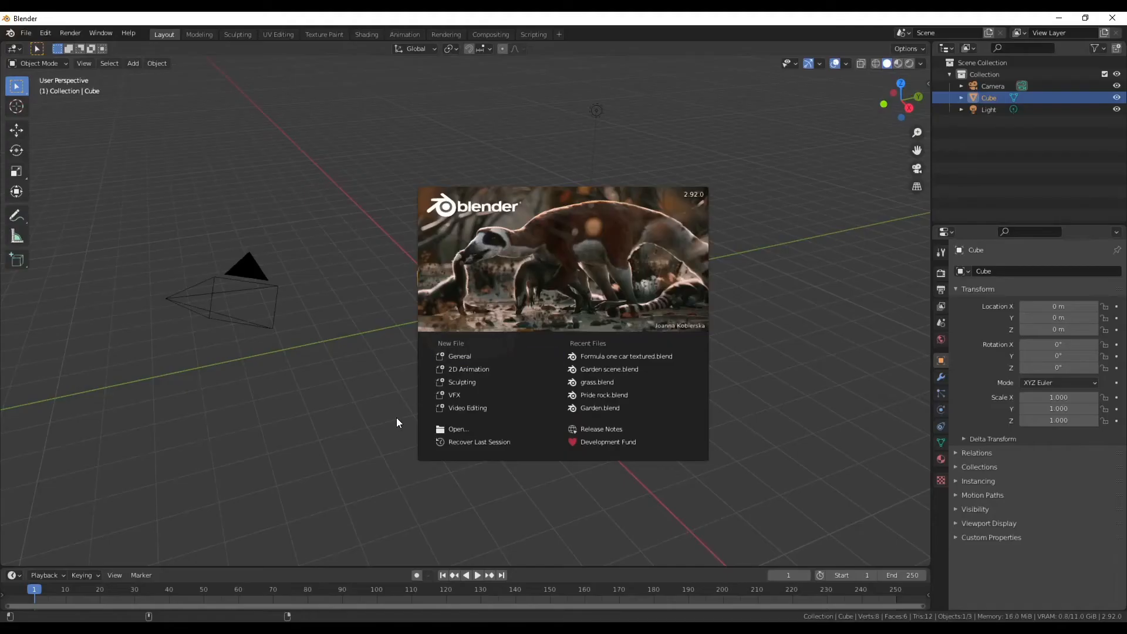
- Dismiss the startup splash screen to reveal the default scene with the cube
{"action": "left_click", "coordinate": [335, 409]}
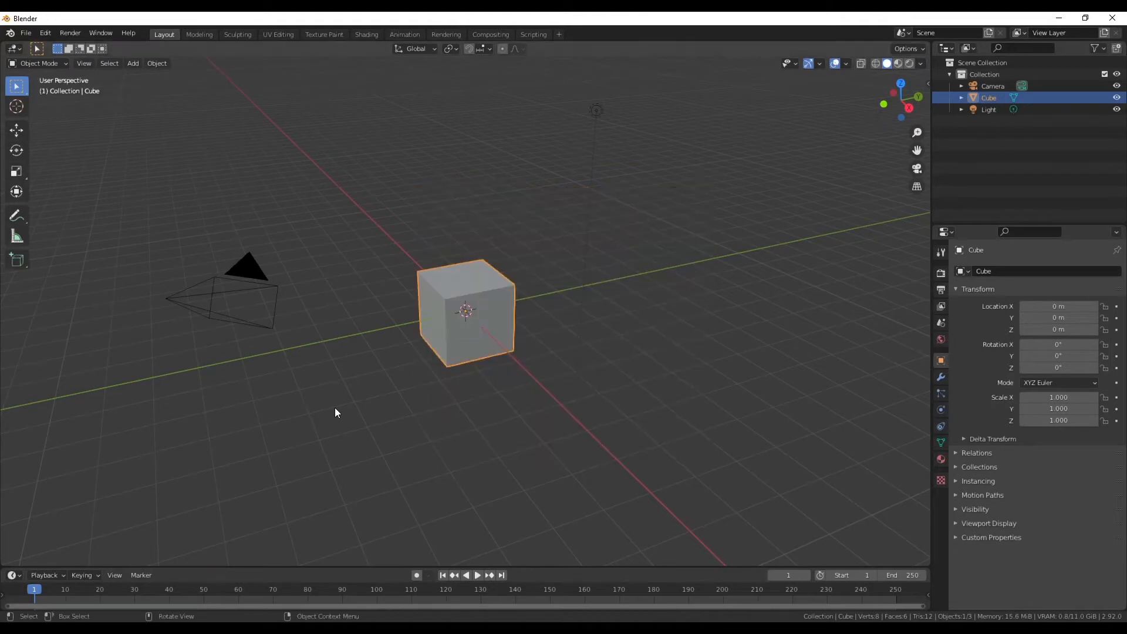
{"action": "mouse_move", "coordinate": [362, 325]}
{"action": "middle_mouse_down"}
{"action": "mouse_move", "coordinate": [390, 320]}
{"action": "mouse_move", "coordinate": [367, 328]}
{"action": "middle_mouse_up"}
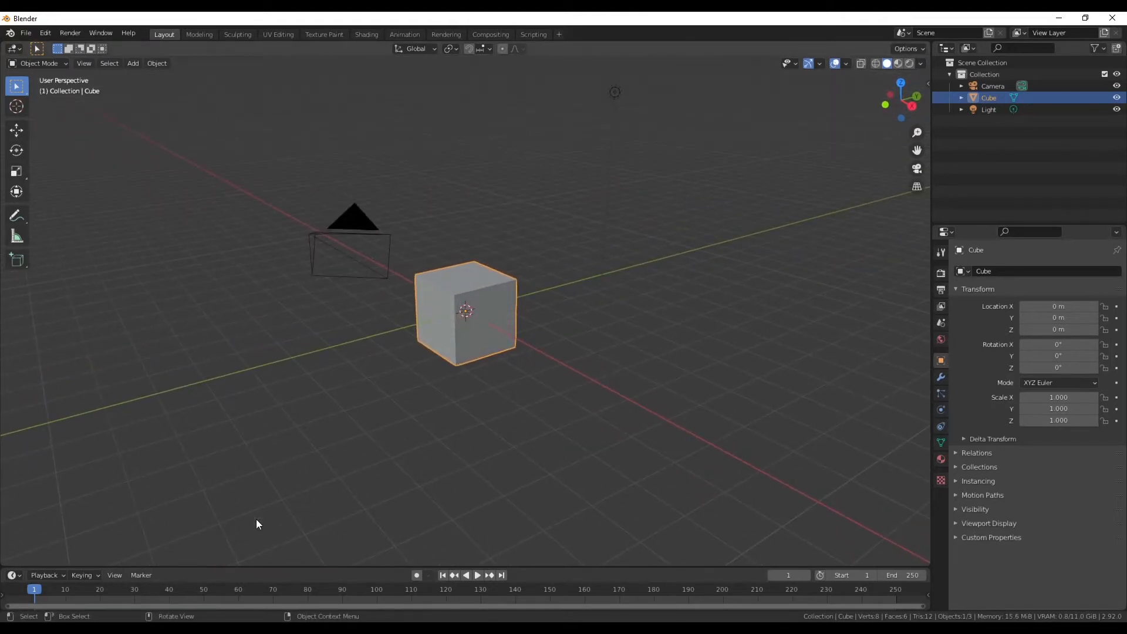
{"action": "middle_click_drag", "start_coordinate": [450, 467], "coordinate": [425, 469], "text": "shift"}
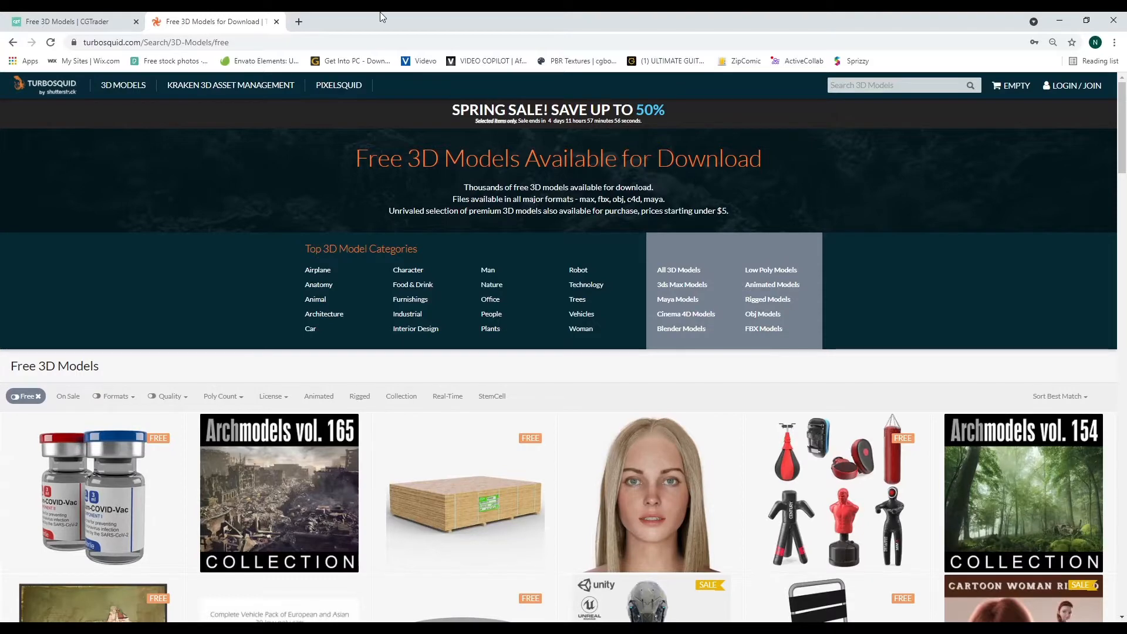
- Look over the free 3D model pages of TurboSquid and CGTrader in the browser, ending on the CGTrader page
{"action": "left_click", "coordinate": [76, 26]}
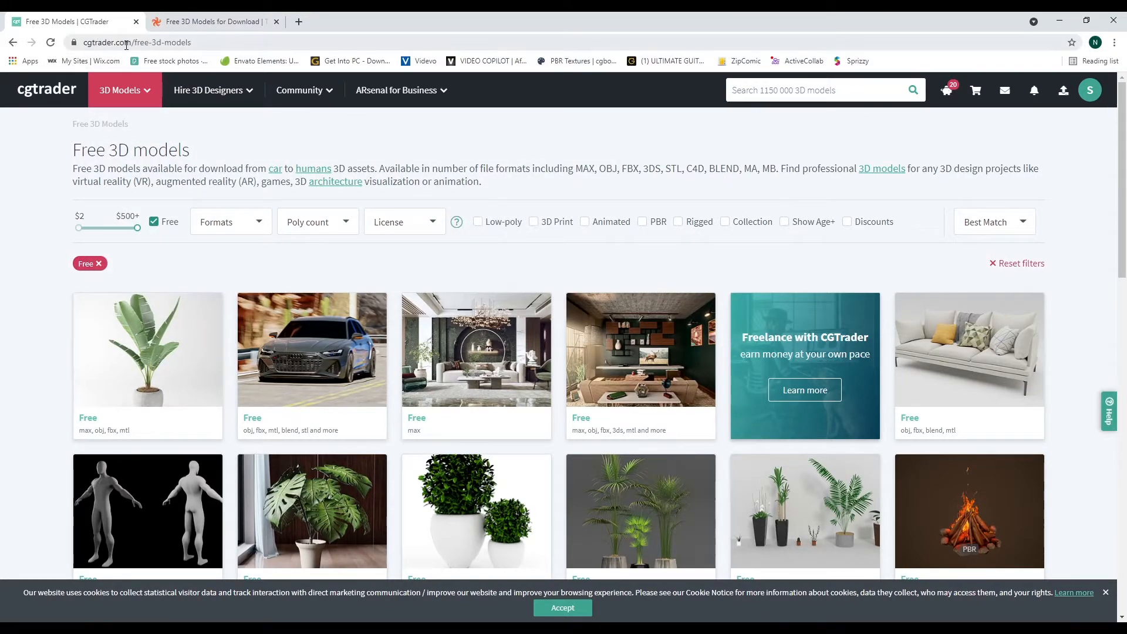
{"action": "left_click", "coordinate": [200, 24]}
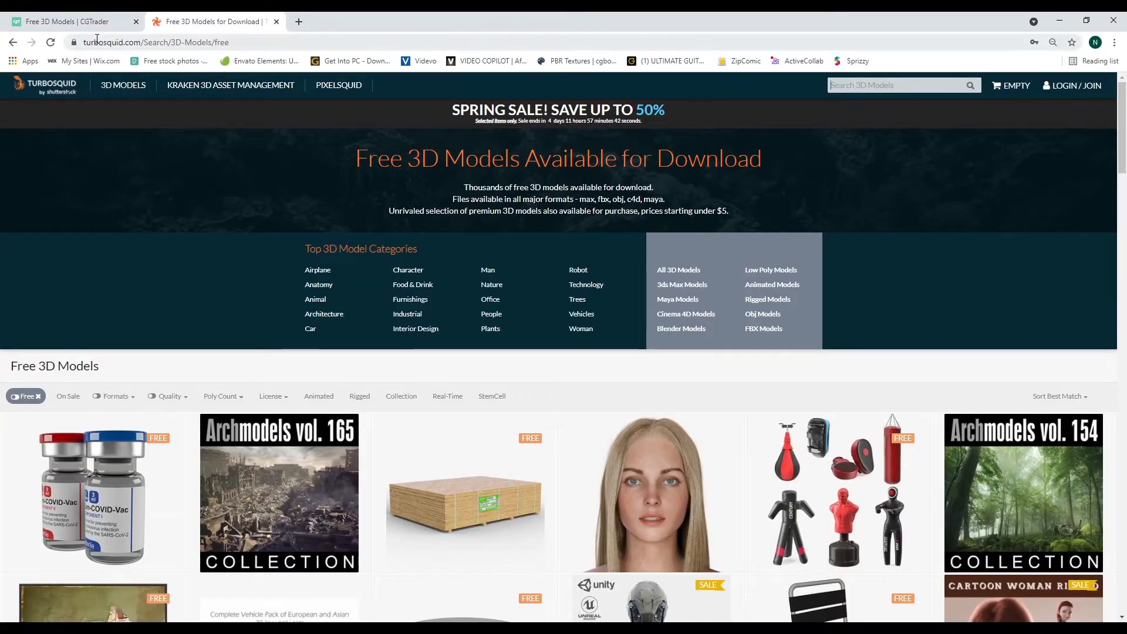
{"action": "left_click", "coordinate": [82, 24]}
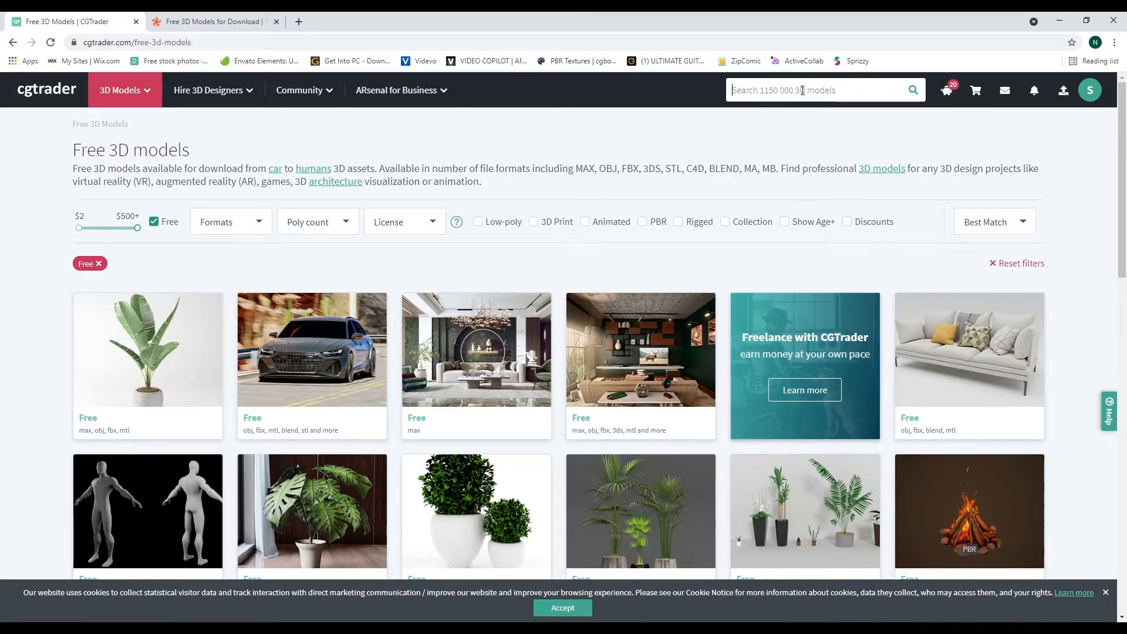
- Search CGTrader for "ocean" models and restrict the results to free ones
{"action": "type", "text": "ocean"}
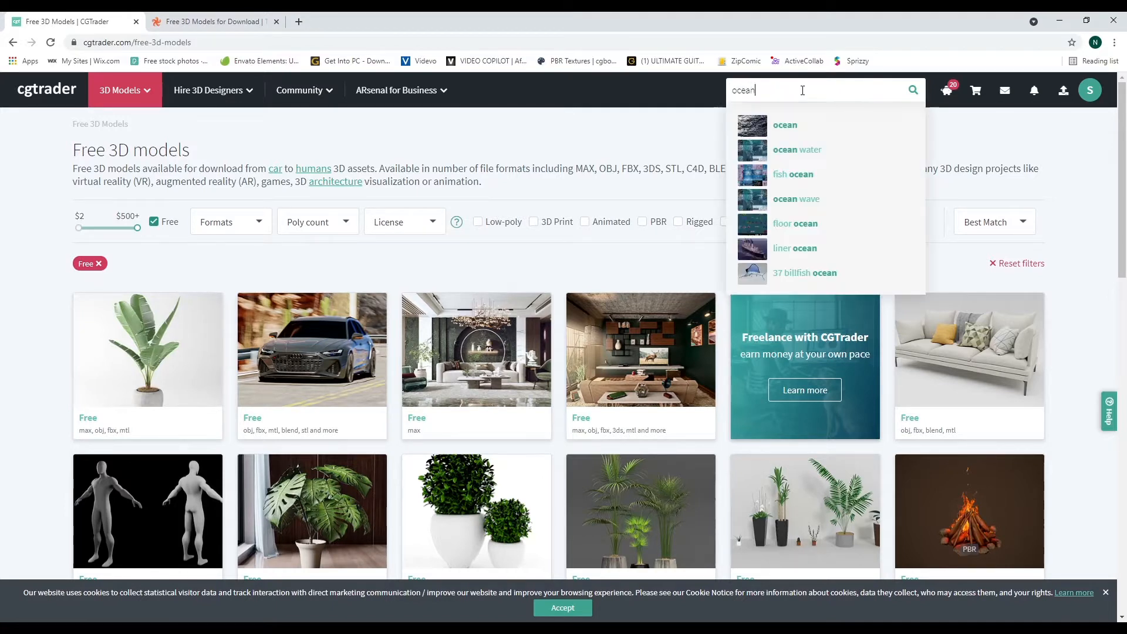
{"action": "key", "text": "Return"}
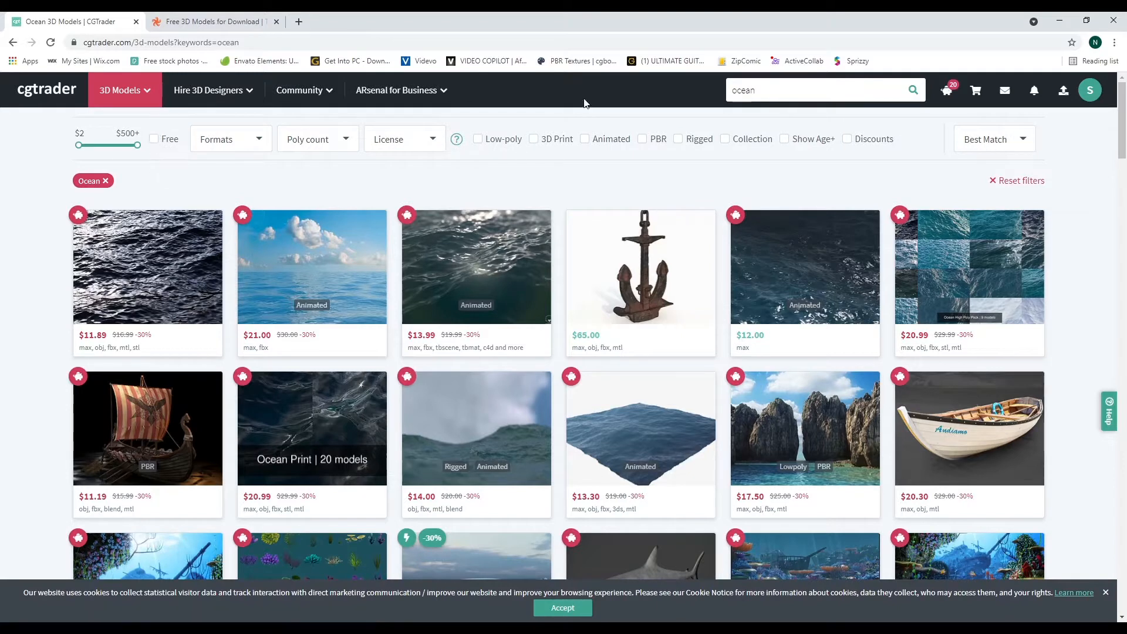
{"action": "left_click", "coordinate": [154, 139]}
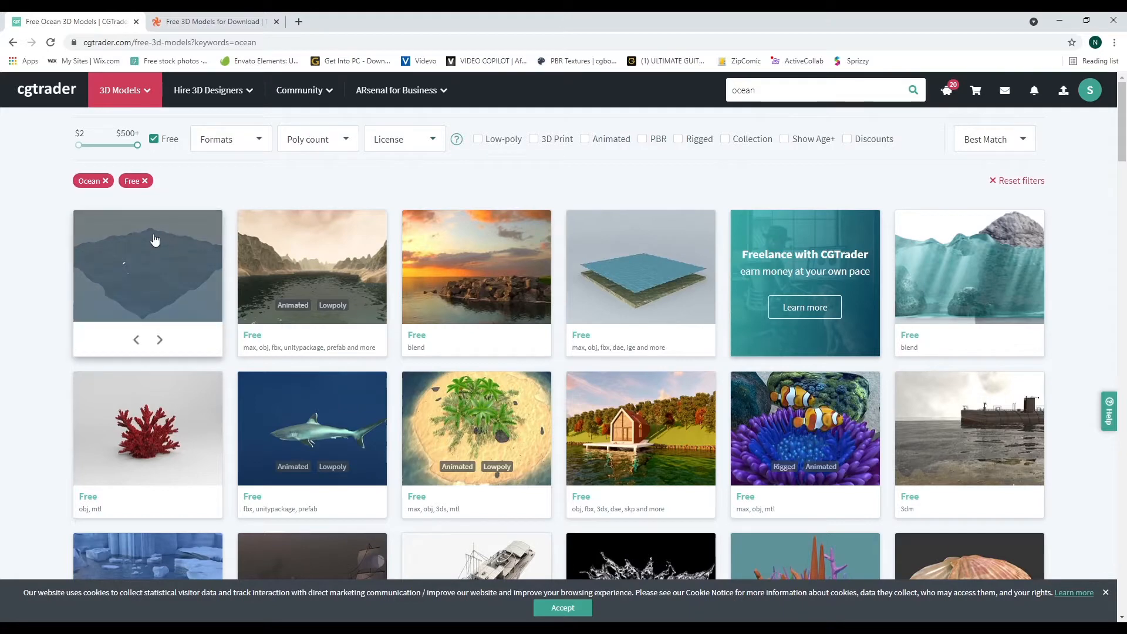
- Open the free Red coral and Sea Shell PBR models from the ocean results in separate background browser tabs
{"action": "scroll", "coordinate": [264, 399], "scroll_direction": "down", "scroll_amount": 1}
{"action": "mouse_move", "coordinate": [178, 400]}
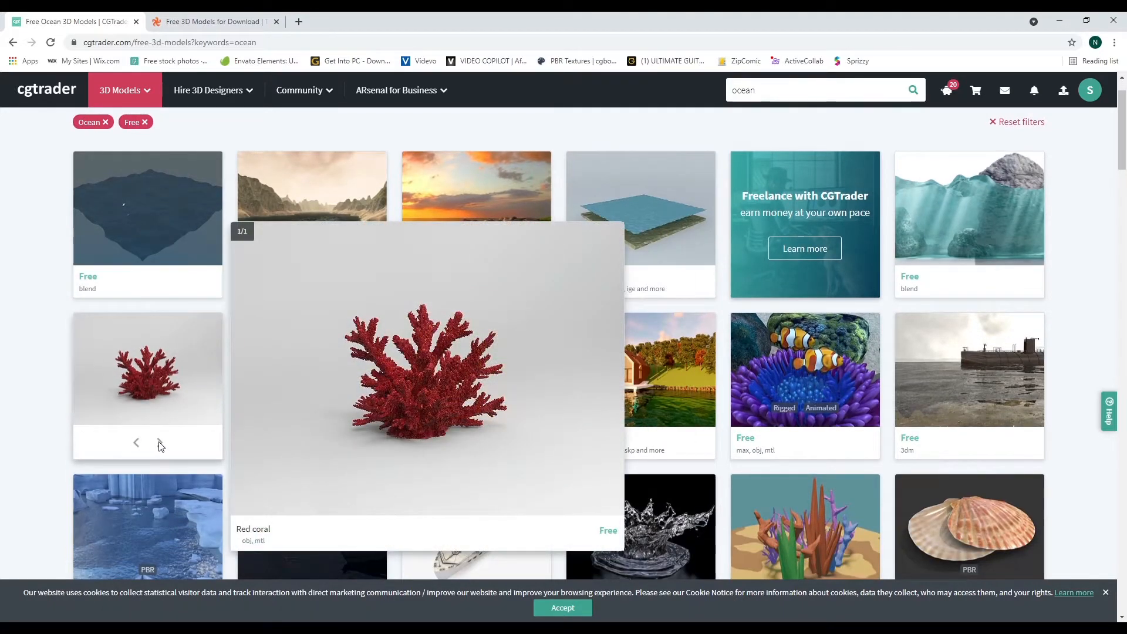
{"action": "middle_click", "coordinate": [158, 415]}
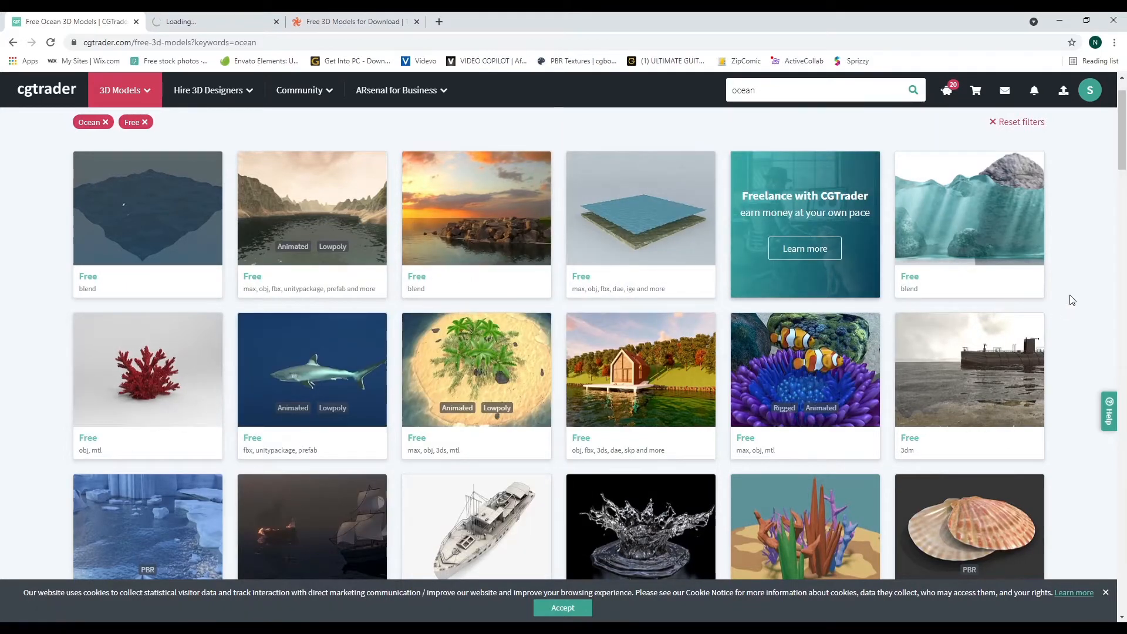
{"action": "scroll", "coordinate": [1073, 302], "scroll_direction": "down", "scroll_amount": 3}
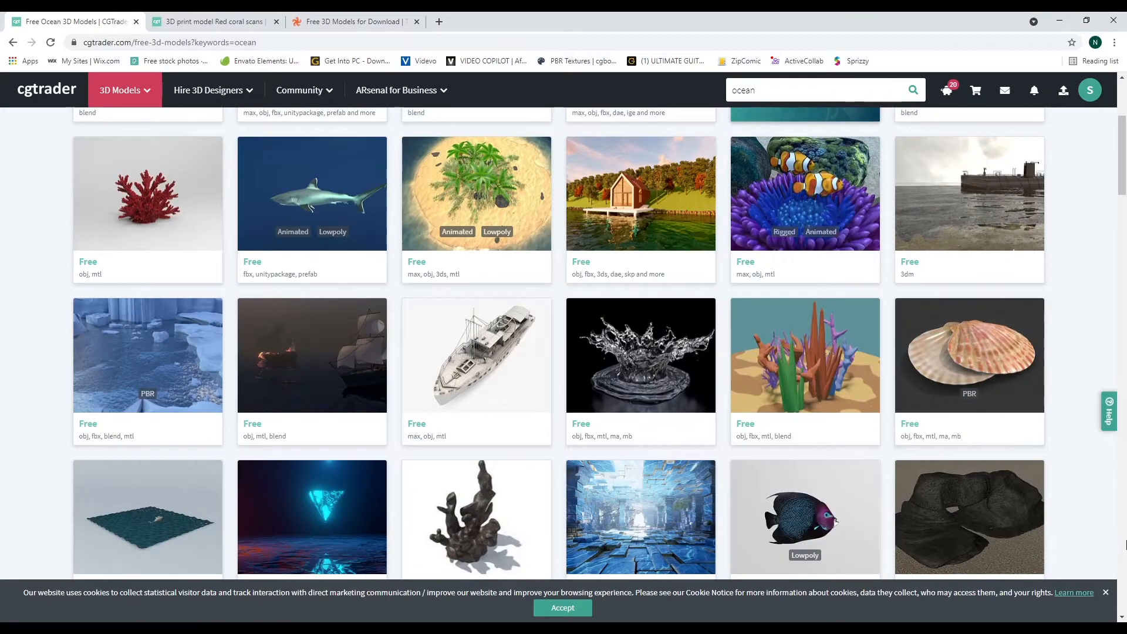
{"action": "middle_click", "coordinate": [962, 385]}
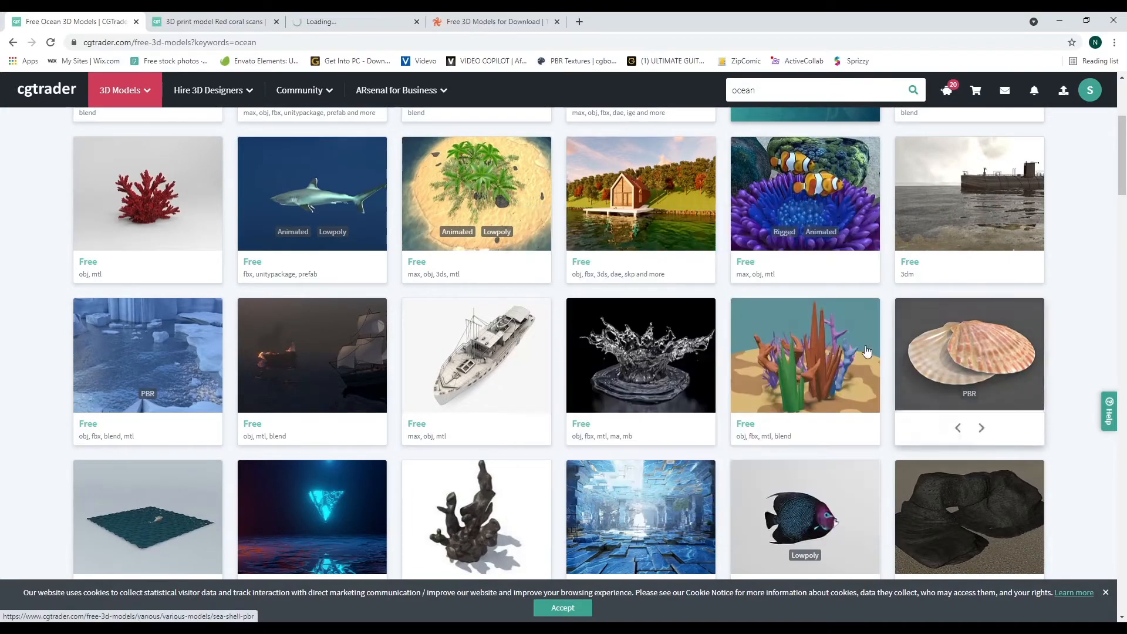
- Open the Limpet Seashell model and the Giant Kelp Texture Pack from the results in separate background browser tabs
{"action": "scroll", "coordinate": [728, 337], "scroll_direction": "down", "scroll_amount": 3}
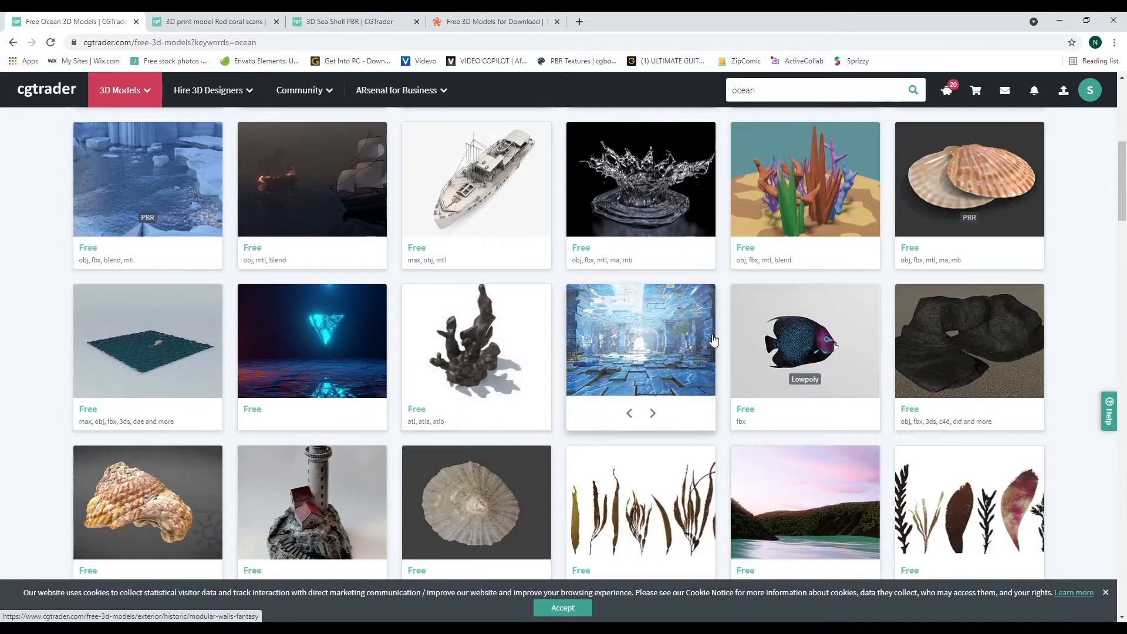
{"action": "scroll", "coordinate": [788, 302], "scroll_direction": "down", "scroll_amount": 1}
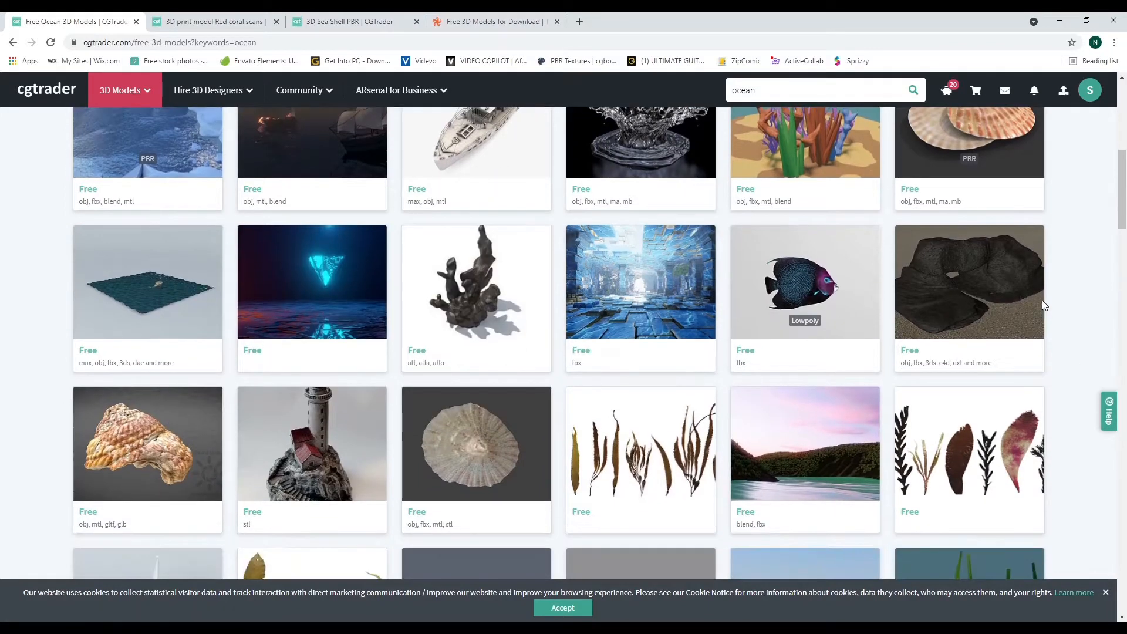
{"action": "mouse_move", "coordinate": [788, 302]}
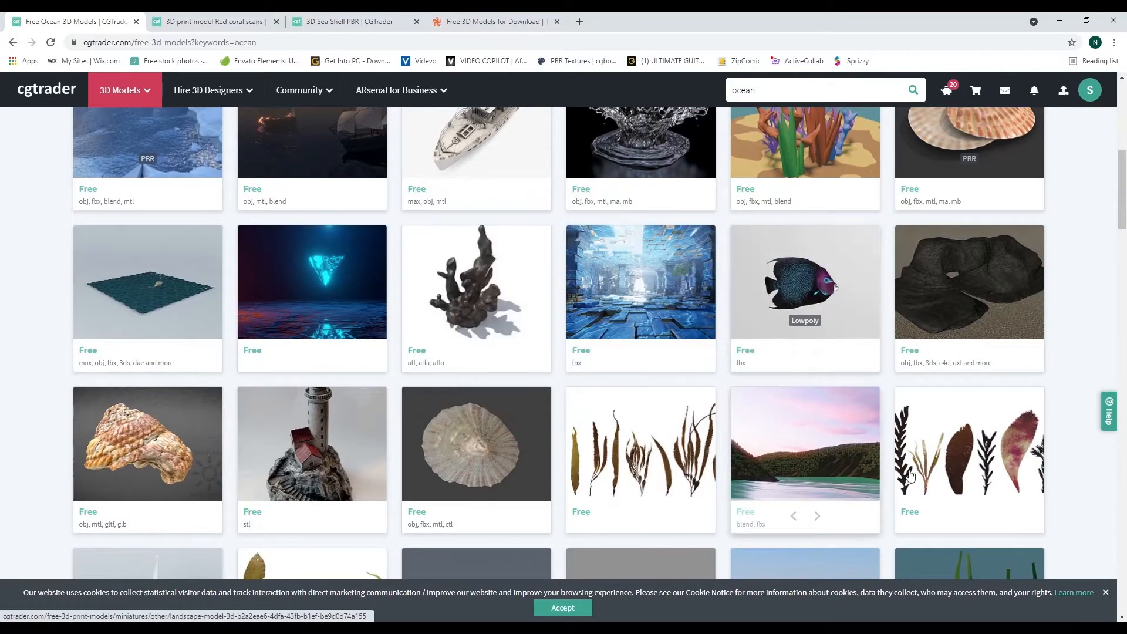
{"action": "scroll", "coordinate": [1103, 427], "scroll_direction": "down", "scroll_amount": 2}
{"action": "scroll", "coordinate": [1104, 427], "scroll_direction": "down", "scroll_amount": 1}
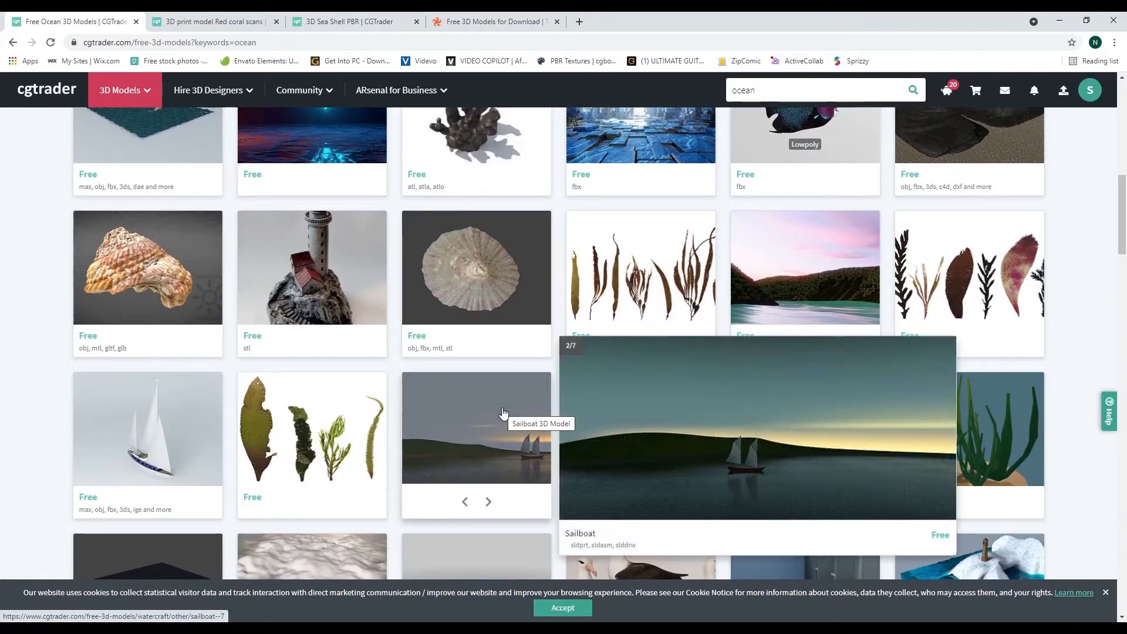
{"action": "mouse_move", "coordinate": [507, 301]}
{"action": "middle_click", "coordinate": [498, 275]}
{"action": "mouse_move", "coordinate": [628, 273]}
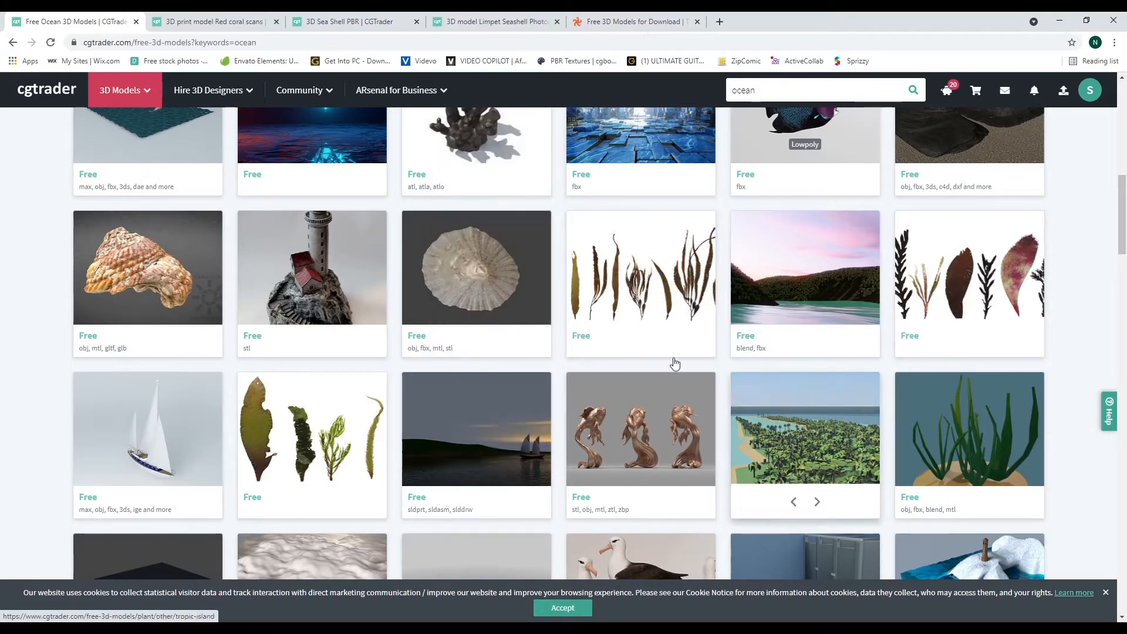
{"action": "middle_click", "coordinate": [632, 285]}
- Open the Great white shark and Tailor fish models from further down the ocean results in background browser tabs
{"action": "scroll", "coordinate": [710, 385], "scroll_direction": "down", "scroll_amount": 3}
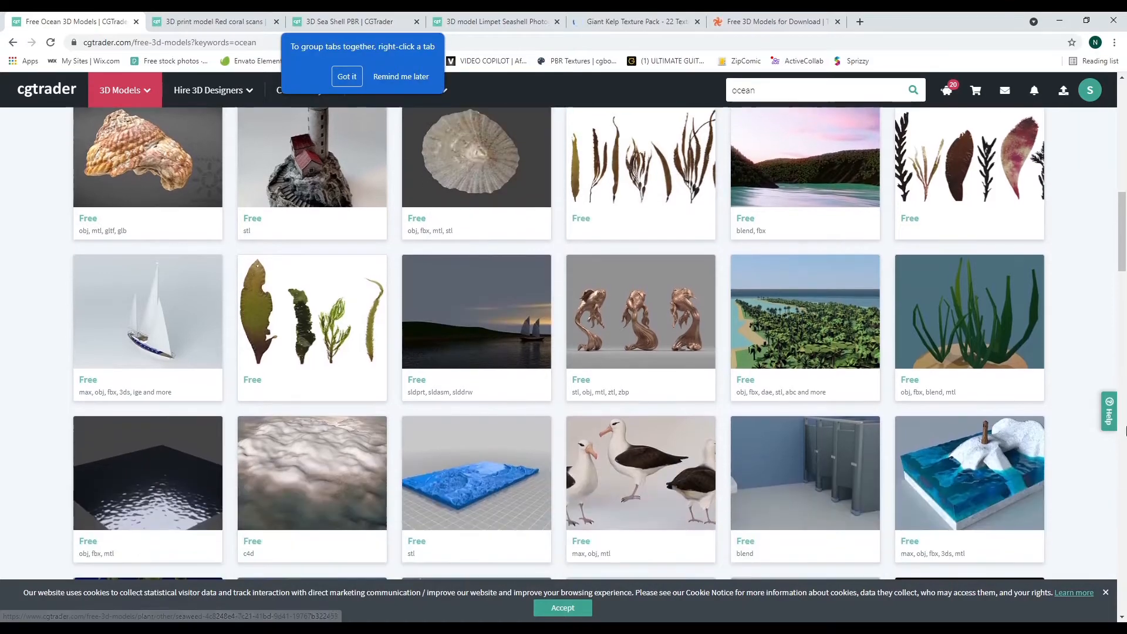
{"action": "scroll", "coordinate": [1111, 427], "scroll_direction": "down", "scroll_amount": 3}
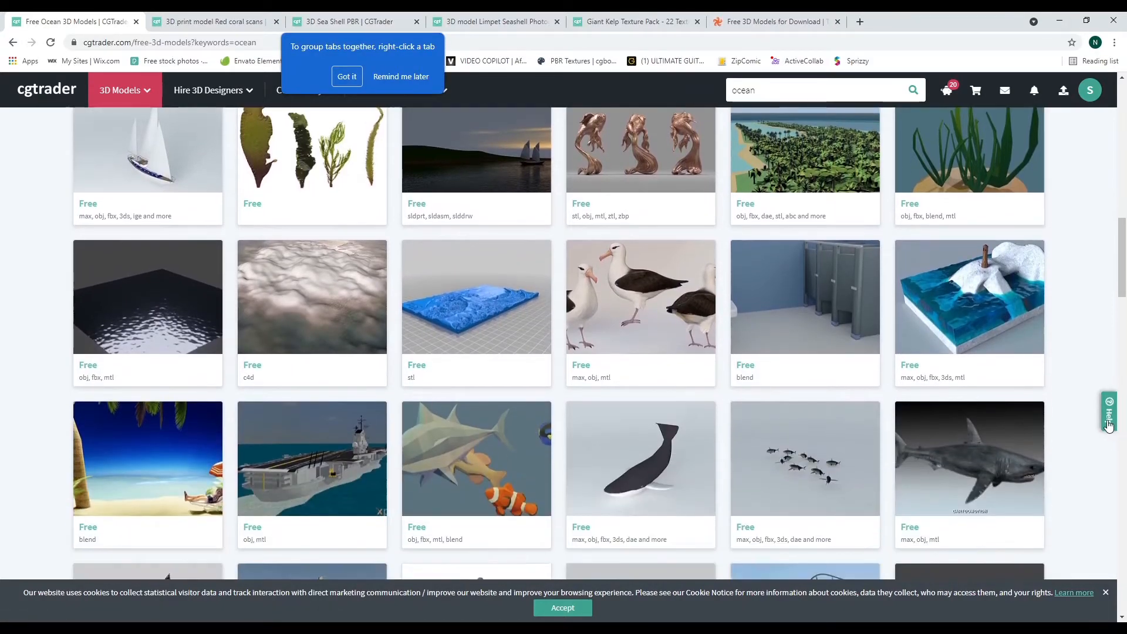
{"action": "mouse_move", "coordinate": [986, 430]}
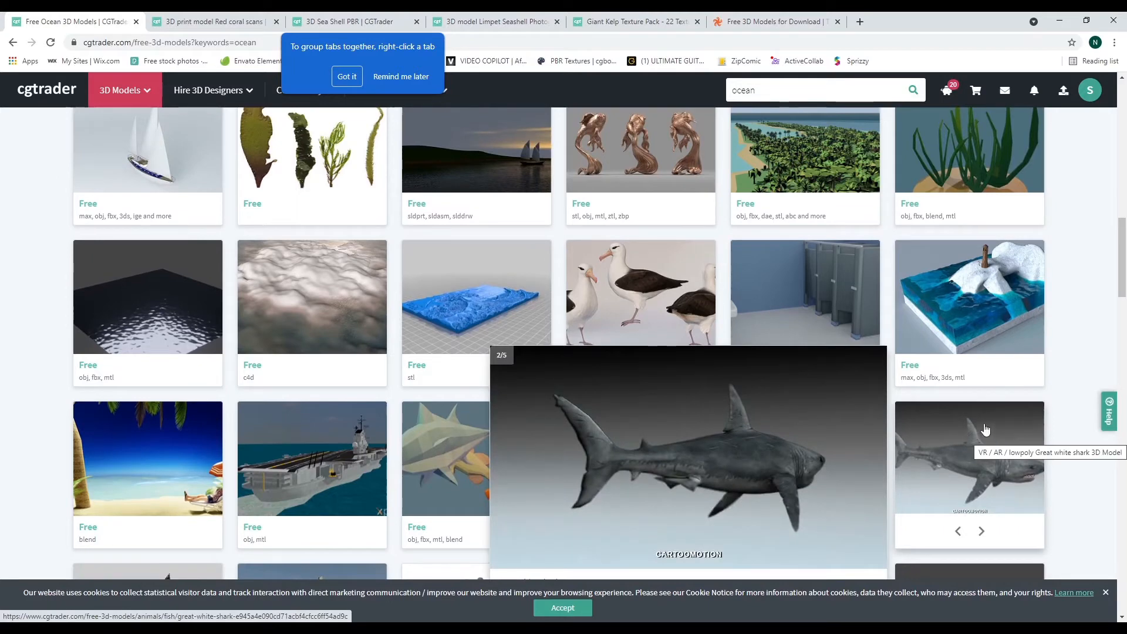
{"action": "scroll", "coordinate": [1124, 487], "scroll_direction": "down", "scroll_amount": 2}
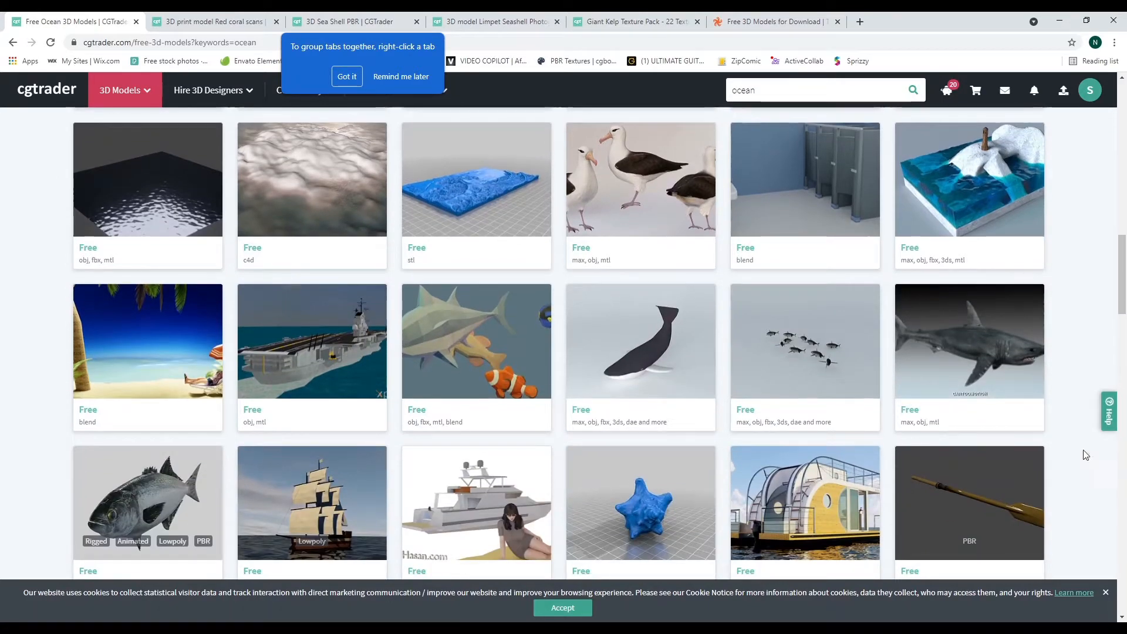
{"action": "middle_click", "coordinate": [969, 371]}
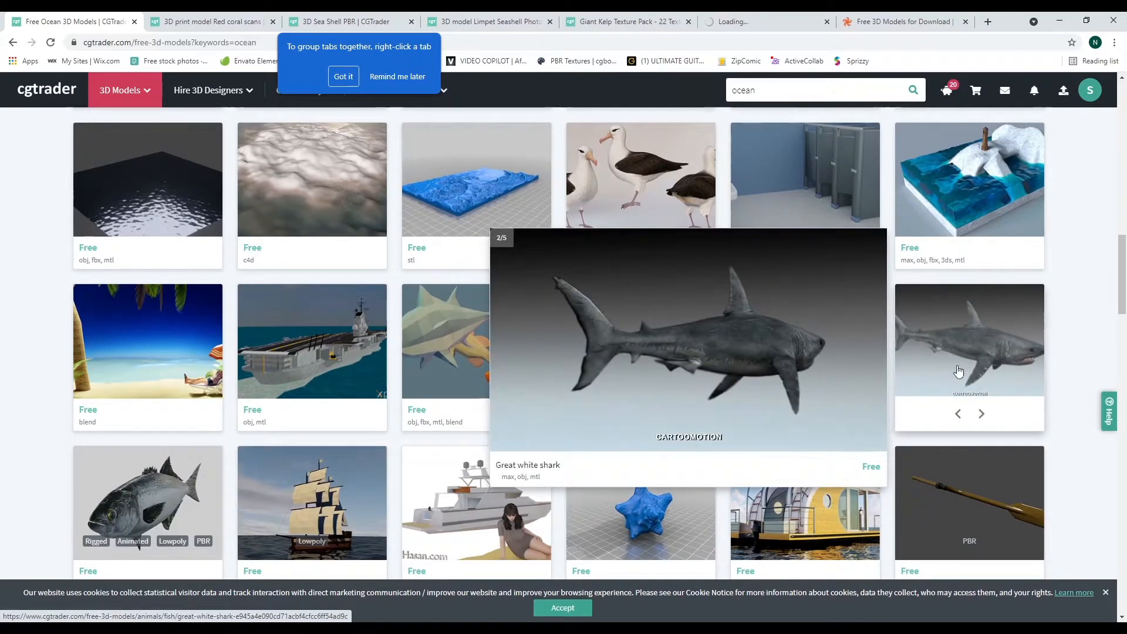
{"action": "scroll", "coordinate": [217, 378], "scroll_direction": "down", "scroll_amount": 2}
{"action": "mouse_move", "coordinate": [203, 380]}
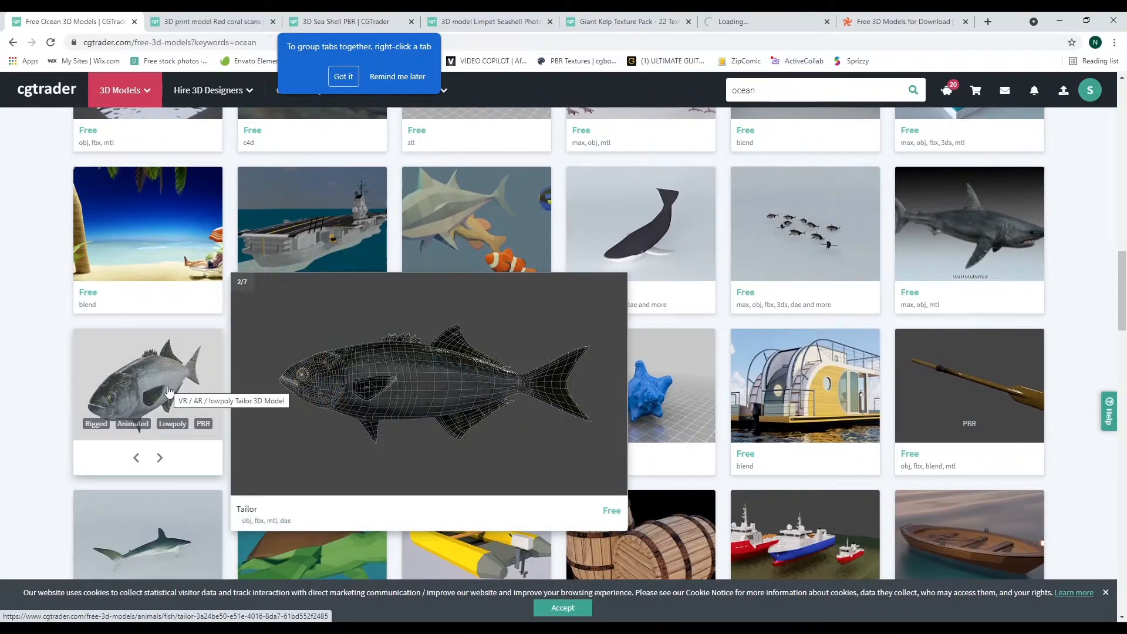
{"action": "middle_click", "coordinate": [168, 390]}
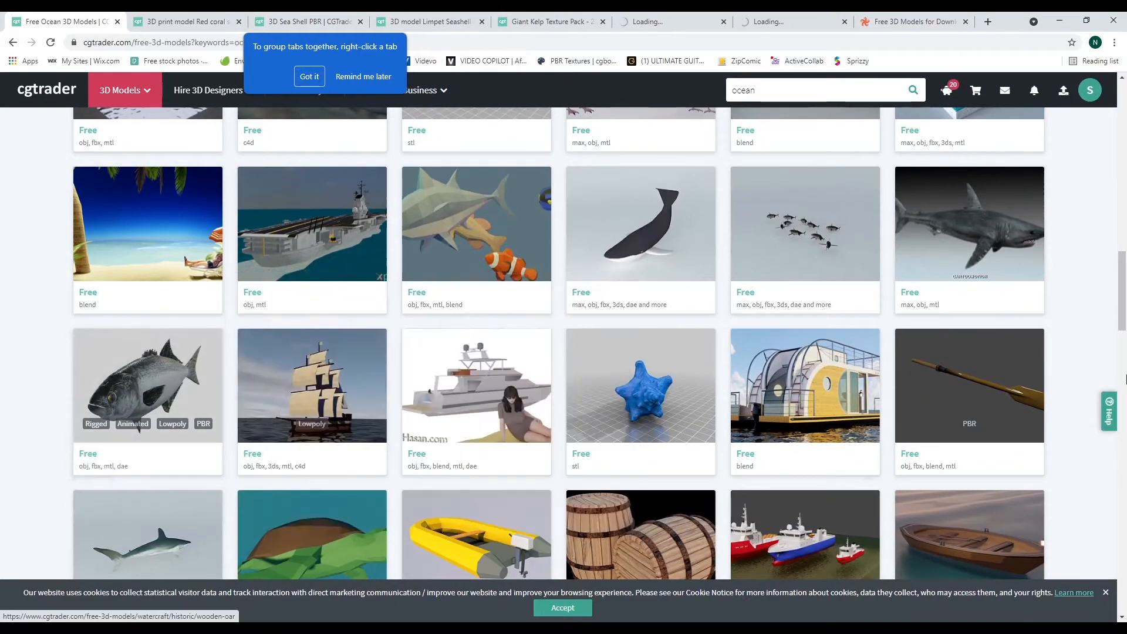
- Find the killer whale model near the end of the free ocean results and open it in a background browser tab
{"action": "scroll", "coordinate": [1124, 379], "scroll_direction": "down", "scroll_amount": 6}
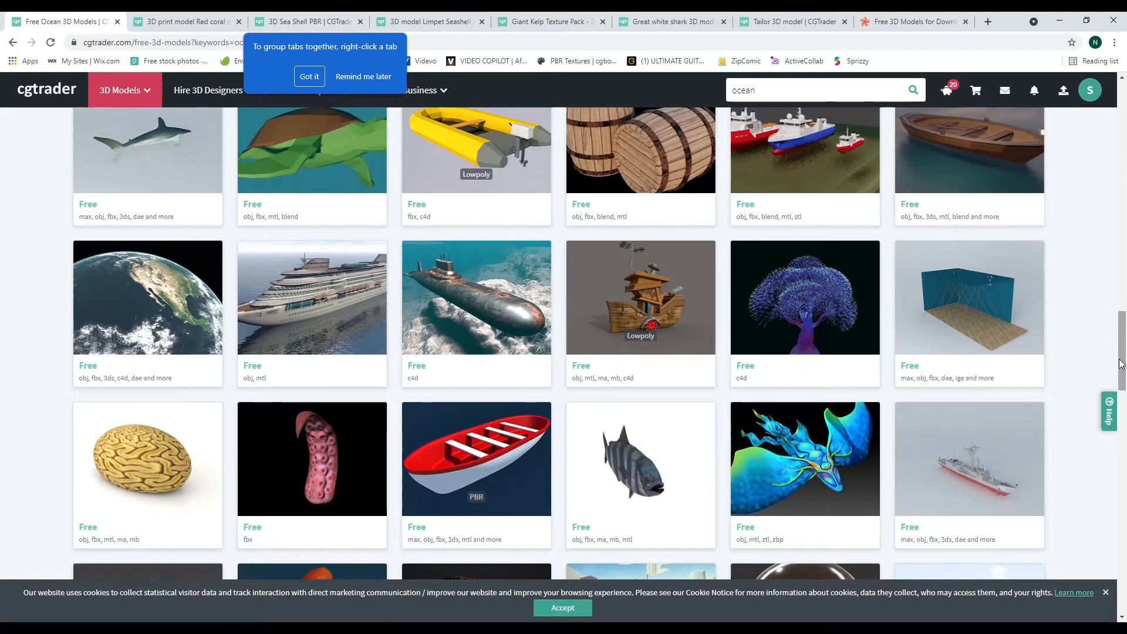
{"action": "scroll", "coordinate": [986, 367], "scroll_direction": "down", "scroll_amount": 4}
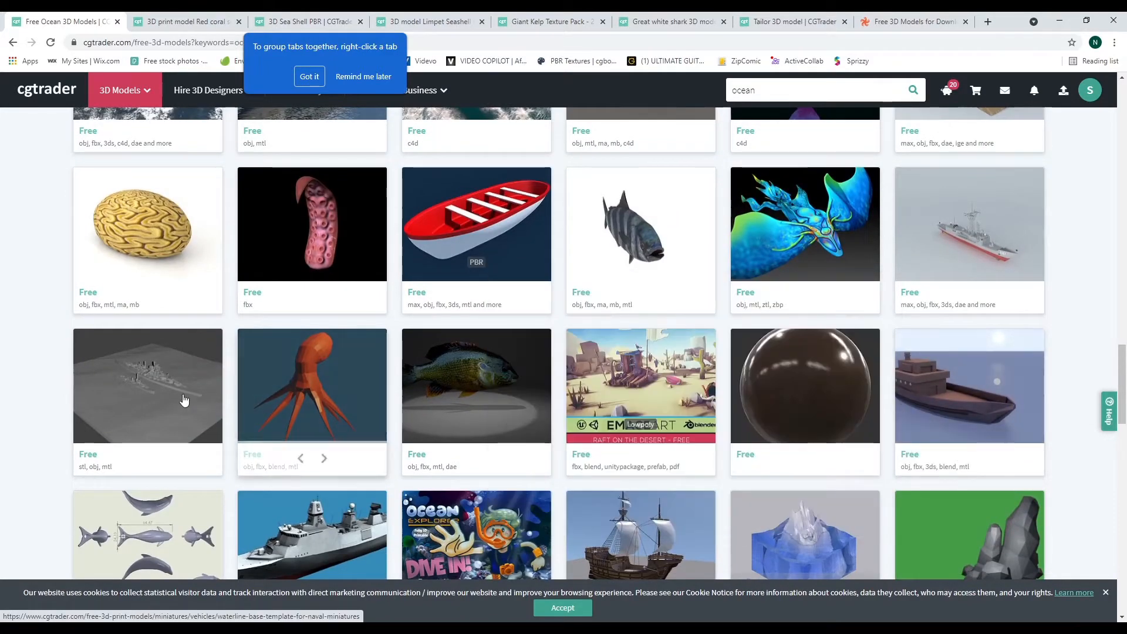
{"action": "scroll", "coordinate": [1124, 339], "scroll_direction": "down", "scroll_amount": 3}
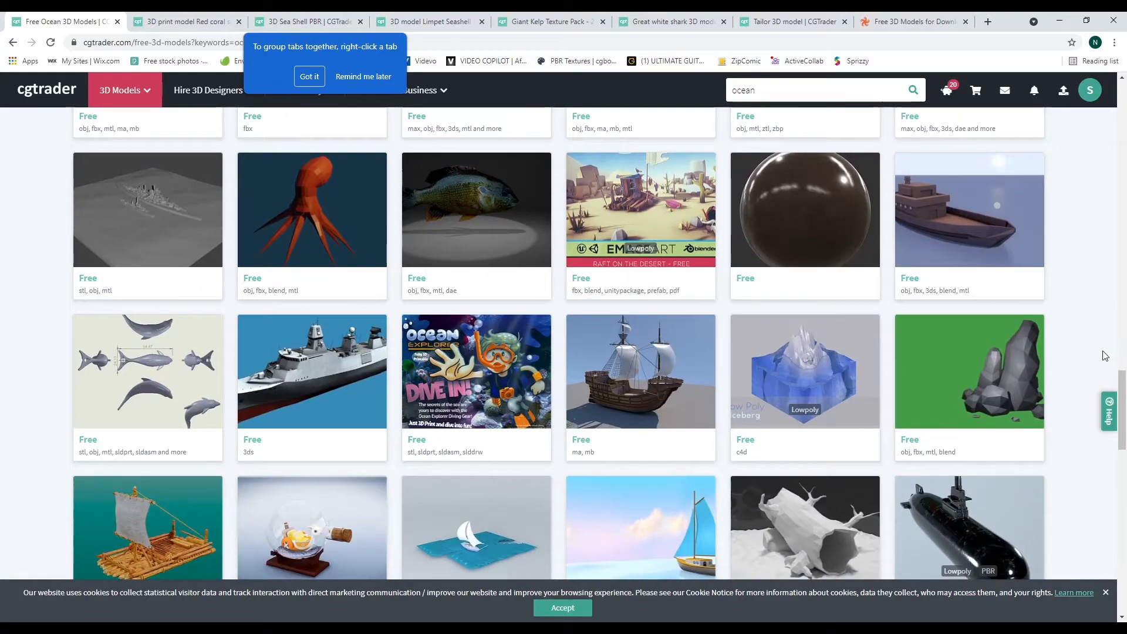
{"action": "scroll", "coordinate": [1105, 355], "scroll_direction": "down", "scroll_amount": 4}
{"action": "scroll", "coordinate": [1071, 361], "scroll_direction": "down", "scroll_amount": 3}
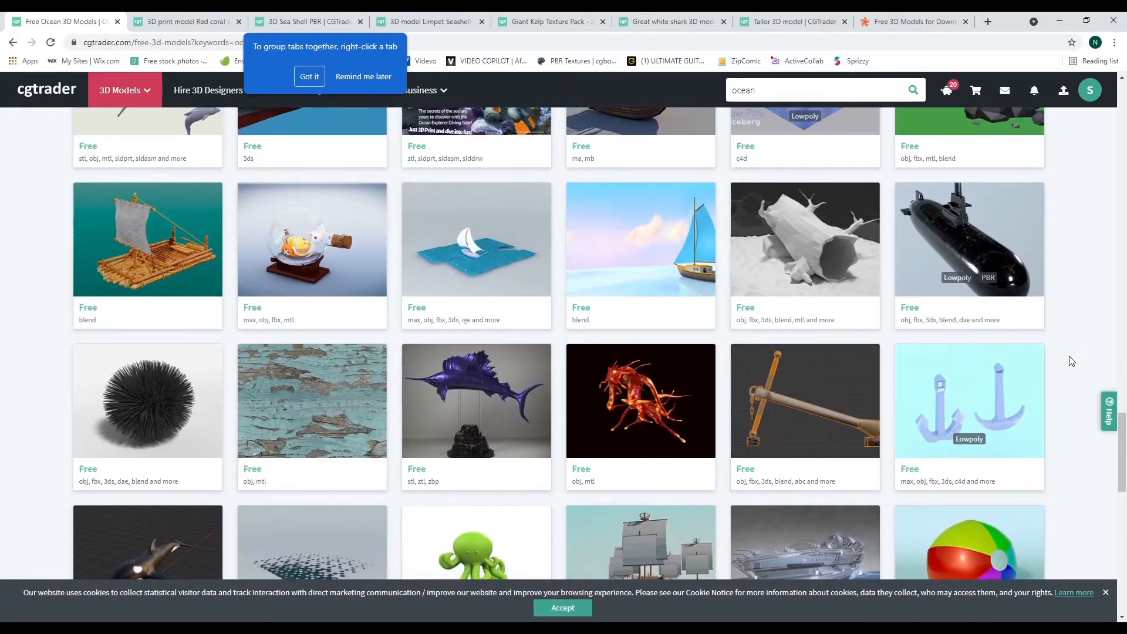
{"action": "scroll", "coordinate": [1074, 361], "scroll_direction": "down", "scroll_amount": 4}
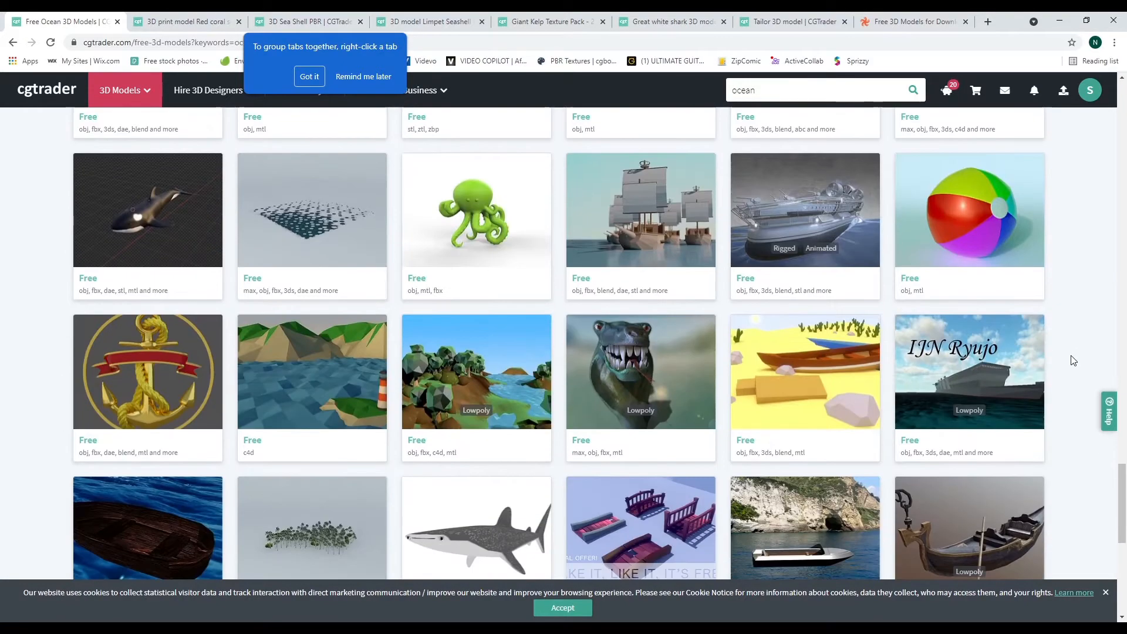
{"action": "mouse_move", "coordinate": [195, 256]}
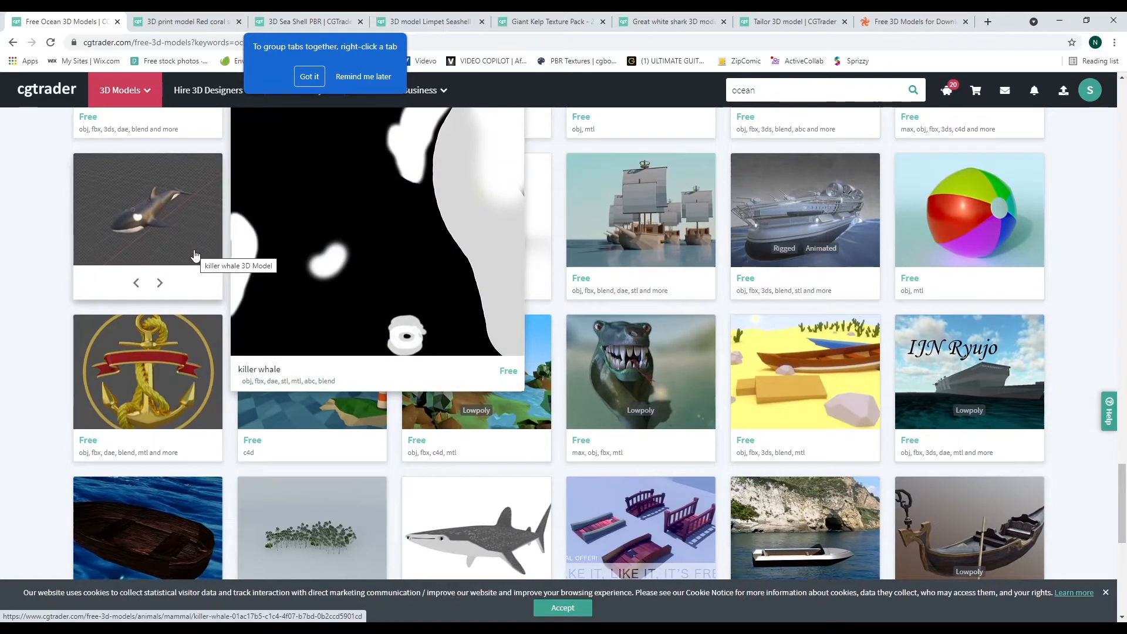
{"action": "middle_click", "coordinate": [103, 253]}
- Open the Red coral model's page and examine its preview image, available formats and model details
{"action": "left_click", "coordinate": [217, 19]}
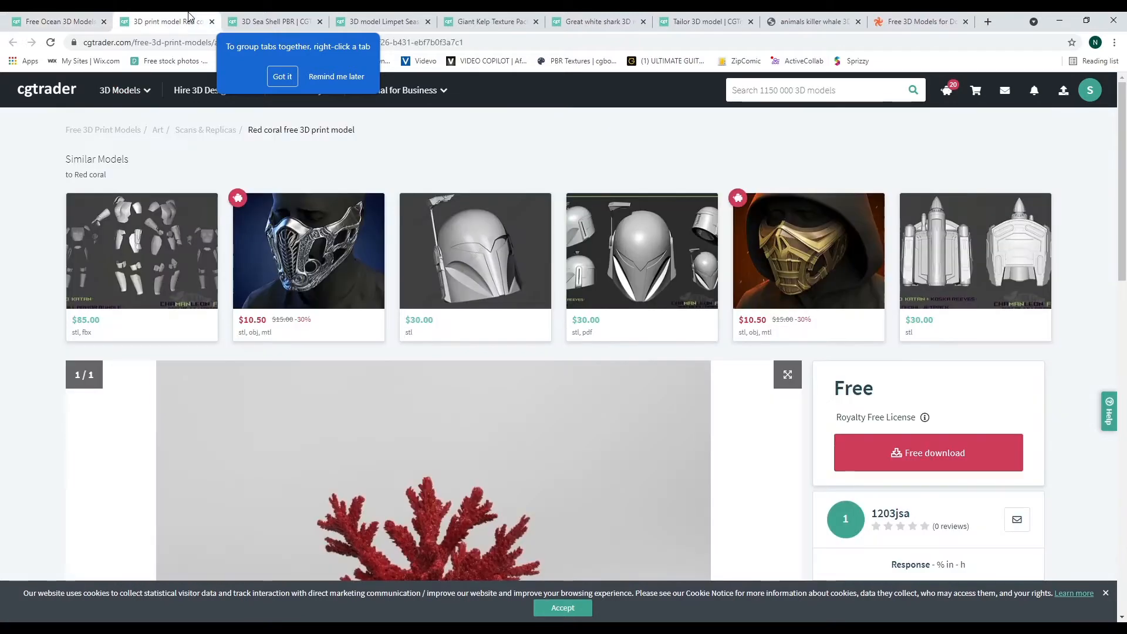
{"action": "scroll", "coordinate": [572, 414], "scroll_direction": "down", "scroll_amount": 3}
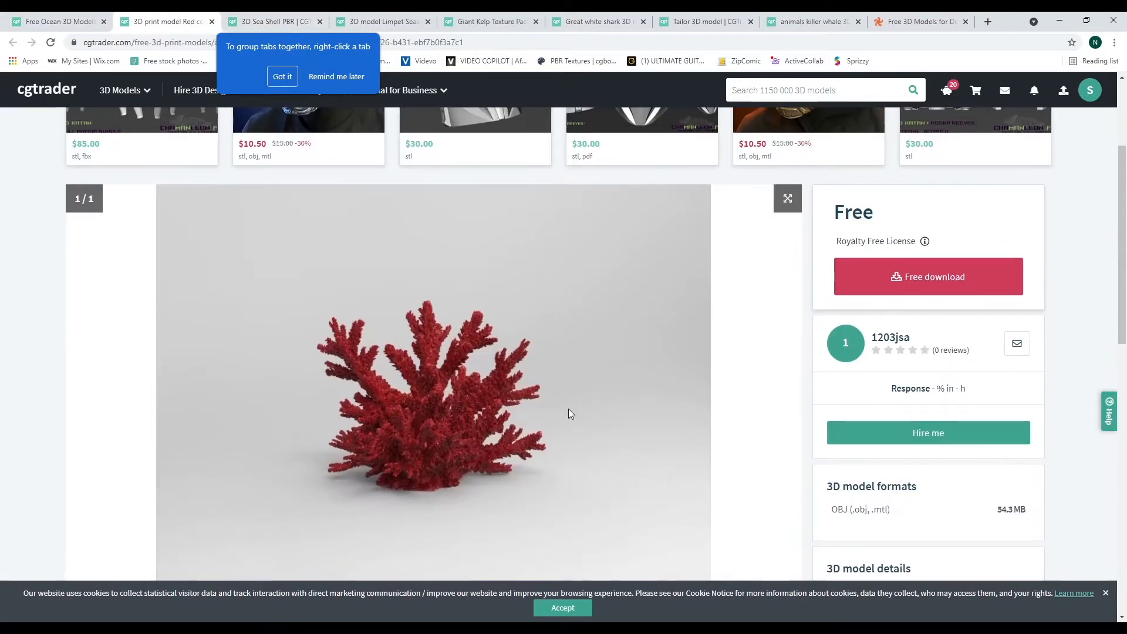
{"action": "scroll", "coordinate": [568, 408], "scroll_direction": "down", "scroll_amount": 2}
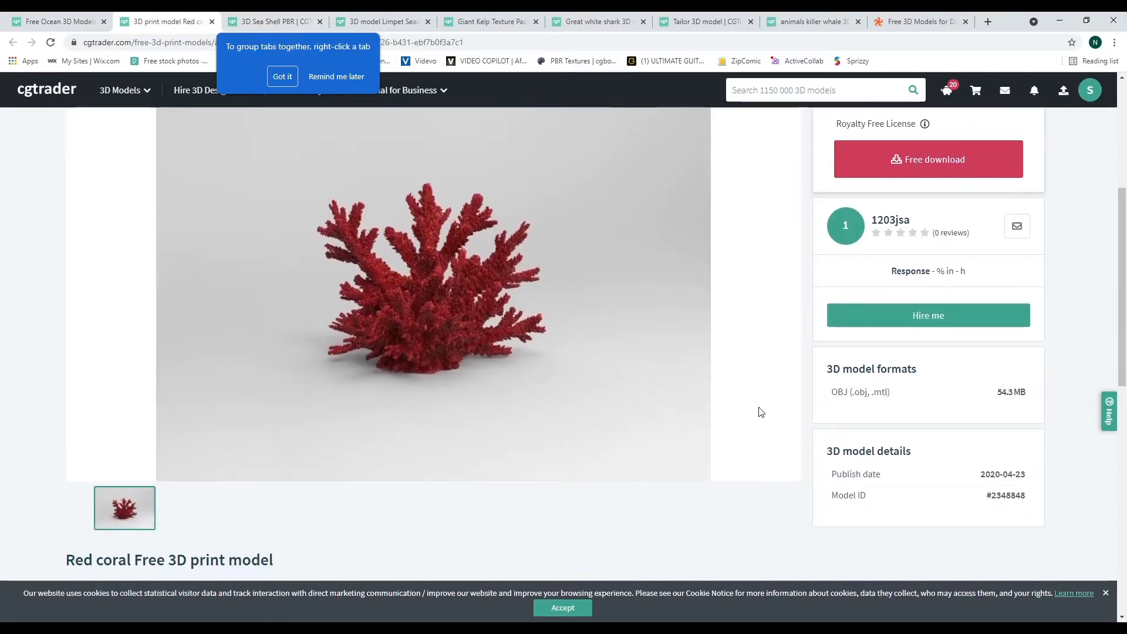
{"action": "scroll", "coordinate": [479, 297], "scroll_direction": "up", "scroll_amount": 2}
{"action": "scroll", "coordinate": [482, 303], "scroll_direction": "down", "scroll_amount": 4}
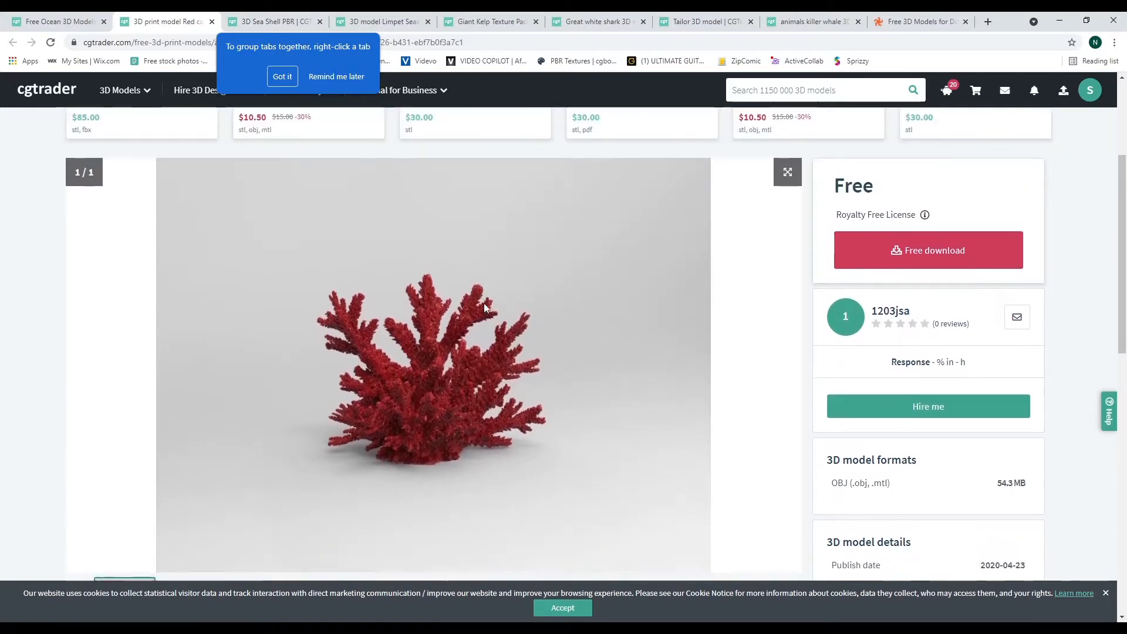
- Request the free download of the Red coral model and wait on its download page for the files
{"action": "scroll", "coordinate": [397, 279], "scroll_direction": "up", "scroll_amount": 4}
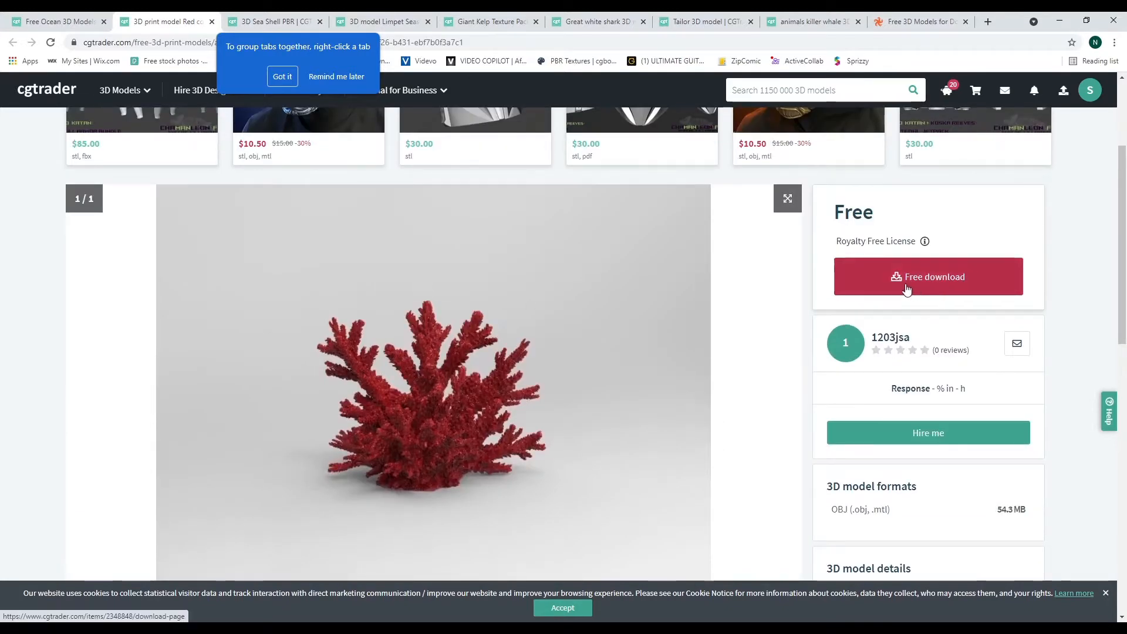
{"action": "left_click", "coordinate": [947, 287]}
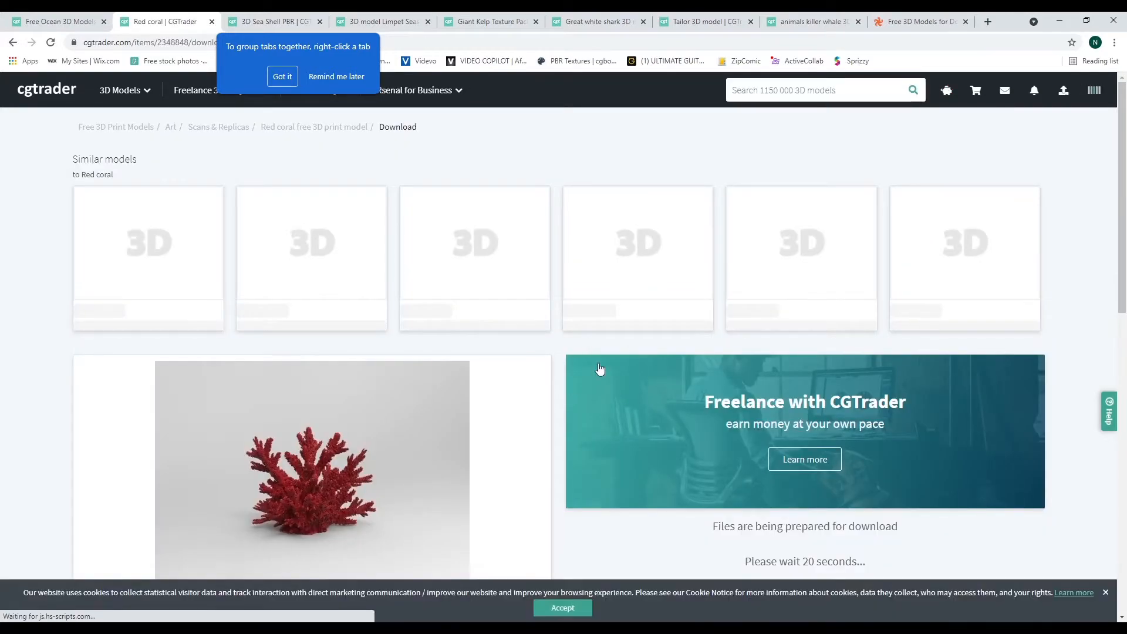
{"action": "scroll", "coordinate": [808, 344], "scroll_direction": "down", "scroll_amount": 3}
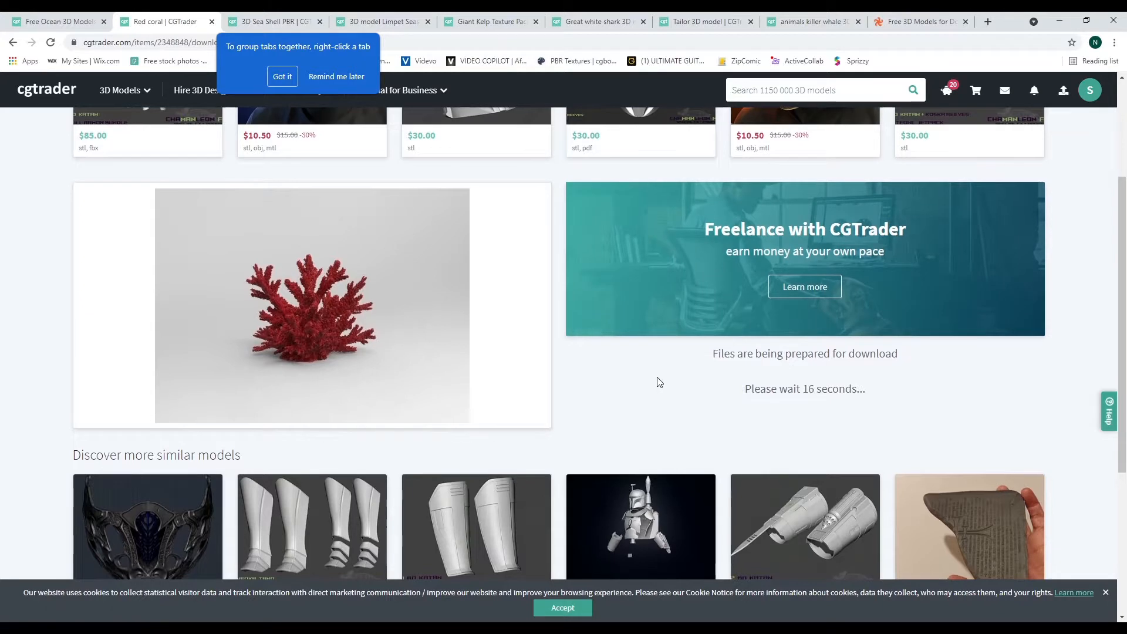
{"action": "scroll", "coordinate": [657, 382], "scroll_direction": "down", "scroll_amount": 2}
{"action": "scroll", "coordinate": [594, 262], "scroll_direction": "up", "scroll_amount": 1}
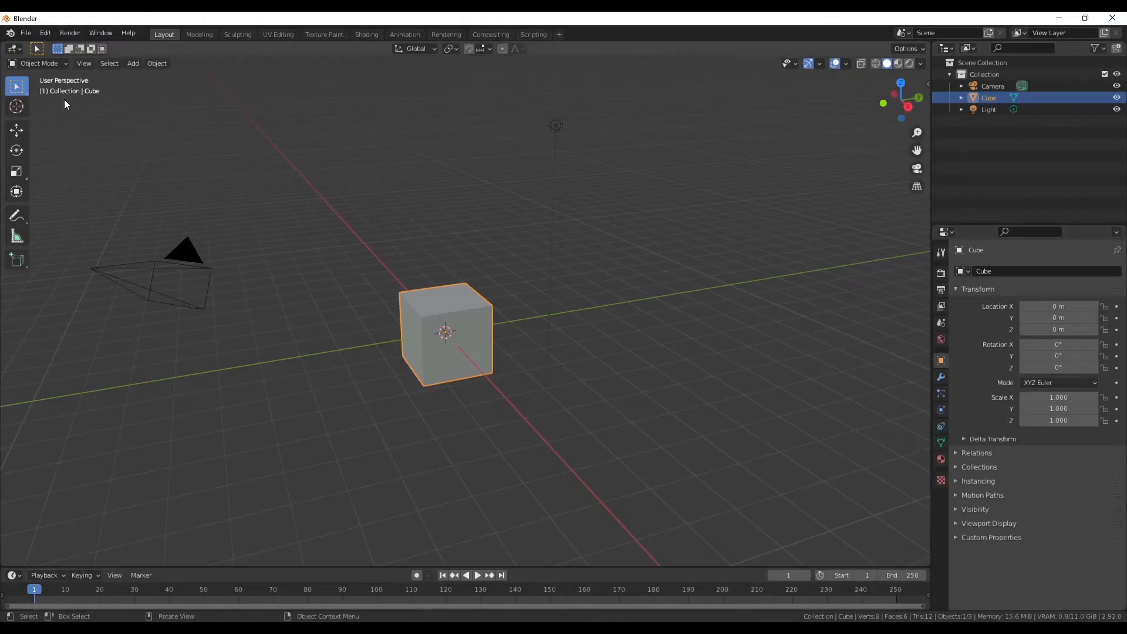
- Switch to Blender and look through its file commands for the option to import downloaded models
{"action": "left_click", "coordinate": [25, 33]}
{"action": "mouse_move", "coordinate": [68, 191]}
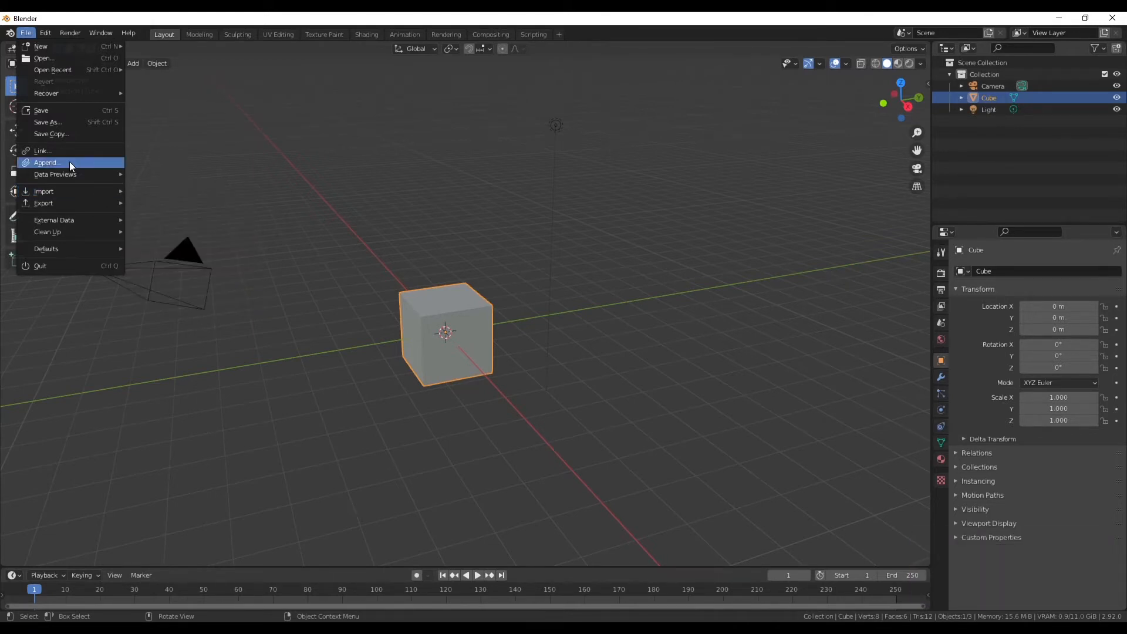
{"action": "key", "text": "Escape"}
{"action": "left_click", "coordinate": [30, 33]}
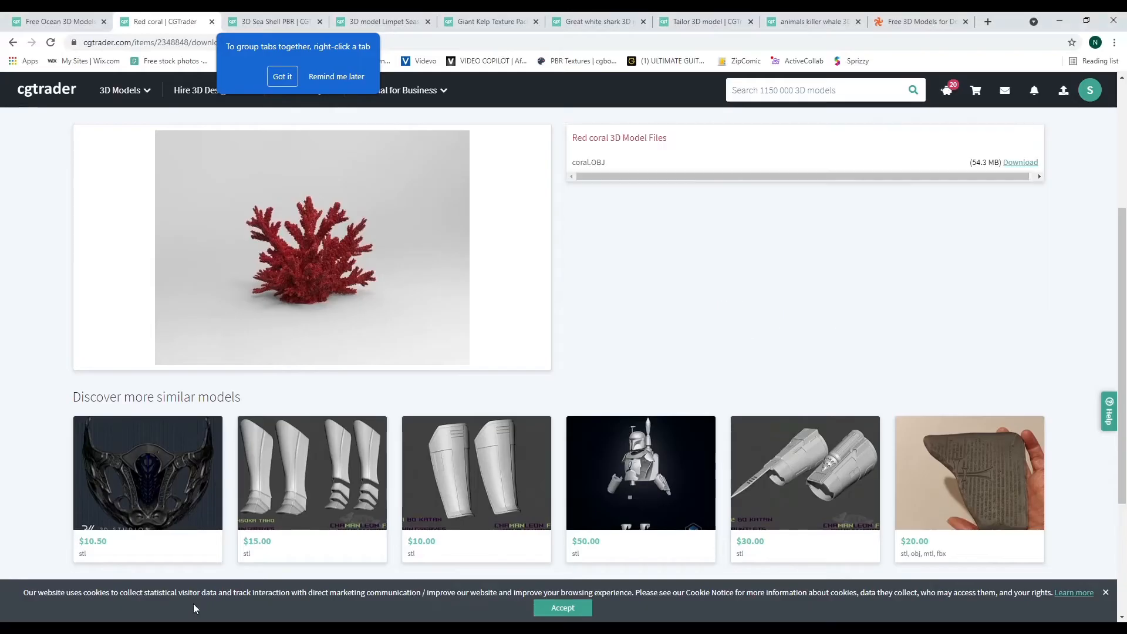
- Back in the browser, download coral.OBJ, and examine the preview and formats on the Sea Shell PBR page
{"action": "left_click", "coordinate": [1016, 165]}
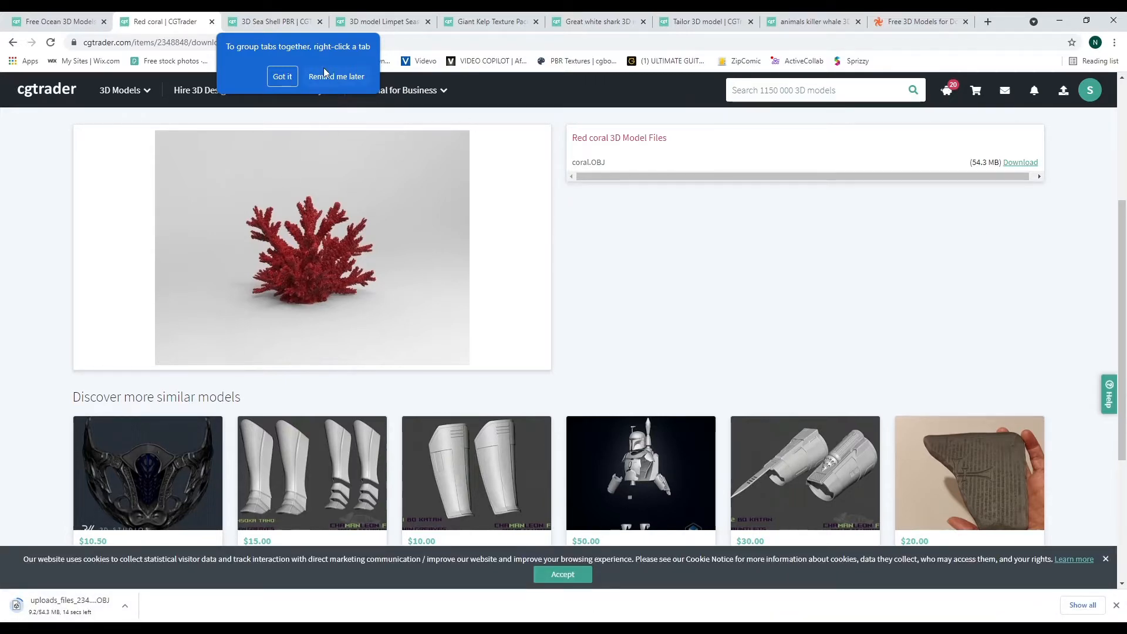
{"action": "left_click", "coordinate": [283, 29]}
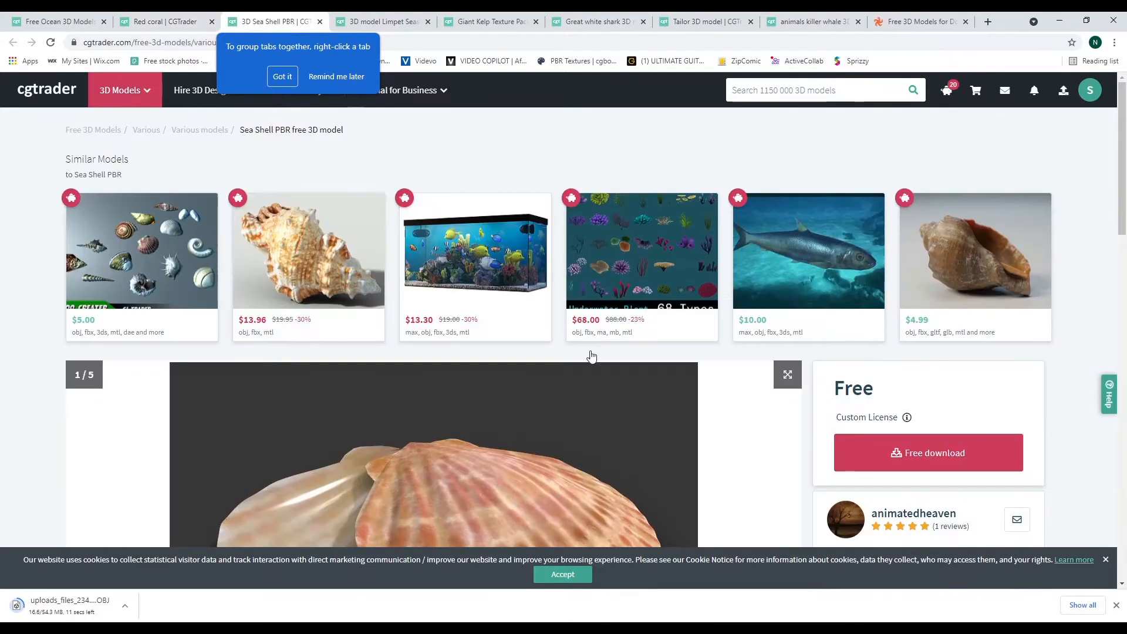
{"action": "scroll", "coordinate": [592, 357], "scroll_direction": "down", "scroll_amount": 2}
{"action": "scroll", "coordinate": [655, 308], "scroll_direction": "down", "scroll_amount": 3}
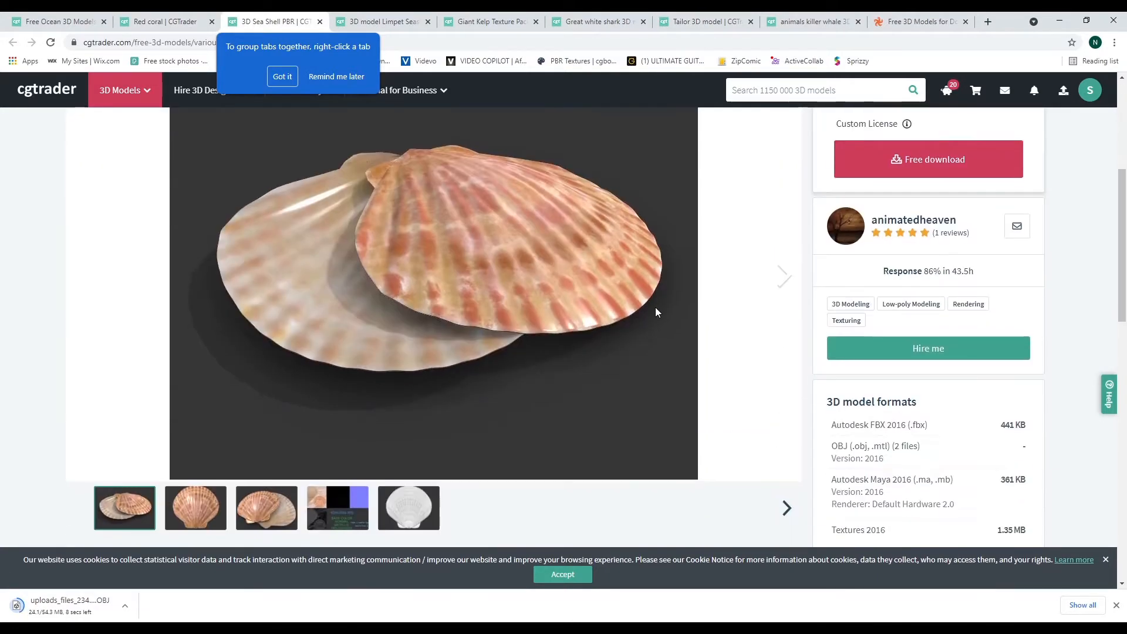
{"action": "scroll", "coordinate": [494, 391], "scroll_direction": "up", "scroll_amount": 5}
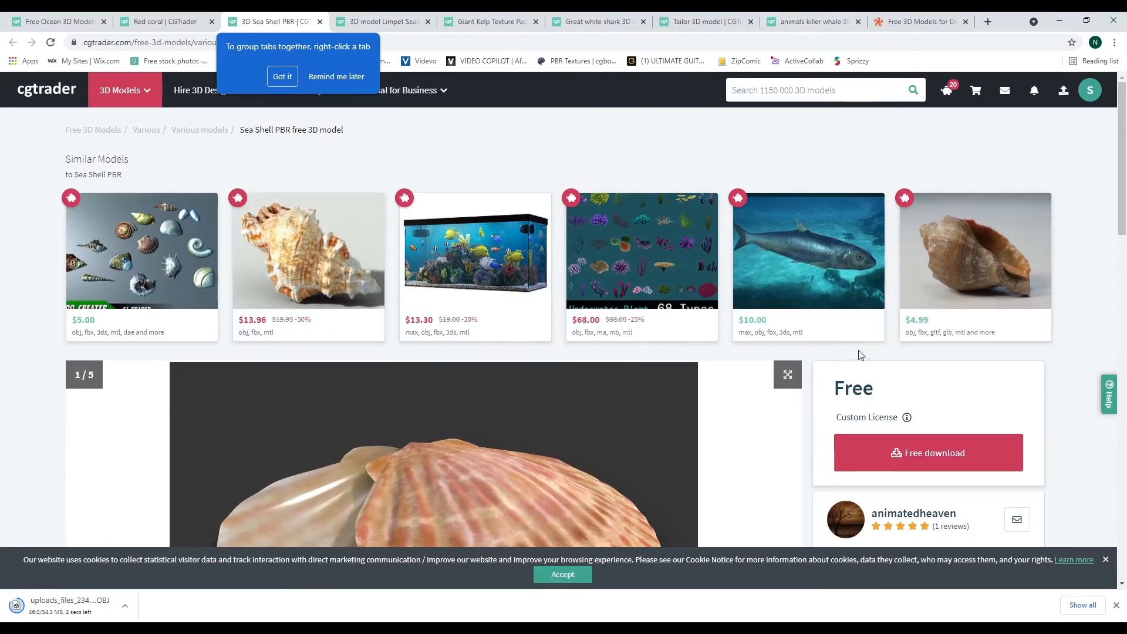
- Browse the preview images of the fish and brown shell among the models similar to Sea Shell PBR
{"action": "left_click", "coordinate": [805, 325]}
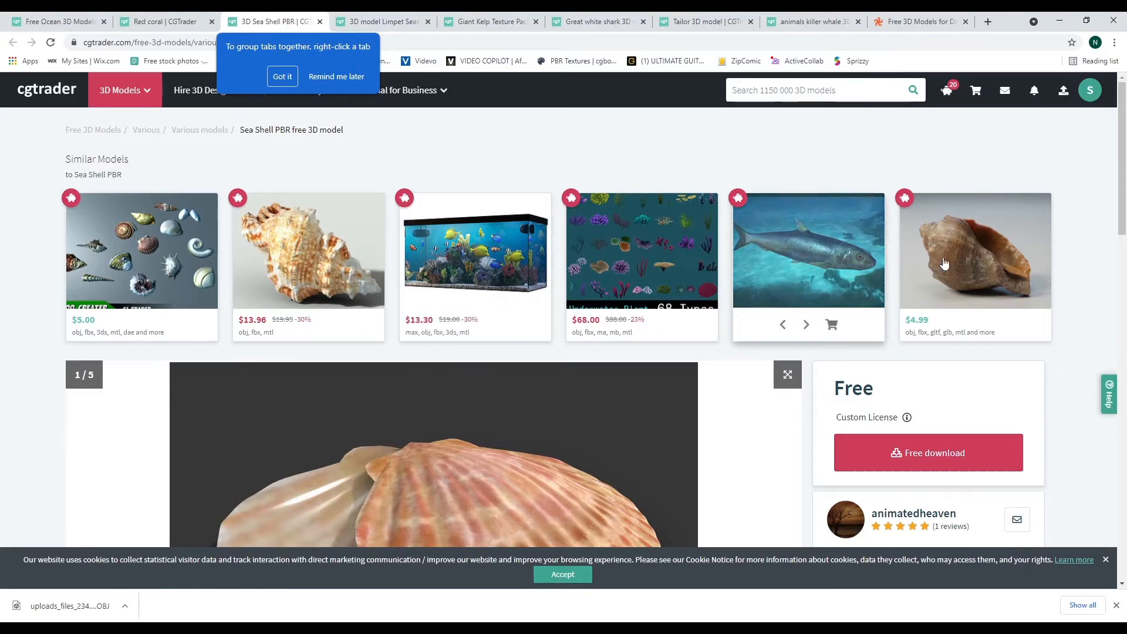
{"action": "mouse_move", "coordinate": [955, 262]}
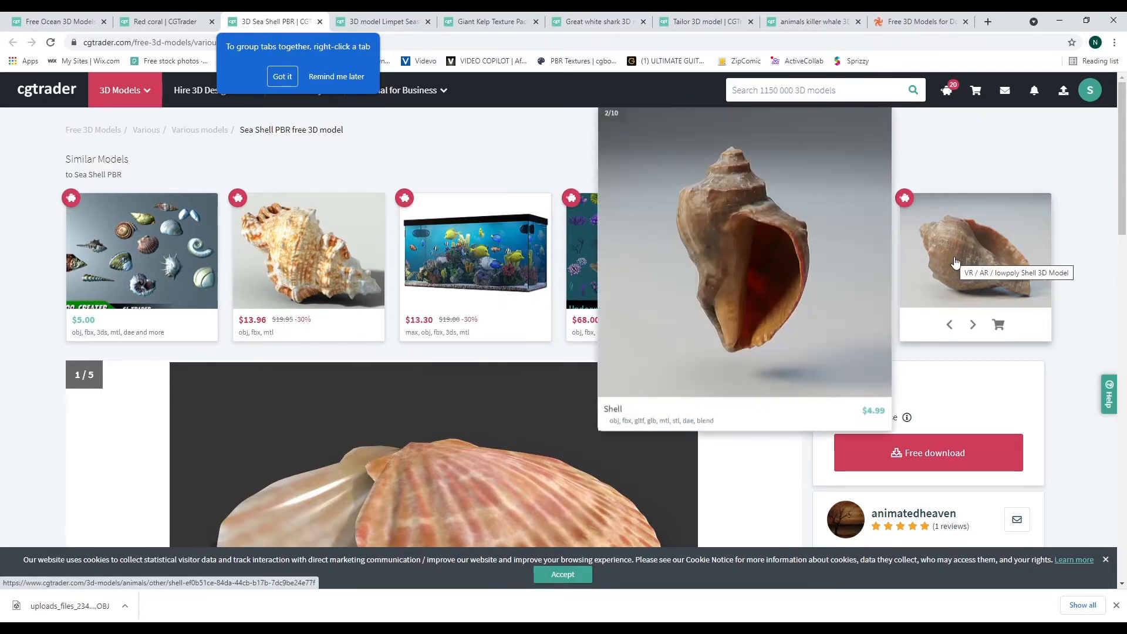
{"action": "left_click", "coordinate": [972, 325]}
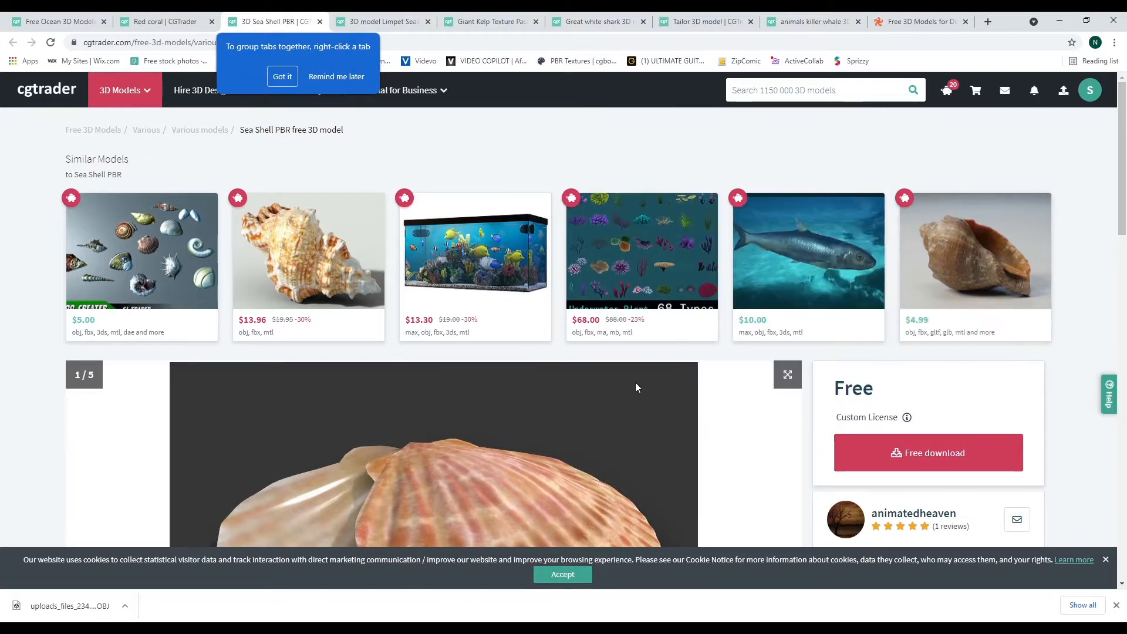
- Request the free download of the Sea Shell PBR model and let its files be prepared
{"action": "scroll", "coordinate": [636, 382], "scroll_direction": "down", "scroll_amount": 4}
{"action": "scroll", "coordinate": [591, 324], "scroll_direction": "down", "scroll_amount": 1}
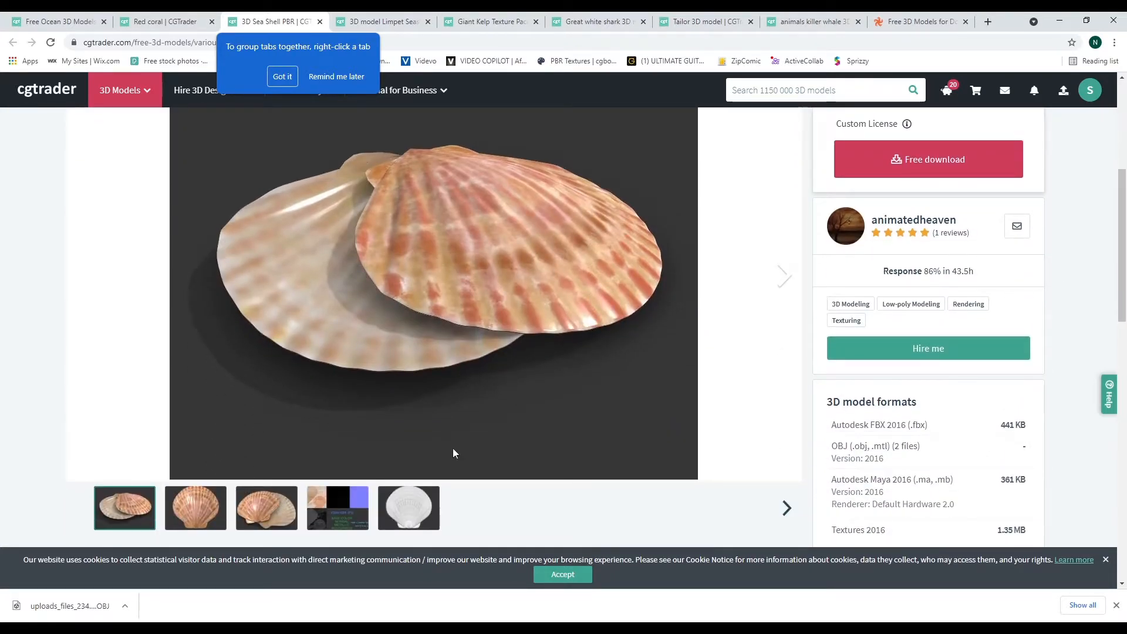
{"action": "scroll", "coordinate": [483, 283], "scroll_direction": "up", "scroll_amount": 1}
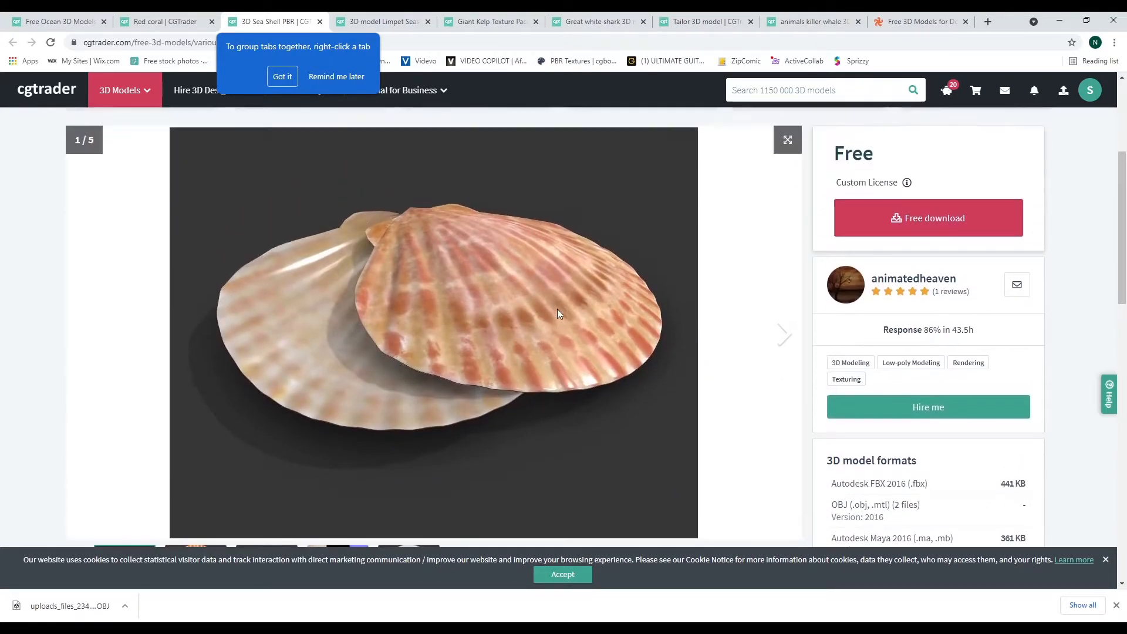
{"action": "left_click", "coordinate": [943, 227]}
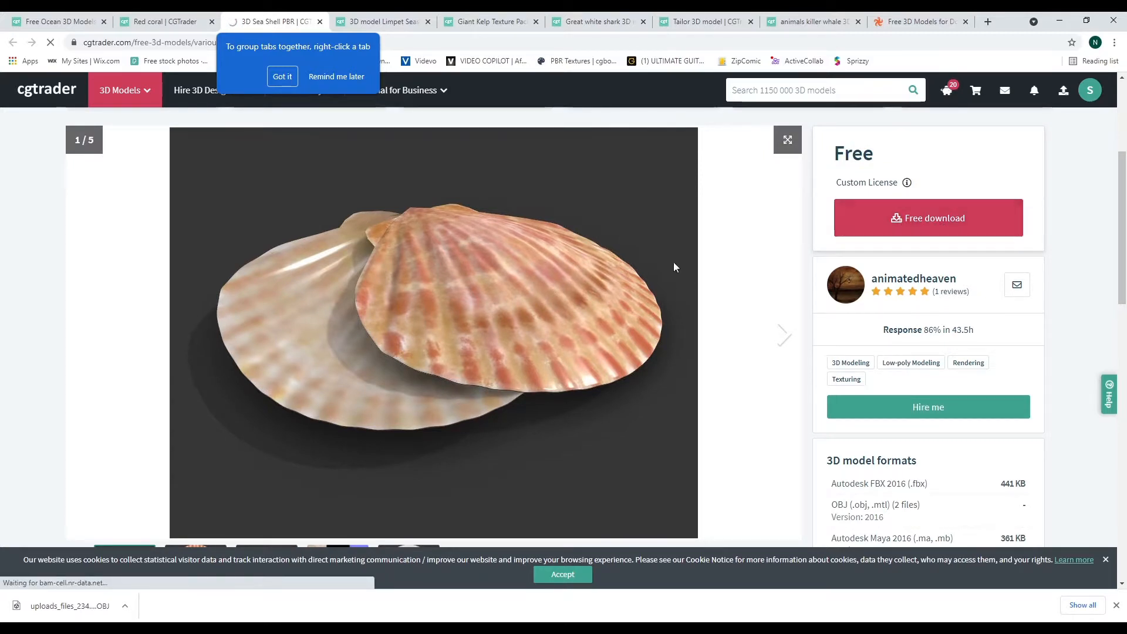
{"action": "scroll", "coordinate": [649, 338], "scroll_direction": "down", "scroll_amount": 2}
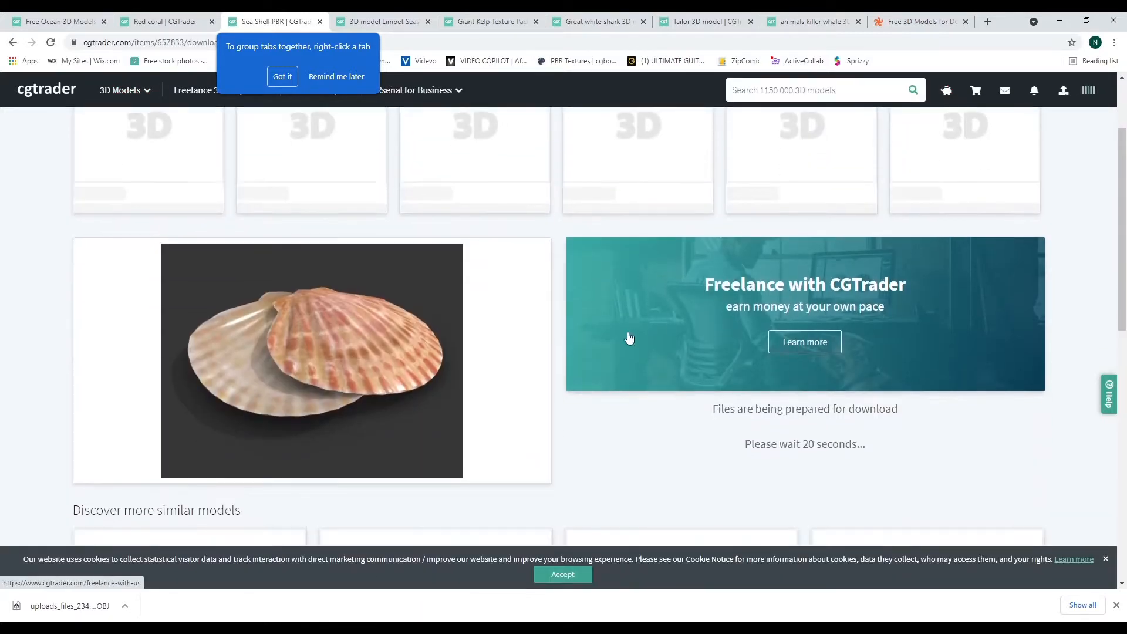
{"action": "scroll", "coordinate": [436, 363], "scroll_direction": "down", "scroll_amount": 3}
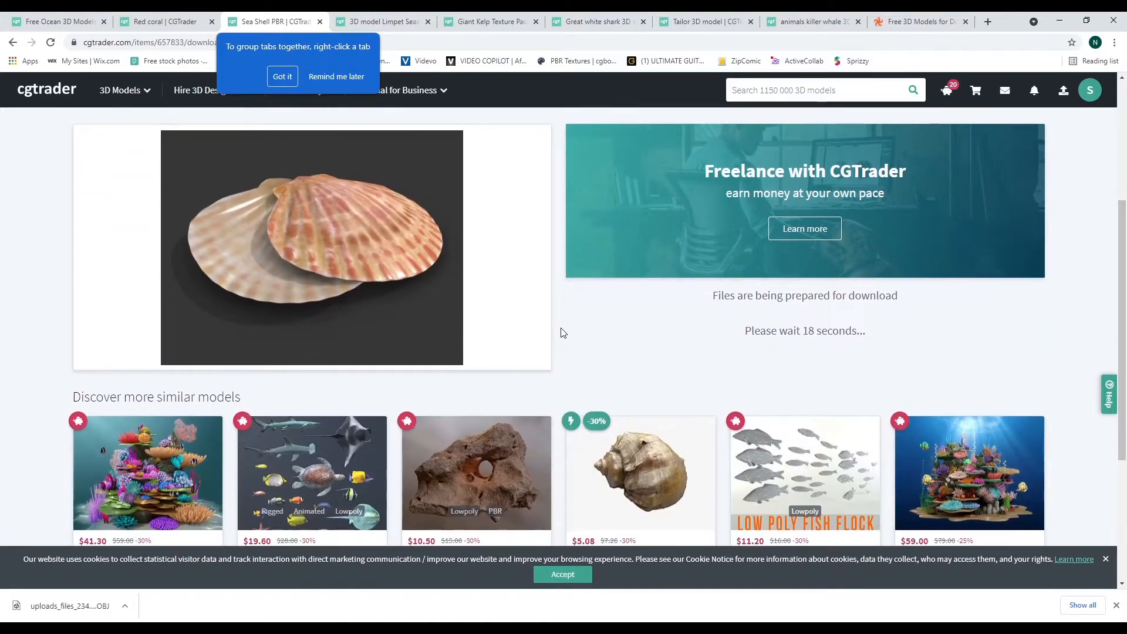
{"action": "scroll", "coordinate": [489, 263], "scroll_direction": "up", "scroll_amount": 3}
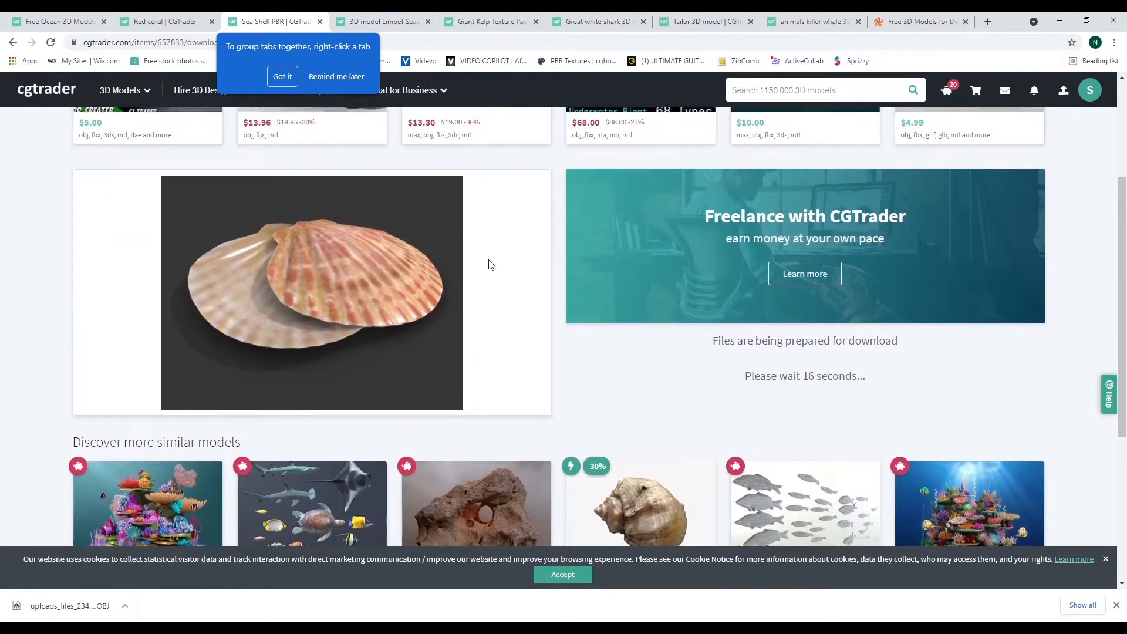
{"action": "scroll", "coordinate": [491, 265], "scroll_direction": "up", "scroll_amount": 2}
{"action": "scroll", "coordinate": [536, 382], "scroll_direction": "down", "scroll_amount": 2}
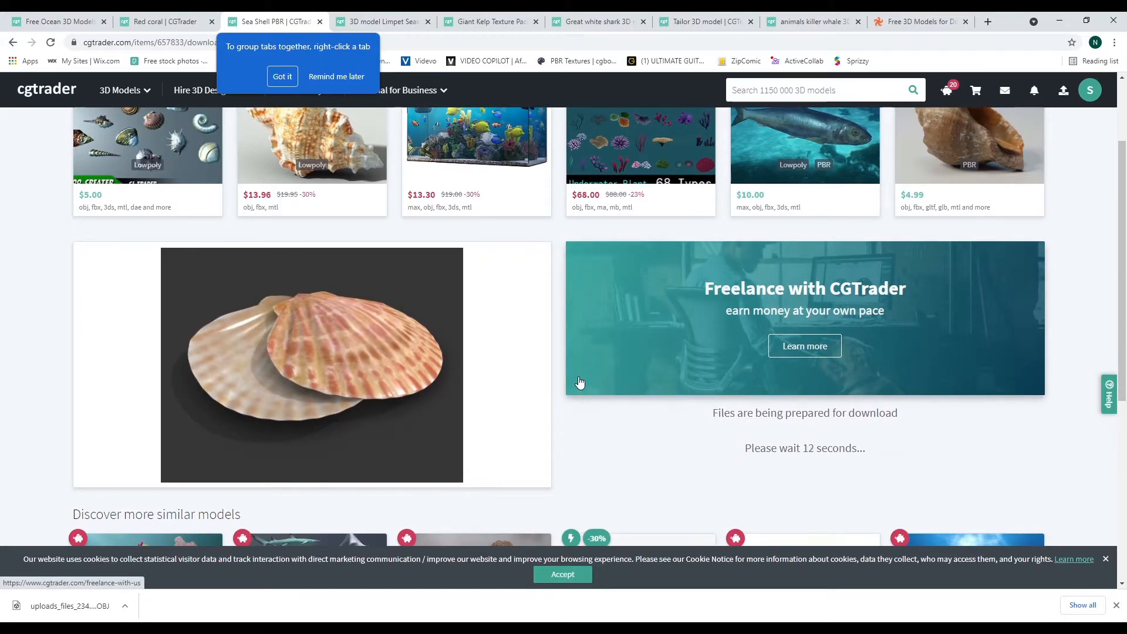
- Review the Limpet Seashell model's page and request its free download
{"action": "key", "text": "ctrl+Tab"}
{"action": "scroll", "coordinate": [734, 305], "scroll_direction": "down", "scroll_amount": 5}
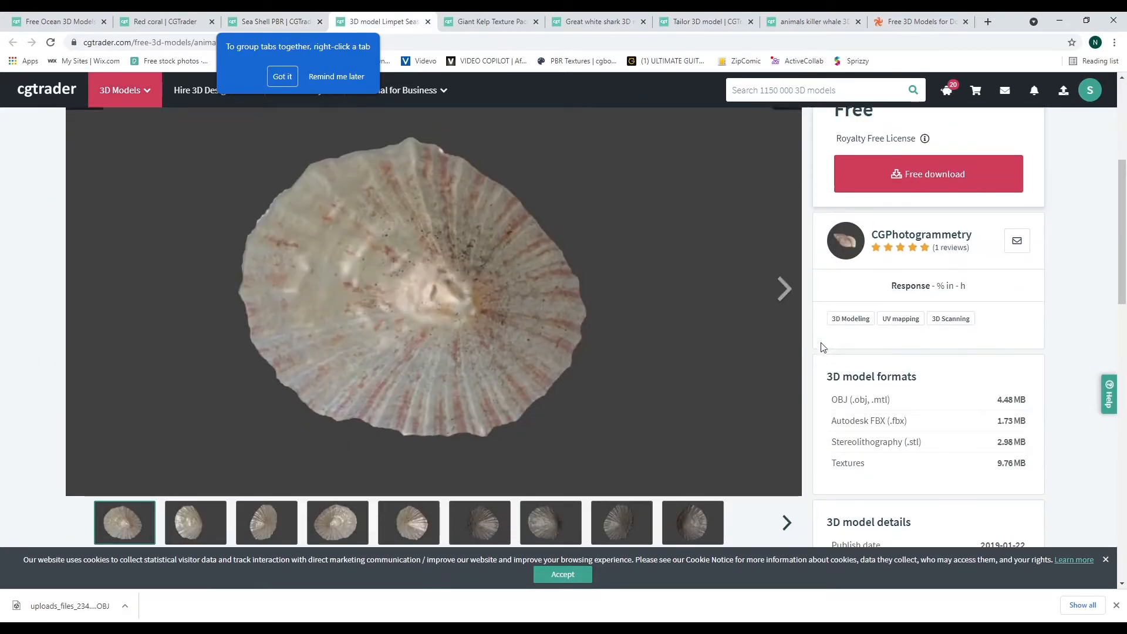
{"action": "scroll", "coordinate": [880, 311], "scroll_direction": "up", "scroll_amount": 2}
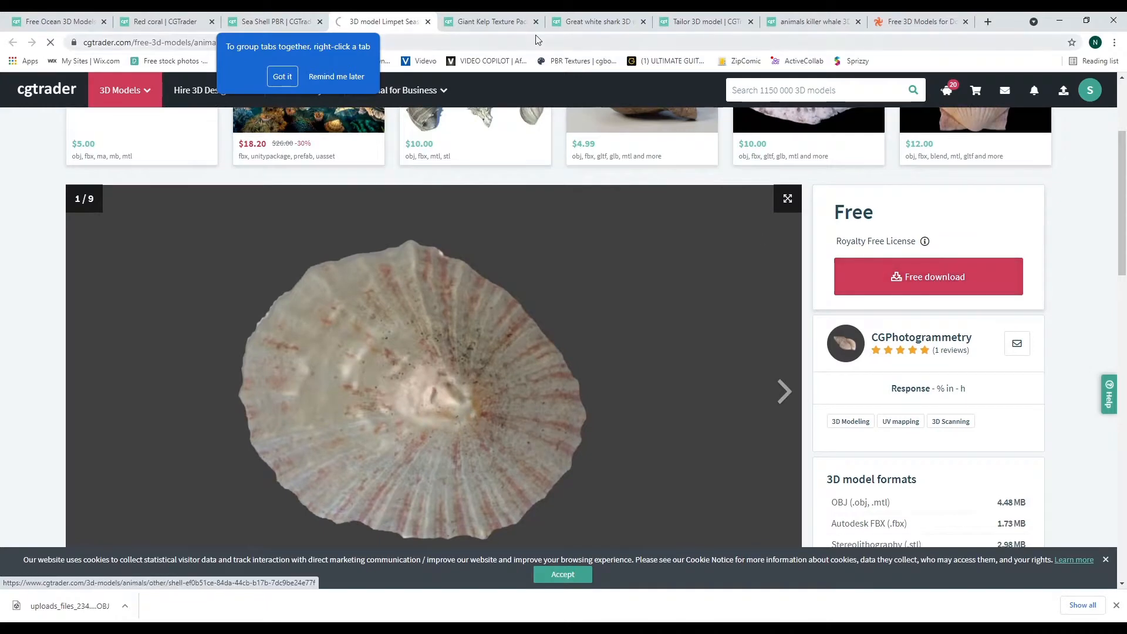
- Review the Giant Kelp Texture Pack's preview and details, and request its free download
{"action": "key", "text": "ctrl+Tab"}
{"action": "scroll", "coordinate": [763, 352], "scroll_direction": "down", "scroll_amount": 2}
{"action": "scroll", "coordinate": [694, 362], "scroll_direction": "down", "scroll_amount": 3}
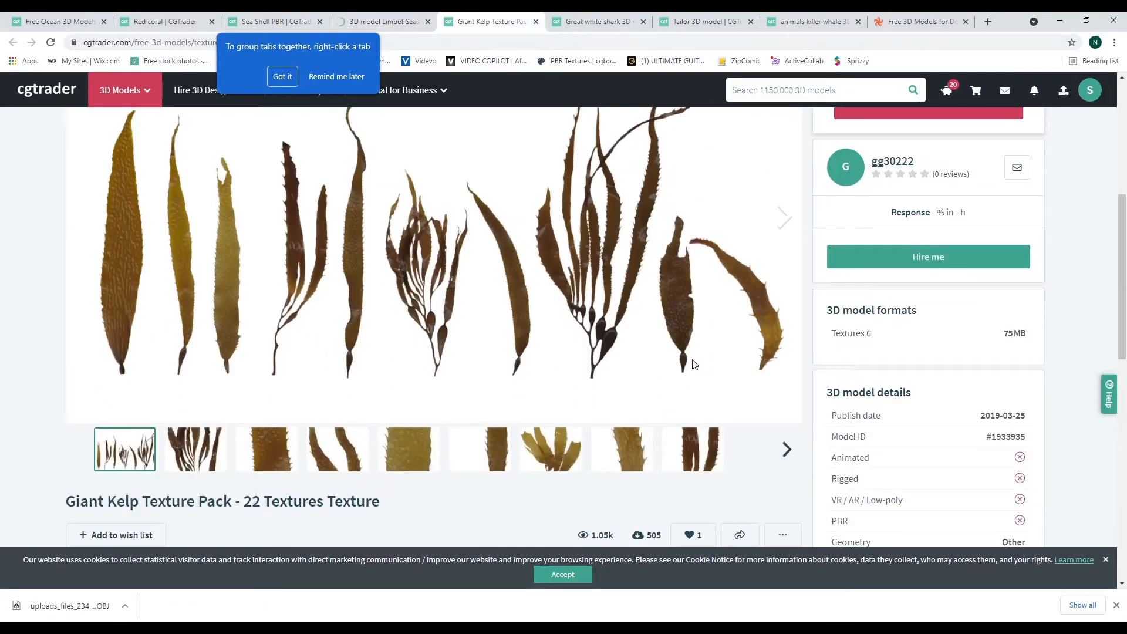
{"action": "scroll", "coordinate": [713, 364], "scroll_direction": "up", "scroll_amount": 1}
{"action": "scroll", "coordinate": [822, 334], "scroll_direction": "up", "scroll_amount": 2}
{"action": "left_click", "coordinate": [925, 280]}
- Browse the Great white shark's preview images through the last one and request the model's free download
{"action": "key", "text": "ctrl+Tab"}
{"action": "scroll", "coordinate": [579, 318], "scroll_direction": "down", "scroll_amount": 4}
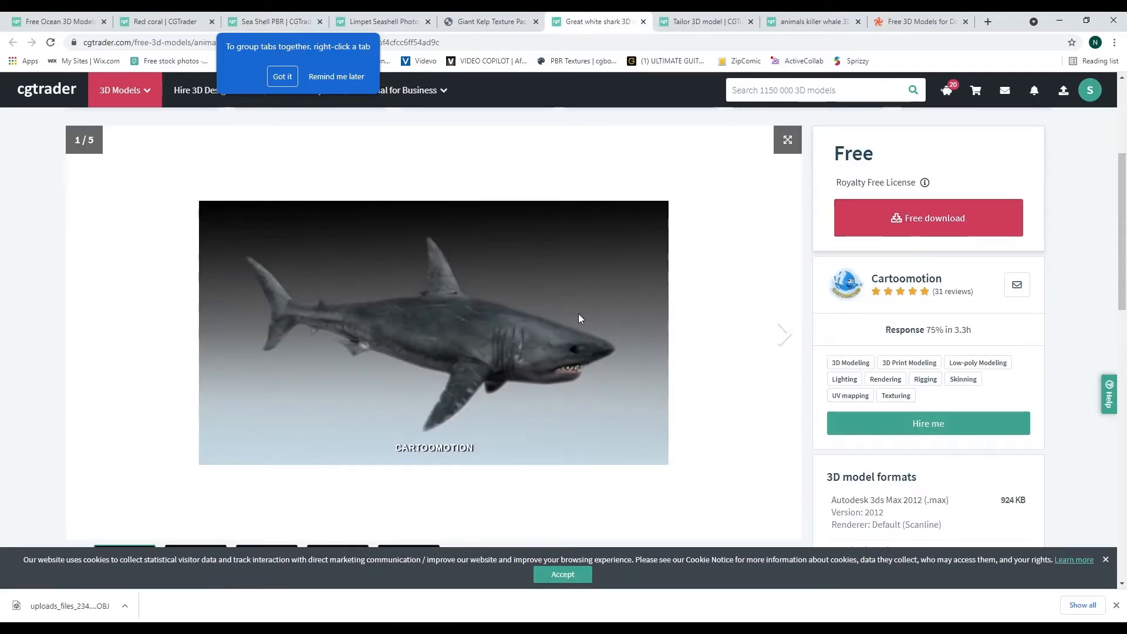
{"action": "left_click", "coordinate": [784, 336]}
{"action": "left_click", "coordinate": [784, 336]}
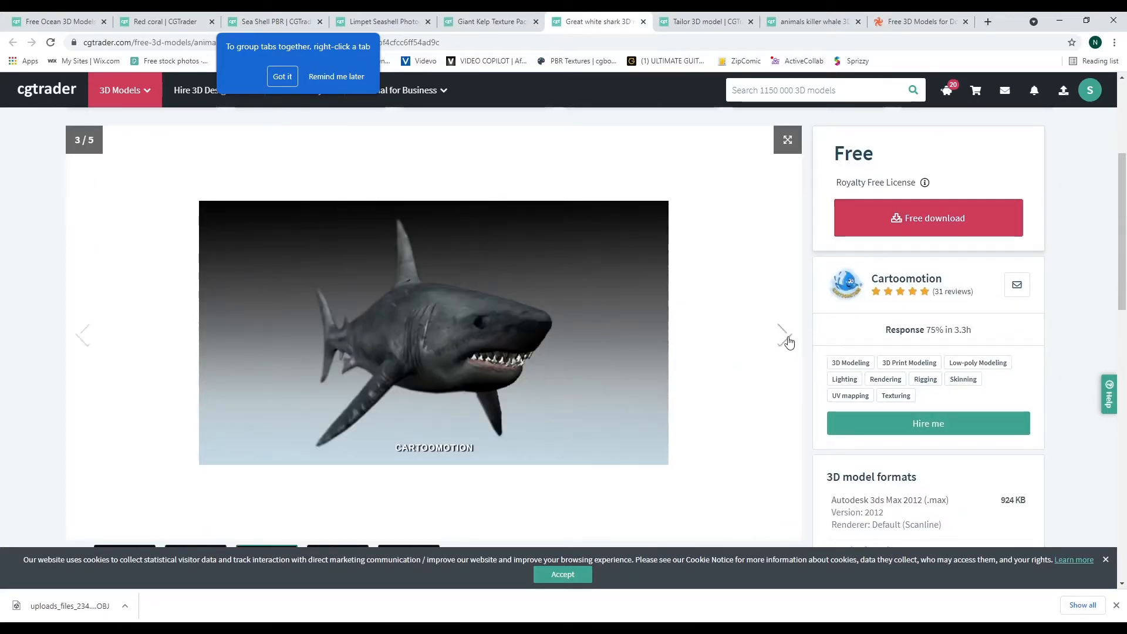
{"action": "left_click", "coordinate": [784, 337]}
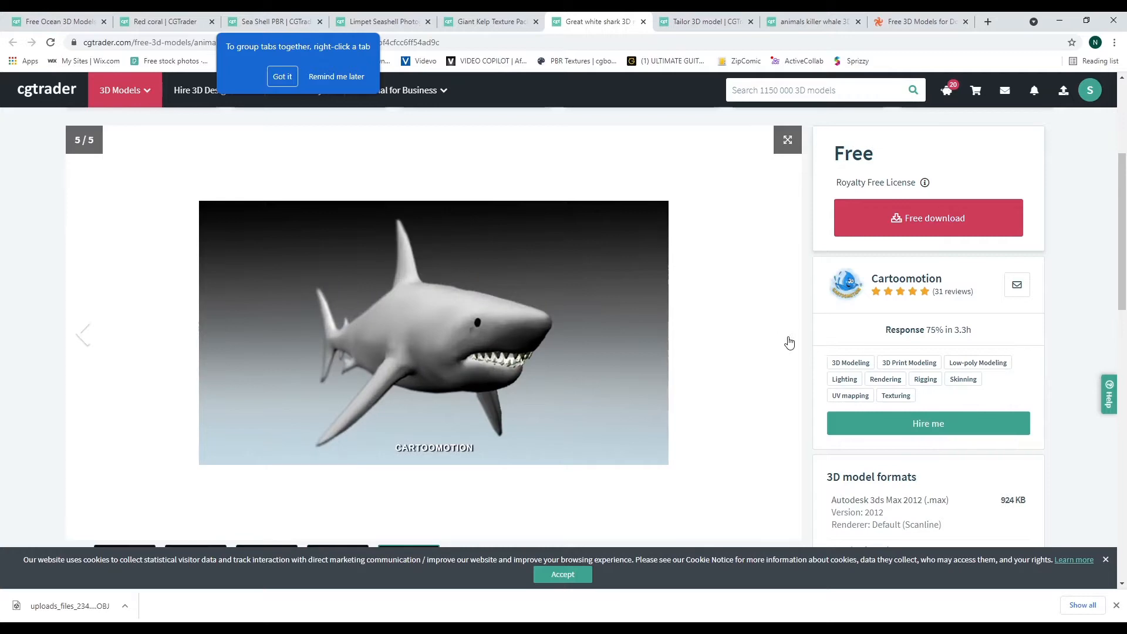
{"action": "left_click", "coordinate": [786, 338]}
{"action": "left_click", "coordinate": [928, 218]}
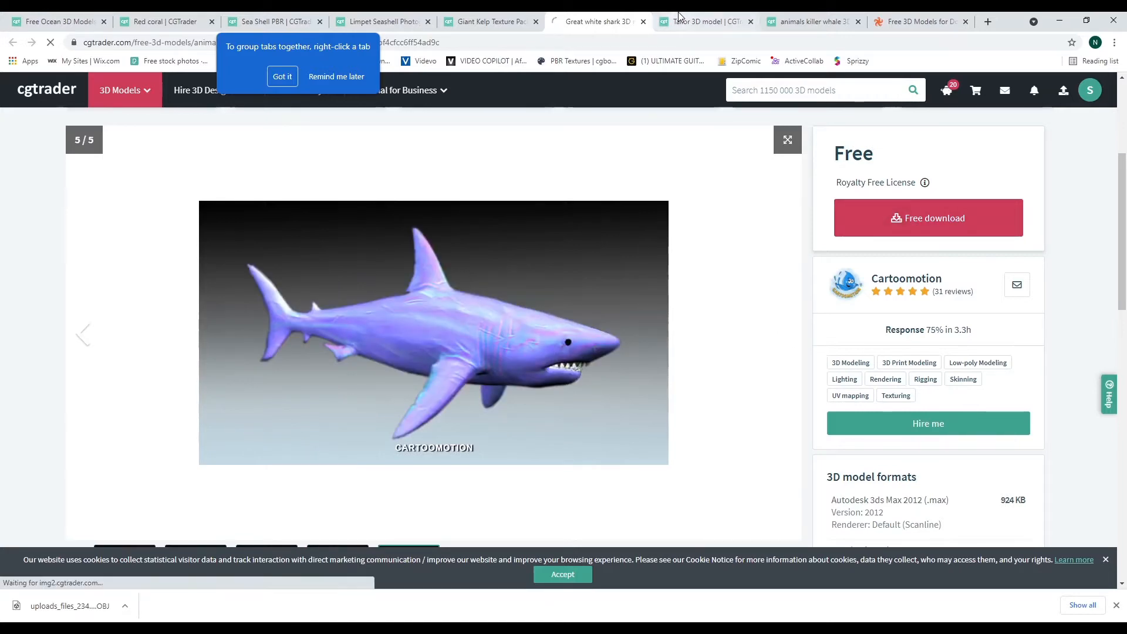
- Review the Tailor fish model's page and request its free download
{"action": "left_click", "coordinate": [704, 21]}
{"action": "scroll", "coordinate": [713, 286], "scroll_direction": "down", "scroll_amount": 3}
{"action": "scroll", "coordinate": [715, 286], "scroll_direction": "down", "scroll_amount": 2}
{"action": "scroll", "coordinate": [720, 291], "scroll_direction": "up", "scroll_amount": 2}
{"action": "scroll", "coordinate": [719, 291], "scroll_direction": "down", "scroll_amount": 1}
{"action": "left_click", "coordinate": [895, 221]}
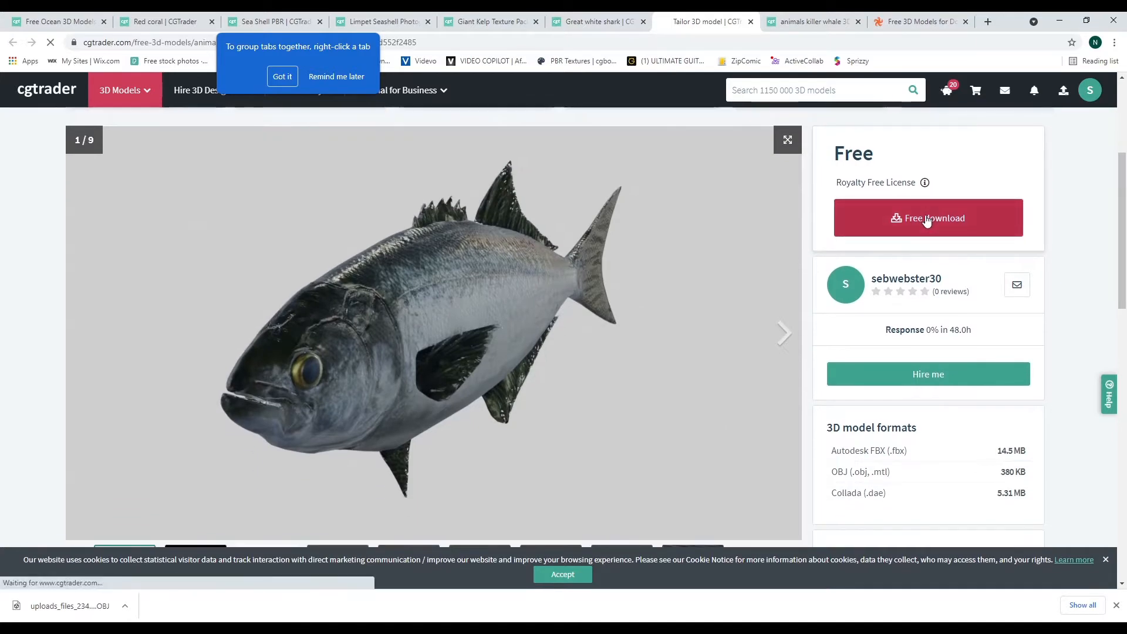
- Request the free download of the killer whale model from its page
{"action": "left_click", "coordinate": [812, 21]}
{"action": "scroll", "coordinate": [688, 322], "scroll_direction": "down", "scroll_amount": 3}
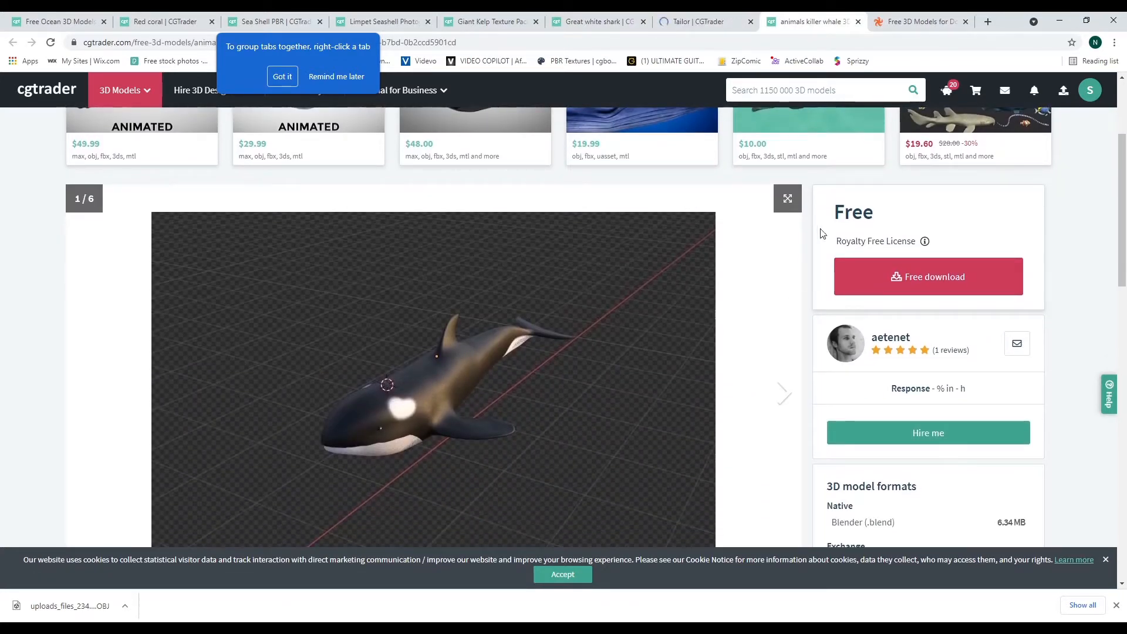
{"action": "left_click", "coordinate": [910, 283]}
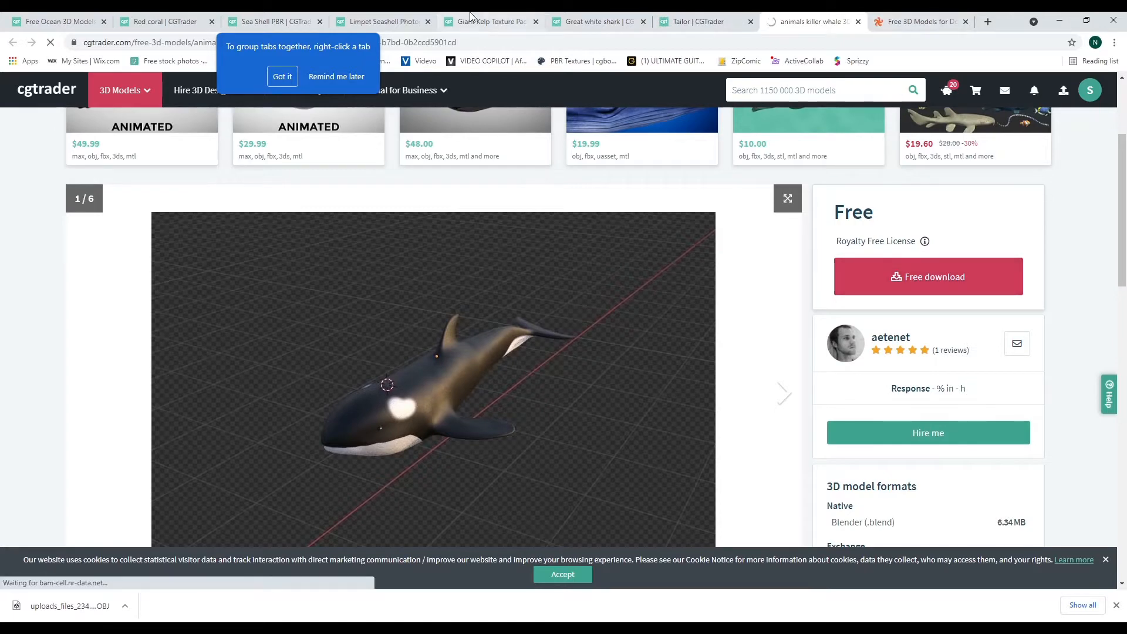
- Download seashell_obj.zip and seashell_textures.zip from the Sea Shell PBR download page
{"action": "left_click", "coordinate": [318, 14]}
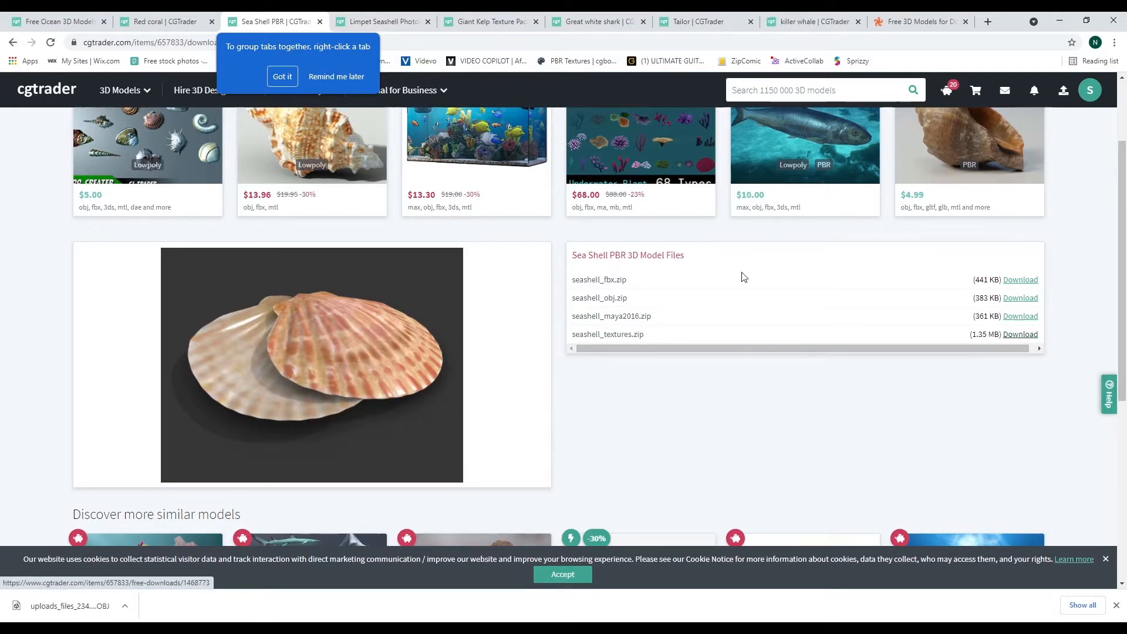
{"action": "left_click", "coordinate": [1020, 299]}
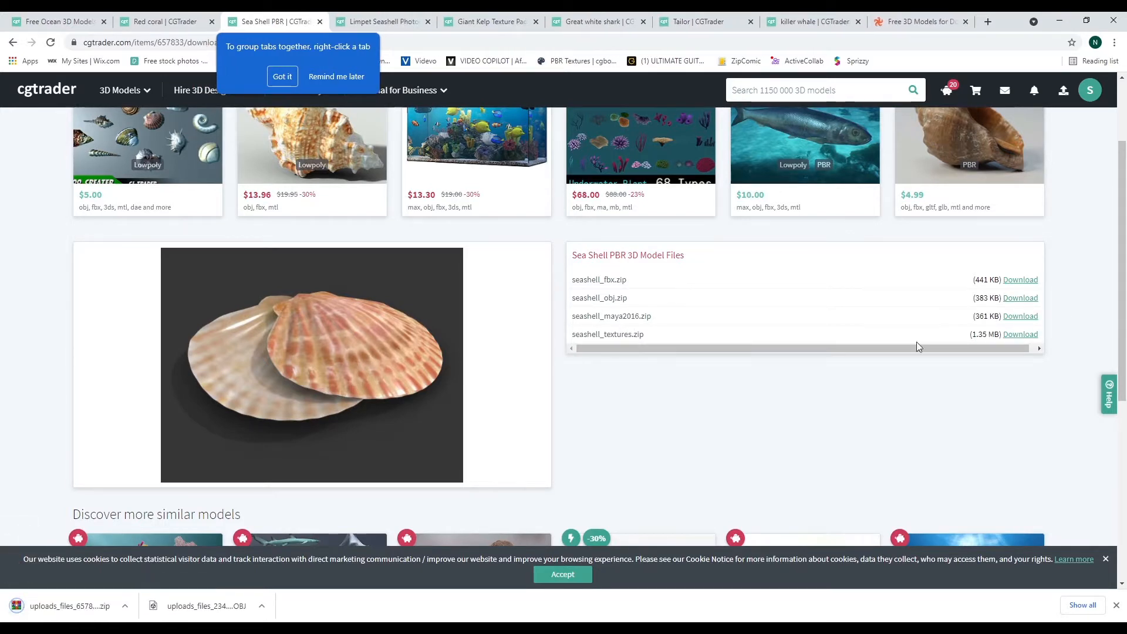
{"action": "left_click", "coordinate": [1010, 336]}
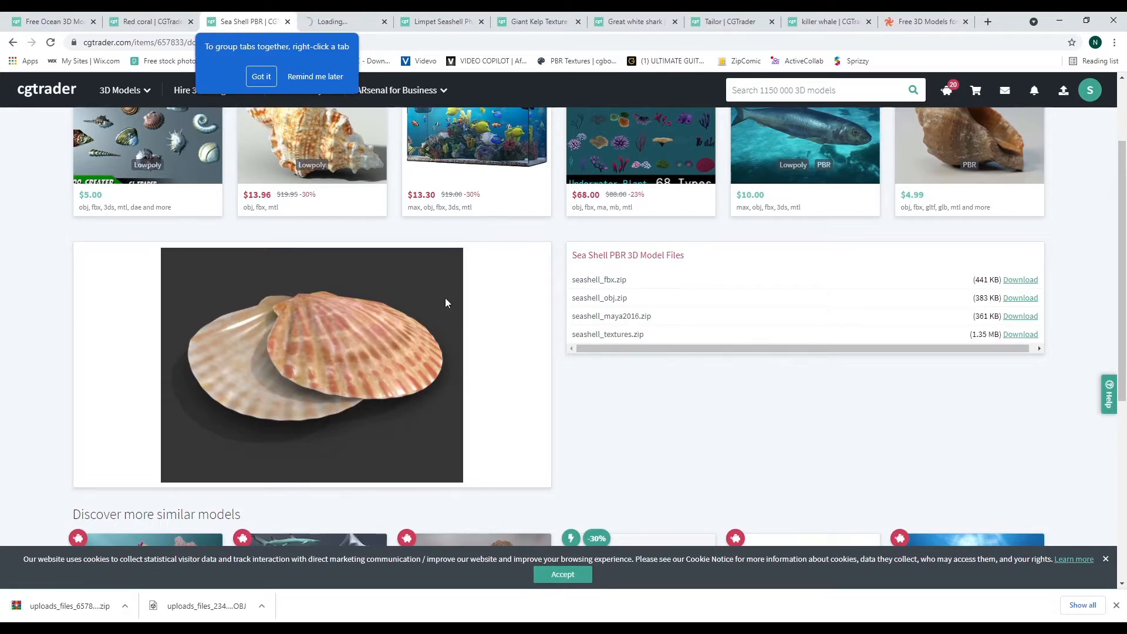
- Download Limpet.obj and texture.7z from the Limpet Seashell Photogrammetry download page
{"action": "mouse_move", "coordinate": [409, 212]}
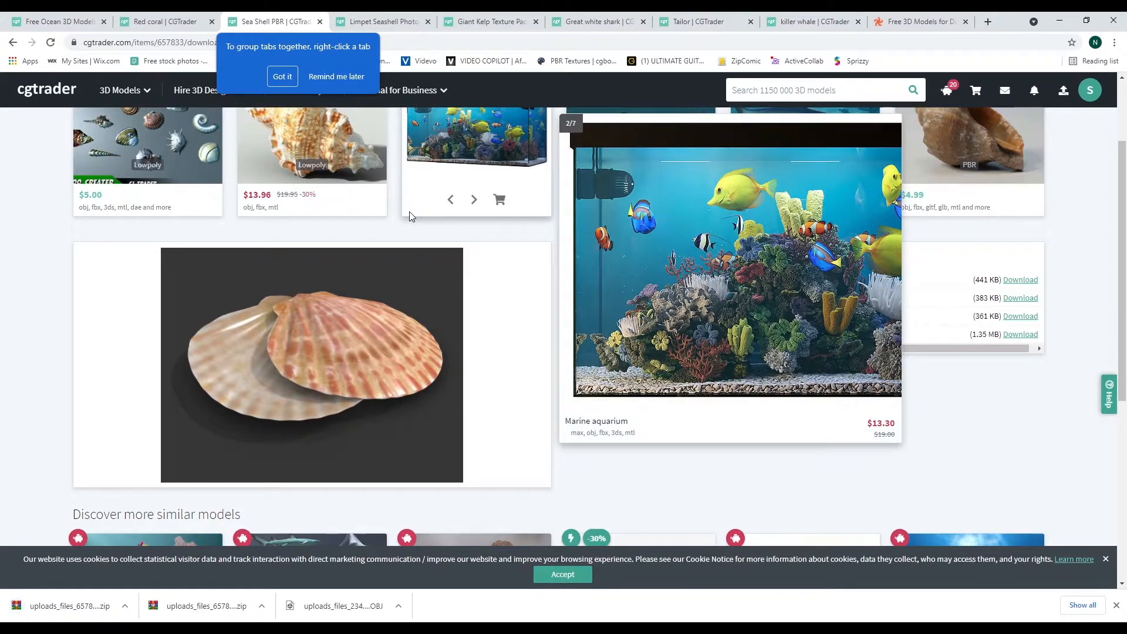
{"action": "left_click", "coordinate": [367, 16]}
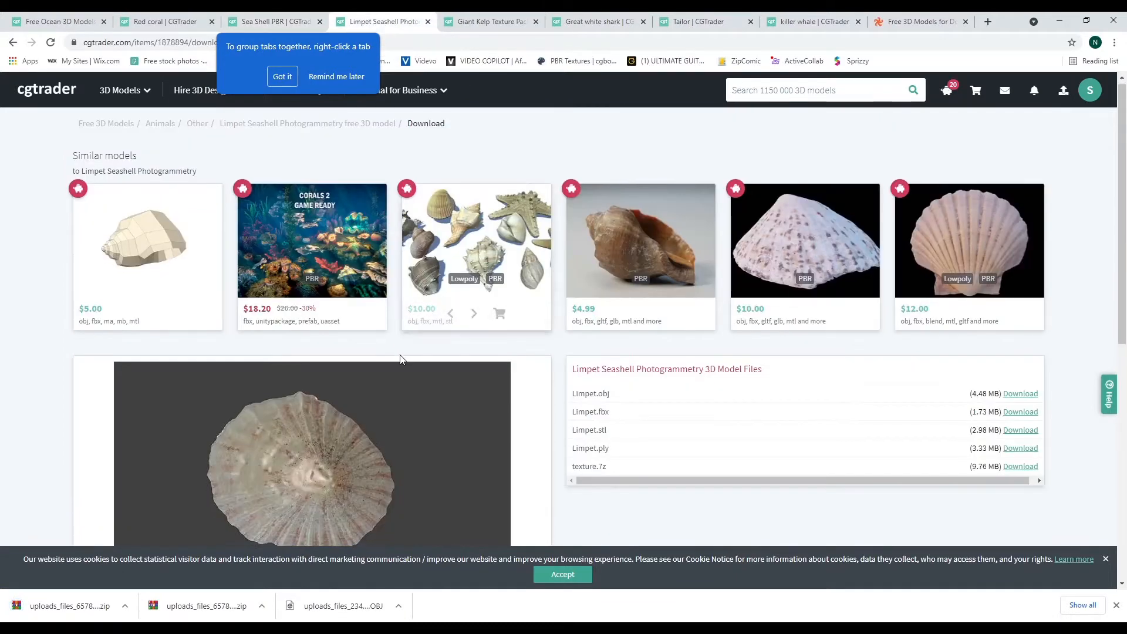
{"action": "scroll", "coordinate": [410, 355], "scroll_direction": "down", "scroll_amount": 2}
{"action": "scroll", "coordinate": [611, 291], "scroll_direction": "down", "scroll_amount": 2}
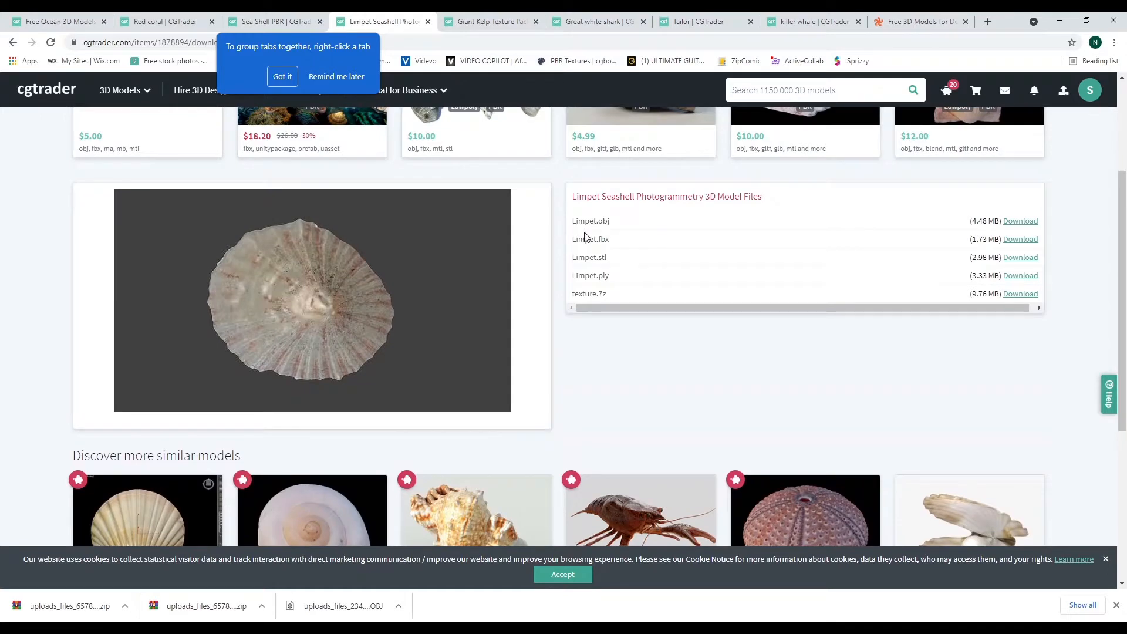
{"action": "scroll", "coordinate": [583, 235], "scroll_direction": "down", "scroll_amount": 4}
{"action": "scroll", "coordinate": [585, 236], "scroll_direction": "up", "scroll_amount": 4}
{"action": "left_click", "coordinate": [1020, 222]}
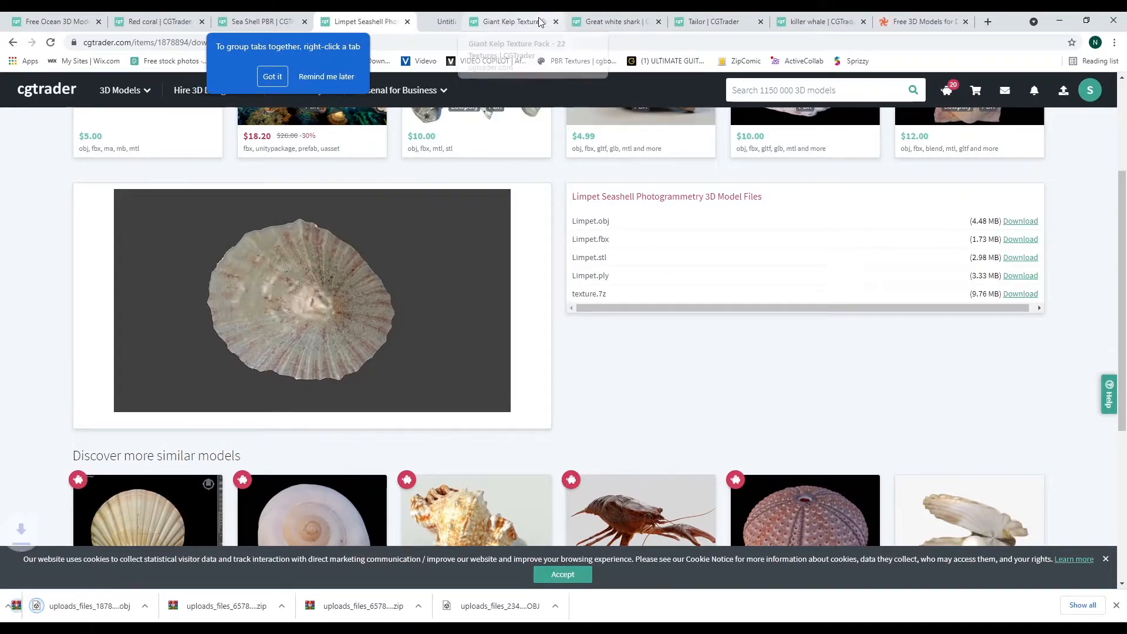
- Download Giant-Kelp(1).zip from the Giant Kelp Texture Pack download page
{"action": "left_click", "coordinate": [499, 21]}
{"action": "scroll", "coordinate": [477, 352], "scroll_direction": "down", "scroll_amount": 2}
{"action": "scroll", "coordinate": [516, 360], "scroll_direction": "down", "scroll_amount": 1}
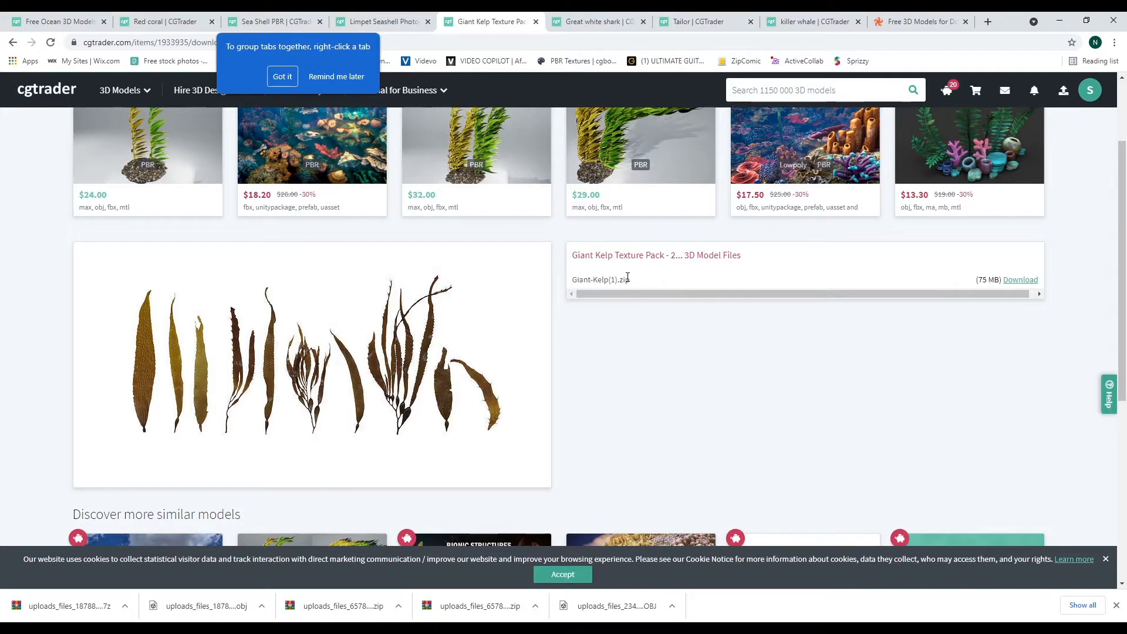
{"action": "middle_click", "coordinate": [1017, 281]}
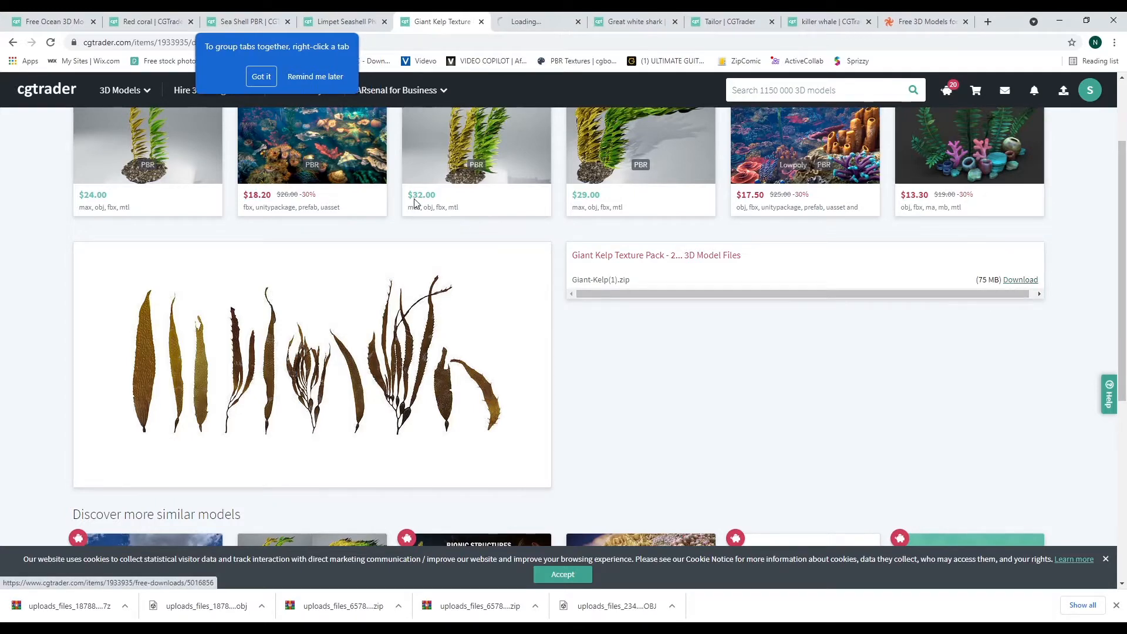
- Download Shark.obj and great_white_shark(1).rar from the Great white shark download page
{"action": "left_click", "coordinate": [590, 22]}
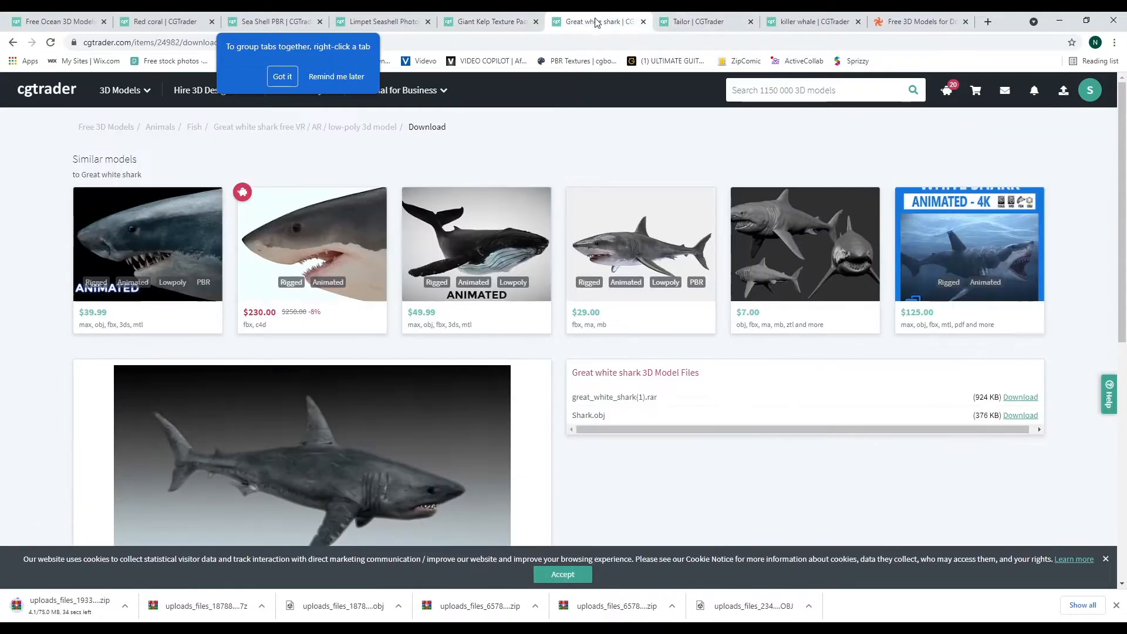
{"action": "scroll", "coordinate": [587, 259], "scroll_direction": "down", "scroll_amount": 3}
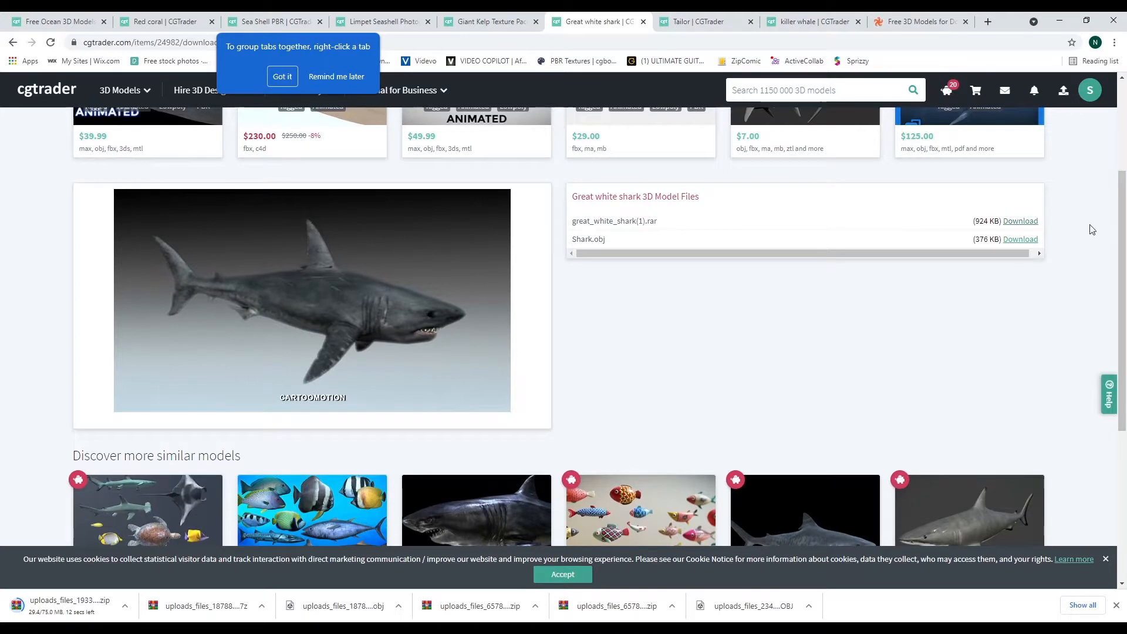
{"action": "middle_click", "coordinate": [1019, 240]}
{"action": "middle_click", "coordinate": [1019, 222]}
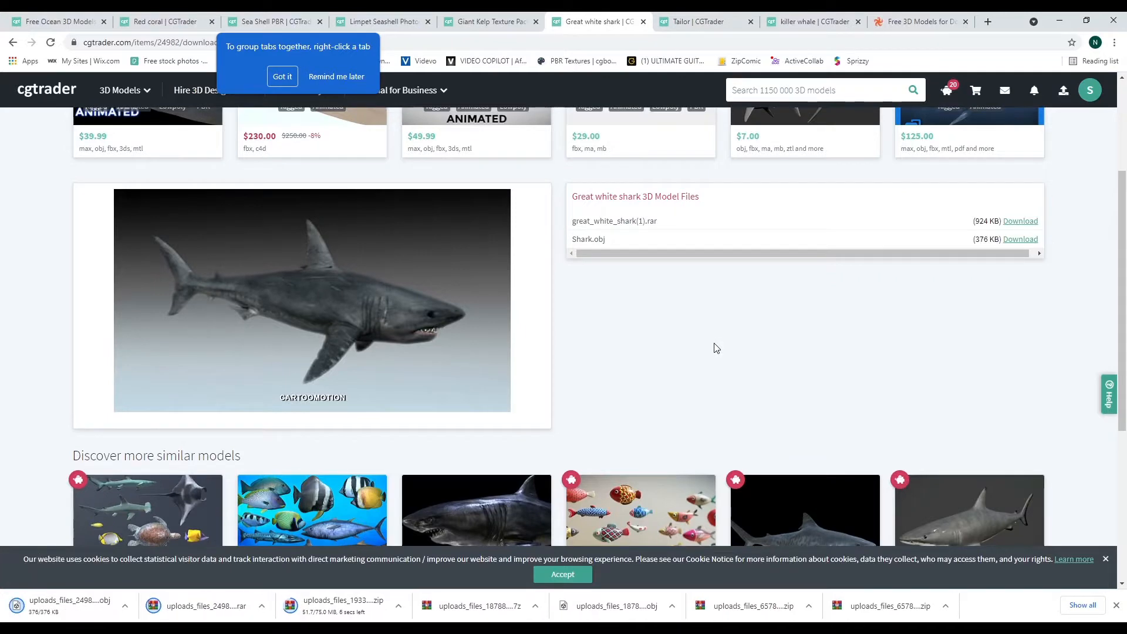
- Download OBJ.zip and CgTrader.zip from the Tailor fish download page
{"action": "key", "text": "ctrl+Tab"}
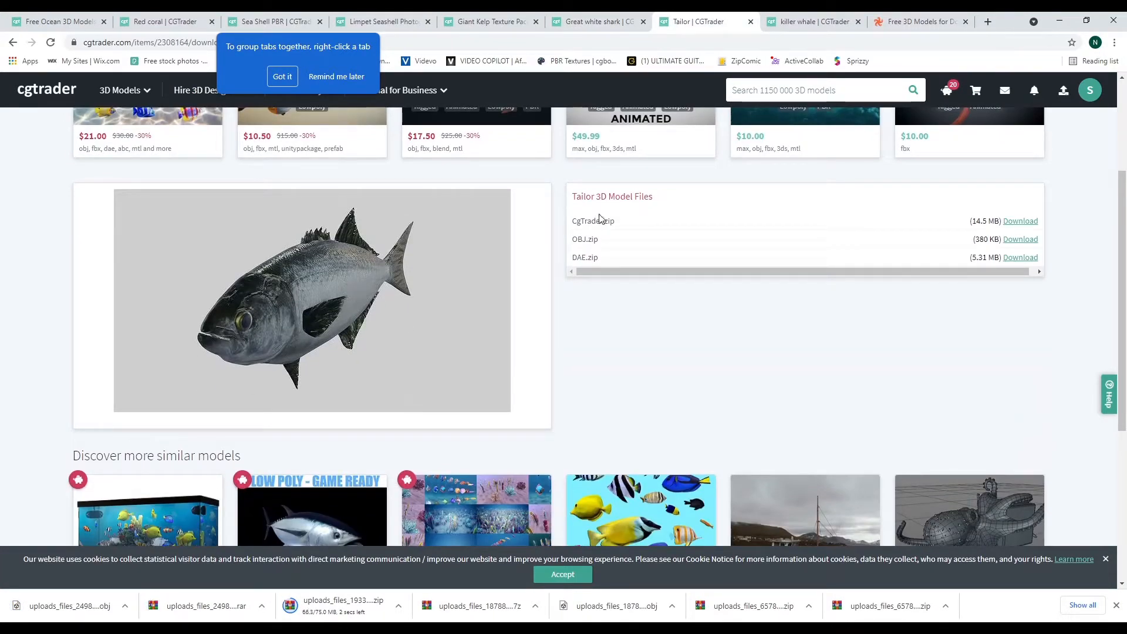
{"action": "left_click", "coordinate": [1025, 242]}
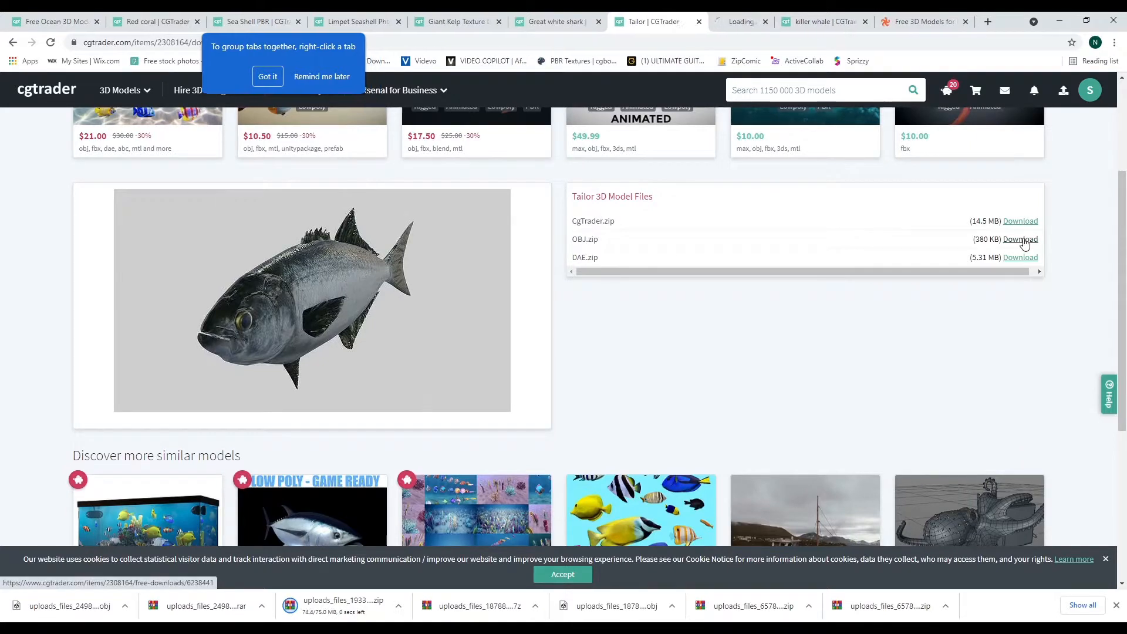
{"action": "left_click", "coordinate": [1014, 221]}
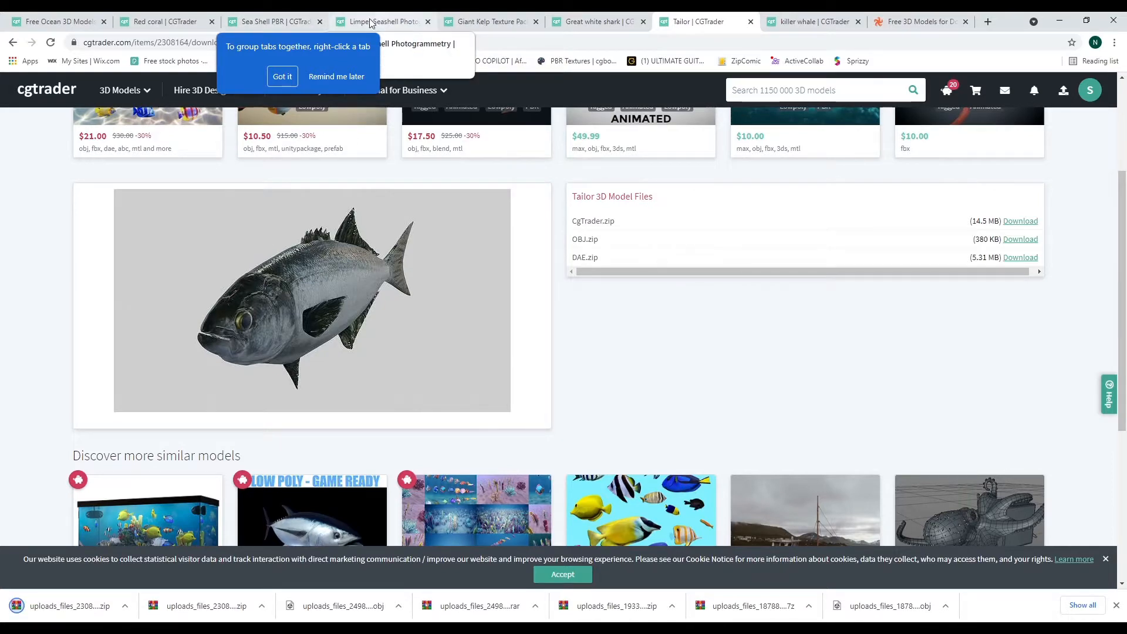
- Close the Sea Shell, Limpet Seashell, Giant Kelp, Great white shark, Tailor and killer whale download pages
{"action": "left_click", "coordinate": [258, 16]}
{"action": "left_click", "coordinate": [319, 21]}
{"action": "left_click", "coordinate": [320, 22]}
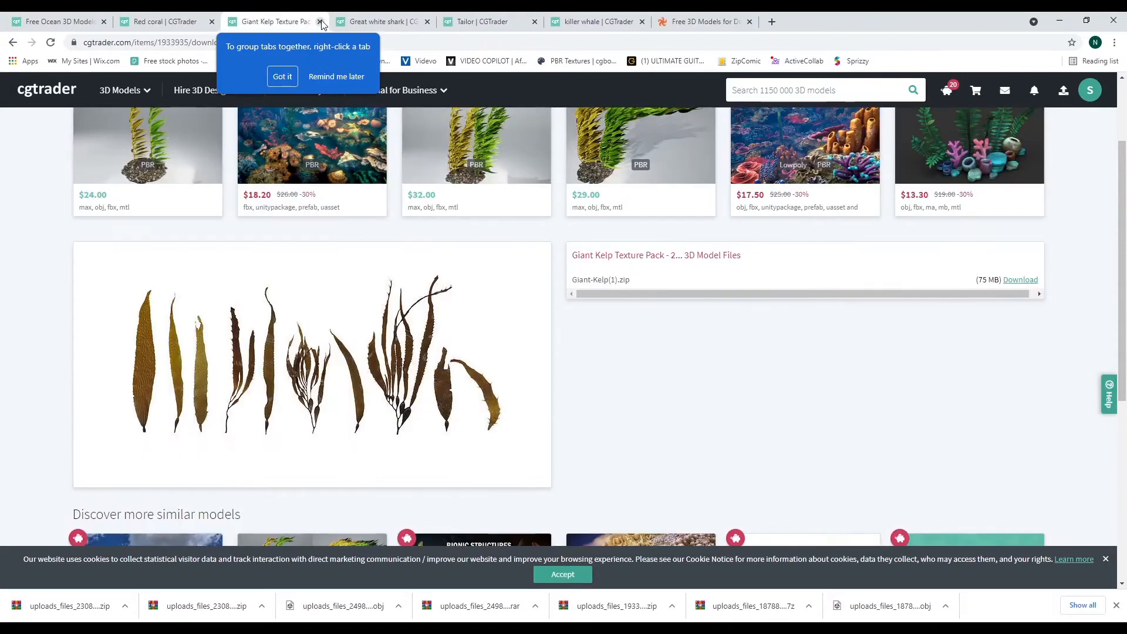
{"action": "left_click", "coordinate": [320, 22]}
{"action": "left_click", "coordinate": [320, 22]}
{"action": "left_click", "coordinate": [320, 21]}
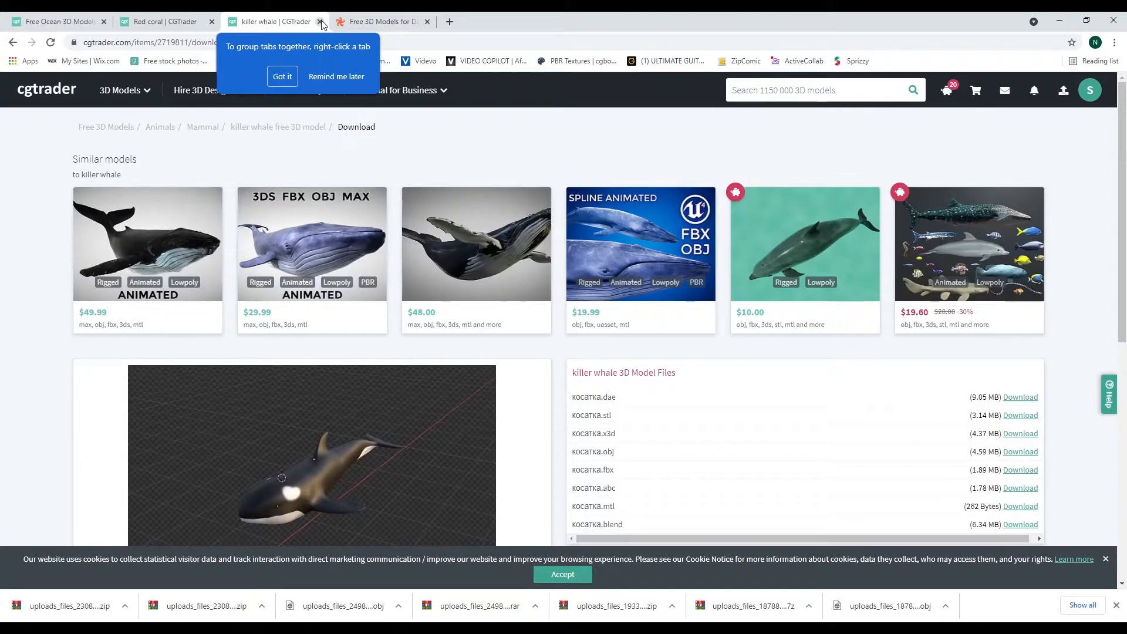
{"action": "left_click", "coordinate": [320, 21]}
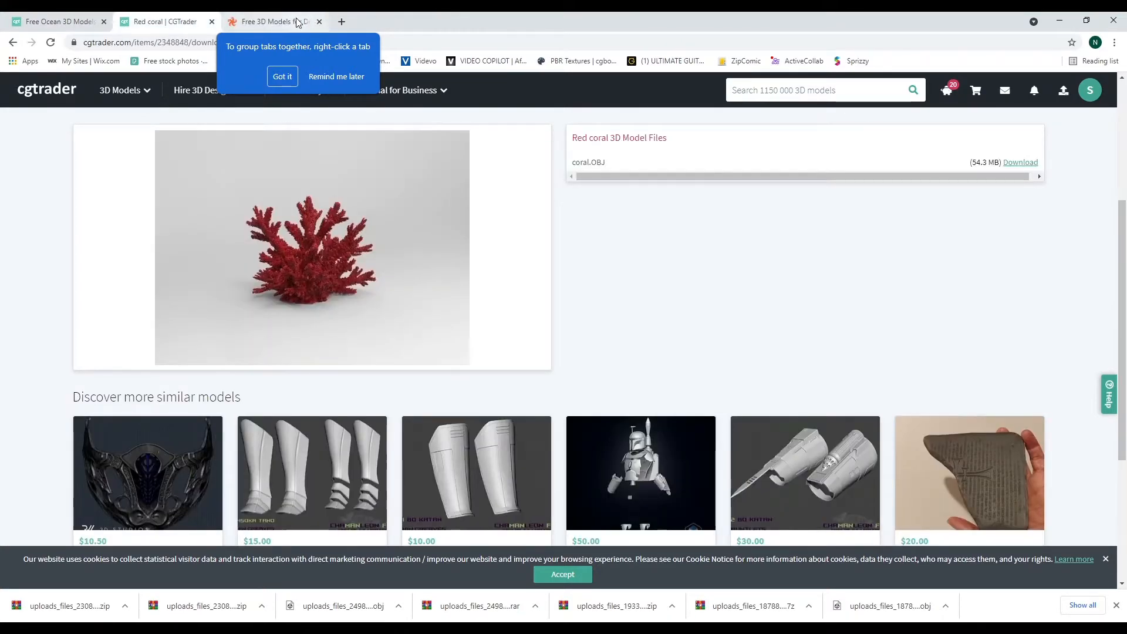
- Return to the Red coral page and search CGTrader from there for "Rocks"
{"action": "left_click", "coordinate": [297, 22]}
{"action": "left_click", "coordinate": [170, 22]}
{"action": "scroll", "coordinate": [762, 147], "scroll_direction": "up", "scroll_amount": 4}
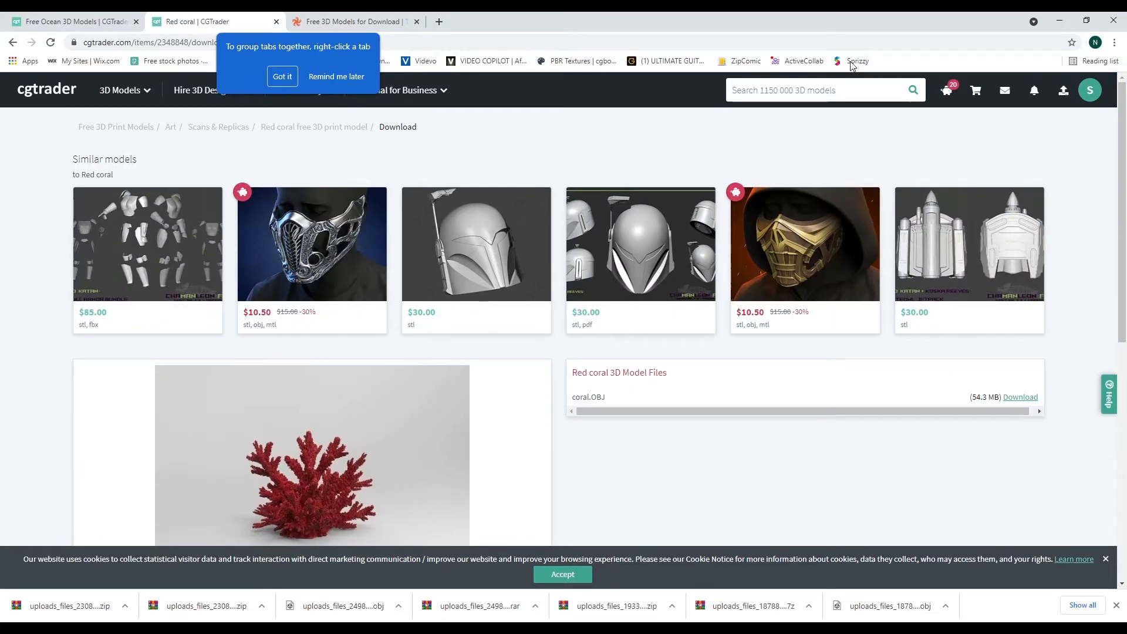
{"action": "type", "text": "Rocks"}
{"action": "key", "text": "Return"}
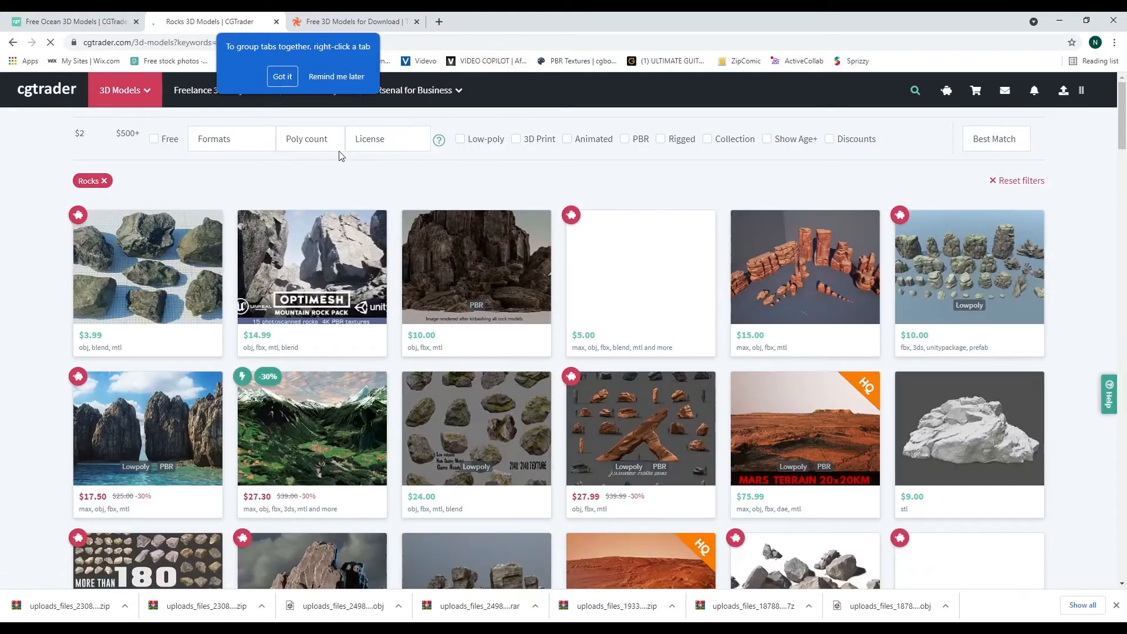
- Restrict the Rocks results to free models and dismiss the browser's tab-grouping tip
{"action": "left_click", "coordinate": [153, 140]}
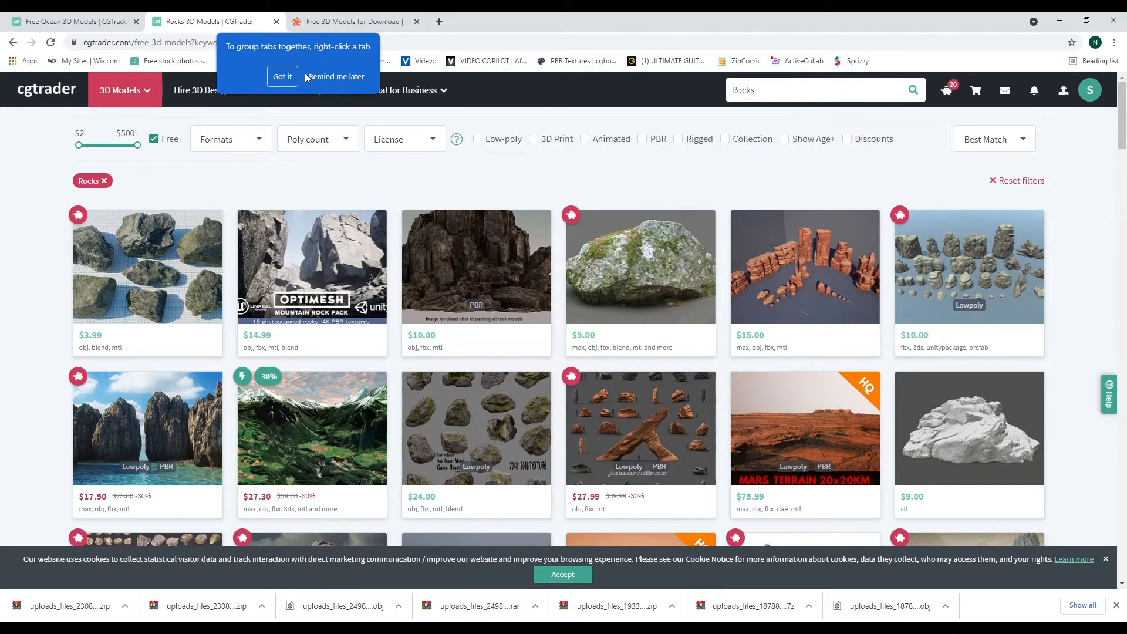
{"action": "left_click", "coordinate": [280, 77]}
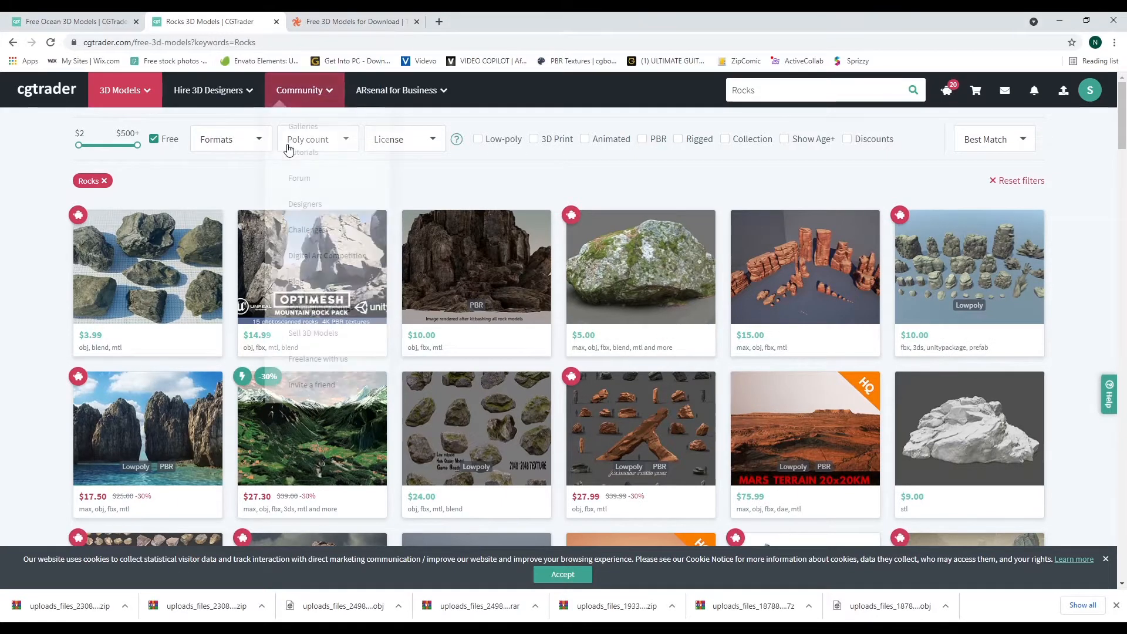
{"action": "left_click", "coordinate": [154, 141]}
{"action": "left_click", "coordinate": [154, 141]}
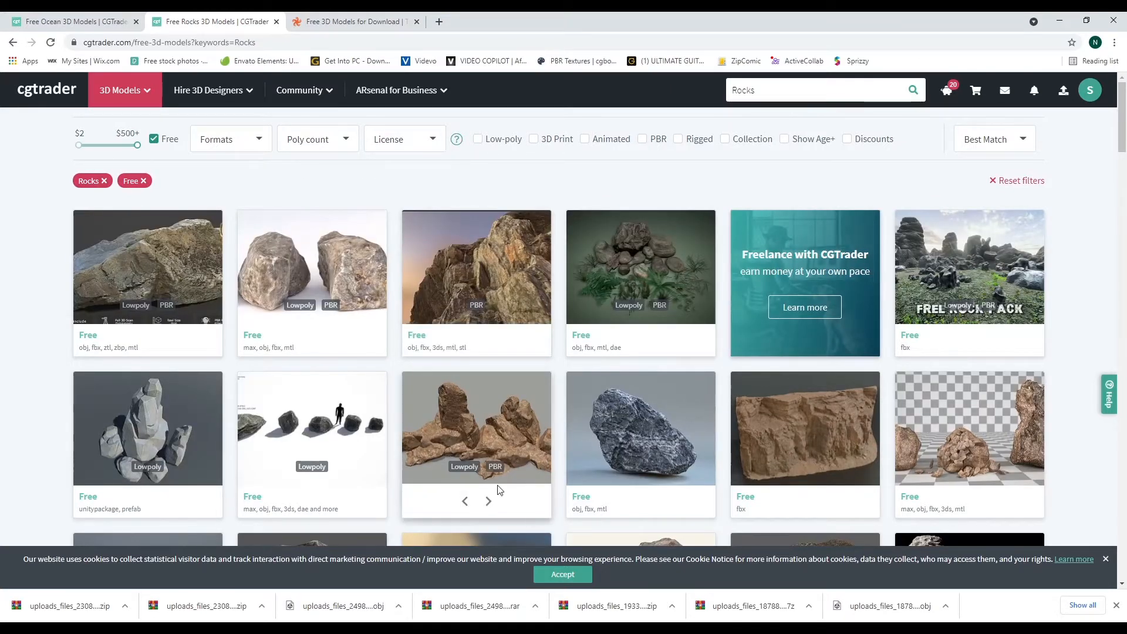
- Open the Alpine rock and Rock cliff models from the free rocks results in separate new tabs
{"action": "middle_click", "coordinate": [507, 260]}
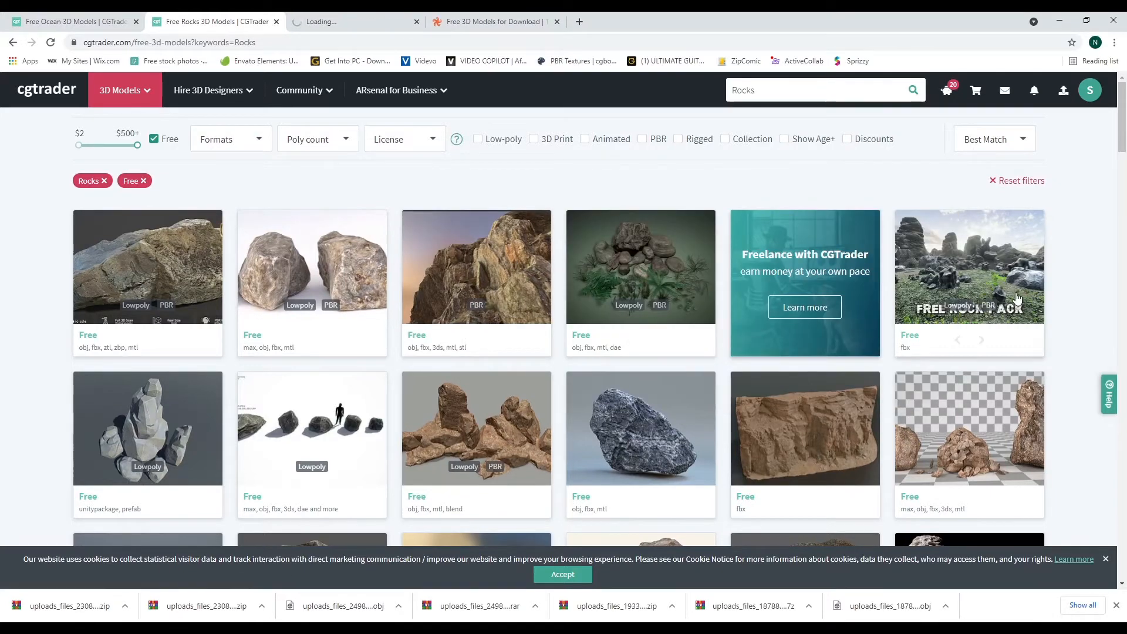
{"action": "scroll", "coordinate": [870, 271], "scroll_direction": "down", "scroll_amount": 2}
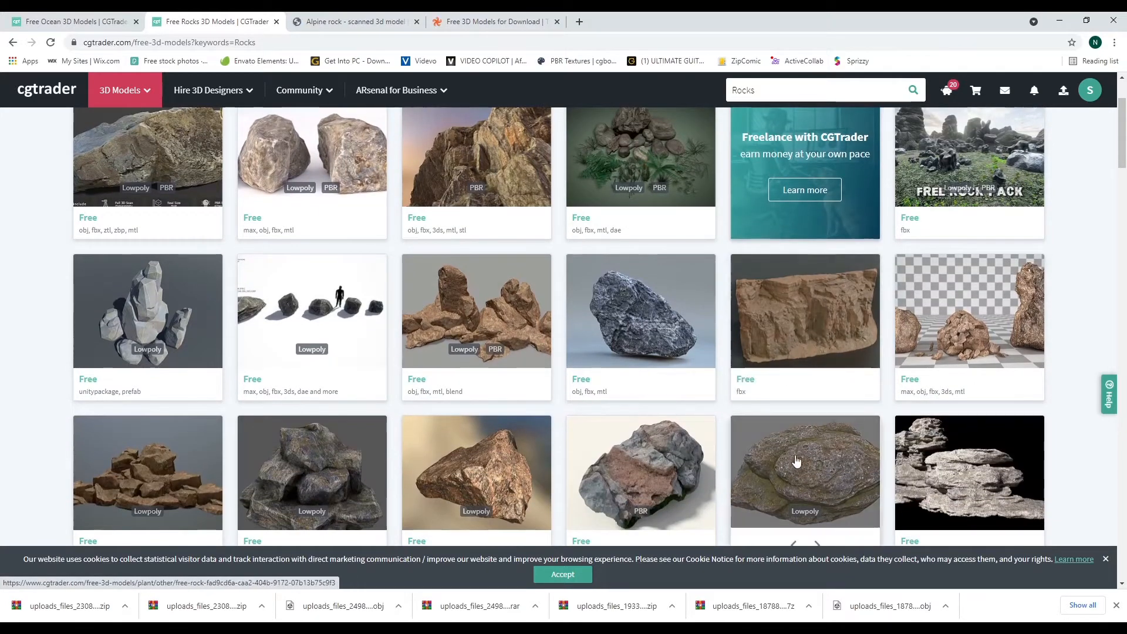
{"action": "mouse_move", "coordinate": [801, 317]}
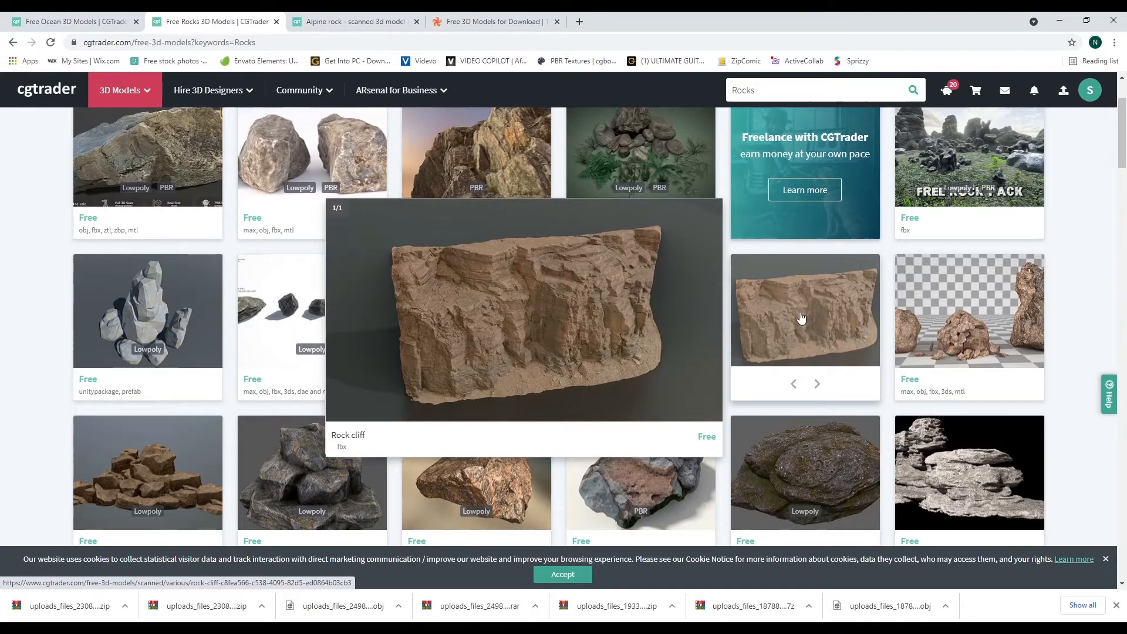
{"action": "middle_click", "coordinate": [791, 328]}
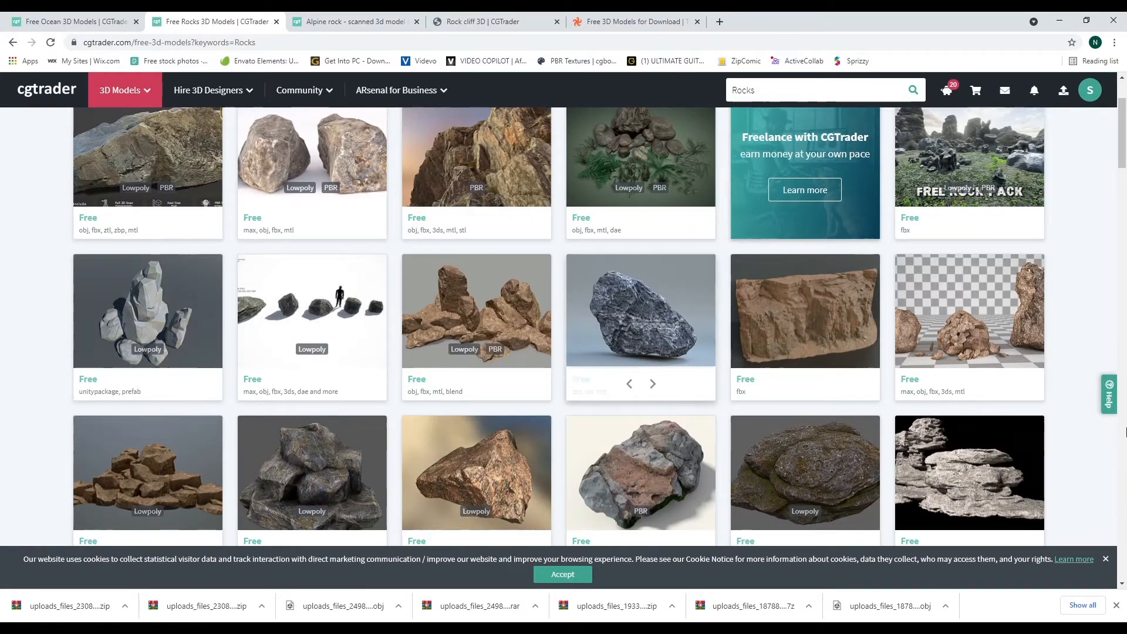
{"action": "scroll", "coordinate": [1124, 447], "scroll_direction": "down", "scroll_amount": 3}
{"action": "scroll", "coordinate": [1124, 445], "scroll_direction": "down", "scroll_amount": 3}
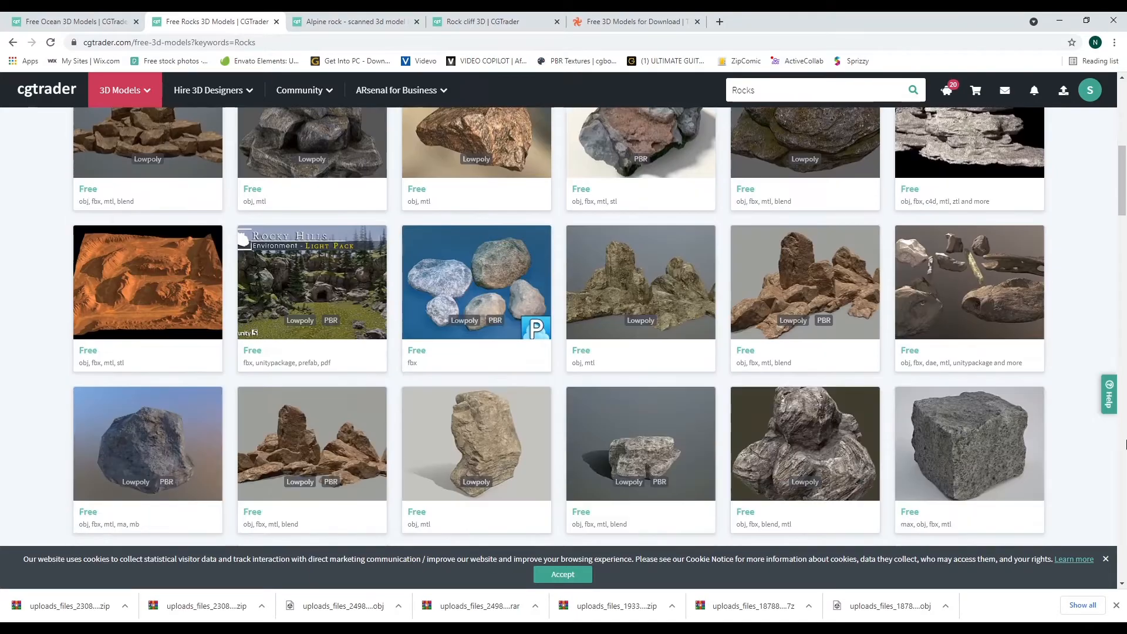
{"action": "scroll", "coordinate": [880, 331], "scroll_direction": "up", "scroll_amount": 3}
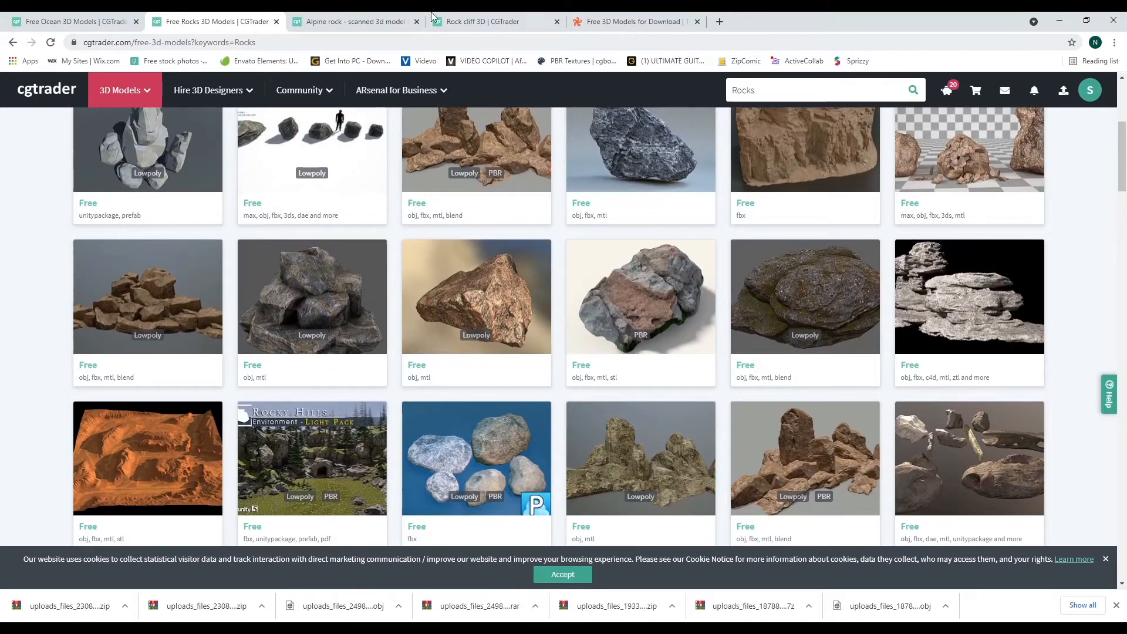
- Browse the Alpine rock scanned model's preview images to judge its shape and surface
{"action": "left_click", "coordinate": [352, 21]}
{"action": "scroll", "coordinate": [539, 224], "scroll_direction": "down", "scroll_amount": 5}
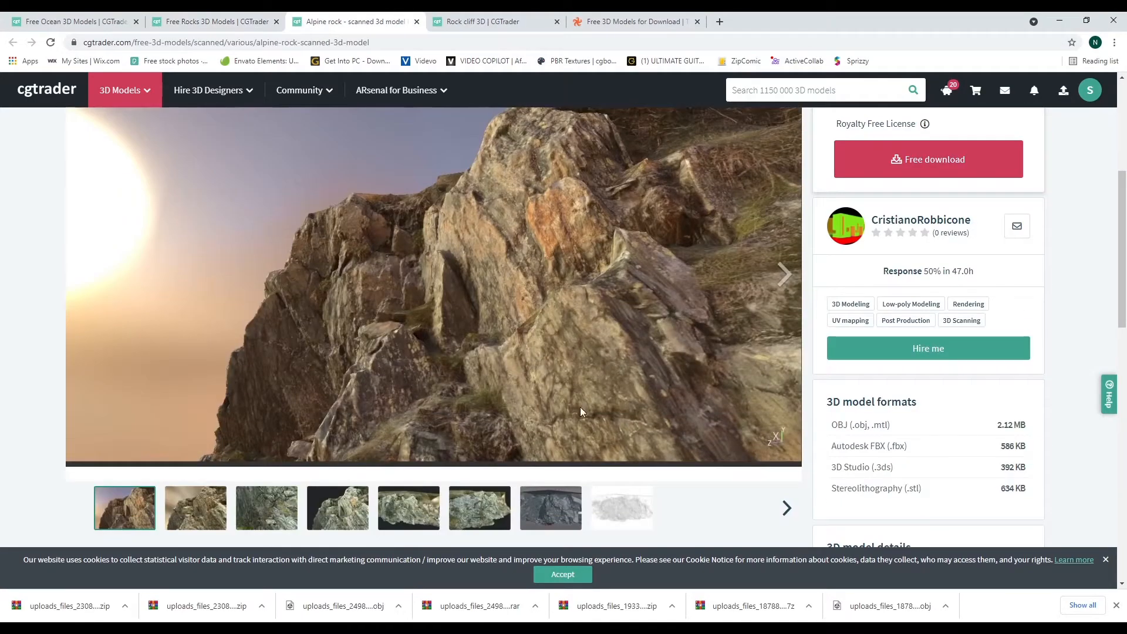
{"action": "left_click", "coordinate": [784, 510]}
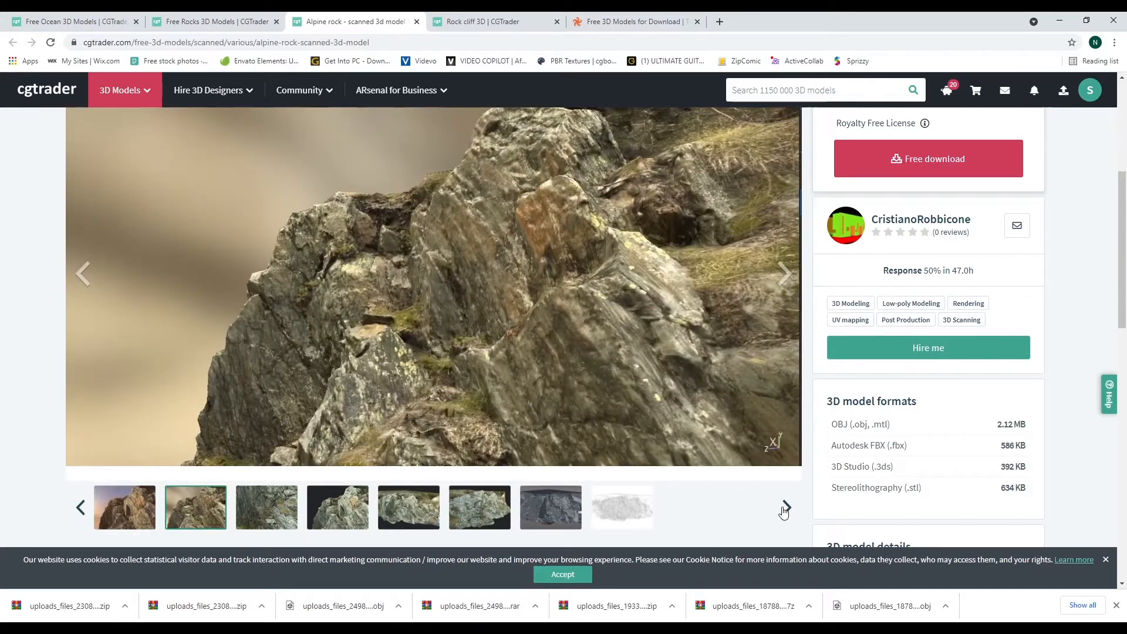
{"action": "left_click", "coordinate": [784, 510]}
{"action": "left_click", "coordinate": [784, 509]}
{"action": "left_click", "coordinate": [784, 509]}
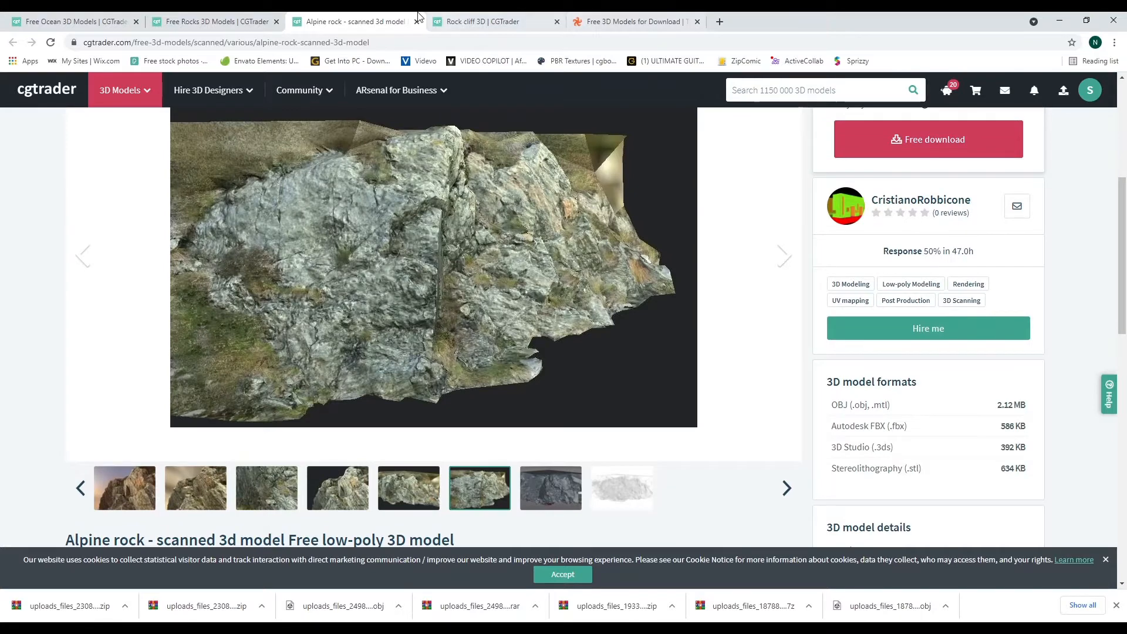
- Review the Rock cliff model's page and close the Alpine rock page
{"action": "left_click", "coordinate": [483, 22]}
{"action": "scroll", "coordinate": [663, 461], "scroll_direction": "down", "scroll_amount": 4}
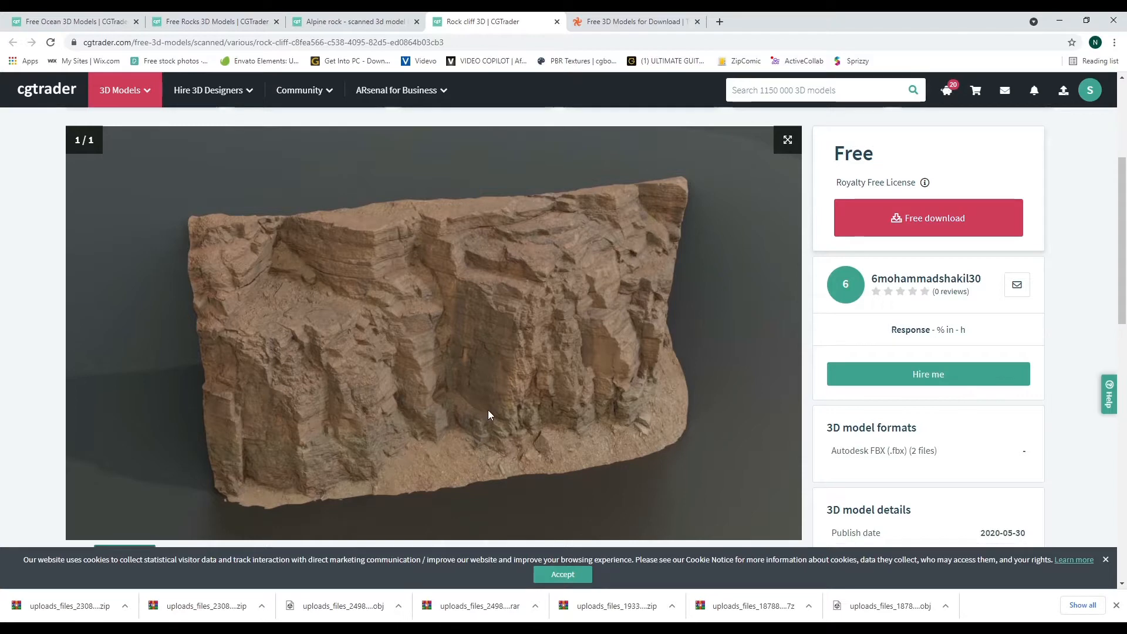
{"action": "left_click", "coordinate": [411, 22]}
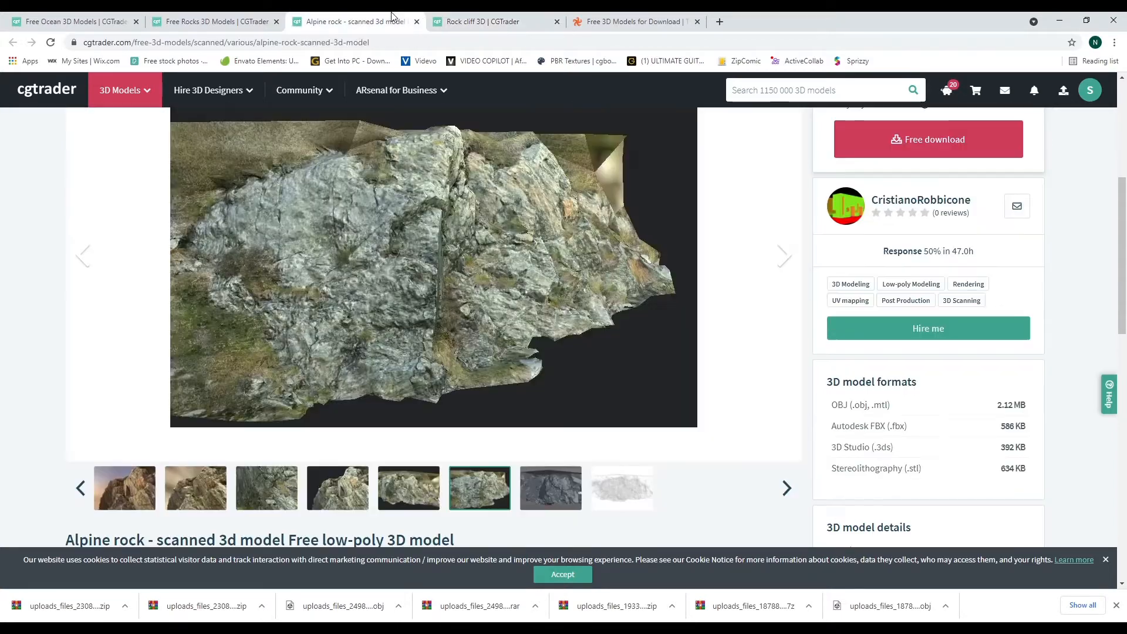
{"action": "left_click", "coordinate": [417, 21]}
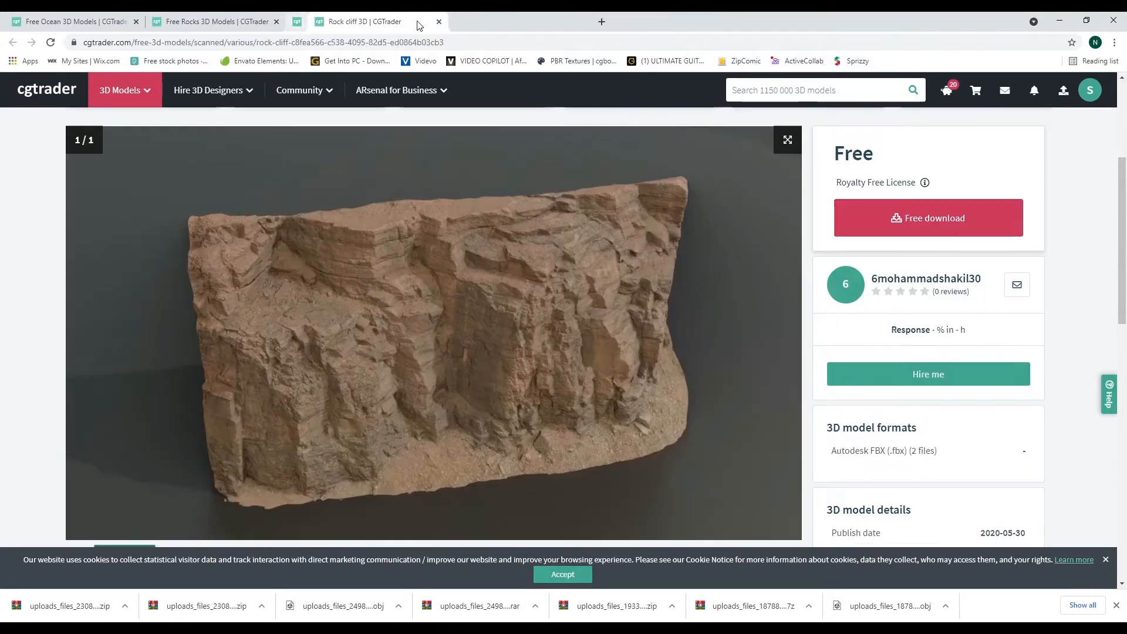
- Open the layered BoulderStone model from the free rocks results in a new tab and display its page
{"action": "left_click", "coordinate": [242, 17]}
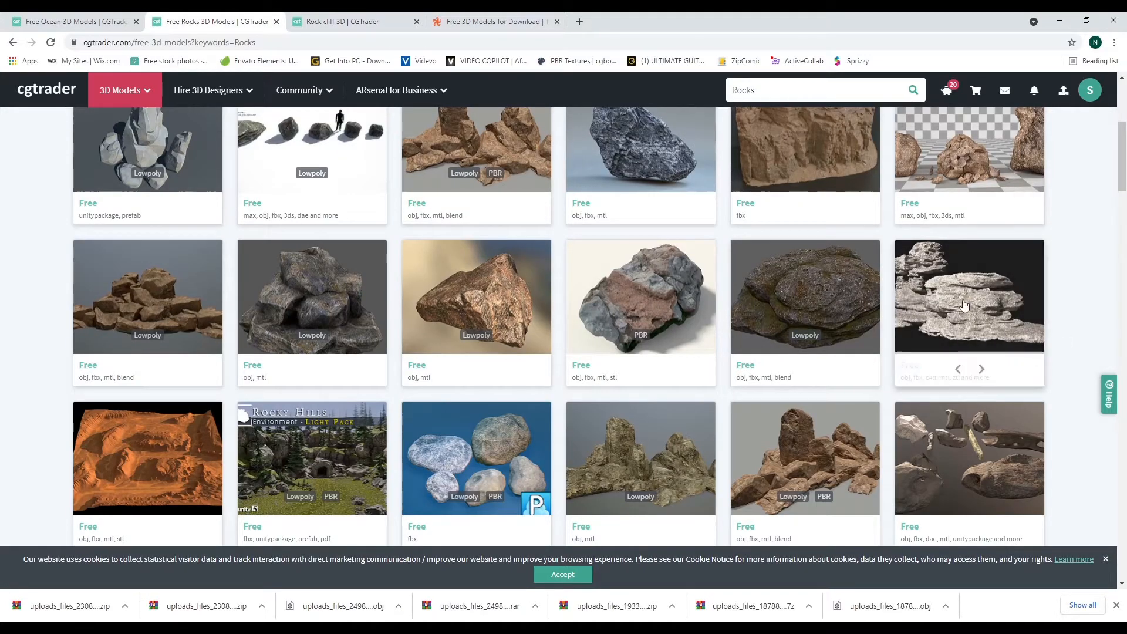
{"action": "middle_click", "coordinate": [993, 317]}
{"action": "left_click", "coordinate": [536, 17]}
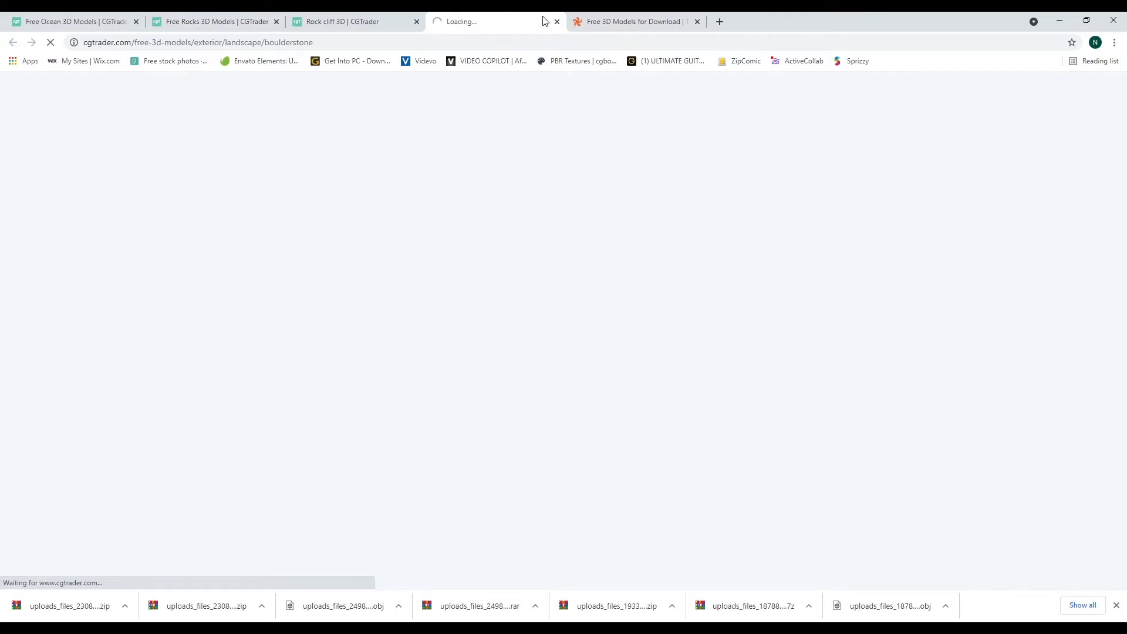
{"action": "left_click", "coordinate": [410, 17]}
{"action": "left_click", "coordinate": [483, 18]}
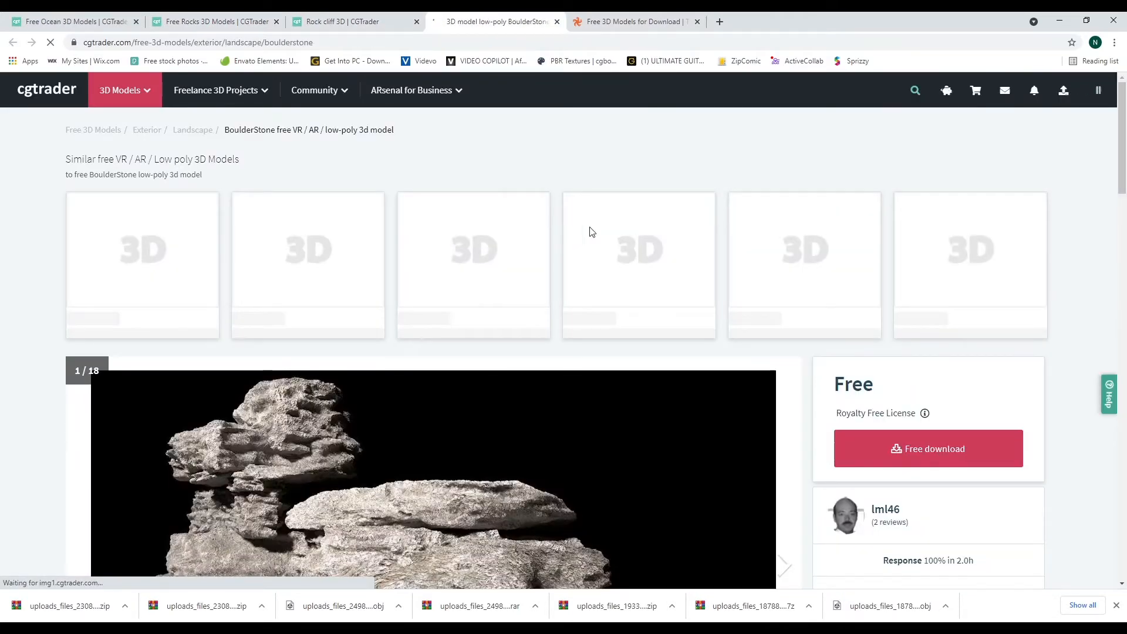
- Browse through the BoulderStone model's preview images to judge its rock shapes and meshes
{"action": "scroll", "coordinate": [354, 479], "scroll_direction": "down", "scroll_amount": 2}
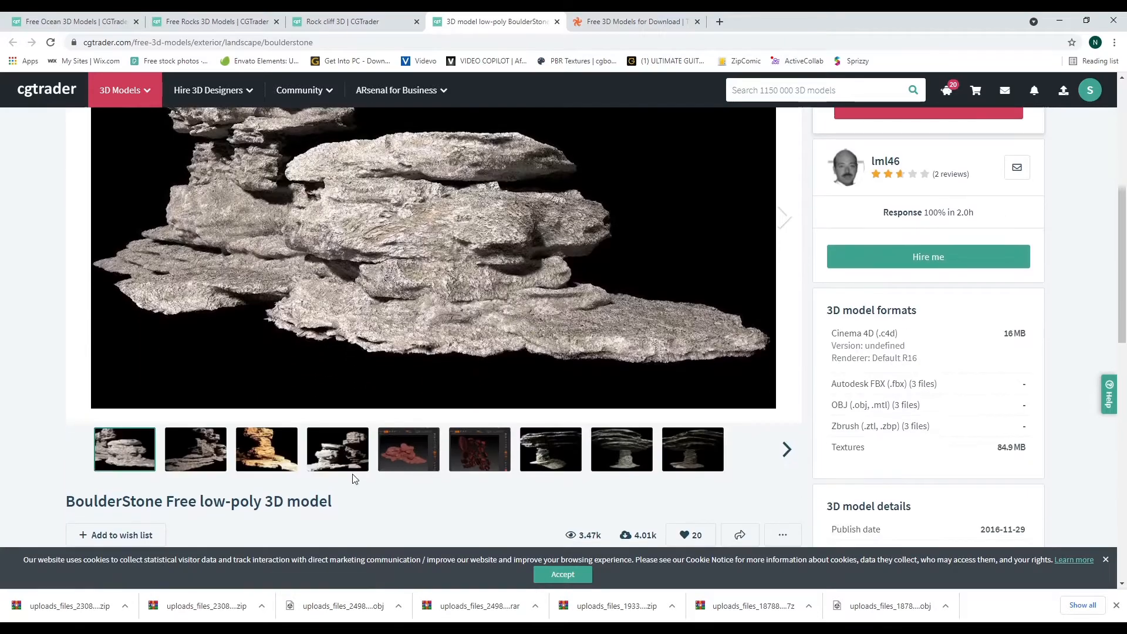
{"action": "left_click", "coordinate": [784, 449]}
{"action": "left_click", "coordinate": [784, 449]}
{"action": "left_click", "coordinate": [784, 448]}
{"action": "left_click", "coordinate": [784, 449]}
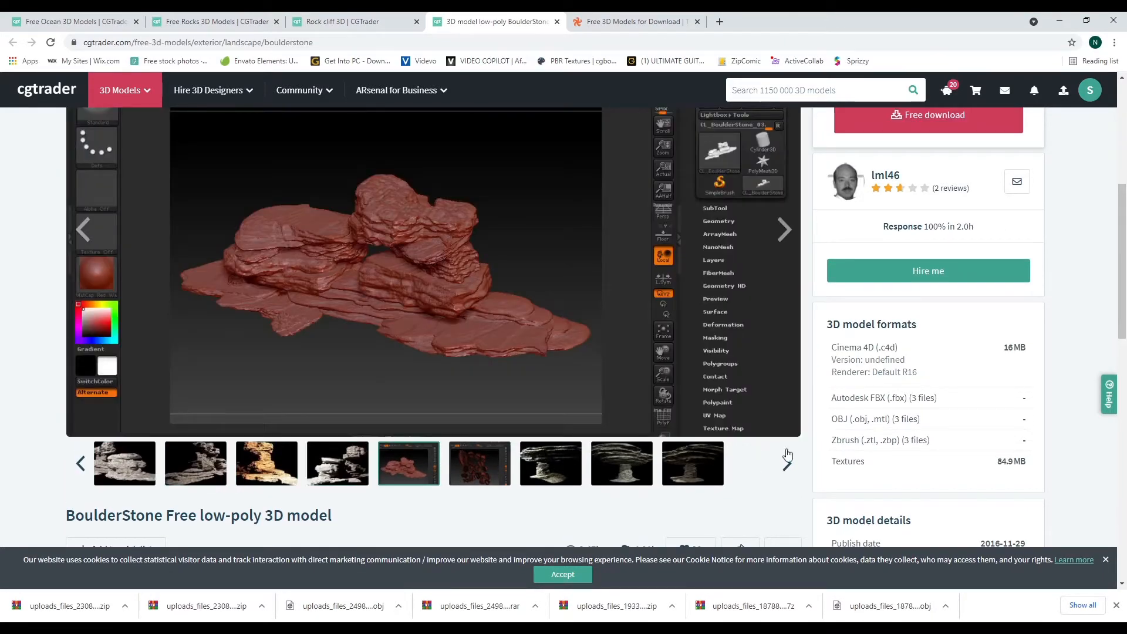
{"action": "left_click", "coordinate": [786, 466]}
{"action": "left_click", "coordinate": [786, 467]}
{"action": "scroll", "coordinate": [787, 473], "scroll_direction": "down", "scroll_amount": 1}
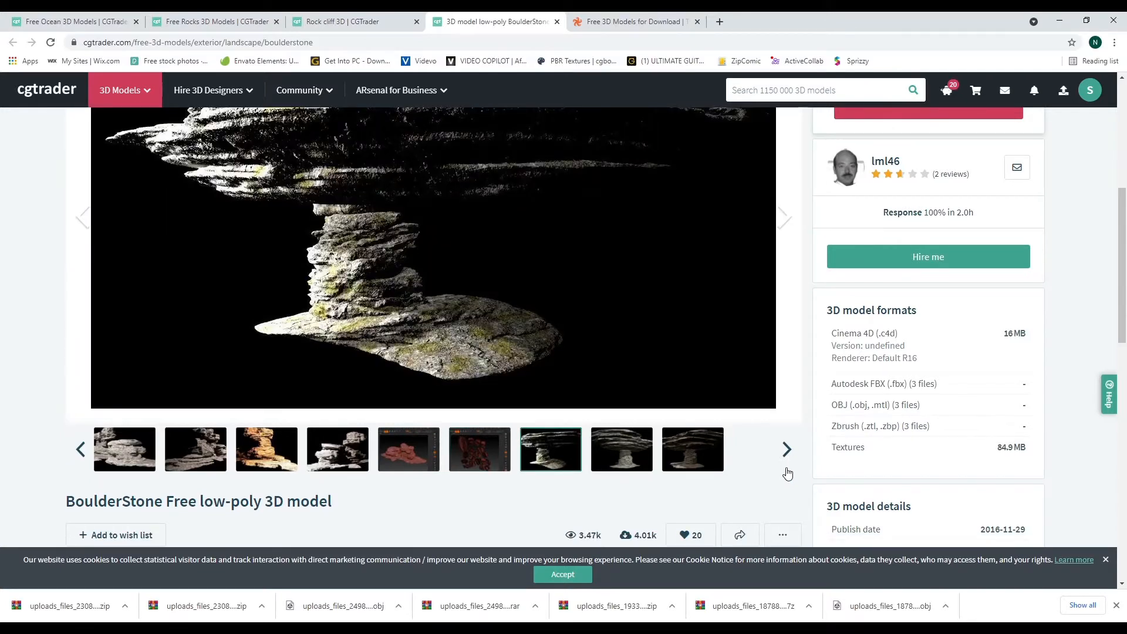
{"action": "scroll", "coordinate": [551, 295], "scroll_direction": "up", "scroll_amount": 4}
{"action": "scroll", "coordinate": [551, 301], "scroll_direction": "down", "scroll_amount": 5}
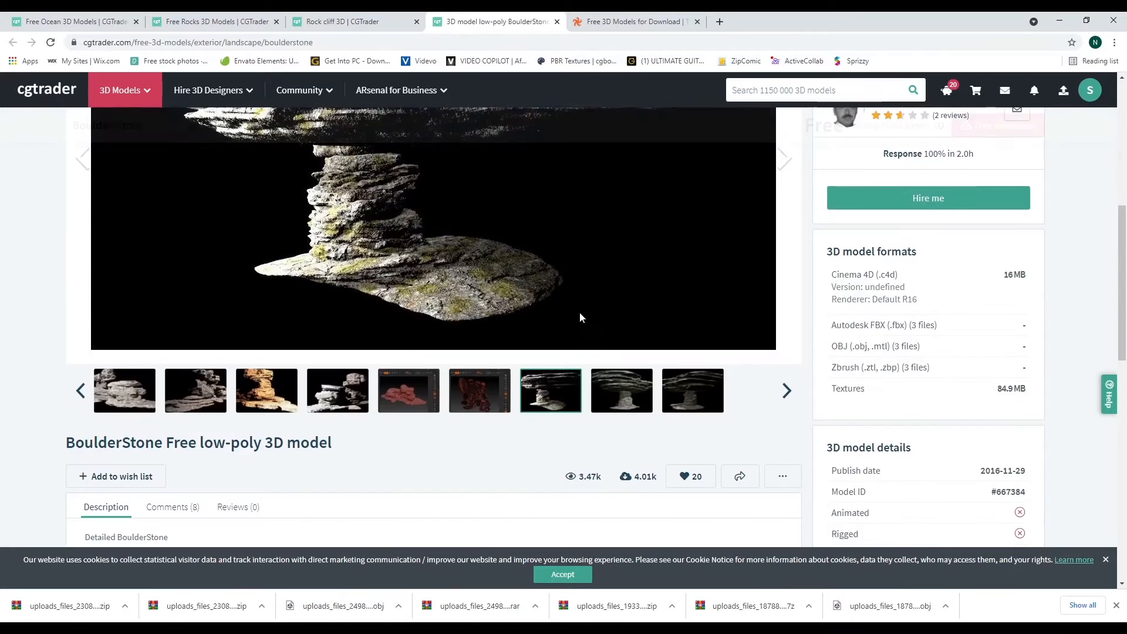
{"action": "left_click", "coordinate": [786, 394]}
{"action": "left_click", "coordinate": [786, 394]}
{"action": "left_click", "coordinate": [786, 392]}
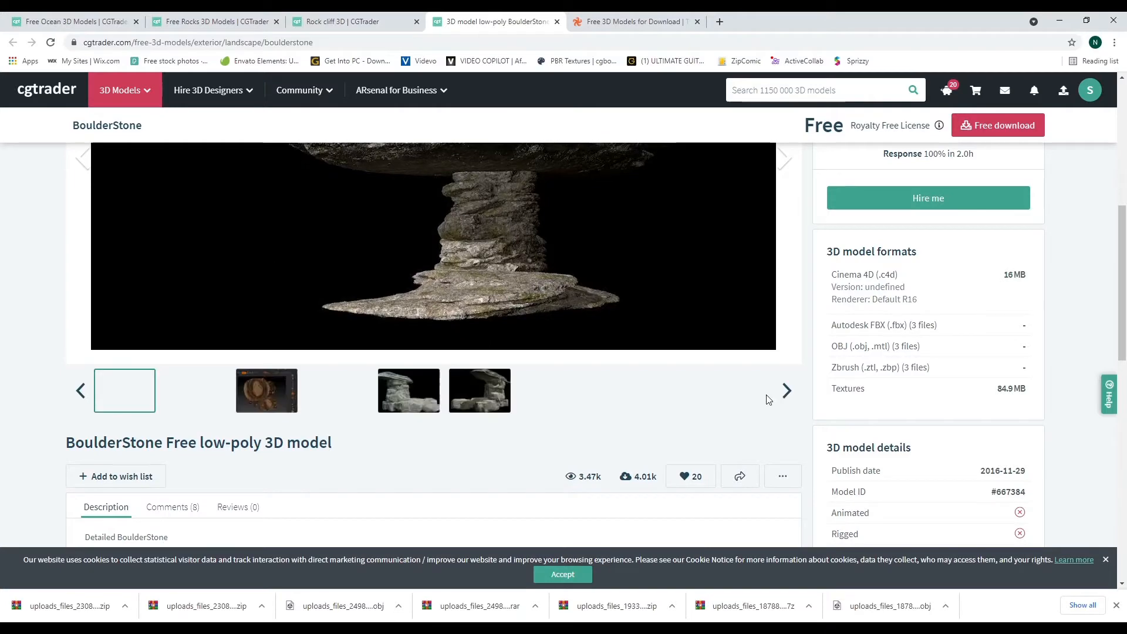
{"action": "scroll", "coordinate": [649, 349], "scroll_direction": "up", "scroll_amount": 3}
{"action": "scroll", "coordinate": [649, 349], "scroll_direction": "down", "scroll_amount": 2}
{"action": "left_click", "coordinate": [785, 449]}
{"action": "left_click", "coordinate": [784, 449]}
{"action": "left_click", "coordinate": [785, 449]}
{"action": "left_click", "coordinate": [785, 450]}
{"action": "left_click", "coordinate": [785, 450]}
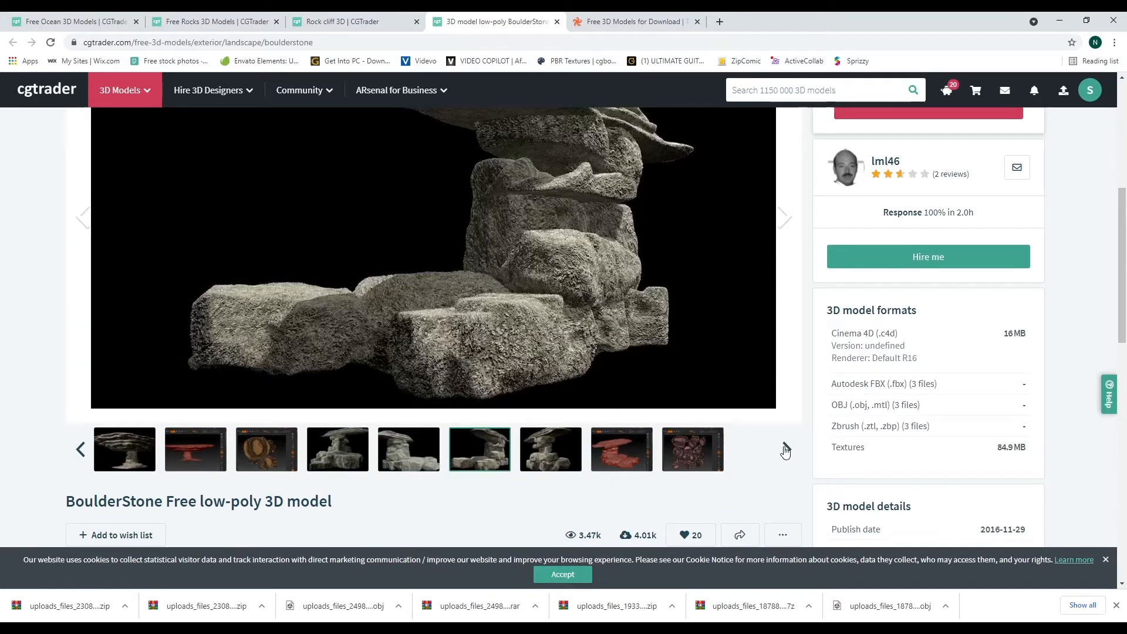
{"action": "scroll", "coordinate": [642, 368], "scroll_direction": "up", "scroll_amount": 1}
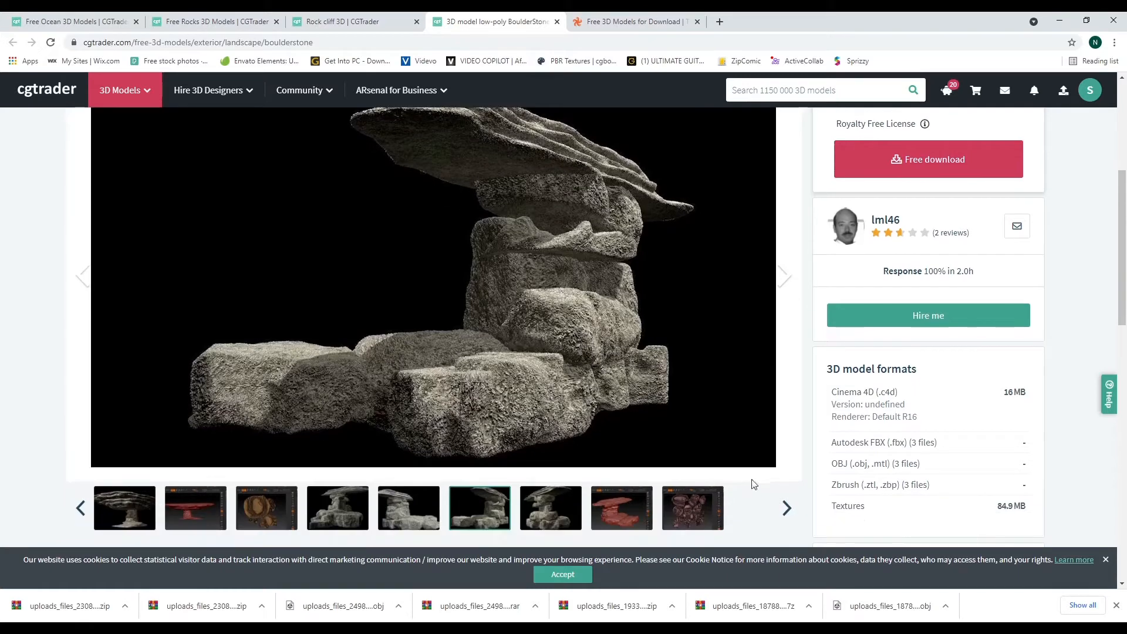
{"action": "left_click", "coordinate": [787, 508]}
{"action": "left_click", "coordinate": [787, 508]}
{"action": "scroll", "coordinate": [788, 509], "scroll_direction": "up", "scroll_amount": 1}
{"action": "left_click", "coordinate": [790, 510]}
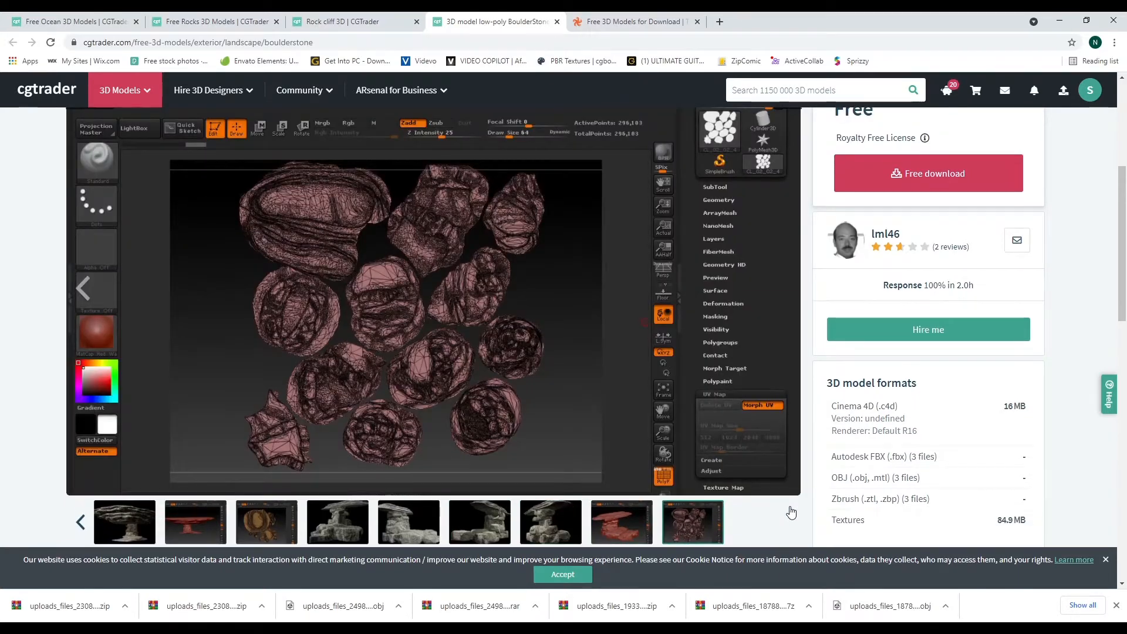
- Open the Scanned Bright Rock Formation and the brown low-poly rocks model from the free rocks results in separate new tabs
{"action": "left_click", "coordinate": [361, 21]}
{"action": "left_click", "coordinate": [223, 21]}
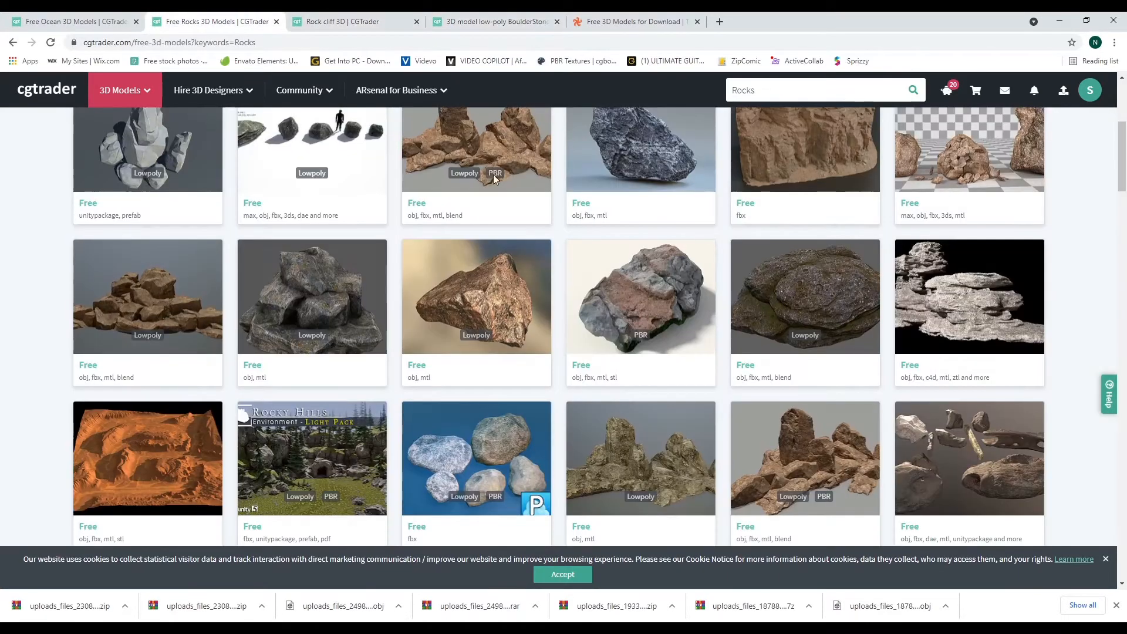
{"action": "mouse_move", "coordinate": [990, 456]}
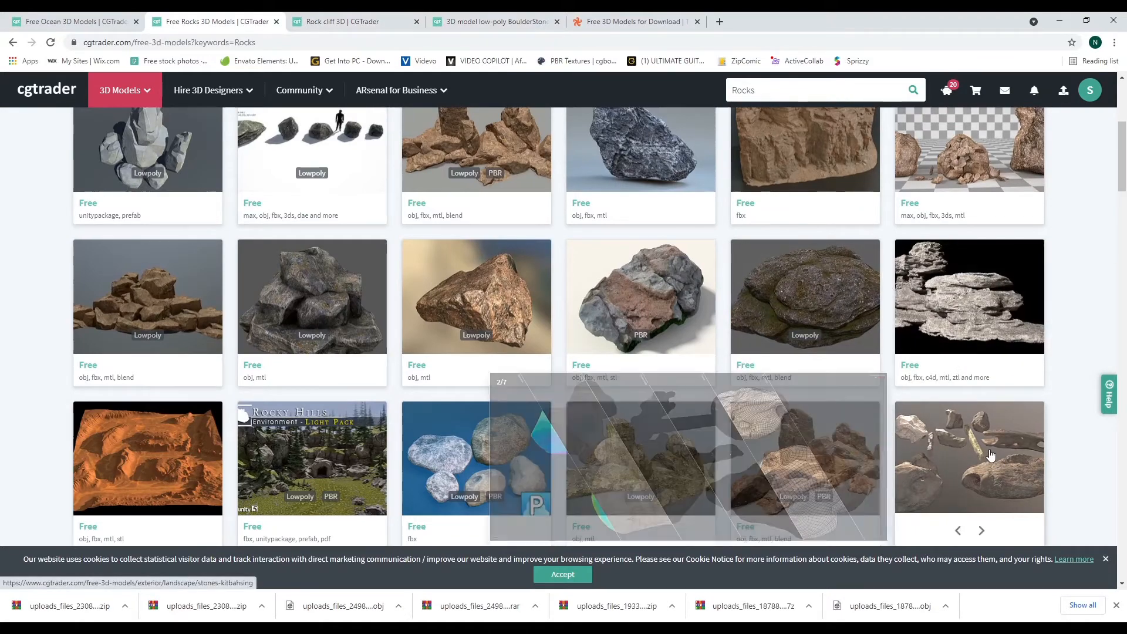
{"action": "mouse_move", "coordinate": [652, 307]}
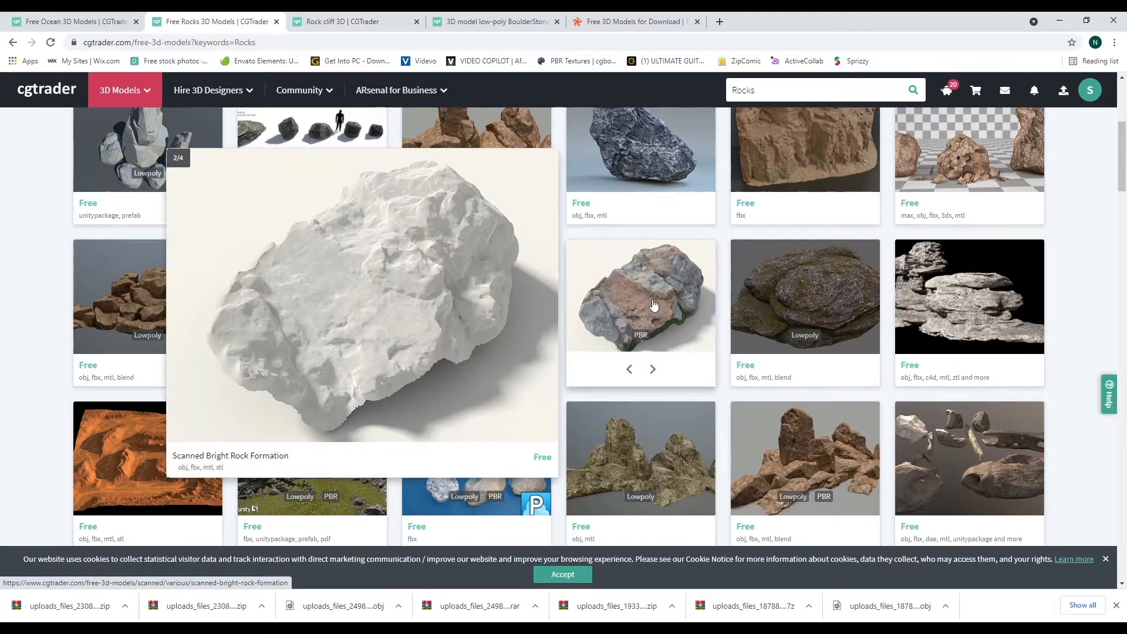
{"action": "scroll", "coordinate": [1123, 264], "scroll_direction": "down", "scroll_amount": 5}
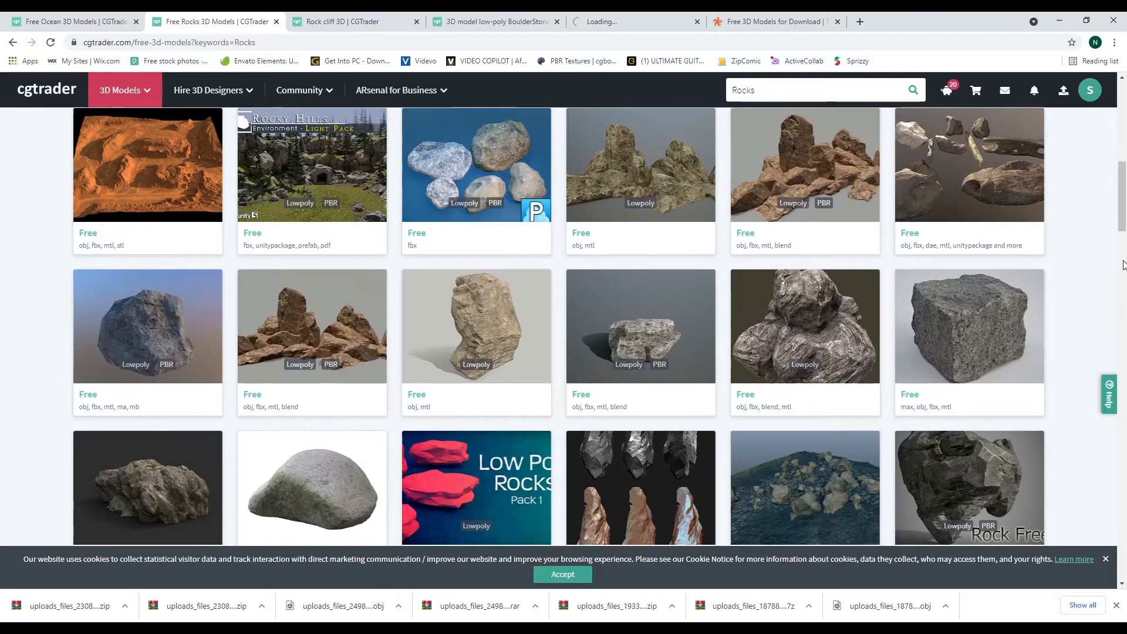
{"action": "mouse_move", "coordinate": [300, 310]}
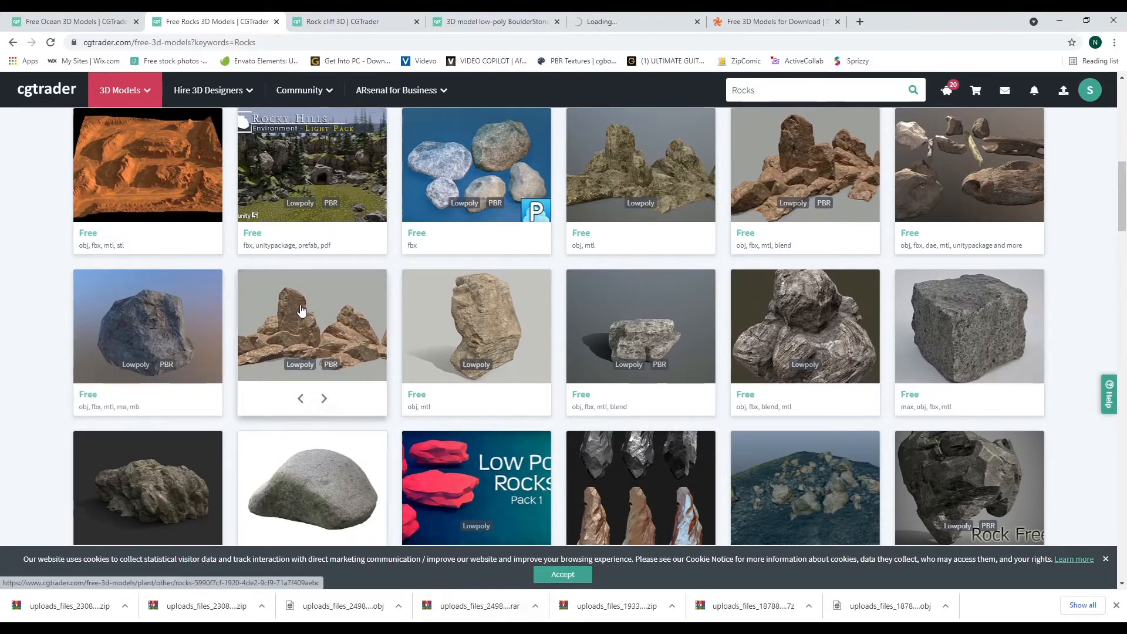
{"action": "middle_click", "coordinate": [310, 342]}
- Close the BoulderStone model's page and display the Scanned Bright Rock Formation page
{"action": "left_click", "coordinate": [601, 19]}
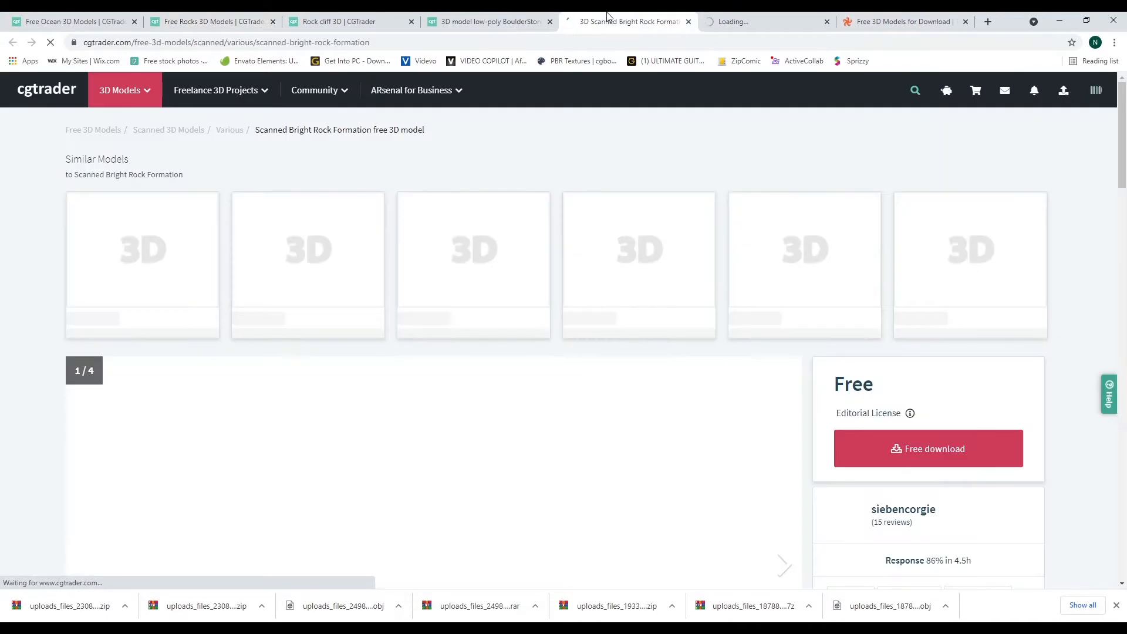
{"action": "left_click", "coordinate": [507, 20]}
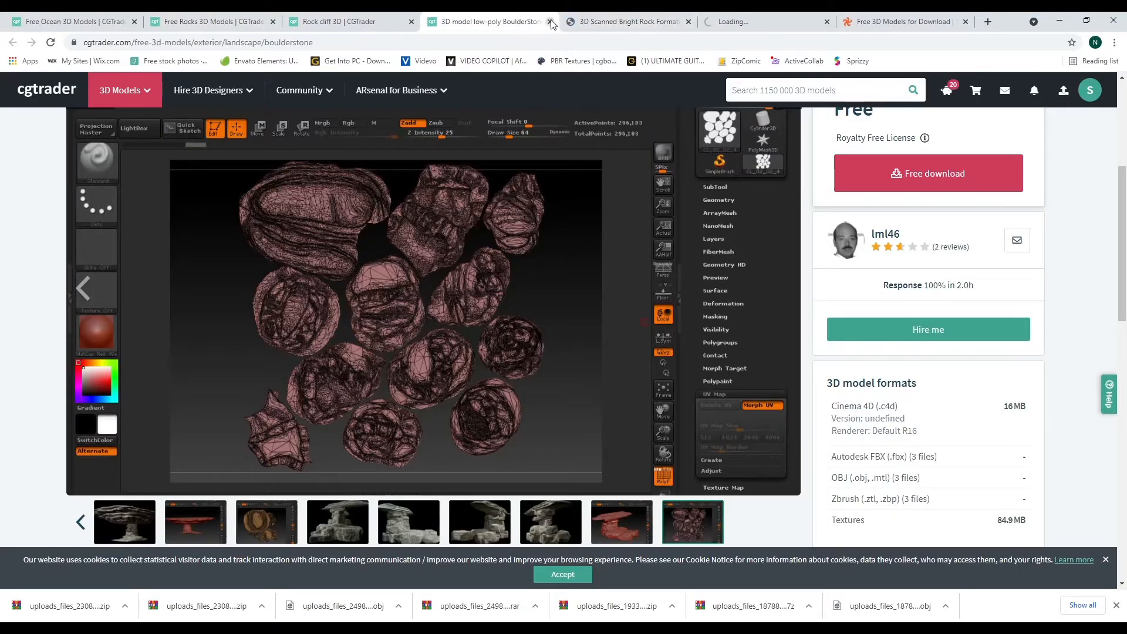
{"action": "left_click", "coordinate": [550, 22]}
{"action": "left_click", "coordinate": [371, 19]}
{"action": "left_click", "coordinate": [490, 22]}
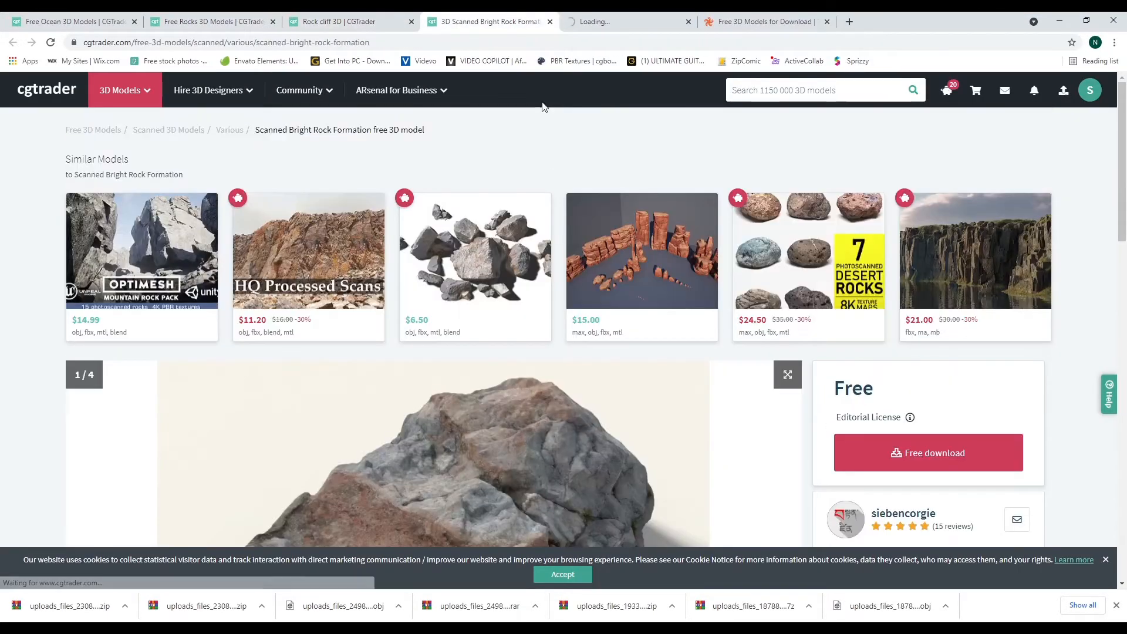
- Browse the Scanned Bright Rock Formation's preview images to judge its shape, surface and mesh
{"action": "scroll", "coordinate": [621, 274], "scroll_direction": "down", "scroll_amount": 5}
{"action": "left_click", "coordinate": [784, 219]}
{"action": "left_click", "coordinate": [784, 220]}
{"action": "left_click", "coordinate": [787, 221]}
{"action": "scroll", "coordinate": [632, 344], "scroll_direction": "up", "scroll_amount": 1}
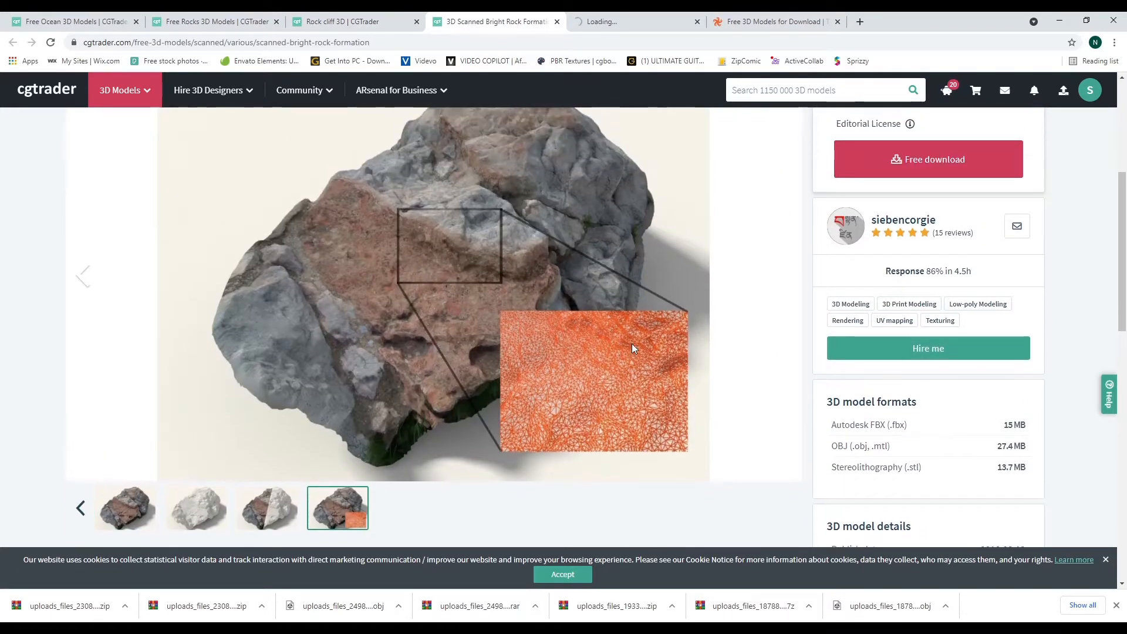
{"action": "scroll", "coordinate": [632, 343], "scroll_direction": "up", "scroll_amount": 3}
- Display the brown low-poly rocks model's page and browse its preview images of the individual rocks
{"action": "left_click", "coordinate": [627, 21]}
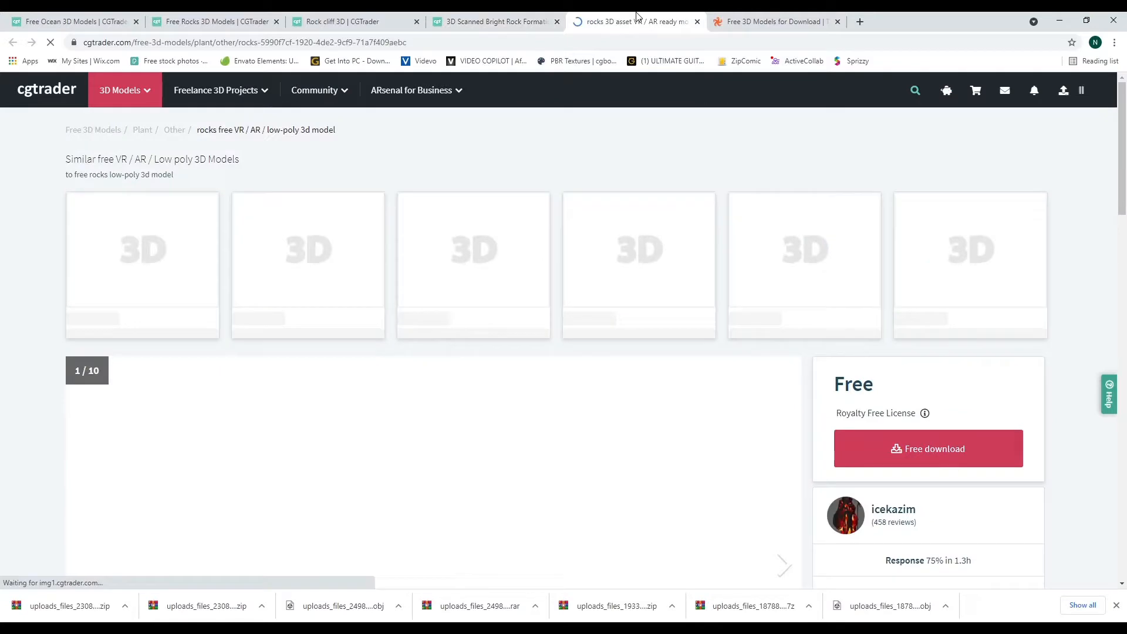
{"action": "scroll", "coordinate": [617, 232], "scroll_direction": "down", "scroll_amount": 3}
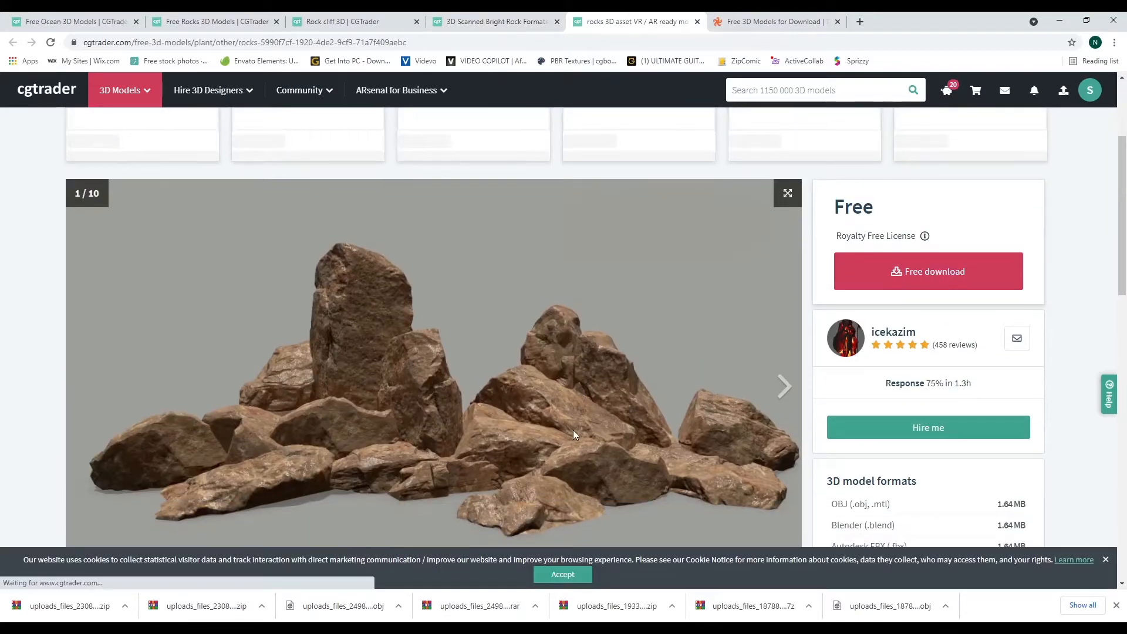
{"action": "scroll", "coordinate": [704, 352], "scroll_direction": "down", "scroll_amount": 1}
{"action": "scroll", "coordinate": [786, 331], "scroll_direction": "down", "scroll_amount": 5}
{"action": "scroll", "coordinate": [674, 344], "scroll_direction": "up", "scroll_amount": 5}
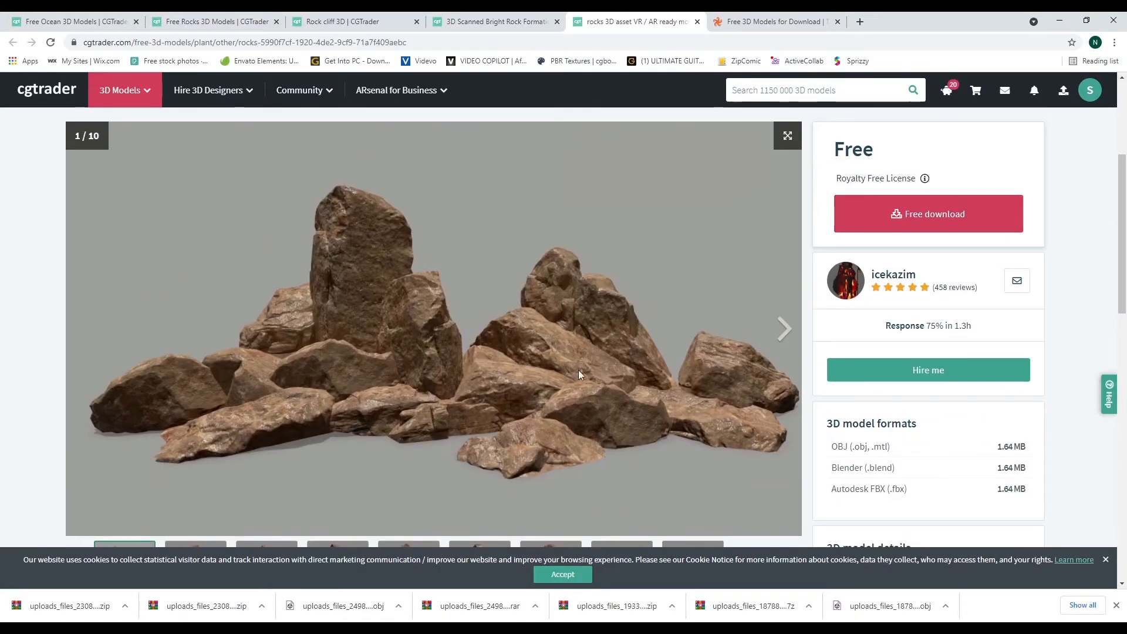
{"action": "left_click", "coordinate": [785, 334]}
{"action": "left_click", "coordinate": [785, 334]}
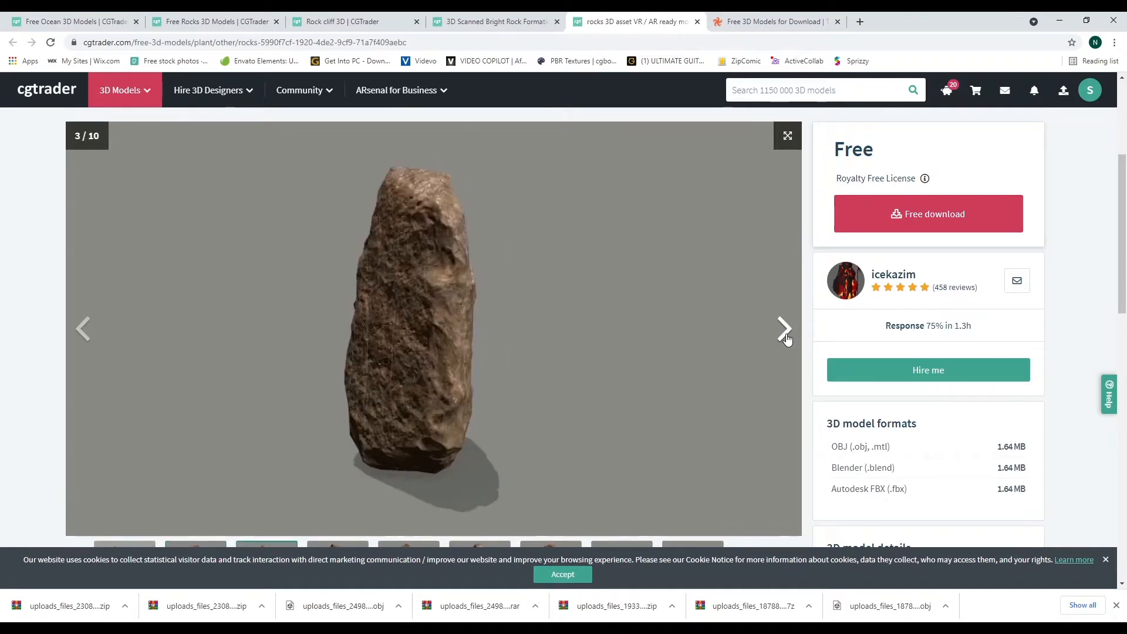
{"action": "left_click", "coordinate": [786, 336]}
{"action": "left_click", "coordinate": [787, 336]}
{"action": "left_click", "coordinate": [785, 333]}
{"action": "left_click", "coordinate": [786, 333]}
{"action": "left_click", "coordinate": [785, 333]}
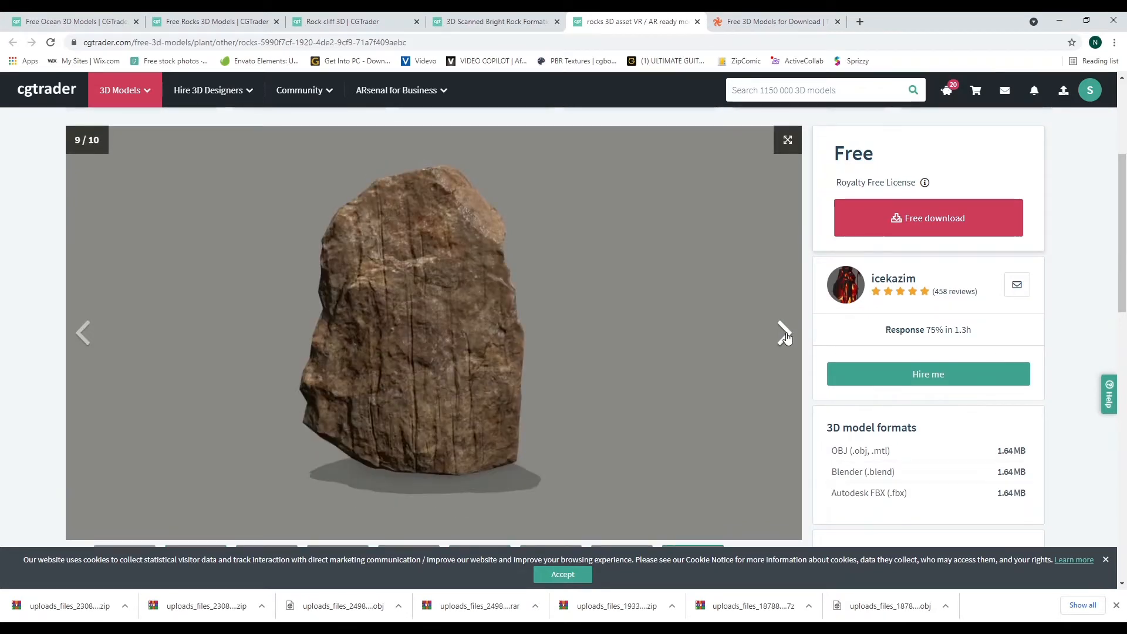
{"action": "left_click", "coordinate": [785, 334]}
- Request the free download of the brown rocks model and close the Scanned Bright Rock Formation page
{"action": "left_click", "coordinate": [928, 218]}
{"action": "left_click", "coordinate": [498, 21]}
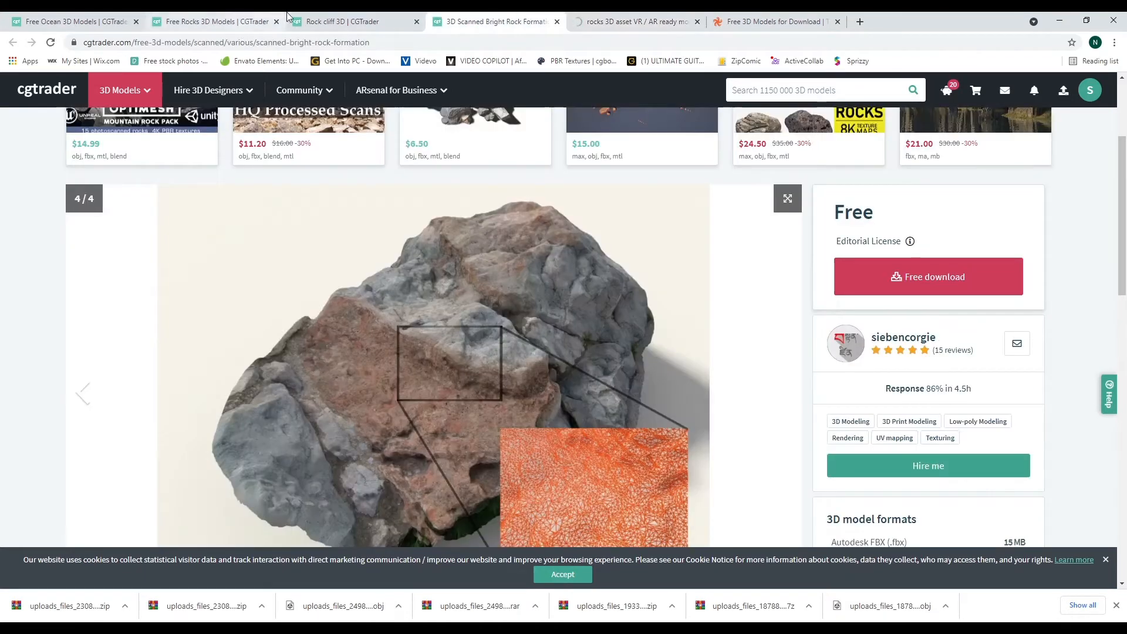
{"action": "left_click", "coordinate": [557, 21]}
- Request the free download of the Rock cliff model and check the download pages of both requested models
{"action": "left_click", "coordinate": [352, 21]}
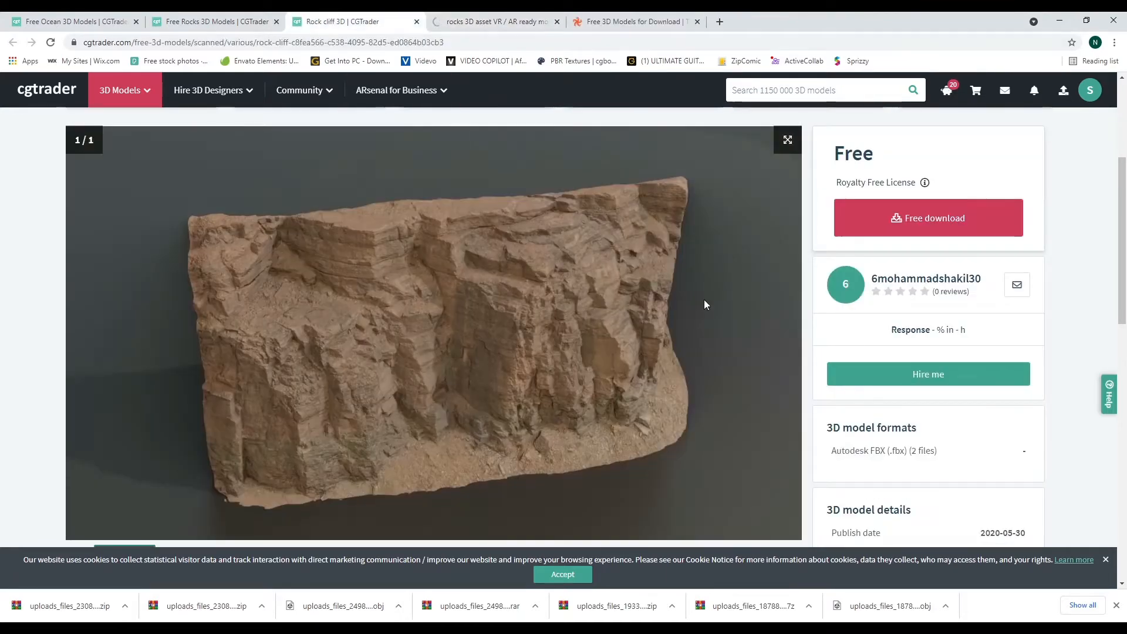
{"action": "left_click", "coordinate": [918, 220]}
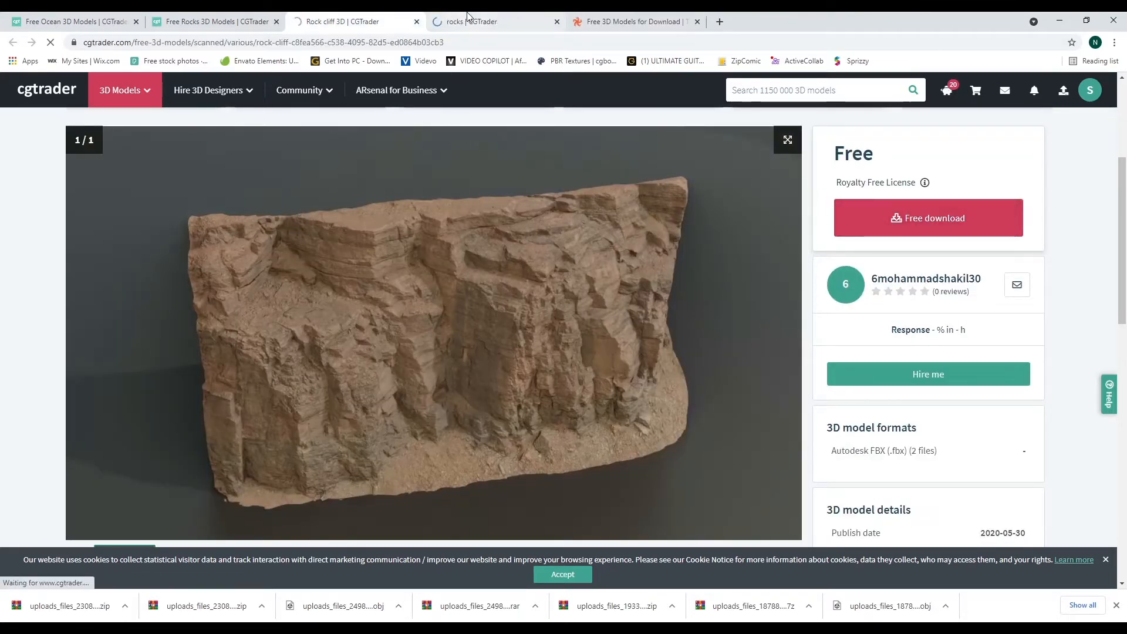
{"action": "left_click", "coordinate": [468, 18]}
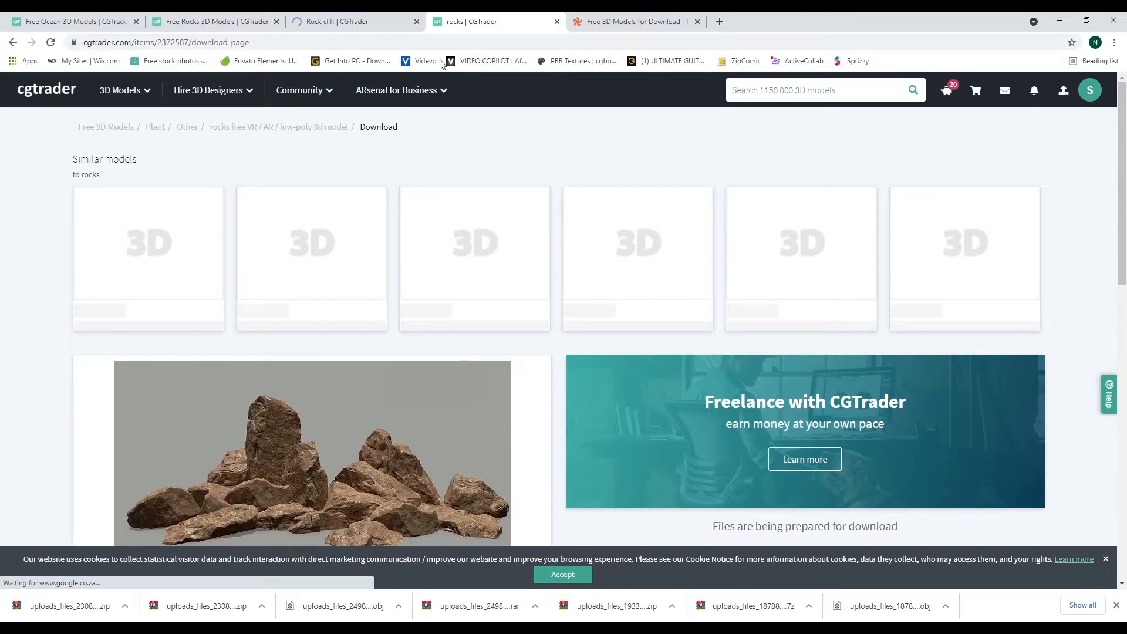
{"action": "scroll", "coordinate": [514, 194], "scroll_direction": "down", "scroll_amount": 4}
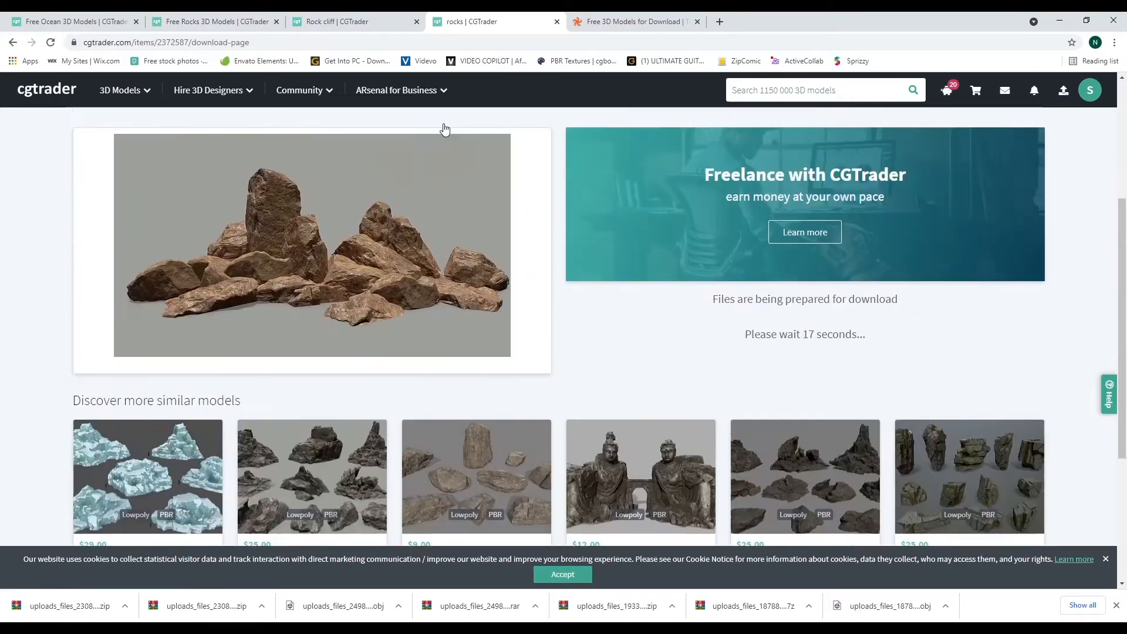
{"action": "left_click", "coordinate": [352, 21]}
{"action": "scroll", "coordinate": [779, 472], "scroll_direction": "down", "scroll_amount": 2}
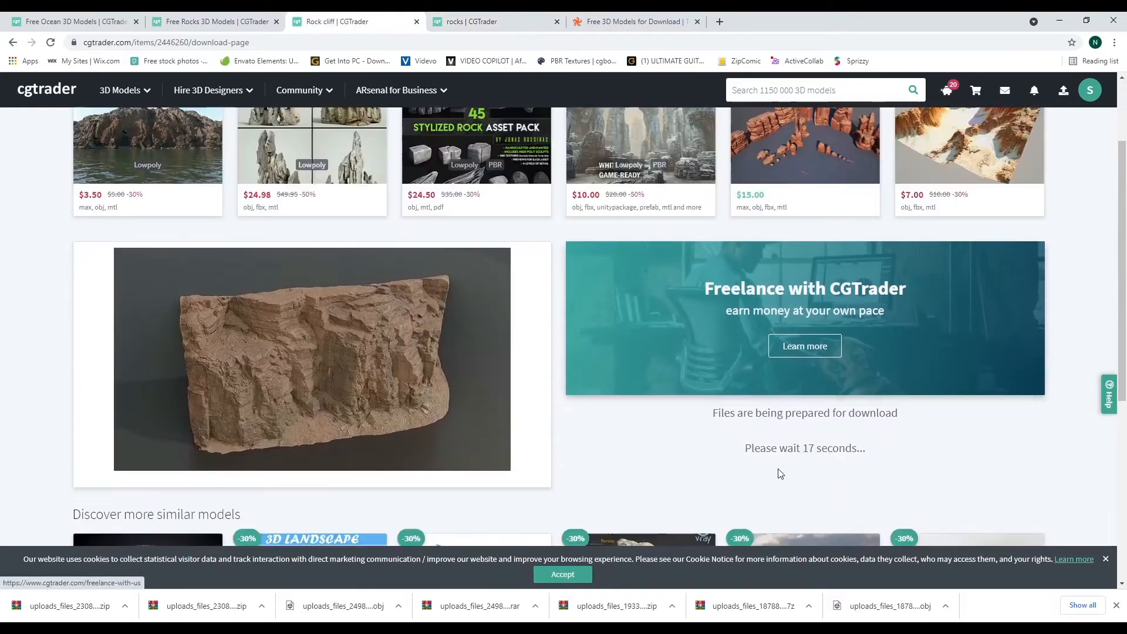
{"action": "scroll", "coordinate": [779, 473], "scroll_direction": "down", "scroll_amount": 3}
{"action": "scroll", "coordinate": [908, 434], "scroll_direction": "up", "scroll_amount": 2}
{"action": "scroll", "coordinate": [908, 435], "scroll_direction": "down", "scroll_amount": 2}
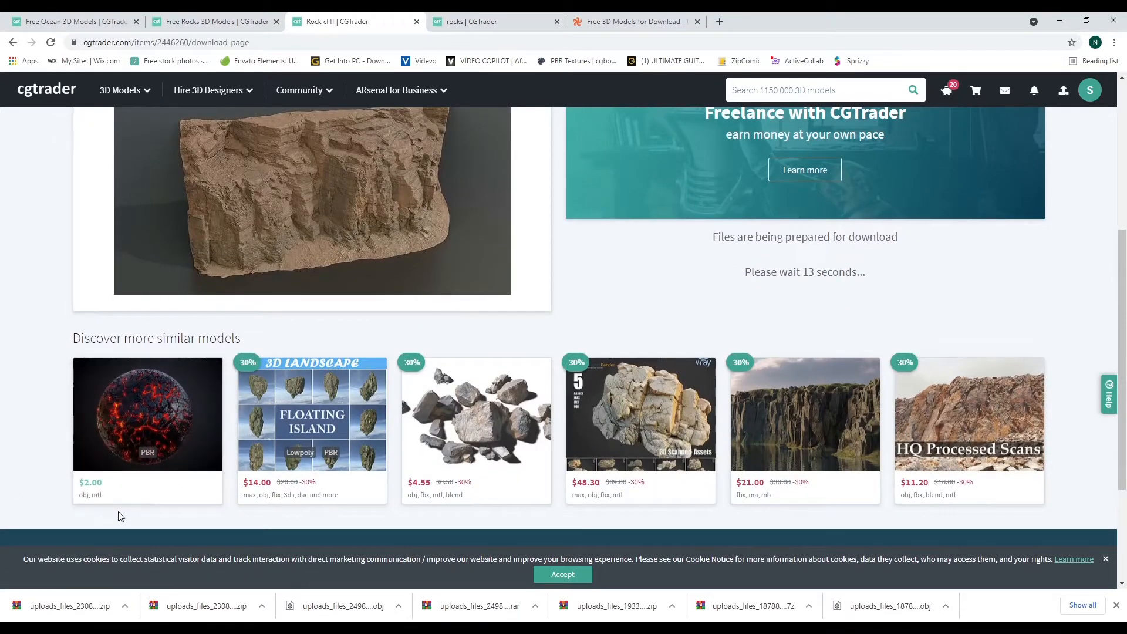
{"action": "mouse_move", "coordinate": [143, 472]}
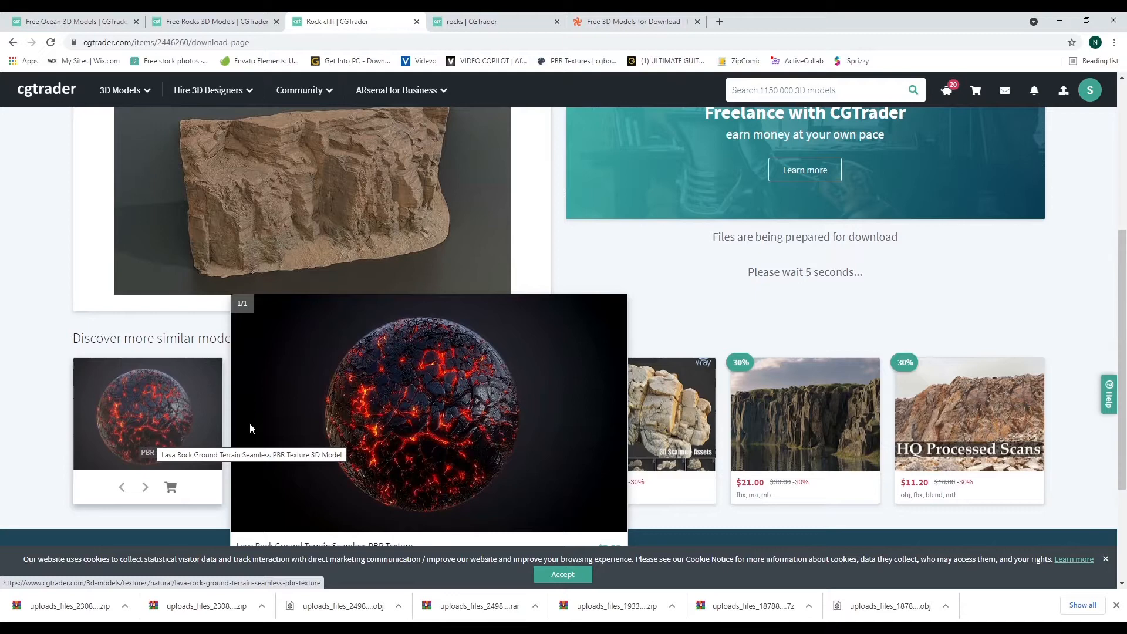
- Download the file Rock_5(1).zip from the brown rocks model's download page
{"action": "left_click", "coordinate": [482, 18]}
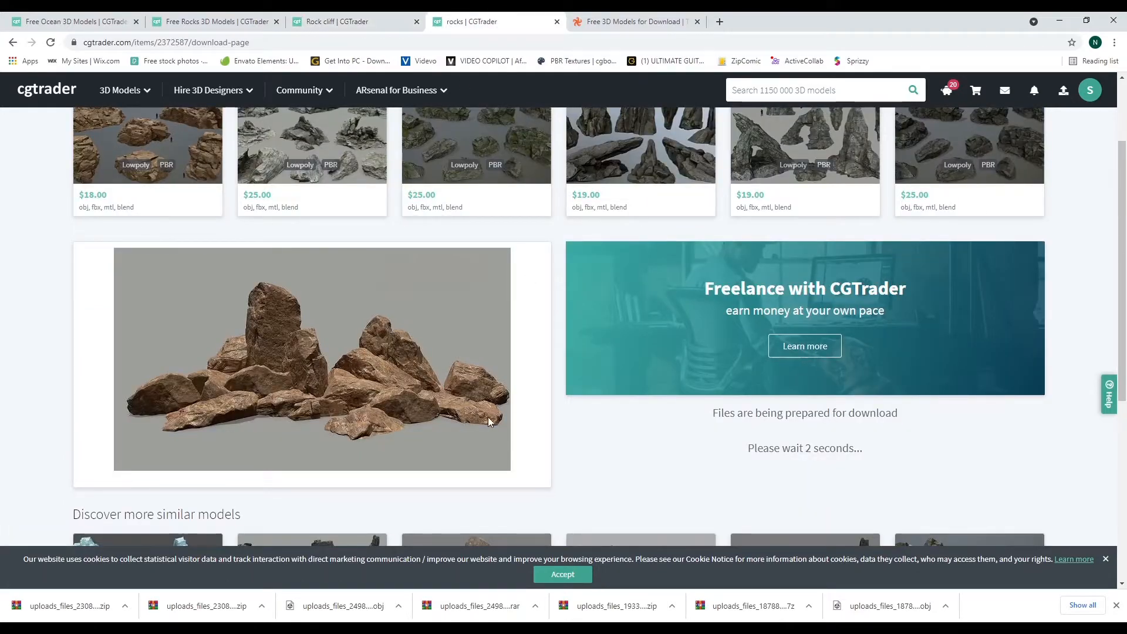
{"action": "key", "text": "ctrl+shift+Tab"}
{"action": "scroll", "coordinate": [697, 333], "scroll_direction": "up", "scroll_amount": 3}
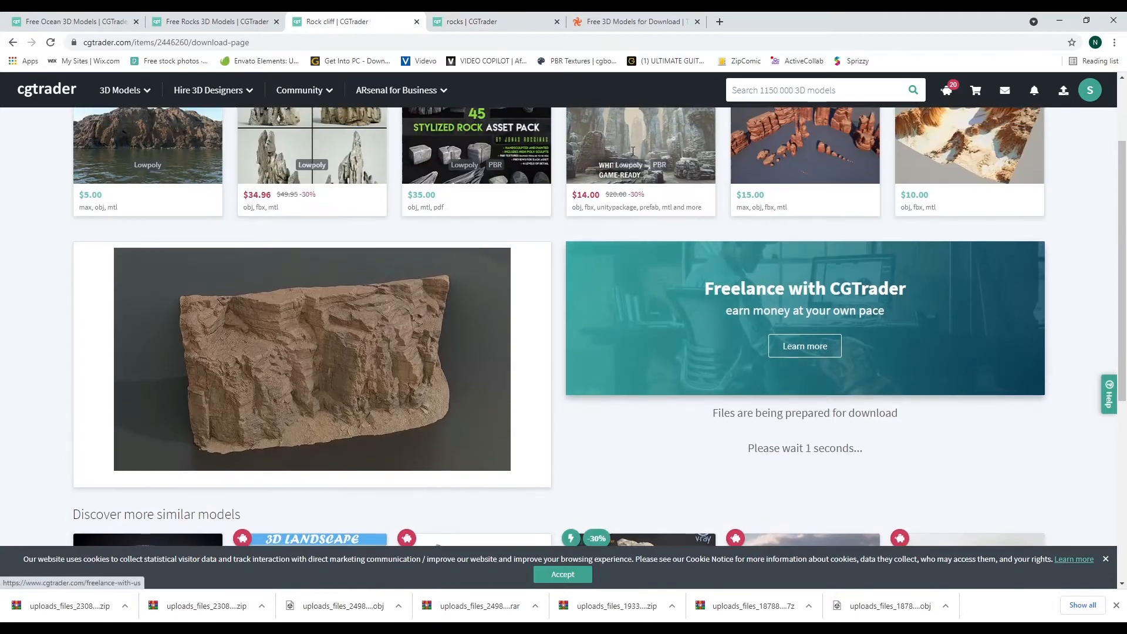
{"action": "key", "text": "ctrl+Tab"}
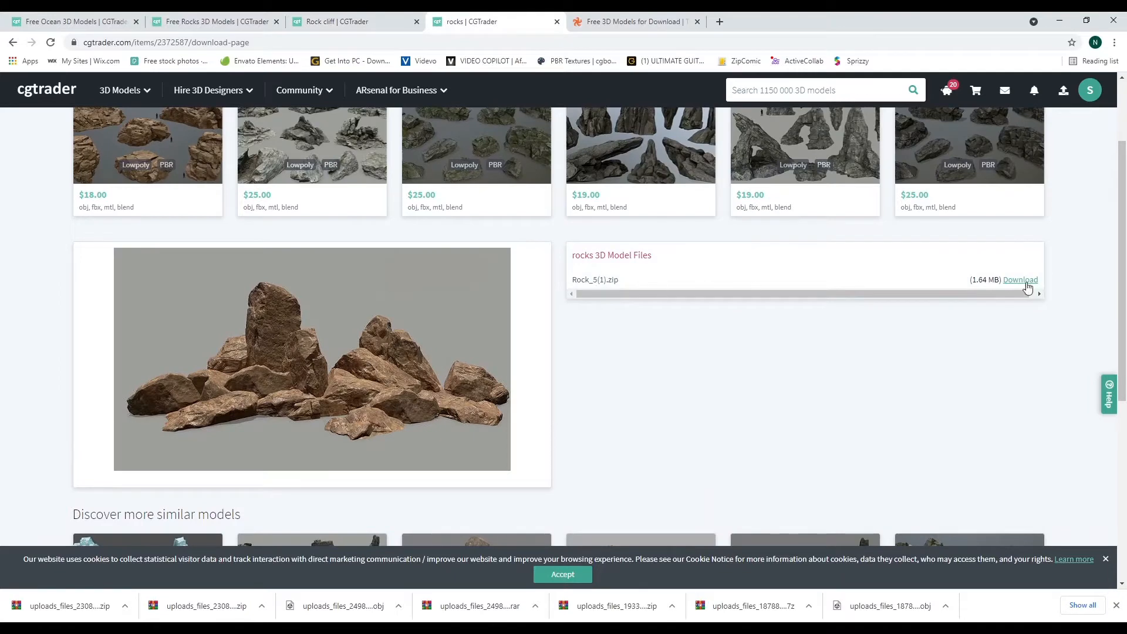
{"action": "left_click", "coordinate": [1023, 280]}
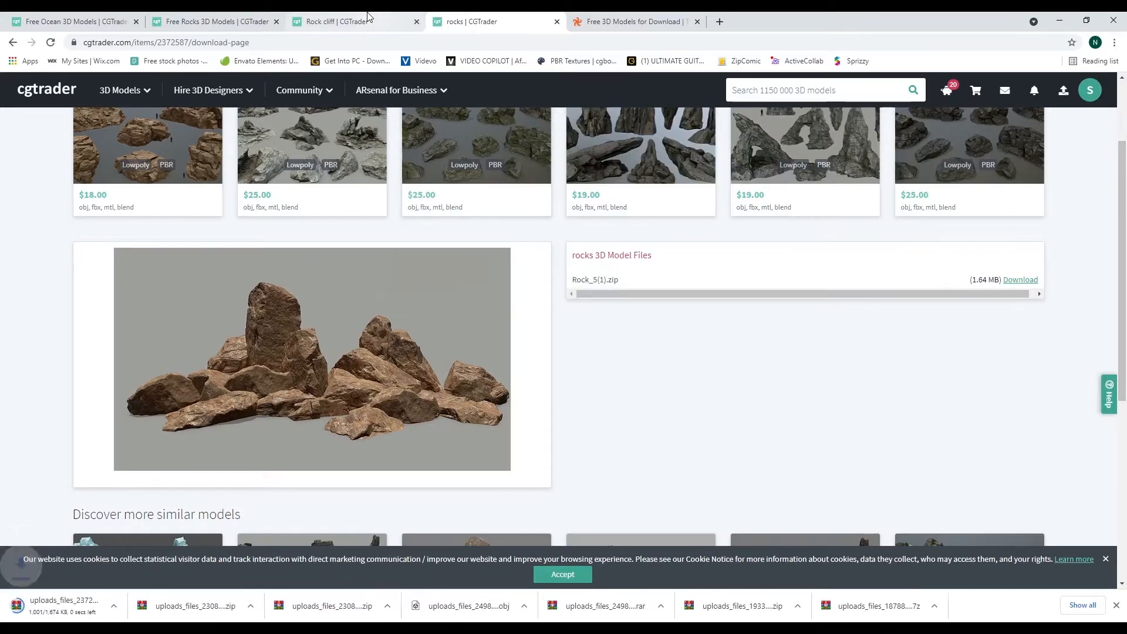
- Download both files, cliff1.rar and Cliff 1.fbx, from the Rock cliff model's download page
{"action": "key", "text": "ctrl+shift+Tab"}
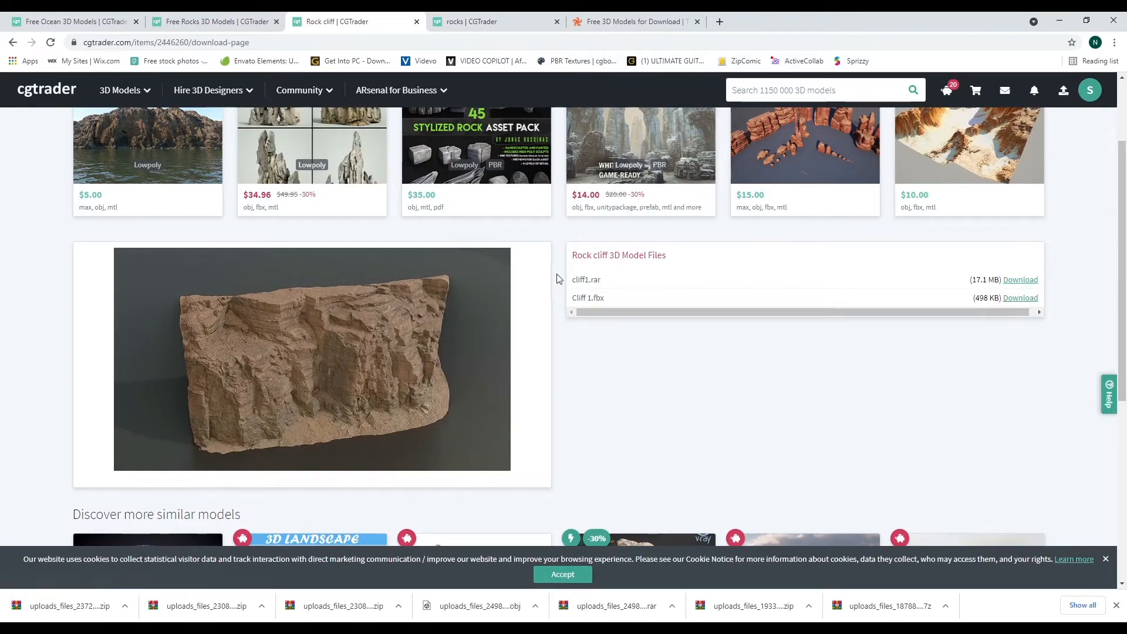
{"action": "middle_click", "coordinate": [1019, 298]}
{"action": "left_click", "coordinate": [1018, 281]}
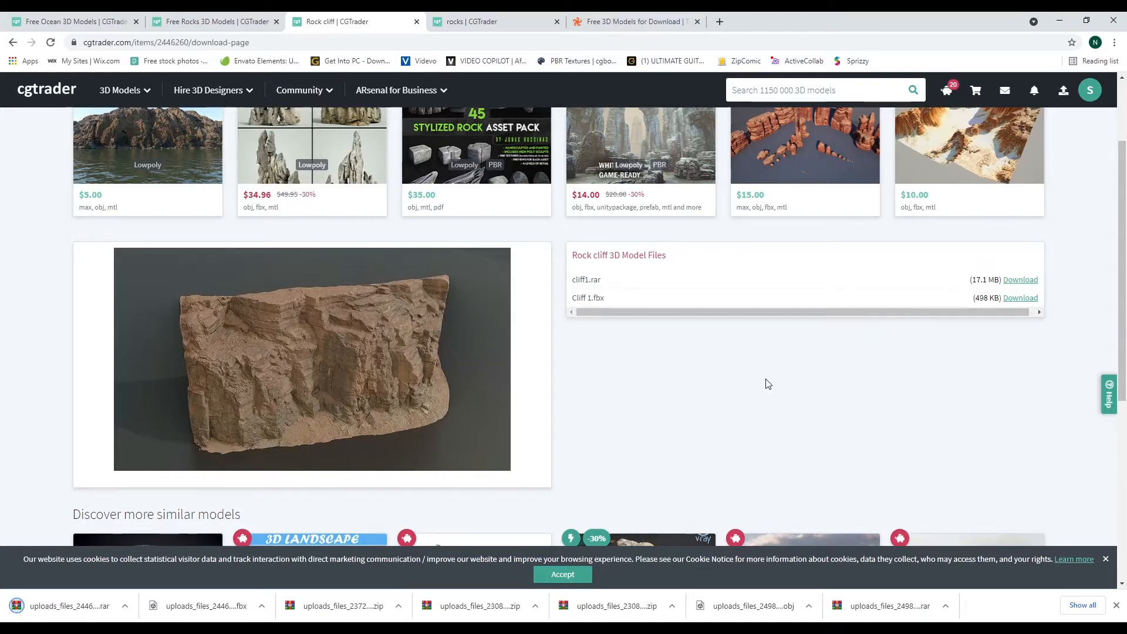
- Close the two models' download pages and the free Rocks search results page
{"action": "left_click", "coordinate": [416, 22]}
{"action": "left_click", "coordinate": [416, 22]}
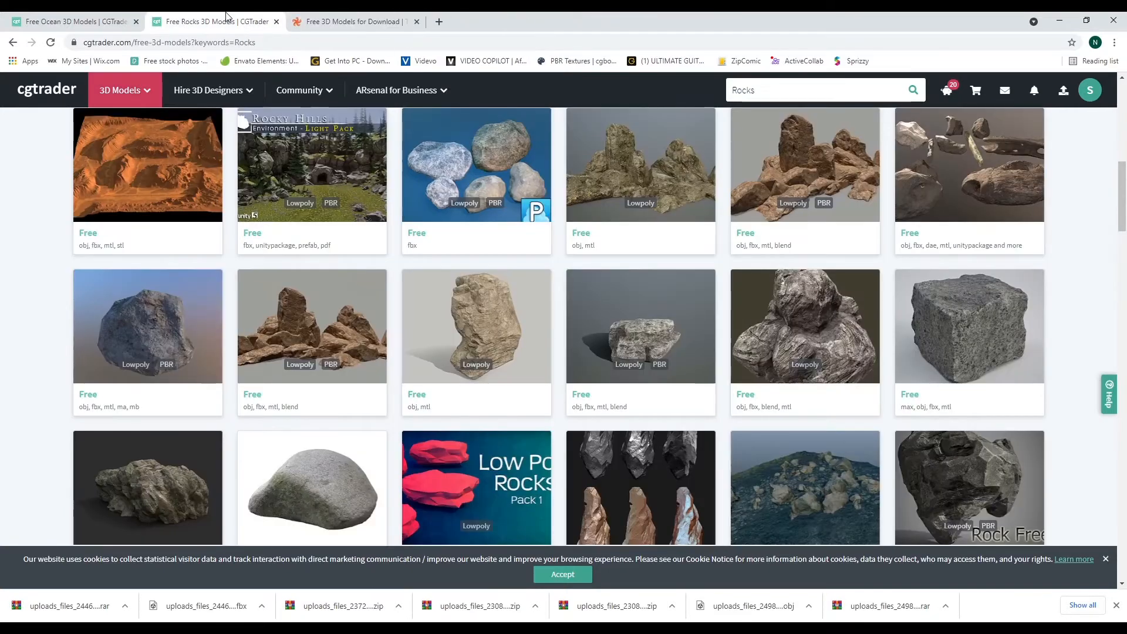
{"action": "left_click", "coordinate": [352, 21]}
{"action": "left_click", "coordinate": [272, 29]}
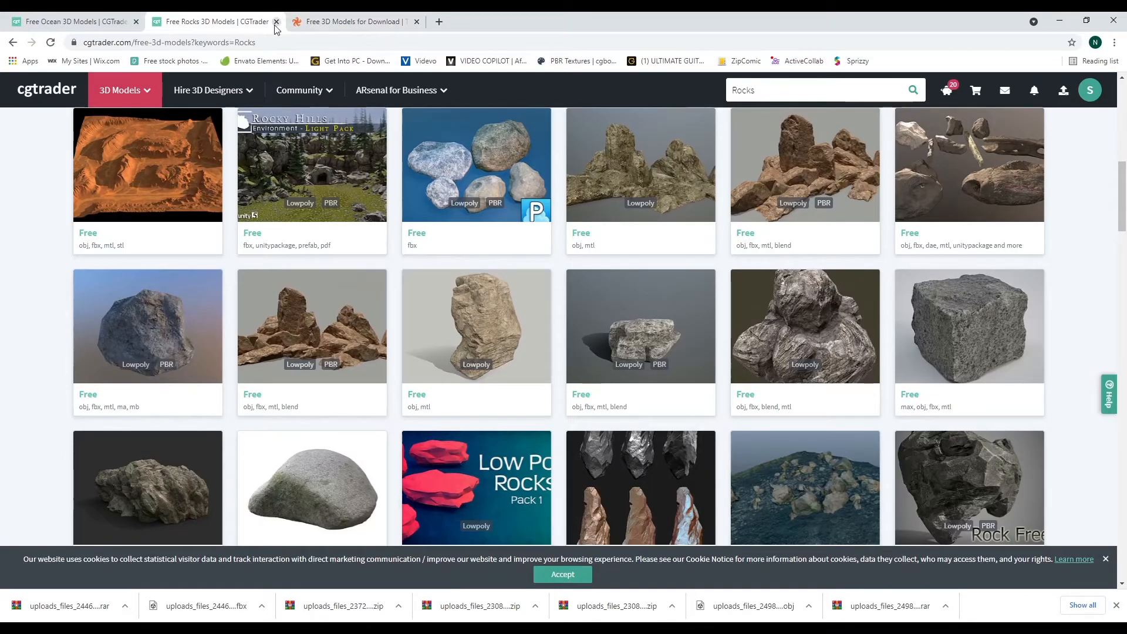
{"action": "left_click", "coordinate": [276, 23]}
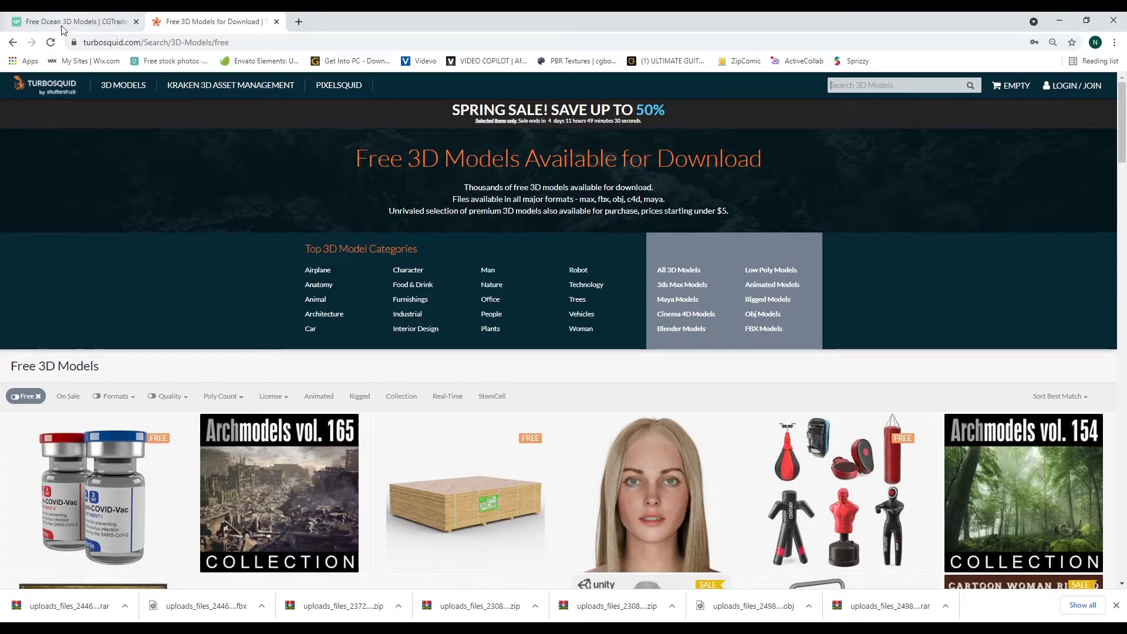
- Switch to Blender and deselect the default cube
{"action": "left_click", "coordinate": [1056, 19]}
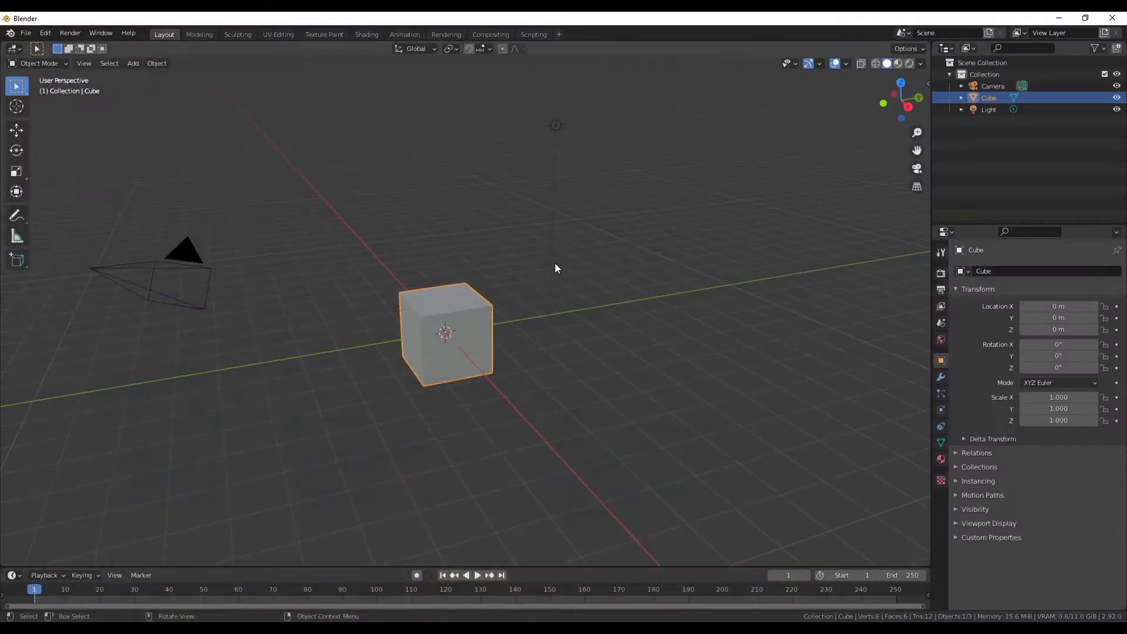
{"action": "left_click", "coordinate": [509, 199]}
{"action": "middle_click_drag", "start_coordinate": [538, 378], "coordinate": [513, 388]}
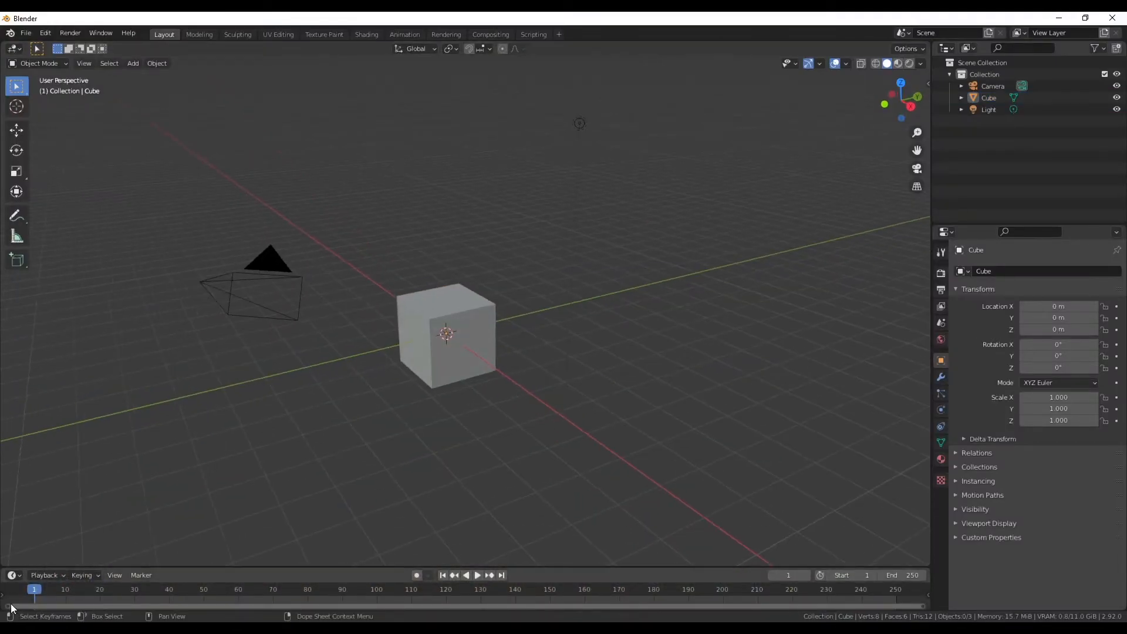
- Switch to File Explorer and cut all of today's downloaded model and texture files from the Downloads folder
{"action": "key", "text": "super+e"}
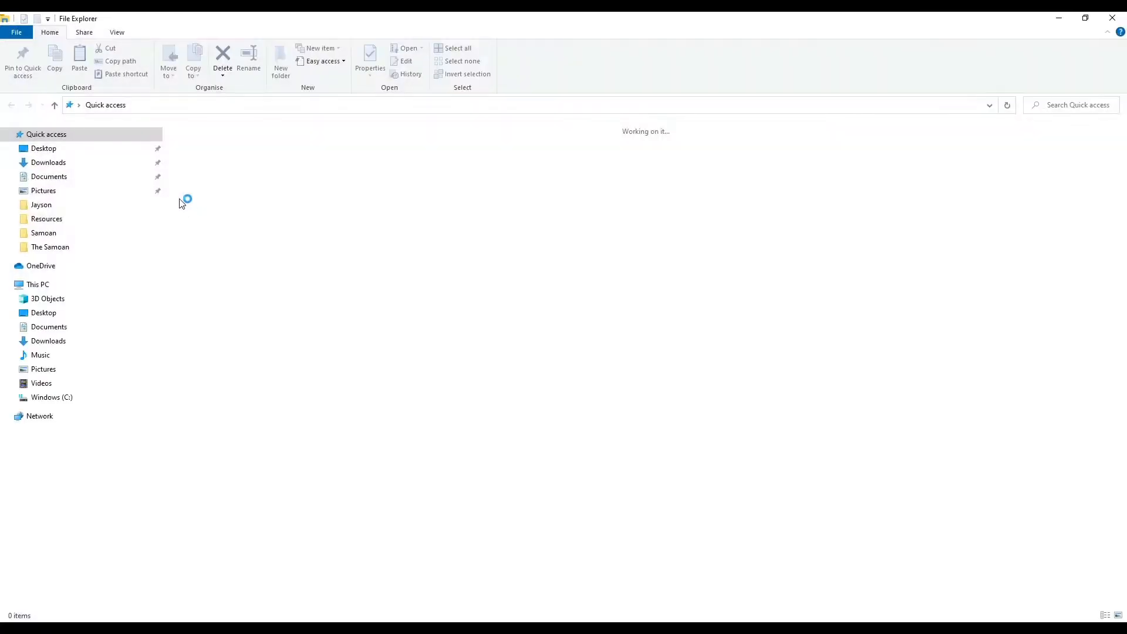
{"action": "left_click", "coordinate": [106, 166]}
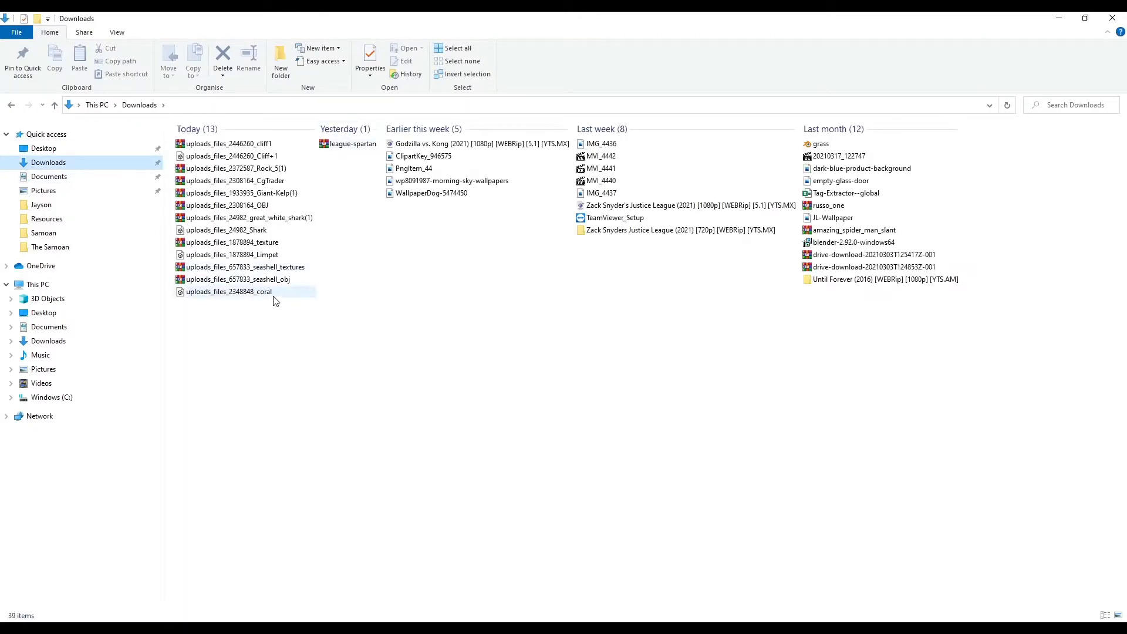
{"action": "left_click_drag", "start_coordinate": [275, 328], "coordinate": [251, 296]}
{"action": "left_click_drag", "start_coordinate": [203, 124], "coordinate": [204, 126]}
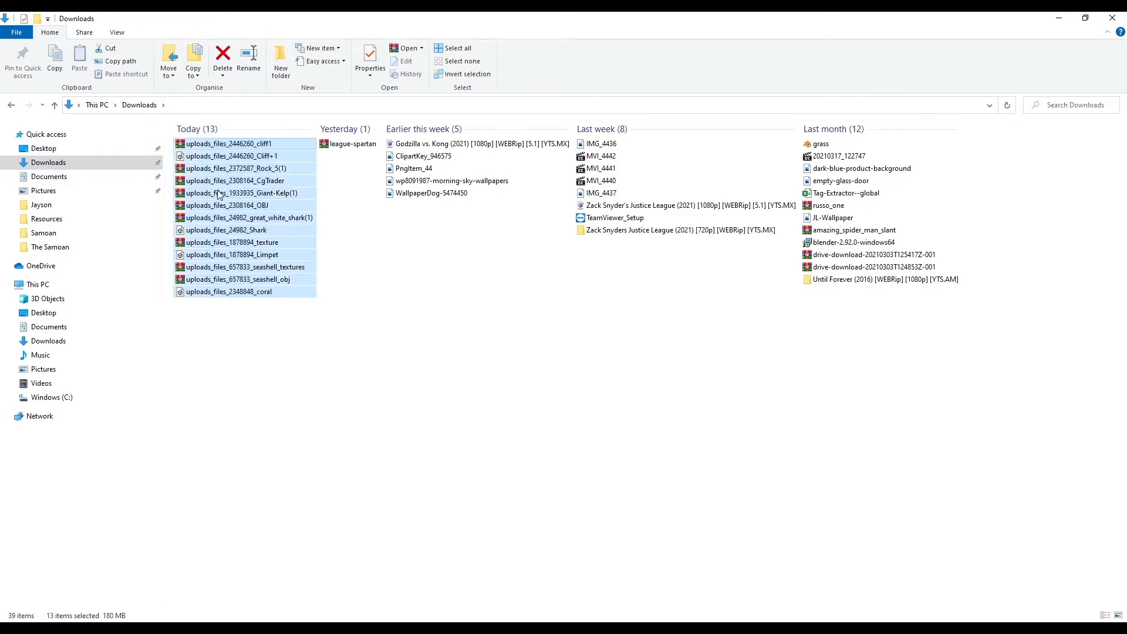
{"action": "right_click", "coordinate": [217, 192]}
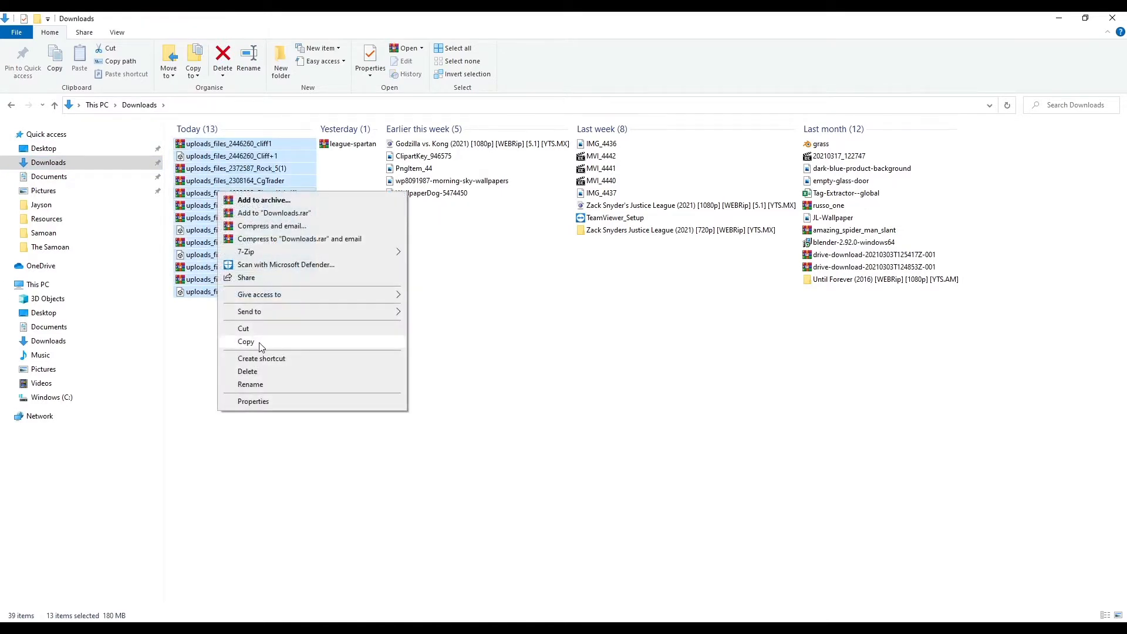
{"action": "left_click", "coordinate": [262, 344]}
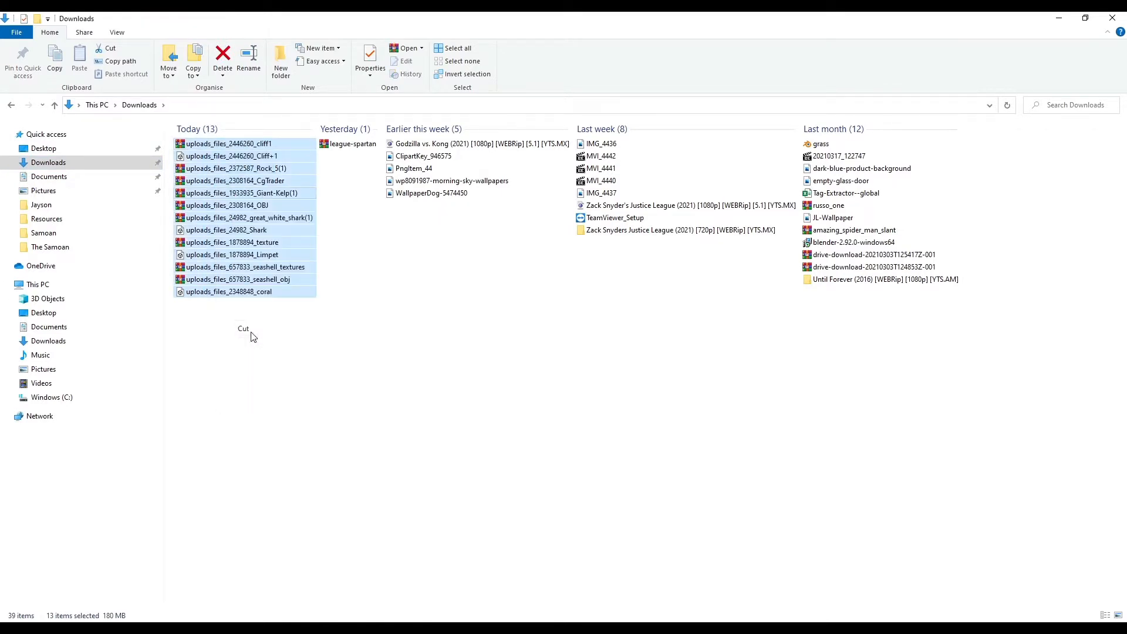
- Create a folder named Underwater ocean inside Documents > Blender Project files and open it
{"action": "left_click", "coordinate": [49, 176]}
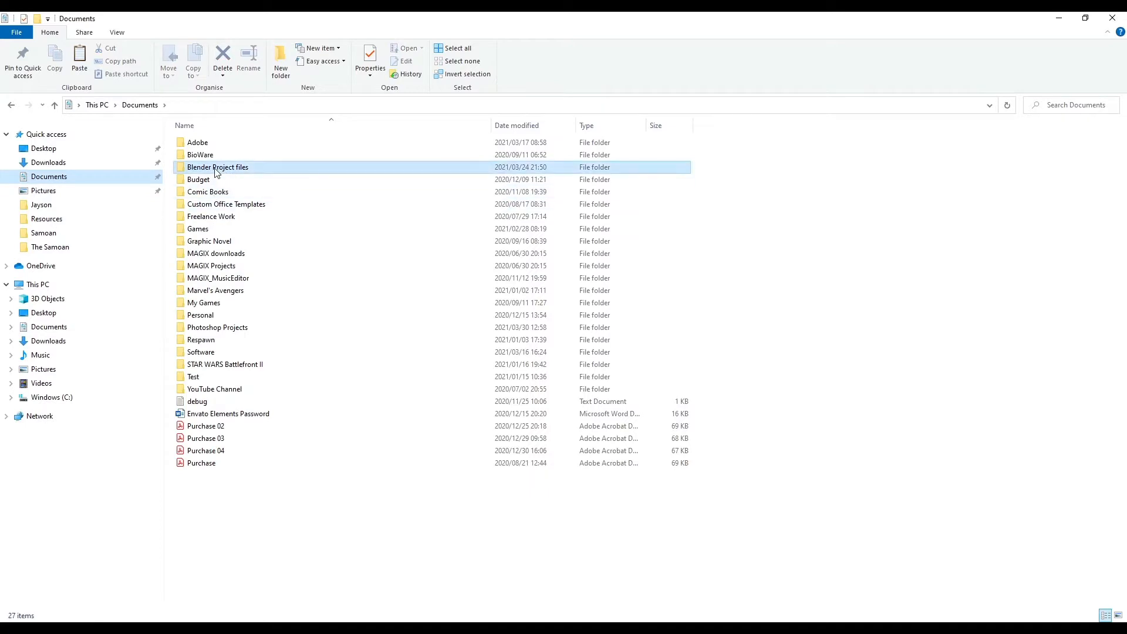
{"action": "double_click", "coordinate": [217, 167]}
{"action": "key", "text": "ctrl+shift+n"}
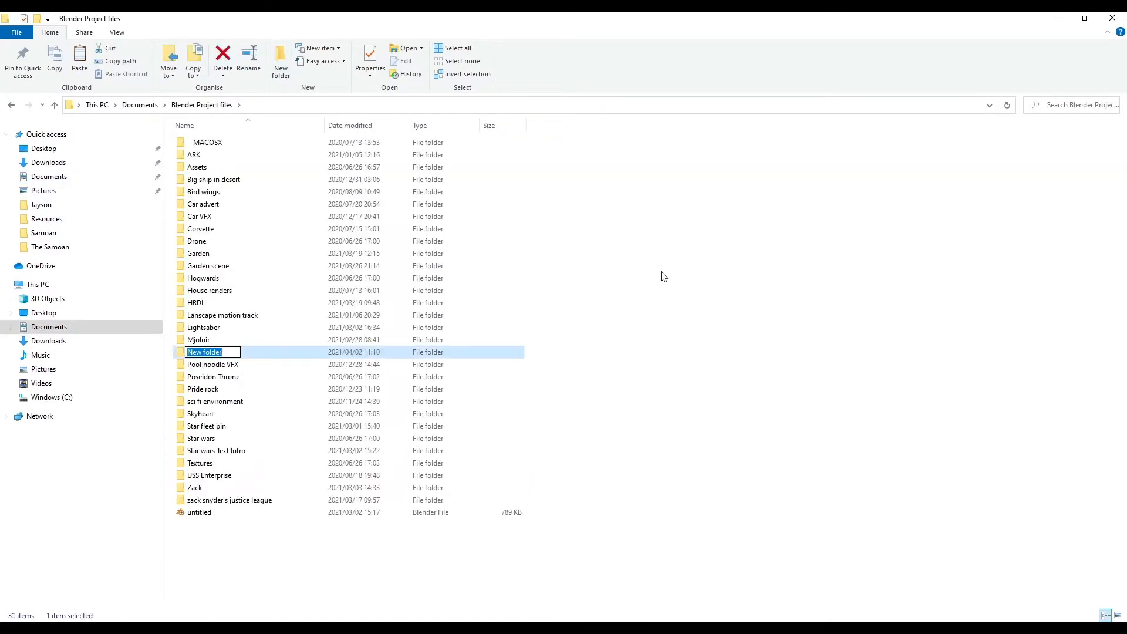
{"action": "type", "text": "Underwater ocean"}
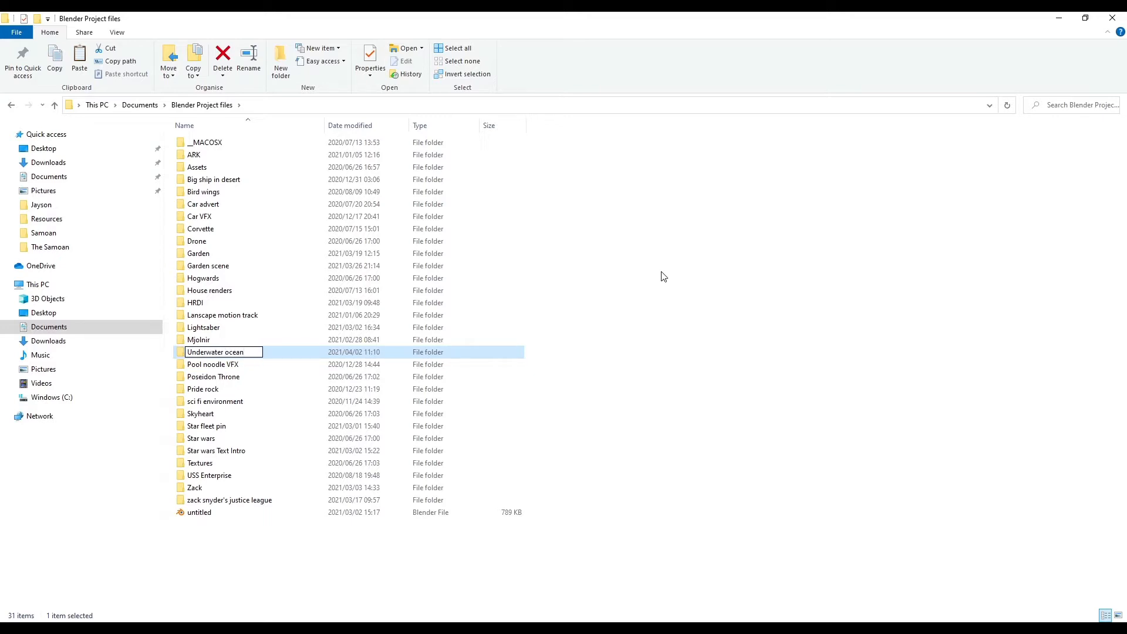
{"action": "key", "text": "Return"}
{"action": "key", "text": "Return"}
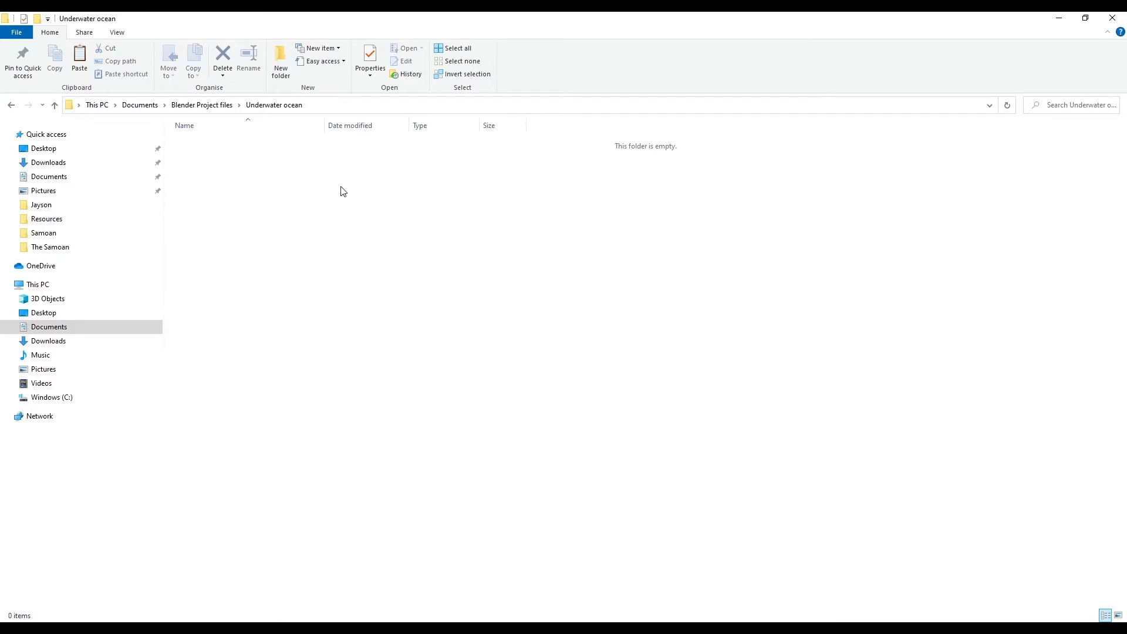
- Create a folder named Assets inside Underwater ocean and move the cut download files into it
{"action": "key", "text": "ctrl+shift+n"}
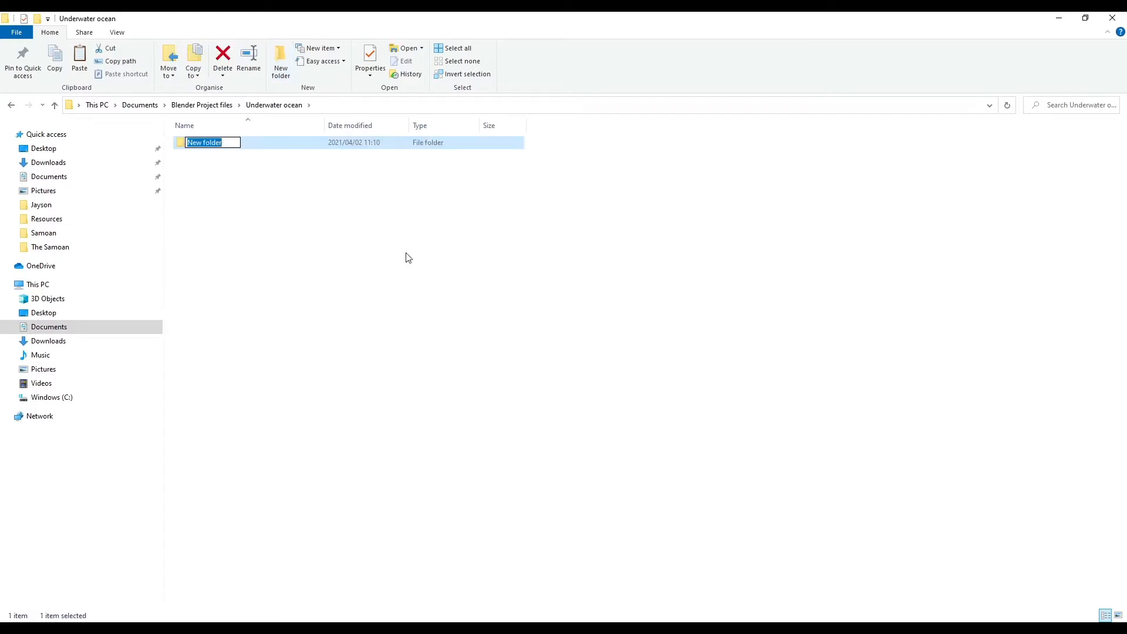
{"action": "type", "text": "Assets"}
{"action": "key", "text": "Return"}
{"action": "key", "text": "Return"}
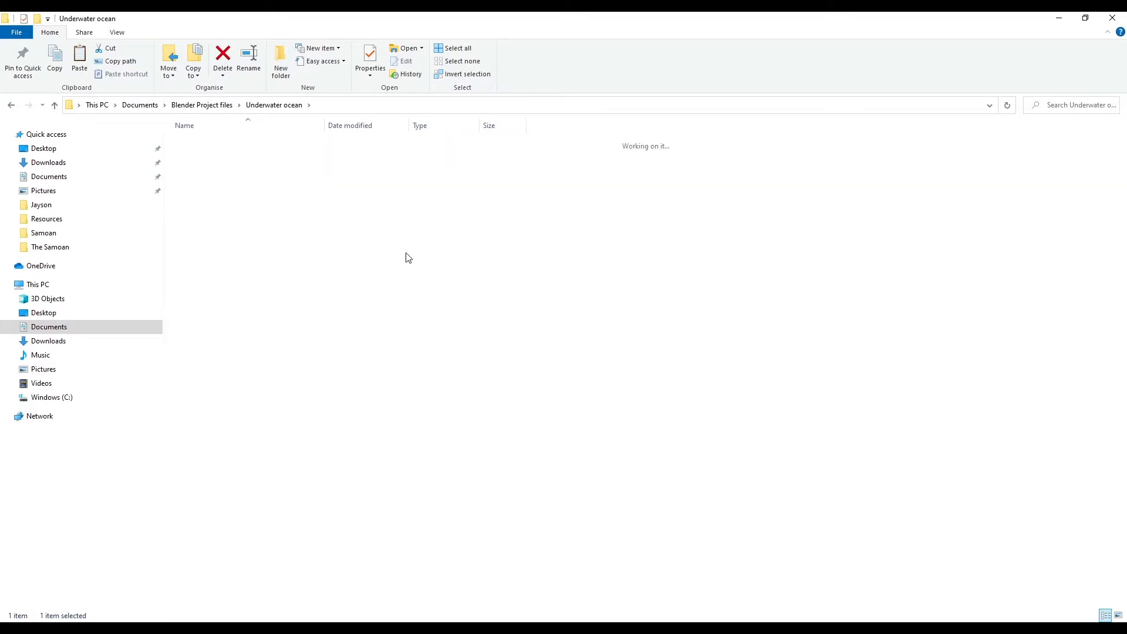
{"action": "key", "text": "ctrl+v"}
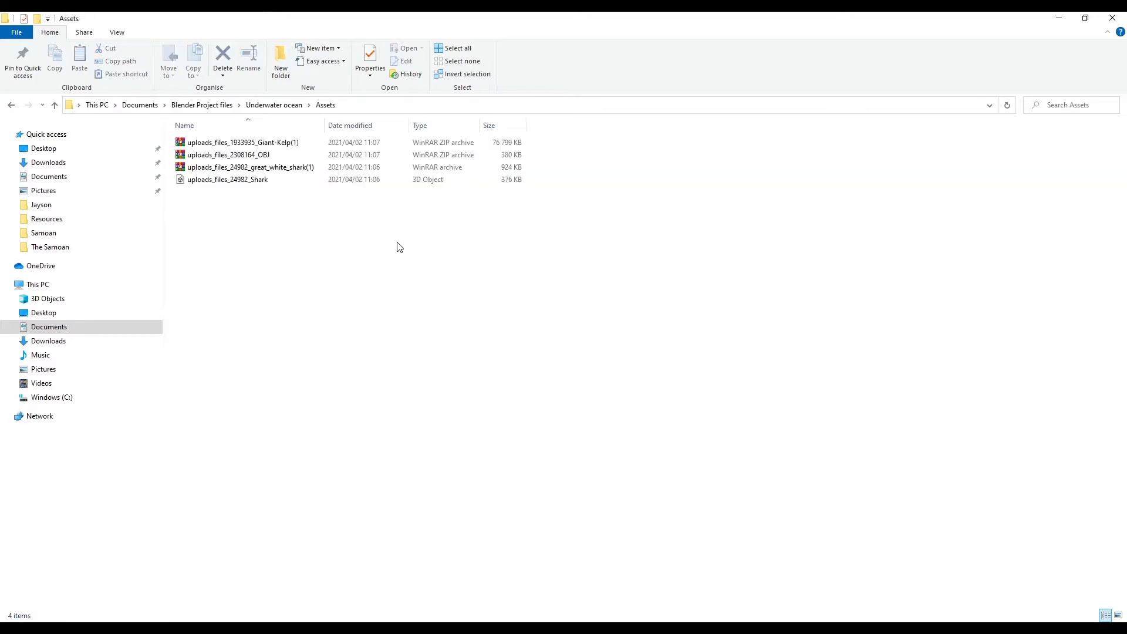
{"action": "left_click", "coordinate": [611, 339]}
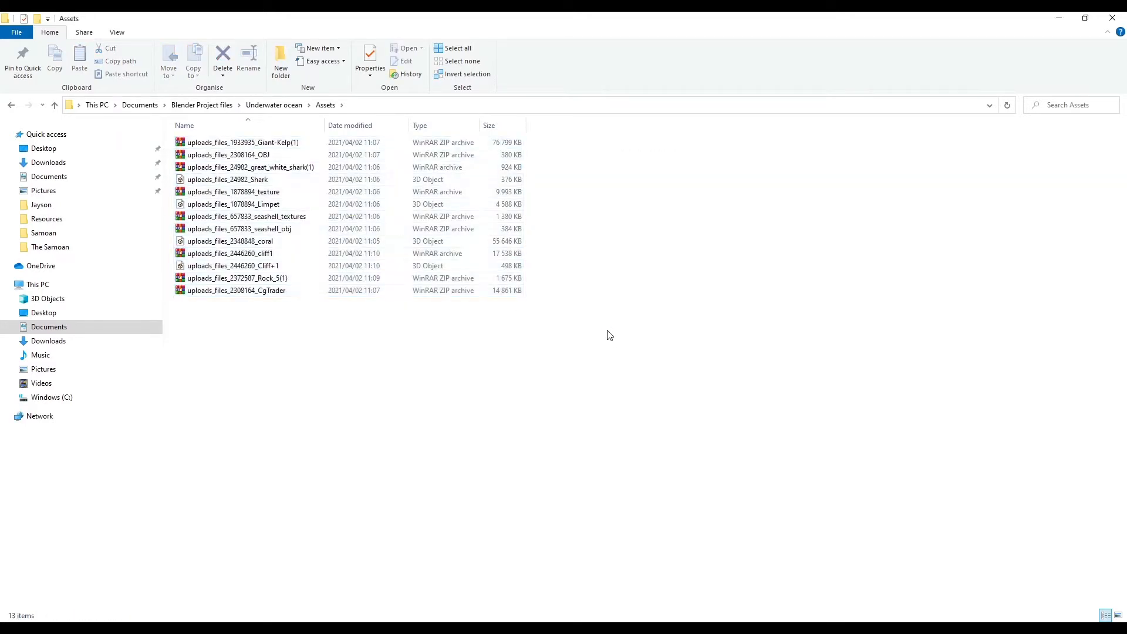
- Widen the Name column of the file list and check the archives numbered 2308164, OBJ and CgTrader
{"action": "left_click_drag", "start_coordinate": [342, 130], "coordinate": [460, 126]}
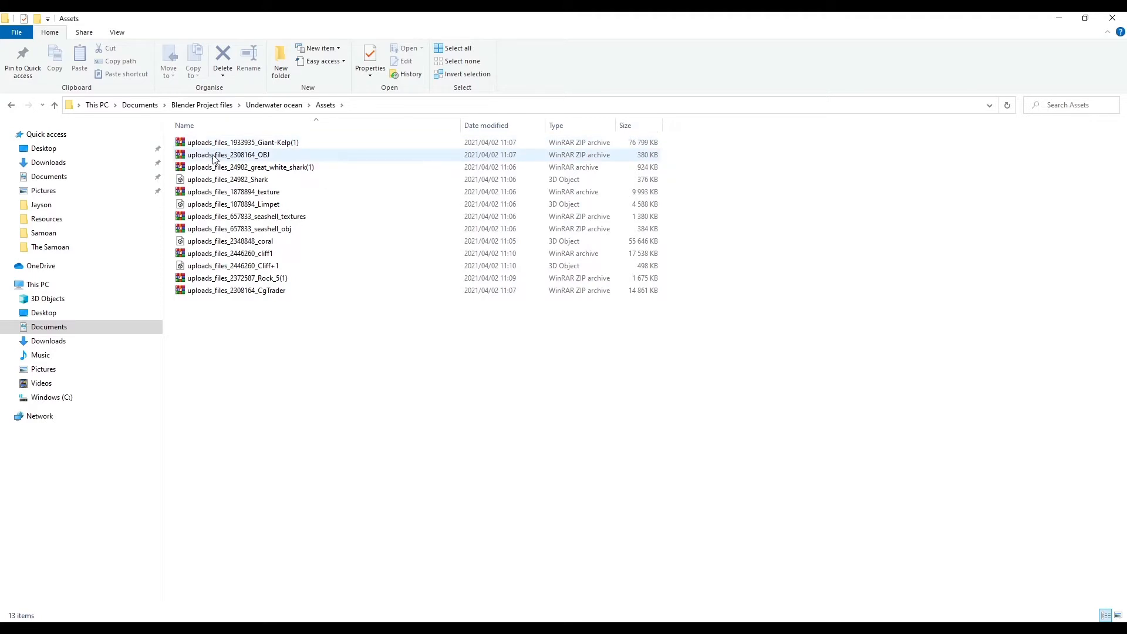
{"action": "left_click", "coordinate": [251, 157]}
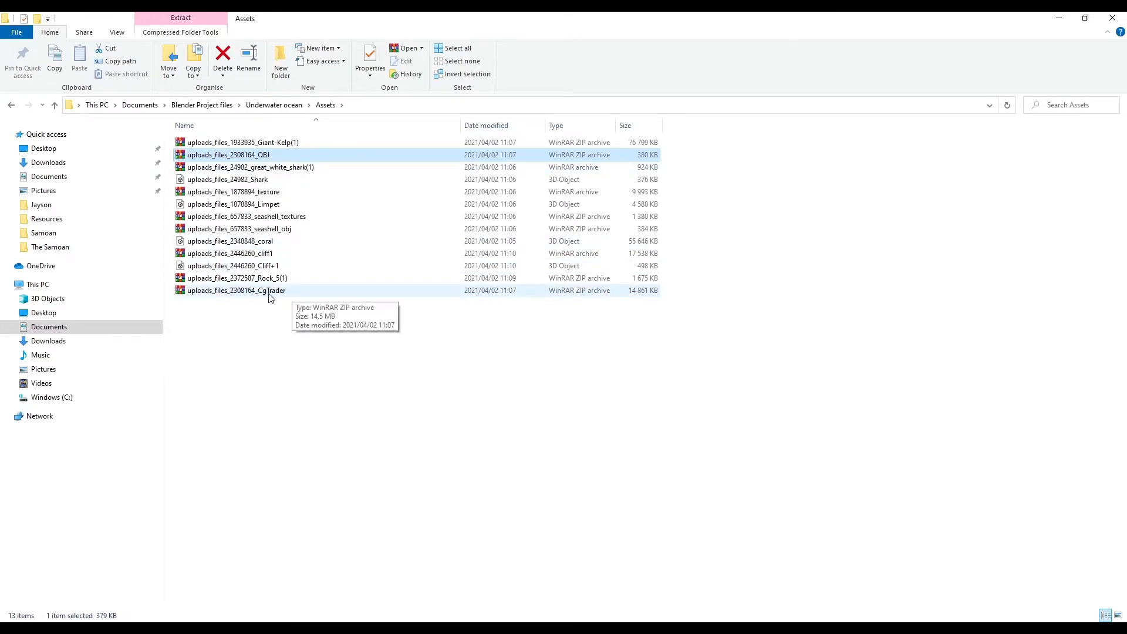
{"action": "left_click", "coordinate": [311, 357]}
- Create a folder named Shark in Assets and move the great_white_shark(1) archive and the Shark 3D object into it
{"action": "left_click", "coordinate": [280, 62]}
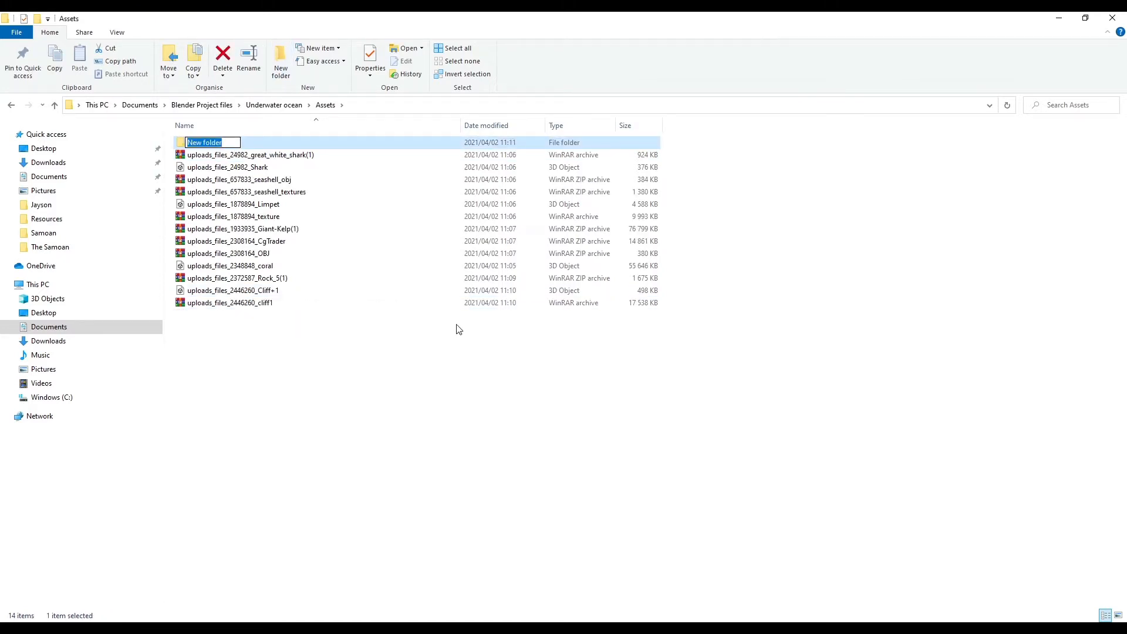
{"action": "type", "text": "Shark"}
{"action": "key", "text": "Return"}
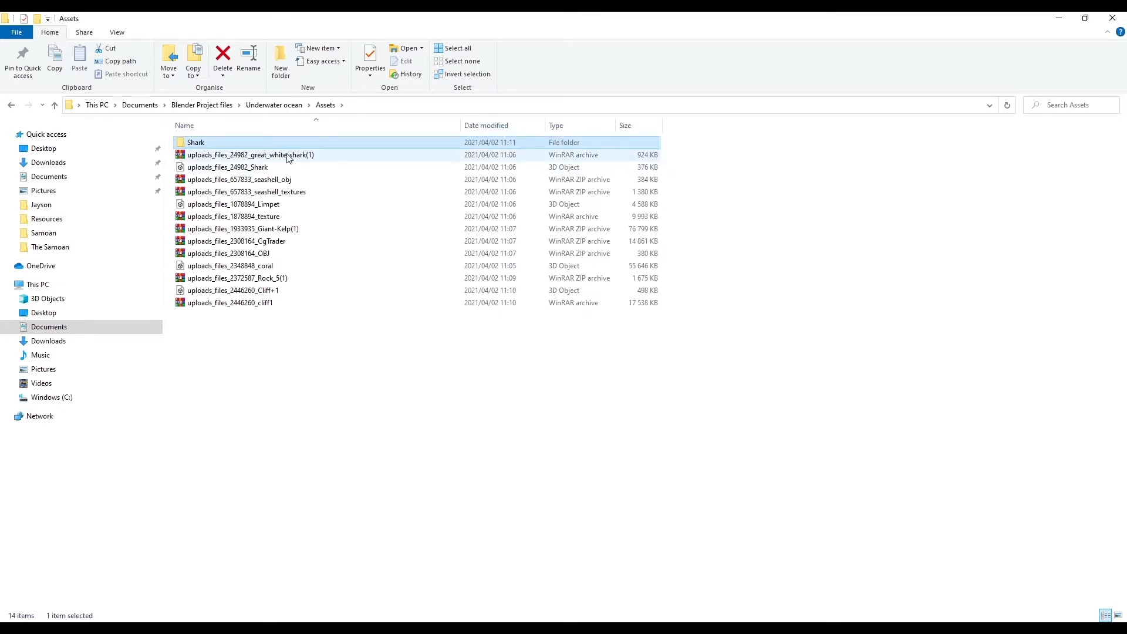
{"action": "left_click", "coordinate": [284, 155]}
{"action": "left_click", "coordinate": [200, 167], "text": "shift"}
{"action": "left_click_drag", "start_coordinate": [199, 163], "coordinate": [200, 141]}
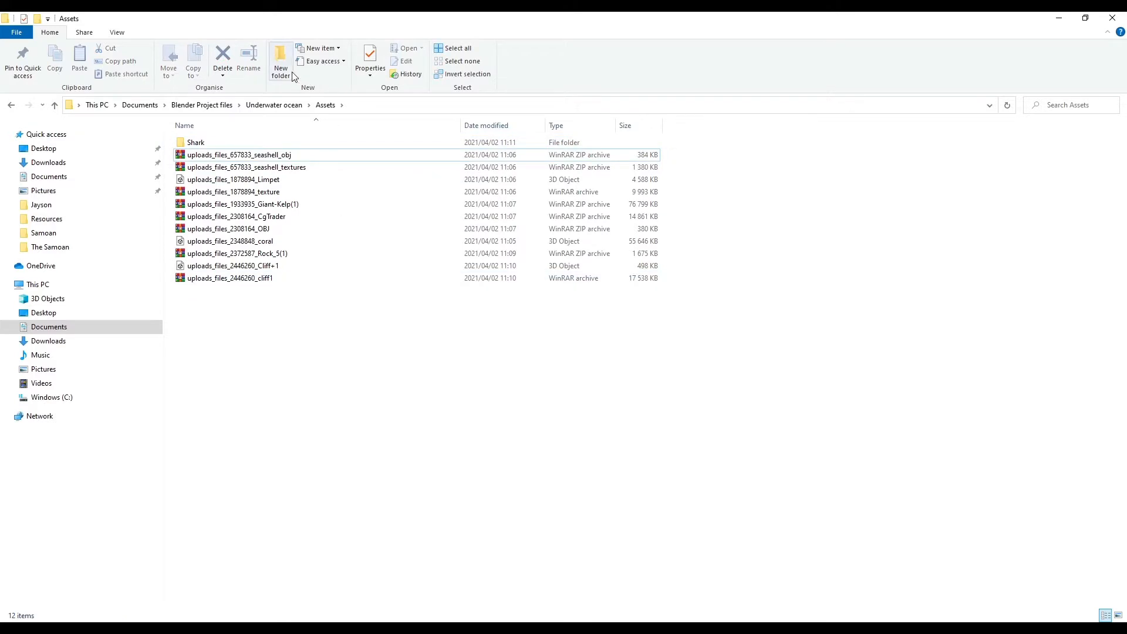
- Create a folder named Seashell in Assets and move the seashell_obj and seashell_textures archives into it
{"action": "type", "text": "Seashell"}
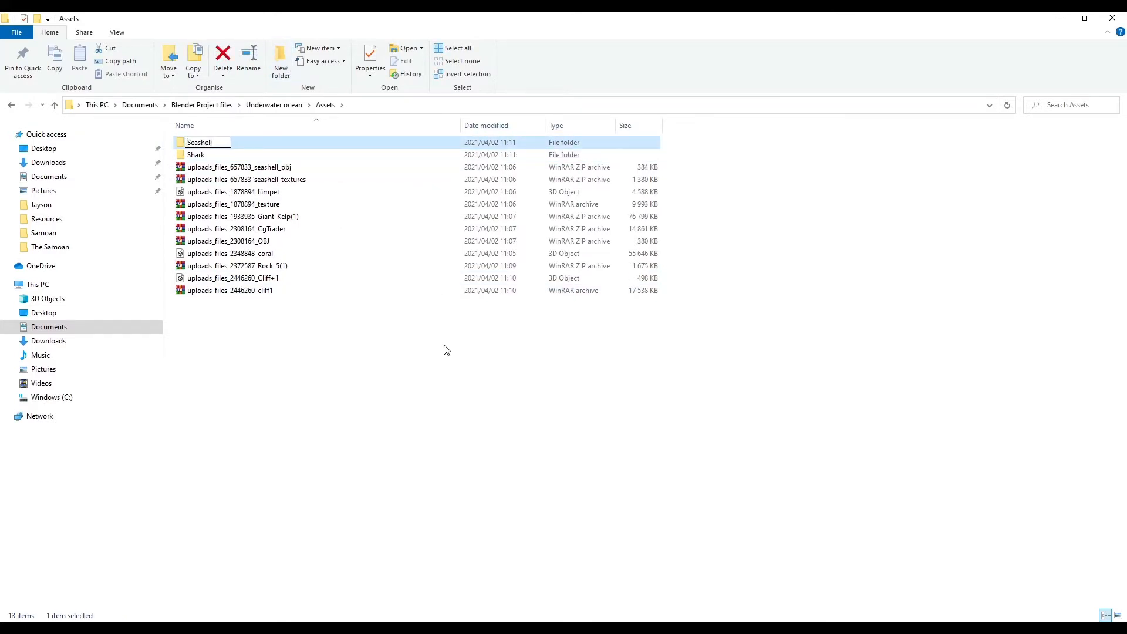
{"action": "key", "text": "Return"}
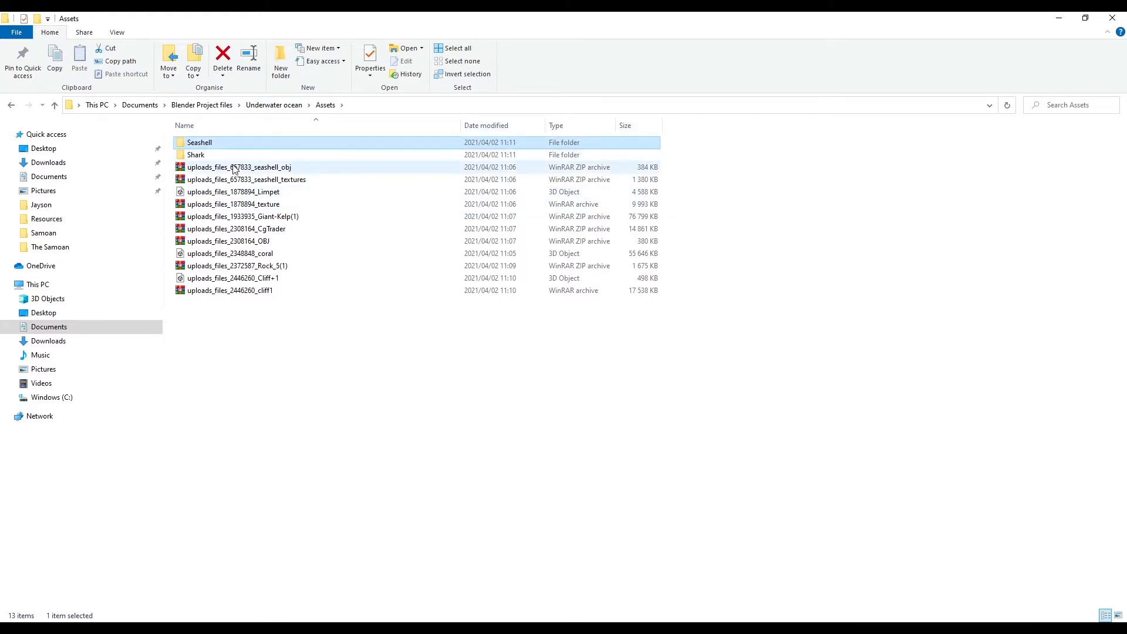
{"action": "left_click", "coordinate": [239, 167]}
{"action": "left_click", "coordinate": [279, 181], "text": "shift"}
{"action": "left_click_drag", "start_coordinate": [279, 181], "coordinate": [199, 143]}
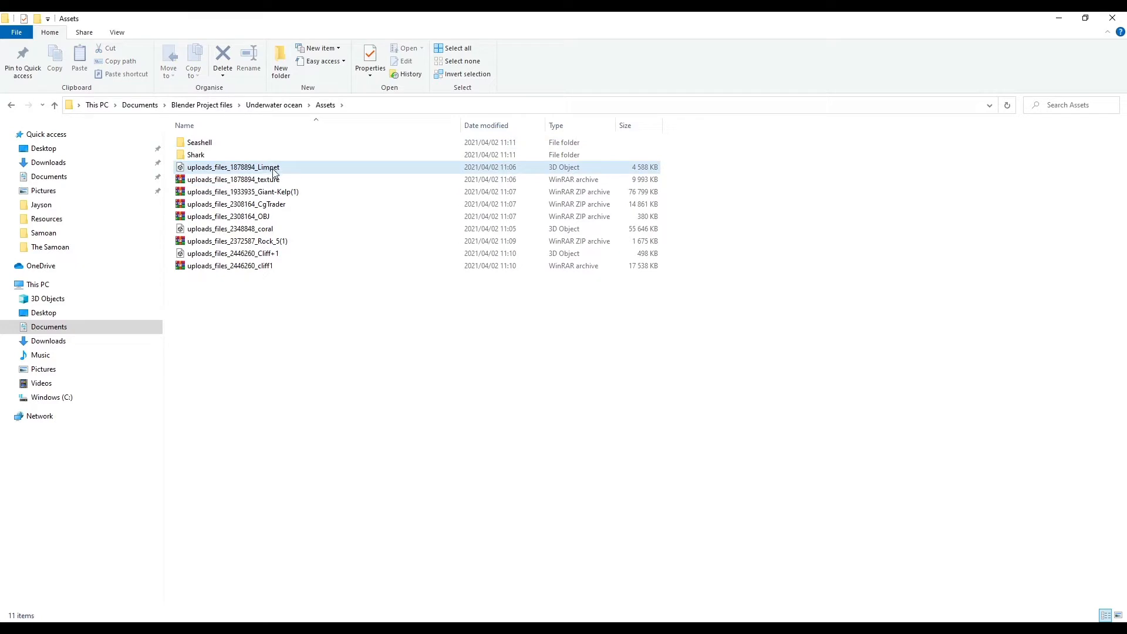
- Create a folder named Limpet in Assets and move the Limpet 3D object and the 1878894 texture archive into it
{"action": "left_click", "coordinate": [271, 55]}
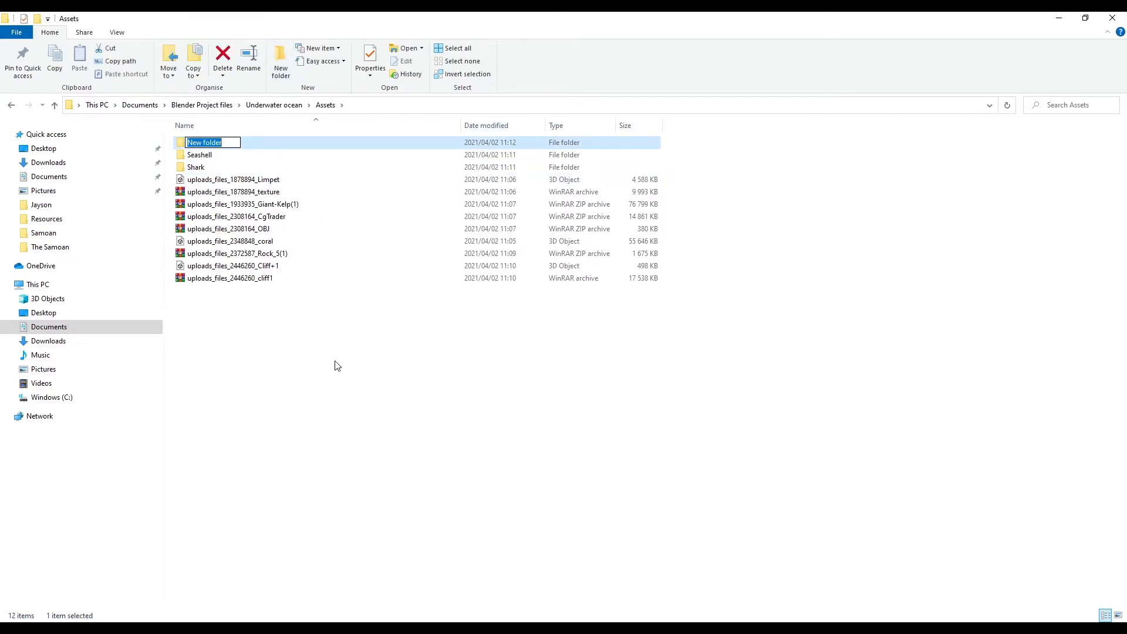
{"action": "type", "text": "Limpet"}
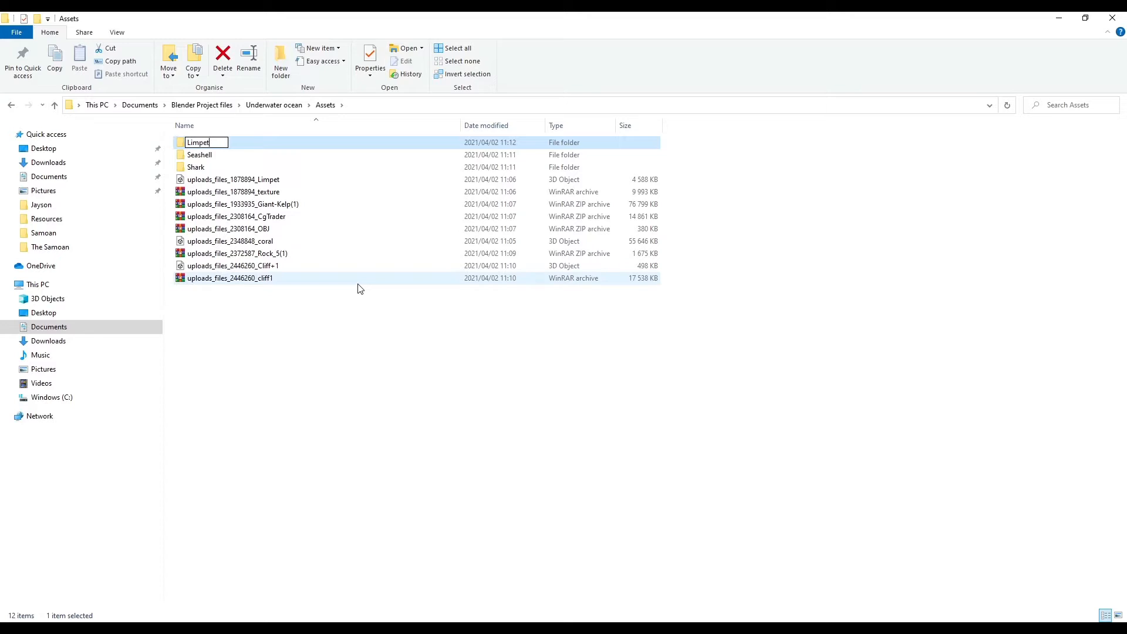
{"action": "key", "text": "Return"}
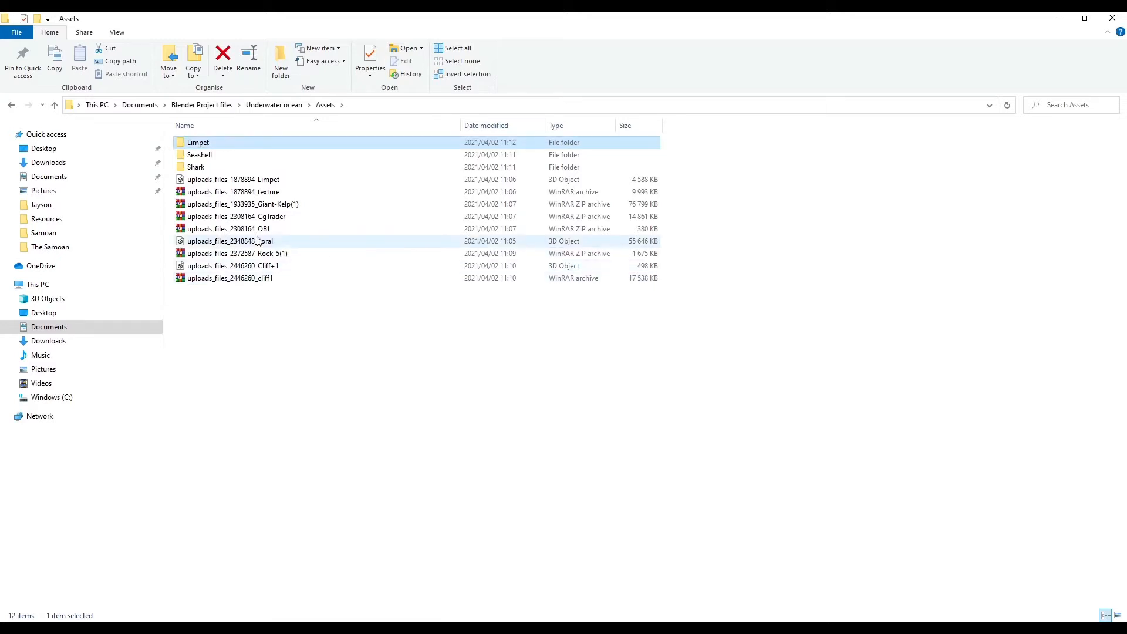
{"action": "left_click", "coordinate": [248, 184]}
{"action": "left_click", "coordinate": [249, 191], "text": "ctrl"}
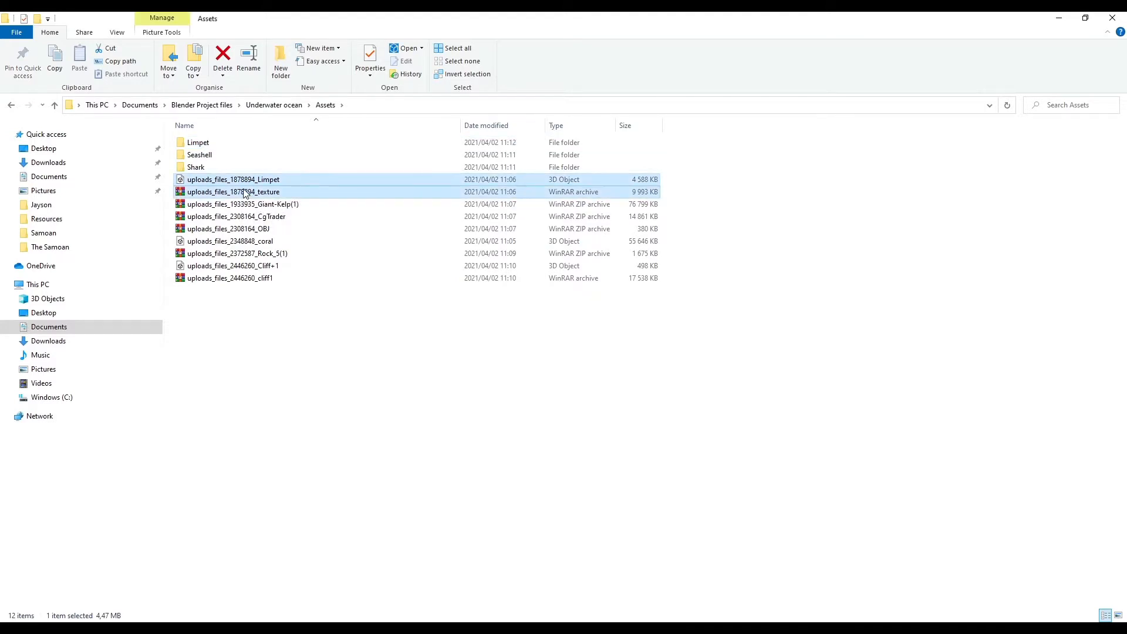
{"action": "left_click_drag", "start_coordinate": [195, 192], "coordinate": [194, 148]}
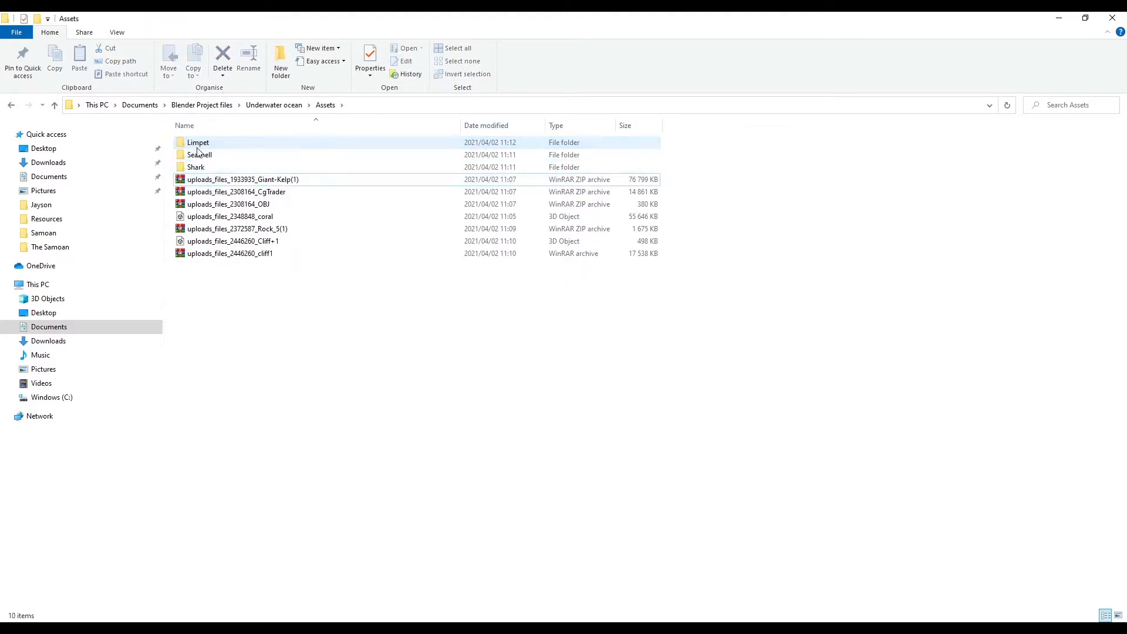
- Create a folder named Kelp in Assets and move the Giant-Kelp(1) archive into it
{"action": "left_click", "coordinate": [282, 54]}
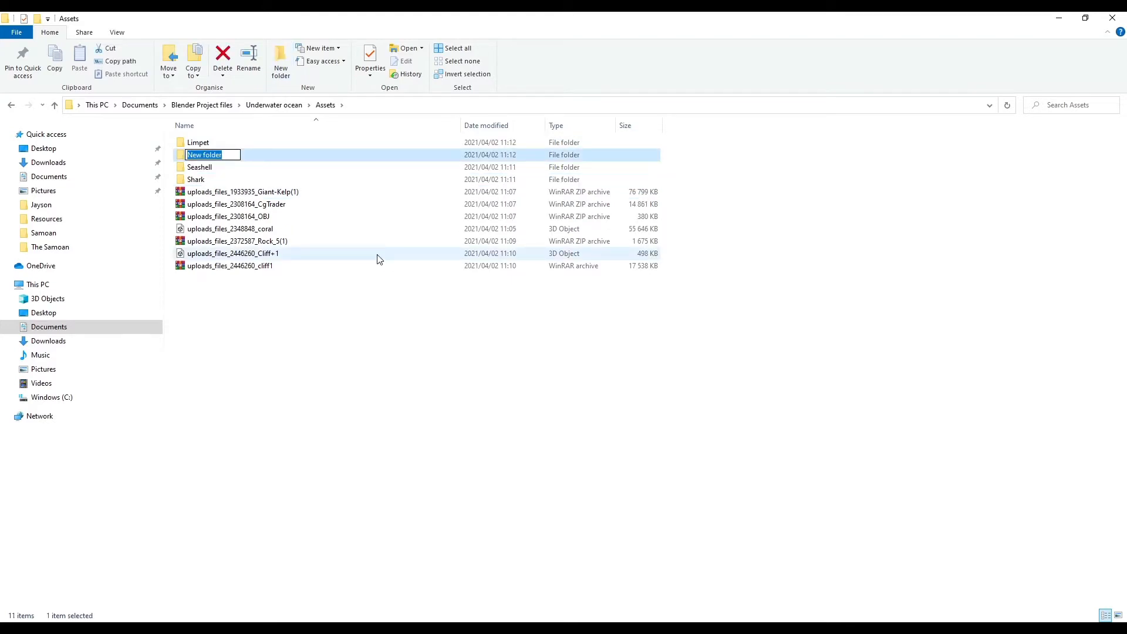
{"action": "type", "text": "Kelp"}
{"action": "key", "text": "Return"}
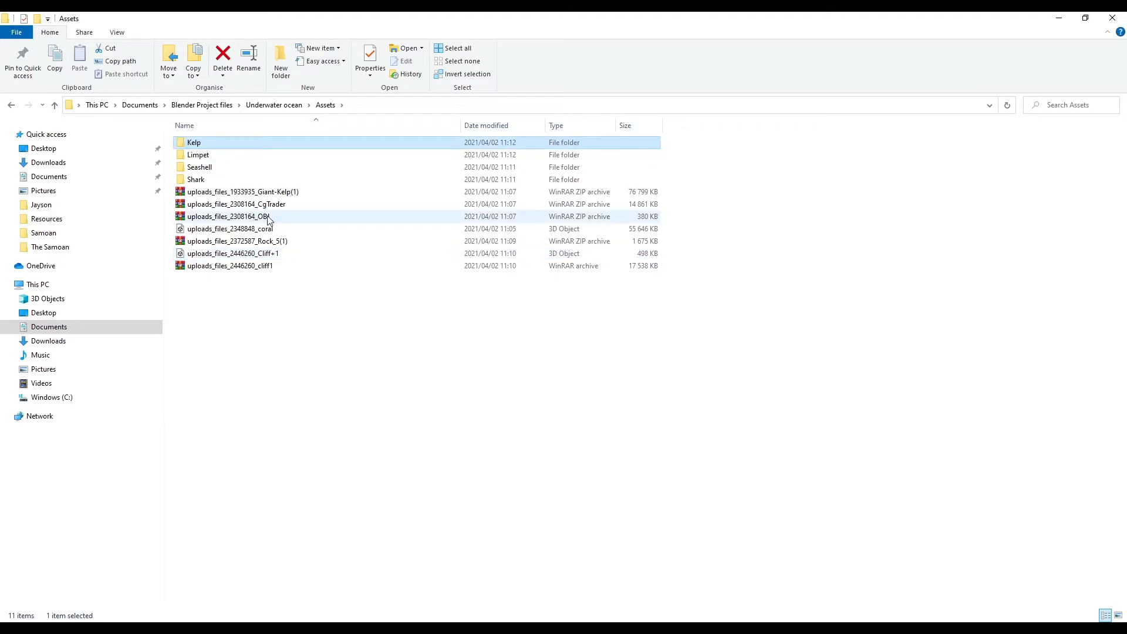
{"action": "left_click", "coordinate": [269, 193]}
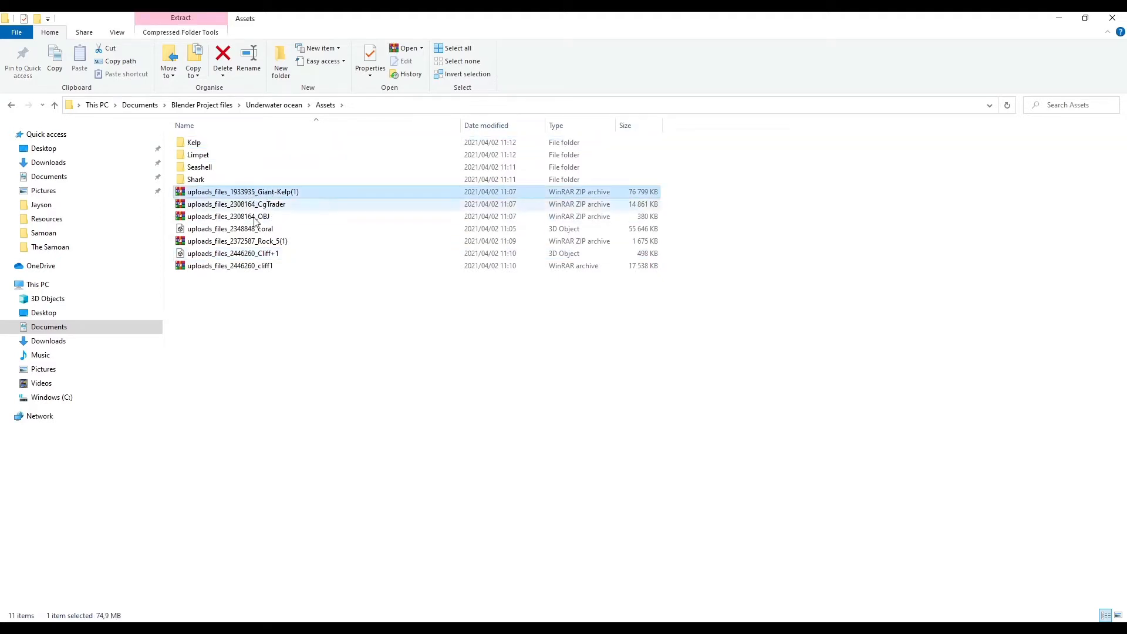
{"action": "left_click_drag", "start_coordinate": [239, 194], "coordinate": [192, 146]}
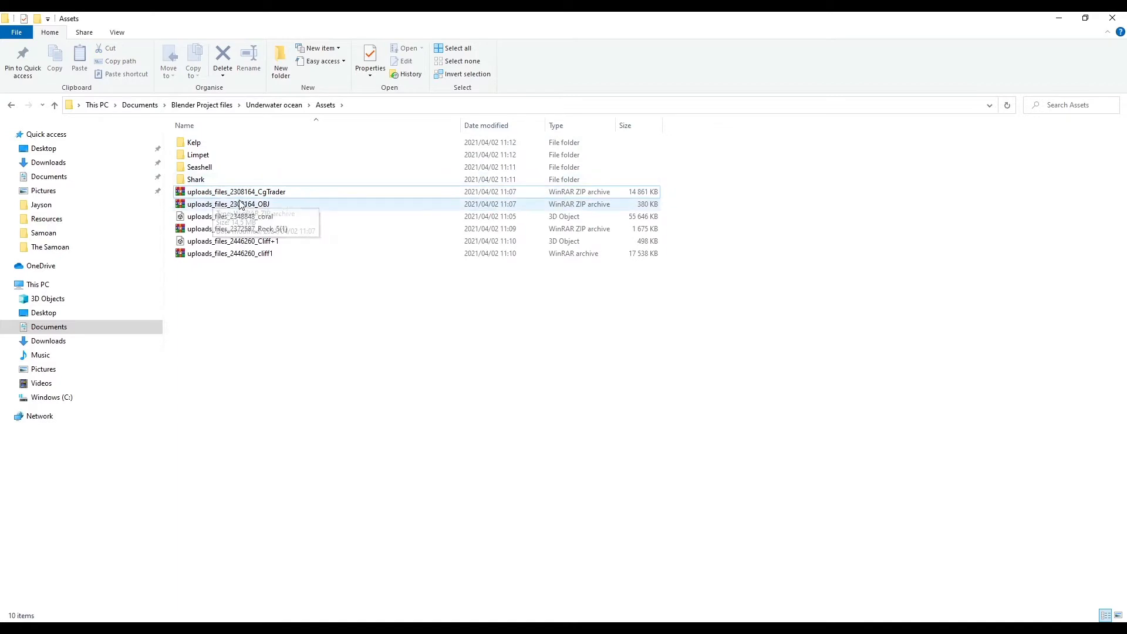
- Look inside the OBJ folder of the 2308164_OBJ archive to identify its model, and close the archive
{"action": "left_click", "coordinate": [285, 196]}
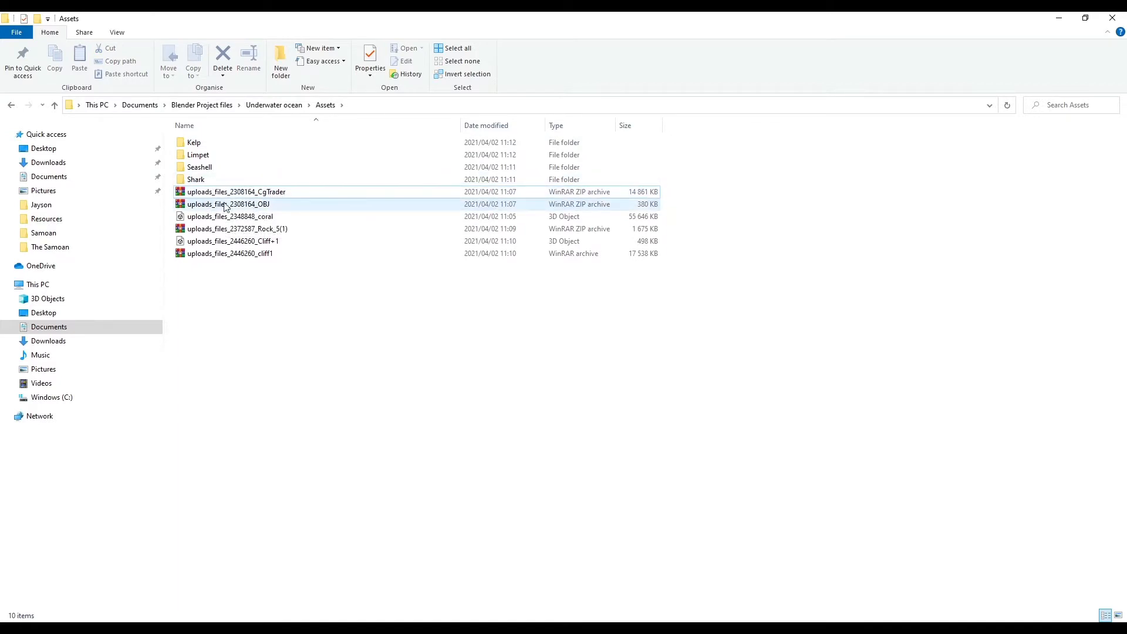
{"action": "left_click", "coordinate": [256, 206]}
{"action": "double_click", "coordinate": [255, 204]}
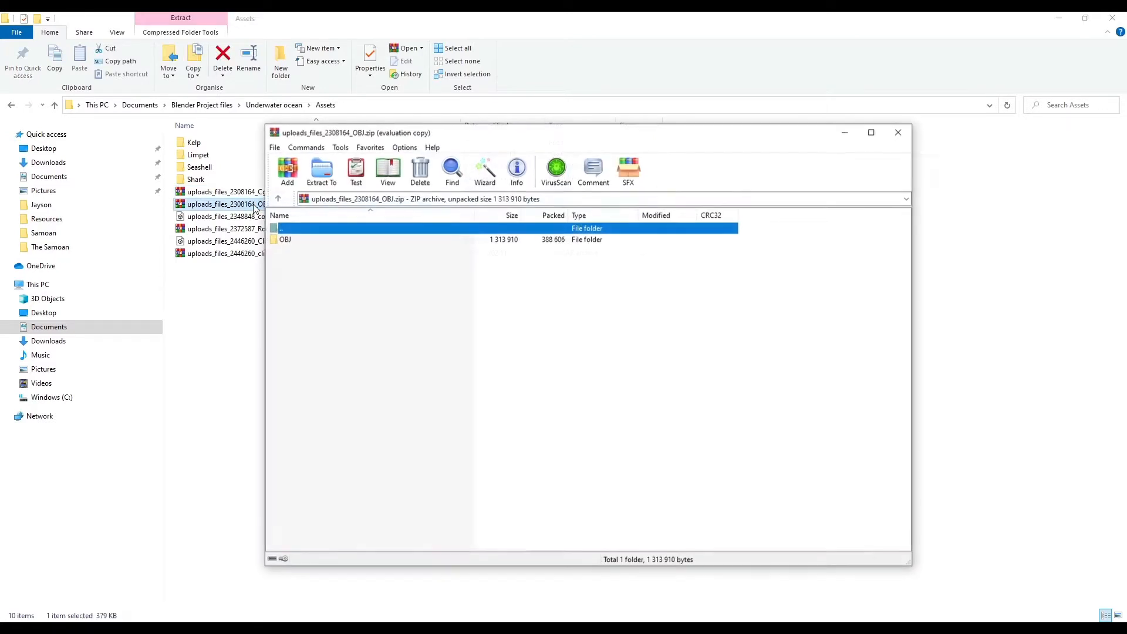
{"action": "double_click", "coordinate": [285, 239]}
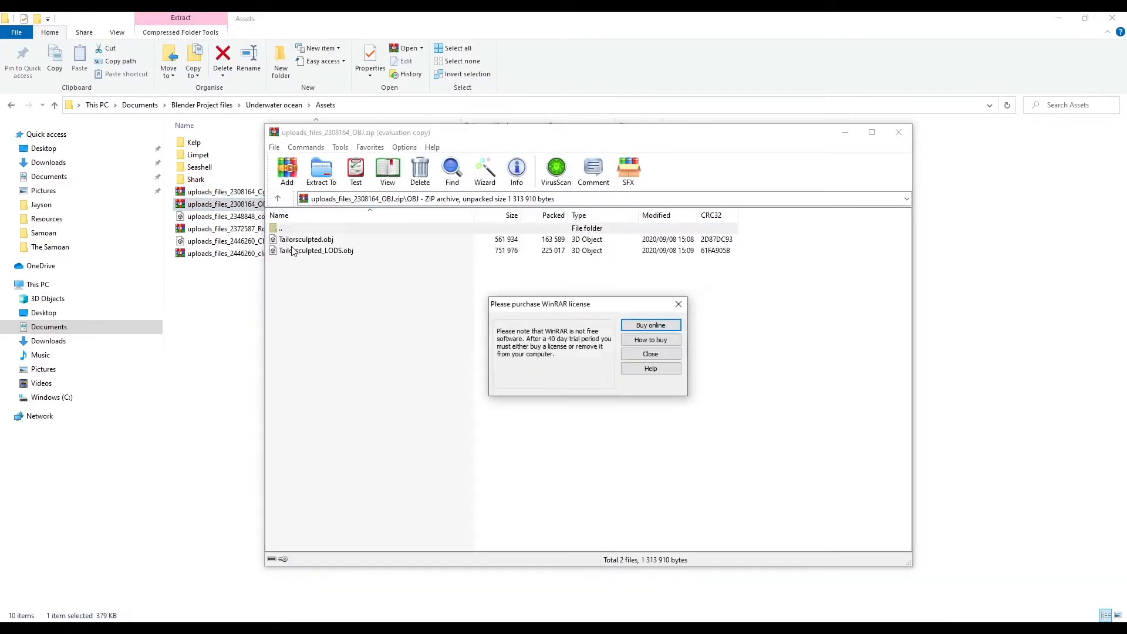
{"action": "left_click", "coordinate": [678, 304]}
{"action": "left_click", "coordinate": [898, 132]}
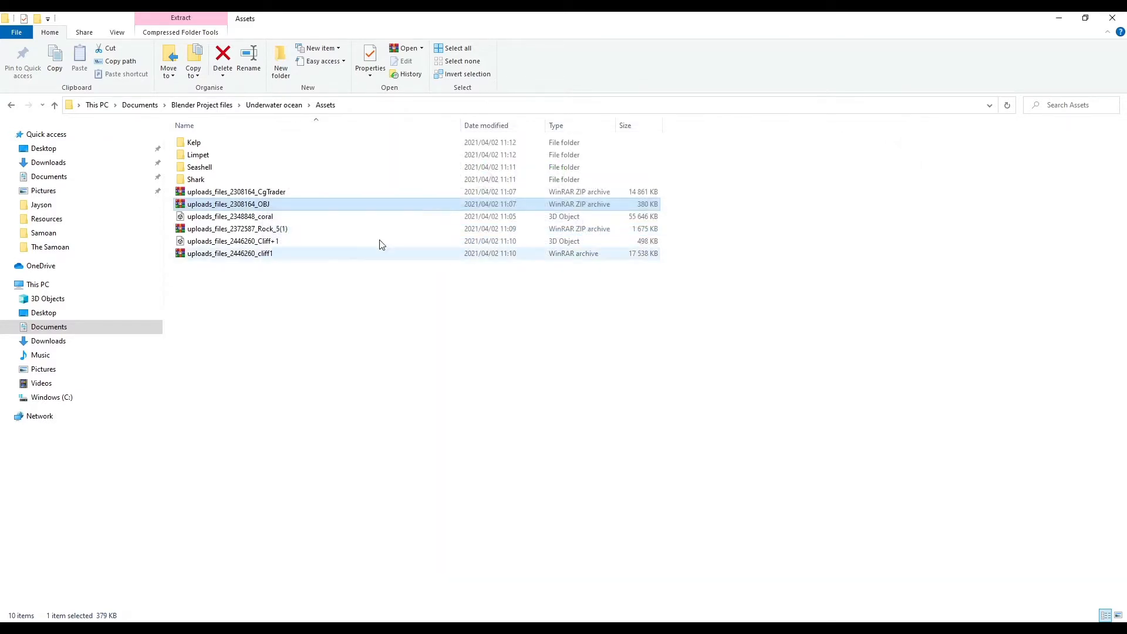
- Open the BaseColor texture from the Material\PBR folder of the 2308164_CgTrader archive to identify the model, and close it
{"action": "double_click", "coordinate": [235, 192]}
{"action": "double_click", "coordinate": [292, 239]}
{"action": "double_click", "coordinate": [292, 239]}
{"action": "double_click", "coordinate": [287, 240]}
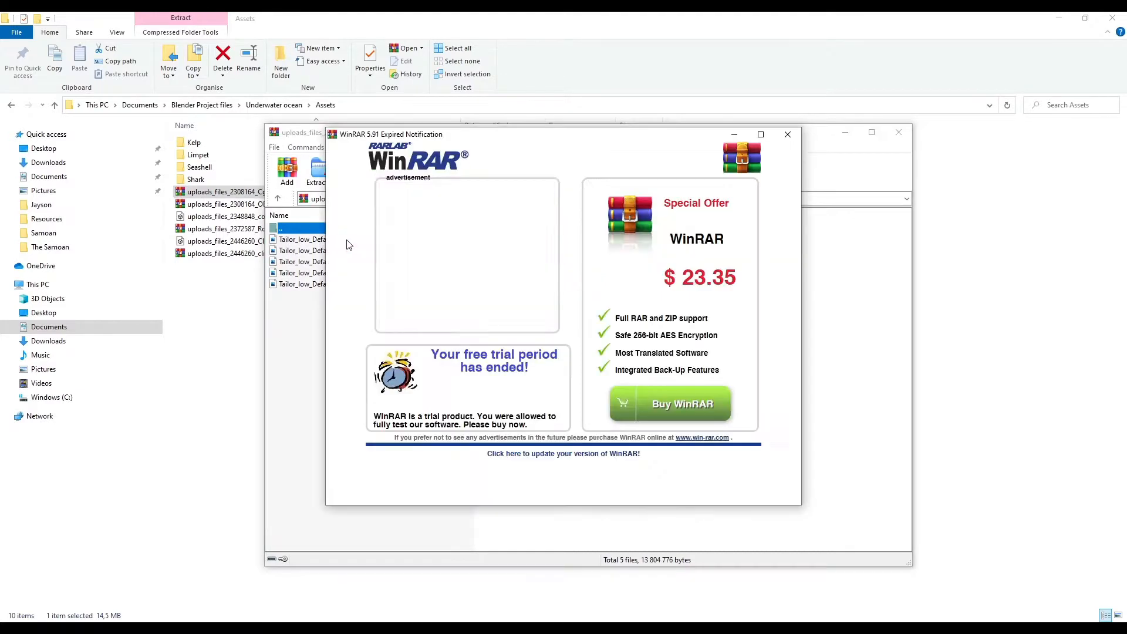
{"action": "left_click", "coordinate": [787, 134]}
{"action": "left_click", "coordinate": [376, 240]}
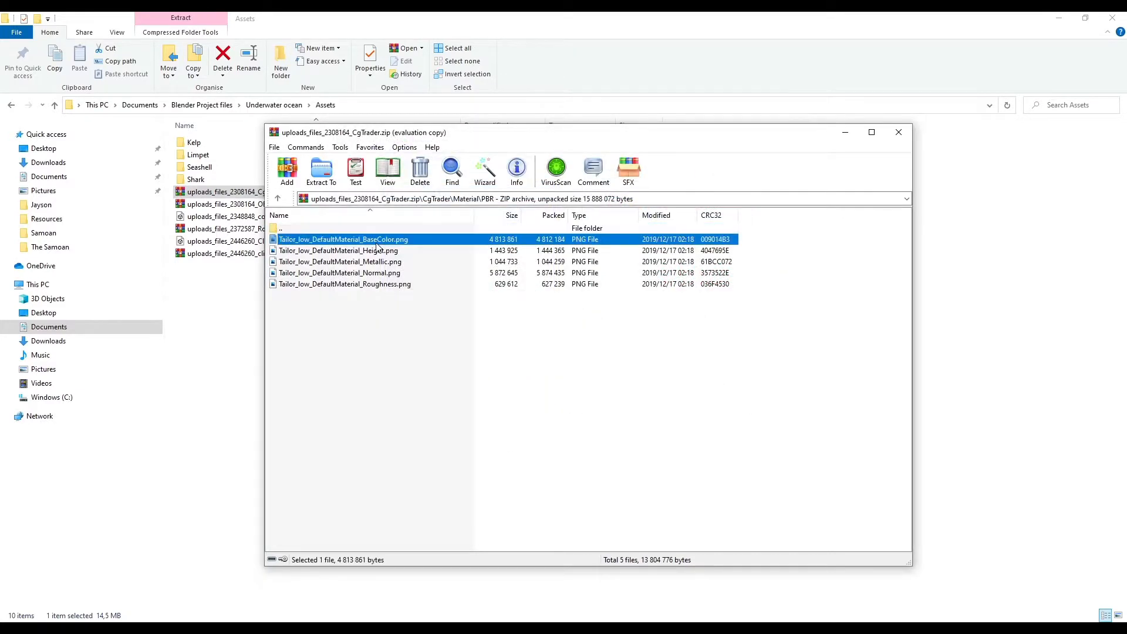
{"action": "double_click", "coordinate": [376, 242]}
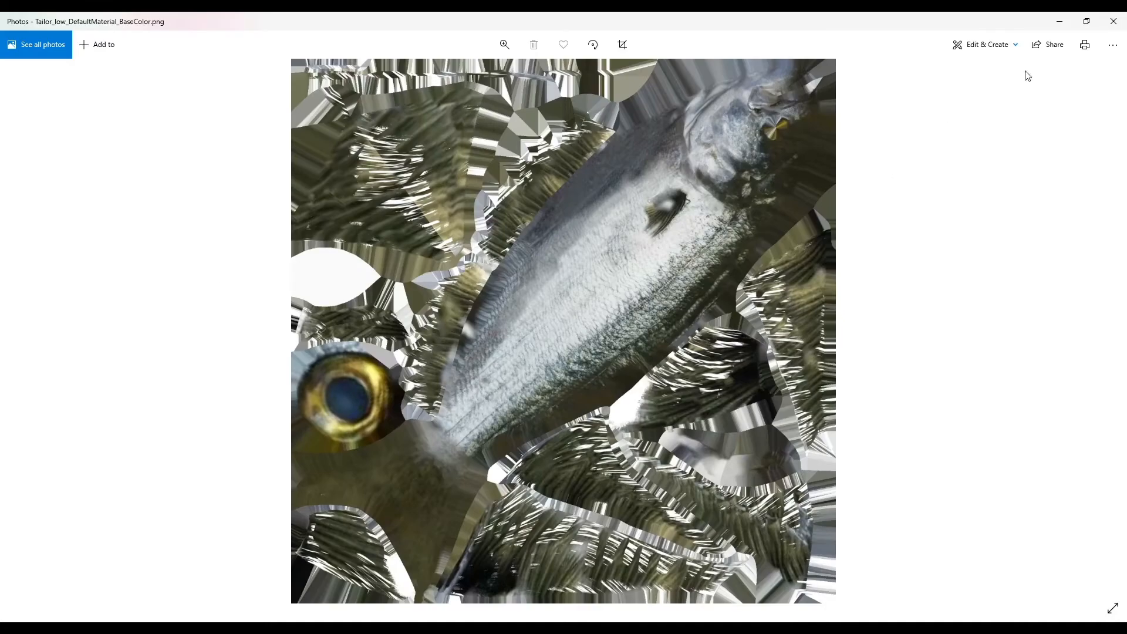
{"action": "left_click", "coordinate": [1113, 21]}
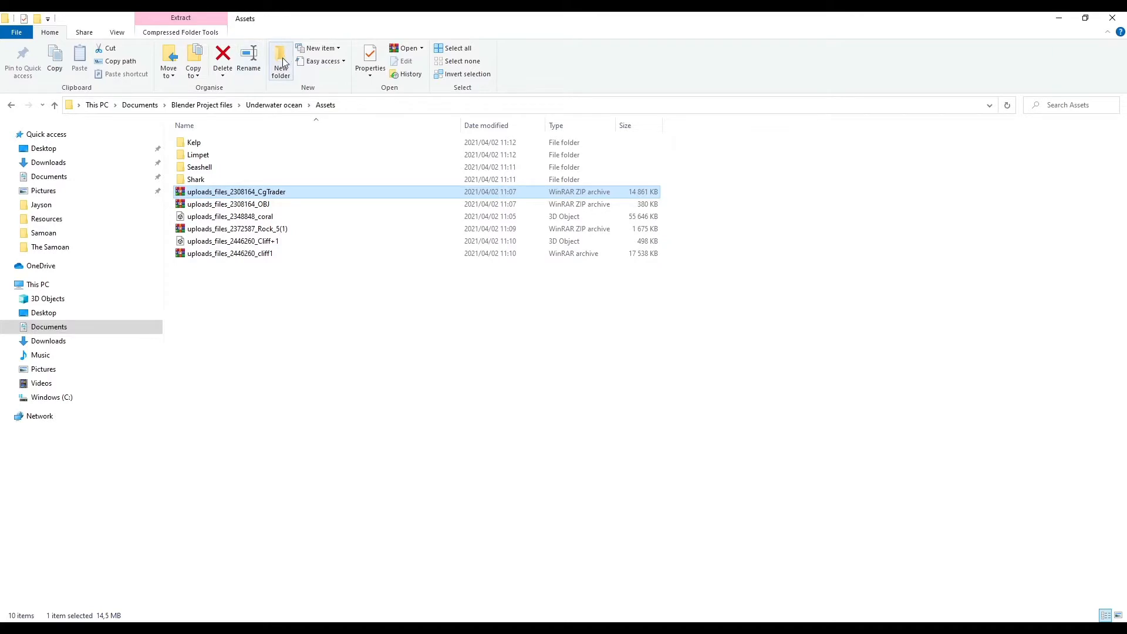
- Create a folder named Fish in Assets and move the 2308164_CgTrader and 2308164_OBJ archives into it
{"action": "left_click", "coordinate": [297, 75]}
{"action": "type", "text": "Fish"}
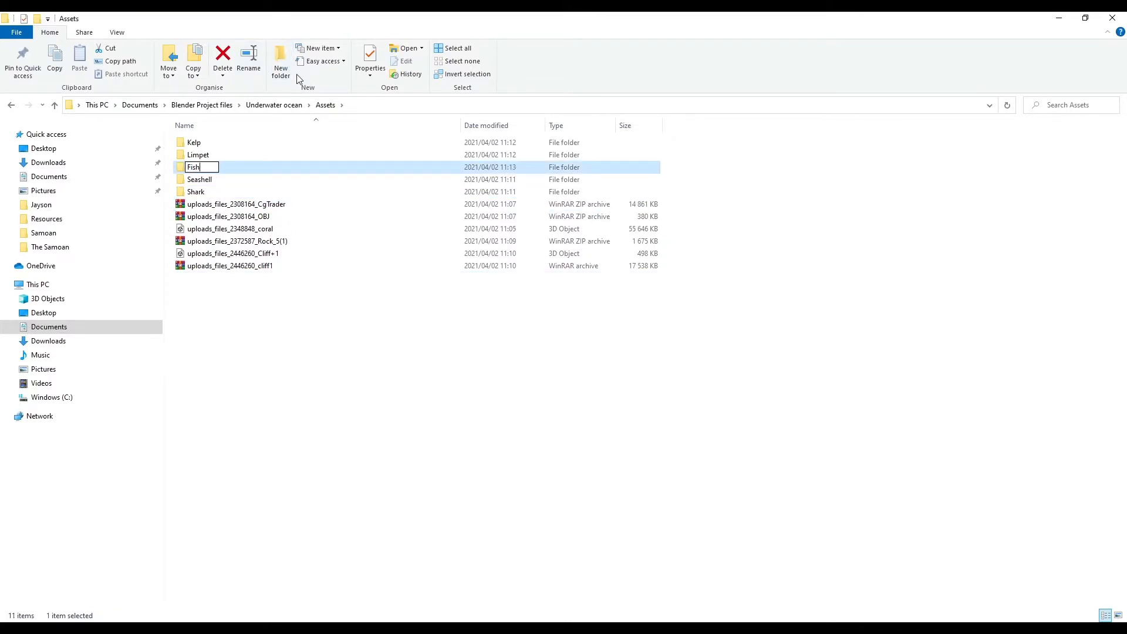
{"action": "key", "text": "Return"}
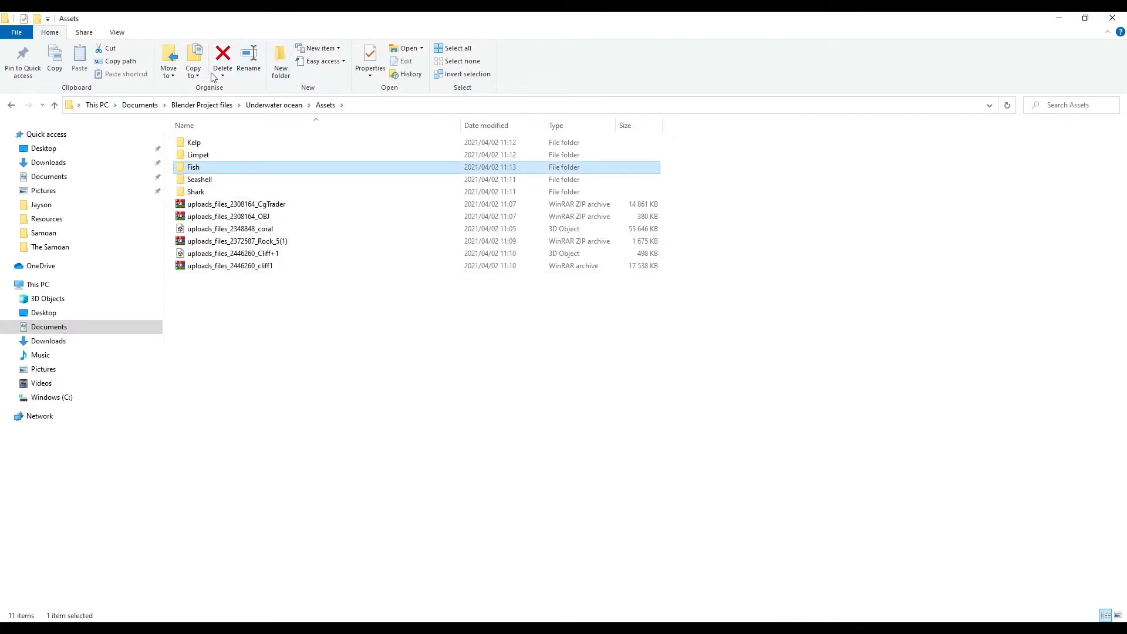
{"action": "left_click", "coordinate": [267, 206]}
{"action": "left_click", "coordinate": [234, 217], "text": "ctrl"}
{"action": "left_click_drag", "start_coordinate": [229, 216], "coordinate": [195, 146]}
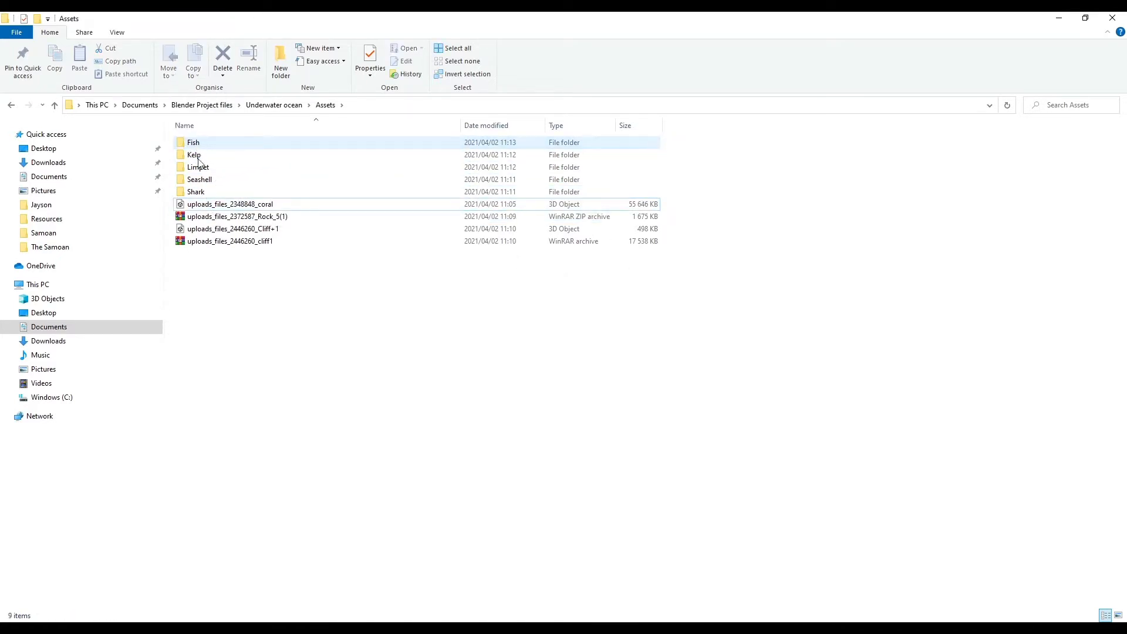
- Create a folder named Coral in Assets and move the coral 3D object into it
{"action": "left_click", "coordinate": [280, 56]}
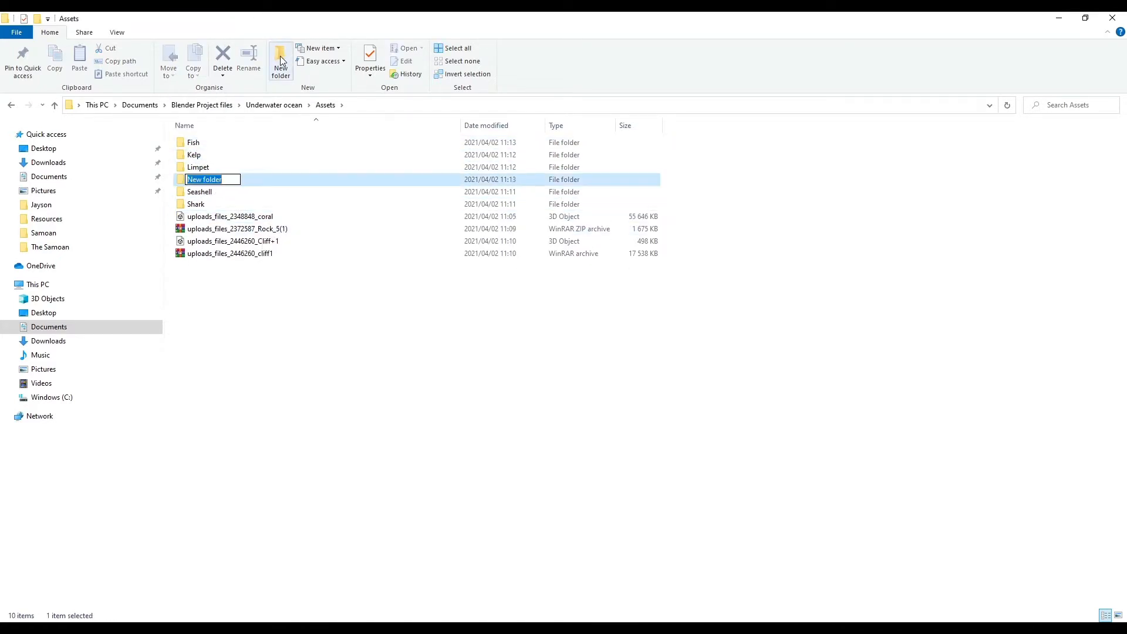
{"action": "type", "text": "Coral"}
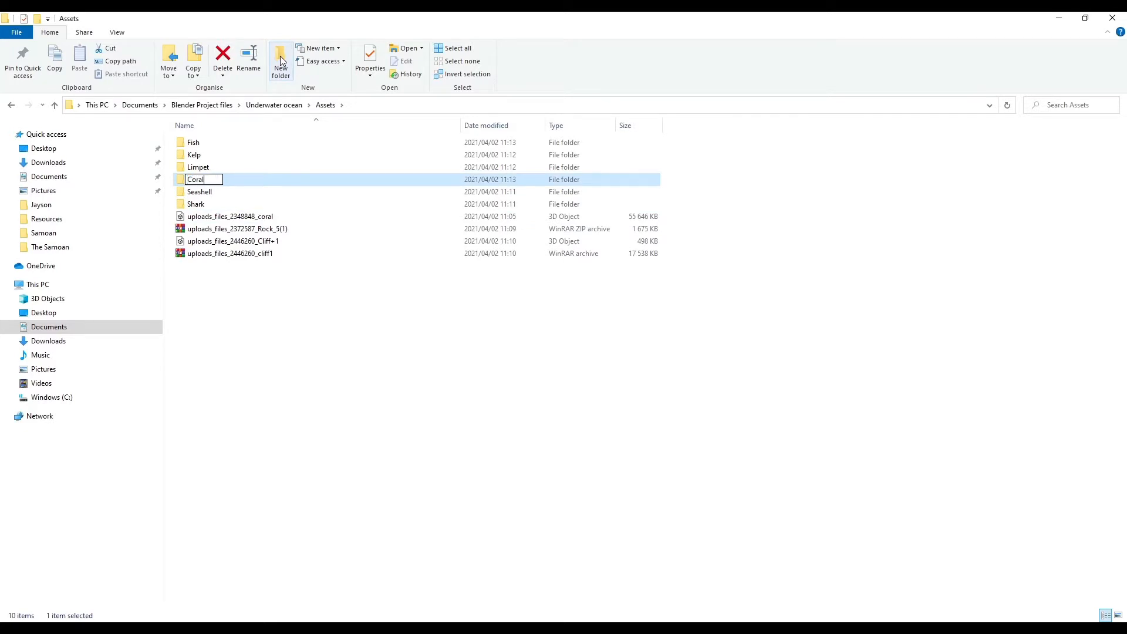
{"action": "key", "text": "Return"}
{"action": "left_click", "coordinate": [248, 216]}
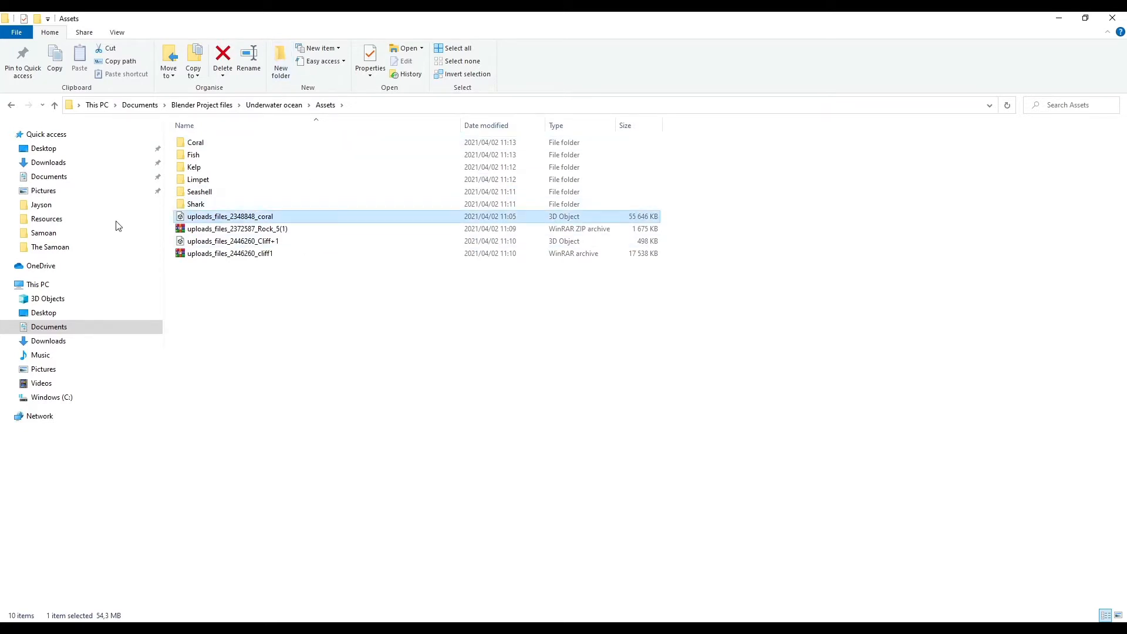
{"action": "left_click_drag", "start_coordinate": [200, 219], "coordinate": [200, 142]}
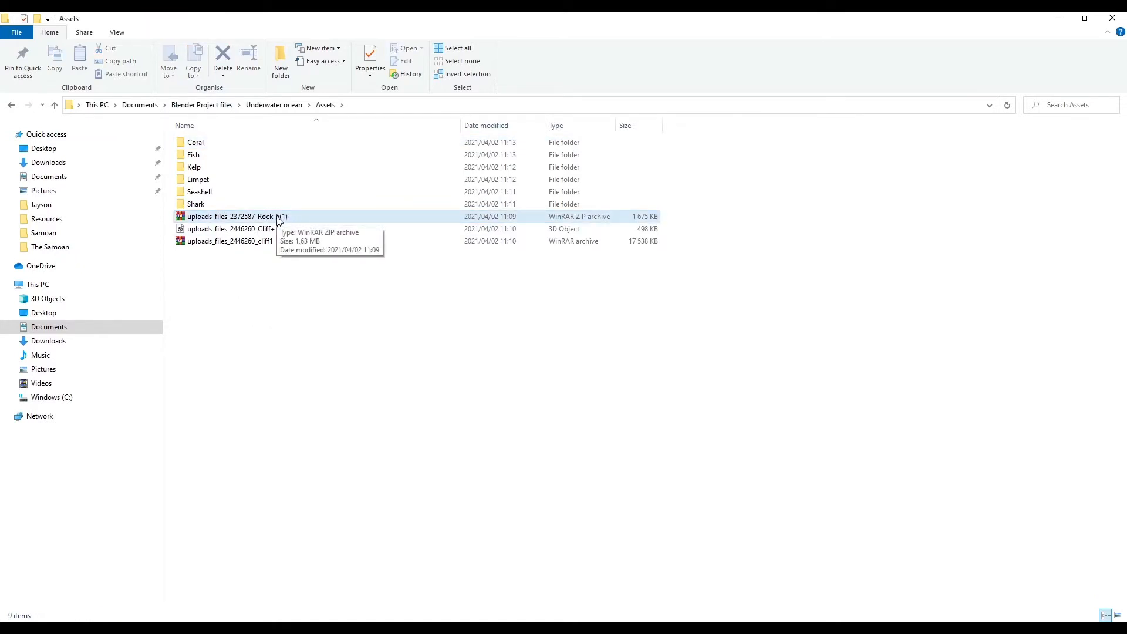
- Create a folder named Rock in Assets and move the Rock_5(1) archive into it
{"action": "left_click", "coordinate": [279, 61]}
{"action": "type", "text": "Rock"}
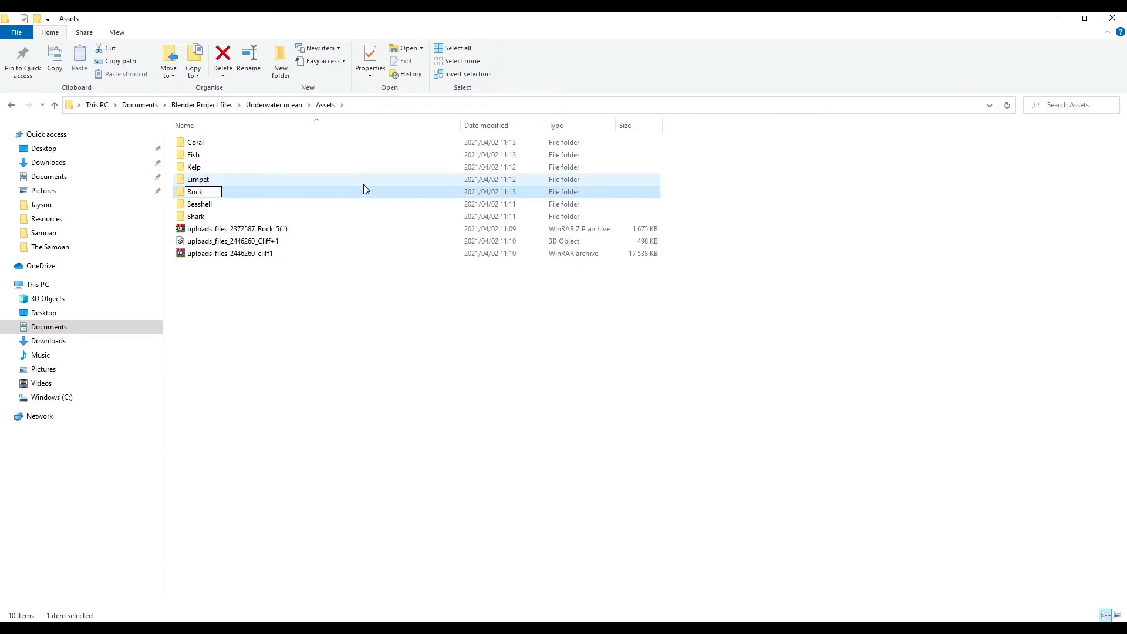
{"action": "left_click", "coordinate": [225, 228]}
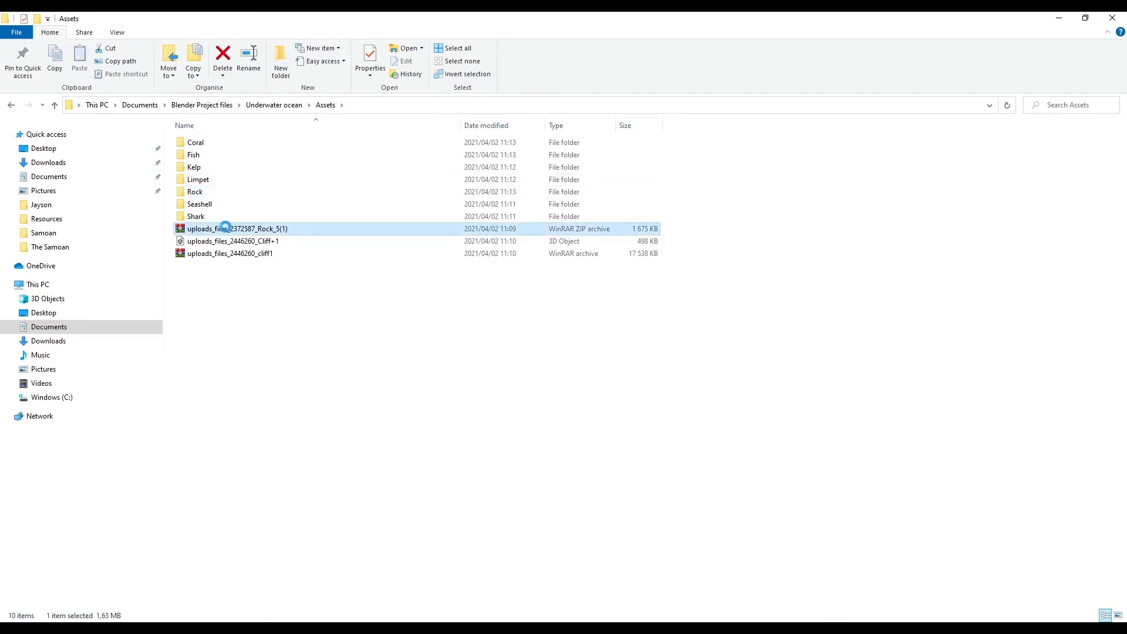
{"action": "left_click_drag", "start_coordinate": [225, 229], "coordinate": [196, 191]}
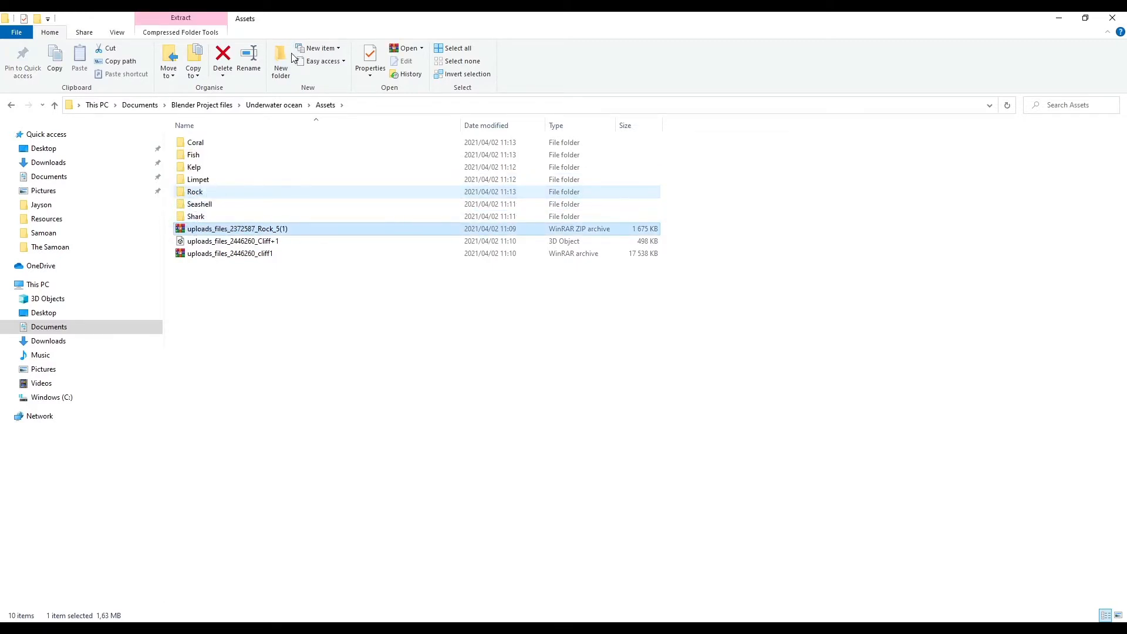
- Create a folder named Cliff in Assets and move the Cliff+1 3D object and the cliff1 archive into it
{"action": "left_click", "coordinate": [293, 57]}
{"action": "type", "text": "Cli"}
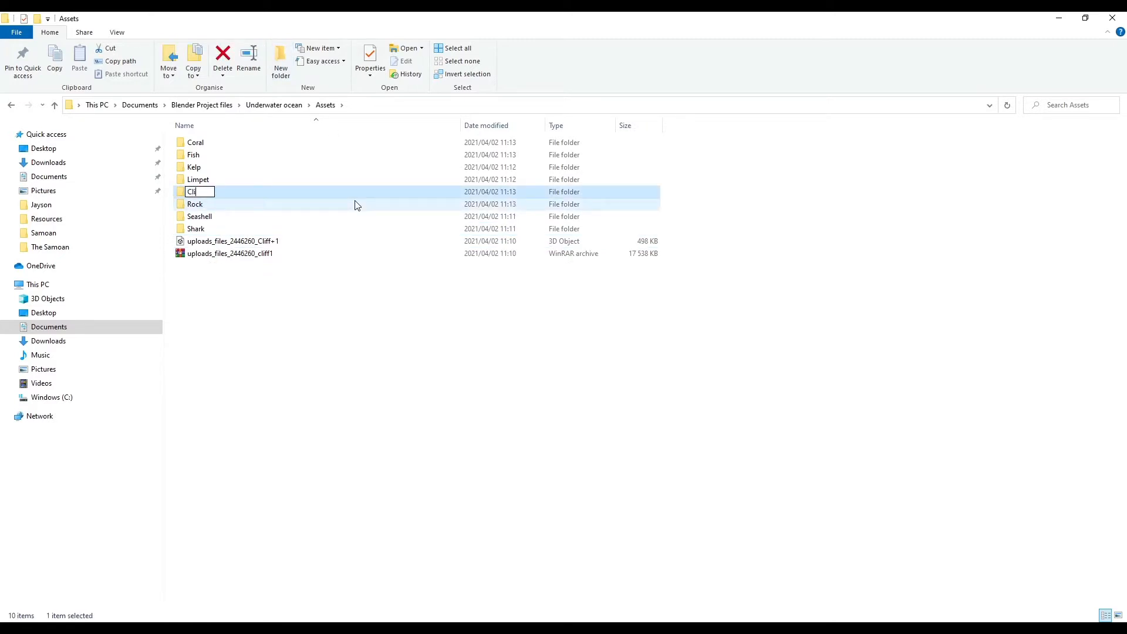
{"action": "type", "text": "ff"}
{"action": "key", "text": "Return"}
{"action": "left_click_drag", "start_coordinate": [347, 310], "coordinate": [195, 142]}
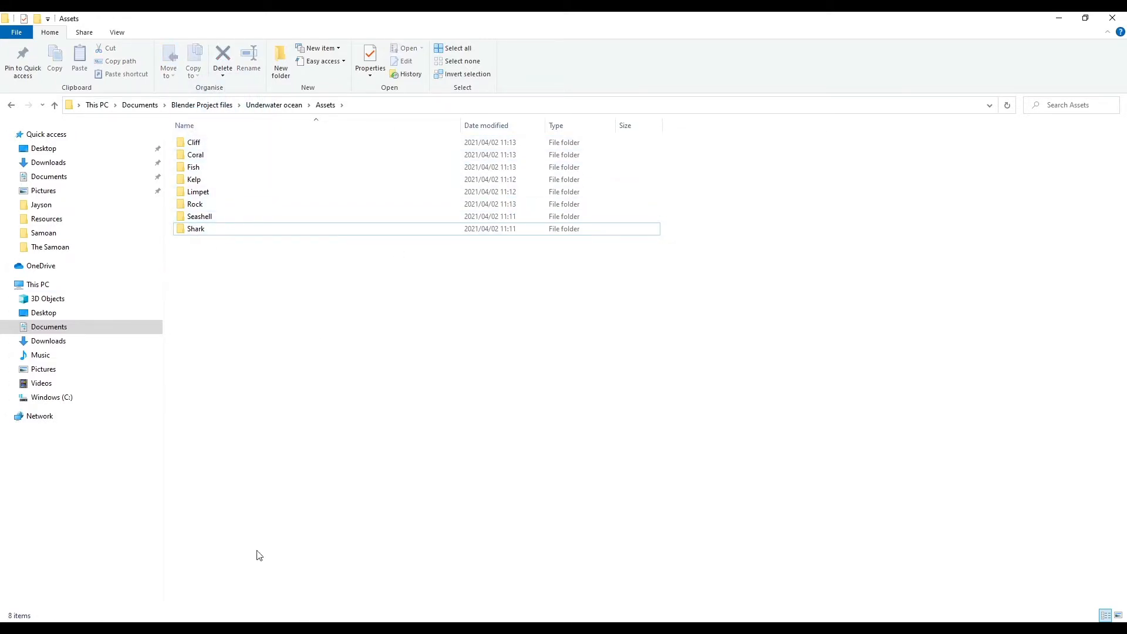
- Switch to Blender and delete the default cube from the scene
{"action": "left_click", "coordinate": [275, 628]}
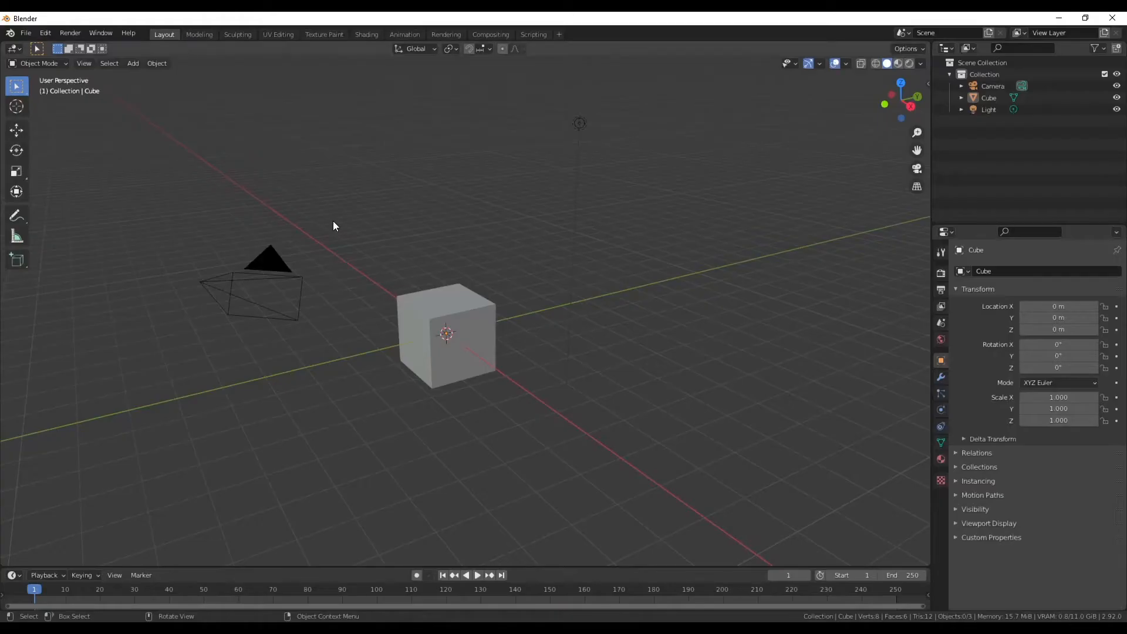
{"action": "middle_click_drag", "start_coordinate": [413, 231], "coordinate": [423, 326]}
{"action": "left_click", "coordinate": [452, 317]}
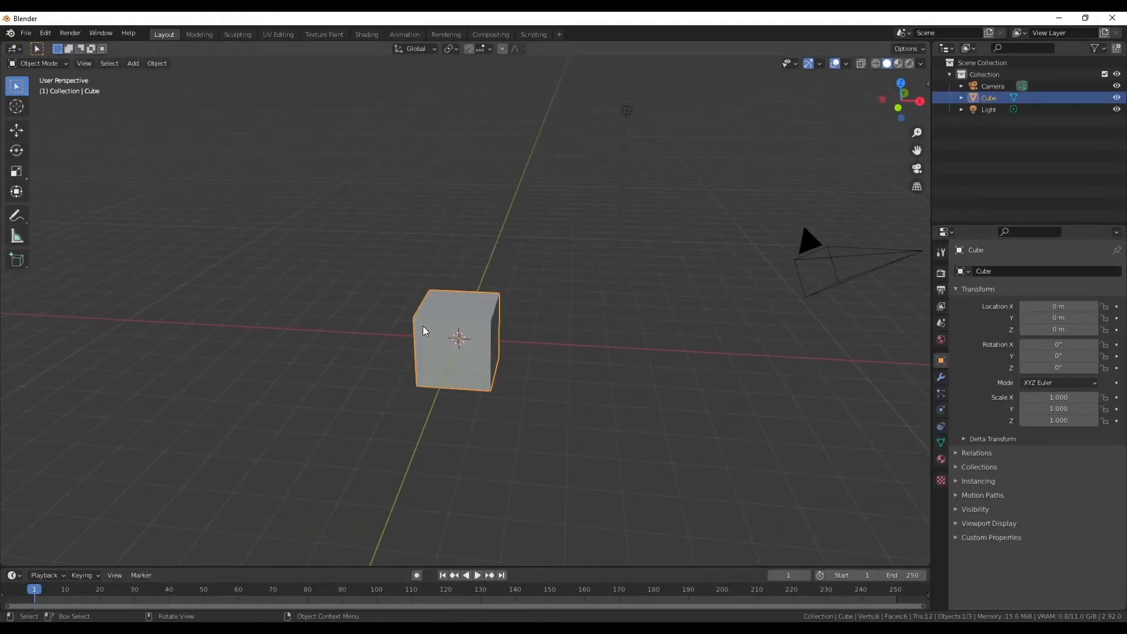
{"action": "key", "text": "x"}
{"action": "left_click", "coordinate": [452, 317]}
{"action": "middle_click_drag", "start_coordinate": [477, 230], "coordinate": [487, 288]}
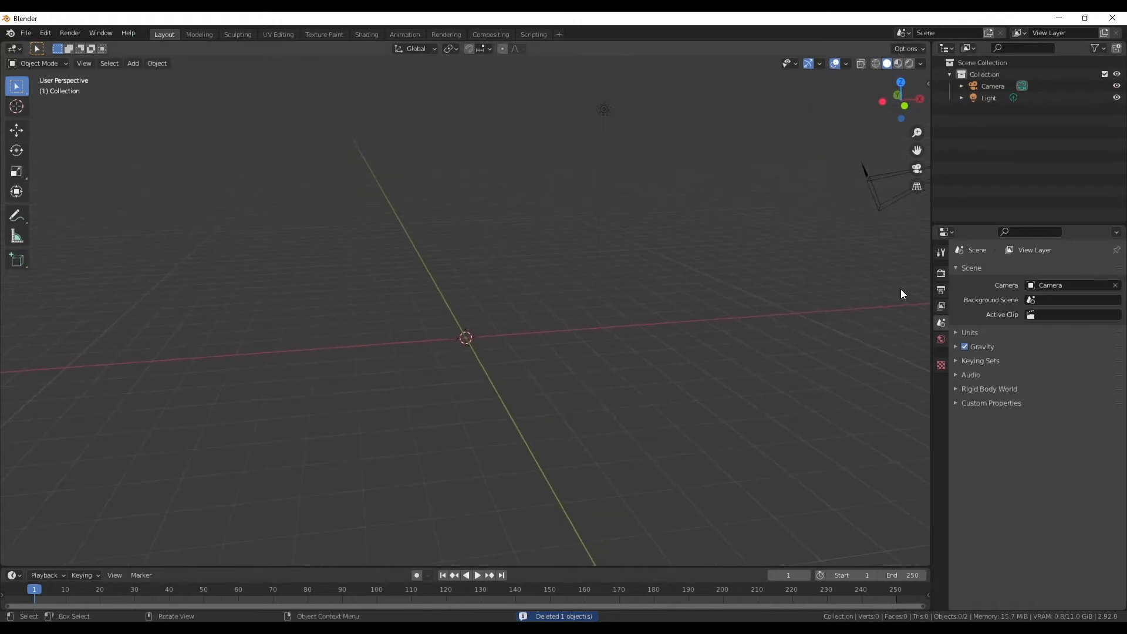
- Set the render engine to Cycles and the device to GPU Compute
{"action": "left_click", "coordinate": [940, 273]}
{"action": "left_click", "coordinate": [1056, 271]}
{"action": "left_click", "coordinate": [1045, 311]}
{"action": "left_click", "coordinate": [1044, 301]}
{"action": "left_click", "coordinate": [1041, 329]}
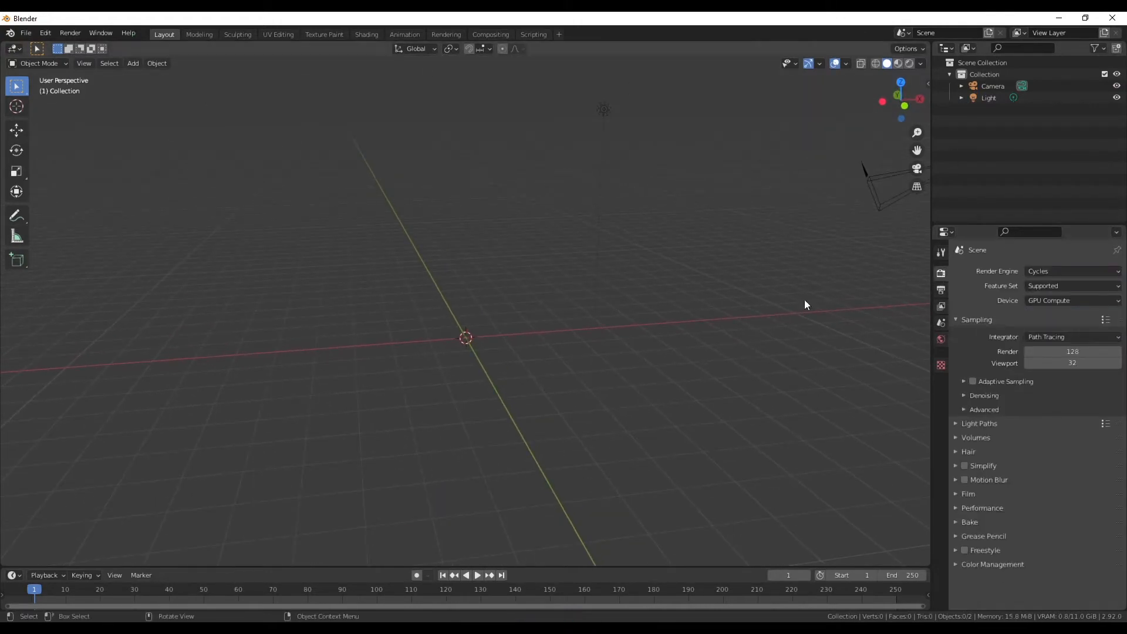
- Check the Cycles render devices in the system preferences and close the preferences
{"action": "left_click", "coordinate": [45, 34]}
{"action": "left_click", "coordinate": [79, 200]}
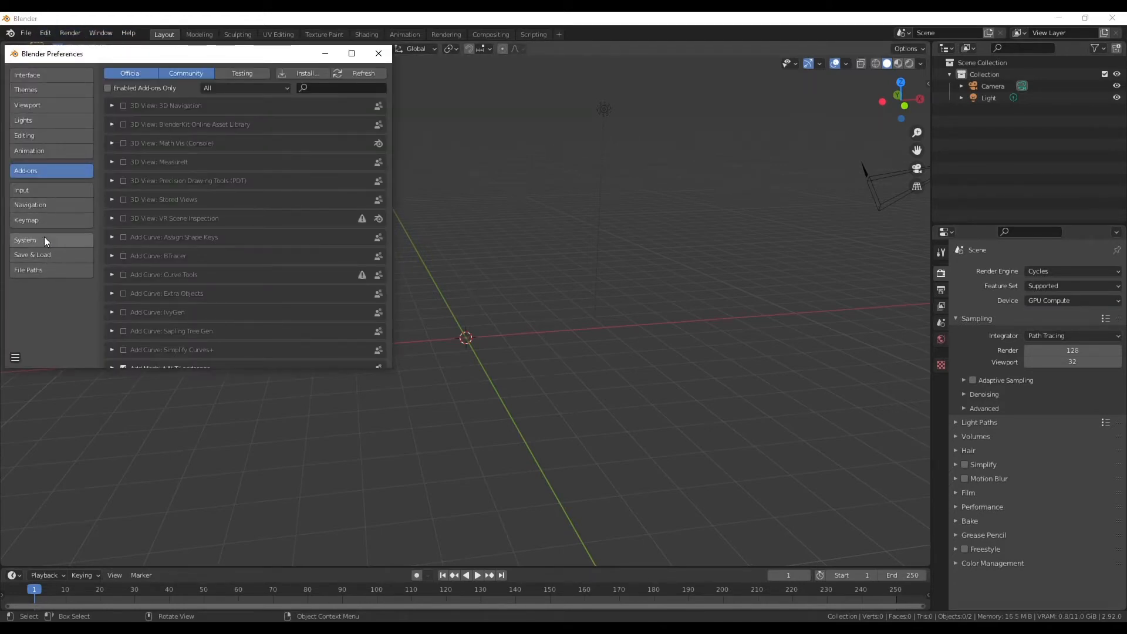
{"action": "left_click", "coordinate": [45, 239]}
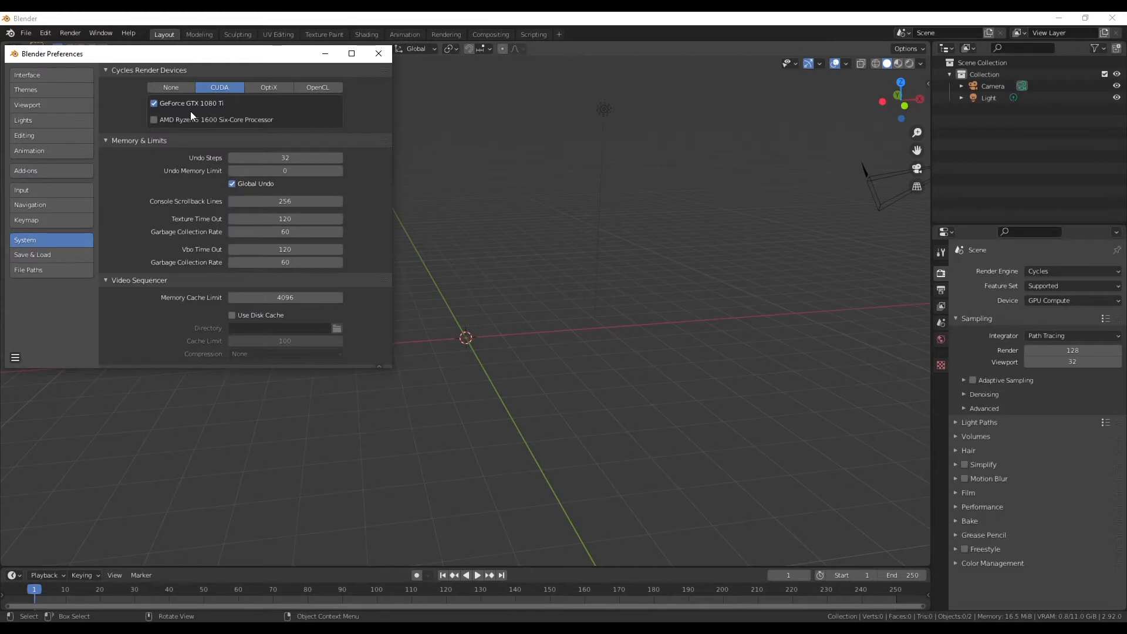
{"action": "left_click", "coordinate": [378, 54]}
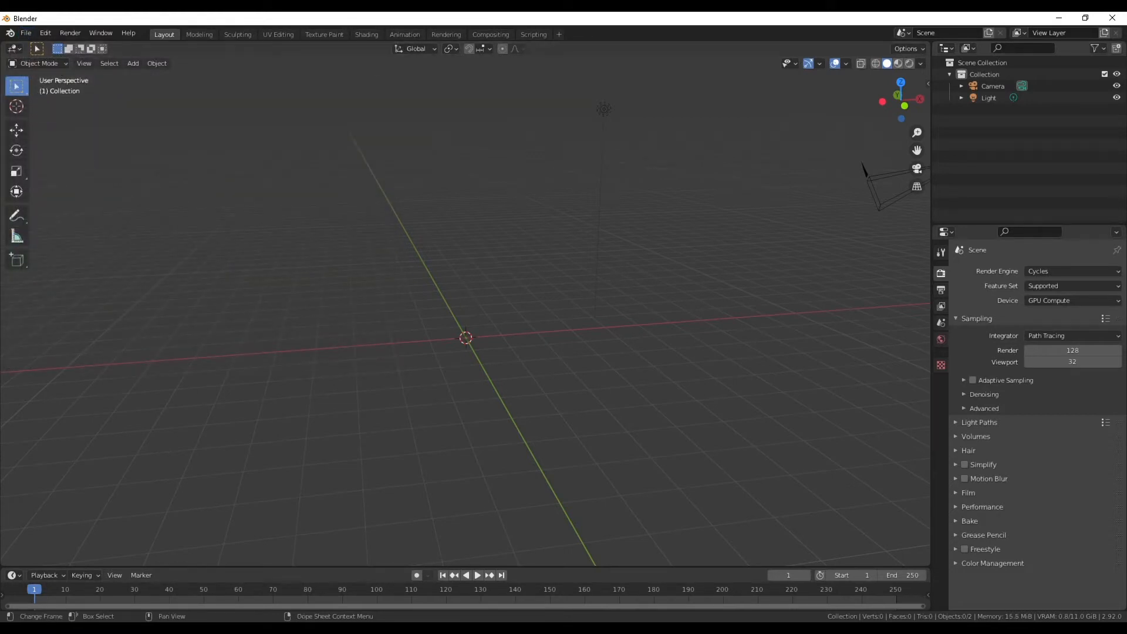
- Switch to File Explorer, open the Cliff folder and view the properties of the Cliff+1 3D object to check its file type
{"action": "key", "text": "alt+Tab"}
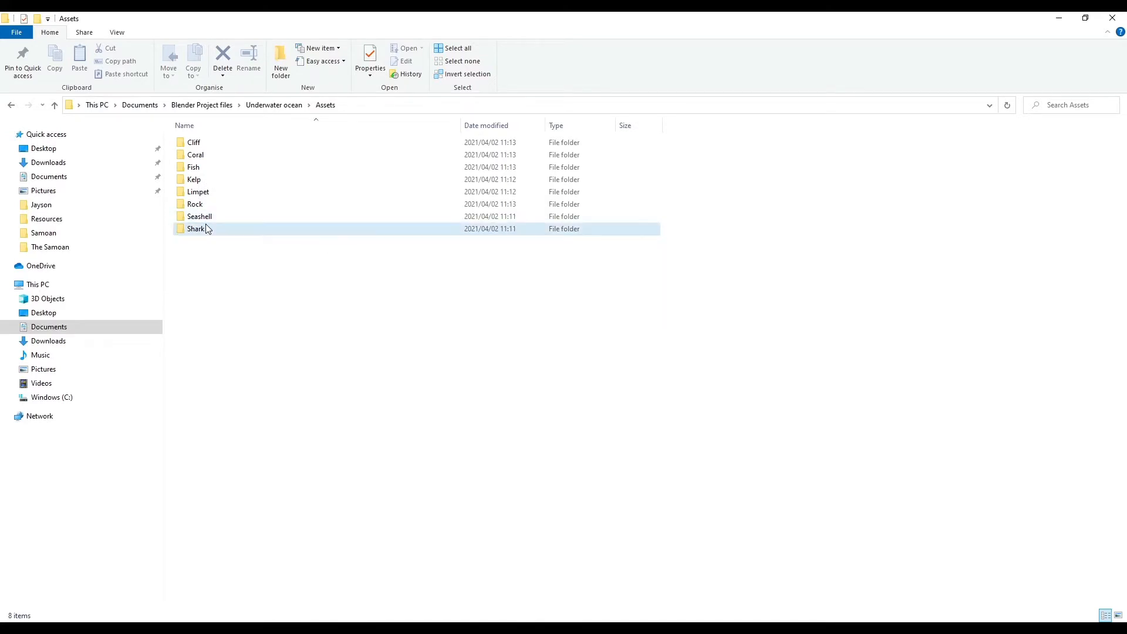
{"action": "double_click", "coordinate": [207, 148]}
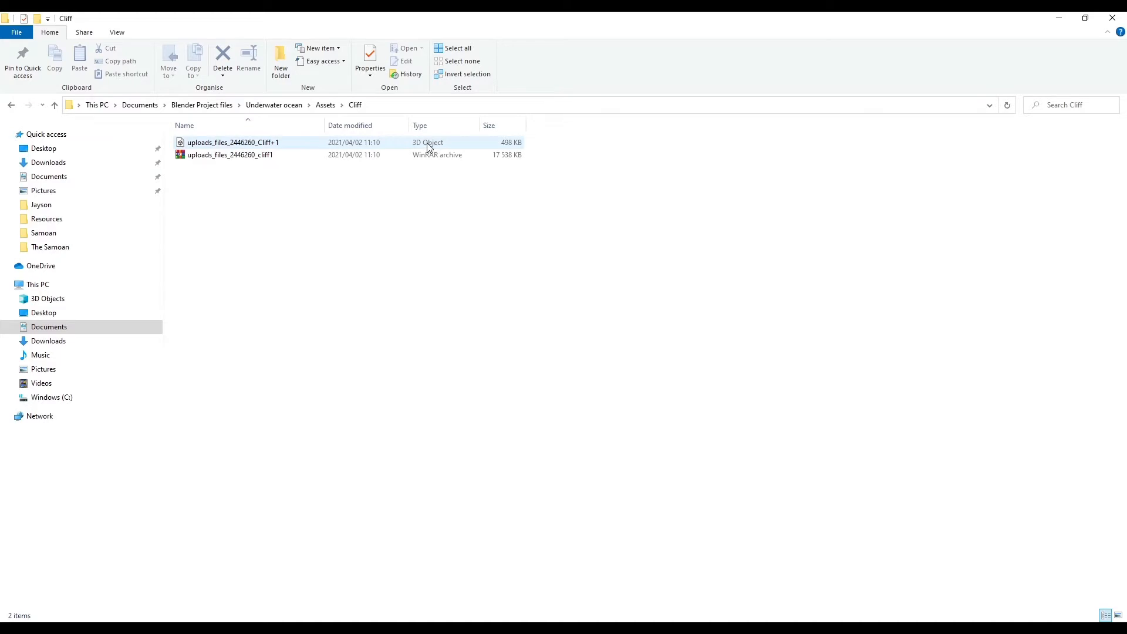
{"action": "left_click", "coordinate": [232, 146]}
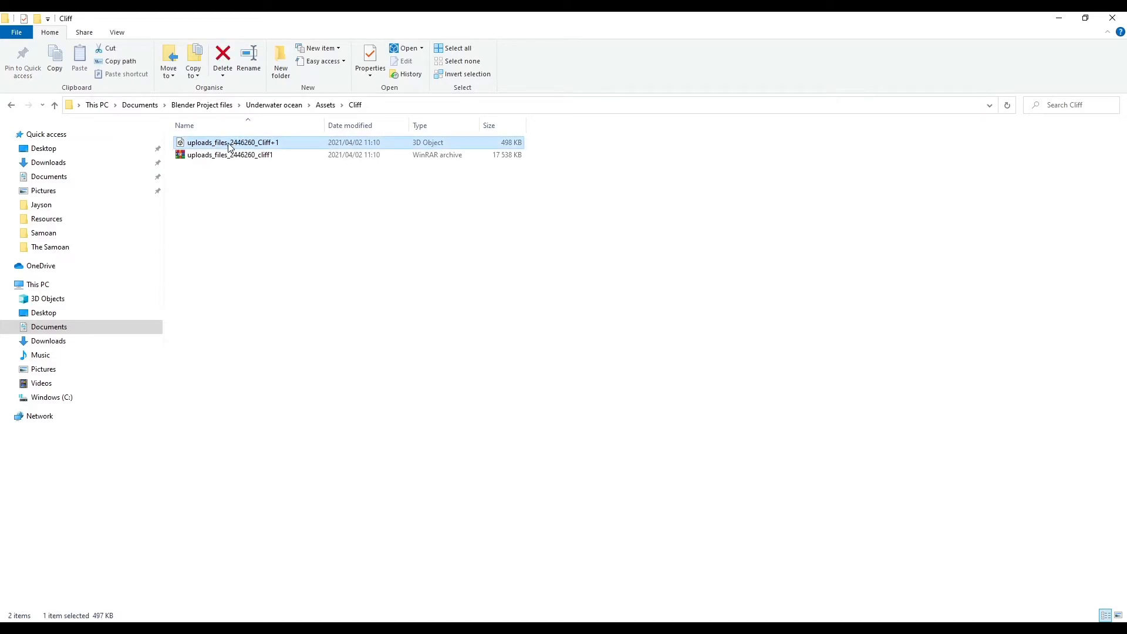
{"action": "right_click", "coordinate": [229, 147]}
{"action": "left_click", "coordinate": [284, 435]}
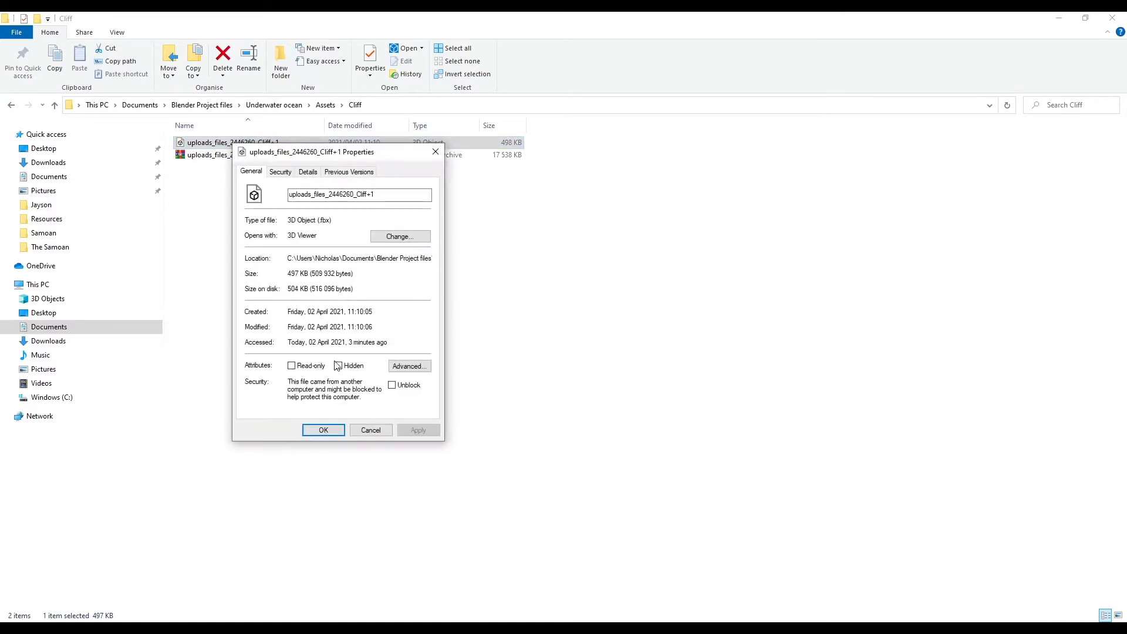
- Close the file properties, switch back to Blender and start an FBX import from the Blender Project files folder
{"action": "left_click", "coordinate": [435, 151]}
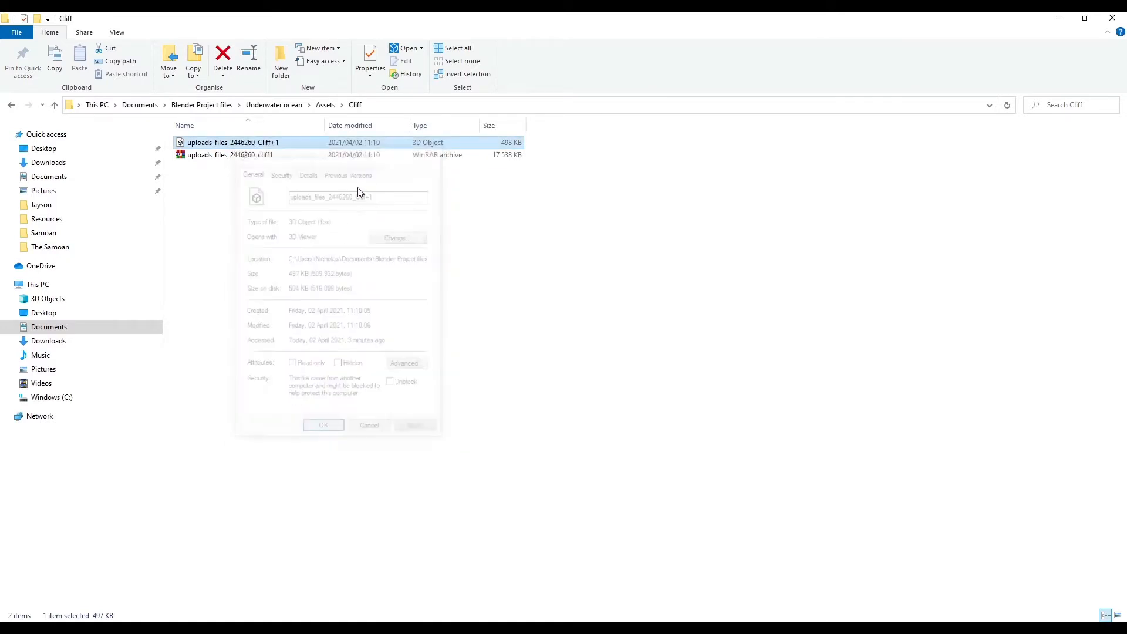
{"action": "left_click", "coordinate": [1059, 18]}
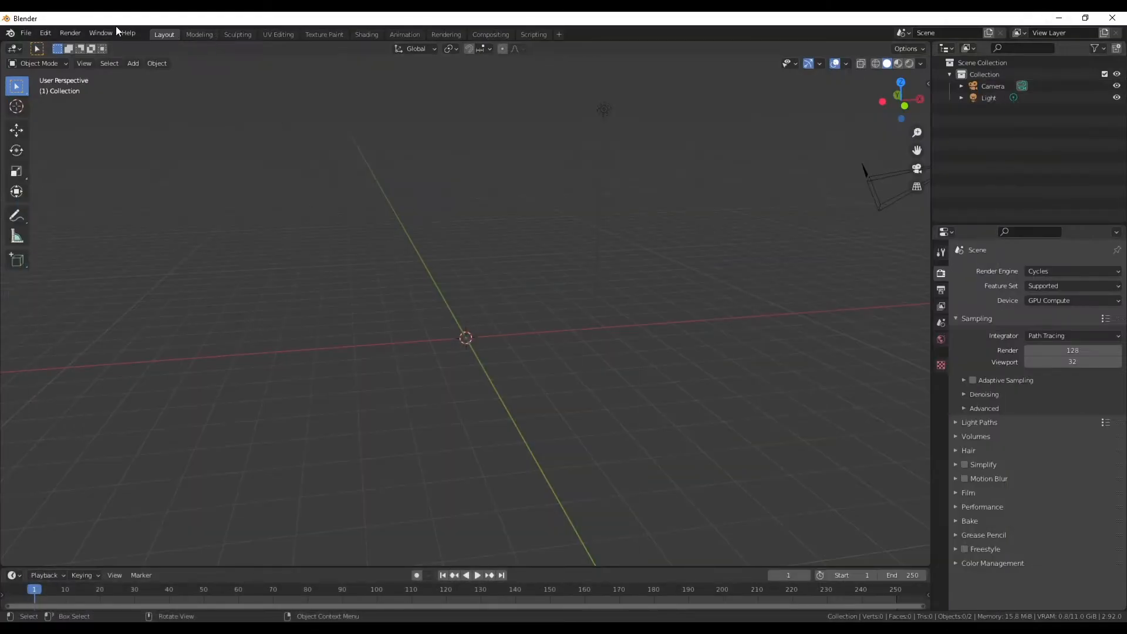
{"action": "left_click", "coordinate": [25, 33]}
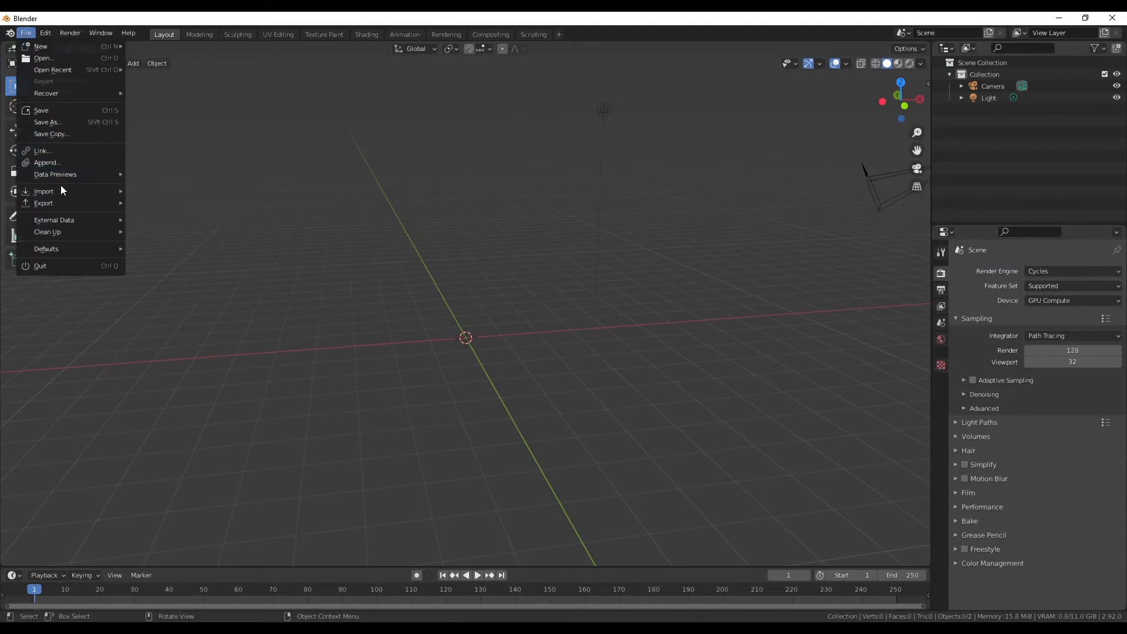
{"action": "mouse_move", "coordinate": [61, 188]}
{"action": "left_click", "coordinate": [178, 261]}
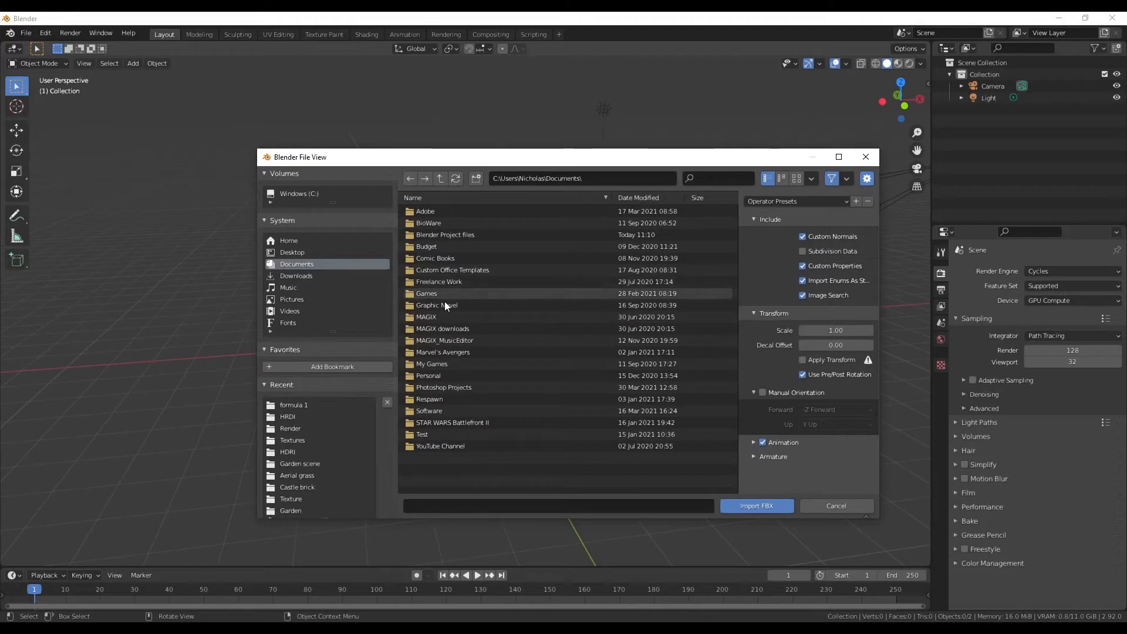
{"action": "double_click", "coordinate": [437, 236]}
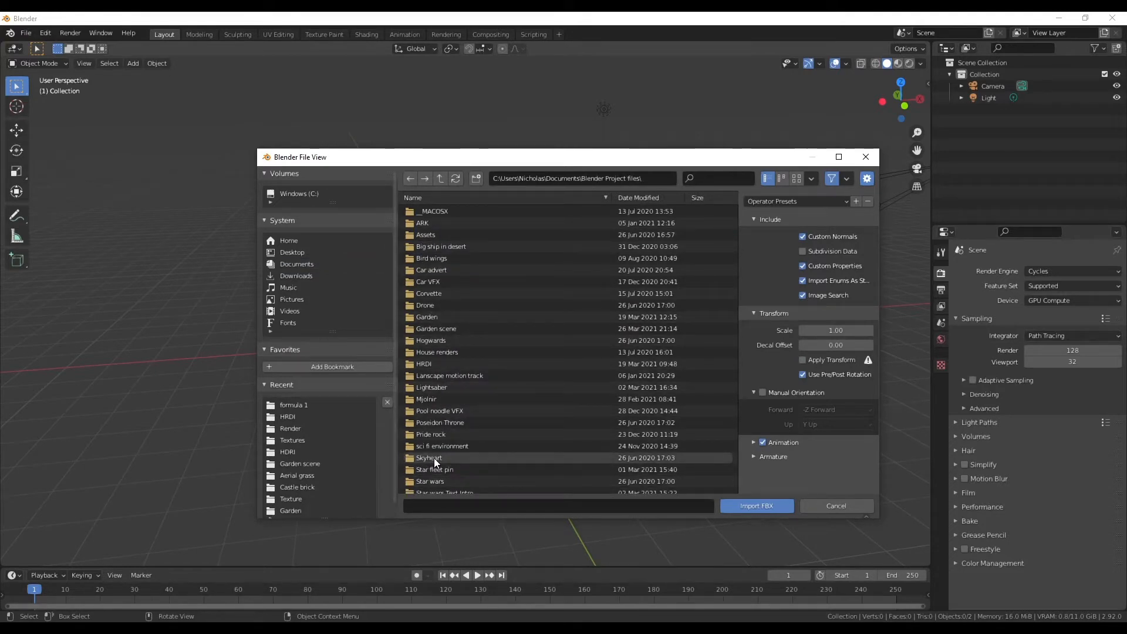
- Import uploads_files_2446260_Cliff+1.fbx from the Underwater ocean Assets Cliff folder and view the whole model
{"action": "left_click", "coordinate": [438, 284]}
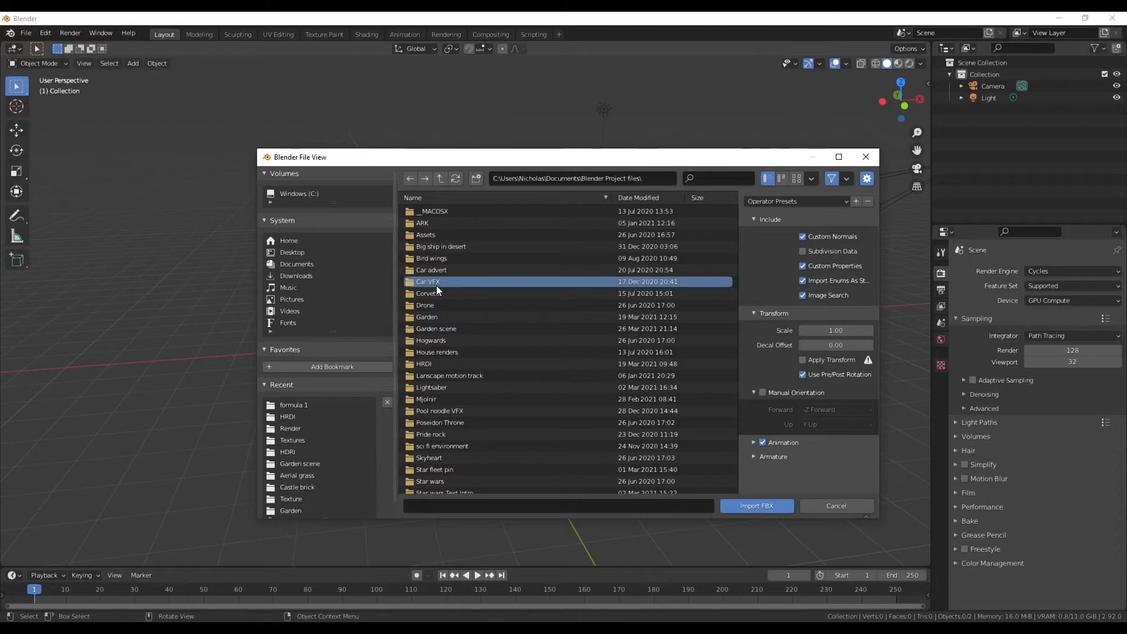
{"action": "left_click", "coordinate": [437, 306]}
{"action": "scroll", "coordinate": [455, 359], "scroll_direction": "down", "scroll_amount": 1}
{"action": "scroll", "coordinate": [455, 358], "scroll_direction": "down", "scroll_amount": 2}
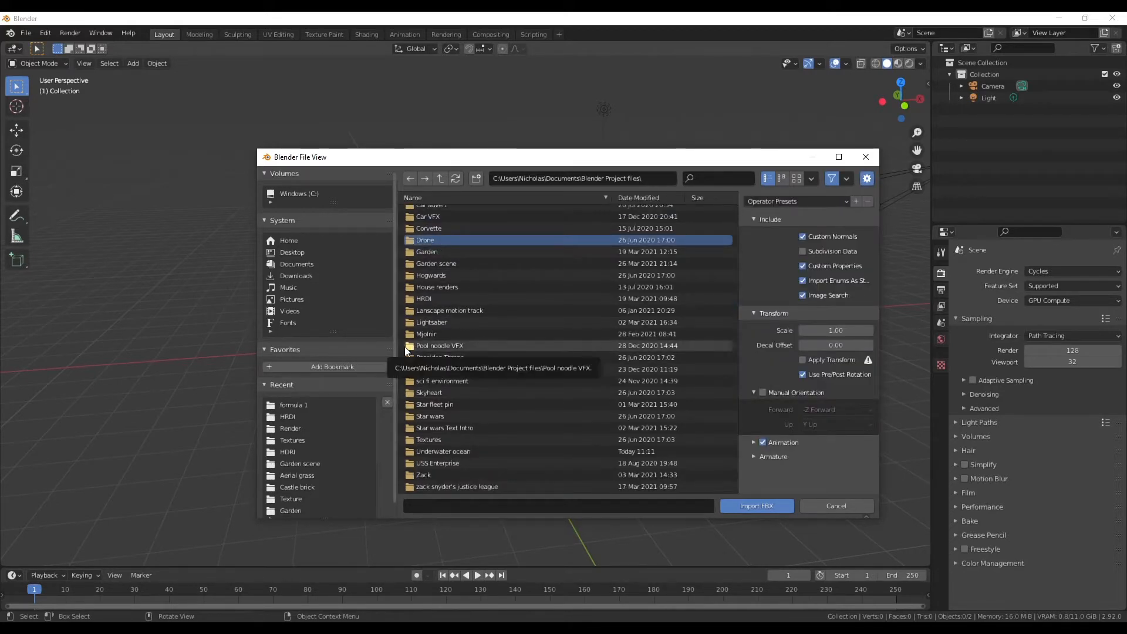
{"action": "key", "text": "n"}
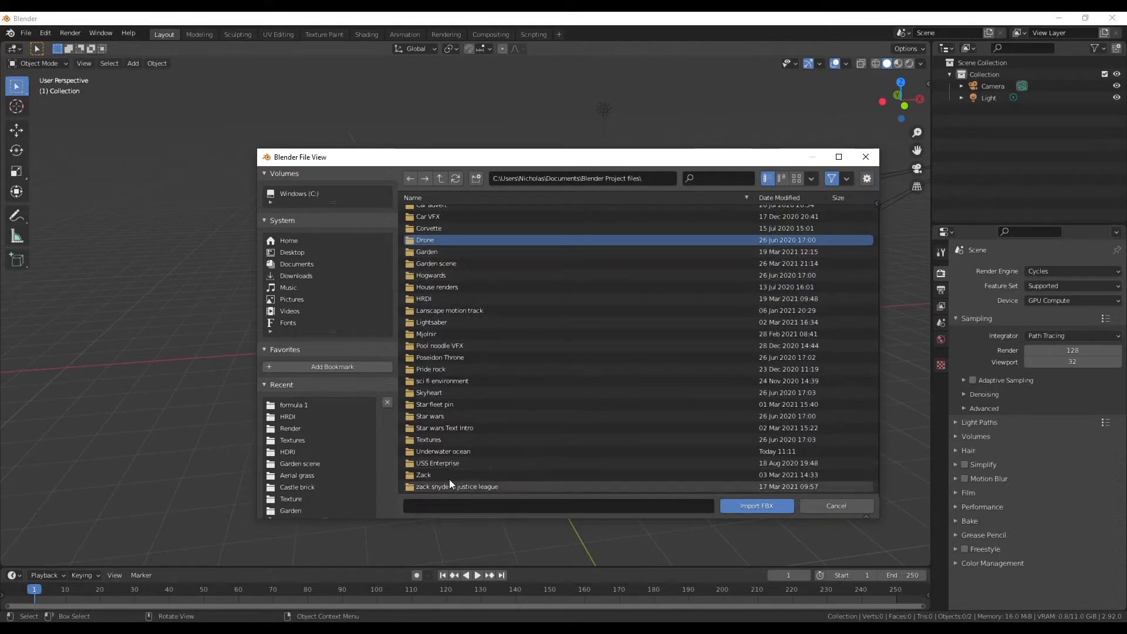
{"action": "double_click", "coordinate": [451, 452]}
{"action": "double_click", "coordinate": [439, 213]}
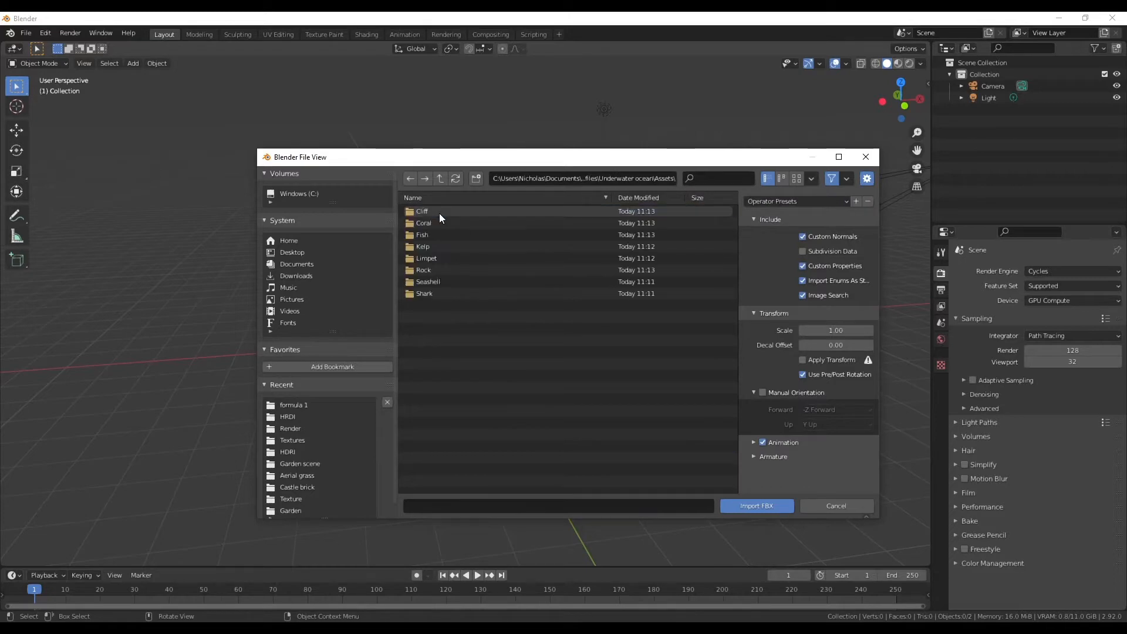
{"action": "double_click", "coordinate": [438, 213]}
{"action": "left_click", "coordinate": [438, 213]}
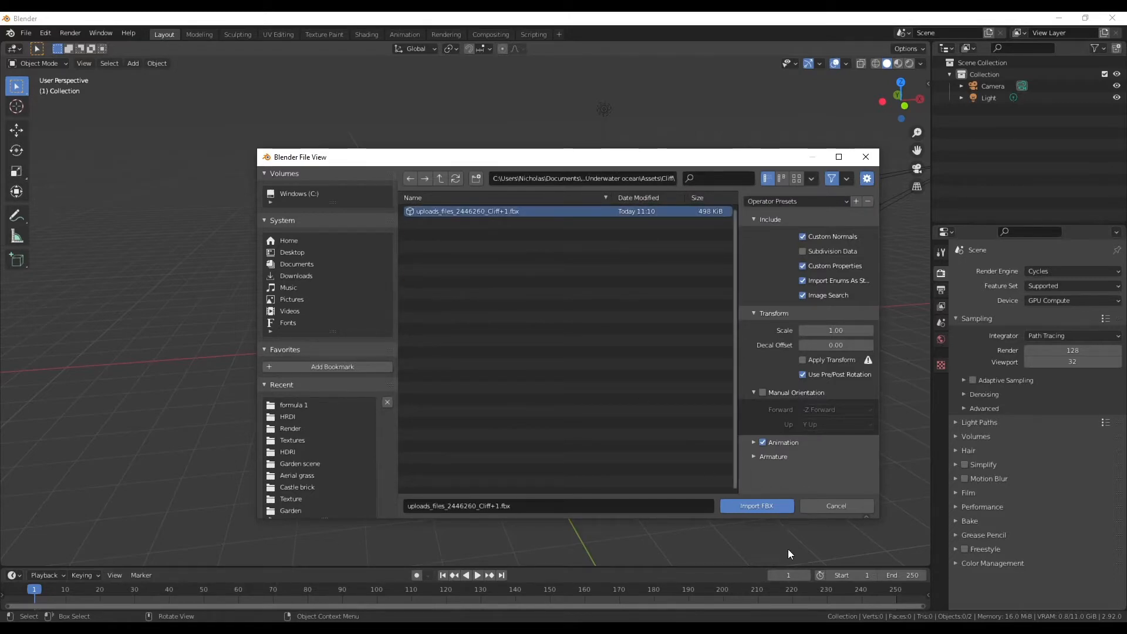
{"action": "left_click", "coordinate": [762, 507]}
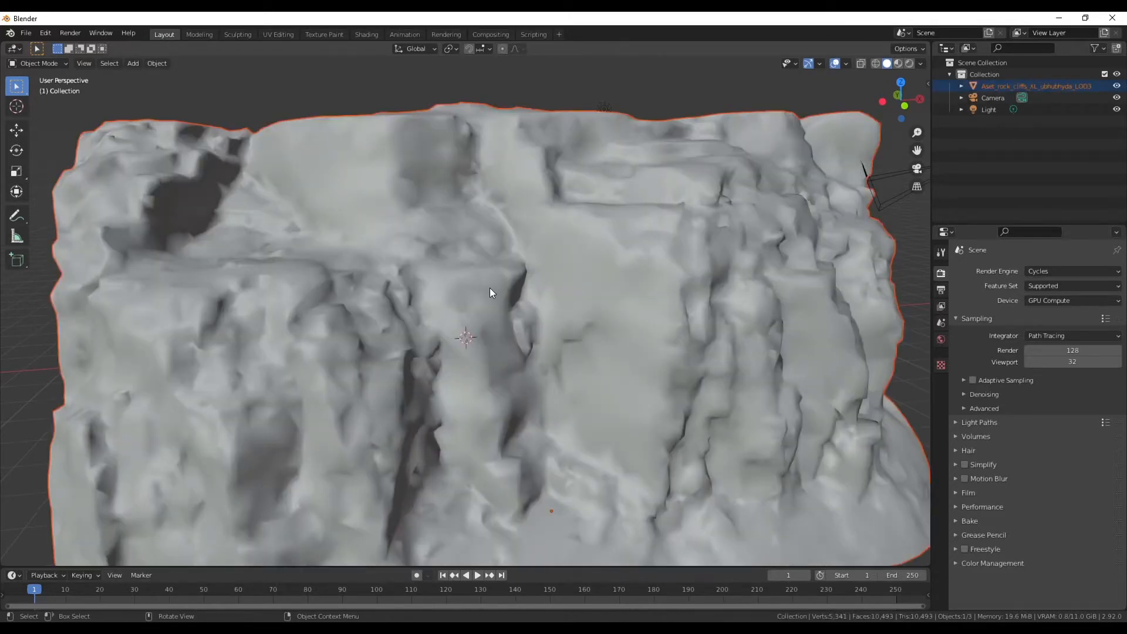
{"action": "scroll", "coordinate": [489, 288], "scroll_direction": "down", "scroll_amount": 5}
{"action": "middle_click_drag", "start_coordinate": [499, 329], "coordinate": [759, 466]}
{"action": "middle_click_drag", "start_coordinate": [895, 308], "coordinate": [748, 314]}
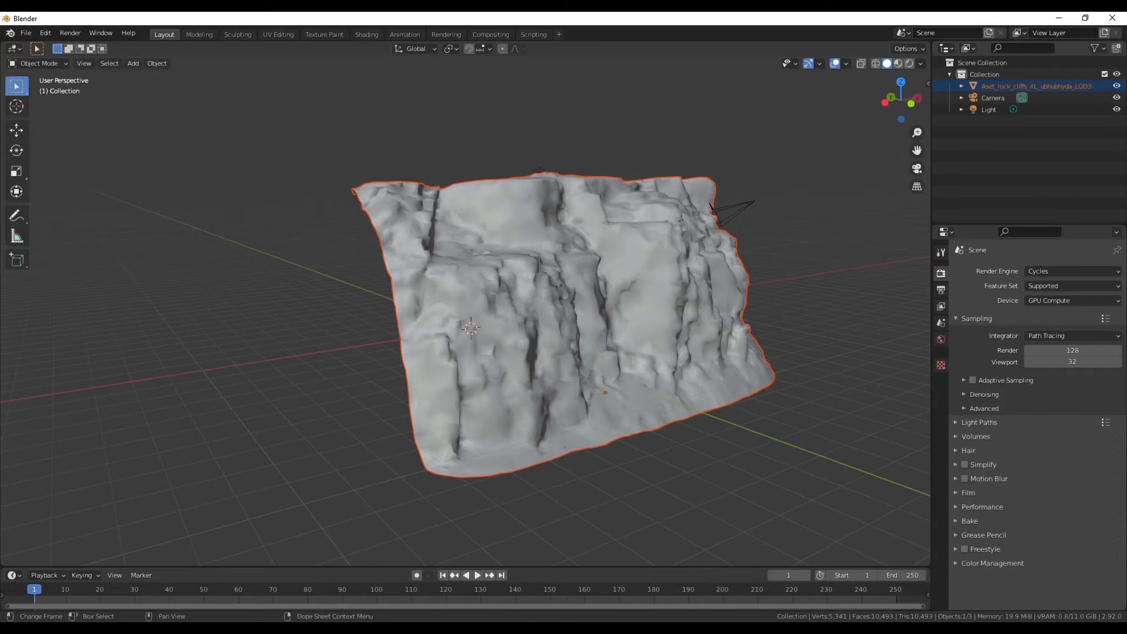
- Switch to File Explorer, extract the uploads_files_2446260_cliff1 archive into the Cliff folder and permanently delete the archive
{"action": "key", "text": "alt+Tab"}
{"action": "left_click", "coordinate": [221, 156]}
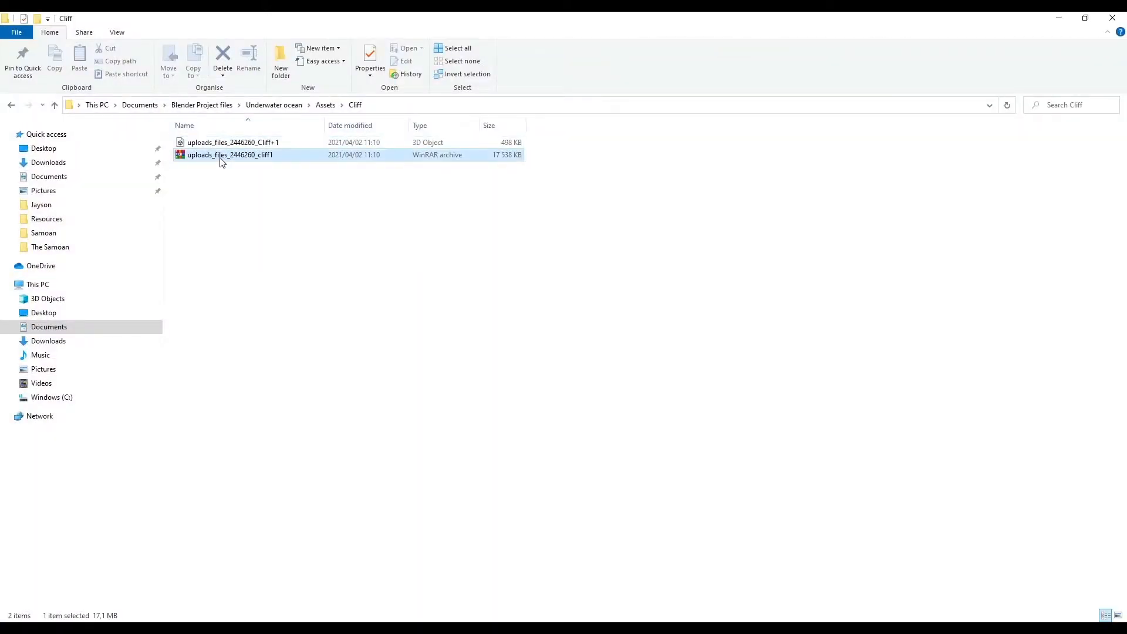
{"action": "right_click", "coordinate": [256, 159]}
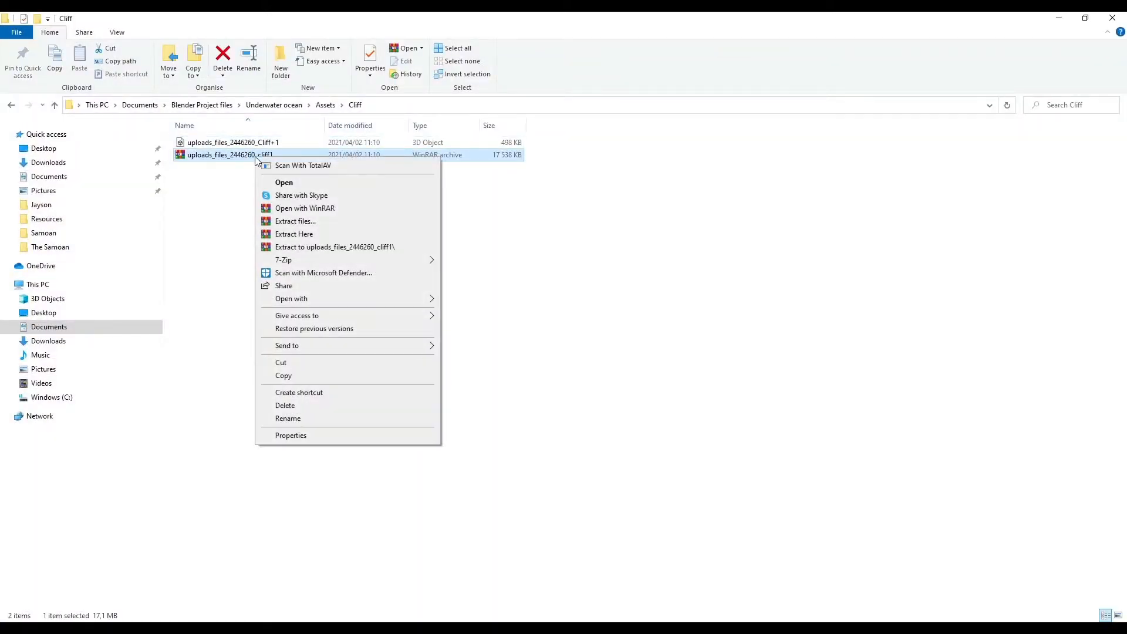
{"action": "left_click", "coordinate": [319, 235]}
{"action": "left_click", "coordinate": [233, 217]}
{"action": "key", "text": "Delete"}
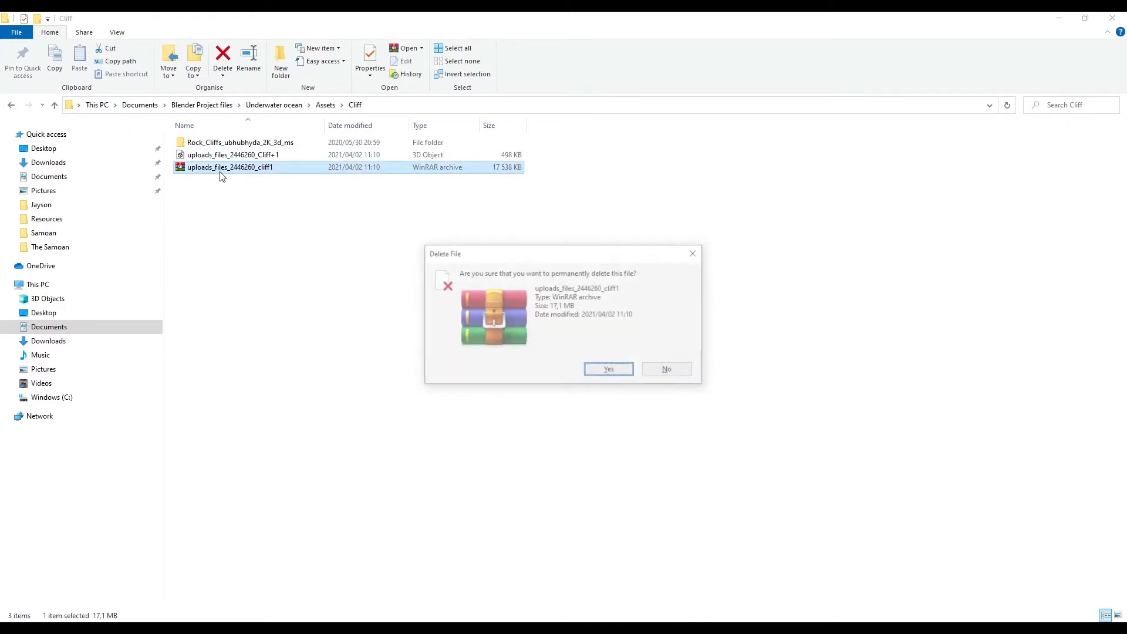
{"action": "key", "text": "Return"}
- Open the extracted Rock_Cliffs_ubhubhyda_2K_3d_ms folder and check the file properties of Cliff 1
{"action": "double_click", "coordinate": [260, 144]}
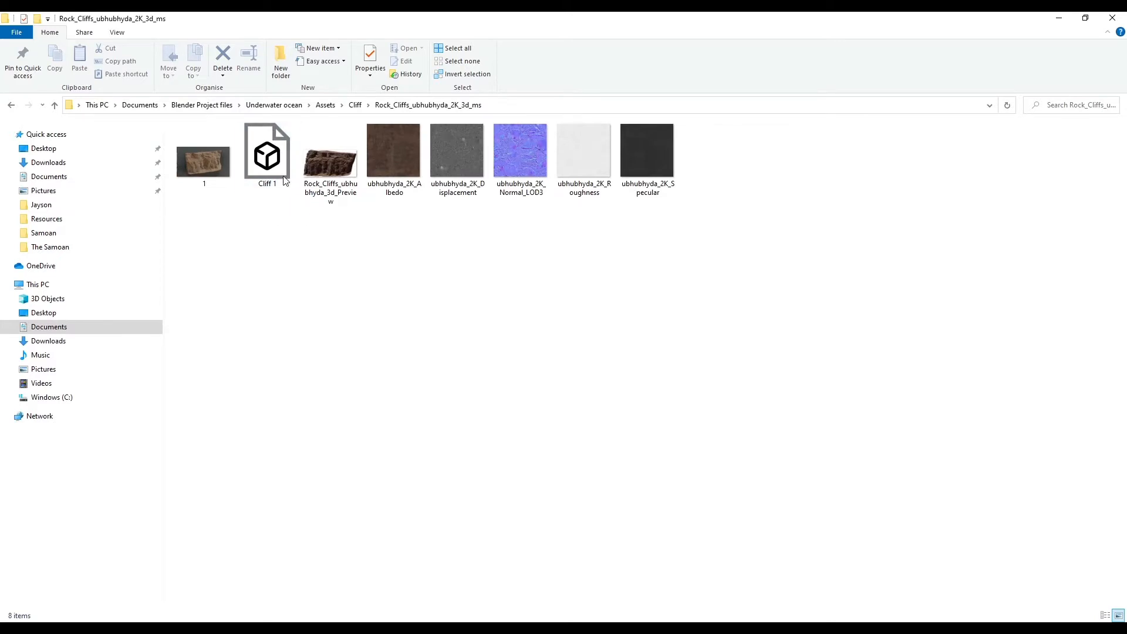
{"action": "double_click", "coordinate": [271, 167]}
{"action": "right_click", "coordinate": [271, 166]}
{"action": "left_click", "coordinate": [340, 456]}
{"action": "left_click", "coordinate": [477, 174]}
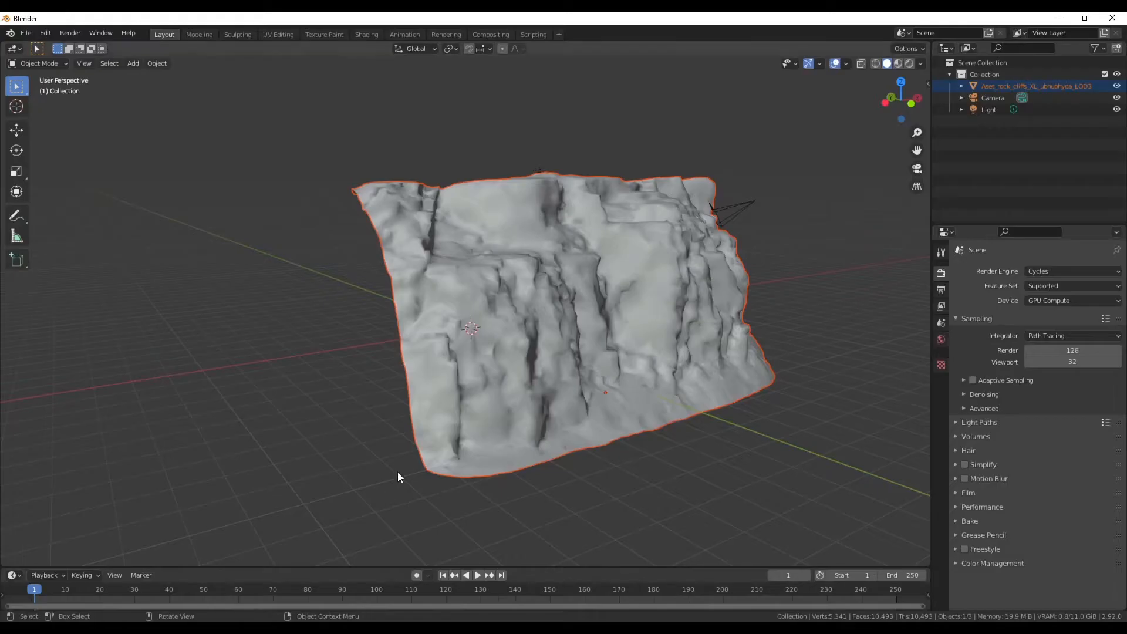
- Switch to Blender, delete the imported cliff and import the Cliff 1 FBX from the extracted Rock_Cliffs_ubhubhyda_2K_3d_ms folder
{"action": "left_click", "coordinate": [443, 304]}
{"action": "key", "text": "Delete"}
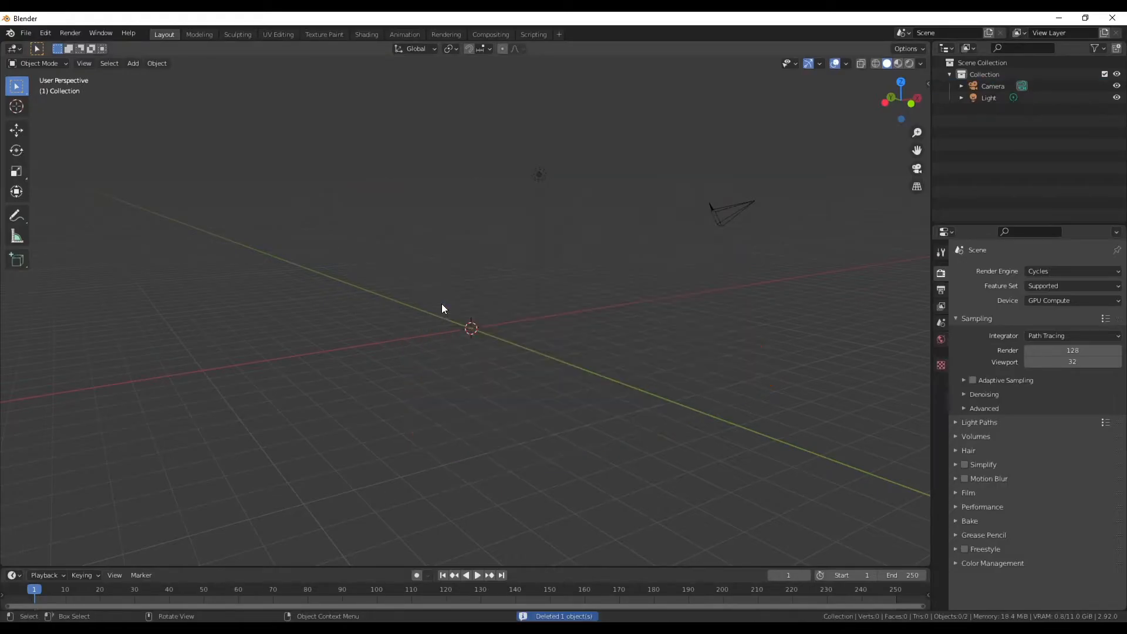
{"action": "left_click", "coordinate": [25, 34]}
{"action": "mouse_move", "coordinate": [59, 190]}
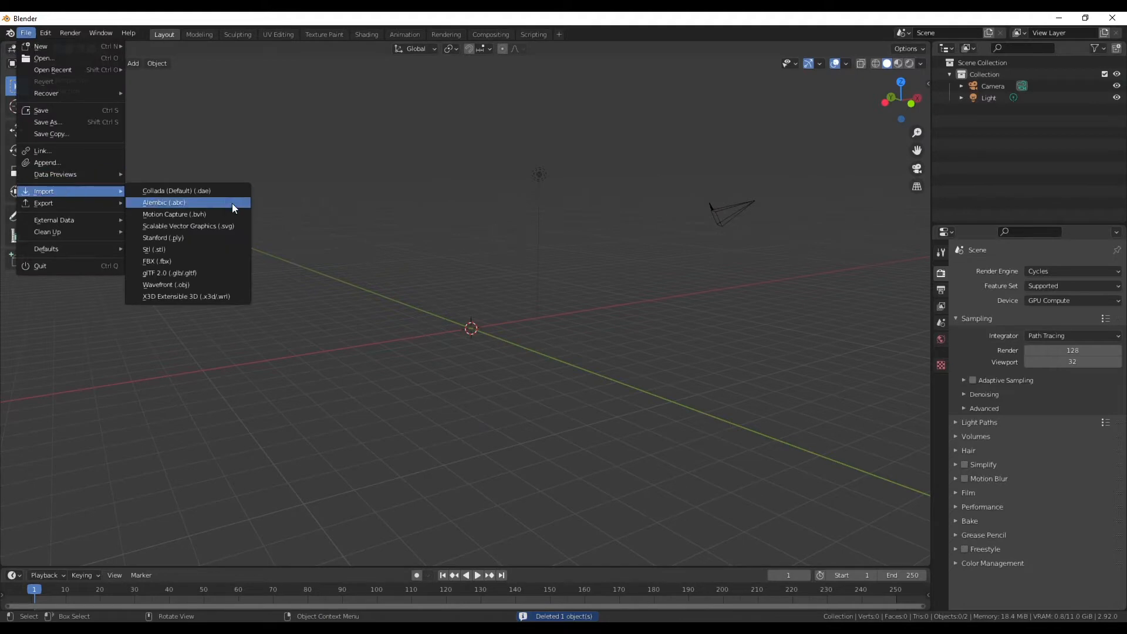
{"action": "left_click", "coordinate": [182, 261]}
{"action": "double_click", "coordinate": [469, 210]}
{"action": "double_click", "coordinate": [446, 210]}
{"action": "middle_click_drag", "start_coordinate": [807, 320], "coordinate": [663, 248]}
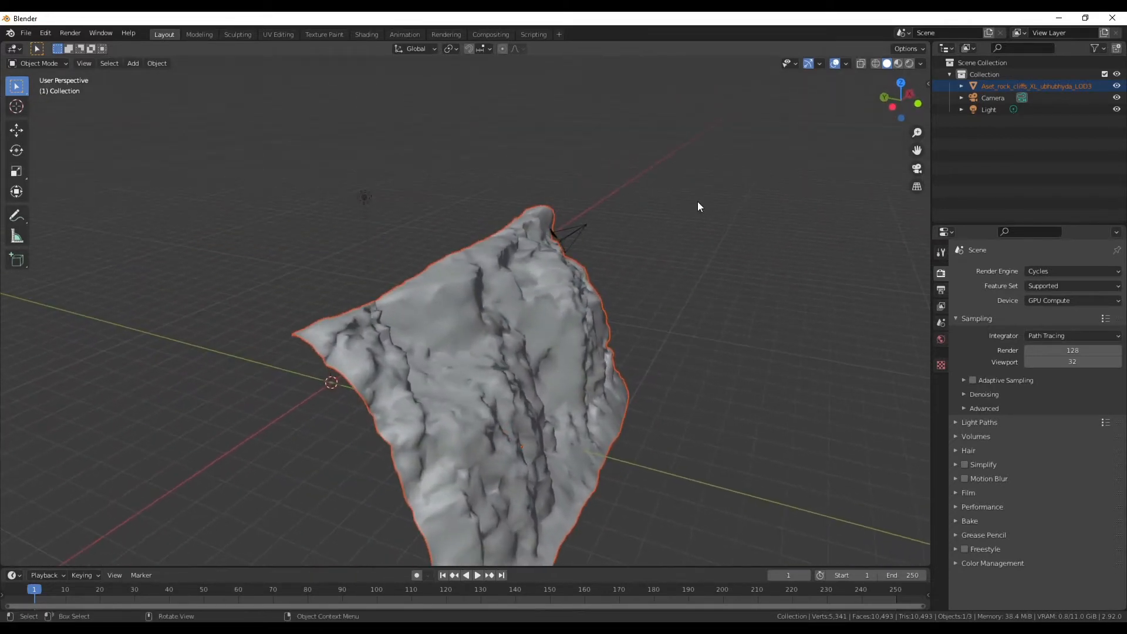
- Move the cliff in top view so that it sits over the world origin
{"action": "left_click", "coordinate": [901, 83]}
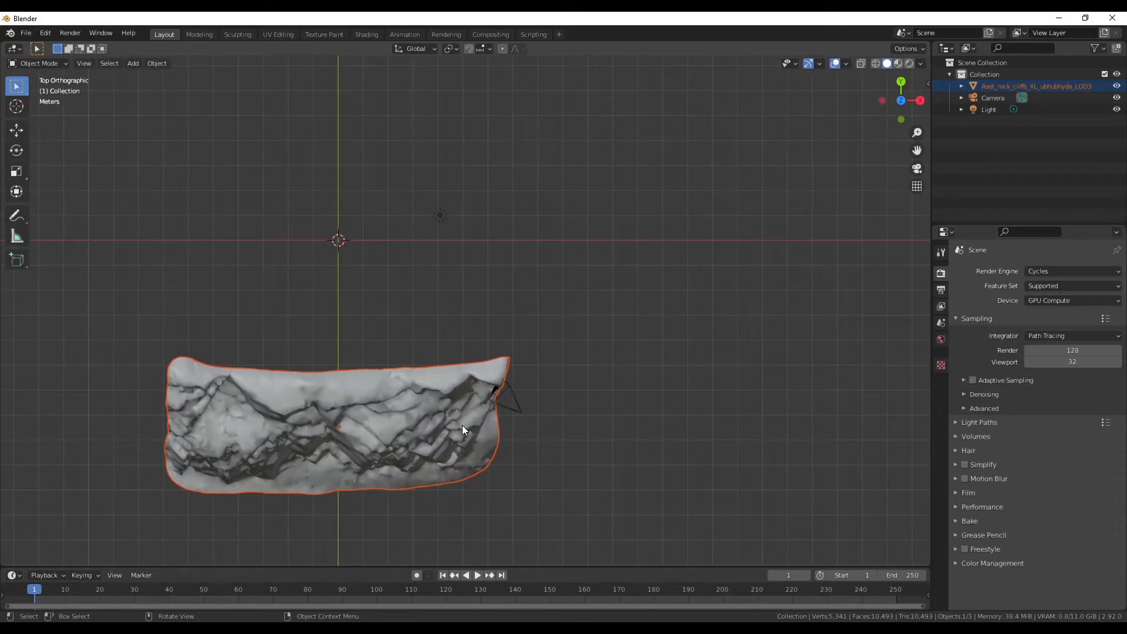
{"action": "key", "text": "g"}
{"action": "left_click", "coordinate": [470, 217]}
{"action": "middle_click_drag", "start_coordinate": [321, 349], "coordinate": [365, 326]}
{"action": "left_click", "coordinate": [354, 266]}
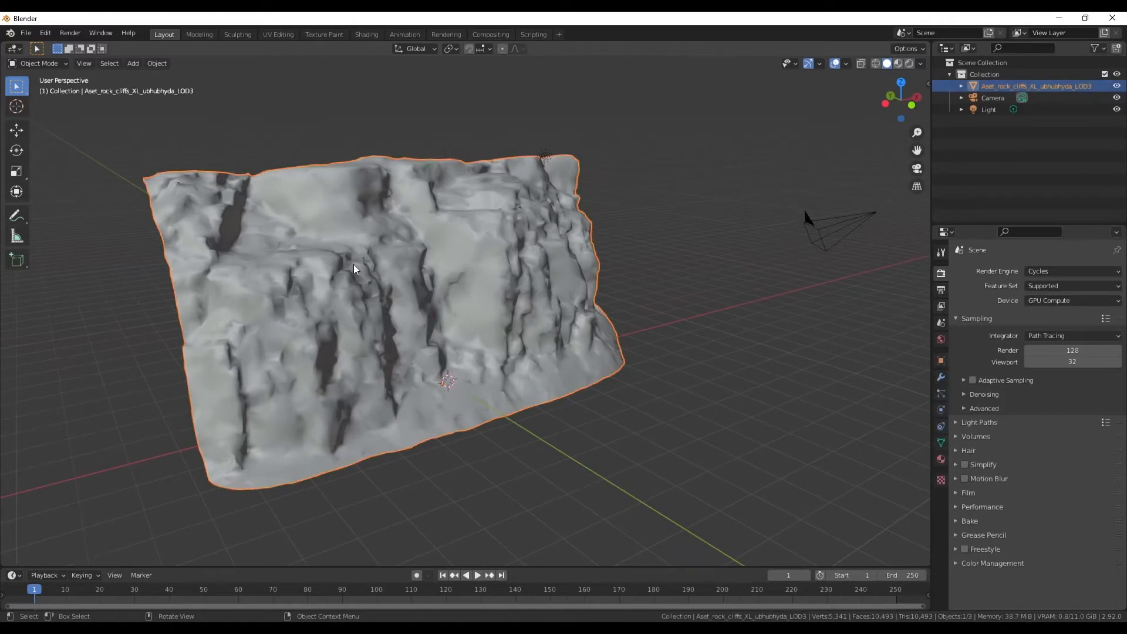
- Switch to the Shading workspace to check the cliff's textures and set the viewport to rendered shading
{"action": "left_click", "coordinate": [366, 34]}
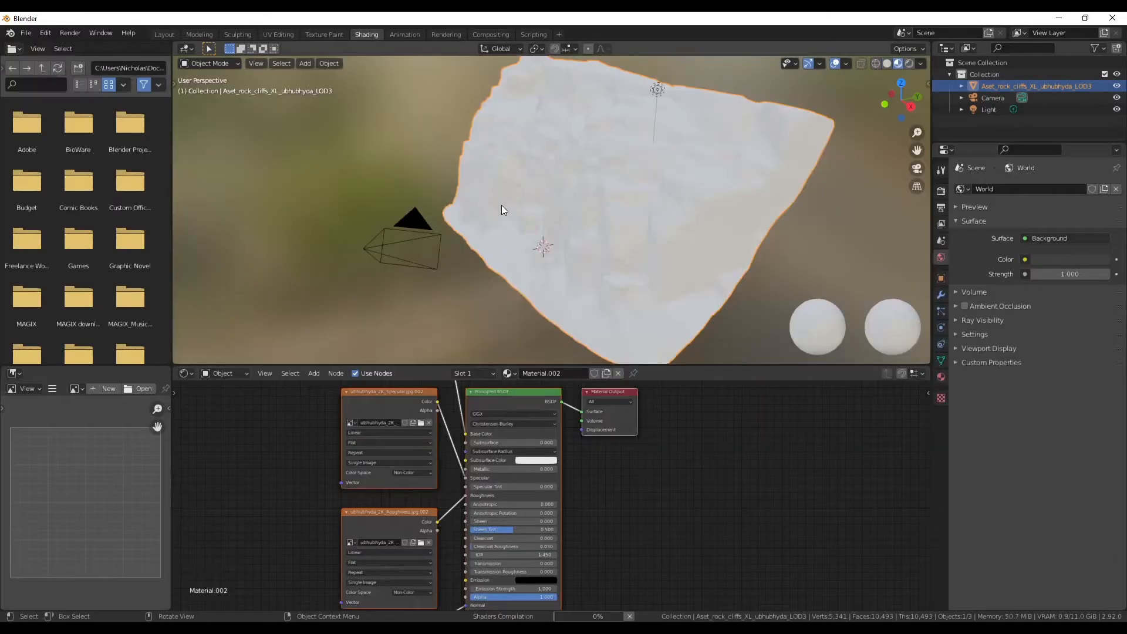
{"action": "left_click_drag", "start_coordinate": [918, 112], "coordinate": [657, 178]}
{"action": "scroll", "coordinate": [663, 174], "scroll_direction": "up", "scroll_amount": 4}
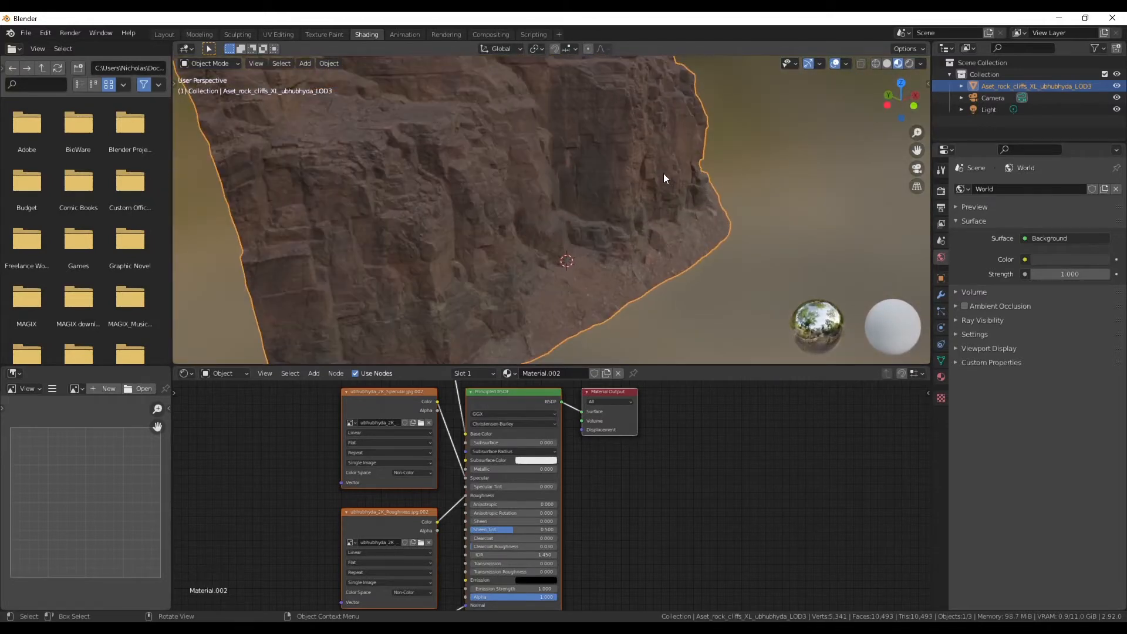
{"action": "middle_click_drag", "start_coordinate": [590, 212], "coordinate": [675, 246]}
{"action": "left_click", "coordinate": [909, 65]}
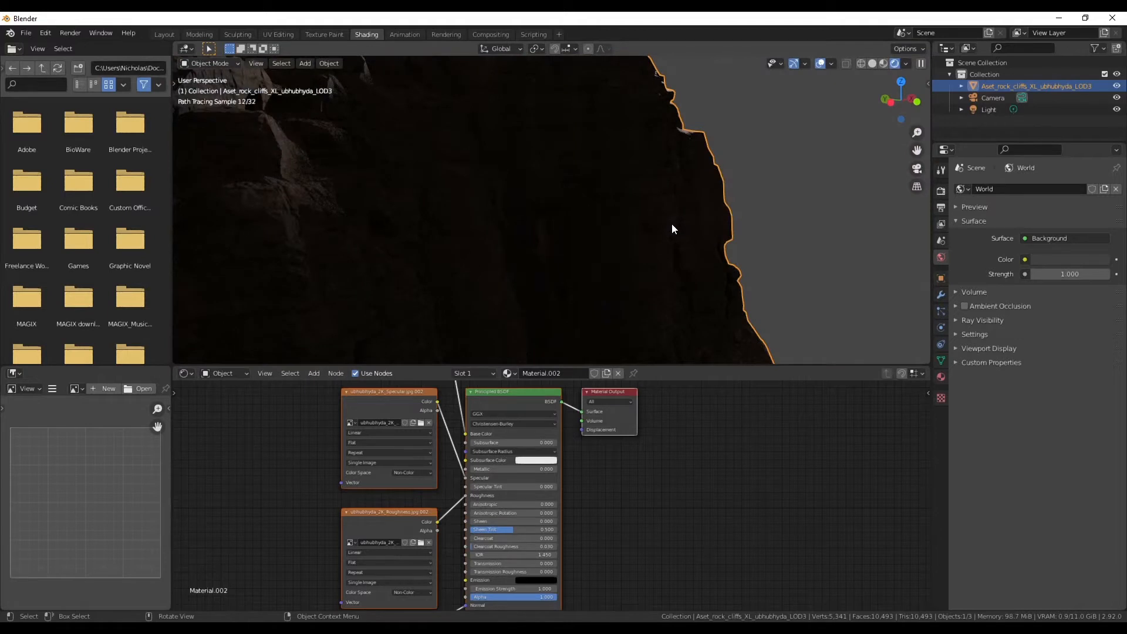
{"action": "mouse_move", "coordinate": [671, 225]}
{"action": "middle_mouse_down"}
{"action": "mouse_move", "coordinate": [372, 274]}
{"action": "mouse_move", "coordinate": [403, 166]}
{"action": "mouse_move", "coordinate": [402, 183]}
{"action": "mouse_move", "coordinate": [577, 82]}
{"action": "mouse_move", "coordinate": [605, 97]}
{"action": "mouse_move", "coordinate": [701, 223]}
{"action": "mouse_move", "coordinate": [672, 228]}
{"action": "middle_mouse_up"}
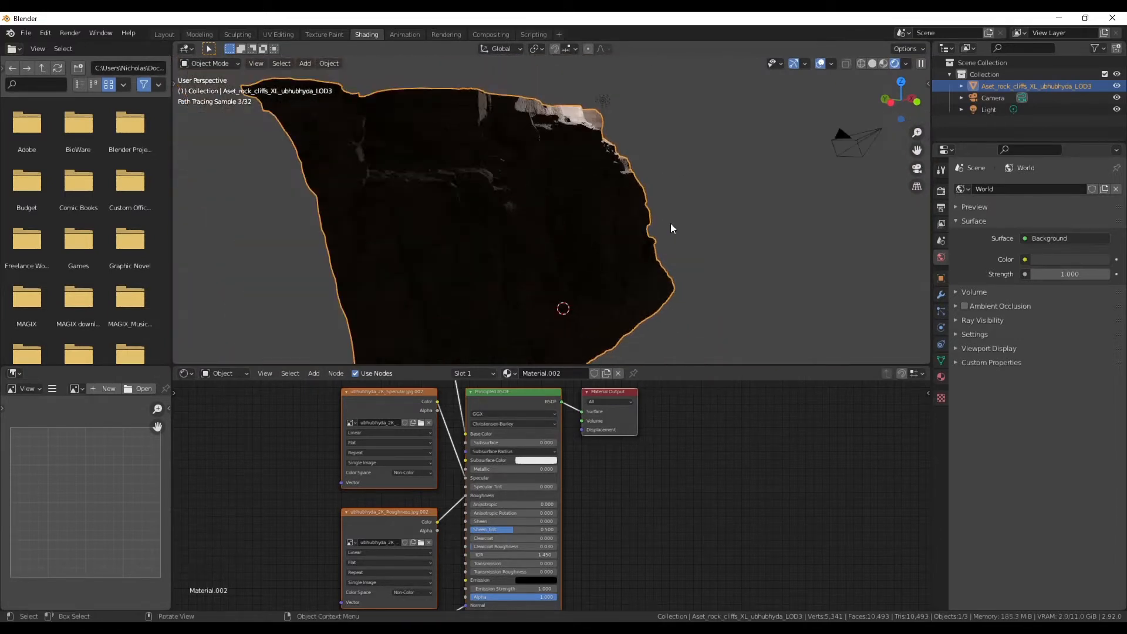
- Move the light in top view to the front of the cliff and adjust its position in front view
{"action": "left_click", "coordinate": [603, 101]}
{"action": "left_click", "coordinate": [900, 81]}
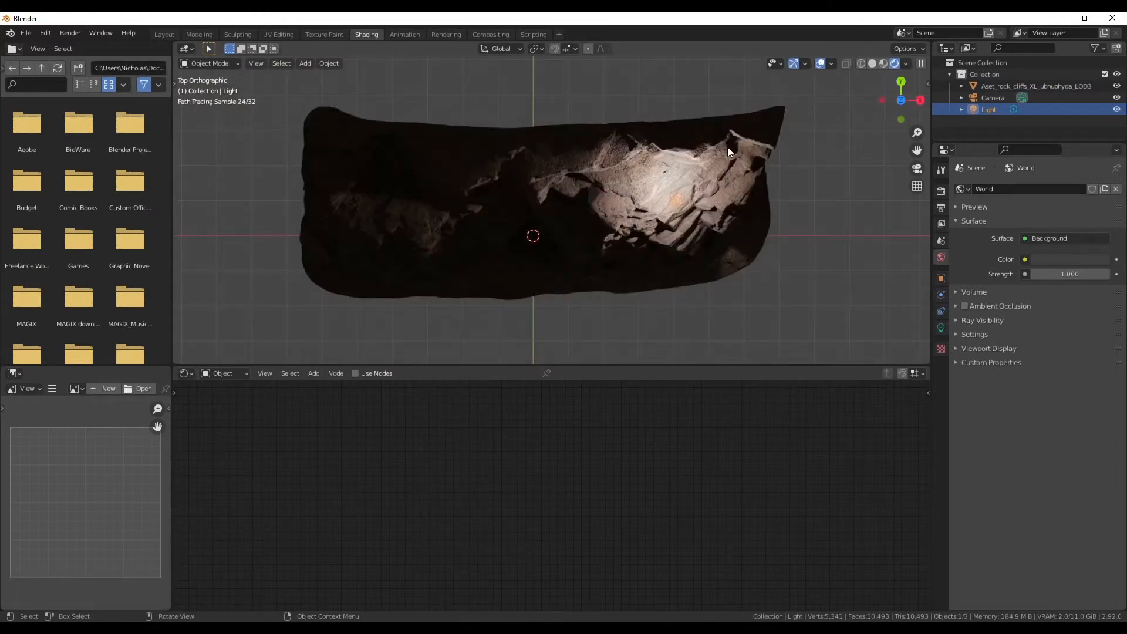
{"action": "key", "text": "g"}
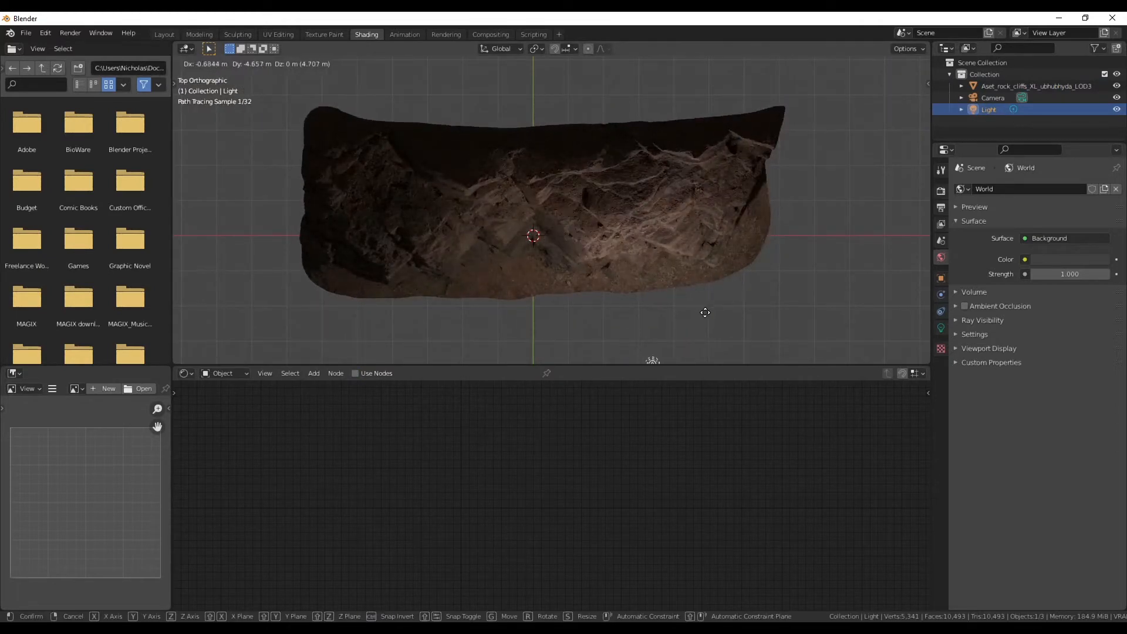
{"action": "left_click", "coordinate": [695, 309]}
{"action": "middle_click_drag", "start_coordinate": [695, 310], "coordinate": [657, 186]}
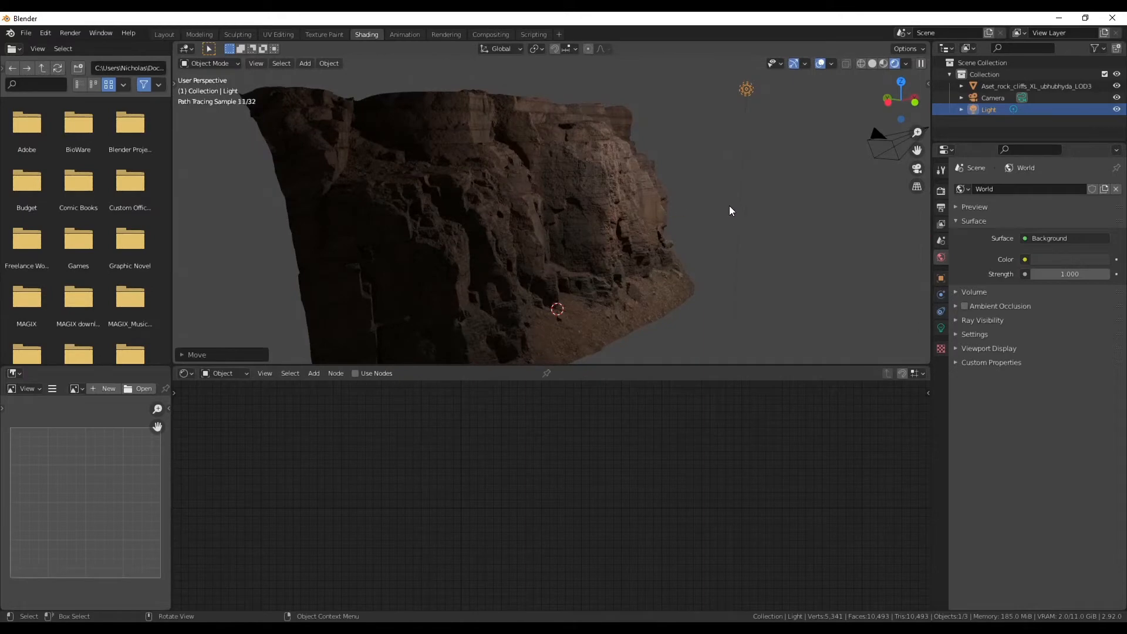
{"action": "left_click", "coordinate": [887, 99]}
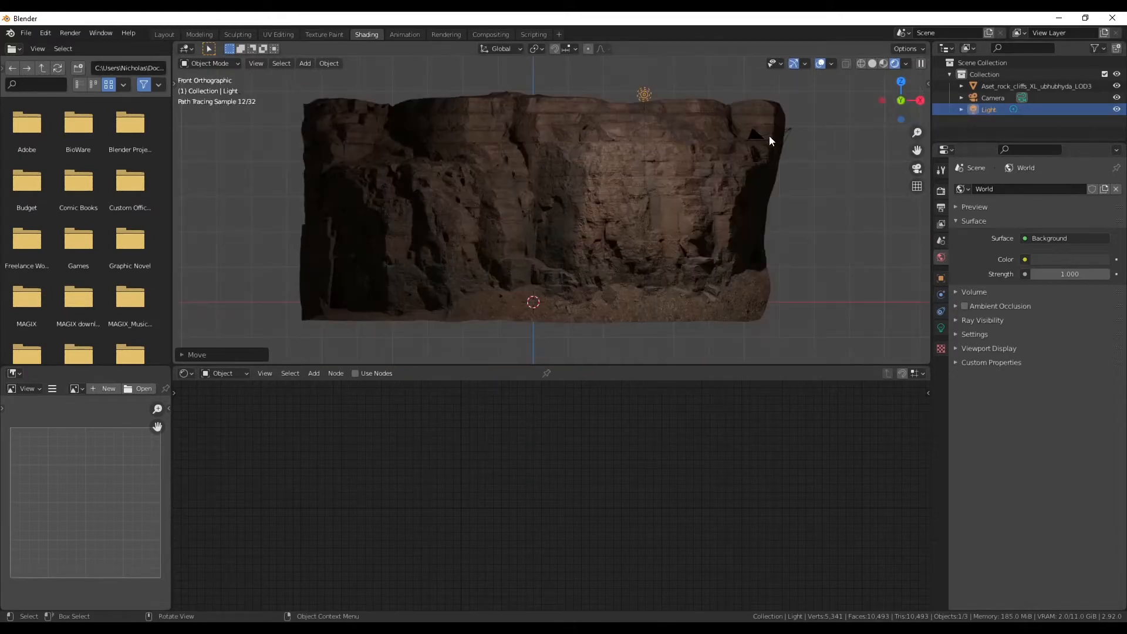
{"action": "key", "text": "g"}
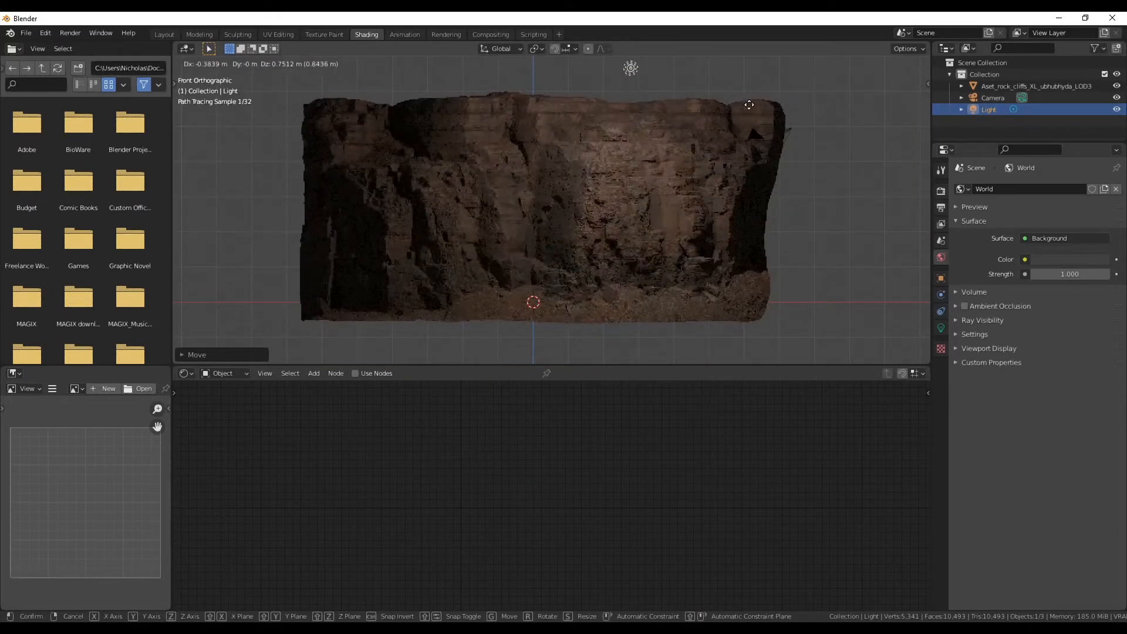
{"action": "left_click", "coordinate": [740, 145]}
- Examine the lit cliff's rendered surface detail up close and from a distance, and return to the Layout workspace
{"action": "mouse_move", "coordinate": [751, 171]}
{"action": "middle_mouse_down"}
{"action": "mouse_move", "coordinate": [764, 226]}
{"action": "mouse_move", "coordinate": [644, 171]}
{"action": "mouse_move", "coordinate": [495, 186]}
{"action": "mouse_move", "coordinate": [572, 265]}
{"action": "mouse_move", "coordinate": [629, 279]}
{"action": "mouse_move", "coordinate": [642, 271]}
{"action": "mouse_move", "coordinate": [536, 269]}
{"action": "middle_mouse_up"}
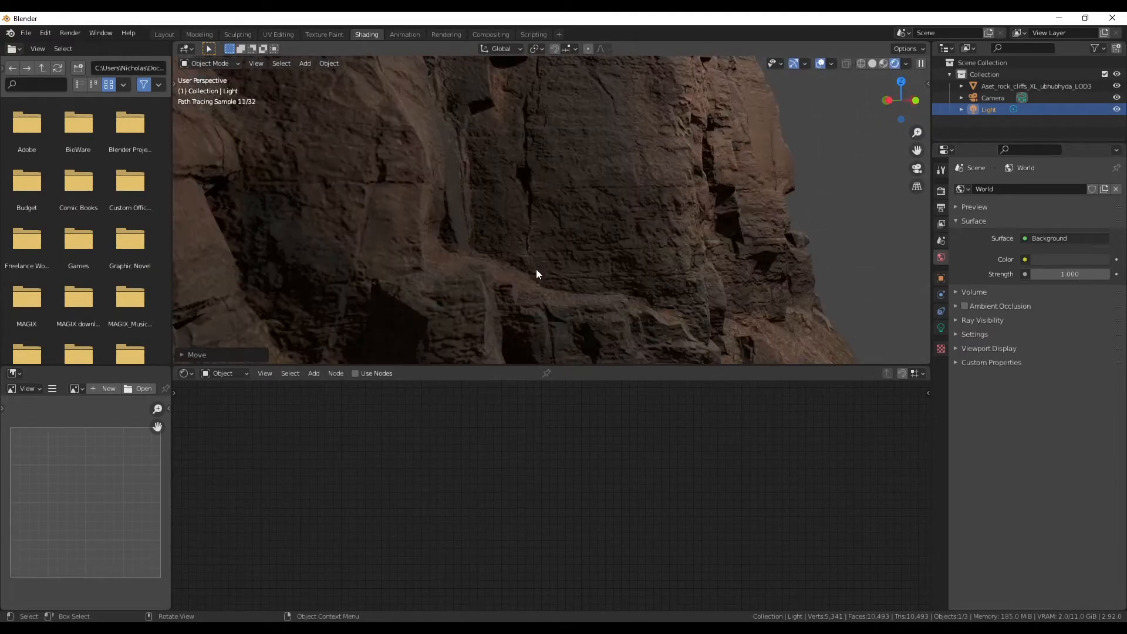
{"action": "scroll", "coordinate": [536, 269], "scroll_direction": "down", "scroll_amount": 3}
{"action": "scroll", "coordinate": [355, 259], "scroll_direction": "up", "scroll_amount": 3}
{"action": "scroll", "coordinate": [356, 259], "scroll_direction": "up", "scroll_amount": 3}
{"action": "scroll", "coordinate": [355, 259], "scroll_direction": "down", "scroll_amount": 5}
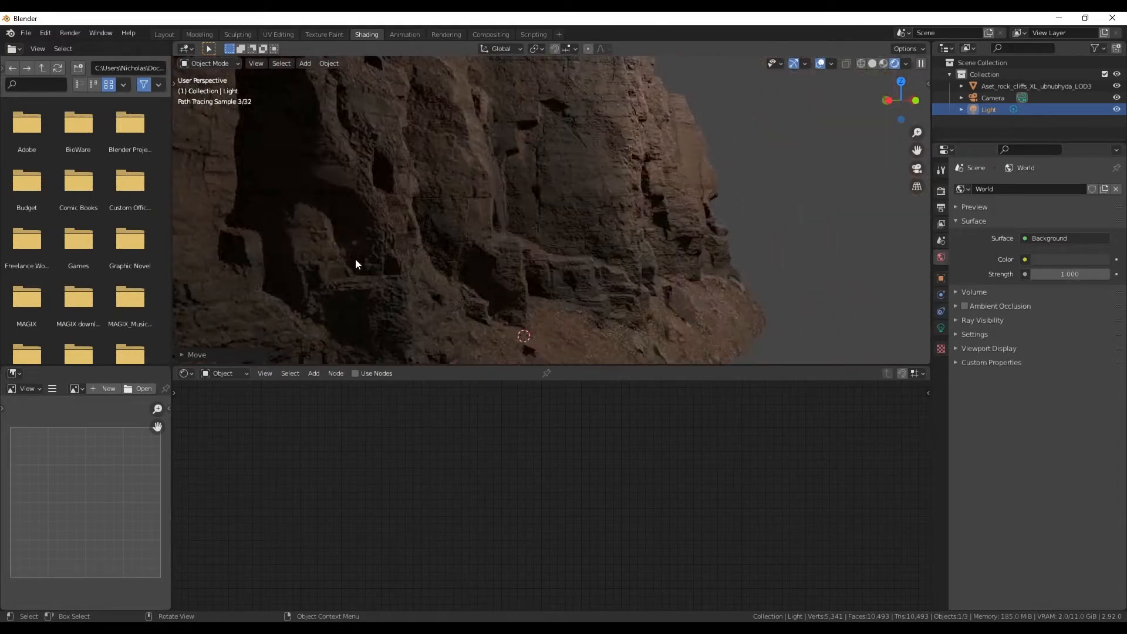
{"action": "scroll", "coordinate": [354, 258], "scroll_direction": "down", "scroll_amount": 2}
{"action": "mouse_move", "coordinate": [614, 285]}
{"action": "middle_mouse_down"}
{"action": "mouse_move", "coordinate": [580, 276]}
{"action": "mouse_move", "coordinate": [626, 297]}
{"action": "mouse_move", "coordinate": [654, 239]}
{"action": "mouse_move", "coordinate": [649, 259]}
{"action": "mouse_move", "coordinate": [700, 293]}
{"action": "mouse_move", "coordinate": [574, 299]}
{"action": "mouse_move", "coordinate": [584, 299]}
{"action": "middle_mouse_up"}
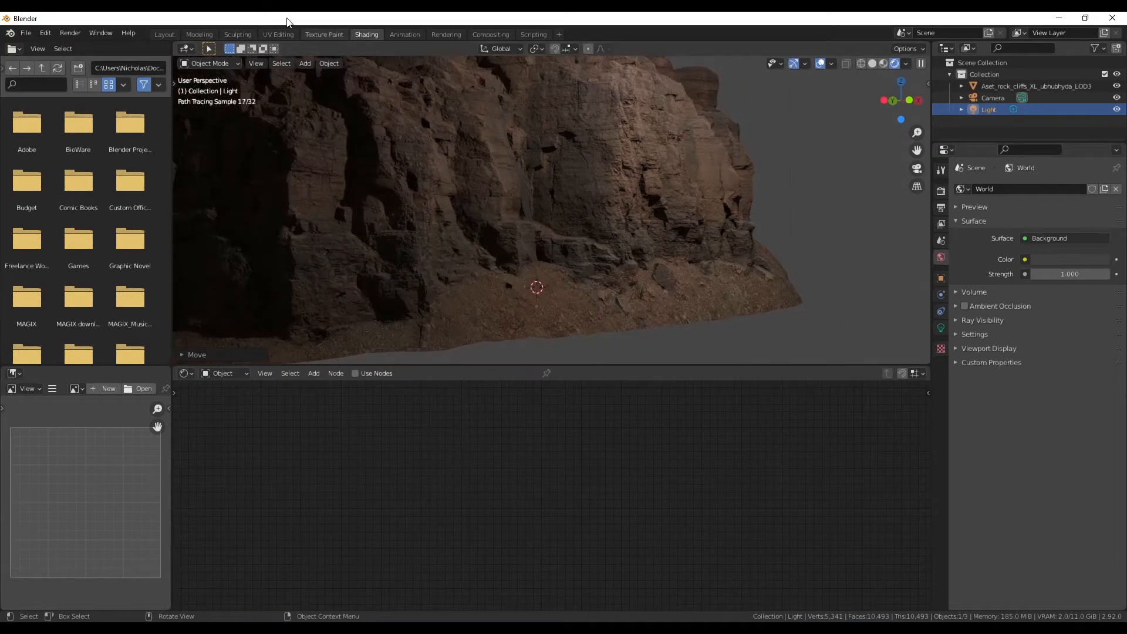
{"action": "left_click", "coordinate": [165, 35]}
{"action": "middle_click_drag", "start_coordinate": [449, 450], "coordinate": [561, 365]}
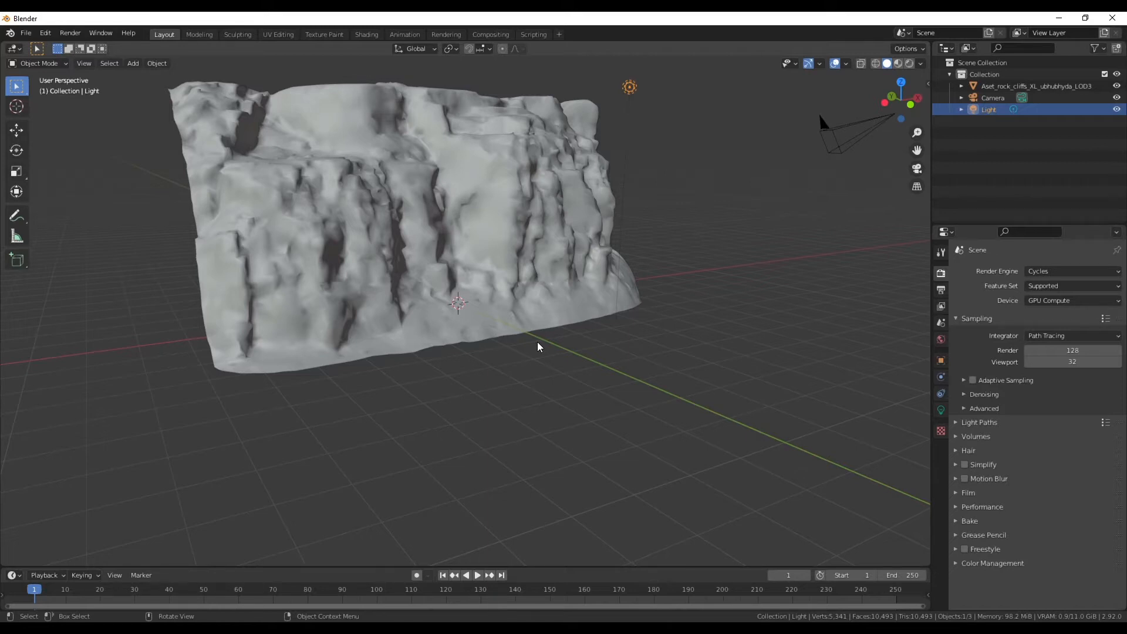
- Add a plane mesh at the cliff's base and scale it up about 8 times to form the seabed
{"action": "scroll", "coordinate": [580, 337], "scroll_direction": "up", "scroll_amount": 3}
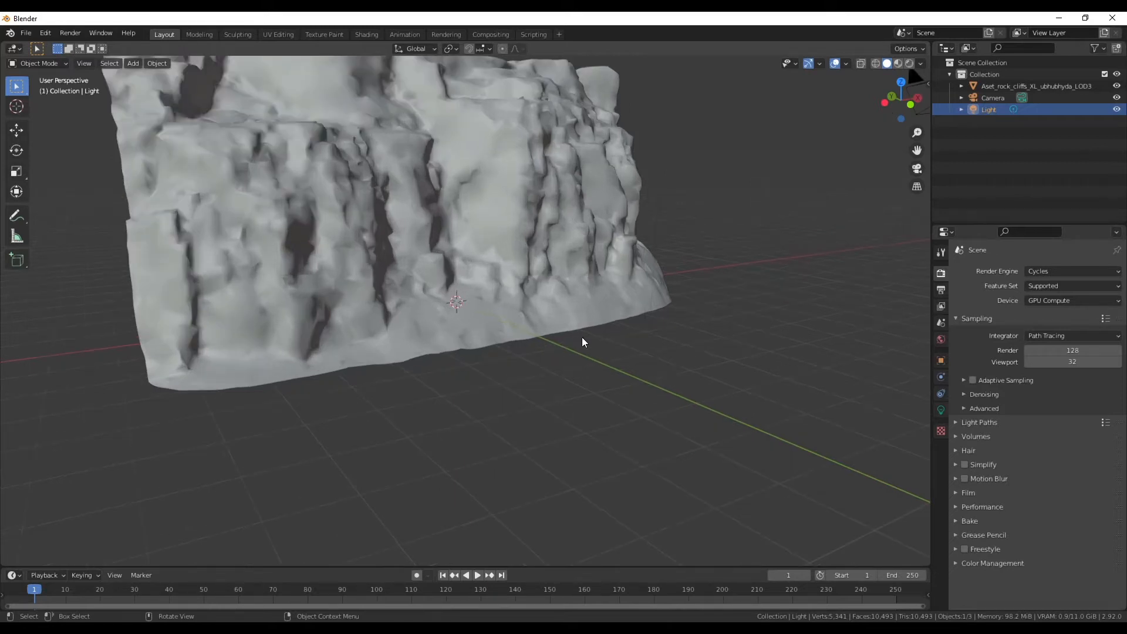
{"action": "middle_click_drag", "start_coordinate": [582, 337], "coordinate": [576, 350], "text": "shift"}
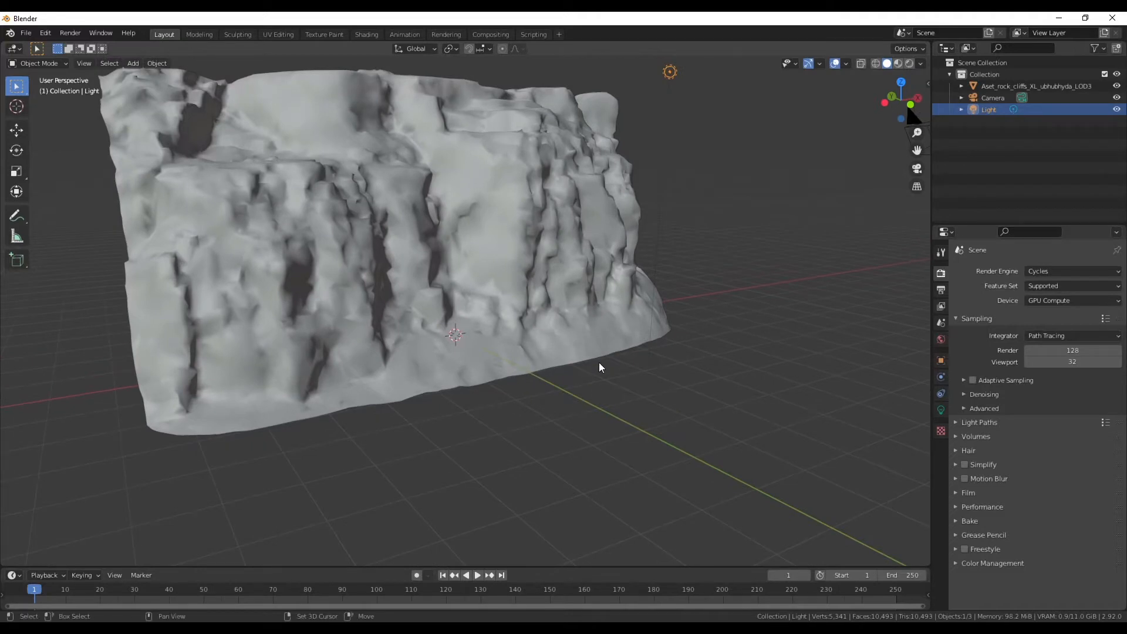
{"action": "scroll", "coordinate": [528, 361], "scroll_direction": "down", "scroll_amount": 2}
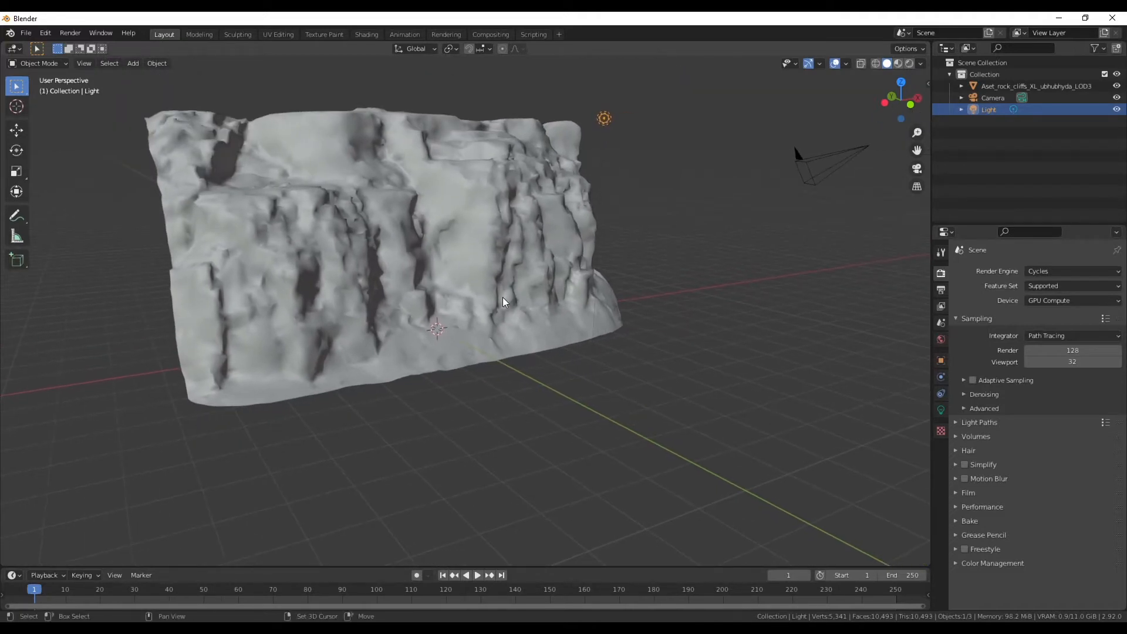
{"action": "key", "text": "shift+a"}
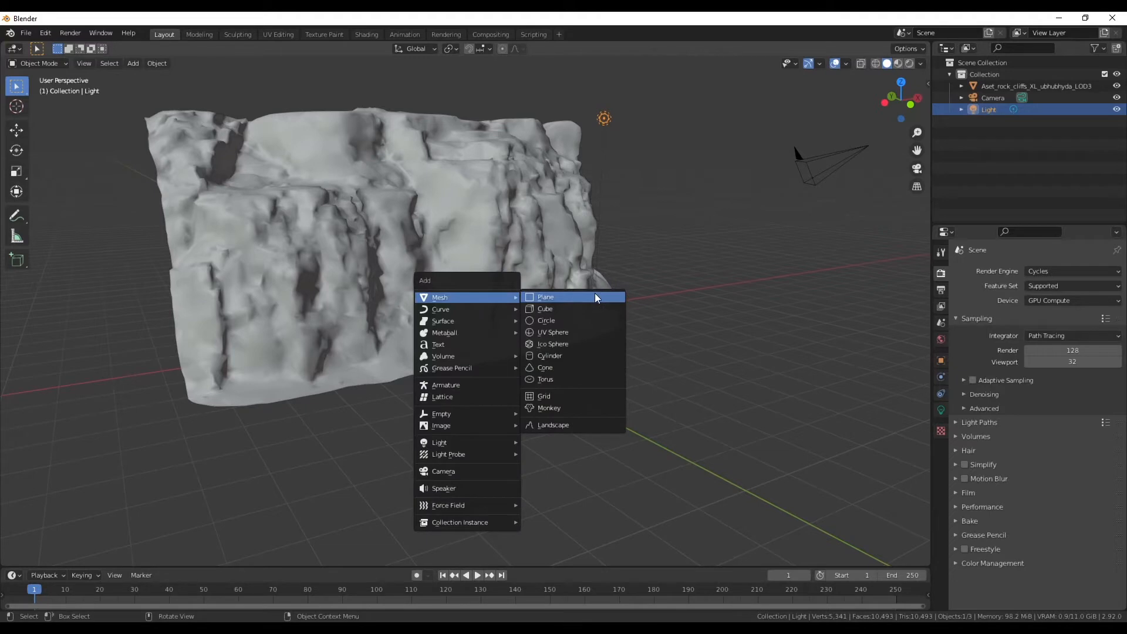
{"action": "left_click", "coordinate": [557, 295]}
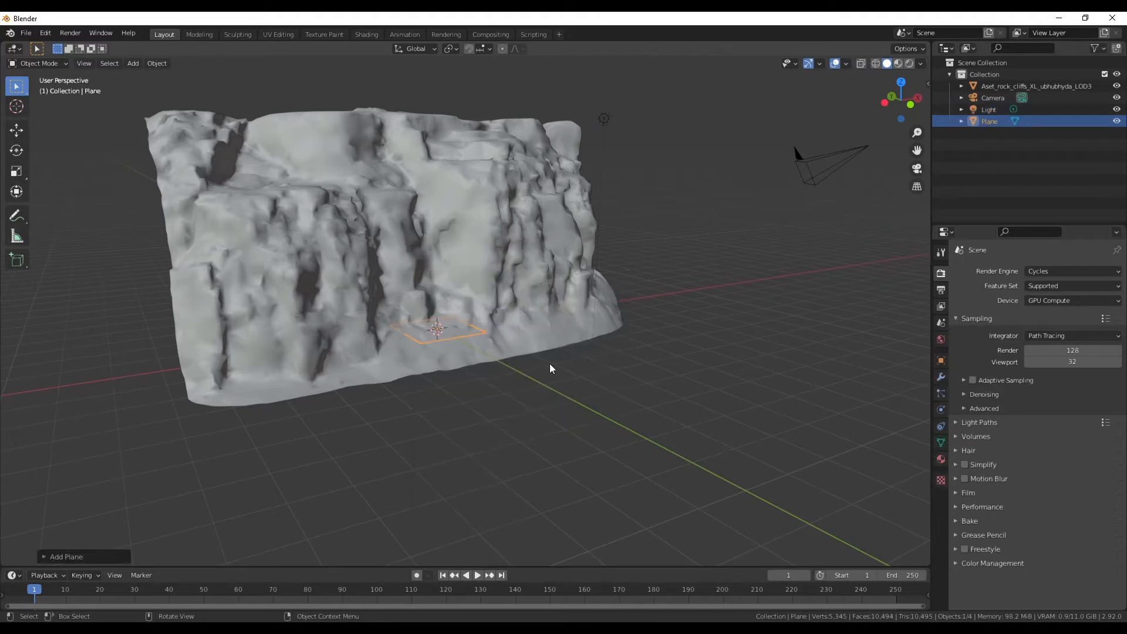
{"action": "key", "text": "s"}
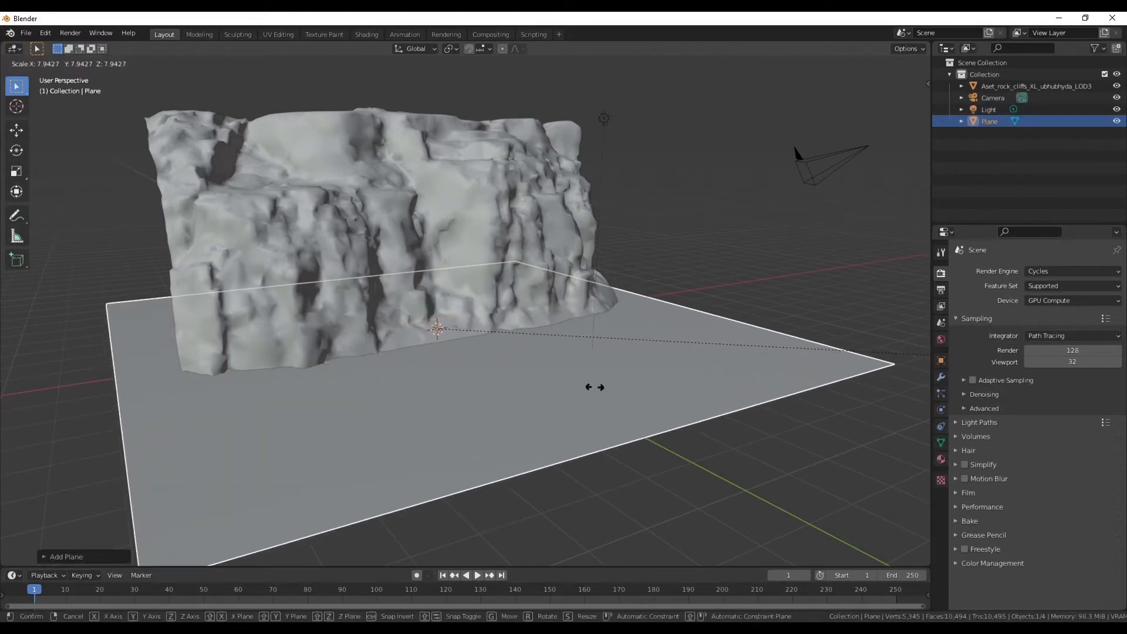
{"action": "left_click", "coordinate": [595, 392]}
- Move the plane along the Y axis in top view so that it extends out in front of the cliff
{"action": "left_click", "coordinate": [900, 81]}
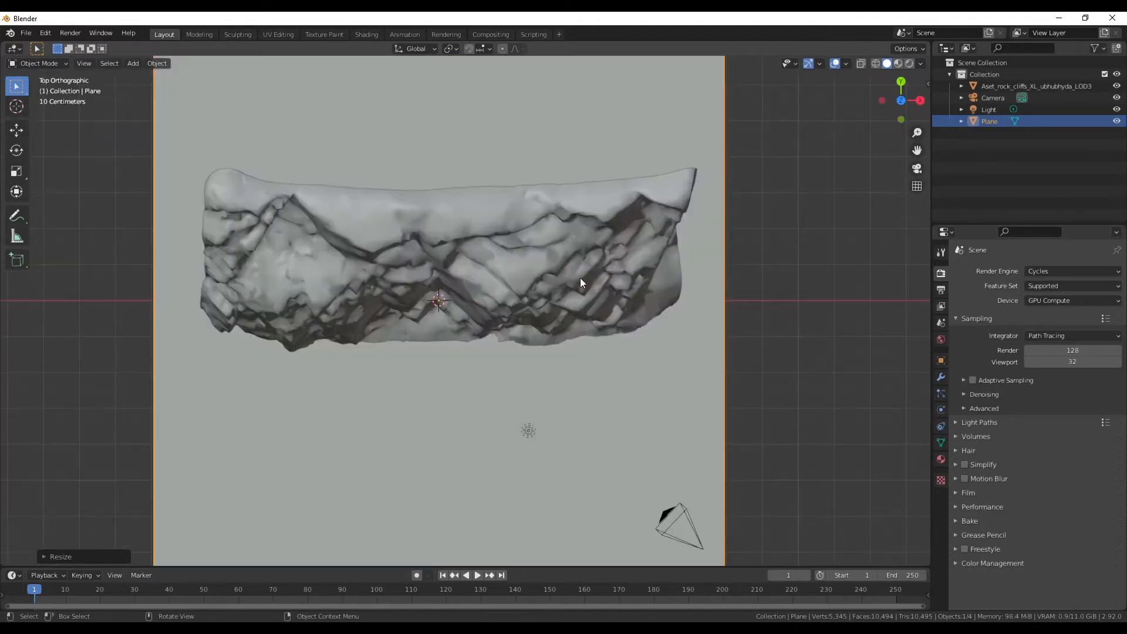
{"action": "key", "text": "g"}
{"action": "key", "text": "y"}
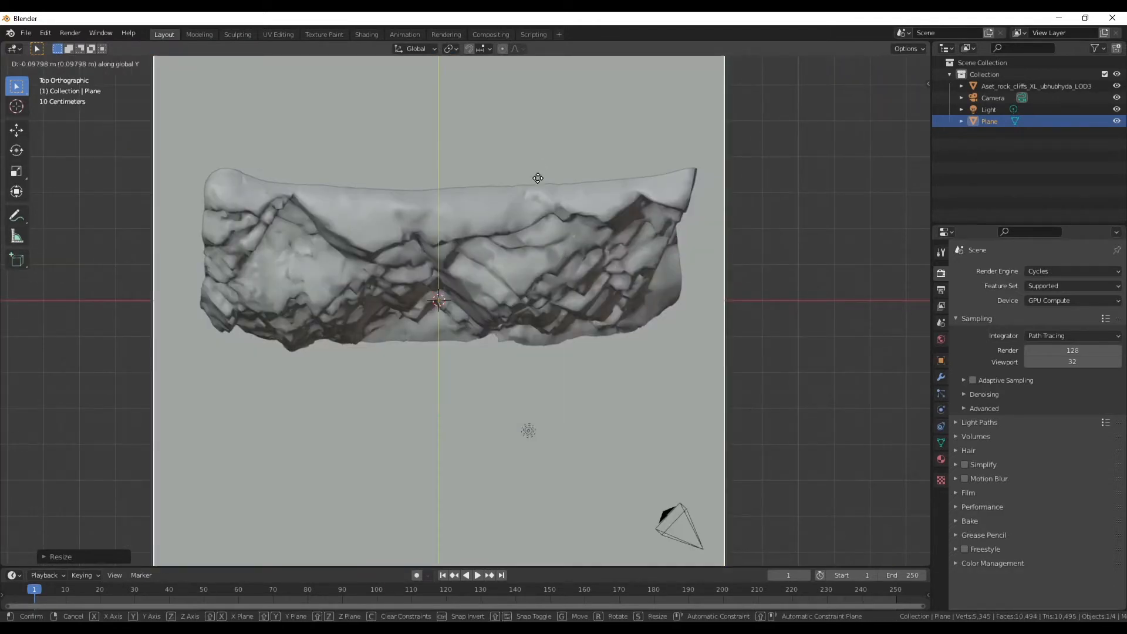
{"action": "left_click", "coordinate": [564, 366]}
- Subdivide the plane's mesh six times in Edit Mode and return to Object Mode
{"action": "middle_click_drag", "start_coordinate": [463, 463], "coordinate": [528, 350]}
{"action": "scroll", "coordinate": [528, 350], "scroll_direction": "up", "scroll_amount": 2}
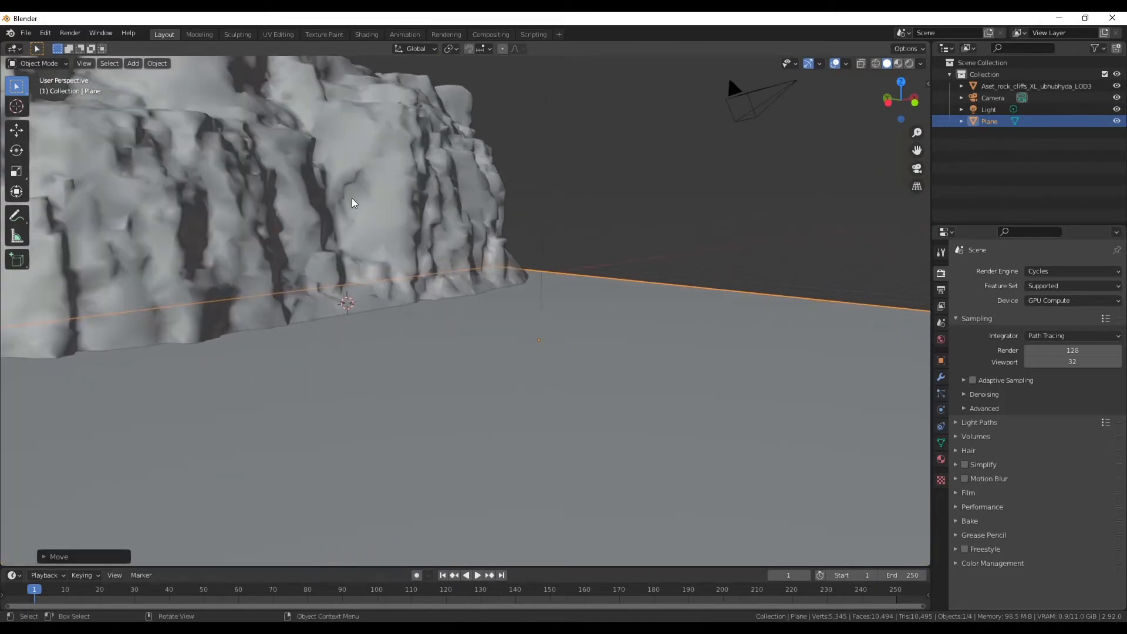
{"action": "left_click", "coordinate": [59, 65]}
{"action": "left_click", "coordinate": [37, 84]}
{"action": "right_click", "coordinate": [568, 309]}
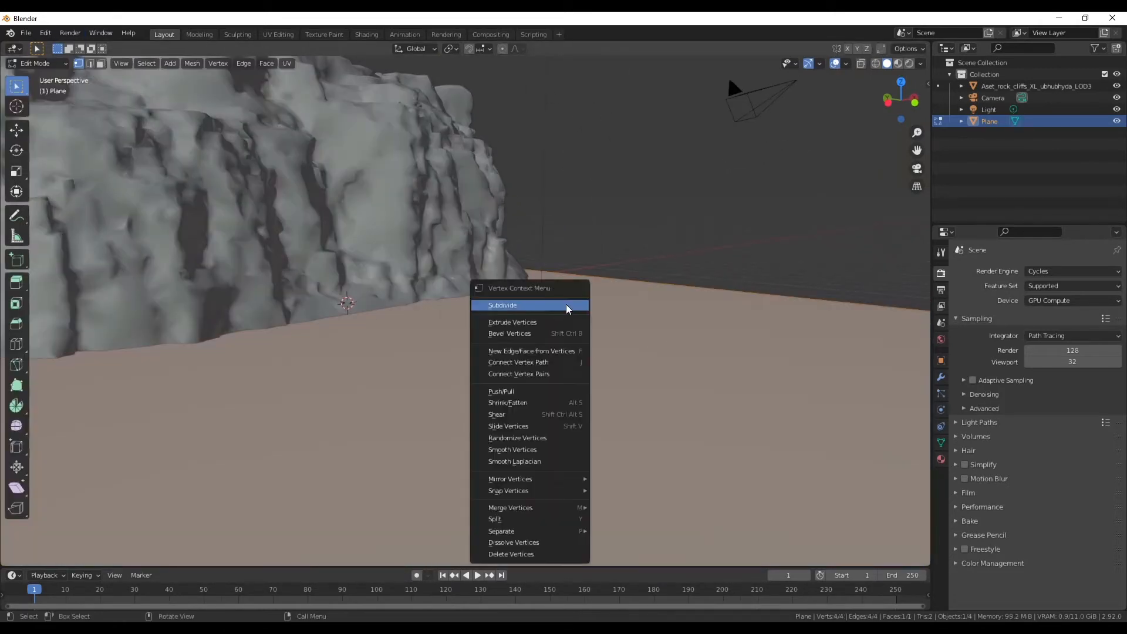
{"action": "left_click", "coordinate": [569, 306]}
{"action": "right_click", "coordinate": [568, 309]}
{"action": "left_click", "coordinate": [568, 306]}
{"action": "right_click", "coordinate": [568, 309]}
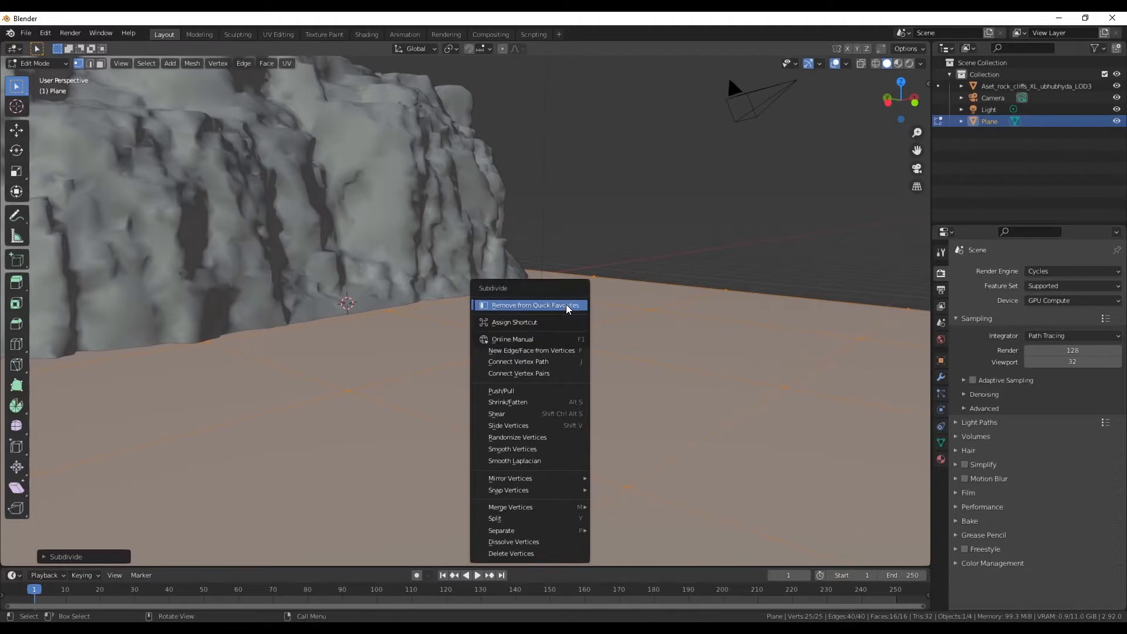
{"action": "left_click", "coordinate": [568, 305]}
{"action": "right_click", "coordinate": [568, 309]}
{"action": "left_click", "coordinate": [568, 305]}
{"action": "right_click", "coordinate": [568, 309]}
{"action": "left_click", "coordinate": [568, 308]}
{"action": "right_click", "coordinate": [567, 309]}
{"action": "left_click", "coordinate": [567, 305]}
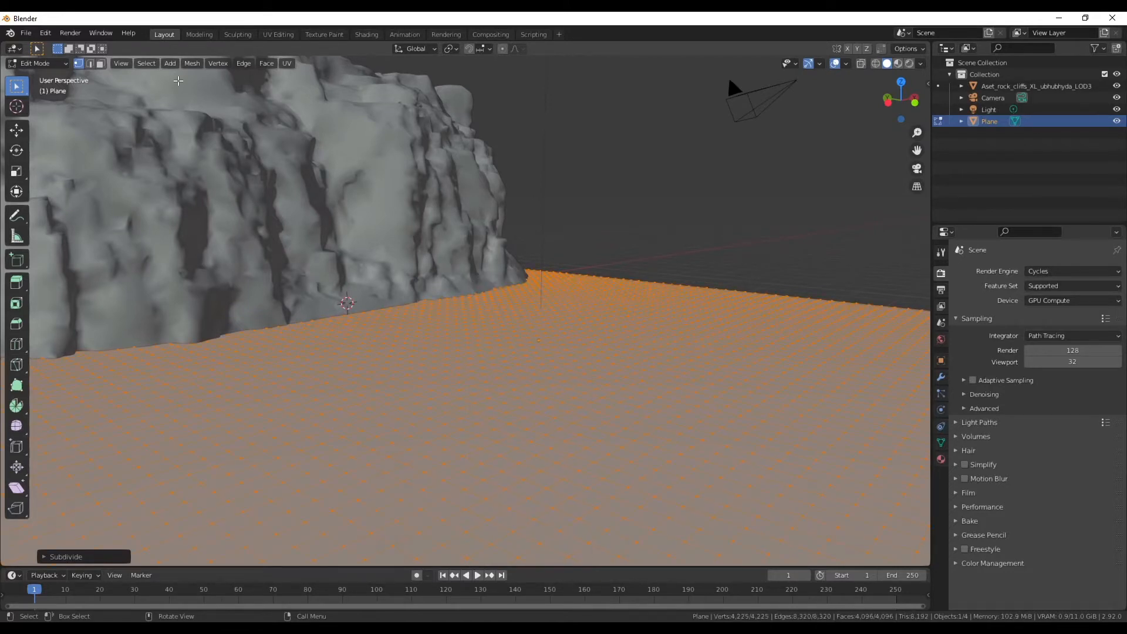
{"action": "left_click", "coordinate": [61, 63]}
{"action": "left_click", "coordinate": [37, 55]}
- Add a Displace modifier with a new texture to the plane and open that texture's settings
{"action": "middle_click_drag", "start_coordinate": [521, 423], "coordinate": [548, 395]}
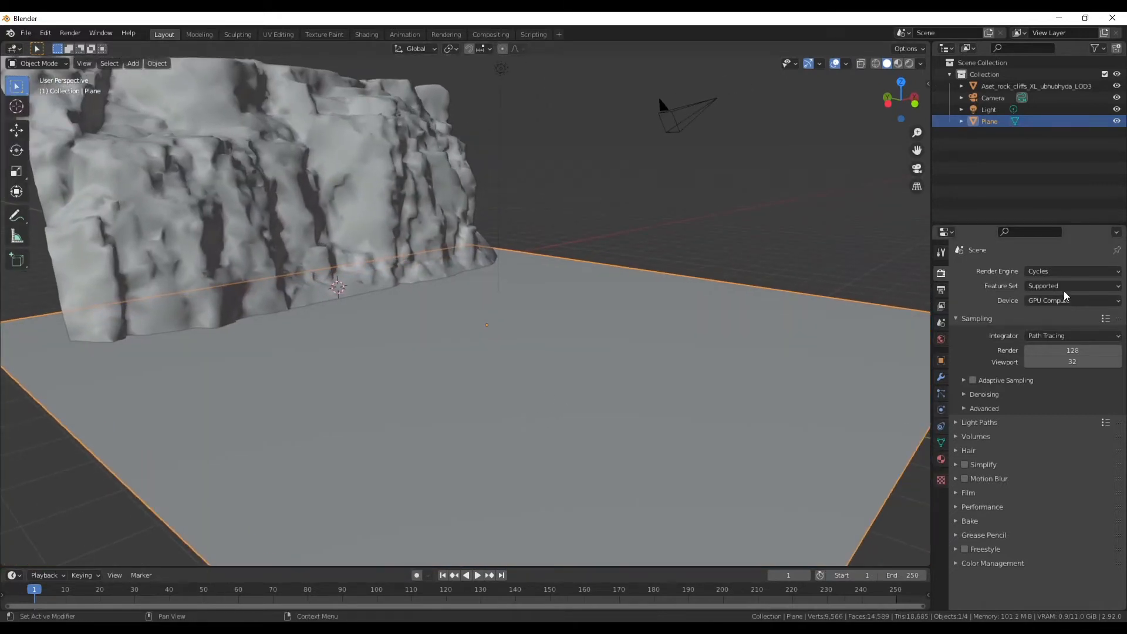
{"action": "left_click", "coordinate": [942, 378]}
{"action": "left_click", "coordinate": [1087, 271]}
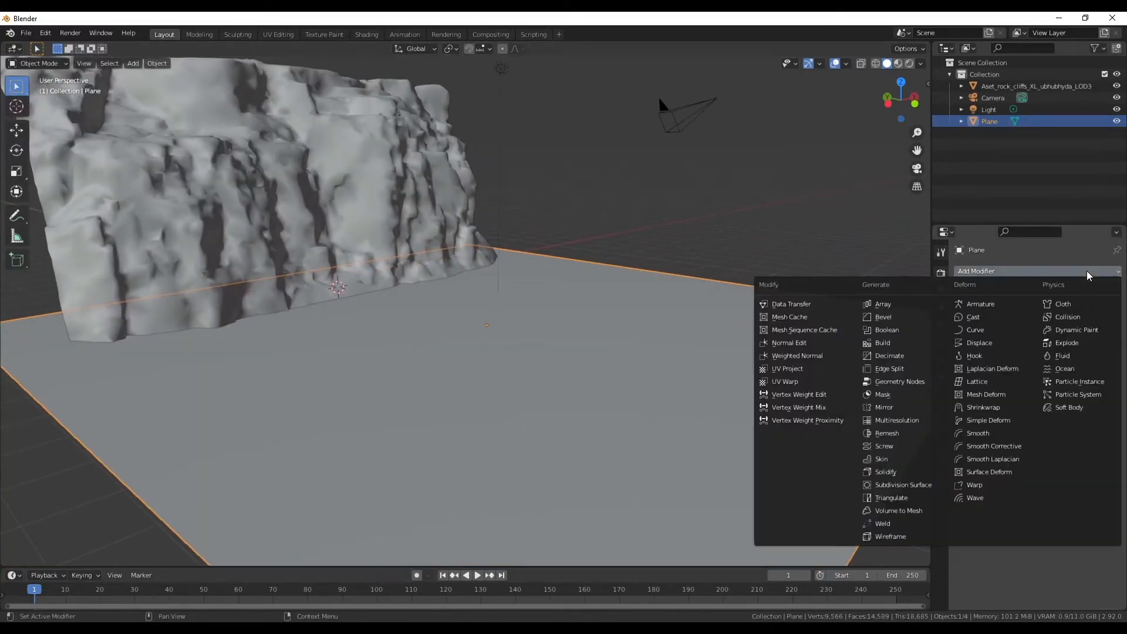
{"action": "left_click", "coordinate": [986, 346]}
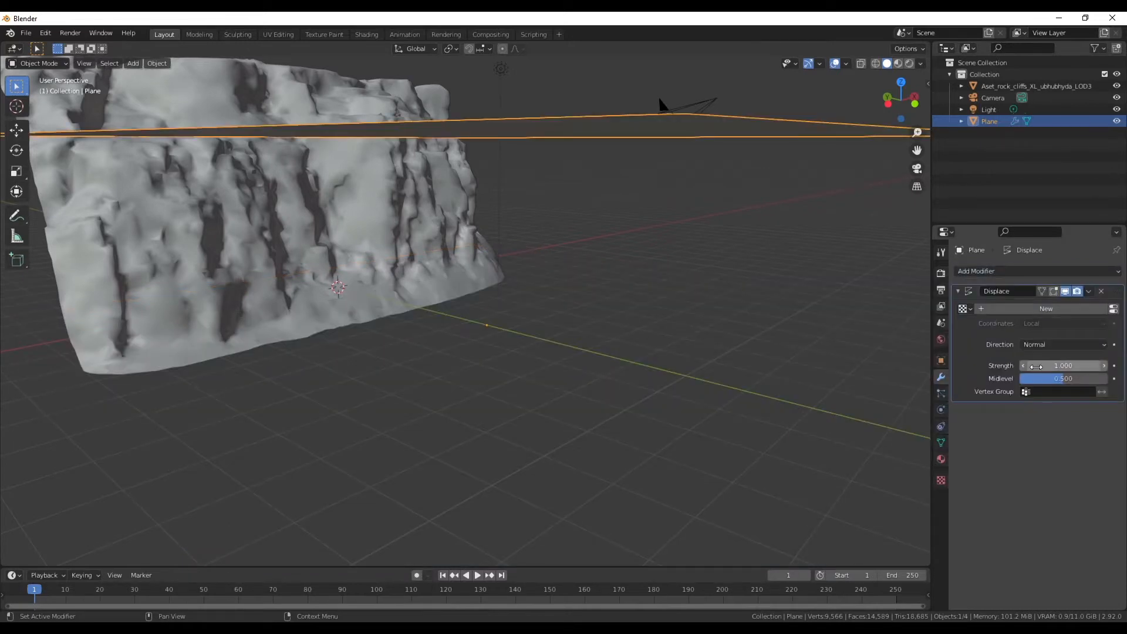
{"action": "left_click", "coordinate": [1069, 309]}
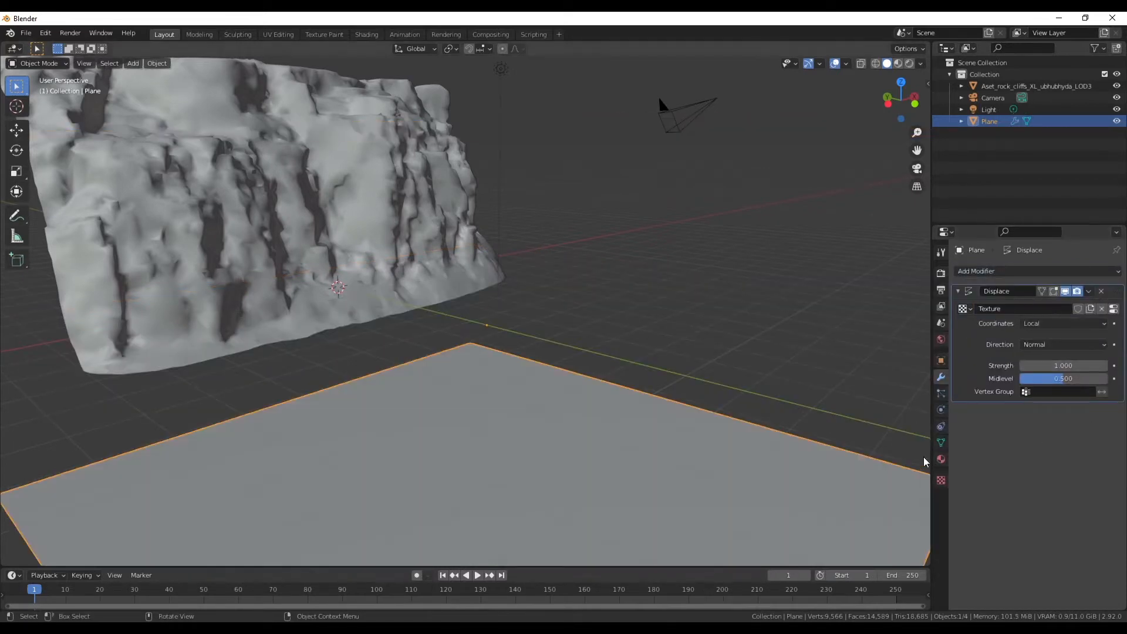
{"action": "left_click", "coordinate": [939, 479]}
- Try the Musgrave, Marble, Noise, Stucci and Voronoi types for the plane's displacement texture
{"action": "left_click", "coordinate": [1066, 308]}
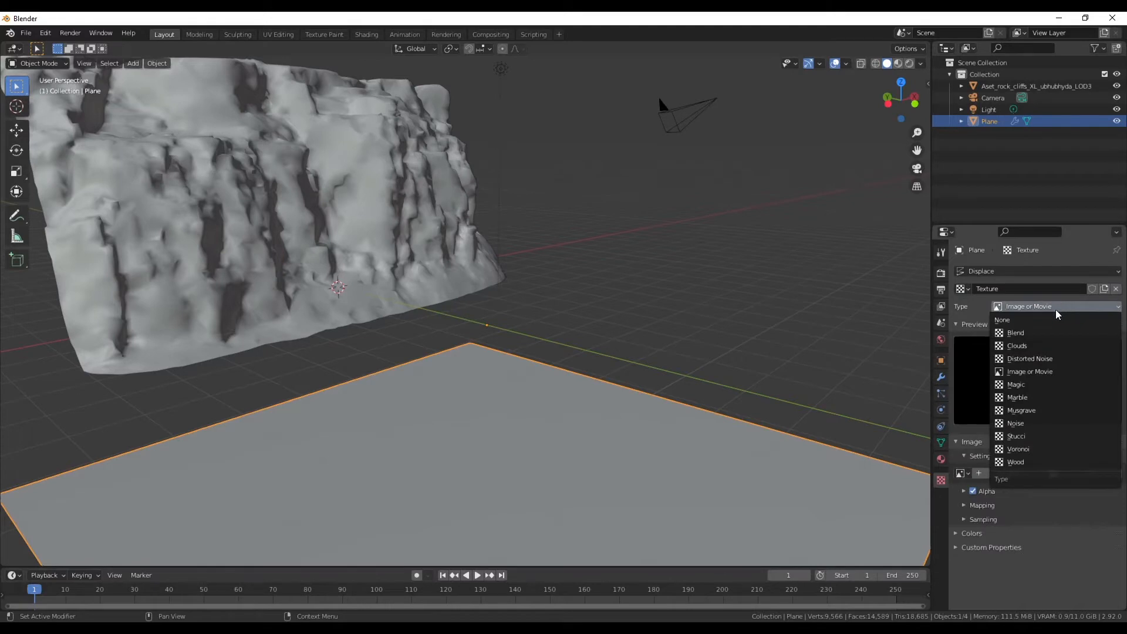
{"action": "left_click", "coordinate": [1031, 415]}
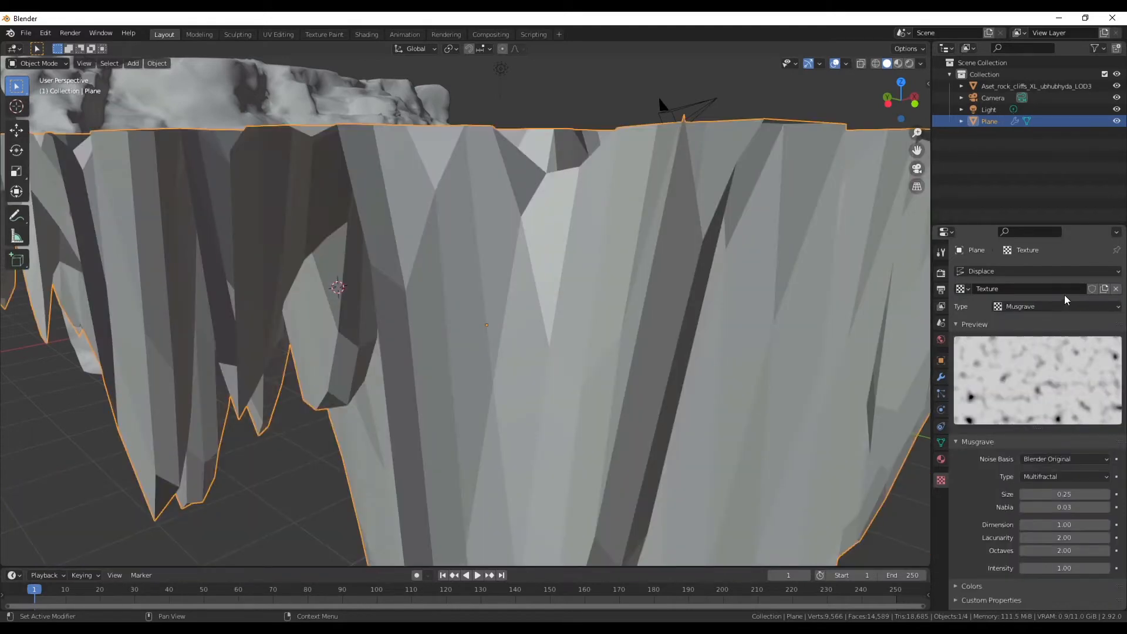
{"action": "left_click", "coordinate": [1061, 311]}
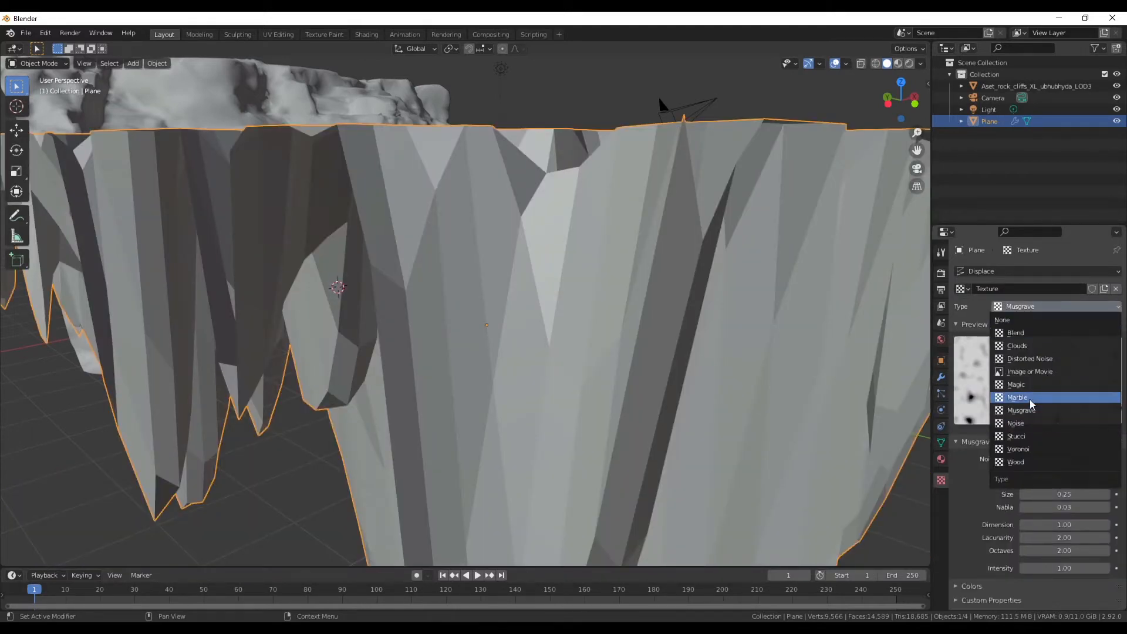
{"action": "left_click", "coordinate": [1032, 404]}
{"action": "left_click", "coordinate": [1055, 306]}
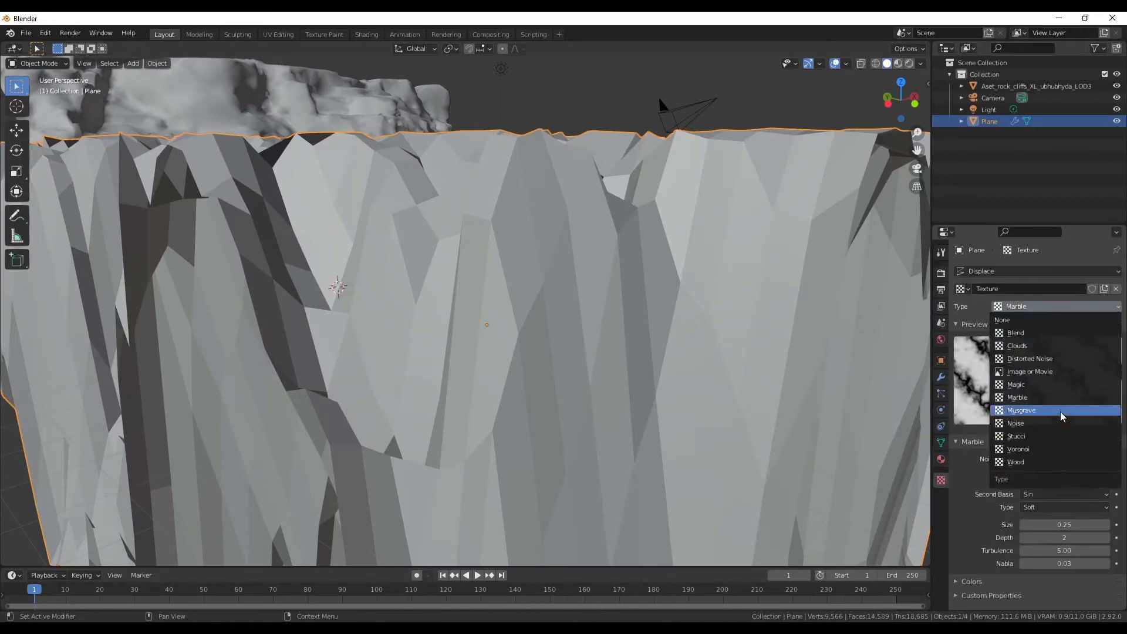
{"action": "left_click", "coordinate": [1047, 422]}
{"action": "left_click", "coordinate": [1054, 310]}
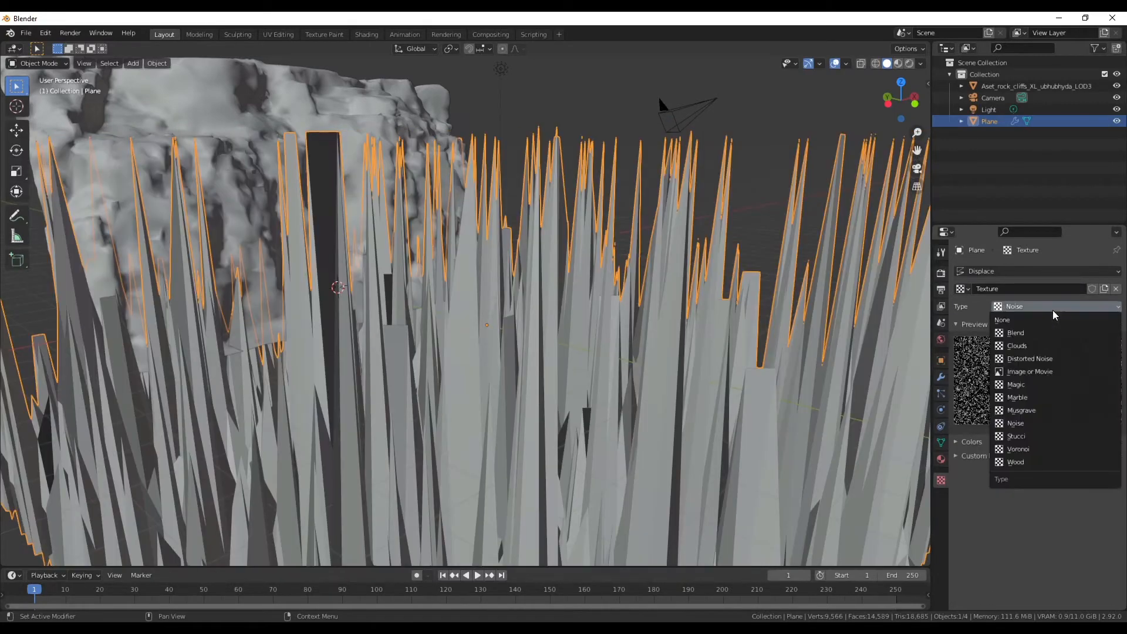
{"action": "left_click", "coordinate": [1046, 437]}
{"action": "left_click", "coordinate": [1050, 307]}
{"action": "left_click", "coordinate": [1043, 449]}
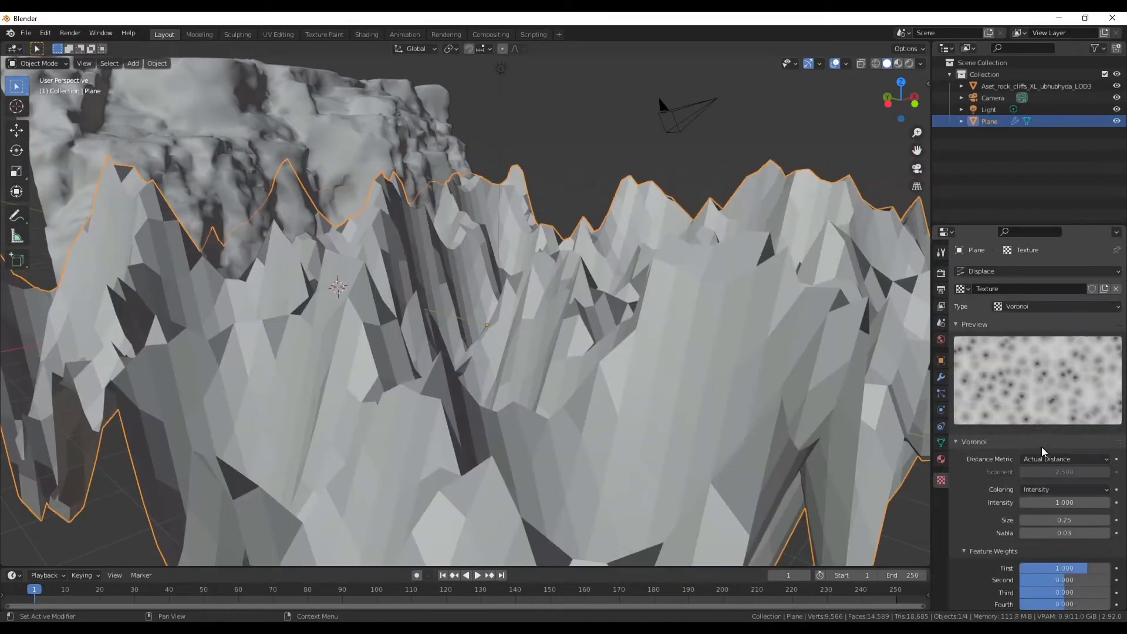
- Set the displacement texture's type to Wood and apply Shade Smooth to the plane
{"action": "left_click", "coordinate": [1050, 309]}
{"action": "left_click", "coordinate": [1047, 462]}
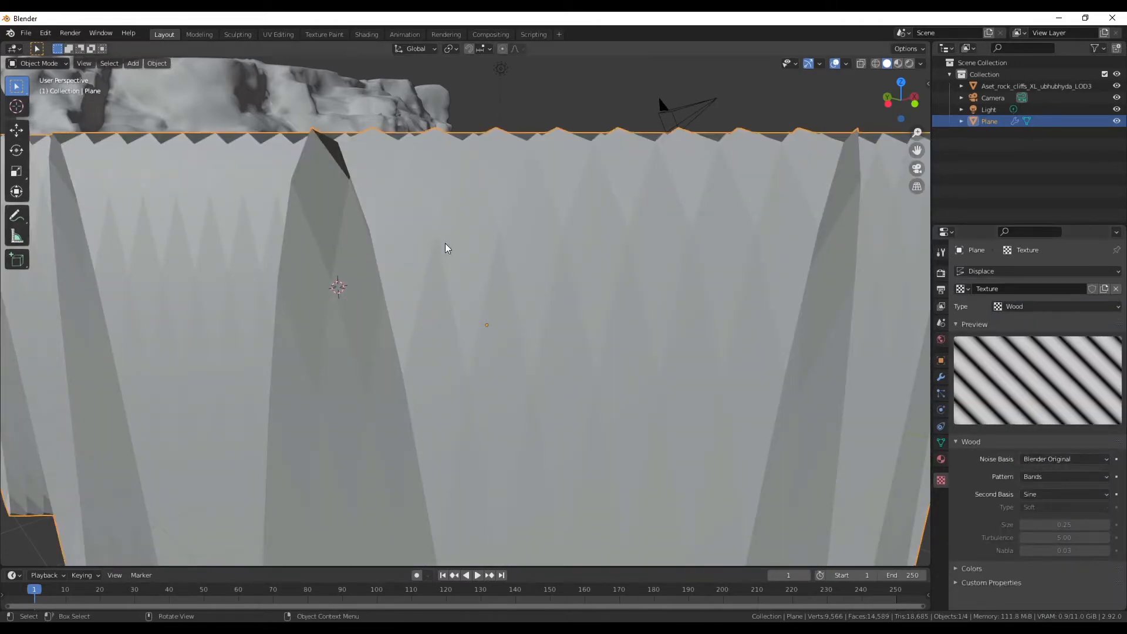
{"action": "scroll", "coordinate": [468, 251], "scroll_direction": "down", "scroll_amount": 5}
{"action": "right_click", "coordinate": [665, 288]}
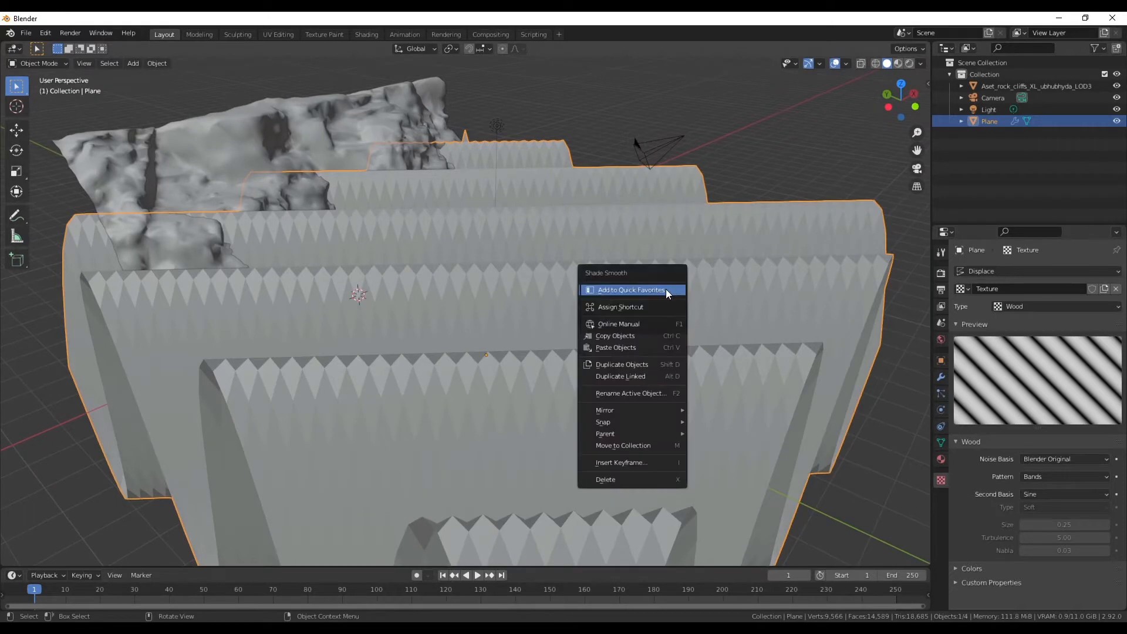
{"action": "right_click", "coordinate": [521, 275]}
{"action": "left_click", "coordinate": [521, 275]}
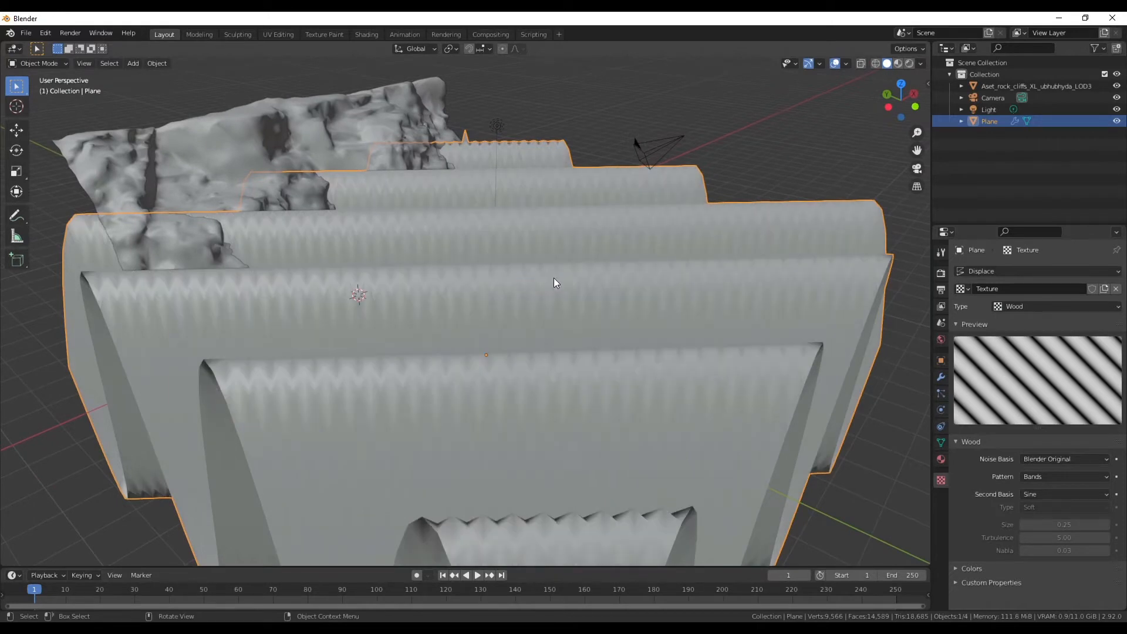
- Set the plane's Displace modifier strength to -0.010
{"action": "left_click", "coordinate": [941, 377]}
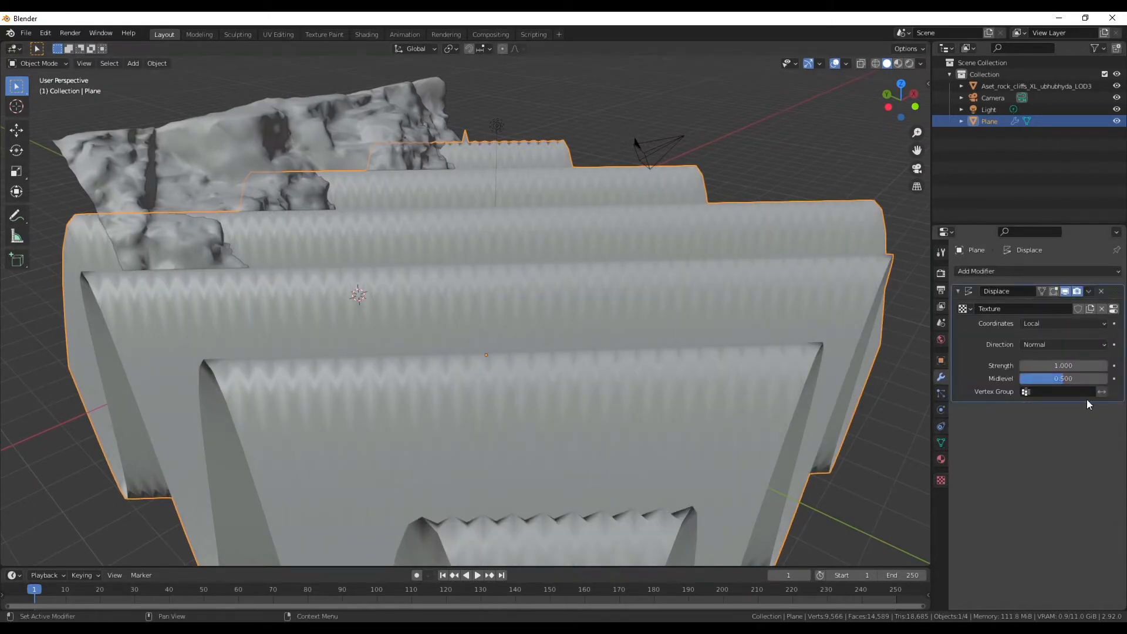
{"action": "left_click_drag", "start_coordinate": [1062, 365], "coordinate": [1032, 365]}
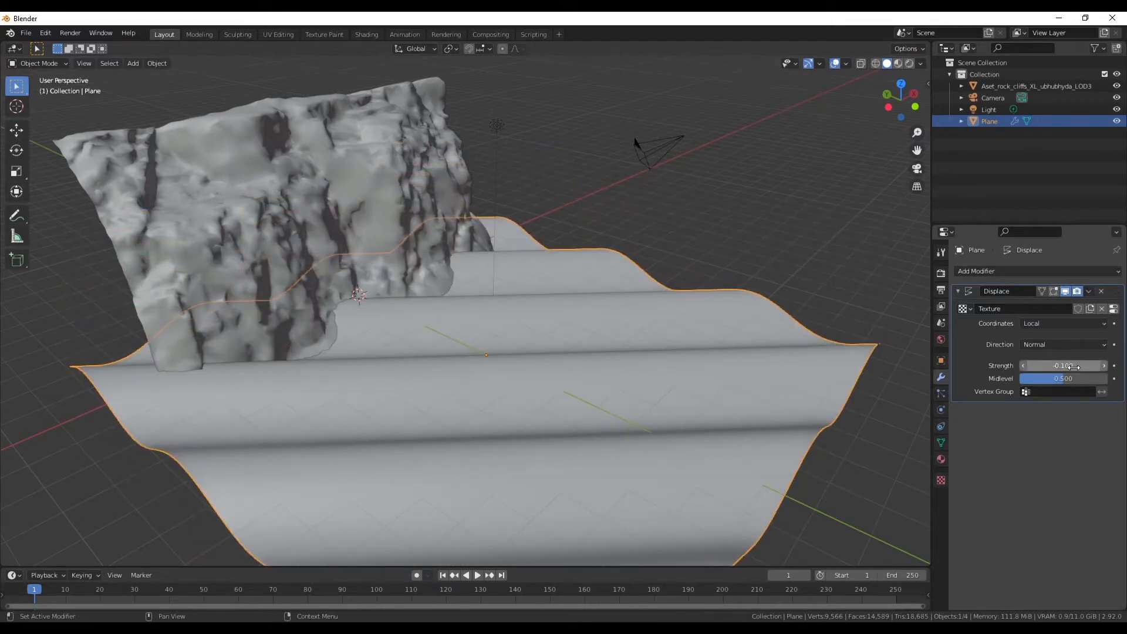
{"action": "left_click_drag", "start_coordinate": [1032, 365], "coordinate": [1044, 365]}
{"action": "middle_click_drag", "start_coordinate": [563, 438], "coordinate": [490, 442]}
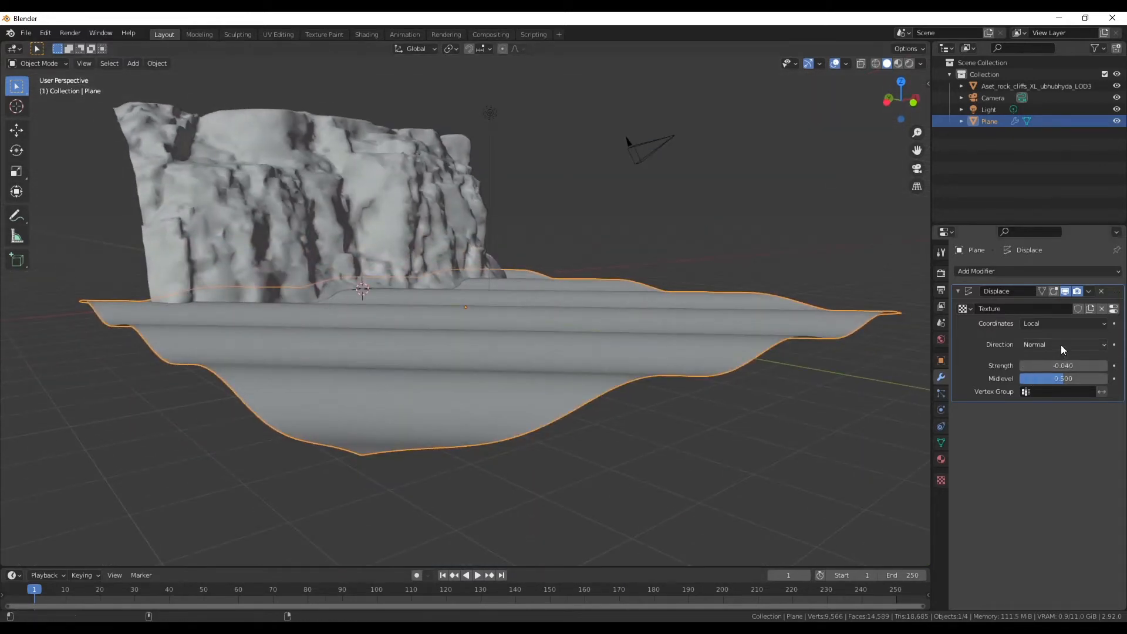
{"action": "left_click_drag", "start_coordinate": [1059, 365], "coordinate": [1067, 365]}
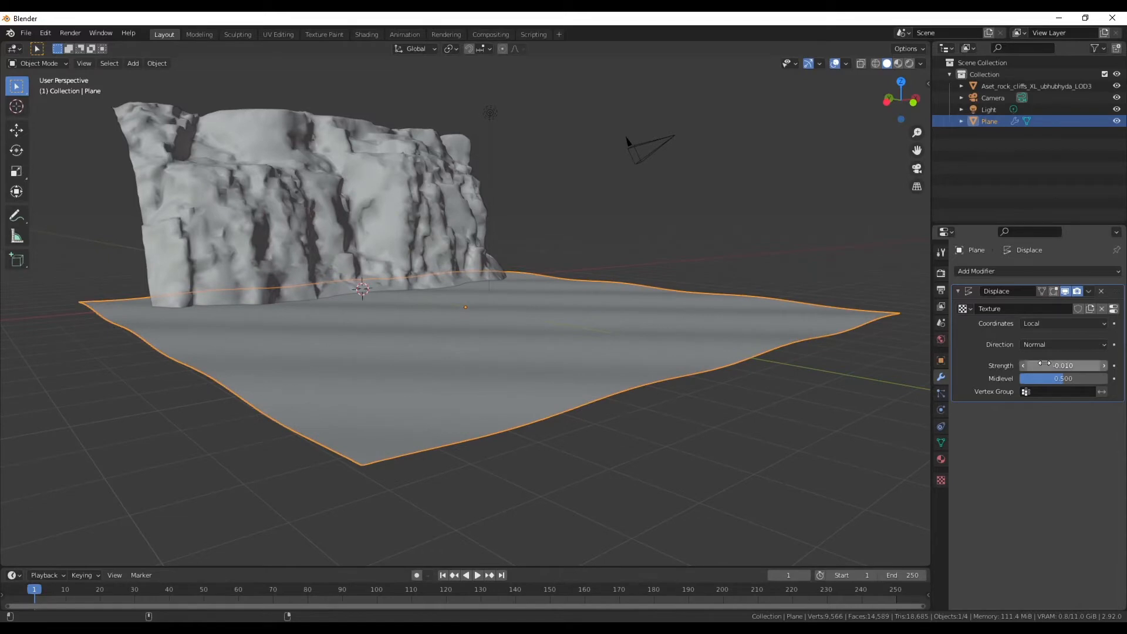
- Set the viewport to rendered shading and raise the plane's displacement strength to a small positive value for gentle sand waves
{"action": "scroll", "coordinate": [284, 315], "scroll_direction": "up", "scroll_amount": 5}
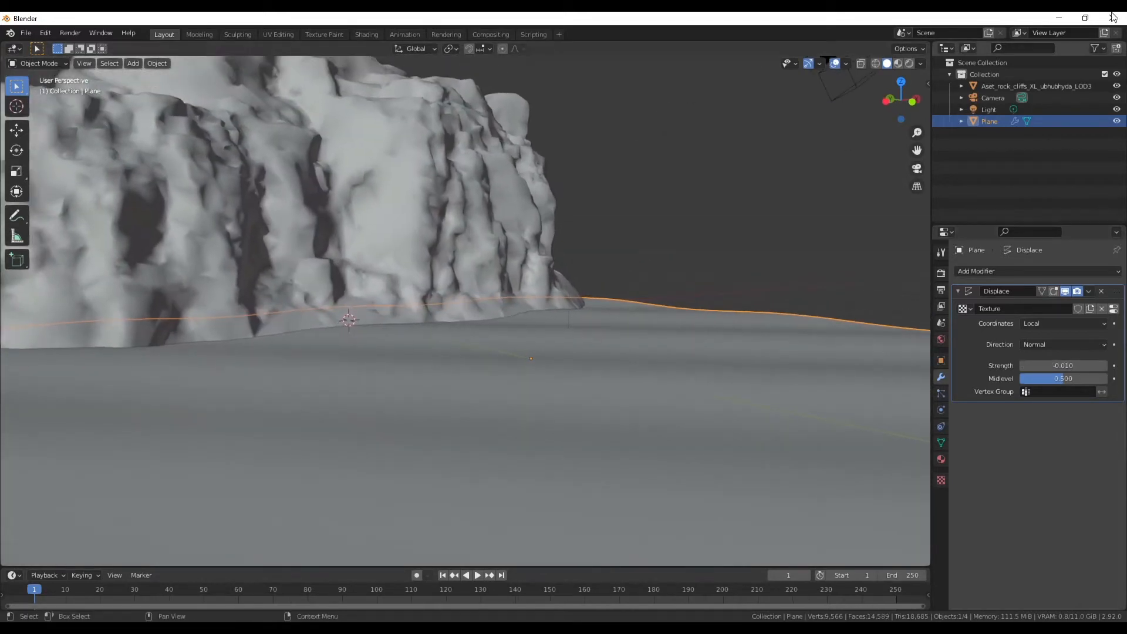
{"action": "left_click", "coordinate": [908, 64]}
{"action": "left_click", "coordinate": [799, 232]}
{"action": "mouse_move", "coordinate": [799, 231]}
{"action": "middle_mouse_down"}
{"action": "mouse_move", "coordinate": [582, 398]}
{"action": "mouse_move", "coordinate": [594, 400]}
{"action": "mouse_move", "coordinate": [408, 368]}
{"action": "mouse_move", "coordinate": [447, 373]}
{"action": "mouse_move", "coordinate": [344, 385]}
{"action": "mouse_move", "coordinate": [468, 377]}
{"action": "middle_mouse_up"}
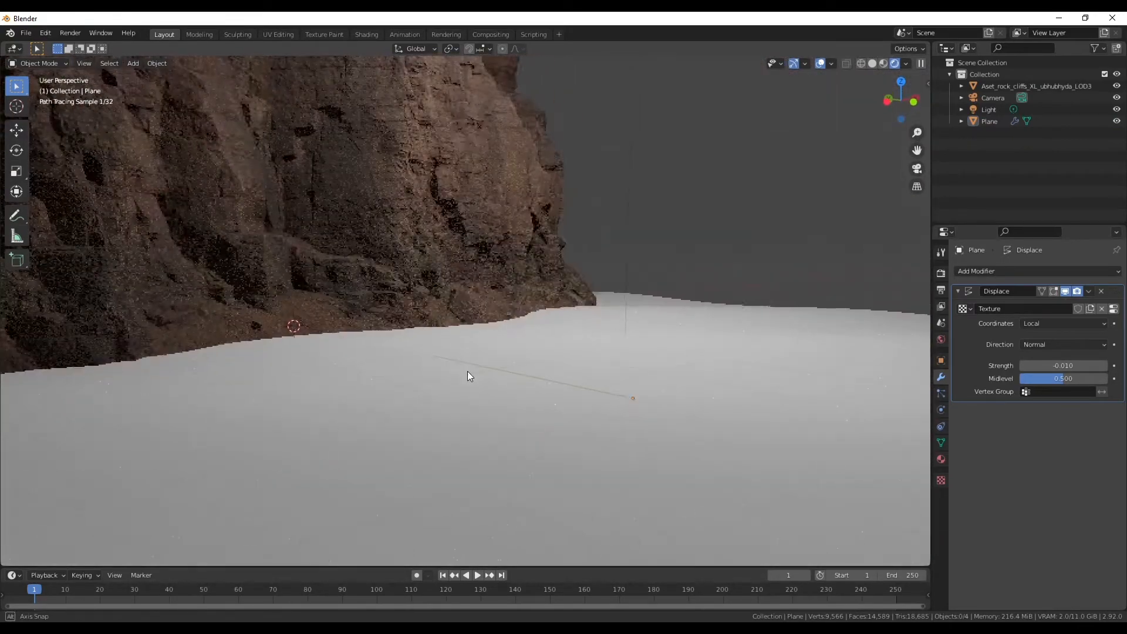
{"action": "left_click", "coordinate": [467, 378]}
{"action": "mouse_move", "coordinate": [1063, 365]}
{"action": "left_mouse_down"}
{"action": "mouse_move", "coordinate": [1097, 365]}
{"action": "mouse_move", "coordinate": [1078, 365]}
{"action": "left_mouse_up"}
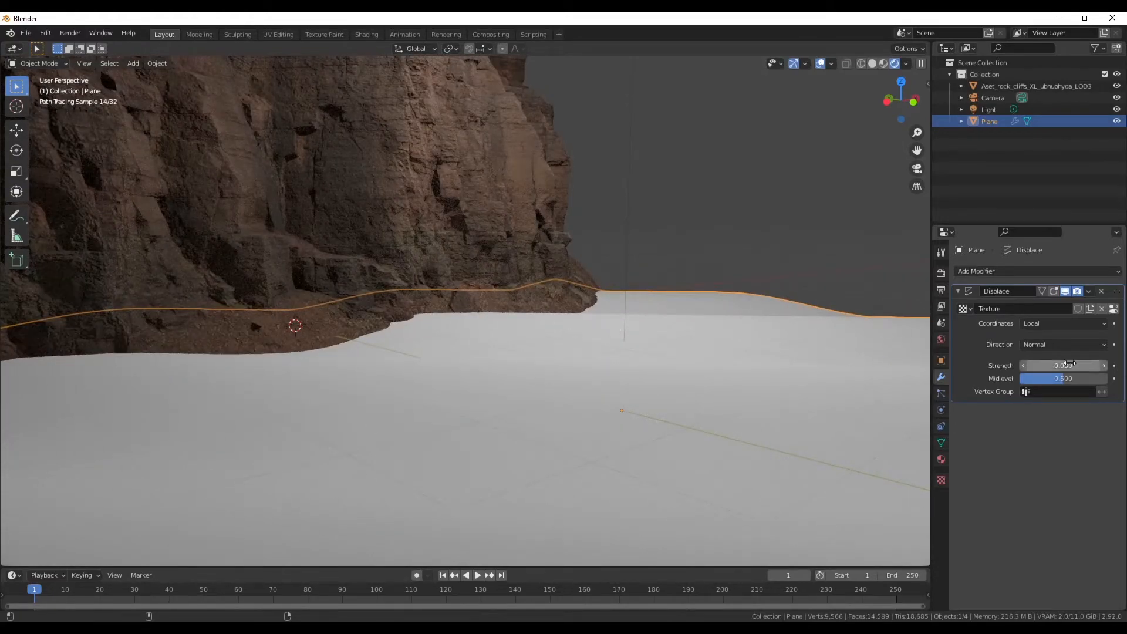
- Try a larger size for the plane's Wood displacement texture with the Sine second basis, using solid shading
{"action": "left_click", "coordinate": [941, 459]}
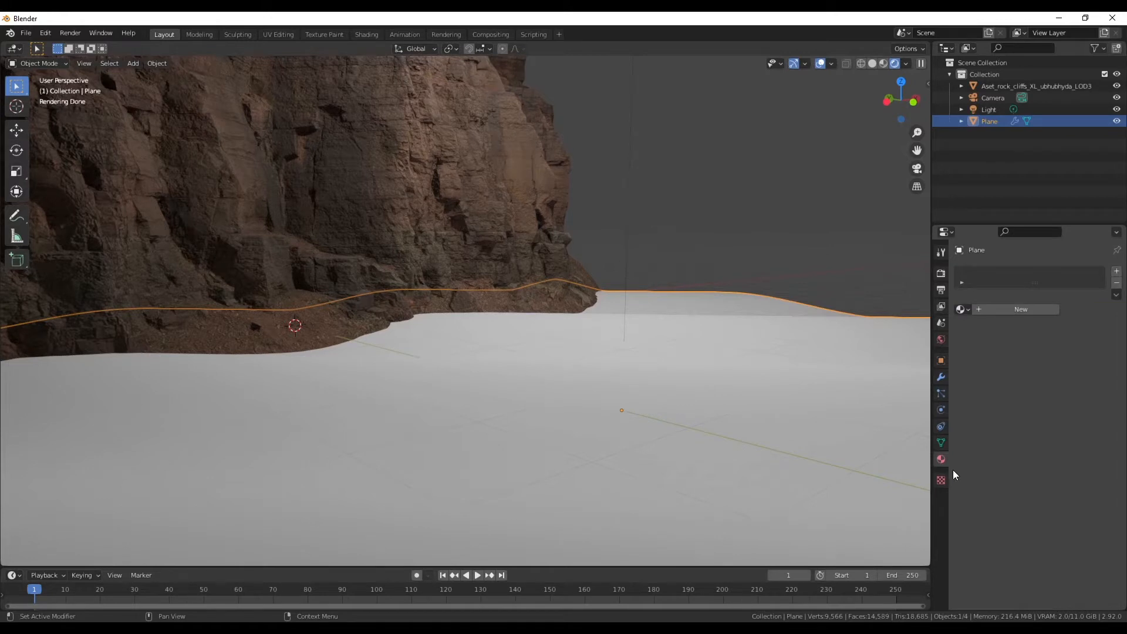
{"action": "left_click", "coordinate": [941, 480]}
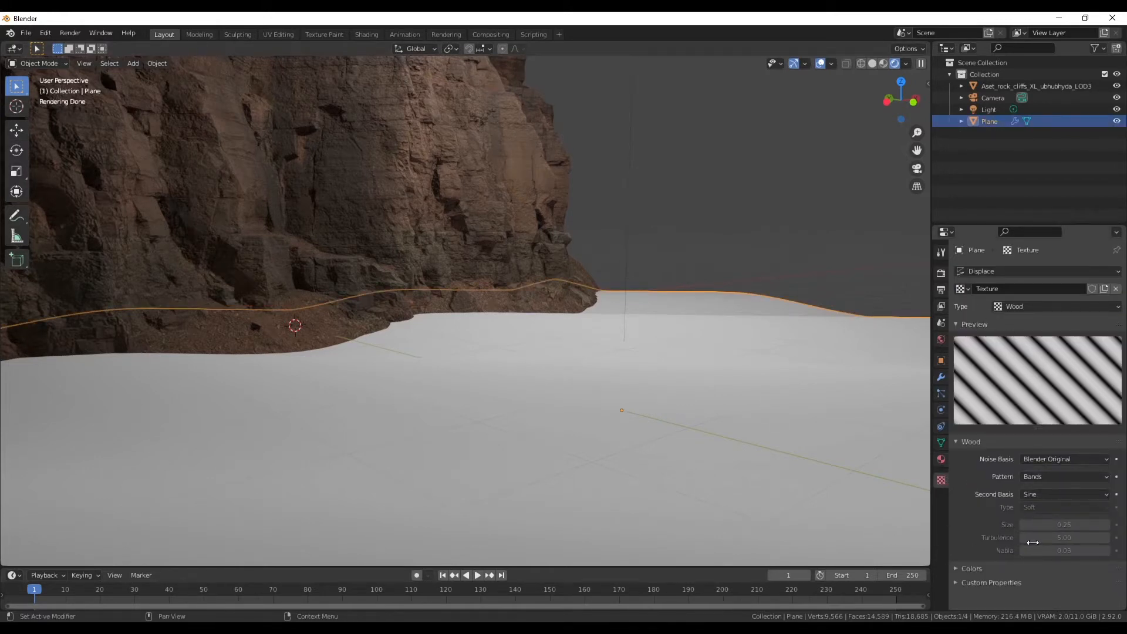
{"action": "left_click", "coordinate": [1034, 495]}
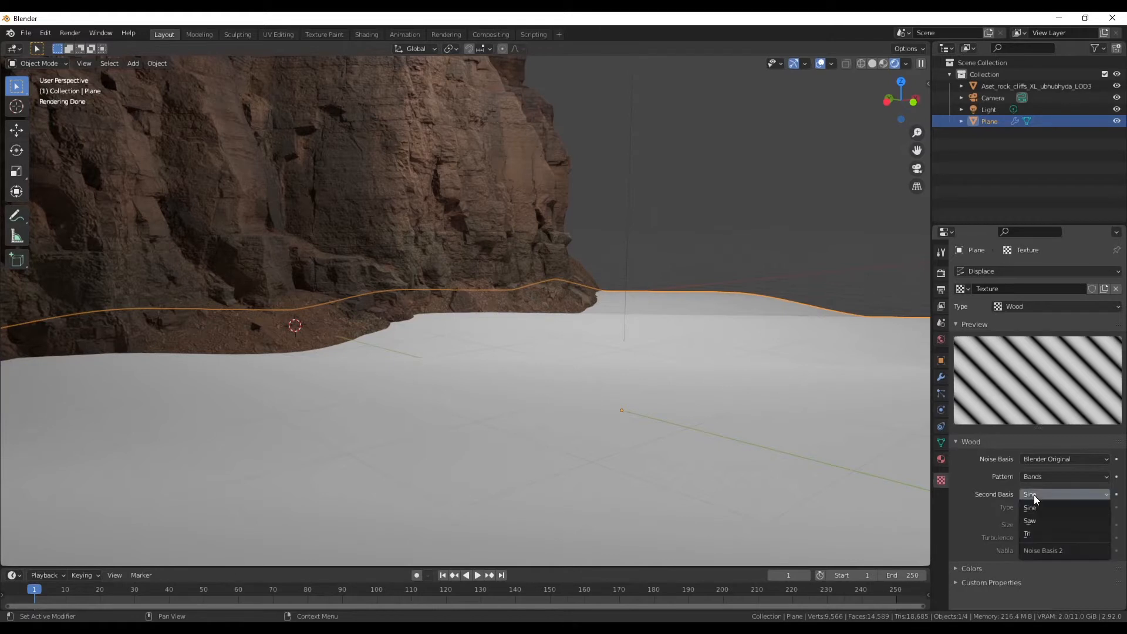
{"action": "left_click", "coordinate": [1036, 506]}
{"action": "left_click", "coordinate": [1027, 476]}
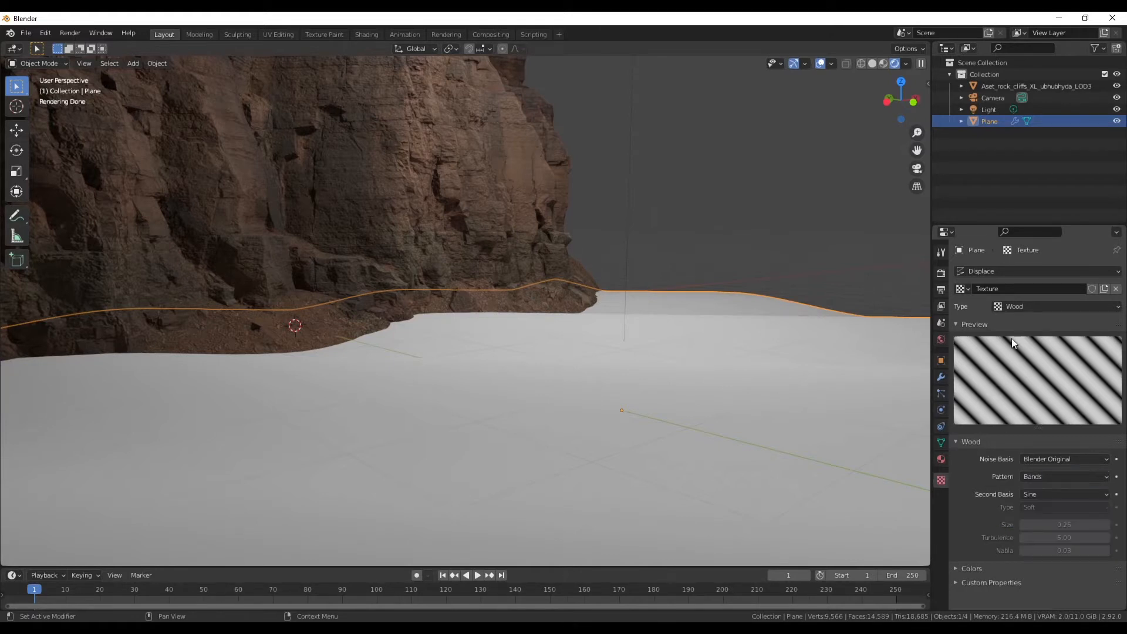
{"action": "left_click_drag", "start_coordinate": [1050, 524], "coordinate": [1059, 519]}
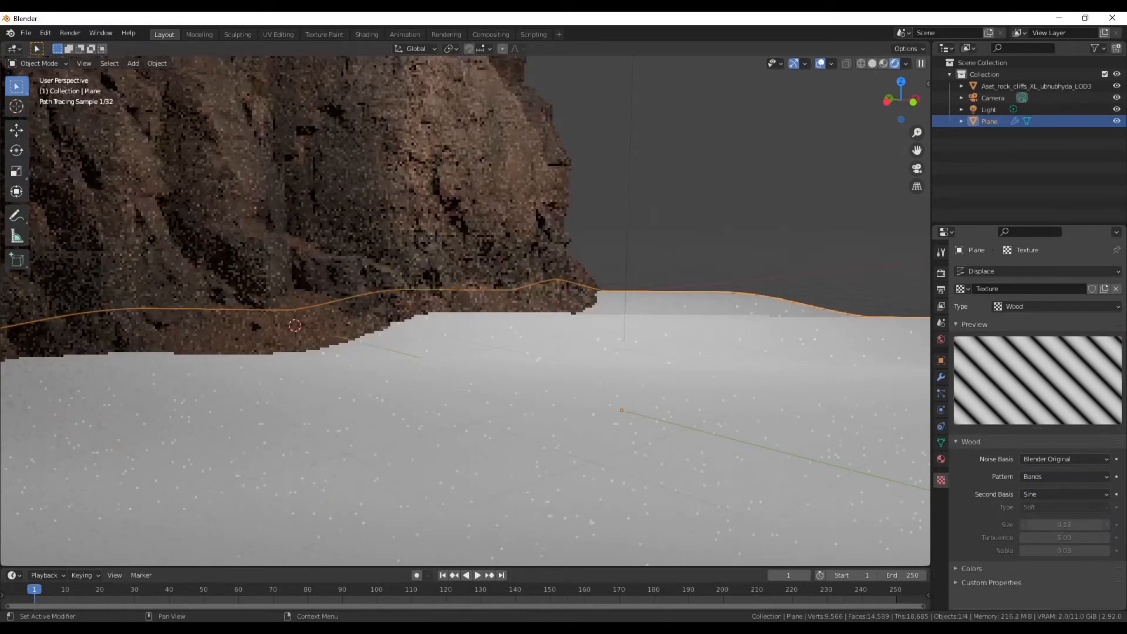
{"action": "left_click", "coordinate": [870, 64]}
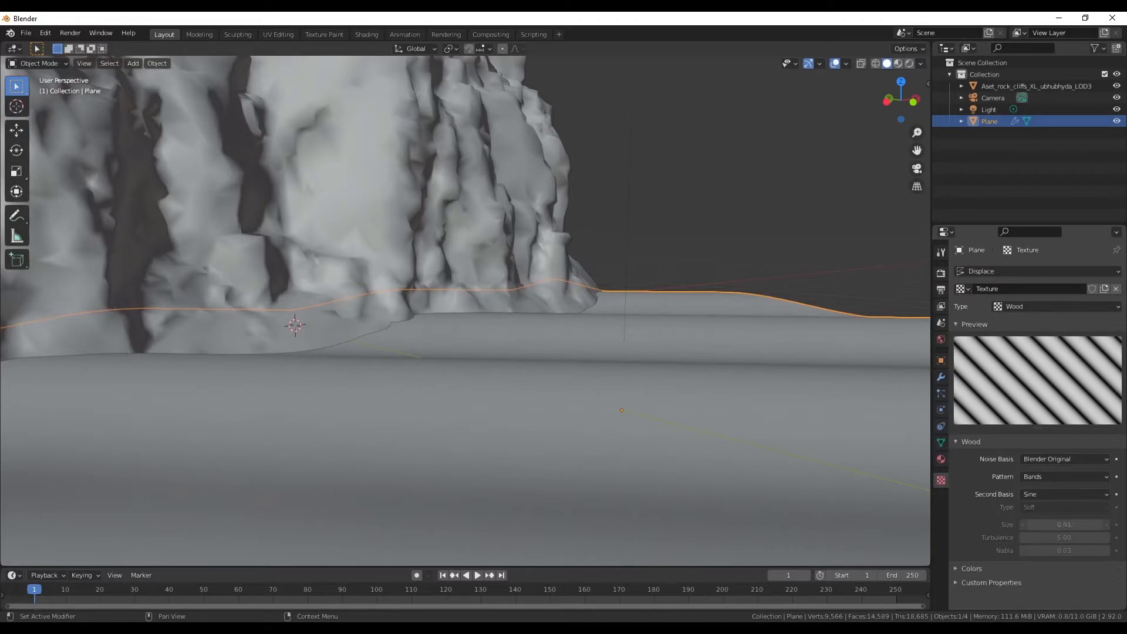
{"action": "key", "text": "alt+a"}
{"action": "left_click", "coordinate": [746, 410]}
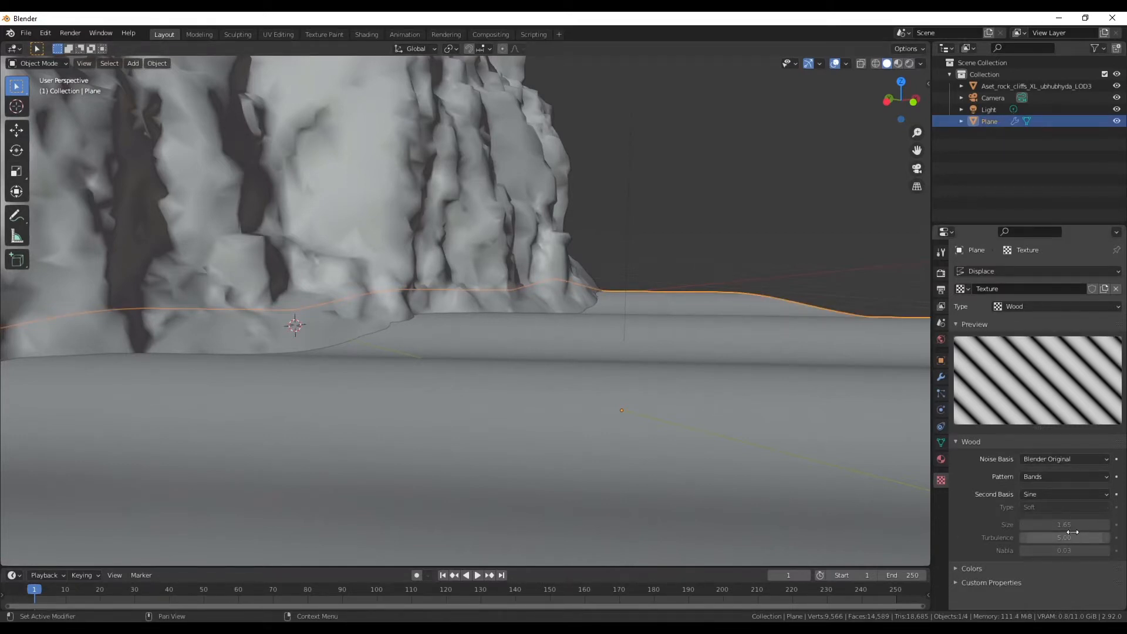
{"action": "key", "text": "alt+a"}
- Delete the displaced seabed plane beneath the cliff
{"action": "scroll", "coordinate": [781, 329], "scroll_direction": "down", "scroll_amount": 2}
{"action": "middle_click_drag", "start_coordinate": [782, 329], "coordinate": [440, 365]}
{"action": "scroll", "coordinate": [675, 413], "scroll_direction": "down", "scroll_amount": 5}
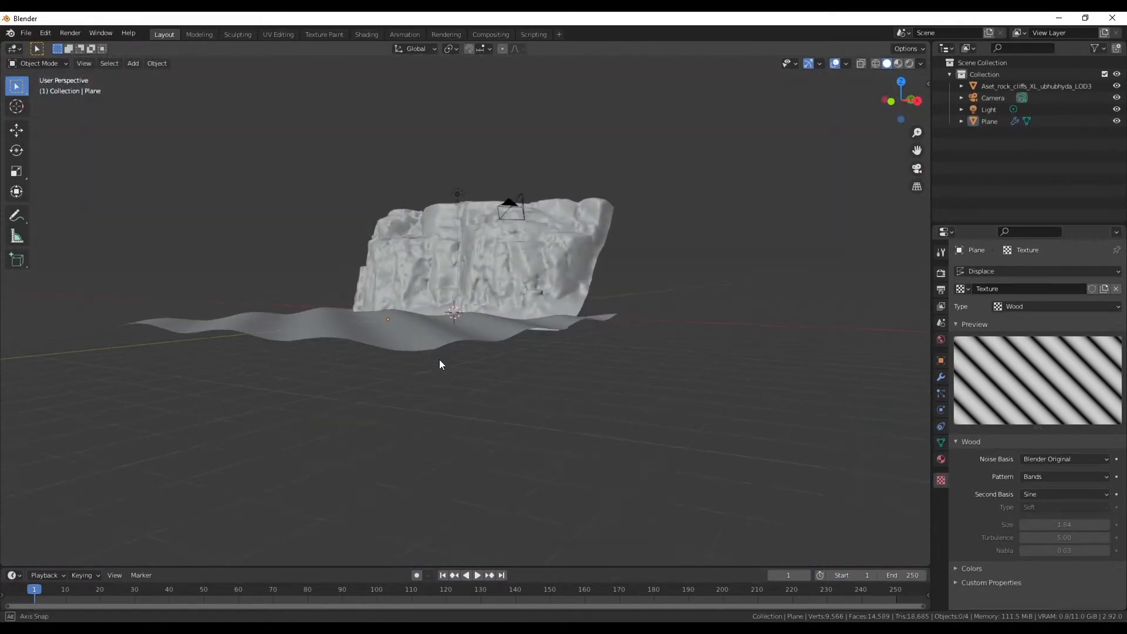
{"action": "scroll", "coordinate": [325, 350], "scroll_direction": "up", "scroll_amount": 3}
{"action": "middle_click_drag", "start_coordinate": [325, 350], "coordinate": [384, 367]}
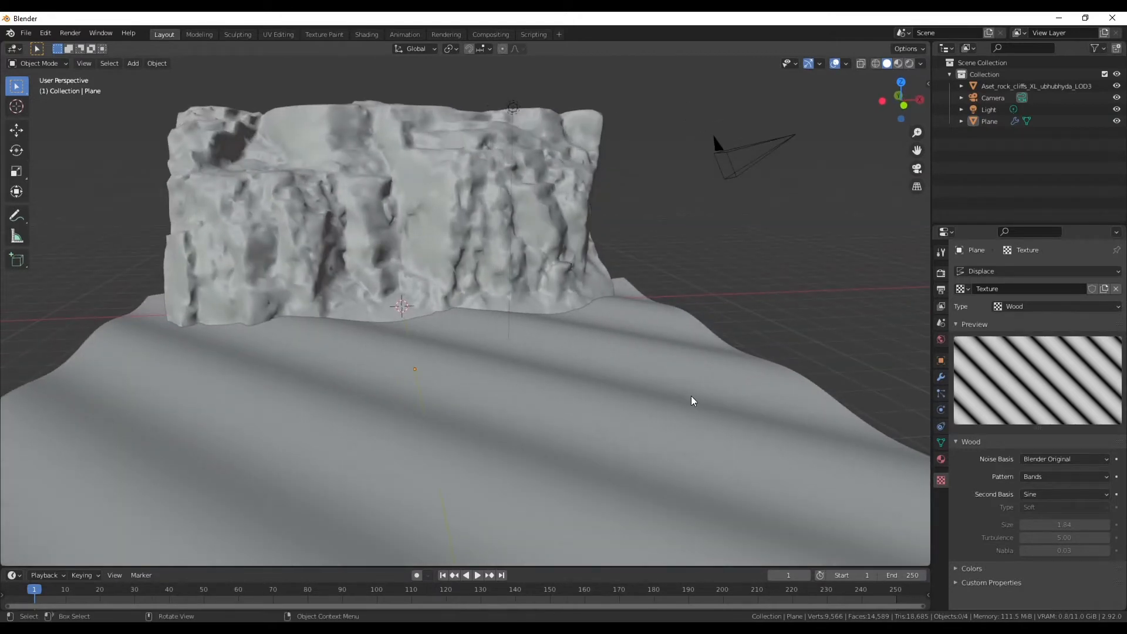
{"action": "key", "text": "x"}
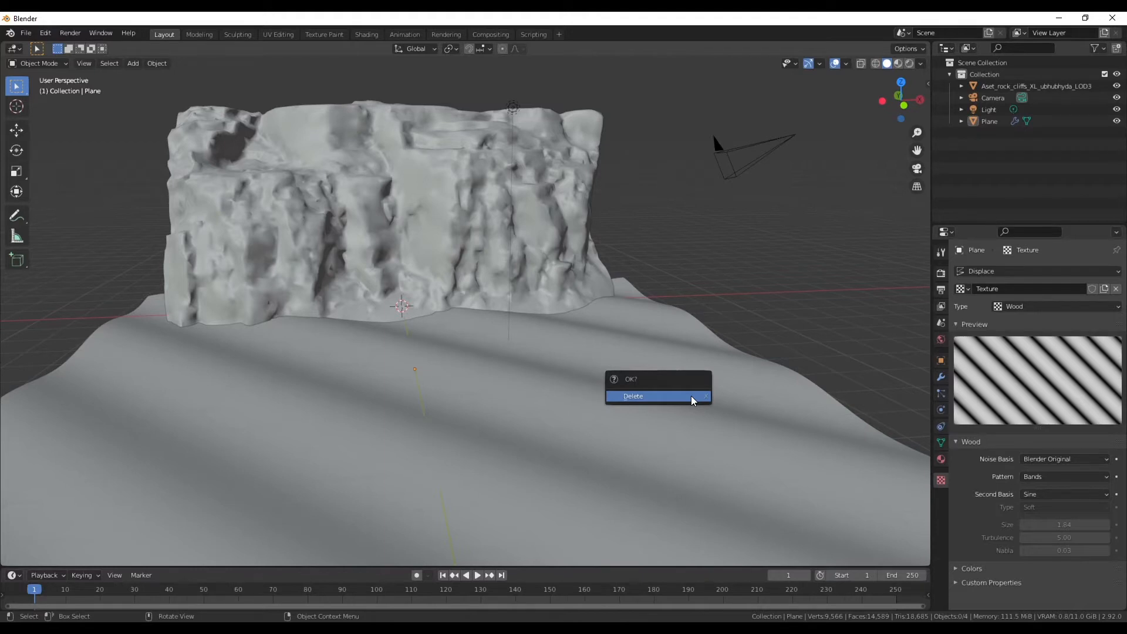
{"action": "left_click", "coordinate": [691, 396]}
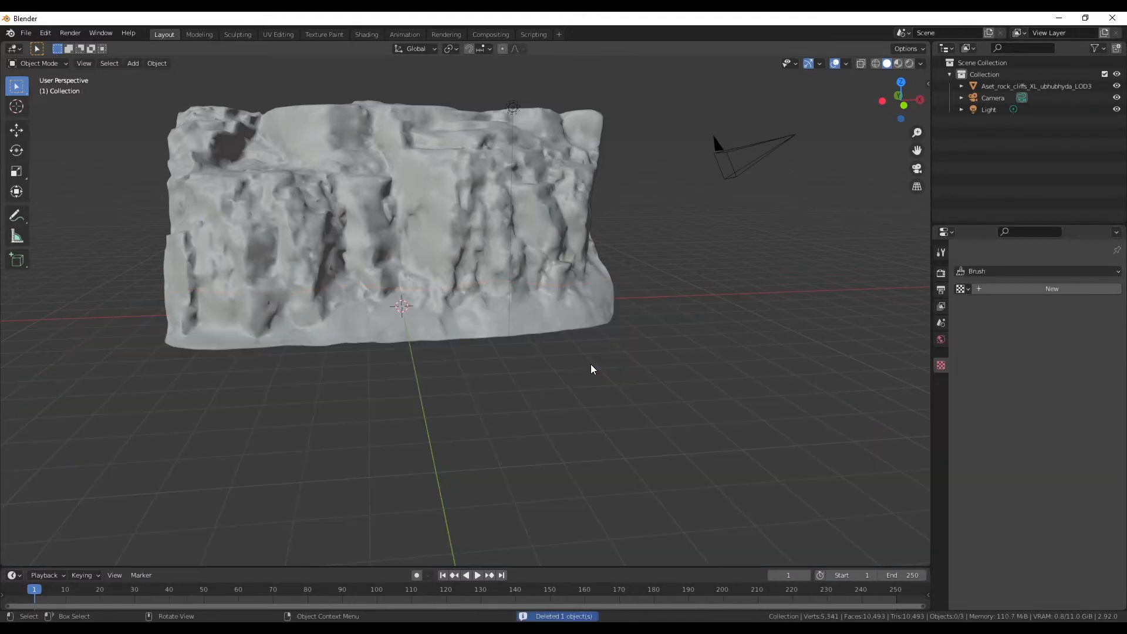
- Add a Landscape mesh, scale it up well beyond the cliff's width and flatten it along Z to about 0.08
{"action": "key", "text": "shift+a"}
{"action": "mouse_move", "coordinate": [350, 218]}
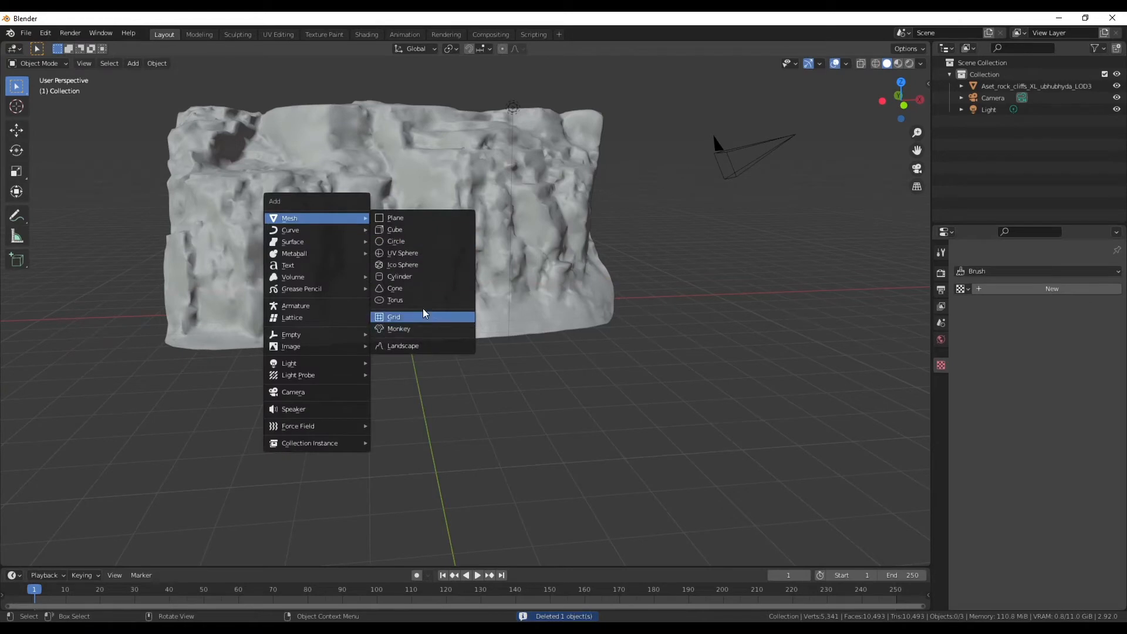
{"action": "left_click", "coordinate": [421, 345]}
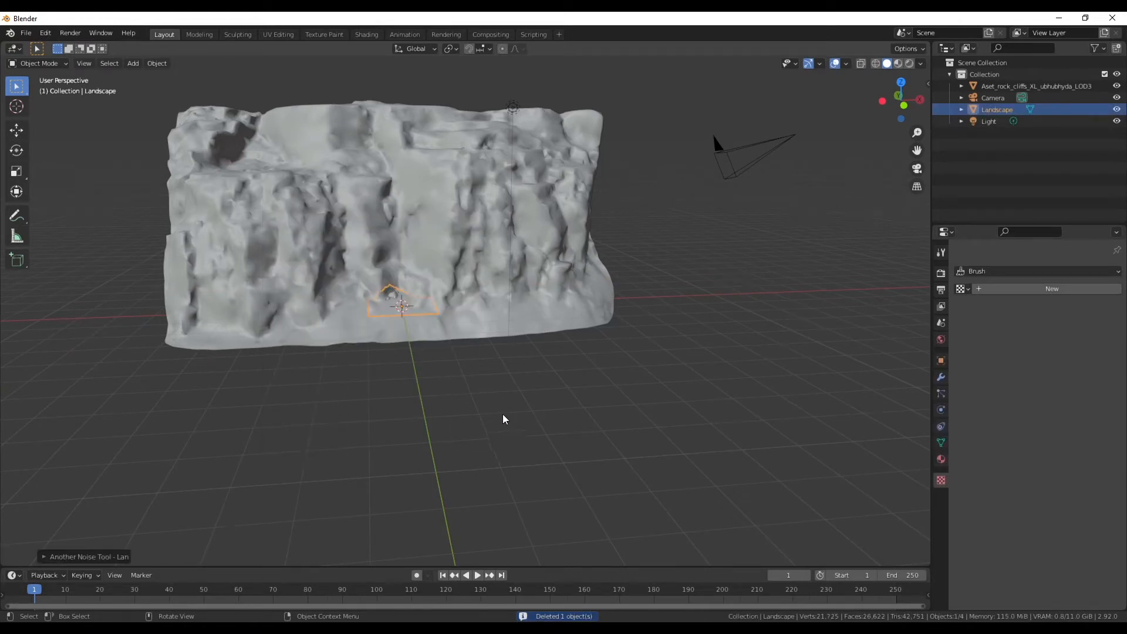
{"action": "key", "text": "s"}
{"action": "left_click", "coordinate": [860, 351]}
{"action": "key", "text": "s"}
{"action": "key", "text": "z"}
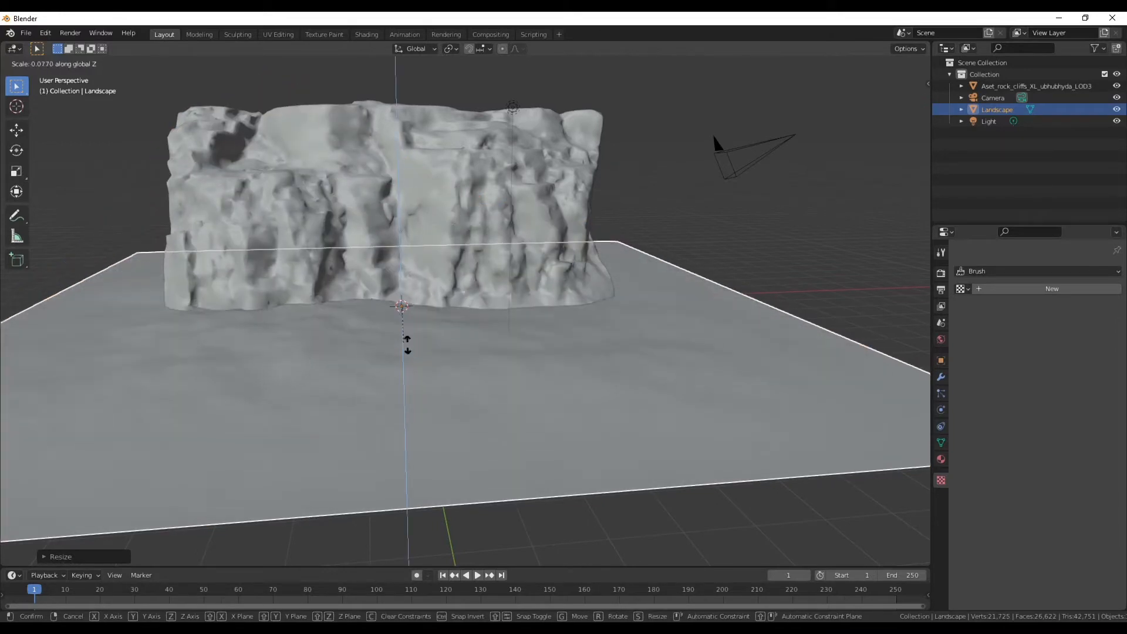
{"action": "left_click", "coordinate": [446, 345]}
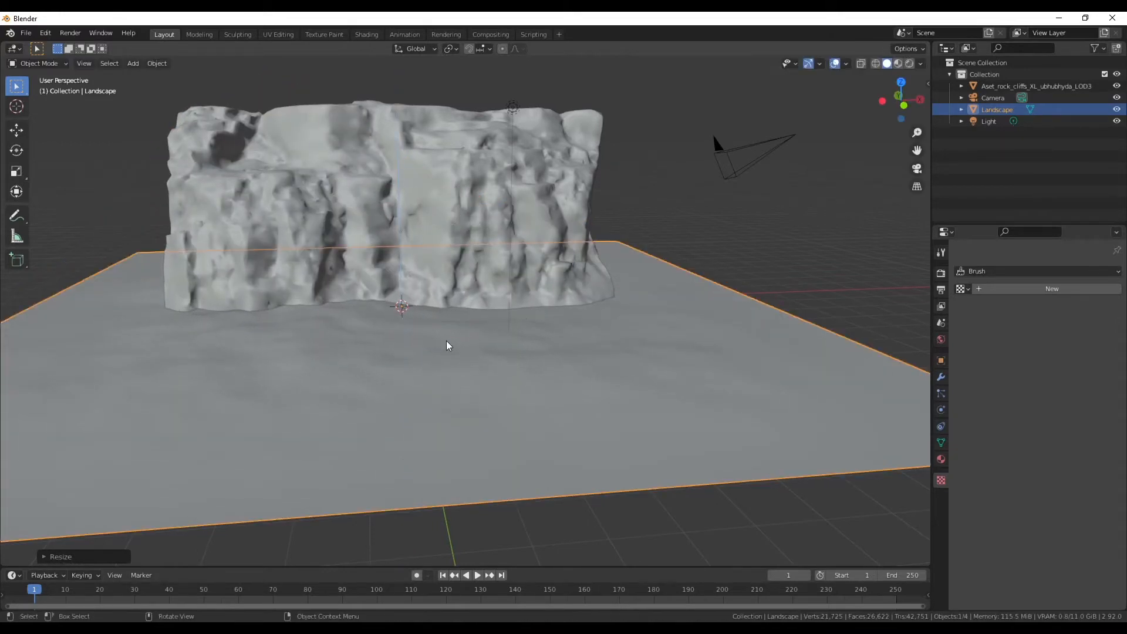
- Move the landscape in top view so that it extends from beneath the cliff out in front of it
{"action": "left_click", "coordinate": [901, 81]}
{"action": "key", "text": "g"}
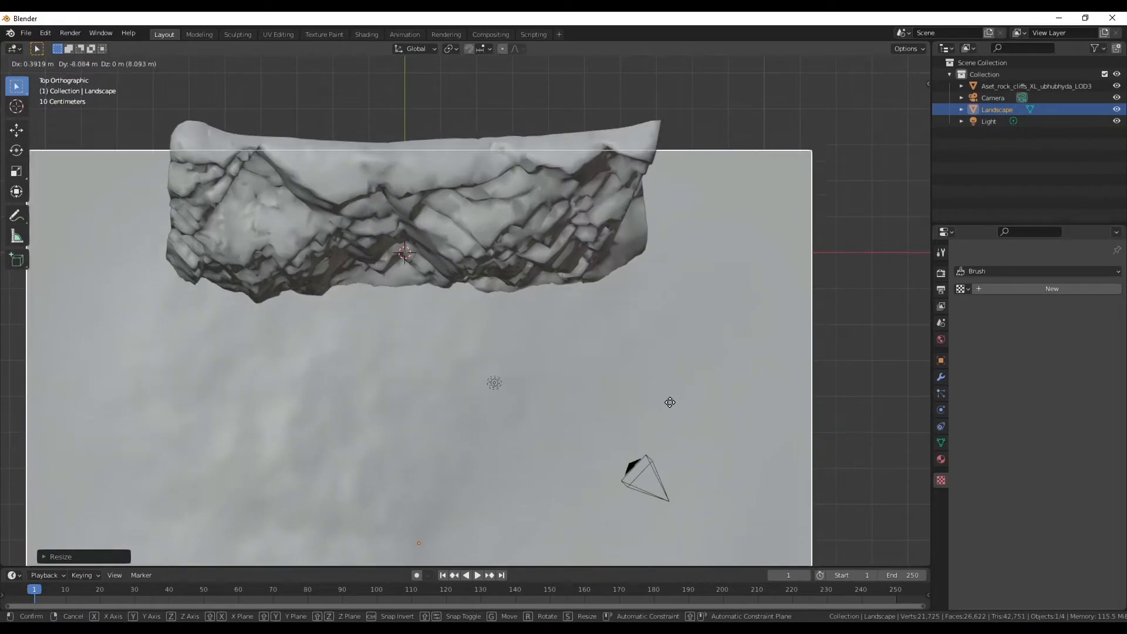
{"action": "left_click", "coordinate": [427, 463]}
- Examine where the landscape meets the cliff base in rendered shading, and return to solid shading
{"action": "middle_click_drag", "start_coordinate": [426, 463], "coordinate": [455, 344]}
{"action": "scroll", "coordinate": [422, 334], "scroll_direction": "up", "scroll_amount": 5}
{"action": "left_click", "coordinate": [909, 63]}
{"action": "mouse_move", "coordinate": [635, 319]}
{"action": "middle_mouse_down"}
{"action": "mouse_move", "coordinate": [550, 413]}
{"action": "mouse_move", "coordinate": [563, 428]}
{"action": "mouse_move", "coordinate": [626, 435]}
{"action": "middle_mouse_up"}
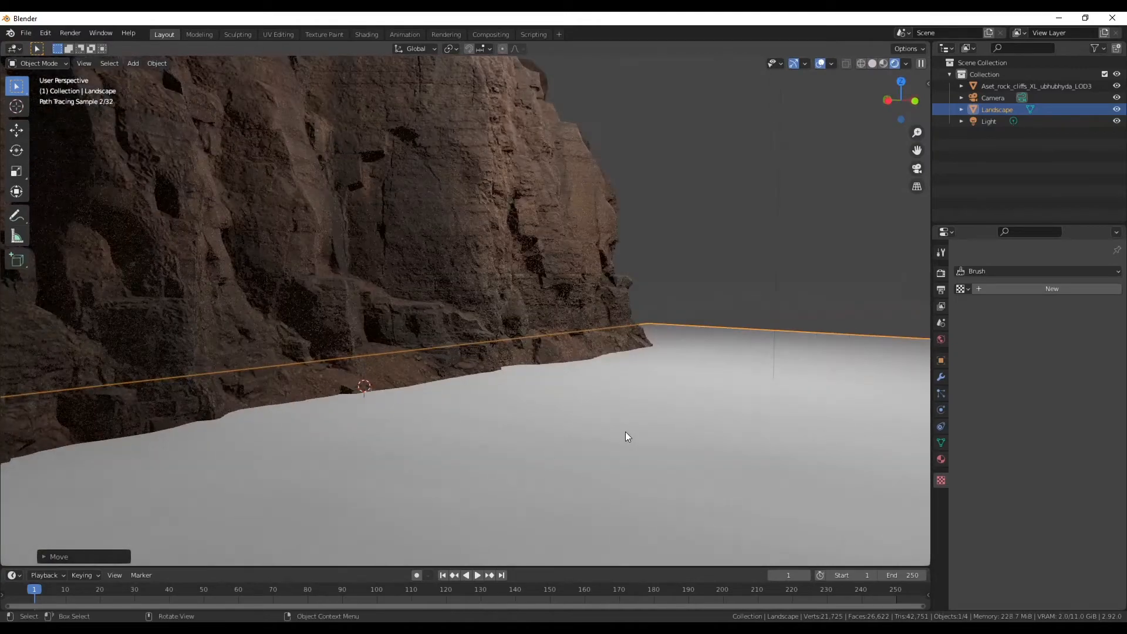
{"action": "middle_click_drag", "start_coordinate": [505, 417], "coordinate": [639, 393]}
{"action": "left_click", "coordinate": [873, 64]}
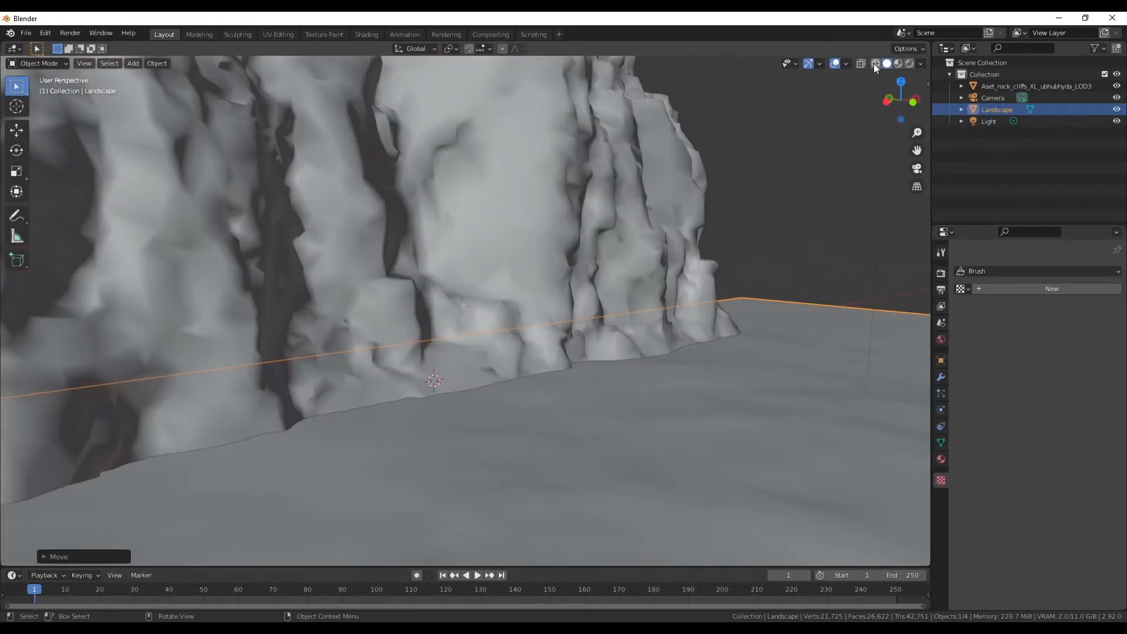
{"action": "scroll", "coordinate": [559, 238], "scroll_direction": "down", "scroll_amount": 3}
{"action": "scroll", "coordinate": [559, 238], "scroll_direction": "down", "scroll_amount": 2}
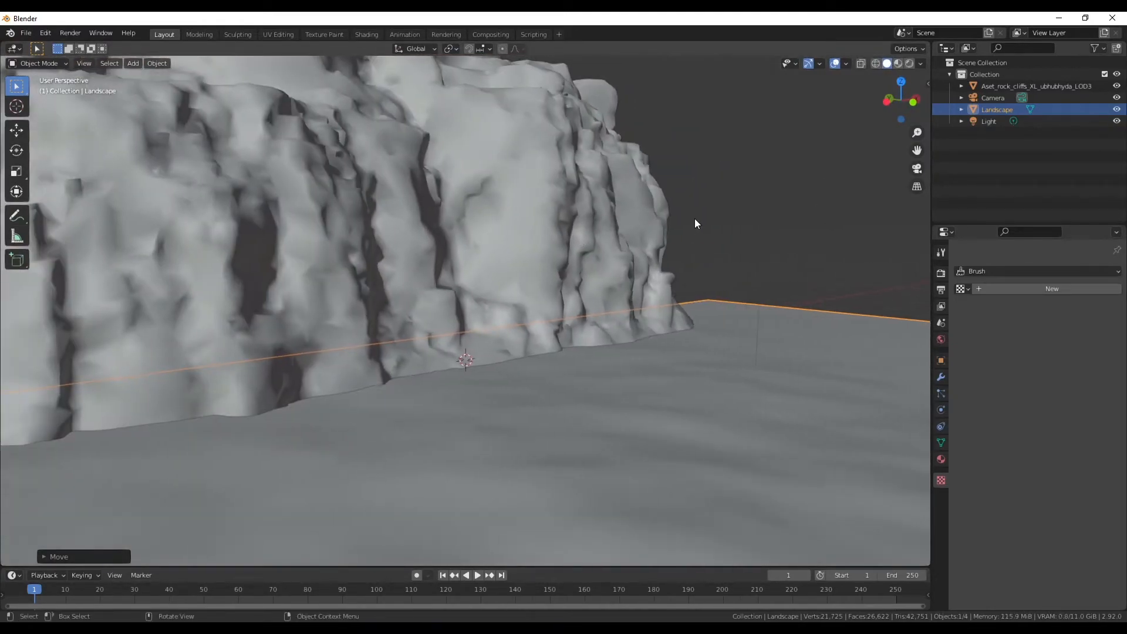
- Save the project as Underwater ocean.blend in the Underwater ocean folder of the Blender Project files
{"action": "key", "text": "ctrl+s"}
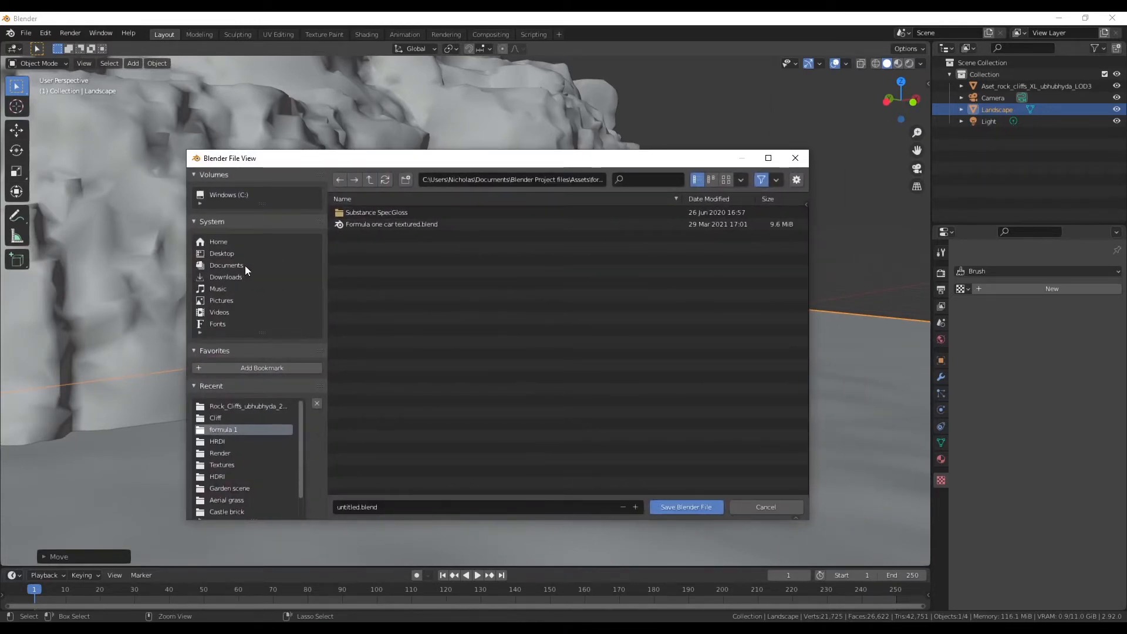
{"action": "left_click", "coordinate": [245, 265]}
{"action": "double_click", "coordinate": [359, 239]}
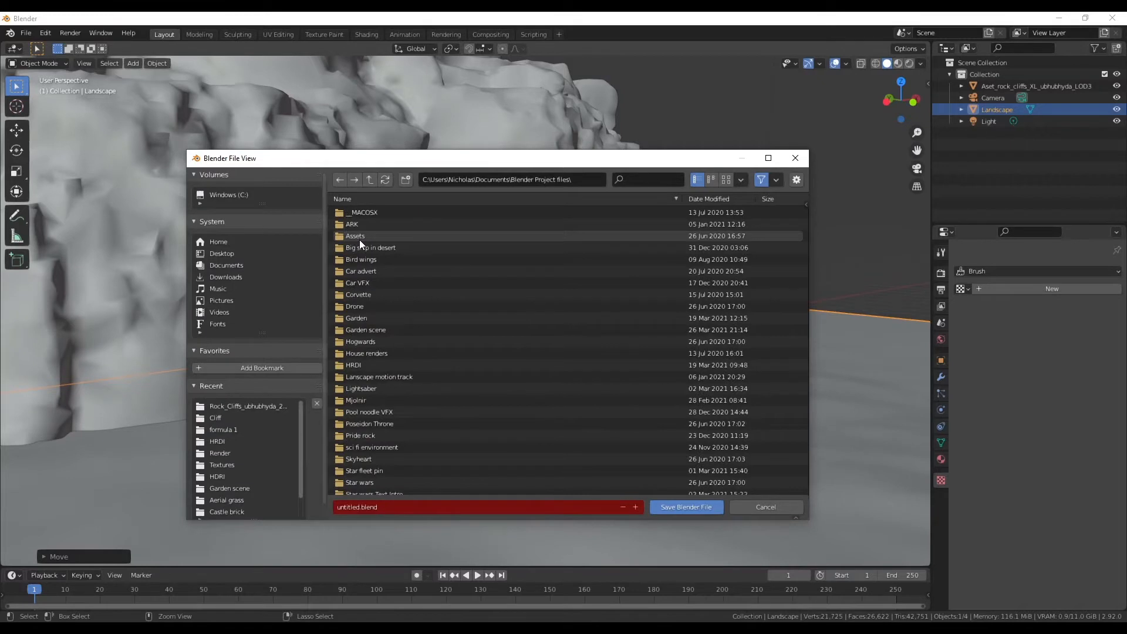
{"action": "scroll", "coordinate": [407, 439], "scroll_direction": "down", "scroll_amount": 5}
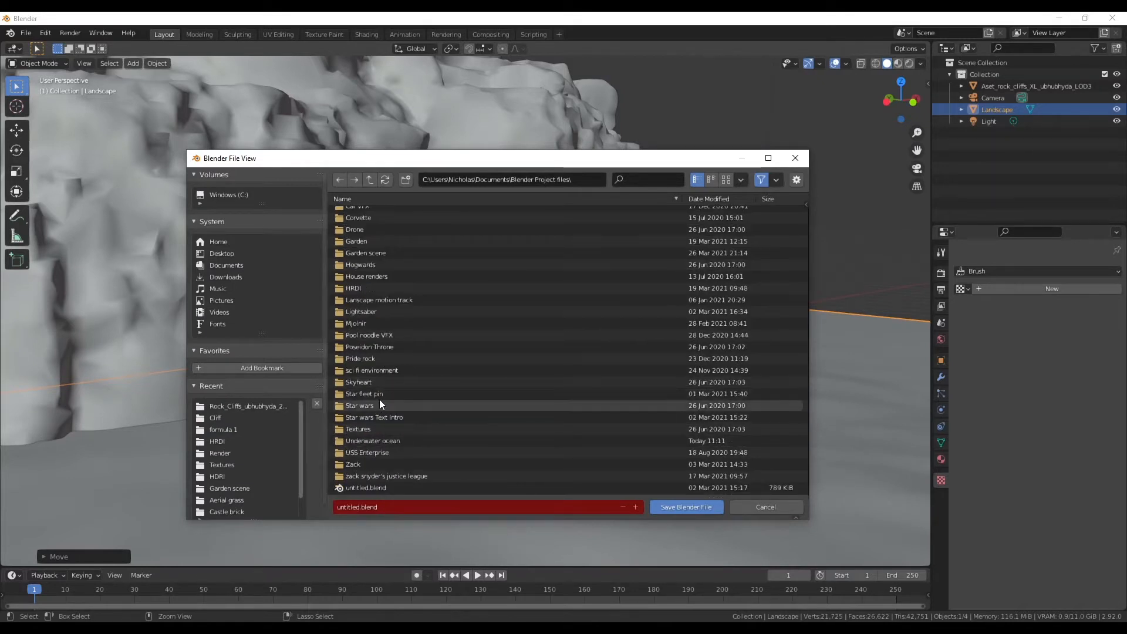
{"action": "double_click", "coordinate": [370, 441]}
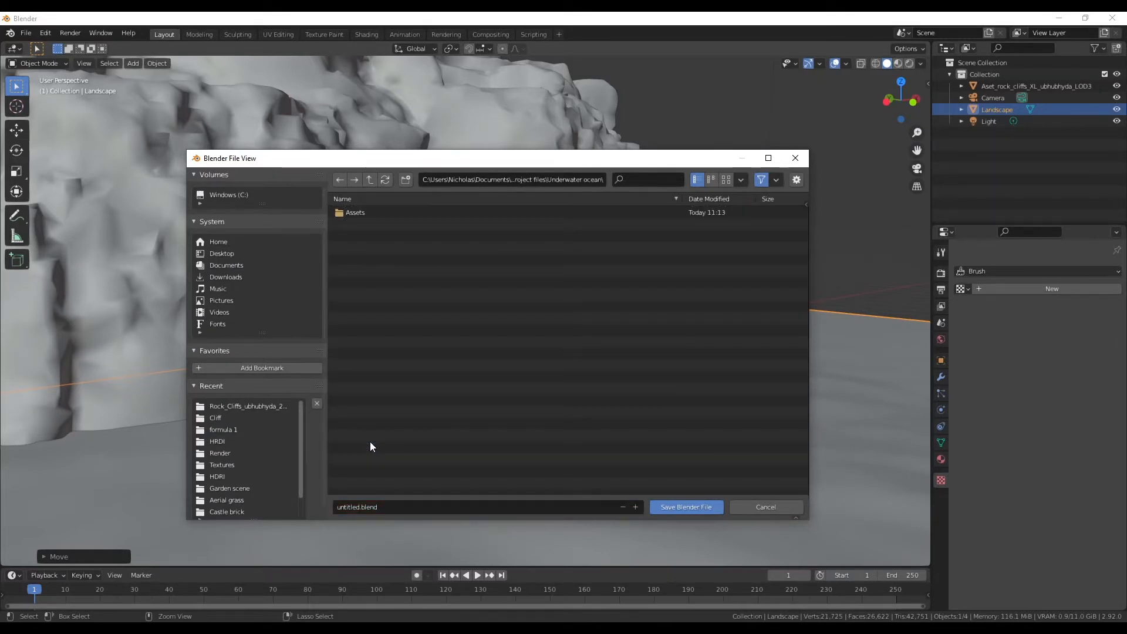
{"action": "double_click", "coordinate": [349, 506]}
{"action": "type", "text": "Underwater oc"}
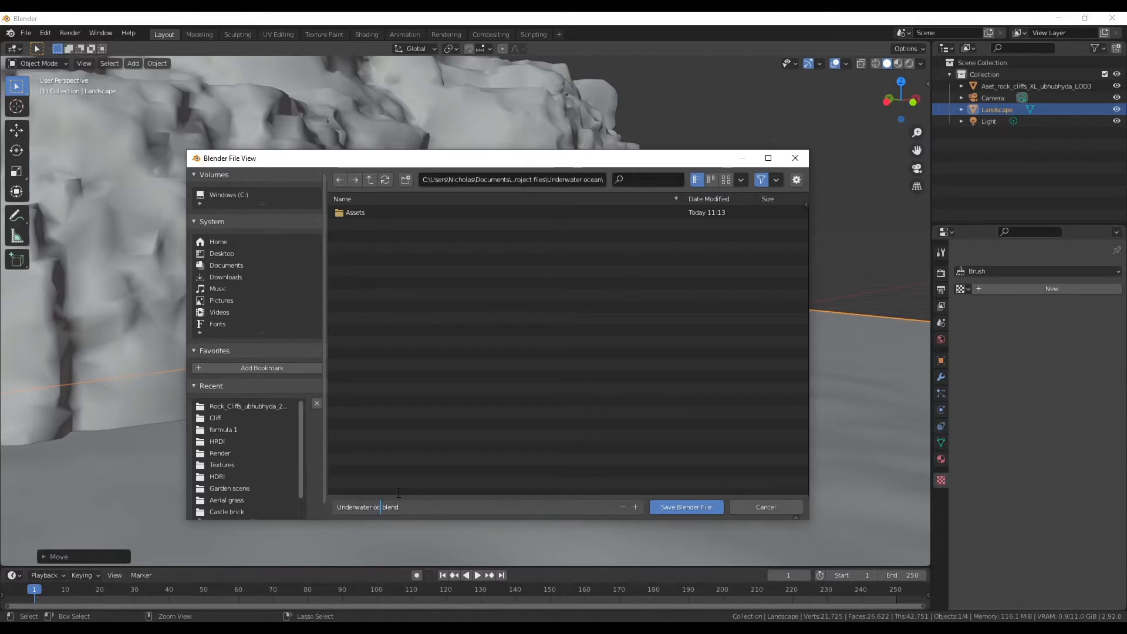
{"action": "type", "text": "ean"}
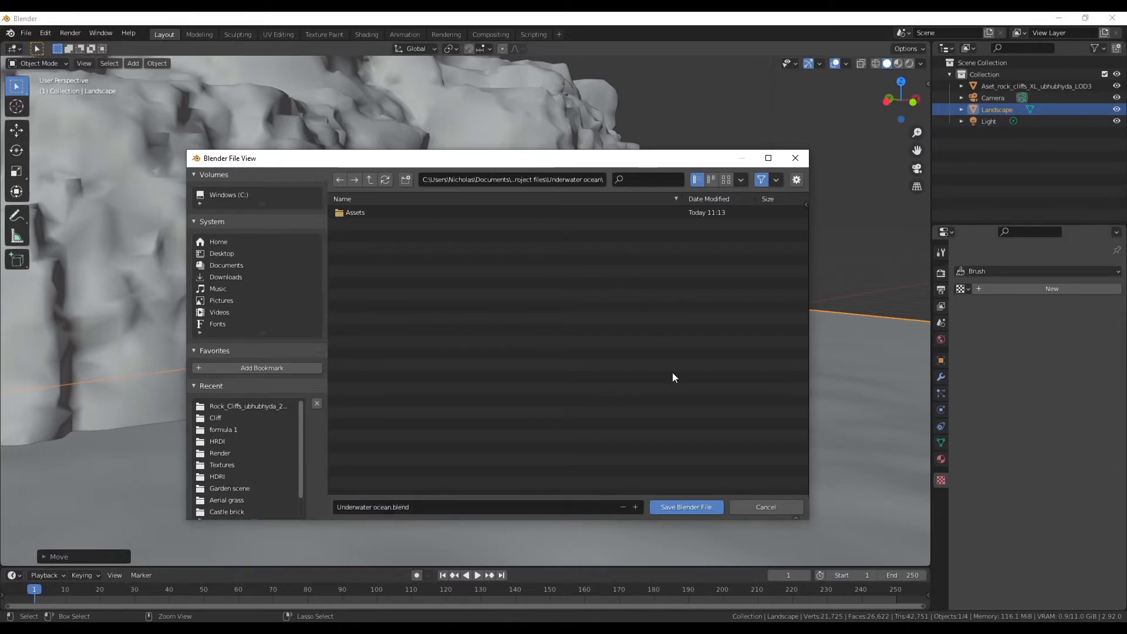
{"action": "left_click", "coordinate": [686, 508]}
{"action": "middle_click_drag", "start_coordinate": [658, 519], "coordinate": [540, 385]}
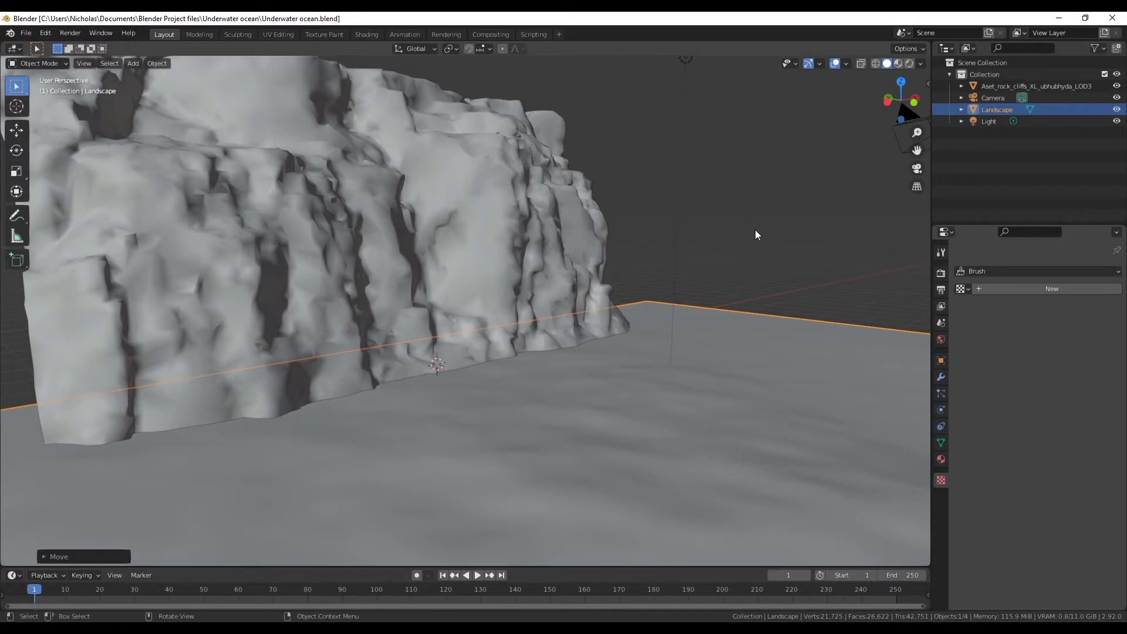
{"action": "middle_click_drag", "start_coordinate": [640, 279], "coordinate": [482, 305]}
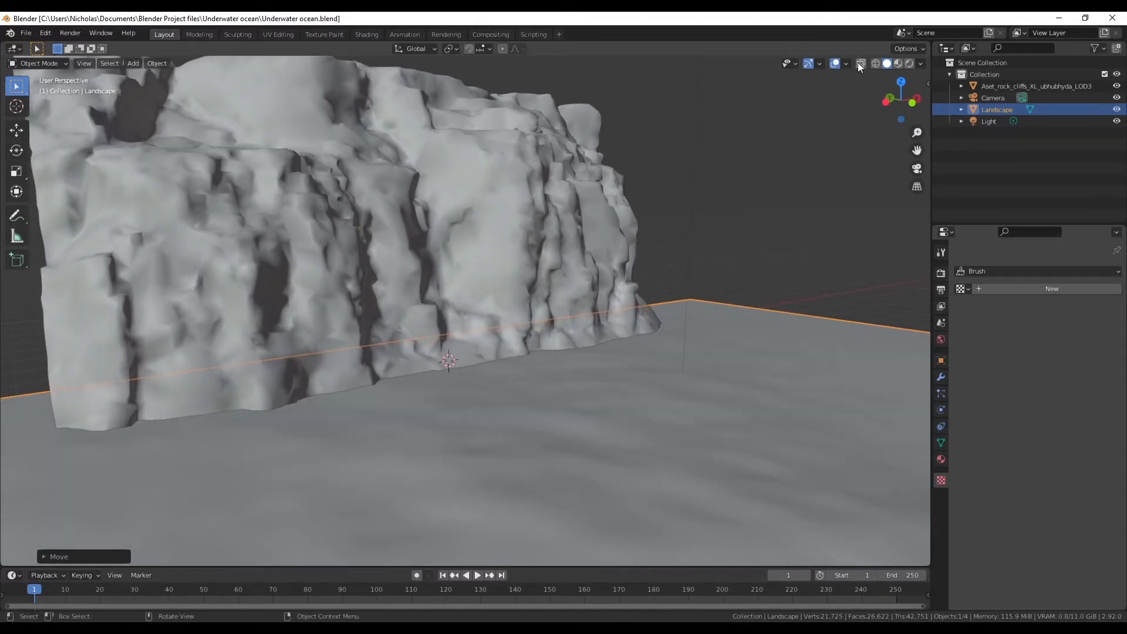
{"action": "middle_click_drag", "start_coordinate": [639, 234], "coordinate": [597, 273]}
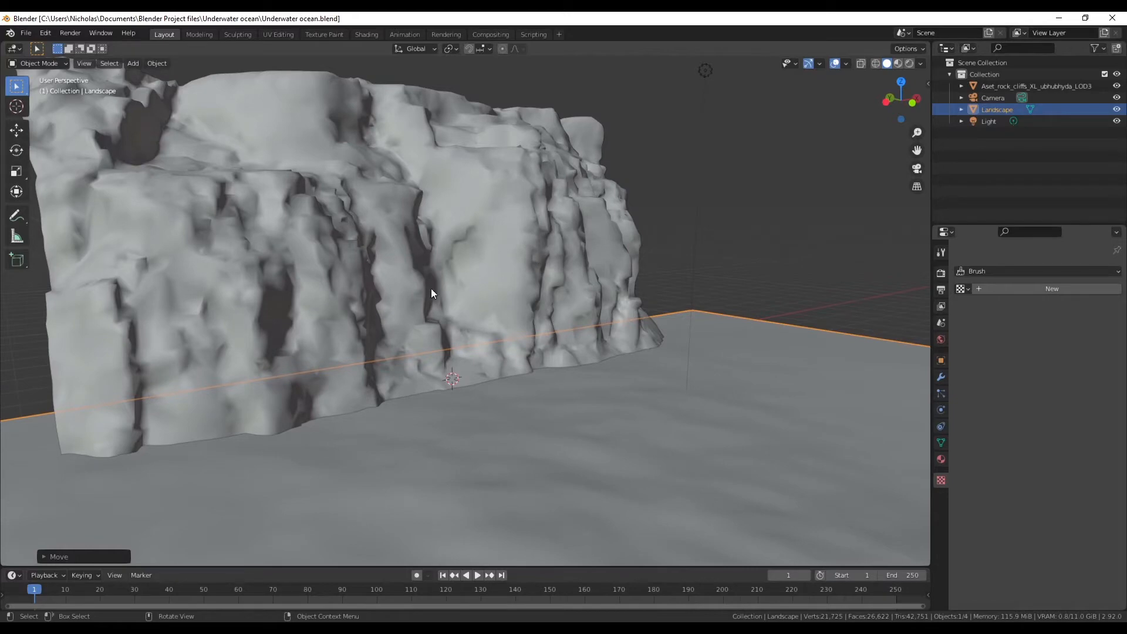
- Switch to File Explorer, open the Rock folder in Assets and extract the uploads_files_2372587_Rock_5(1) archive there
{"action": "key", "text": "alt+Tab"}
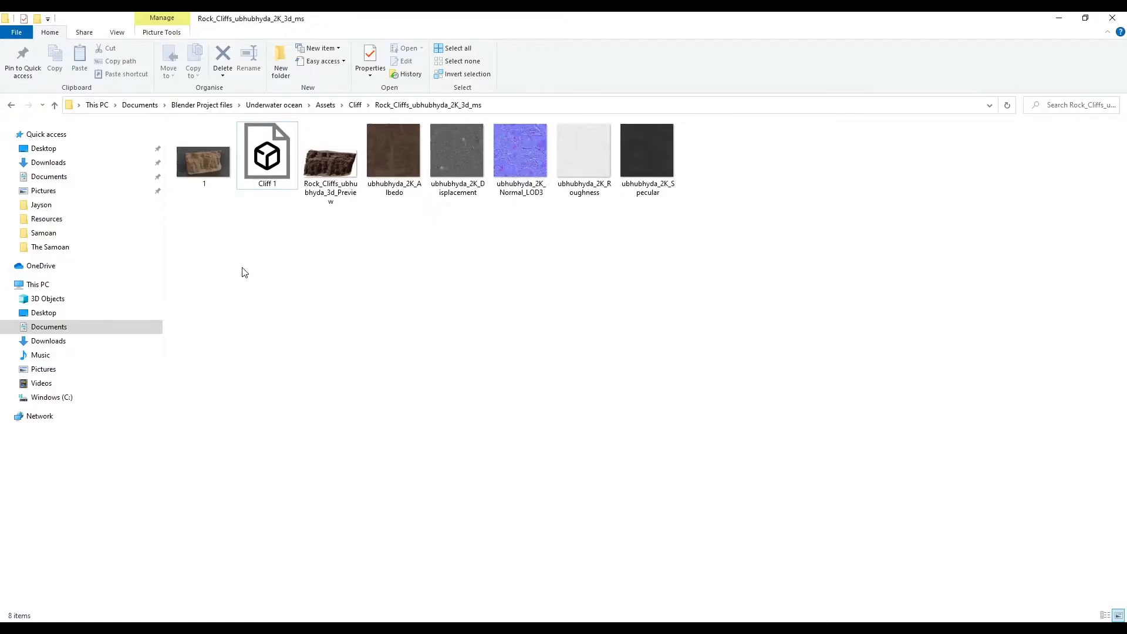
{"action": "left_click", "coordinate": [11, 105]}
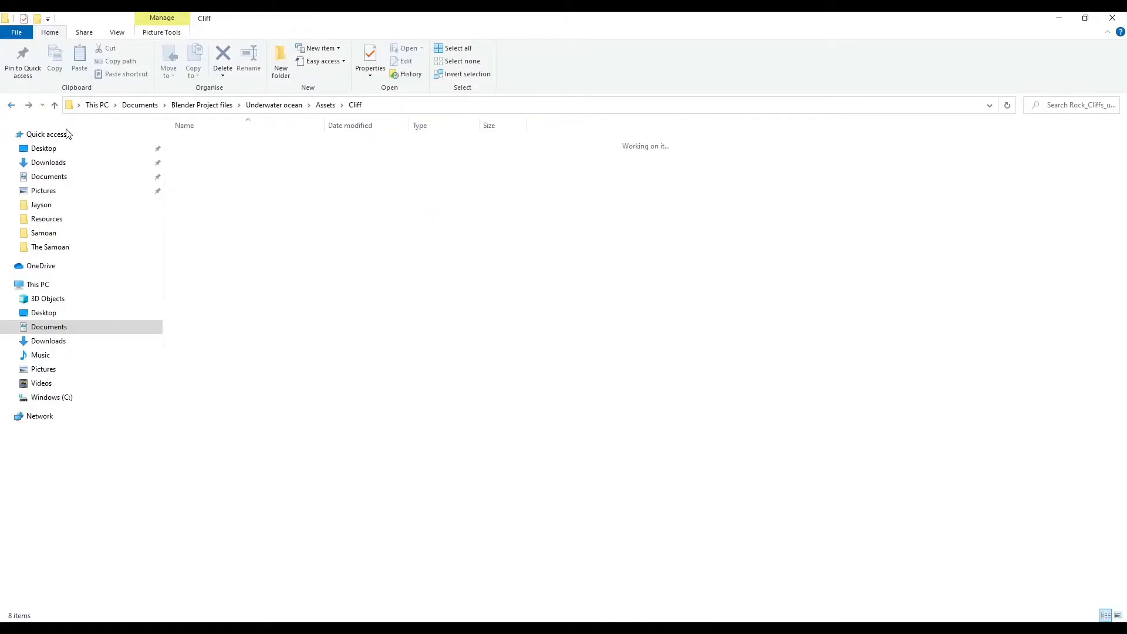
{"action": "left_click", "coordinate": [11, 105]}
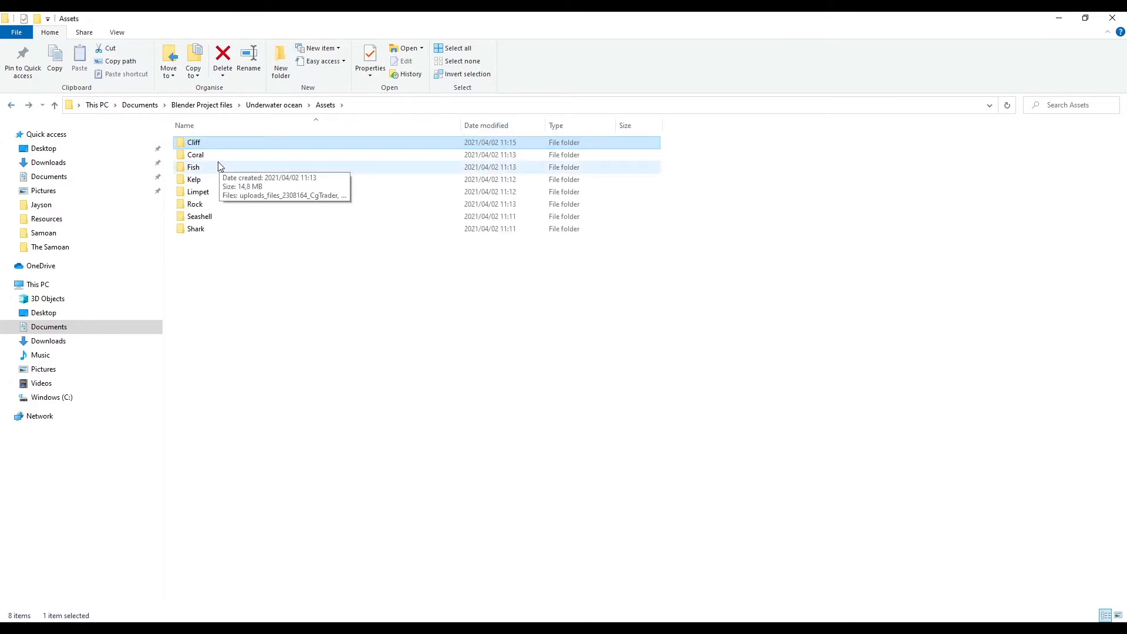
{"action": "double_click", "coordinate": [201, 204]}
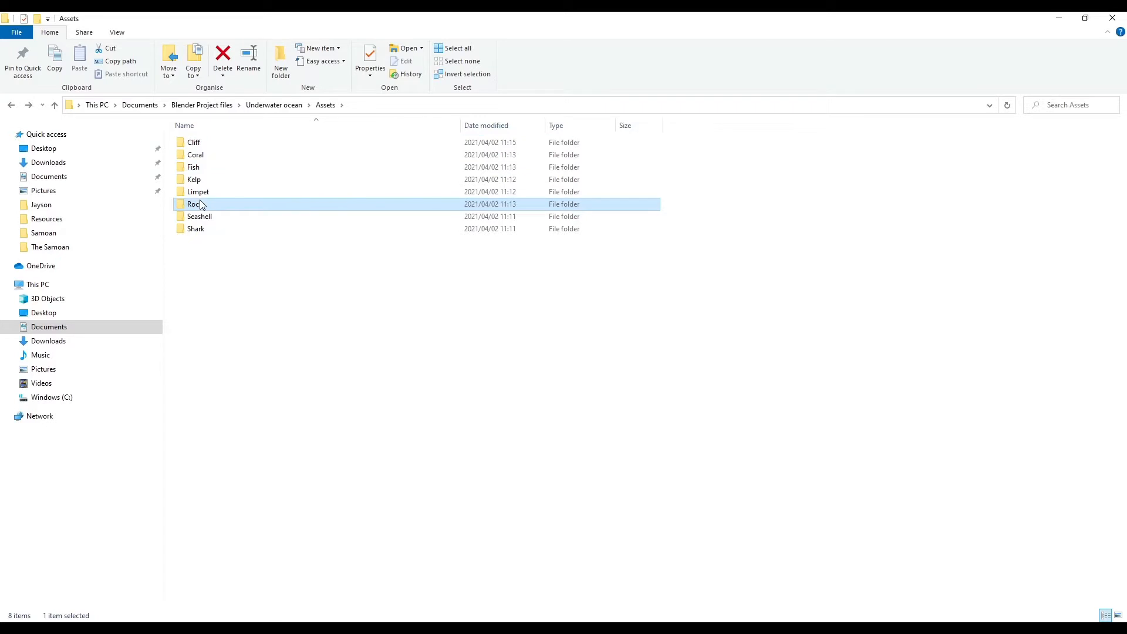
{"action": "left_click", "coordinate": [219, 143]}
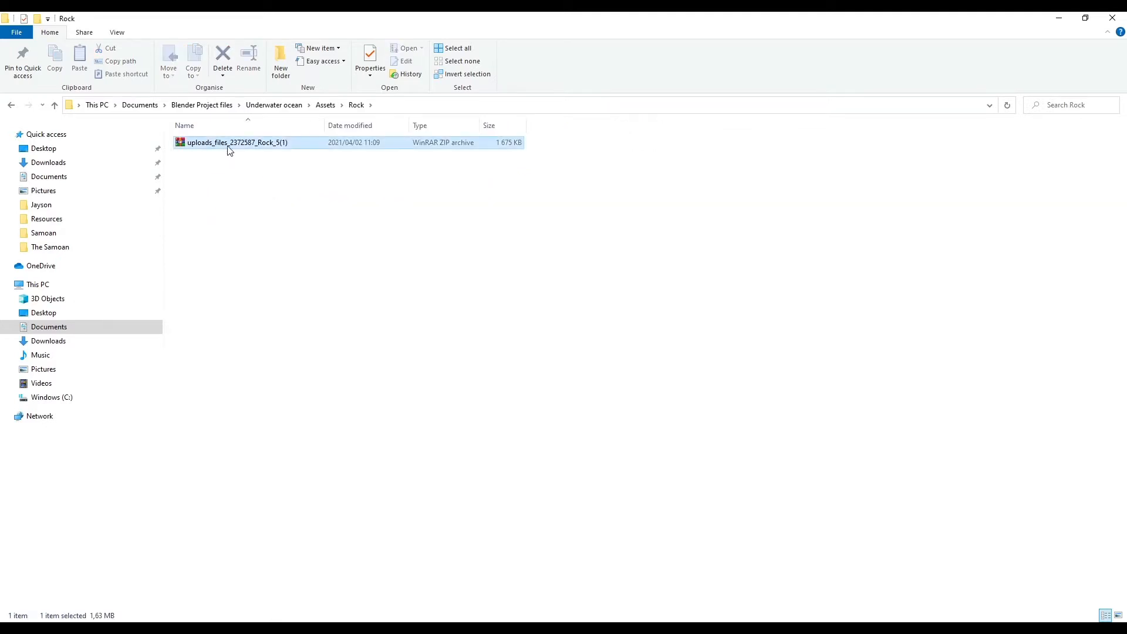
{"action": "right_click", "coordinate": [226, 150]}
{"action": "left_click", "coordinate": [268, 227]}
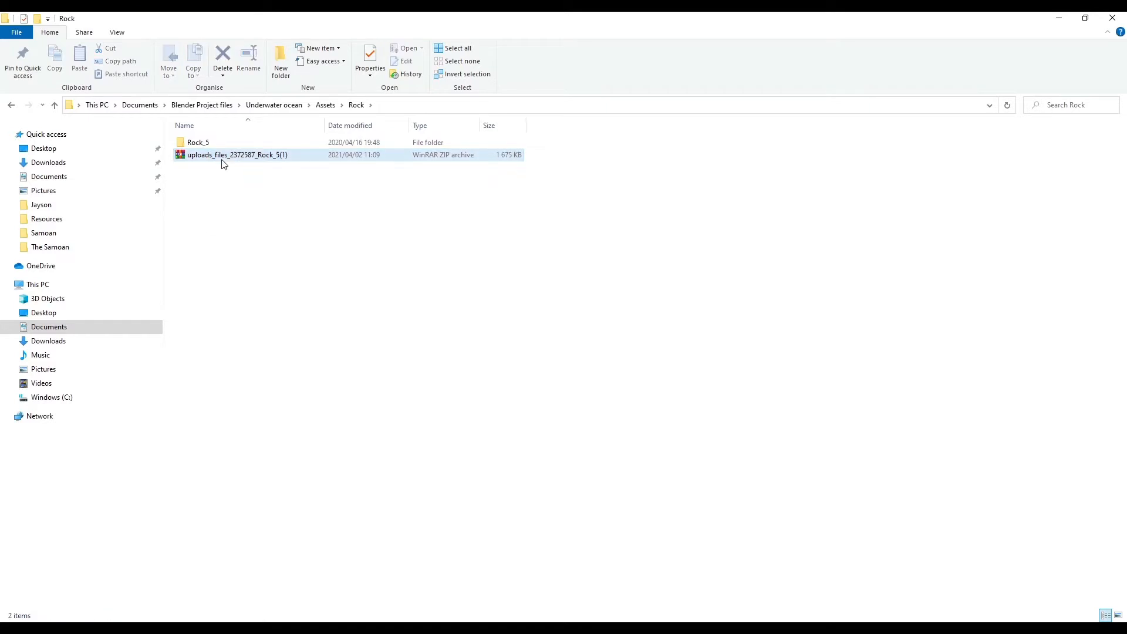
- Permanently delete the uploads_files_2372587_Rock_5(1) archive and open the inner Rock_5 folder inside the extracted Rock_5 folder
{"action": "key", "text": "shift+Delete"}
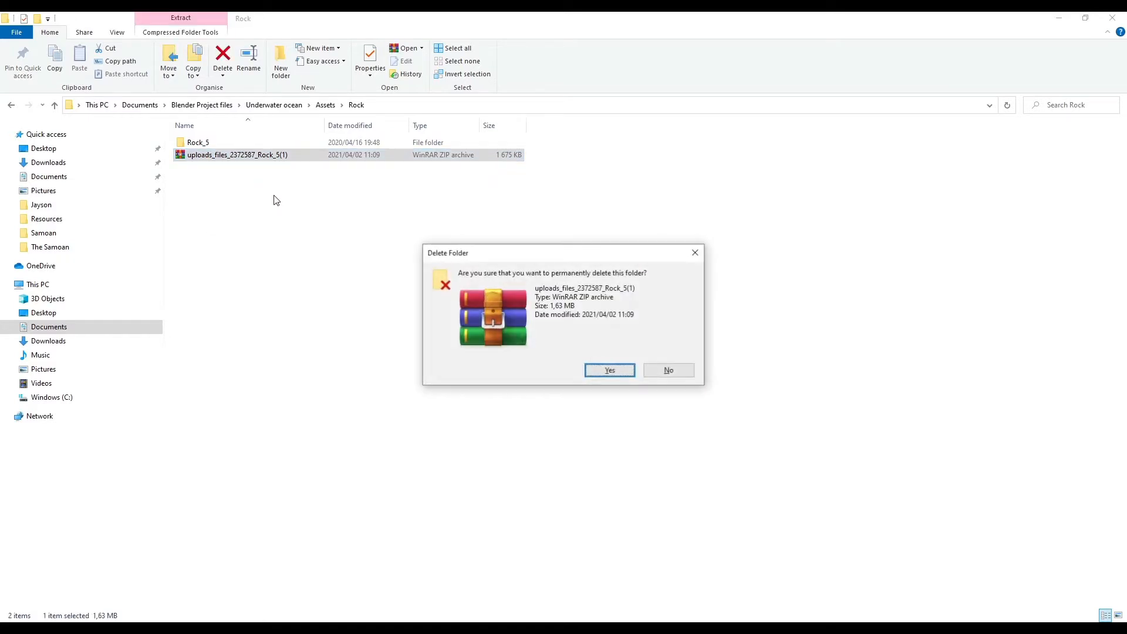
{"action": "key", "text": "Return"}
{"action": "double_click", "coordinate": [218, 146]}
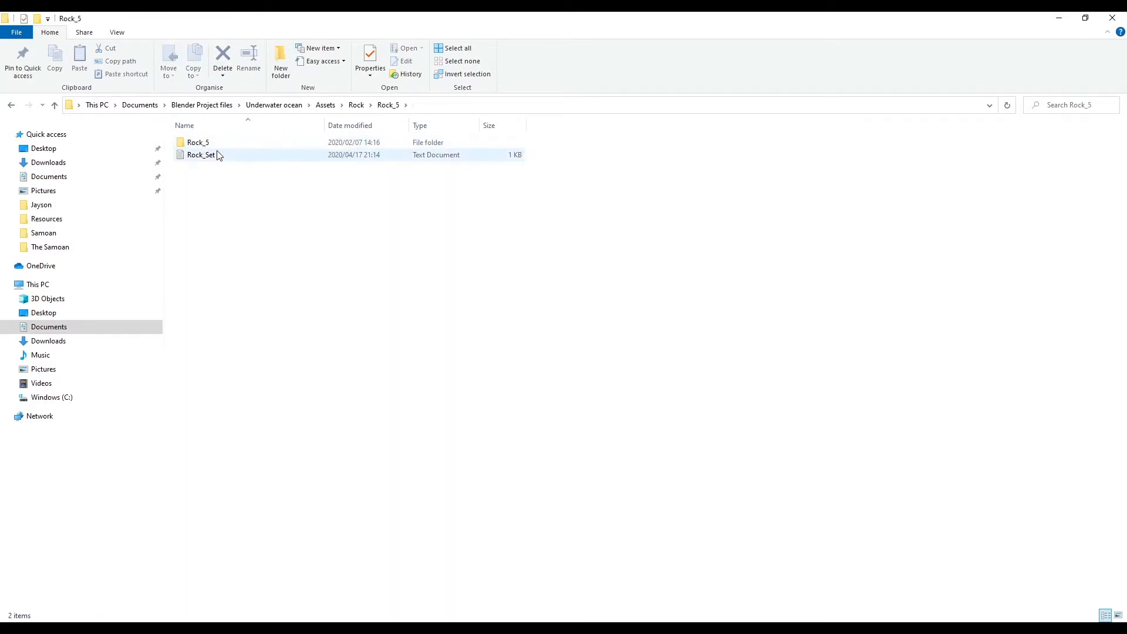
{"action": "double_click", "coordinate": [213, 144]}
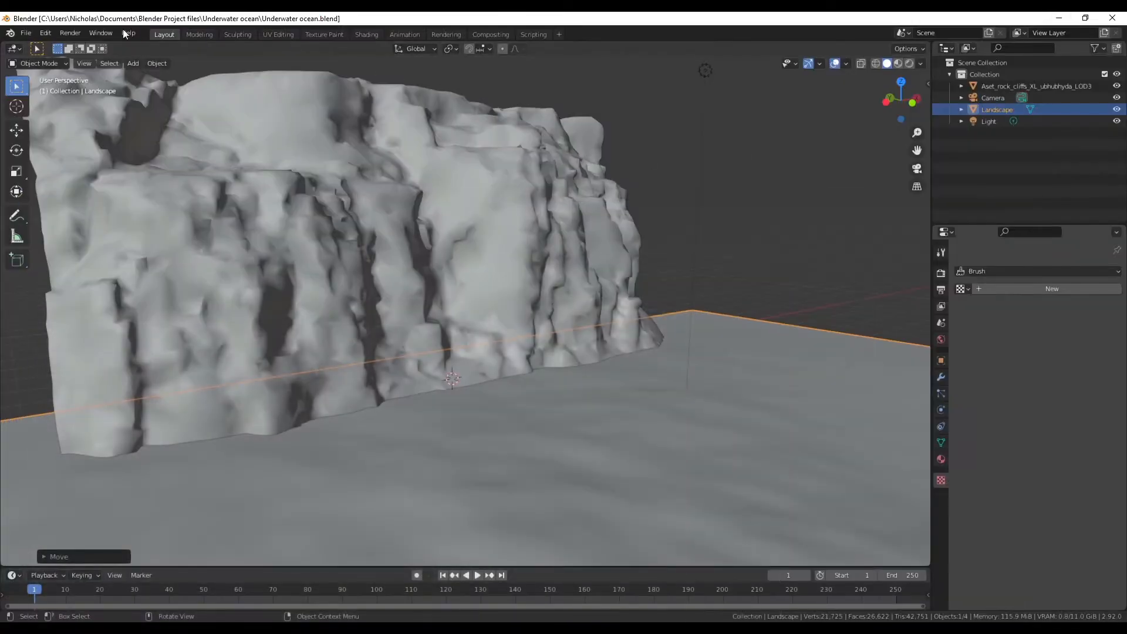
- Switch to Blender, start appending from another file and browse to the inner Rock_5 folder under Underwater ocean, Assets, Rock
{"action": "left_click", "coordinate": [26, 33]}
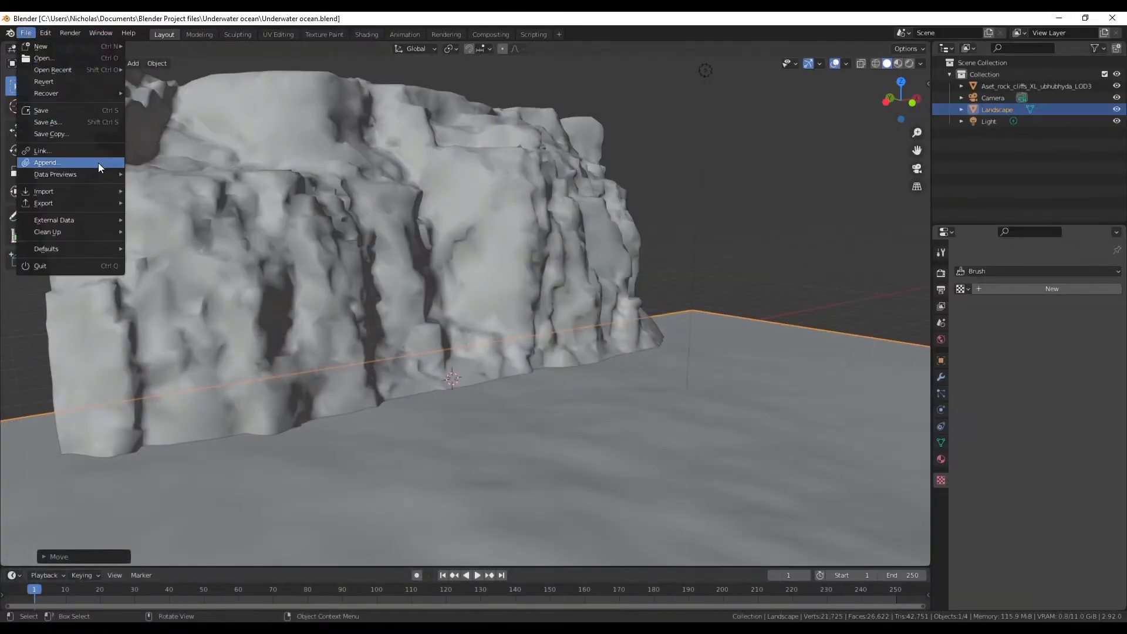
{"action": "left_click", "coordinate": [98, 163]}
{"action": "left_click", "coordinate": [441, 178]}
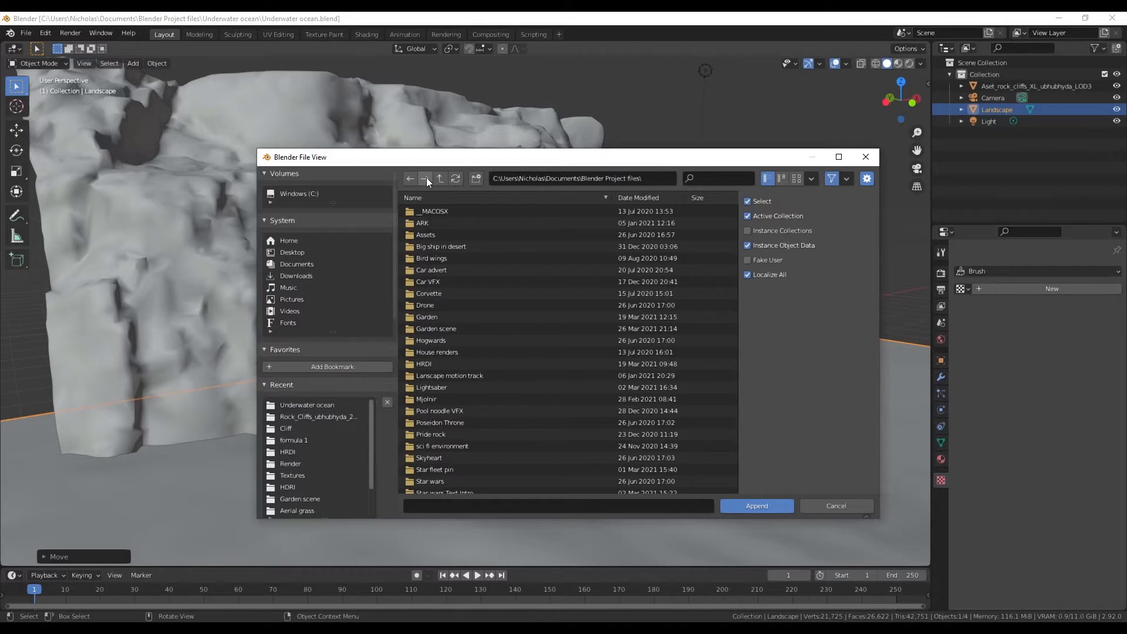
{"action": "left_click", "coordinate": [415, 177]}
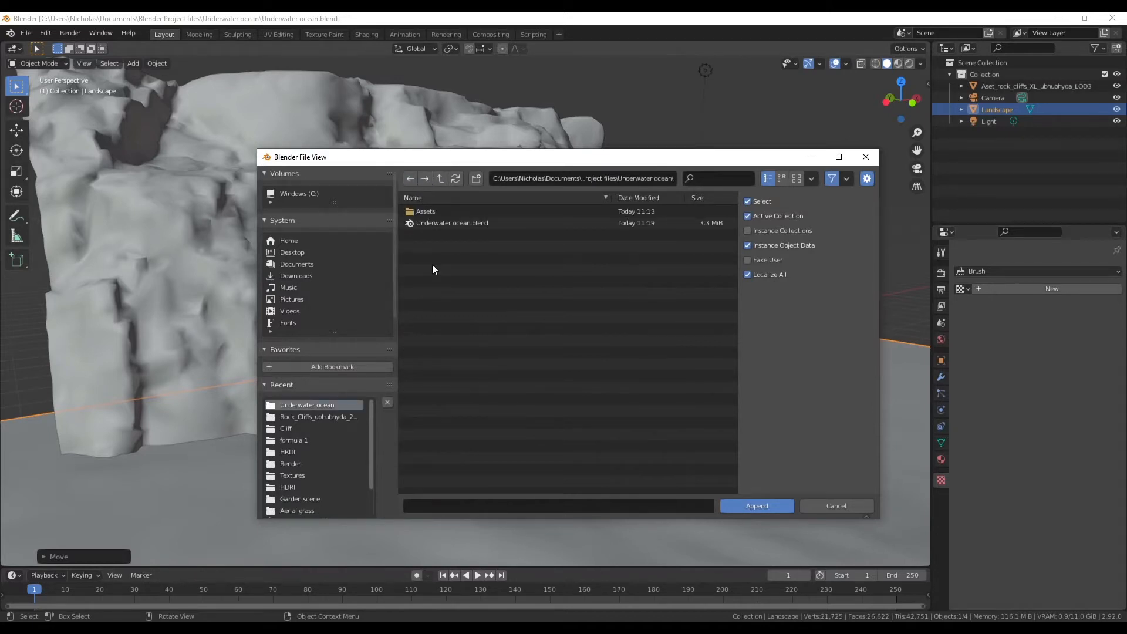
{"action": "left_click", "coordinate": [432, 211]}
{"action": "double_click", "coordinate": [432, 212]}
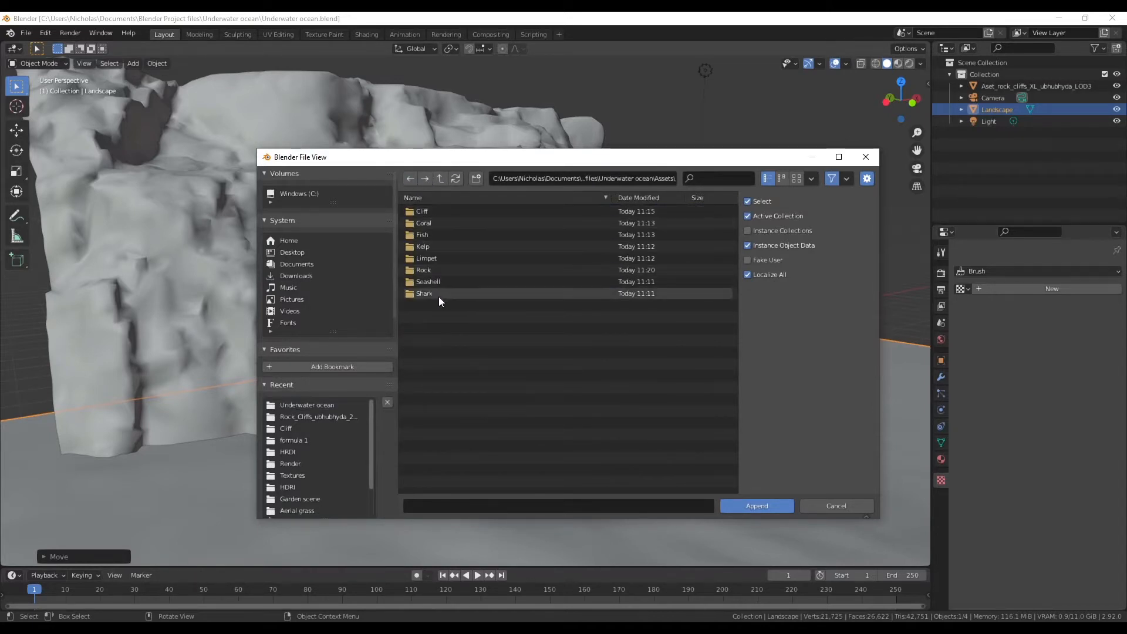
{"action": "double_click", "coordinate": [425, 275]}
{"action": "double_click", "coordinate": [432, 210]}
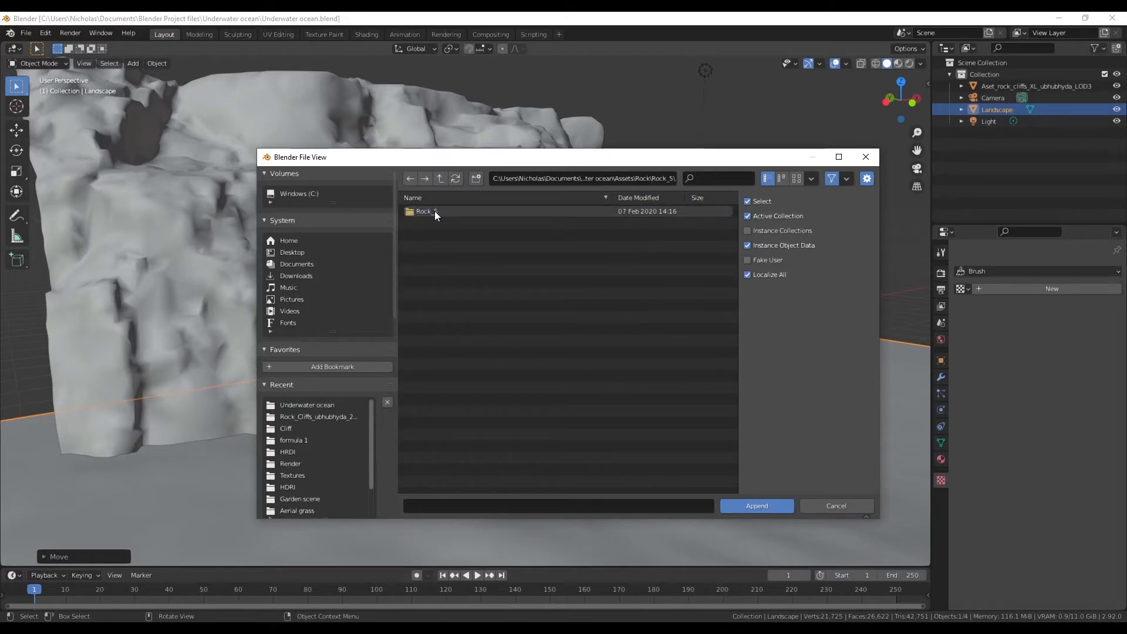
{"action": "double_click", "coordinate": [434, 210]}
- Append the Rock_5 object from Rock_5.blend to the scene
{"action": "left_click", "coordinate": [446, 223]}
{"action": "left_click", "coordinate": [756, 505]}
{"action": "double_click", "coordinate": [441, 270]}
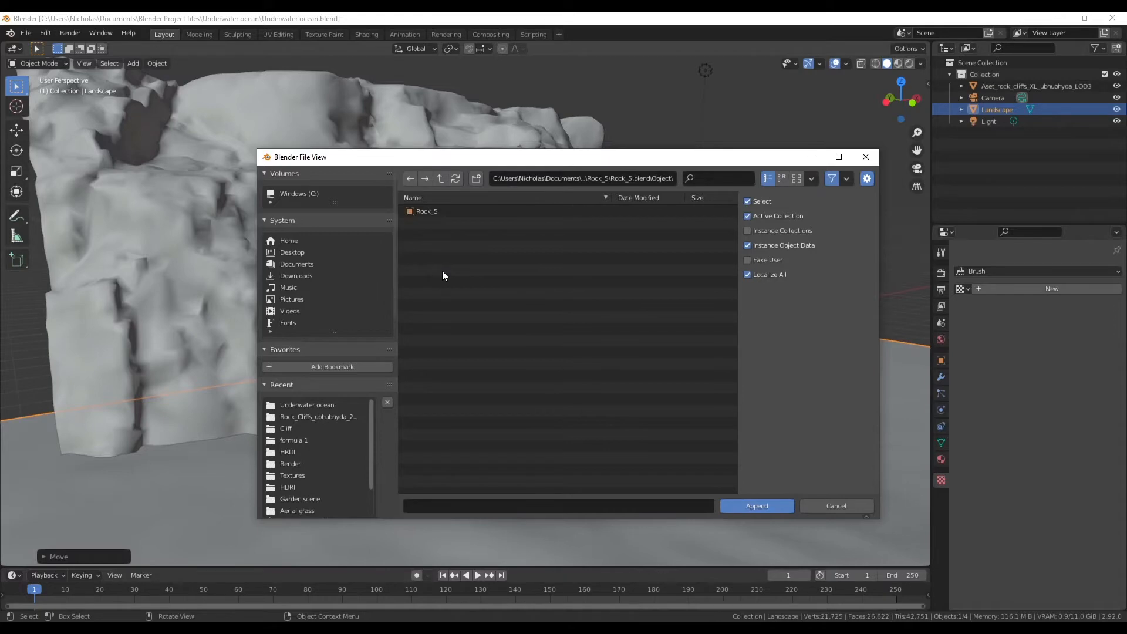
{"action": "left_click", "coordinate": [436, 210]}
{"action": "left_click", "coordinate": [749, 505]}
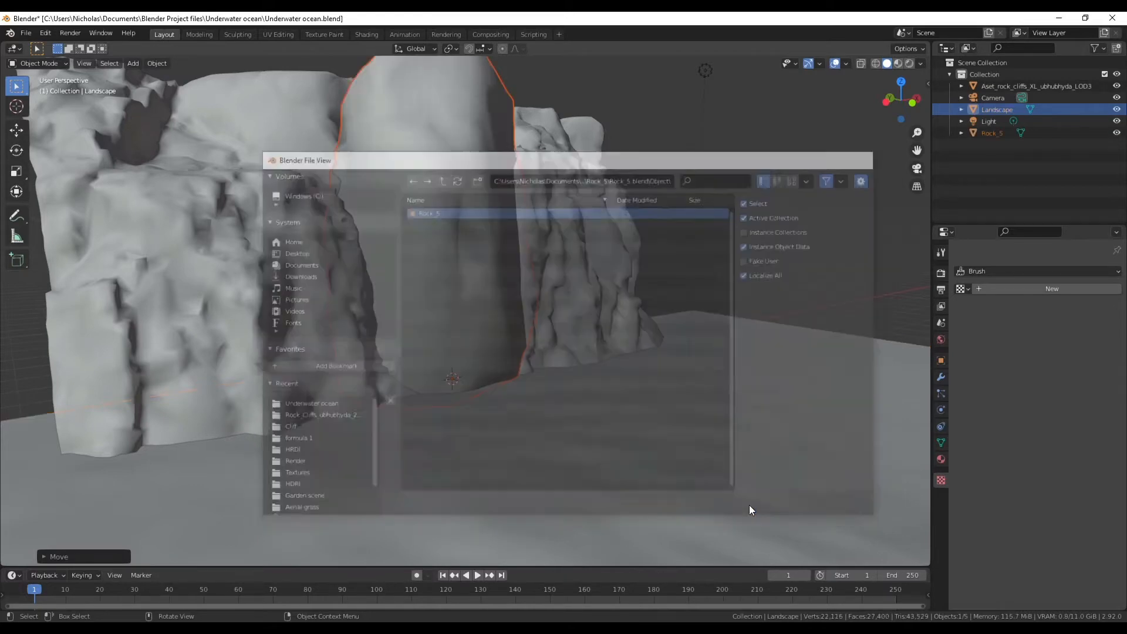
- Select the appended rock in rendered shading and scale it down uniformly to about 2.55 × 3.56 × 1.51 m
{"action": "mouse_move", "coordinate": [548, 324]}
{"action": "middle_mouse_down"}
{"action": "mouse_move", "coordinate": [676, 283]}
{"action": "mouse_move", "coordinate": [653, 269]}
{"action": "mouse_move", "coordinate": [521, 281]}
{"action": "mouse_move", "coordinate": [603, 363]}
{"action": "mouse_move", "coordinate": [748, 284]}
{"action": "mouse_move", "coordinate": [515, 301]}
{"action": "middle_mouse_up"}
{"action": "left_click", "coordinate": [909, 63]}
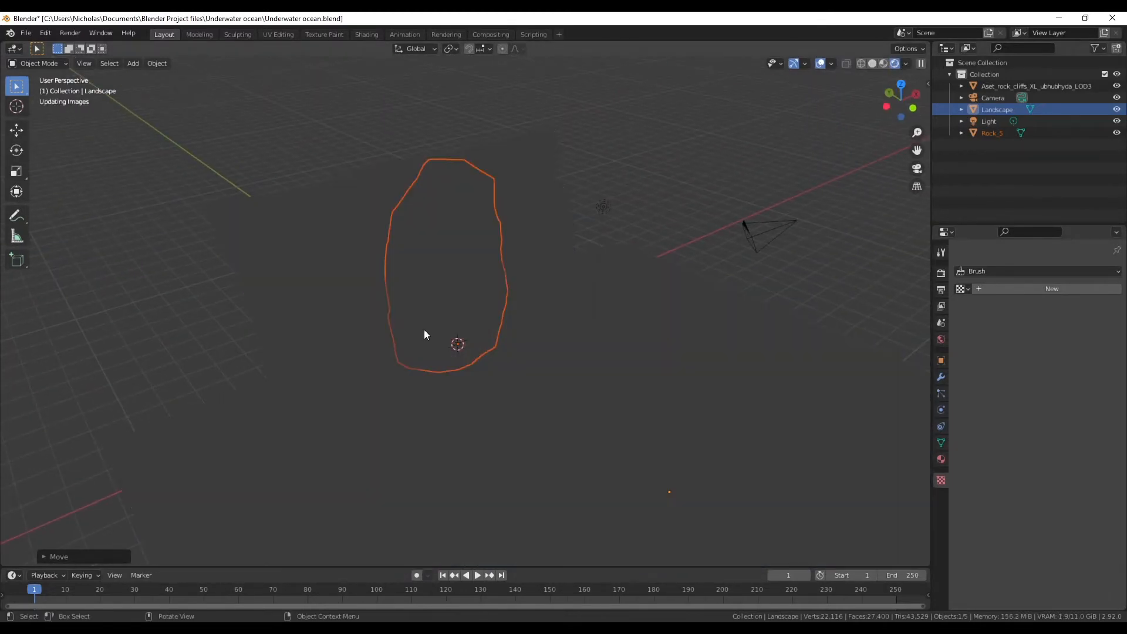
{"action": "scroll", "coordinate": [424, 330], "scroll_direction": "up", "scroll_amount": 3}
{"action": "left_click", "coordinate": [493, 157]}
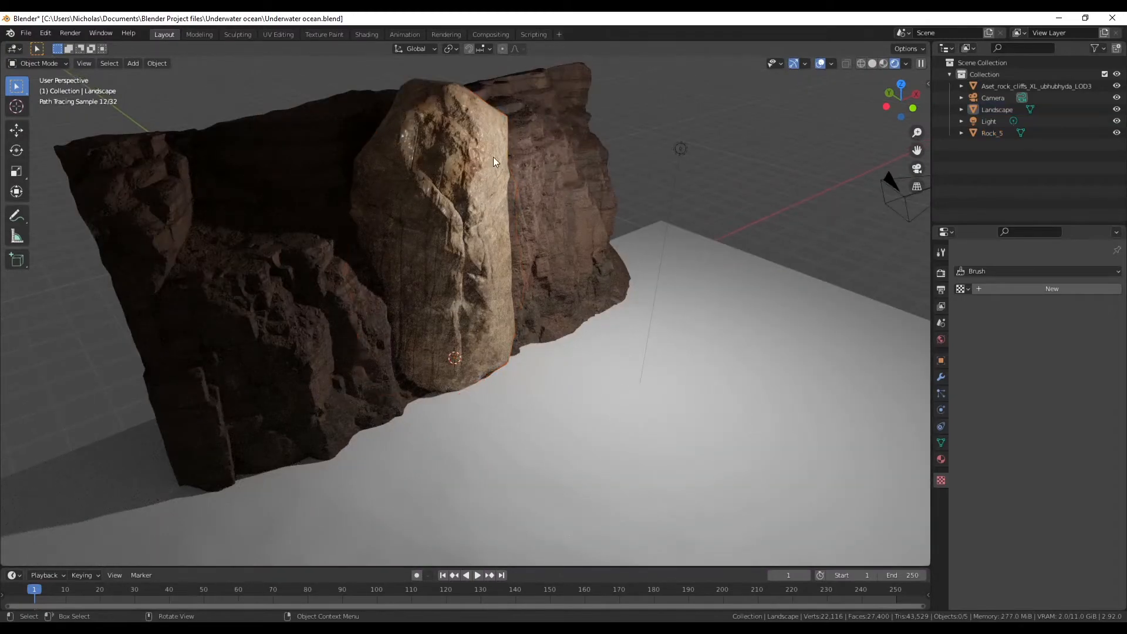
{"action": "key", "text": "s"}
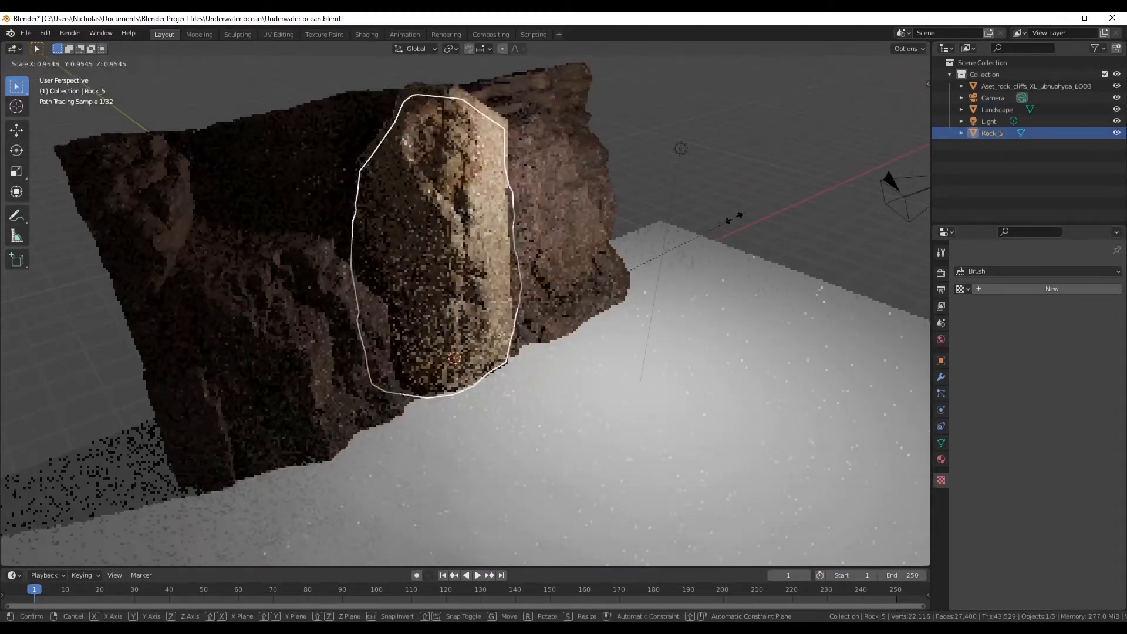
{"action": "left_click", "coordinate": [605, 260]}
- Rotate the rock onto its side and move it to about X 0.16, Y -4.2, Z 0.2 m on the seabed before the cliff
{"action": "middle_click_drag", "start_coordinate": [566, 353], "coordinate": [613, 327]}
{"action": "key", "text": "r"}
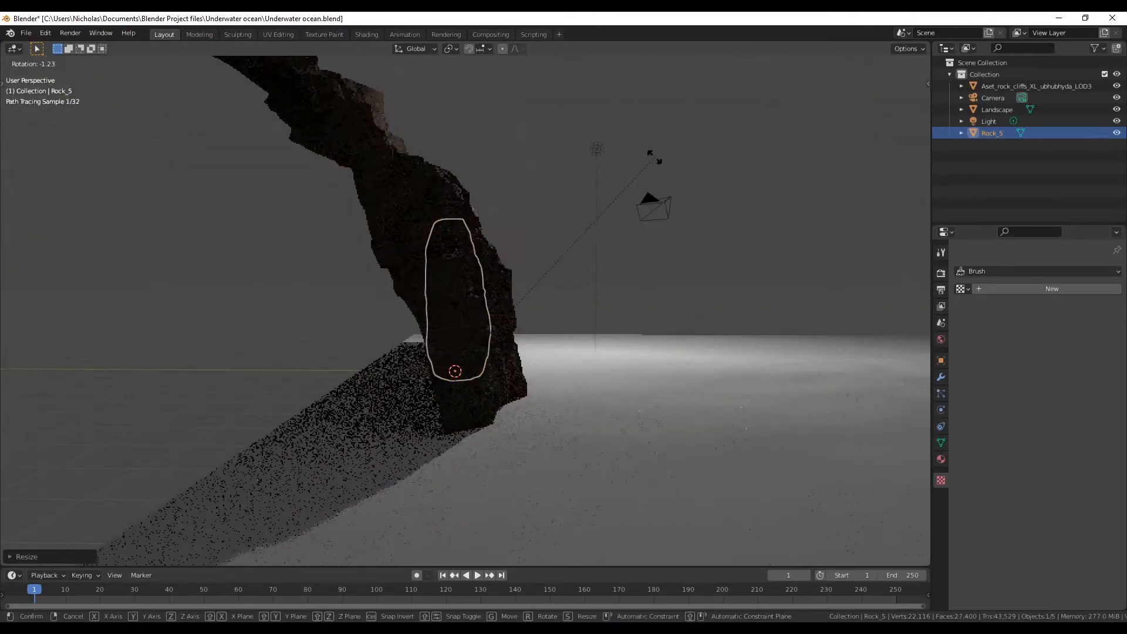
{"action": "left_click", "coordinate": [306, 189]}
{"action": "key", "text": "g"}
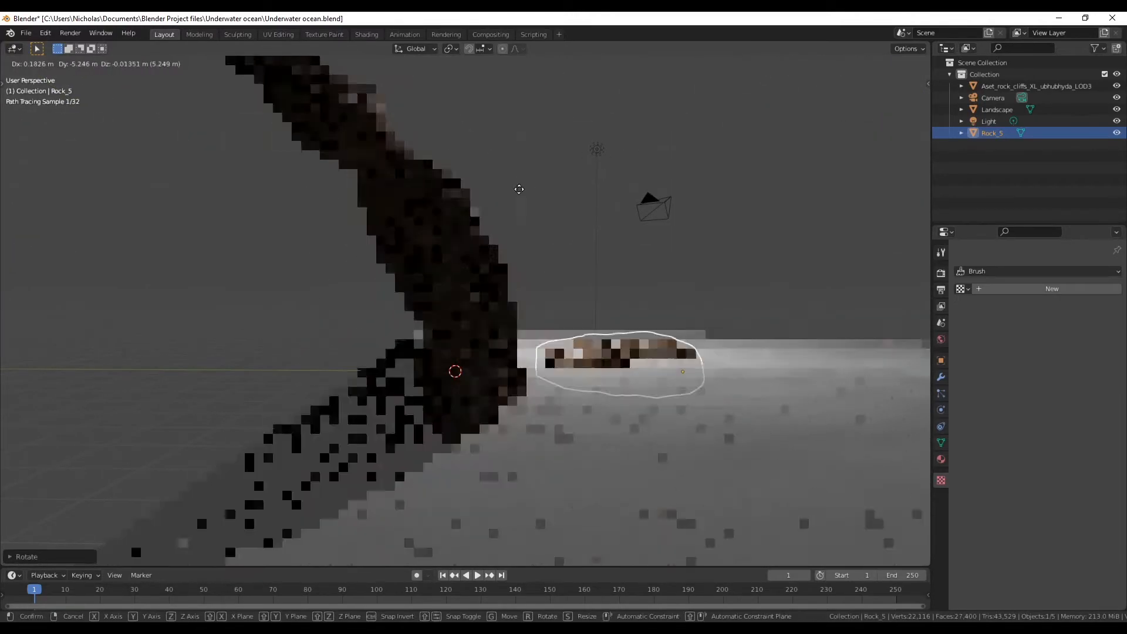
{"action": "left_click", "coordinate": [491, 186]}
{"action": "middle_click_drag", "start_coordinate": [490, 186], "coordinate": [593, 347]}
{"action": "scroll", "coordinate": [458, 418], "scroll_direction": "up", "scroll_amount": 5}
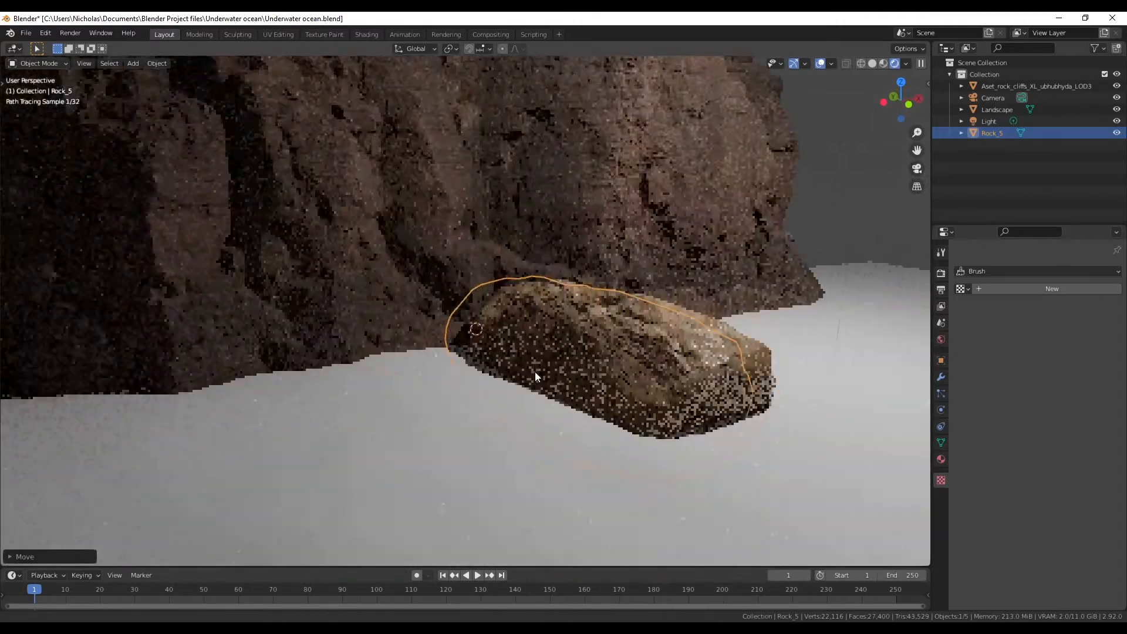
{"action": "middle_click_drag", "start_coordinate": [535, 375], "coordinate": [464, 406]}
{"action": "scroll", "coordinate": [360, 414], "scroll_direction": "up", "scroll_amount": 2}
{"action": "mouse_move", "coordinate": [360, 416]}
{"action": "middle_mouse_down"}
{"action": "mouse_move", "coordinate": [458, 415]}
{"action": "mouse_move", "coordinate": [523, 435]}
{"action": "mouse_move", "coordinate": [506, 430]}
{"action": "middle_mouse_up"}
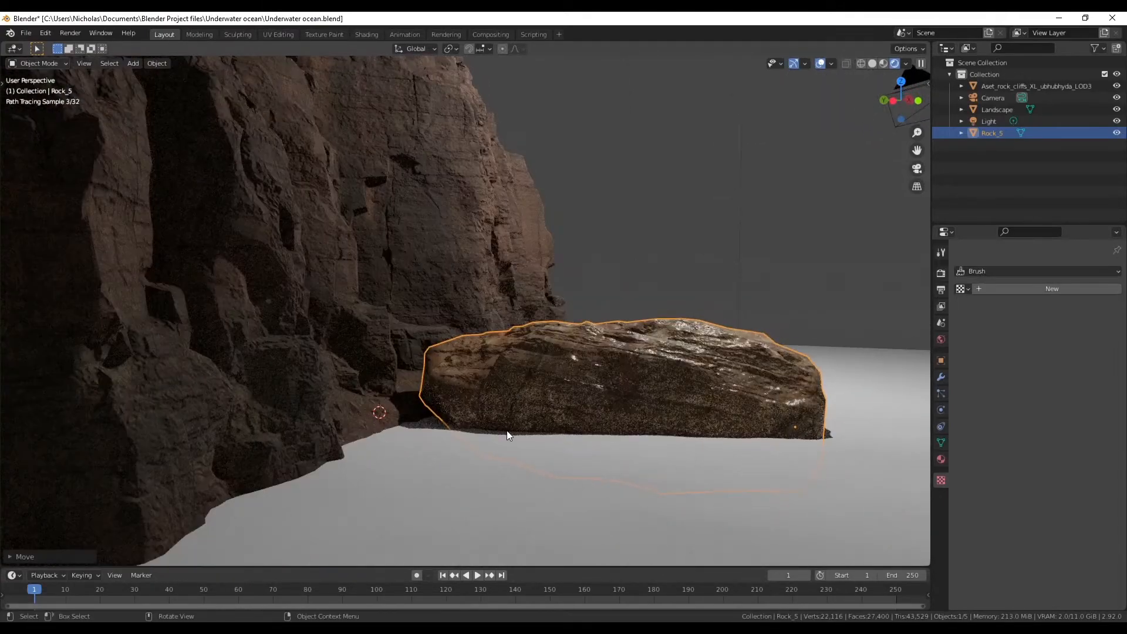
{"action": "middle_click_drag", "start_coordinate": [469, 439], "coordinate": [477, 438]}
- Look through the camera and, with Camera to View locked, reframe it low on the rock beside the cliff, then unlock it
{"action": "left_click", "coordinate": [916, 170]}
{"action": "scroll", "coordinate": [464, 394], "scroll_direction": "up", "scroll_amount": 3}
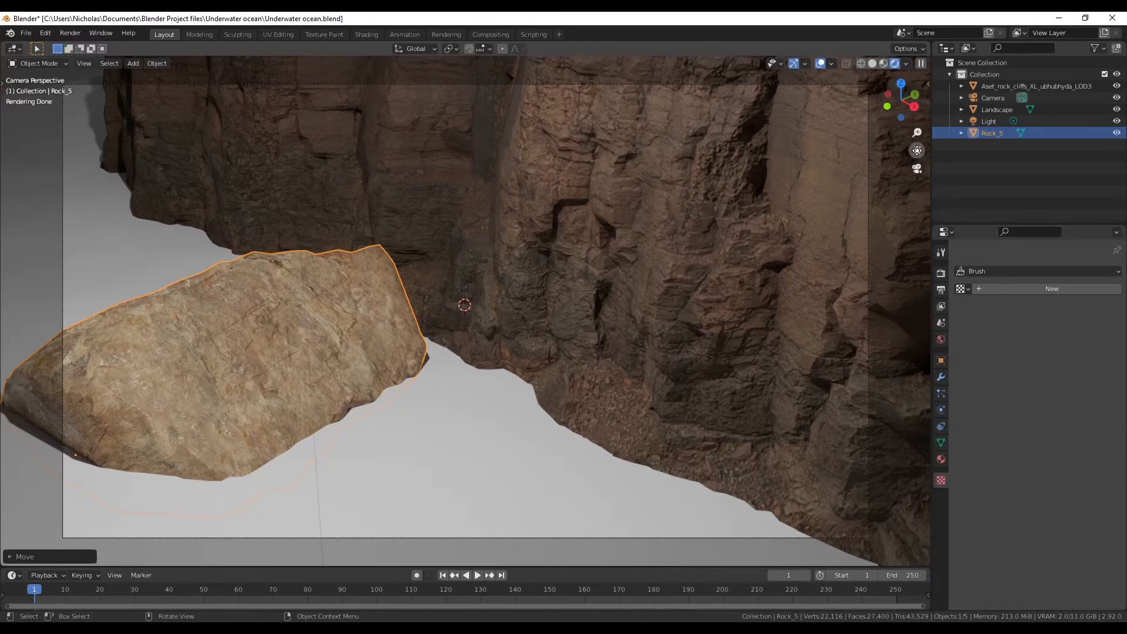
{"action": "key", "text": "n"}
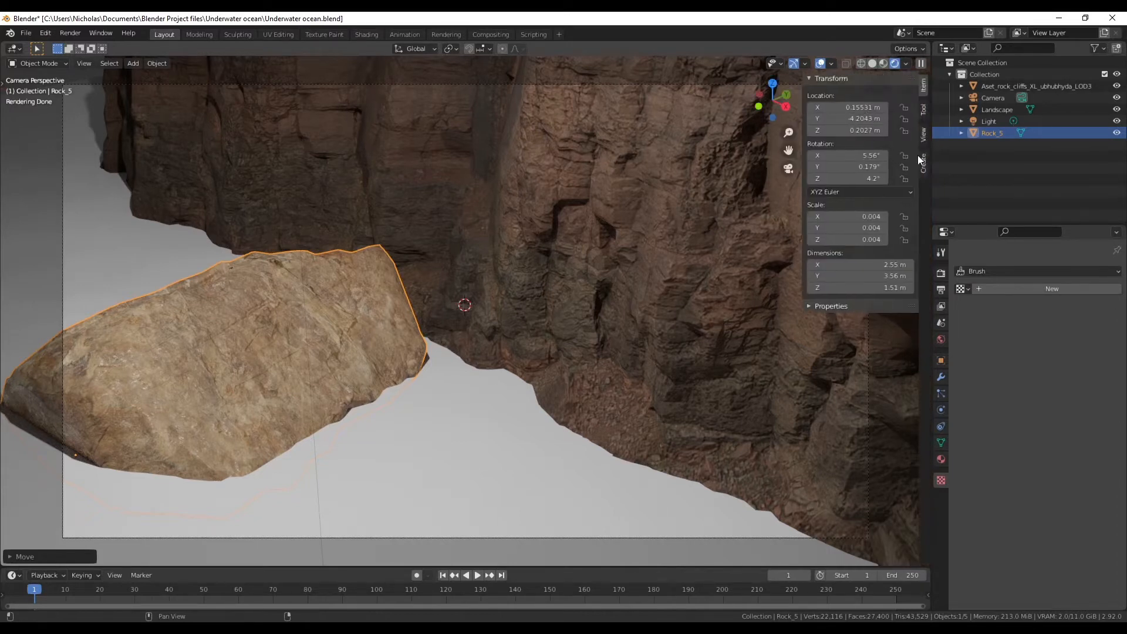
{"action": "left_click", "coordinate": [923, 141]}
{"action": "middle_click_drag", "start_coordinate": [698, 347], "coordinate": [487, 332]}
{"action": "scroll", "coordinate": [487, 332], "scroll_direction": "up", "scroll_amount": 3}
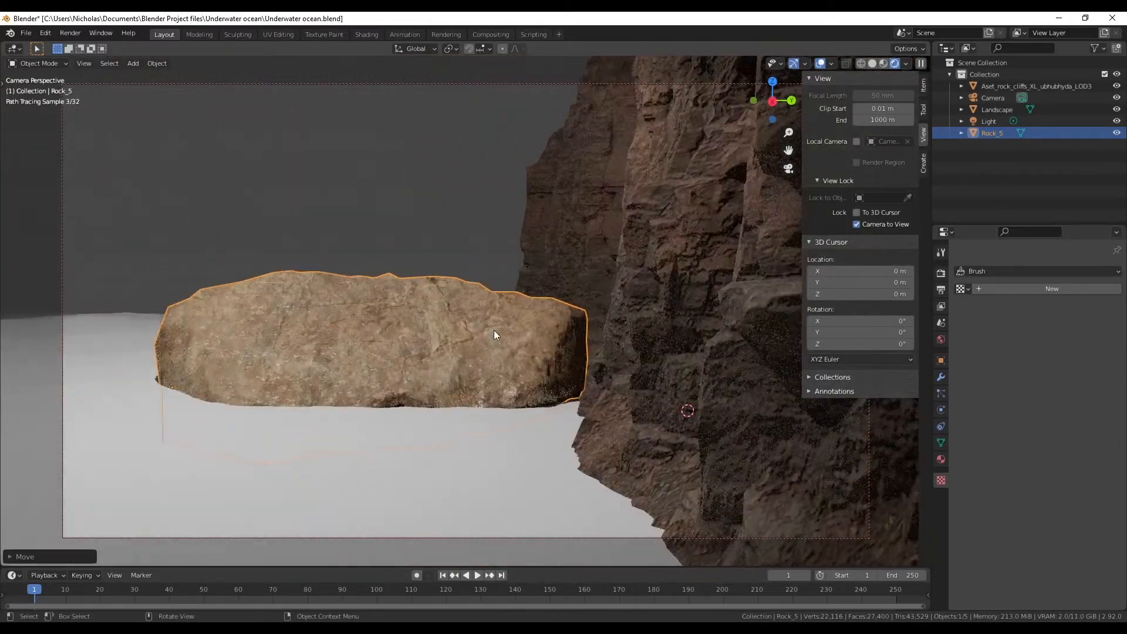
{"action": "middle_click_drag", "start_coordinate": [499, 354], "coordinate": [488, 337], "text": "shift"}
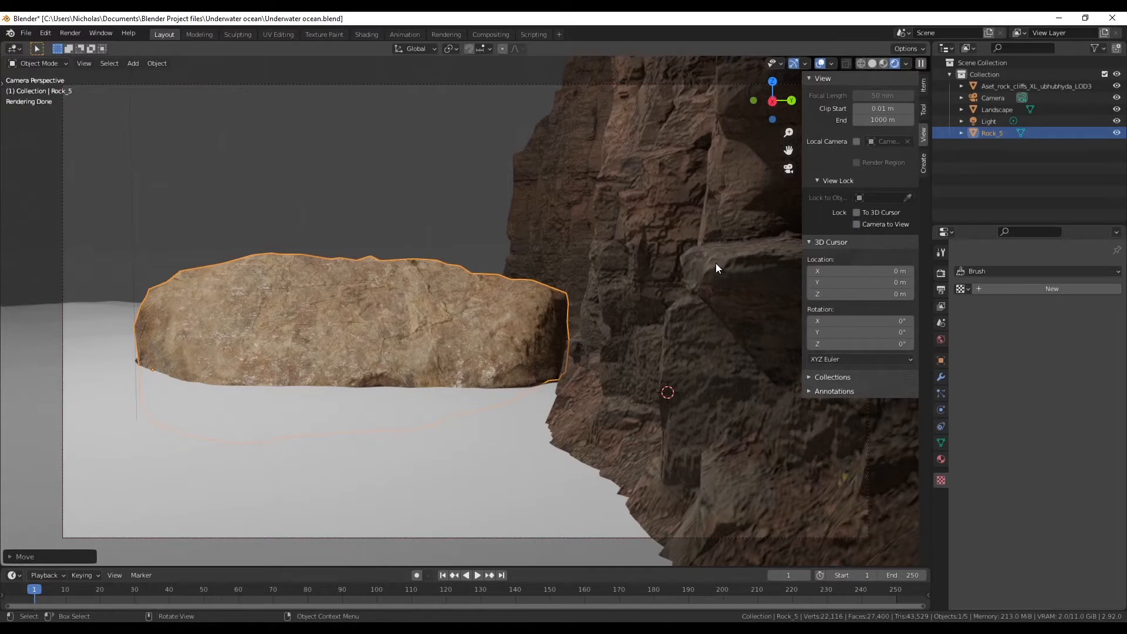
{"action": "key", "text": "n"}
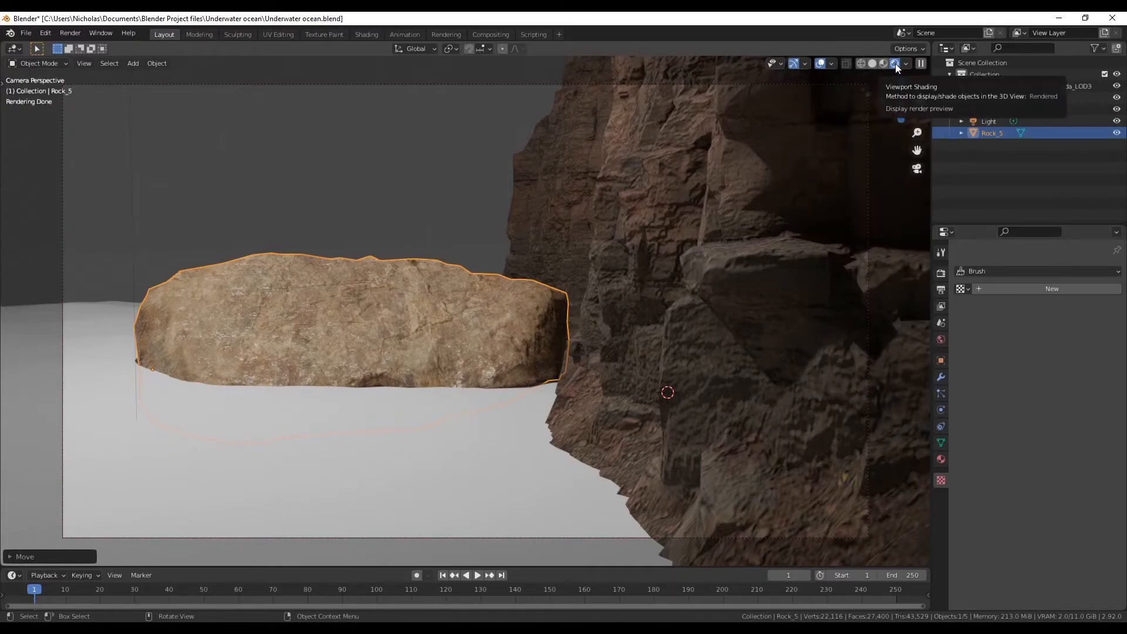
- Return to solid shading, save the project and render the camera view as an image, then close the render
{"action": "left_click", "coordinate": [872, 63]}
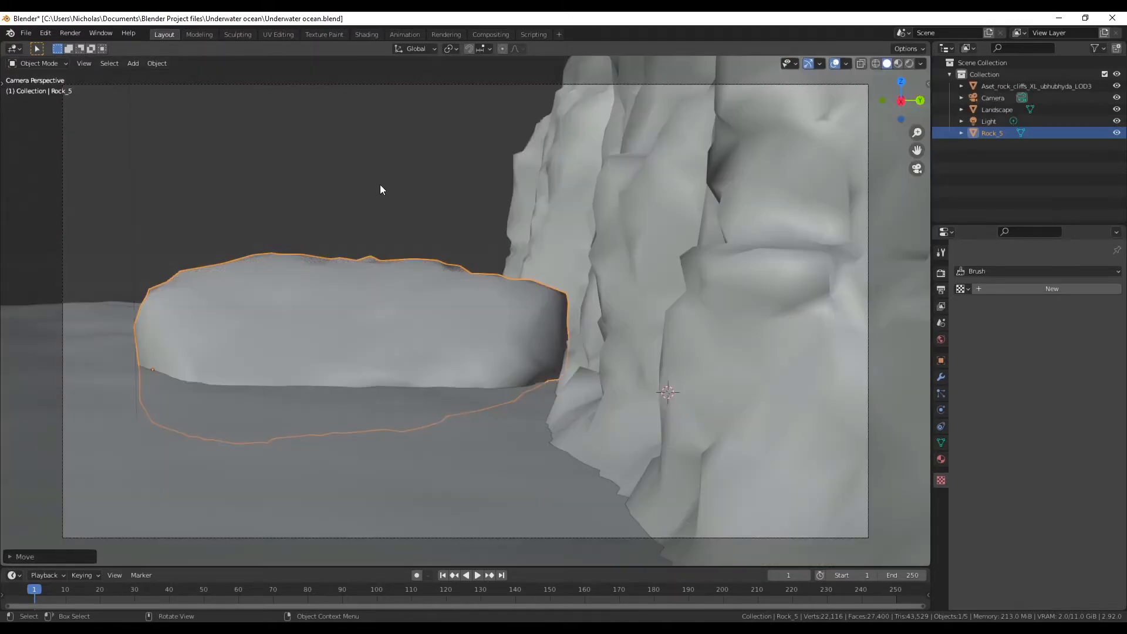
{"action": "key", "text": "ctrl+s"}
{"action": "key", "text": "F12"}
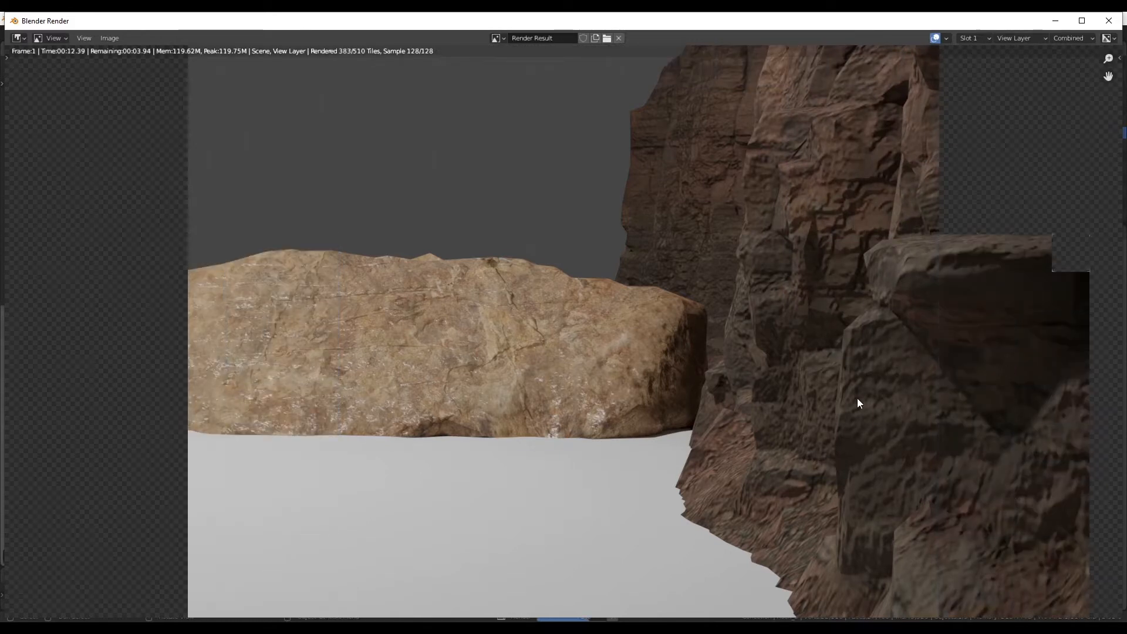
{"action": "left_click", "coordinate": [1115, 23]}
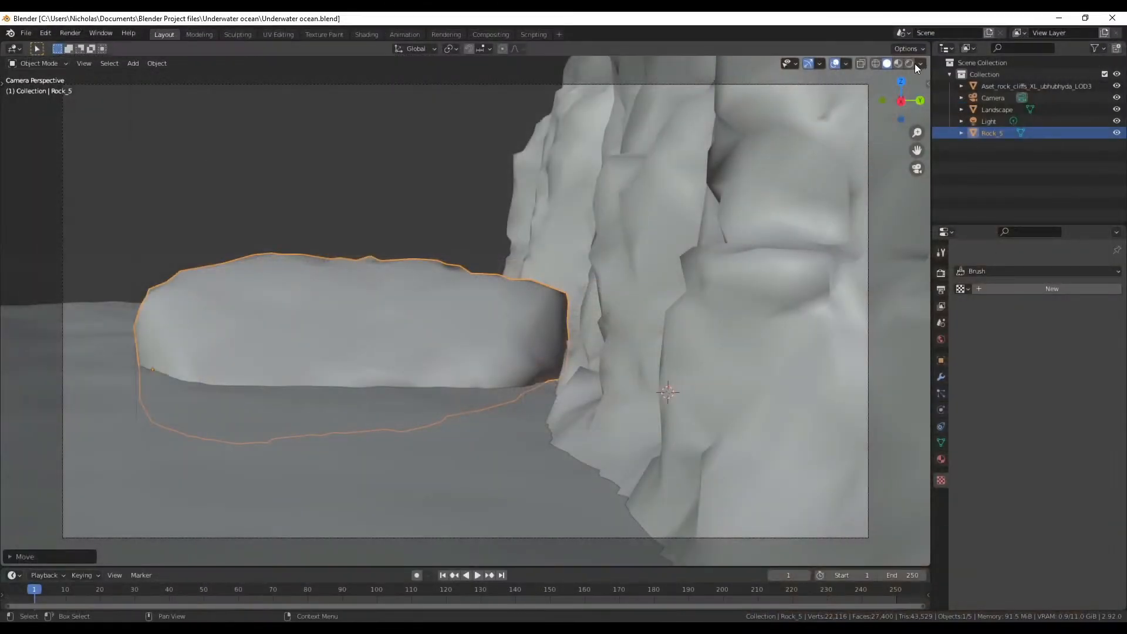
- Enable the camera's depth of field with an F-Stop of 0.7 in rendered shading, then return to solid shading and render the image
{"action": "left_click", "coordinate": [895, 63]}
{"action": "left_click", "coordinate": [998, 101]}
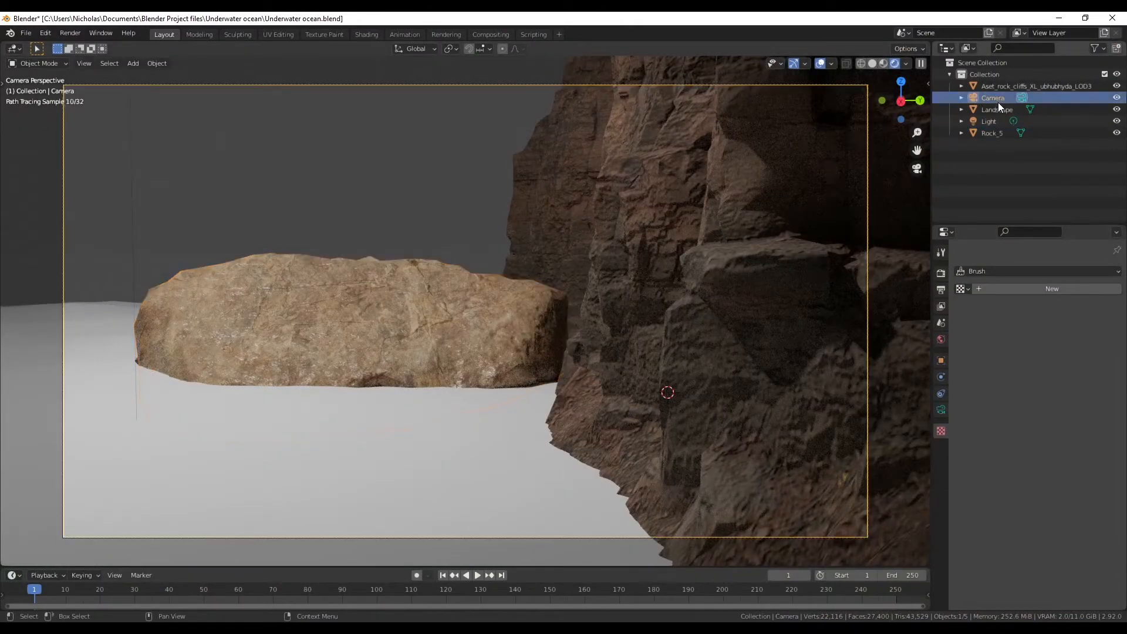
{"action": "left_click", "coordinate": [940, 409]}
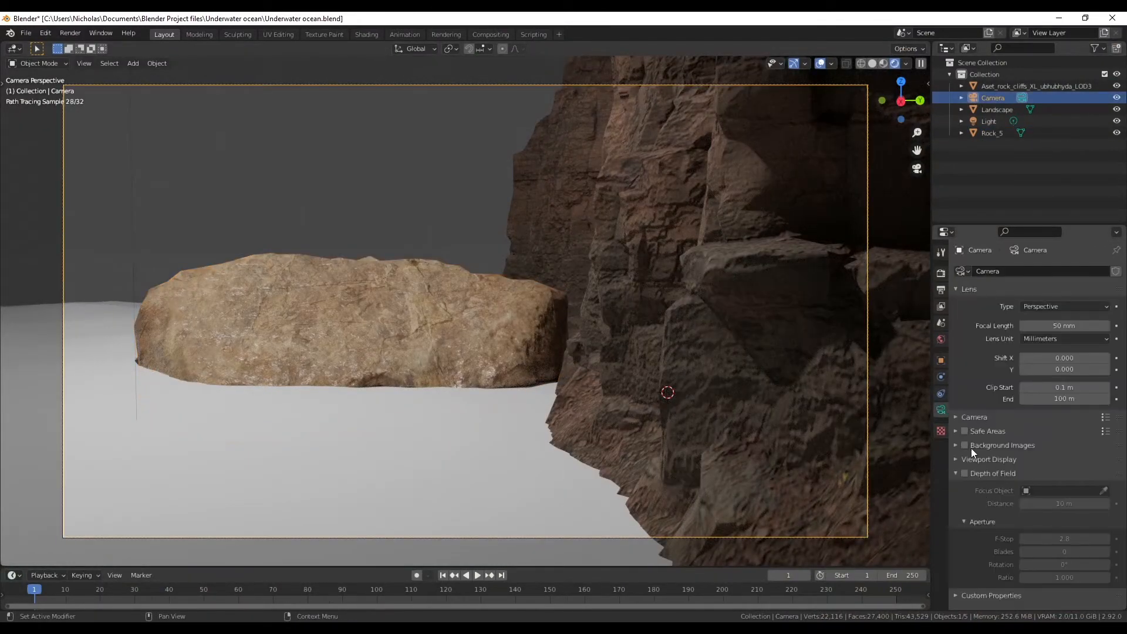
{"action": "left_click", "coordinate": [964, 473]}
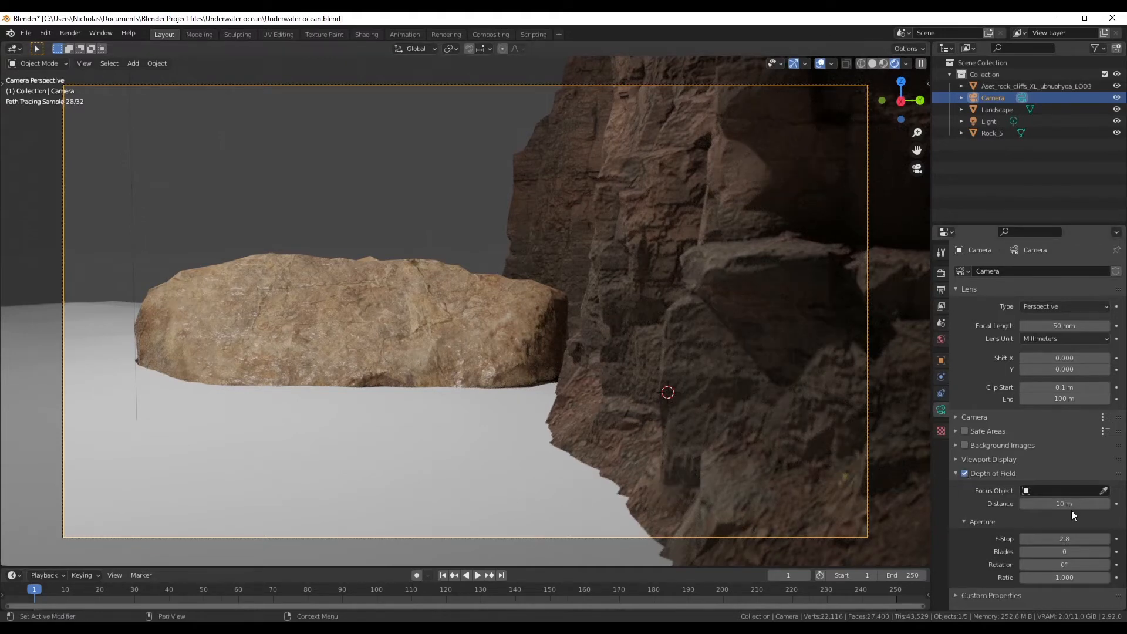
{"action": "left_click", "coordinate": [1023, 538]}
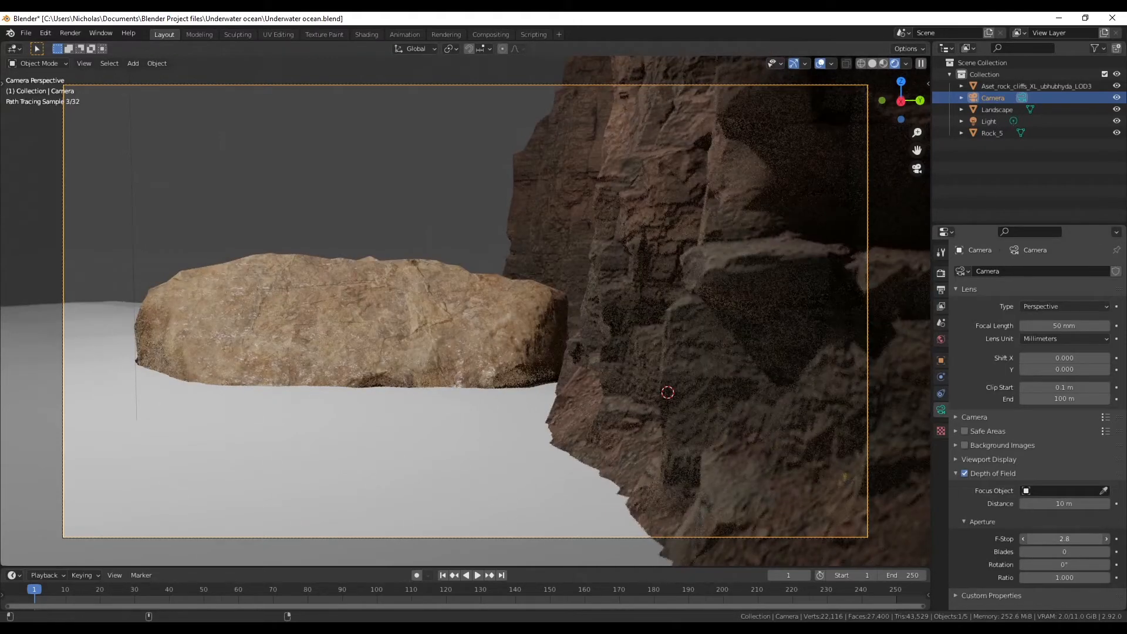
{"action": "left_click", "coordinate": [1023, 538]}
{"action": "left_click_drag", "start_coordinate": [1064, 539], "coordinate": [1036, 538]}
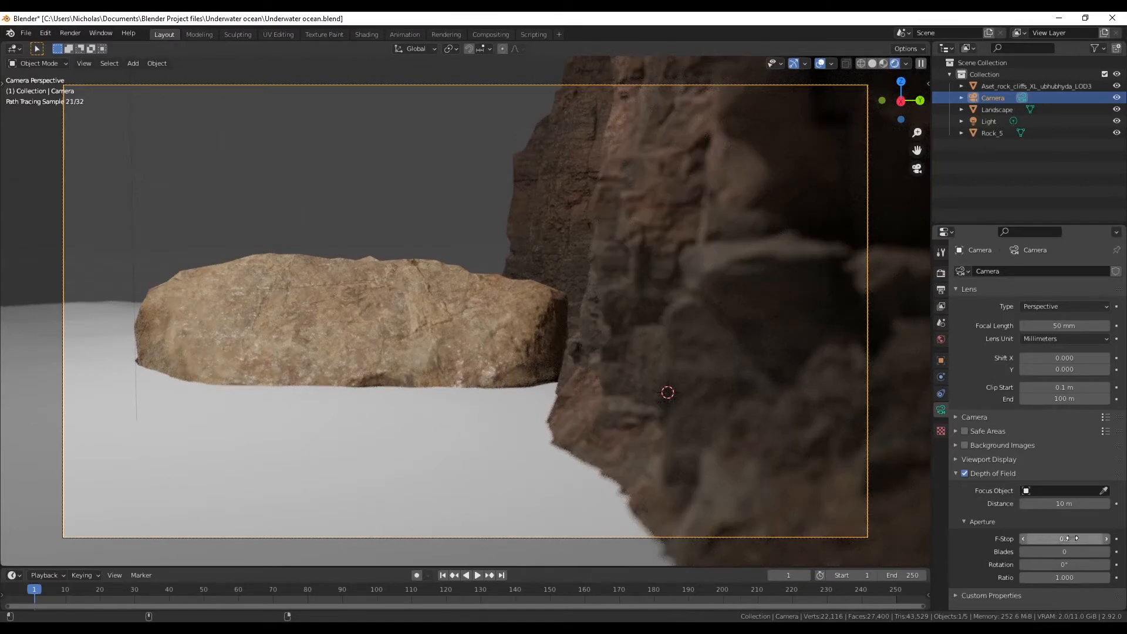
{"action": "left_click", "coordinate": [873, 62]}
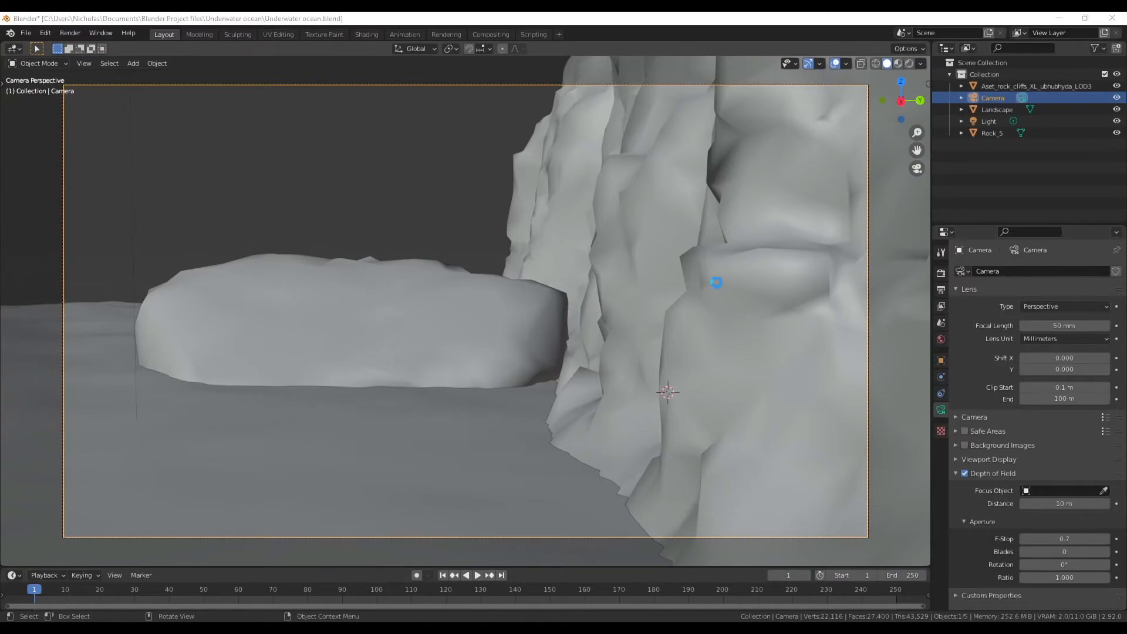
{"action": "key", "text": "F12"}
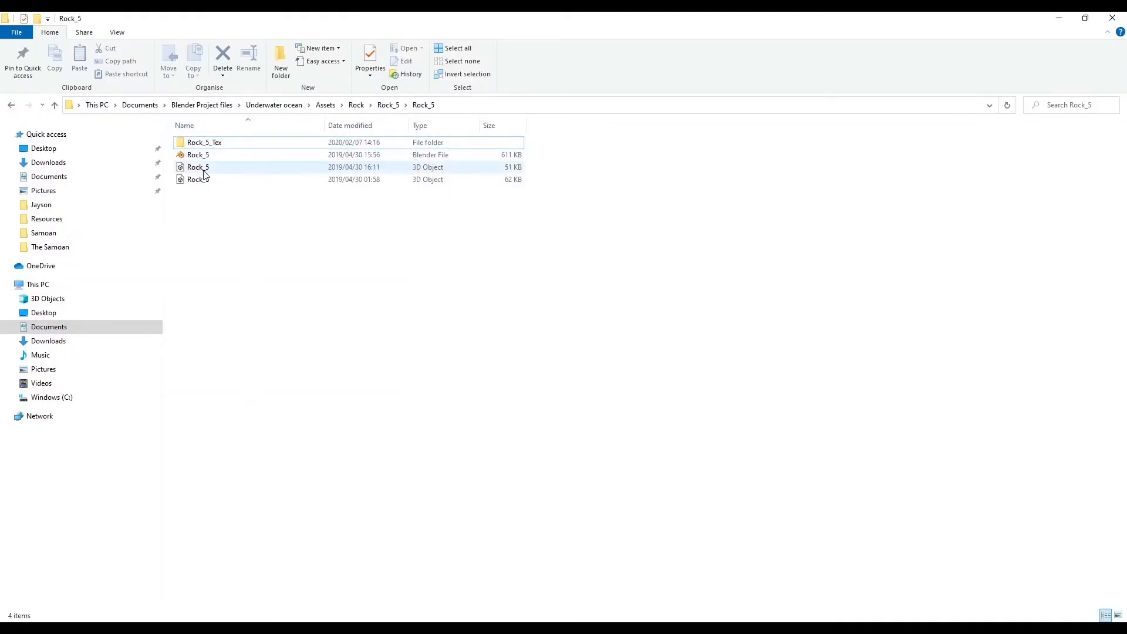
- Check the file properties of the 51 KB Rock_5 3D object in File Explorer and return to Blender
{"action": "right_click", "coordinate": [237, 176]}
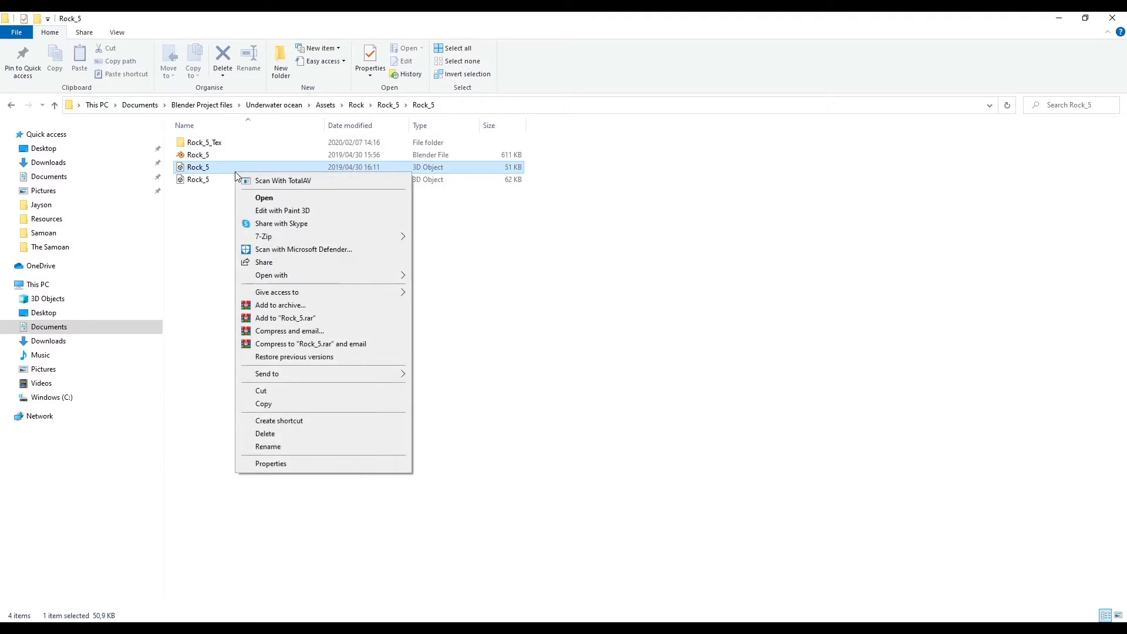
{"action": "left_click", "coordinate": [273, 466]}
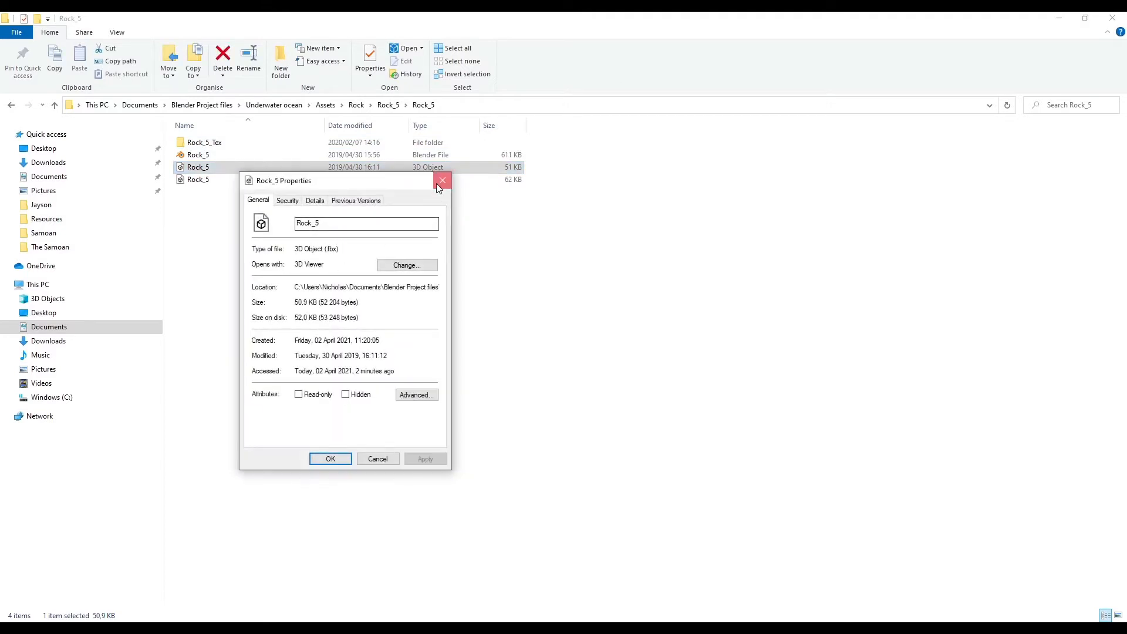
{"action": "left_click", "coordinate": [441, 181]}
{"action": "left_click", "coordinate": [1061, 19]}
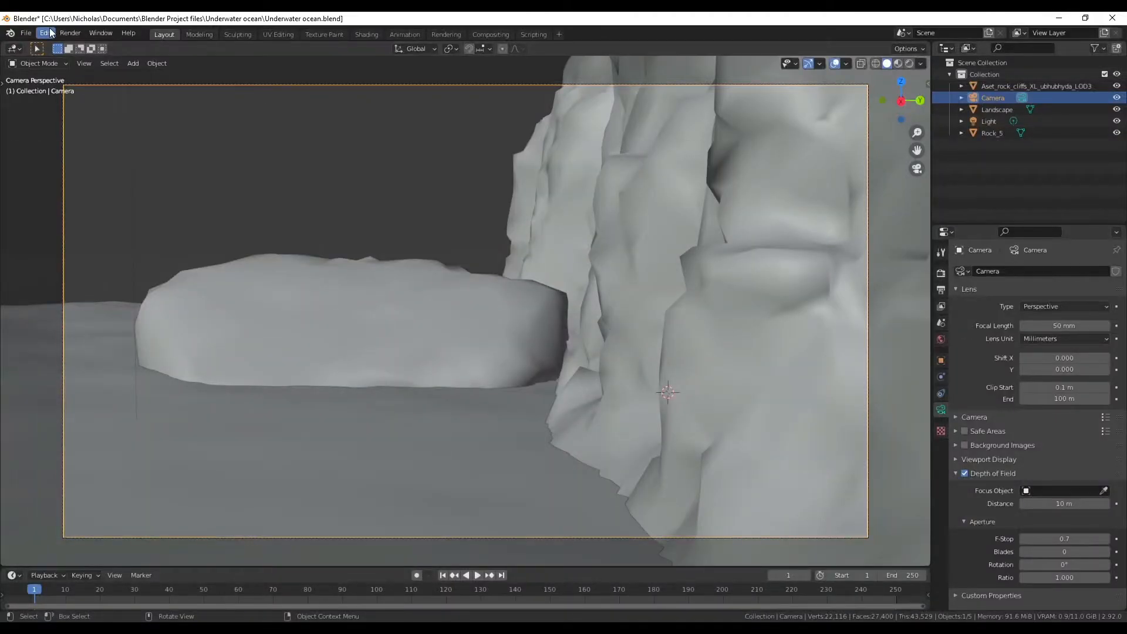
- Import the Rock_5.fbx model from the Rock_5 assets folder as FBX with the default import settings
{"action": "left_click", "coordinate": [26, 32]}
{"action": "mouse_move", "coordinate": [86, 188]}
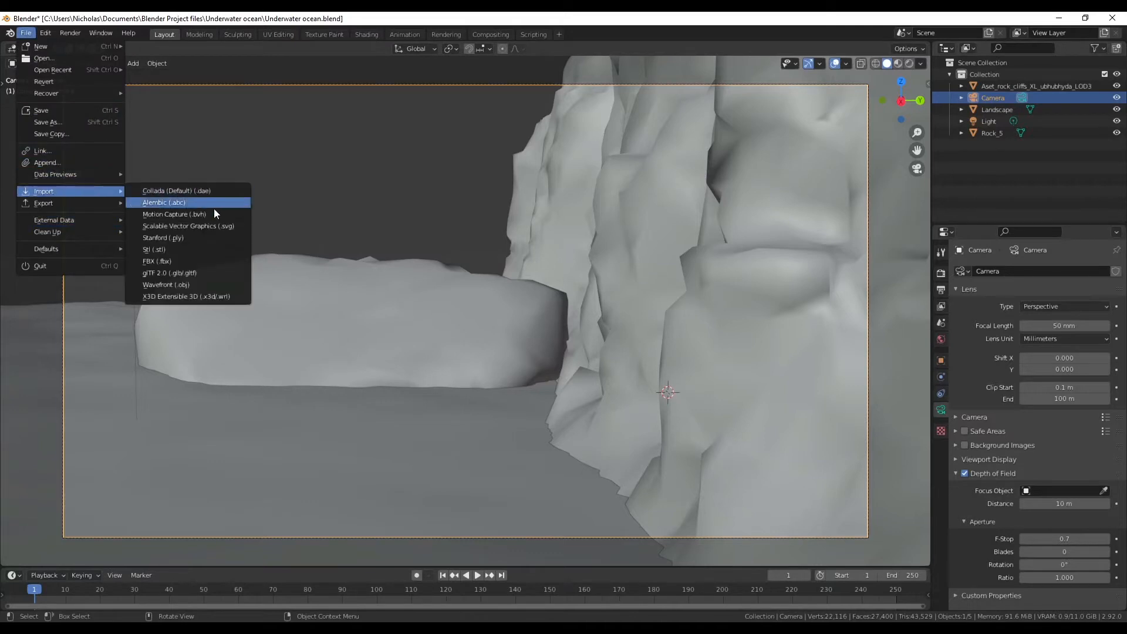
{"action": "left_click", "coordinate": [194, 259]}
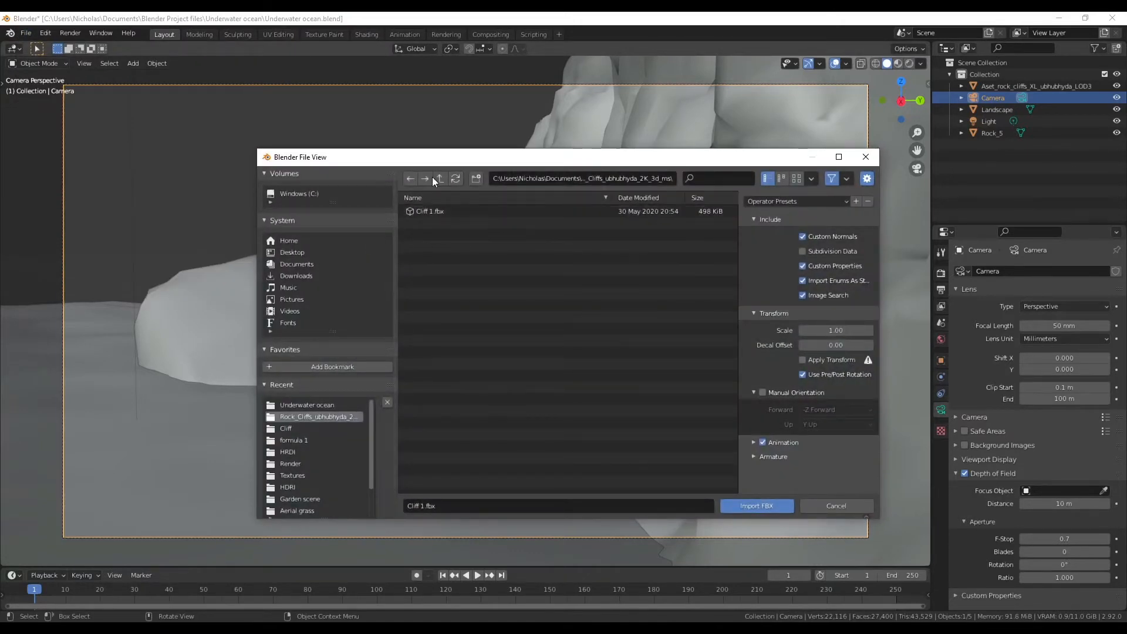
{"action": "left_click", "coordinate": [441, 179]}
{"action": "left_click", "coordinate": [440, 179]}
{"action": "double_click", "coordinate": [431, 268]}
{"action": "double_click", "coordinate": [446, 212]}
{"action": "double_click", "coordinate": [446, 212]}
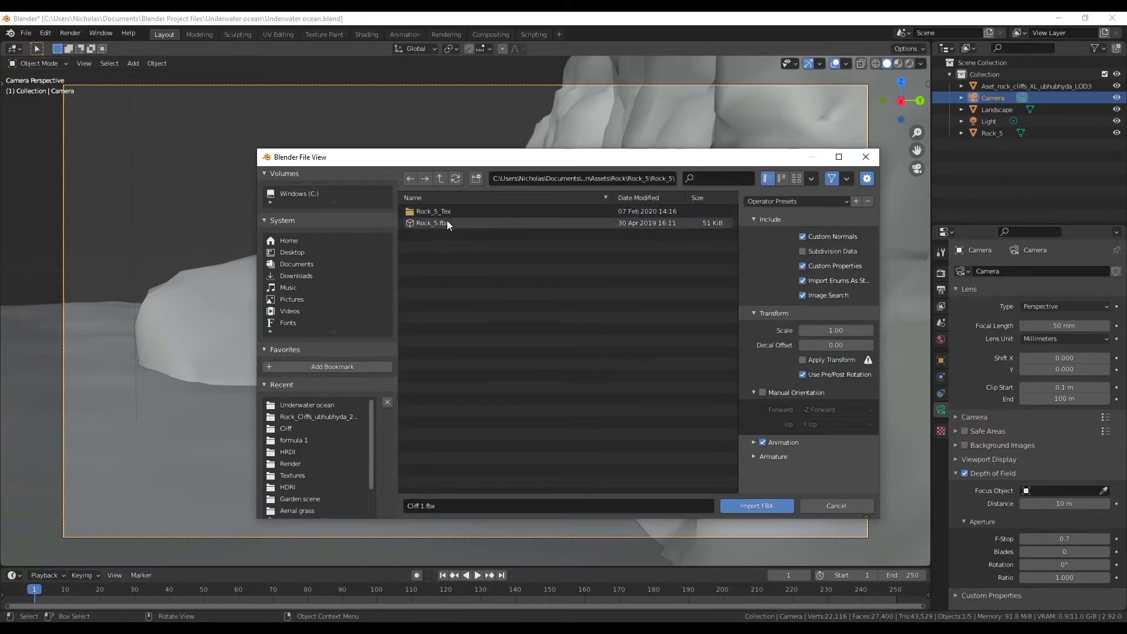
{"action": "double_click", "coordinate": [446, 223]}
- Check the newly imported rock in rendered shading and delete it, returning the viewport to solid shading
{"action": "middle_click_drag", "start_coordinate": [493, 324], "coordinate": [598, 276]}
{"action": "scroll", "coordinate": [598, 258], "scroll_direction": "down", "scroll_amount": 5}
{"action": "middle_click_drag", "start_coordinate": [596, 238], "coordinate": [516, 211]}
{"action": "left_click", "coordinate": [909, 64]}
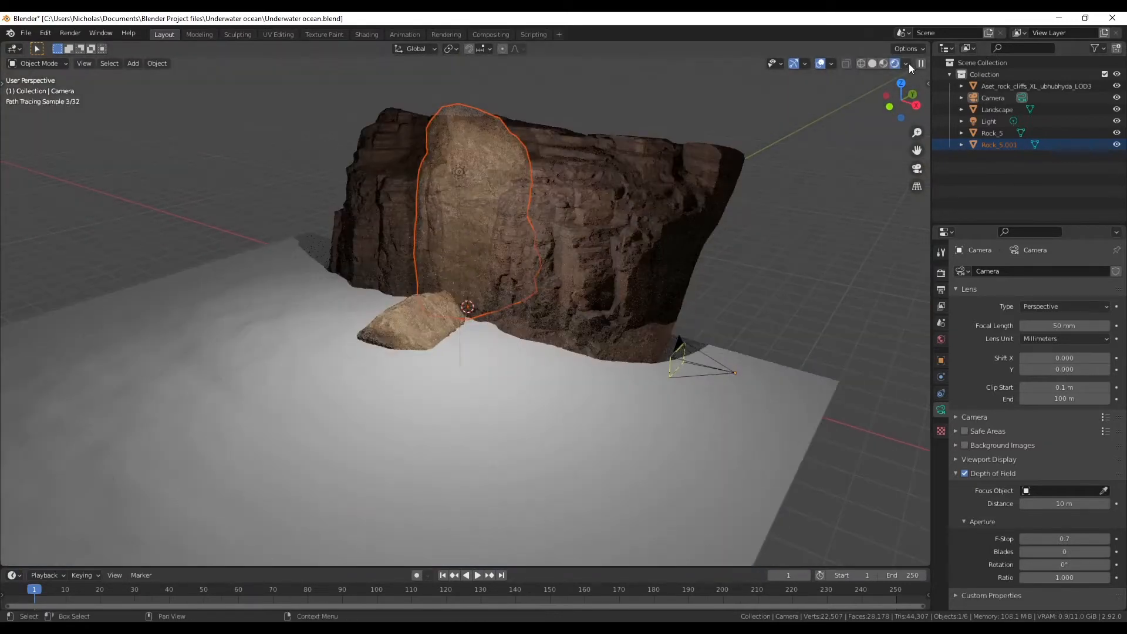
{"action": "scroll", "coordinate": [417, 167], "scroll_direction": "up", "scroll_amount": 2}
{"action": "scroll", "coordinate": [488, 96], "scroll_direction": "down", "scroll_amount": 2}
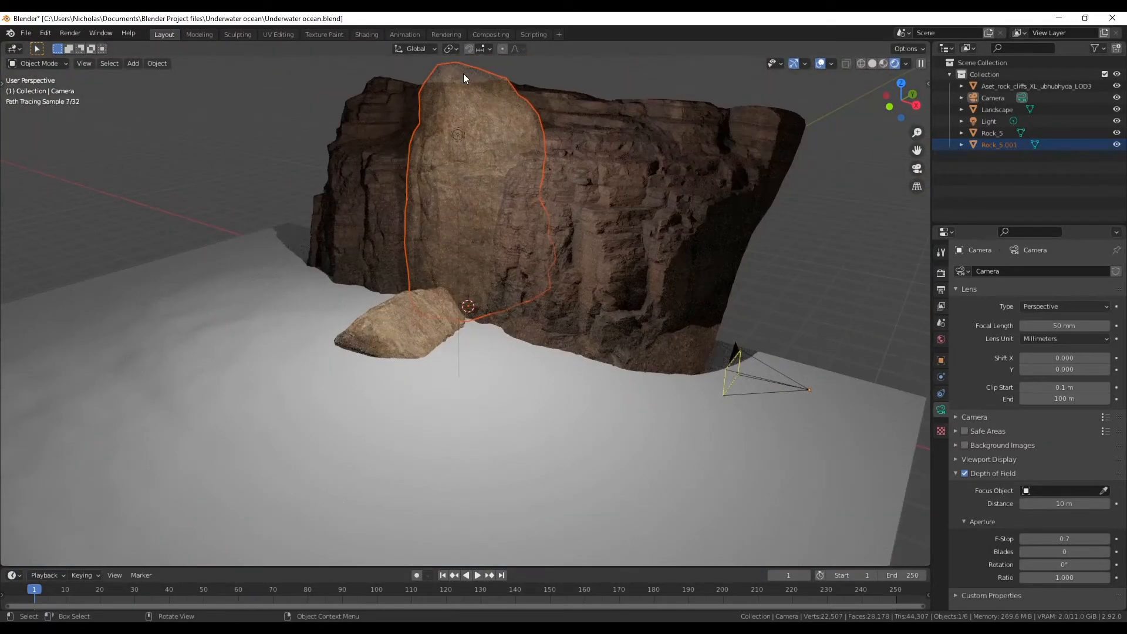
{"action": "key", "text": "Delete"}
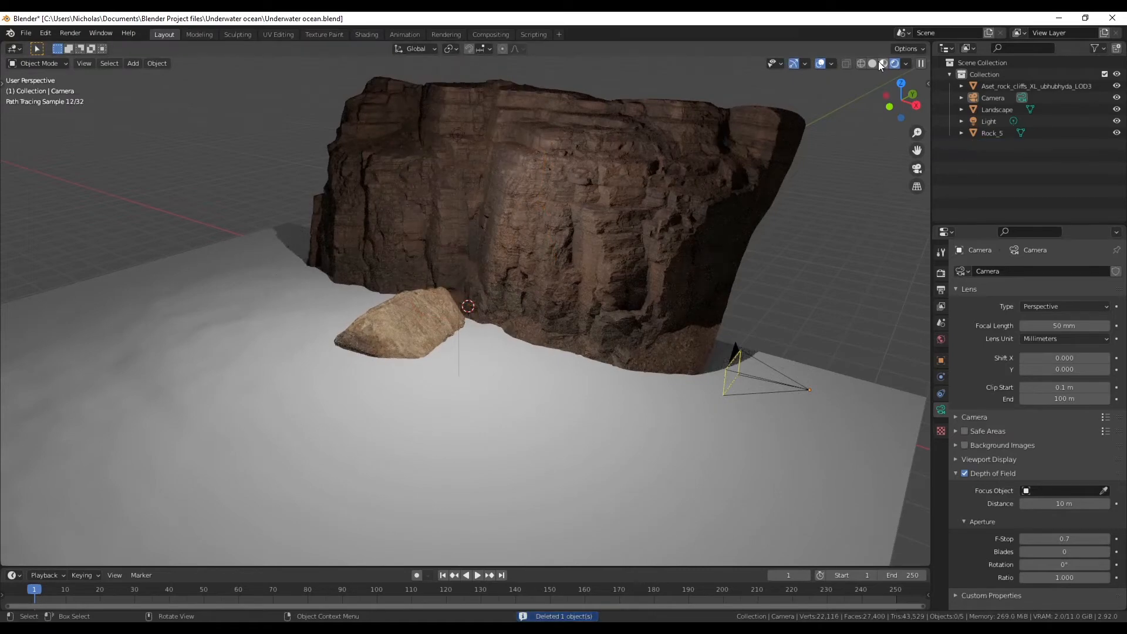
{"action": "left_click", "coordinate": [872, 62]}
- Duplicate the original rock lying on the seabed and place the copy beside it
{"action": "scroll", "coordinate": [378, 361], "scroll_direction": "up", "scroll_amount": 3}
{"action": "left_click", "coordinate": [404, 322]}
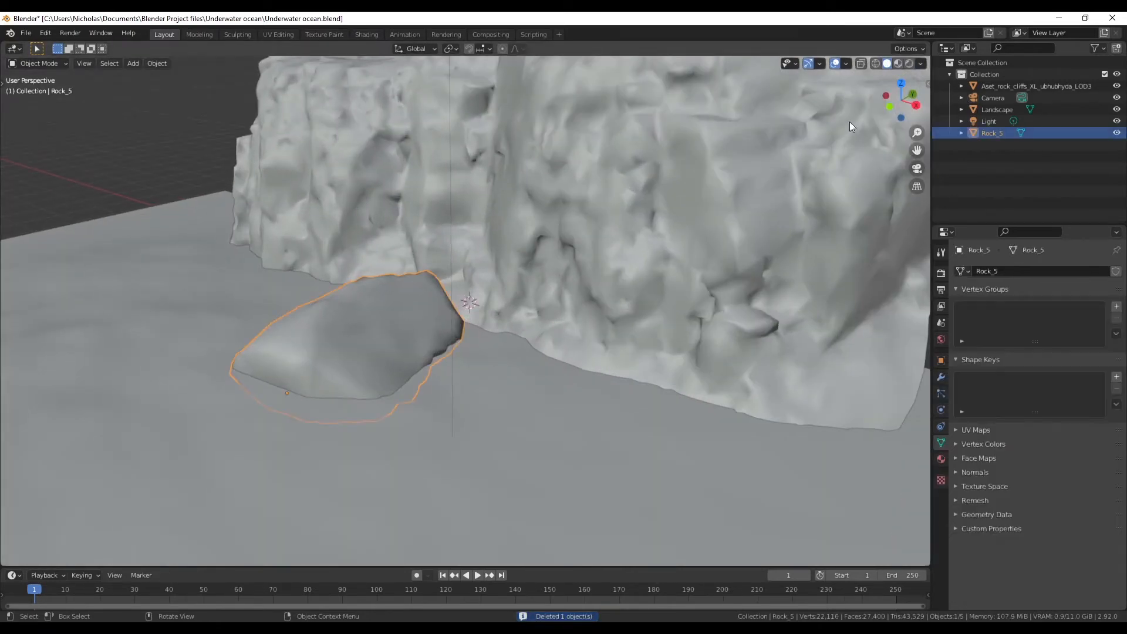
{"action": "right_click", "coordinate": [375, 288]}
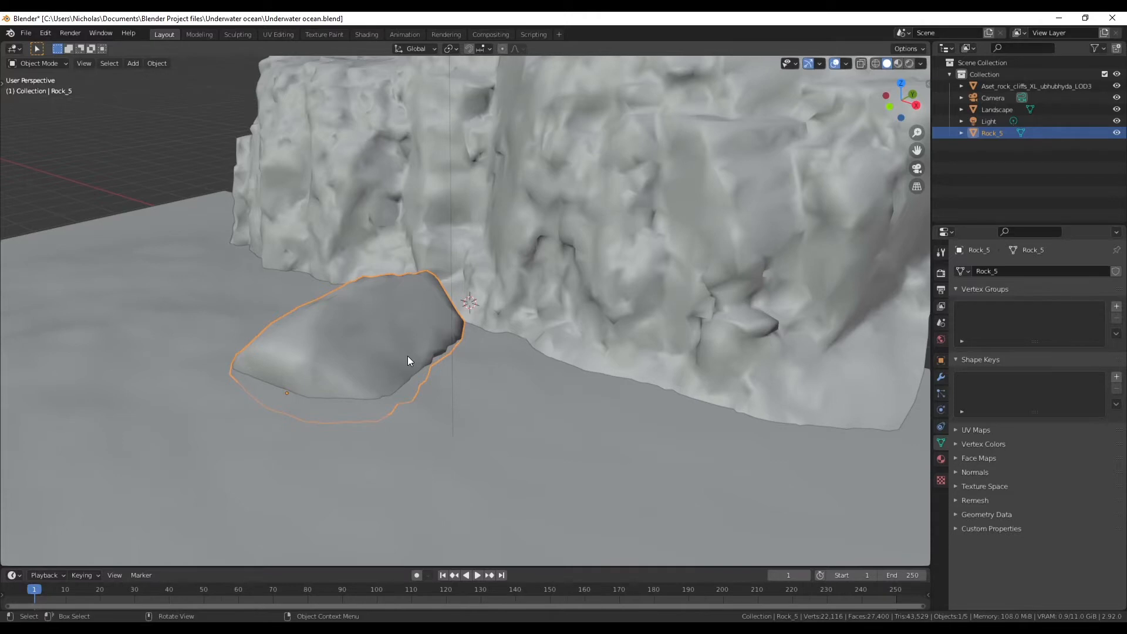
{"action": "key", "text": "shift+d"}
{"action": "left_click", "coordinate": [571, 315]}
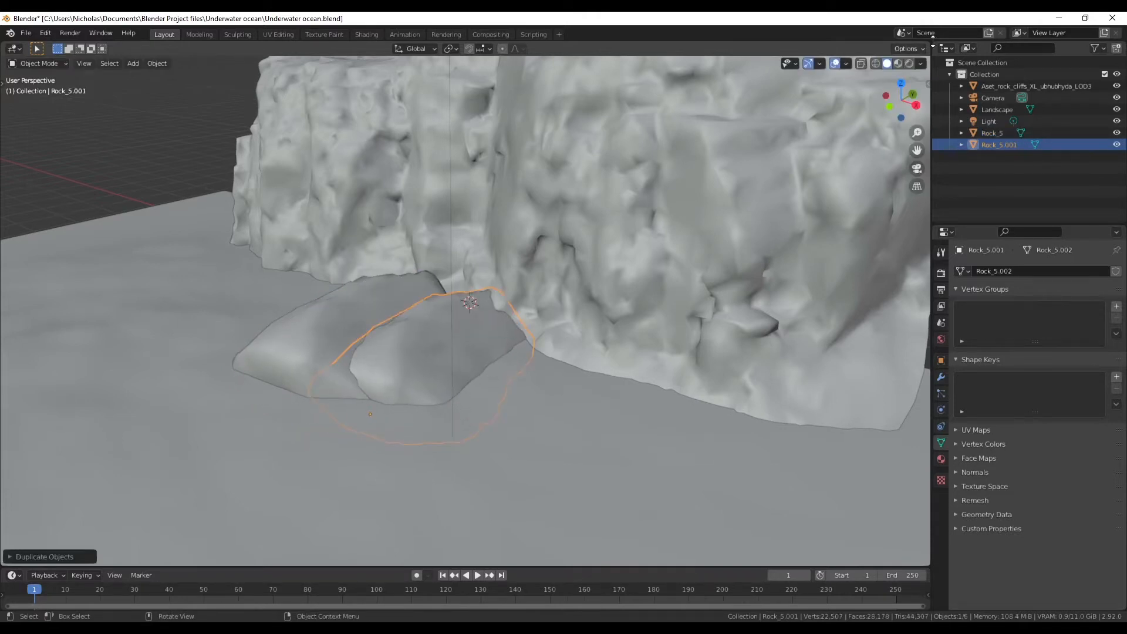
- Switch to top view and split the viewport in two, with the second one looking through the camera
{"action": "left_click", "coordinate": [904, 84]}
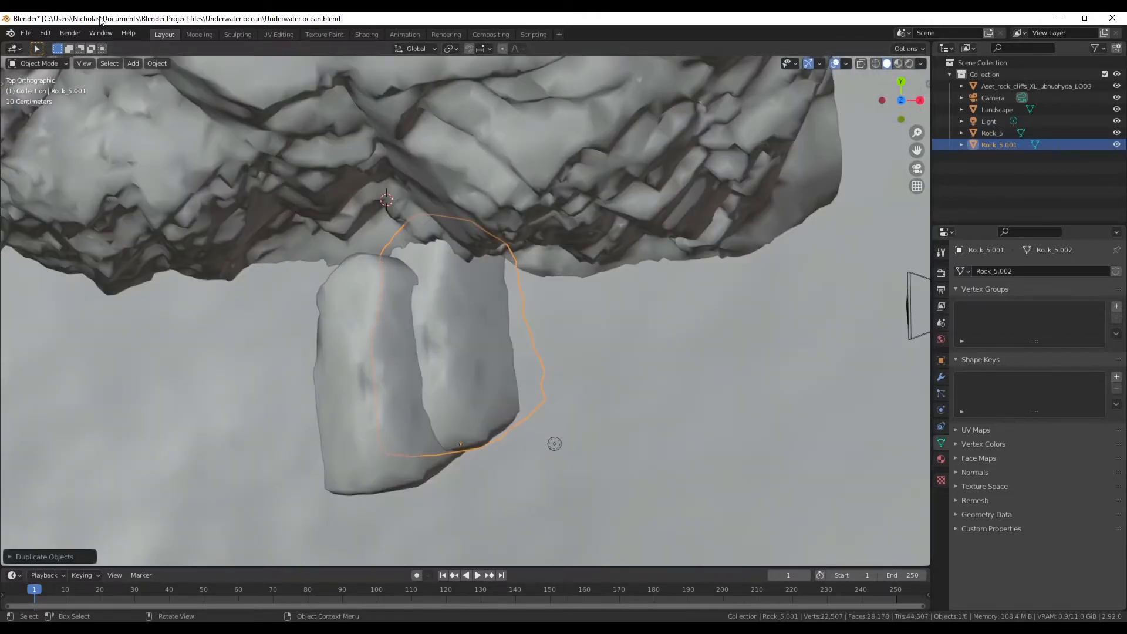
{"action": "left_click_drag", "start_coordinate": [4, 43], "coordinate": [587, 230]}
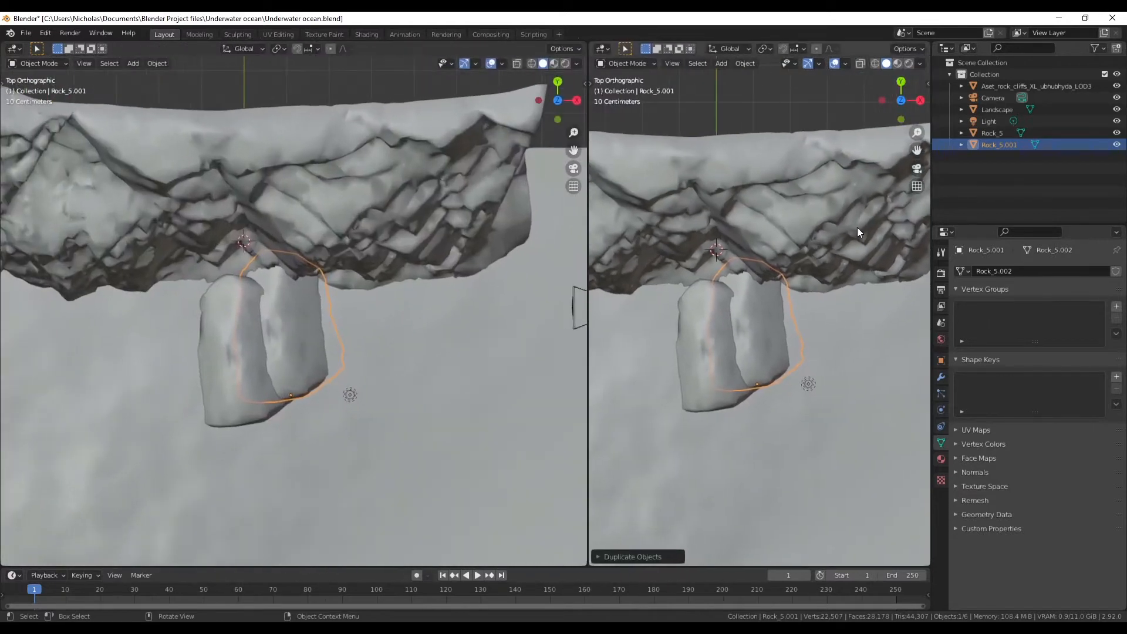
{"action": "left_click", "coordinate": [916, 167]}
{"action": "key", "text": "Home"}
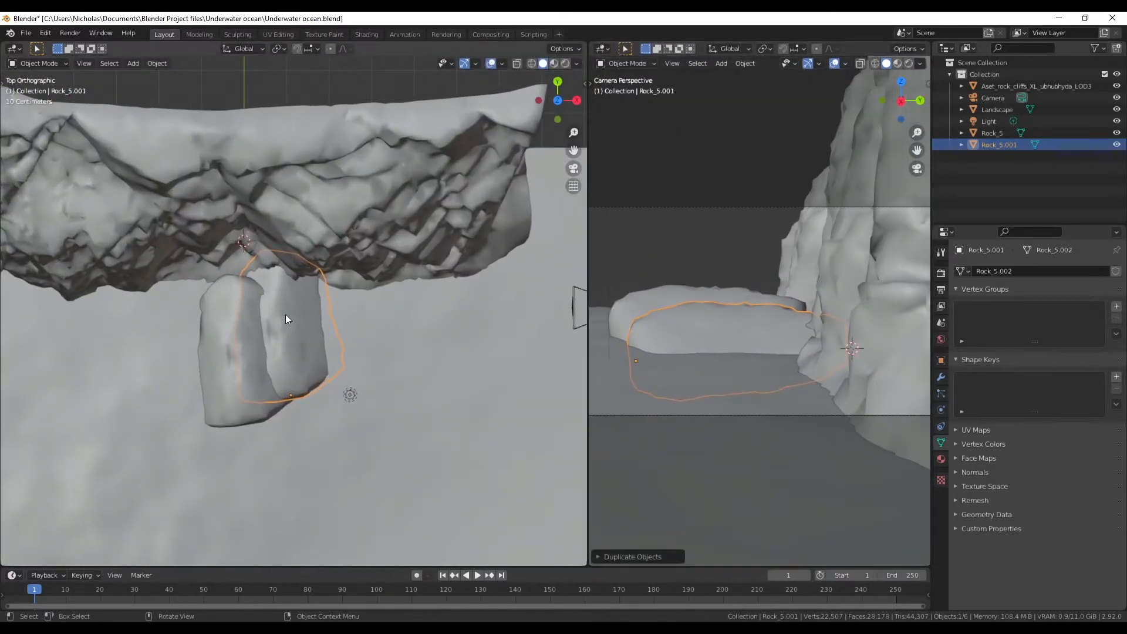
- Scale the duplicated rock to about 0.48 and raise it along Z so it protrudes from the seabed
{"action": "key", "text": "s"}
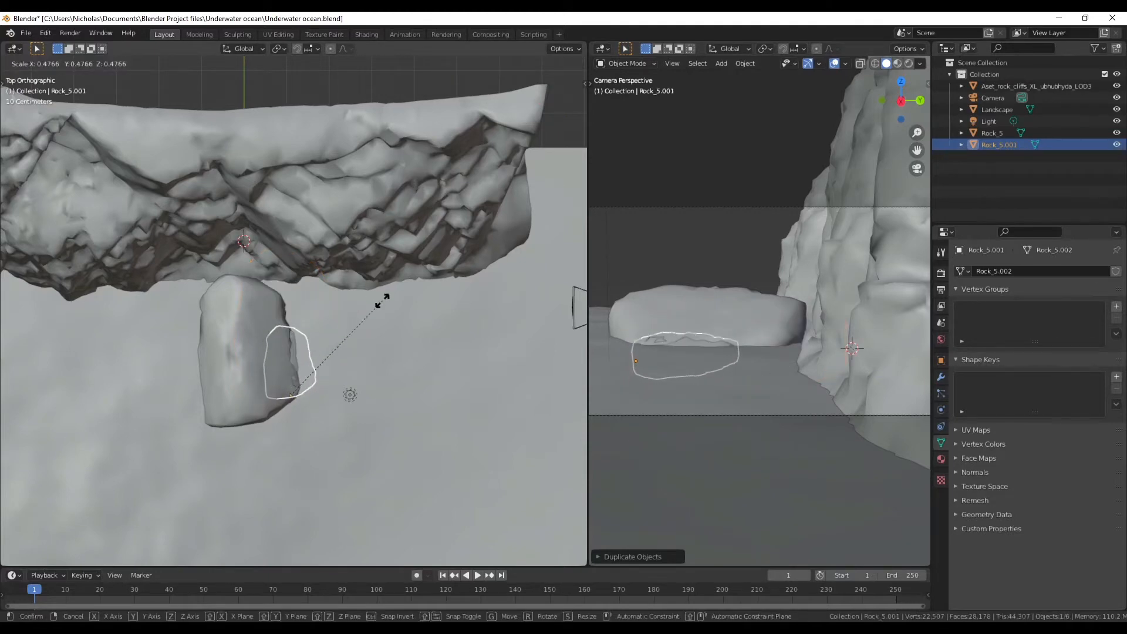
{"action": "left_click", "coordinate": [382, 301]}
{"action": "middle_click_drag", "start_coordinate": [344, 445], "coordinate": [298, 326]}
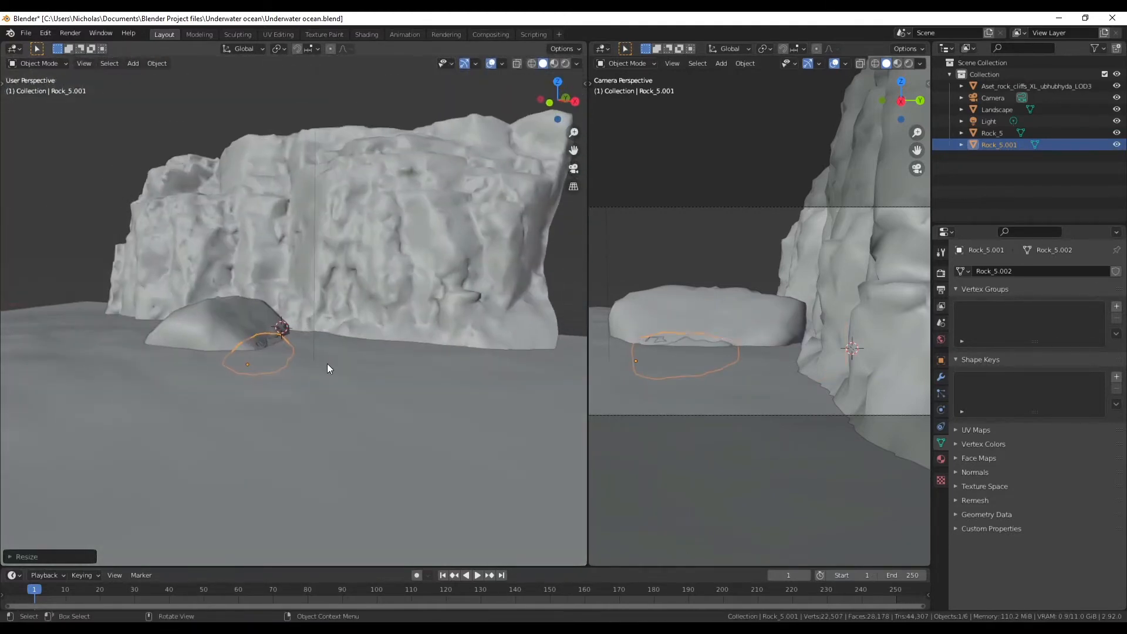
{"action": "key", "text": "g"}
{"action": "key", "text": "z"}
{"action": "left_click", "coordinate": [317, 352]}
- In top view, rotate, shrink and reposition the small rock against the large rock's side, and set the camera viewport to rendered shading
{"action": "middle_click_drag", "start_coordinate": [317, 352], "coordinate": [259, 394]}
{"action": "left_click_drag", "start_coordinate": [554, 100], "coordinate": [555, 101]}
{"action": "left_click", "coordinate": [557, 98]}
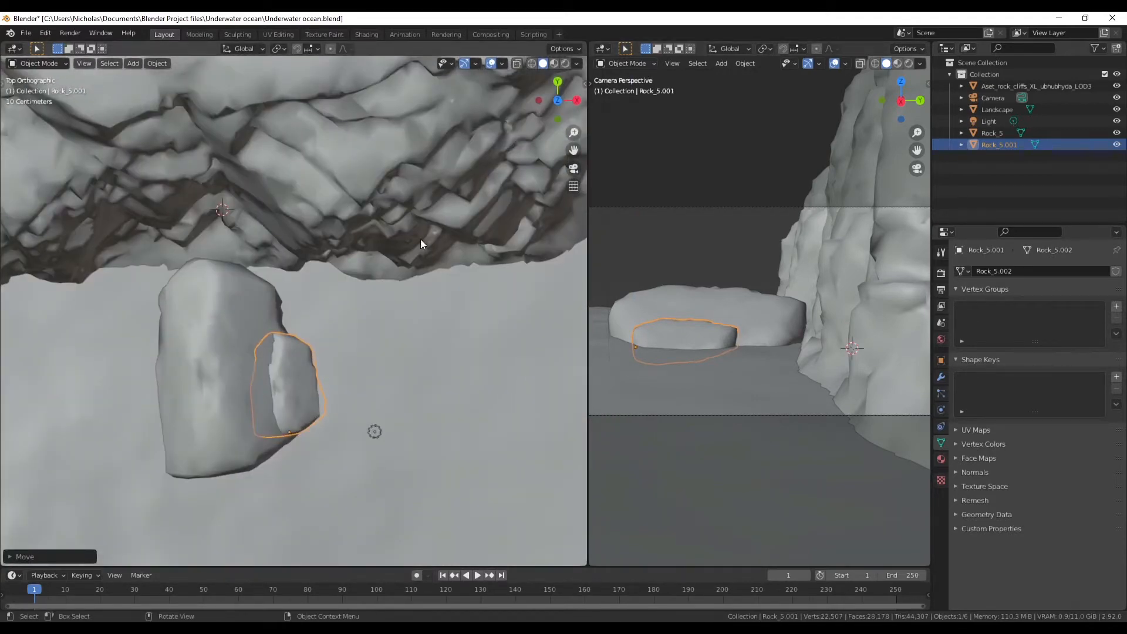
{"action": "key", "text": "r"}
{"action": "left_click", "coordinate": [519, 344]}
{"action": "key", "text": "s"}
{"action": "left_click", "coordinate": [446, 360]}
{"action": "key", "text": "g"}
{"action": "left_click", "coordinate": [429, 360]}
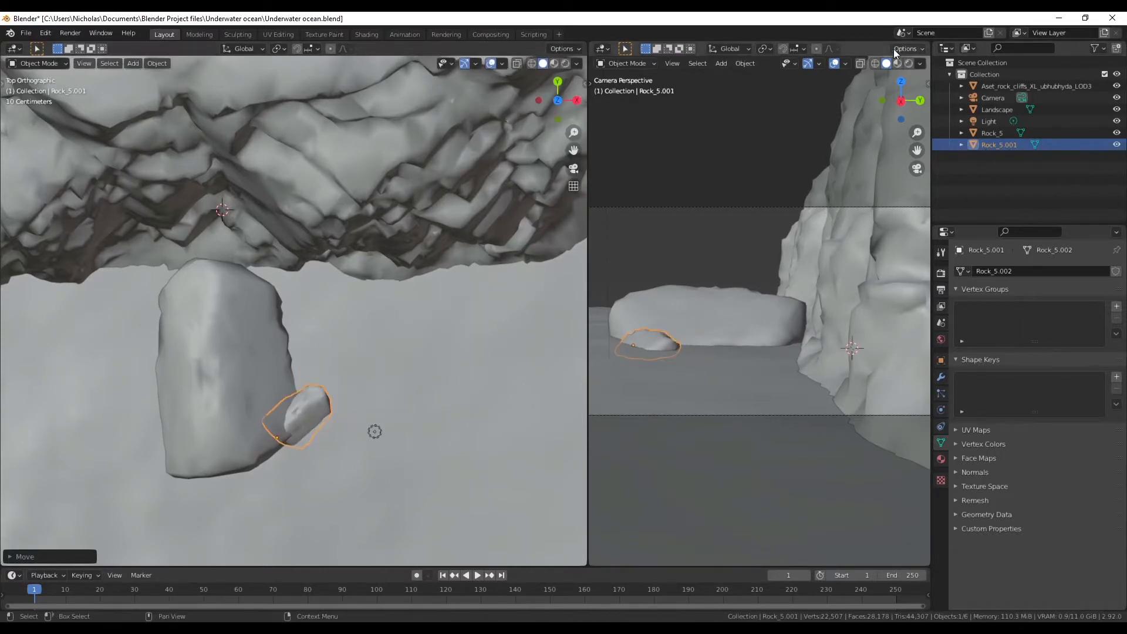
{"action": "left_click", "coordinate": [909, 63]}
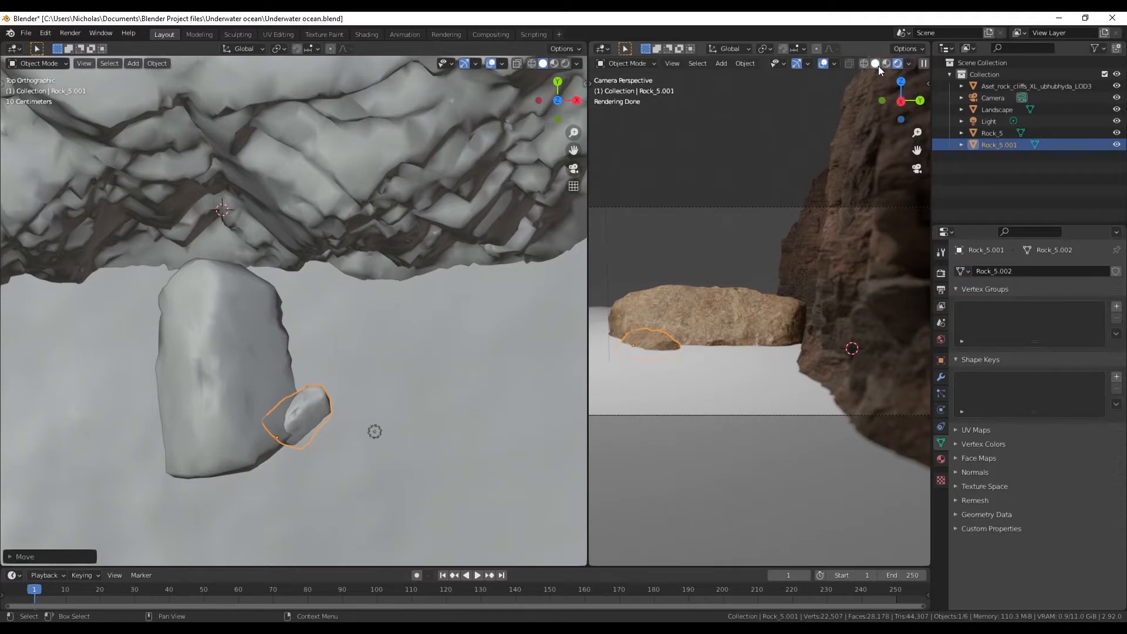
- Duplicate the cliff in top view and place the copy on the opposite side of the rocks
{"action": "middle_click_drag", "start_coordinate": [460, 313], "coordinate": [476, 182]}
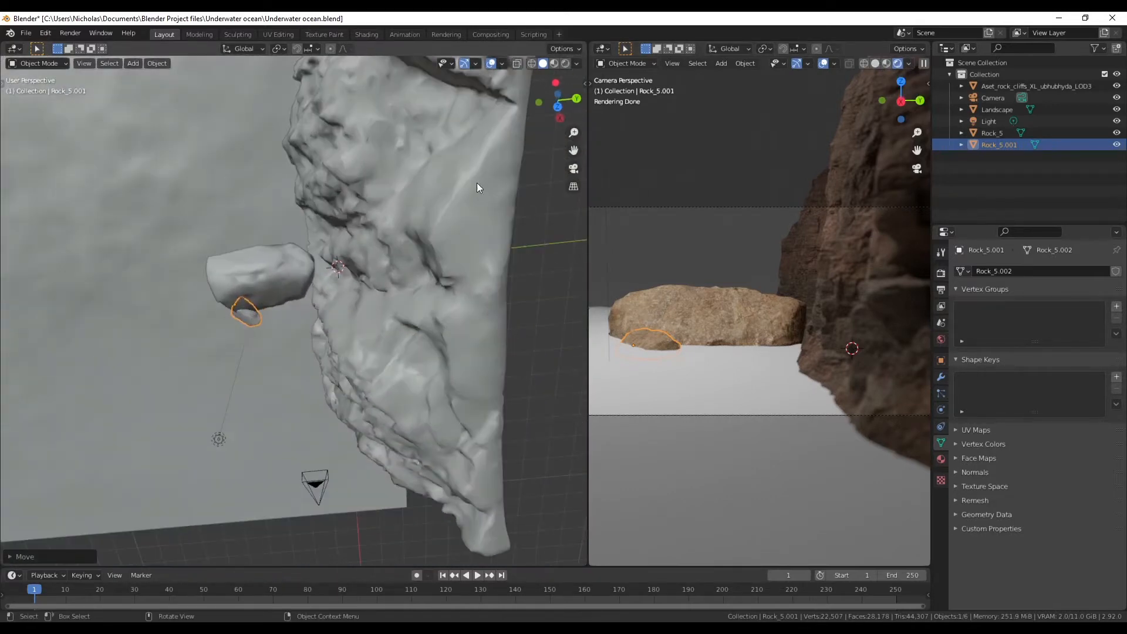
{"action": "left_click", "coordinate": [557, 108]}
{"action": "left_click", "coordinate": [322, 241]}
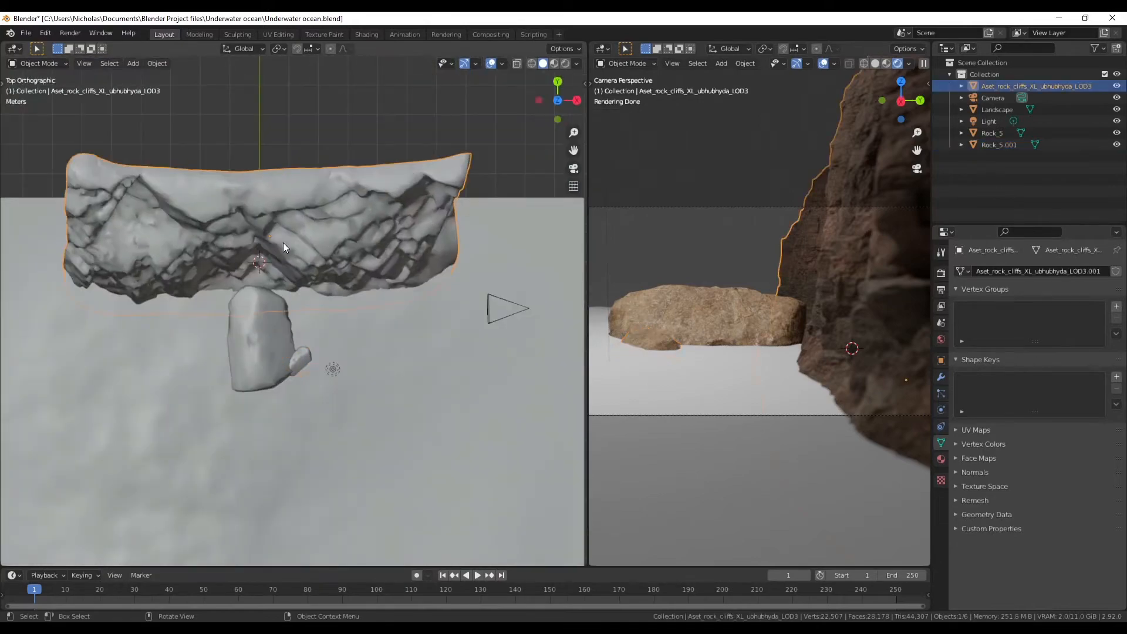
{"action": "scroll", "coordinate": [282, 242], "scroll_direction": "up", "scroll_amount": 3}
{"action": "key", "text": "shift+d"}
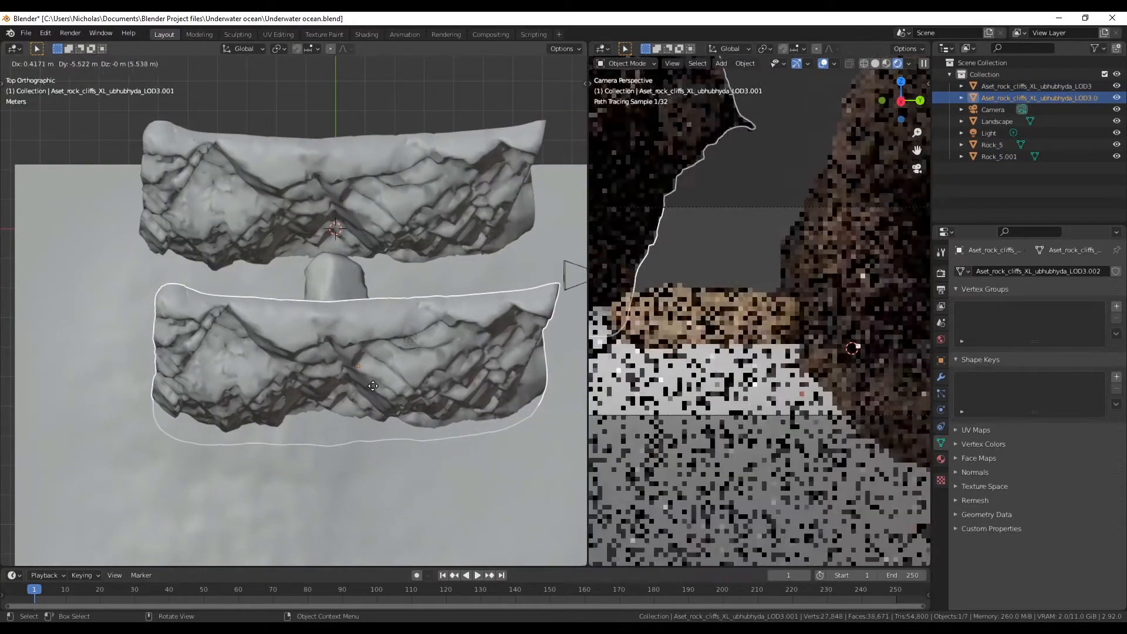
{"action": "left_click", "coordinate": [202, 276]}
- Rotate the duplicated cliff about 180 degrees to face the original and move it slightly farther away
{"action": "key", "text": "r"}
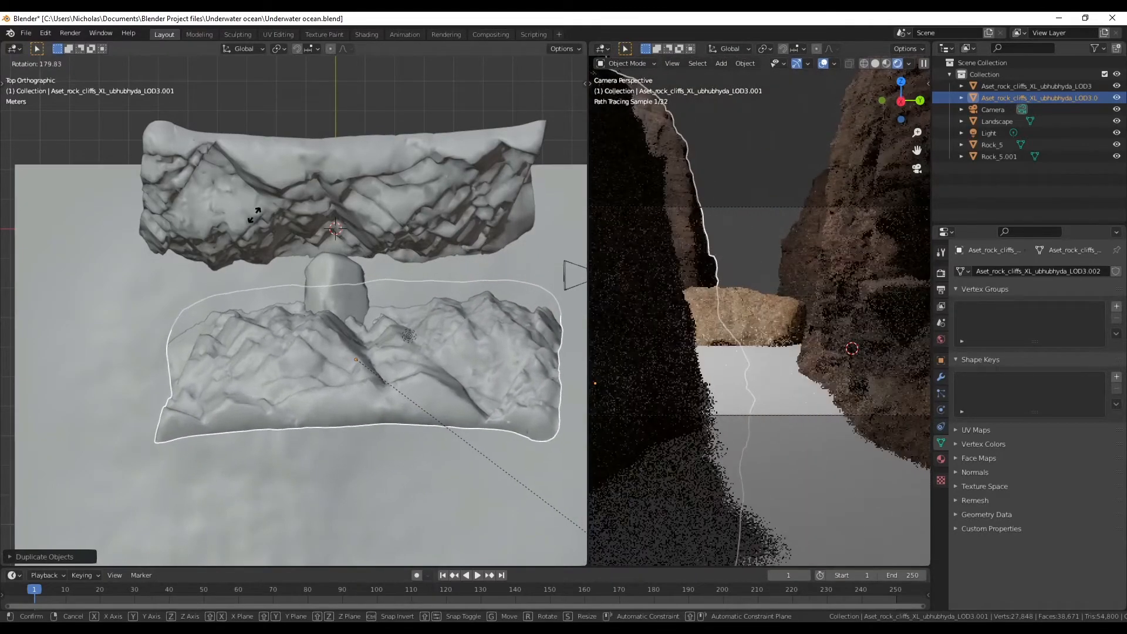
{"action": "left_click", "coordinate": [257, 222]}
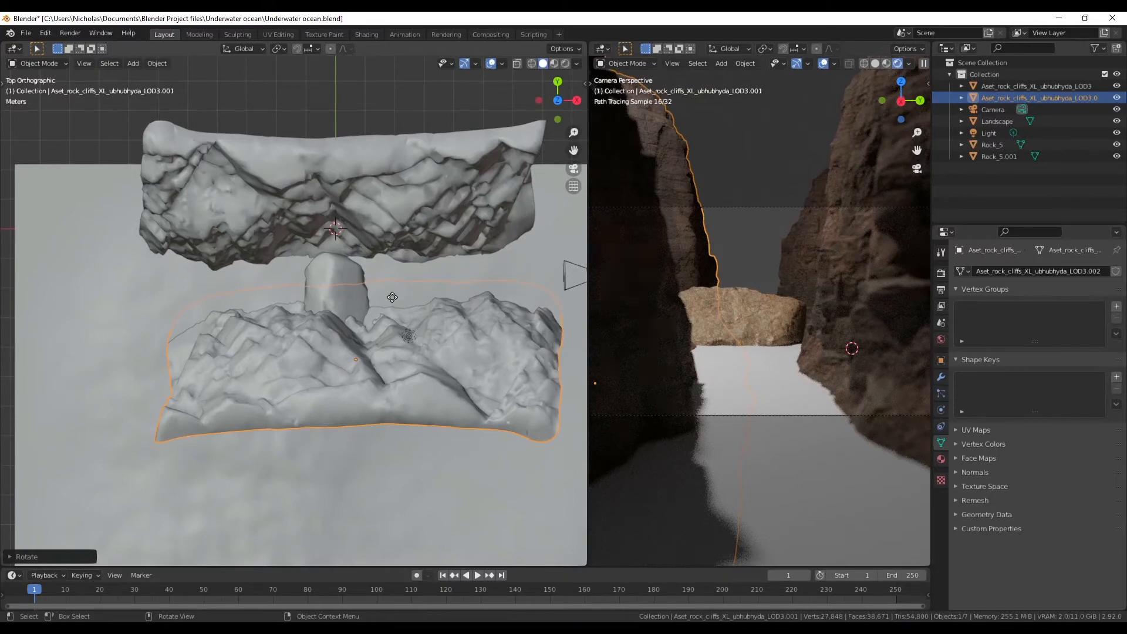
{"action": "key", "text": "g"}
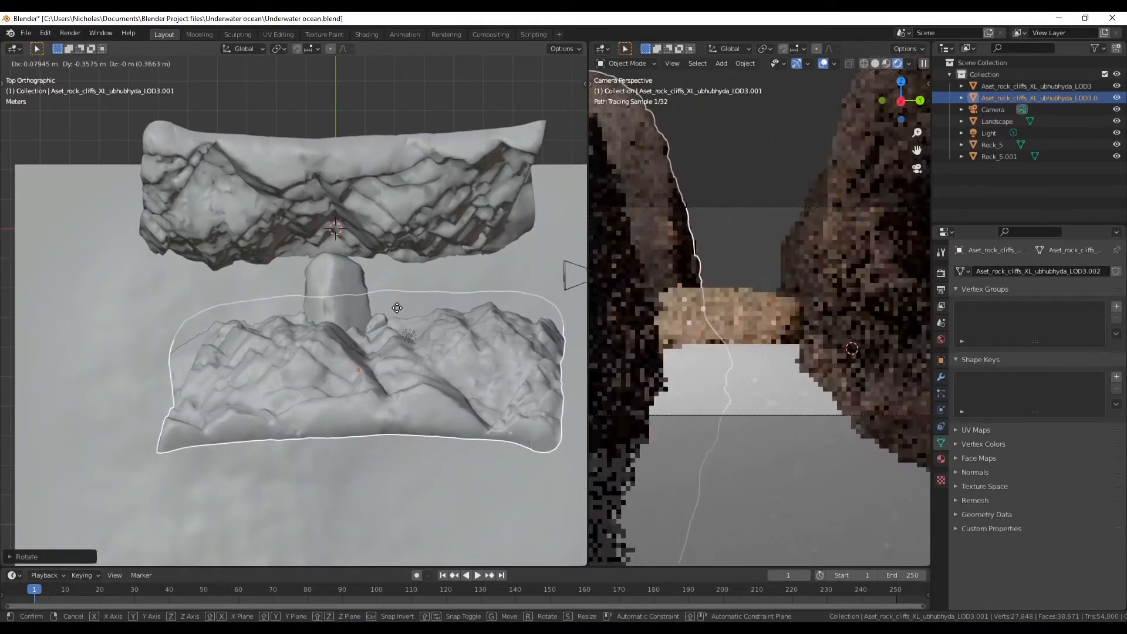
- Resize the second cliff, Aset_rock_cliffs_XL_ubhubhyda_LOD3.001, and shift it towards the camera along the canyon in top view
{"action": "left_click", "coordinate": [398, 322]}
{"action": "key", "text": "s"}
{"action": "left_click", "coordinate": [287, 441]}
{"action": "key", "text": "g"}
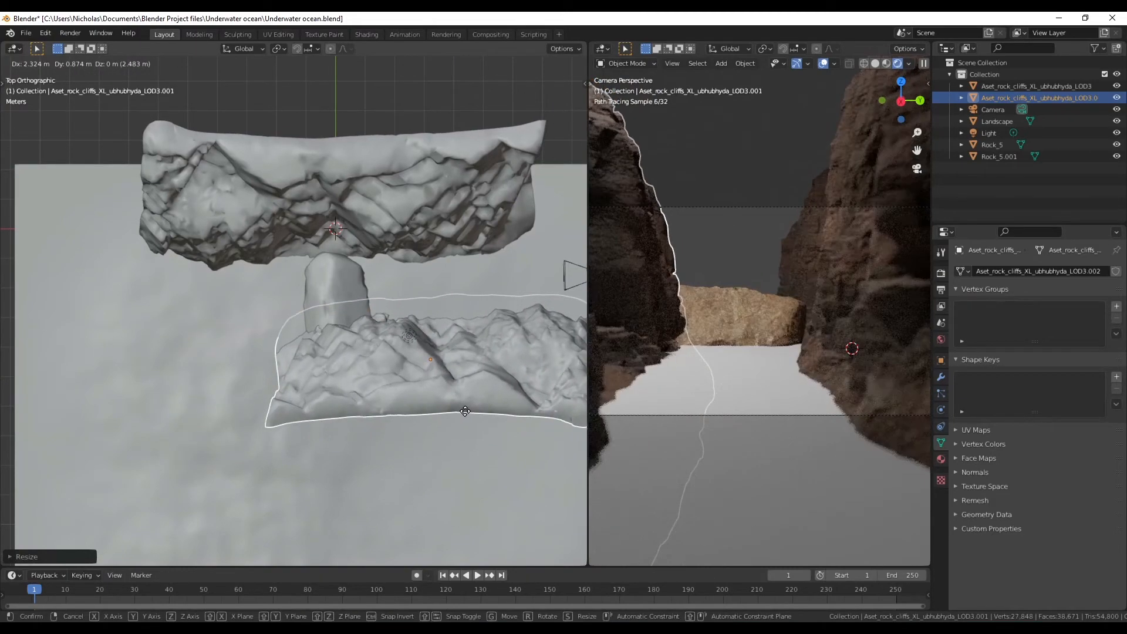
{"action": "left_click", "coordinate": [465, 410]}
- Delete the loose rock Rock_5 standing between the two cliffs
{"action": "middle_click_drag", "start_coordinate": [465, 410], "coordinate": [330, 298]}
{"action": "left_click", "coordinate": [323, 355]}
{"action": "key", "text": "x"}
{"action": "left_click", "coordinate": [324, 355]}
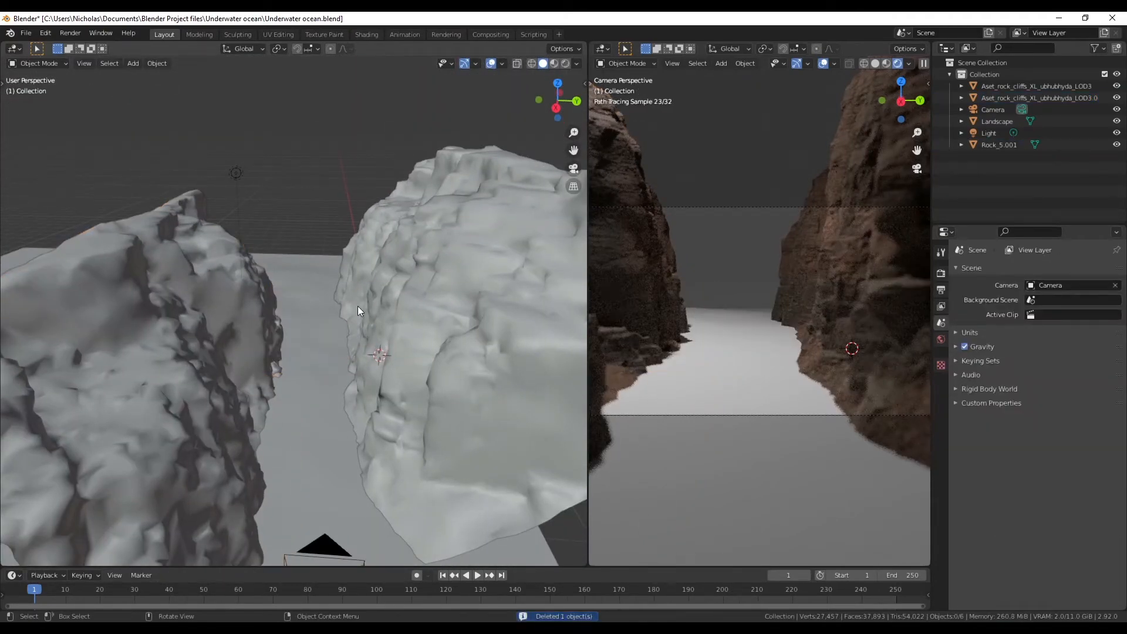
- Render the frame from the camera to check the canyon, close the result and save the project file
{"action": "key", "text": "F12"}
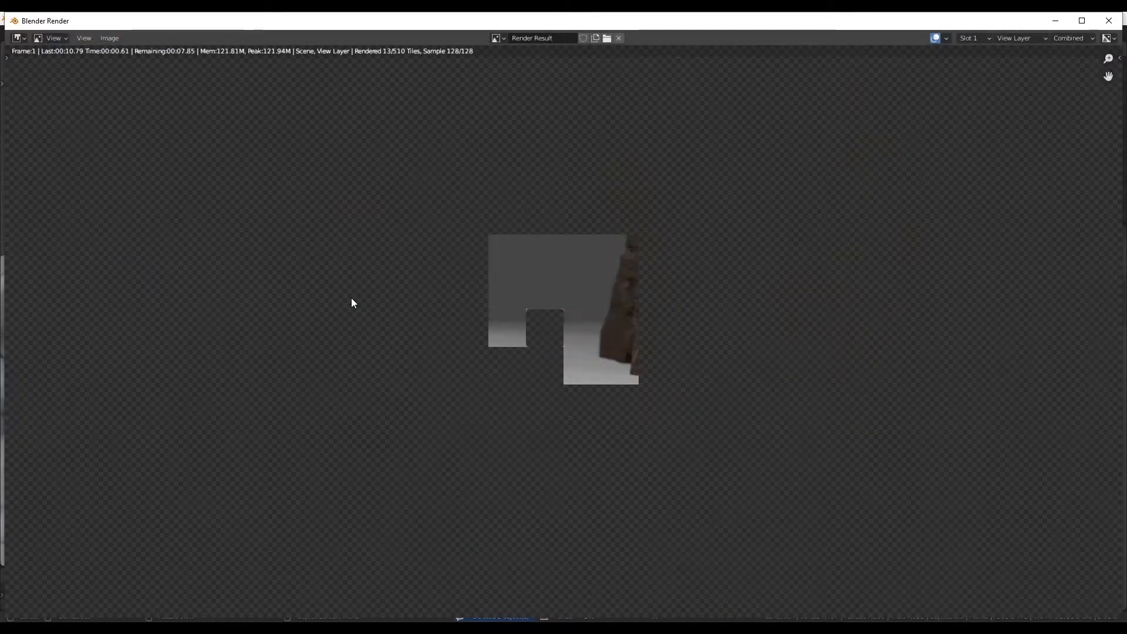
{"action": "scroll", "coordinate": [671, 407], "scroll_direction": "down", "scroll_amount": 1}
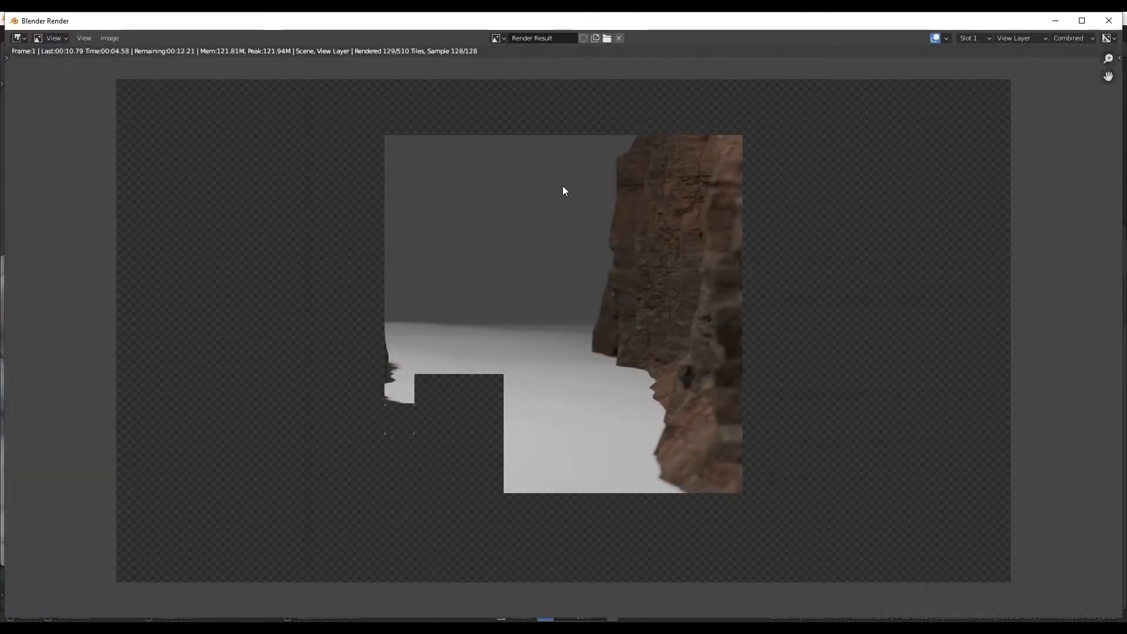
{"action": "scroll", "coordinate": [503, 390], "scroll_direction": "up", "scroll_amount": 1}
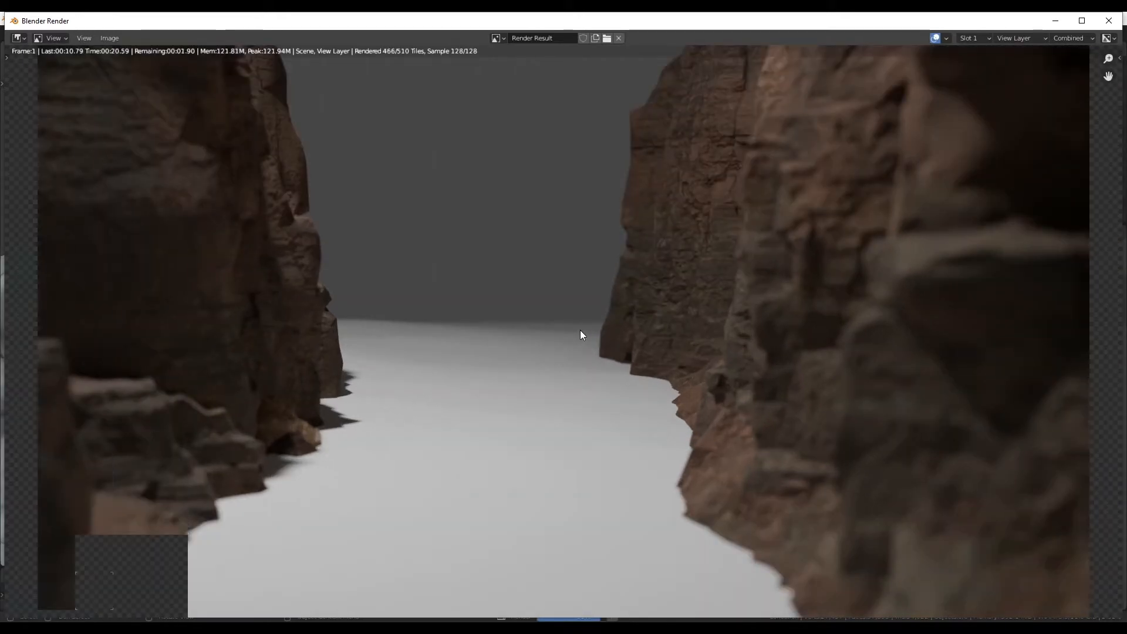
{"action": "left_click", "coordinate": [1108, 21]}
{"action": "key", "text": "ctrl+s"}
{"action": "middle_click_drag", "start_coordinate": [450, 342], "coordinate": [345, 359]}
{"action": "scroll", "coordinate": [311, 430], "scroll_direction": "up", "scroll_amount": 8}
{"action": "mouse_move", "coordinate": [322, 413]}
{"action": "middle_mouse_down"}
{"action": "mouse_move", "coordinate": [338, 410]}
{"action": "mouse_move", "coordinate": [323, 411]}
{"action": "middle_mouse_up"}
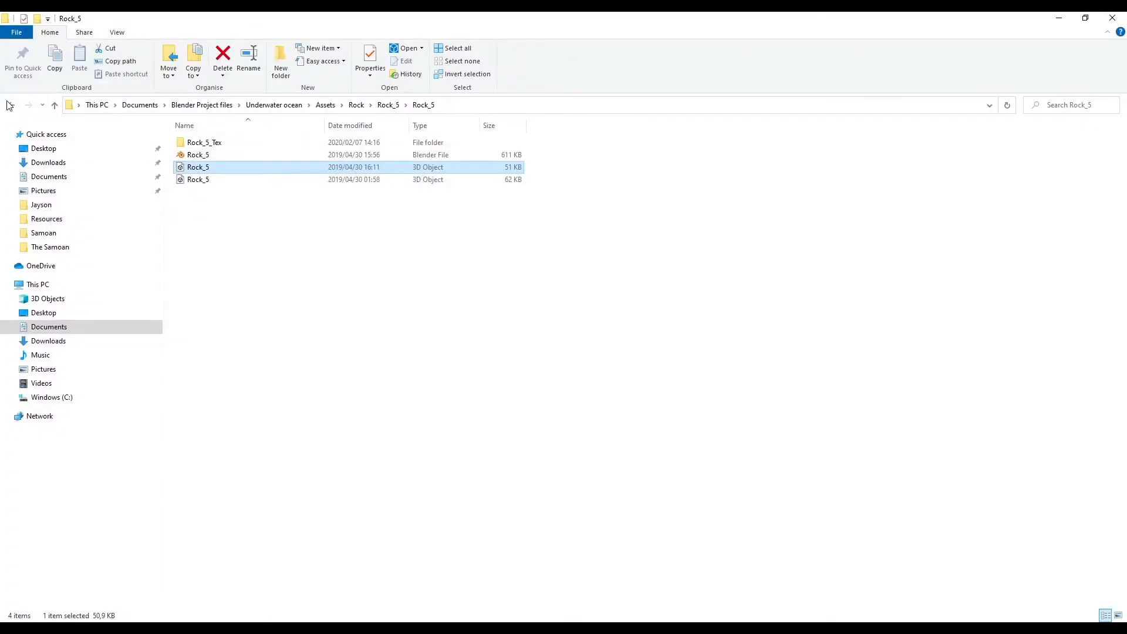
- In File Explorer, go to the project's Assets > Coral folder and check the coral file's type in its properties
{"action": "left_click", "coordinate": [10, 104]}
{"action": "left_click", "coordinate": [10, 104]}
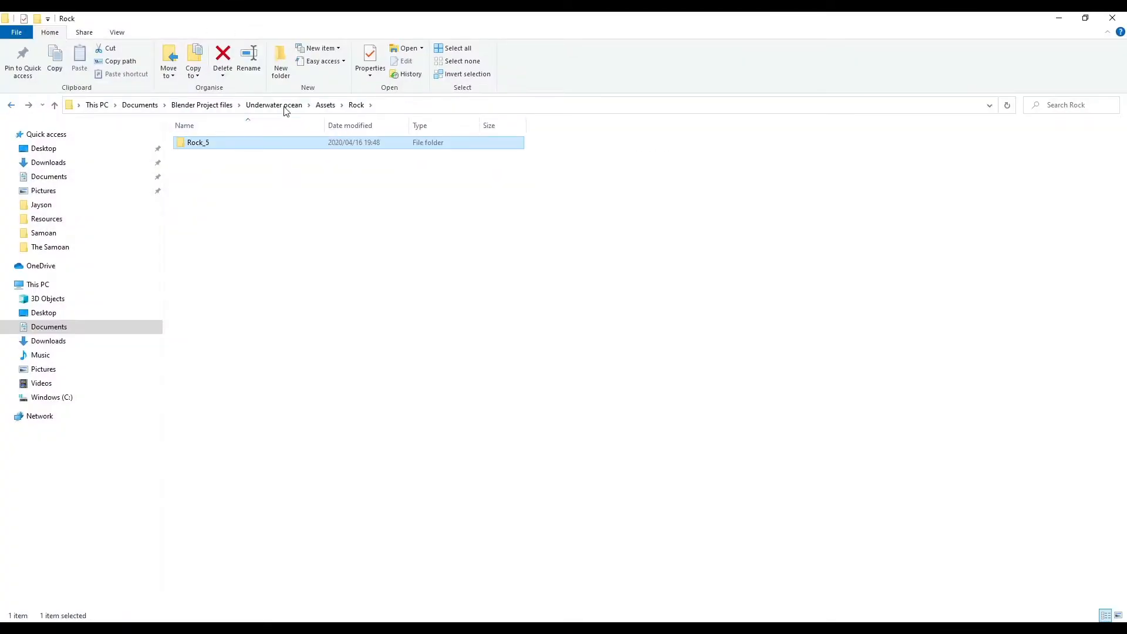
{"action": "left_click", "coordinate": [321, 105]}
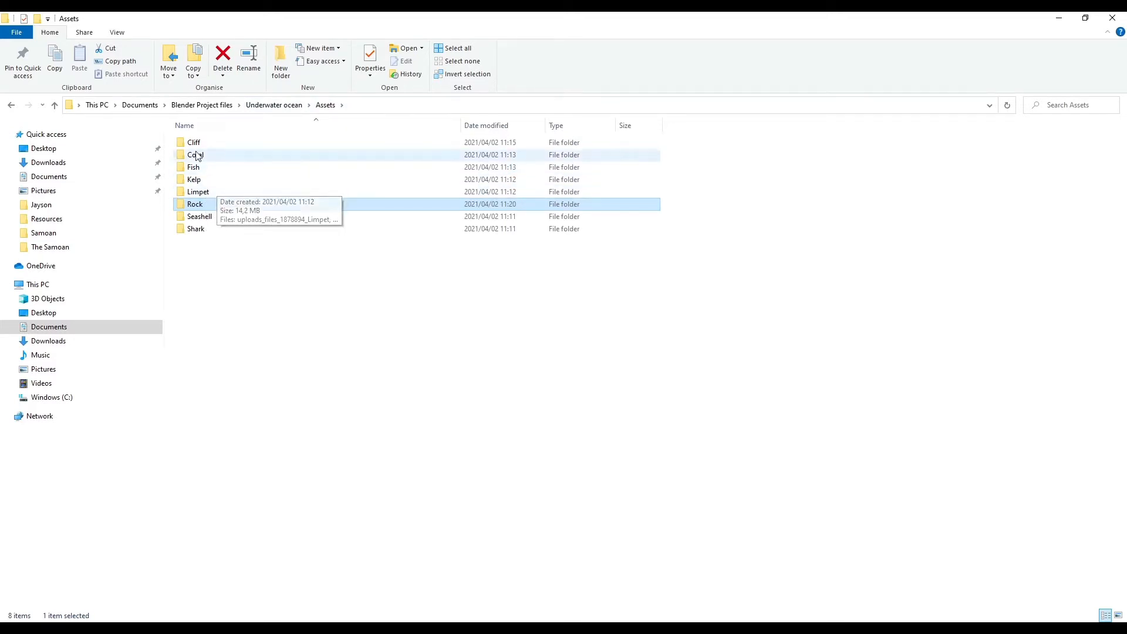
{"action": "double_click", "coordinate": [197, 155]}
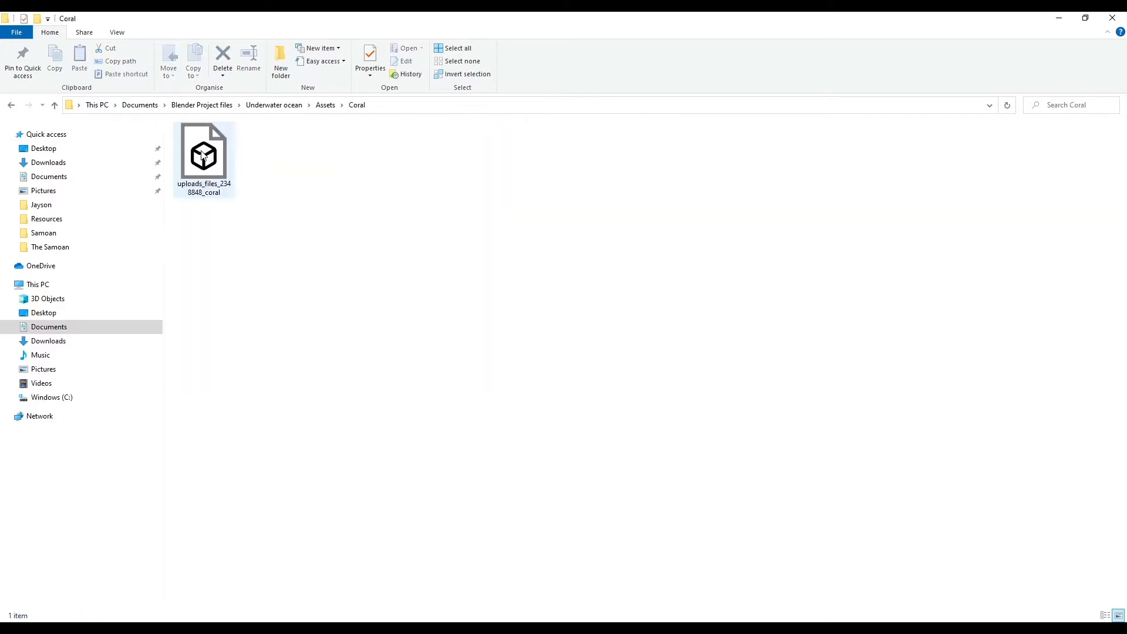
{"action": "right_click", "coordinate": [205, 158]}
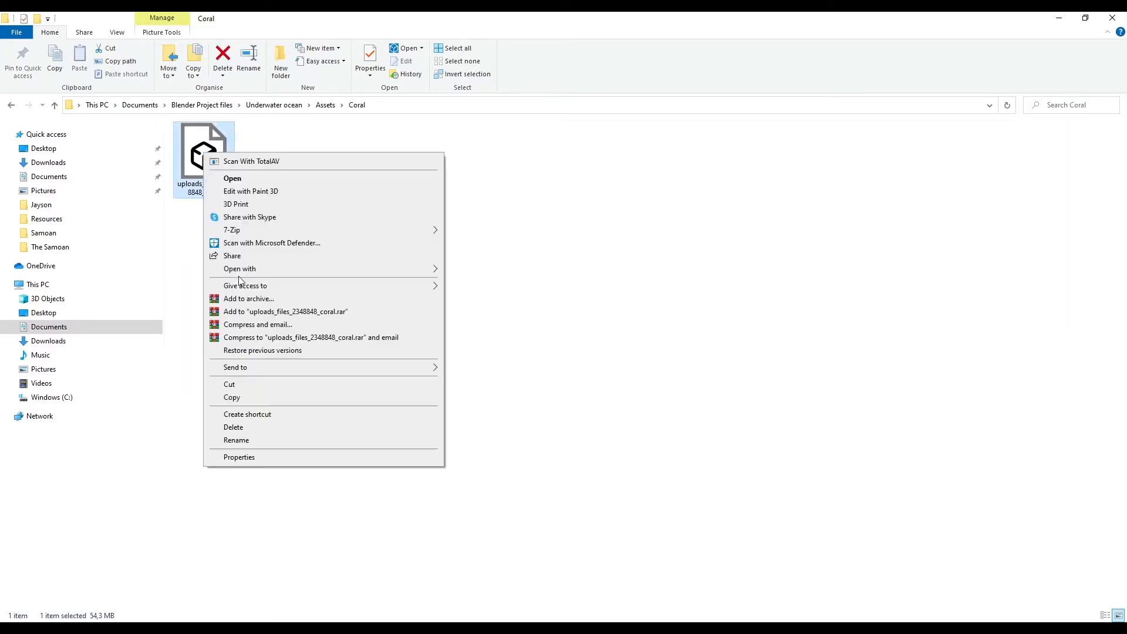
{"action": "left_click", "coordinate": [264, 457]}
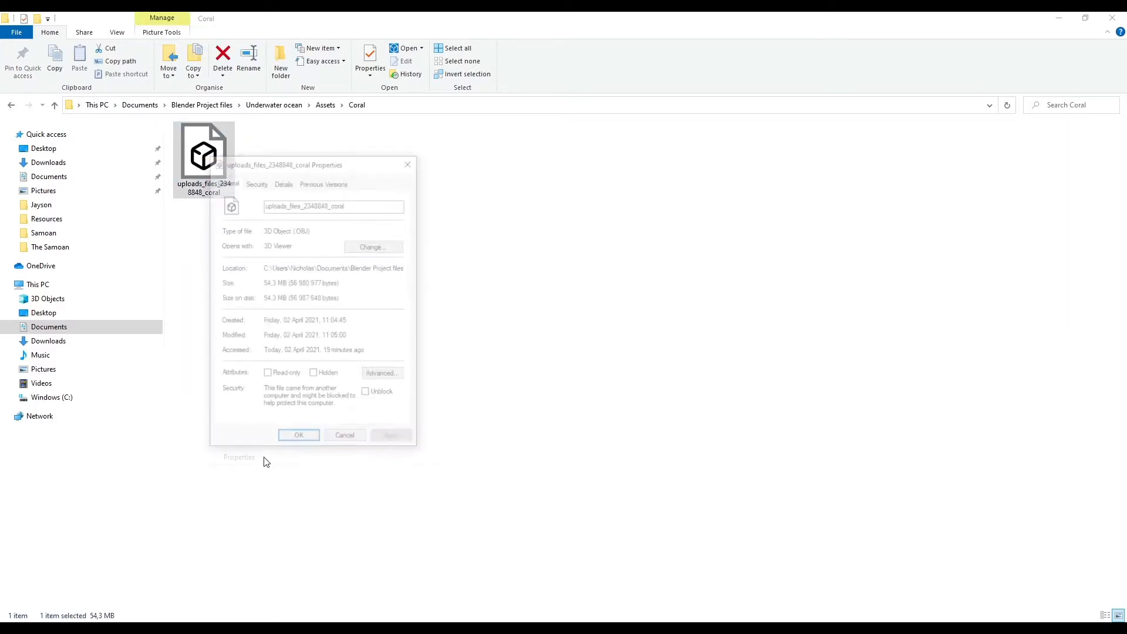
{"action": "left_click", "coordinate": [410, 162]}
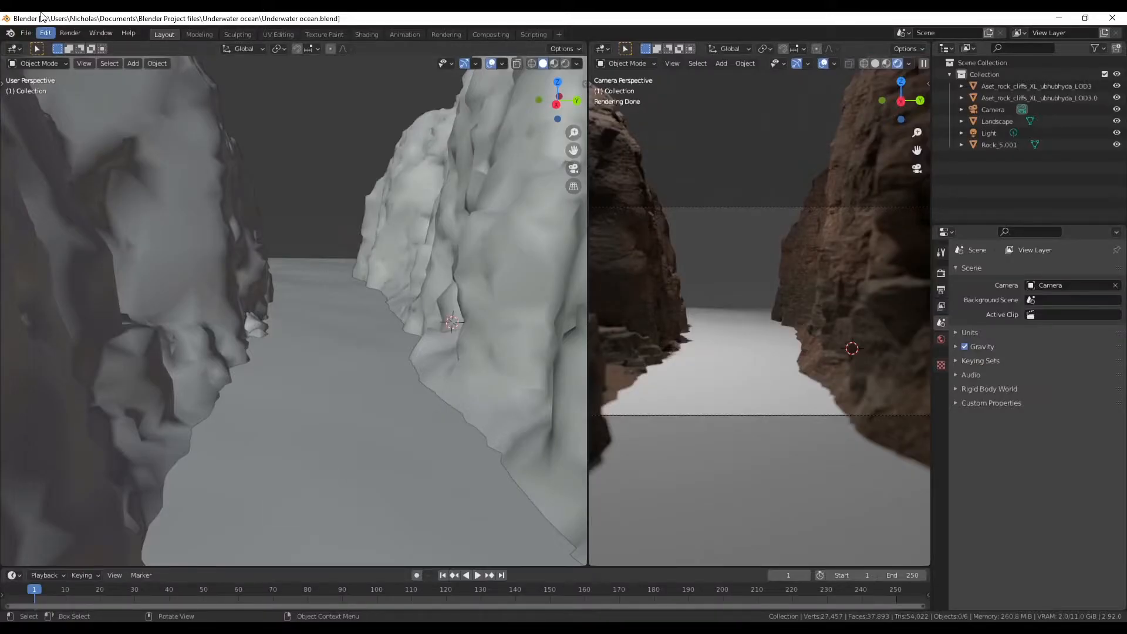
- Import uploads_files_2348848_coral from Assets/Coral as a Wavefront OBJ and set the camera viewport to Material Preview shading
{"action": "left_click", "coordinate": [26, 32]}
{"action": "mouse_move", "coordinate": [64, 189]}
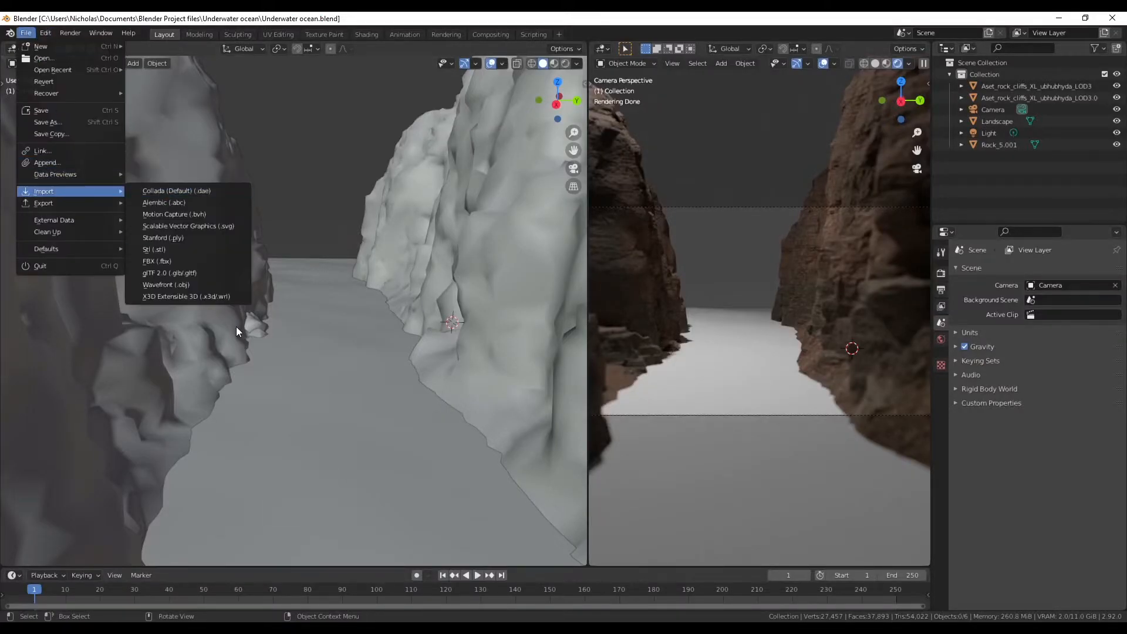
{"action": "left_click", "coordinate": [196, 287]}
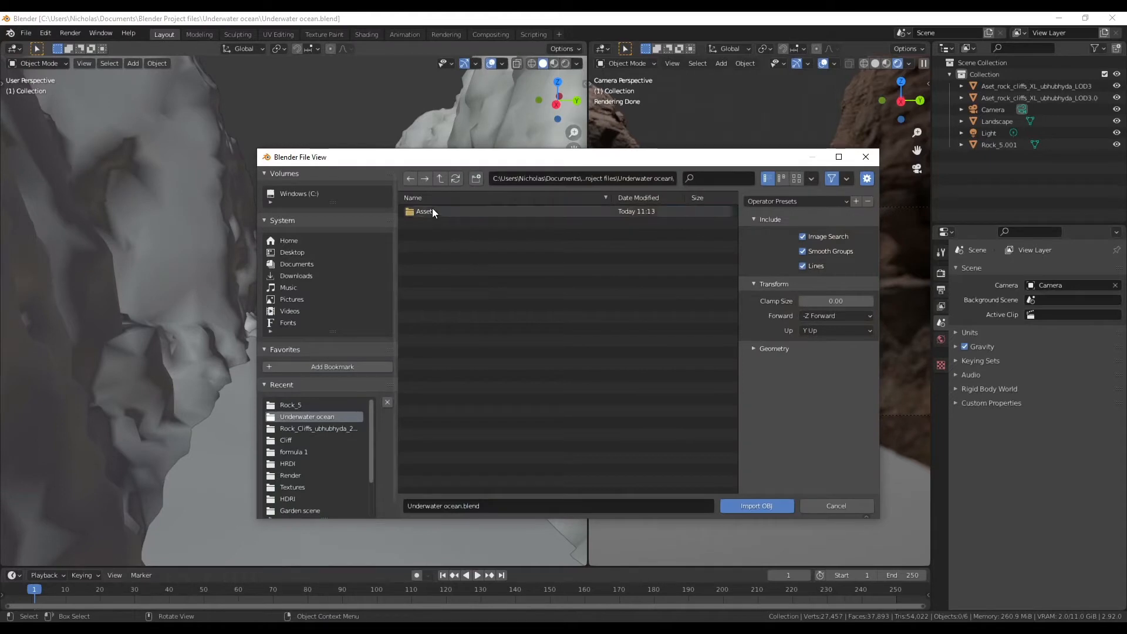
{"action": "double_click", "coordinate": [428, 210]}
{"action": "double_click", "coordinate": [430, 224]}
{"action": "double_click", "coordinate": [427, 212]}
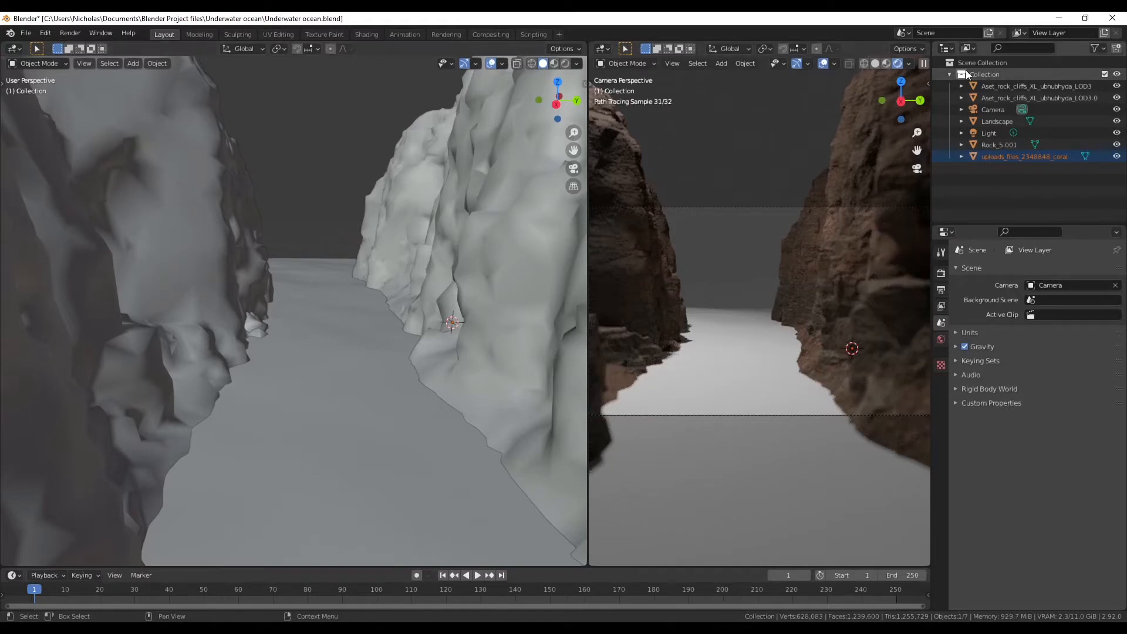
{"action": "left_click", "coordinate": [886, 62]}
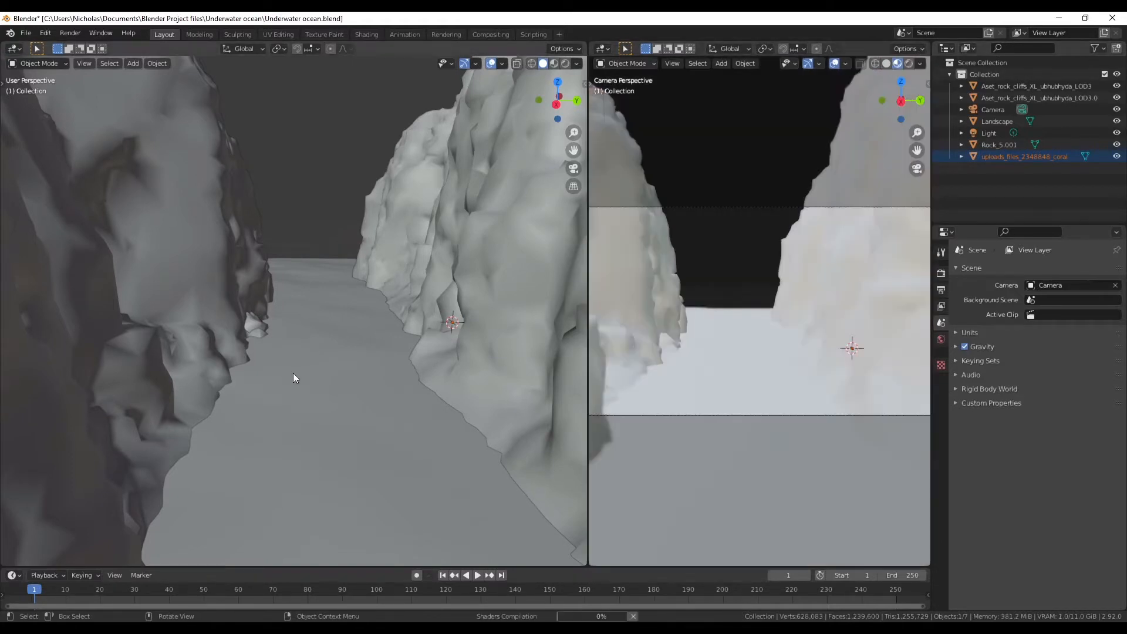
- Bring the oversized imported coral closer to the landscape in top view and scale it down considerably
{"action": "scroll", "coordinate": [383, 452], "scroll_direction": "down", "scroll_amount": 10}
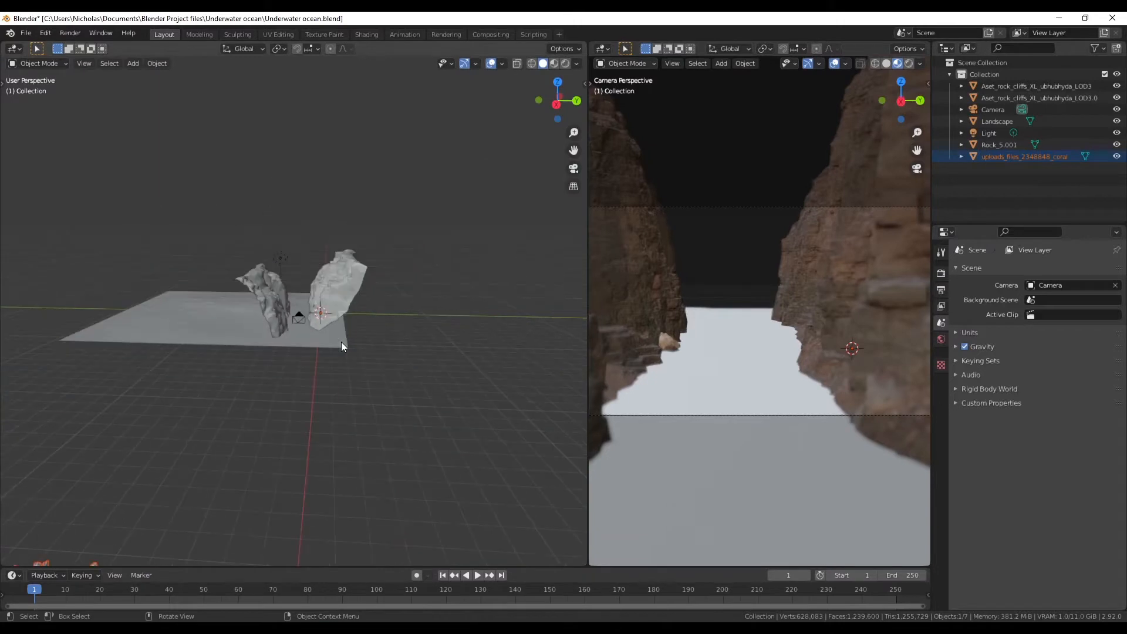
{"action": "scroll", "coordinate": [343, 351], "scroll_direction": "up", "scroll_amount": 2}
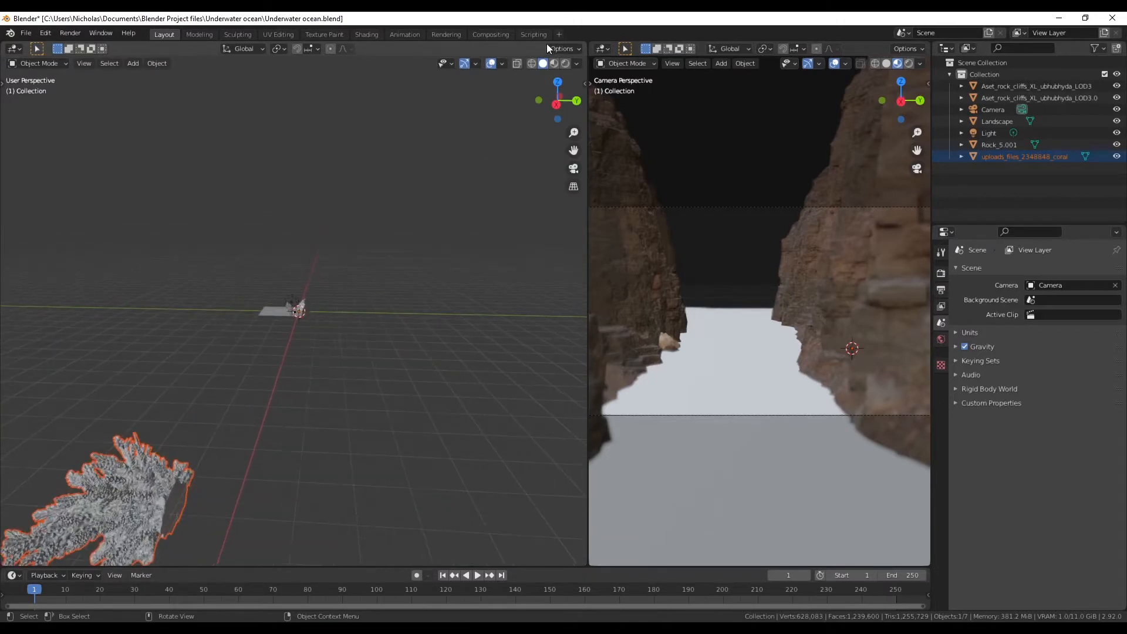
{"action": "left_click", "coordinate": [556, 82]}
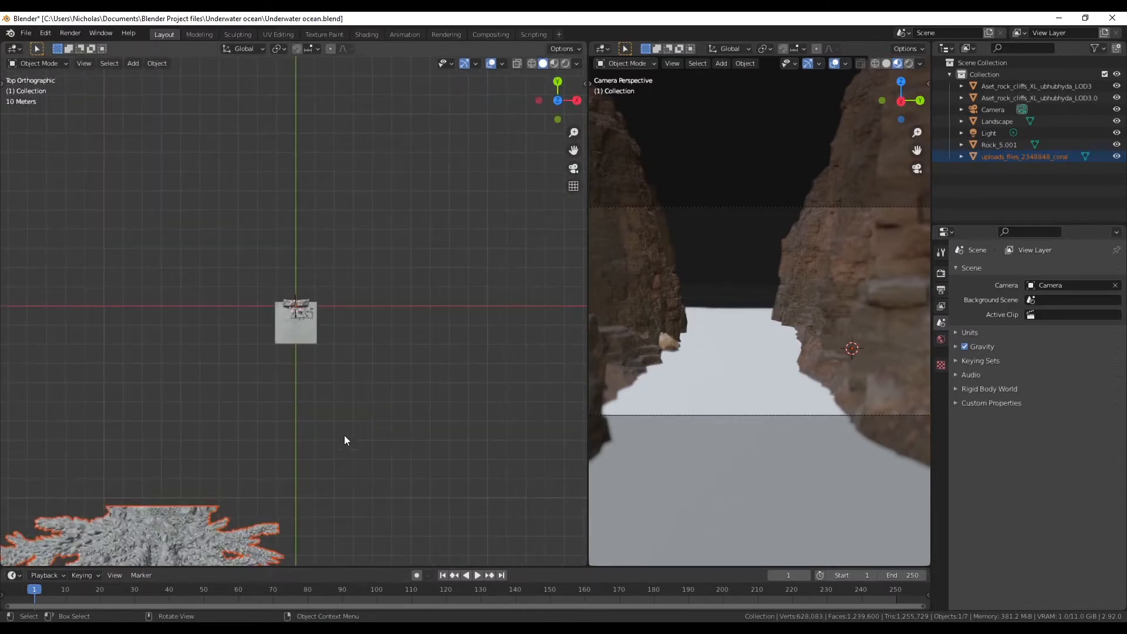
{"action": "key", "text": "g"}
{"action": "left_click", "coordinate": [420, 302]}
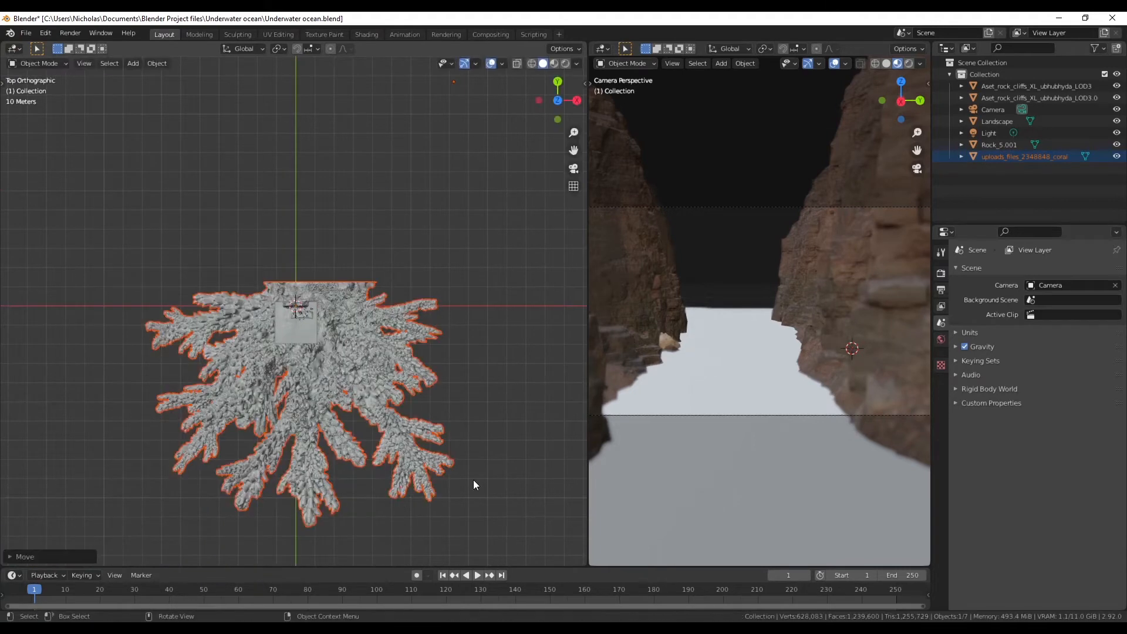
{"action": "key", "text": "s"}
{"action": "left_click", "coordinate": [441, 139]}
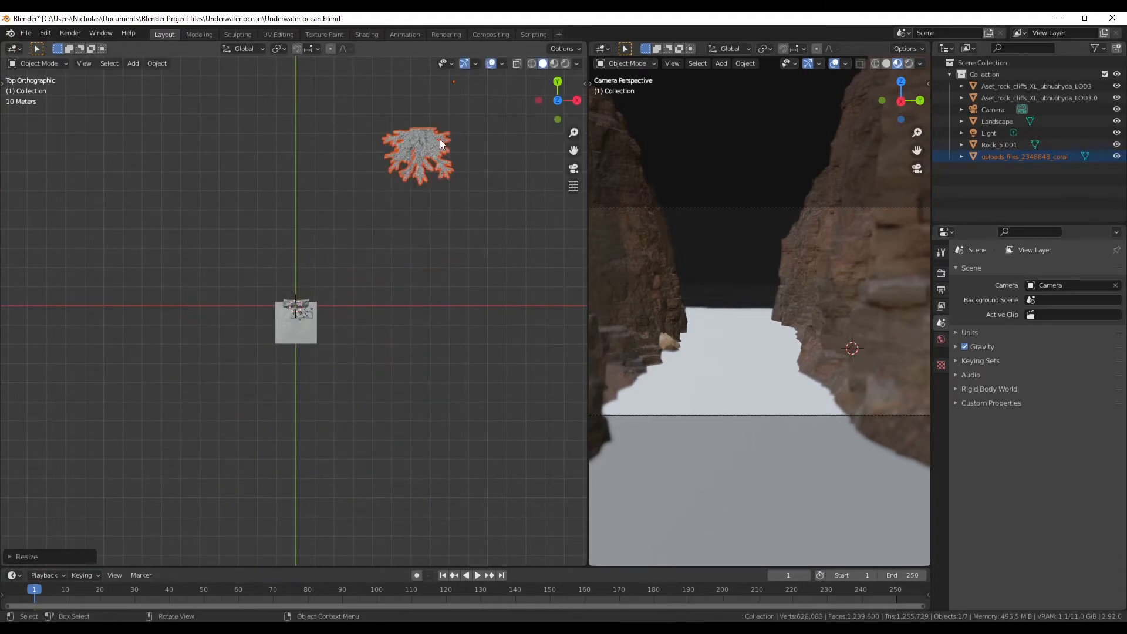
{"action": "right_click", "coordinate": [439, 139]}
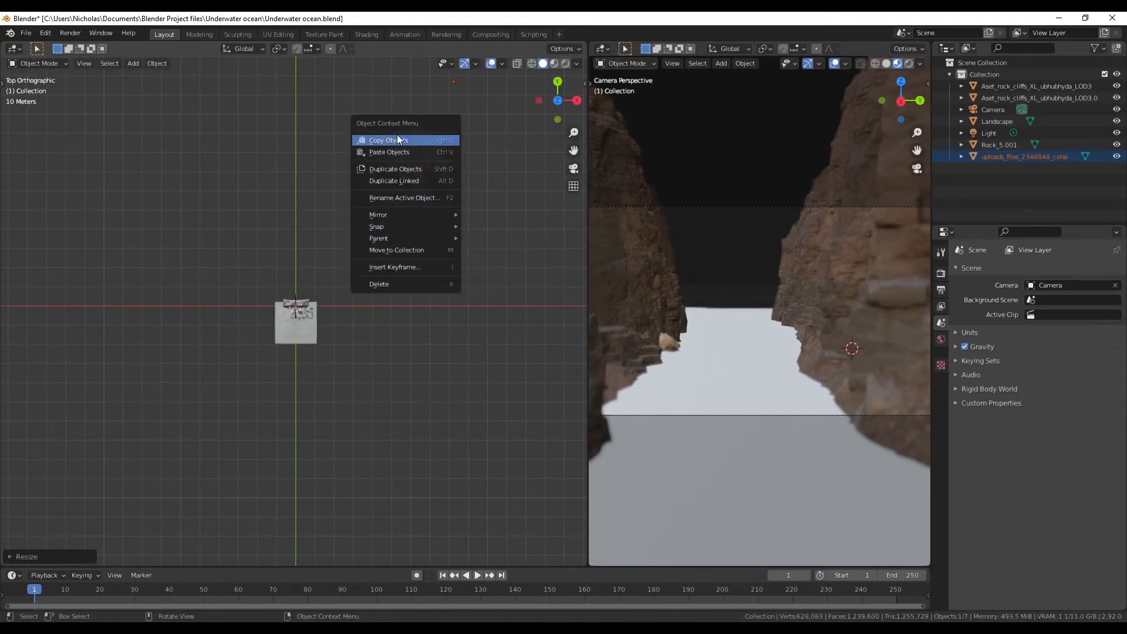
{"action": "mouse_move", "coordinate": [393, 221]}
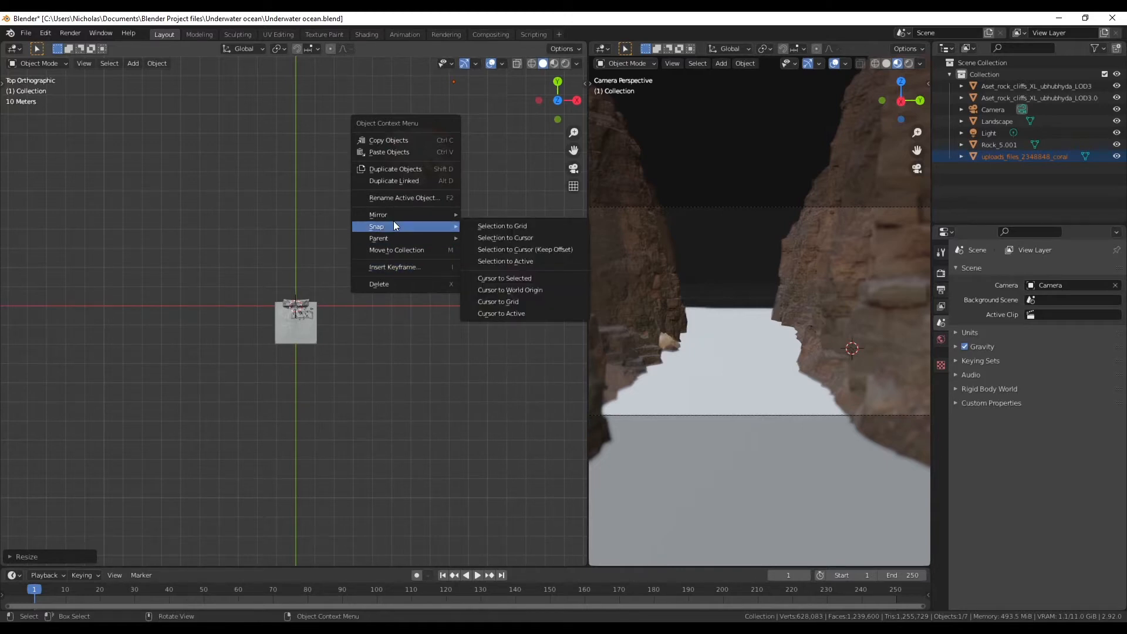
{"action": "left_click", "coordinate": [246, 161]}
- Select the coral object and set its origin to its geometry
{"action": "left_click", "coordinate": [410, 148]}
{"action": "right_click", "coordinate": [409, 148]}
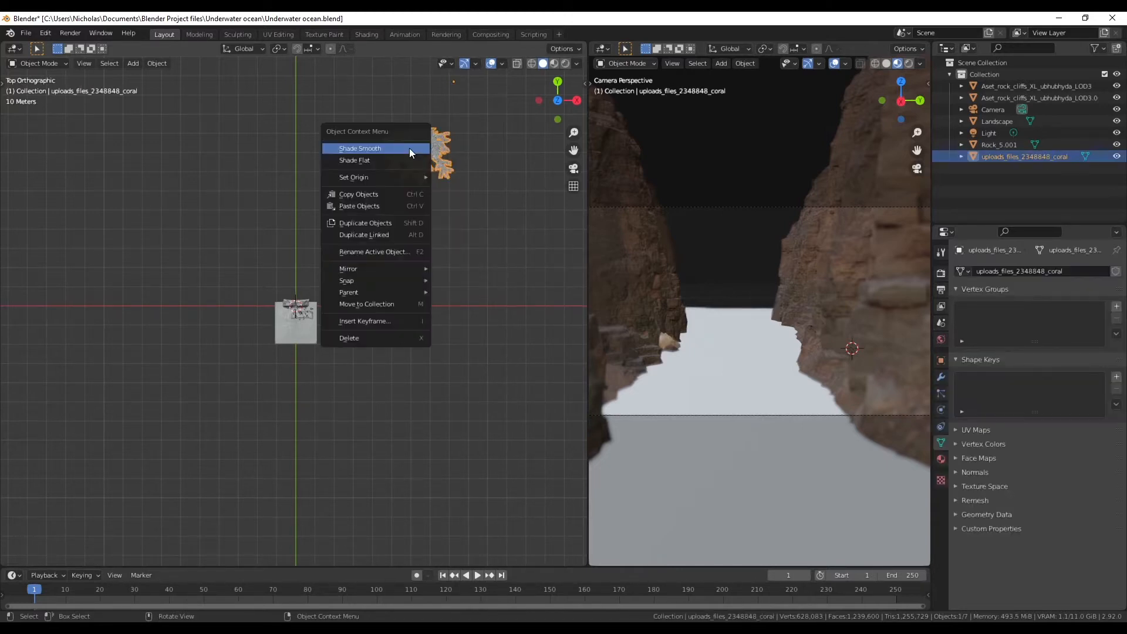
{"action": "mouse_move", "coordinate": [385, 174]}
{"action": "left_click", "coordinate": [462, 183]}
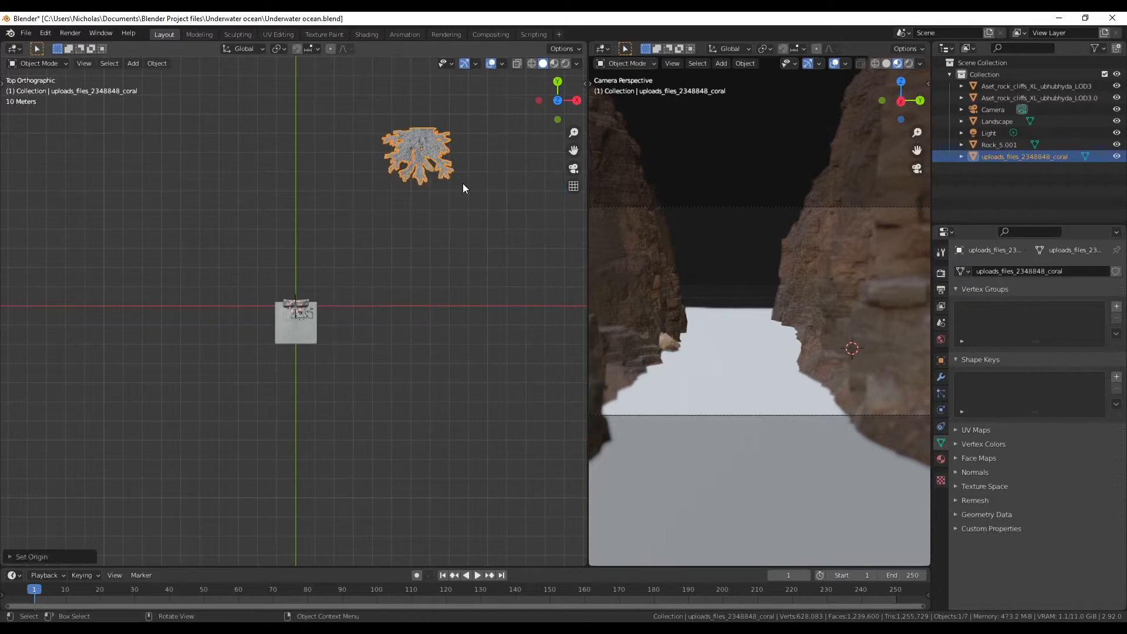
- Move the coral over the landscape in top view and shrink it to fit within the ground plane
{"action": "key", "text": "g"}
{"action": "left_click", "coordinate": [345, 319]}
{"action": "key", "text": "s"}
{"action": "left_click", "coordinate": [351, 353]}
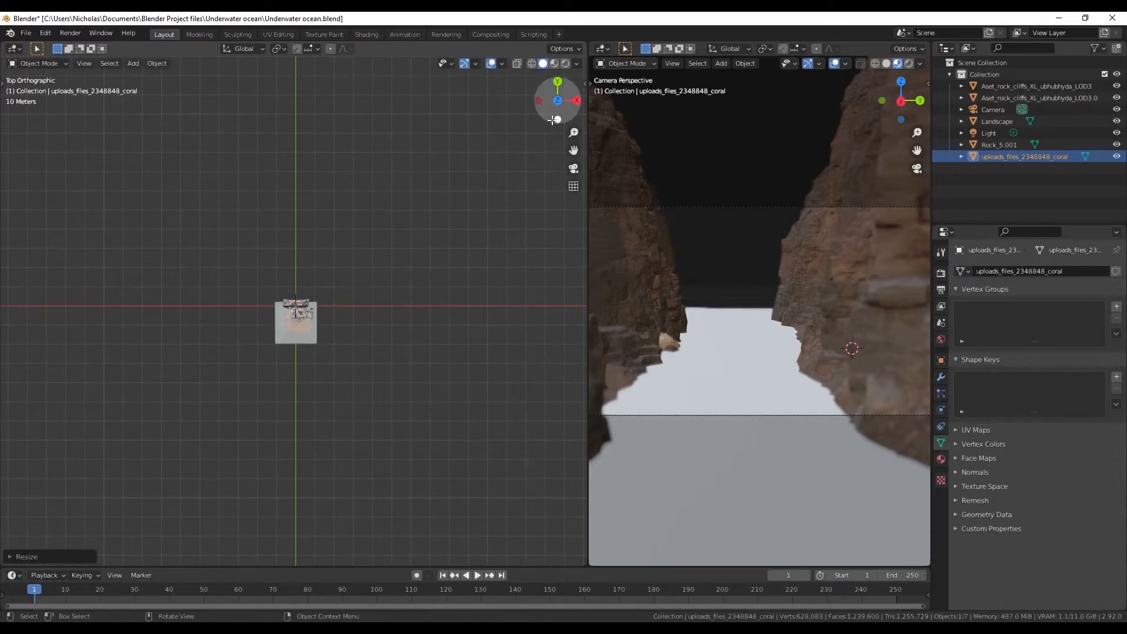
- Raise the coral by about 45 m in front view to the level of the cliffs
{"action": "left_click", "coordinate": [555, 119]}
{"action": "key", "text": "g"}
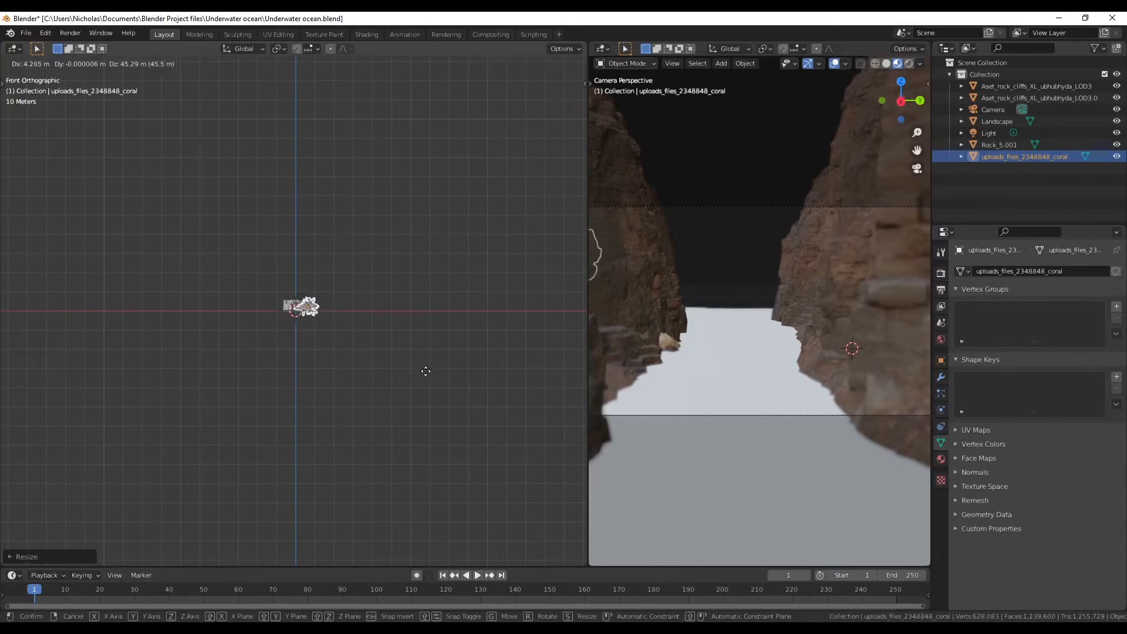
{"action": "left_click", "coordinate": [423, 370]}
- Move the coral into the gap beside the left cliff and scale it down until it is small against the rock
{"action": "scroll", "coordinate": [297, 308], "scroll_direction": "up", "scroll_amount": 3}
{"action": "middle_click_drag", "start_coordinate": [297, 308], "coordinate": [277, 391]}
{"action": "scroll", "coordinate": [304, 362], "scroll_direction": "up", "scroll_amount": 6}
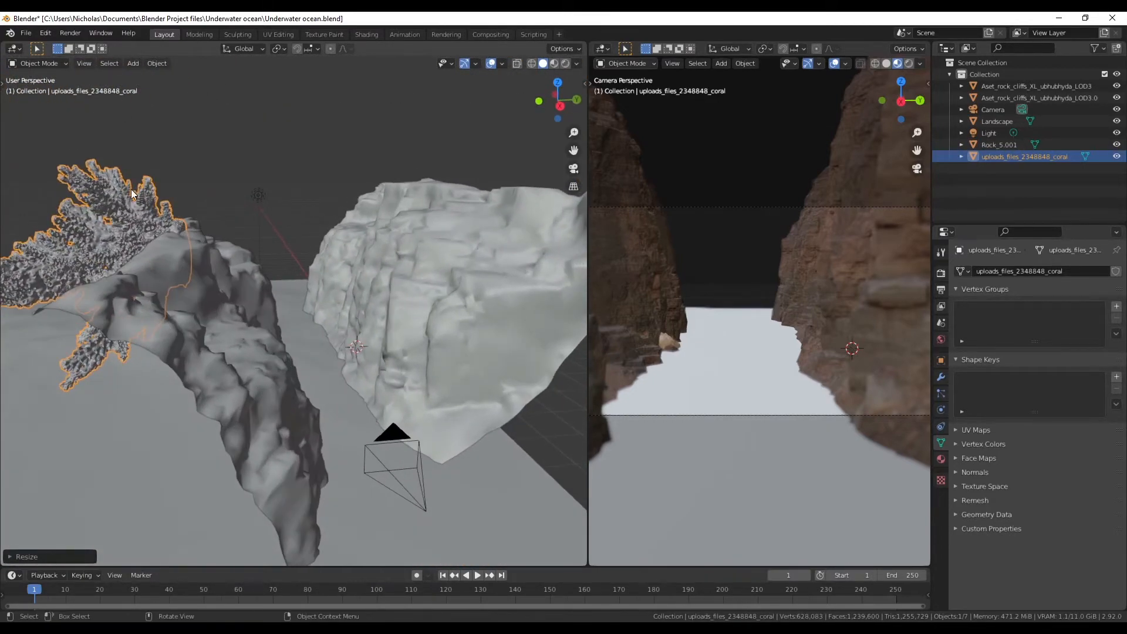
{"action": "key", "text": "g"}
{"action": "left_click", "coordinate": [342, 268]}
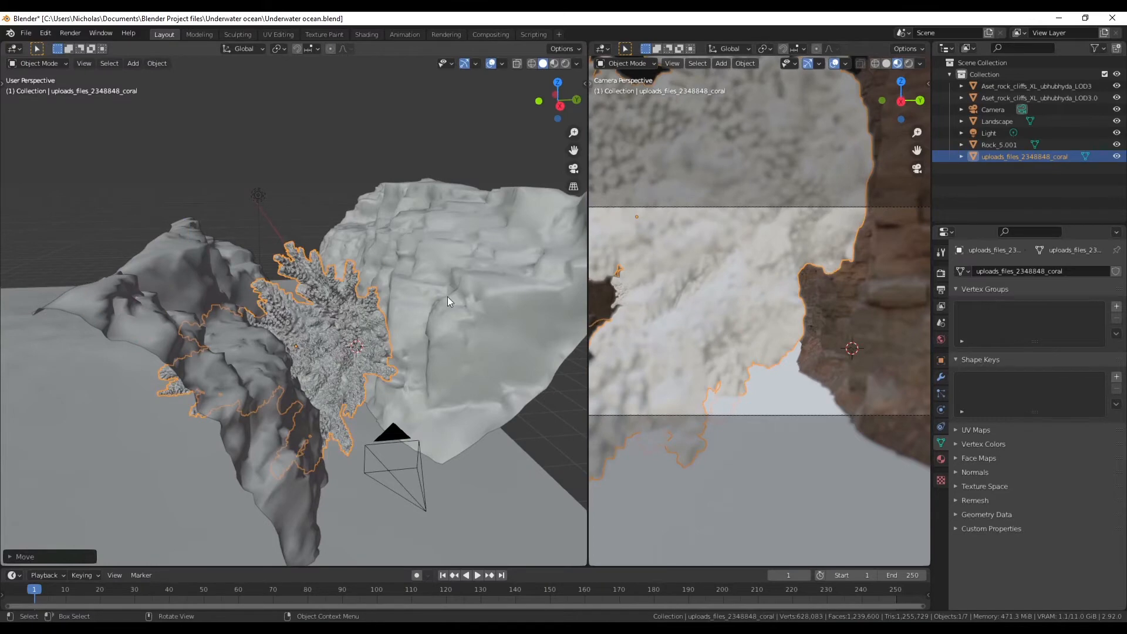
{"action": "key", "text": "s"}
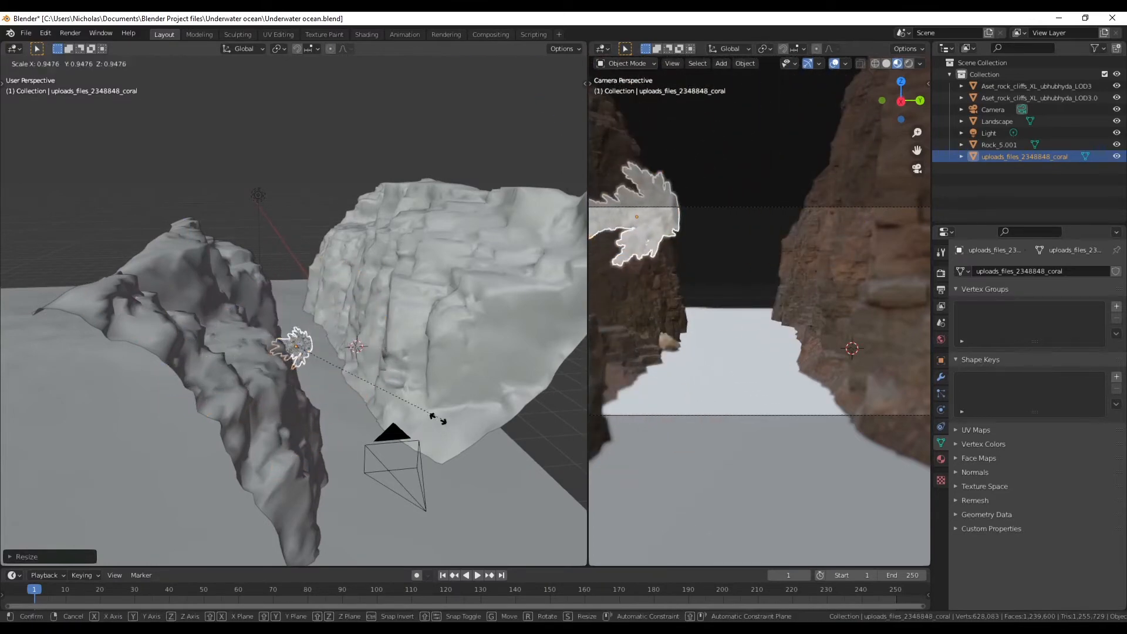
{"action": "left_click", "coordinate": [399, 408]}
- Rotate the coral in the right orthographic view so its branches point upward
{"action": "scroll", "coordinate": [395, 403], "scroll_direction": "up", "scroll_amount": 3}
{"action": "middle_click_drag", "start_coordinate": [394, 403], "coordinate": [243, 325]}
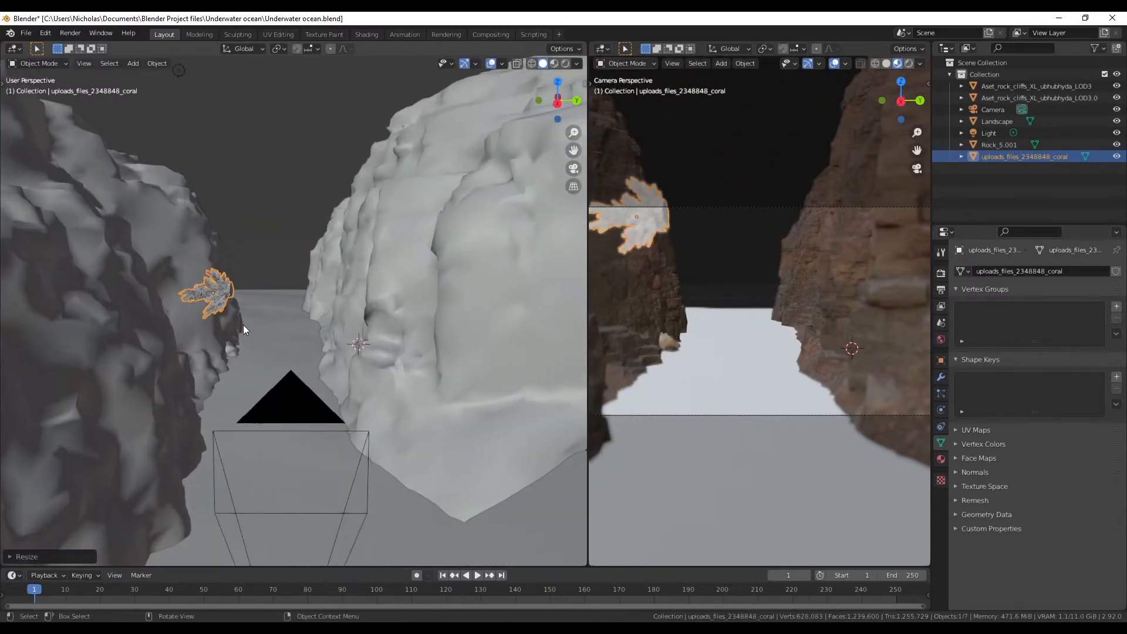
{"action": "left_click", "coordinate": [554, 104]}
{"action": "scroll", "coordinate": [272, 270], "scroll_direction": "up", "scroll_amount": 4}
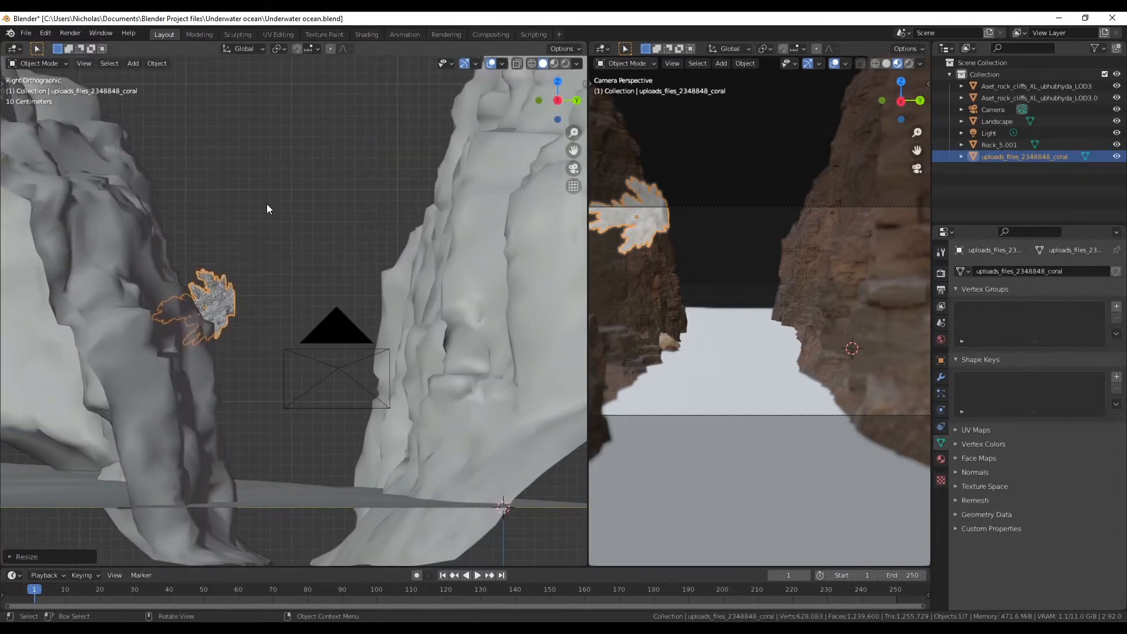
{"action": "key", "text": "r"}
{"action": "left_click", "coordinate": [492, 493]}
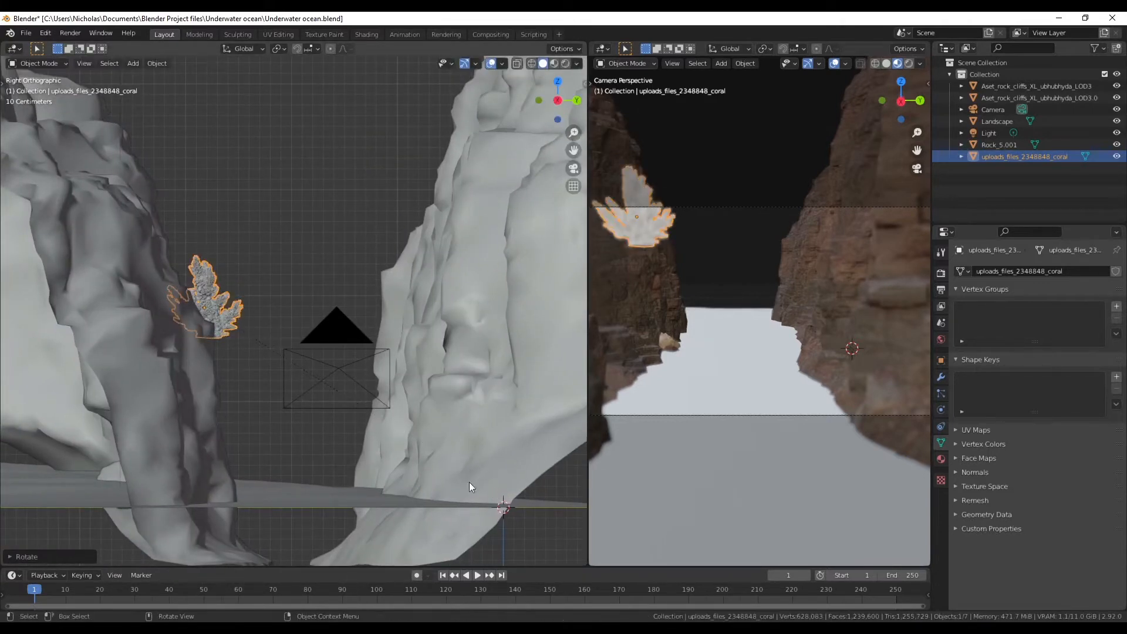
- Move the upright coral down onto the seabed at the foot of the right cliff and check its placement
{"action": "key", "text": "g"}
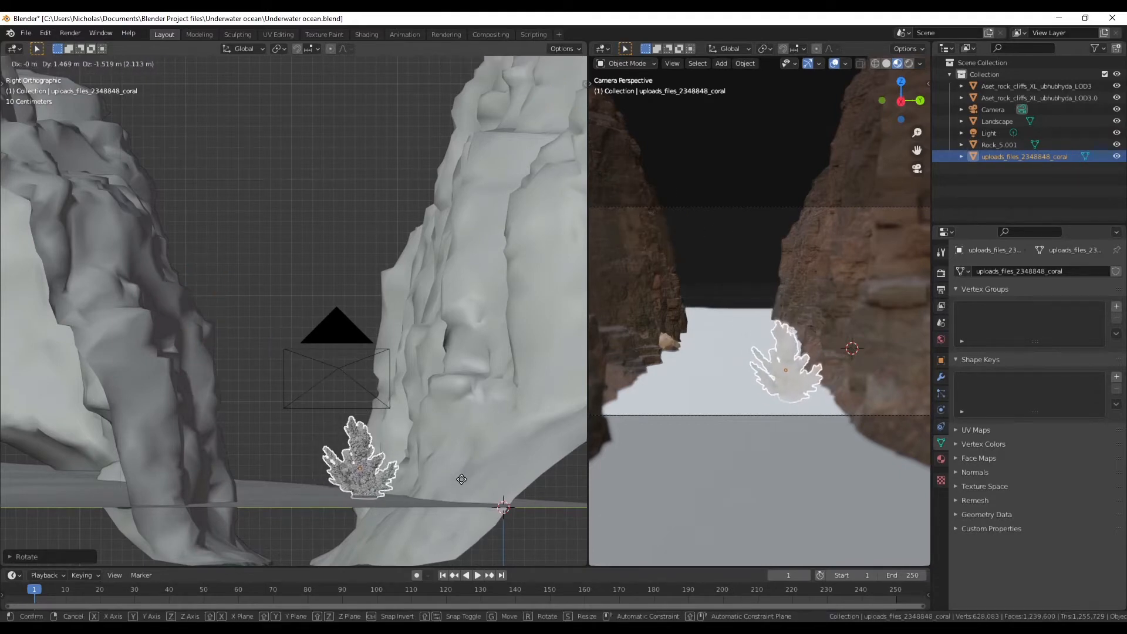
{"action": "left_click", "coordinate": [470, 480]}
{"action": "middle_click_drag", "start_coordinate": [420, 462], "coordinate": [372, 394]}
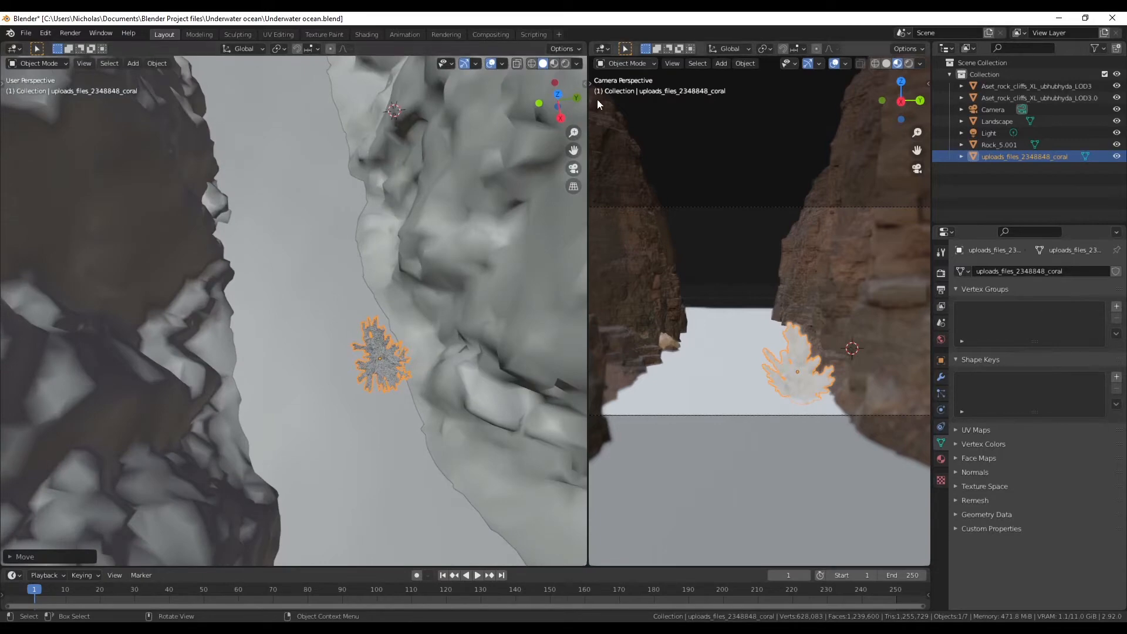
- Rotate the coral at the foot of the right cliff around its vertical axis in the top view
{"action": "left_click", "coordinate": [561, 95]}
{"action": "middle_click_drag", "start_coordinate": [340, 277], "coordinate": [312, 424], "text": "shift"}
{"action": "middle_click_drag", "start_coordinate": [436, 463], "coordinate": [358, 345], "text": "shift"}
{"action": "key", "text": "r"}
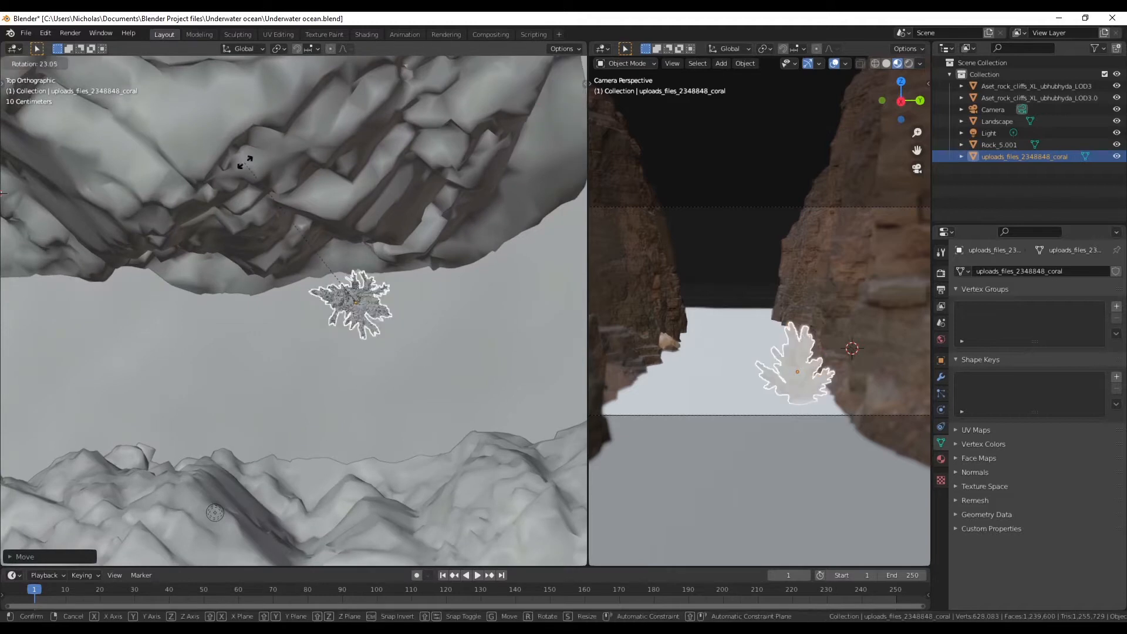
{"action": "left_click", "coordinate": [353, 258]}
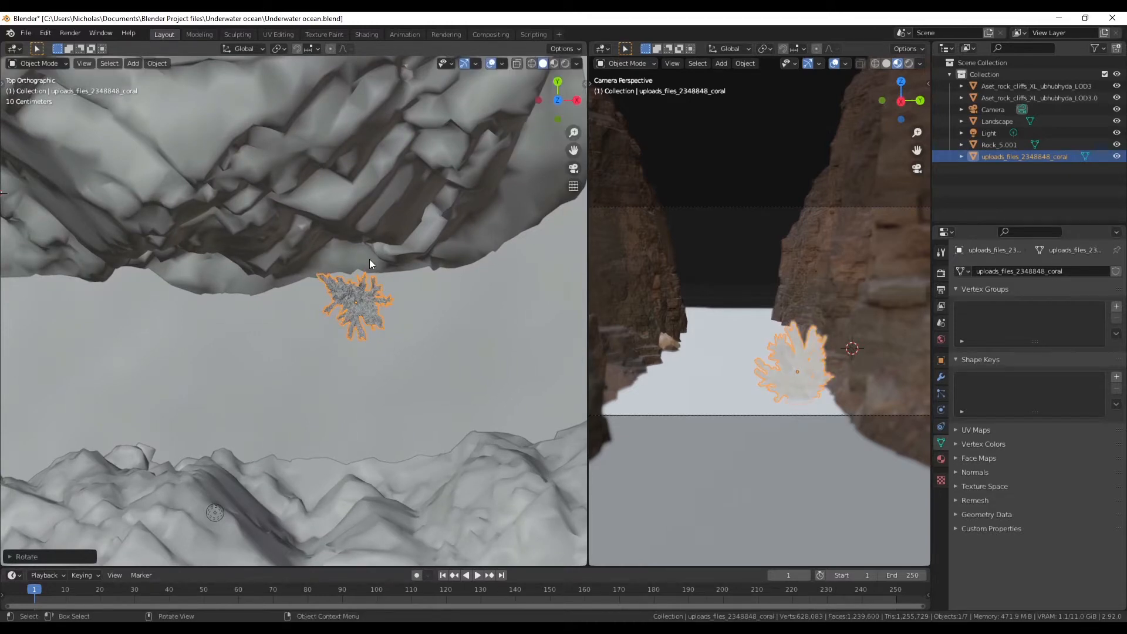
- Place a linked duplicate of the coral against the foot of the left cliff and rotate it out from the rock
{"action": "key", "text": "shift+d"}
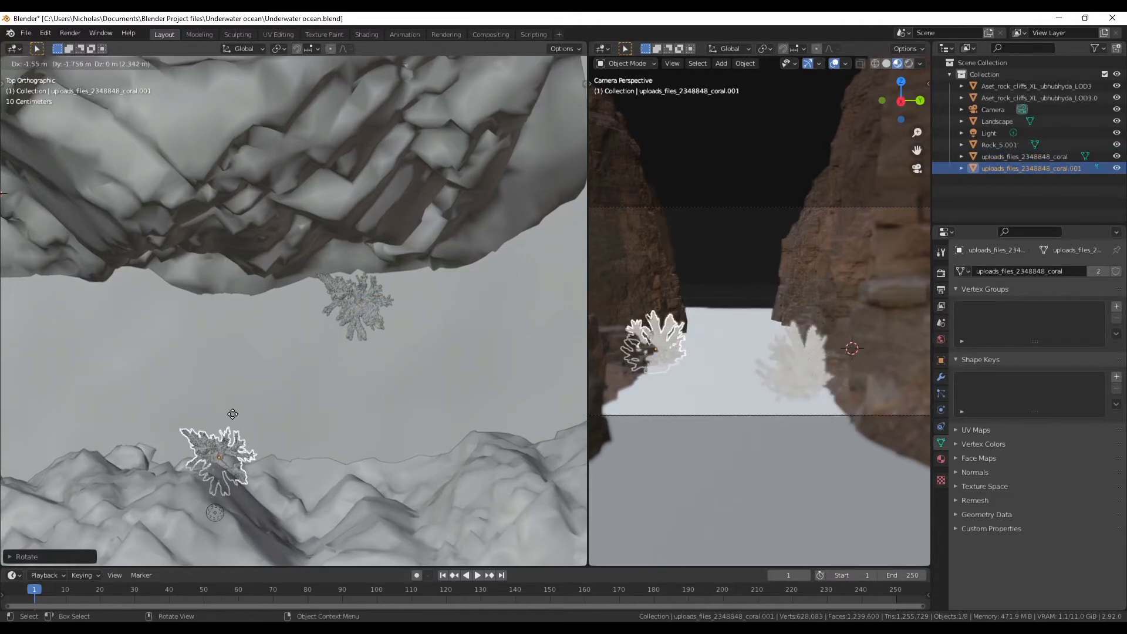
{"action": "left_click", "coordinate": [233, 414]}
{"action": "middle_click_drag", "start_coordinate": [286, 431], "coordinate": [222, 269]}
{"action": "key", "text": "r"}
{"action": "left_click", "coordinate": [403, 288]}
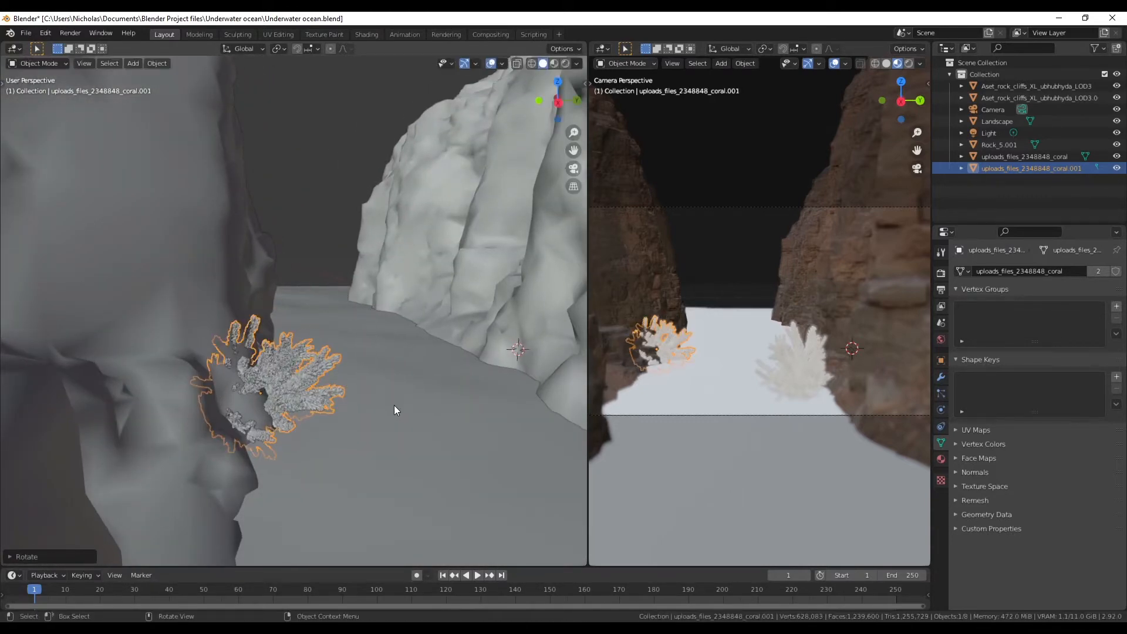
- Create a linked duplicate of the left cliff's coral, slightly offset from the original
{"action": "left_click", "coordinate": [307, 188]}
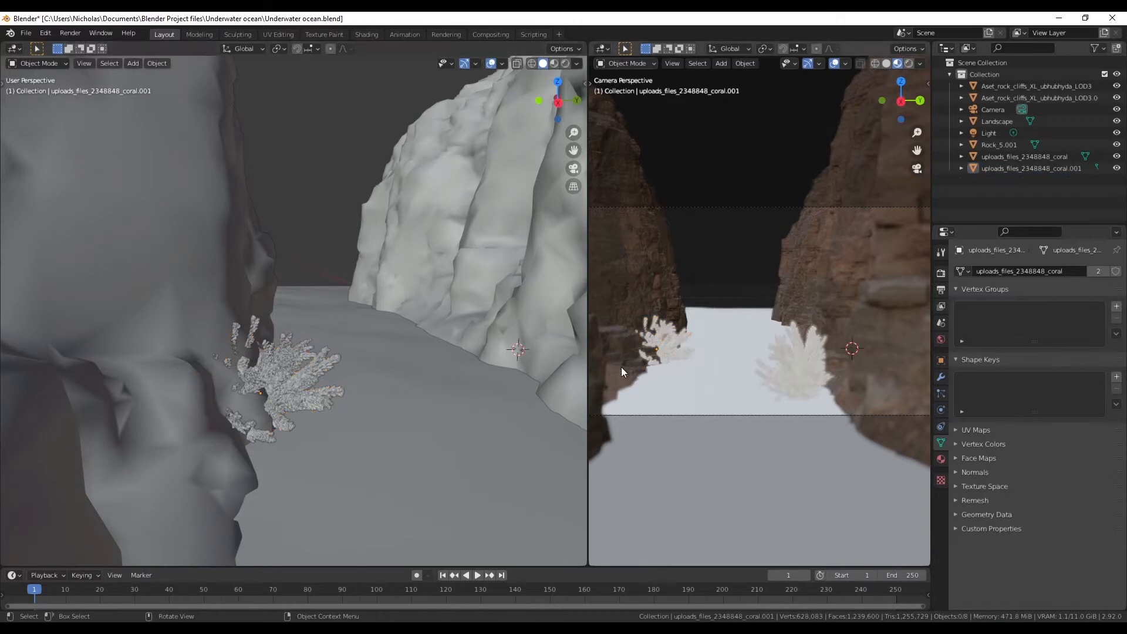
{"action": "left_click", "coordinate": [327, 369]}
{"action": "middle_click_drag", "start_coordinate": [378, 407], "coordinate": [380, 395]}
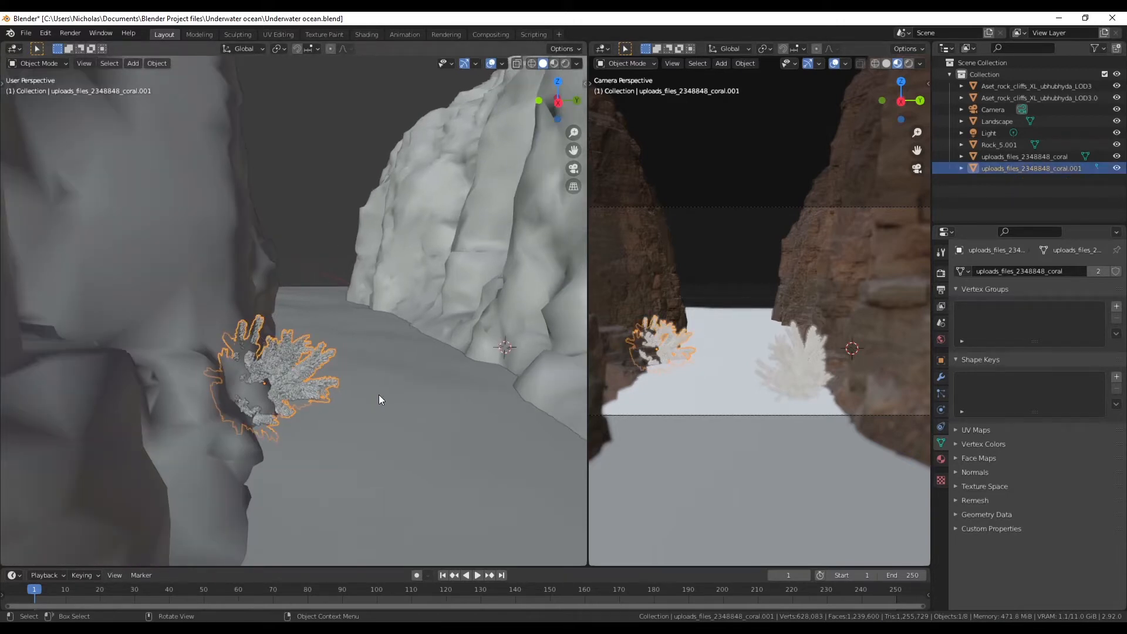
{"action": "key", "text": "alt+d"}
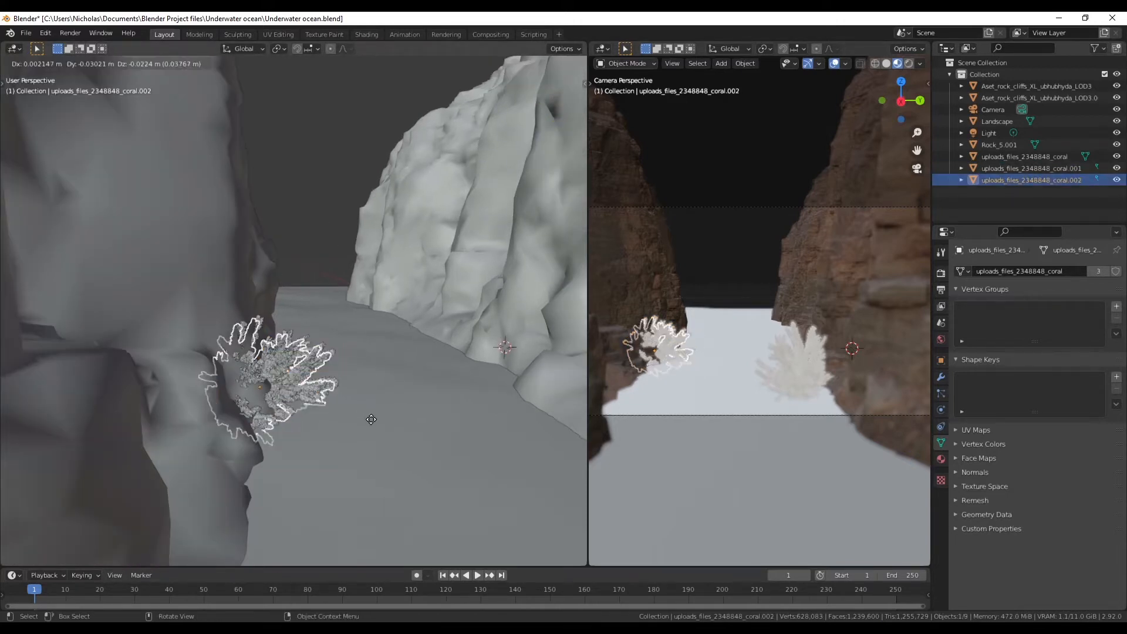
{"action": "left_click", "coordinate": [422, 354]}
- Examine how the overlapping left corals sit in the rock using wireframe and X-ray display from behind and above
{"action": "left_click", "coordinate": [576, 100]}
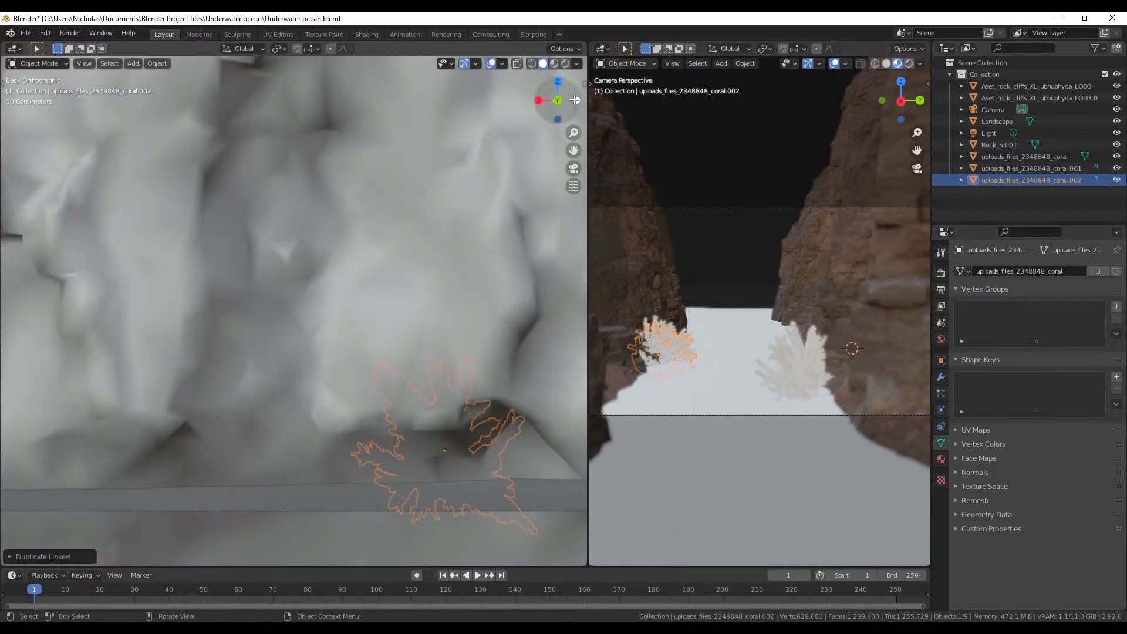
{"action": "left_click", "coordinate": [532, 63]}
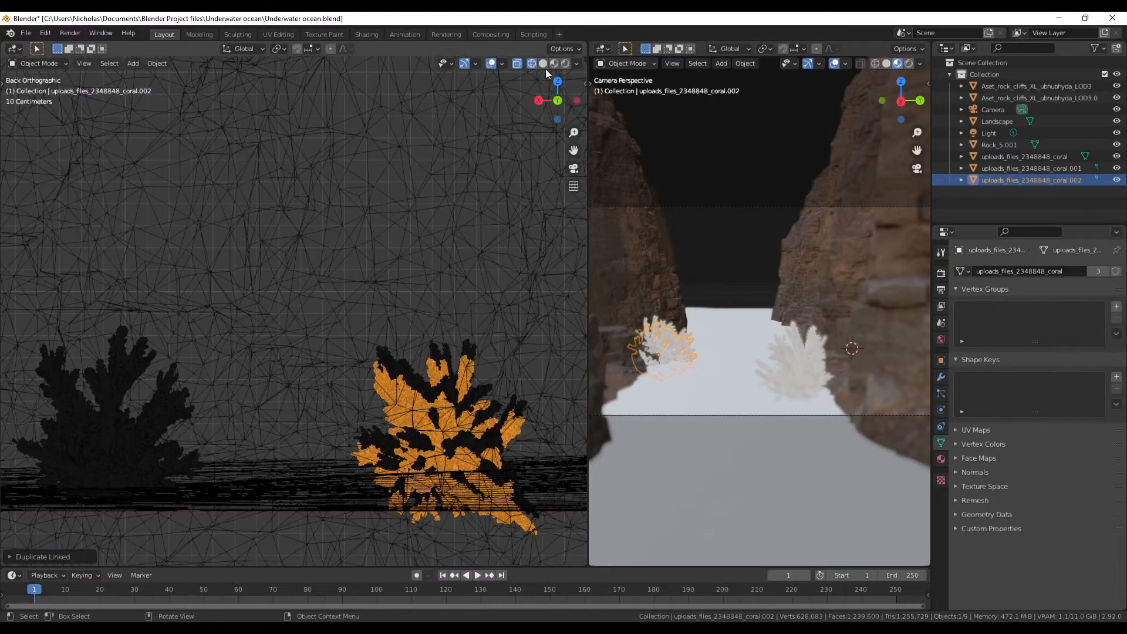
{"action": "scroll", "coordinate": [523, 484], "scroll_direction": "up", "scroll_amount": 3}
{"action": "scroll", "coordinate": [489, 442], "scroll_direction": "down", "scroll_amount": 4}
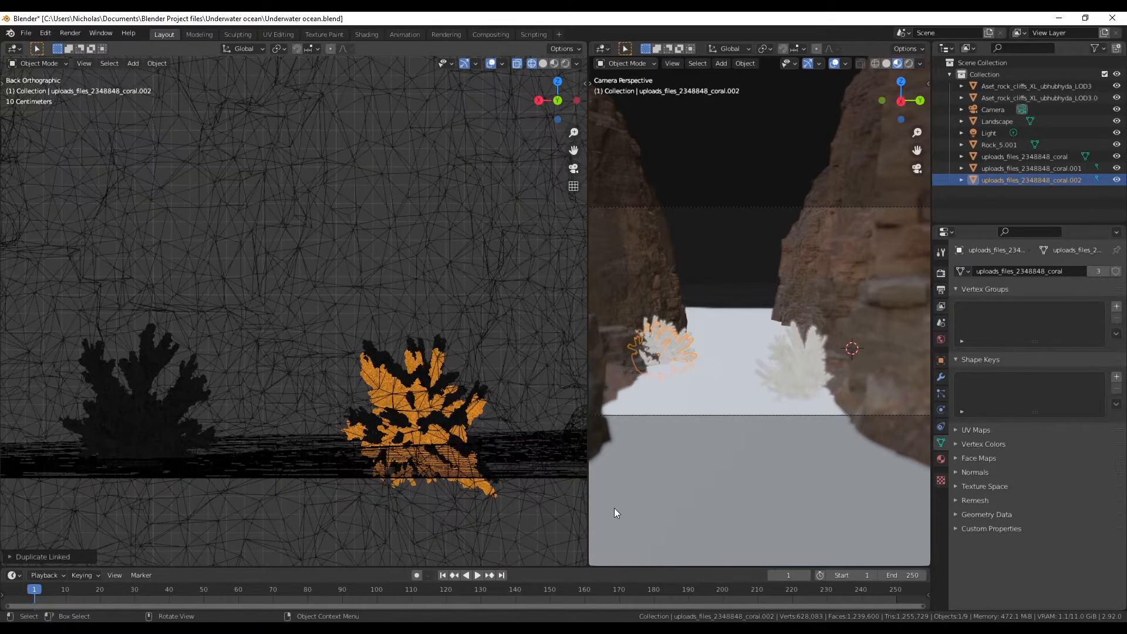
{"action": "left_click", "coordinate": [544, 63]}
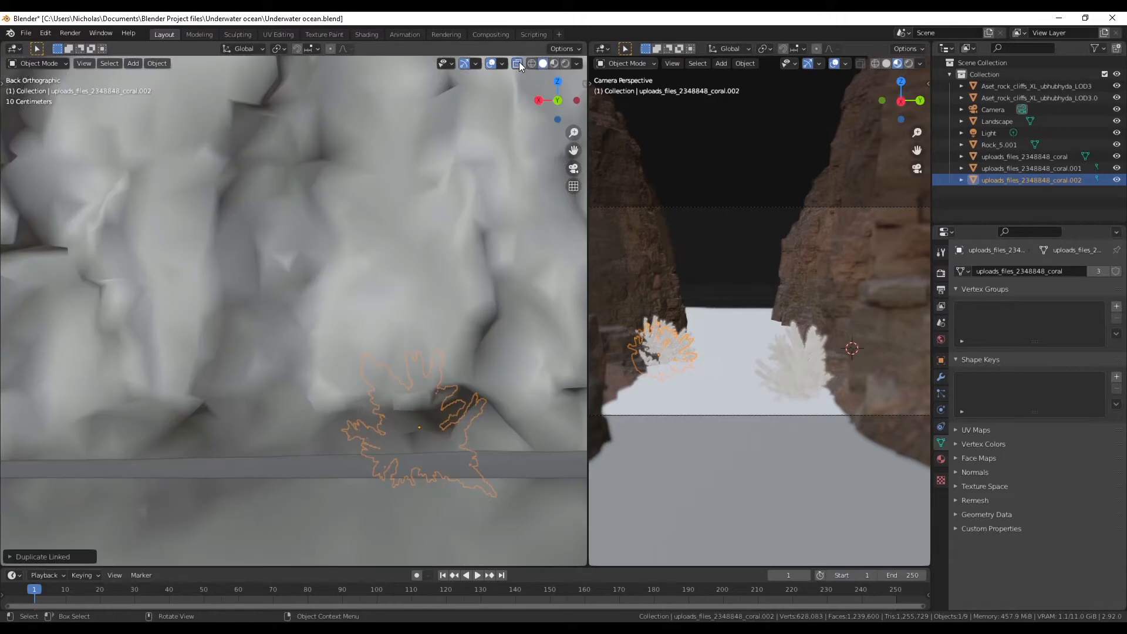
{"action": "left_click", "coordinate": [518, 63]}
{"action": "middle_click_drag", "start_coordinate": [258, 288], "coordinate": [310, 329]}
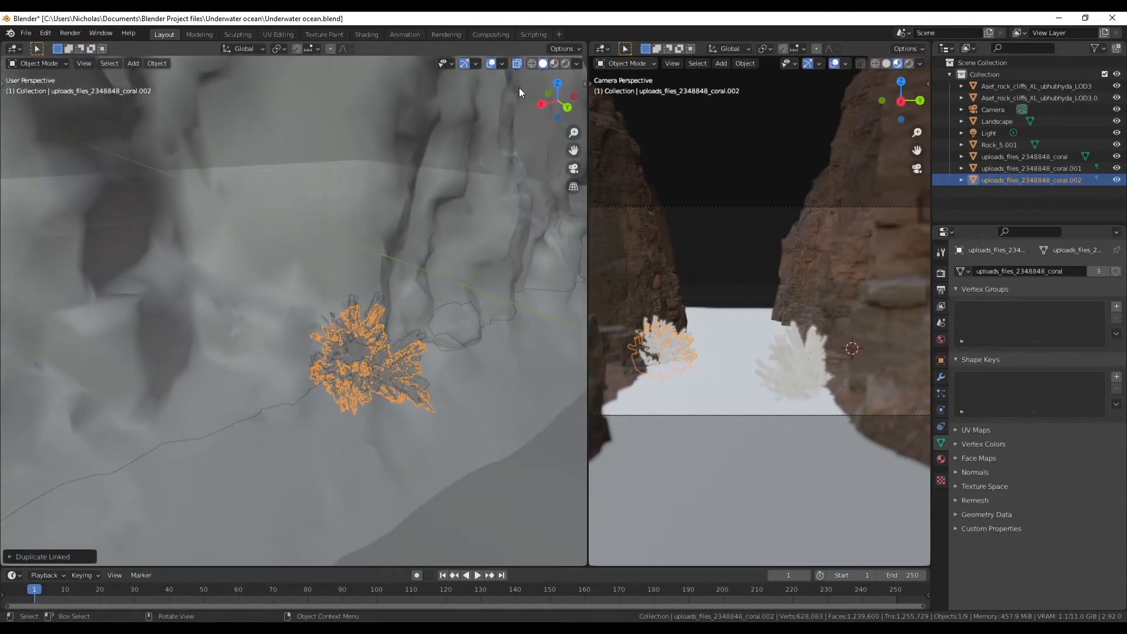
{"action": "left_click", "coordinate": [518, 65]}
{"action": "middle_click_drag", "start_coordinate": [291, 241], "coordinate": [248, 328]}
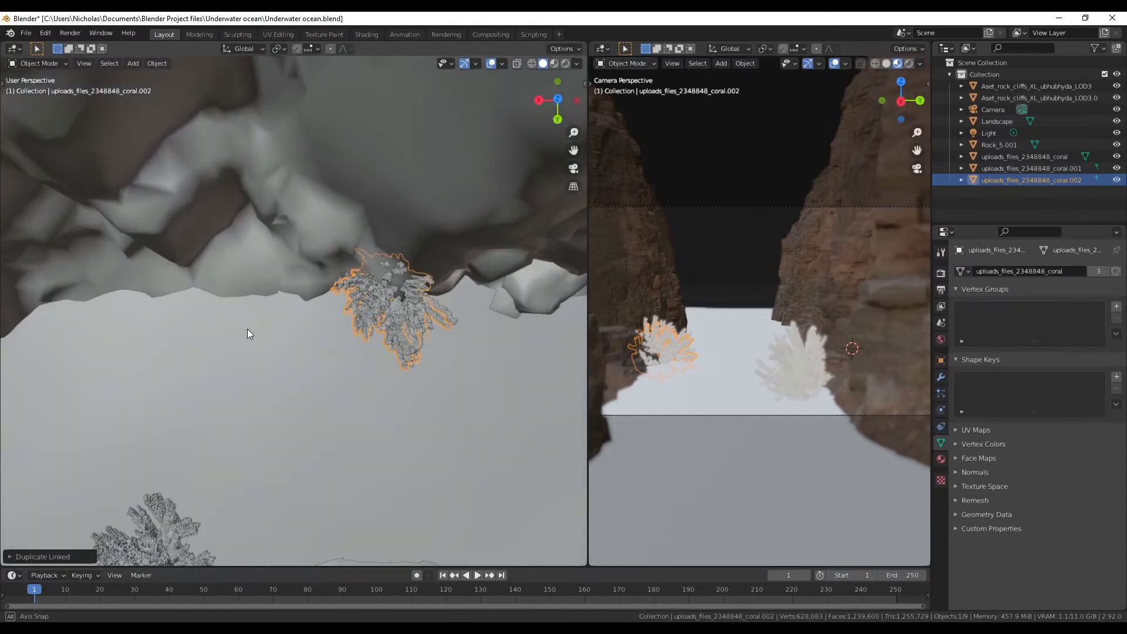
- Scale down the new left coral in the top view and place it beside the larger one along the cliff's edge
{"action": "left_click", "coordinate": [558, 99]}
{"action": "scroll", "coordinate": [328, 263], "scroll_direction": "down", "scroll_amount": 5}
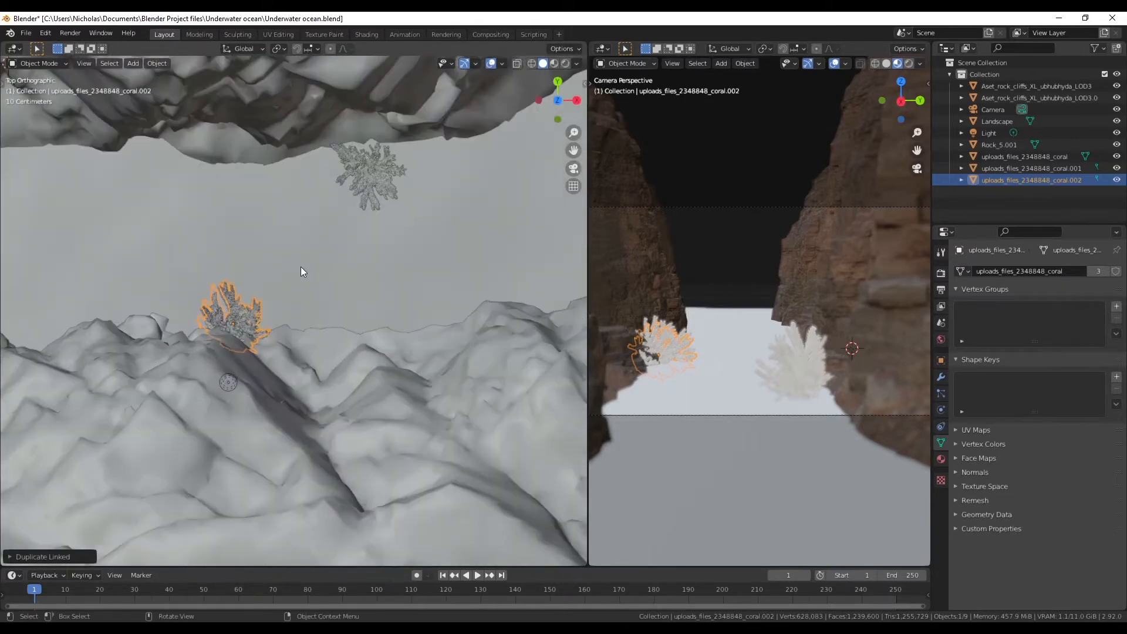
{"action": "key", "text": "g"}
{"action": "left_click", "coordinate": [359, 291]}
{"action": "key", "text": "s"}
{"action": "left_click", "coordinate": [387, 302]}
{"action": "key", "text": "g"}
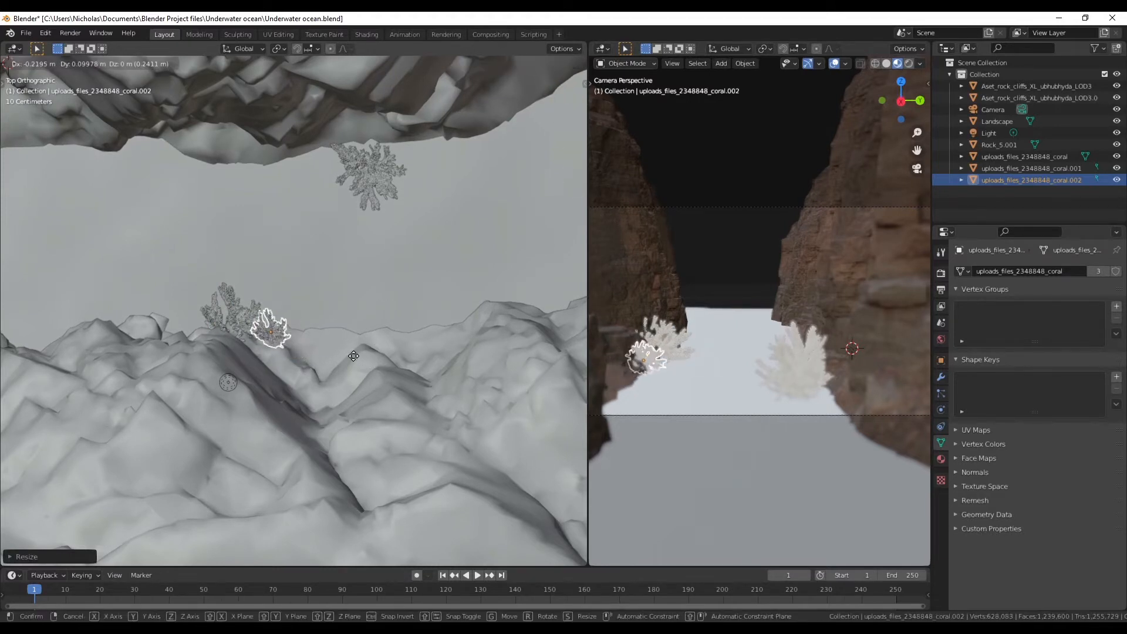
{"action": "left_click", "coordinate": [359, 368]}
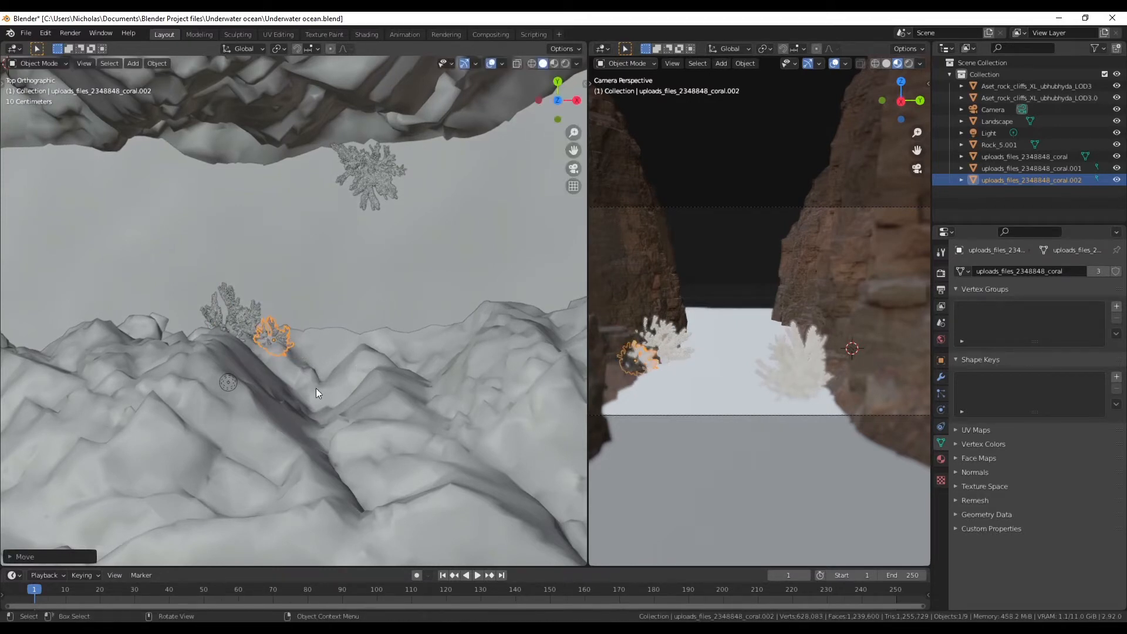
- Shrink the small coral further and nestle it against the cliff in front of the larger left coral
{"action": "middle_click_drag", "start_coordinate": [361, 343], "coordinate": [288, 335]}
{"action": "scroll", "coordinate": [294, 363], "scroll_direction": "up", "scroll_amount": 4}
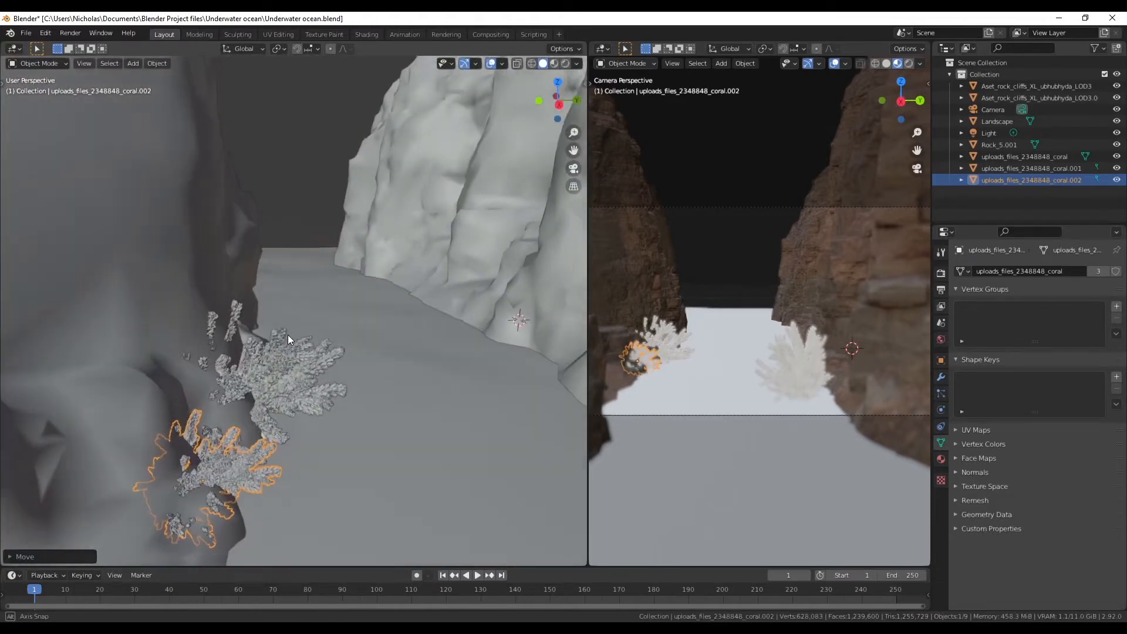
{"action": "middle_click_drag", "start_coordinate": [246, 410], "coordinate": [234, 358], "text": "shift"}
{"action": "key", "text": "g"}
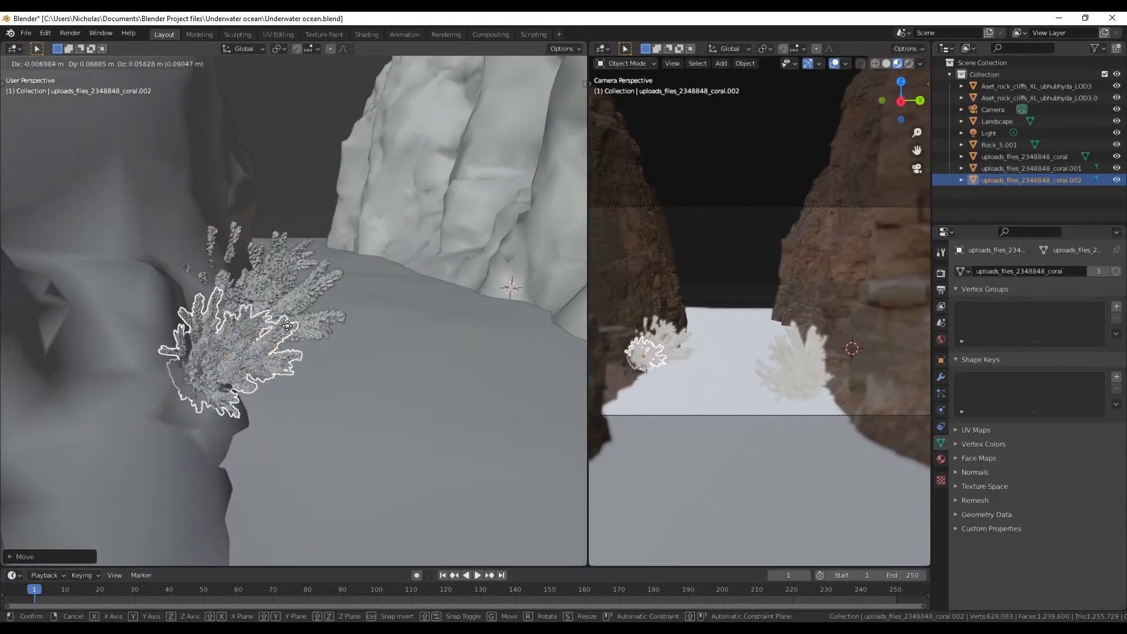
{"action": "left_click", "coordinate": [296, 321]}
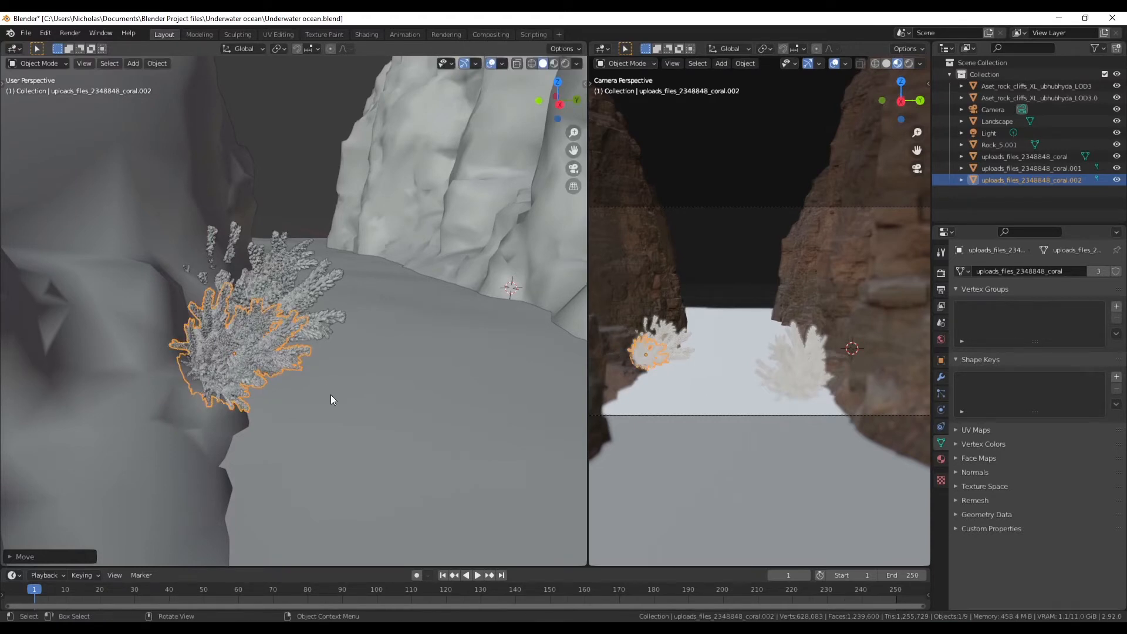
{"action": "key", "text": "s"}
{"action": "left_click", "coordinate": [389, 369]}
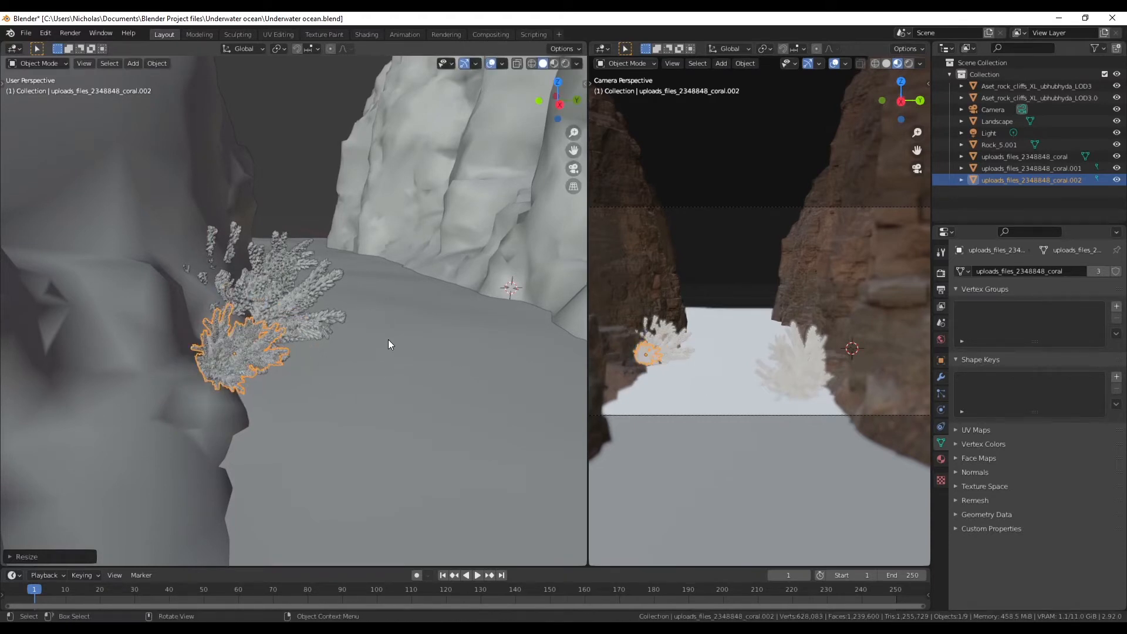
{"action": "key", "text": "g"}
{"action": "left_click", "coordinate": [371, 351]}
{"action": "middle_click_drag", "start_coordinate": [371, 351], "coordinate": [327, 340]}
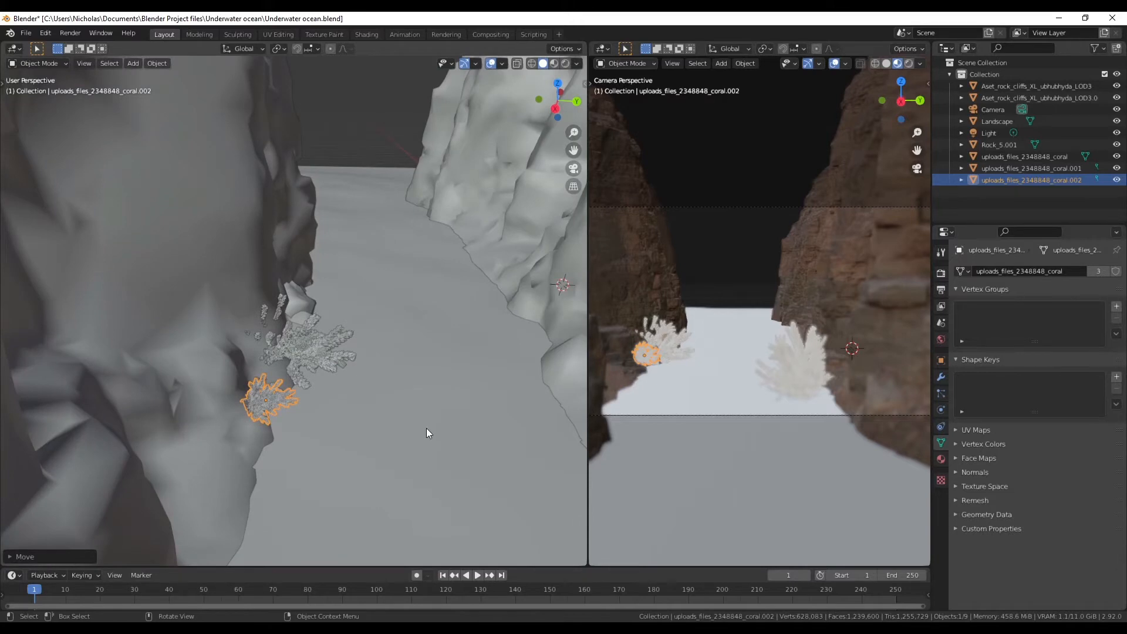
- Place a linked duplicate of the small coral higher up on the left cliff face
{"action": "key", "text": "shift+d"}
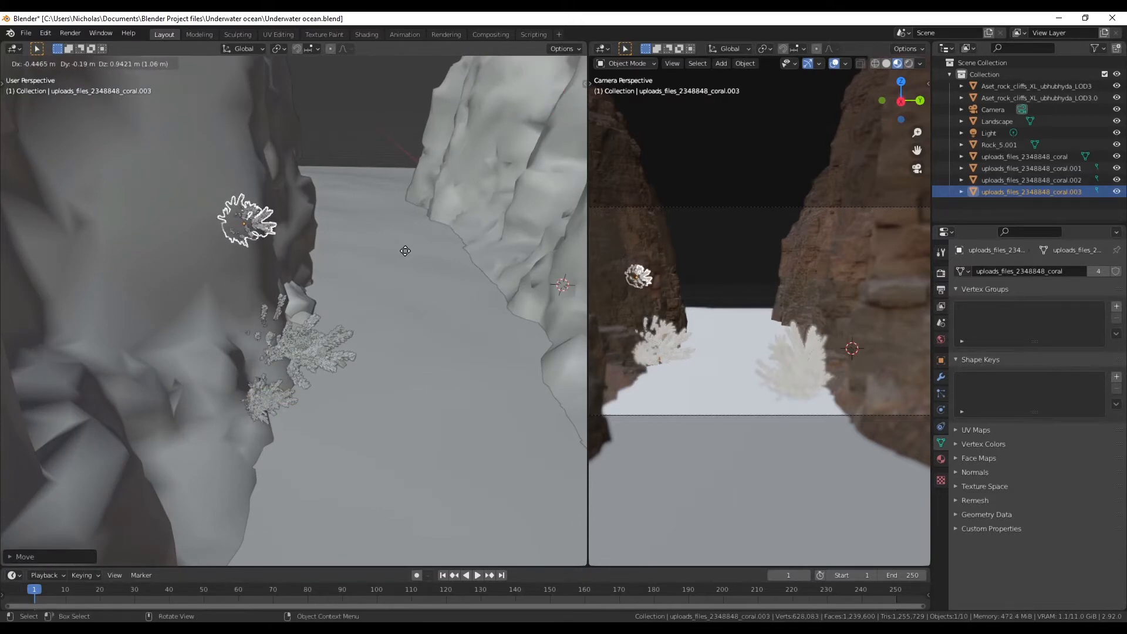
{"action": "left_click", "coordinate": [413, 245]}
{"action": "middle_click_drag", "start_coordinate": [414, 245], "coordinate": [322, 324]}
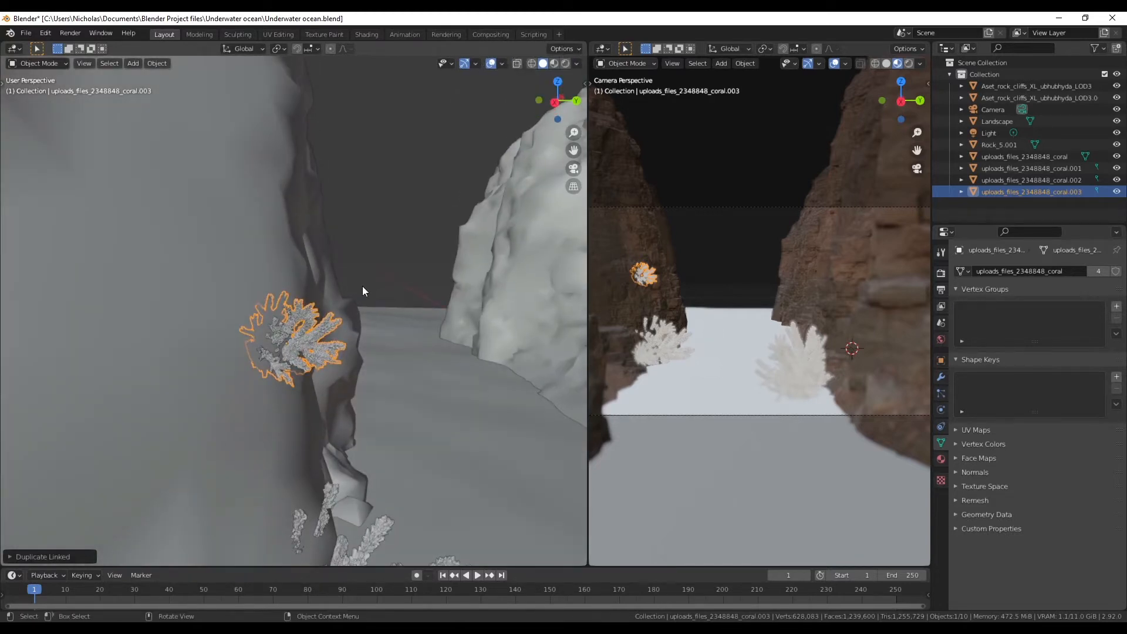
- Rotate the coral on the left cliff face and shift it so it grows outward from the rock
{"action": "key", "text": "r"}
{"action": "left_click", "coordinate": [389, 330]}
{"action": "key", "text": "g"}
{"action": "left_click", "coordinate": [397, 331]}
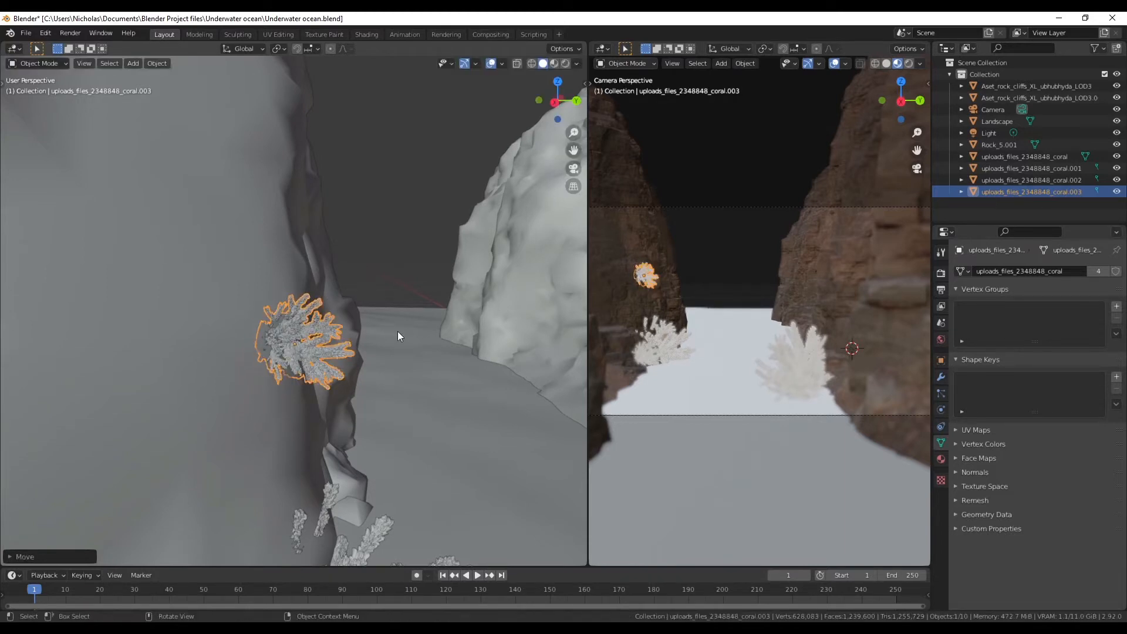
{"action": "middle_click_drag", "start_coordinate": [470, 100], "coordinate": [311, 357]}
{"action": "key", "text": "r"}
{"action": "left_click", "coordinate": [9, 340]}
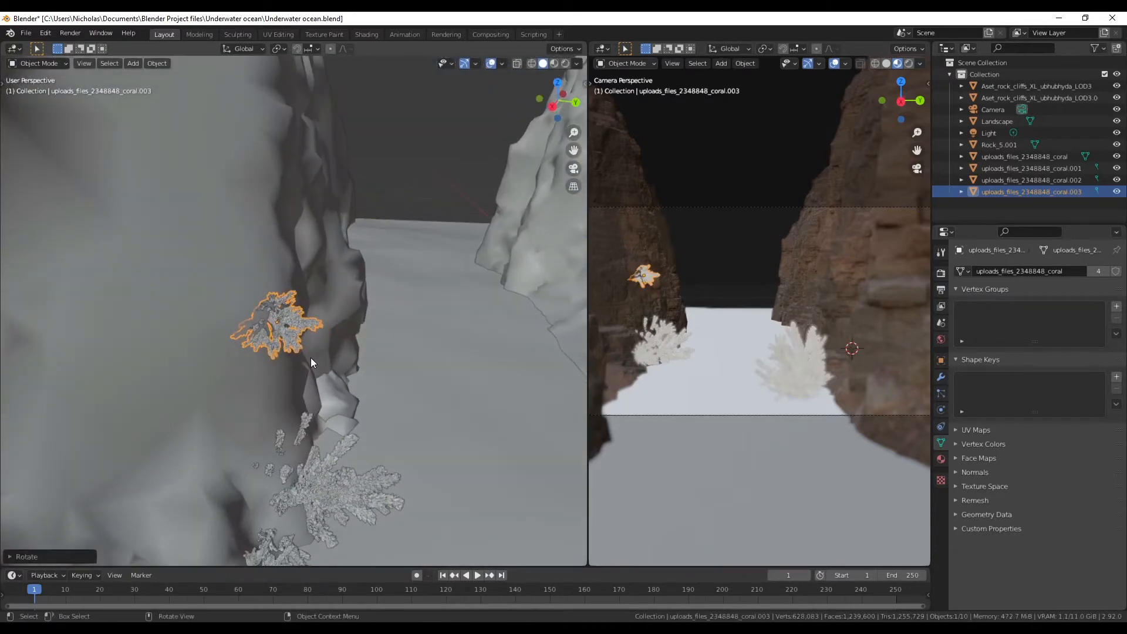
- Place a linked duplicate of the right cliff's coral beside the camera at the left cliff and enlarge it about 1.95 times
{"action": "middle_click_drag", "start_coordinate": [340, 322], "coordinate": [363, 285]}
{"action": "left_click", "coordinate": [392, 305]}
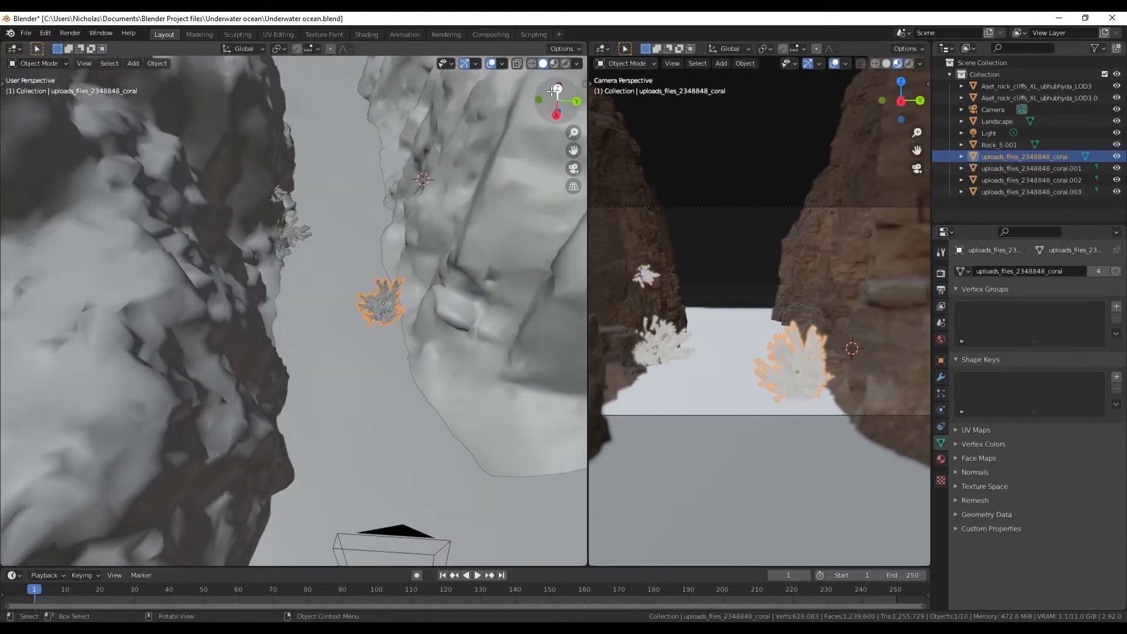
{"action": "left_click", "coordinate": [557, 88]}
{"action": "key", "text": "alt+d"}
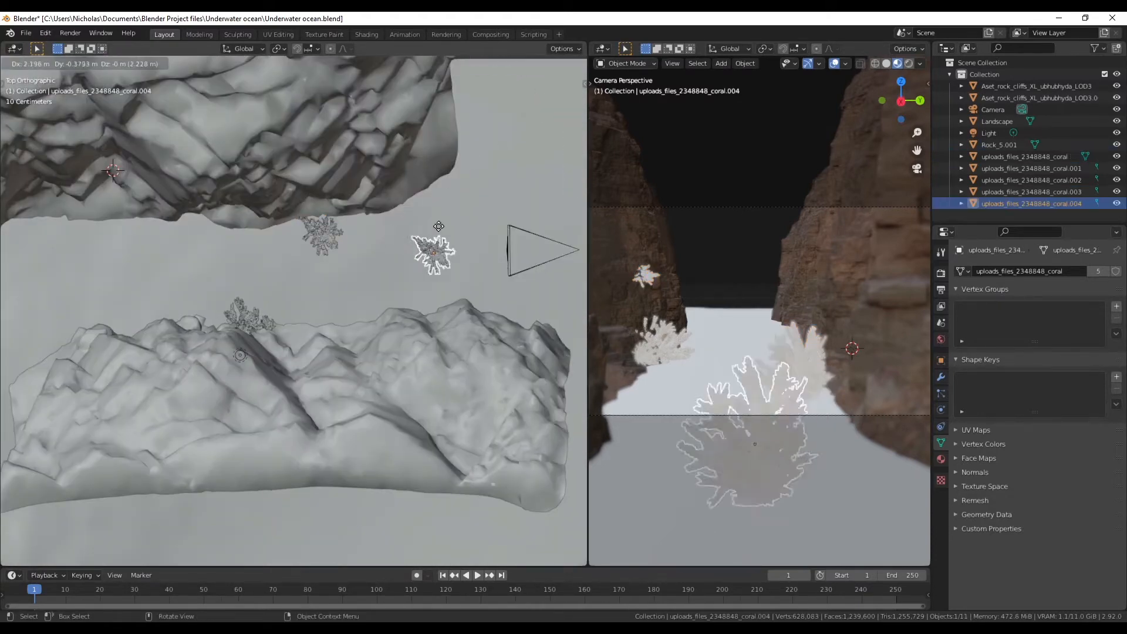
{"action": "left_click", "coordinate": [480, 267]}
{"action": "key", "text": "s"}
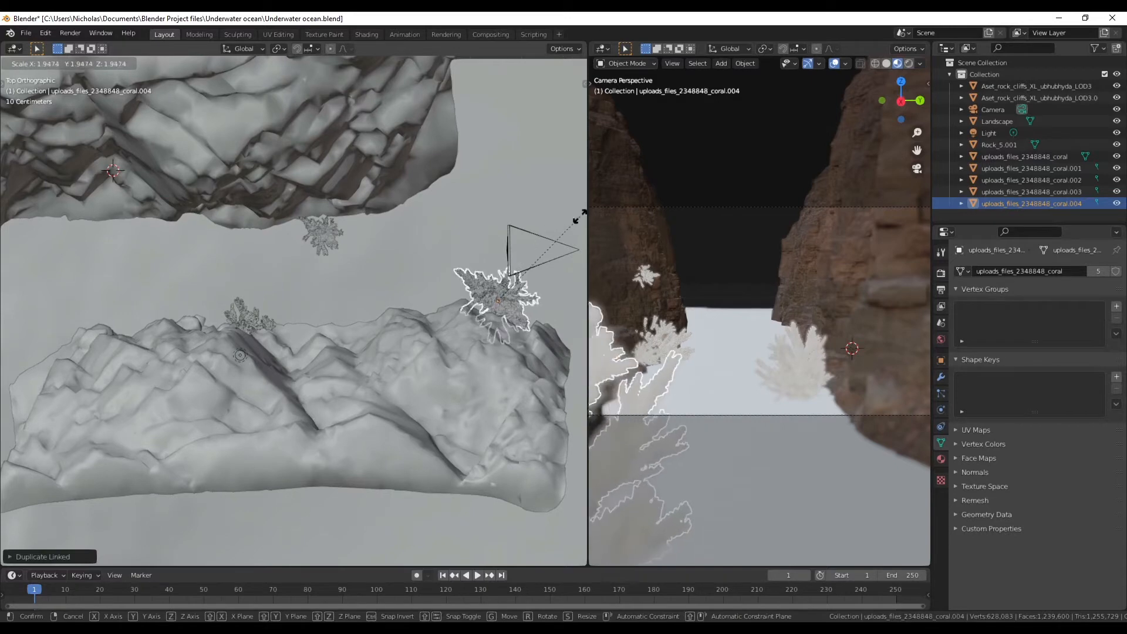
{"action": "left_click", "coordinate": [581, 218]}
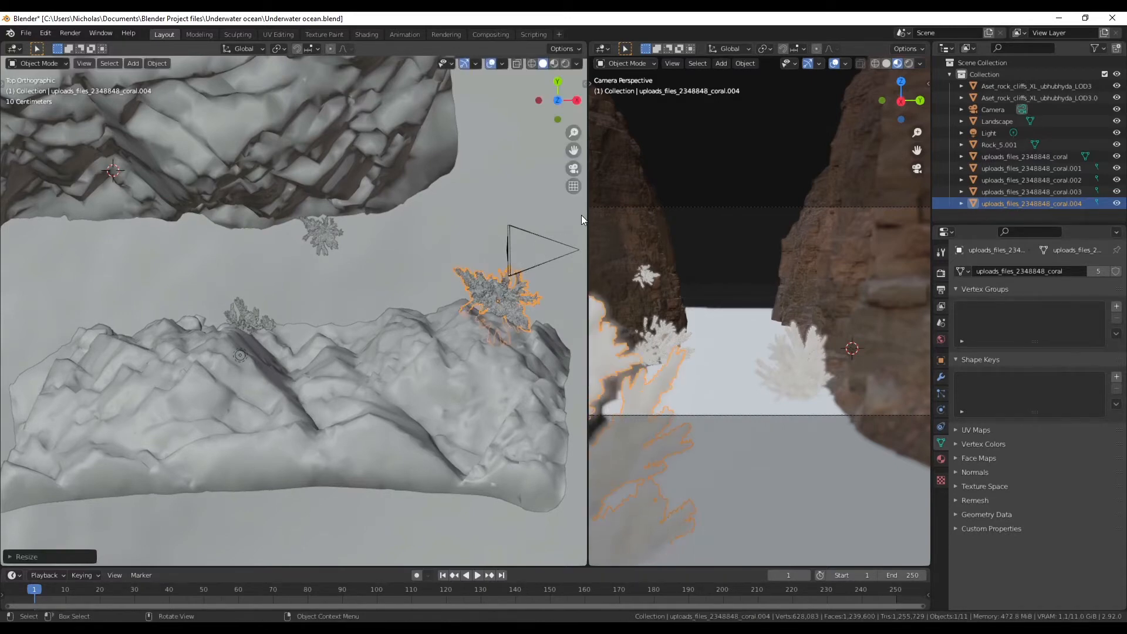
- Render the current frame, inspect the coral placement and foreground blur, and return to the scene
{"action": "key", "text": "F12"}
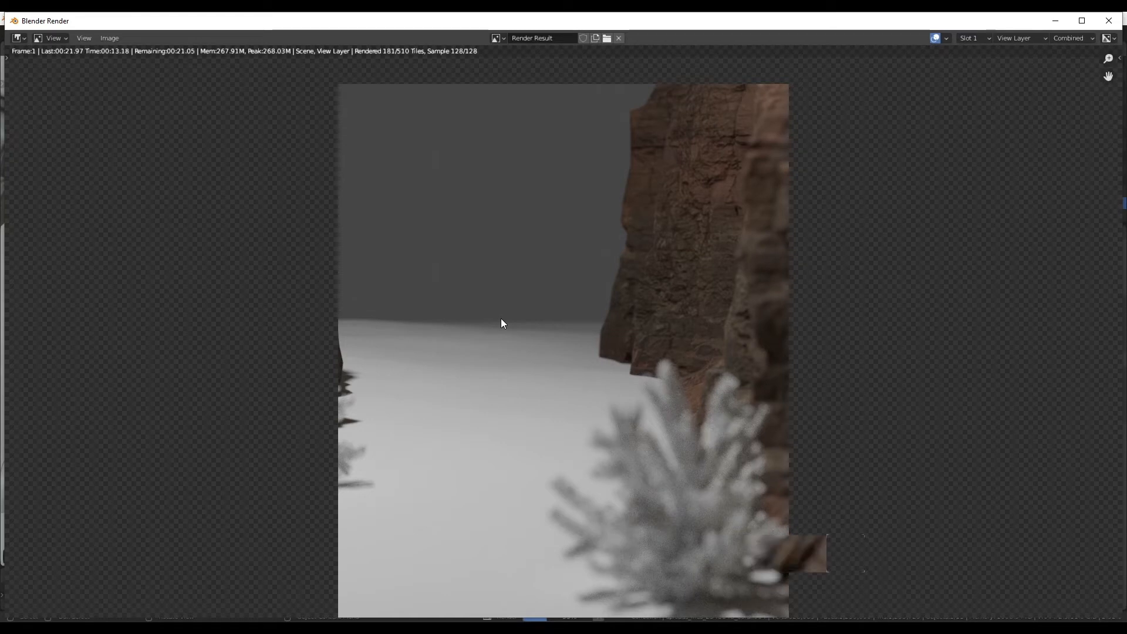
{"action": "scroll", "coordinate": [501, 323], "scroll_direction": "down", "scroll_amount": 1}
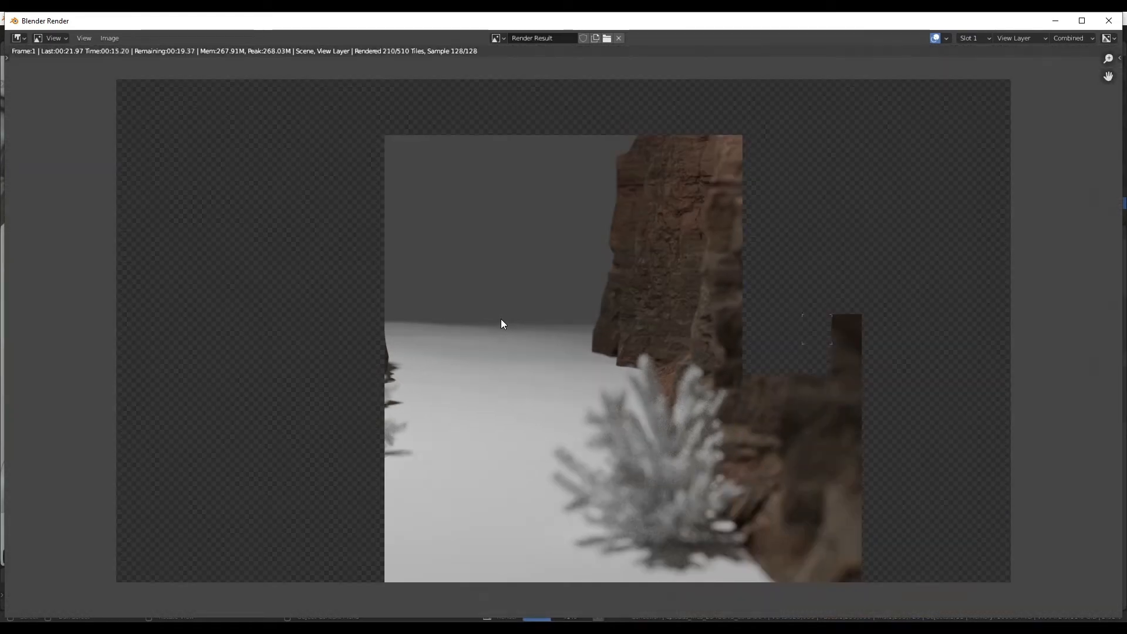
{"action": "scroll", "coordinate": [501, 324], "scroll_direction": "up", "scroll_amount": 1}
{"action": "scroll", "coordinate": [501, 323], "scroll_direction": "down", "scroll_amount": 1}
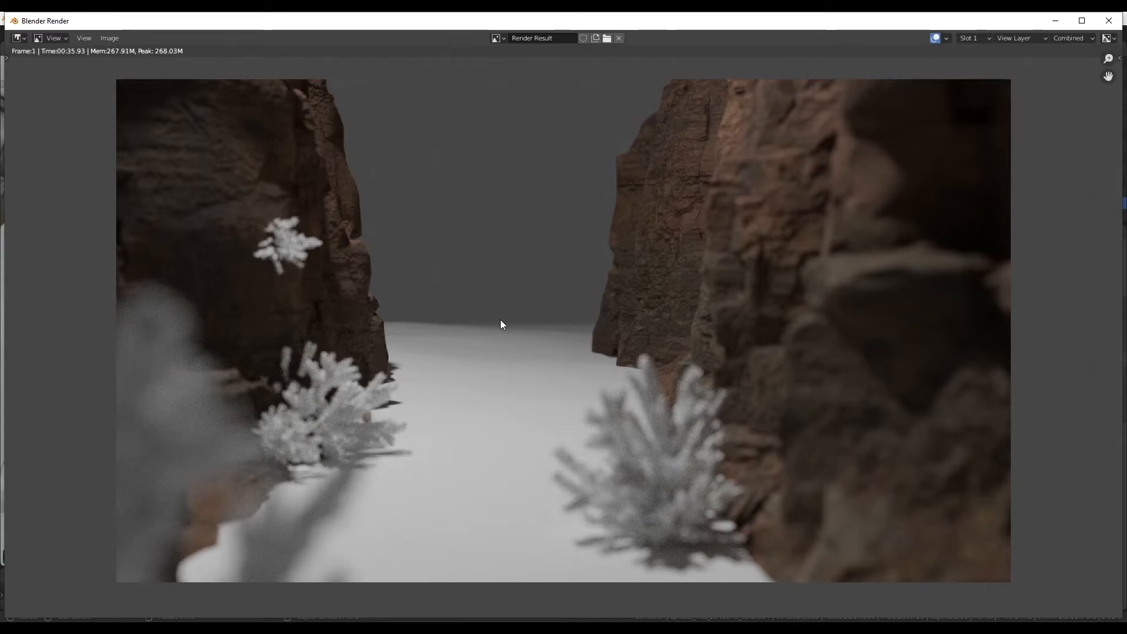
{"action": "key", "text": "Escape"}
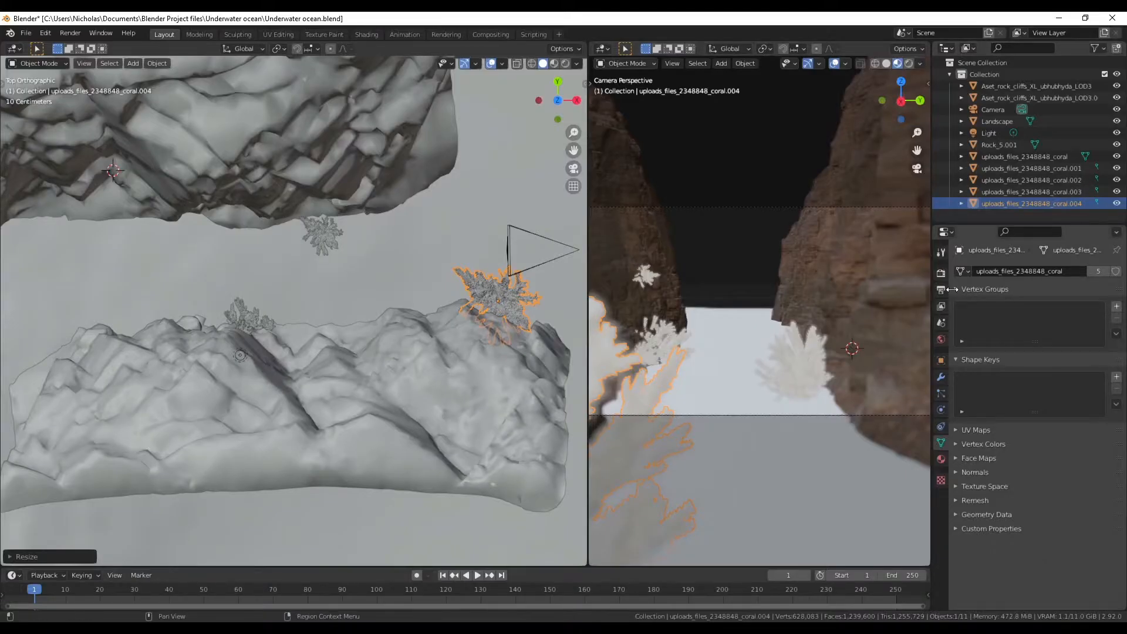
- Set the camera's depth of field focus distance to 8 m and its f-stop to 3.5
{"action": "left_click", "coordinate": [994, 109]}
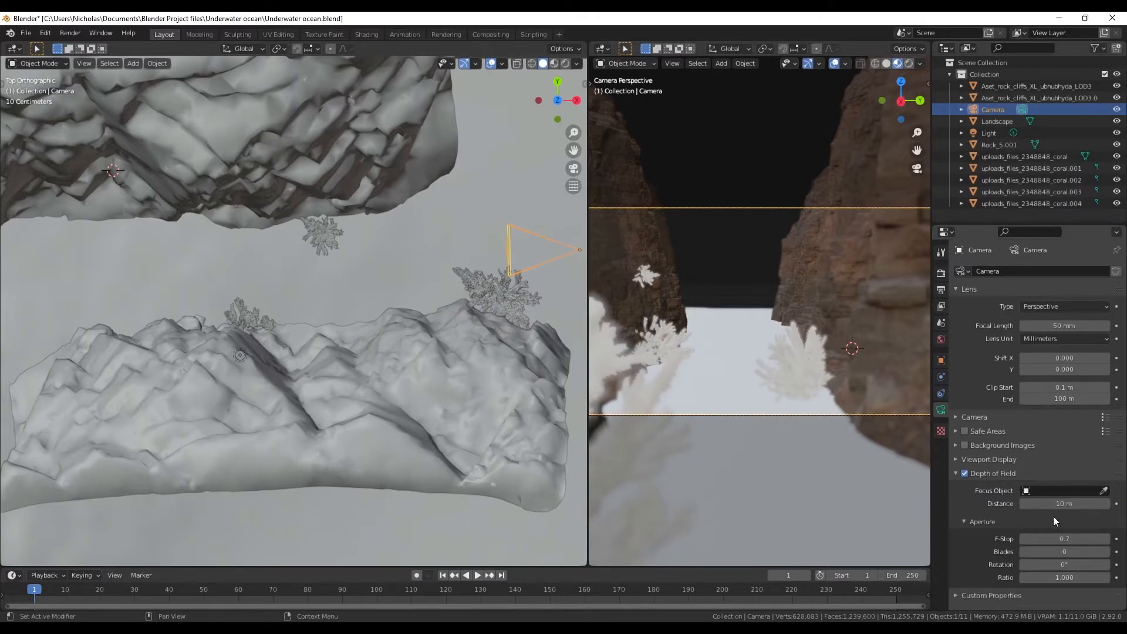
{"action": "left_click_drag", "start_coordinate": [1066, 503], "coordinate": [1067, 503]}
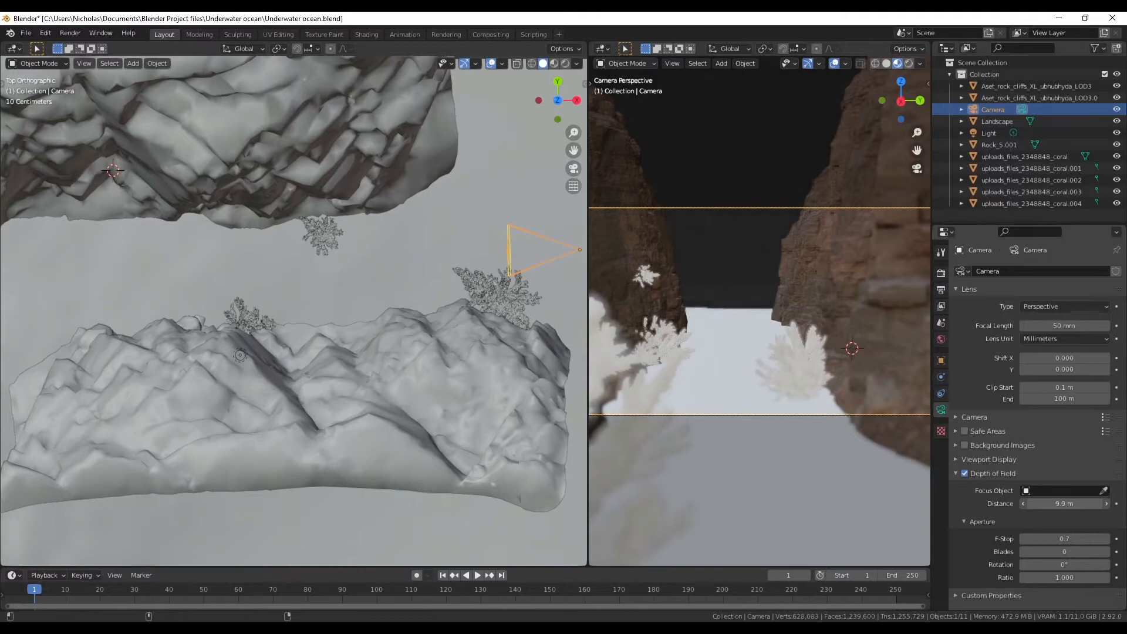
{"action": "left_click_drag", "start_coordinate": [1066, 503], "coordinate": [1080, 538]}
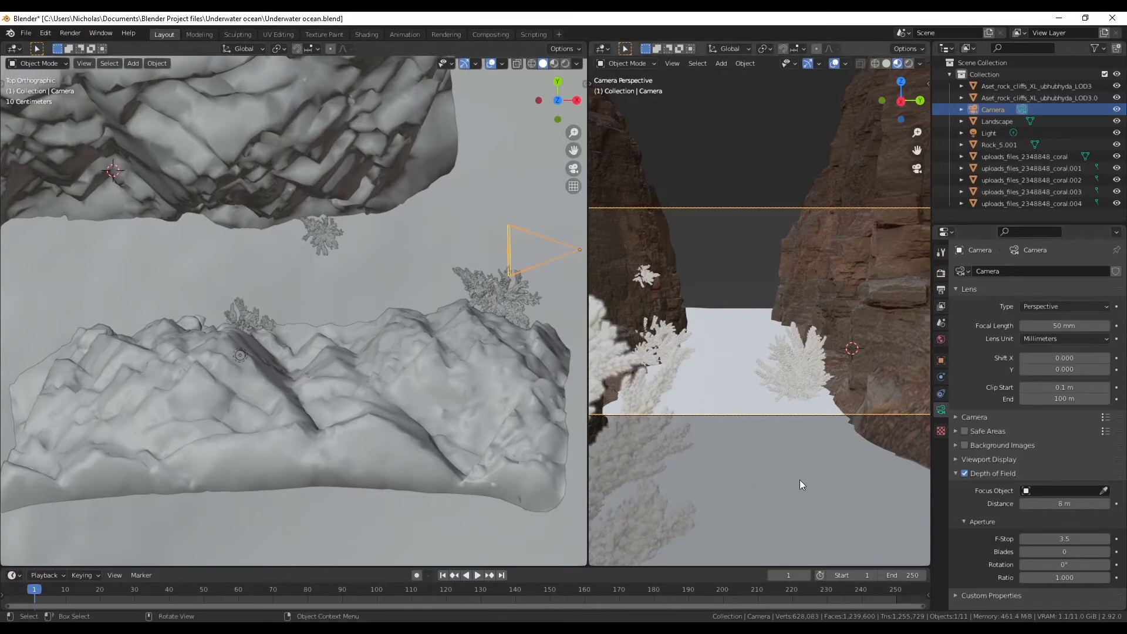
{"action": "middle_click_drag", "start_coordinate": [446, 262], "coordinate": [150, 361]}
{"action": "middle_click_drag", "start_coordinate": [368, 259], "coordinate": [288, 334]}
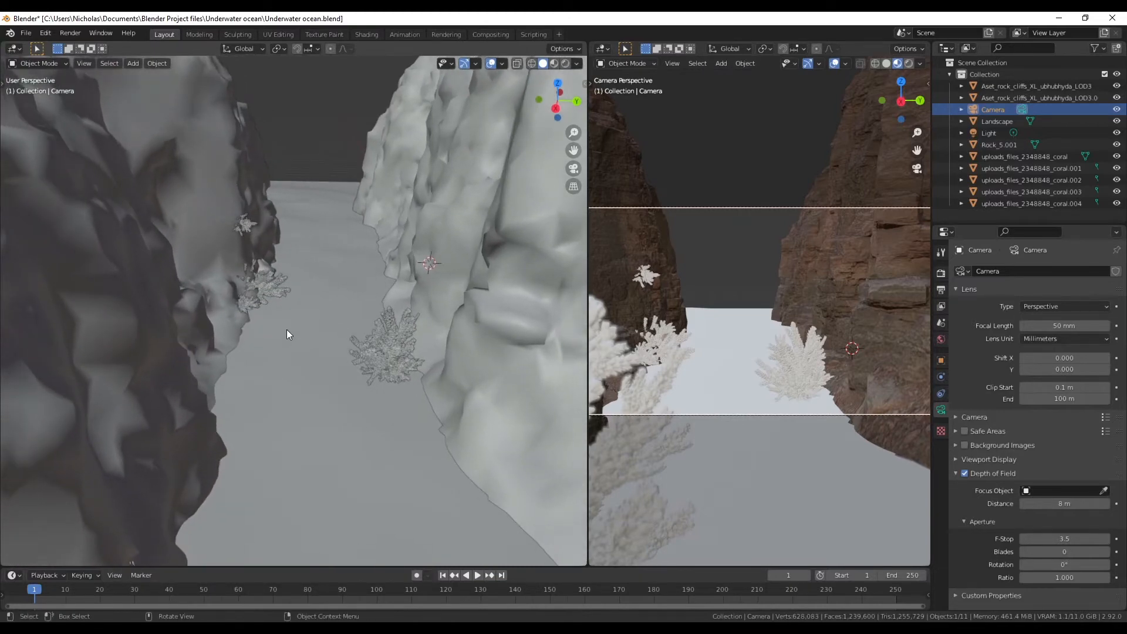
- Switch to File Explorer and extract the Giant-Kelp archive in place inside the Kelp asset folder
{"action": "key", "text": "alt+Tab"}
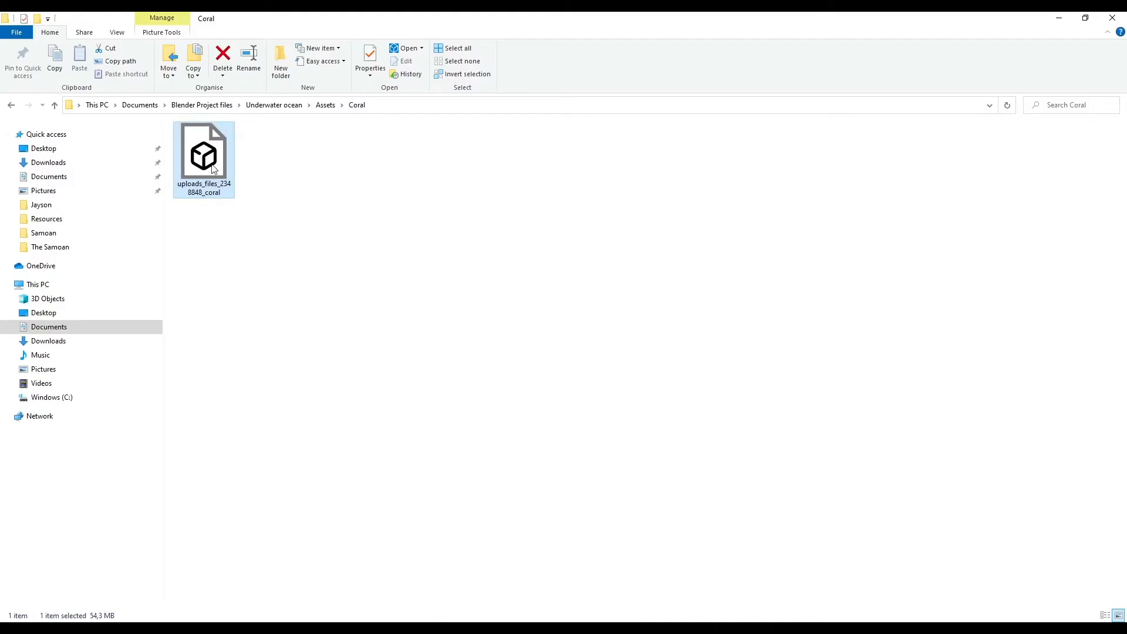
{"action": "left_click", "coordinate": [11, 106]}
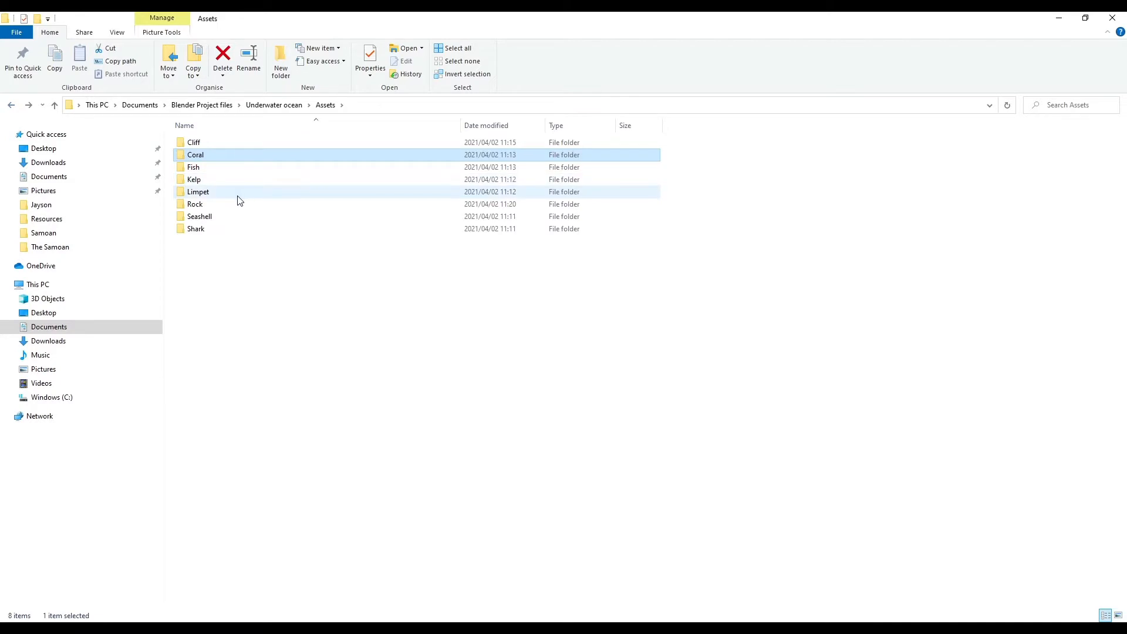
{"action": "double_click", "coordinate": [194, 179]}
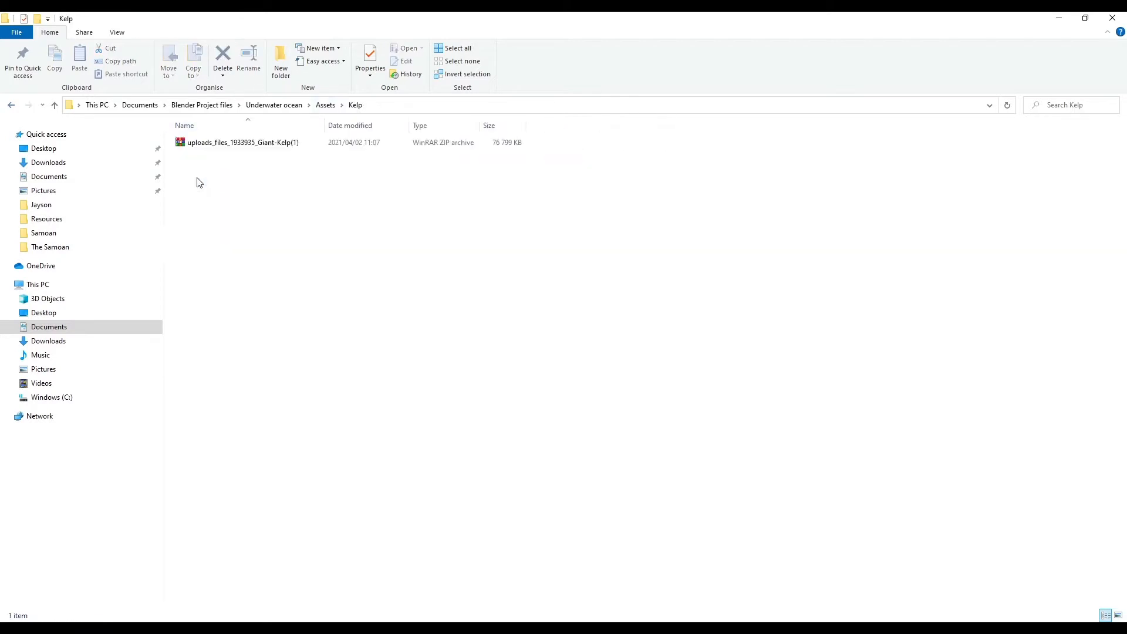
{"action": "left_click", "coordinate": [228, 143]}
{"action": "right_click", "coordinate": [229, 143]}
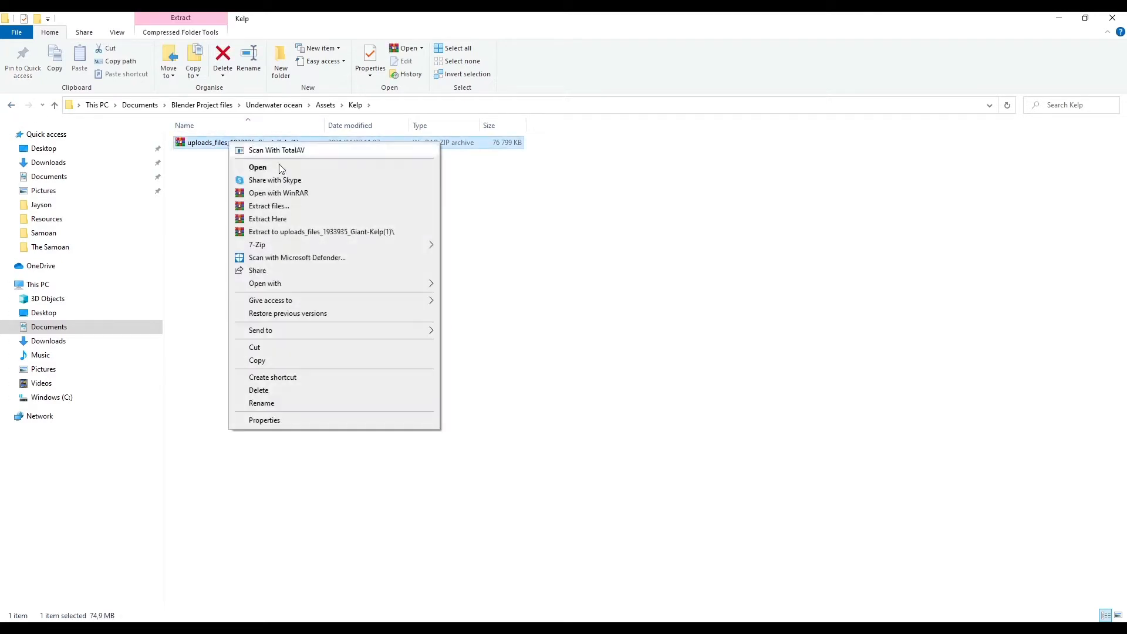
{"action": "left_click", "coordinate": [276, 219]}
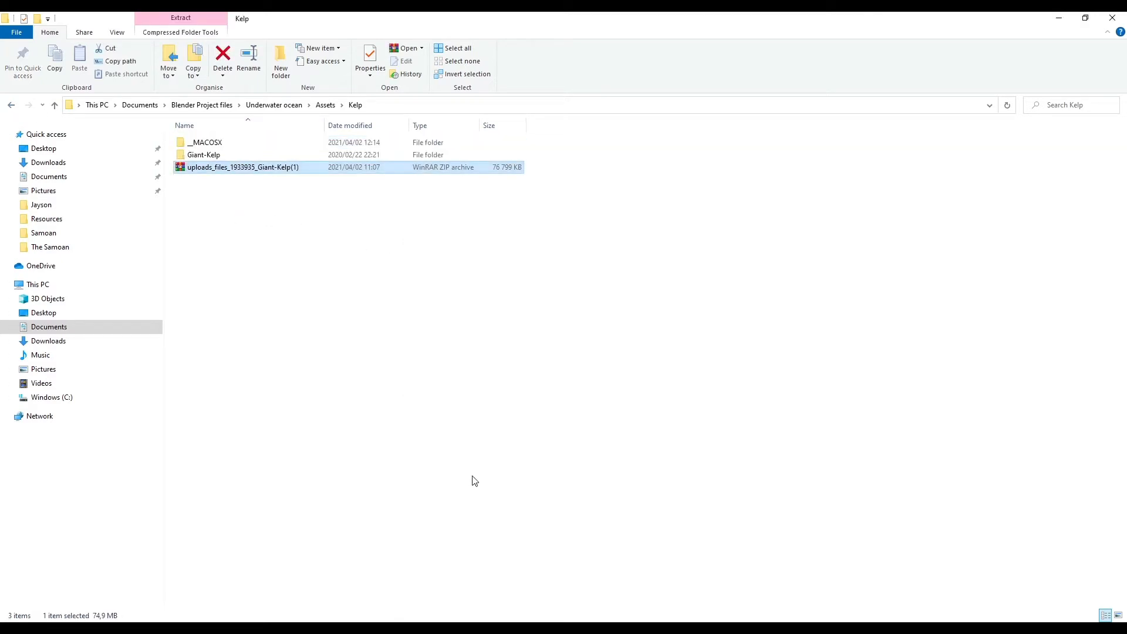
- Examine the kelp images in the extracted Giant-Kelp folder, comparing the coloured files with their _oc counterparts
{"action": "double_click", "coordinate": [223, 154]}
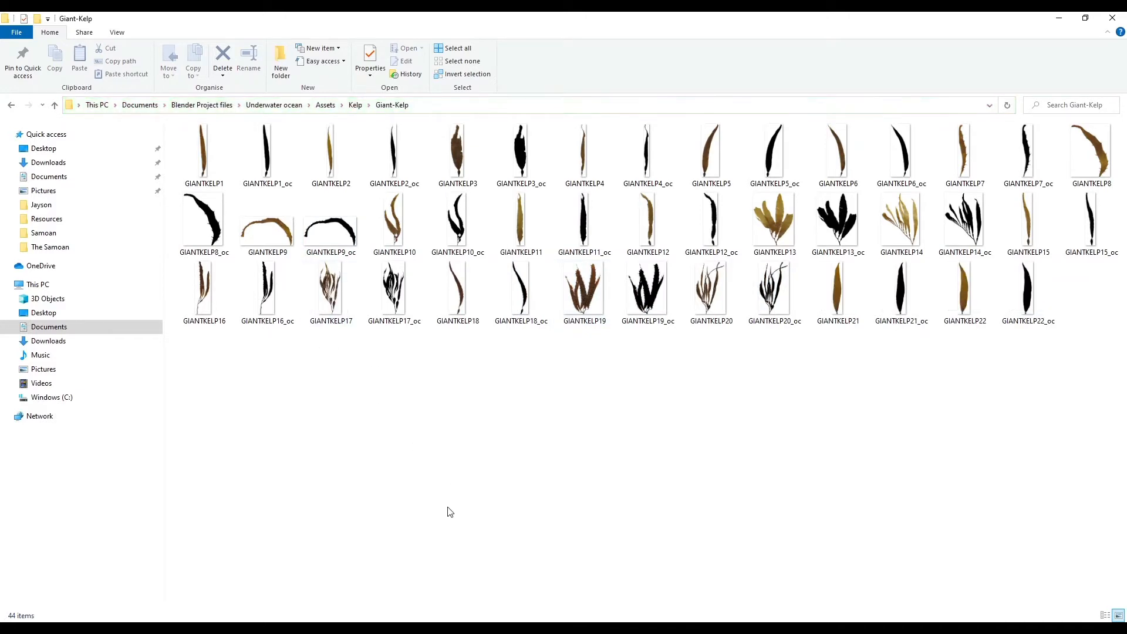
{"action": "left_click", "coordinate": [255, 291]}
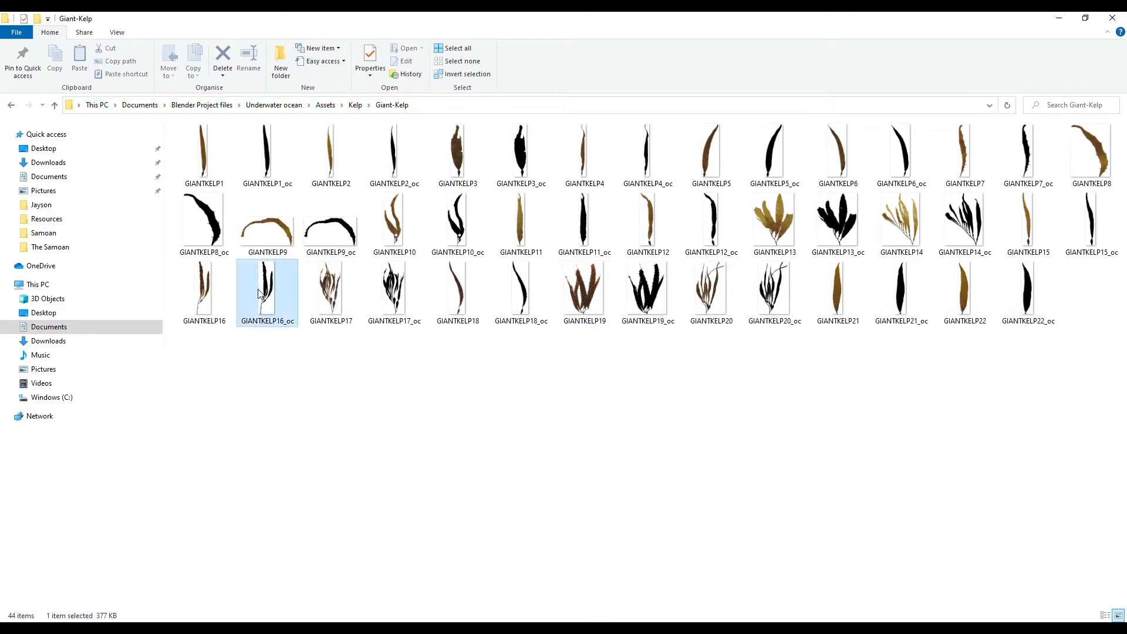
{"action": "right_click", "coordinate": [261, 289]}
{"action": "left_click", "coordinate": [302, 614]}
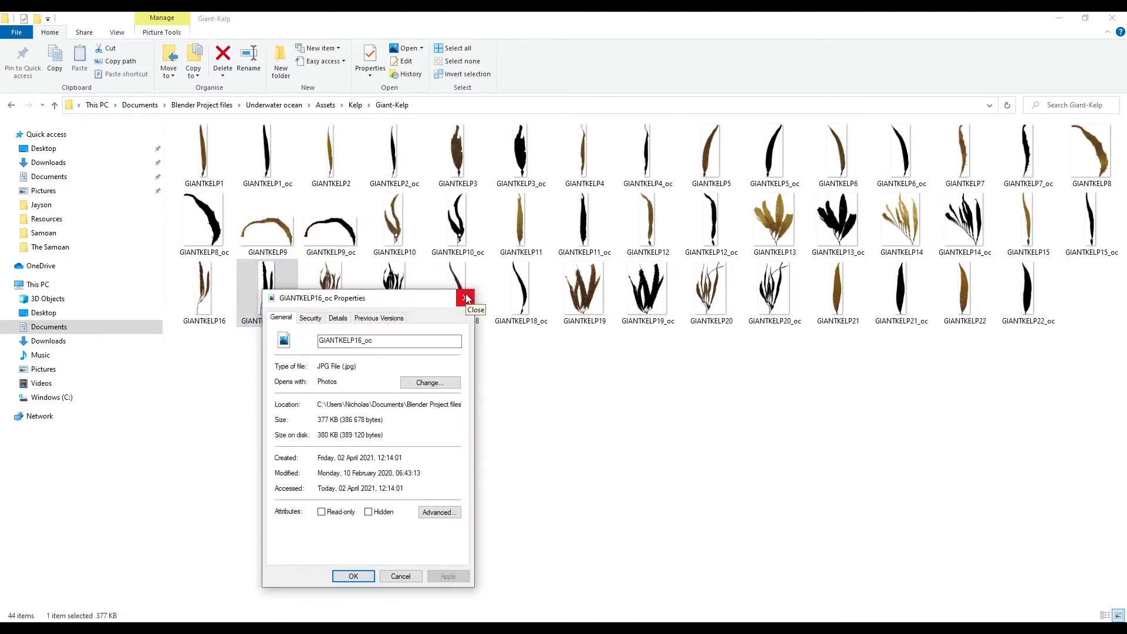
{"action": "left_click", "coordinate": [466, 298]}
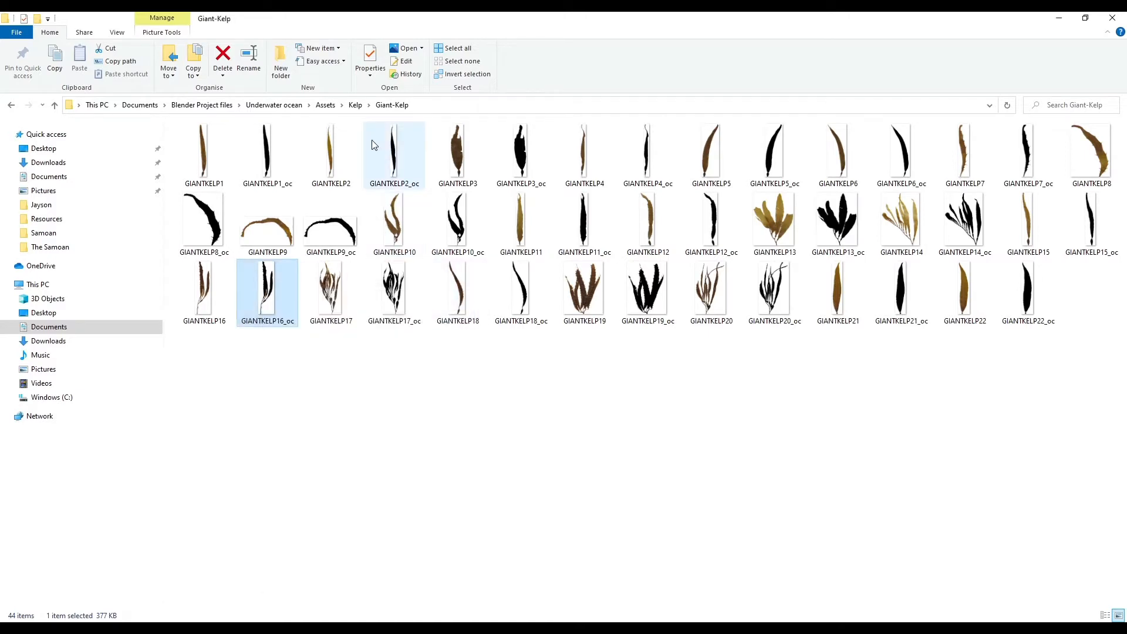
{"action": "left_click", "coordinate": [207, 162]}
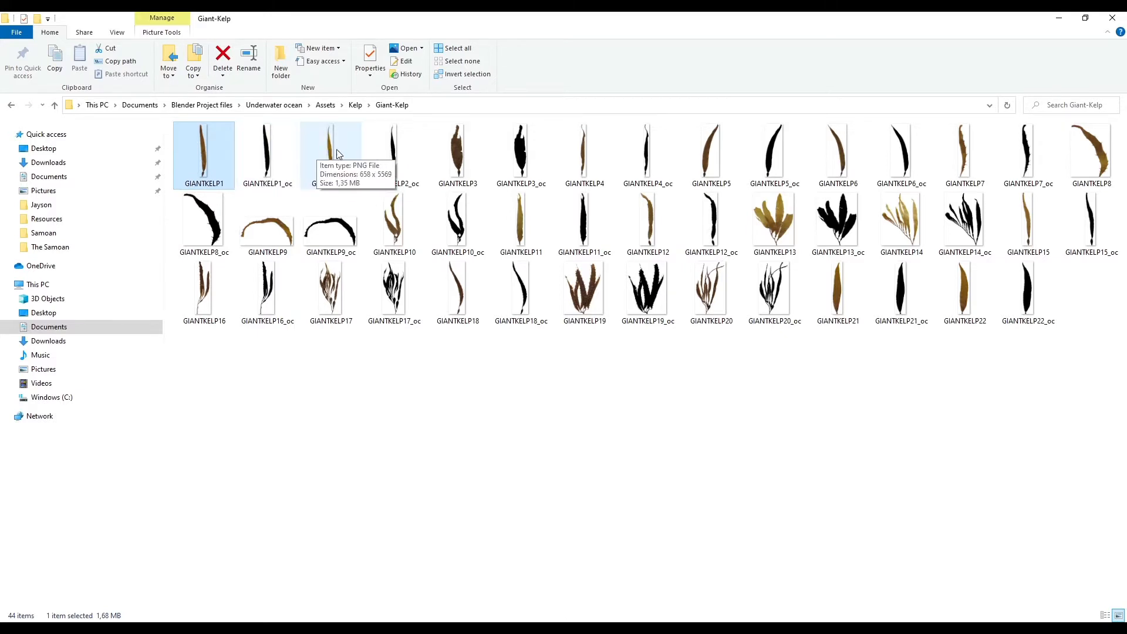
{"action": "left_click", "coordinate": [392, 153]}
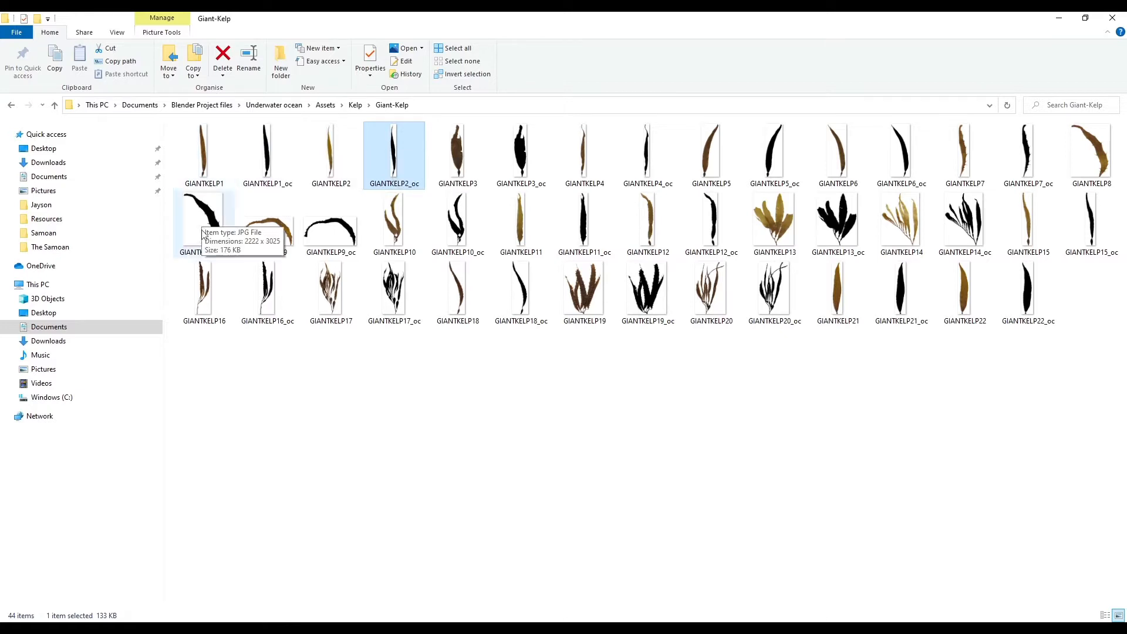
{"action": "left_click", "coordinate": [365, 389]}
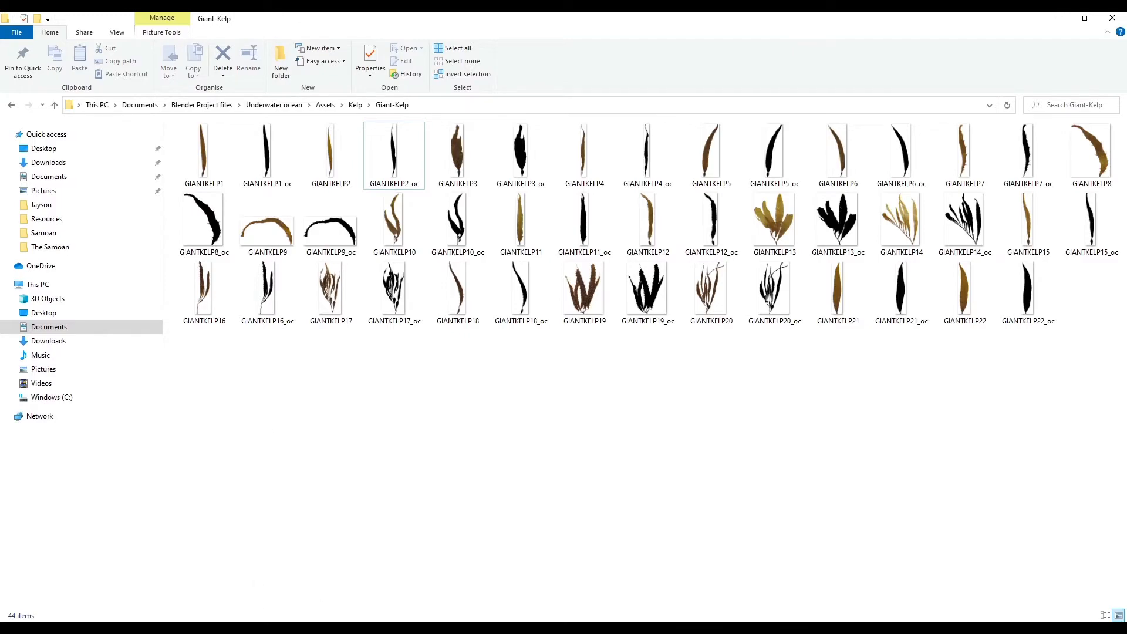
- Switch back to Blender and enable the Import Images as Planes add-on in the preferences
{"action": "key", "text": "alt+Tab"}
{"action": "left_click", "coordinate": [24, 33]}
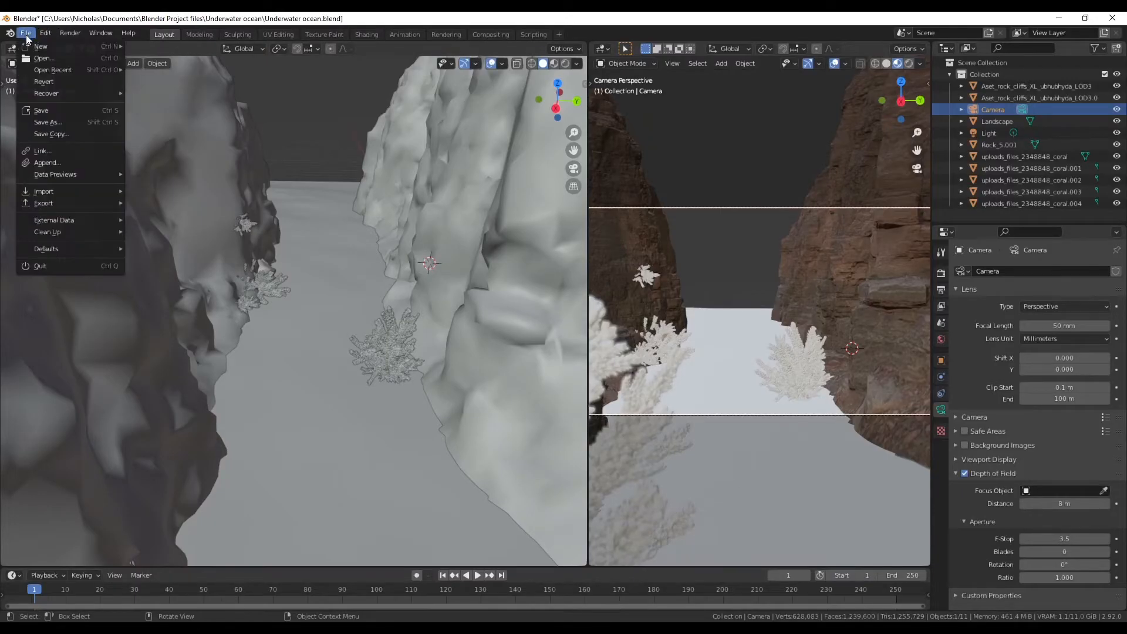
{"action": "mouse_move", "coordinate": [32, 192]}
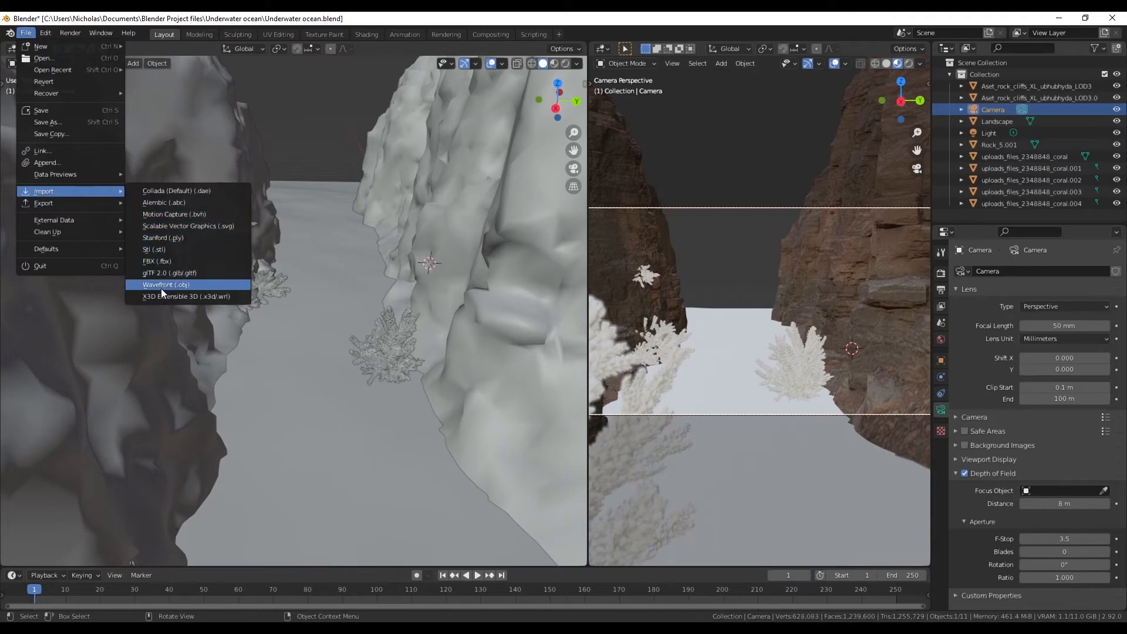
{"action": "left_click", "coordinate": [45, 33]}
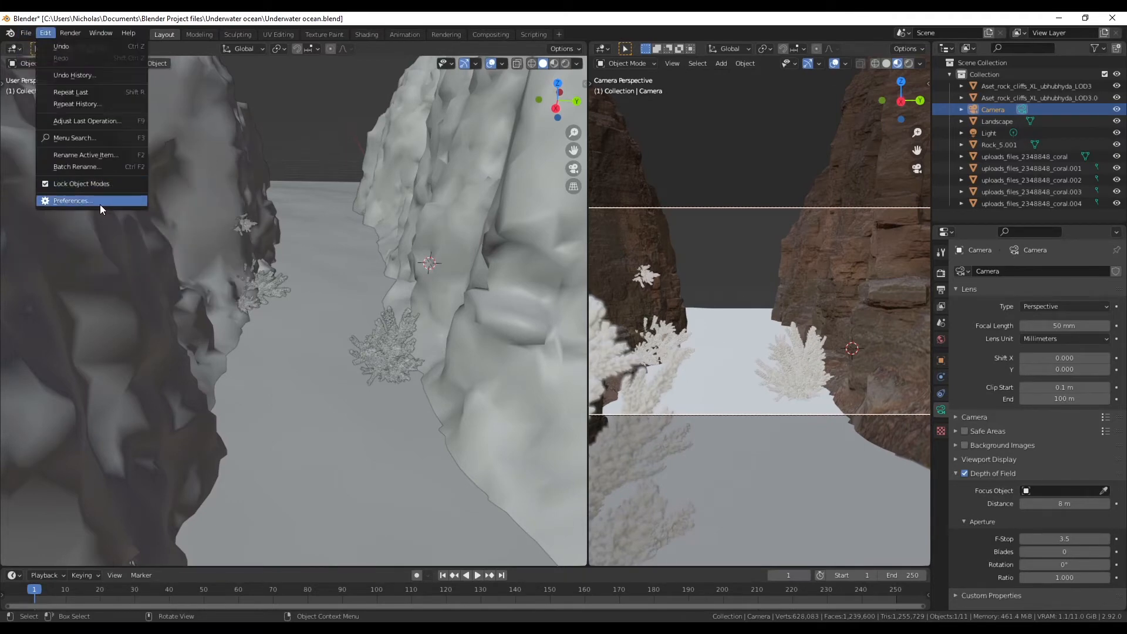
{"action": "left_click", "coordinate": [99, 204]}
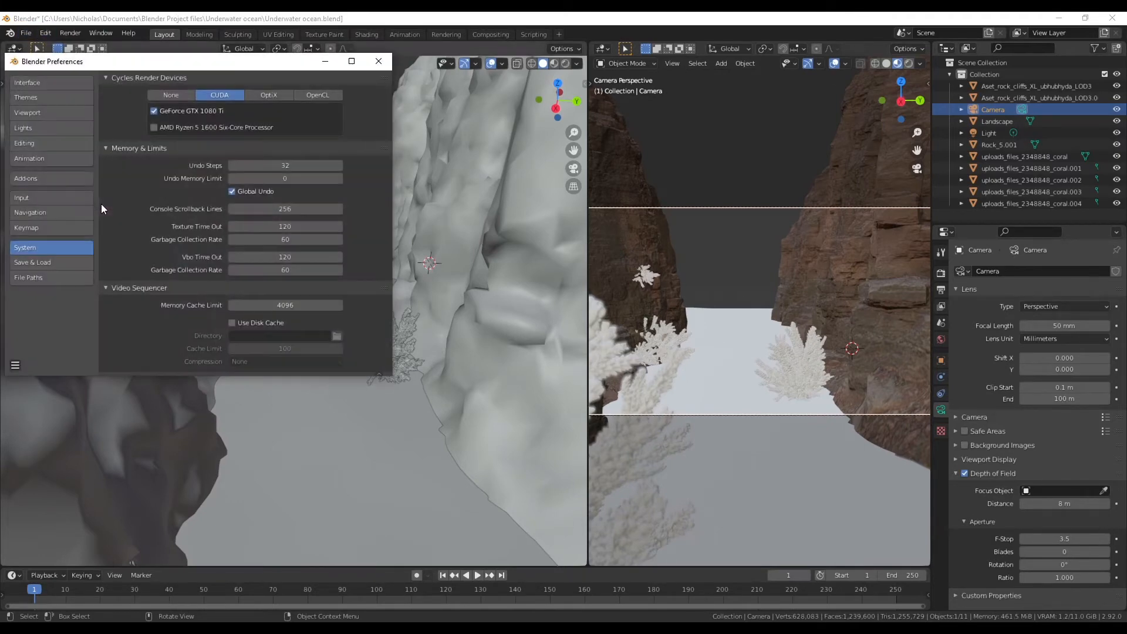
{"action": "left_click", "coordinate": [55, 178]}
{"action": "left_click", "coordinate": [311, 96]}
{"action": "type", "text": "image"}
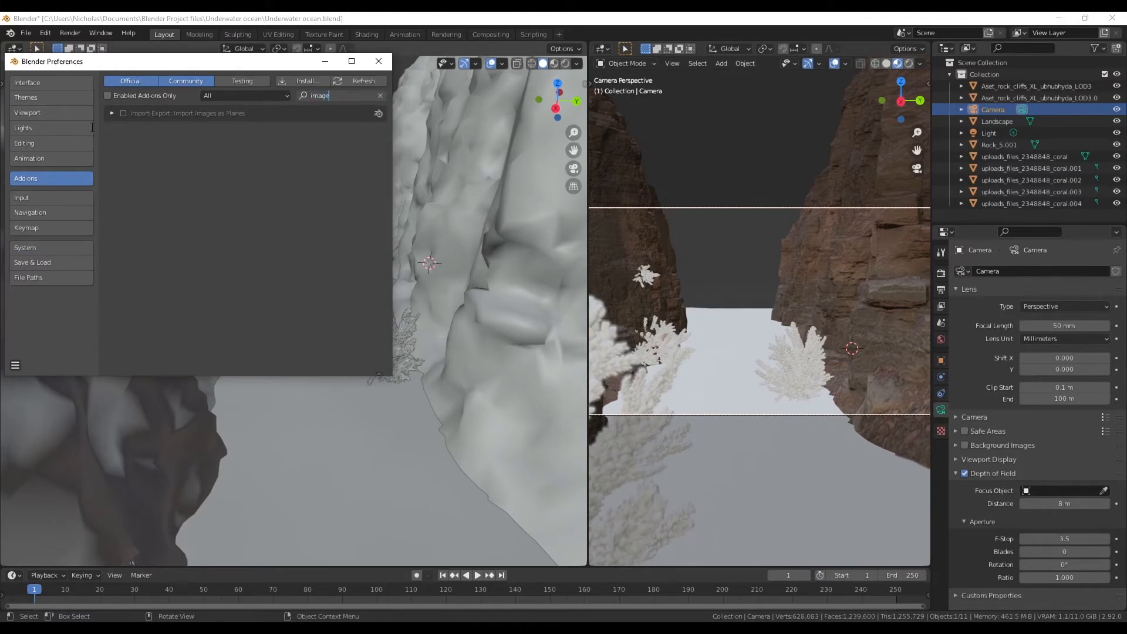
{"action": "key", "text": "Return"}
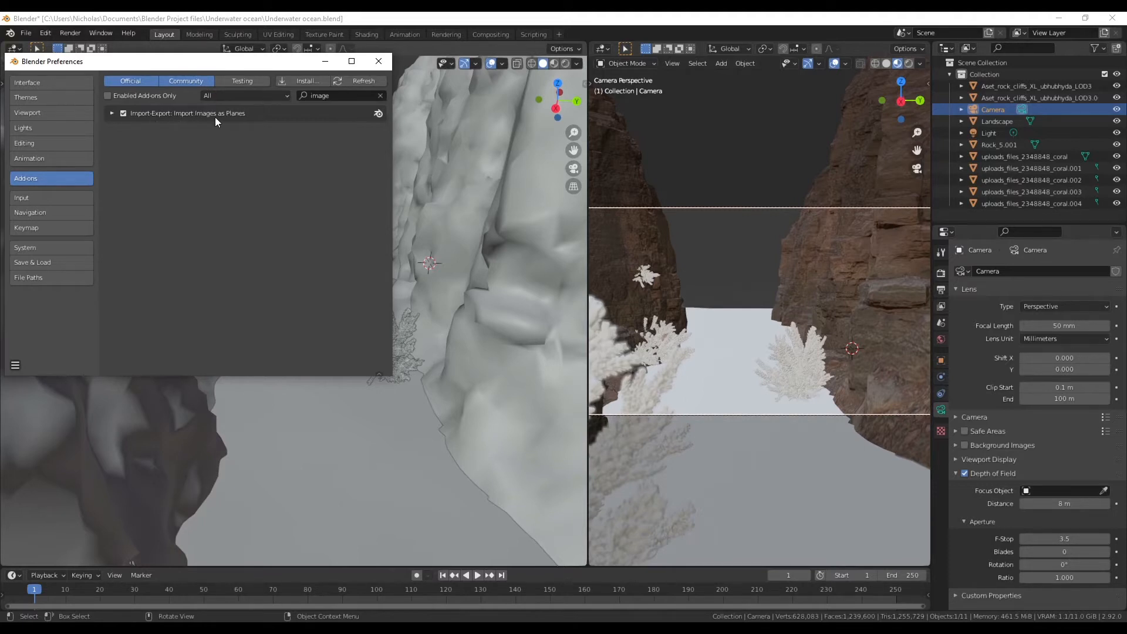
{"action": "left_click", "coordinate": [373, 61]}
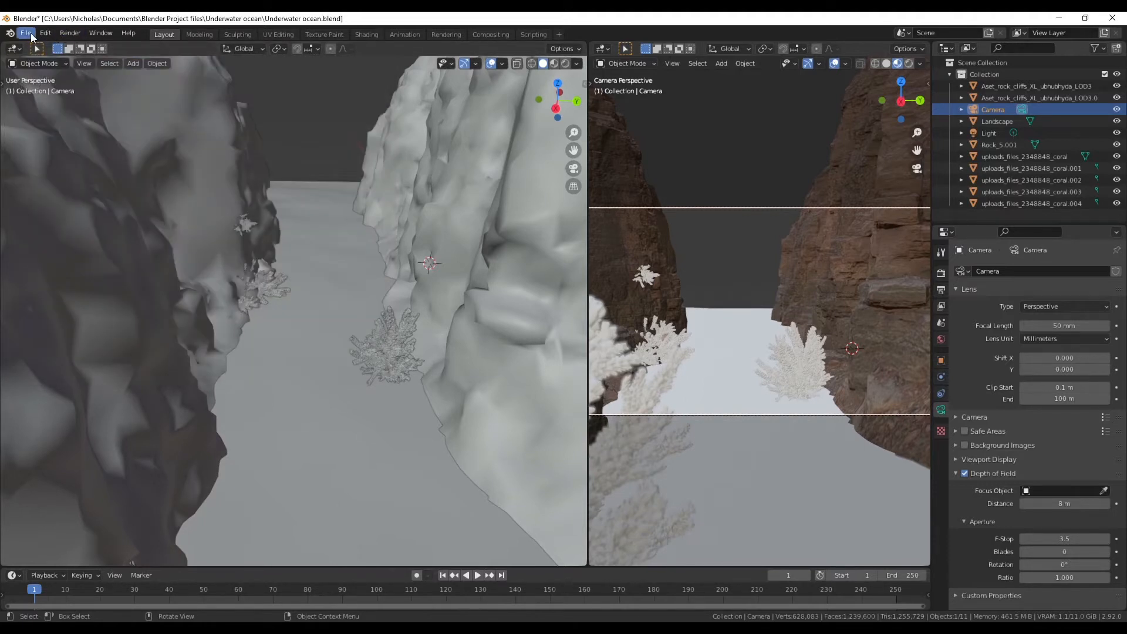
- Save the project and import GIANTKELP1.png from the Assets/Kelp/Giant-Kelp folder as an image plane
{"action": "left_click", "coordinate": [26, 33]}
{"action": "left_click", "coordinate": [41, 111]}
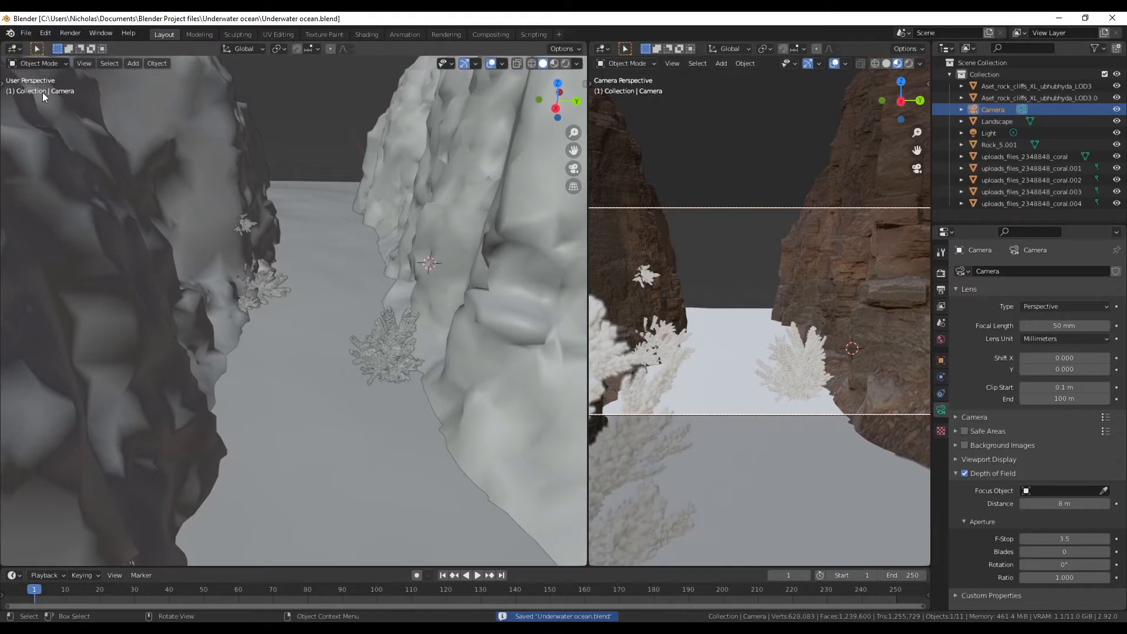
{"action": "left_click", "coordinate": [26, 33]}
{"action": "left_click", "coordinate": [183, 308]}
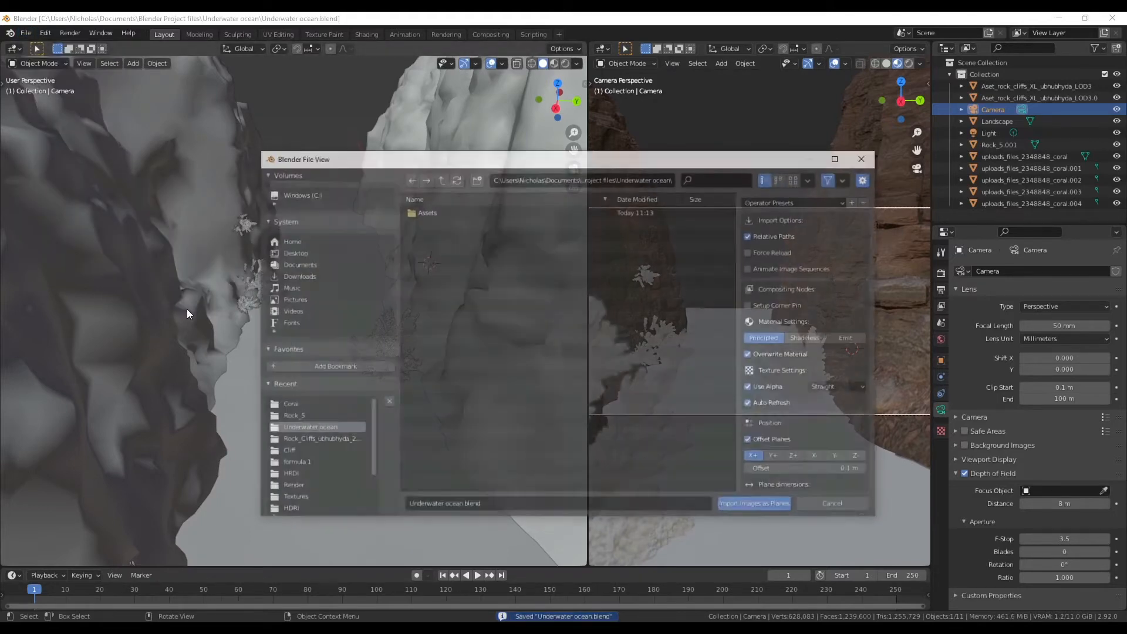
{"action": "double_click", "coordinate": [435, 209]}
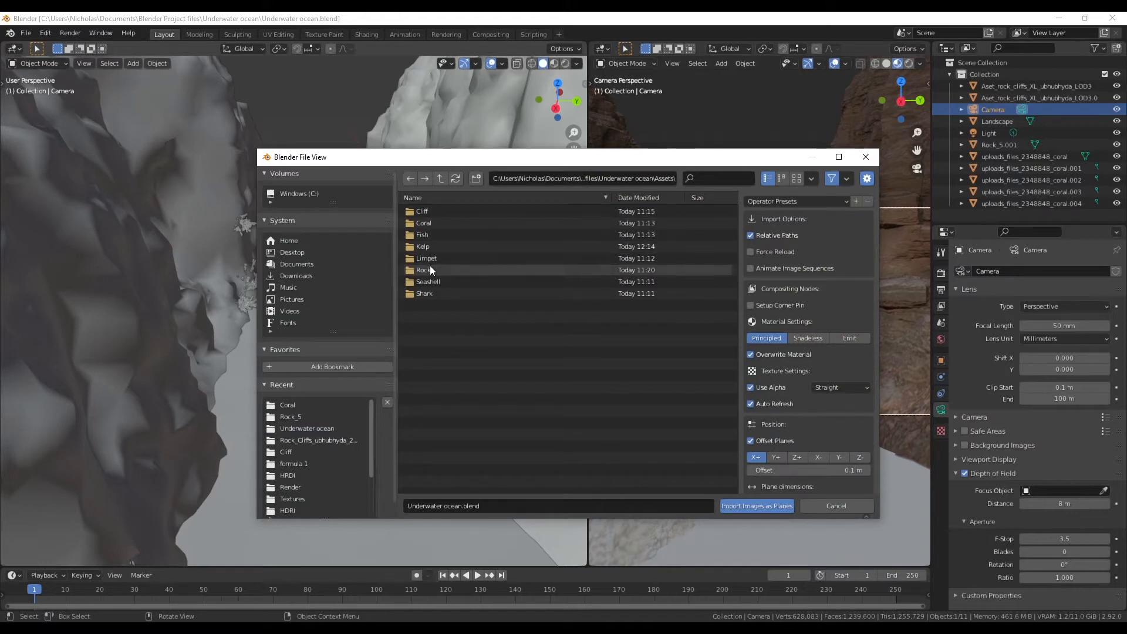
{"action": "double_click", "coordinate": [431, 244]}
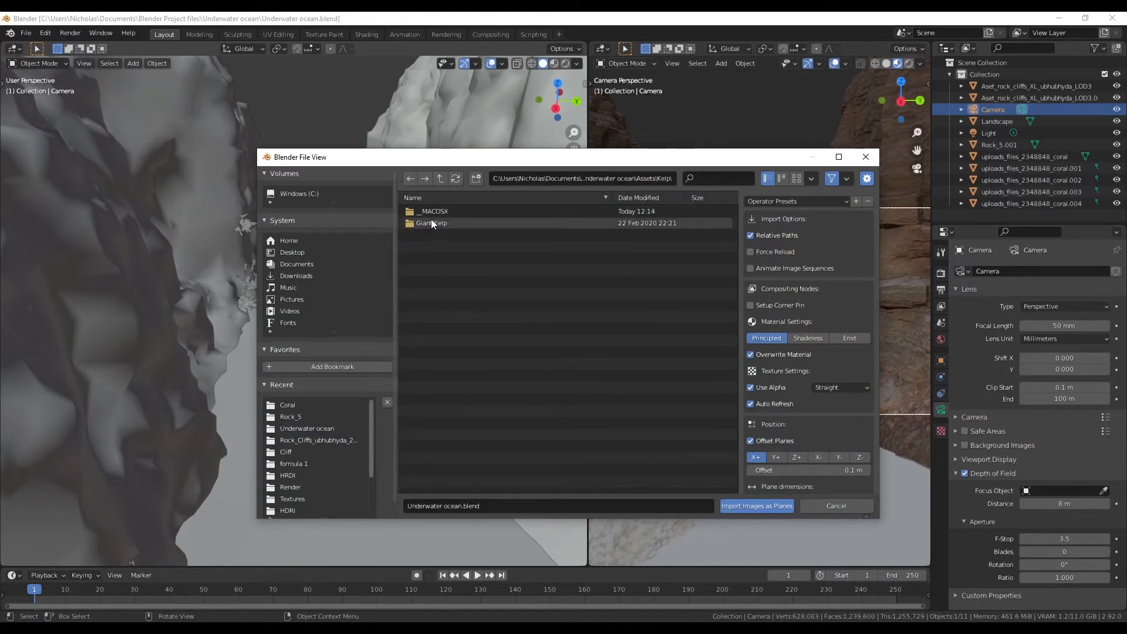
{"action": "double_click", "coordinate": [433, 224]}
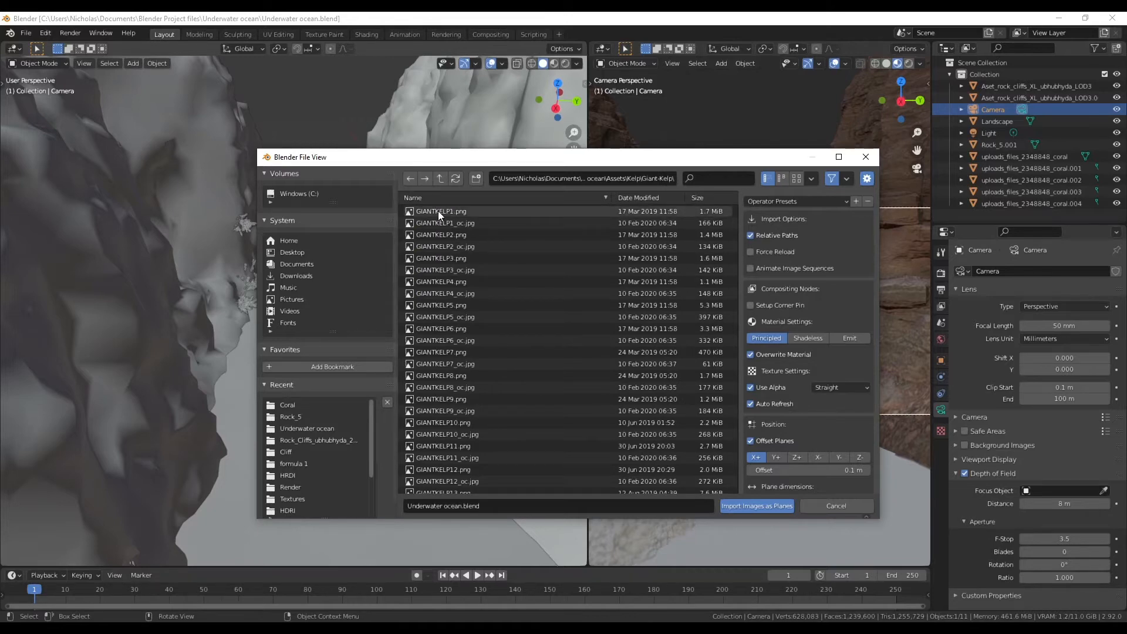
{"action": "double_click", "coordinate": [438, 210]}
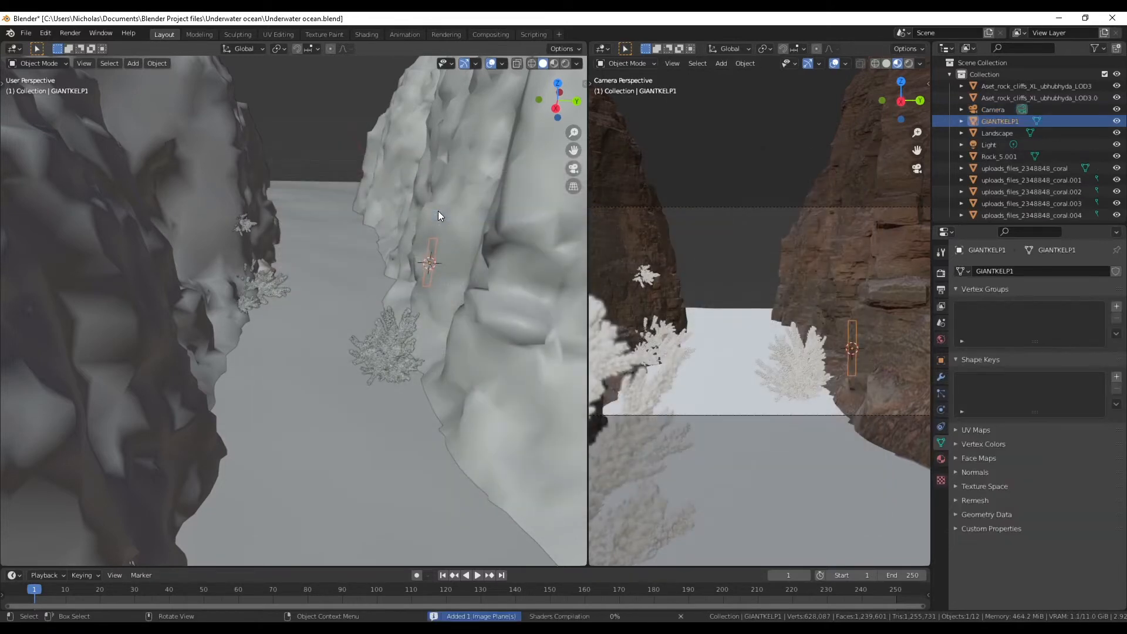
- Move the kelp plane in the right orthographic view into the gap between the cliffs, above the seabed
{"action": "left_click", "coordinate": [556, 108]}
{"action": "key", "text": "g"}
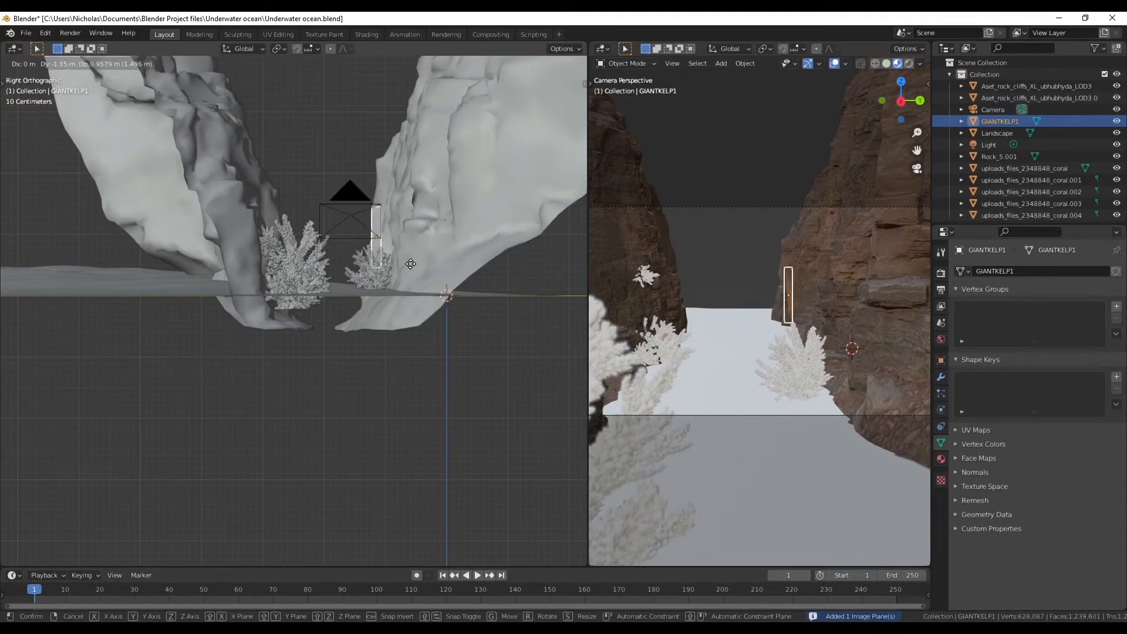
{"action": "left_click", "coordinate": [368, 253]}
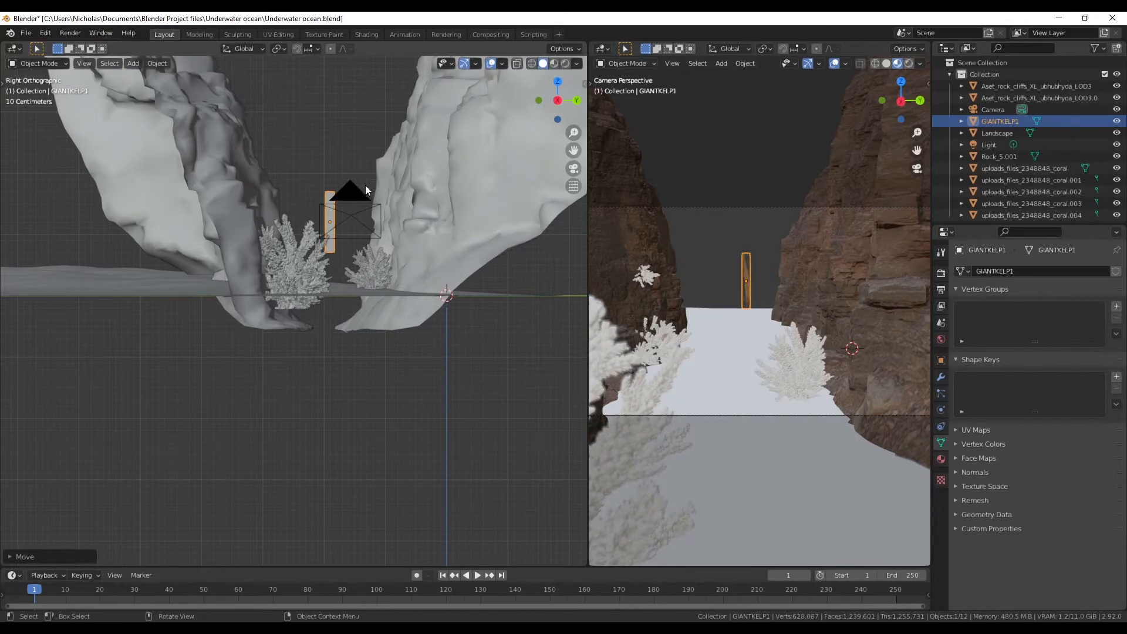
- Isolate the kelp plane in local view in both viewports and view it in perspective
{"action": "key", "text": "KP_Divide"}
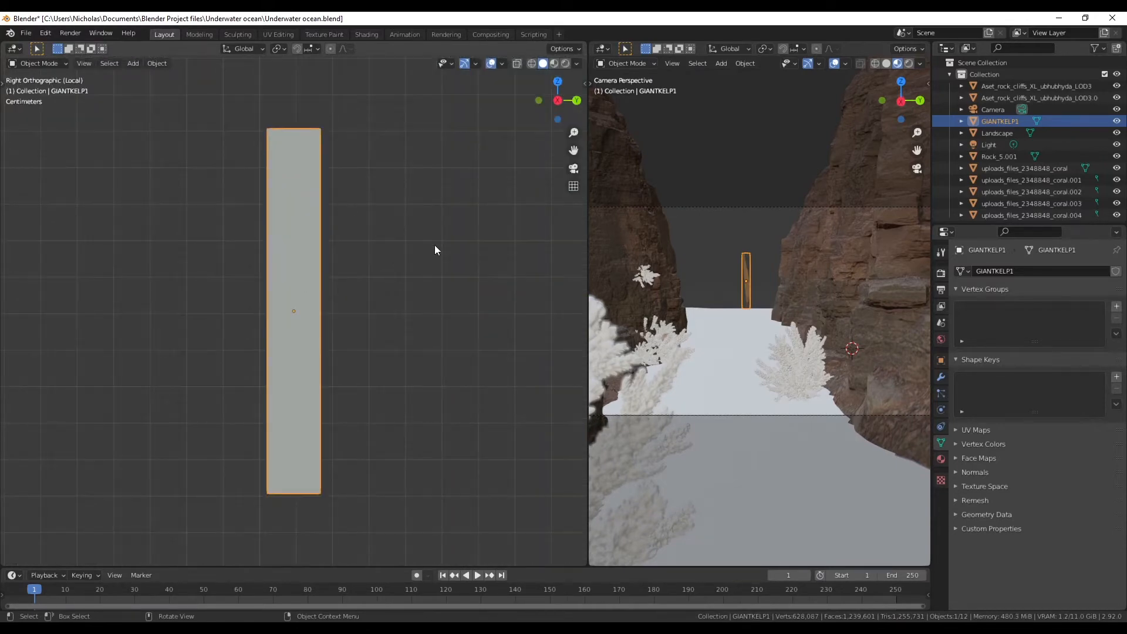
{"action": "scroll", "coordinate": [775, 308], "scroll_direction": "up", "scroll_amount": 10}
{"action": "scroll", "coordinate": [793, 258], "scroll_direction": "down", "scroll_amount": 6}
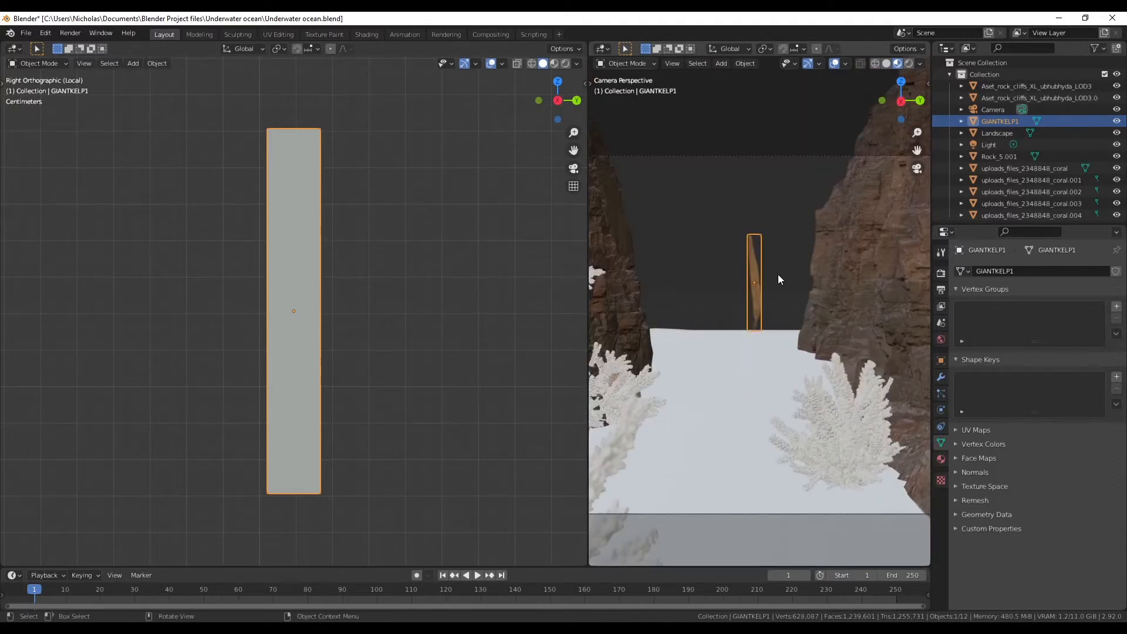
{"action": "key", "text": "KP_Divide"}
{"action": "middle_click_drag", "start_coordinate": [308, 274], "coordinate": [318, 252]}
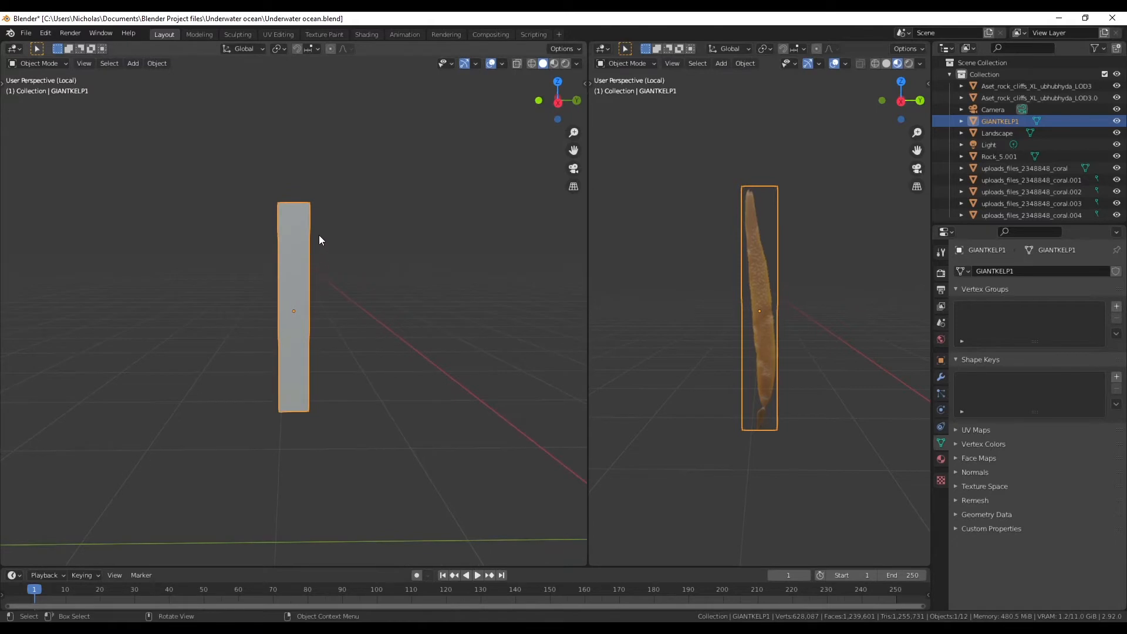
- Enter Edit Mode on the kelp plane and add three evenly spaced horizontal loop cuts along its height
{"action": "left_click", "coordinate": [38, 62]}
{"action": "left_click", "coordinate": [44, 90]}
{"action": "left_click", "coordinate": [101, 63]}
{"action": "left_click", "coordinate": [90, 64]}
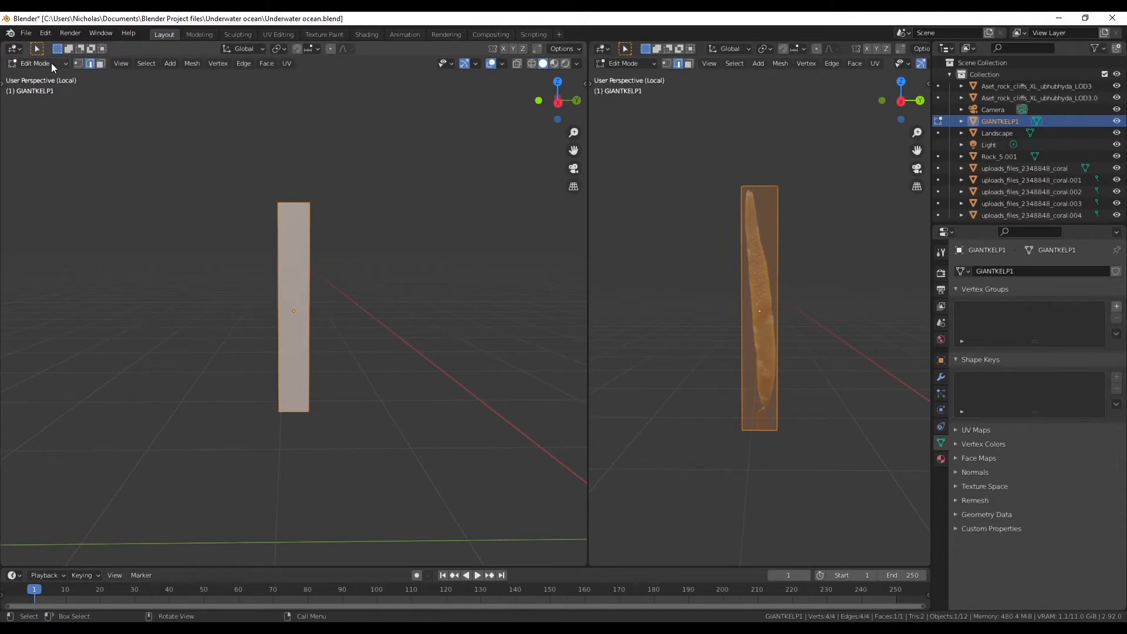
{"action": "left_click", "coordinate": [80, 65]}
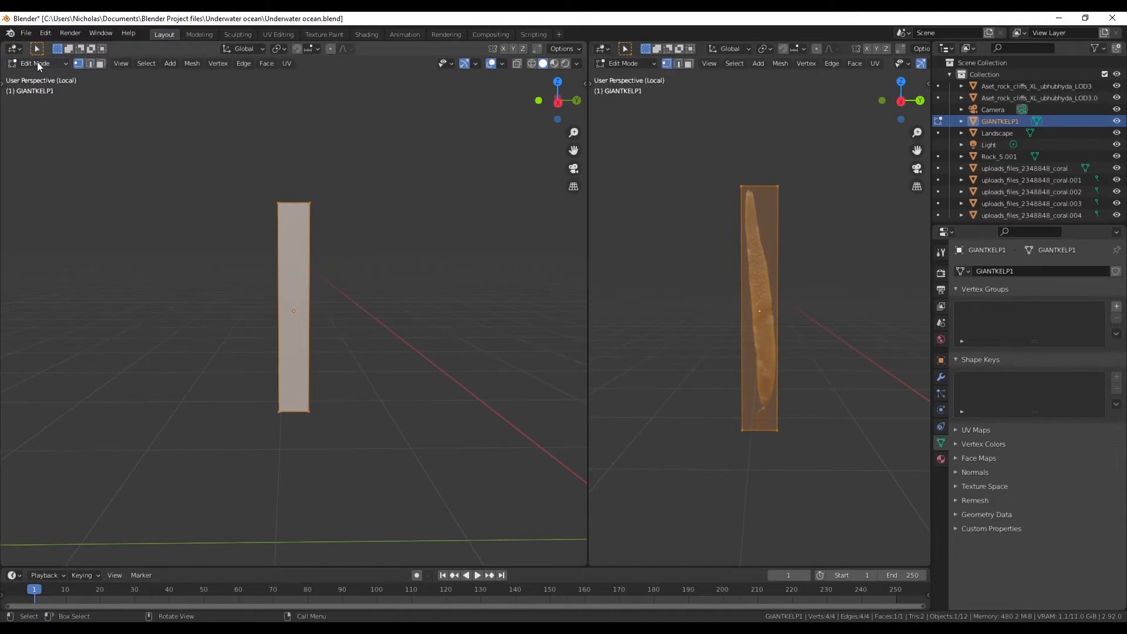
{"action": "key", "text": "t"}
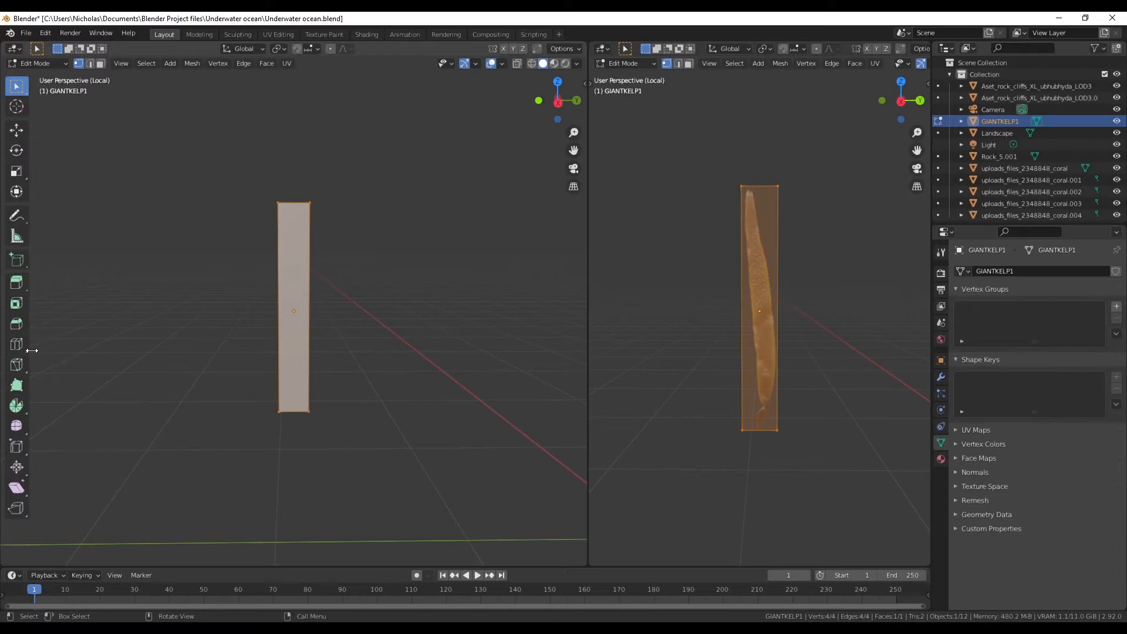
{"action": "left_click", "coordinate": [18, 345]}
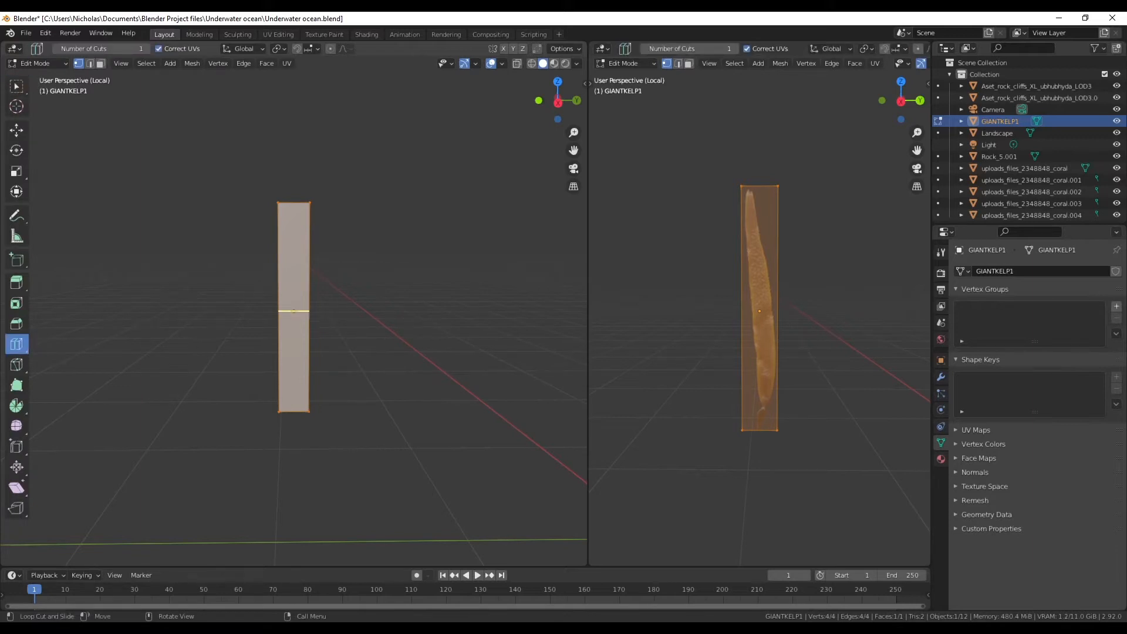
{"action": "left_click", "coordinate": [309, 318]}
{"action": "left_click", "coordinate": [308, 259]}
{"action": "left_click", "coordinate": [311, 362]}
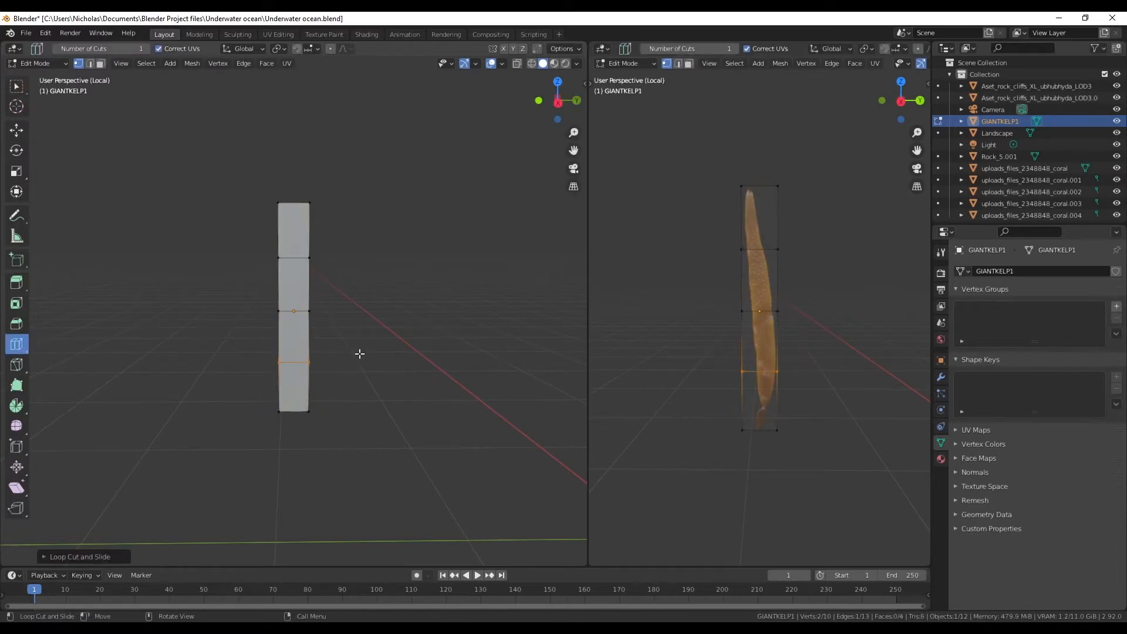
- In back orthographic view, rotate the kelp plane's upper-middle segment slightly and offset its top segment about 0.05 m sideways
{"action": "left_click", "coordinate": [89, 64]}
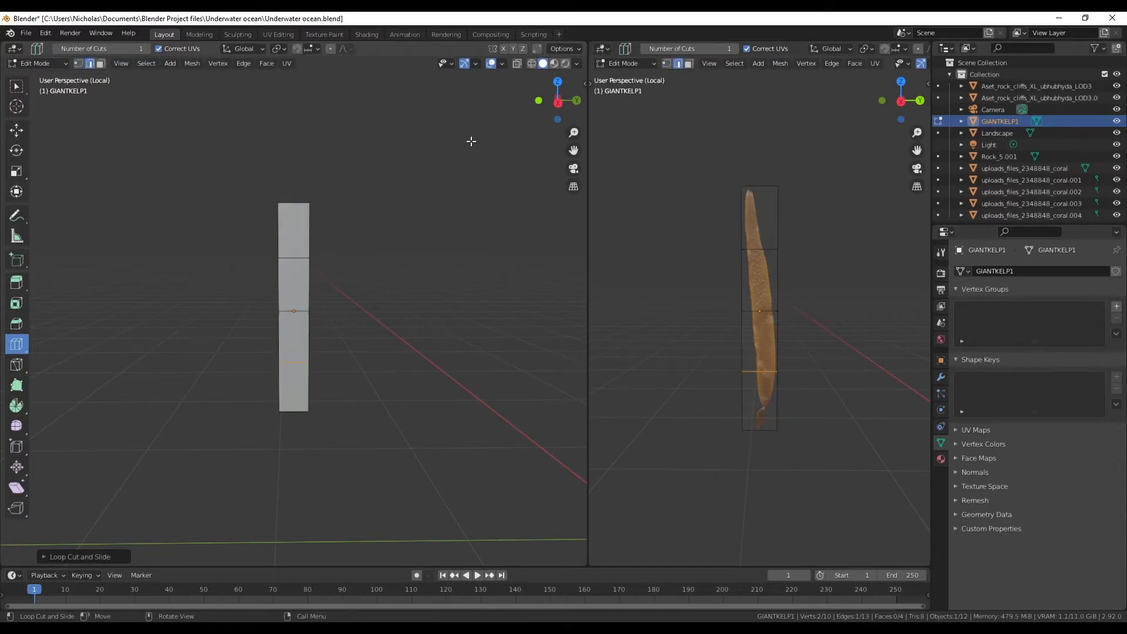
{"action": "left_click", "coordinate": [18, 86]}
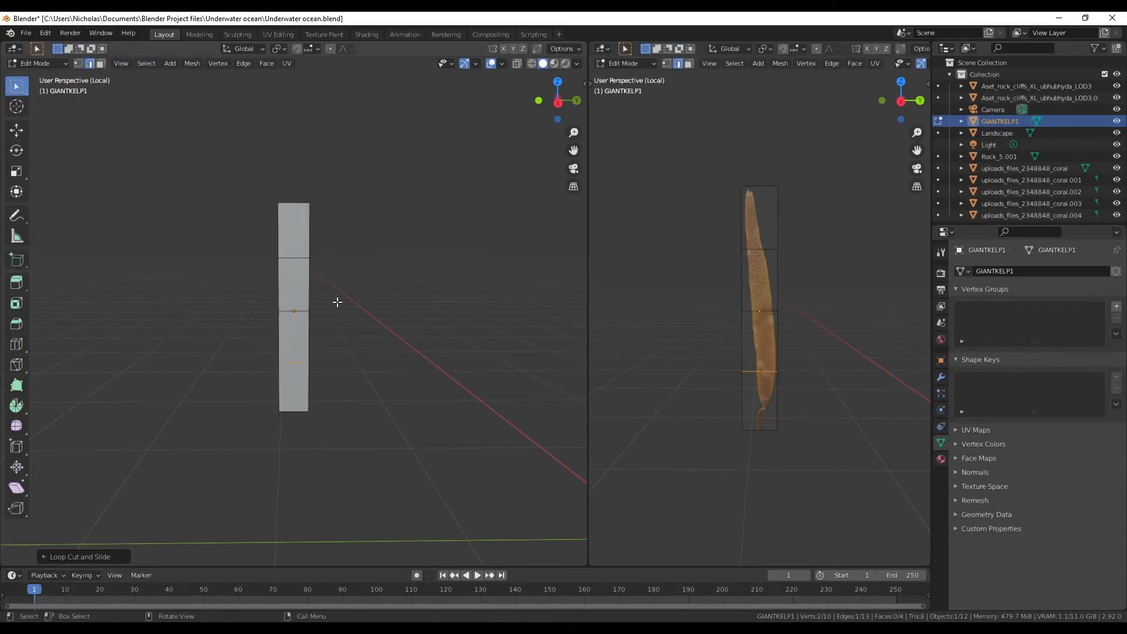
{"action": "left_click_drag", "start_coordinate": [384, 244], "coordinate": [271, 328]}
{"action": "left_click", "coordinate": [577, 100]}
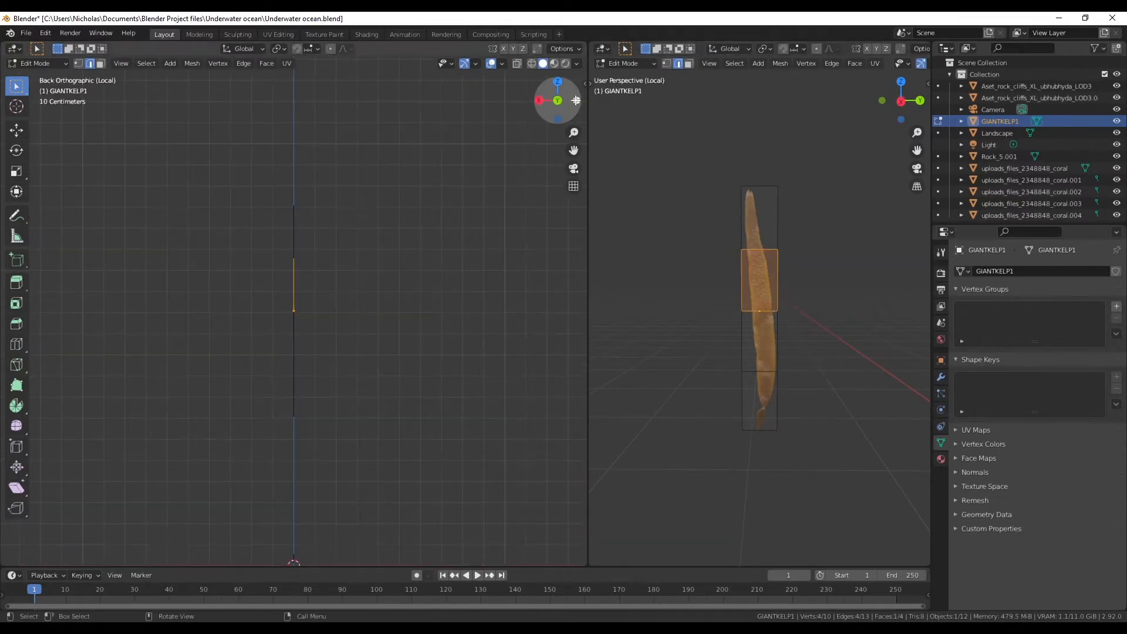
{"action": "key", "text": "r"}
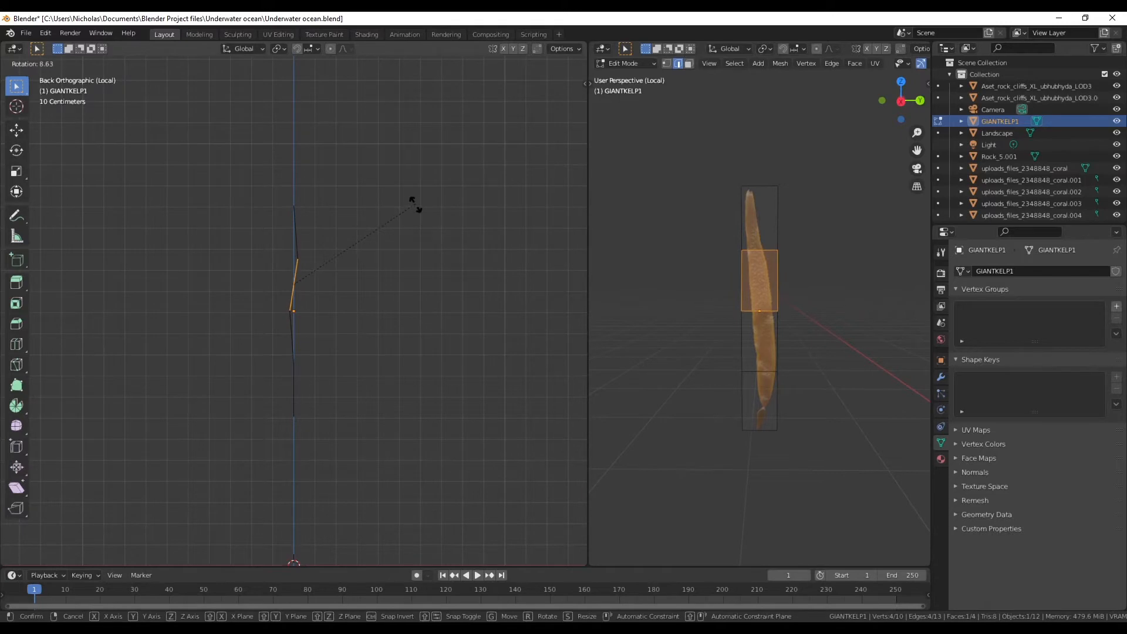
{"action": "left_click", "coordinate": [414, 205]}
{"action": "key", "text": "g"}
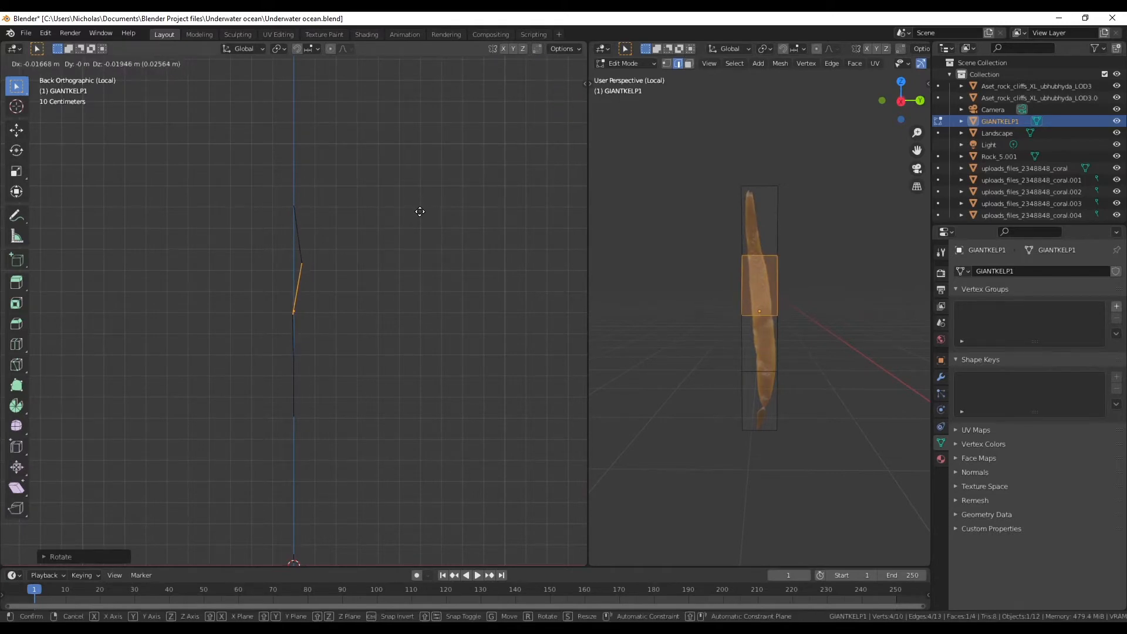
{"action": "right_click", "coordinate": [423, 209]}
{"action": "key", "text": "ctrl+z"}
{"action": "key", "text": "g"}
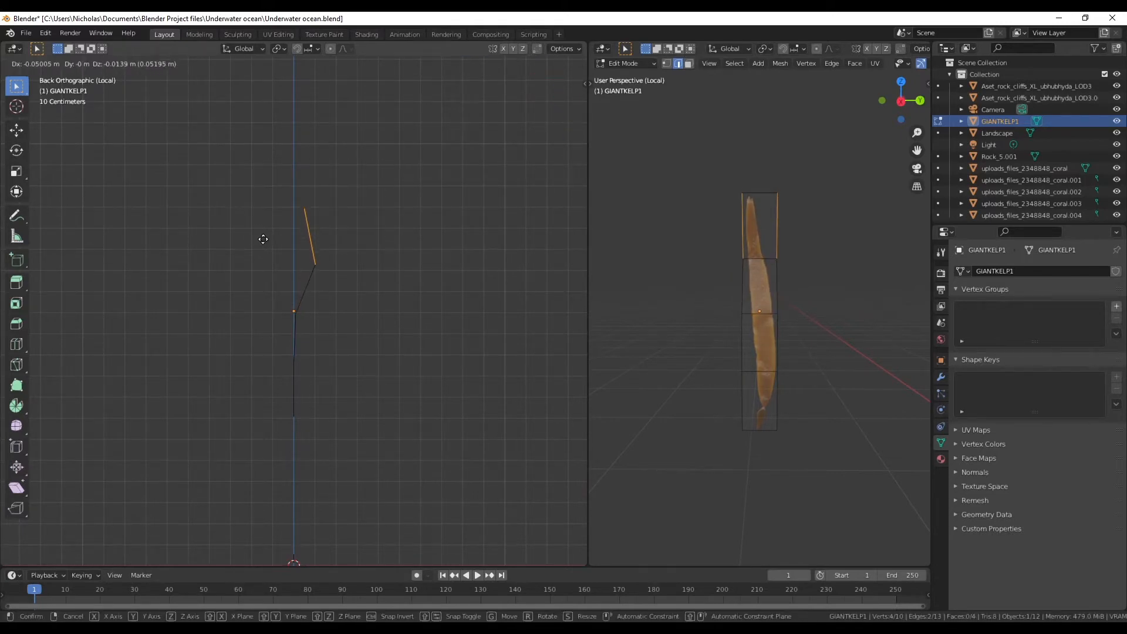
{"action": "left_click", "coordinate": [265, 242]}
{"action": "left_click", "coordinate": [258, 376]}
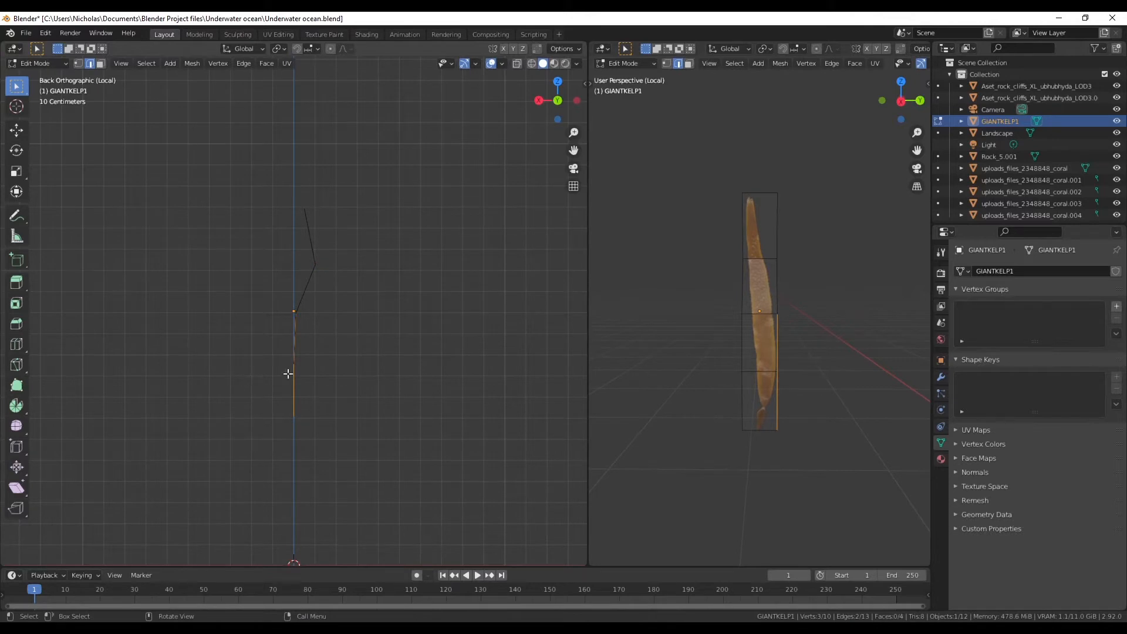
{"action": "key", "text": "e"}
{"action": "right_click", "coordinate": [346, 352]}
{"action": "left_click_drag", "start_coordinate": [346, 348], "coordinate": [262, 399]}
{"action": "key", "text": "e"}
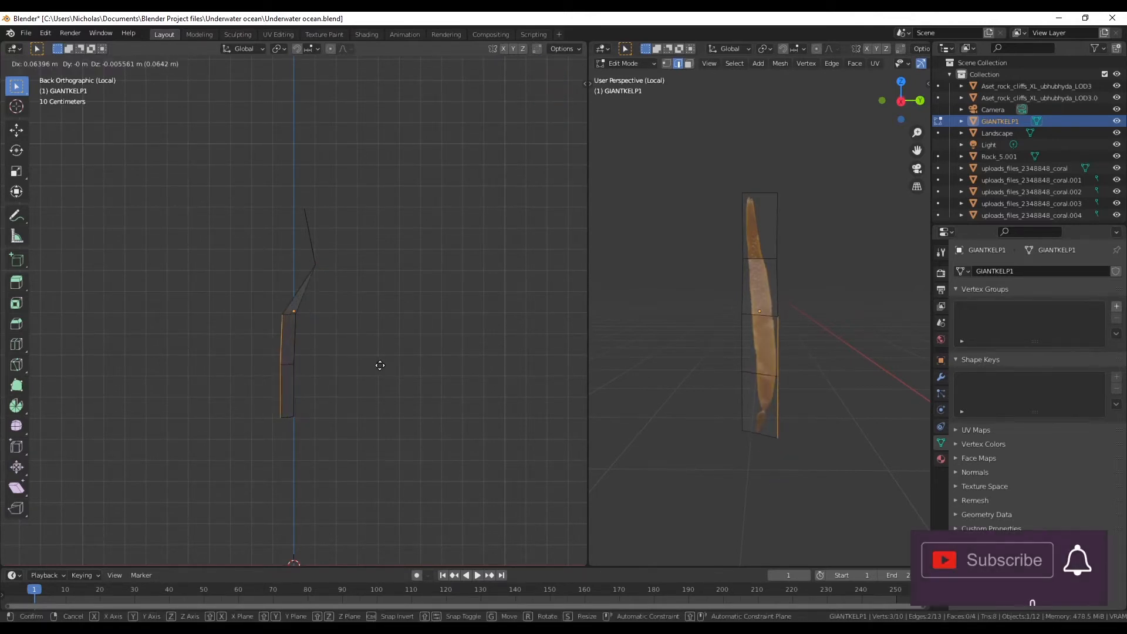
{"action": "right_click", "coordinate": [377, 367]}
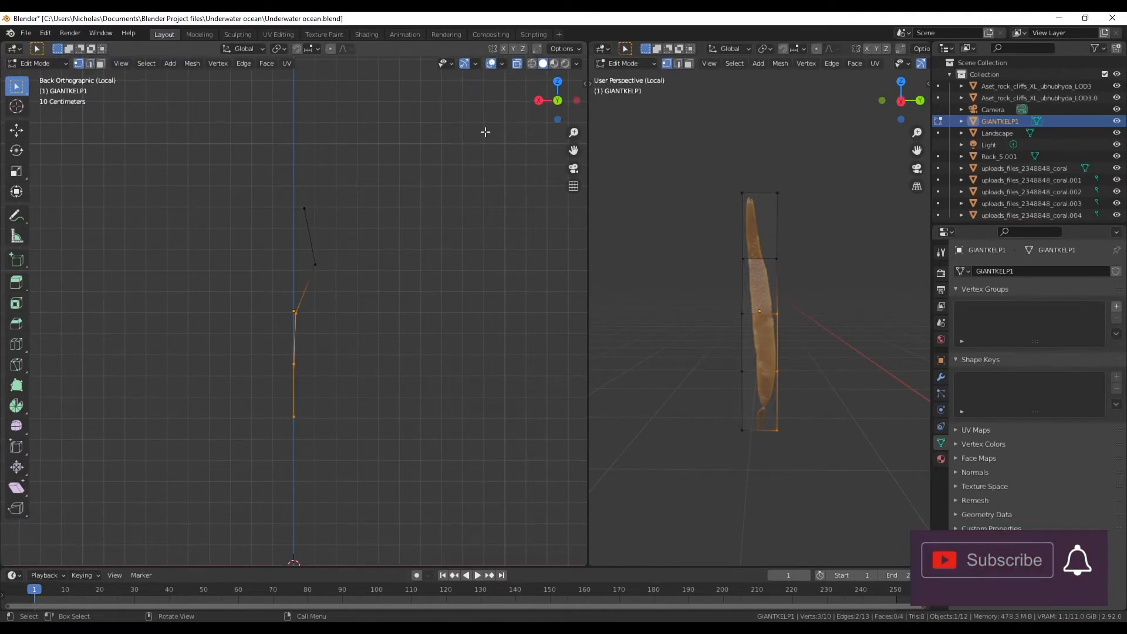
- Move the lower loop's vertices opposite to the upper bend and adjust the upper loop to give the kelp a gentle wave
{"action": "left_click_drag", "start_coordinate": [337, 320], "coordinate": [246, 382]}
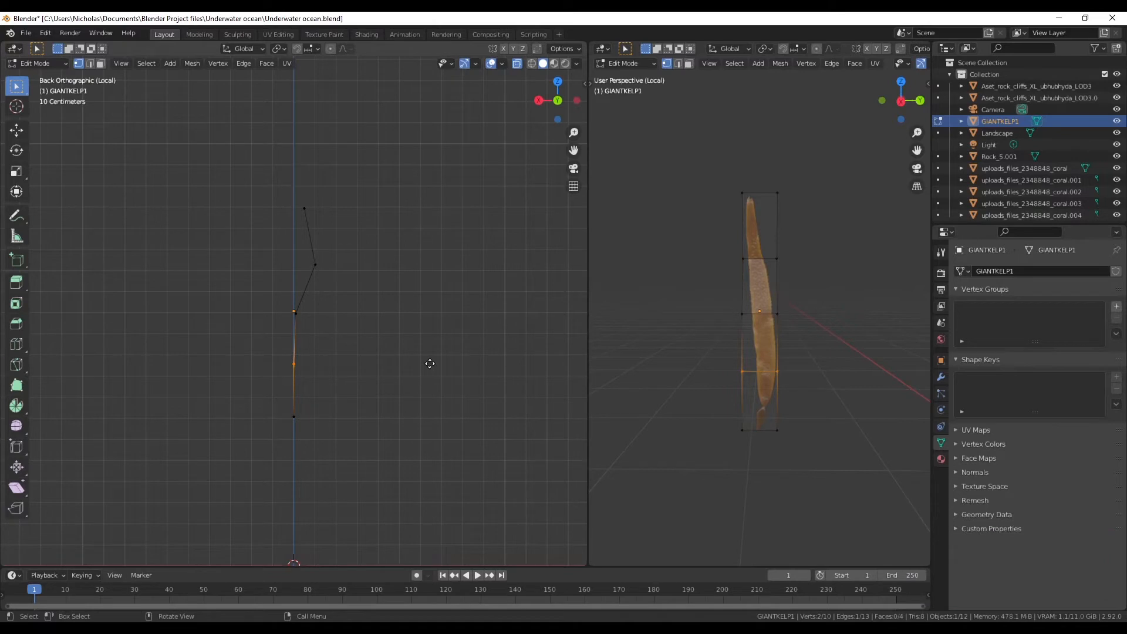
{"action": "key", "text": "g"}
{"action": "left_click", "coordinate": [425, 364]}
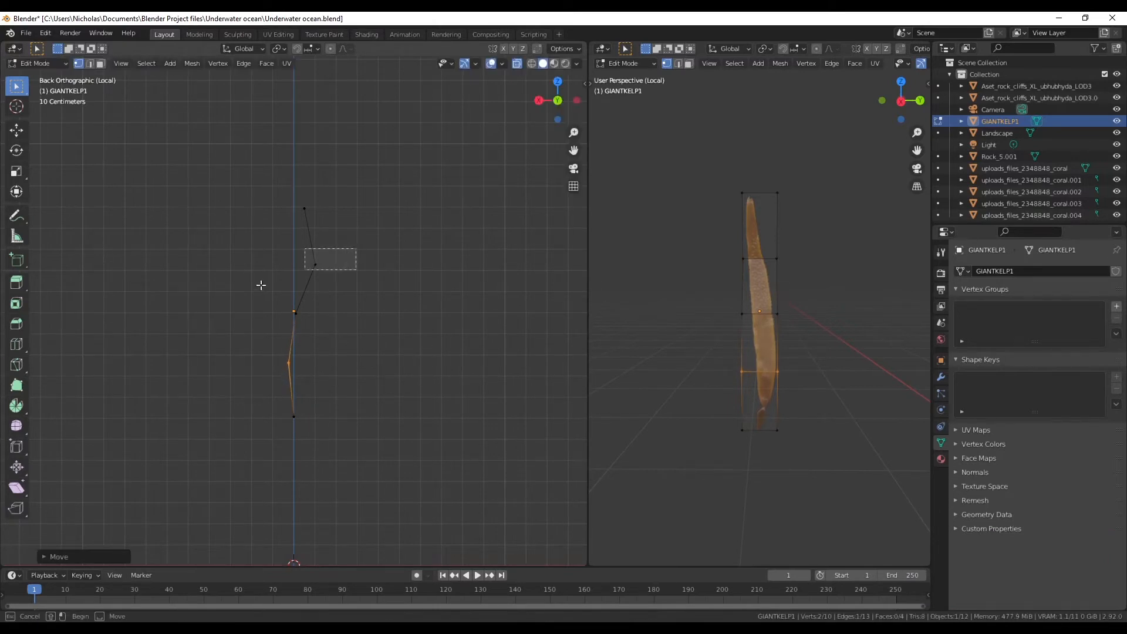
{"action": "left_click", "coordinate": [313, 266]}
{"action": "key", "text": "g"}
{"action": "left_click", "coordinate": [240, 290]}
- Return to Object Mode, shade the kelp plane smooth, and deselect it
{"action": "middle_click_drag", "start_coordinate": [226, 307], "coordinate": [221, 398]}
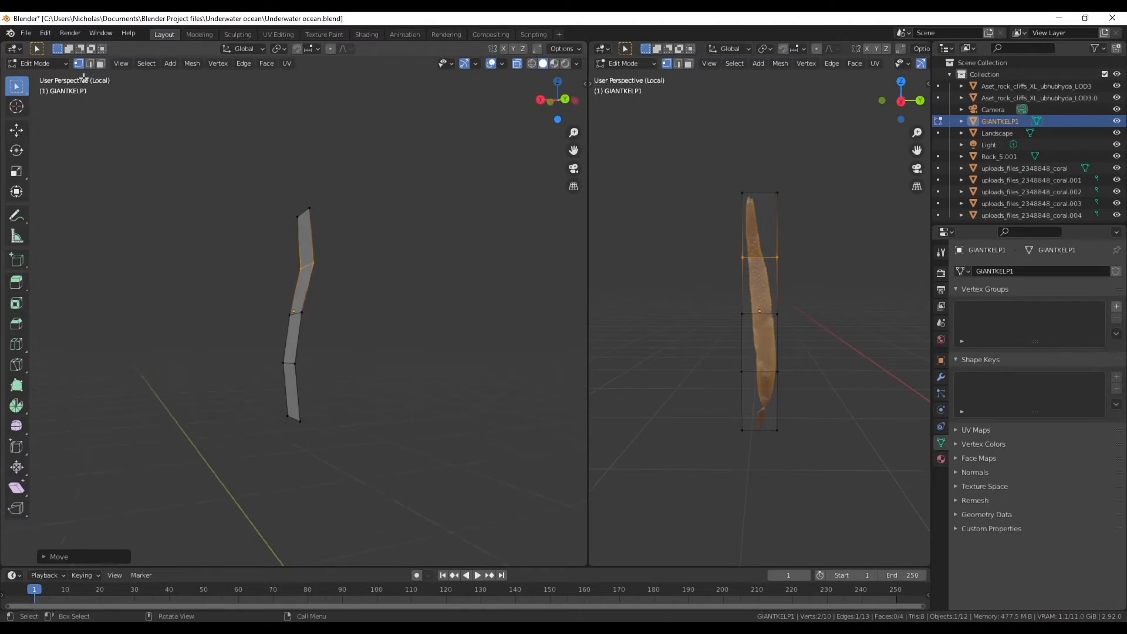
{"action": "left_click", "coordinate": [48, 81]}
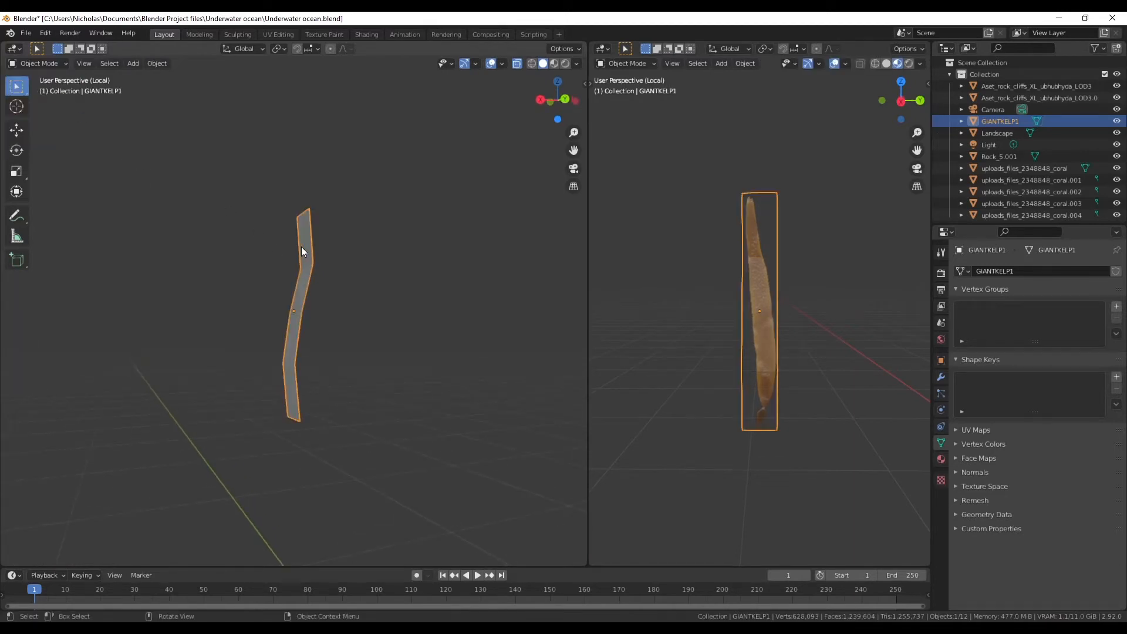
{"action": "right_click", "coordinate": [298, 248]}
{"action": "left_click", "coordinate": [299, 214]}
{"action": "left_click", "coordinate": [484, 305]}
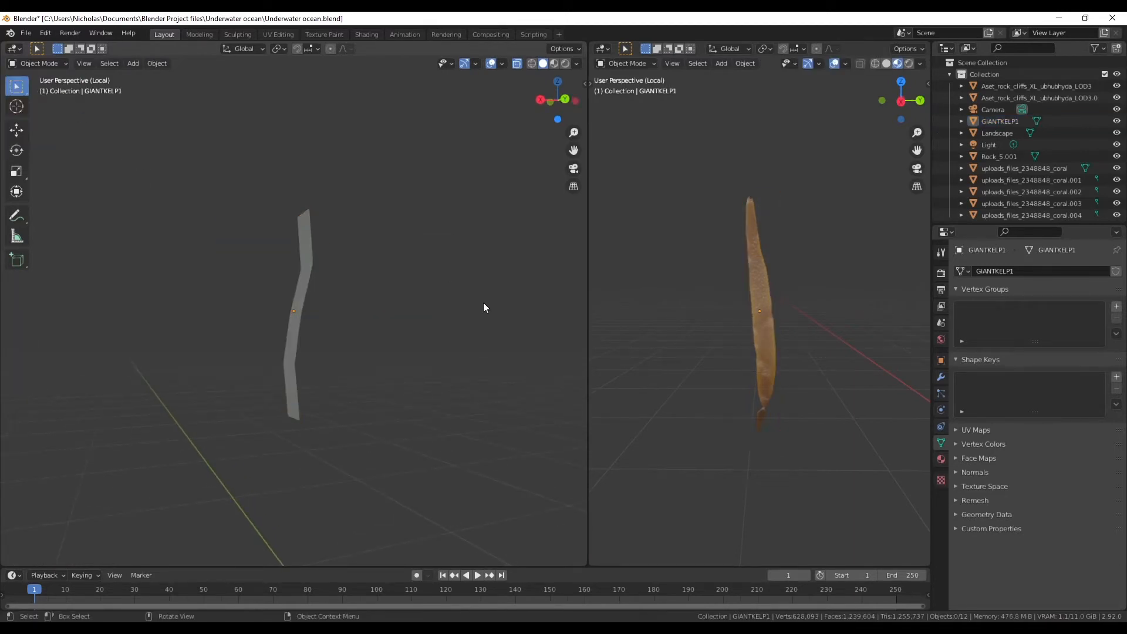
{"action": "mouse_move", "coordinate": [367, 335]}
{"action": "middle_mouse_down"}
{"action": "mouse_move", "coordinate": [463, 339]}
{"action": "mouse_move", "coordinate": [287, 352]}
{"action": "mouse_move", "coordinate": [370, 350]}
{"action": "middle_mouse_up"}
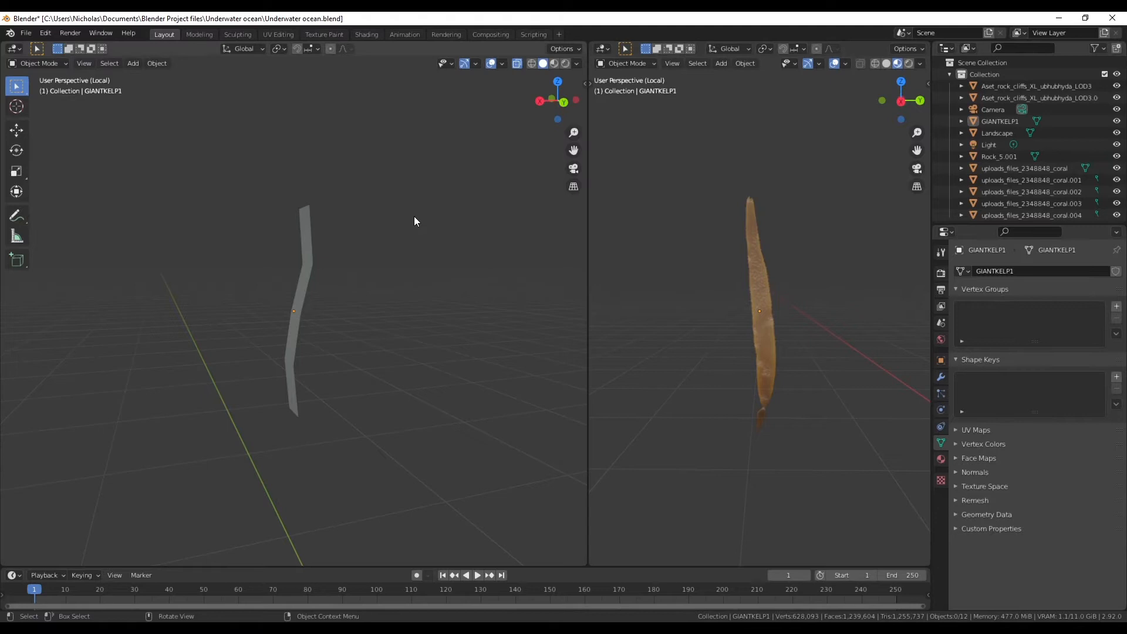
- Duplicate the kelp blade in place and rotate the copy about half a turn around the global Z axis
{"action": "left_click", "coordinate": [301, 221]}
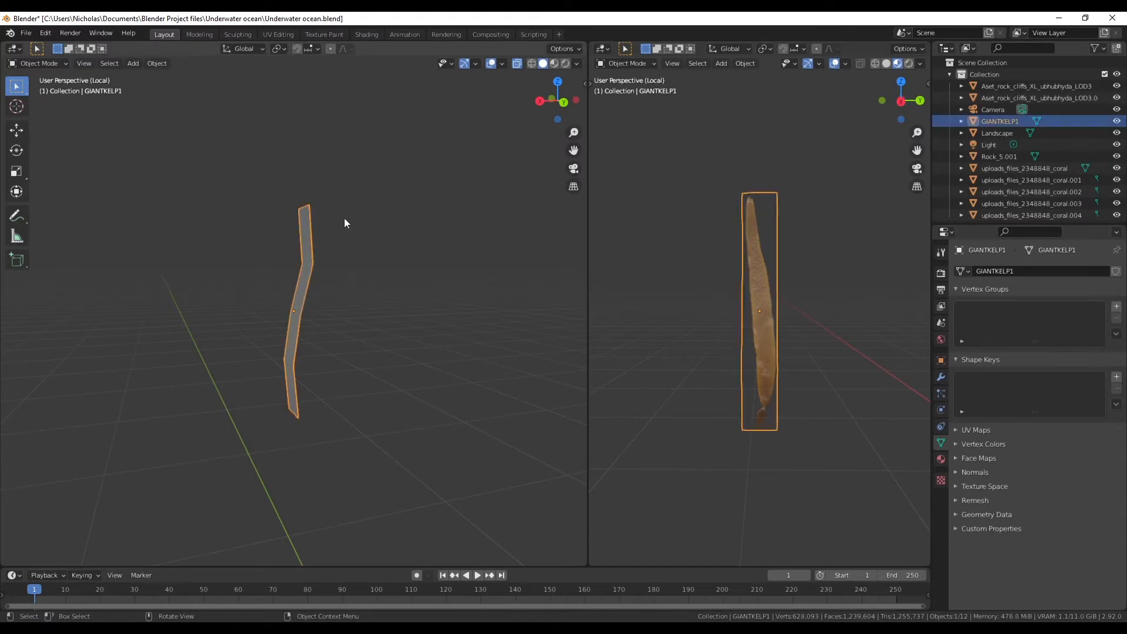
{"action": "key", "text": "shift+d"}
{"action": "right_click", "coordinate": [379, 221]}
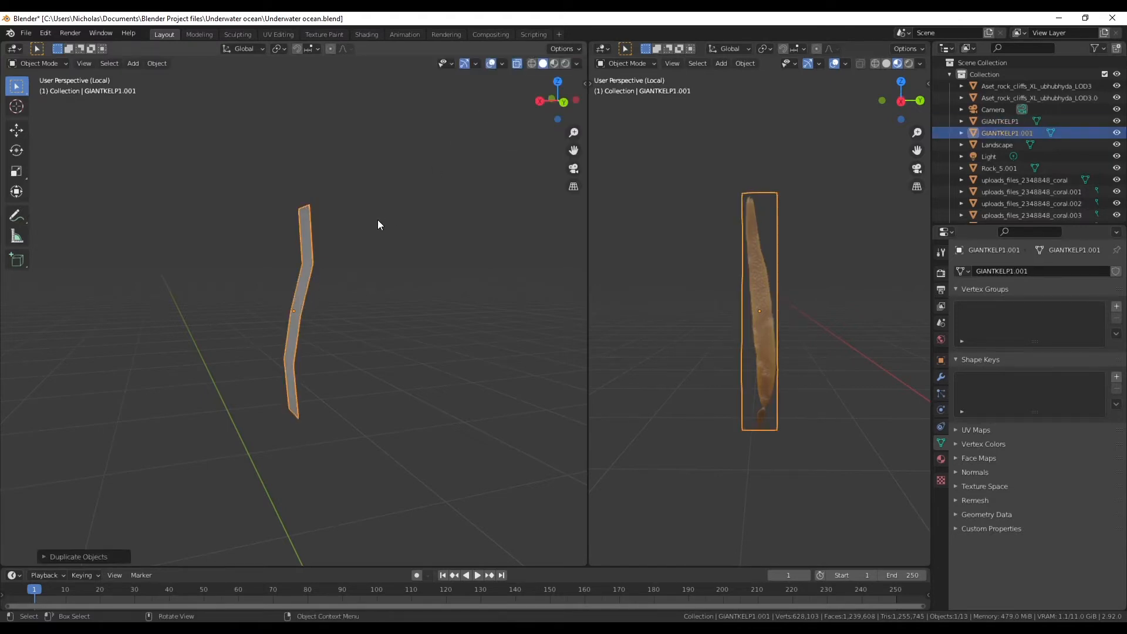
{"action": "key", "text": "r"}
{"action": "key", "text": "z"}
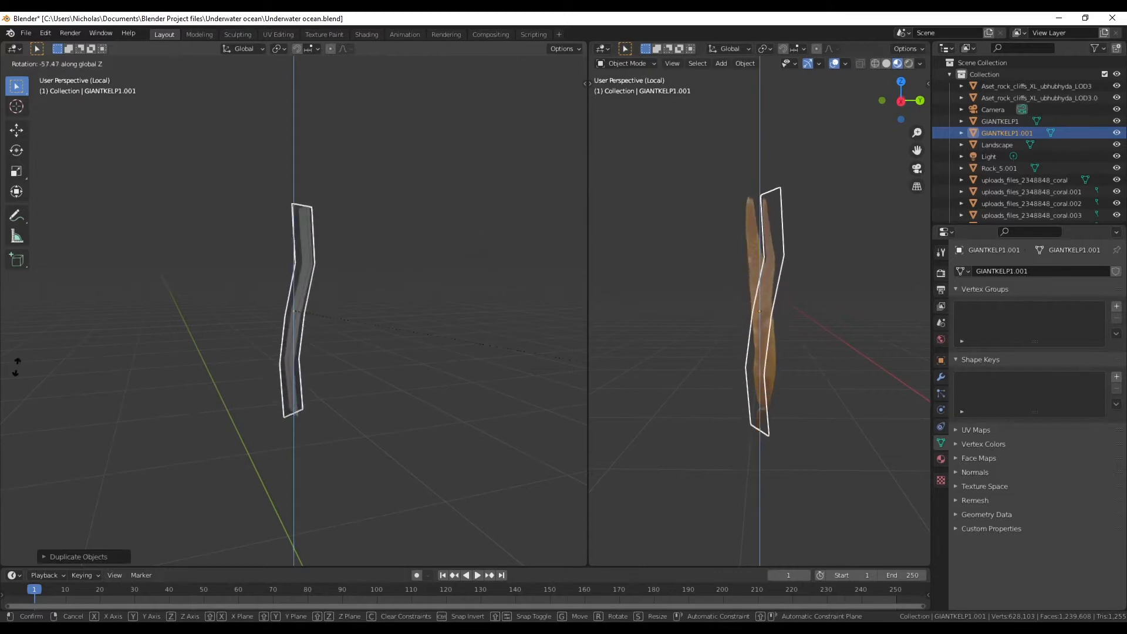
{"action": "left_click", "coordinate": [178, 451]}
- Tilt the copied blade outward about 26 degrees in back view and move its base to meet the original blade's base
{"action": "left_click", "coordinate": [562, 101]}
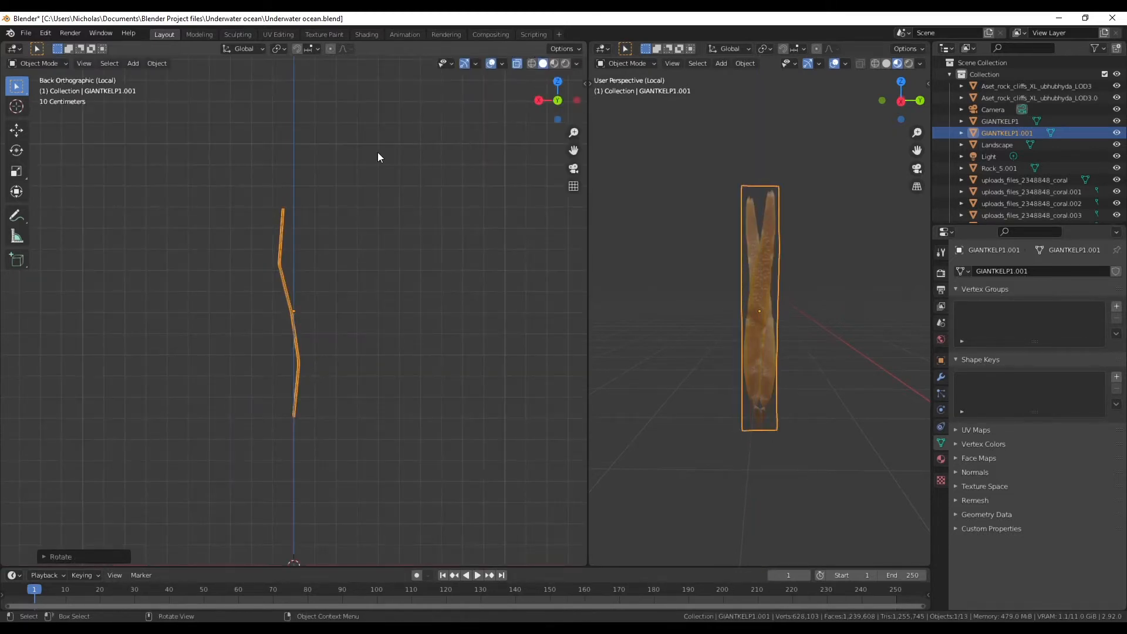
{"action": "key", "text": "r"}
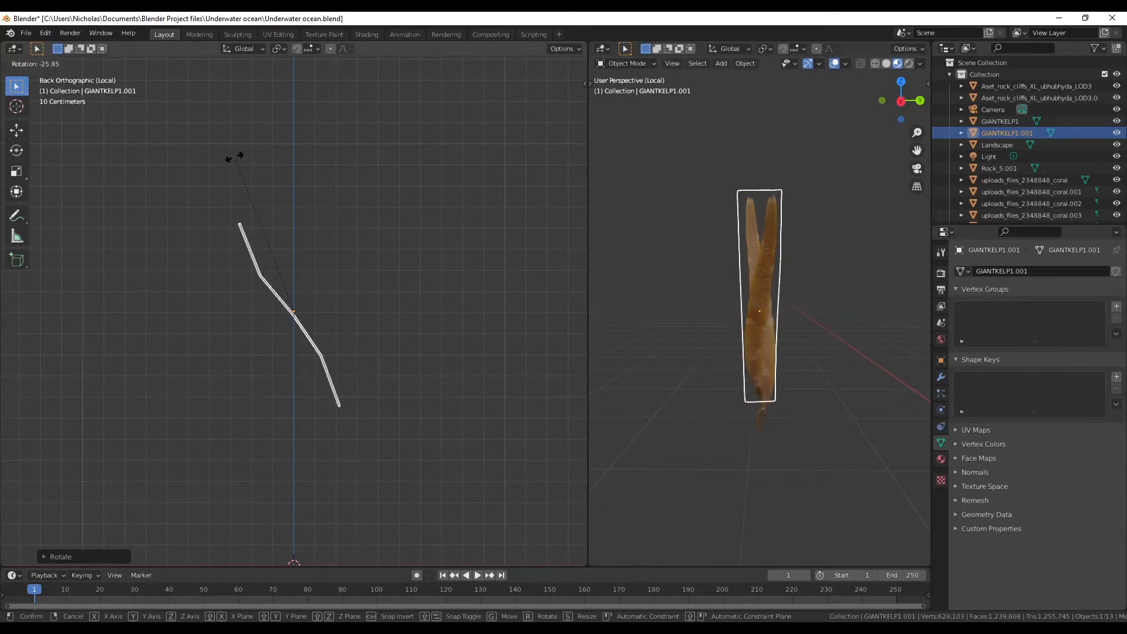
{"action": "left_click", "coordinate": [240, 160]}
{"action": "middle_click_drag", "start_coordinate": [245, 161], "coordinate": [304, 213]}
{"action": "key", "text": "g"}
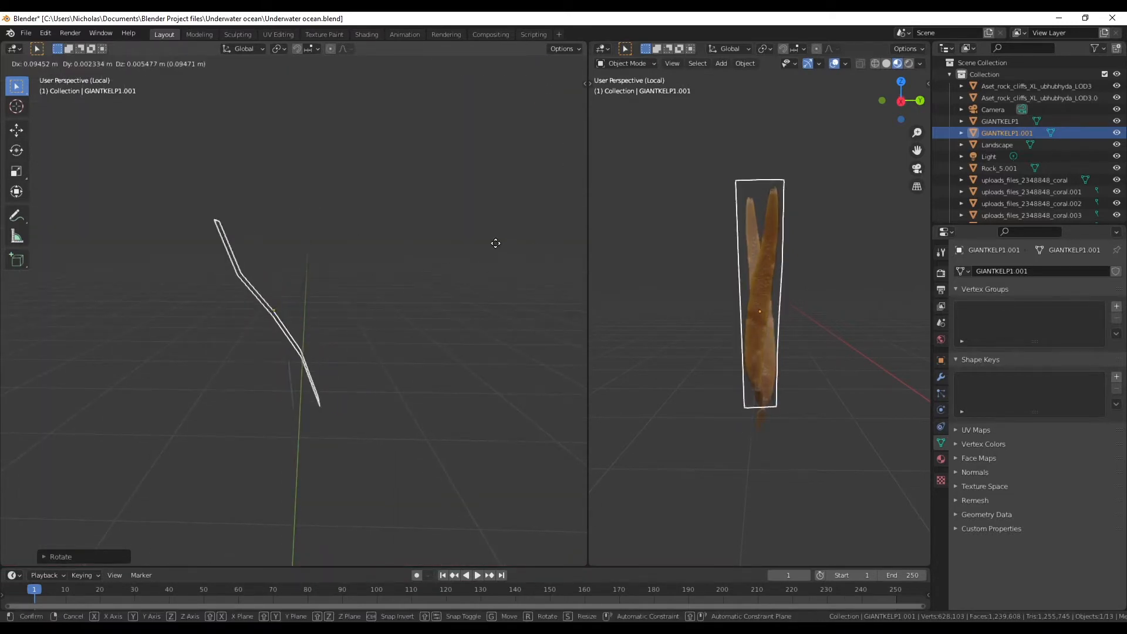
{"action": "left_click", "coordinate": [477, 252]}
{"action": "middle_click_drag", "start_coordinate": [459, 288], "coordinate": [309, 322]}
{"action": "left_click", "coordinate": [399, 207]}
- Turn off X-ray display and duplicate the upright original kelp blade in place
{"action": "left_click", "coordinate": [516, 63]}
{"action": "middle_click_drag", "start_coordinate": [442, 183], "coordinate": [283, 290]}
{"action": "left_click", "coordinate": [289, 288]}
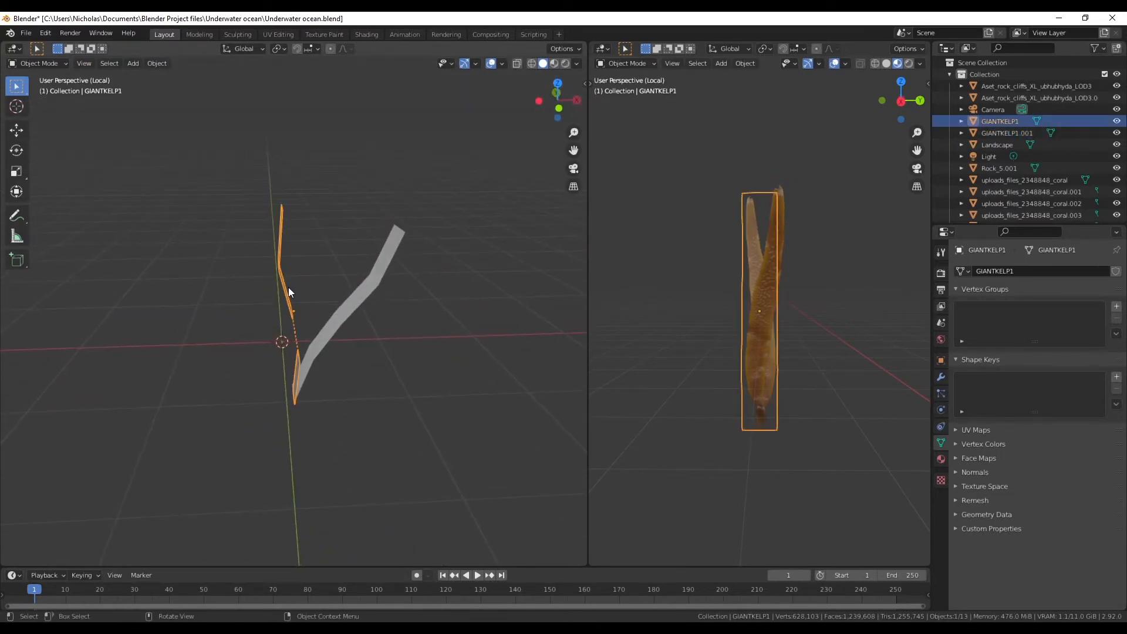
{"action": "key", "text": "shift+d"}
{"action": "right_click", "coordinate": [302, 279]}
{"action": "middle_click_drag", "start_coordinate": [386, 343], "coordinate": [360, 352]}
- Tilt the new blade outward on the side opposite the first copy and place its base against the other blades
{"action": "key", "text": "r"}
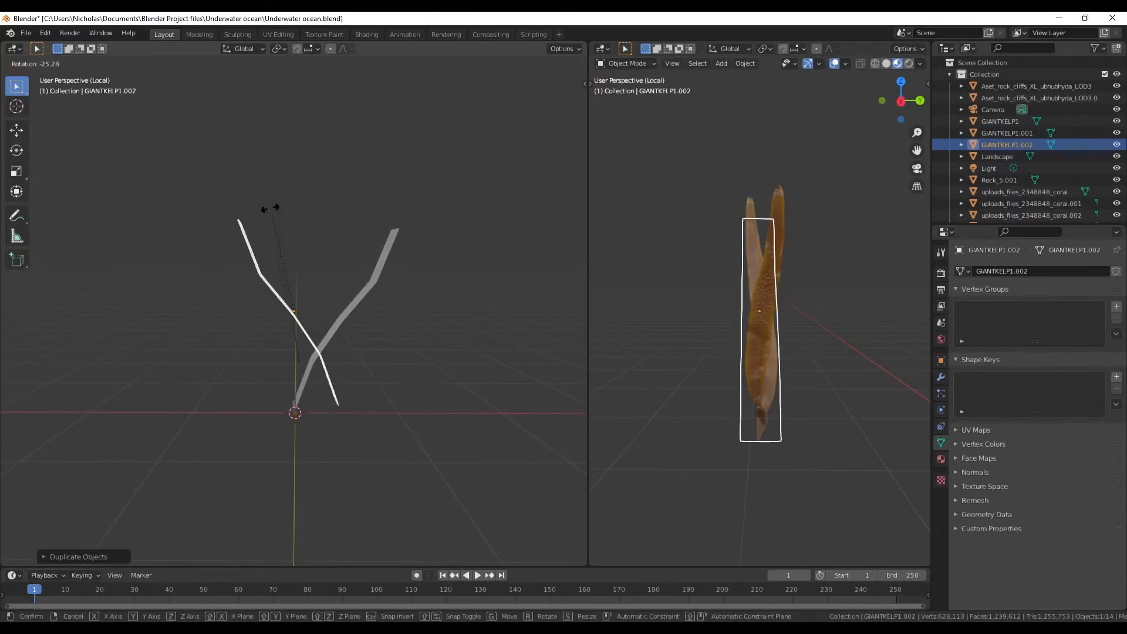
{"action": "left_click", "coordinate": [291, 203]}
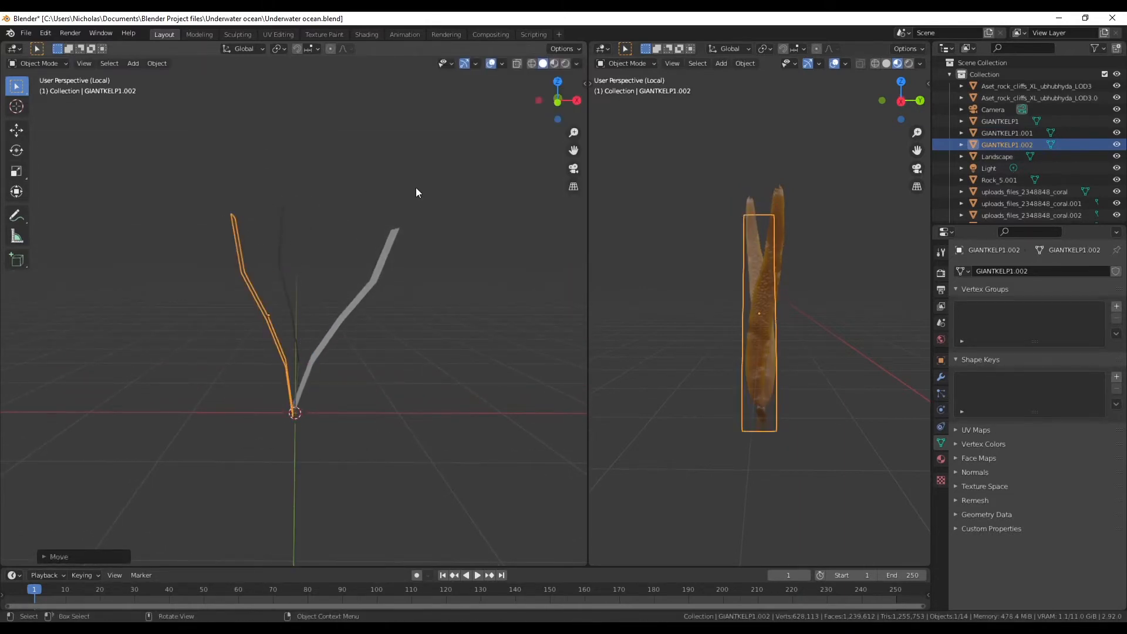
{"action": "key", "text": "r"}
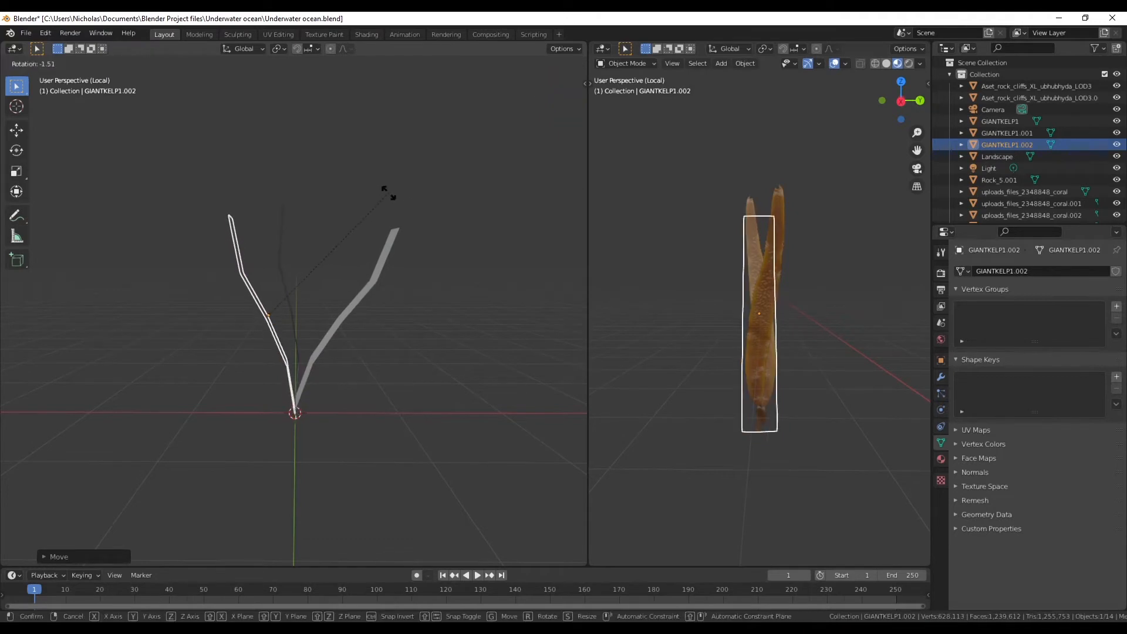
{"action": "left_click", "coordinate": [387, 194]}
- Duplicate the two tilted blades in place and rotate the pair roughly a quarter turn around the global Z axis
{"action": "middle_click_drag", "start_coordinate": [462, 266], "coordinate": [312, 372]}
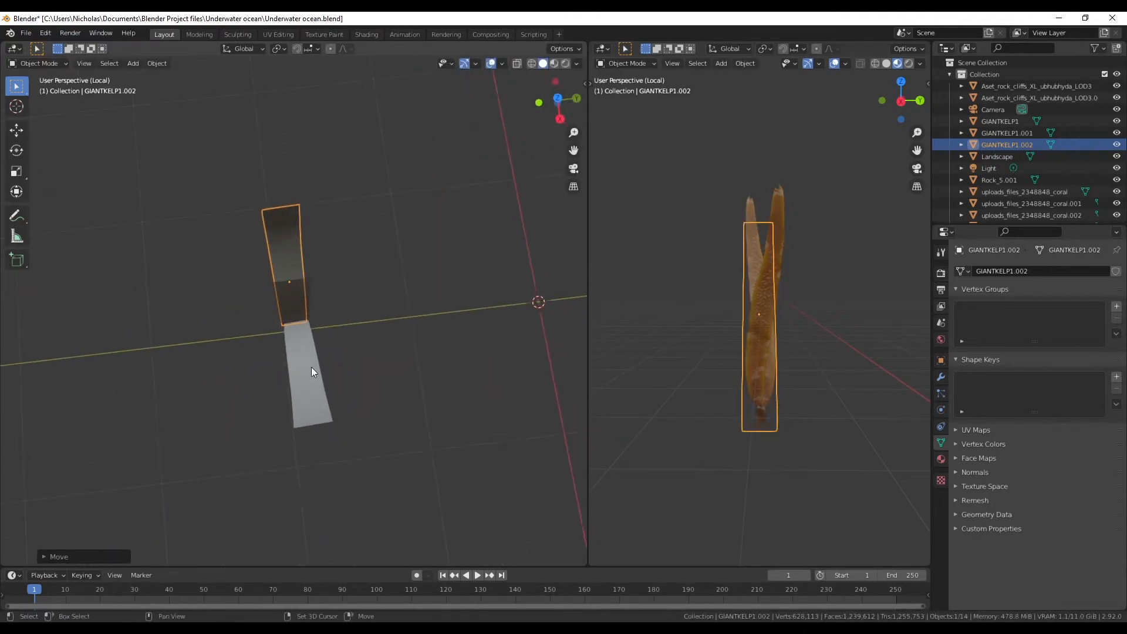
{"action": "left_click", "coordinate": [310, 370], "text": "shift"}
{"action": "key", "text": "shift+d"}
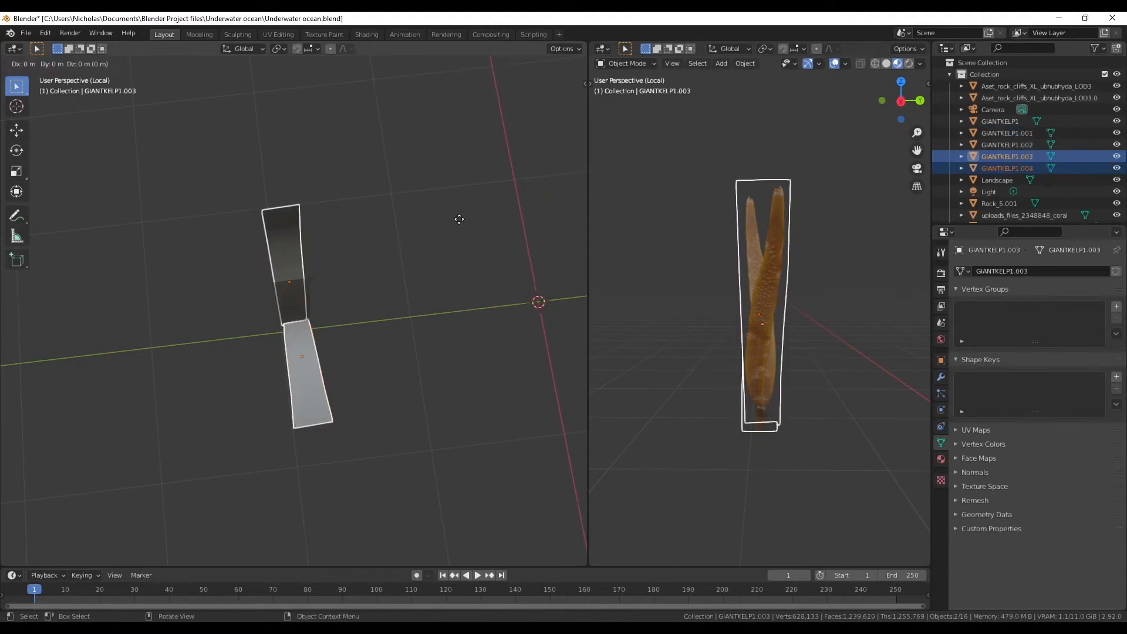
{"action": "right_click", "coordinate": [459, 220]}
{"action": "key", "text": "r"}
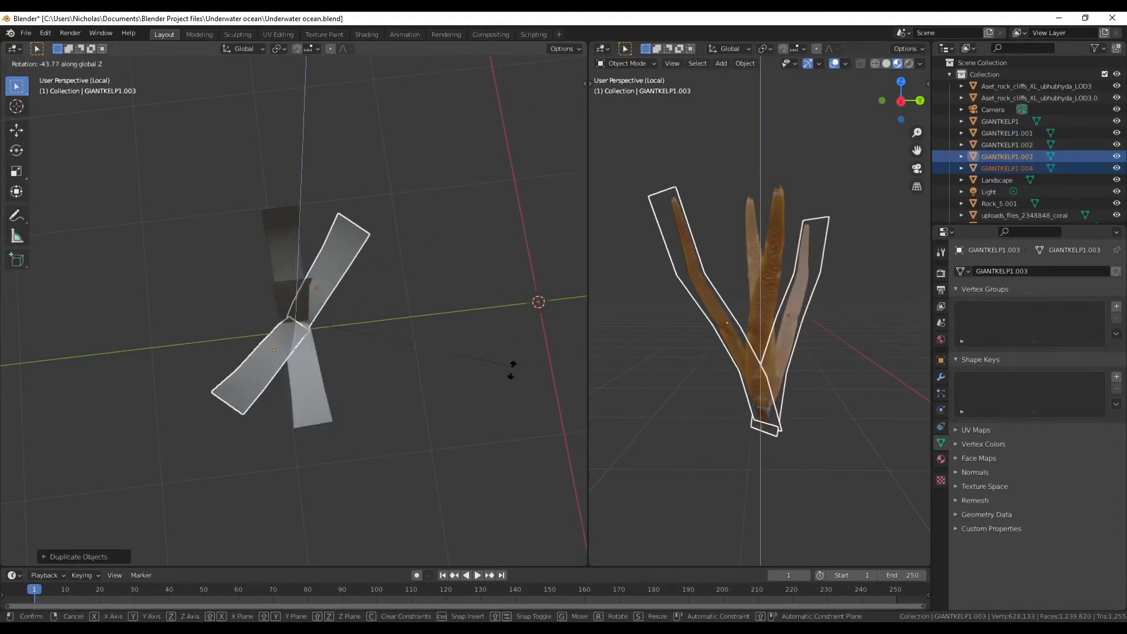
{"action": "left_click", "coordinate": [419, 449]}
{"action": "left_click", "coordinate": [455, 334]}
- Select all five giant kelp blades and join them into a single object
{"action": "middle_click_drag", "start_coordinate": [455, 333], "coordinate": [315, 317]}
{"action": "middle_click_drag", "start_coordinate": [820, 326], "coordinate": [796, 368]}
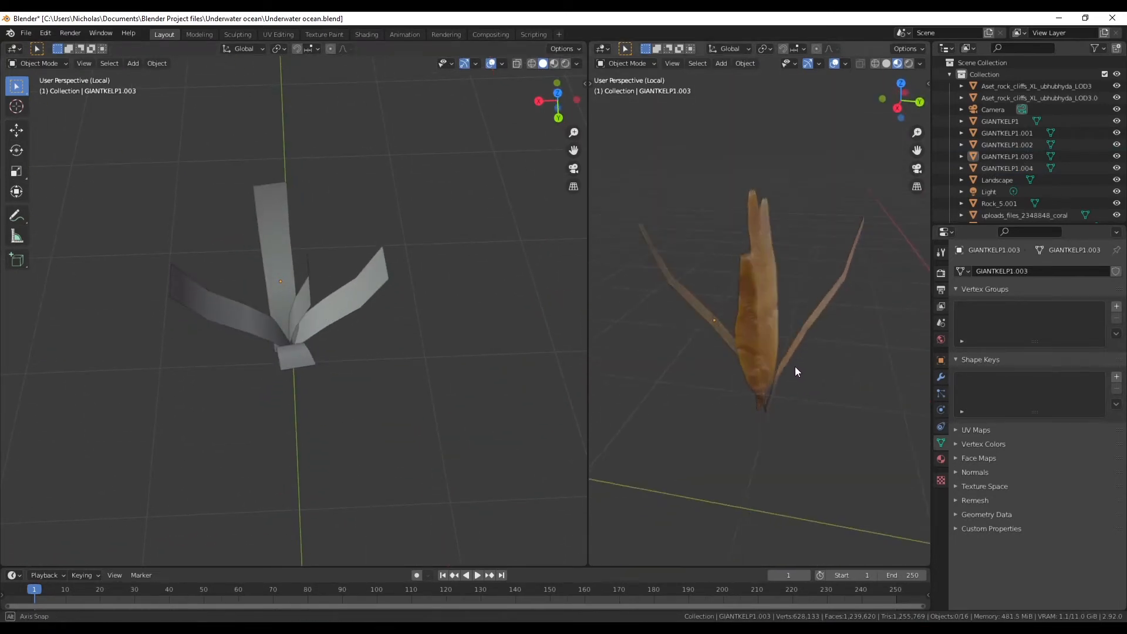
{"action": "left_click_drag", "start_coordinate": [408, 168], "coordinate": [89, 426]}
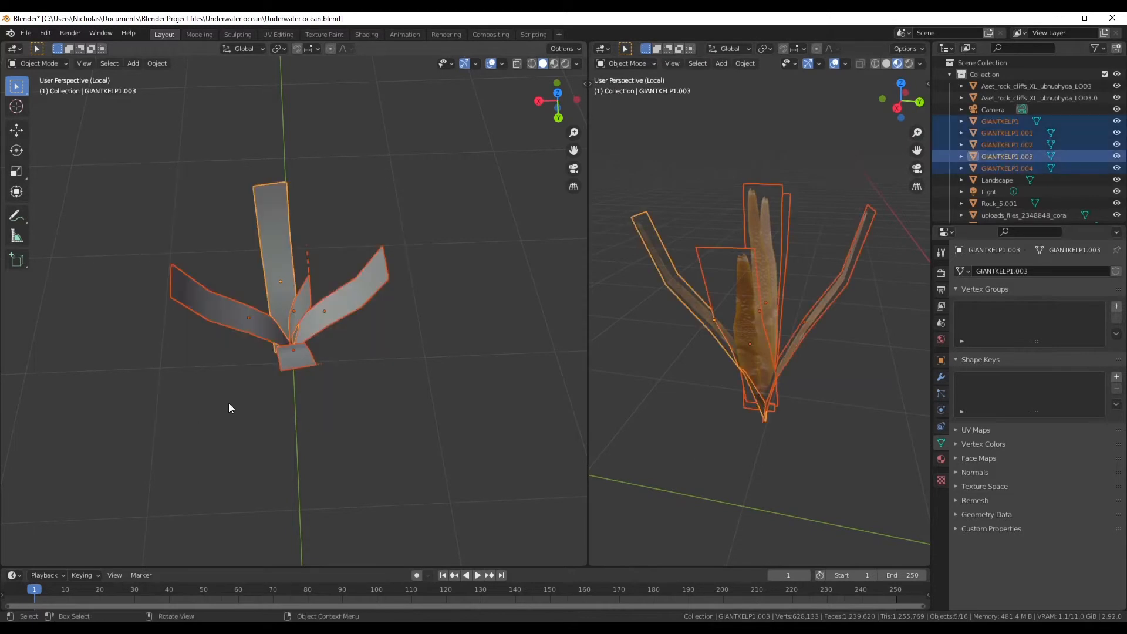
{"action": "left_click", "coordinate": [940, 377]}
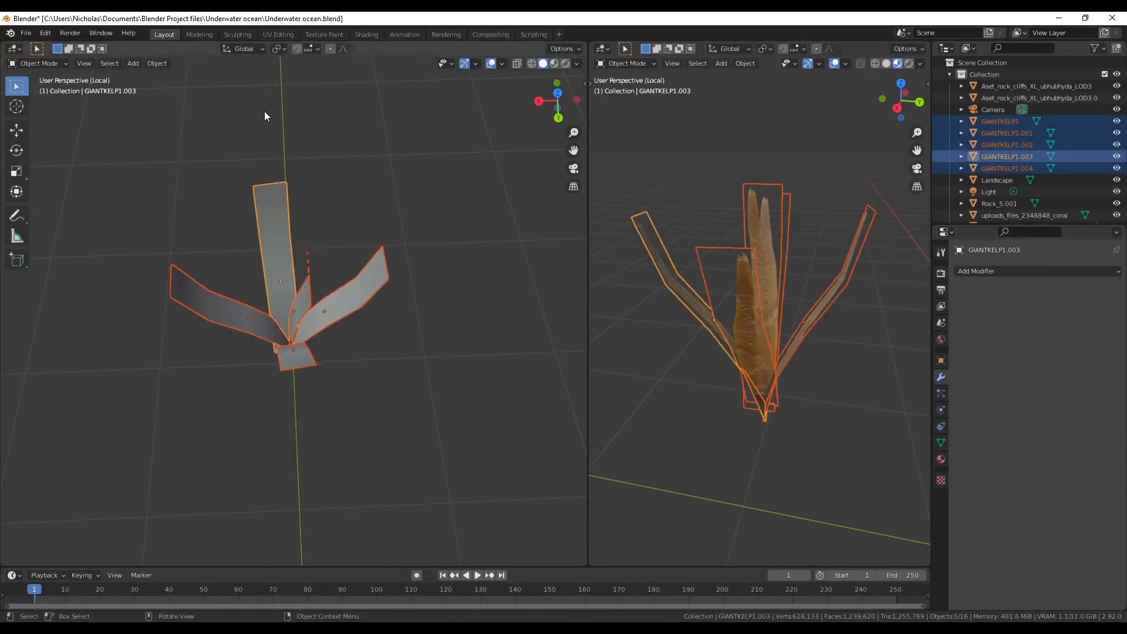
{"action": "left_click", "coordinate": [160, 64]}
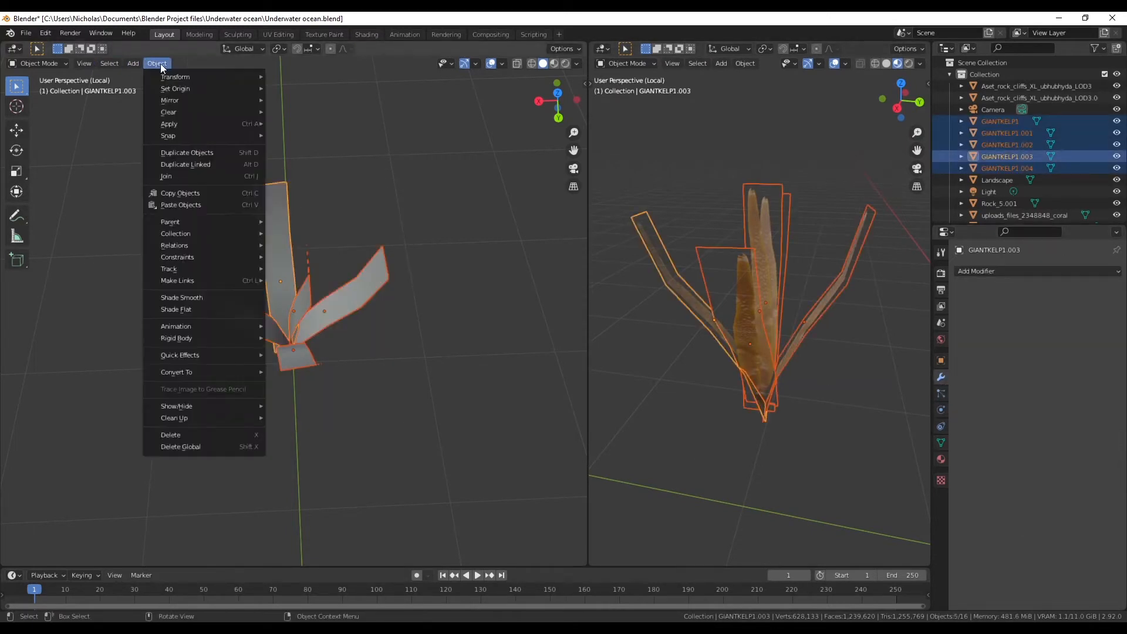
{"action": "left_click", "coordinate": [217, 176]}
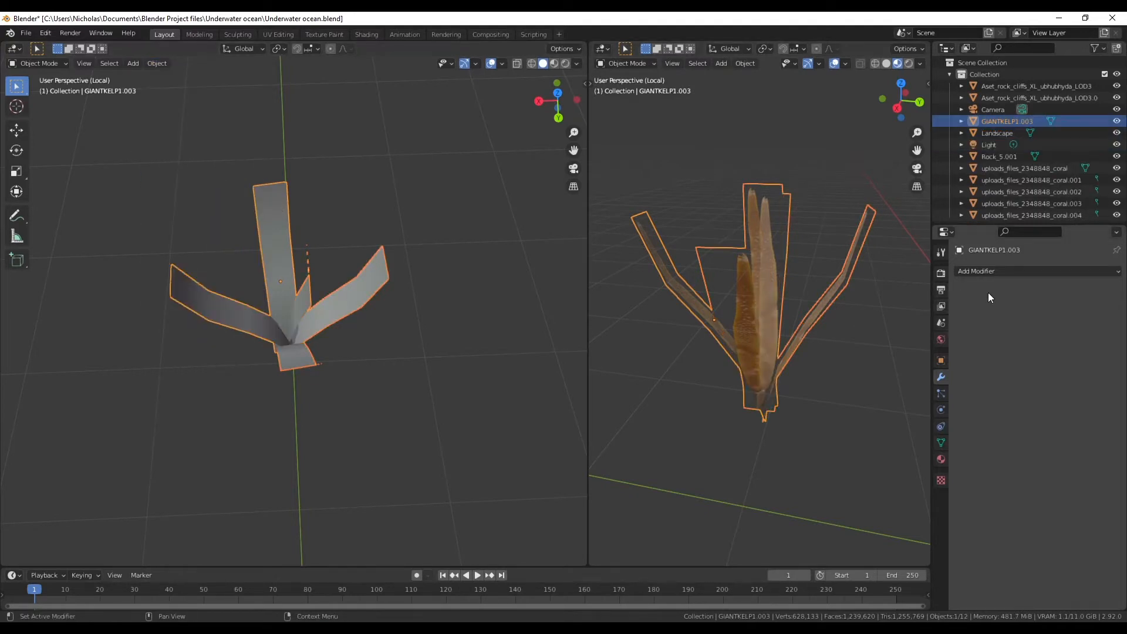
- Add a Subdivision modifier to the joined kelp with the viewport level set to 2
{"action": "left_click", "coordinate": [1014, 271]}
{"action": "left_click", "coordinate": [904, 485]}
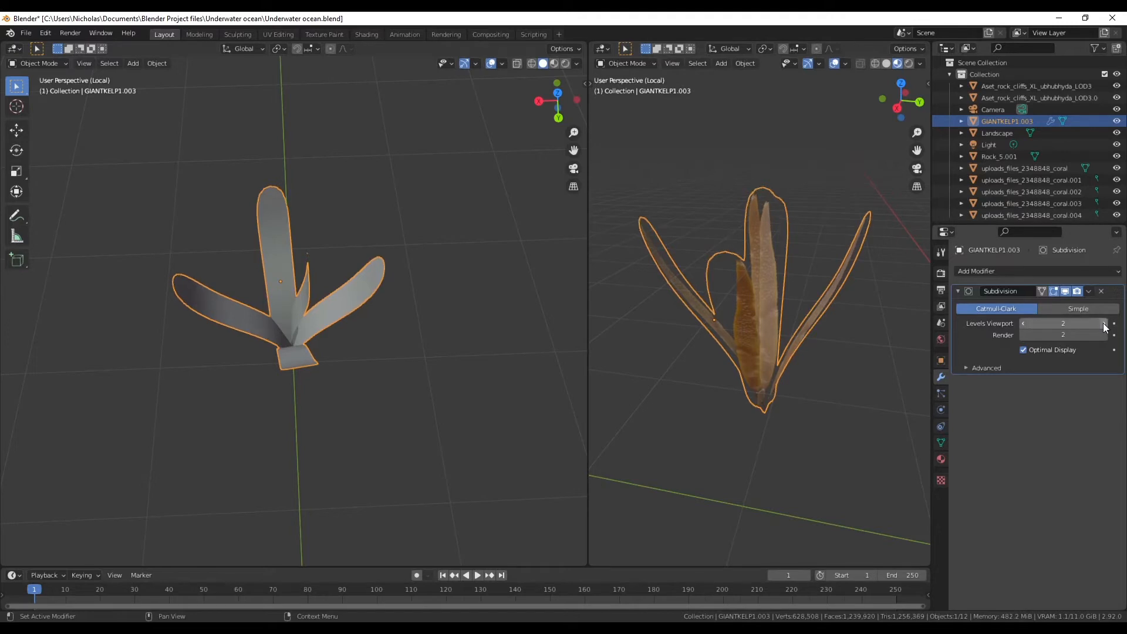
{"action": "left_click", "coordinate": [432, 399]}
{"action": "middle_click_drag", "start_coordinate": [432, 399], "coordinate": [347, 298]}
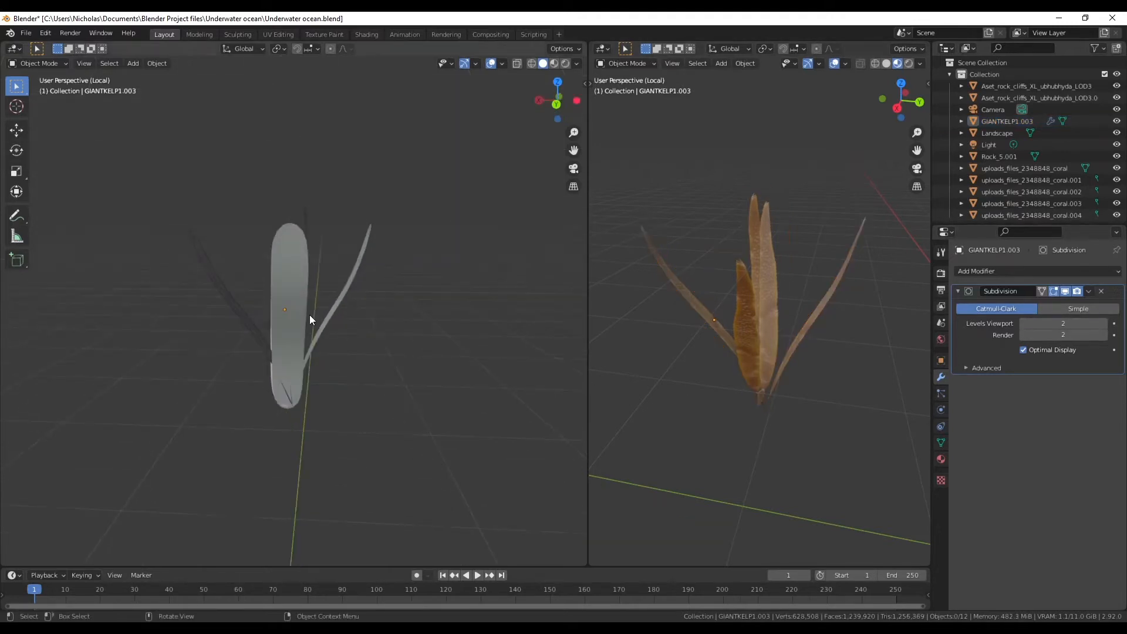
{"action": "middle_click_drag", "start_coordinate": [253, 390], "coordinate": [270, 352]}
{"action": "middle_click_drag", "start_coordinate": [910, 378], "coordinate": [863, 376]}
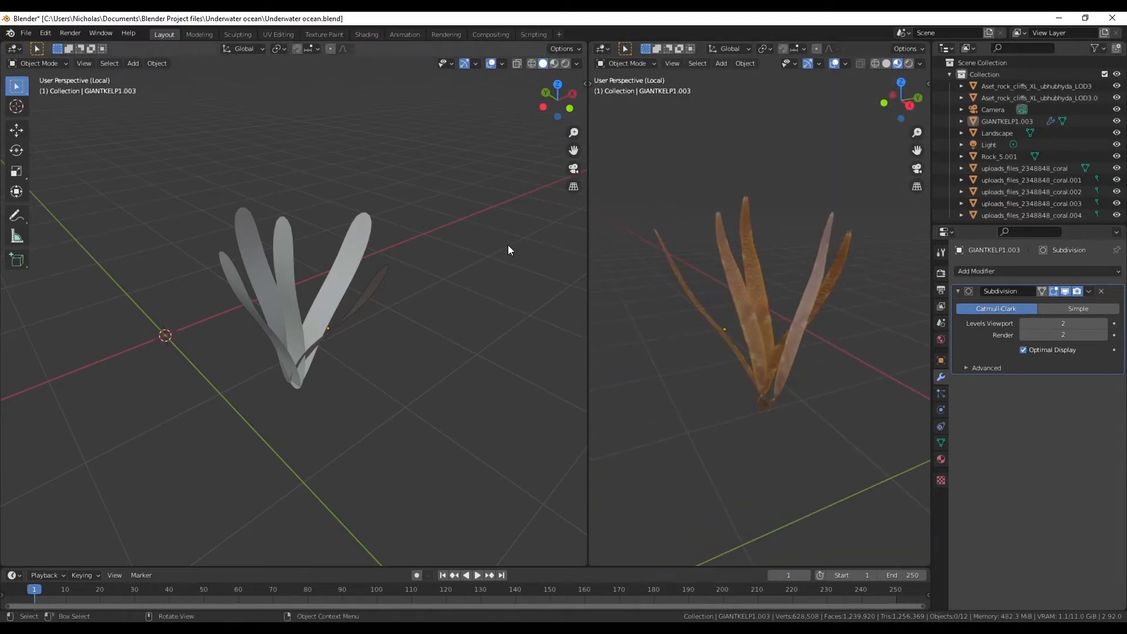
- Leave local view and move the kelp cluster along the canyon floor toward the camera in top view
{"action": "key", "text": "KP_Divide"}
{"action": "key", "text": "KP_Divide"}
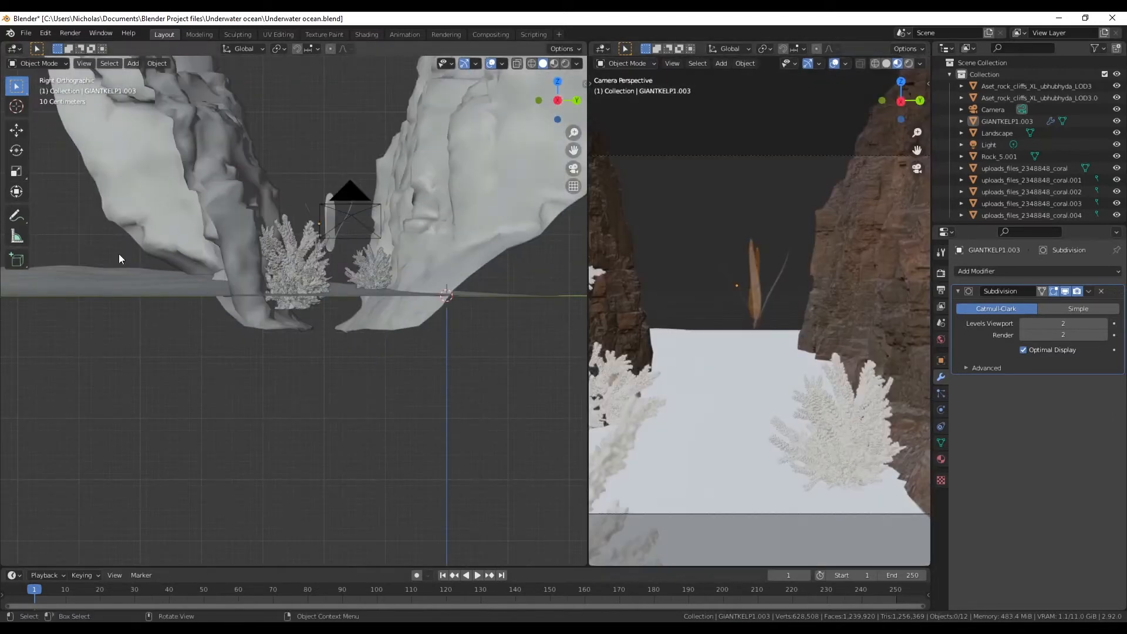
{"action": "middle_click_drag", "start_coordinate": [328, 143], "coordinate": [329, 216]}
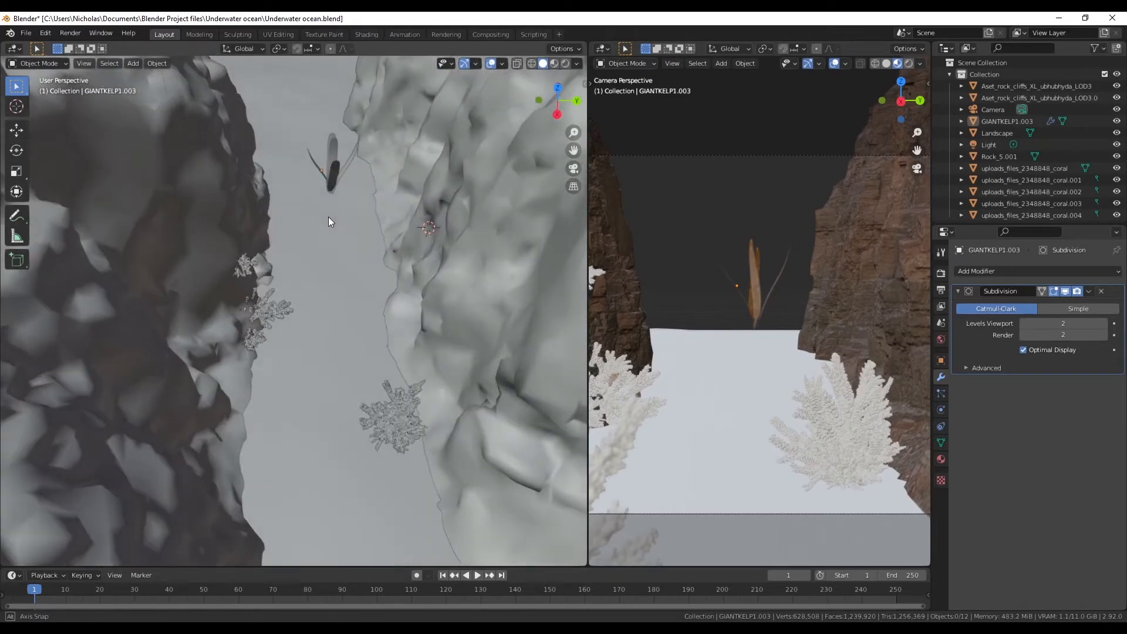
{"action": "left_click", "coordinate": [331, 173]}
{"action": "left_click", "coordinate": [557, 87]}
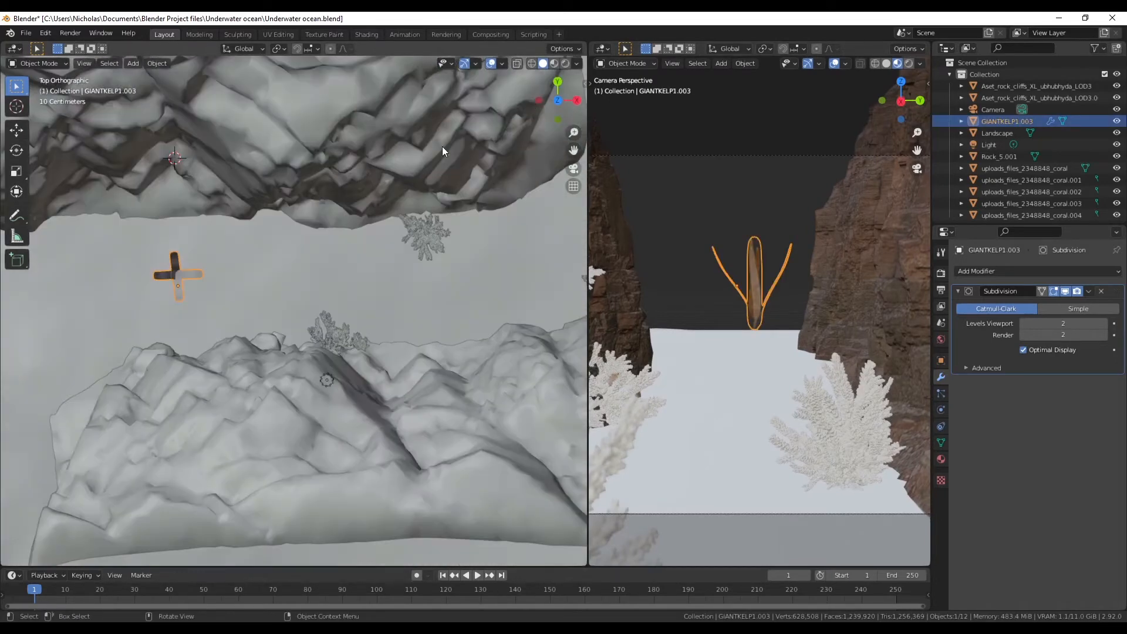
{"action": "key", "text": "g"}
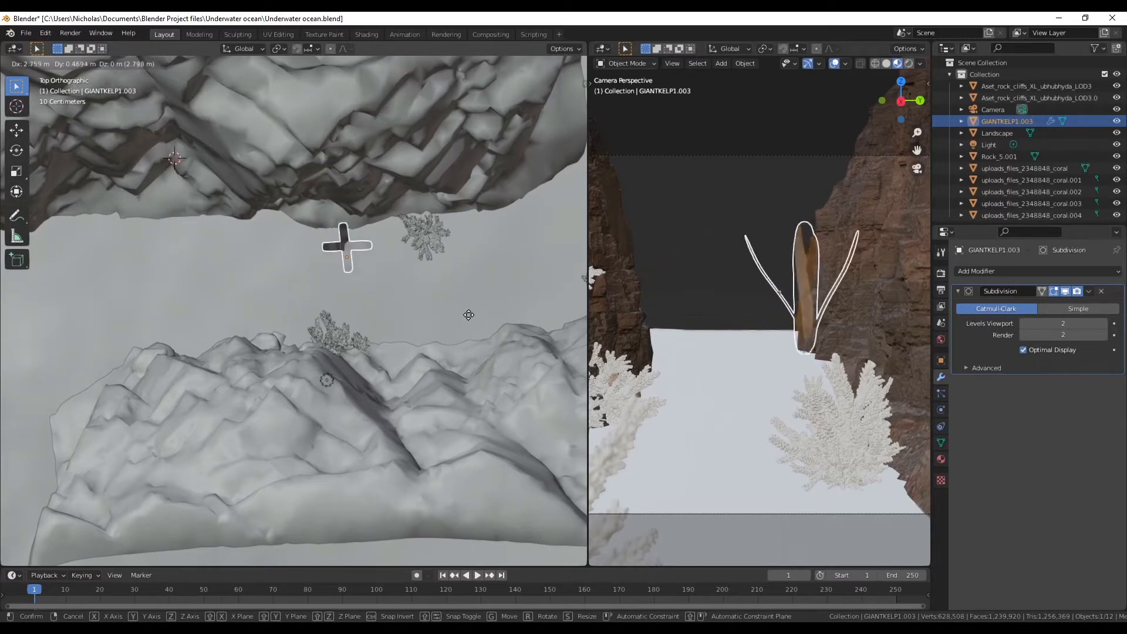
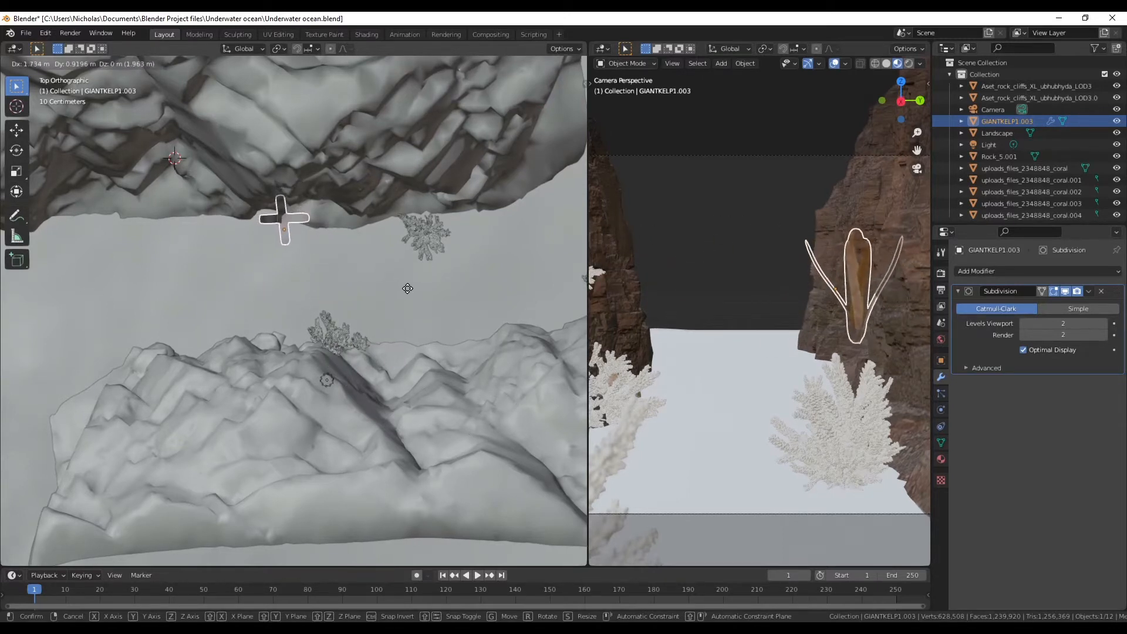
{"action": "left_click", "coordinate": [358, 347]}
- Reselect the kelp cluster and move it against the edge of the cliff that holds the 3D cursor
{"action": "scroll", "coordinate": [386, 309], "scroll_direction": "down", "scroll_amount": 2}
{"action": "scroll", "coordinate": [357, 286], "scroll_direction": "down", "scroll_amount": 4}
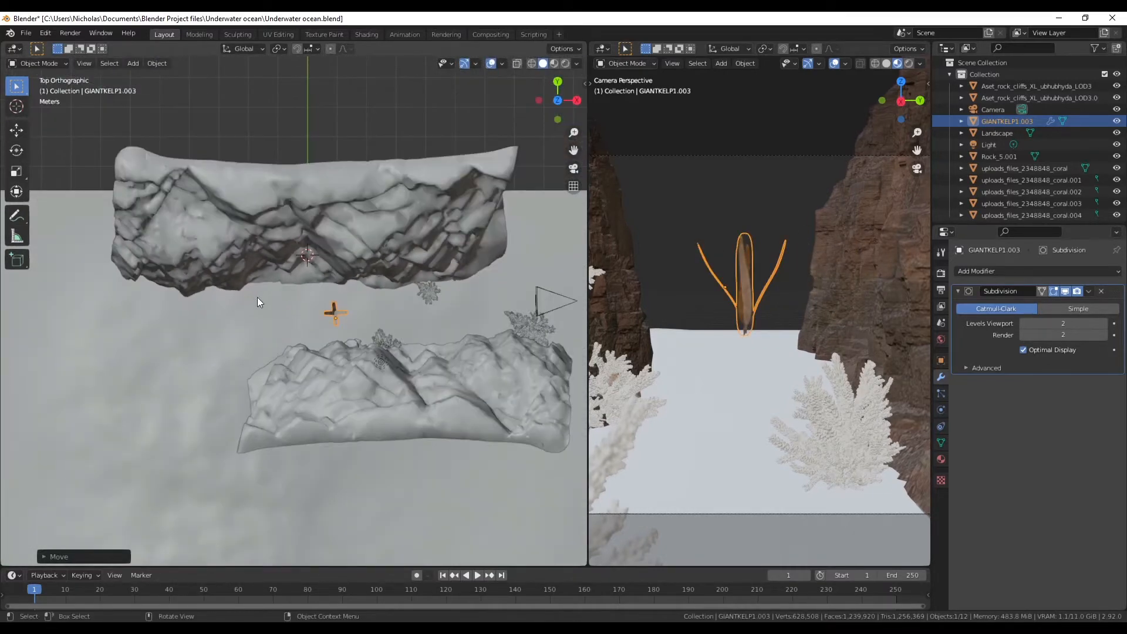
{"action": "left_click", "coordinate": [287, 315]}
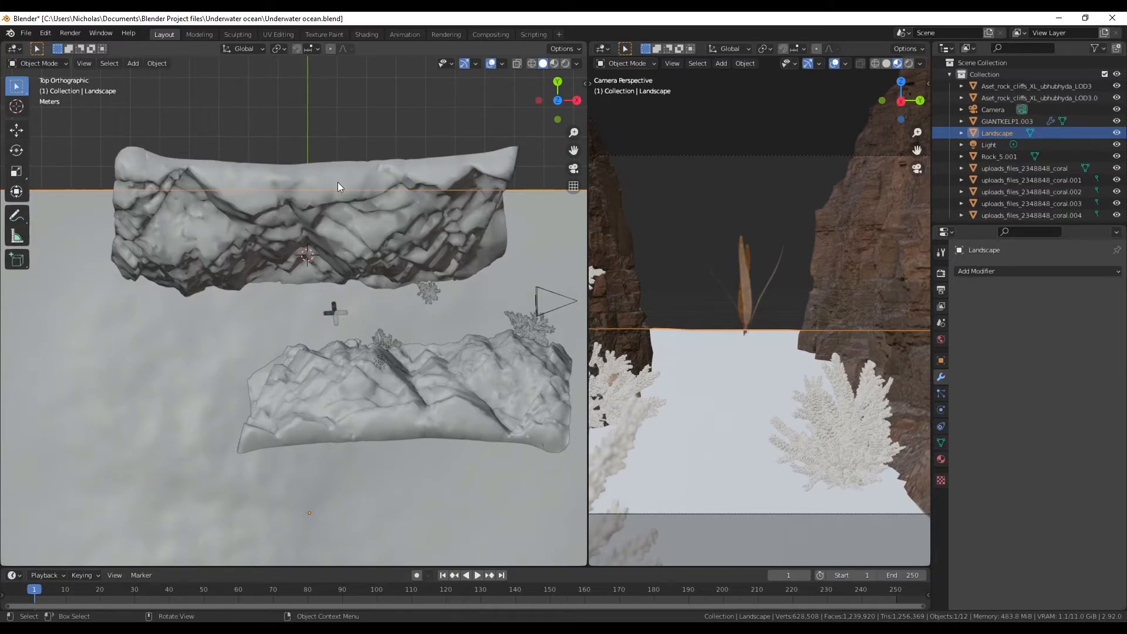
{"action": "scroll", "coordinate": [328, 338], "scroll_direction": "up", "scroll_amount": 3}
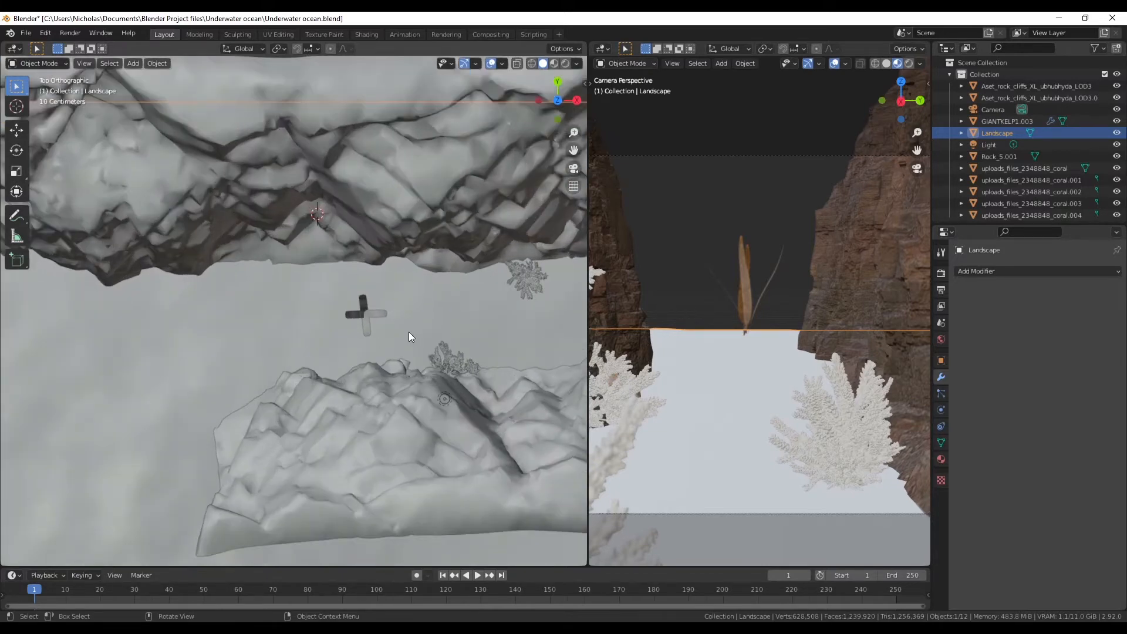
{"action": "left_click", "coordinate": [361, 321]}
{"action": "key", "text": "g"}
{"action": "left_click", "coordinate": [424, 288]}
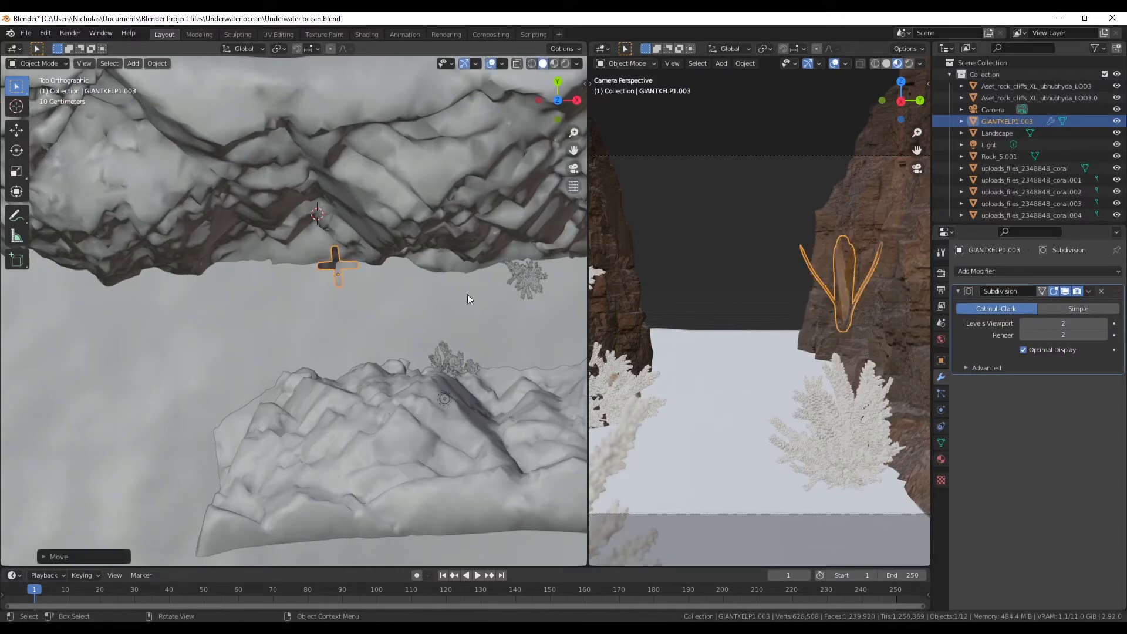
- Lower the kelp cluster toward the canyon floor in left view, scale it down and adjust its position beside the cliff
{"action": "left_click", "coordinate": [540, 100]}
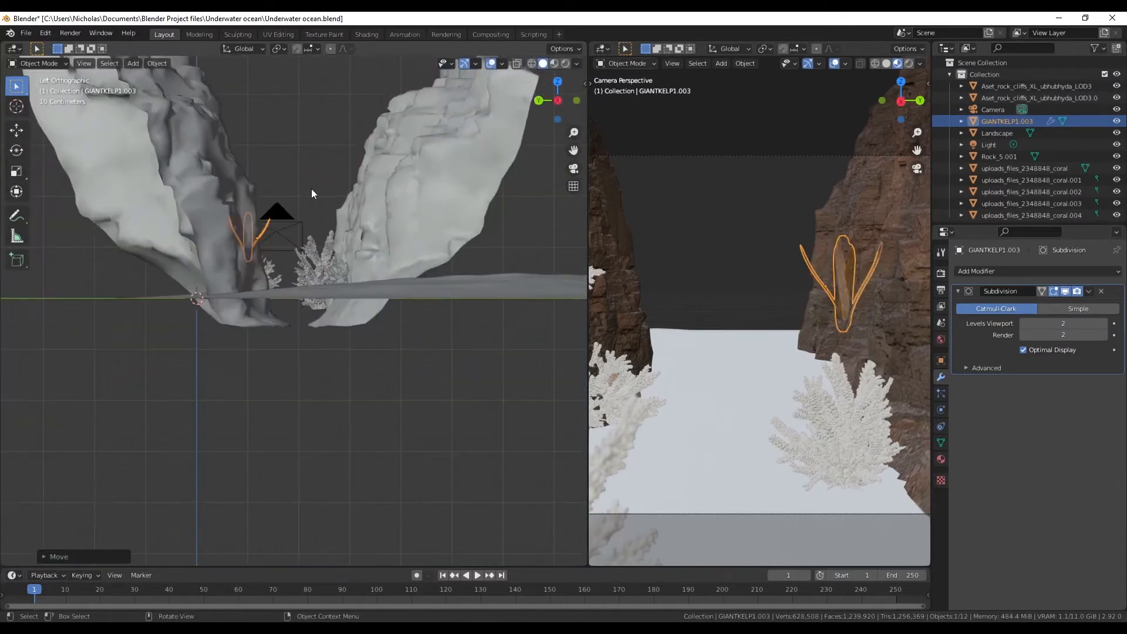
{"action": "scroll", "coordinate": [280, 192], "scroll_direction": "up", "scroll_amount": 5}
{"action": "key", "text": "g"}
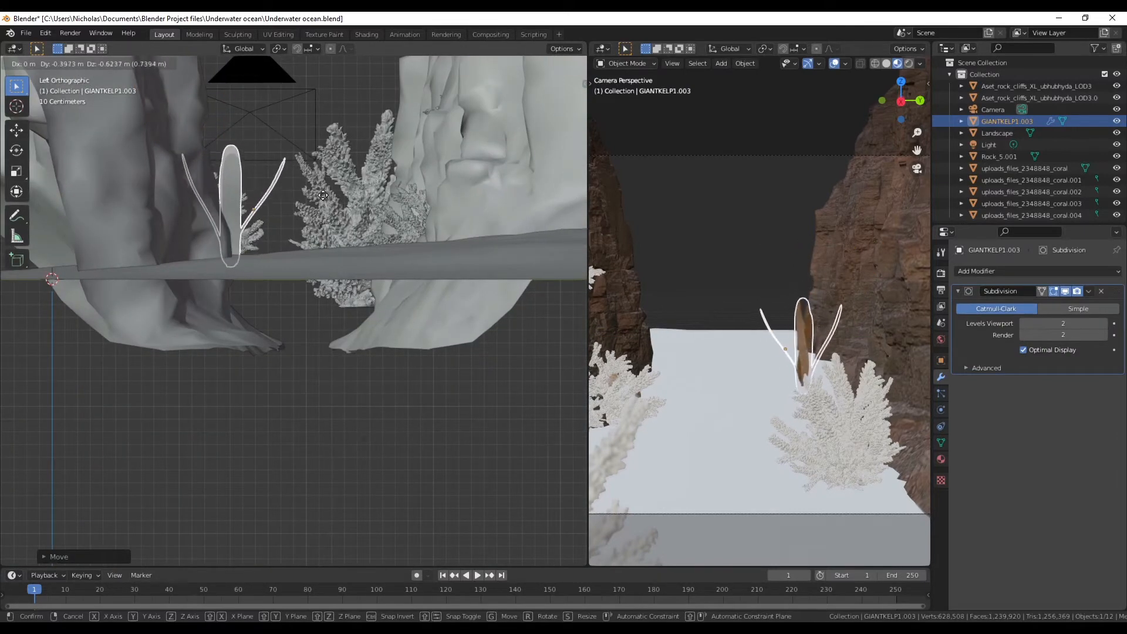
{"action": "left_click", "coordinate": [351, 197]}
{"action": "key", "text": "s"}
{"action": "left_click", "coordinate": [343, 178]}
{"action": "key", "text": "g"}
{"action": "left_click", "coordinate": [306, 178]}
- Try tilting the small kelp cluster toward the canyon and repositioning it, and undo both changes
{"action": "key", "text": "r"}
{"action": "left_click", "coordinate": [340, 168]}
{"action": "key", "text": "g"}
{"action": "left_click", "coordinate": [365, 191]}
{"action": "key", "text": "ctrl+z"}
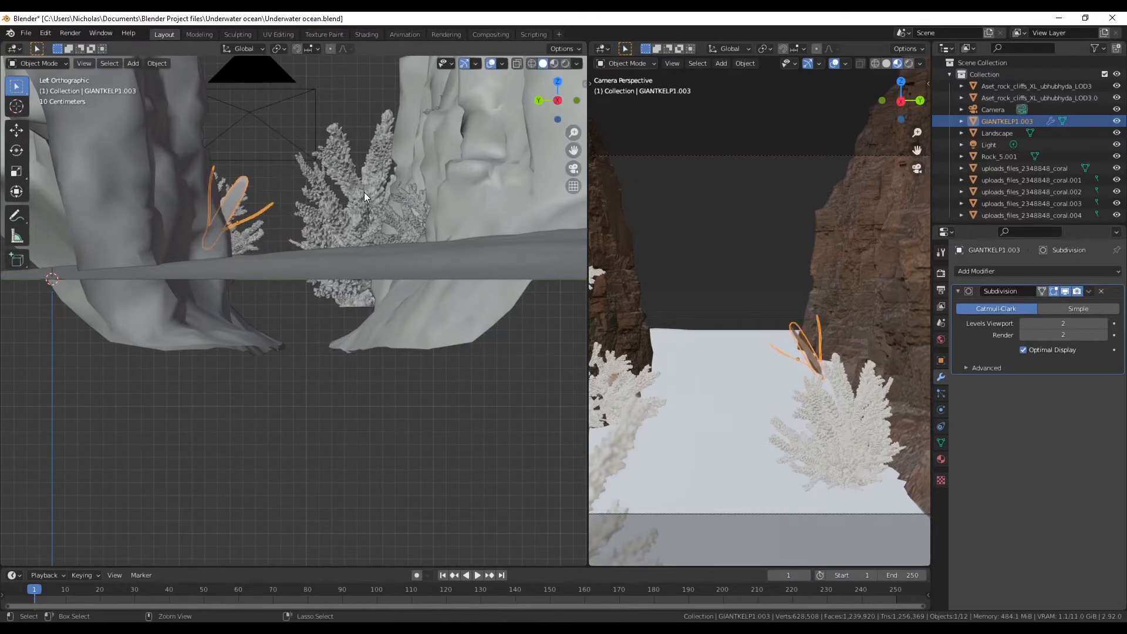
{"action": "key", "text": "ctrl+z"}
- Move the upright kelp cluster slightly away from the cliff so its base sits in the canyon floor
{"action": "key", "text": "g"}
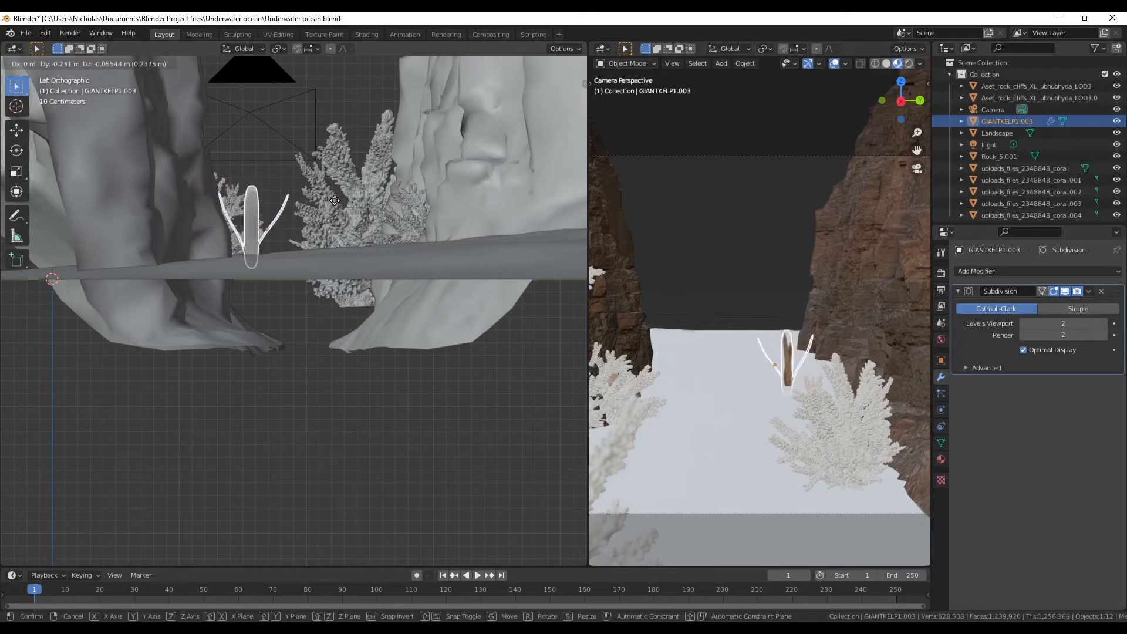
{"action": "left_click", "coordinate": [330, 197]}
{"action": "middle_click_drag", "start_coordinate": [329, 198], "coordinate": [109, 263]}
{"action": "scroll", "coordinate": [109, 258], "scroll_direction": "down", "scroll_amount": 2}
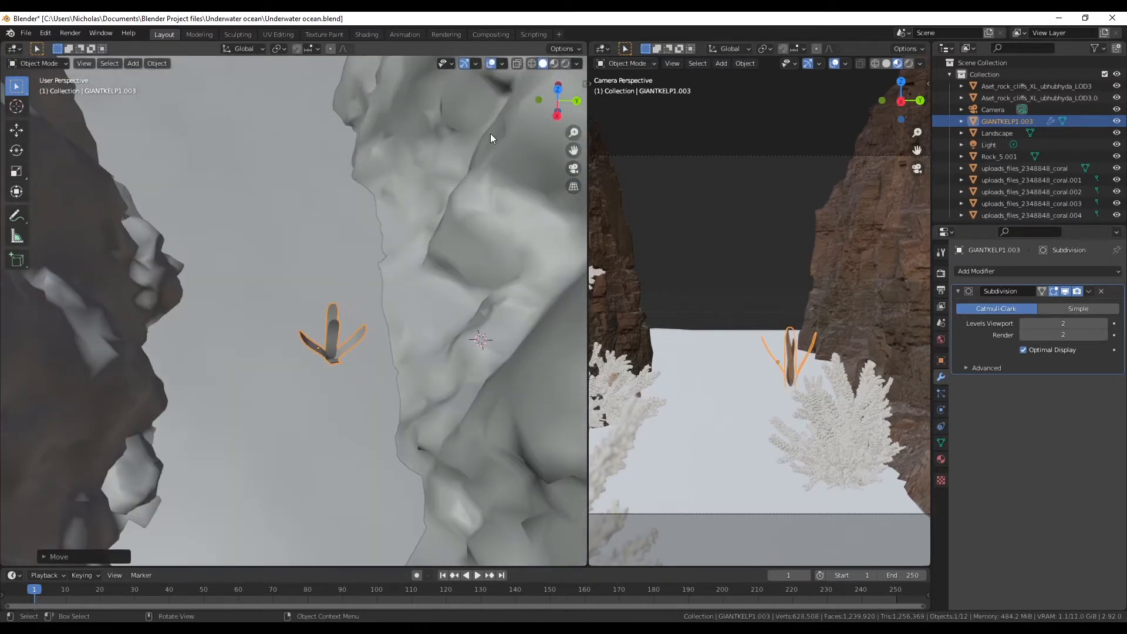
- Duplicate the kelp cluster in top view, place the copy past the cliff-side coral toward the camera, and scale it to about double
{"action": "left_click", "coordinate": [558, 89]}
{"action": "middle_click_drag", "start_coordinate": [385, 316], "coordinate": [189, 305], "text": "shift"}
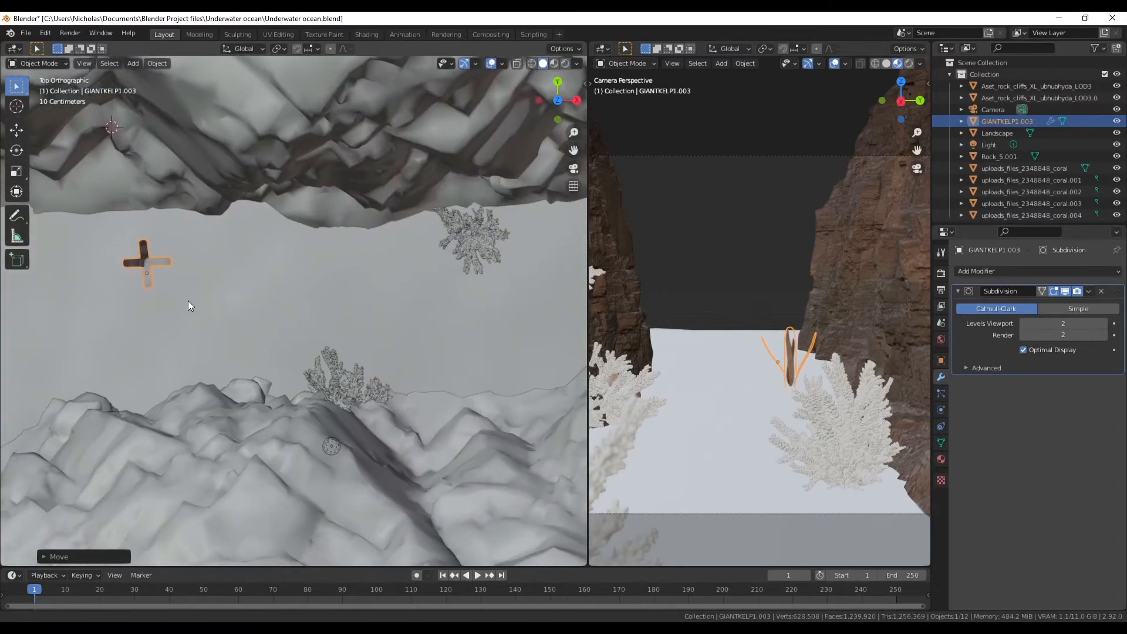
{"action": "key", "text": "shift+d"}
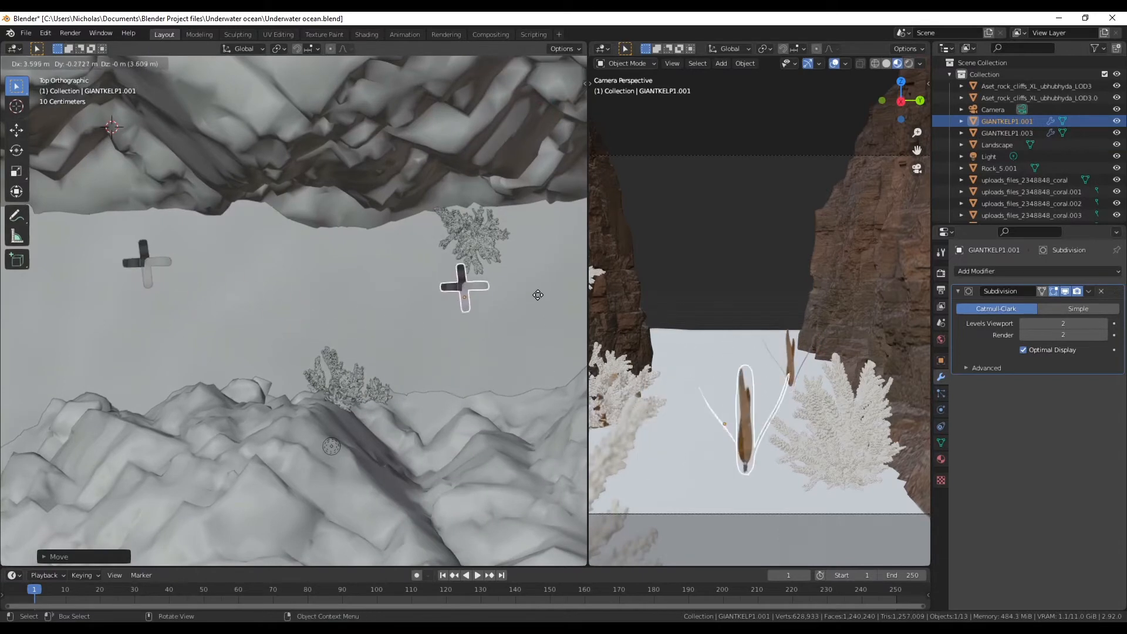
{"action": "left_click", "coordinate": [46, 251]}
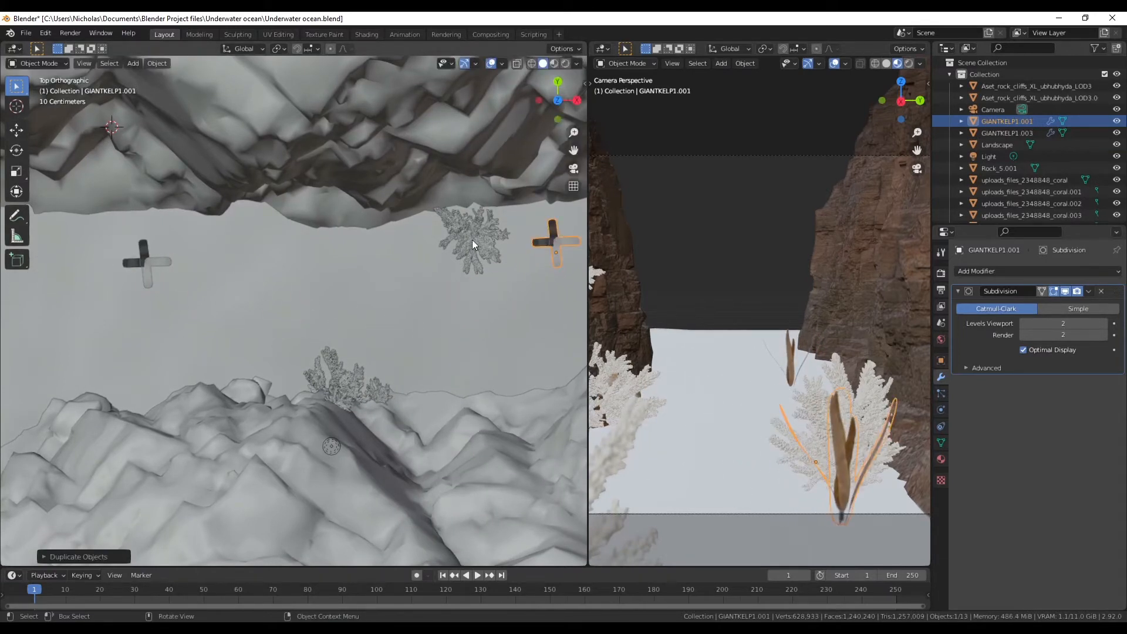
{"action": "key", "text": "s"}
{"action": "left_click", "coordinate": [261, 252]}
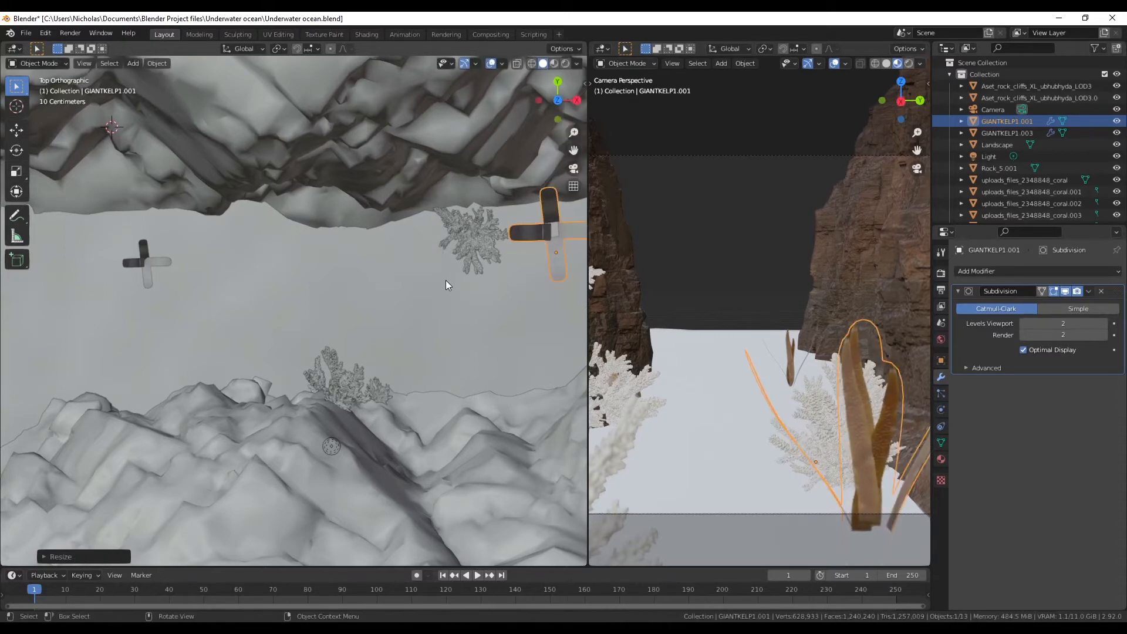
- Move the enlarged kelp copy in front of the camera, next to the foreground coral
{"action": "middle_click_drag", "start_coordinate": [435, 284], "coordinate": [92, 330], "text": "shift"}
{"action": "key", "text": "g"}
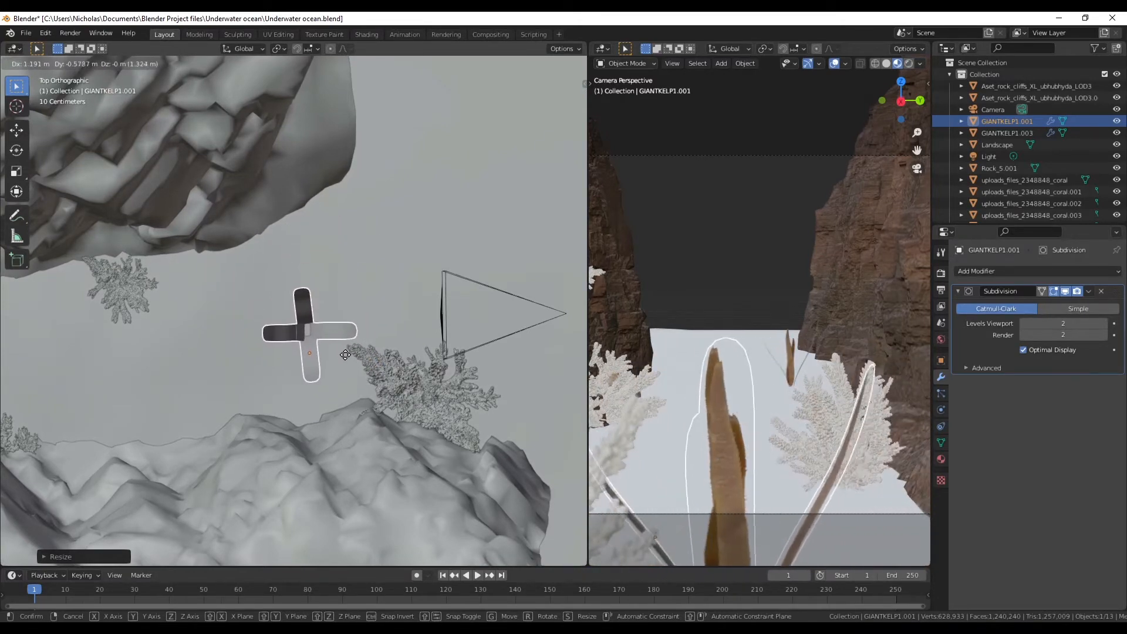
{"action": "left_click", "coordinate": [343, 352]}
- Rotate the foreground kelp cluster in top view so its blades fan toward the camera, and scale it down slightly
{"action": "key", "text": "r"}
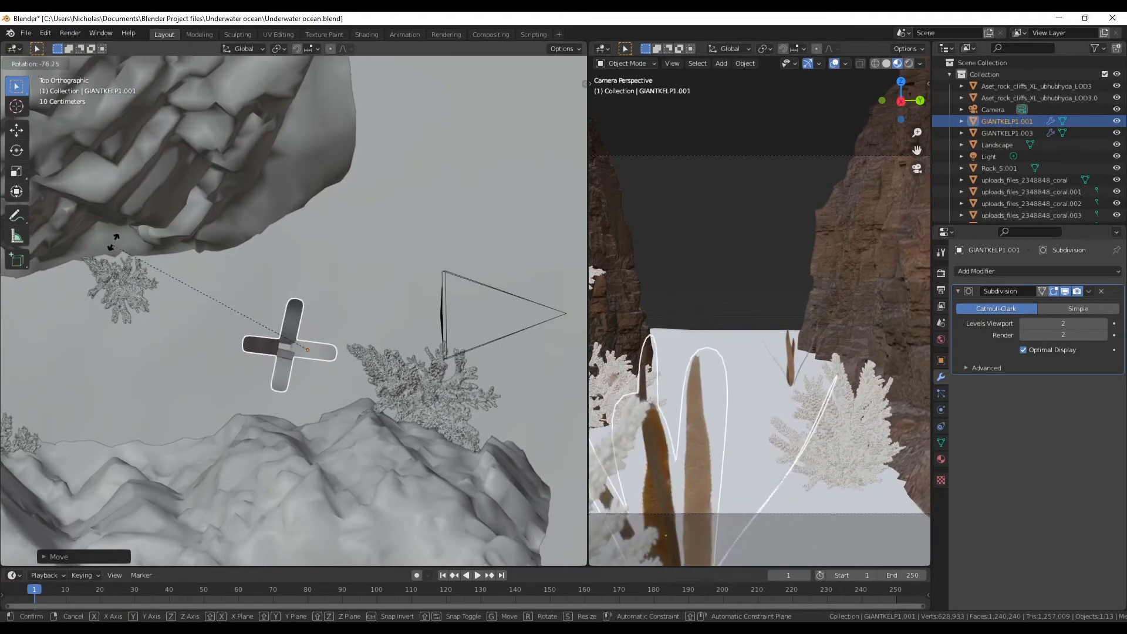
{"action": "left_click", "coordinate": [387, 245]}
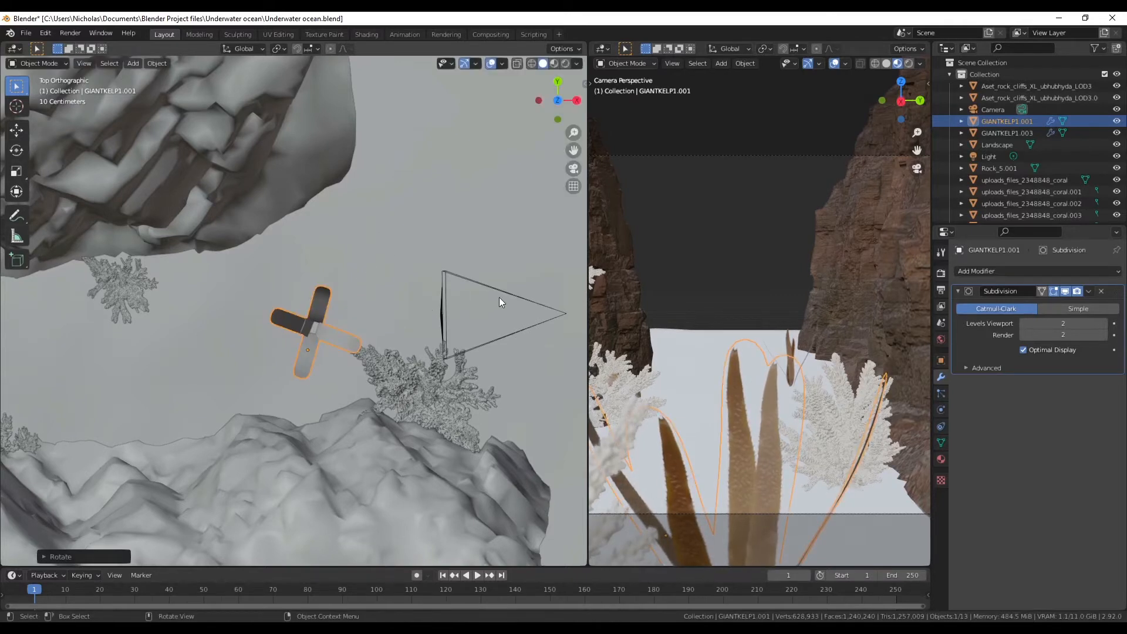
{"action": "key", "text": "s"}
{"action": "left_click", "coordinate": [444, 311]}
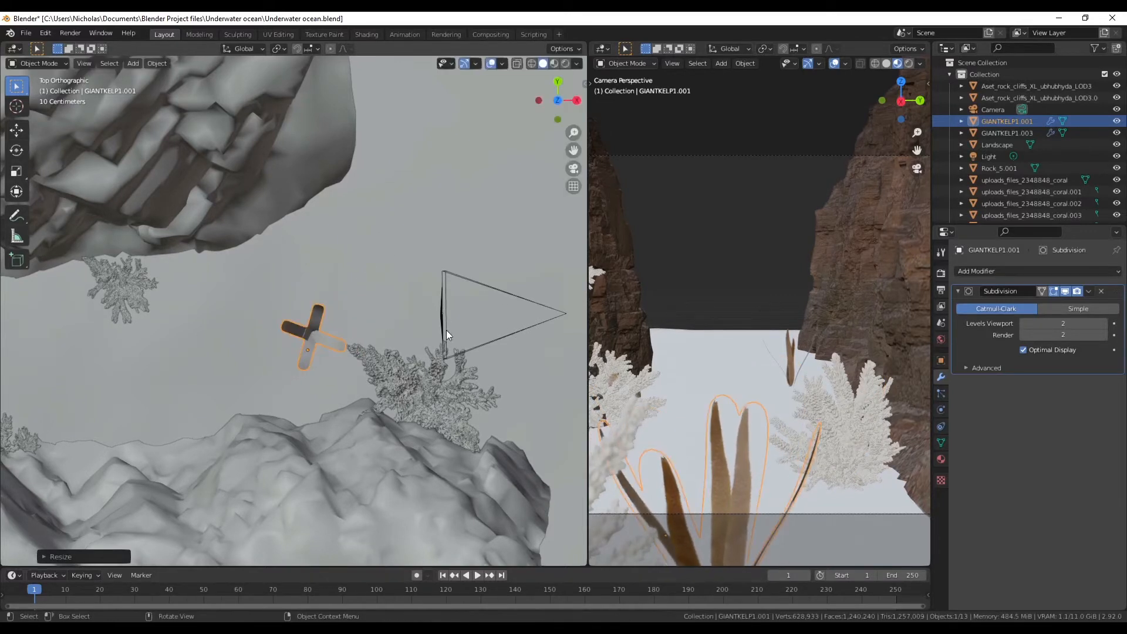
- Duplicate the foreground kelp cluster and place the copy at the opposite cliff's edge beside the mid-distance coral
{"action": "key", "text": "shift+d"}
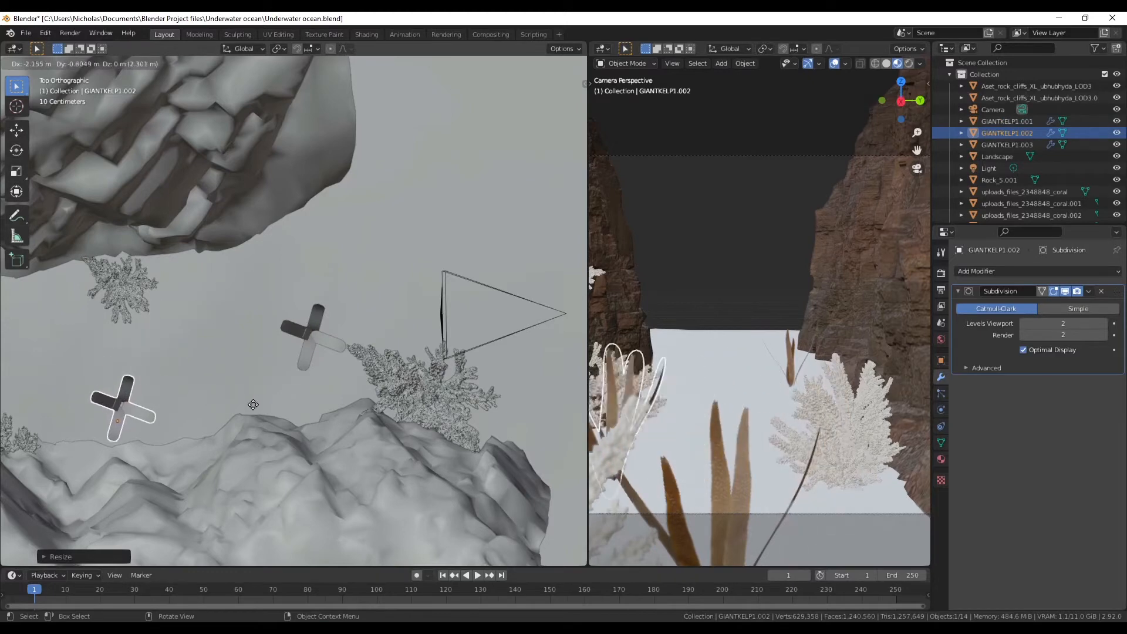
{"action": "left_click", "coordinate": [159, 446]}
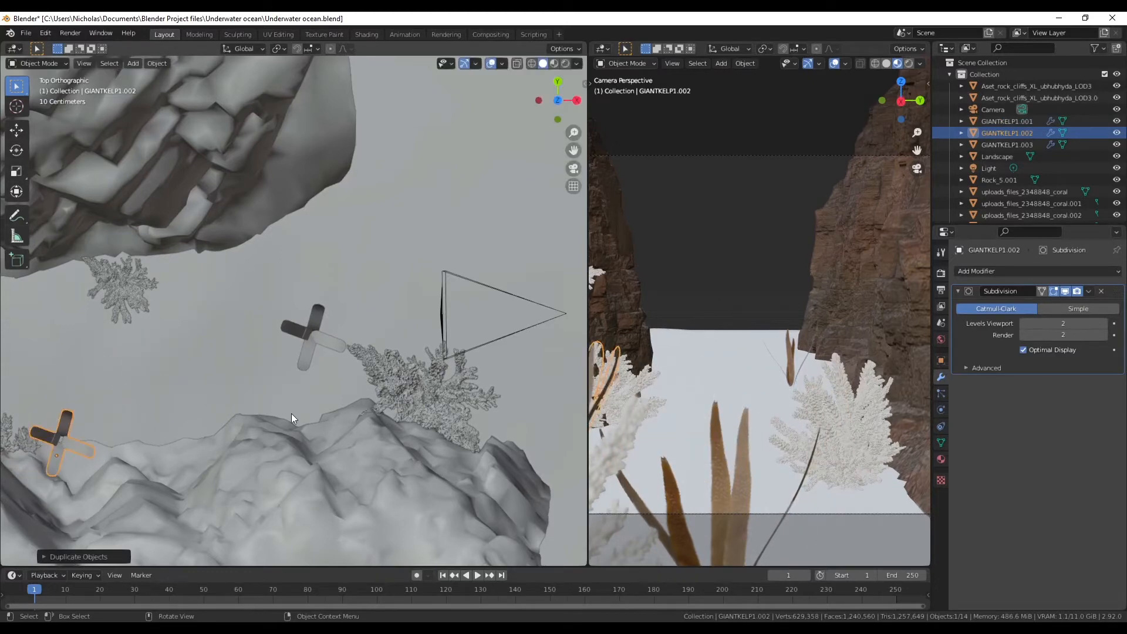
{"action": "scroll", "coordinate": [716, 342], "scroll_direction": "down", "scroll_amount": 2}
- Tilt the new kelp copy away from the cliff wall and shift it slightly toward the canyon floor
{"action": "middle_click_drag", "start_coordinate": [111, 449], "coordinate": [170, 295], "text": "shift"}
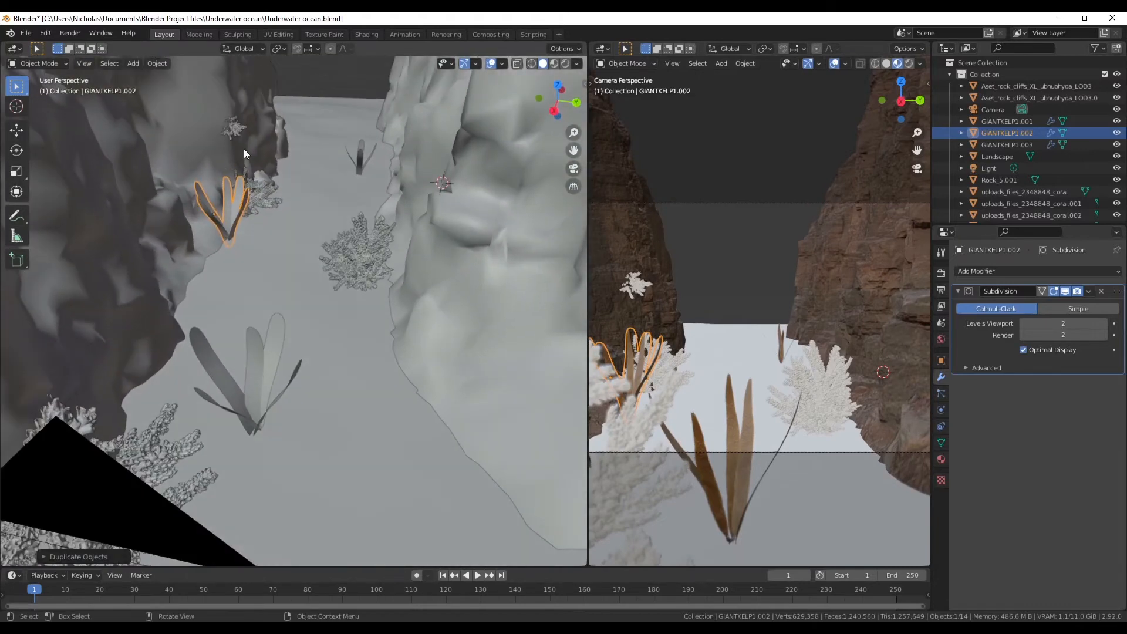
{"action": "key", "text": "r"}
{"action": "left_click", "coordinate": [256, 198]}
{"action": "middle_click_drag", "start_coordinate": [256, 198], "coordinate": [255, 288]}
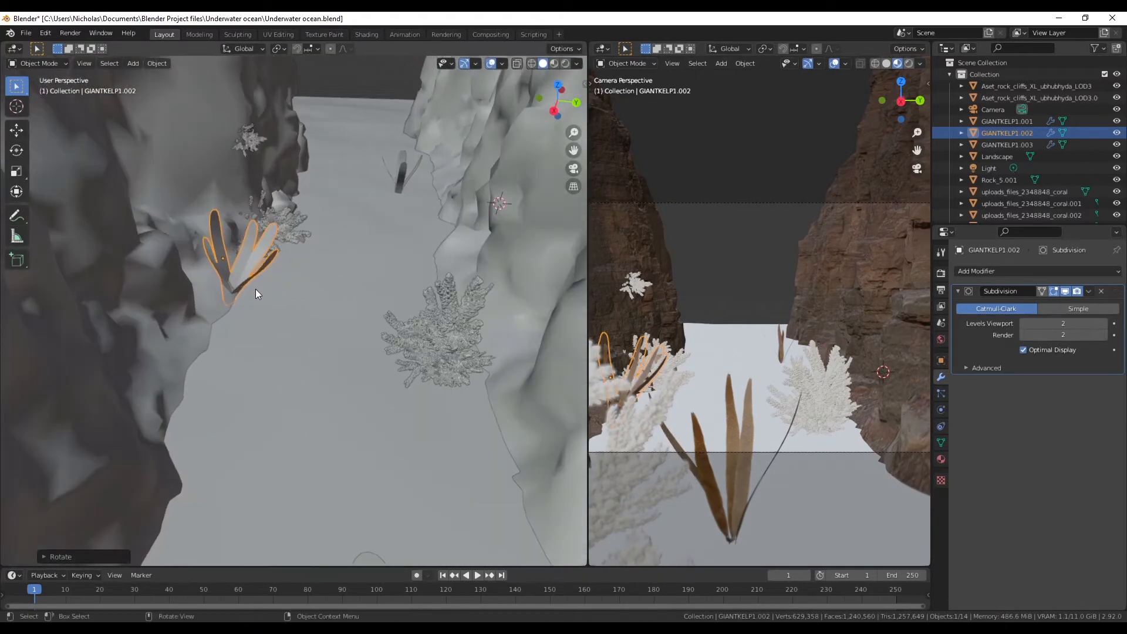
{"action": "key", "text": "g"}
{"action": "left_click", "coordinate": [285, 289]}
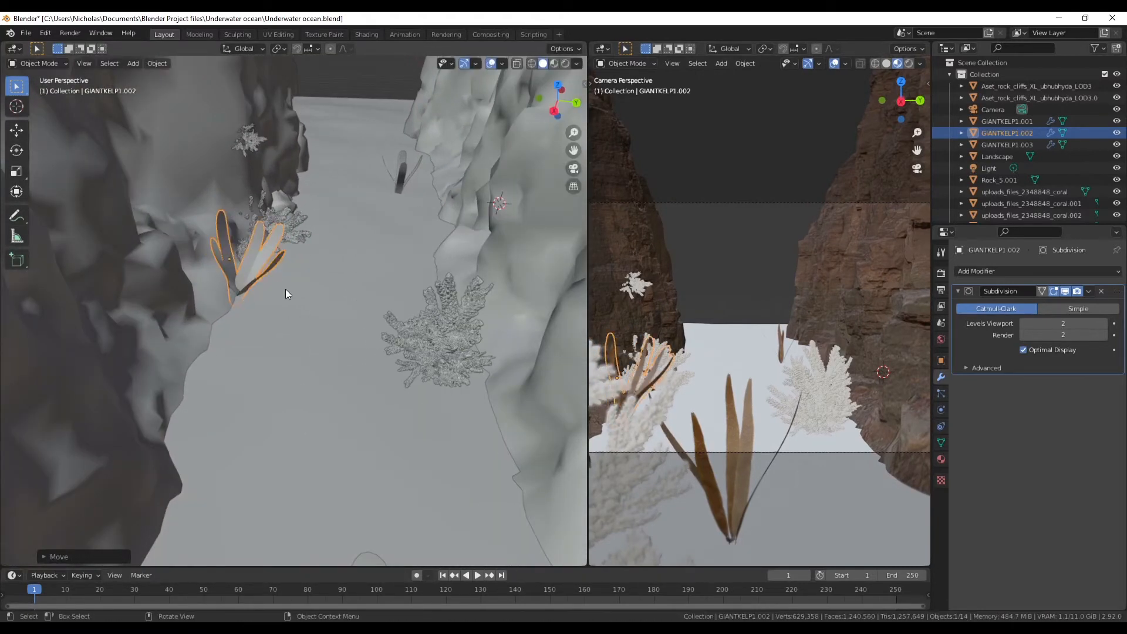
- Duplicate the kelp cluster in top view and place the copy by the opposite cliff, near the mid-distance coral
{"action": "scroll", "coordinate": [285, 289], "scroll_direction": "down", "scroll_amount": 4}
{"action": "middle_click_drag", "start_coordinate": [285, 284], "coordinate": [290, 320]}
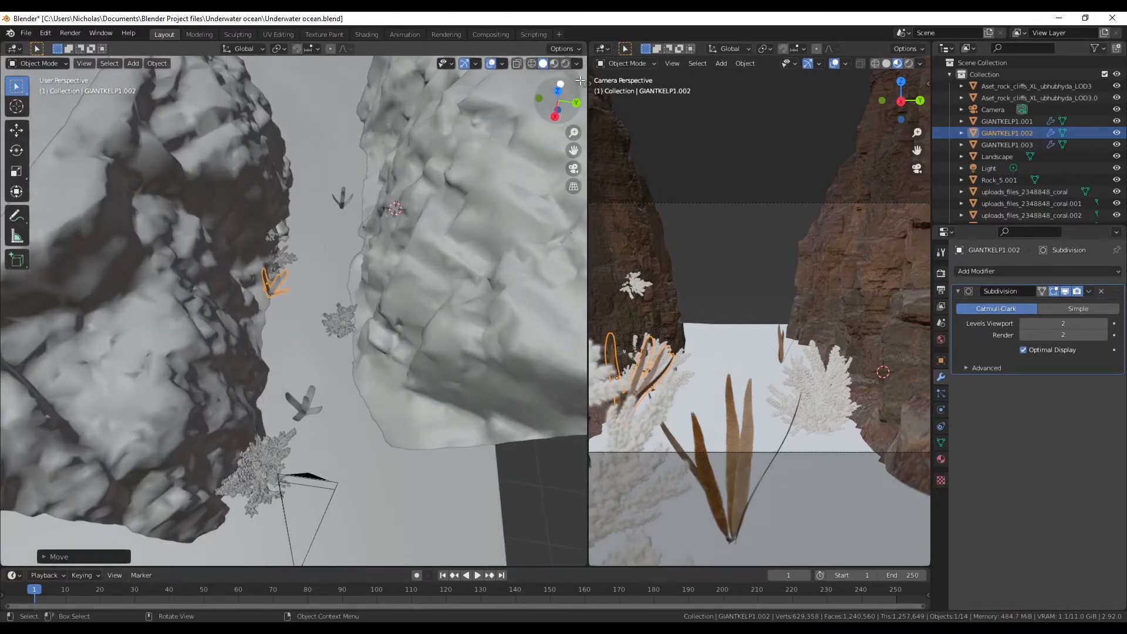
{"action": "left_click", "coordinate": [559, 90]}
{"action": "key", "text": "shift+d"}
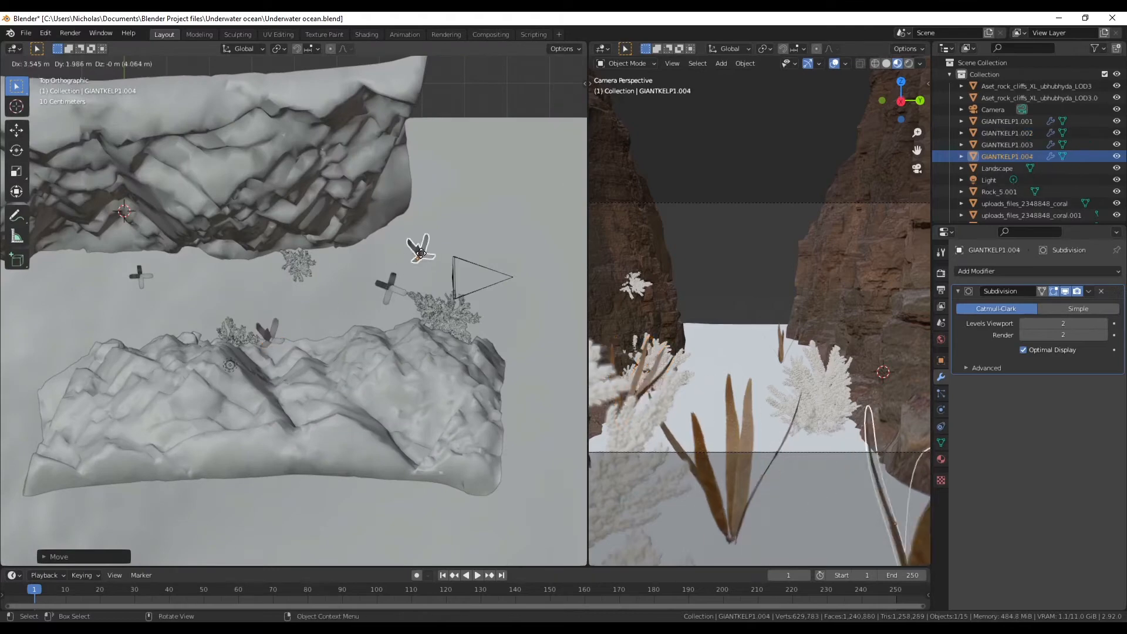
{"action": "left_click", "coordinate": [362, 240]}
{"action": "middle_click_drag", "start_coordinate": [392, 270], "coordinate": [442, 430]}
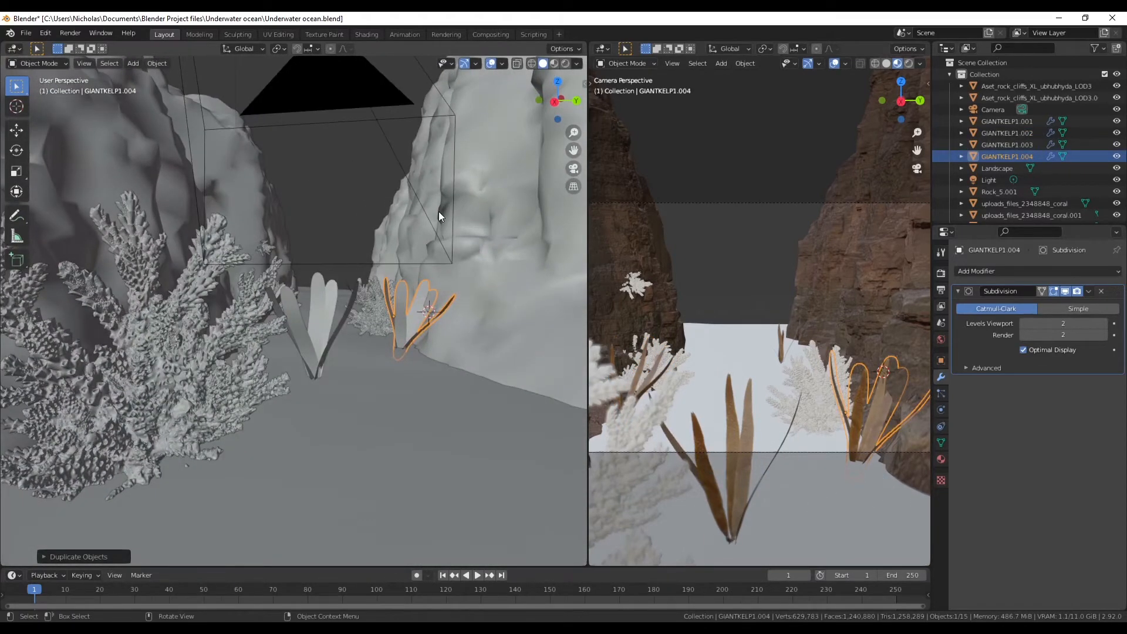
- Tilt the new kelp copy away from the cliff, scale it down, and settle it at the cliff's foot beside the coral
{"action": "key", "text": "r"}
{"action": "left_click", "coordinate": [513, 271]}
{"action": "key", "text": "g"}
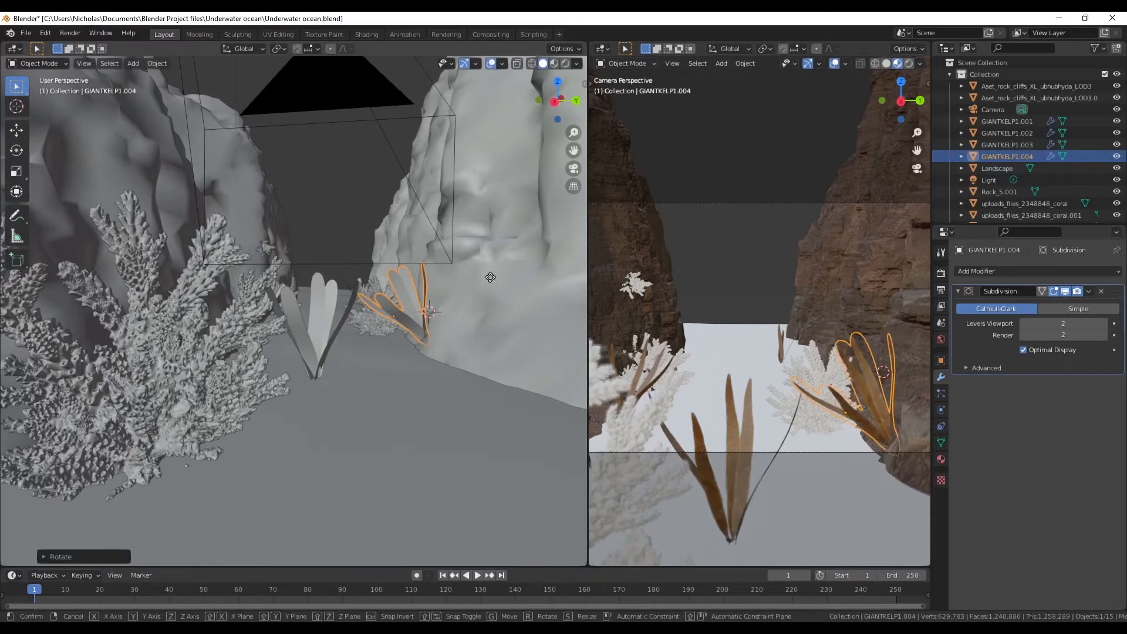
{"action": "left_click", "coordinate": [488, 286]}
{"action": "key", "text": "s"}
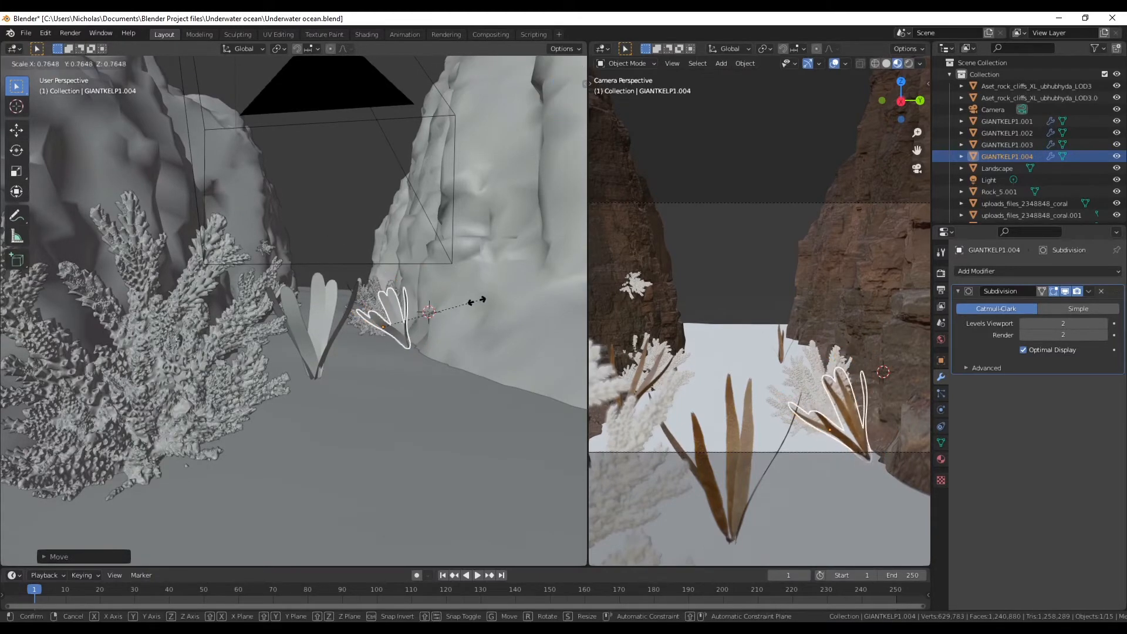
{"action": "left_click", "coordinate": [453, 338]}
{"action": "key", "text": "g"}
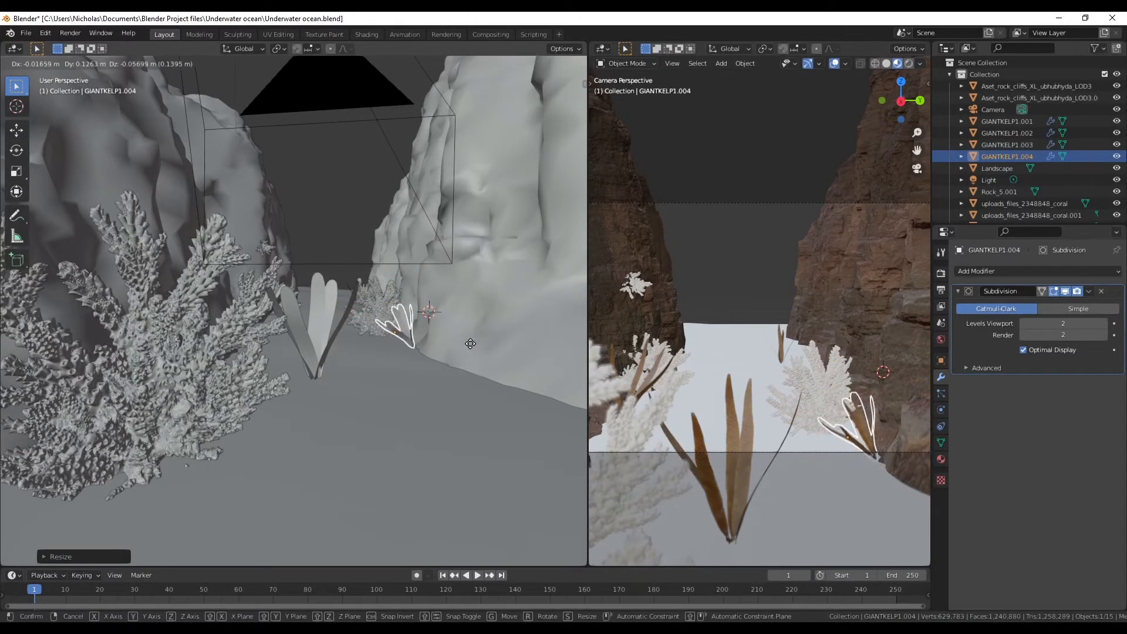
{"action": "left_click", "coordinate": [468, 349]}
{"action": "middle_click_drag", "start_coordinate": [393, 353], "coordinate": [375, 370]}
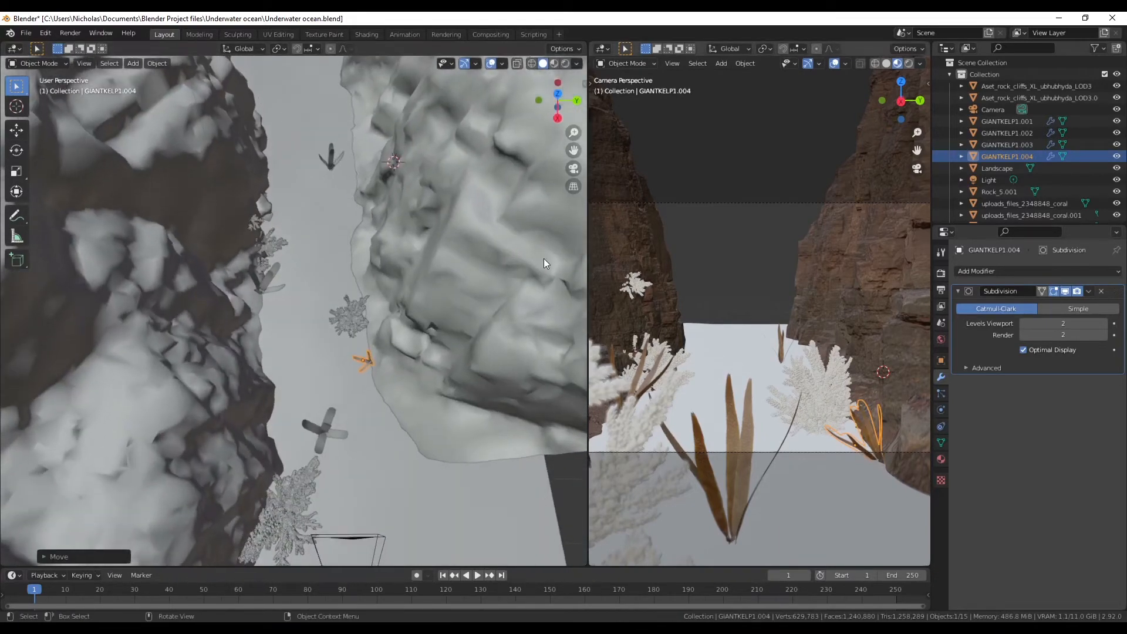
- Render the camera view and fit the whole rendered image in its window for review
{"action": "key", "text": "F12"}
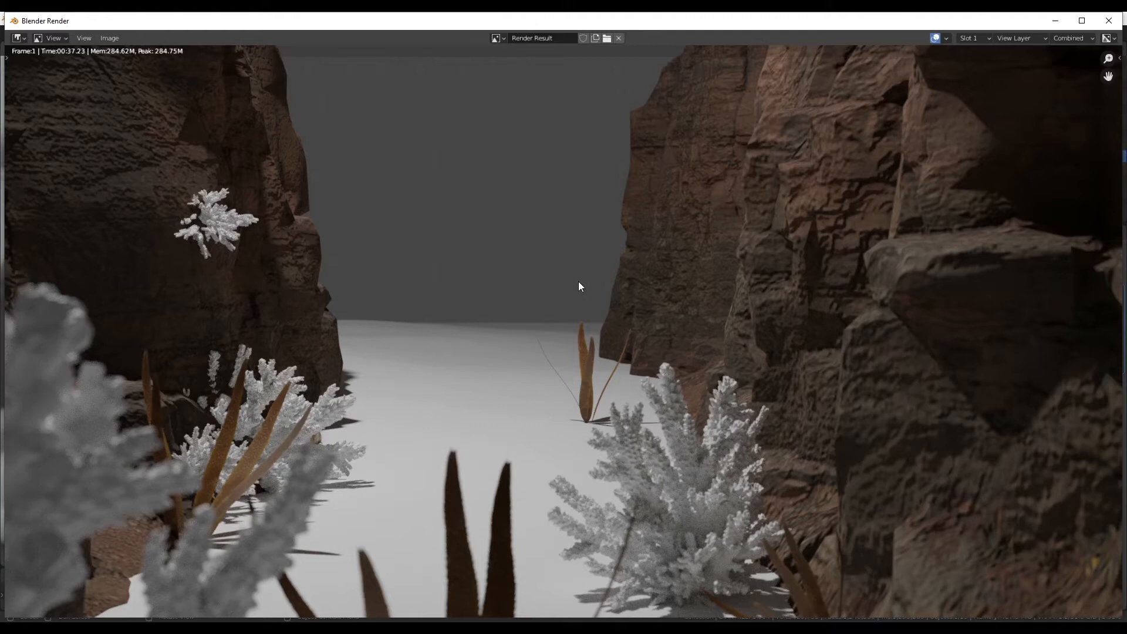
{"action": "scroll", "coordinate": [578, 281], "scroll_direction": "down", "scroll_amount": 2}
{"action": "scroll", "coordinate": [538, 283], "scroll_direction": "up", "scroll_amount": 1}
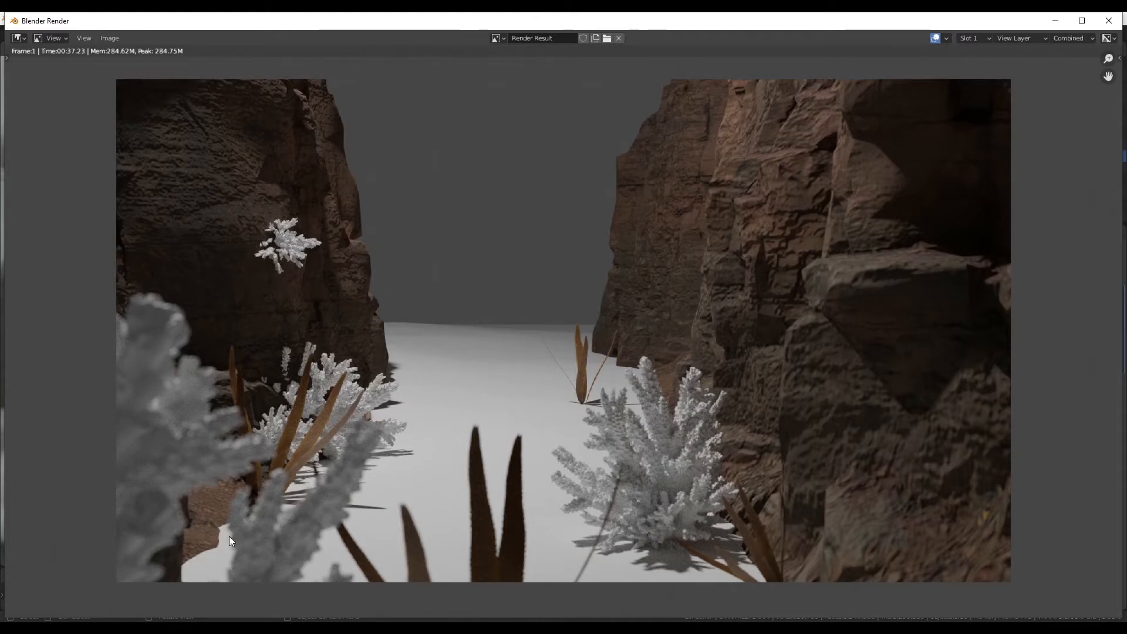
- Switch to the Giant-Kelp folder in File Explorer and preview the kelp images from GIANTKELP20 back to GIANTKELP3_oc
{"action": "key", "text": "alt+Tab"}
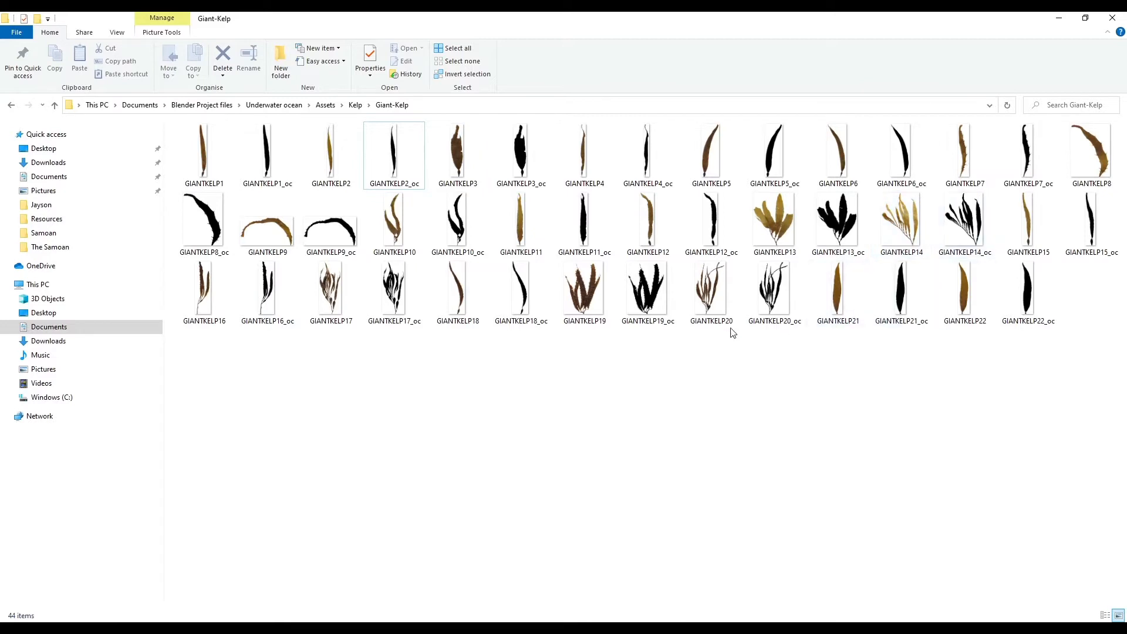
{"action": "double_click", "coordinate": [710, 295]}
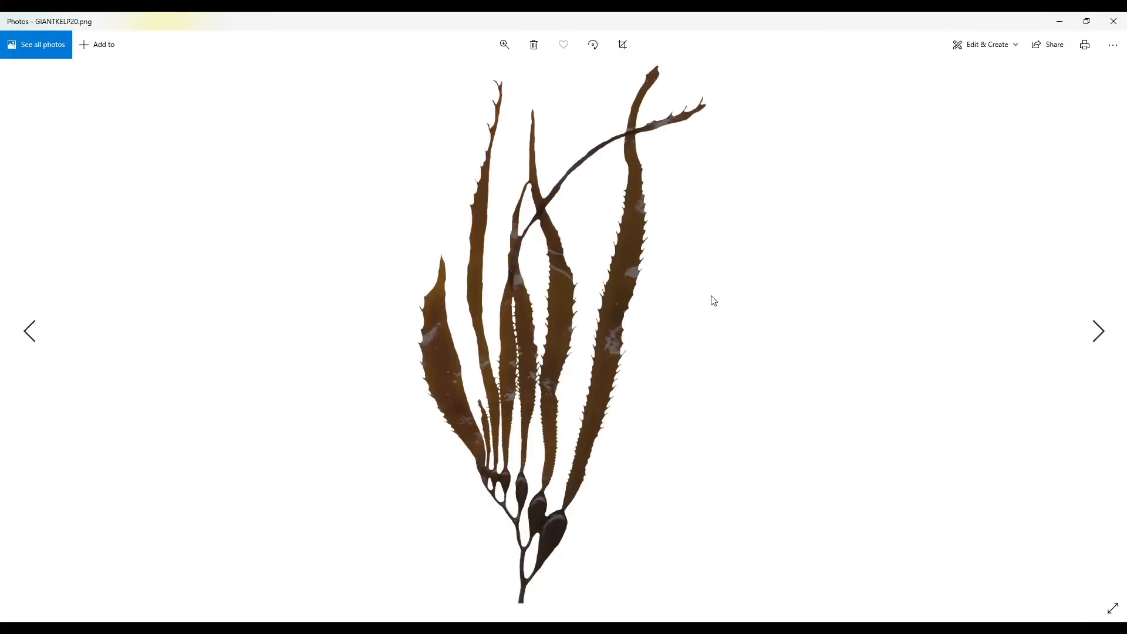
{"action": "key", "text": "Left"}
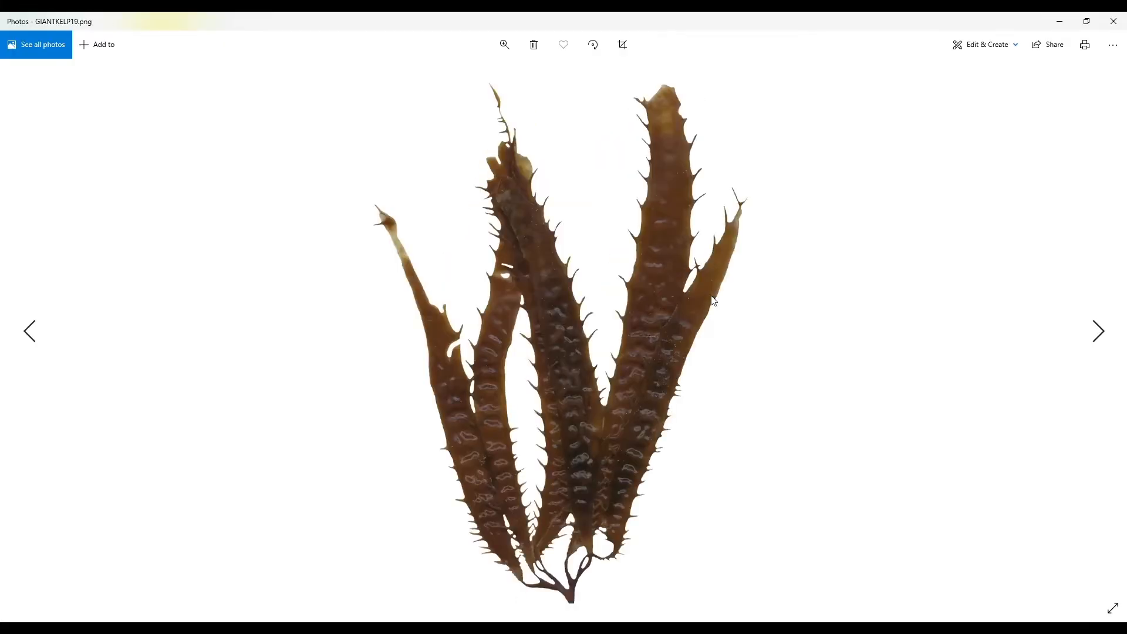
{"action": "key", "text": "Left"}
{"action": "key", "text": "Left"}
{"action": "key", "text": "Left"}
{"action": "key", "text": "Left"}
{"action": "key", "text": "Left"}
{"action": "key", "text": "Left"}
{"action": "key", "text": "Left"}
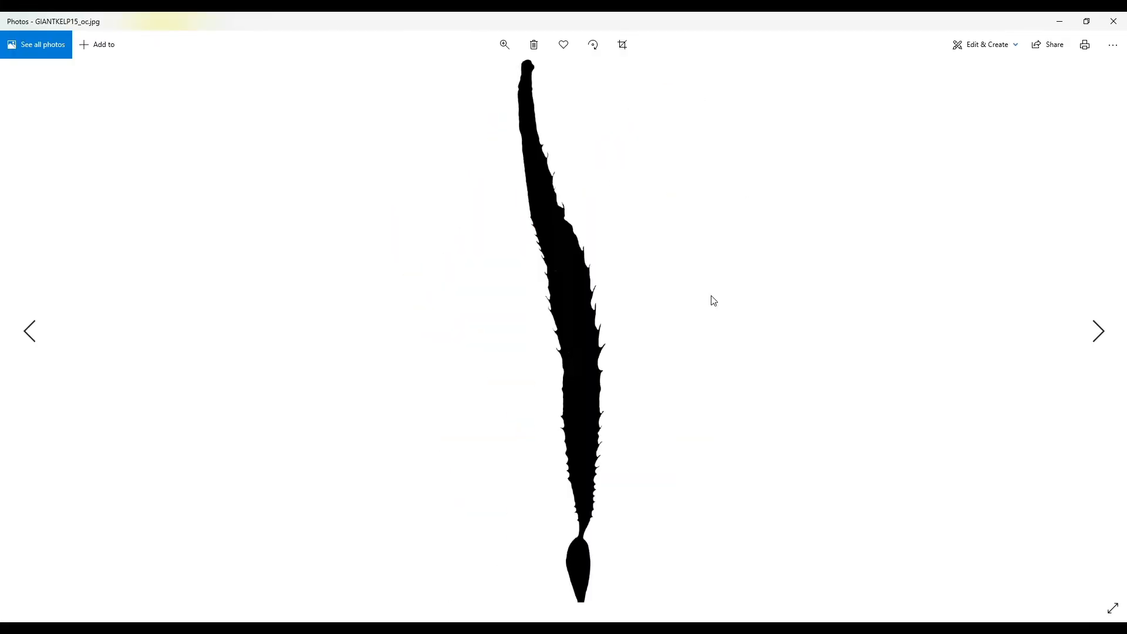
{"action": "key", "text": "Left"}
{"action": "key", "text": "Left"}
{"action": "key", "text": "Left"}
{"action": "key", "text": "Left"}
{"action": "key", "text": "Right"}
{"action": "key", "text": "Right"}
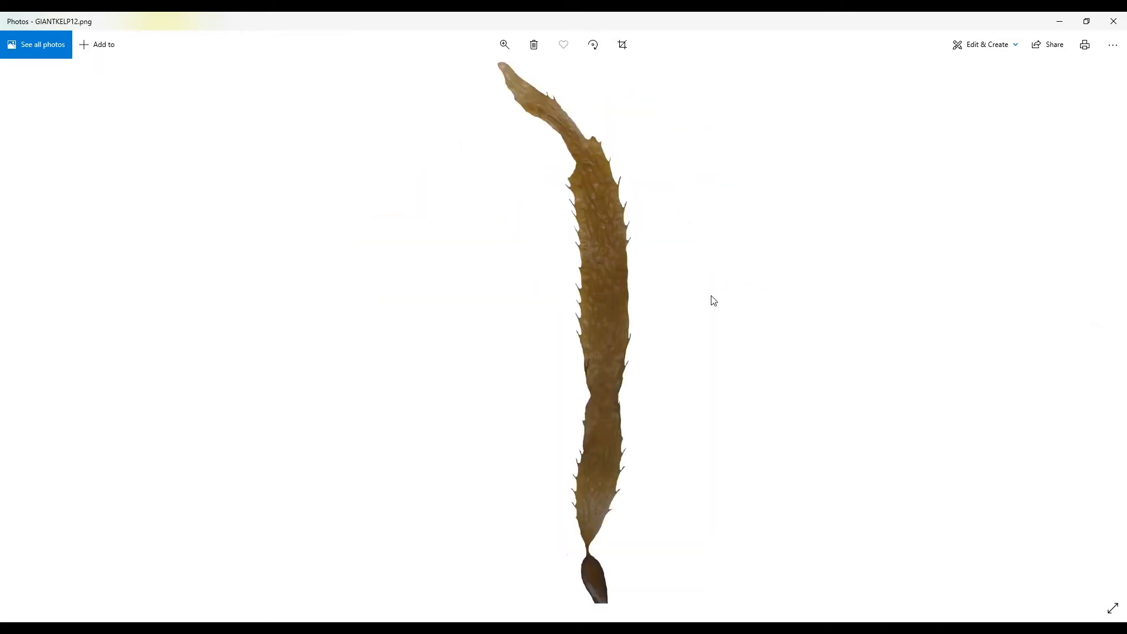
{"action": "key", "text": "Left"}
{"action": "key", "text": "Left"}
{"action": "key", "text": "Left"}
{"action": "key", "text": "Left"}
{"action": "key", "text": "Left"}
{"action": "key", "text": "Left"}
{"action": "key", "text": "Left"}
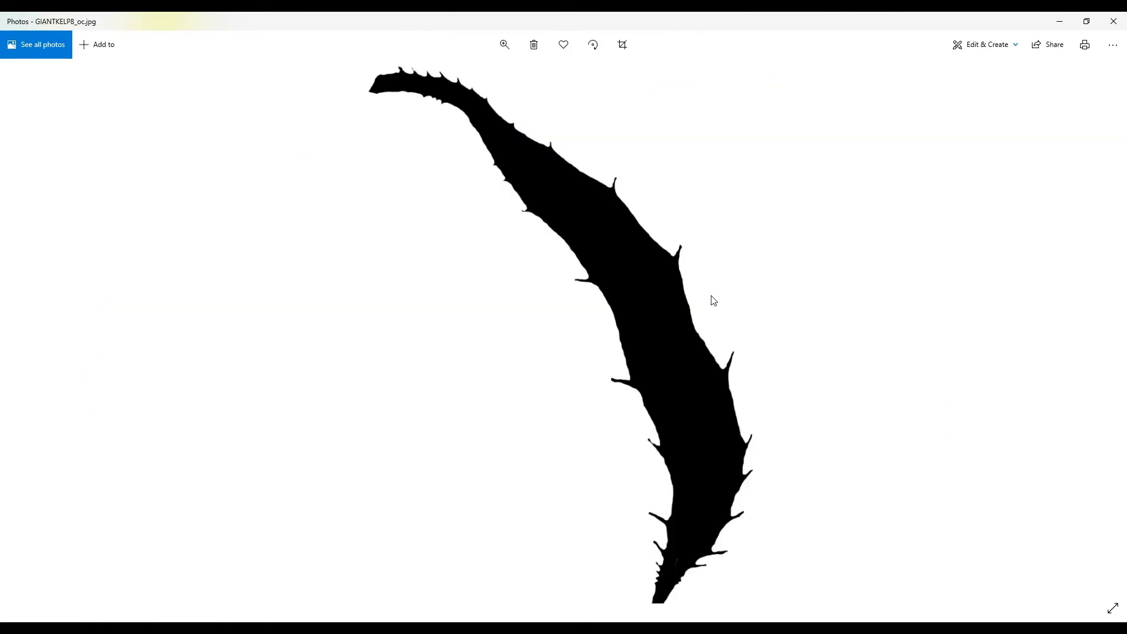
{"action": "key", "text": "Left"}
{"action": "key", "text": "Left"}
{"action": "key", "text": "Left"}
{"action": "key", "text": "Left"}
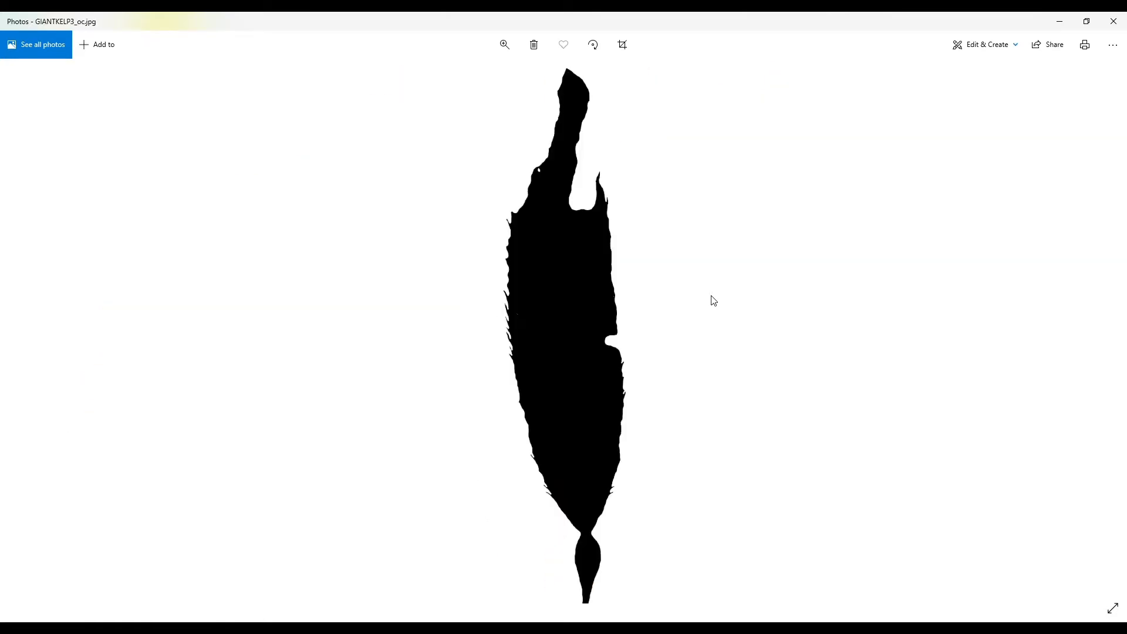
{"action": "left_click", "coordinate": [1113, 21]}
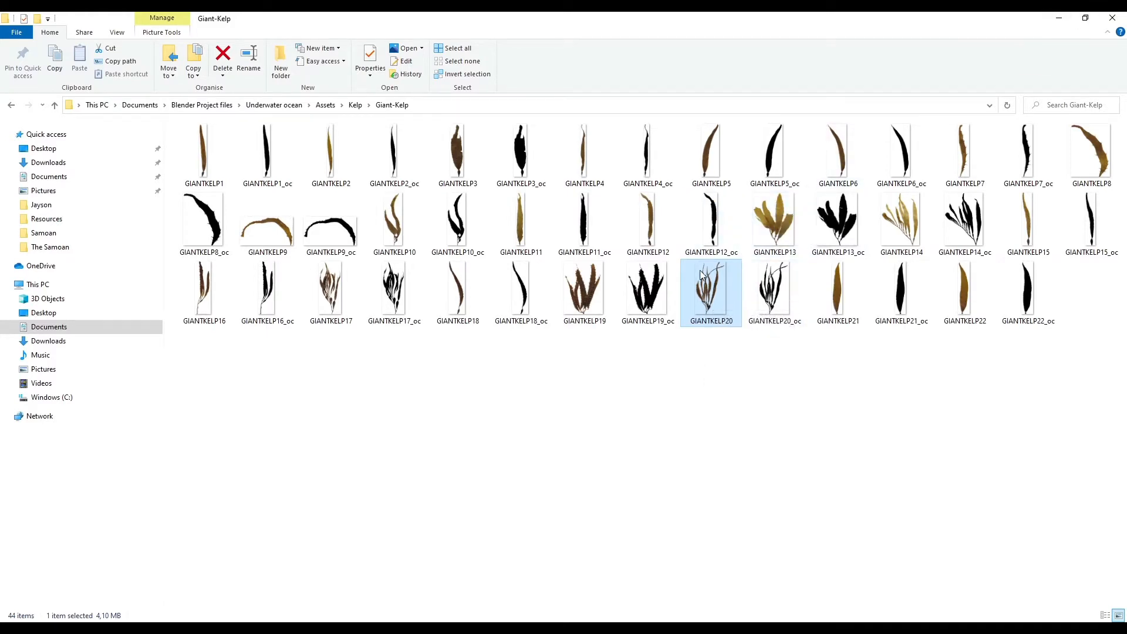
- Switch back to Blender and re-examine the canyon from its viewport and the existing render
{"action": "mouse_move", "coordinate": [700, 280]}
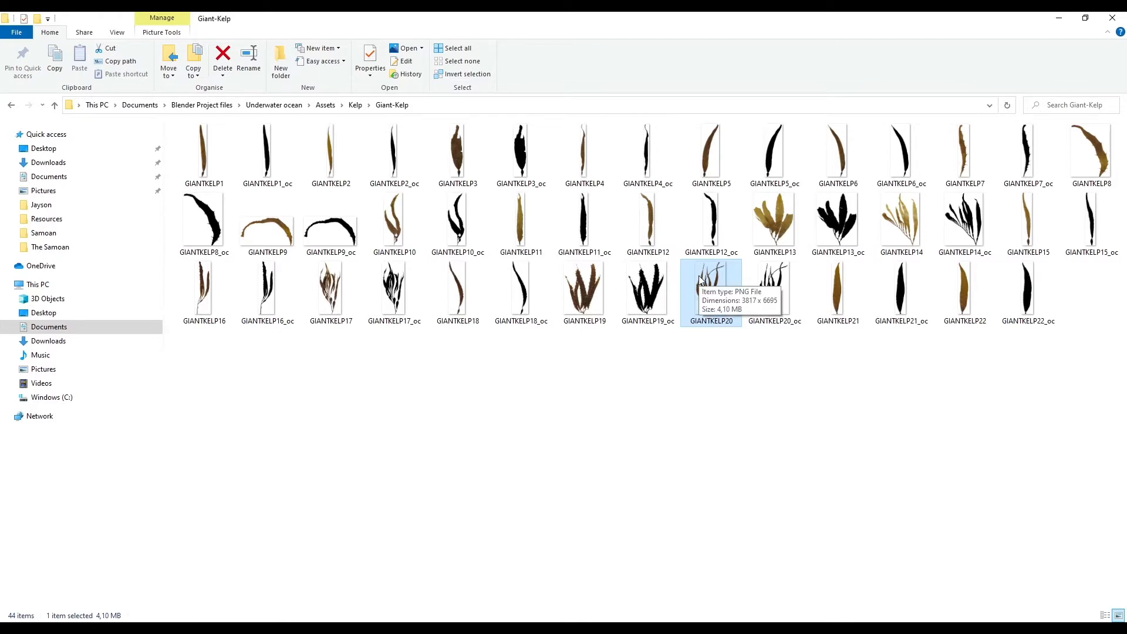
{"action": "left_click_drag", "start_coordinate": [706, 283], "coordinate": [323, 332]}
{"action": "middle_click_drag", "start_coordinate": [347, 371], "coordinate": [312, 270]}
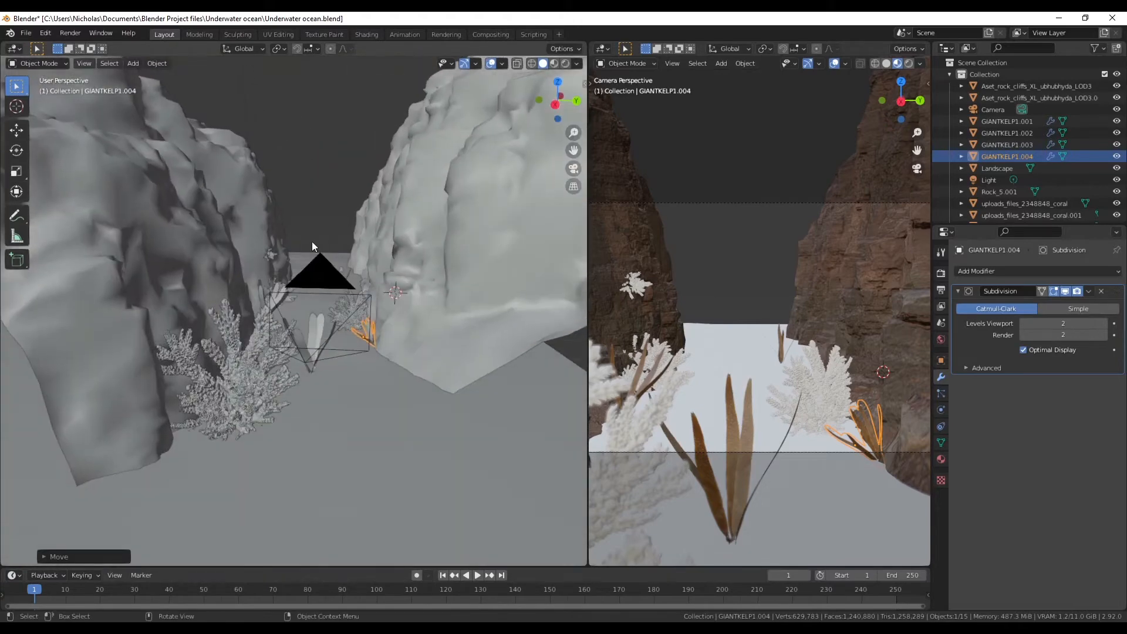
{"action": "left_click", "coordinate": [317, 318]}
{"action": "middle_click_drag", "start_coordinate": [317, 318], "coordinate": [340, 361]}
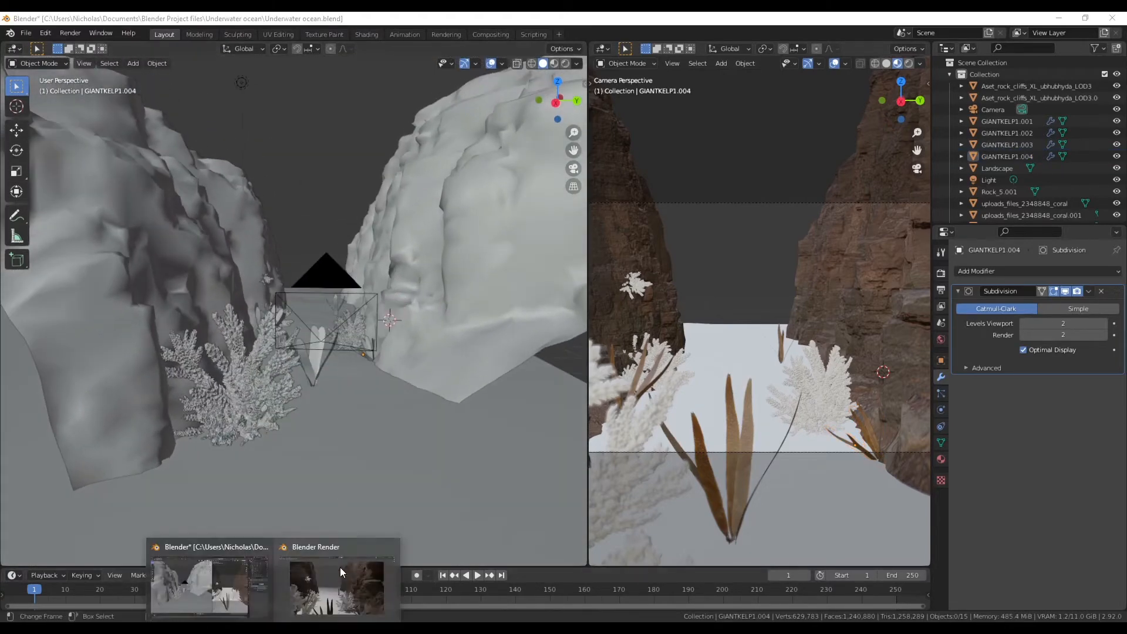
{"action": "left_click", "coordinate": [332, 581]}
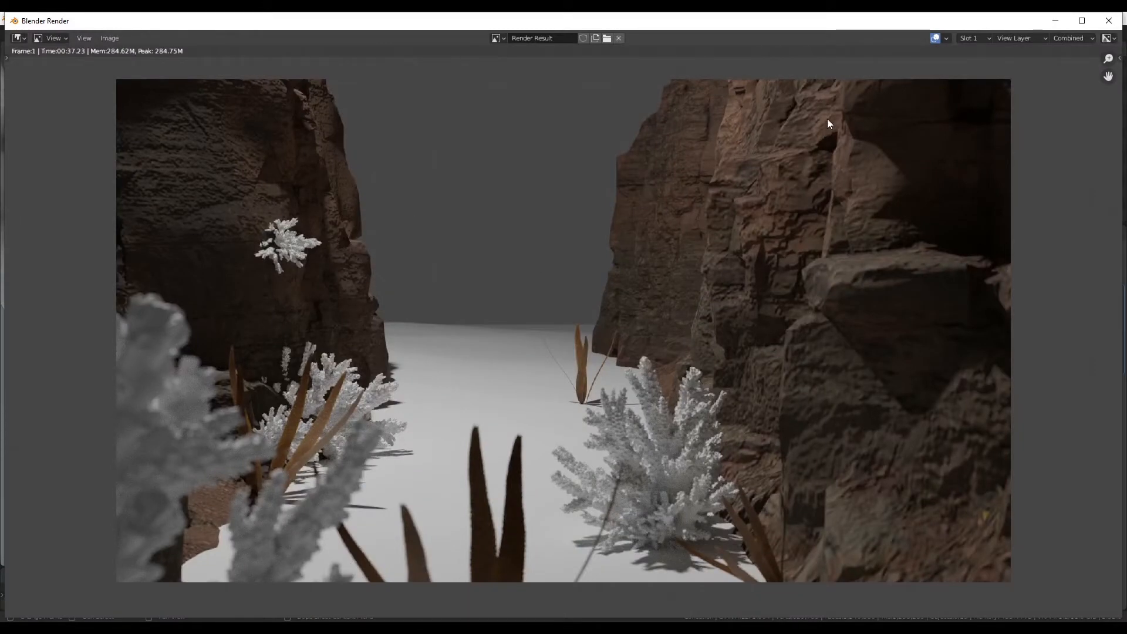
{"action": "left_click", "coordinate": [1053, 23]}
- Try a Subdivision Surface modifier on the Aset_rock_cliffs_XL_ubhubhyda_LOD3 cliff
{"action": "left_click", "coordinate": [470, 200]}
{"action": "middle_click_drag", "start_coordinate": [509, 264], "coordinate": [442, 259]}
{"action": "right_click", "coordinate": [442, 239]}
{"action": "key", "text": "Escape"}
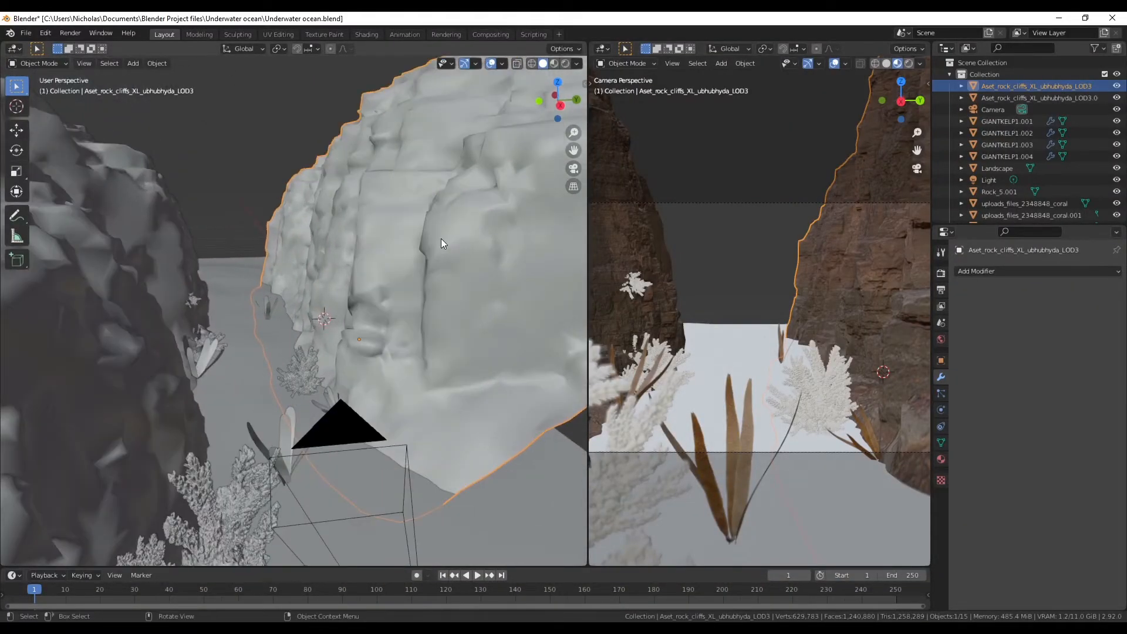
{"action": "left_click", "coordinate": [1017, 271]}
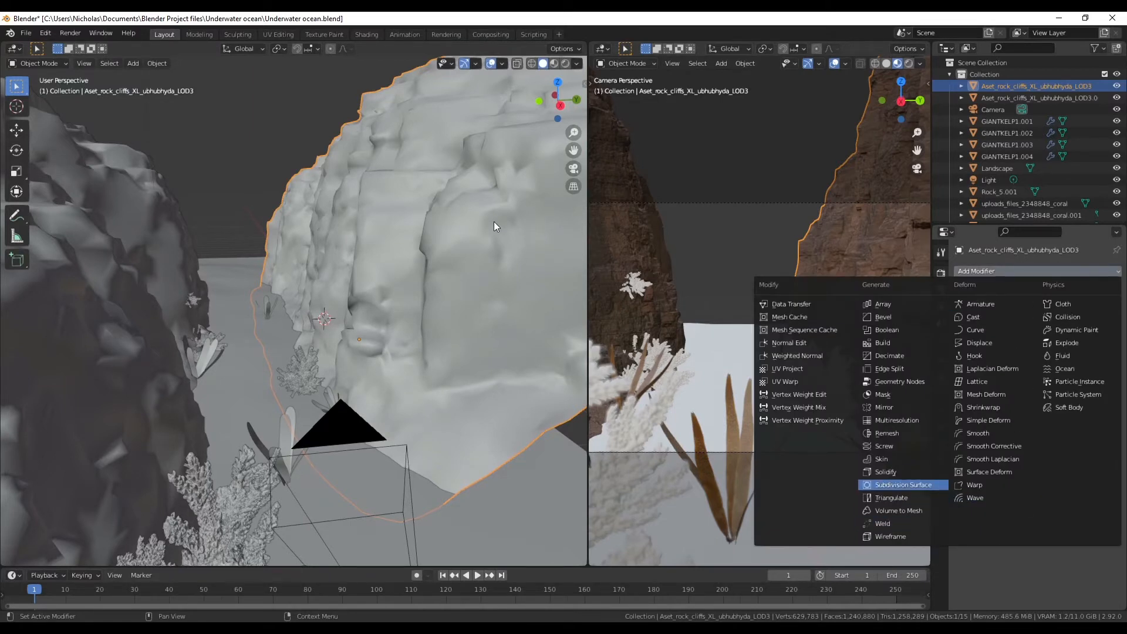
{"action": "key", "text": "Return"}
{"action": "middle_click_drag", "start_coordinate": [491, 229], "coordinate": [428, 241]}
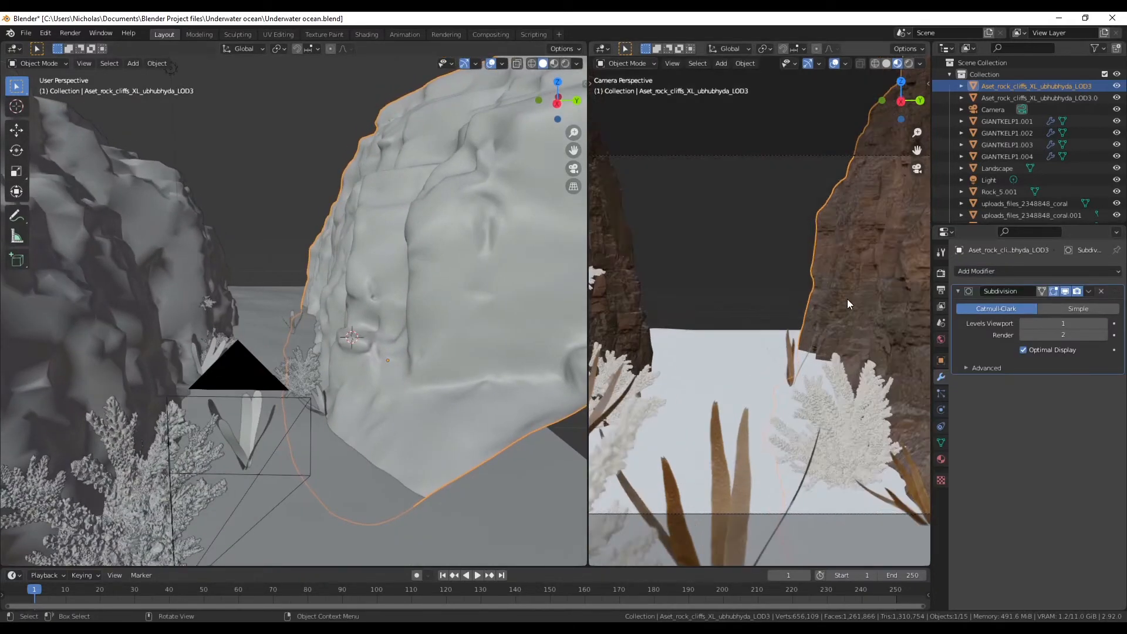
- Inspect the subdivided cliff's surface up close in the camera view and render the scene
{"action": "scroll", "coordinate": [689, 325], "scroll_direction": "down", "scroll_amount": 5}
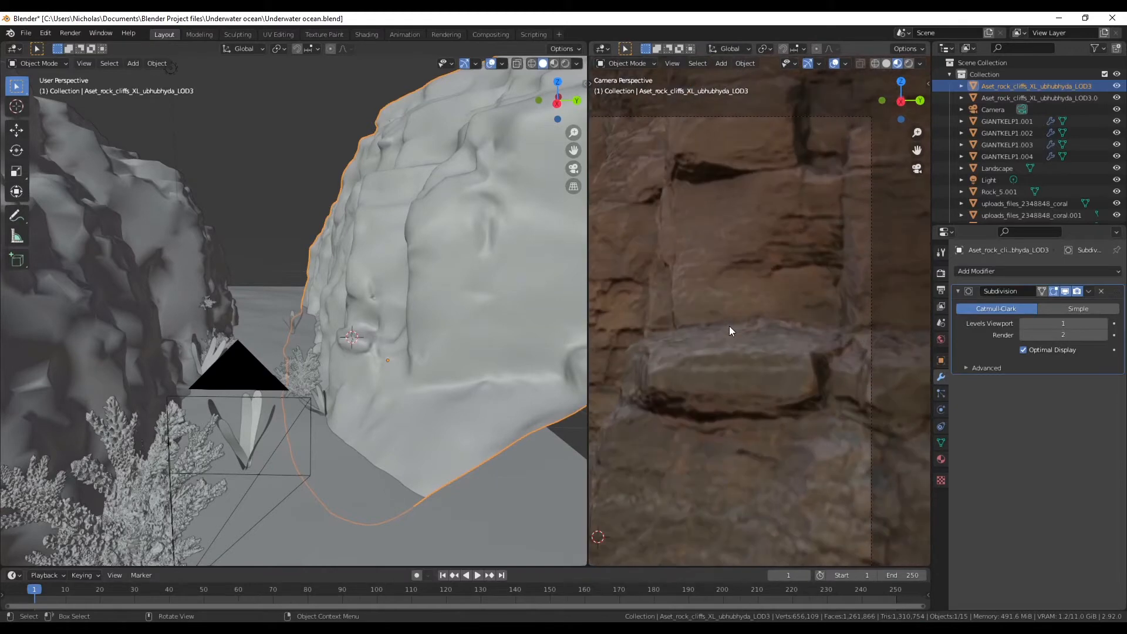
{"action": "middle_click_drag", "start_coordinate": [734, 322], "coordinate": [826, 333], "text": "shift"}
{"action": "scroll", "coordinate": [774, 313], "scroll_direction": "up", "scroll_amount": 2}
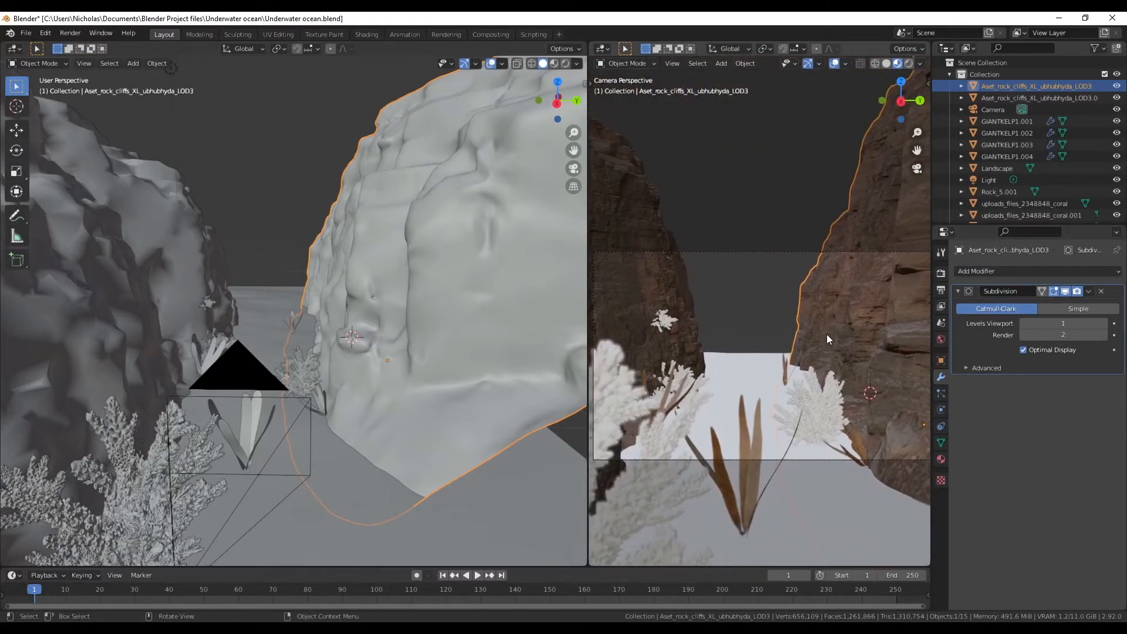
{"action": "key", "text": "F12"}
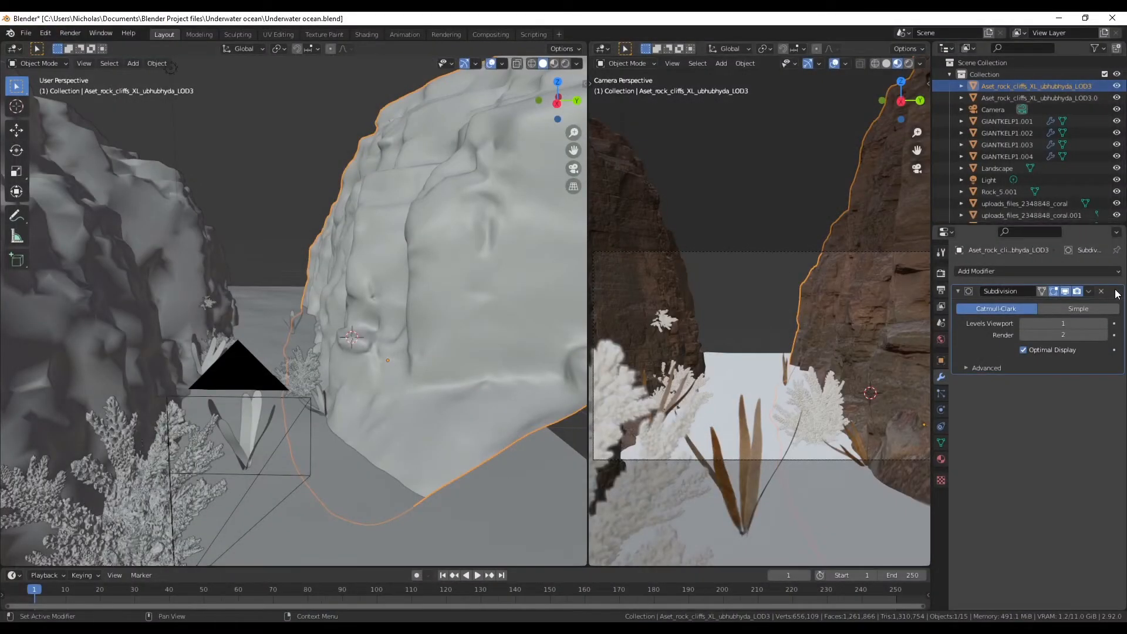
- Remove the Subdivision modifier from the cliff and deselect the cliff
{"action": "left_click", "coordinate": [1101, 291]}
{"action": "left_click", "coordinate": [268, 135]}
{"action": "middle_click_drag", "start_coordinate": [282, 329], "coordinate": [287, 355]}
{"action": "middle_click_drag", "start_coordinate": [288, 356], "coordinate": [308, 265], "text": "shift"}
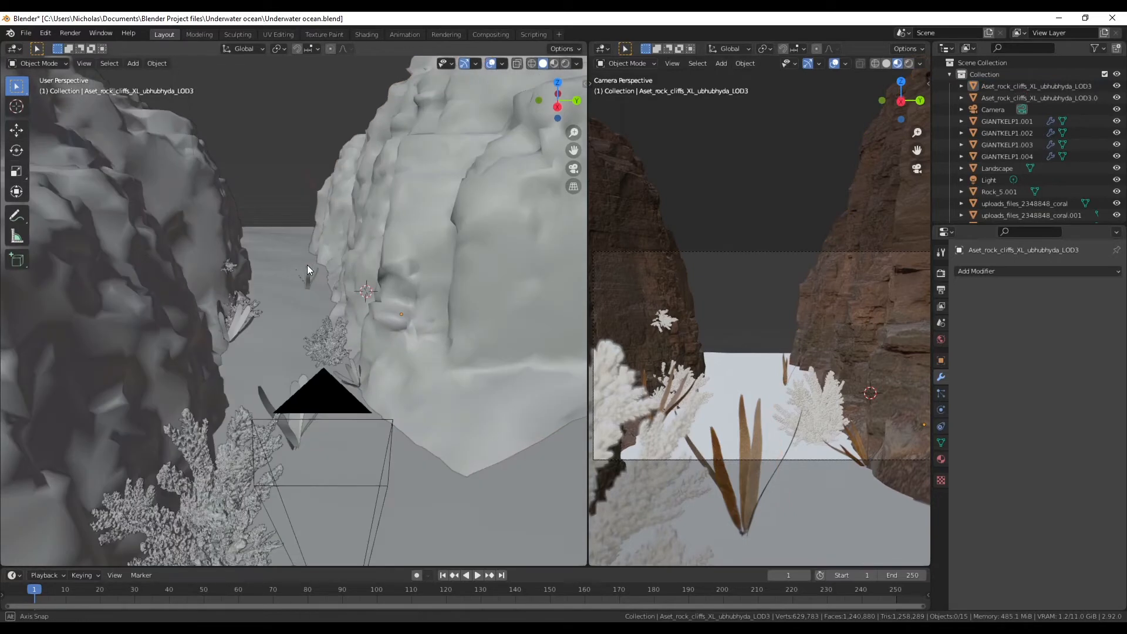
- Import GIANTKELP20.png from the Assets/Kelp/Giant-Kelp folder as an image plane
{"action": "left_click", "coordinate": [24, 33]}
{"action": "mouse_move", "coordinate": [70, 188]}
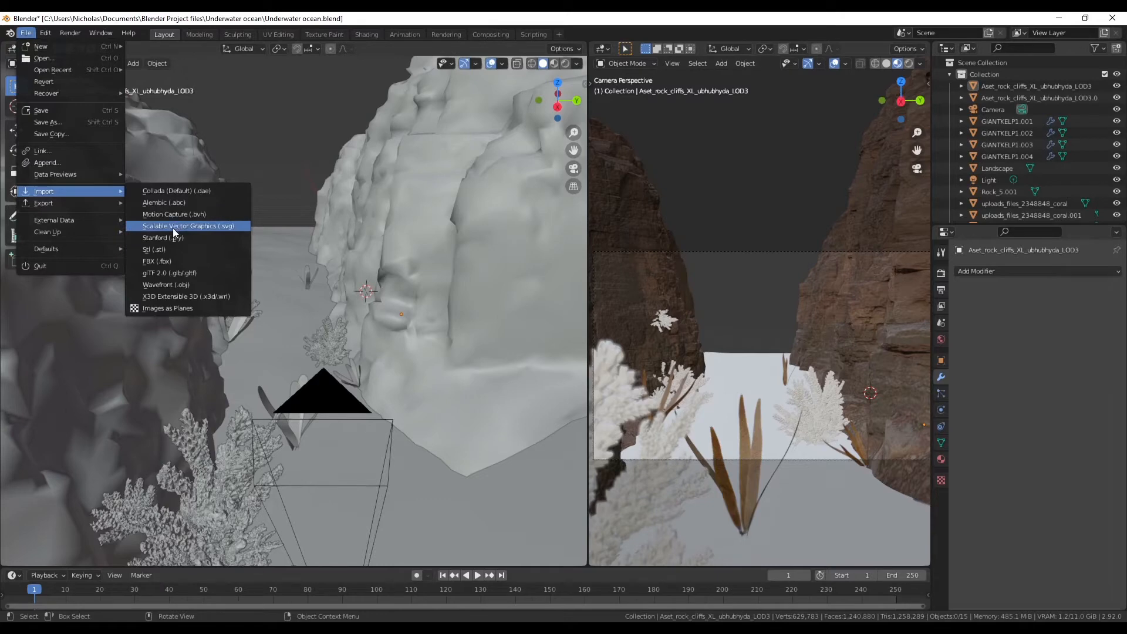
{"action": "left_click", "coordinate": [185, 310]}
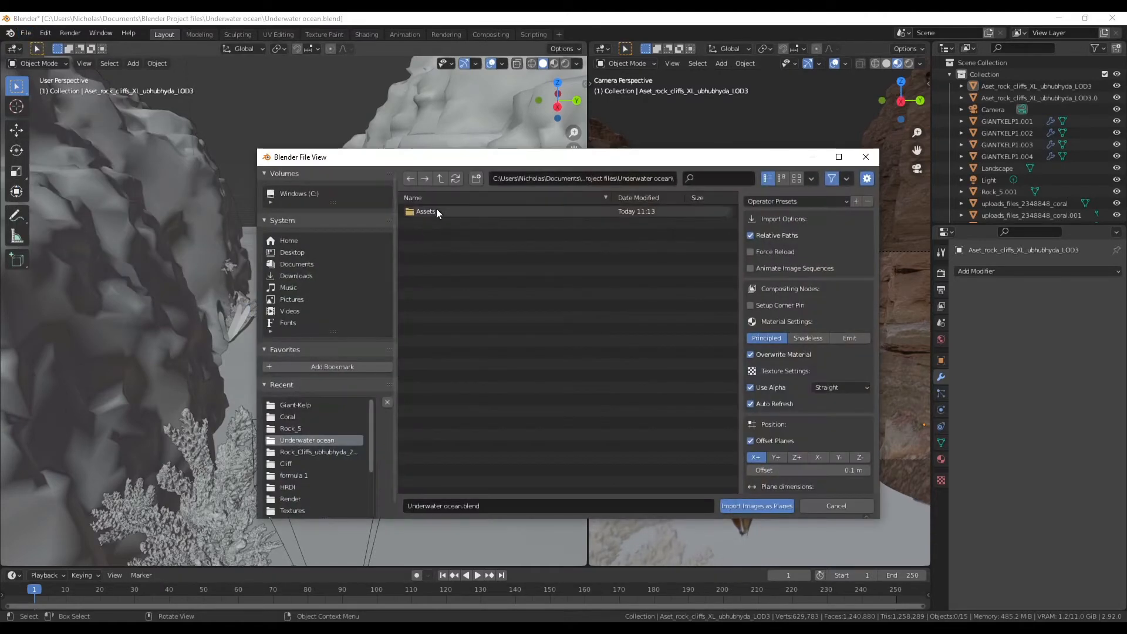
{"action": "double_click", "coordinate": [437, 210]}
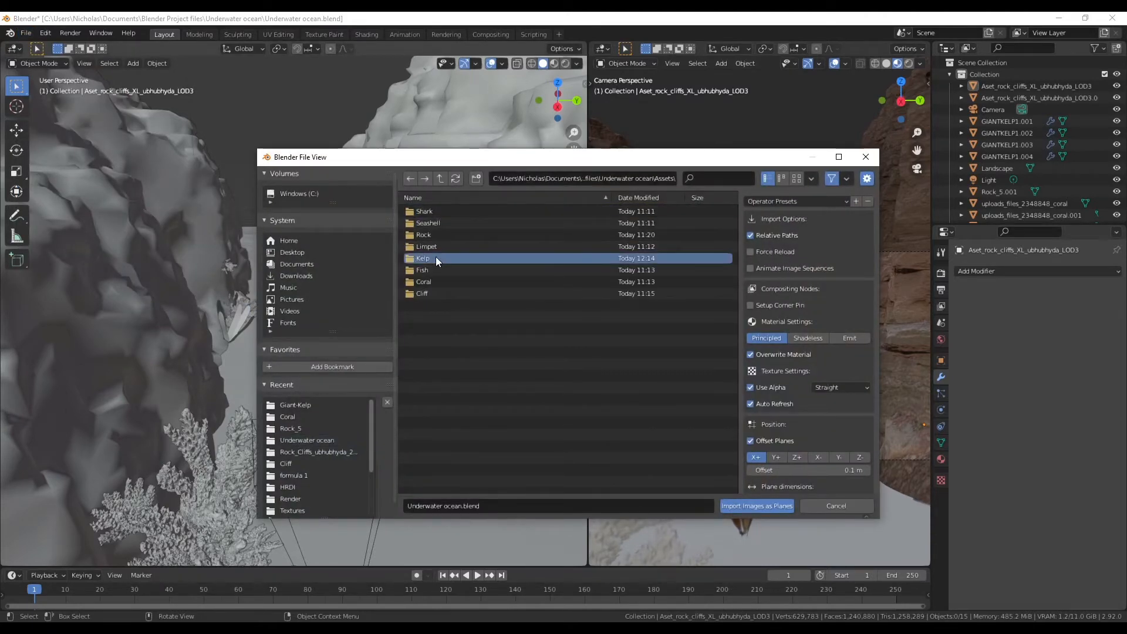
{"action": "double_click", "coordinate": [435, 257]}
{"action": "double_click", "coordinate": [438, 211]}
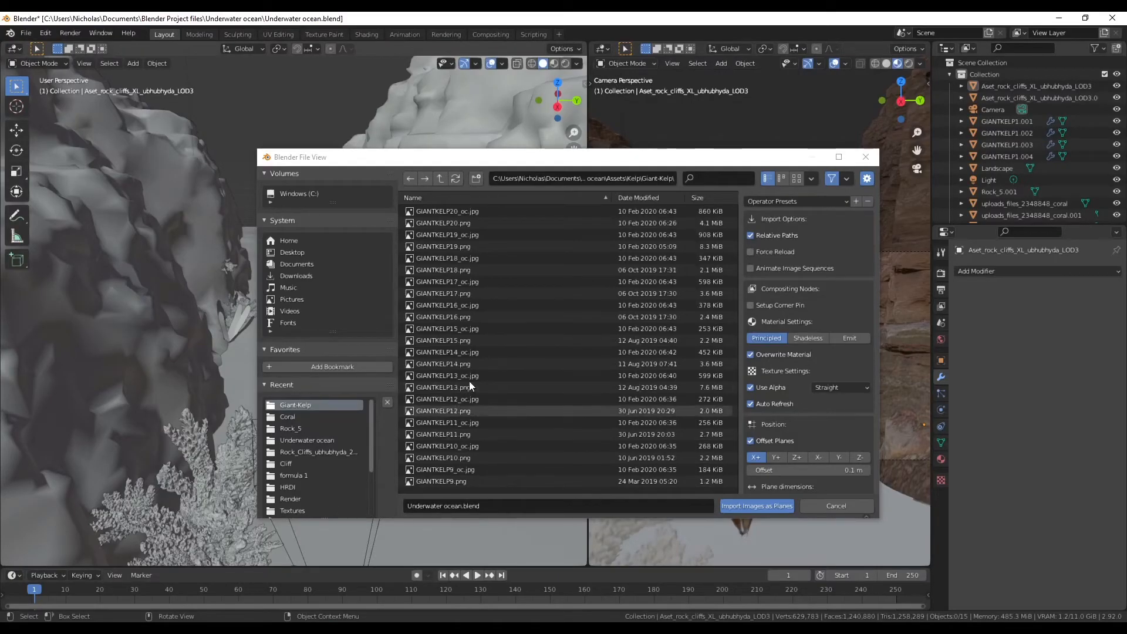
{"action": "scroll", "coordinate": [459, 238], "scroll_direction": "up", "scroll_amount": 3}
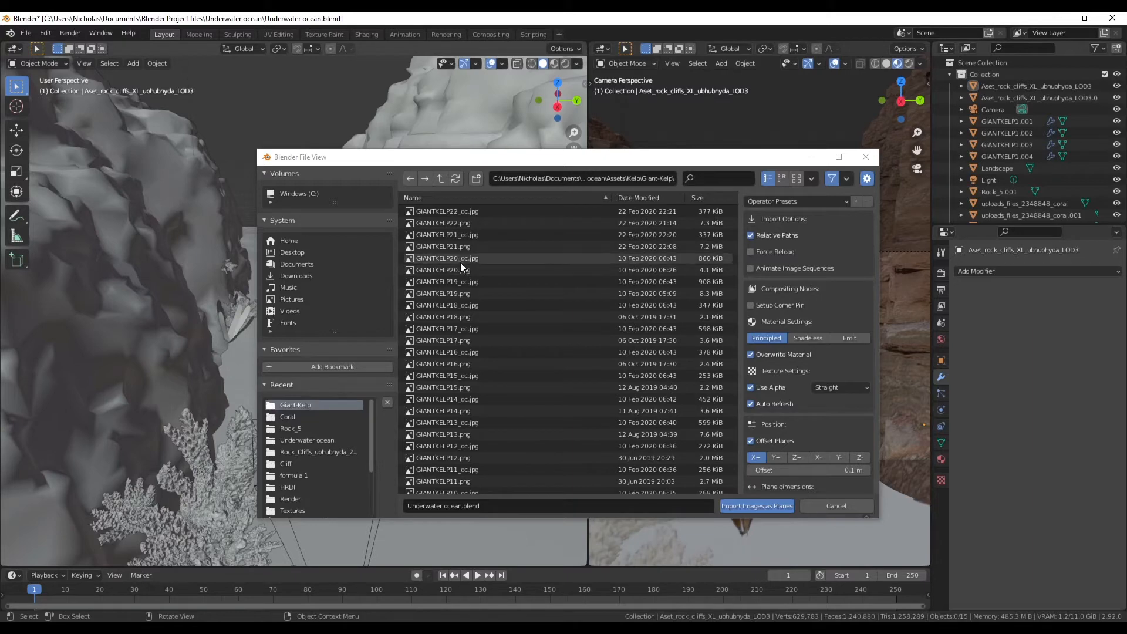
{"action": "double_click", "coordinate": [442, 269]}
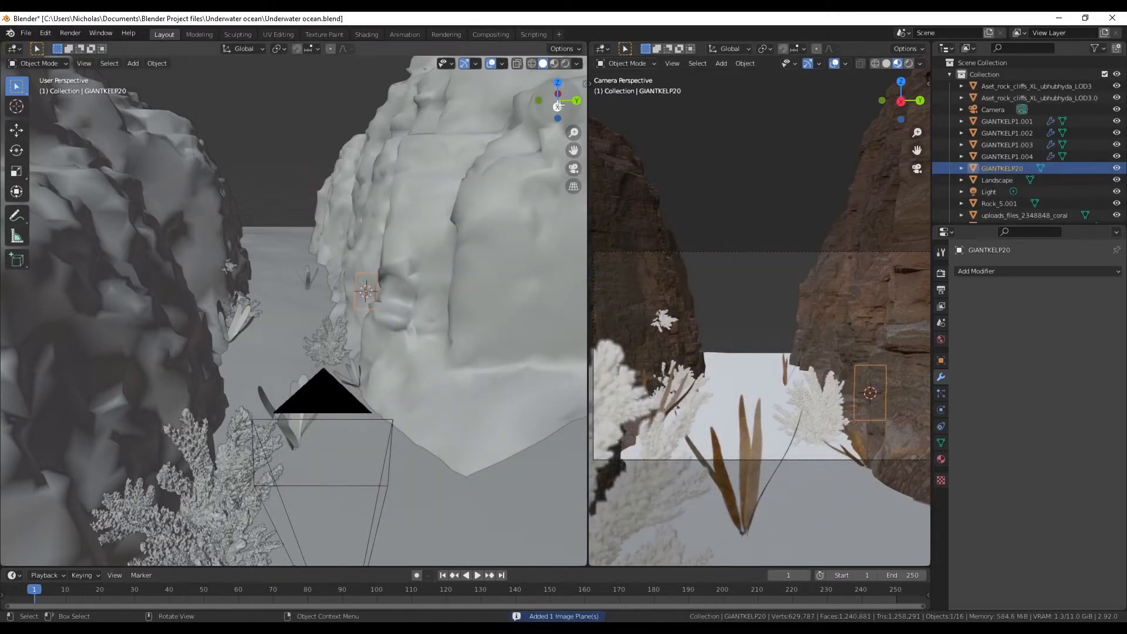
- Move the GIANTKELP20 plane from the cliff to the gap beside the existing kelp and isolate it in local view
{"action": "left_click", "coordinate": [557, 107]}
{"action": "key", "text": "g"}
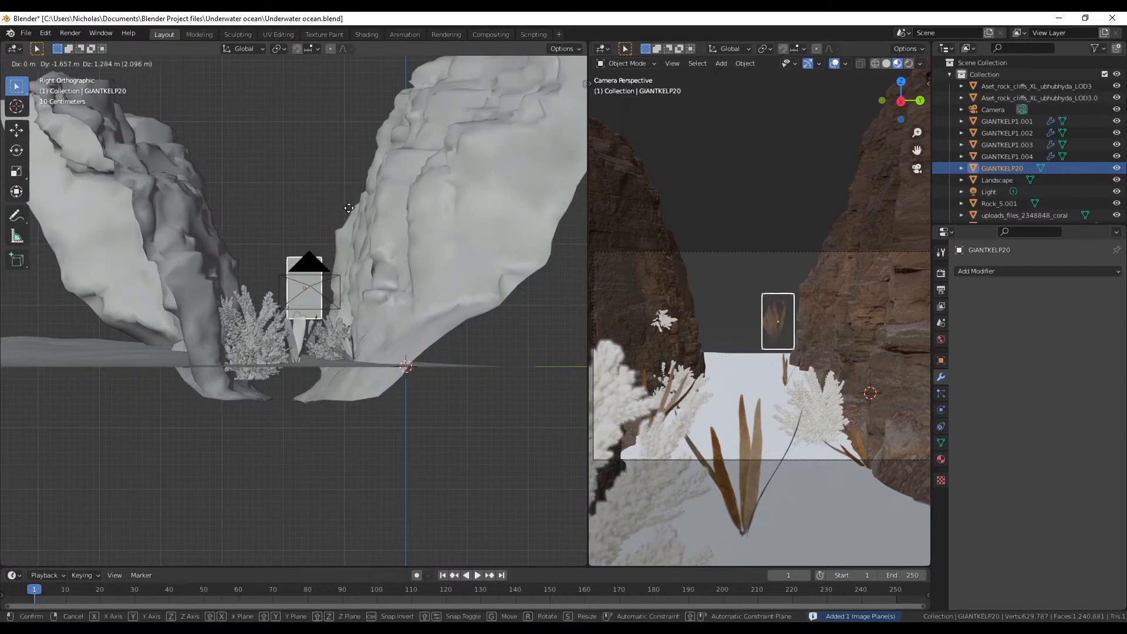
{"action": "left_click", "coordinate": [338, 231]}
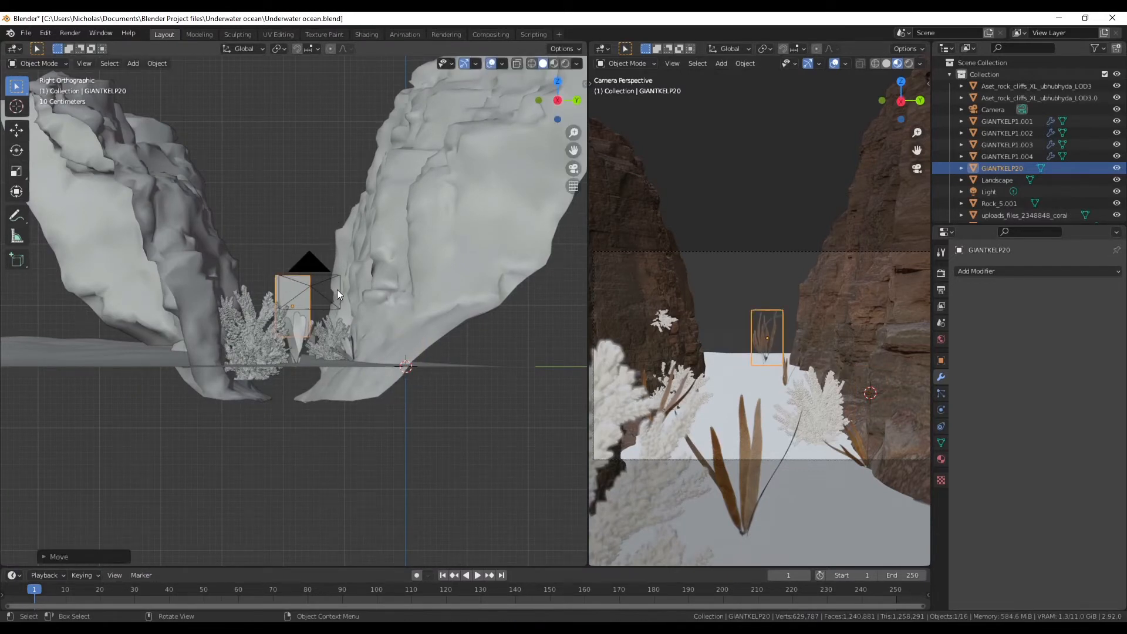
{"action": "key", "text": "KP_Divide"}
{"action": "key", "text": "KP_Divide"}
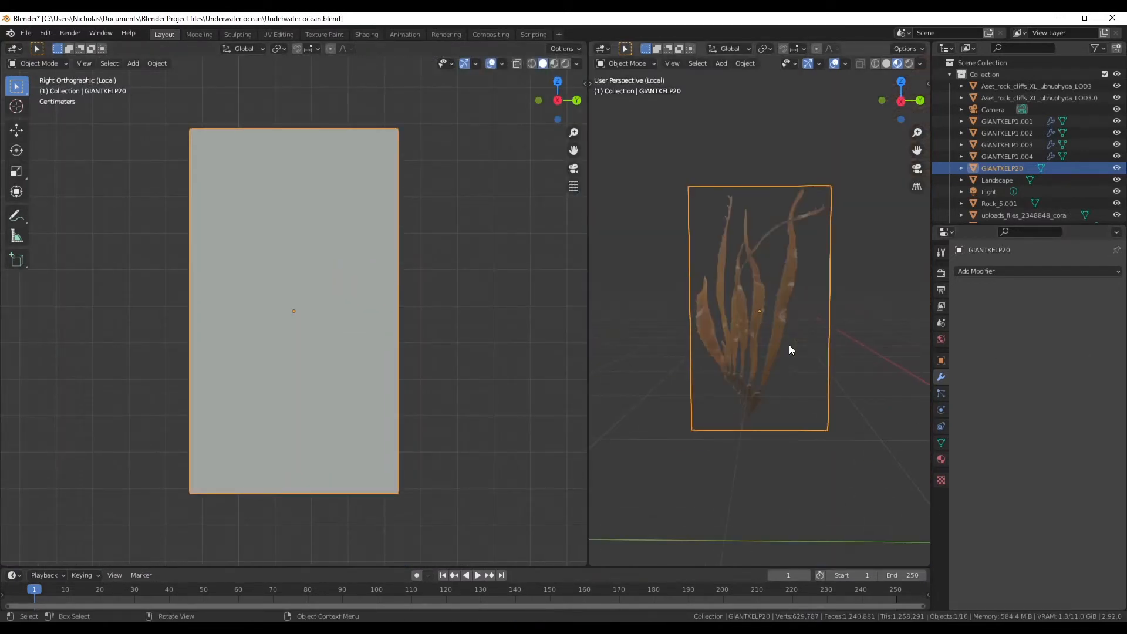
- Add seven evenly spaced horizontal loop cuts across the GIANTKELP20 plane
{"action": "middle_click_drag", "start_coordinate": [451, 338], "coordinate": [407, 339]}
{"action": "left_click", "coordinate": [34, 63]}
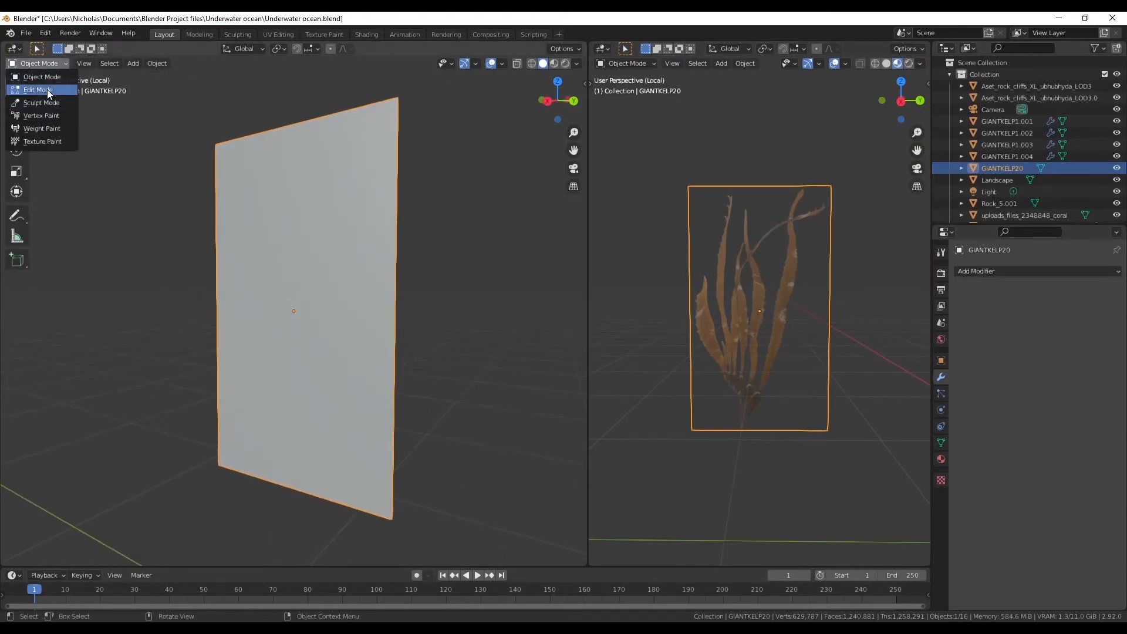
{"action": "left_click", "coordinate": [46, 89]}
{"action": "left_click", "coordinate": [17, 343]}
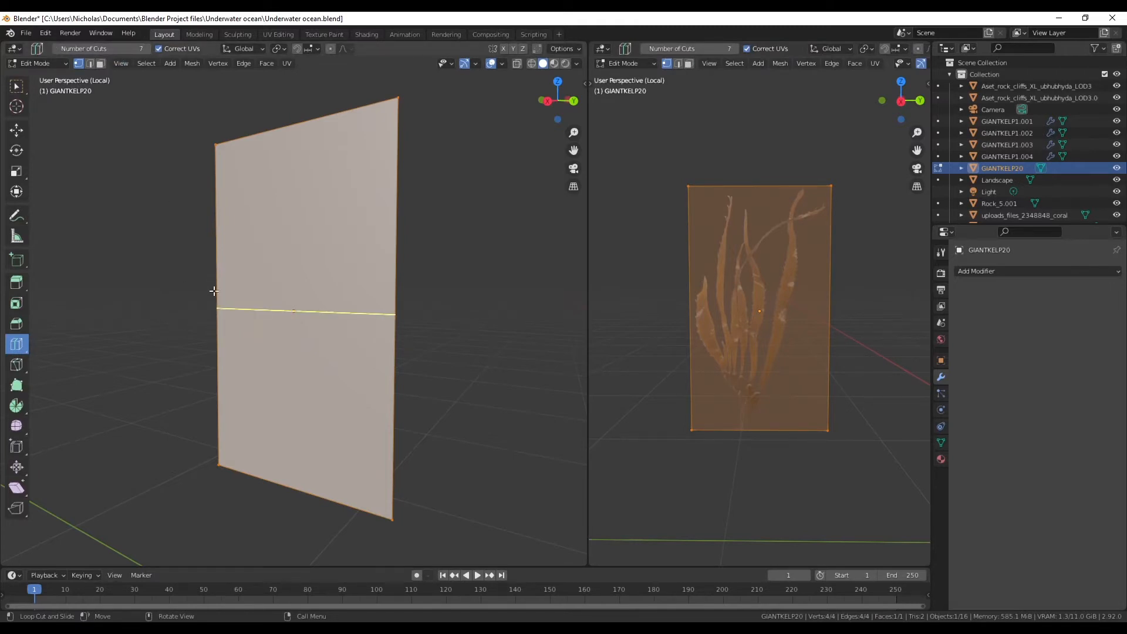
{"action": "left_click", "coordinate": [214, 290]}
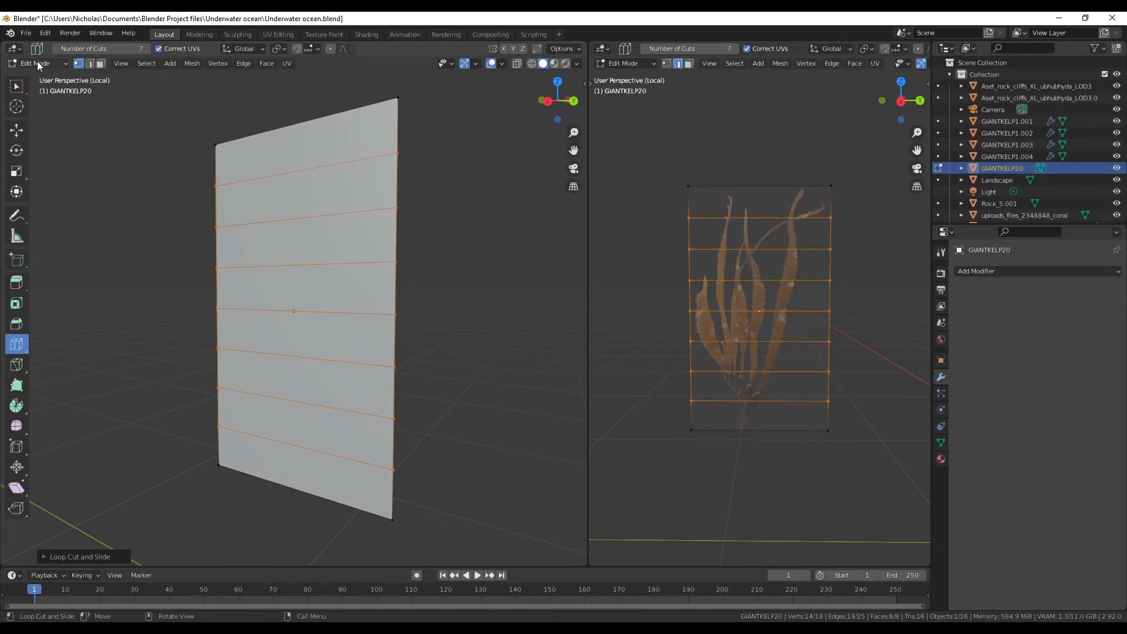
- In back view, select all the plane's vertex rows except the bottom one and shift them slightly sideways
{"action": "left_click", "coordinate": [569, 100]}
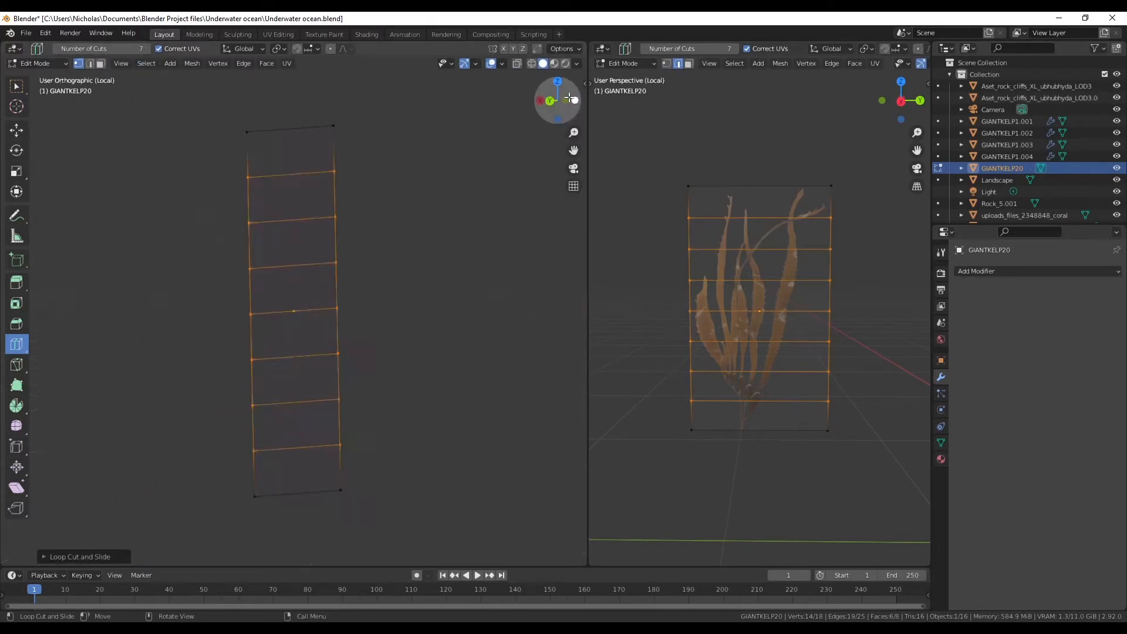
{"action": "left_click_drag", "start_coordinate": [555, 100], "coordinate": [538, 99]}
{"action": "left_click", "coordinate": [540, 100]}
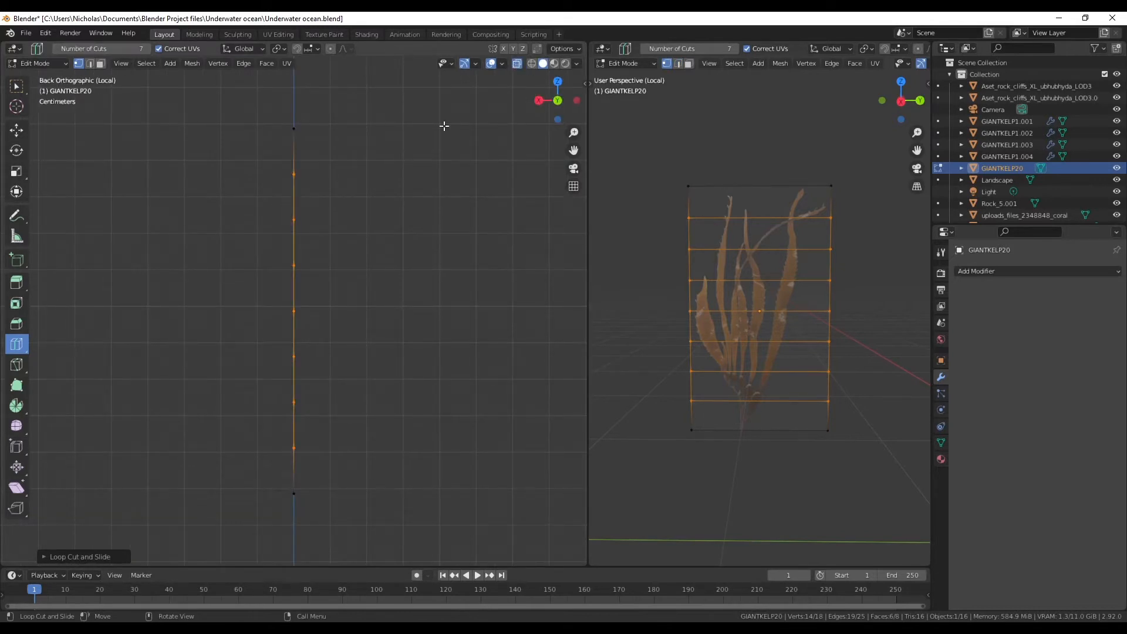
{"action": "key", "text": "a"}
{"action": "left_click", "coordinate": [16, 86]}
{"action": "scroll", "coordinate": [285, 322], "scroll_direction": "down", "scroll_amount": 3}
{"action": "left_click", "coordinate": [359, 286]}
{"action": "scroll", "coordinate": [359, 286], "scroll_direction": "down", "scroll_amount": 3, "text": "shift"}
{"action": "scroll", "coordinate": [372, 251], "scroll_direction": "up", "scroll_amount": 3, "text": "shift"}
{"action": "left_click_drag", "start_coordinate": [394, 140], "coordinate": [196, 410]}
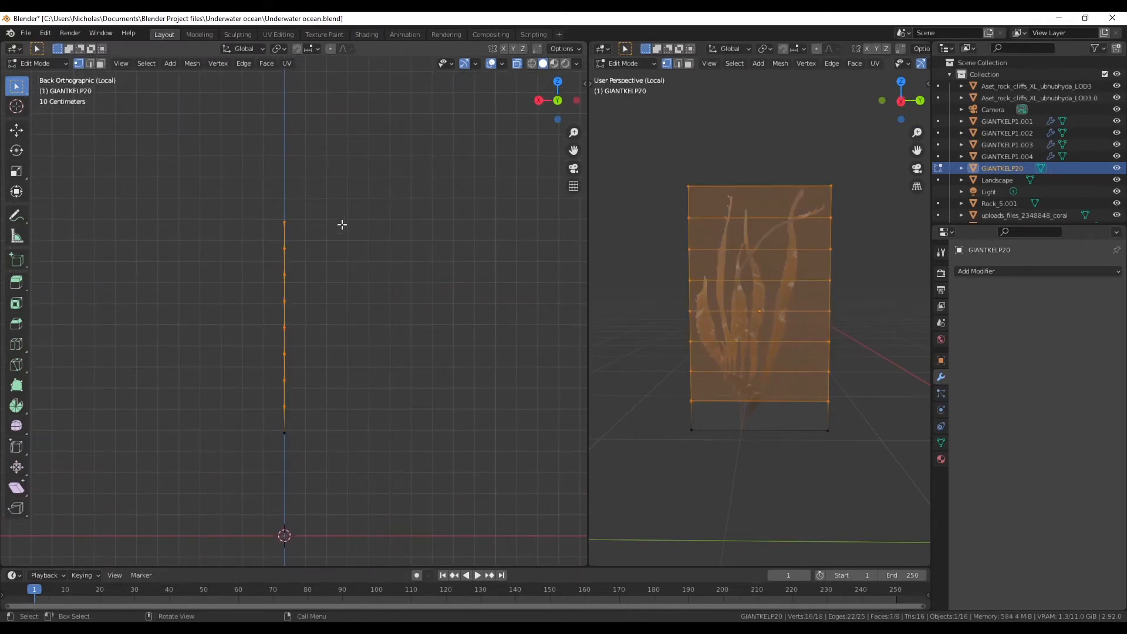
{"action": "key", "text": "g"}
{"action": "left_click", "coordinate": [361, 223]}
- Shift progressively smaller groups of the upper vertex rows so the plane bends into a wavy curve toward its top
{"action": "left_click_drag", "start_coordinate": [361, 143], "coordinate": [178, 397]}
{"action": "key", "text": "g"}
{"action": "left_click", "coordinate": [185, 388]}
{"action": "left_click_drag", "start_coordinate": [325, 183], "coordinate": [202, 376]}
{"action": "key", "text": "g"}
{"action": "left_click", "coordinate": [272, 266]}
{"action": "left_click_drag", "start_coordinate": [342, 200], "coordinate": [225, 338]}
{"action": "key", "text": "g"}
{"action": "left_click", "coordinate": [338, 223]}
{"action": "left_click_drag", "start_coordinate": [343, 214], "coordinate": [219, 307]}
{"action": "key", "text": "g"}
{"action": "left_click", "coordinate": [224, 307]}
{"action": "left_click_drag", "start_coordinate": [354, 201], "coordinate": [276, 249]}
{"action": "key", "text": "g"}
{"action": "left_click", "coordinate": [244, 281]}
{"action": "key", "text": "g"}
{"action": "left_click", "coordinate": [281, 251]}
{"action": "left_click_drag", "start_coordinate": [352, 222], "coordinate": [280, 235]}
{"action": "key", "text": "g"}
{"action": "left_click", "coordinate": [314, 227]}
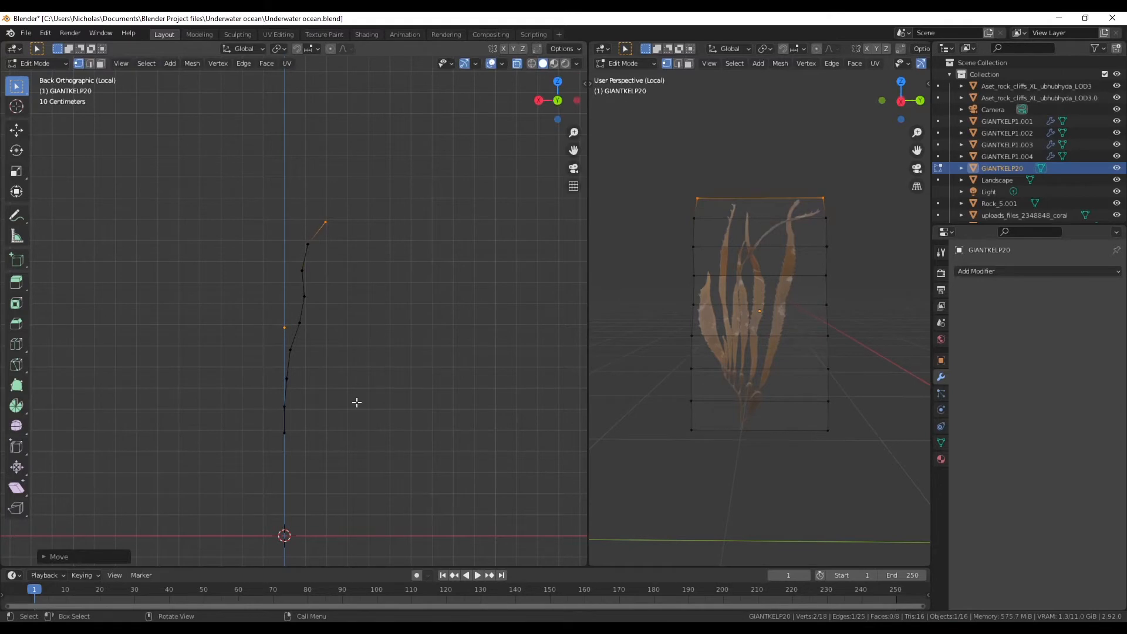
- Reposition the lowest vertex rows sideways to curve the plane's base
{"action": "left_click_drag", "start_coordinate": [301, 376], "coordinate": [258, 452]}
{"action": "key", "text": "g"}
{"action": "left_click", "coordinate": [325, 448]}
{"action": "left_click_drag", "start_coordinate": [338, 396], "coordinate": [241, 474]}
{"action": "key", "text": "g"}
{"action": "left_click", "coordinate": [250, 470]}
{"action": "left_click_drag", "start_coordinate": [350, 430], "coordinate": [262, 470]}
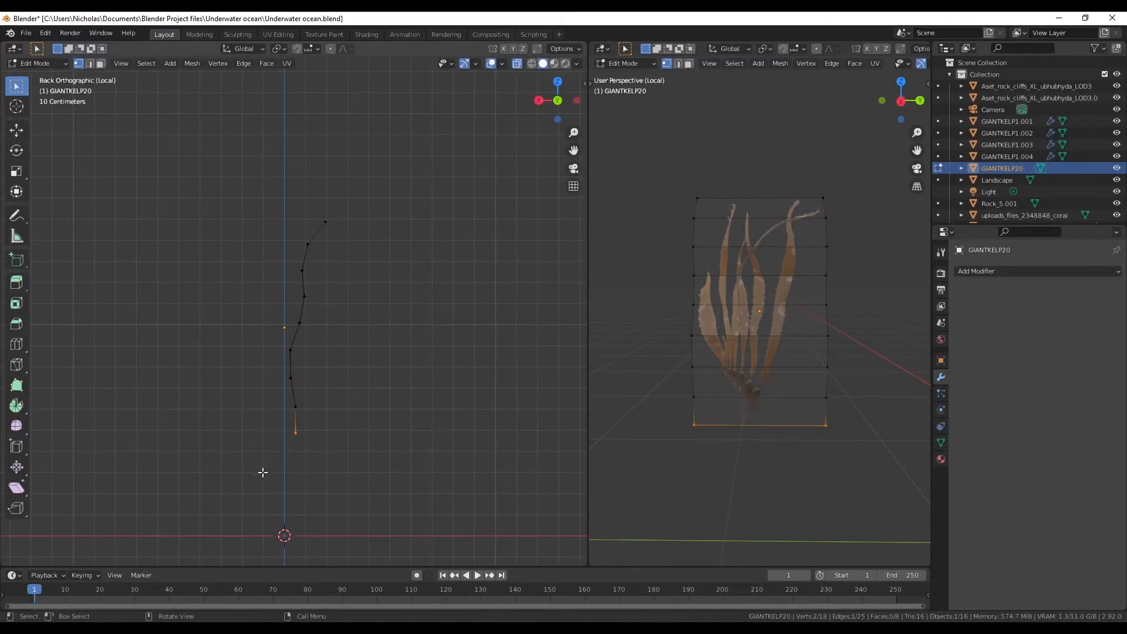
{"action": "key", "text": "g"}
{"action": "left_click", "coordinate": [322, 429]}
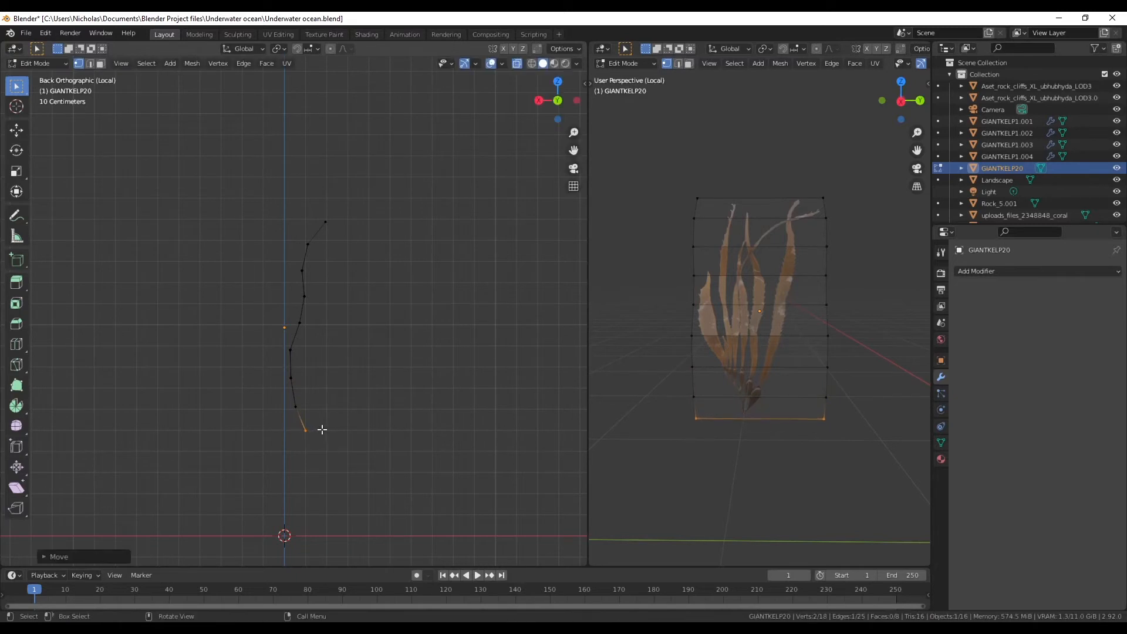
- Return to Object Mode and rotate the bent kelp plane so that its top leans further over
{"action": "left_click", "coordinate": [35, 63]}
{"action": "left_click", "coordinate": [33, 71]}
{"action": "key", "text": "r"}
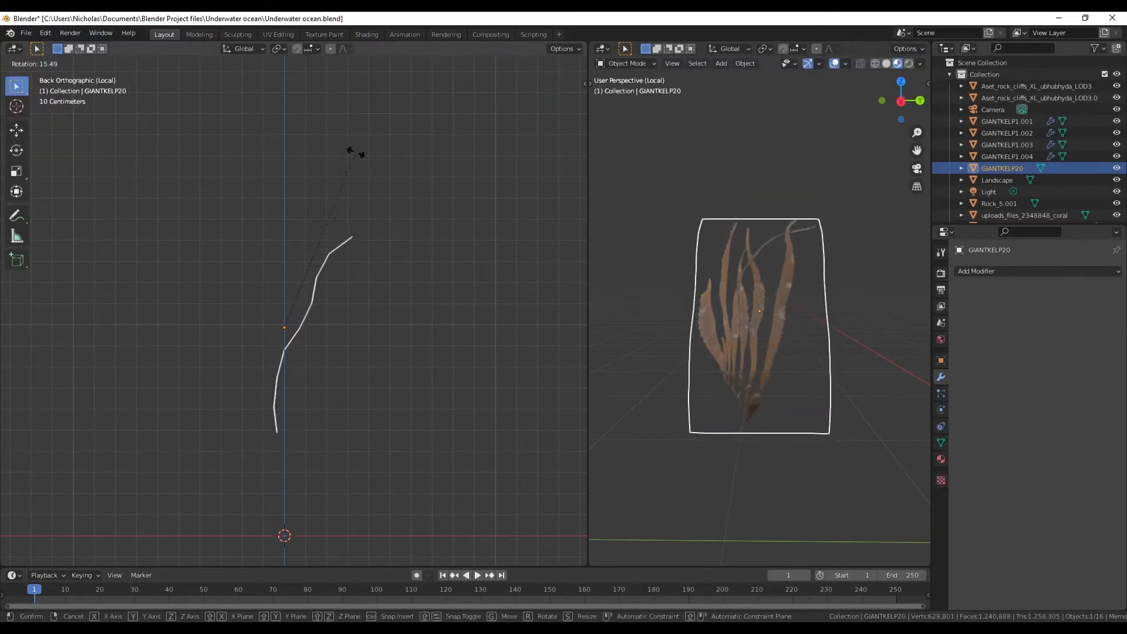
{"action": "left_click", "coordinate": [371, 174]}
{"action": "right_click", "coordinate": [294, 339]}
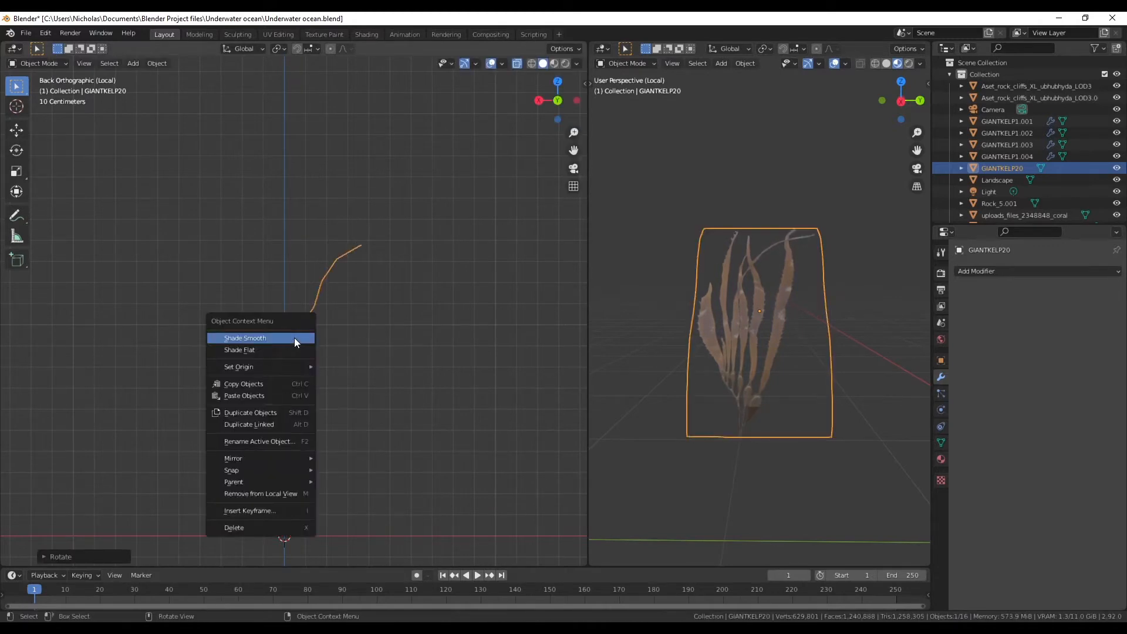
- Set the kelp's origin to the 3D cursor placed at its base, and move the kelp sideways about 0.09 m
{"action": "left_click", "coordinate": [17, 108]}
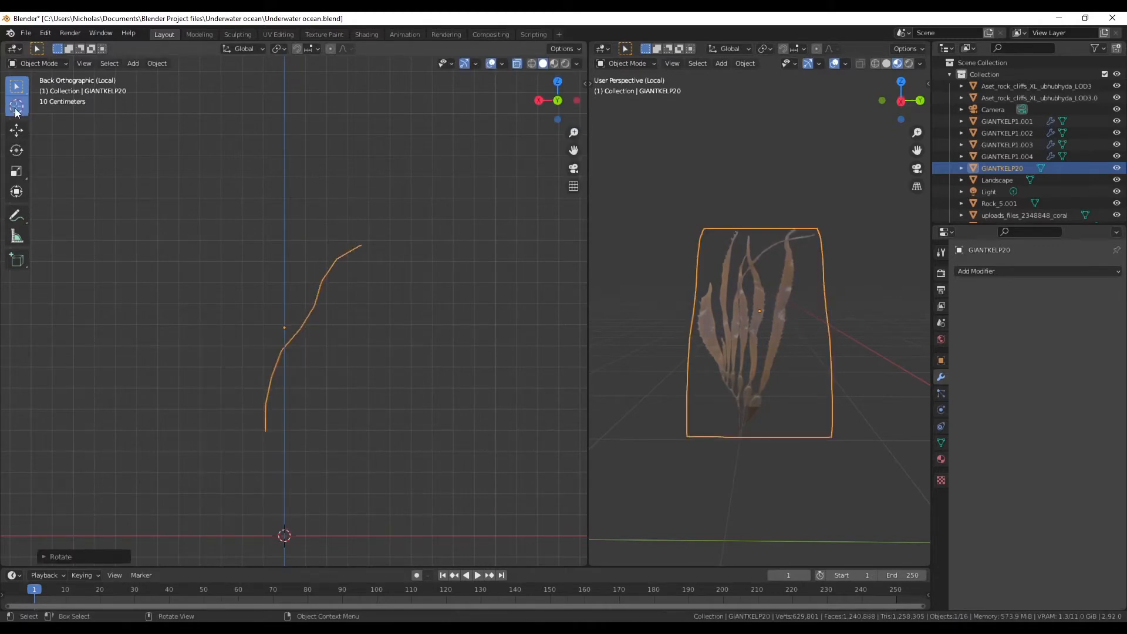
{"action": "right_click", "coordinate": [265, 431]}
{"action": "left_click", "coordinate": [265, 430]}
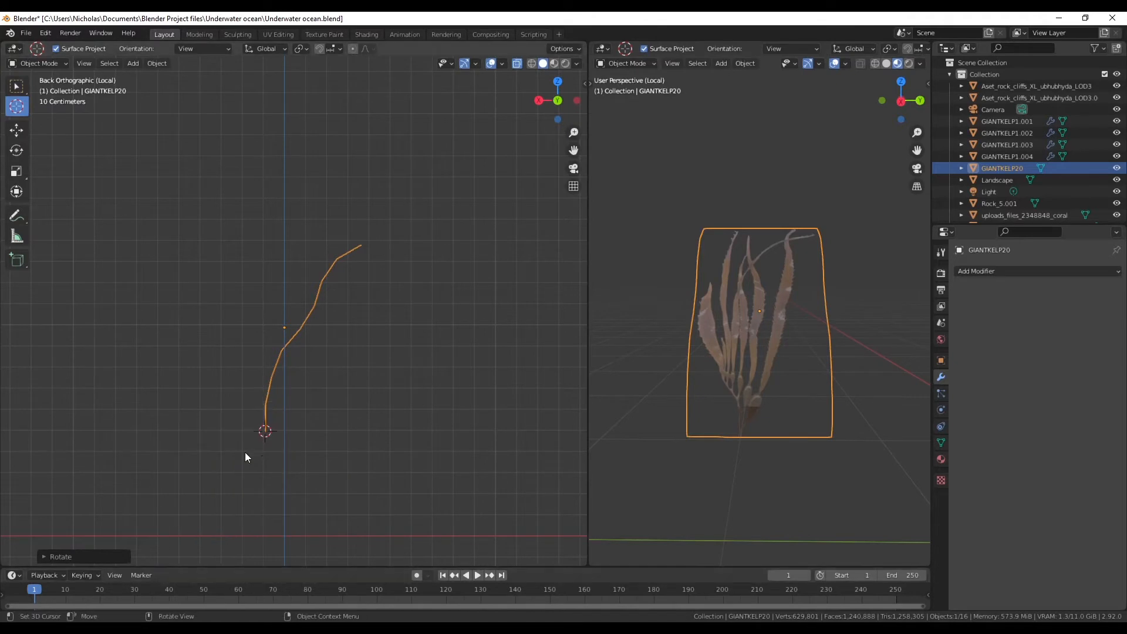
{"action": "left_click", "coordinate": [17, 86]}
{"action": "right_click", "coordinate": [263, 407]}
{"action": "mouse_move", "coordinate": [257, 437]}
{"action": "left_click", "coordinate": [368, 462]}
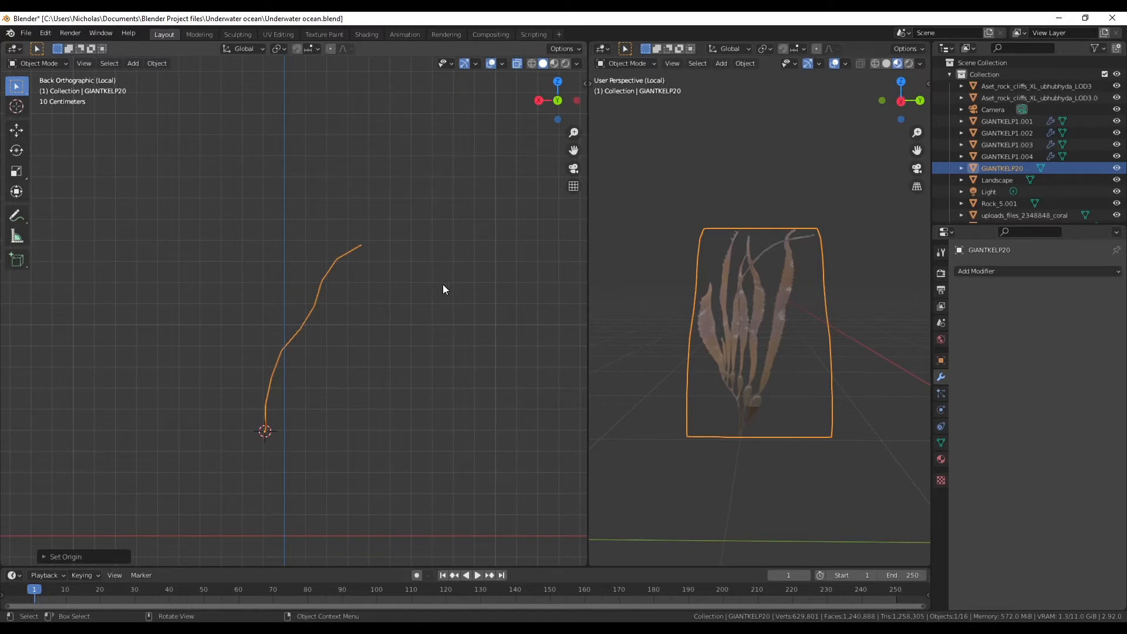
{"action": "key", "text": "g"}
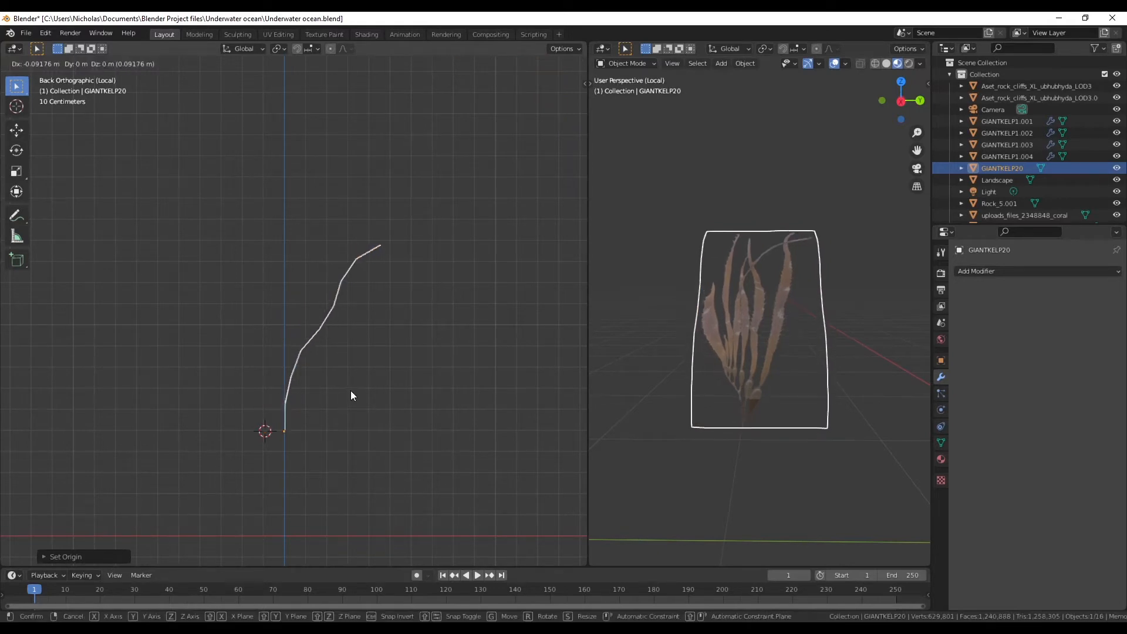
{"action": "left_click", "coordinate": [354, 389]}
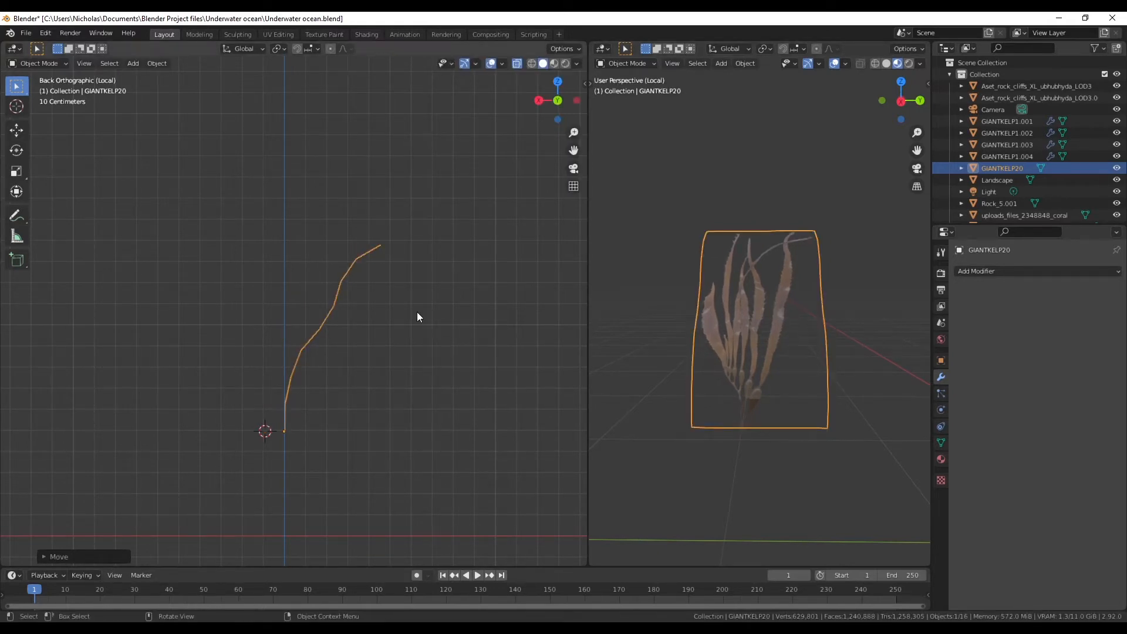
- Shade the kelp plane smooth and add a Subdivision Surface modifier to it
{"action": "right_click", "coordinate": [335, 299]}
{"action": "left_click", "coordinate": [325, 272]}
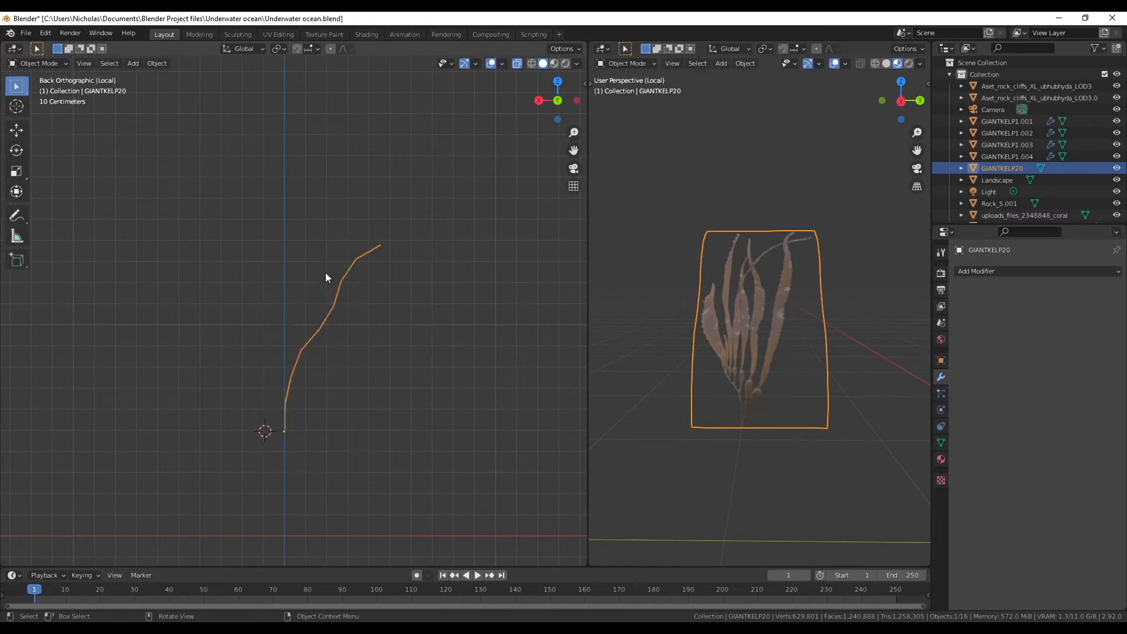
{"action": "middle_click_drag", "start_coordinate": [810, 369], "coordinate": [781, 376]}
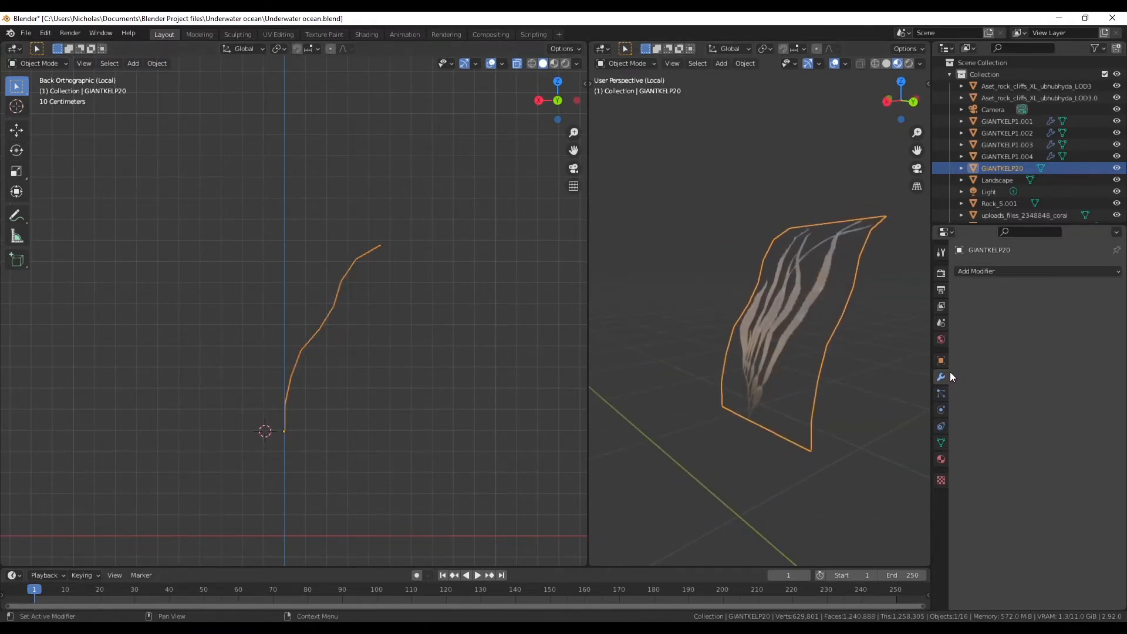
{"action": "left_click", "coordinate": [996, 271]}
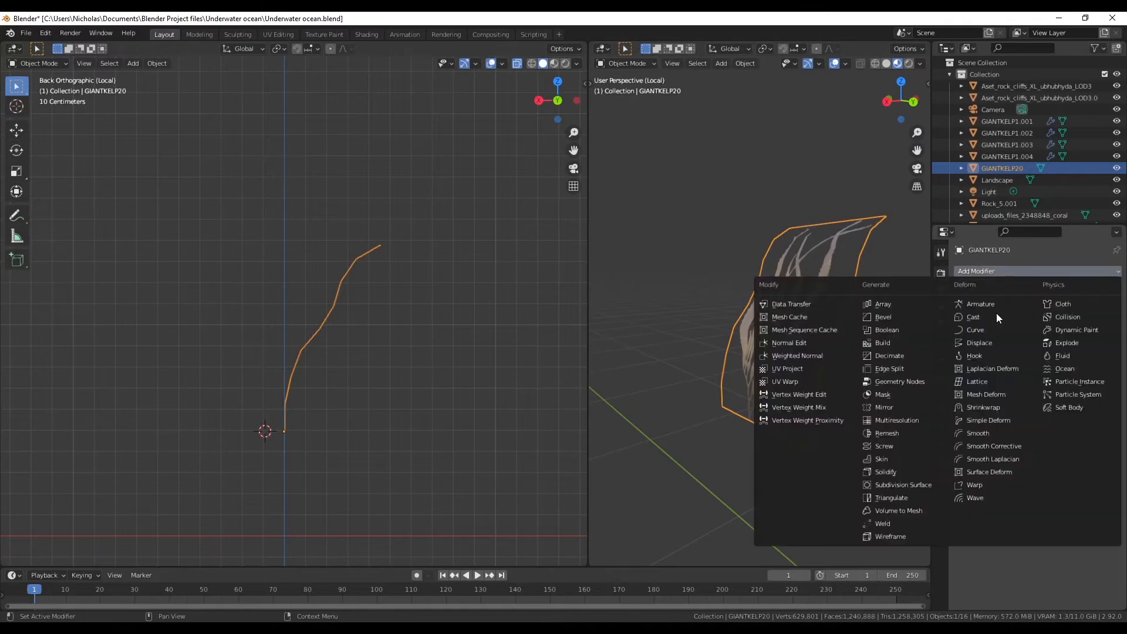
{"action": "left_click", "coordinate": [900, 480]}
{"action": "mouse_move", "coordinate": [720, 298]}
{"action": "middle_mouse_down"}
{"action": "mouse_move", "coordinate": [831, 315]}
{"action": "mouse_move", "coordinate": [611, 287]}
{"action": "mouse_move", "coordinate": [736, 313]}
{"action": "middle_mouse_up"}
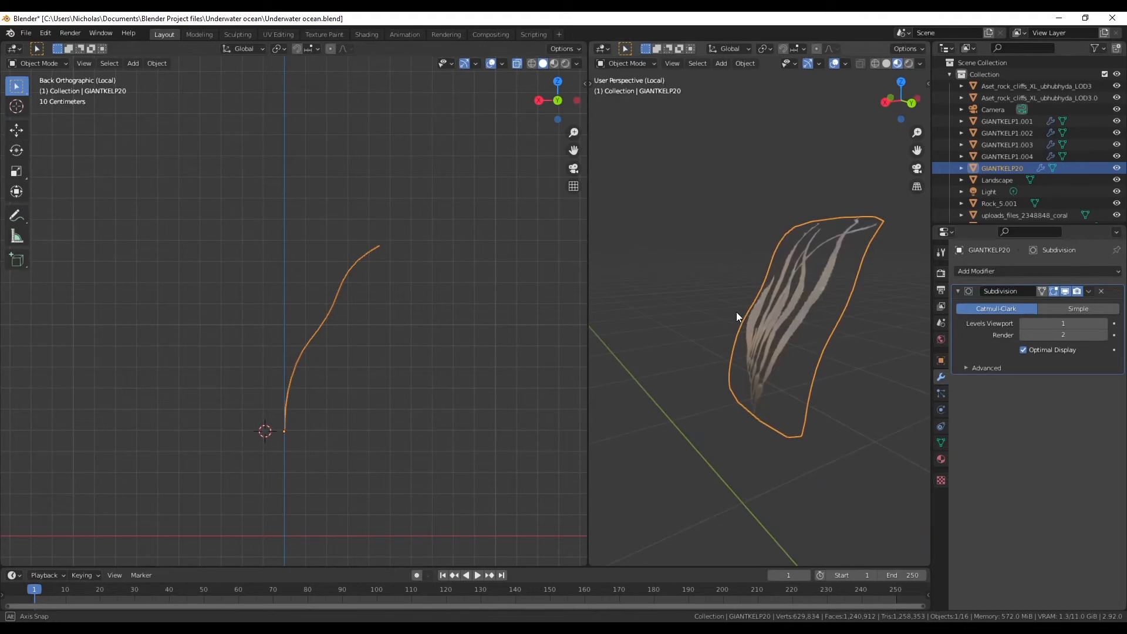
- Duplicate the kelp plane in place from the top view and try rotating the copy
{"action": "left_click", "coordinate": [558, 80]}
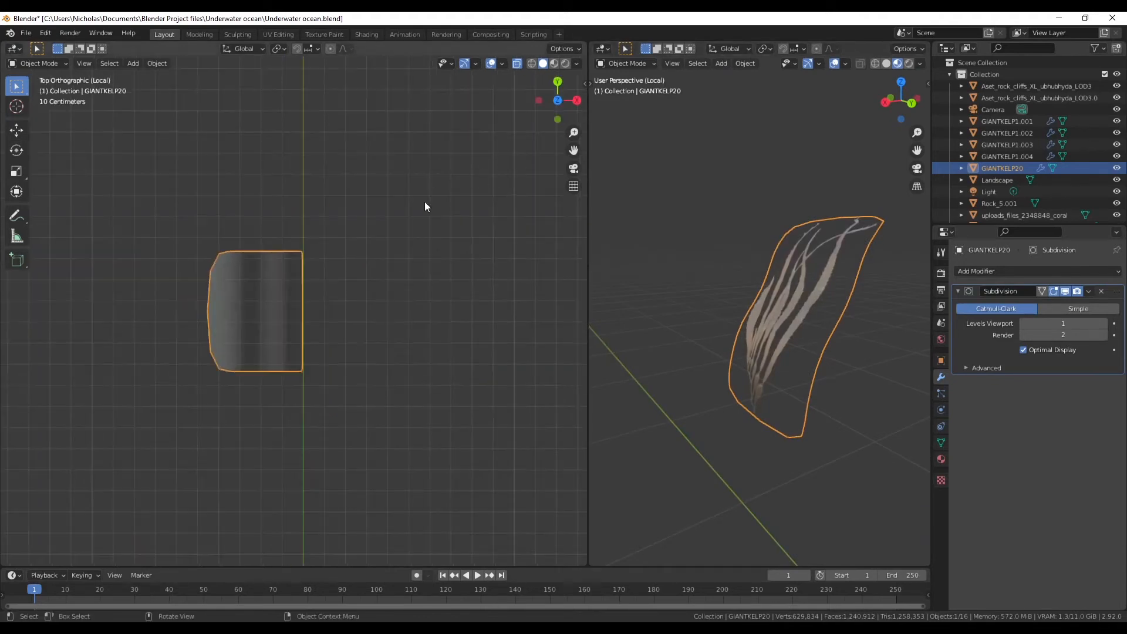
{"action": "key", "text": "shift+d"}
{"action": "right_click", "coordinate": [375, 274]}
{"action": "key", "text": "r"}
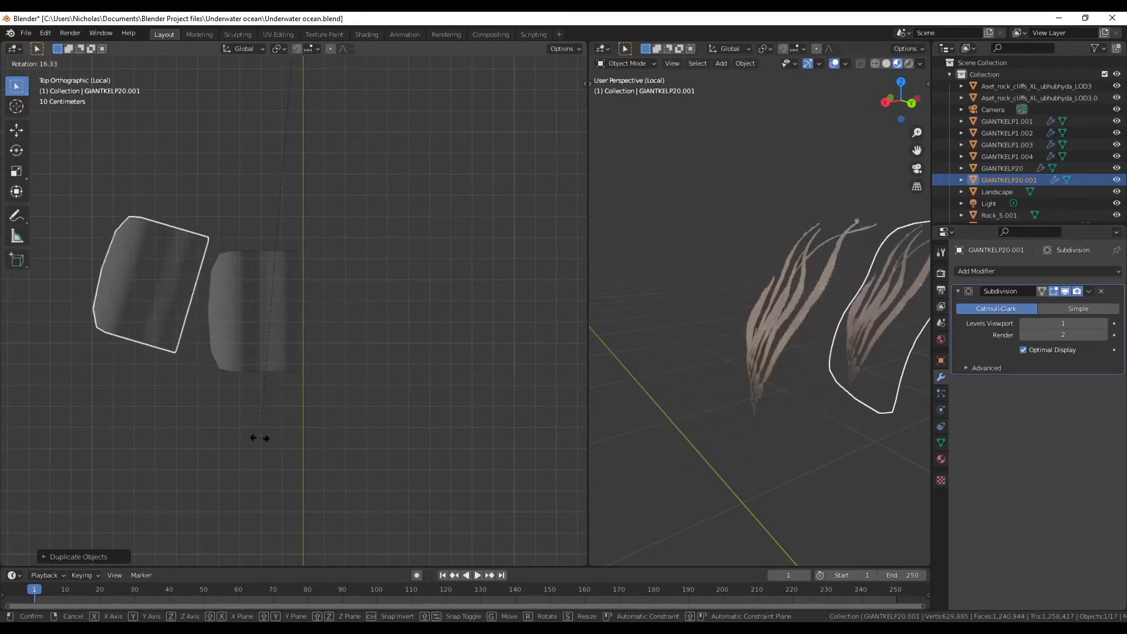
{"action": "right_click", "coordinate": [260, 437]}
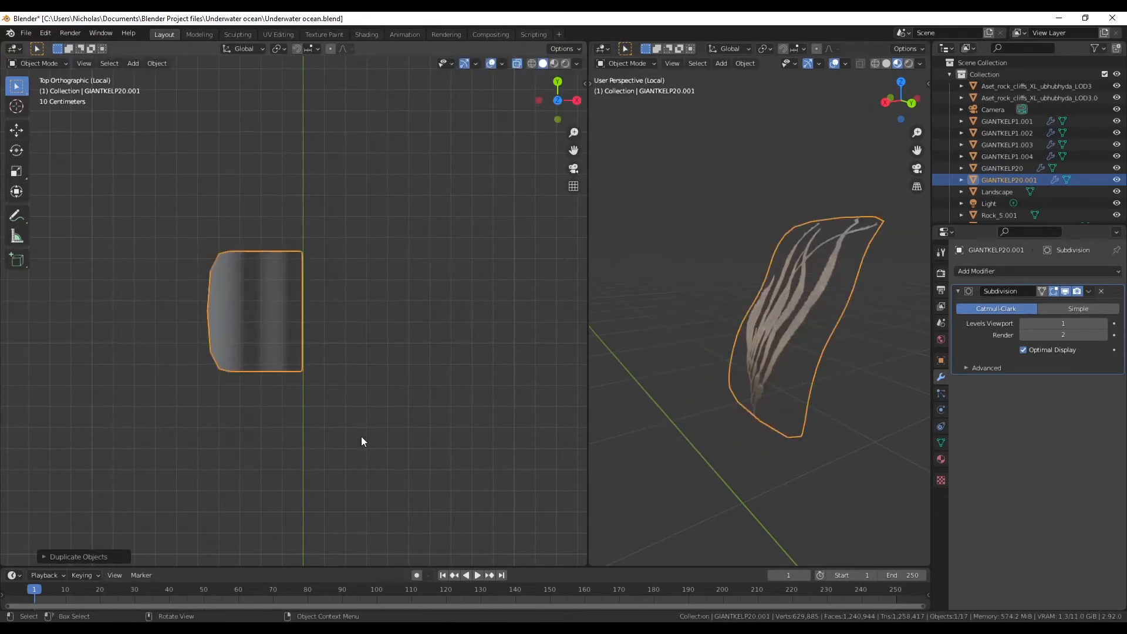
- Place the 3D cursor at the middle of the kelp's base edge in top view and set the copy's origin to it
{"action": "left_click", "coordinate": [15, 106]}
{"action": "left_click", "coordinate": [301, 312]}
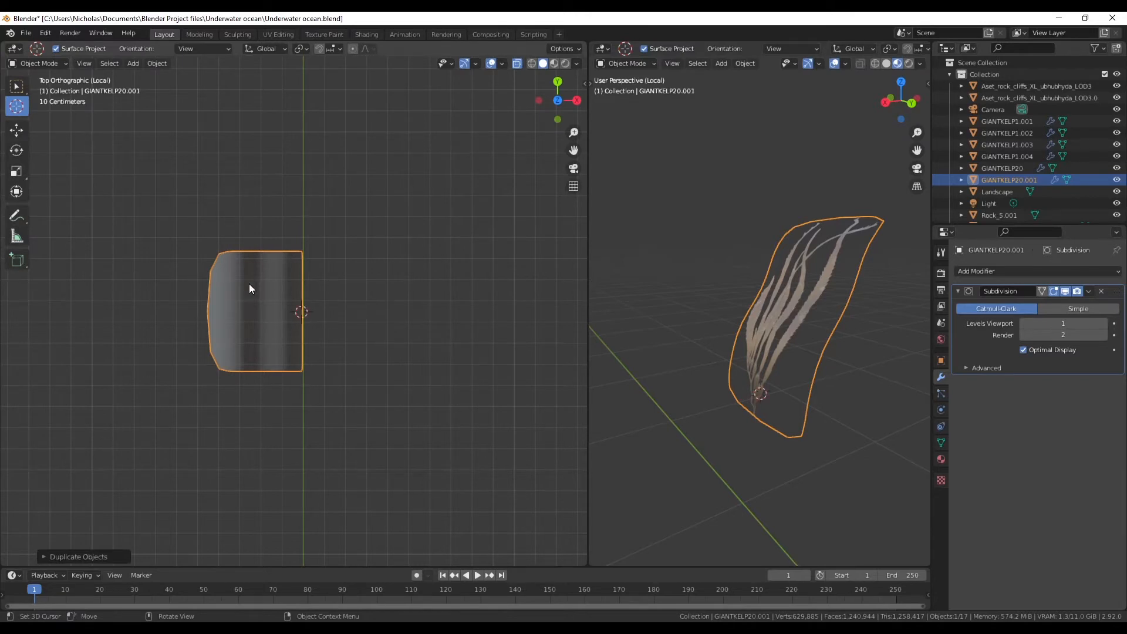
{"action": "right_click", "coordinate": [246, 307]}
{"action": "right_click", "coordinate": [233, 289]}
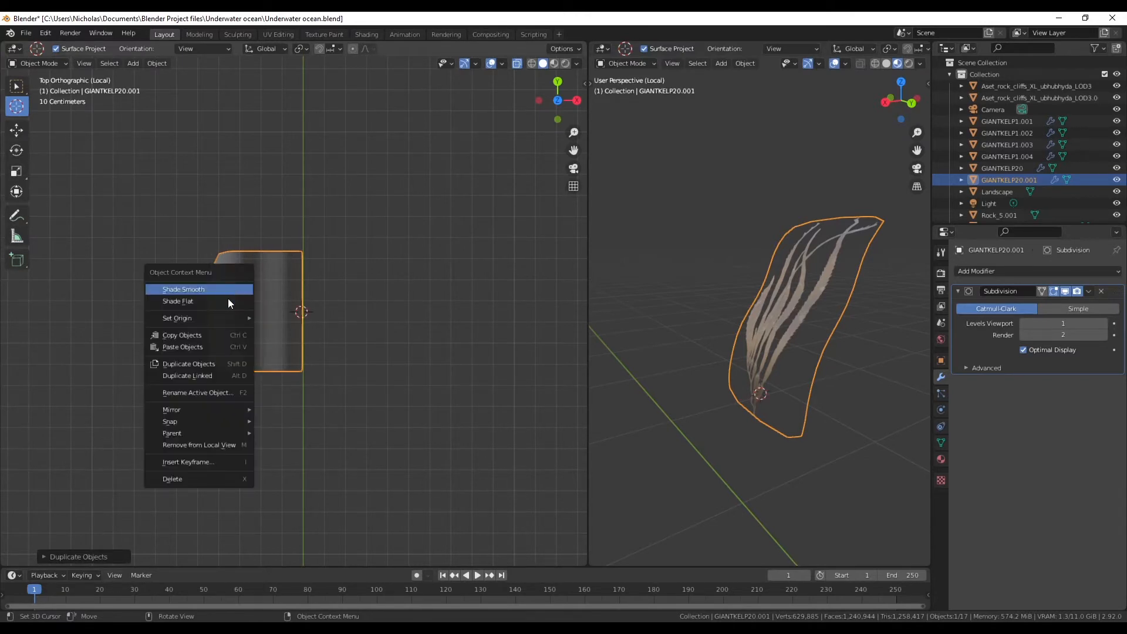
{"action": "mouse_move", "coordinate": [229, 320]}
{"action": "left_click", "coordinate": [337, 342]}
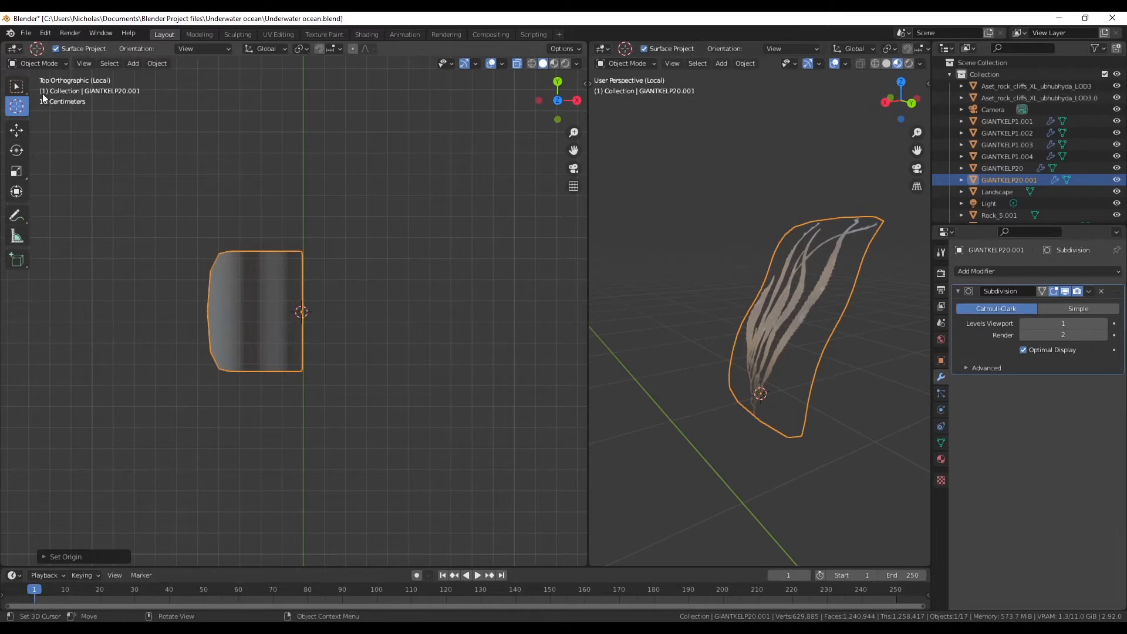
{"action": "left_click", "coordinate": [17, 87]}
{"action": "left_click", "coordinate": [48, 67]}
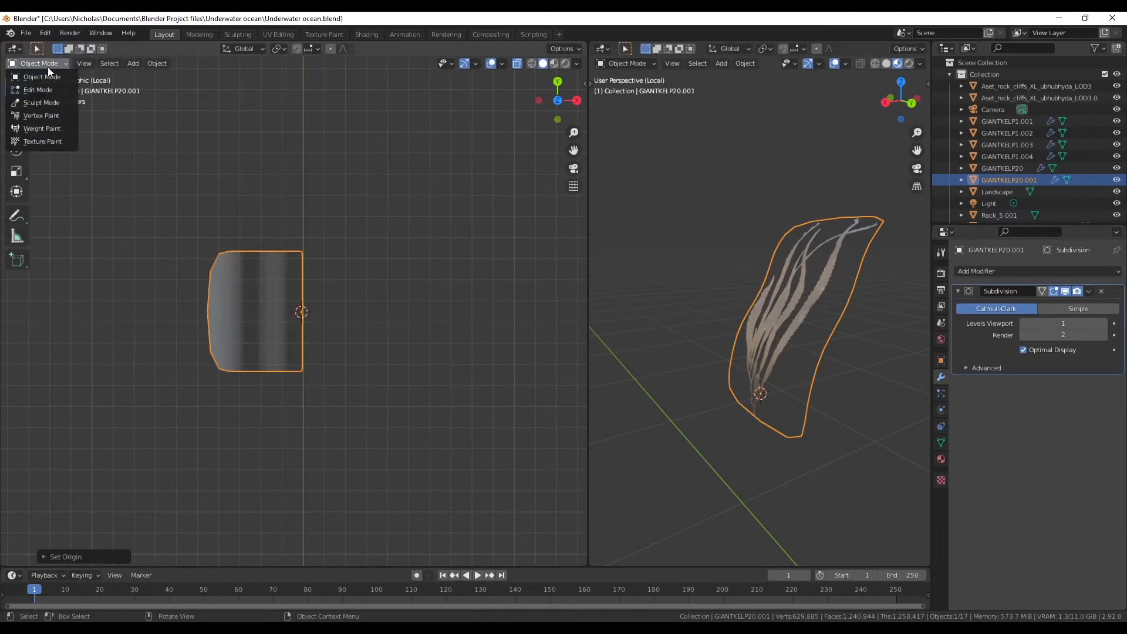
{"action": "left_click", "coordinate": [269, 157]}
- Move the original GIANTKELP20 plane away from the overlapping copy and delete it
{"action": "left_click", "coordinate": [251, 312]}
{"action": "key", "text": "shift+d"}
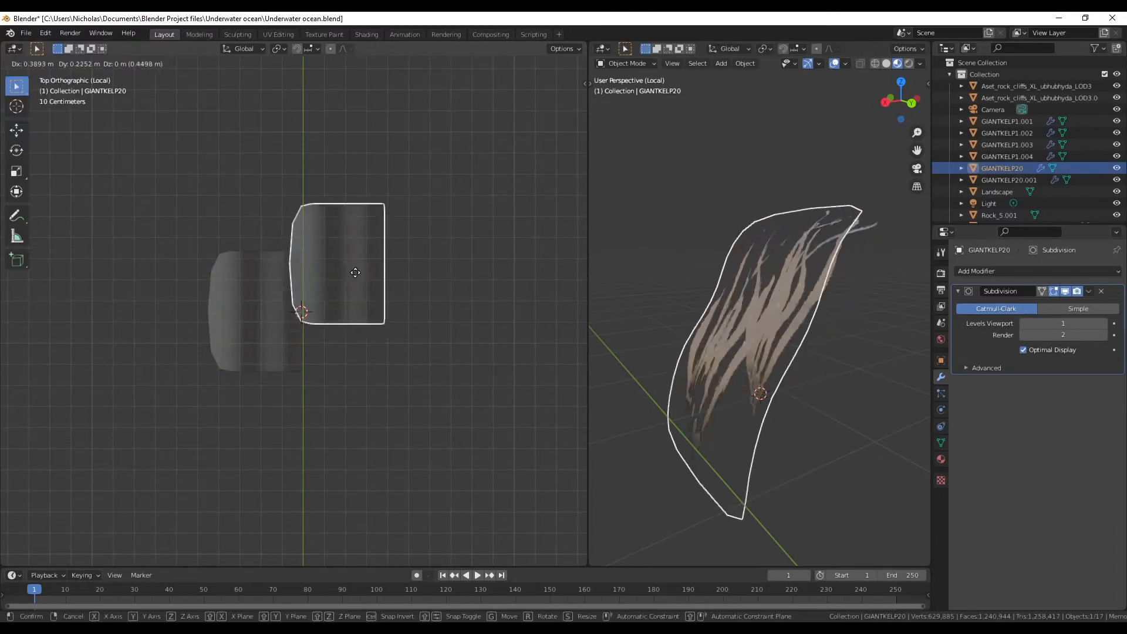
{"action": "left_click", "coordinate": [359, 274]}
{"action": "left_click", "coordinate": [255, 337]}
{"action": "left_click", "coordinate": [393, 301]}
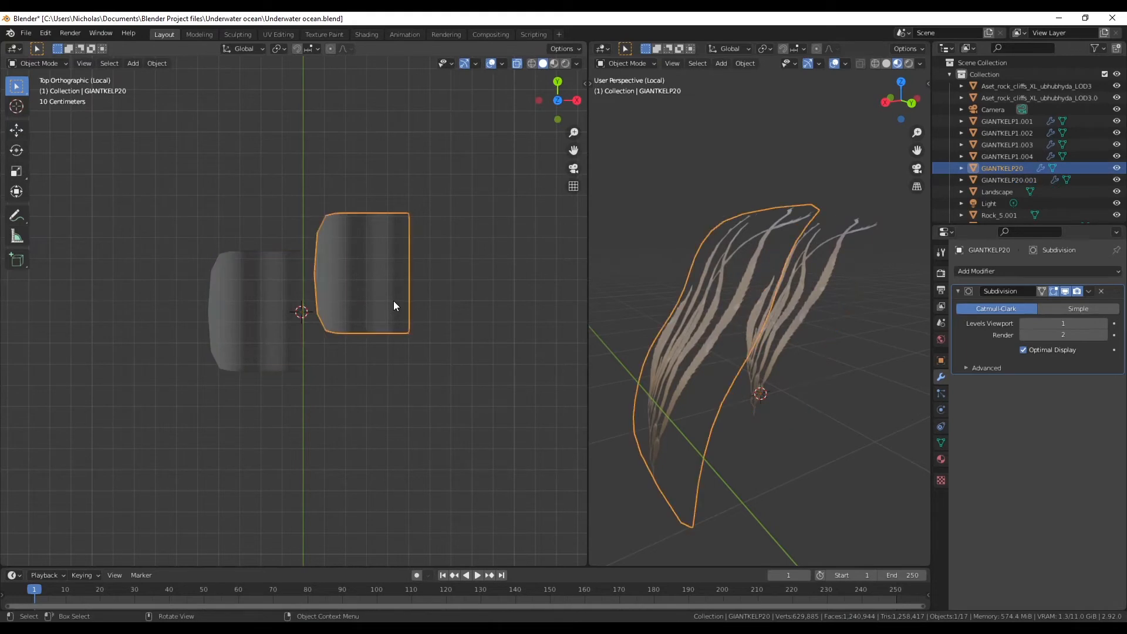
{"action": "key", "text": "Delete"}
- Duplicate the remaining kelp plane and rotate the copy about the shared base so it fans out in another direction
{"action": "left_click", "coordinate": [301, 298]}
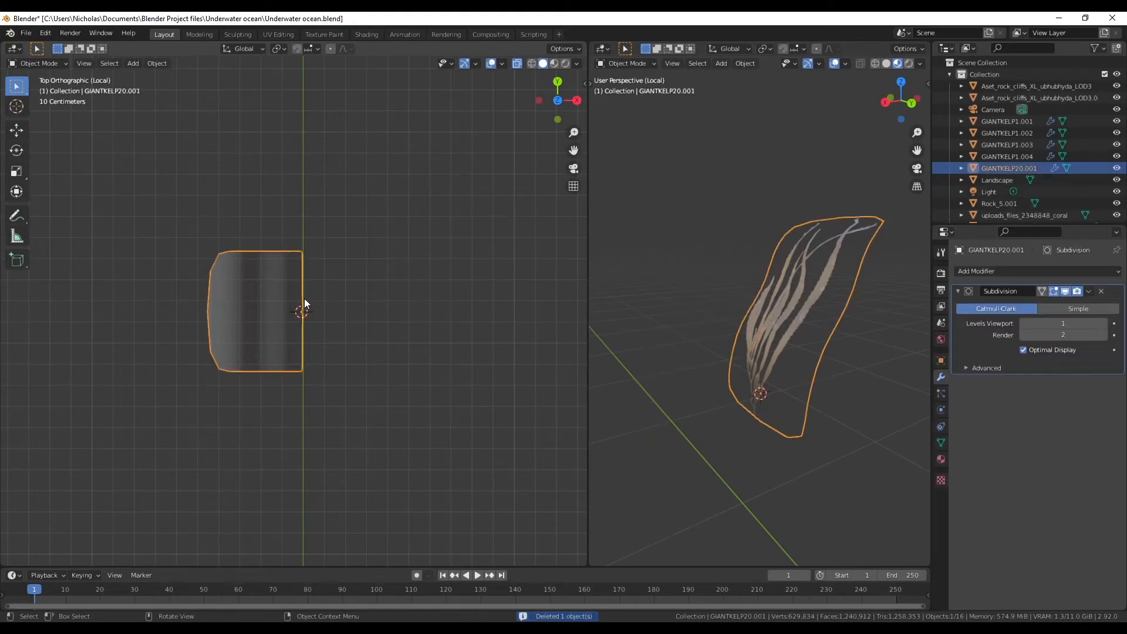
{"action": "key", "text": "shift+d"}
{"action": "left_click", "coordinate": [348, 297]}
{"action": "key", "text": "r"}
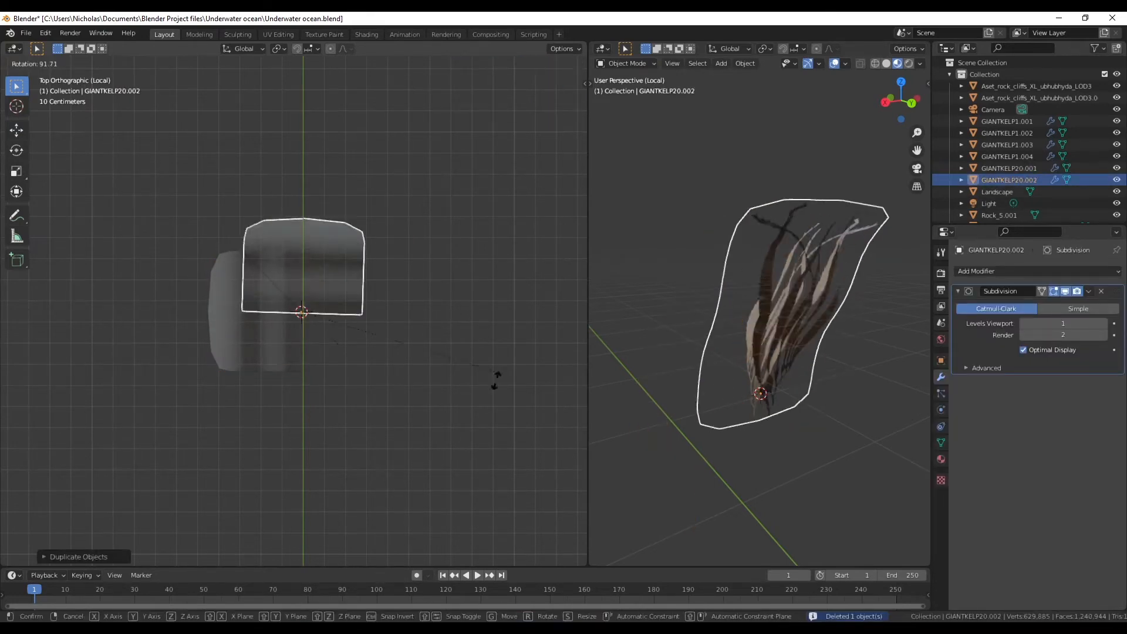
{"action": "left_click", "coordinate": [403, 471]}
{"action": "key", "text": "g"}
{"action": "left_click", "coordinate": [400, 470]}
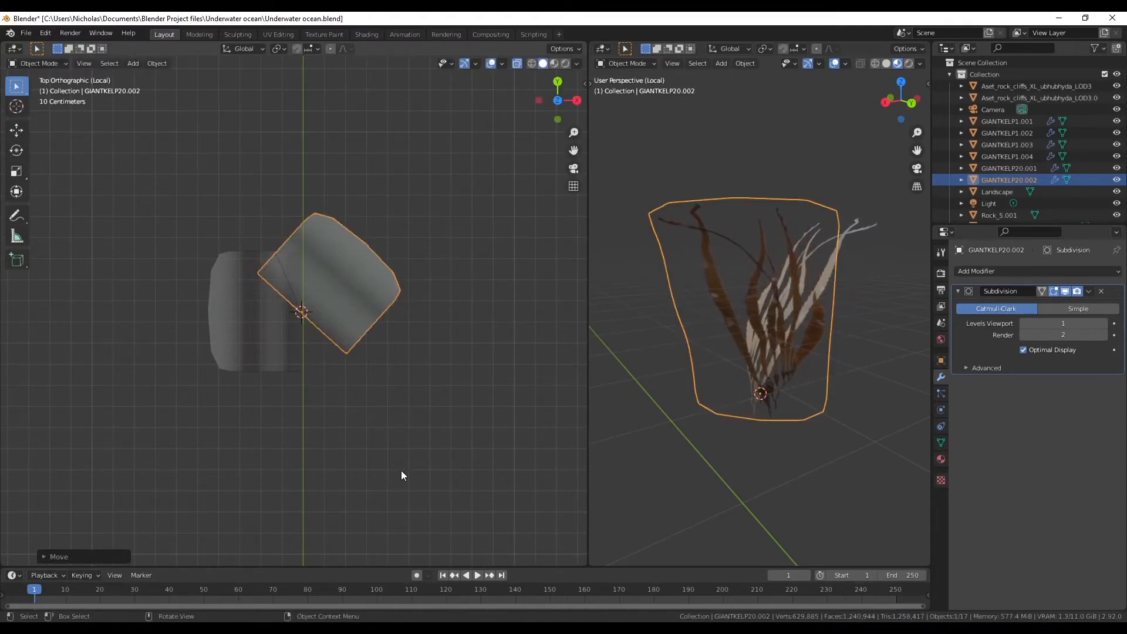
- Duplicate the kelp plane in place, rotate the copy about the shared base so it fans out differently, and scale it down slightly
{"action": "key", "text": "shift+d"}
{"action": "left_click", "coordinate": [413, 262]}
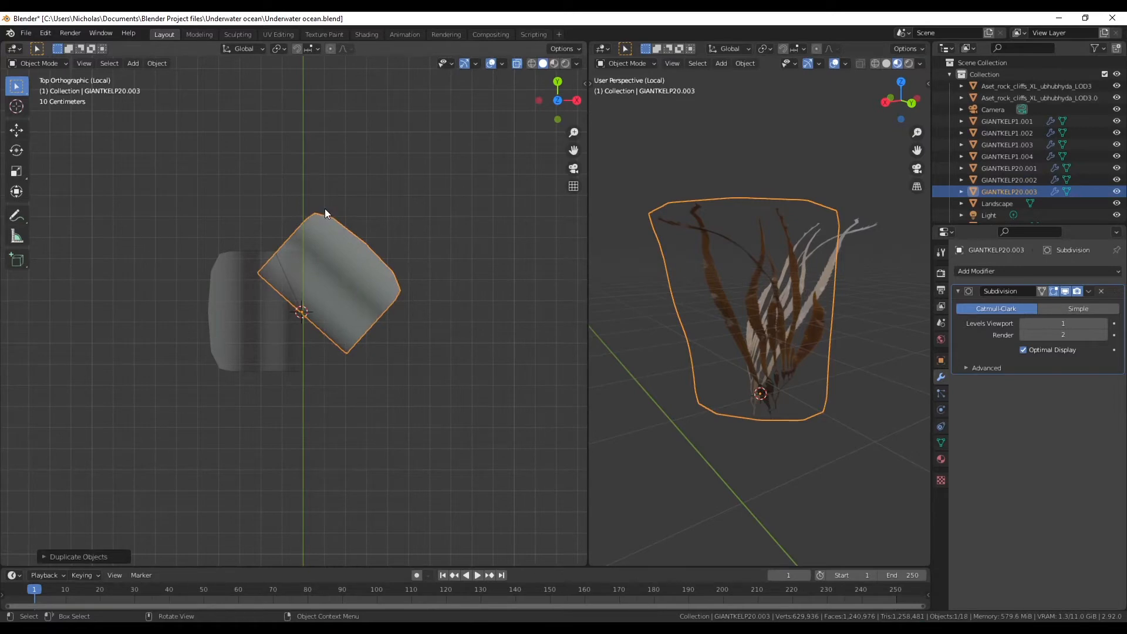
{"action": "key", "text": "r"}
{"action": "left_click", "coordinate": [389, 493]}
{"action": "middle_click_drag", "start_coordinate": [742, 382], "coordinate": [610, 359]}
{"action": "middle_click_drag", "start_coordinate": [349, 342], "coordinate": [269, 315]}
{"action": "key", "text": "s"}
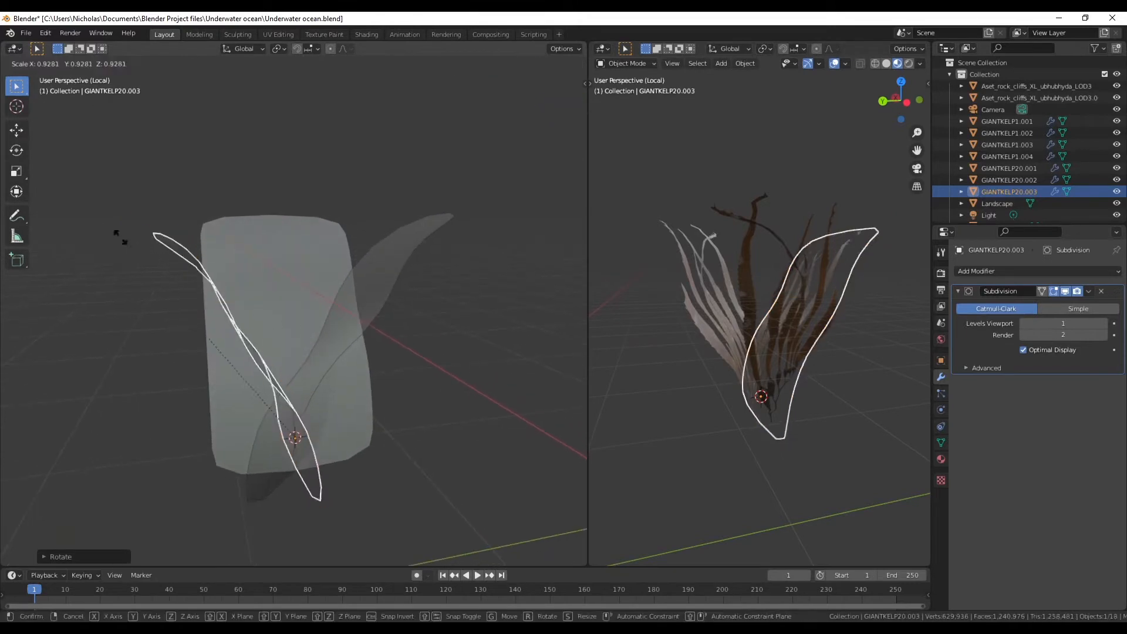
{"action": "left_click", "coordinate": [152, 259]}
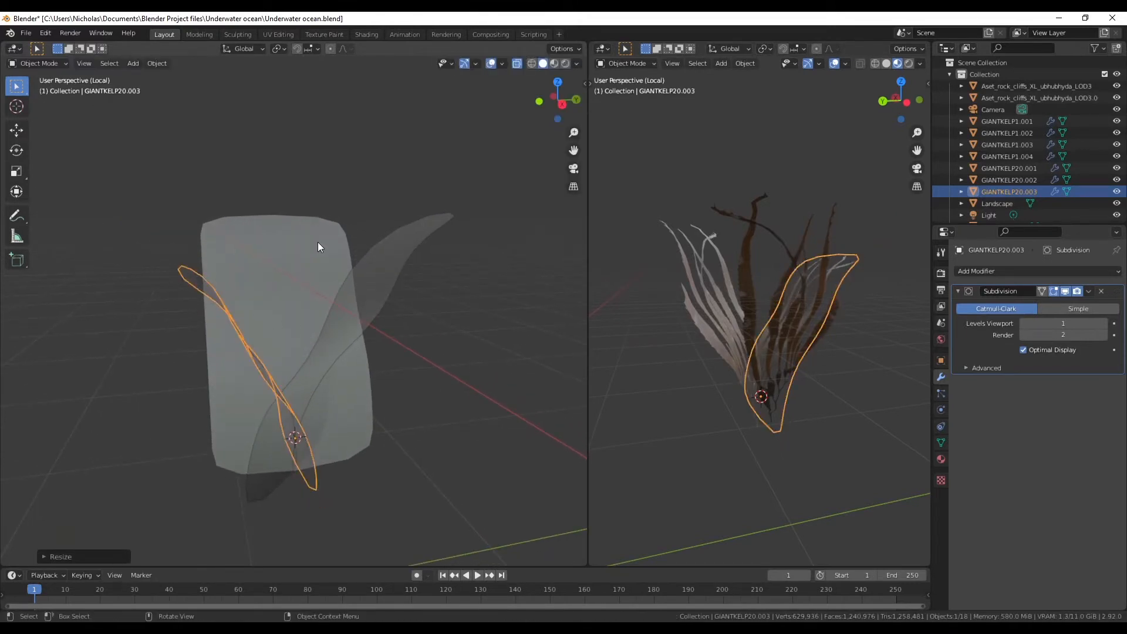
- Scale down the broad, front-facing kelp plane so it is clearly shorter than the other two
{"action": "left_click", "coordinate": [279, 260]}
{"action": "key", "text": "s"}
{"action": "left_click", "coordinate": [273, 364]}
{"action": "left_click", "coordinate": [374, 192]}
{"action": "middle_click_drag", "start_coordinate": [672, 336], "coordinate": [645, 316]}
- Select all three kelp planes and join them into a single object
{"action": "left_click_drag", "start_coordinate": [461, 85], "coordinate": [137, 528]}
{"action": "left_click", "coordinate": [157, 64]}
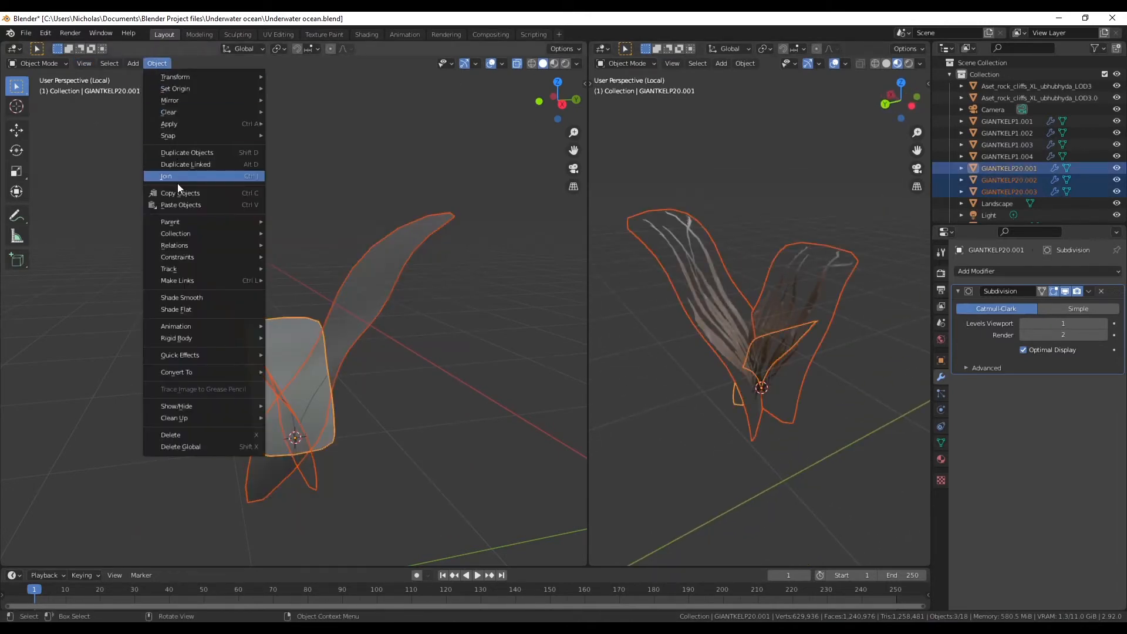
{"action": "left_click", "coordinate": [178, 178]}
- Turn off X-ray display and leave local view to return to the full canyon scene
{"action": "left_click", "coordinate": [516, 63]}
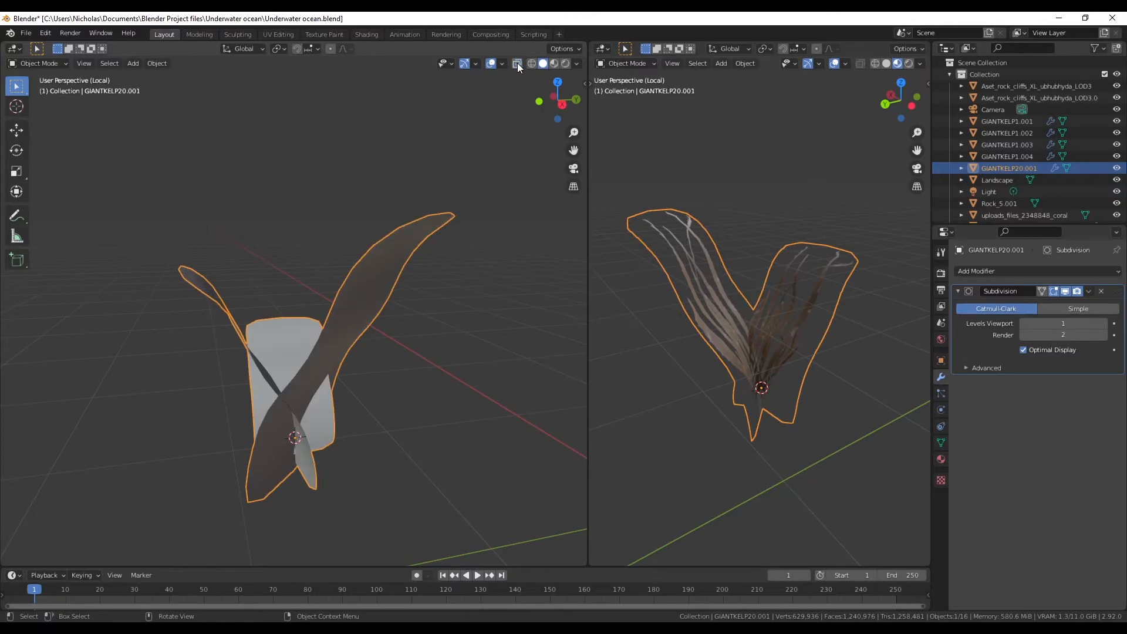
{"action": "key", "text": "KP_Divide"}
{"action": "key", "text": "KP_Divide"}
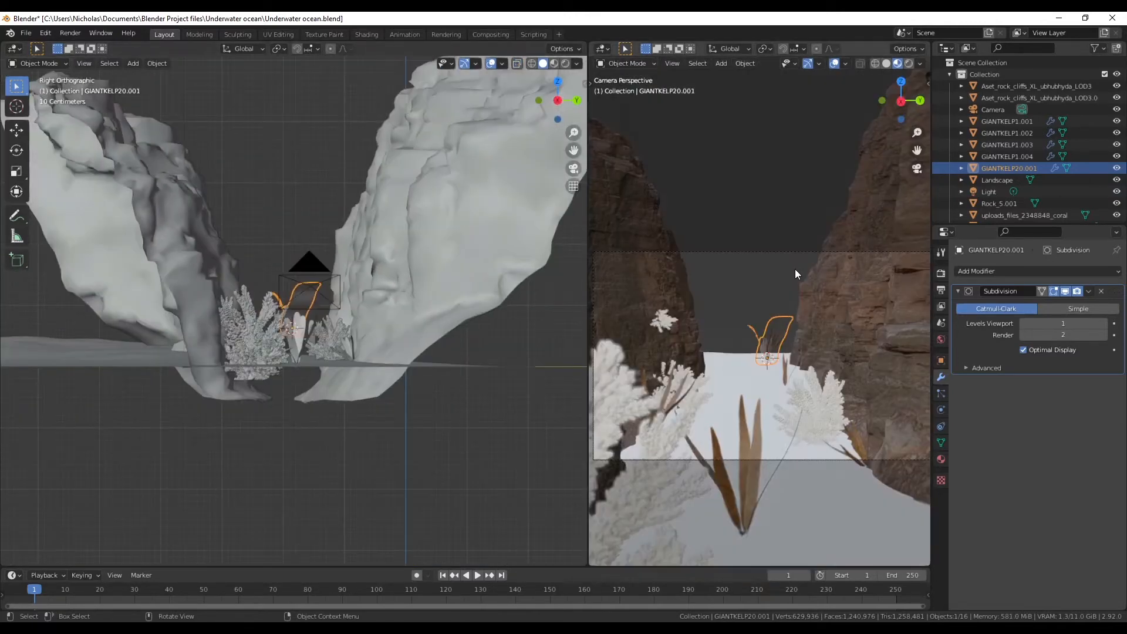
- Move the joined kelp cluster in top view out past the far end of the canyon
{"action": "left_click", "coordinate": [261, 157]}
{"action": "middle_click_drag", "start_coordinate": [260, 158], "coordinate": [286, 334]}
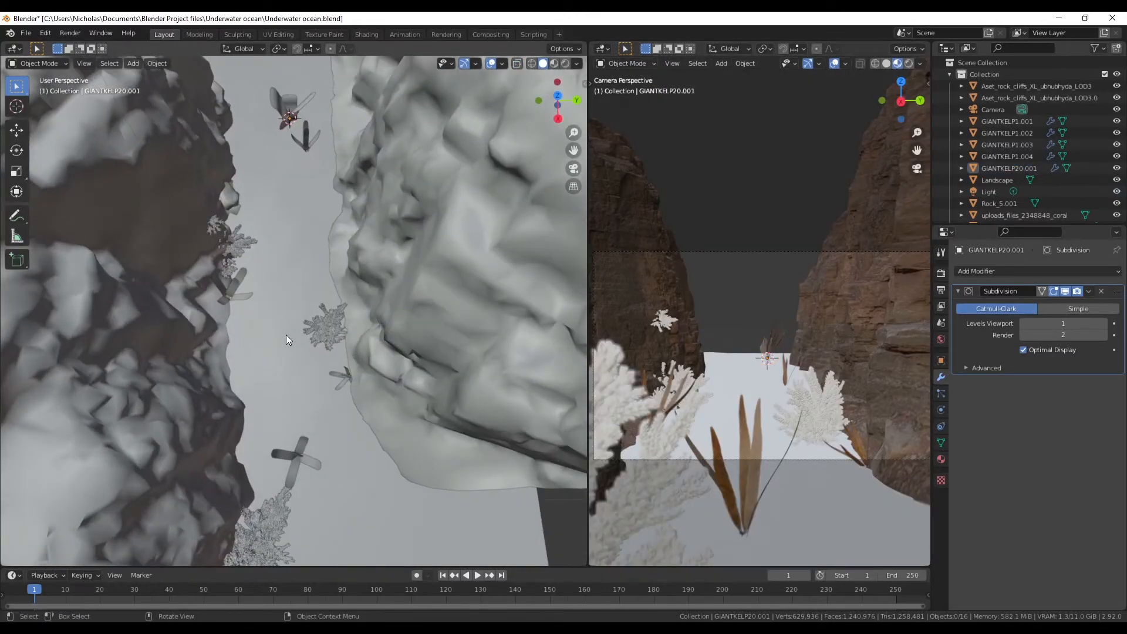
{"action": "scroll", "coordinate": [315, 270], "scroll_direction": "up", "scroll_amount": 4}
{"action": "middle_click_drag", "start_coordinate": [315, 270], "coordinate": [329, 417]}
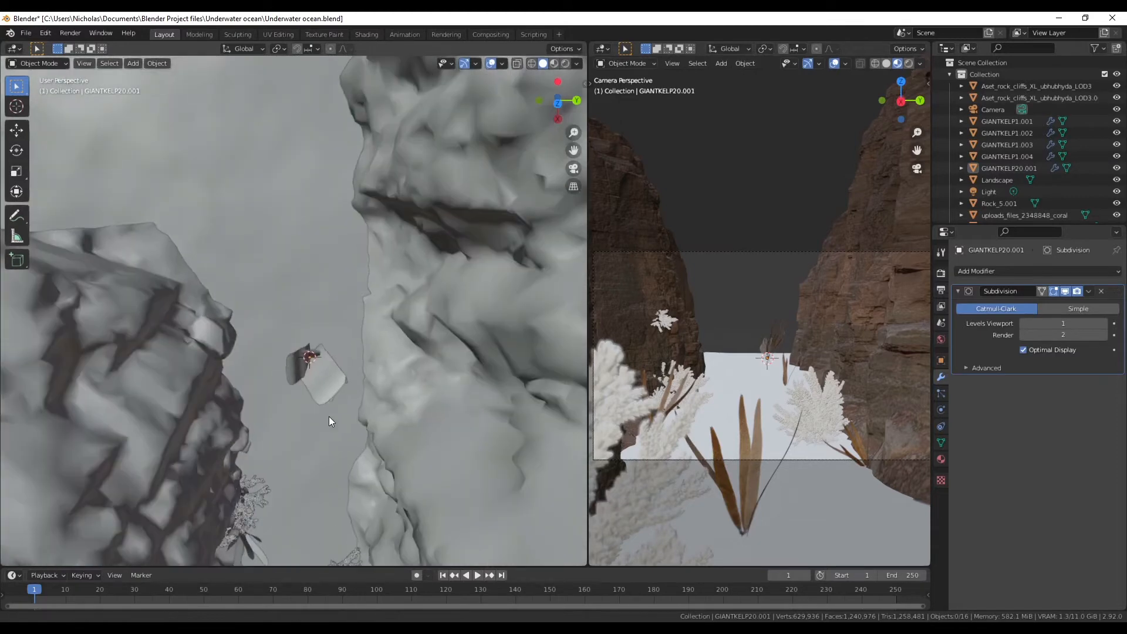
{"action": "left_click", "coordinate": [297, 365]}
{"action": "left_click", "coordinate": [558, 104]}
{"action": "scroll", "coordinate": [454, 340], "scroll_direction": "down", "scroll_amount": 2}
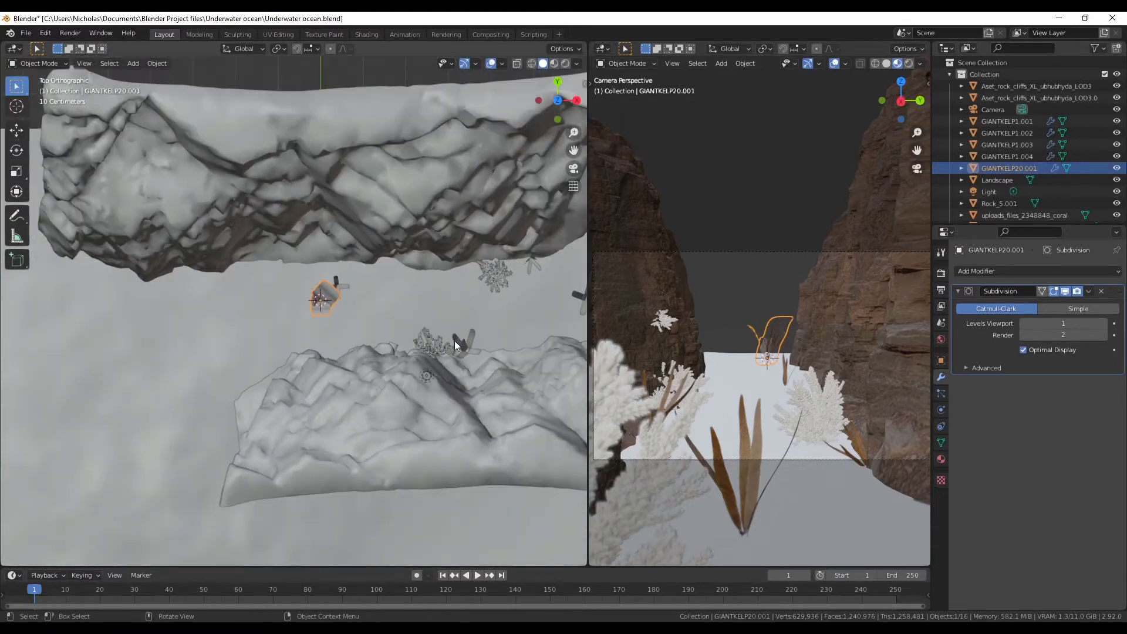
{"action": "middle_click_drag", "start_coordinate": [454, 340], "coordinate": [473, 332], "text": "shift"}
{"action": "key", "text": "g"}
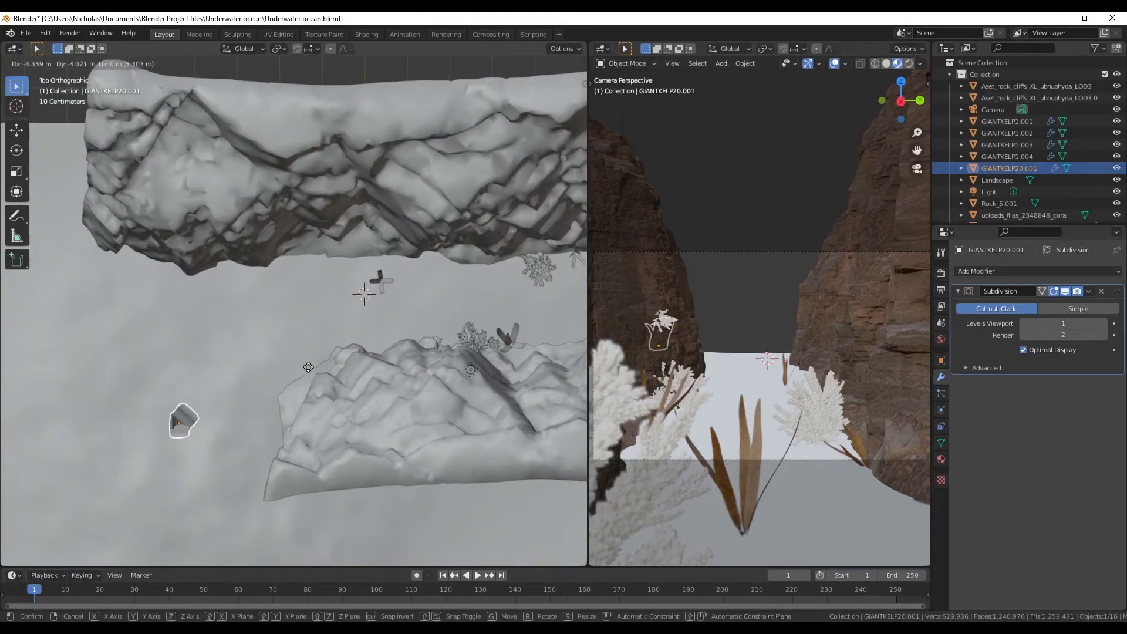
{"action": "left_click", "coordinate": [301, 333]}
- Adjust the kelp cluster's height along Z to meet the seabed and scale it up slightly
{"action": "middle_click_drag", "start_coordinate": [302, 333], "coordinate": [350, 274]}
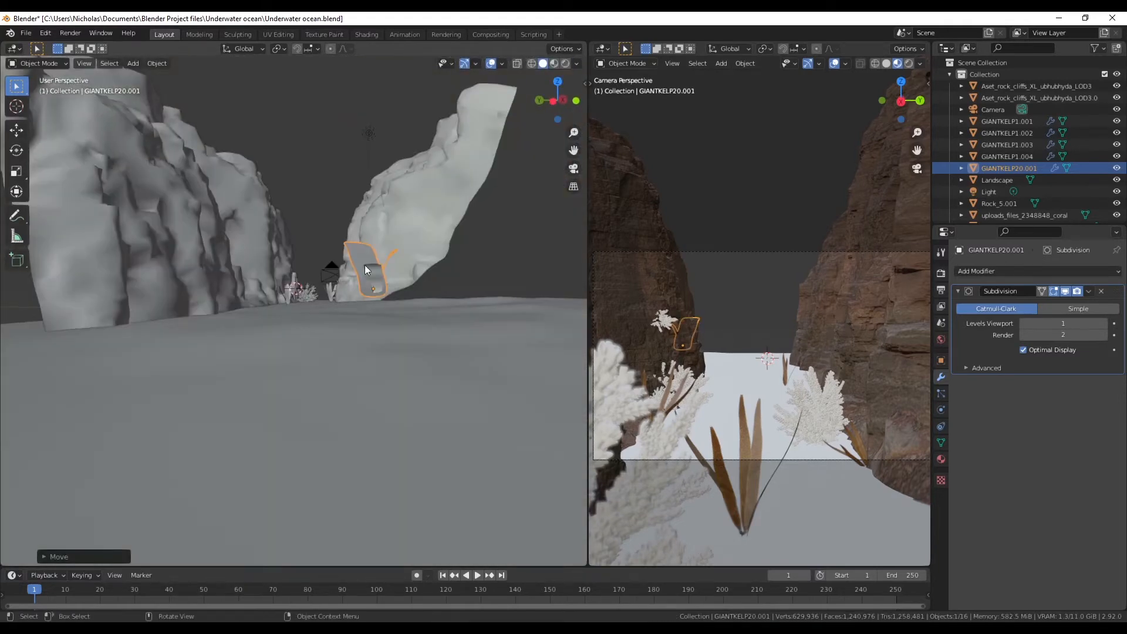
{"action": "key", "text": "g"}
{"action": "key", "text": "z"}
{"action": "left_click", "coordinate": [386, 245]}
{"action": "key", "text": "s"}
{"action": "left_click", "coordinate": [452, 197]}
- Move the kelp cluster in side view towards the canyon centre so it shows beside the cliff in the camera view
{"action": "middle_click_drag", "start_coordinate": [453, 196], "coordinate": [358, 276]}
{"action": "left_click", "coordinate": [560, 99]}
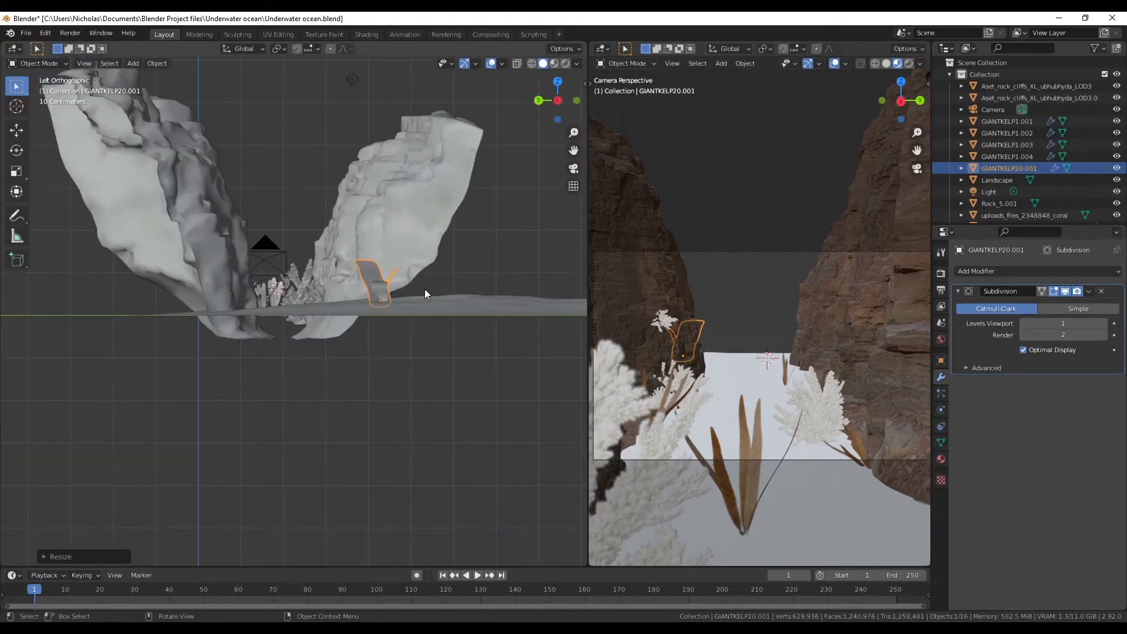
{"action": "scroll", "coordinate": [494, 227], "scroll_direction": "up", "scroll_amount": 2}
{"action": "key", "text": "g"}
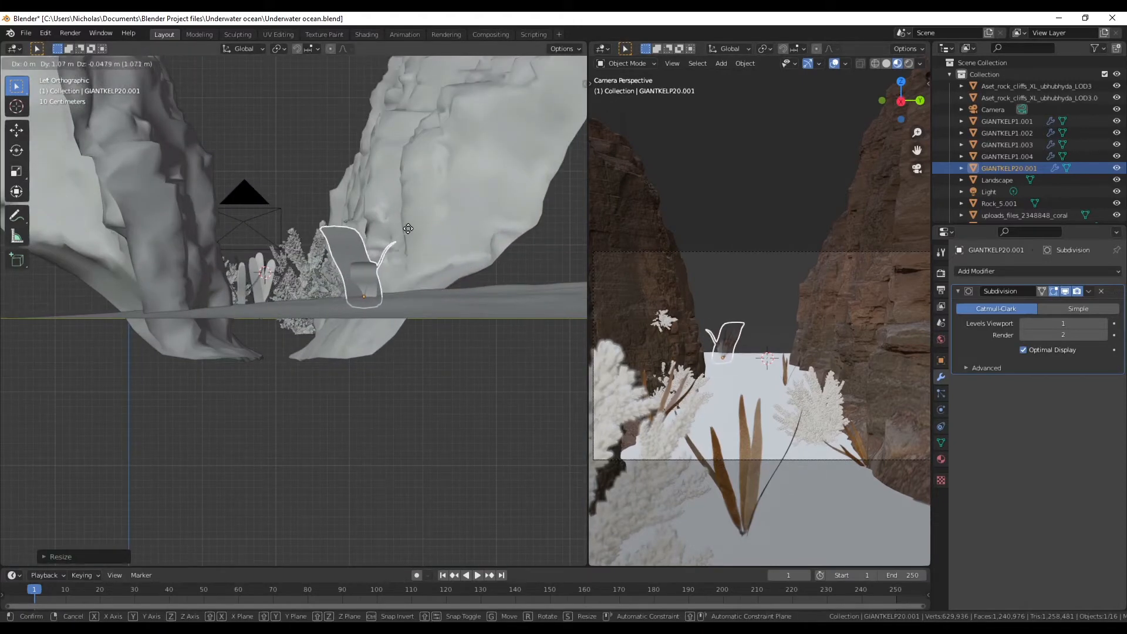
{"action": "left_click", "coordinate": [412, 233]}
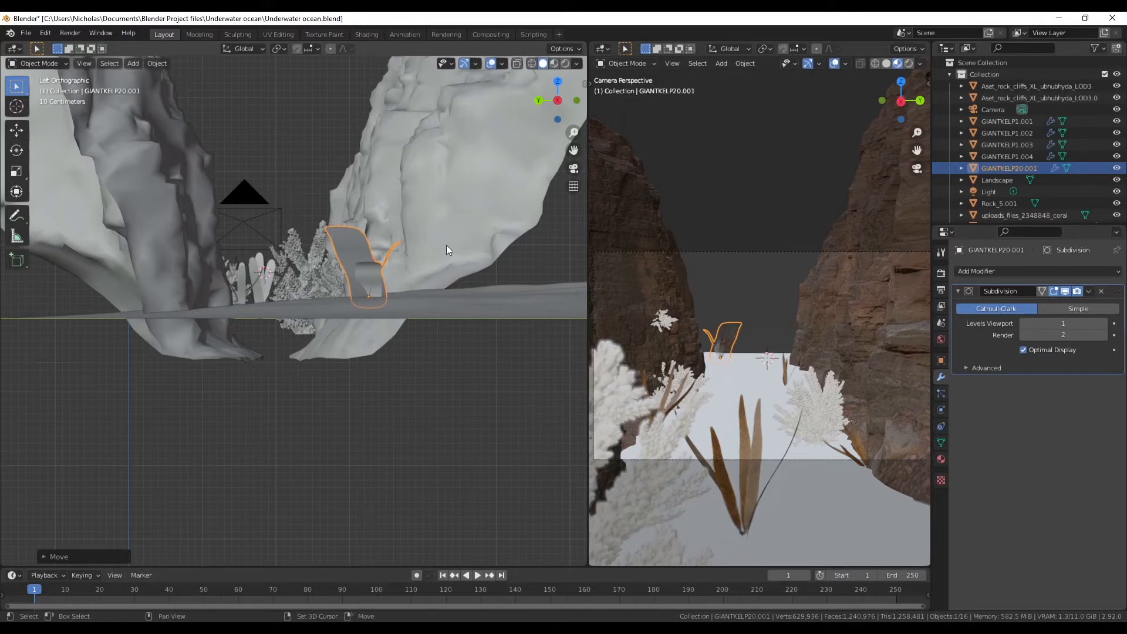
- Duplicate the kelp cluster to the opposite side of the canyon's far opening and rotate the copy in top view
{"action": "key", "text": "shift+d"}
{"action": "left_click", "coordinate": [343, 250]}
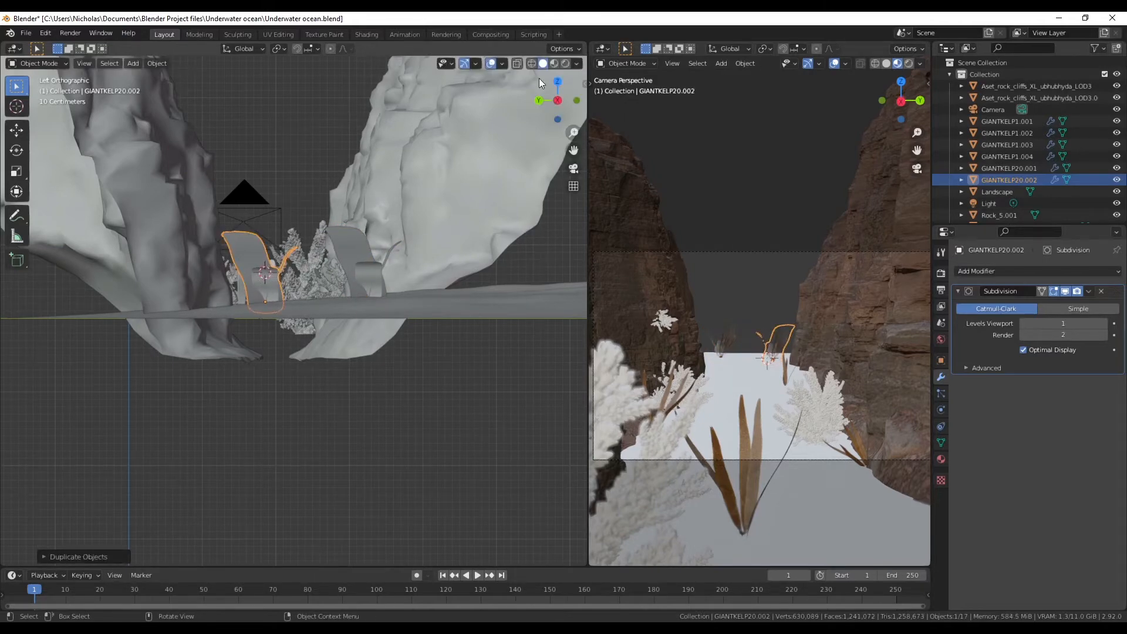
{"action": "left_click", "coordinate": [558, 81]}
{"action": "key", "text": "r"}
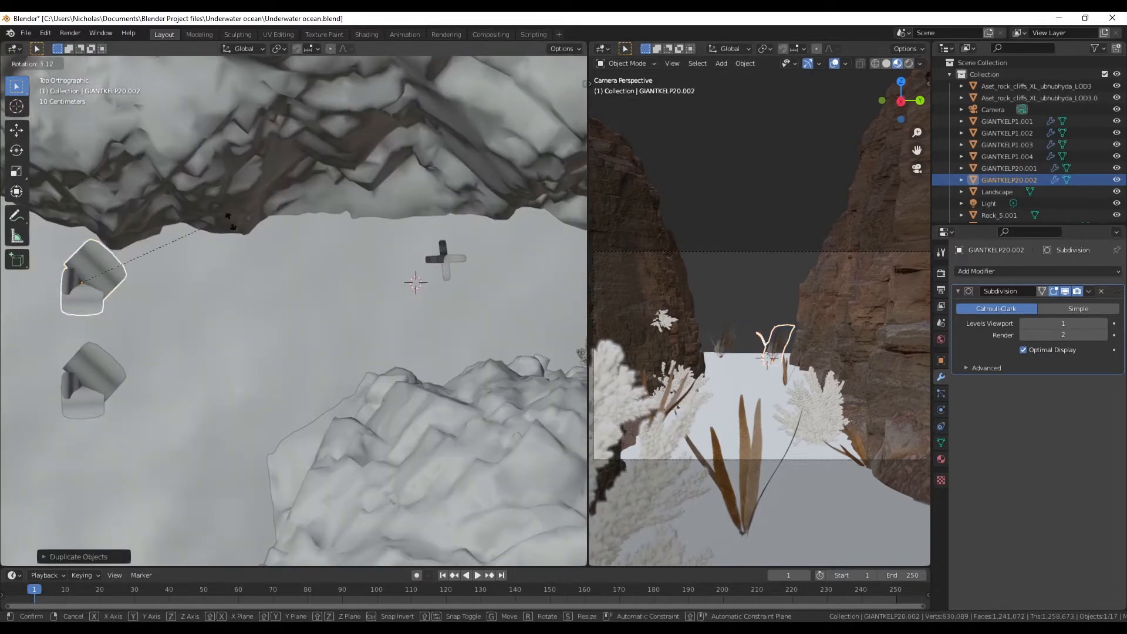
{"action": "left_click", "coordinate": [293, 499]}
- Duplicate the rotated kelp cluster, place the copy closer to the canyon mouth, rotate it and scale it down
{"action": "left_click", "coordinate": [98, 371], "text": "shift"}
{"action": "left_click", "coordinate": [156, 251]}
{"action": "left_click", "coordinate": [111, 285]}
{"action": "key", "text": "shift+d"}
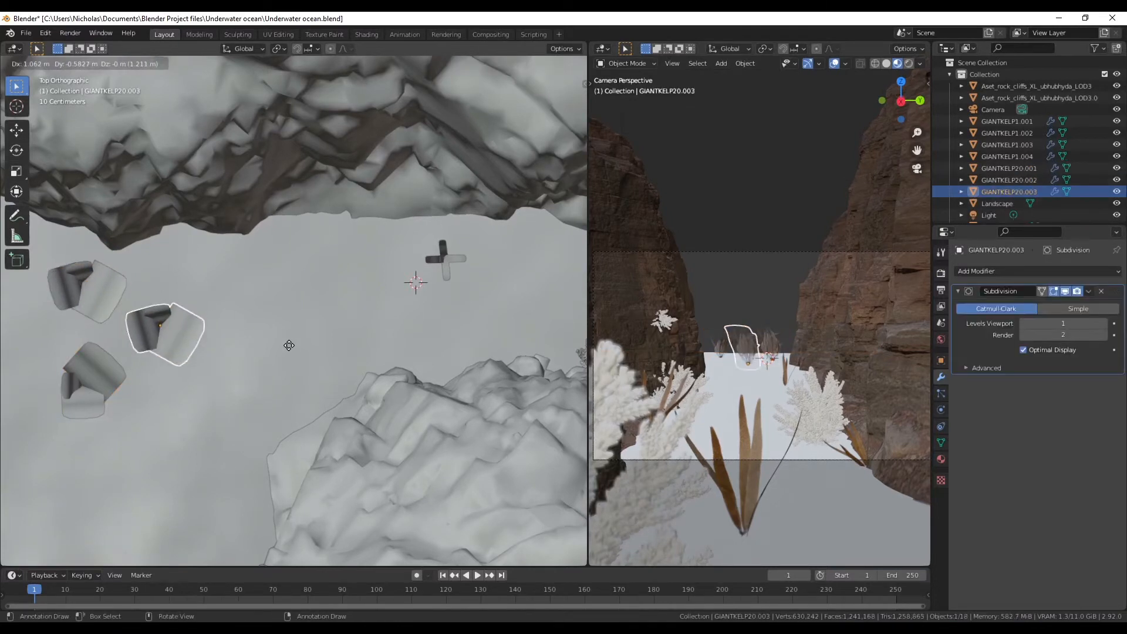
{"action": "left_click", "coordinate": [323, 390]}
{"action": "key", "text": "r"}
{"action": "left_click", "coordinate": [75, 322]}
{"action": "key", "text": "s"}
{"action": "left_click", "coordinate": [258, 359]}
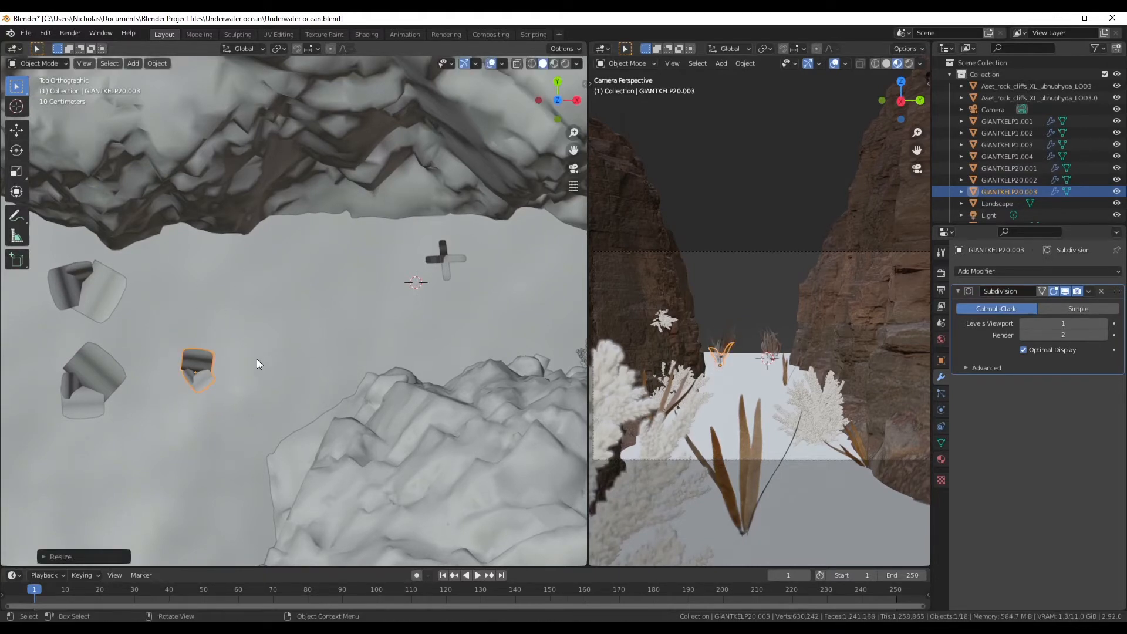
- Duplicate the small kelp cluster, rotate and enlarge the copy, and place it inside the canyon against the nearby cliff base
{"action": "key", "text": "shift+d"}
{"action": "left_click", "coordinate": [297, 286]}
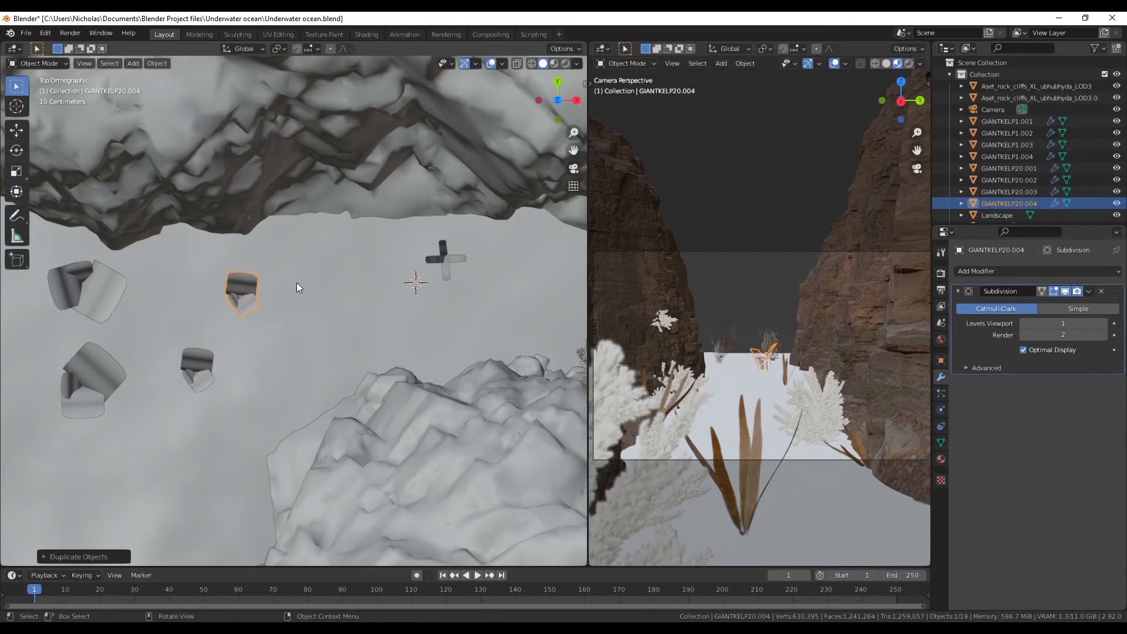
{"action": "key", "text": "r"}
{"action": "left_click", "coordinate": [244, 453]}
{"action": "key", "text": "s"}
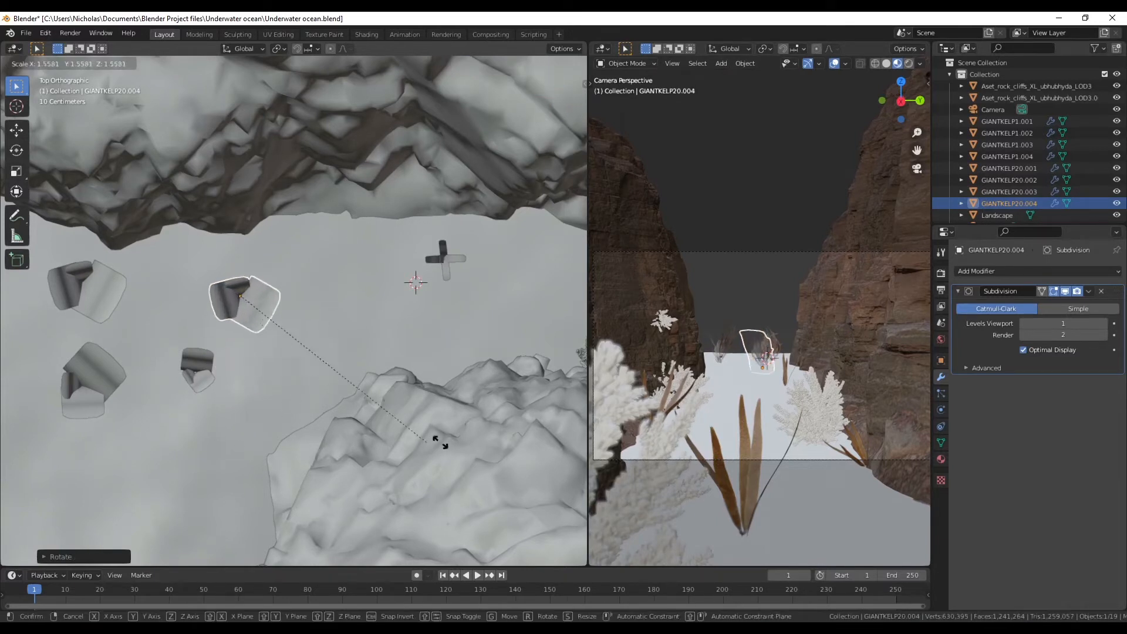
{"action": "left_click", "coordinate": [528, 447]}
{"action": "key", "text": "g"}
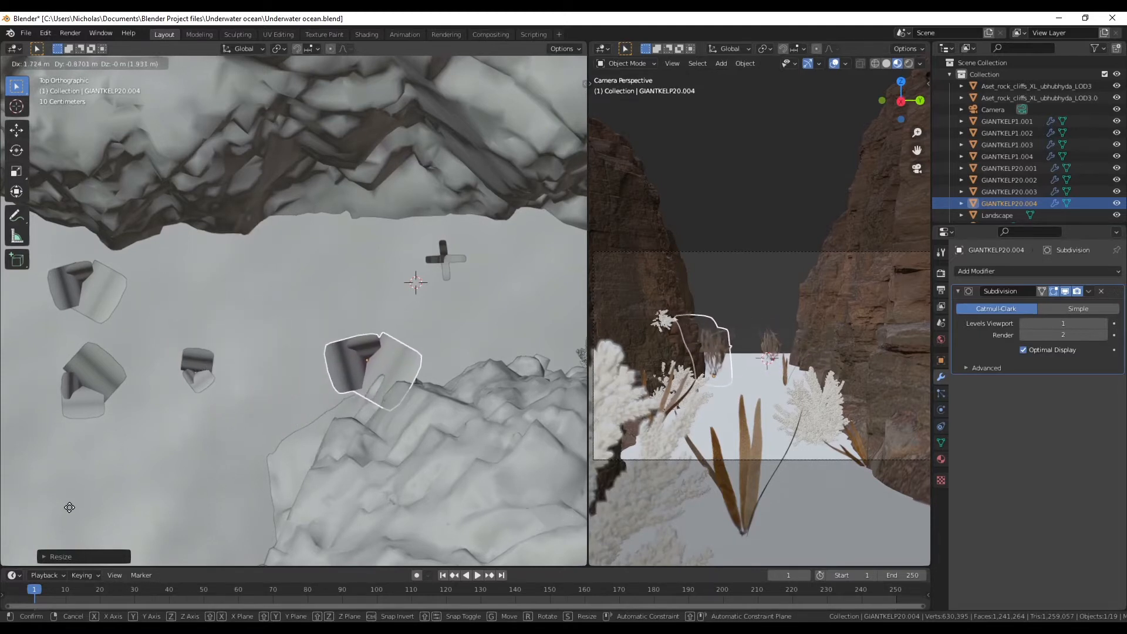
{"action": "left_click", "coordinate": [221, 489]}
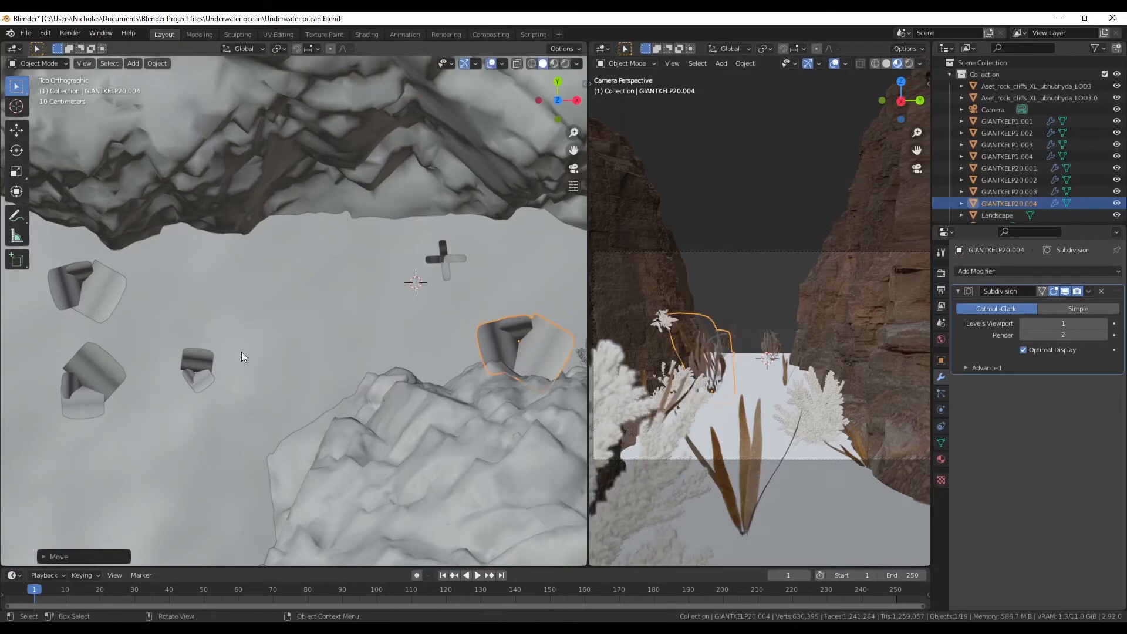
{"action": "middle_click_drag", "start_coordinate": [255, 293], "coordinate": [288, 161]}
{"action": "key", "text": "alt+a"}
{"action": "middle_click_drag", "start_coordinate": [307, 405], "coordinate": [293, 365]}
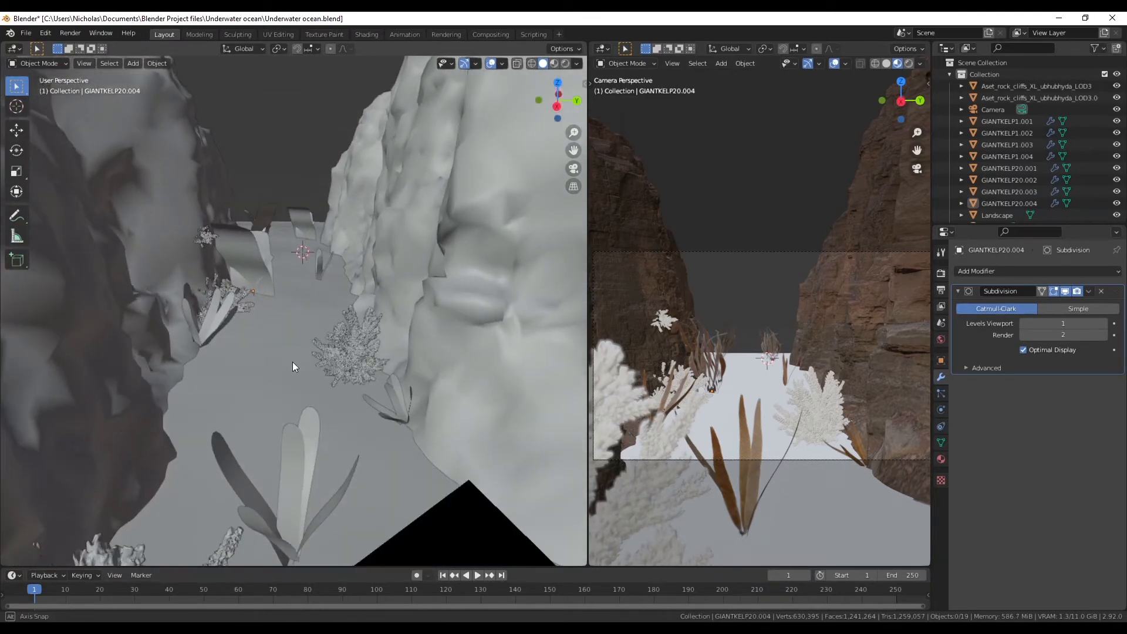
{"action": "middle_click_drag", "start_coordinate": [295, 302], "coordinate": [432, 307]}
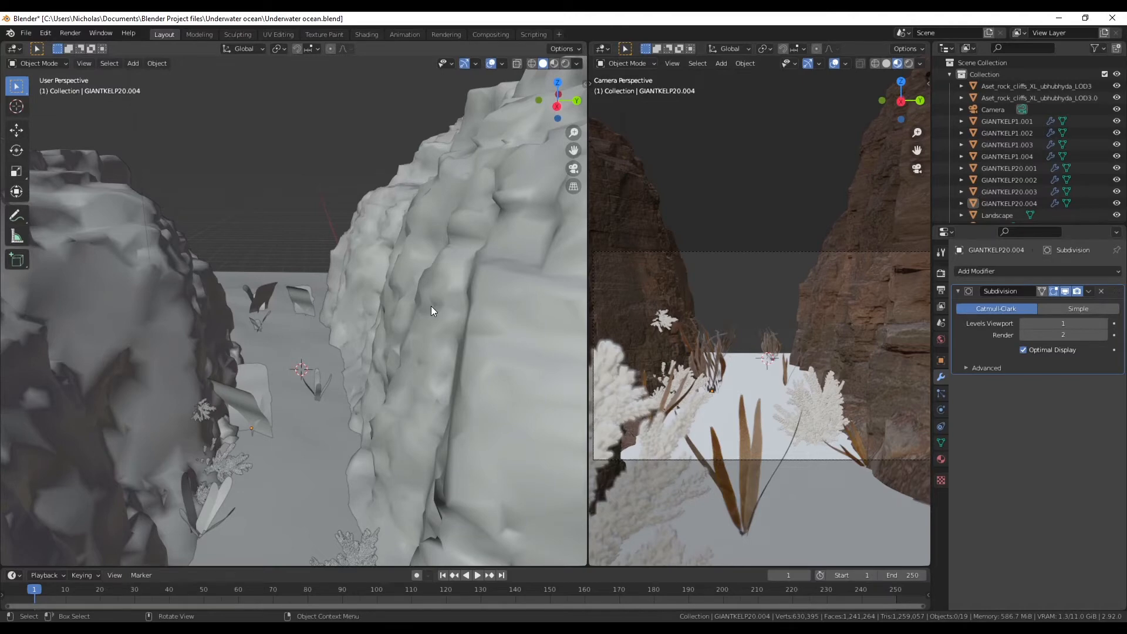
{"action": "middle_click_drag", "start_coordinate": [258, 323], "coordinate": [317, 300]}
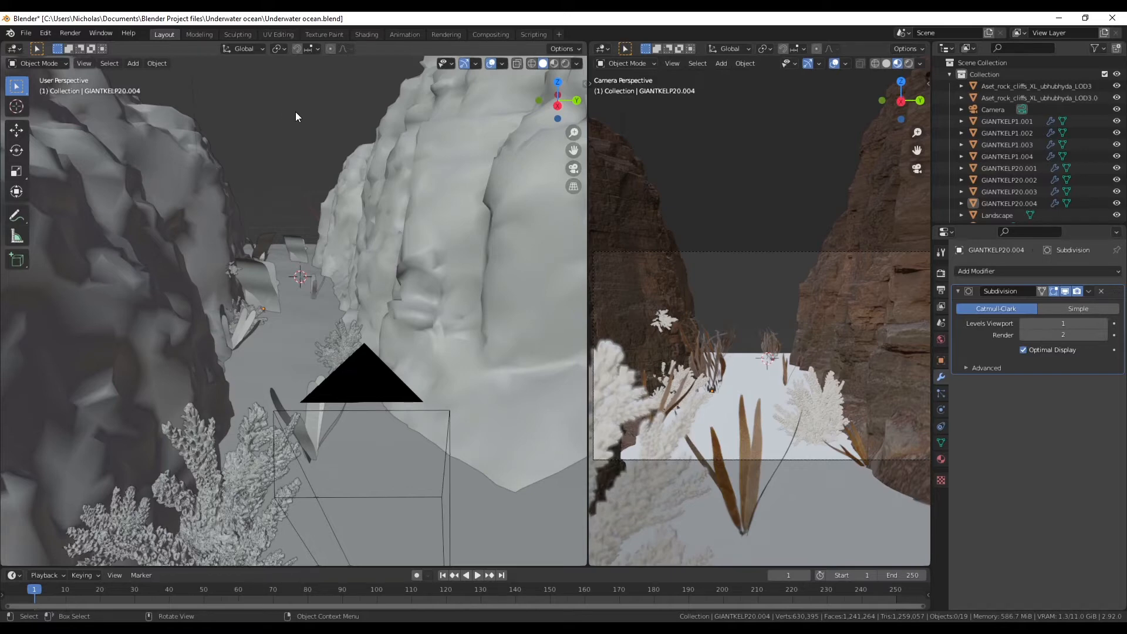
- Switch to File Explorer and open the Limpet folder inside the project's Assets folder
{"action": "key", "text": "alt+Tab"}
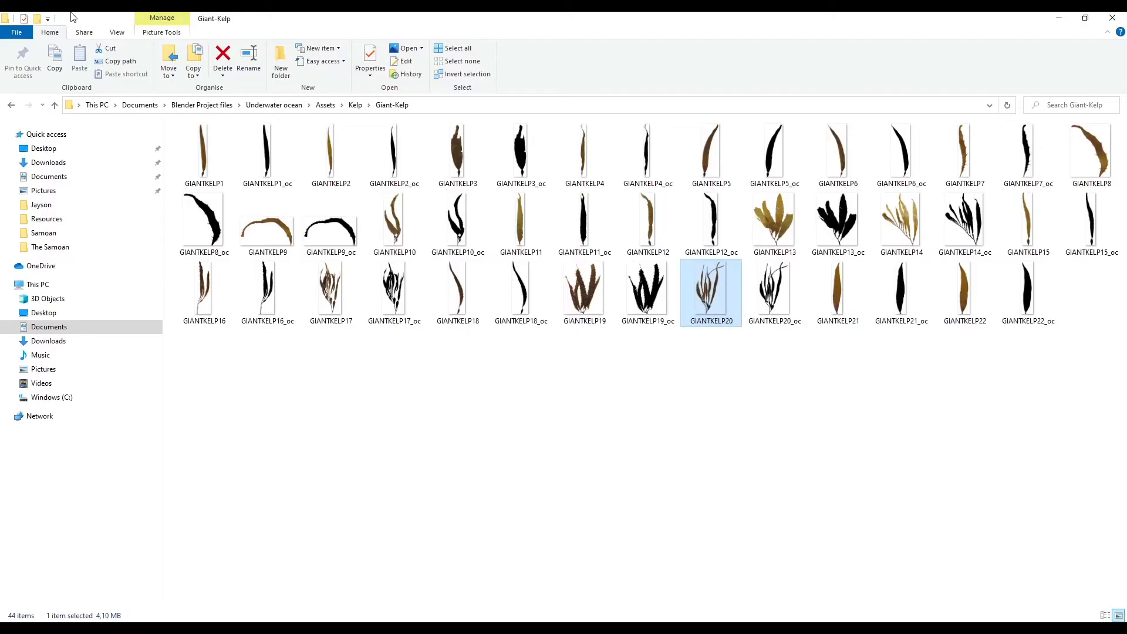
{"action": "left_click", "coordinate": [11, 105]}
{"action": "left_click", "coordinate": [55, 105]}
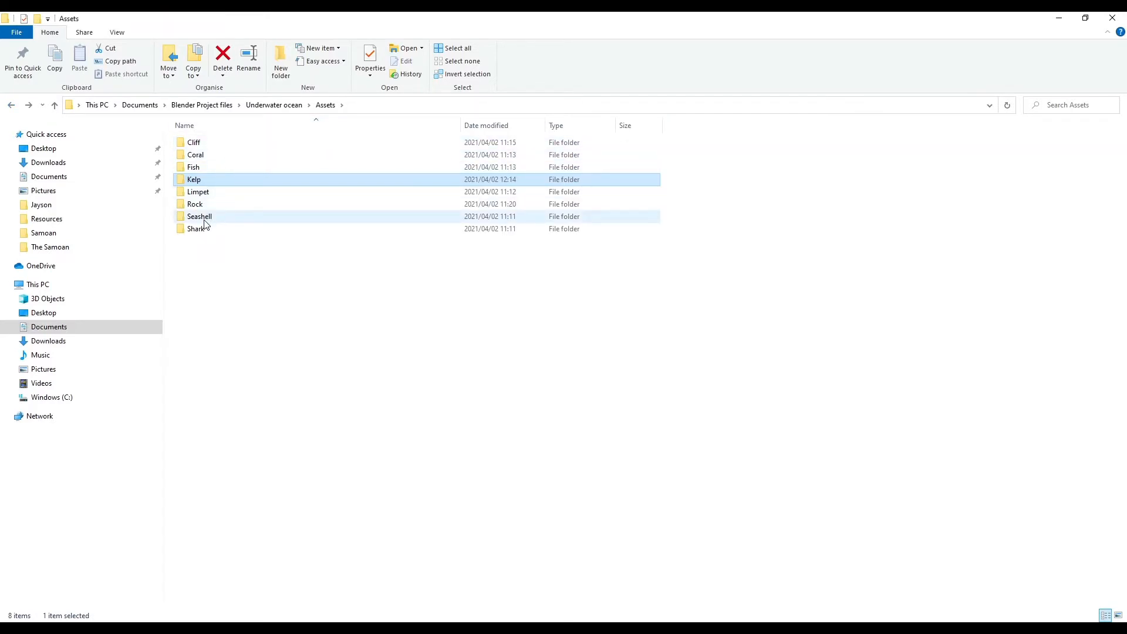
{"action": "left_click", "coordinate": [201, 193]}
{"action": "double_click", "coordinate": [202, 192]}
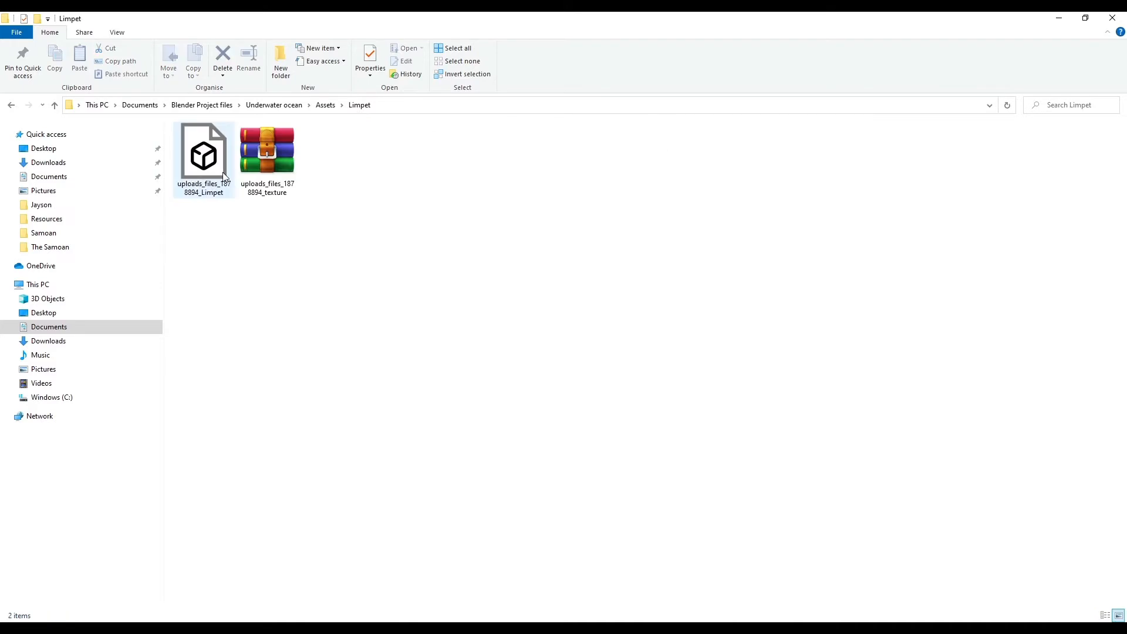
- Extract the limpet texture archive into the Limpet folder and delete the archive
{"action": "left_click", "coordinate": [274, 154]}
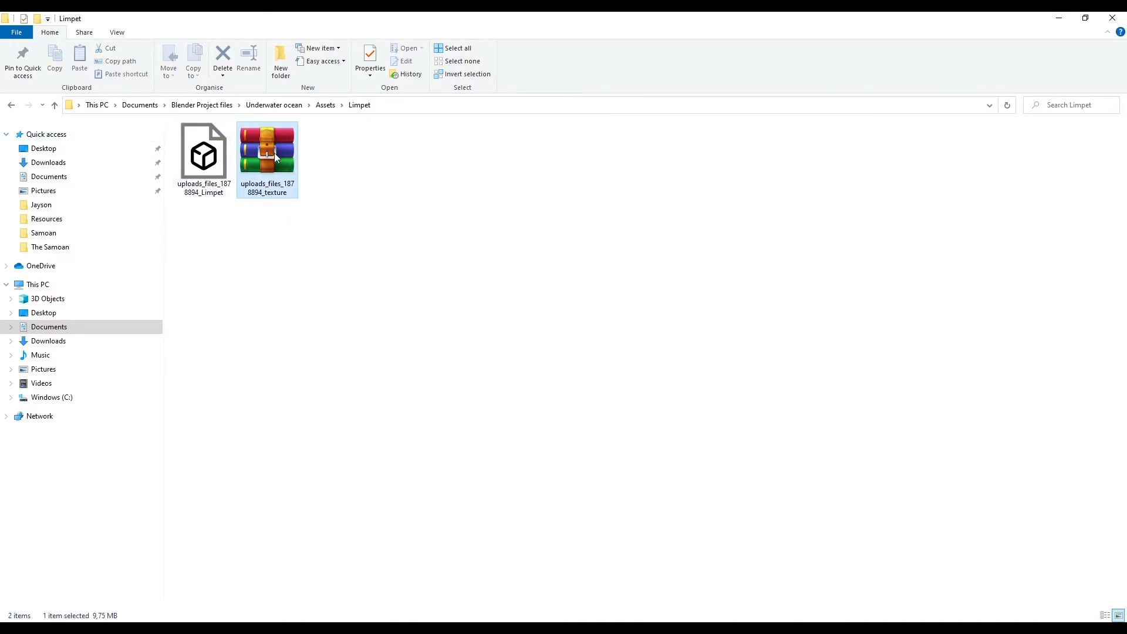
{"action": "right_click", "coordinate": [274, 153]}
{"action": "left_click", "coordinate": [358, 230]}
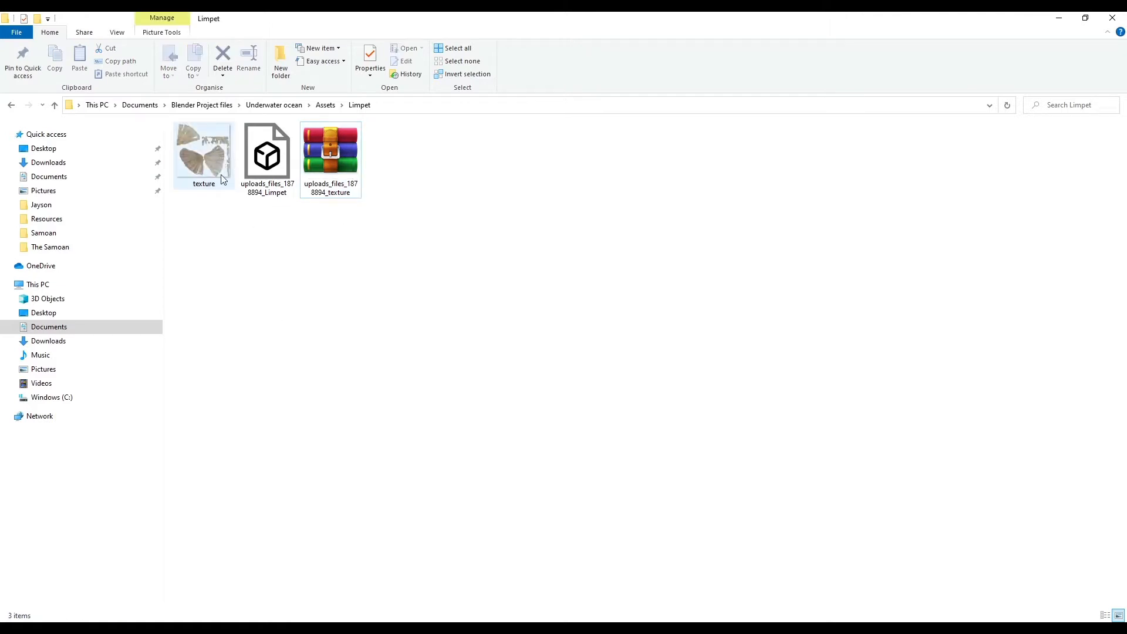
{"action": "left_click", "coordinate": [351, 170]}
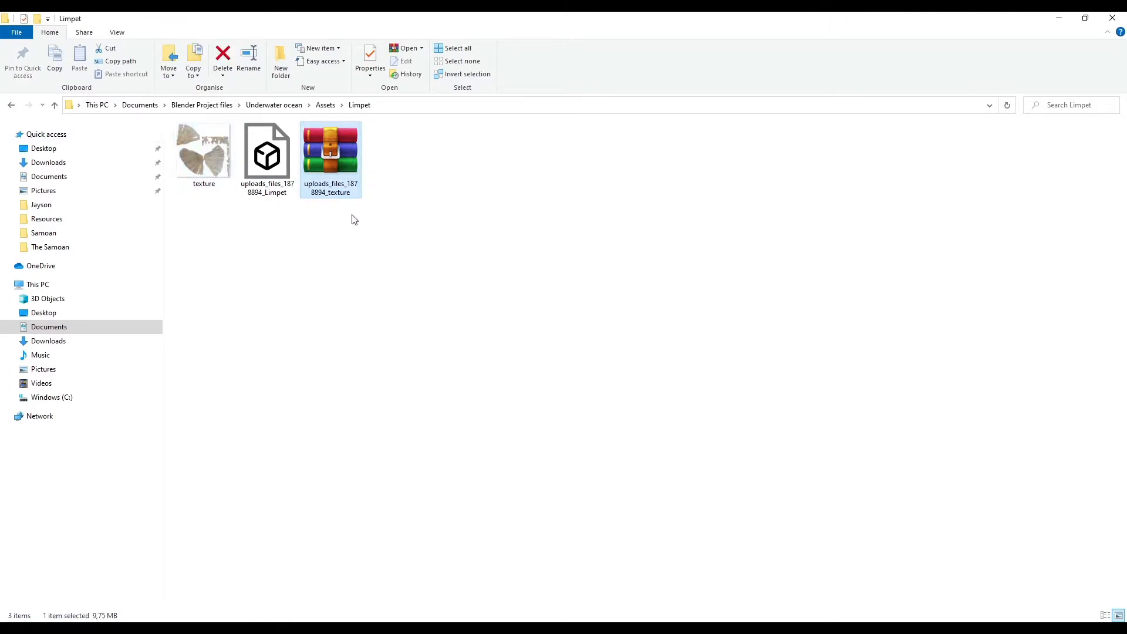
{"action": "key", "text": "Delete"}
- Open the extracted texture image to inspect the shell texture and close it again
{"action": "left_click", "coordinate": [216, 160]}
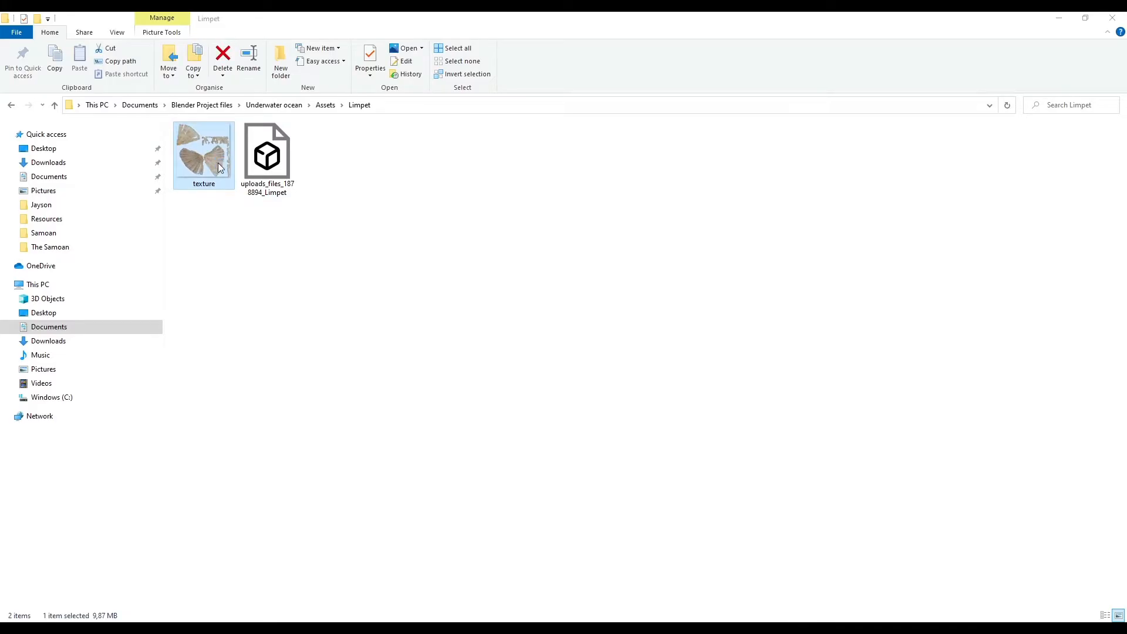
{"action": "double_click", "coordinate": [219, 167]}
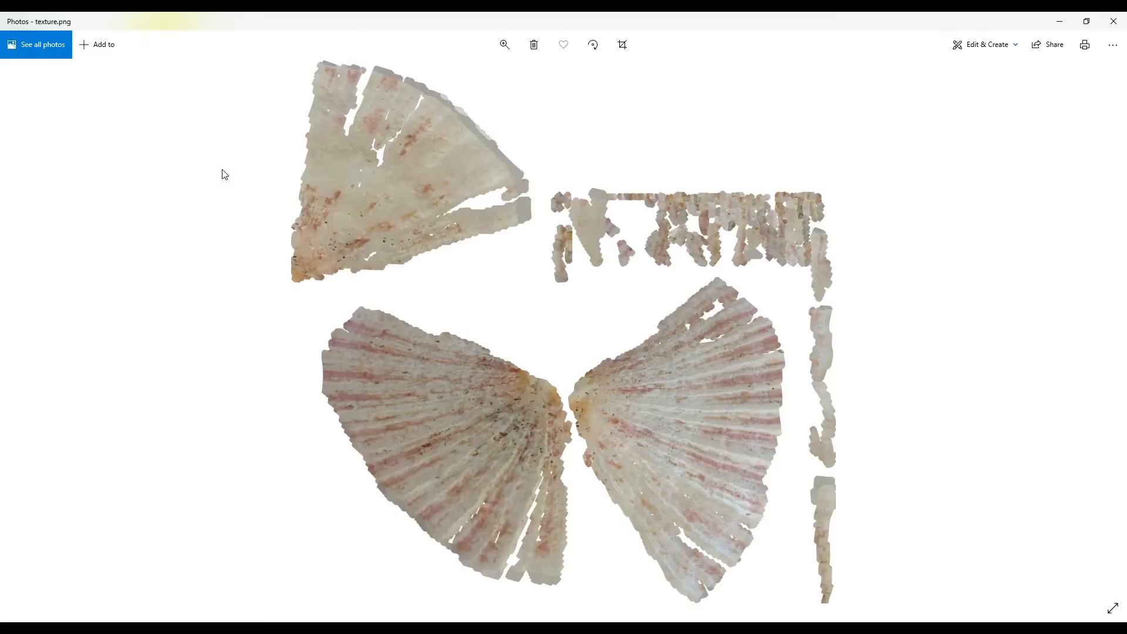
{"action": "left_click", "coordinate": [1113, 21]}
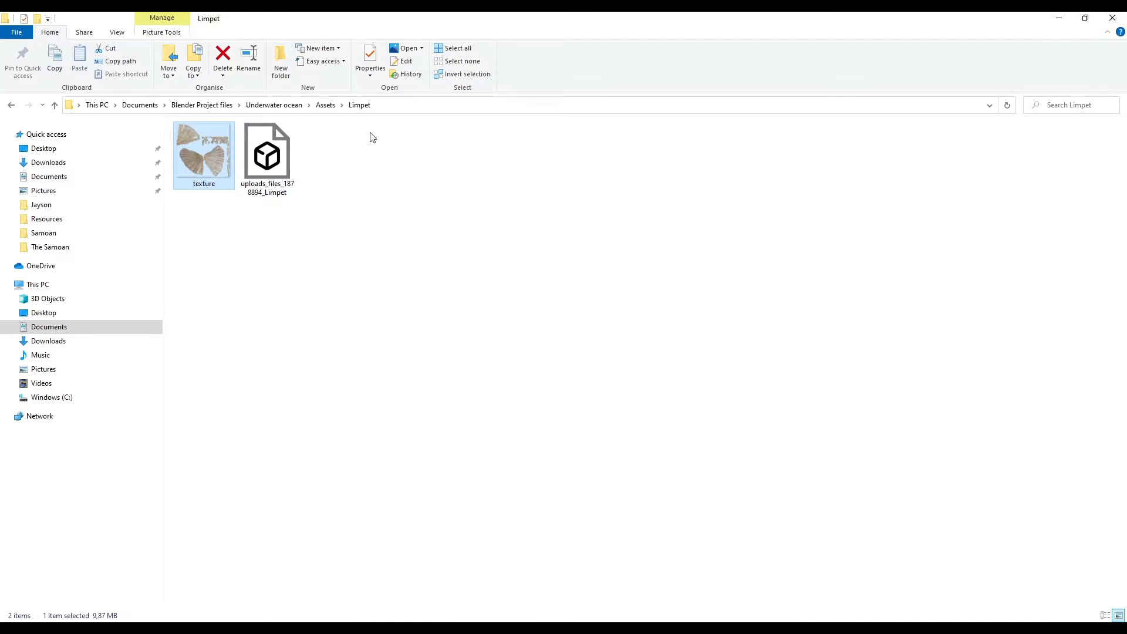
- Open the properties of the Limpet model file to check its file type
{"action": "left_click", "coordinate": [260, 148]}
{"action": "right_click", "coordinate": [260, 148]}
{"action": "left_click", "coordinate": [301, 453]}
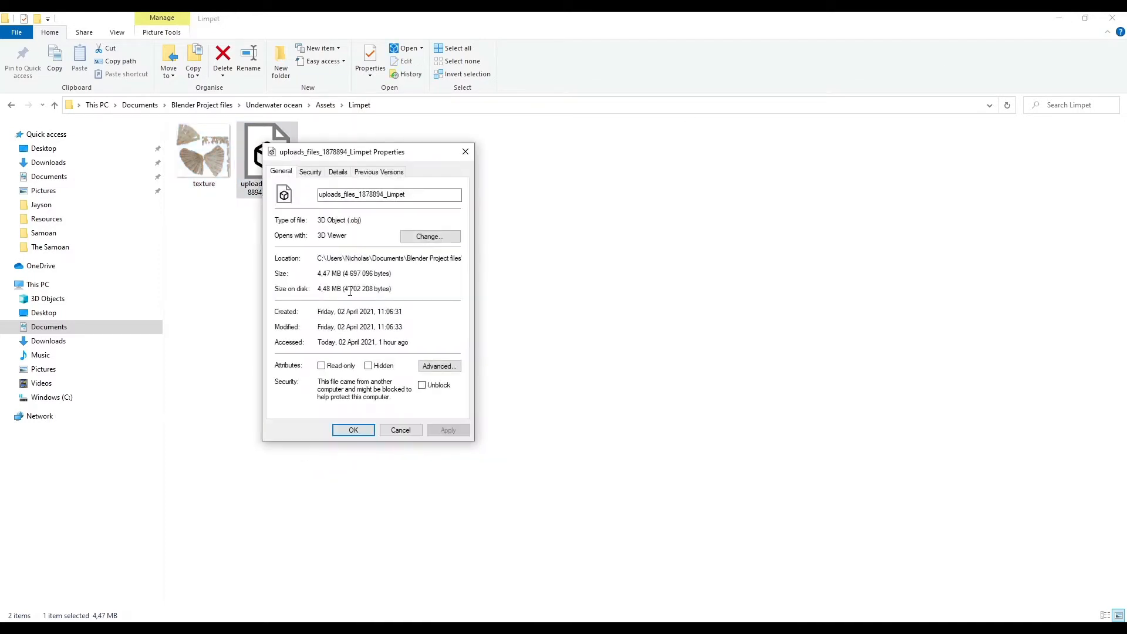
- Close the file properties, switch to Blender and import the limpet OBJ model from the project's Assets/Limpet folder
{"action": "left_click", "coordinate": [466, 152]}
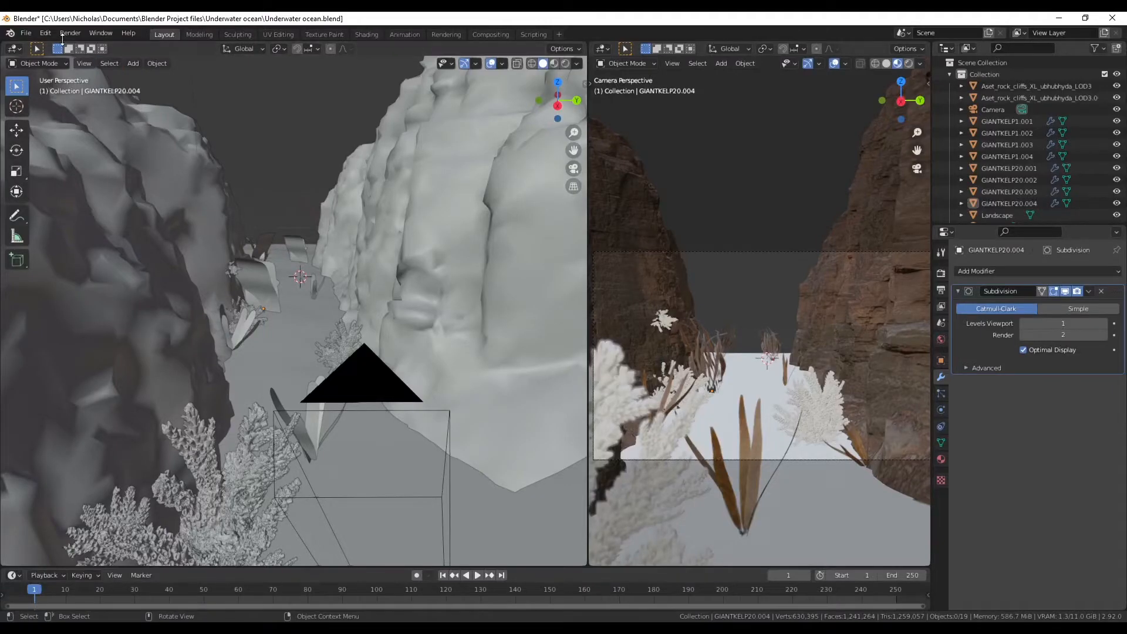
{"action": "left_click", "coordinate": [26, 33]}
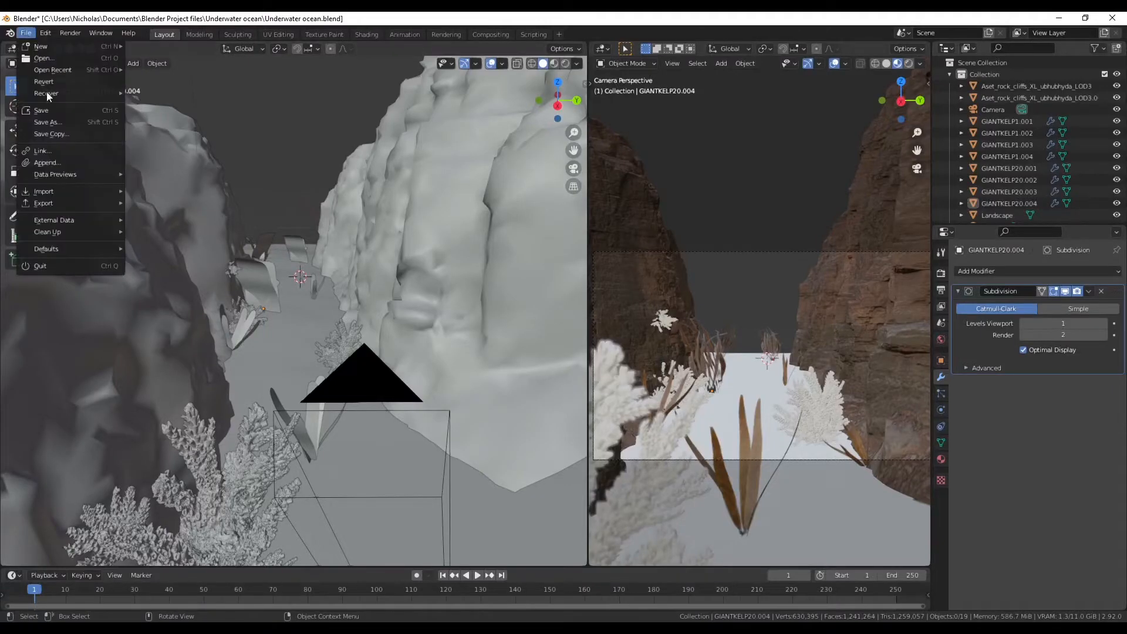
{"action": "mouse_move", "coordinate": [76, 191]}
{"action": "left_click", "coordinate": [186, 284]}
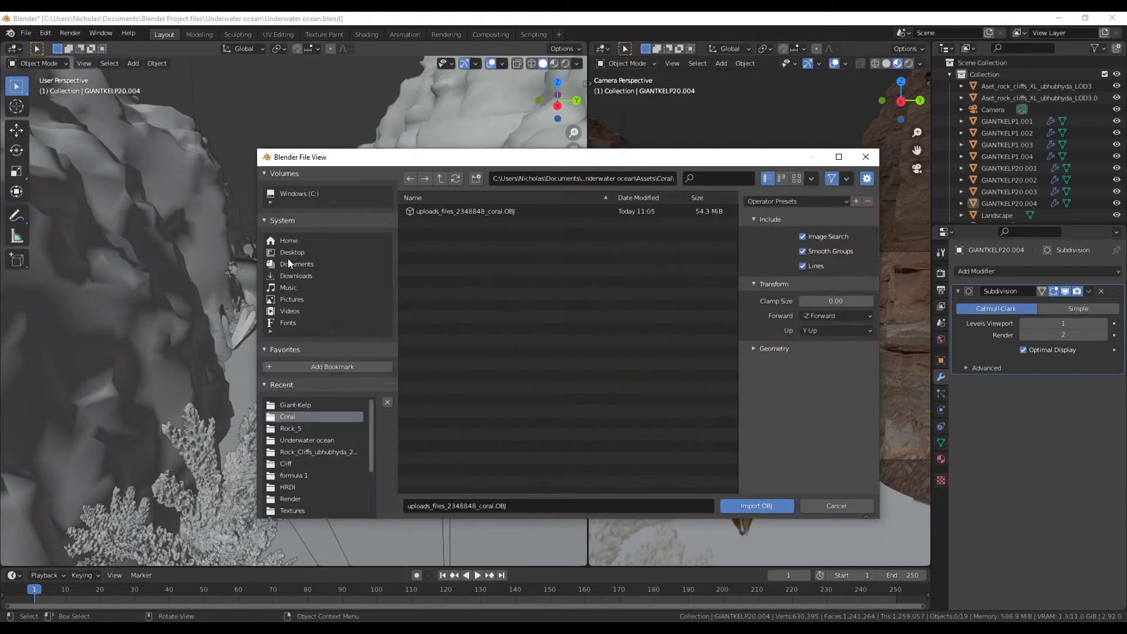
{"action": "left_click", "coordinate": [445, 178]}
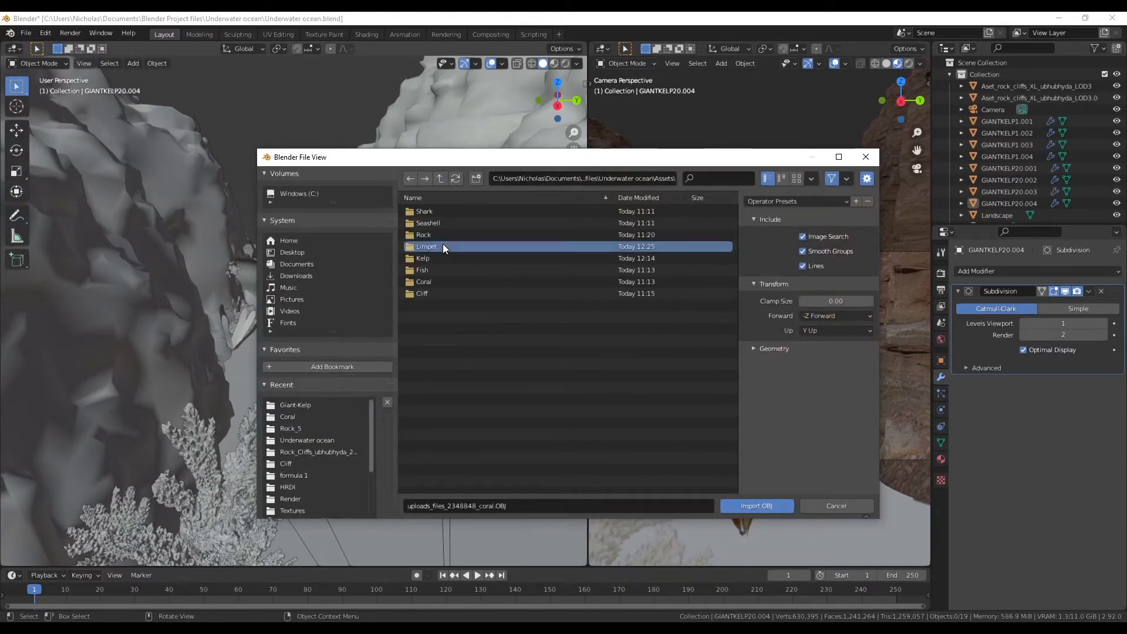
{"action": "double_click", "coordinate": [443, 244]}
{"action": "left_click", "coordinate": [438, 214]}
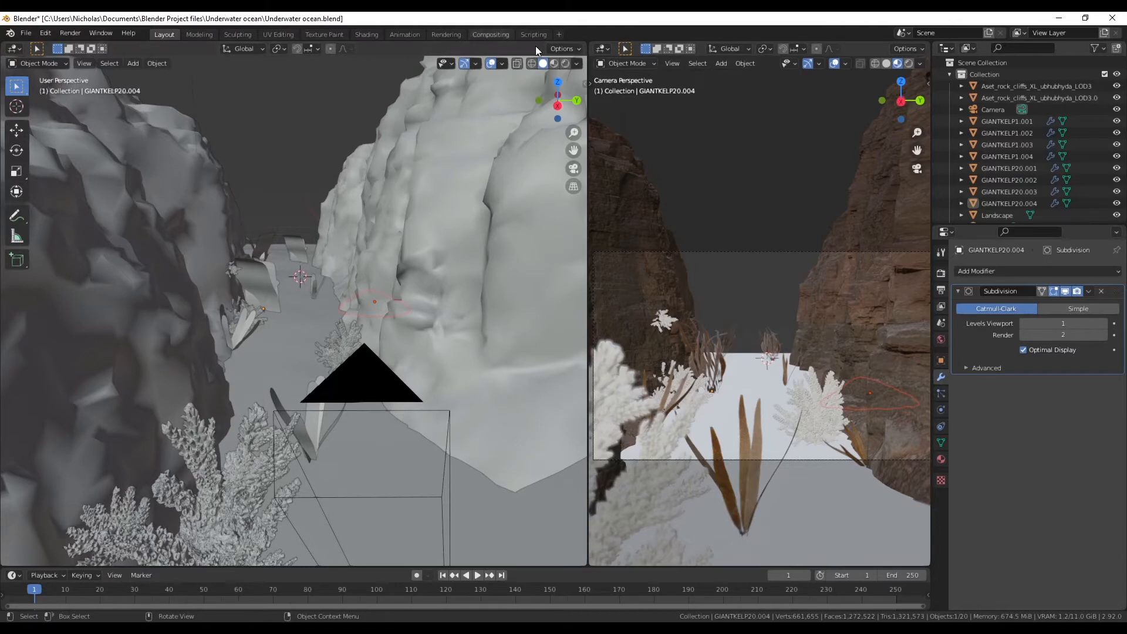
- Move the imported limpet out of the cliff onto the open canyon floor, adjust its height along Z, and save the project
{"action": "left_click", "coordinate": [558, 82]}
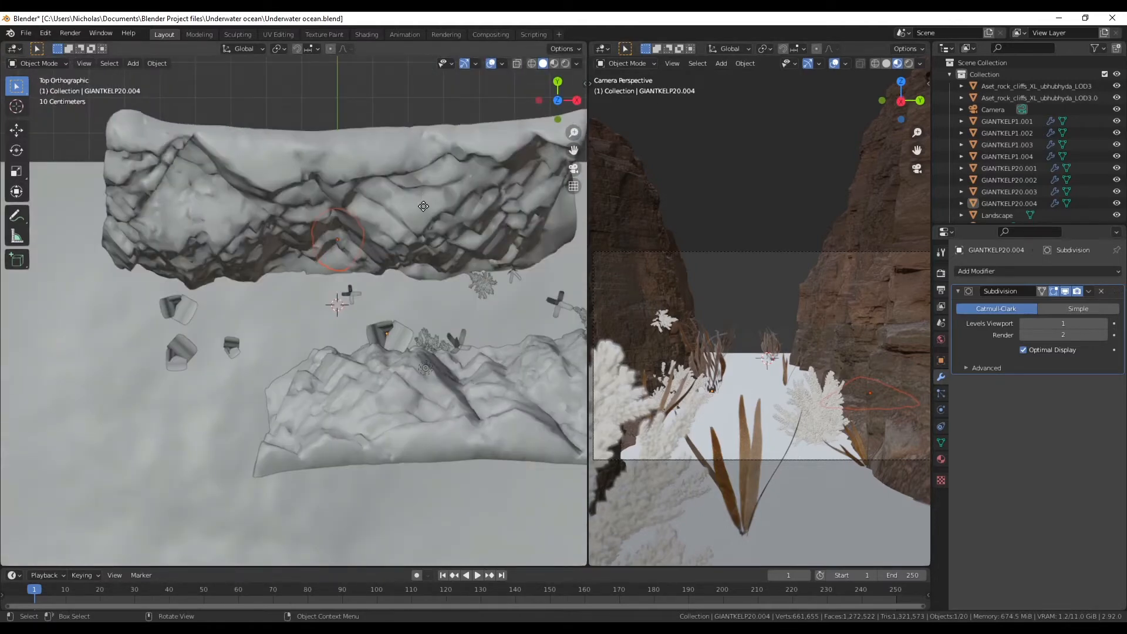
{"action": "key", "text": "g"}
{"action": "left_click", "coordinate": [381, 265]}
{"action": "middle_click_drag", "start_coordinate": [378, 433], "coordinate": [451, 272]}
{"action": "key", "text": "g"}
{"action": "key", "text": "z"}
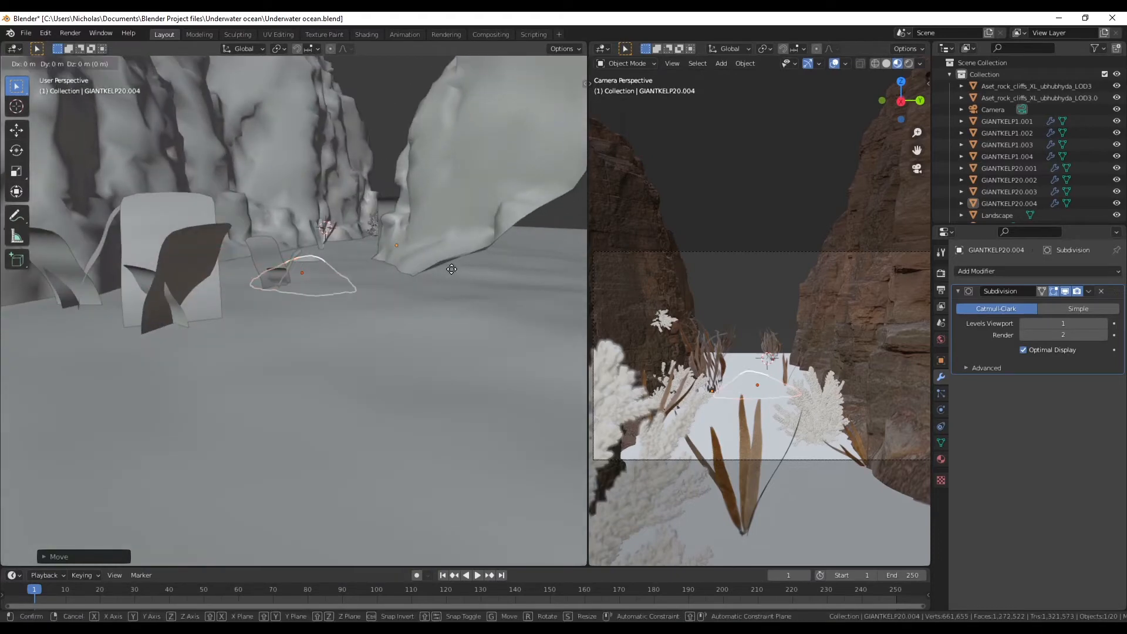
{"action": "left_click", "coordinate": [458, 250]}
{"action": "middle_click_drag", "start_coordinate": [449, 243], "coordinate": [332, 332]}
{"action": "key", "text": "ctrl+s"}
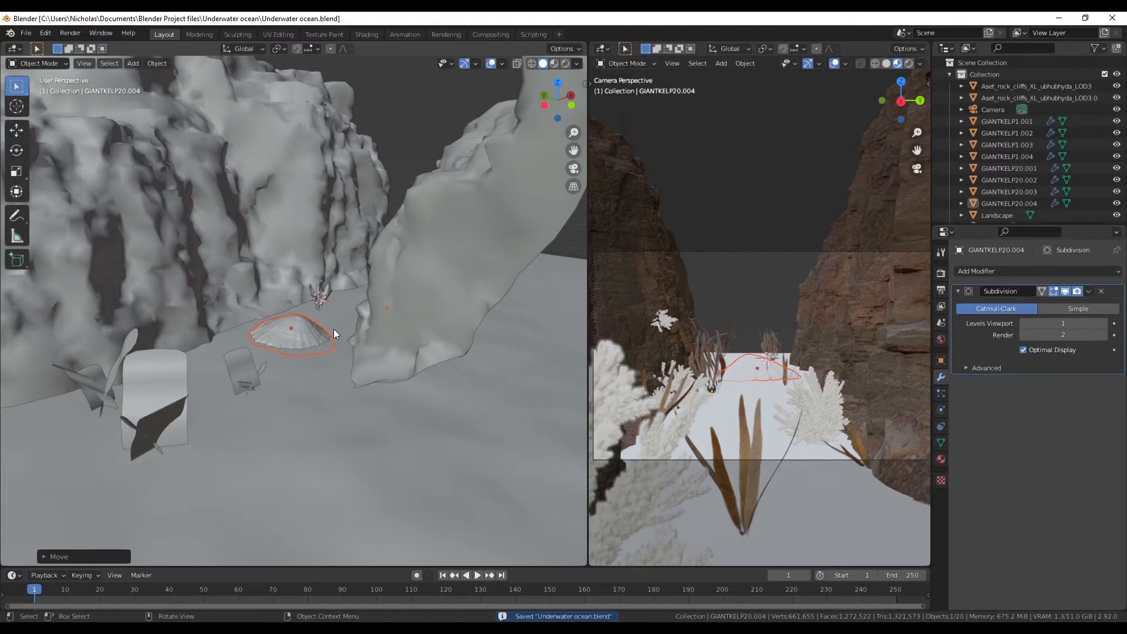
- Move the limpet out of the canyon to the far side of the cliff, working from the top view
{"action": "middle_click_drag", "start_coordinate": [344, 375], "coordinate": [333, 433]}
{"action": "scroll", "coordinate": [333, 434], "scroll_direction": "down", "scroll_amount": 4}
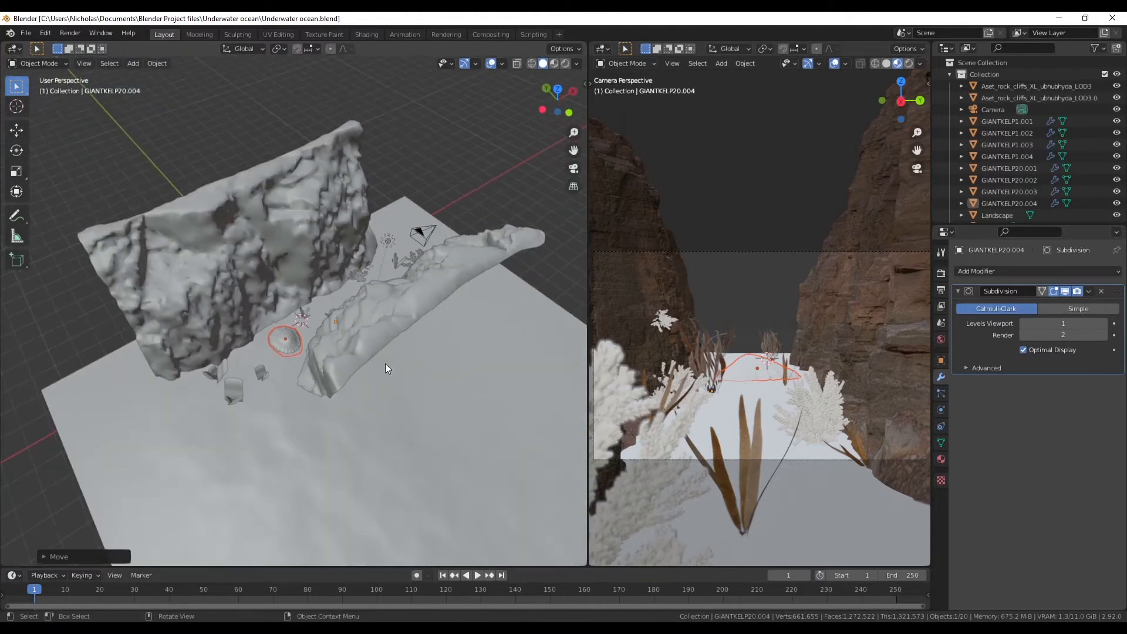
{"action": "left_click", "coordinate": [558, 89]}
{"action": "key", "text": "g"}
{"action": "left_click", "coordinate": [471, 177]}
- Isolate the cliff Aset_rock_cliffs_XL_ubhubhyda_LOD3 in local view and switch it to Weight Paint mode
{"action": "middle_click_drag", "start_coordinate": [472, 177], "coordinate": [220, 282]}
{"action": "left_click", "coordinate": [226, 238]}
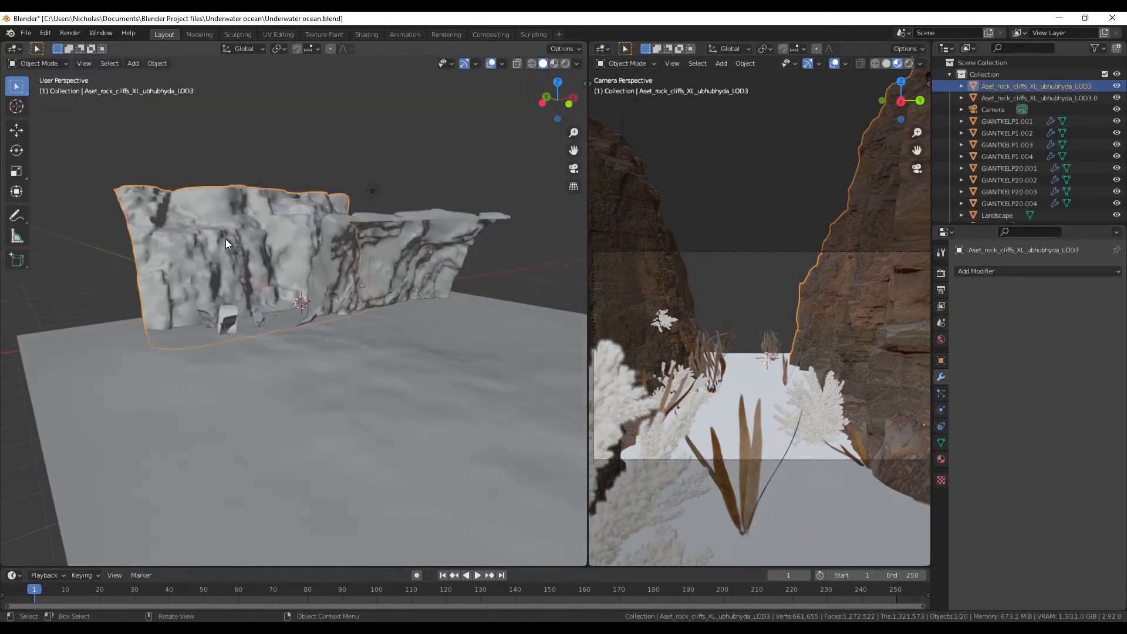
{"action": "key", "text": "KP_Divide"}
{"action": "middle_click_drag", "start_coordinate": [227, 238], "coordinate": [328, 312]}
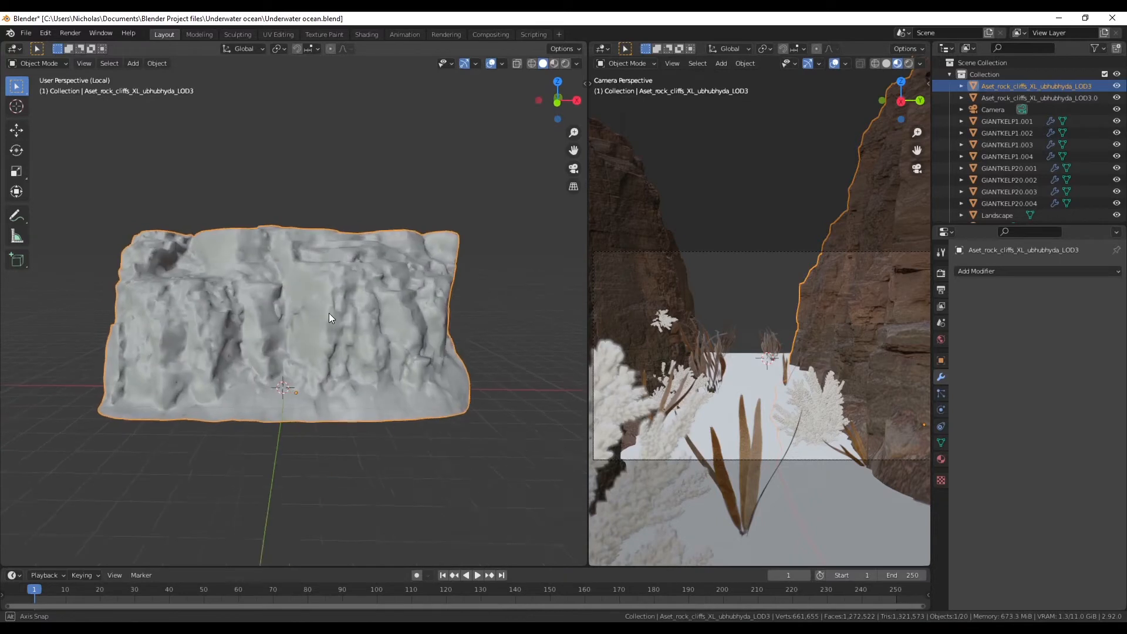
{"action": "left_click", "coordinate": [34, 63]}
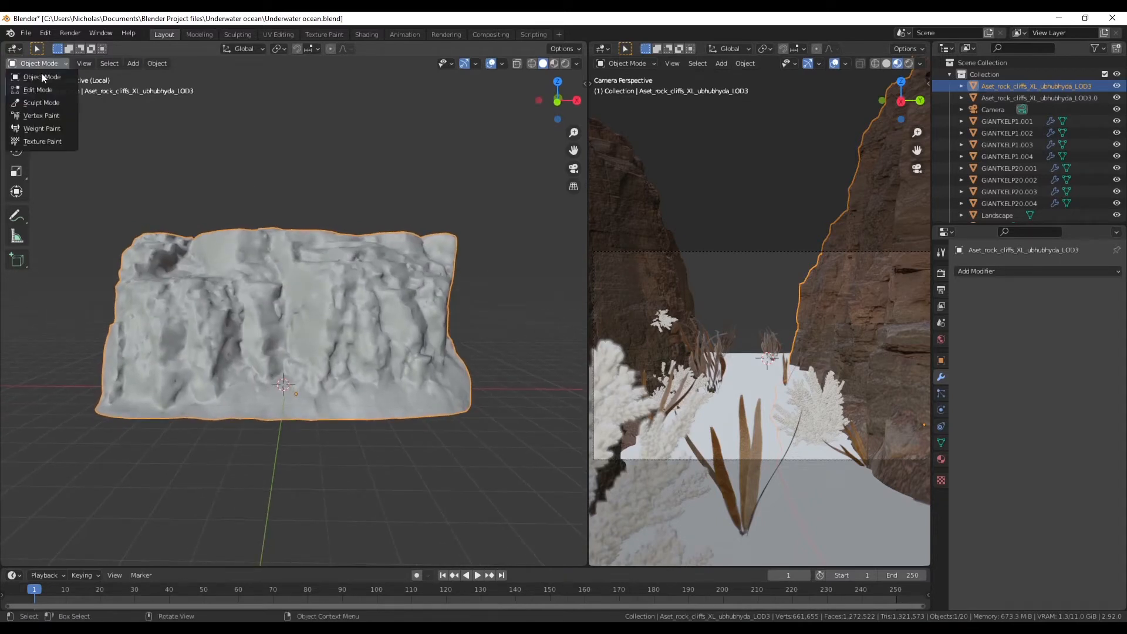
{"action": "left_click", "coordinate": [47, 127]}
{"action": "middle_click_drag", "start_coordinate": [240, 317], "coordinate": [262, 311]}
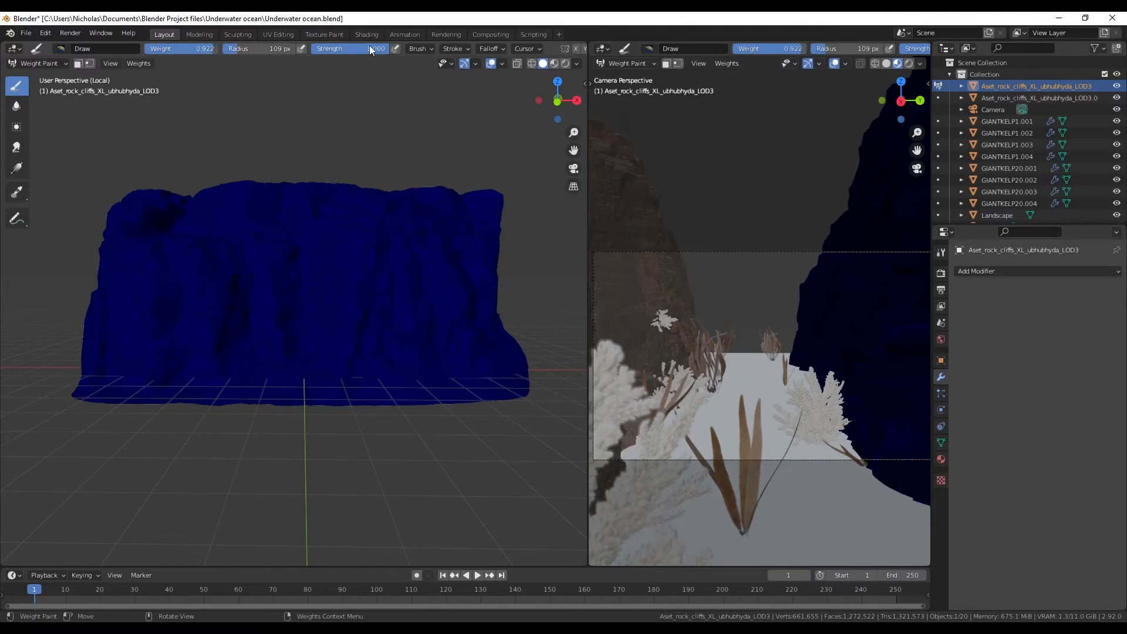
- Paint weights along the cliff's base and up its lower half with weight 0.734, radius 85 px and strength 0.793
{"action": "left_click_drag", "start_coordinate": [352, 49], "coordinate": [344, 48]}
{"action": "mouse_move", "coordinate": [100, 376]}
{"action": "left_mouse_down"}
{"action": "mouse_move", "coordinate": [171, 393]}
{"action": "mouse_move", "coordinate": [232, 351]}
{"action": "mouse_move", "coordinate": [275, 381]}
{"action": "mouse_move", "coordinate": [352, 376]}
{"action": "mouse_move", "coordinate": [388, 347]}
{"action": "mouse_move", "coordinate": [433, 353]}
{"action": "mouse_move", "coordinate": [502, 402]}
{"action": "left_mouse_up"}
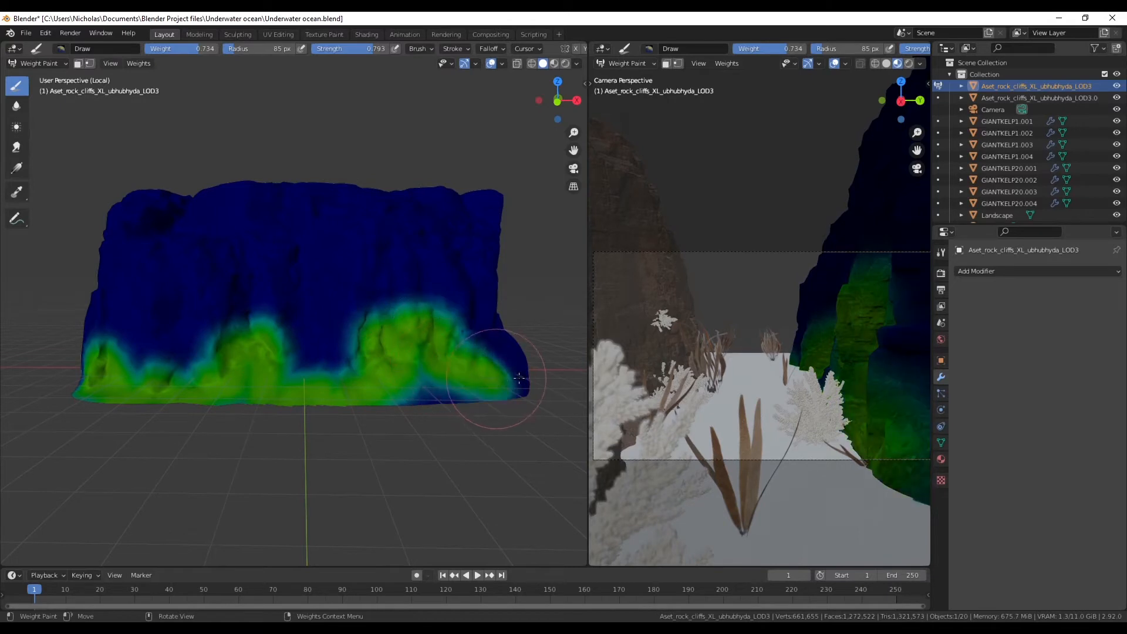
{"action": "mouse_move", "coordinate": [129, 302]}
{"action": "left_mouse_down"}
{"action": "mouse_move", "coordinate": [166, 305]}
{"action": "mouse_move", "coordinate": [232, 259]}
{"action": "left_mouse_up"}
{"action": "left_click_drag", "start_coordinate": [296, 311], "coordinate": [376, 297]}
{"action": "mouse_move", "coordinate": [398, 373]}
{"action": "left_mouse_down"}
{"action": "mouse_move", "coordinate": [355, 294]}
{"action": "mouse_move", "coordinate": [252, 320]}
{"action": "left_mouse_up"}
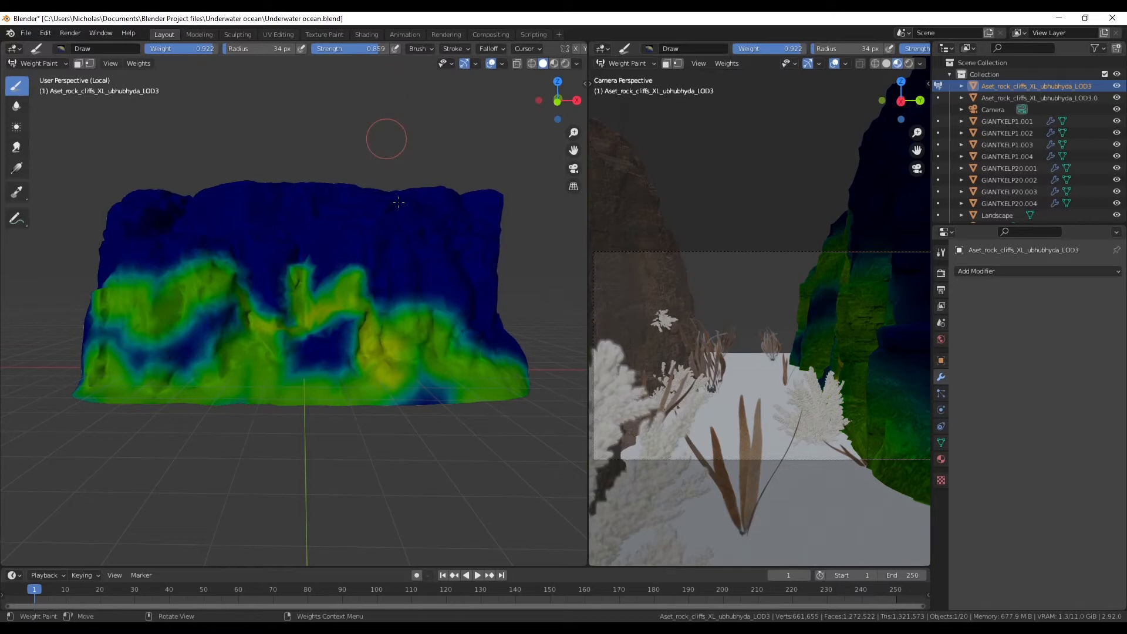
- Paint heavier patches over the cliff's lower half with weight 0.922, radius 34 px and strength 0.859
{"action": "mouse_move", "coordinate": [384, 357]}
{"action": "left_mouse_down"}
{"action": "mouse_move", "coordinate": [432, 326]}
{"action": "mouse_move", "coordinate": [458, 350]}
{"action": "left_mouse_up"}
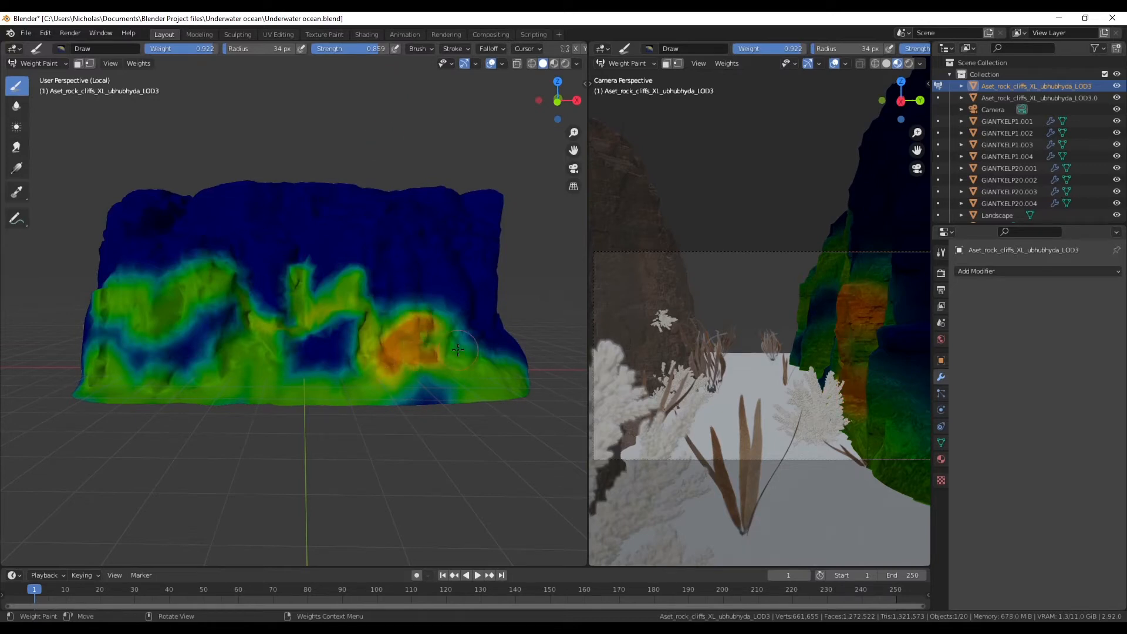
{"action": "mouse_move", "coordinate": [207, 393]}
{"action": "left_mouse_down"}
{"action": "mouse_move", "coordinate": [182, 375]}
{"action": "mouse_move", "coordinate": [253, 369]}
{"action": "mouse_move", "coordinate": [258, 325]}
{"action": "mouse_move", "coordinate": [253, 349]}
{"action": "left_mouse_up"}
{"action": "mouse_move", "coordinate": [186, 319]}
{"action": "left_mouse_down"}
{"action": "mouse_move", "coordinate": [154, 331]}
{"action": "mouse_move", "coordinate": [162, 316]}
{"action": "left_mouse_up"}
{"action": "left_click_drag", "start_coordinate": [167, 359], "coordinate": [195, 365]}
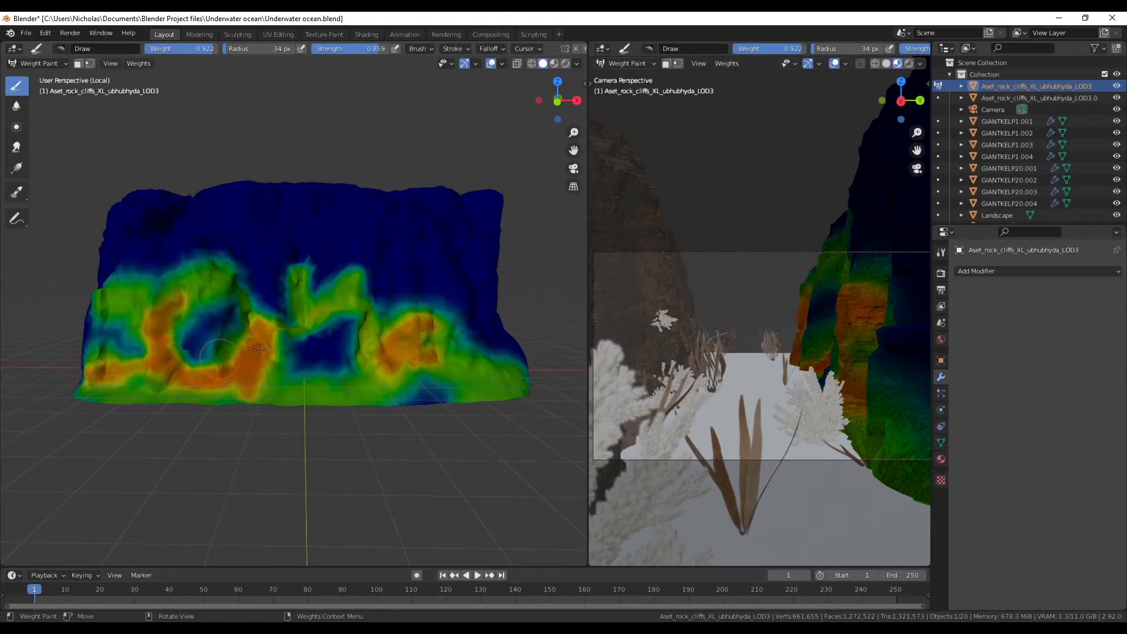
{"action": "left_click_drag", "start_coordinate": [251, 286], "coordinate": [266, 349]}
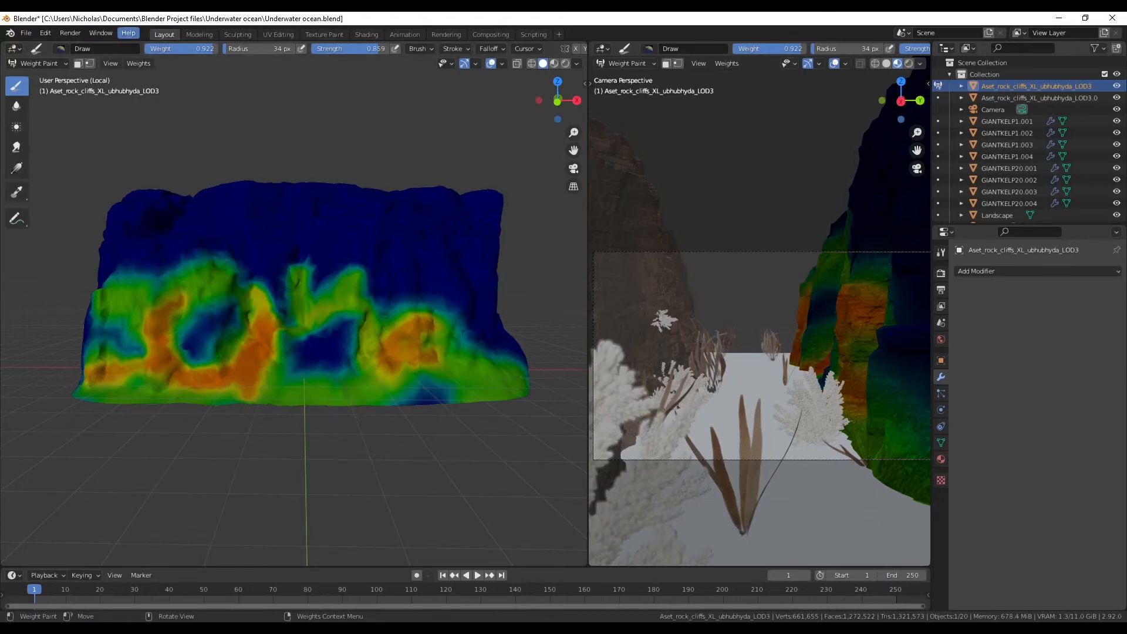
- Return the cliff to Object Mode and leave local view to show the whole canyon
{"action": "left_click", "coordinate": [47, 64]}
{"action": "left_click", "coordinate": [41, 75]}
{"action": "middle_click_drag", "start_coordinate": [241, 184], "coordinate": [245, 323]}
{"action": "scroll", "coordinate": [276, 302], "scroll_direction": "up", "scroll_amount": 2}
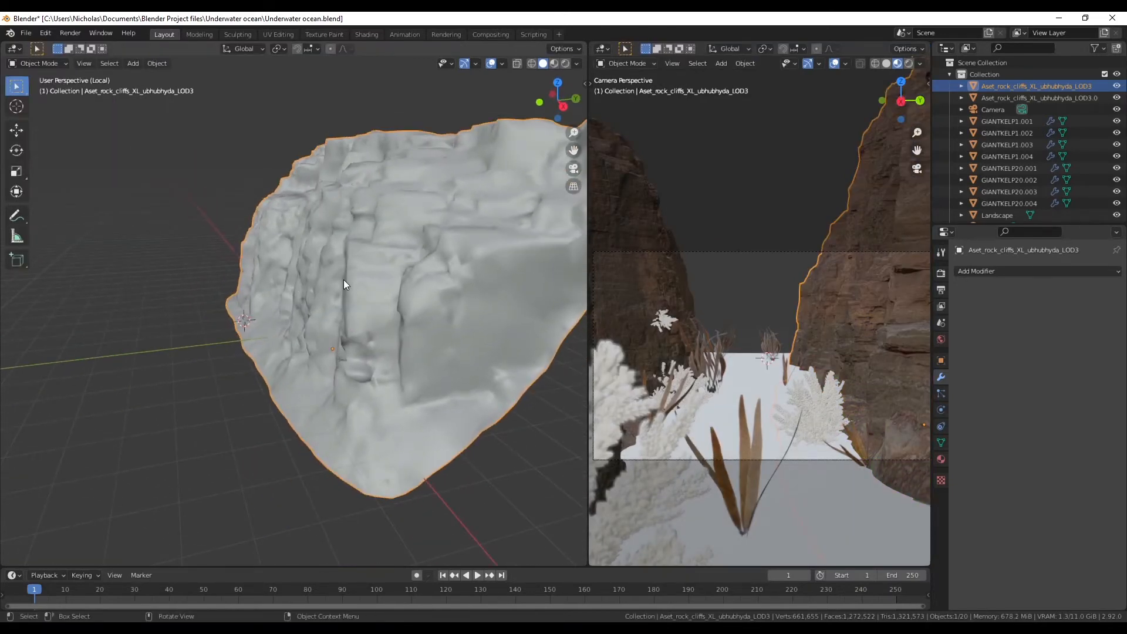
{"action": "key", "text": "KP_Divide"}
{"action": "scroll", "coordinate": [343, 279], "scroll_direction": "up", "scroll_amount": 5}
{"action": "middle_click_drag", "start_coordinate": [390, 184], "coordinate": [315, 258]}
{"action": "scroll", "coordinate": [315, 257], "scroll_direction": "down", "scroll_amount": 4}
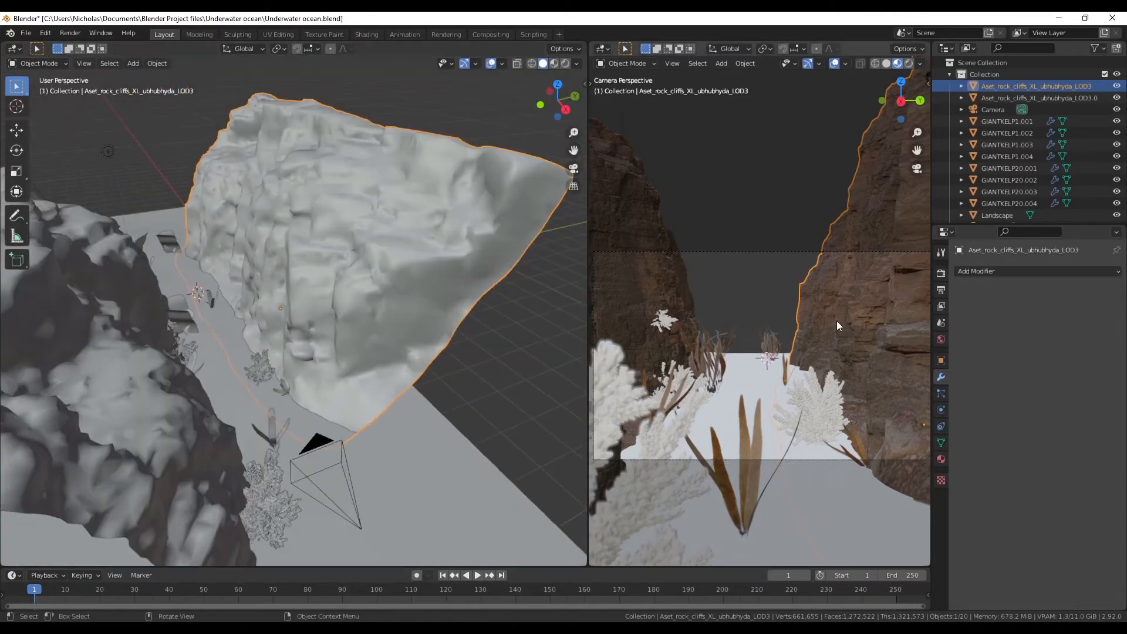
- Add a particle system of type Hair to the weight-painted cliff
{"action": "left_click", "coordinate": [942, 394]}
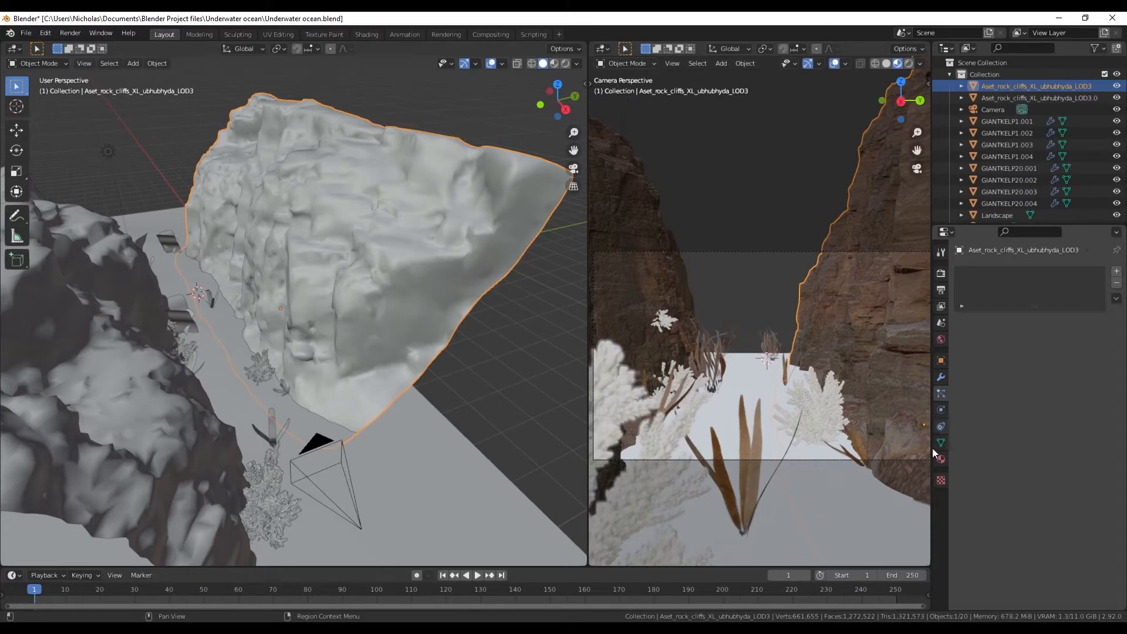
{"action": "left_click", "coordinate": [1117, 272]}
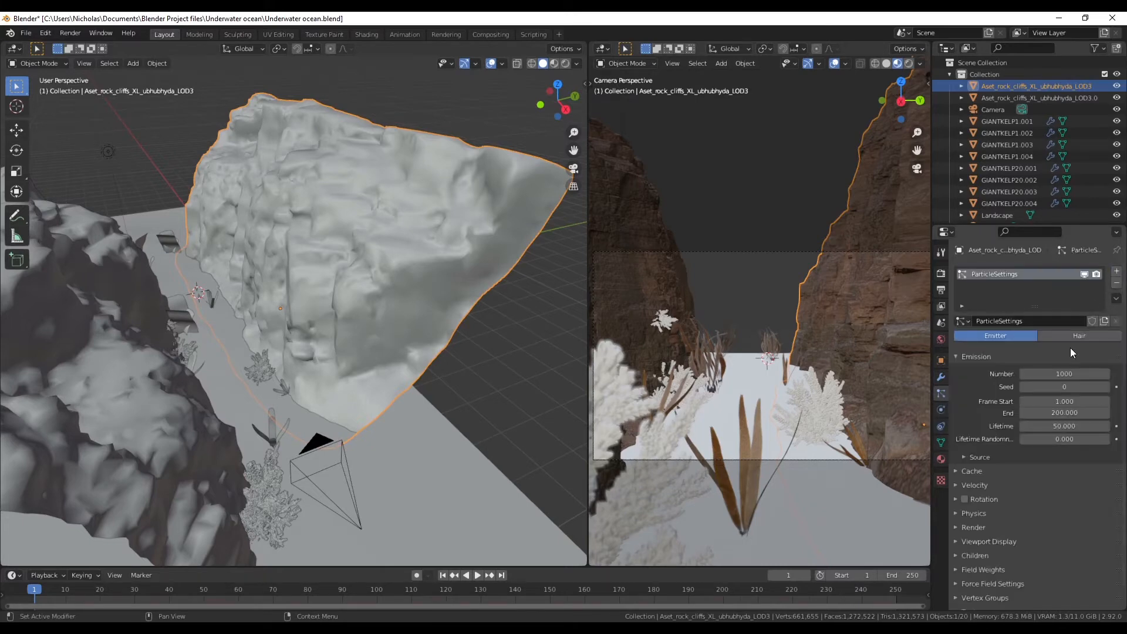
{"action": "left_click", "coordinate": [1075, 336]}
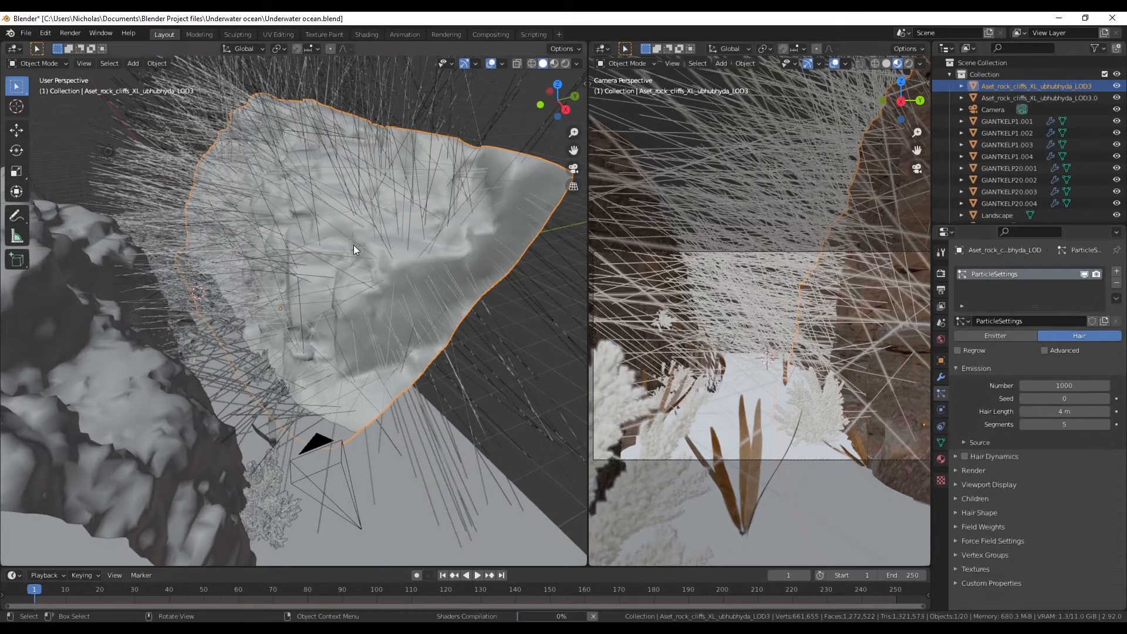
{"action": "scroll", "coordinate": [240, 239], "scroll_direction": "up", "scroll_amount": 4}
{"action": "middle_click_drag", "start_coordinate": [241, 241], "coordinate": [273, 294]}
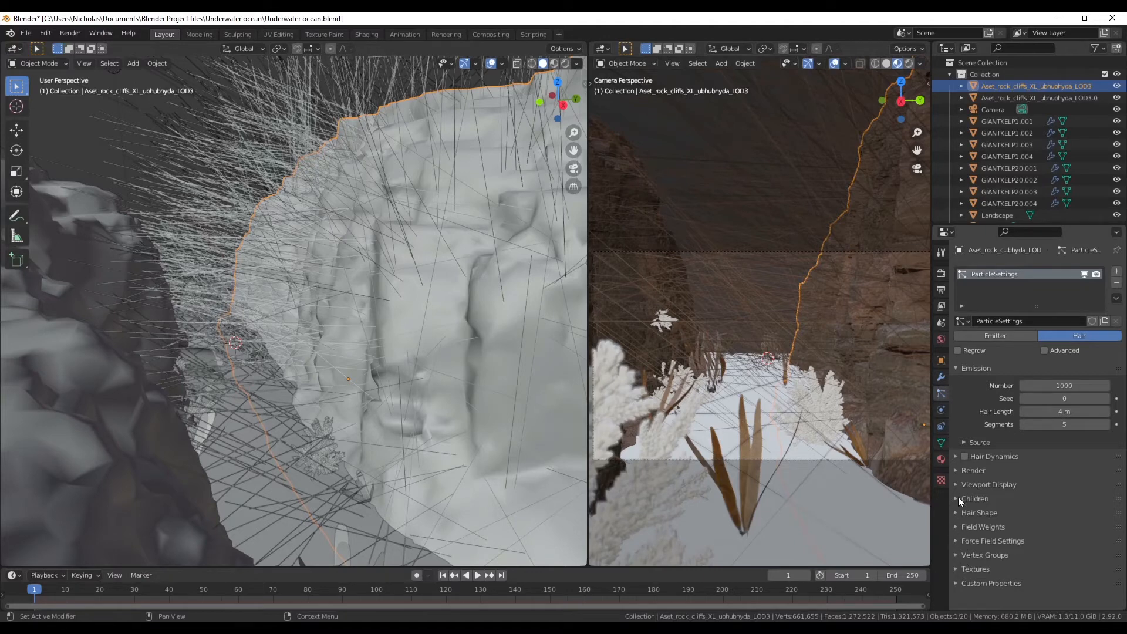
- Render the cliff's hair particles as Object, using the limpet mesh Simplified as the instance object
{"action": "left_click", "coordinate": [956, 472]}
{"action": "left_click", "coordinate": [1069, 487]}
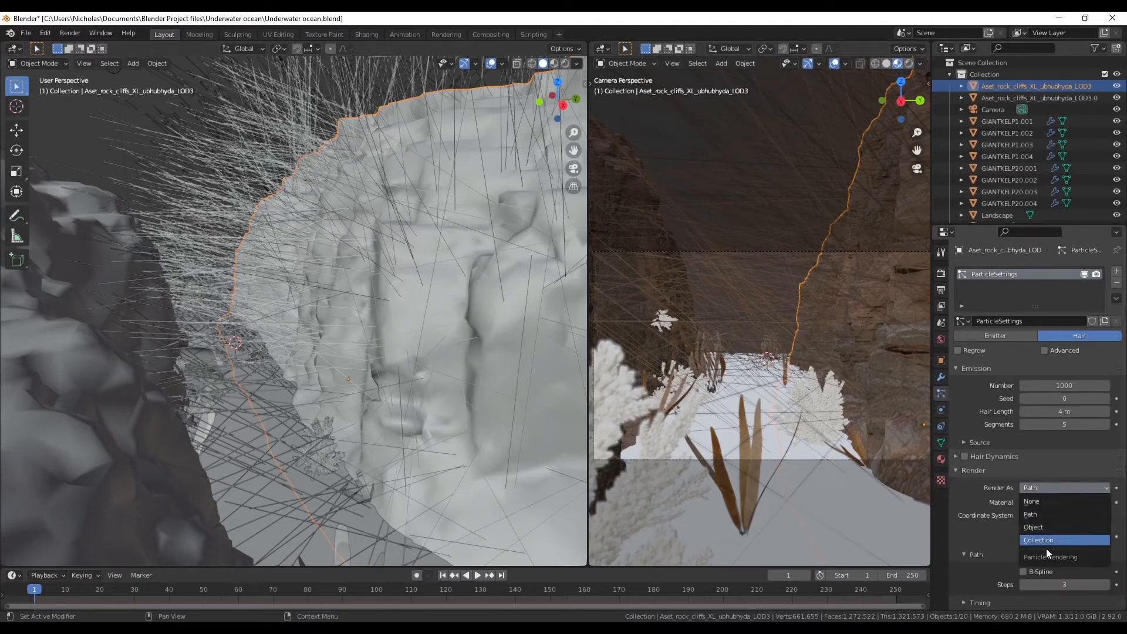
{"action": "left_click", "coordinate": [1039, 529]}
{"action": "middle_click_drag", "start_coordinate": [376, 423], "coordinate": [421, 338]}
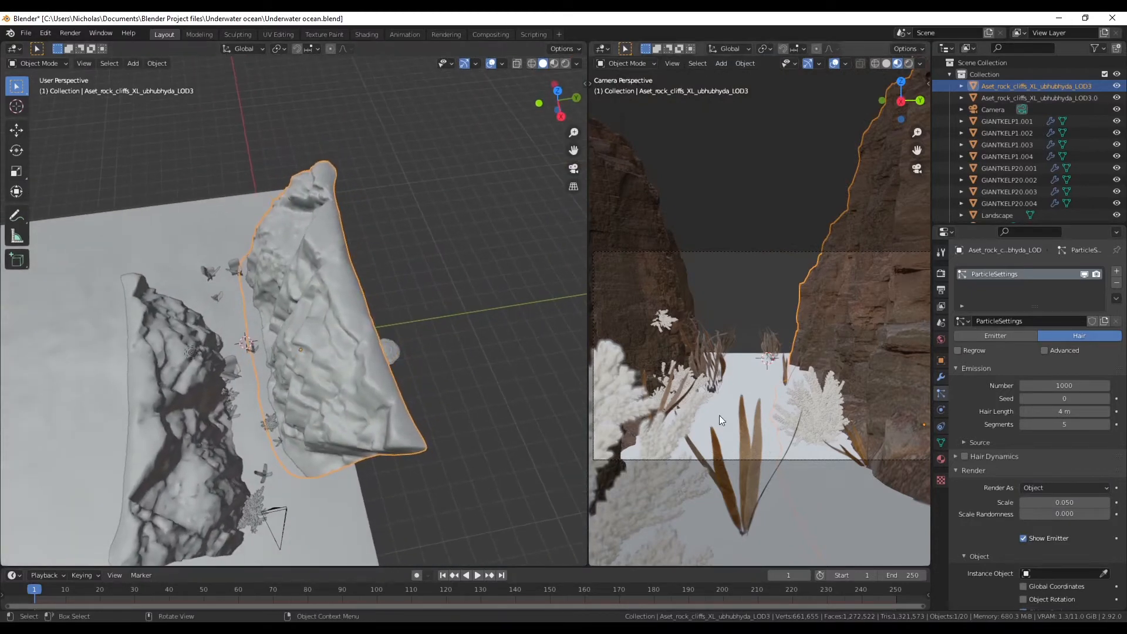
{"action": "left_click", "coordinate": [1106, 574]}
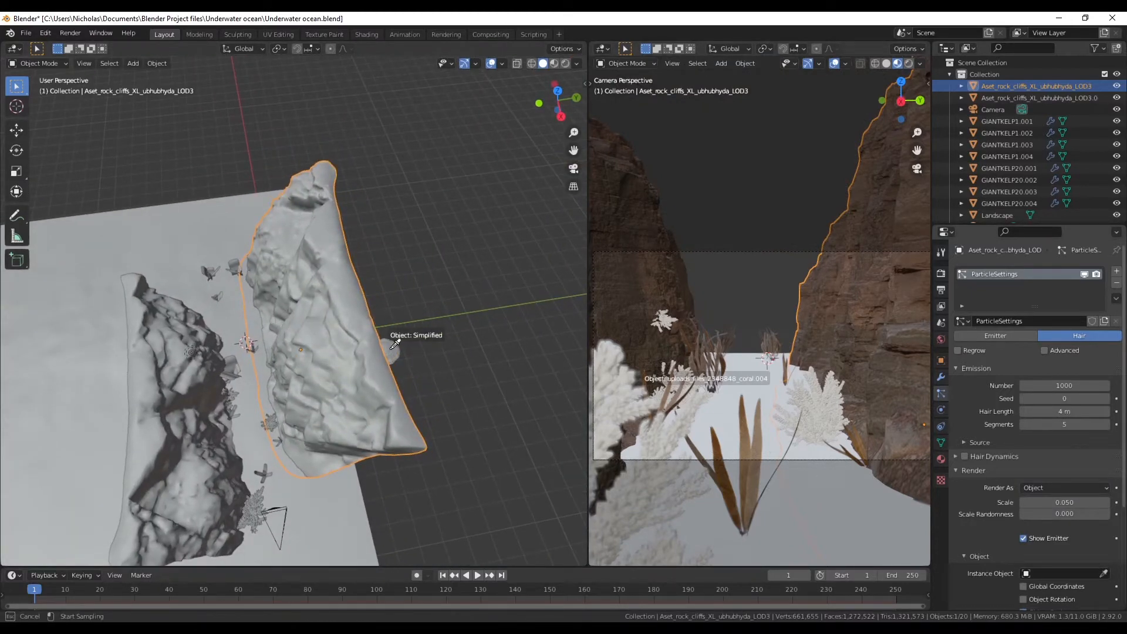
{"action": "left_click", "coordinate": [414, 364]}
{"action": "middle_click_drag", "start_coordinate": [415, 400], "coordinate": [276, 350]}
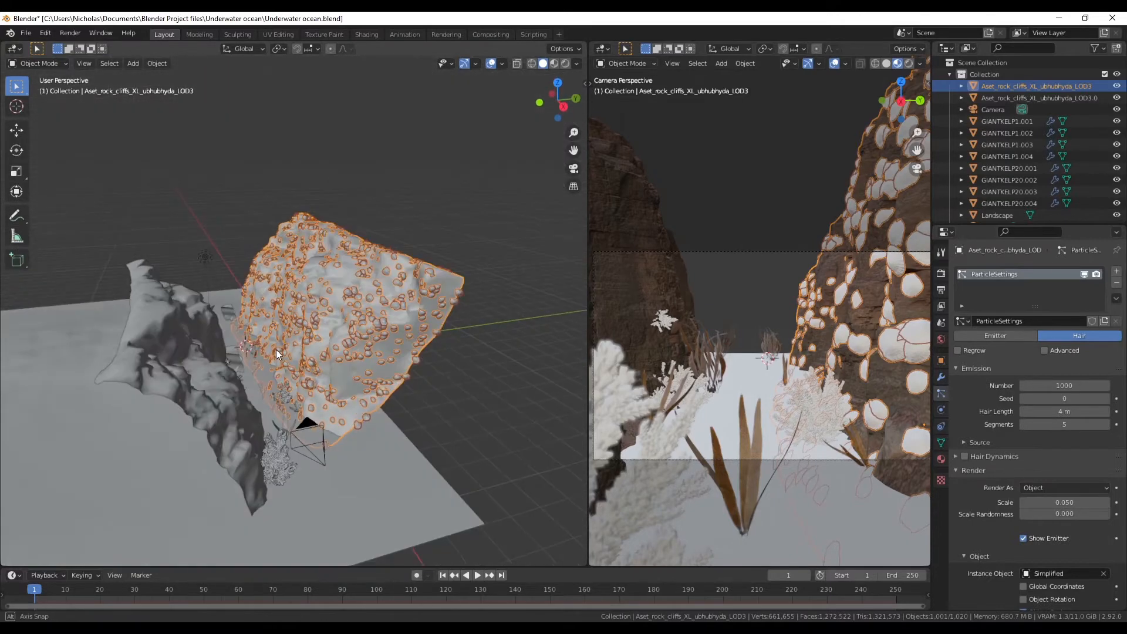
{"action": "scroll", "coordinate": [256, 351], "scroll_direction": "up", "scroll_amount": 5}
{"action": "middle_click_drag", "start_coordinate": [364, 398], "coordinate": [357, 368]}
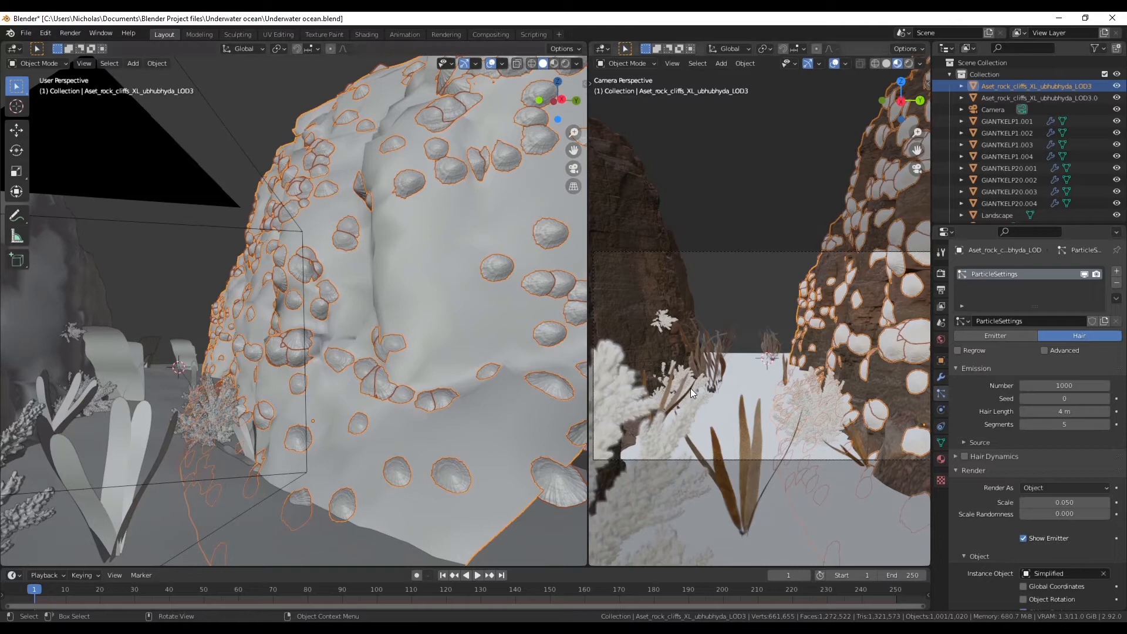
- Set the limpet particles' scale to 0.023 and their scale randomness to 0.564
{"action": "scroll", "coordinate": [1026, 351], "scroll_direction": "down", "scroll_amount": 6}
{"action": "mouse_move", "coordinate": [1057, 363]}
{"action": "left_mouse_down"}
{"action": "mouse_move", "coordinate": [1019, 363]}
{"action": "mouse_move", "coordinate": [1067, 376]}
{"action": "left_mouse_up"}
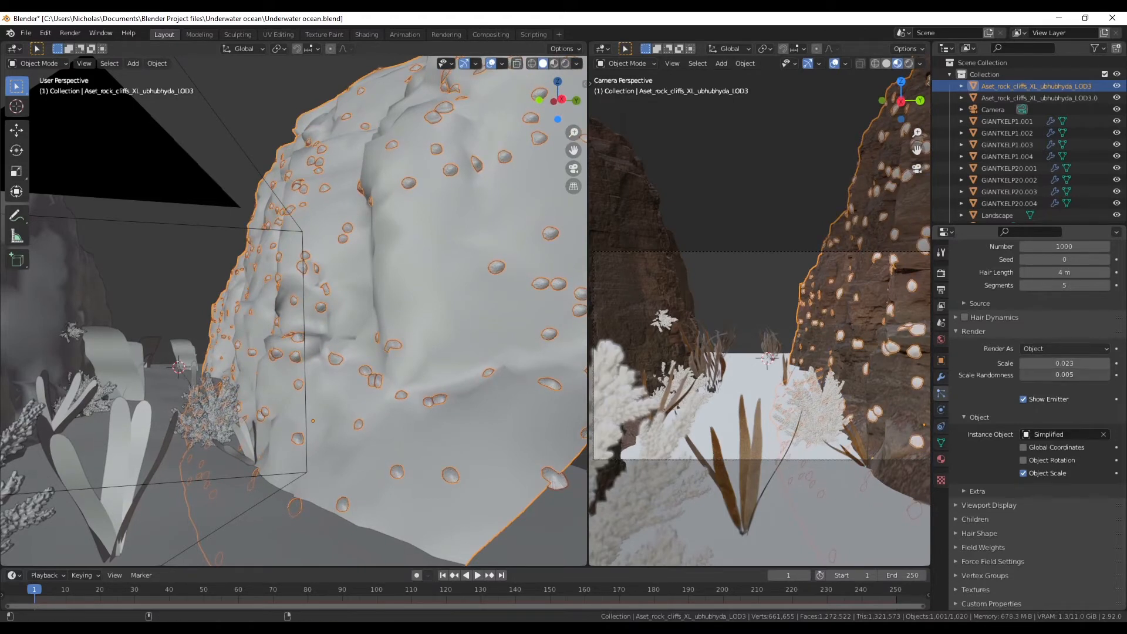
{"action": "left_click_drag", "start_coordinate": [1066, 376], "coordinate": [1109, 376]}
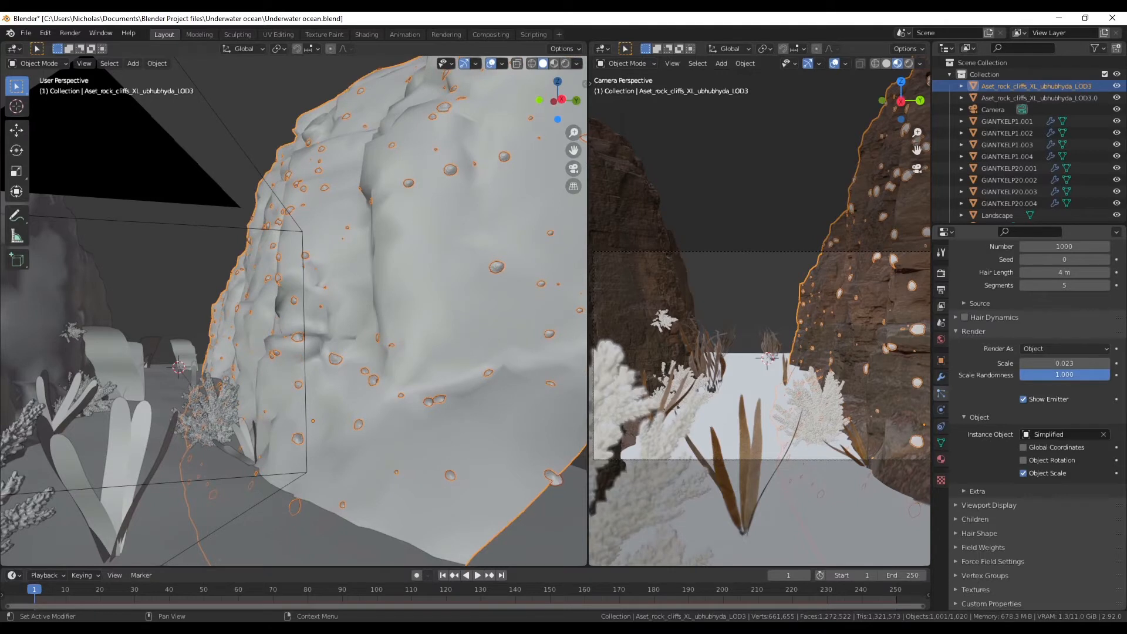
{"action": "left_click_drag", "start_coordinate": [1101, 375], "coordinate": [1068, 374]}
{"action": "scroll", "coordinate": [987, 311], "scroll_direction": "up", "scroll_amount": 4}
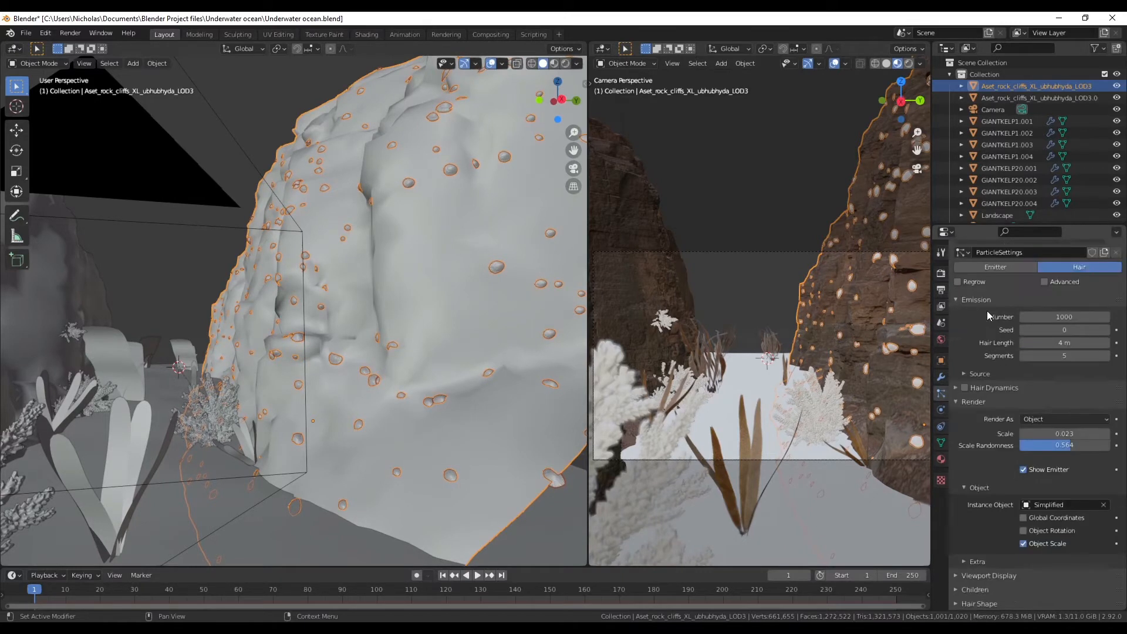
- Assign the painted vertex group Group to the Density of the cliff's particle system
{"action": "scroll", "coordinate": [969, 393], "scroll_direction": "down", "scroll_amount": 4}
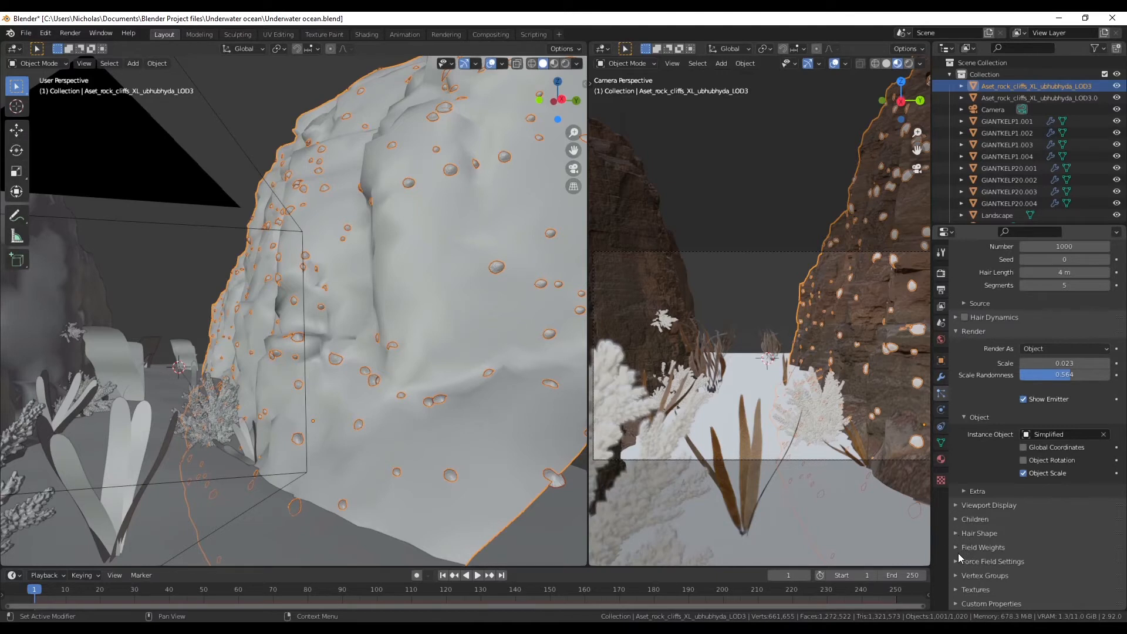
{"action": "left_click", "coordinate": [953, 575]}
{"action": "scroll", "coordinate": [1042, 577], "scroll_direction": "down", "scroll_amount": 4}
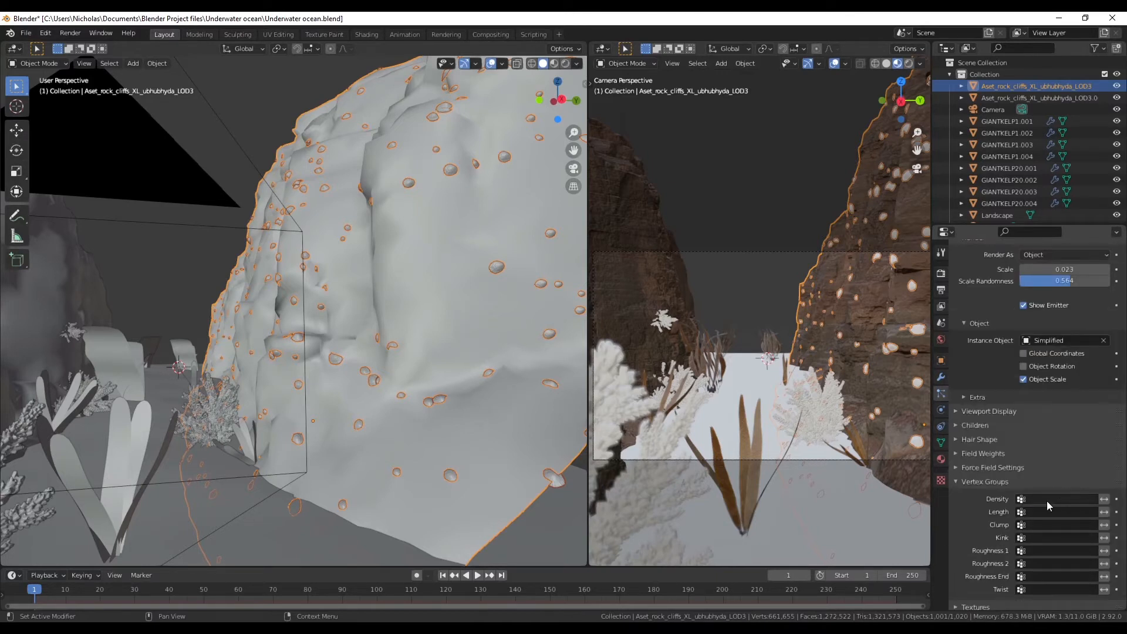
{"action": "left_click", "coordinate": [1047, 501]}
{"action": "left_click", "coordinate": [1032, 377]}
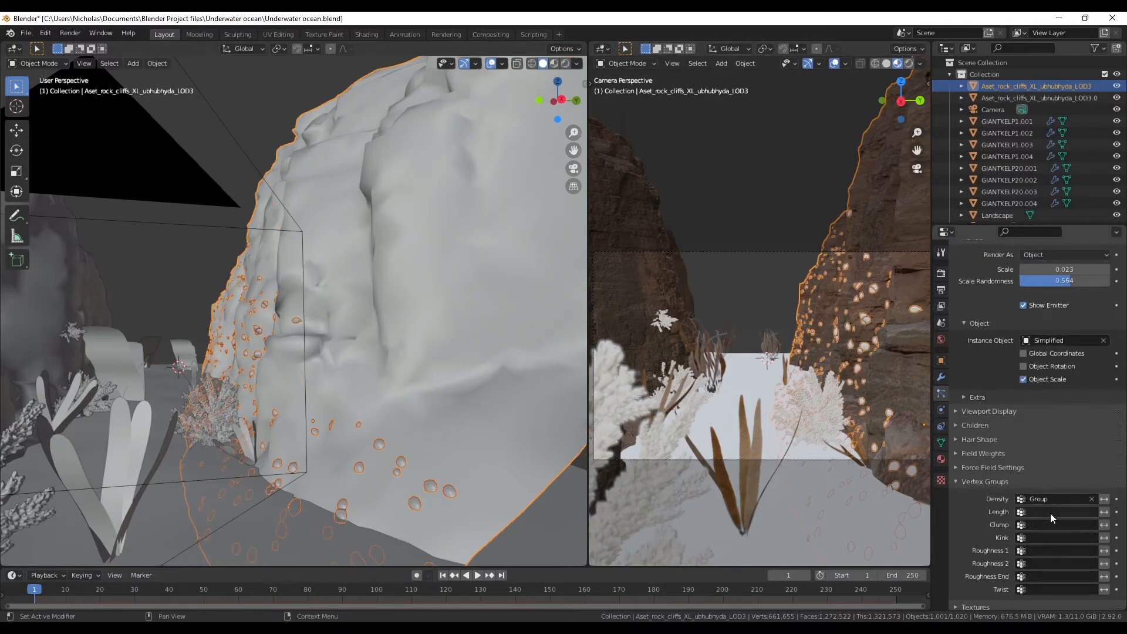
- Try a hair particle number of 2000 on the limpet-covered cliff and check the resulting density
{"action": "mouse_move", "coordinate": [252, 305]}
{"action": "middle_mouse_down"}
{"action": "mouse_move", "coordinate": [261, 297]}
{"action": "mouse_move", "coordinate": [358, 362]}
{"action": "mouse_move", "coordinate": [375, 288]}
{"action": "mouse_move", "coordinate": [294, 344]}
{"action": "mouse_move", "coordinate": [296, 315]}
{"action": "mouse_move", "coordinate": [241, 299]}
{"action": "middle_mouse_up"}
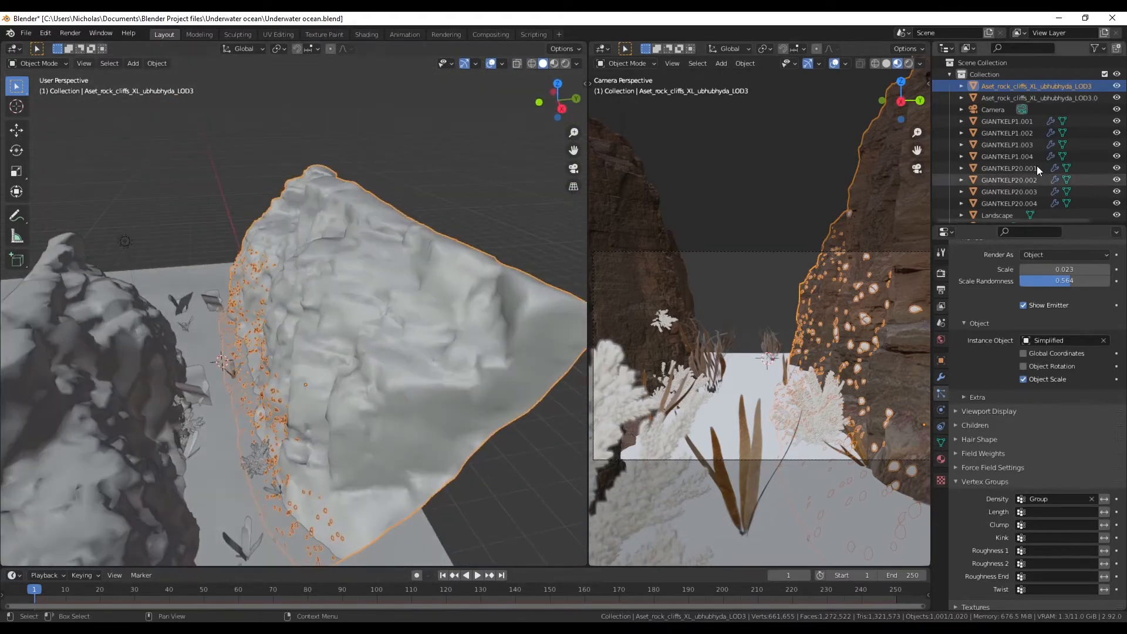
{"action": "scroll", "coordinate": [1021, 352], "scroll_direction": "up", "scroll_amount": 5}
{"action": "scroll", "coordinate": [1027, 358], "scroll_direction": "up", "scroll_amount": 5}
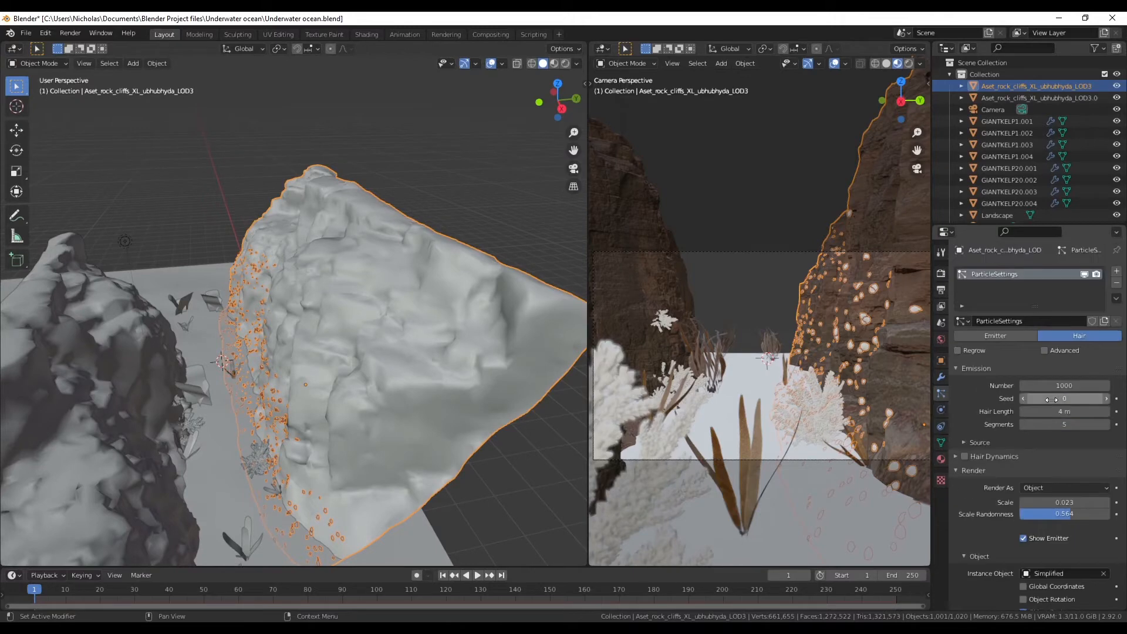
{"action": "left_click", "coordinate": [1071, 387]}
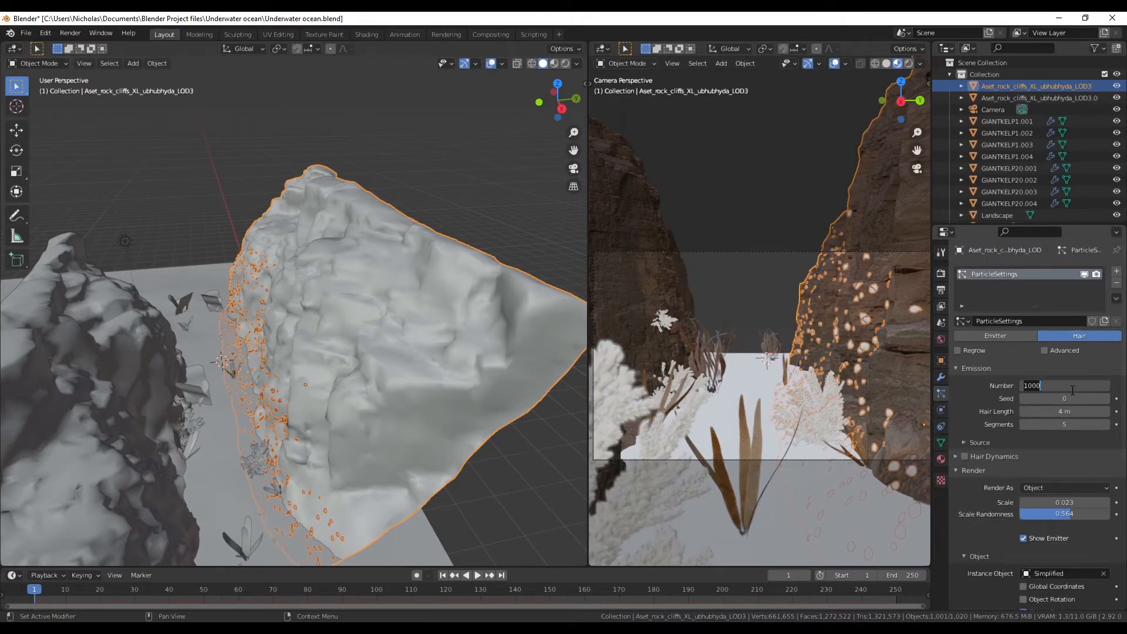
{"action": "key", "text": "Return"}
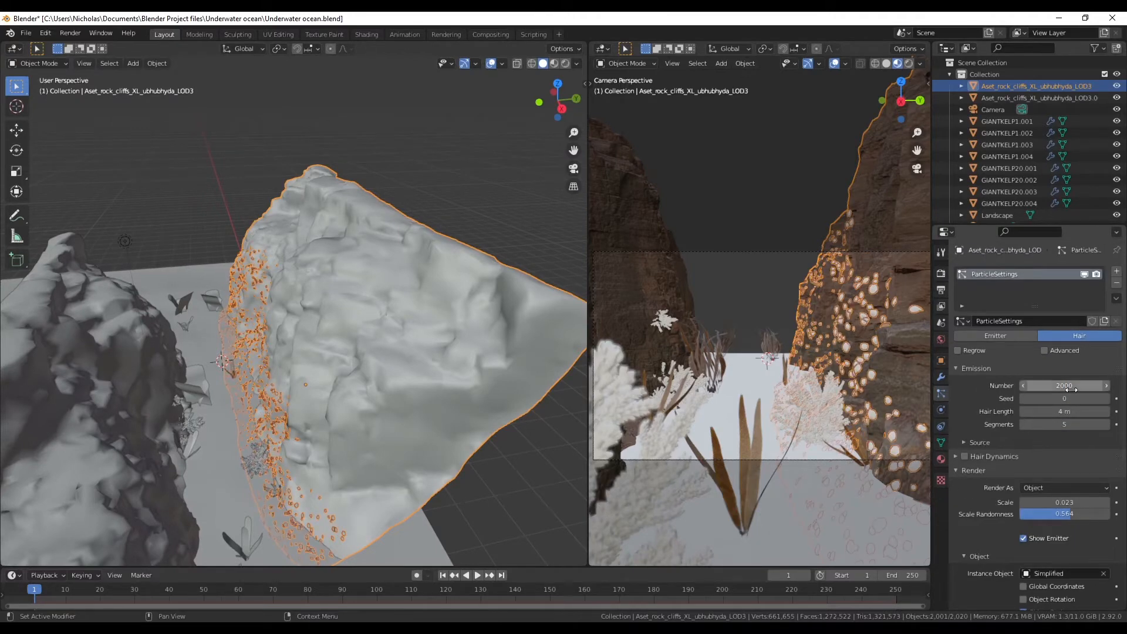
{"action": "left_click", "coordinate": [442, 132]}
{"action": "middle_click_drag", "start_coordinate": [399, 310], "coordinate": [485, 280]}
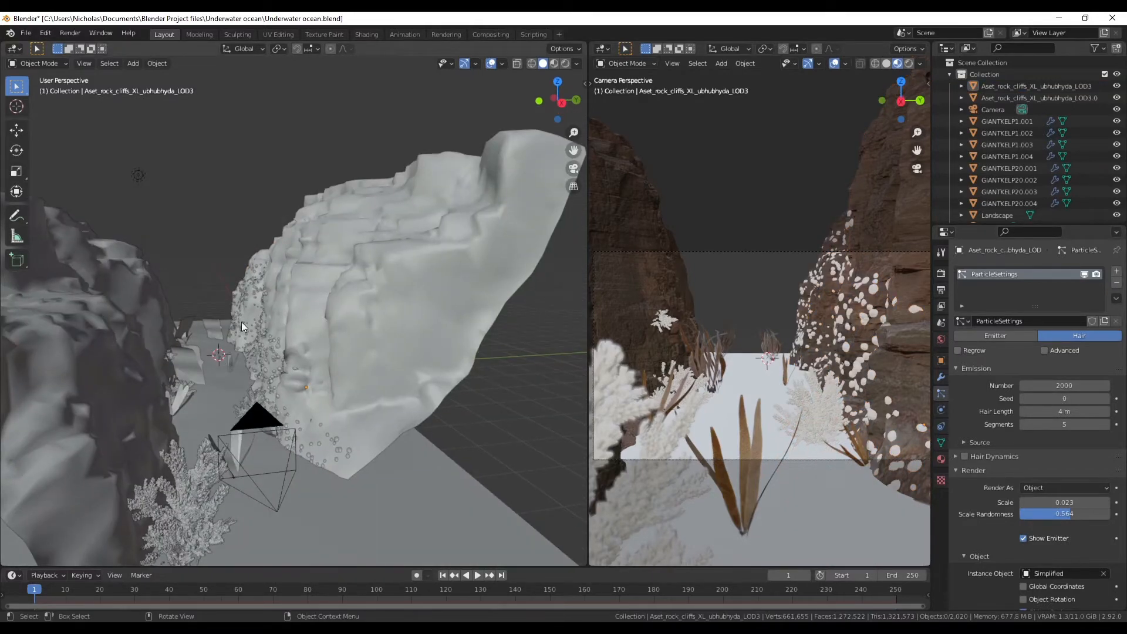
{"action": "scroll", "coordinate": [248, 339], "scroll_direction": "up", "scroll_amount": 5}
{"action": "middle_click_drag", "start_coordinate": [220, 373], "coordinate": [263, 372]}
- Set the cliff's hair particle number back to 1000
{"action": "left_click", "coordinate": [1072, 385]}
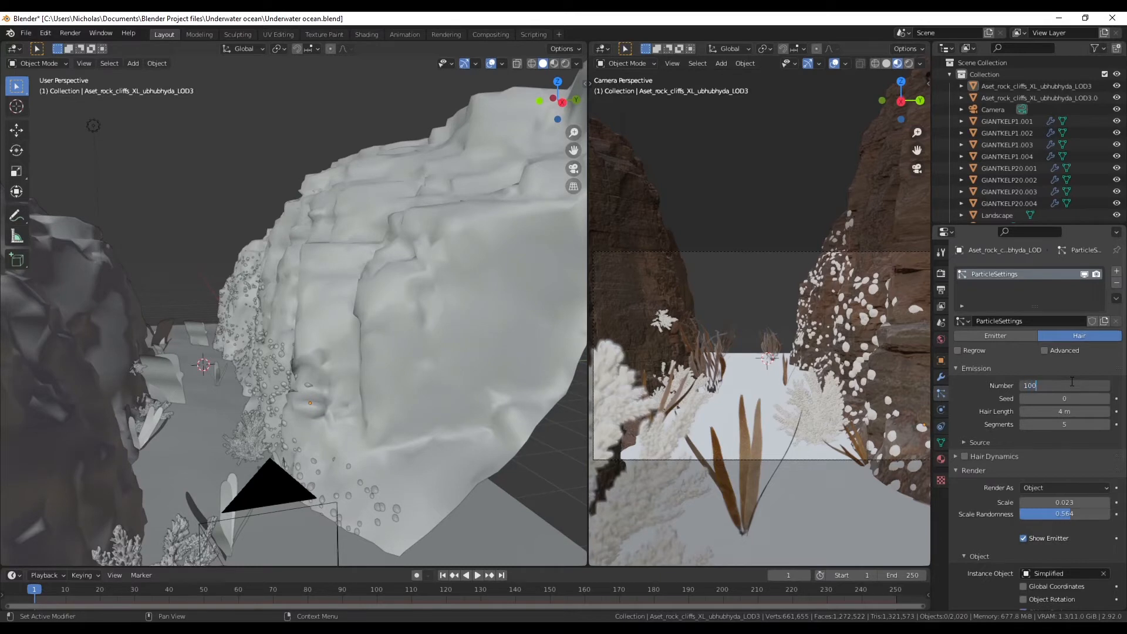
{"action": "type", "text": "1000"}
{"action": "key", "text": "Return"}
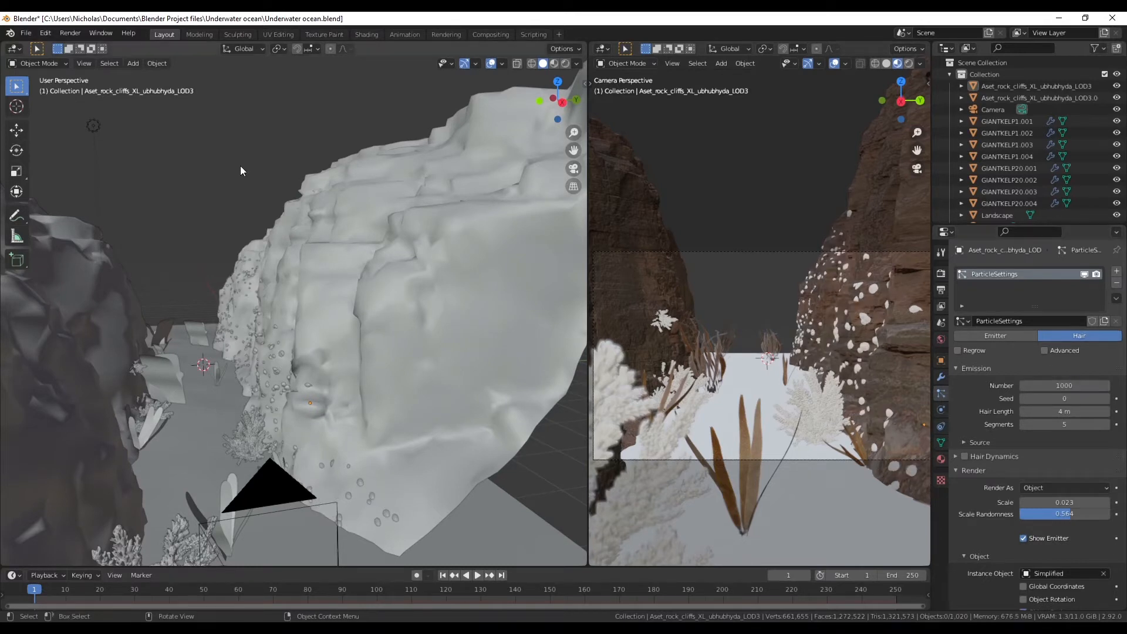
- Render the camera view to check the limpets scattered over the cliff, and save the project file
{"action": "key", "text": "F12"}
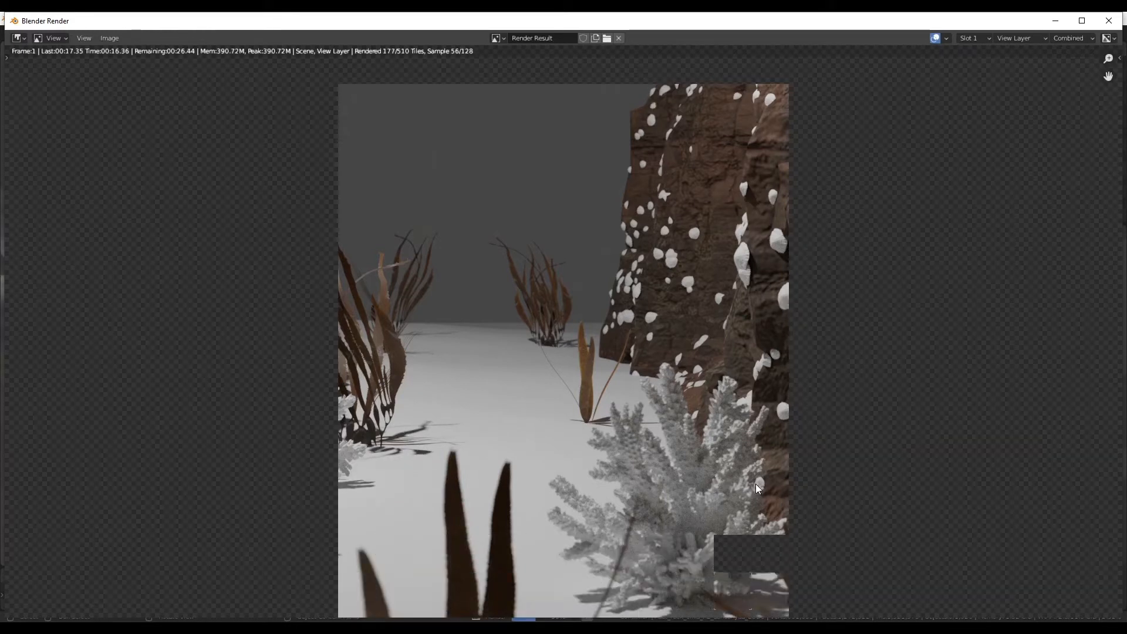
{"action": "scroll", "coordinate": [587, 452], "scroll_direction": "down", "scroll_amount": 1}
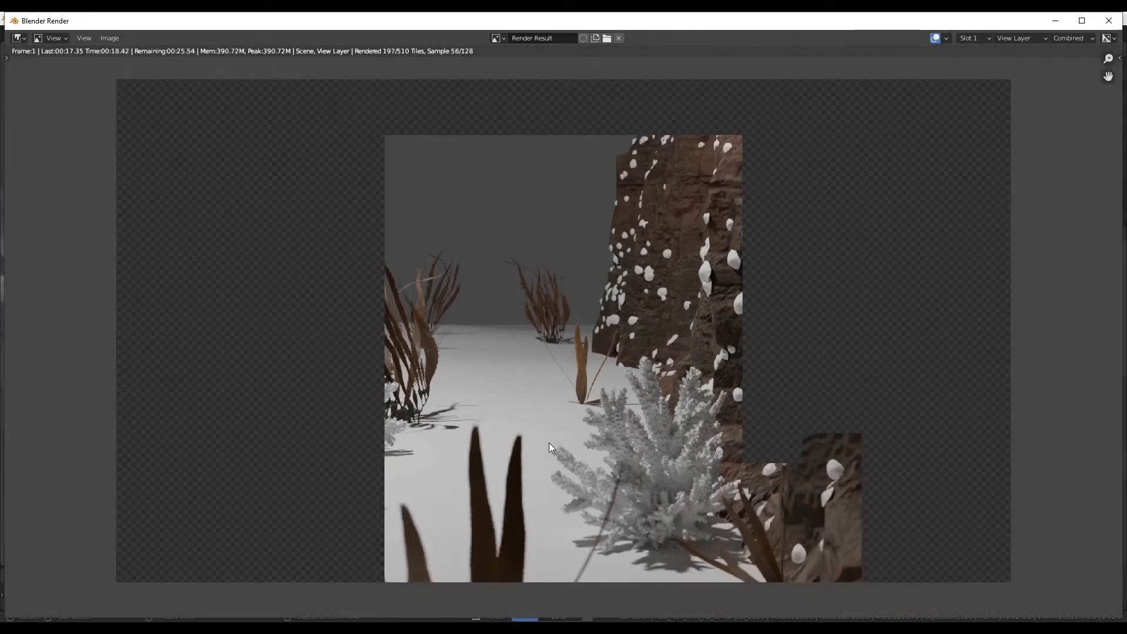
{"action": "scroll", "coordinate": [663, 487], "scroll_direction": "down", "scroll_amount": 1}
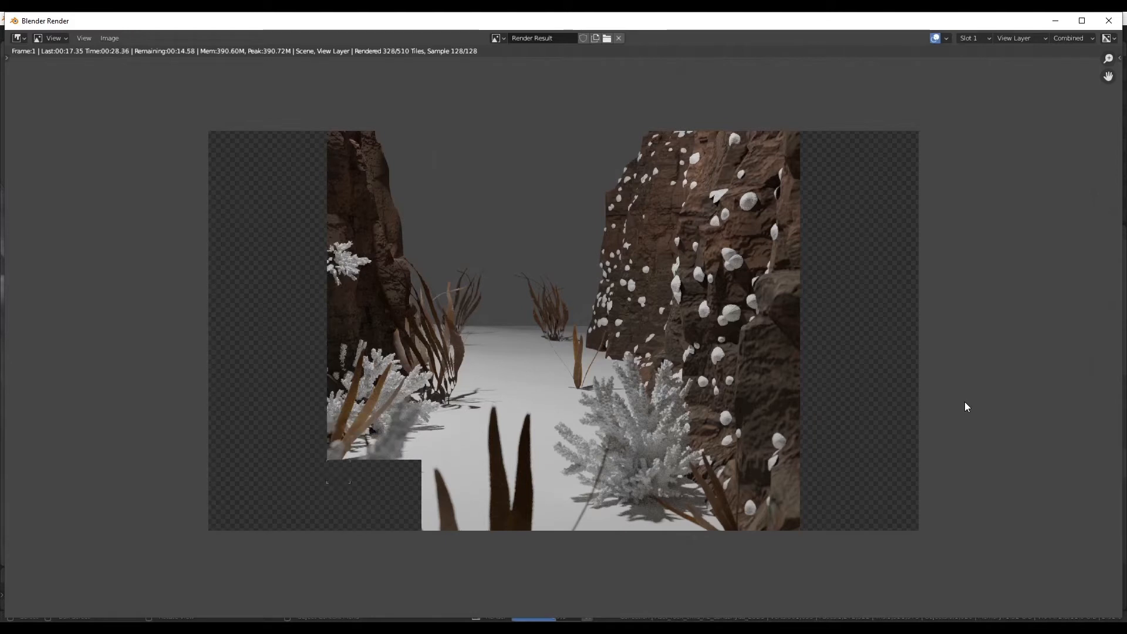
{"action": "scroll", "coordinate": [739, 400], "scroll_direction": "down", "scroll_amount": 1}
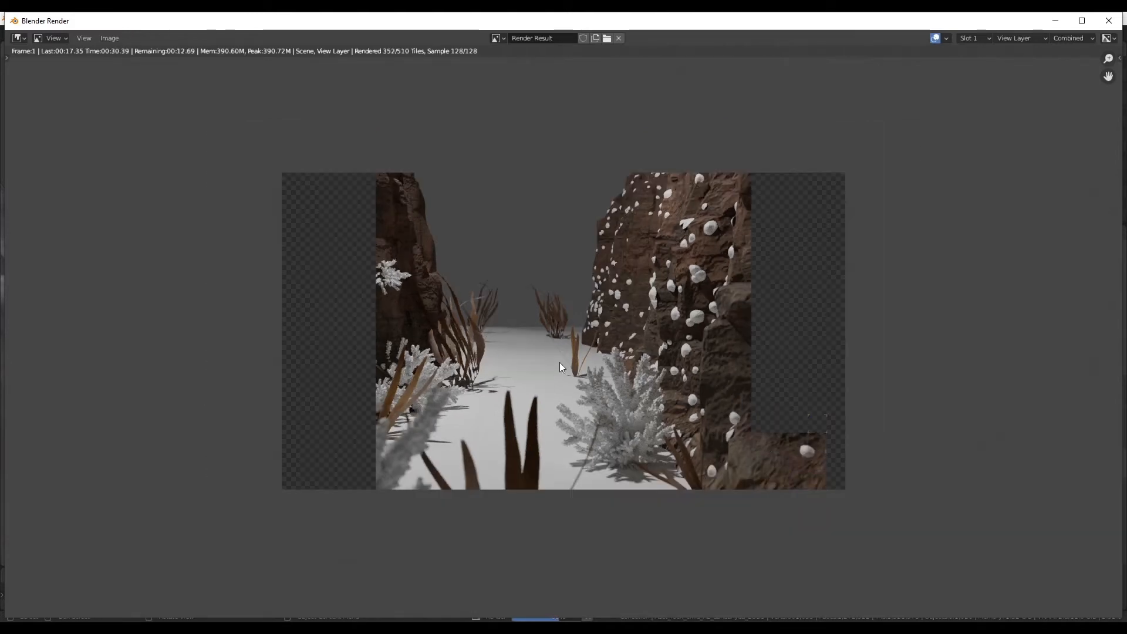
{"action": "scroll", "coordinate": [558, 362], "scroll_direction": "down", "scroll_amount": 2}
{"action": "scroll", "coordinate": [559, 361], "scroll_direction": "up", "scroll_amount": 3}
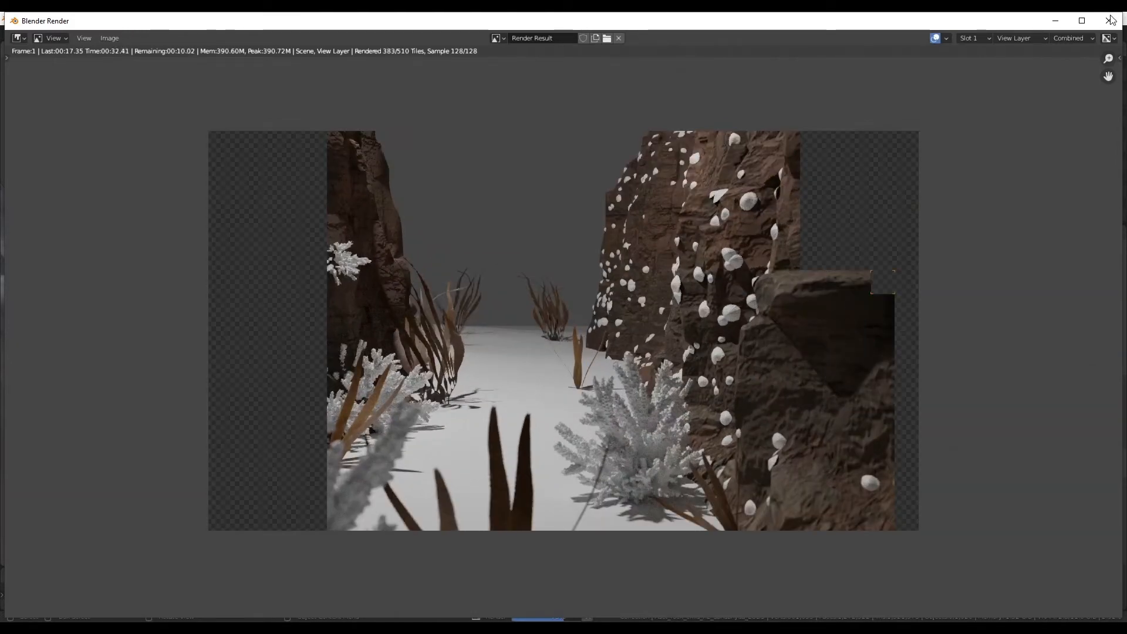
{"action": "left_click", "coordinate": [1107, 21]}
{"action": "left_click", "coordinate": [34, 30]}
{"action": "left_click", "coordinate": [48, 111]}
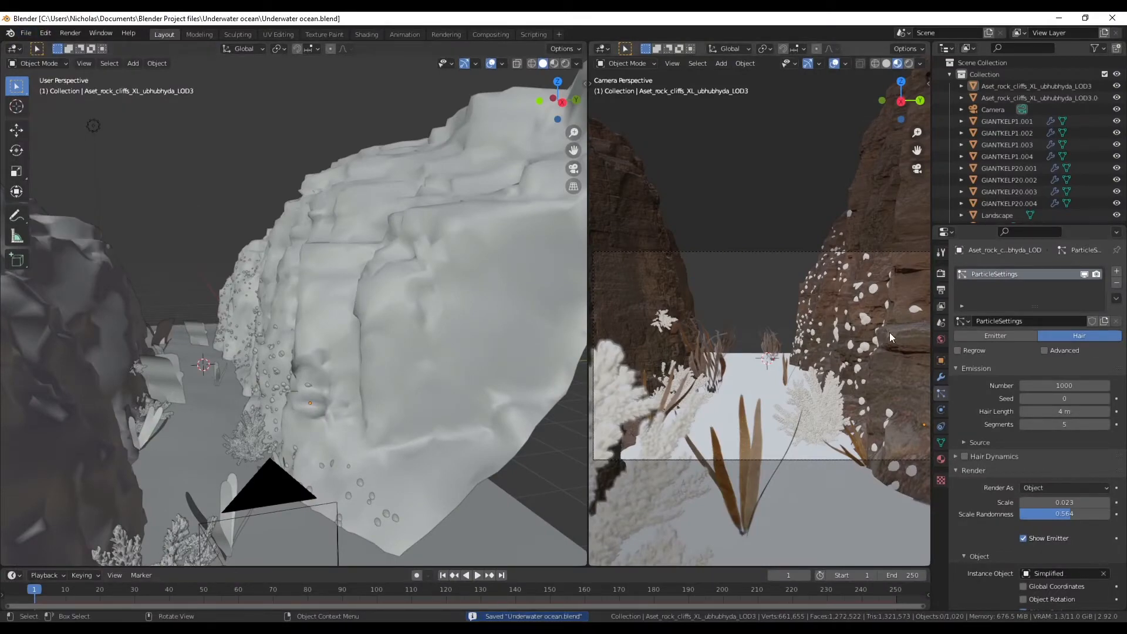
- From the top view, make a linked duplicate of the limpet-covered cliff and place it over the opposite cliff
{"action": "scroll", "coordinate": [320, 335], "scroll_direction": "down", "scroll_amount": 5}
{"action": "middle_click_drag", "start_coordinate": [321, 336], "coordinate": [273, 382]}
{"action": "middle_click_drag", "start_coordinate": [117, 410], "coordinate": [147, 418]}
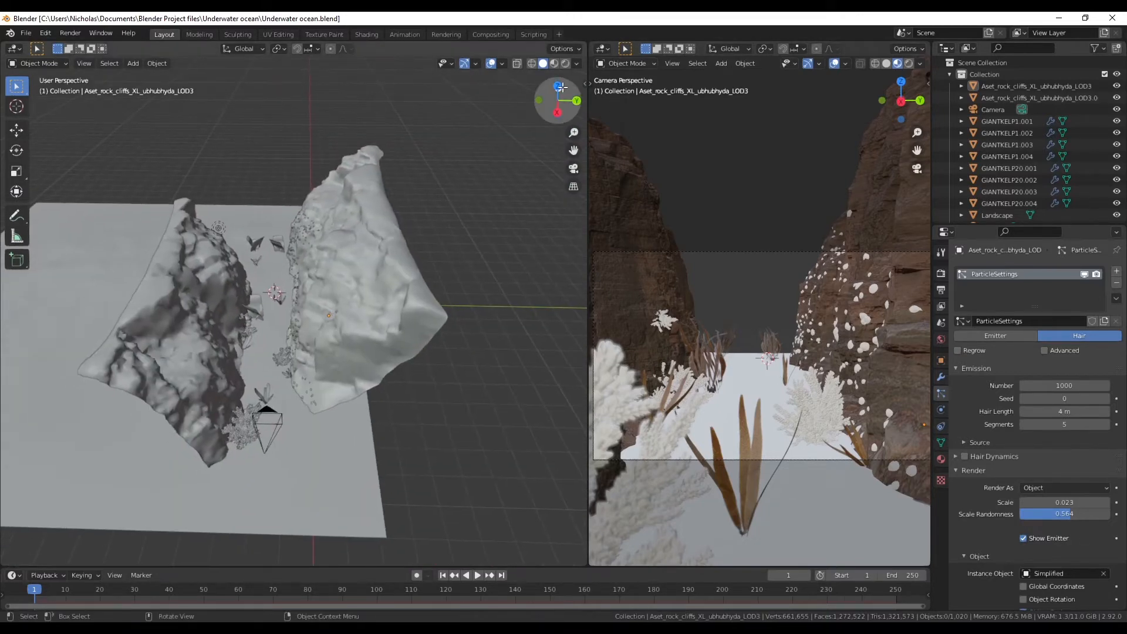
{"action": "left_click", "coordinate": [558, 85]}
{"action": "left_click", "coordinate": [337, 270]}
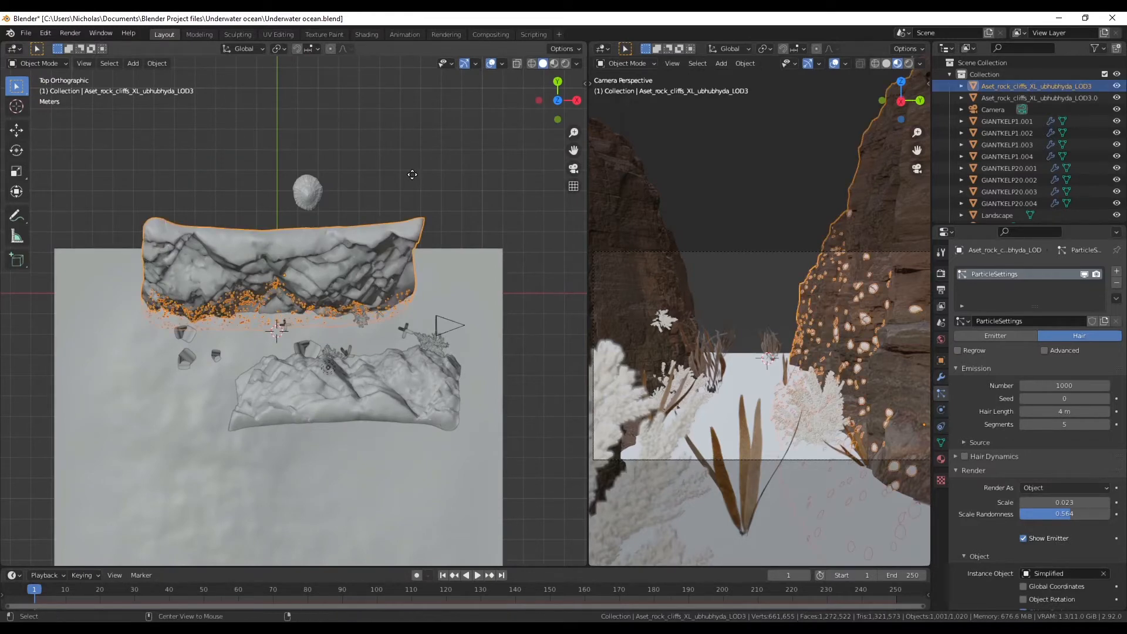
{"action": "key", "text": "shift+d"}
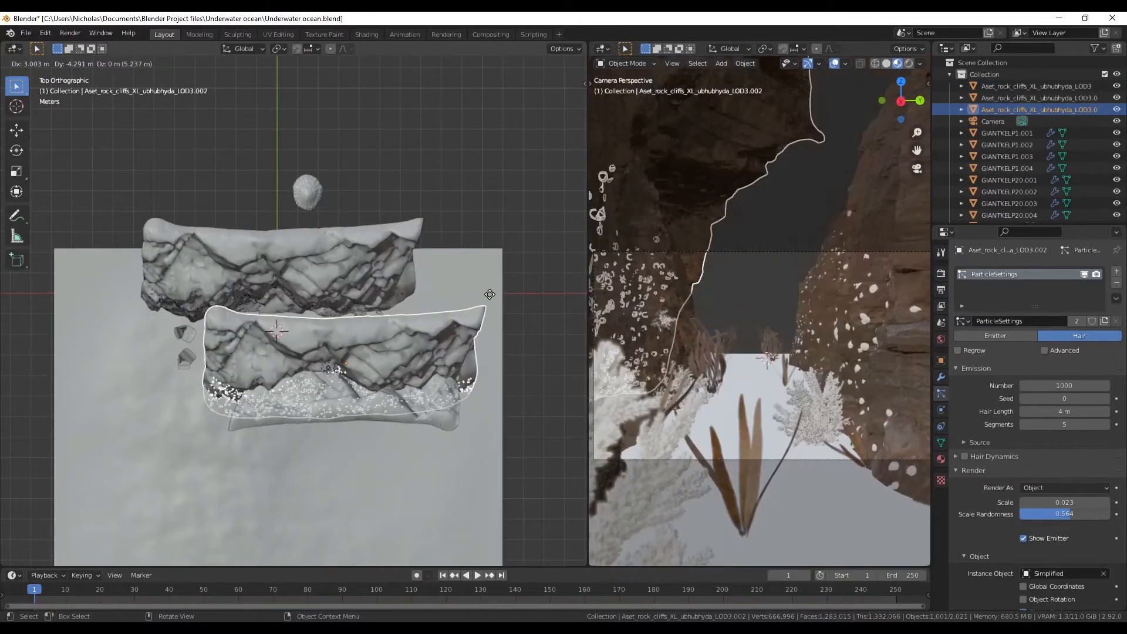
{"action": "left_click", "coordinate": [521, 352]}
- Rotate the duplicated cliff by roughly half a turn so its limpet side faces into the canyon
{"action": "key", "text": "r"}
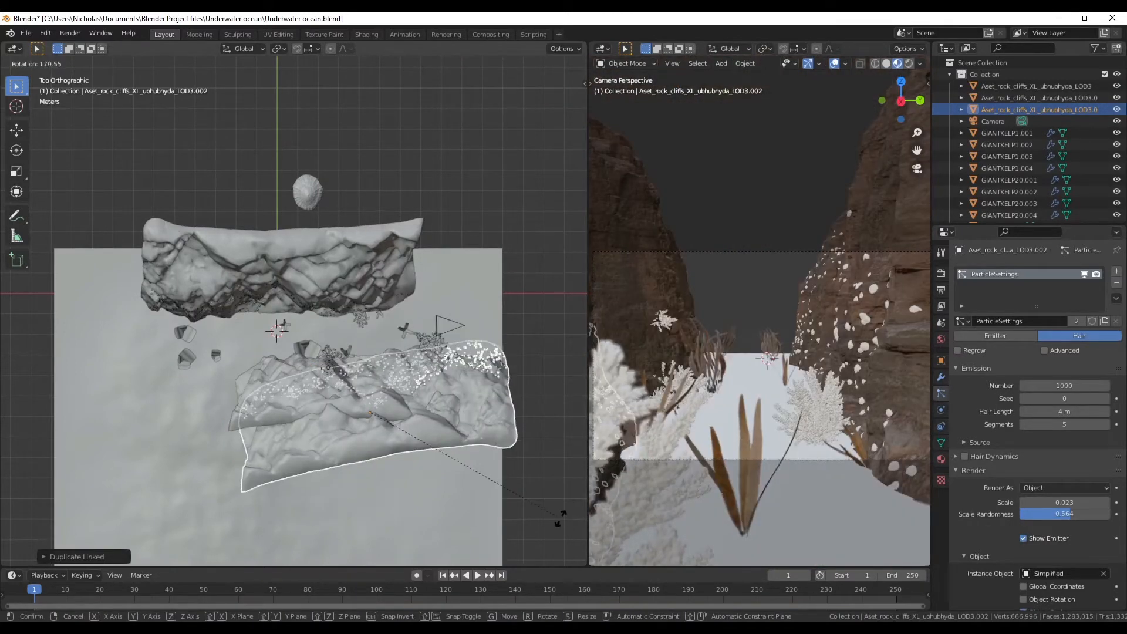
{"action": "left_click", "coordinate": [328, 420]}
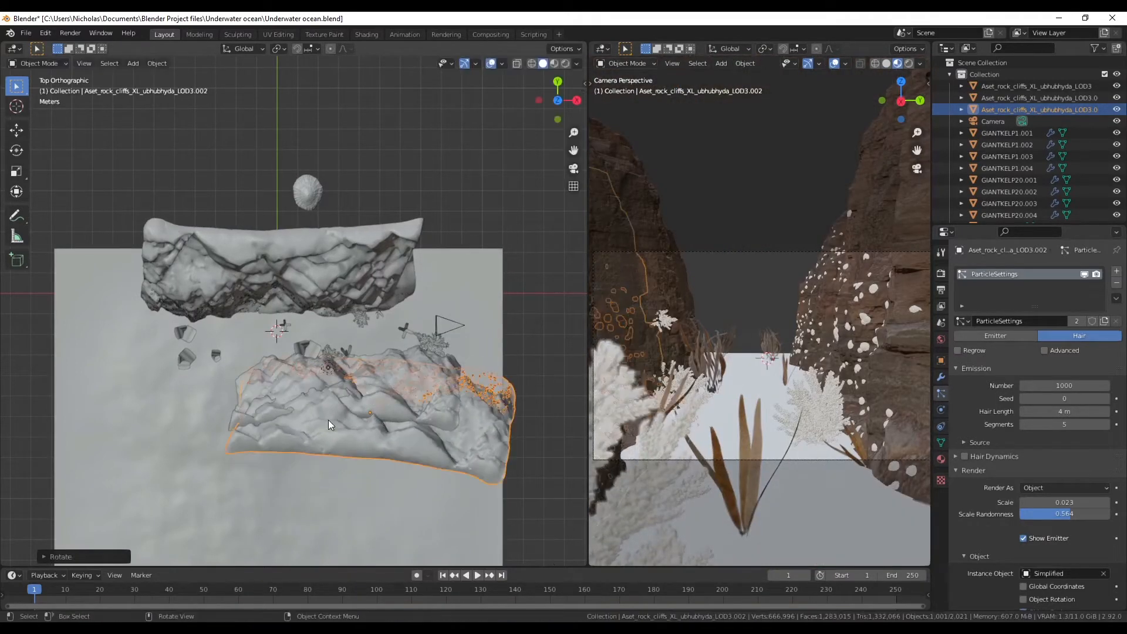
{"action": "key", "text": "r"}
{"action": "left_click", "coordinate": [488, 498]}
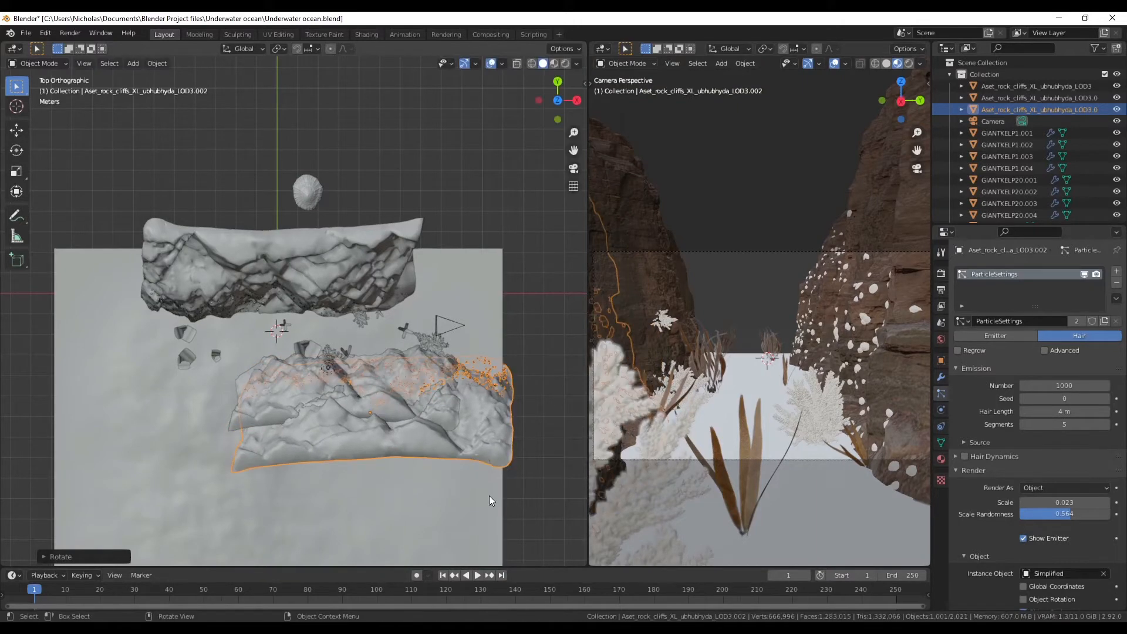
- Scale the duplicated cliff to about 0.81, and move and rotate it to line up with the old cliff beneath it
{"action": "key", "text": "s"}
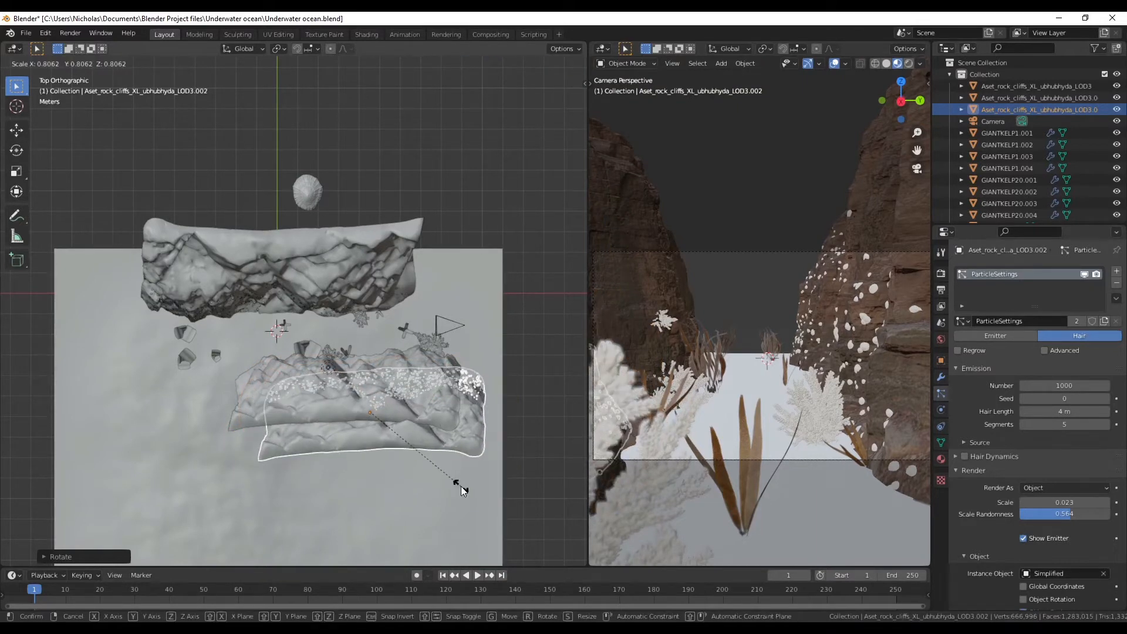
{"action": "left_click", "coordinate": [460, 486]}
{"action": "key", "text": "r"}
{"action": "left_click", "coordinate": [452, 501]}
{"action": "key", "text": "g"}
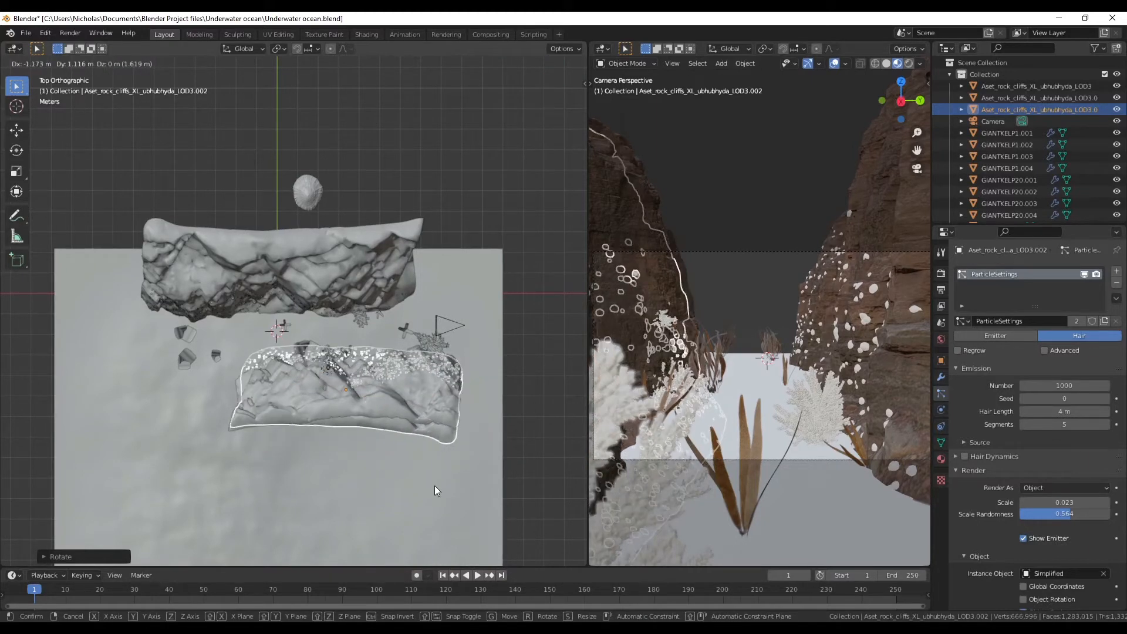
{"action": "left_click", "coordinate": [435, 485]}
{"action": "key", "text": "r"}
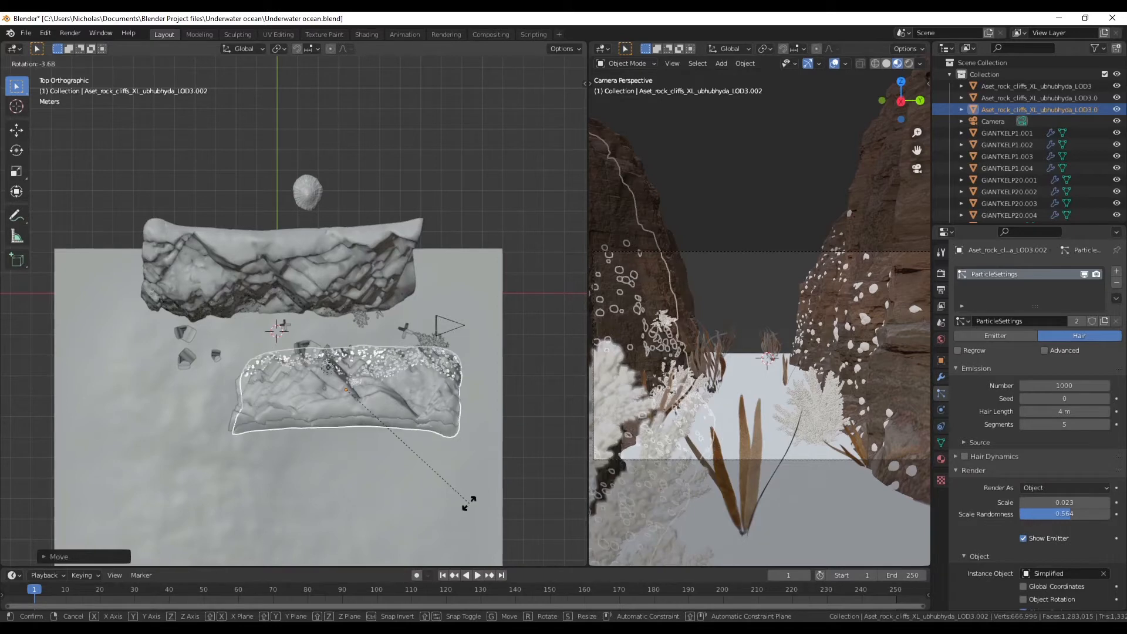
{"action": "left_click", "coordinate": [470, 503]}
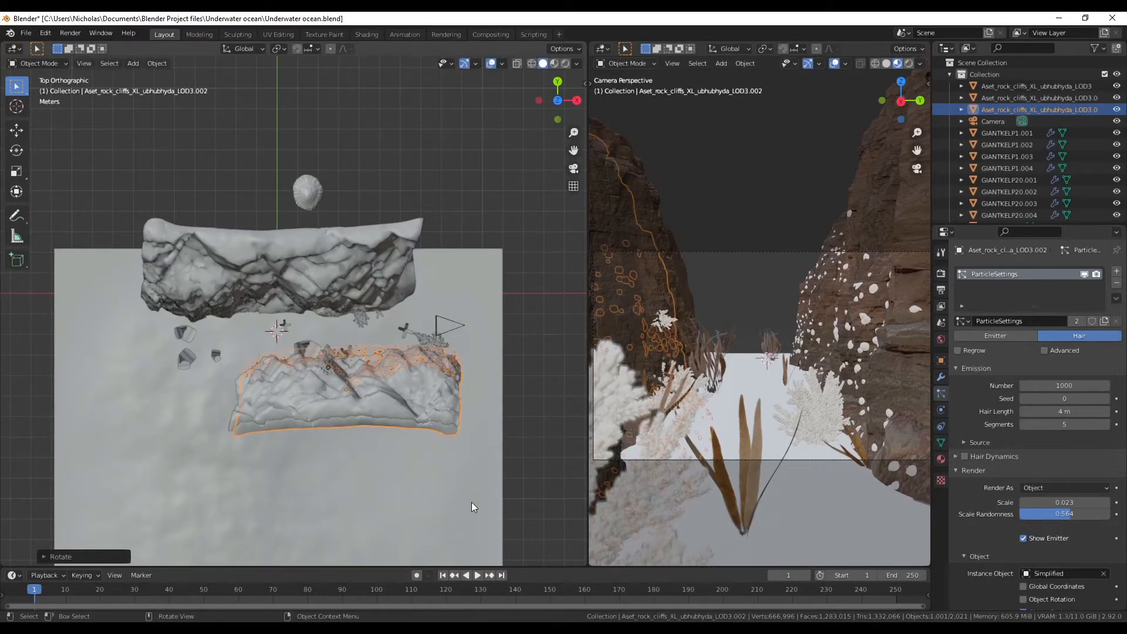
- Delete the old cliff without particles that lies underneath the new limpet-covered duplicate
{"action": "left_click", "coordinate": [232, 424]}
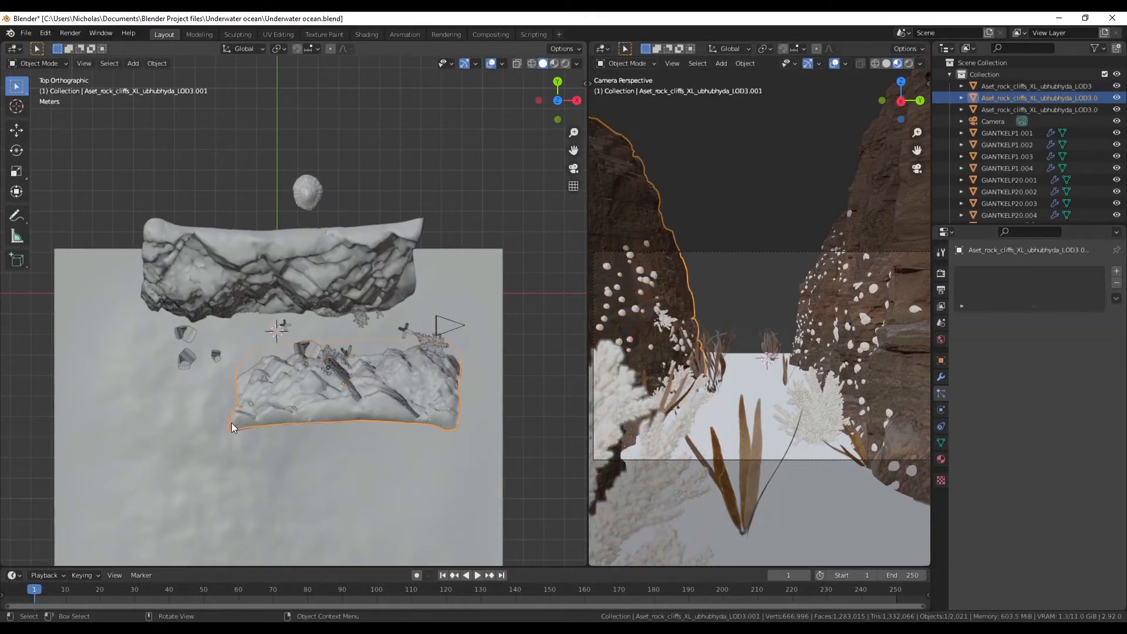
{"action": "key", "text": "Delete"}
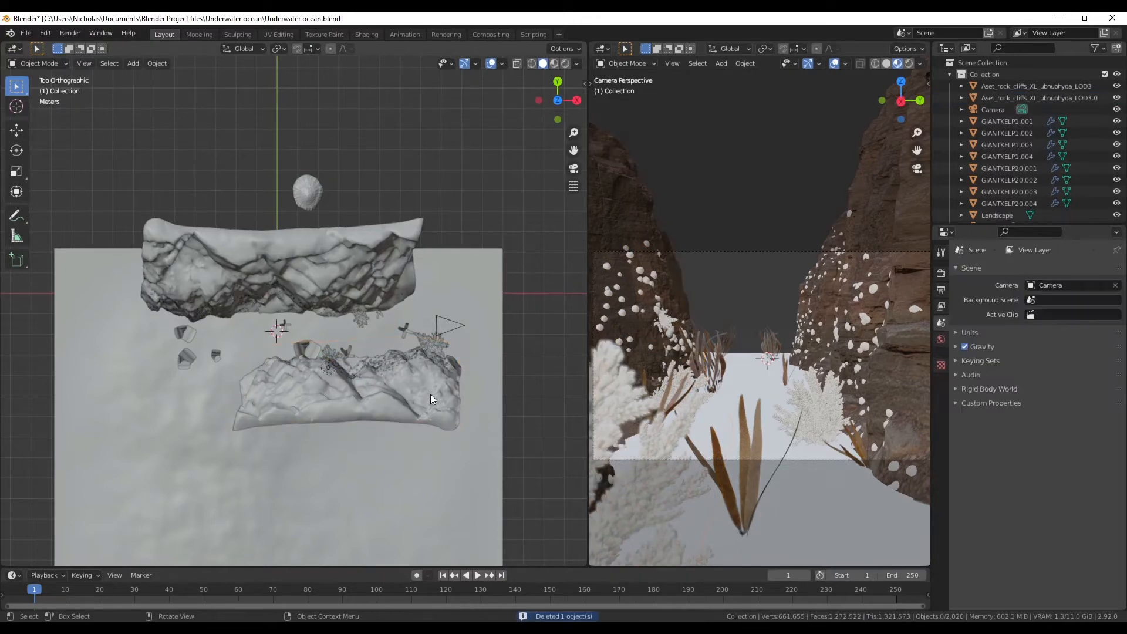
{"action": "middle_click_drag", "start_coordinate": [404, 434], "coordinate": [363, 404]}
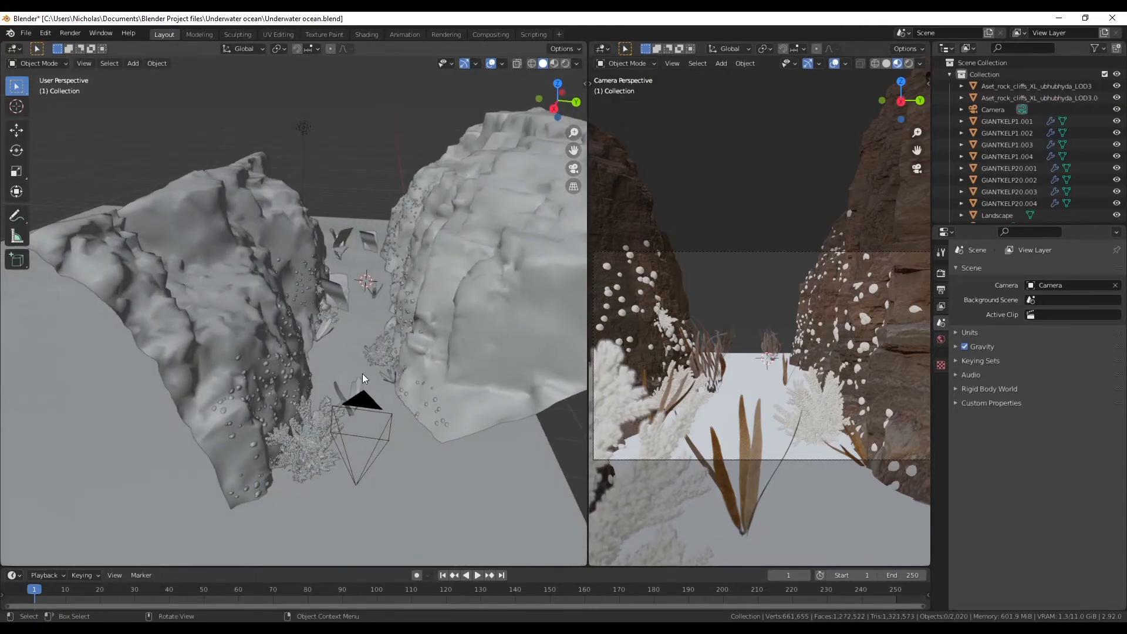
{"action": "middle_click_drag", "start_coordinate": [350, 360], "coordinate": [305, 371], "text": "shift"}
- Check the texture file in File Explorer's Limpet folder, and inspect the isolated limpet mesh Simplified in Blender with material preview and rendered shading
{"action": "key", "text": "ctrl+s"}
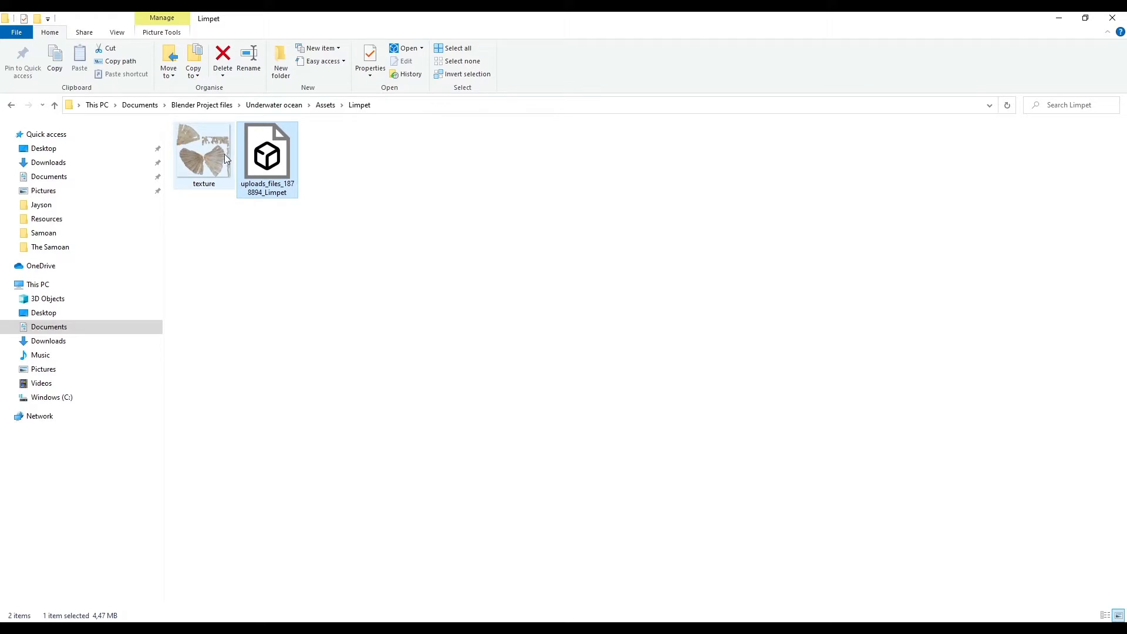
{"action": "key", "text": "alt+Tab"}
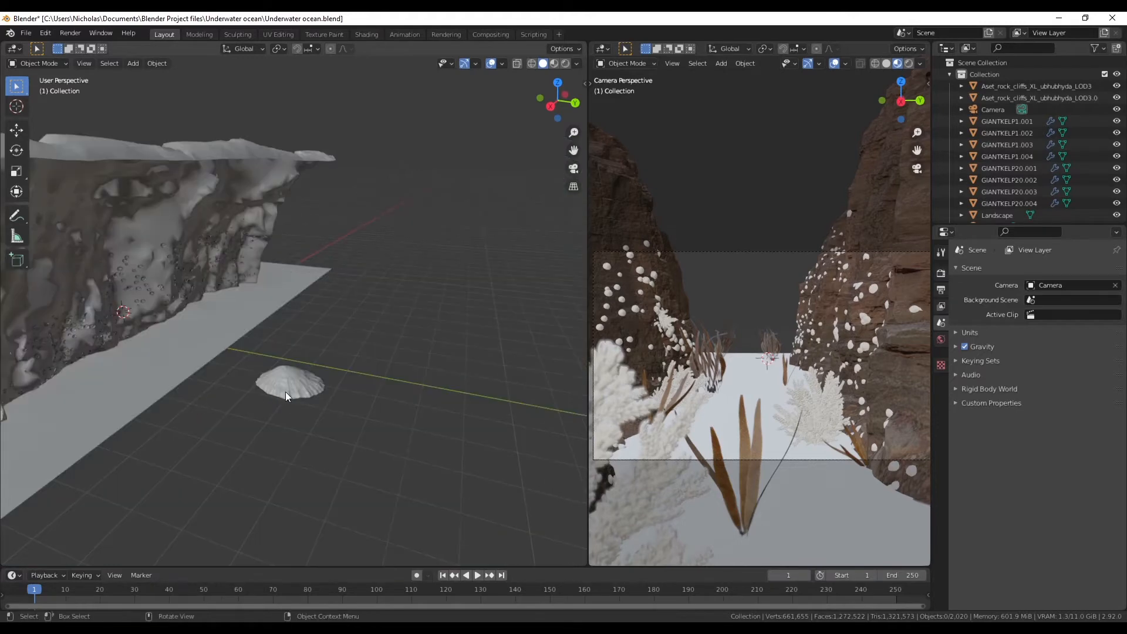
{"action": "left_click", "coordinate": [298, 384]}
{"action": "key", "text": "KP_Divide"}
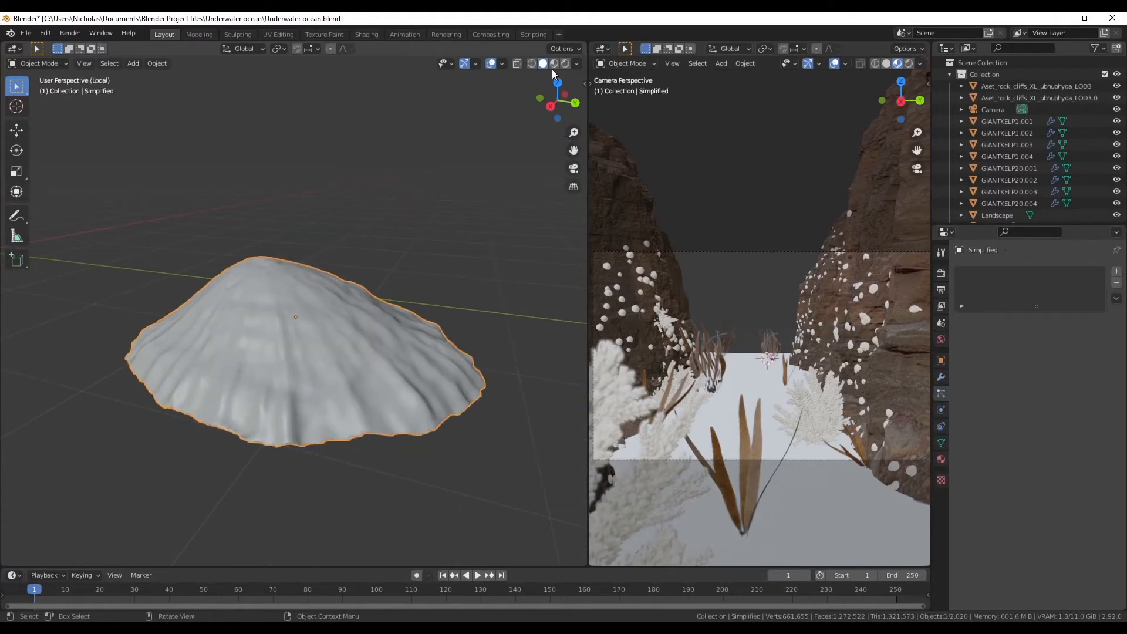
{"action": "left_click", "coordinate": [554, 66]}
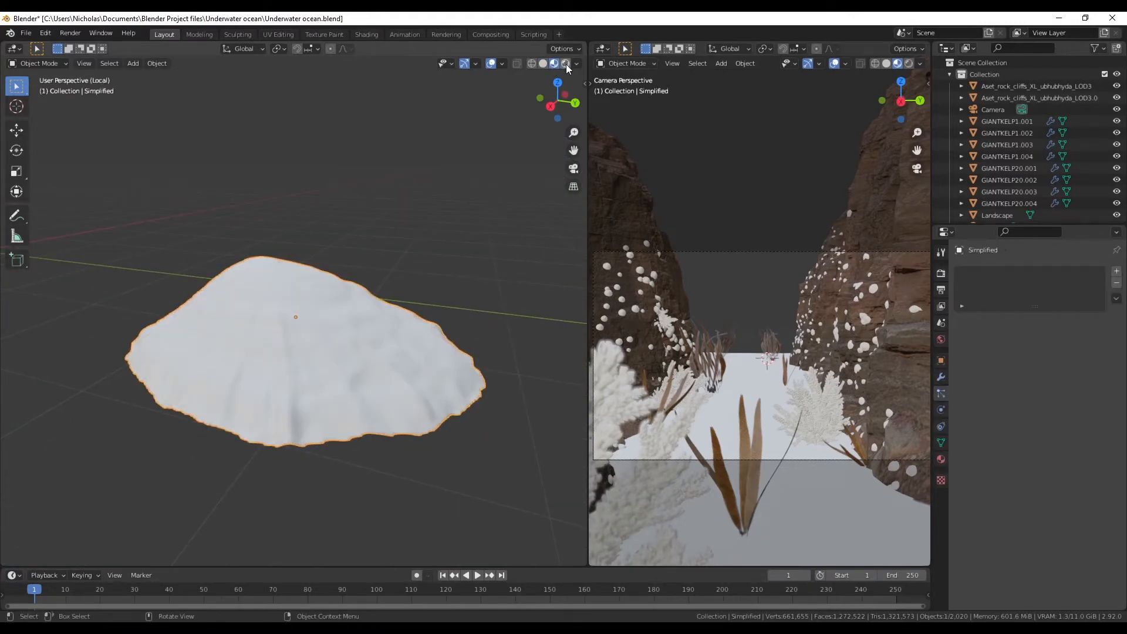
{"action": "left_click", "coordinate": [565, 65]}
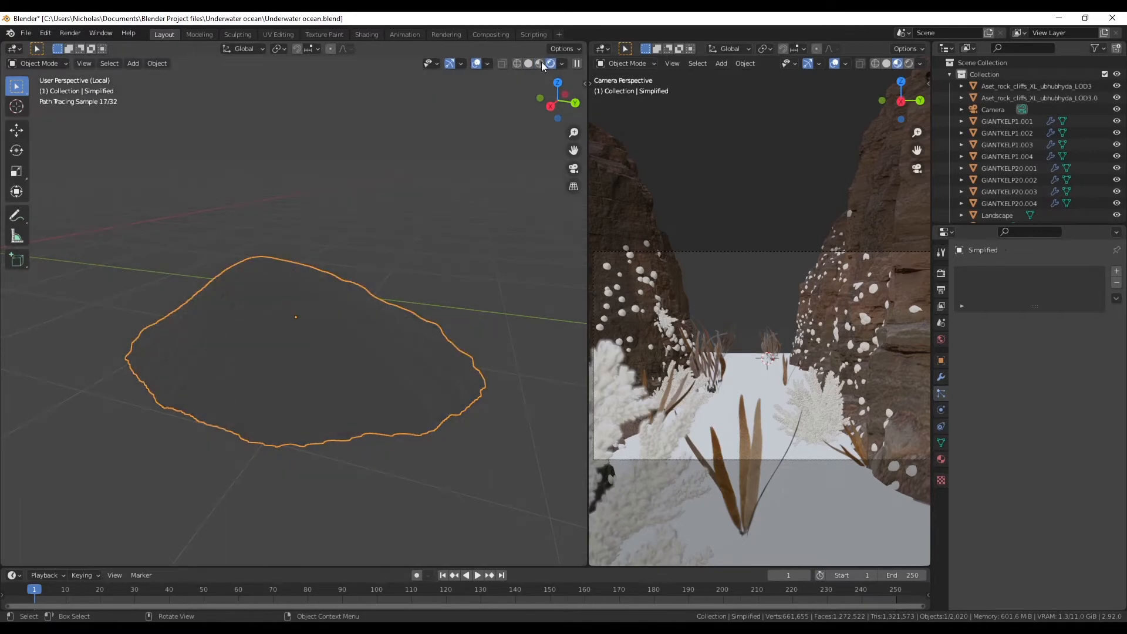
{"action": "left_click", "coordinate": [539, 62]}
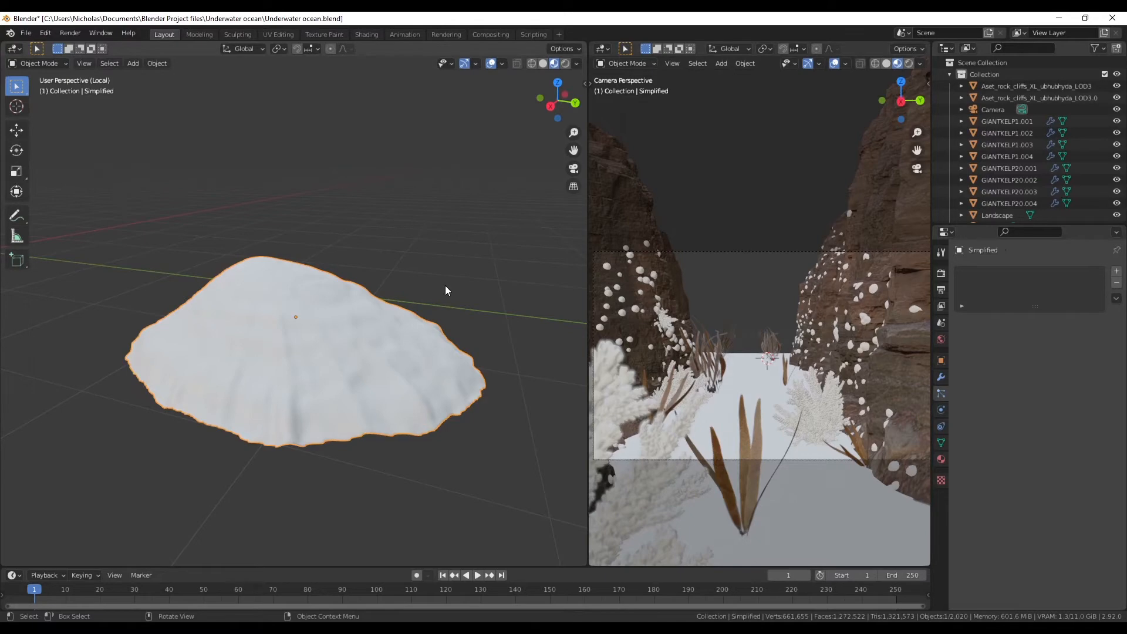
{"action": "key", "text": "KP_Divide"}
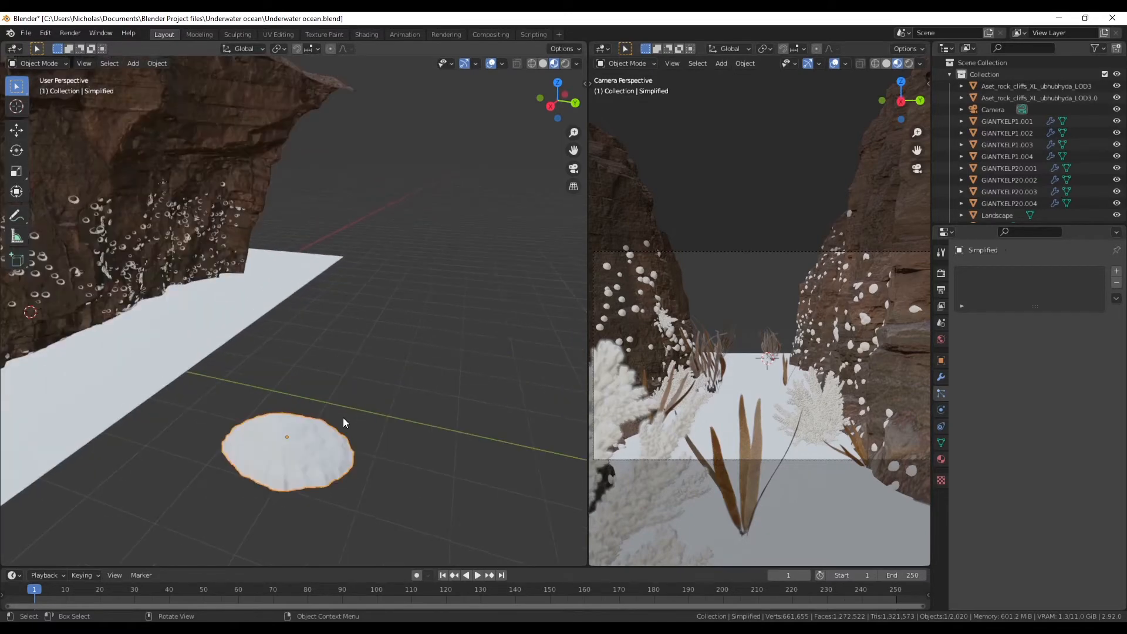
- Return the viewport to Solid shading and open the Shading workspace for the selected limpet mesh
{"action": "scroll", "coordinate": [345, 422], "scroll_direction": "down", "scroll_amount": 4}
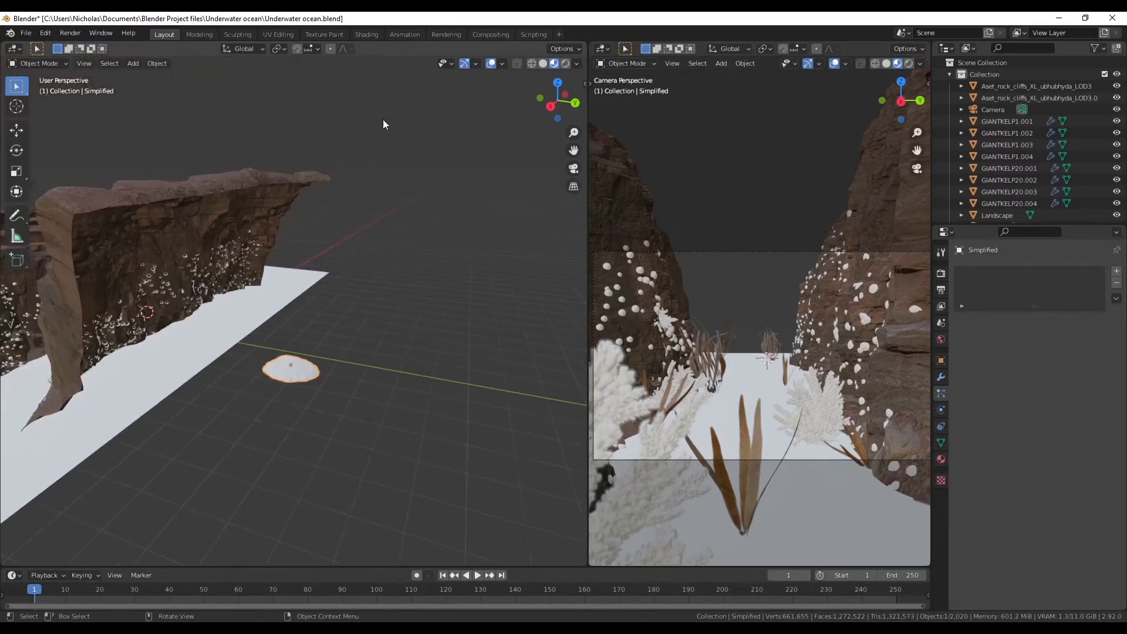
{"action": "left_click", "coordinate": [543, 63]}
{"action": "left_click", "coordinate": [363, 34]}
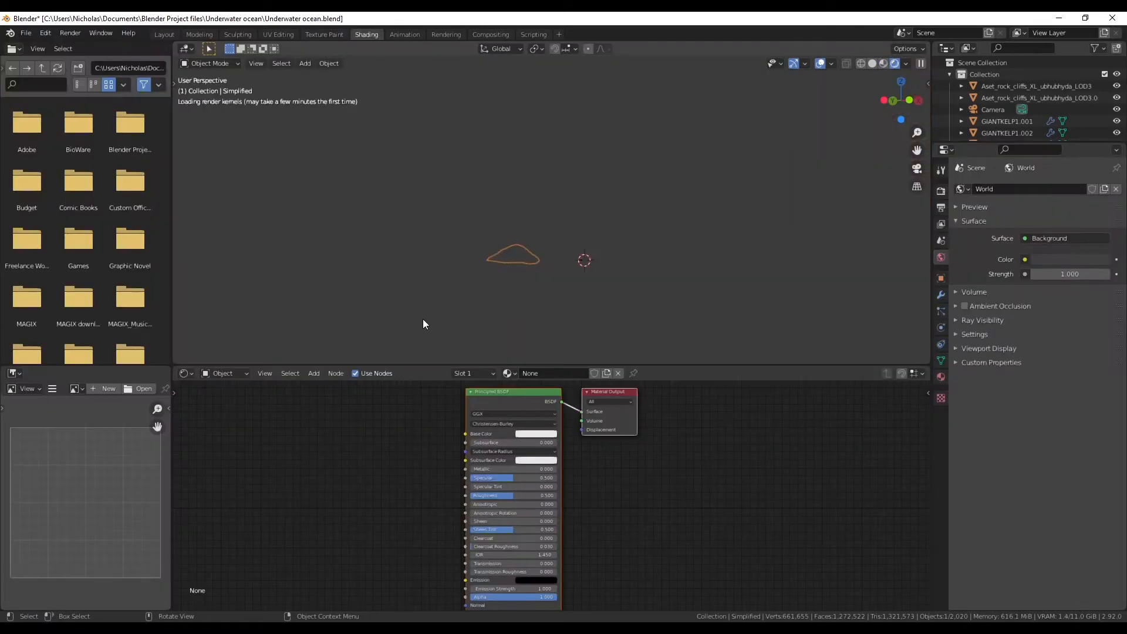
- Try replacing the albedo image in the limpet-covered cliff's material with texture.png from the Limpet assets folder, and undo the replacement
{"action": "scroll", "coordinate": [552, 307], "scroll_direction": "up", "scroll_amount": 2}
{"action": "mouse_move", "coordinate": [551, 308]}
{"action": "middle_mouse_down"}
{"action": "mouse_move", "coordinate": [548, 357]}
{"action": "mouse_move", "coordinate": [546, 115]}
{"action": "mouse_move", "coordinate": [565, 230]}
{"action": "middle_mouse_up"}
{"action": "left_click", "coordinate": [425, 194]}
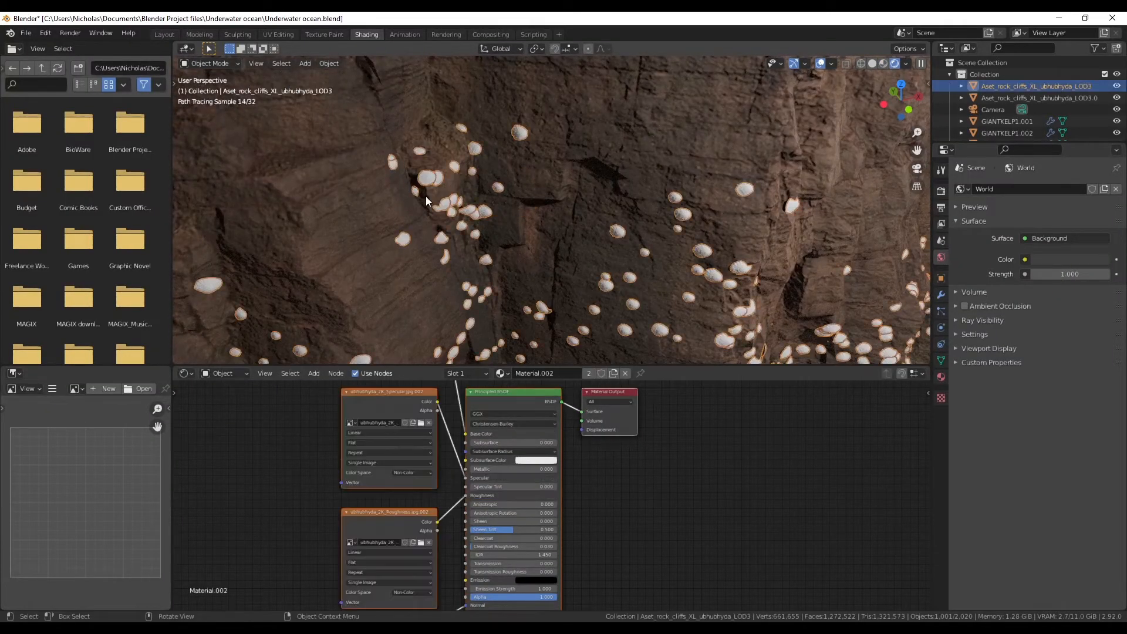
{"action": "scroll", "coordinate": [422, 167], "scroll_direction": "up", "scroll_amount": 6}
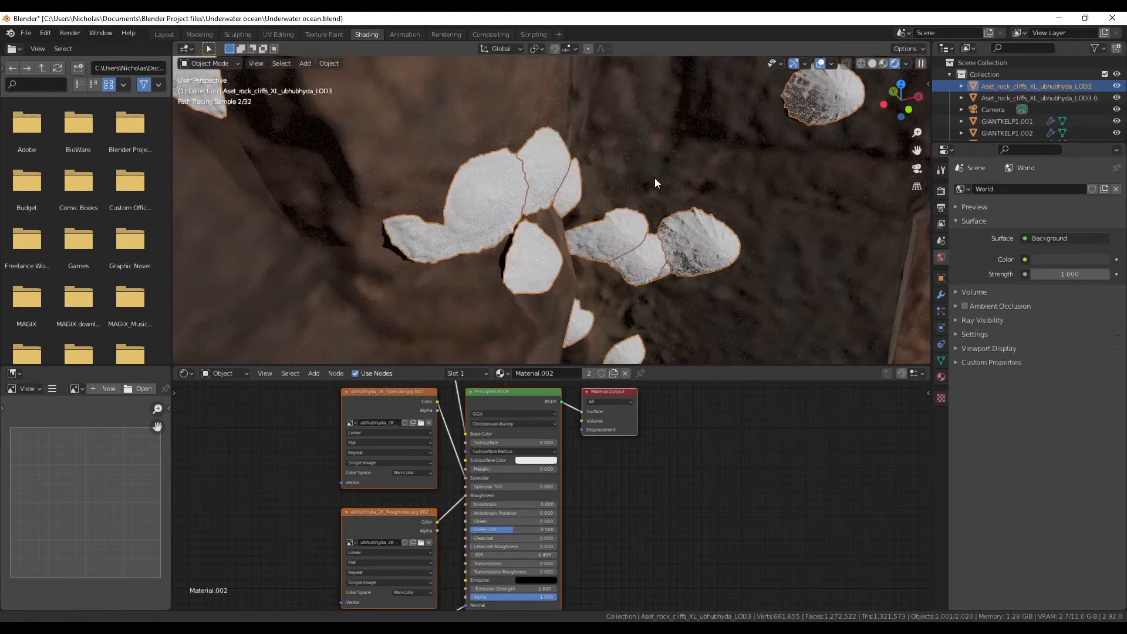
{"action": "middle_click_drag", "start_coordinate": [411, 490], "coordinate": [421, 503]}
{"action": "scroll", "coordinate": [406, 430], "scroll_direction": "up", "scroll_amount": 4}
{"action": "middle_click_drag", "start_coordinate": [406, 431], "coordinate": [436, 633]}
{"action": "scroll", "coordinate": [392, 492], "scroll_direction": "up", "scroll_amount": 3}
{"action": "middle_click_drag", "start_coordinate": [393, 496], "coordinate": [439, 480]}
{"action": "left_click", "coordinate": [425, 457]}
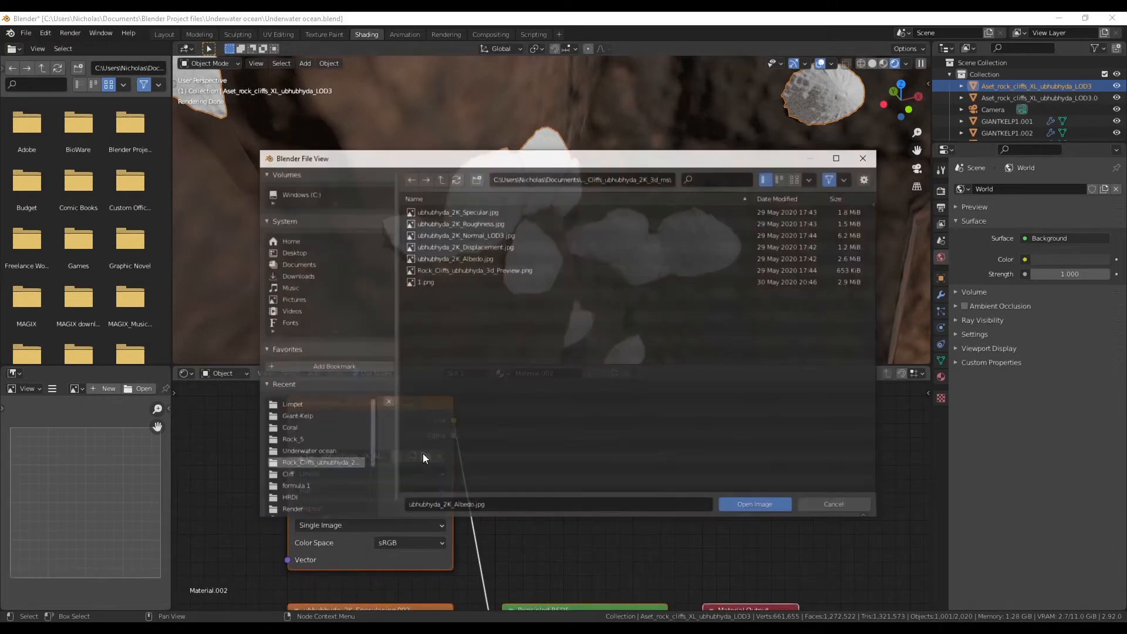
{"action": "left_click", "coordinate": [445, 180]}
{"action": "left_click", "coordinate": [445, 180]}
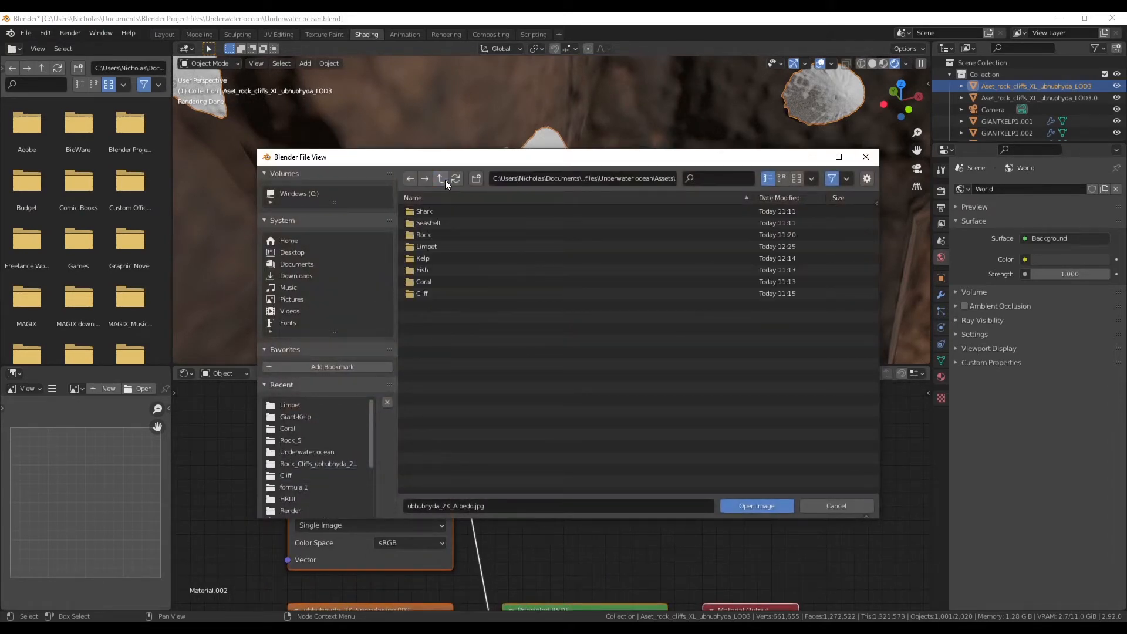
{"action": "double_click", "coordinate": [438, 246]}
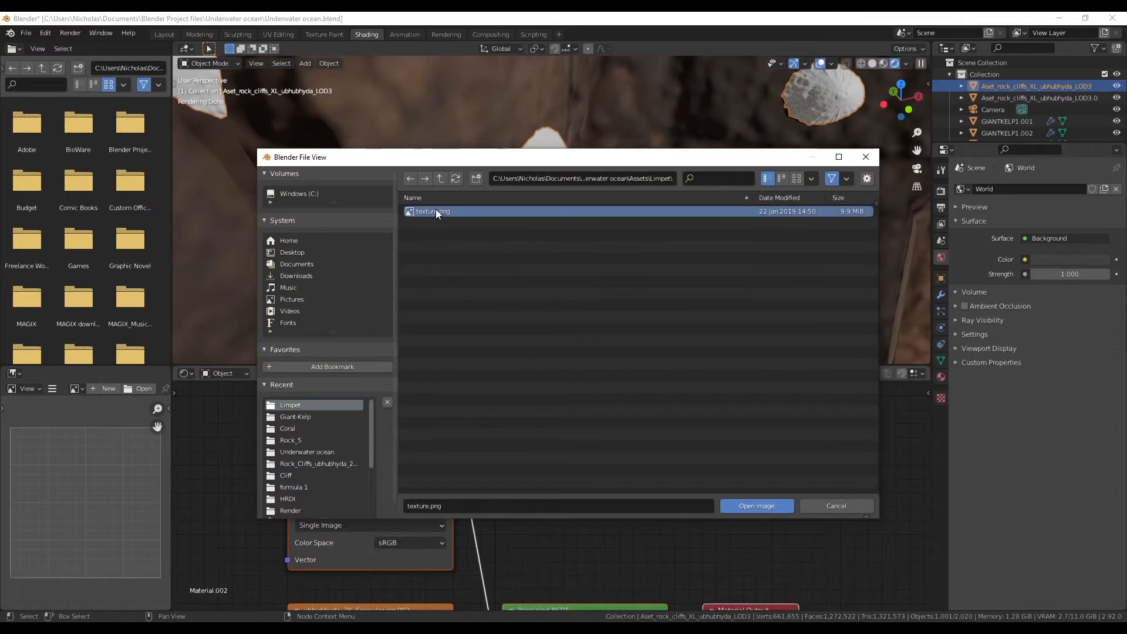
{"action": "double_click", "coordinate": [435, 211]}
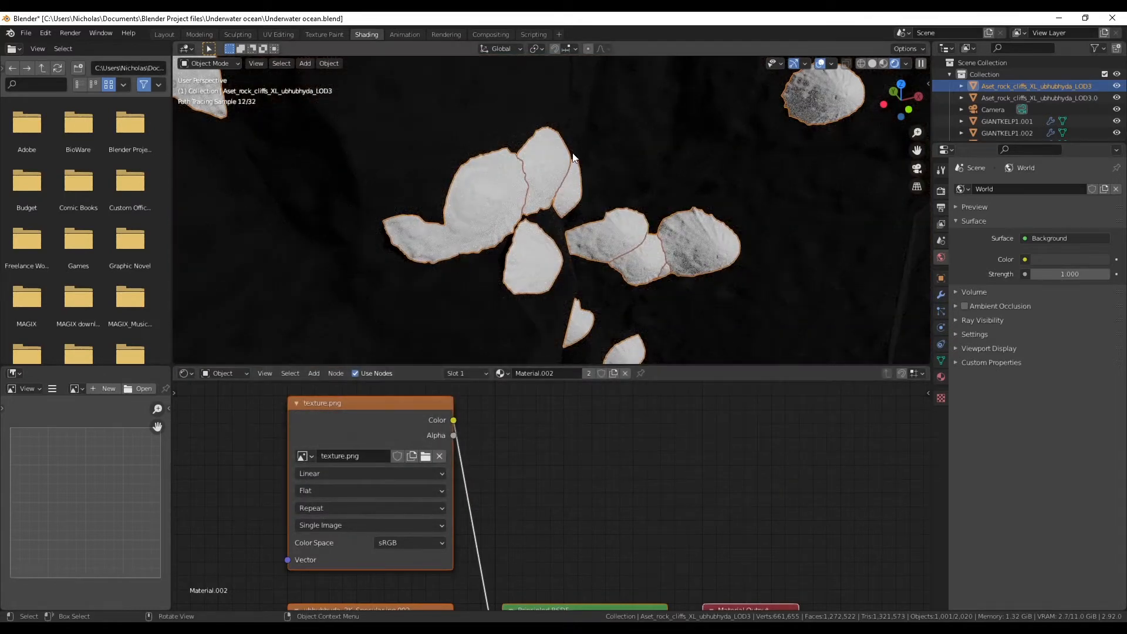
{"action": "key", "text": "ctrl+z"}
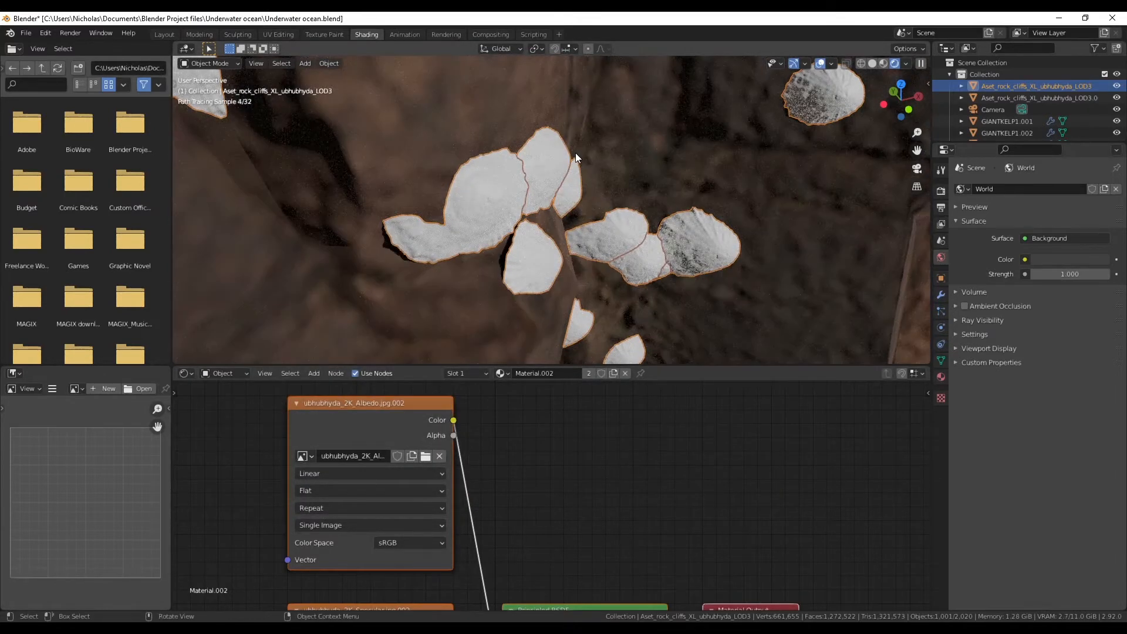
- Select the original limpet mesh Simplified beside the cliff to bring up its own shader nodes
{"action": "scroll", "coordinate": [575, 154], "scroll_direction": "down", "scroll_amount": 10}
{"action": "middle_click_drag", "start_coordinate": [745, 231], "coordinate": [811, 241]}
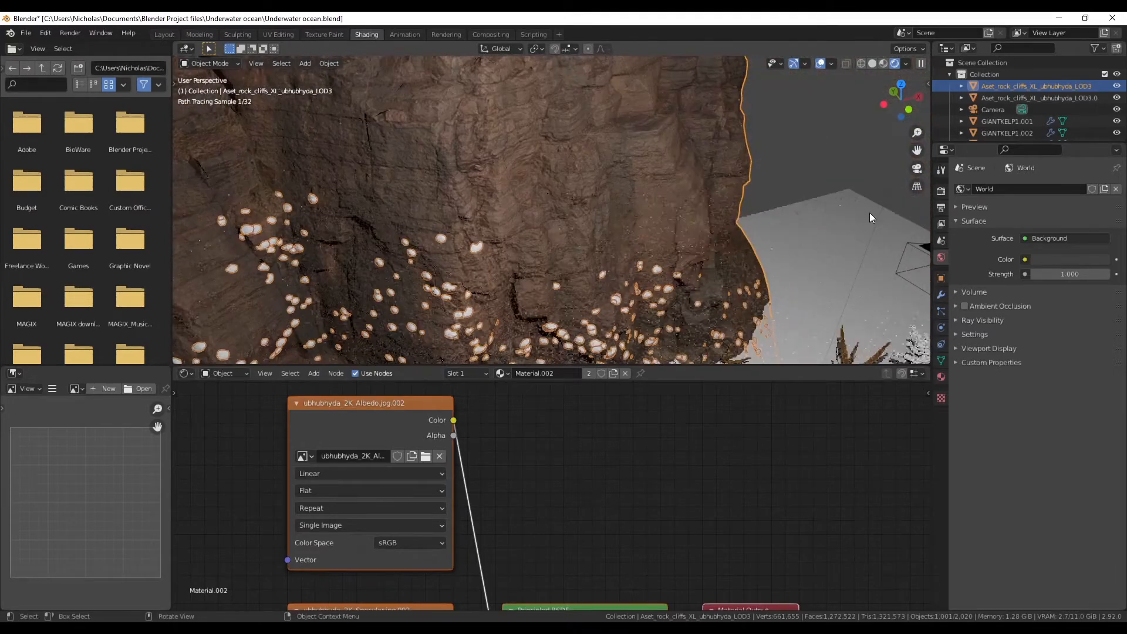
{"action": "left_click", "coordinate": [814, 153]}
{"action": "middle_click_drag", "start_coordinate": [814, 154], "coordinate": [544, 226]}
{"action": "left_click", "coordinate": [680, 333]}
{"action": "middle_click_drag", "start_coordinate": [296, 265], "coordinate": [693, 277]}
{"action": "middle_click_drag", "start_coordinate": [558, 523], "coordinate": [405, 355]}
{"action": "middle_click_drag", "start_coordinate": [484, 595], "coordinate": [594, 564]}
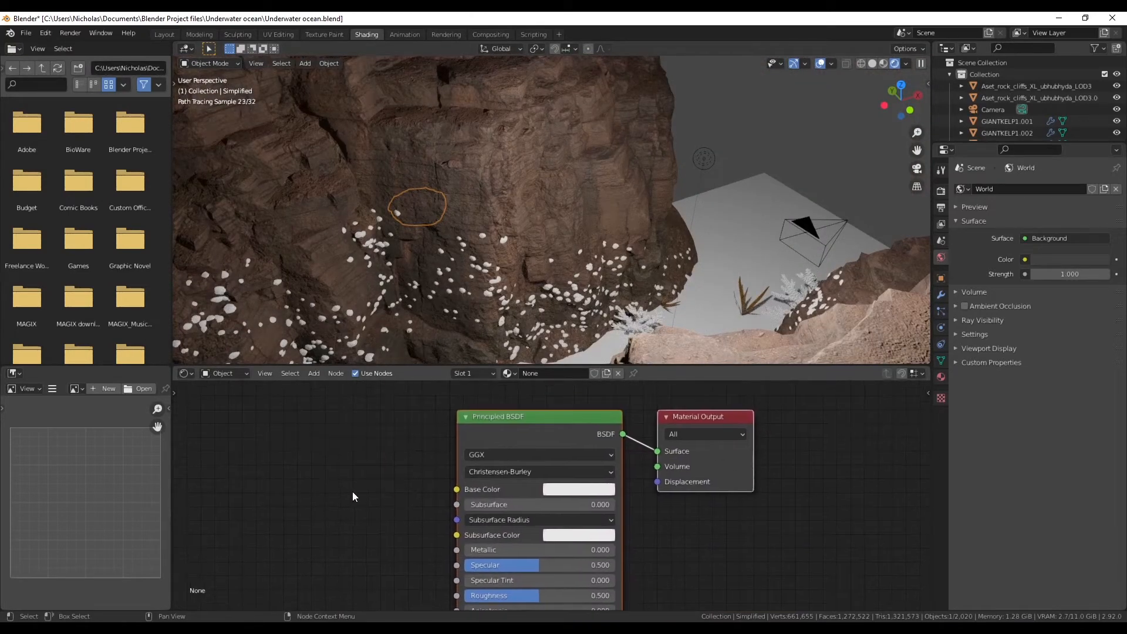
- Bring texture.png from File Explorer's Limpet folder into the limpet's shader and connect its Color output to Base Color
{"action": "scroll", "coordinate": [347, 244], "scroll_direction": "up", "scroll_amount": 8}
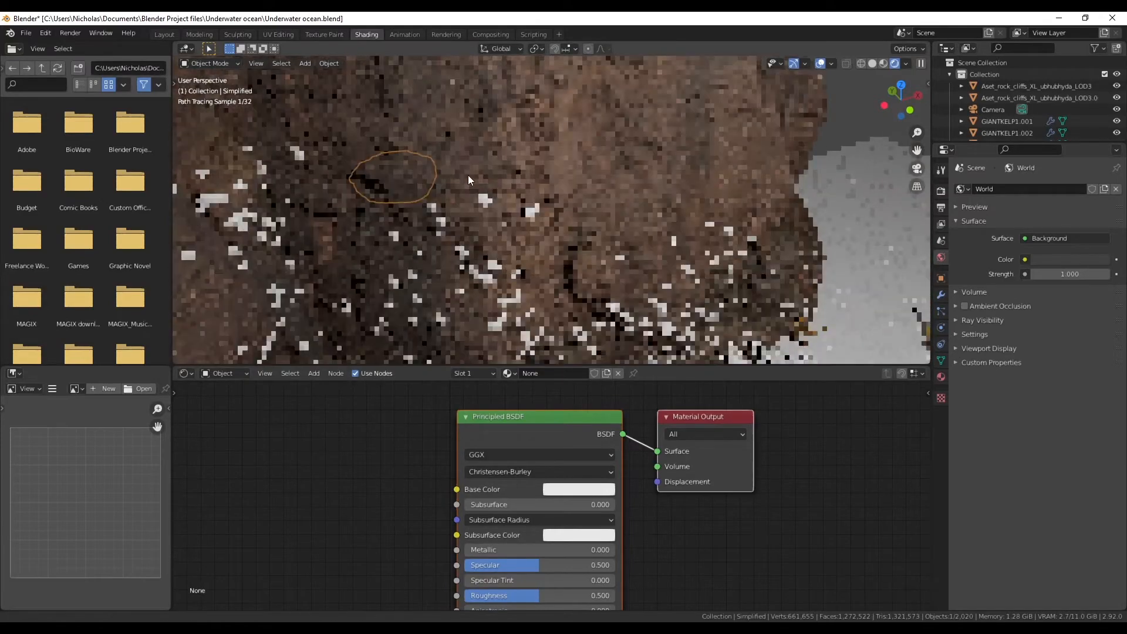
{"action": "scroll", "coordinate": [332, 198], "scroll_direction": "up", "scroll_amount": 10}
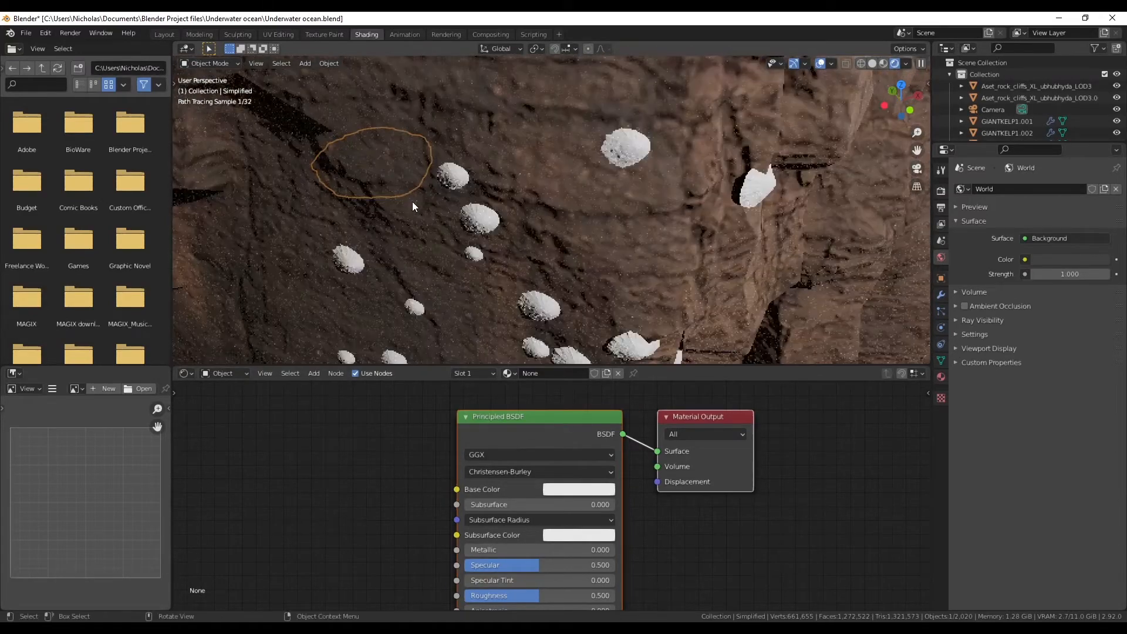
{"action": "middle_click_drag", "start_coordinate": [395, 235], "coordinate": [464, 253]}
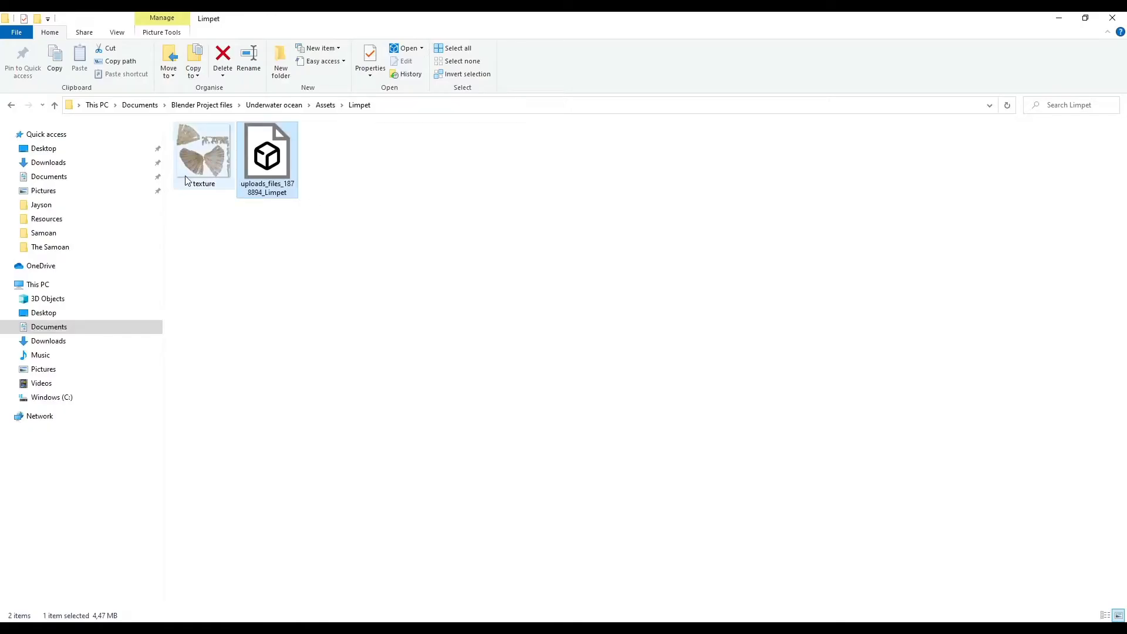
{"action": "left_click_drag", "start_coordinate": [217, 150], "coordinate": [446, 491]}
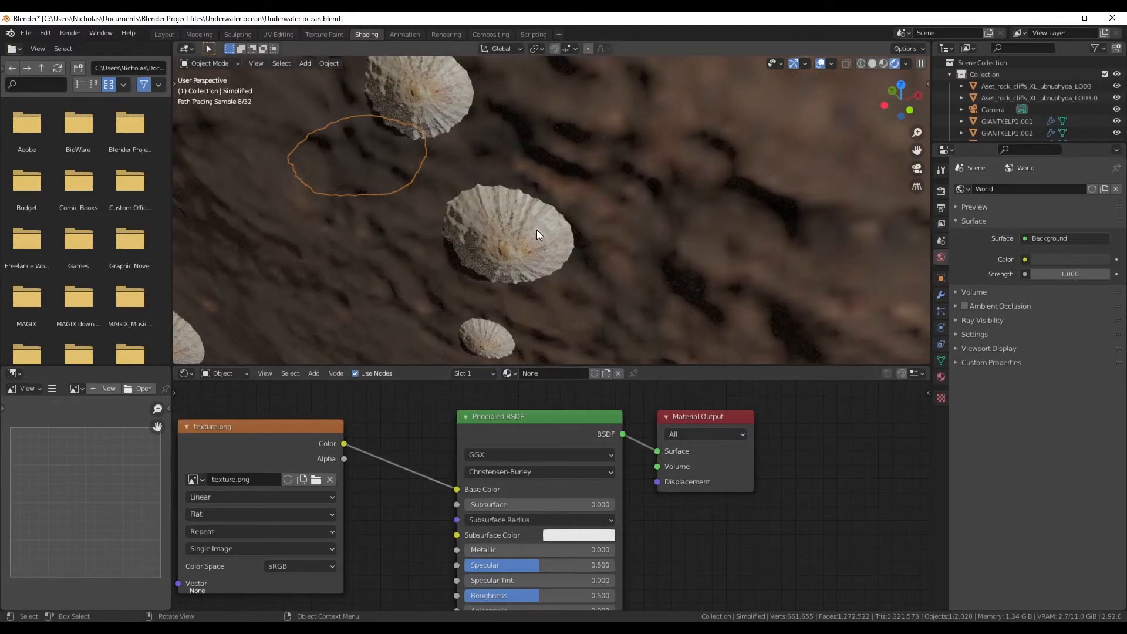
- Reposition the texture.png node further from the Principled BSDF and connect its Color output to Roughness as well
{"action": "scroll", "coordinate": [379, 443], "scroll_direction": "down", "scroll_amount": 3}
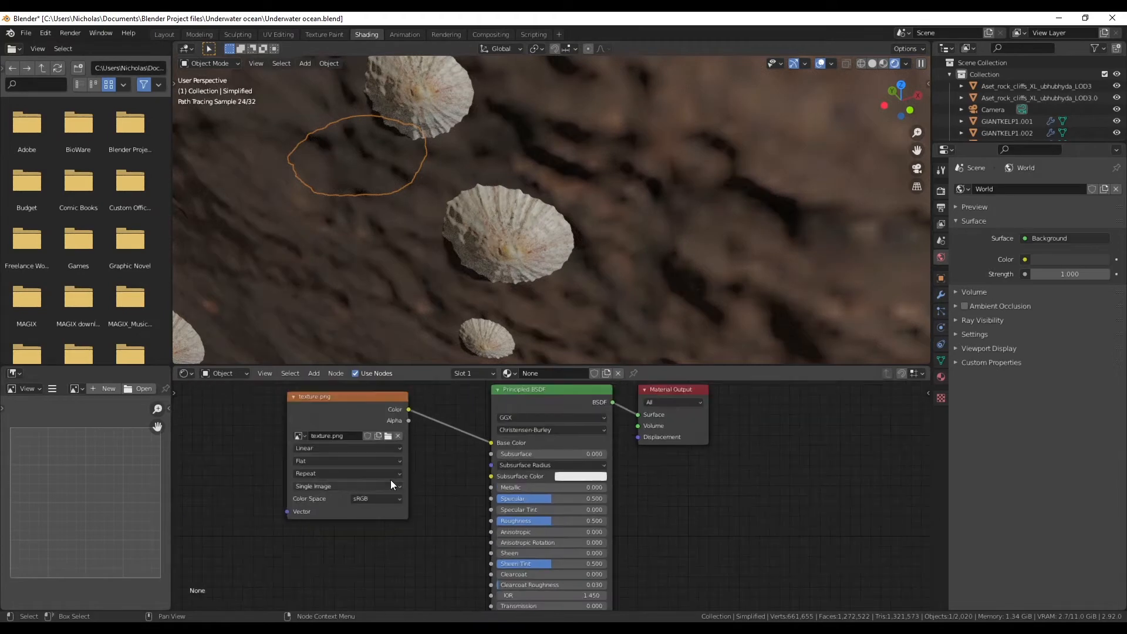
{"action": "left_click_drag", "start_coordinate": [368, 399], "coordinate": [485, 518]}
{"action": "middle_click_drag", "start_coordinate": [486, 311], "coordinate": [527, 270]}
{"action": "scroll", "coordinate": [488, 252], "scroll_direction": "down", "scroll_amount": 10}
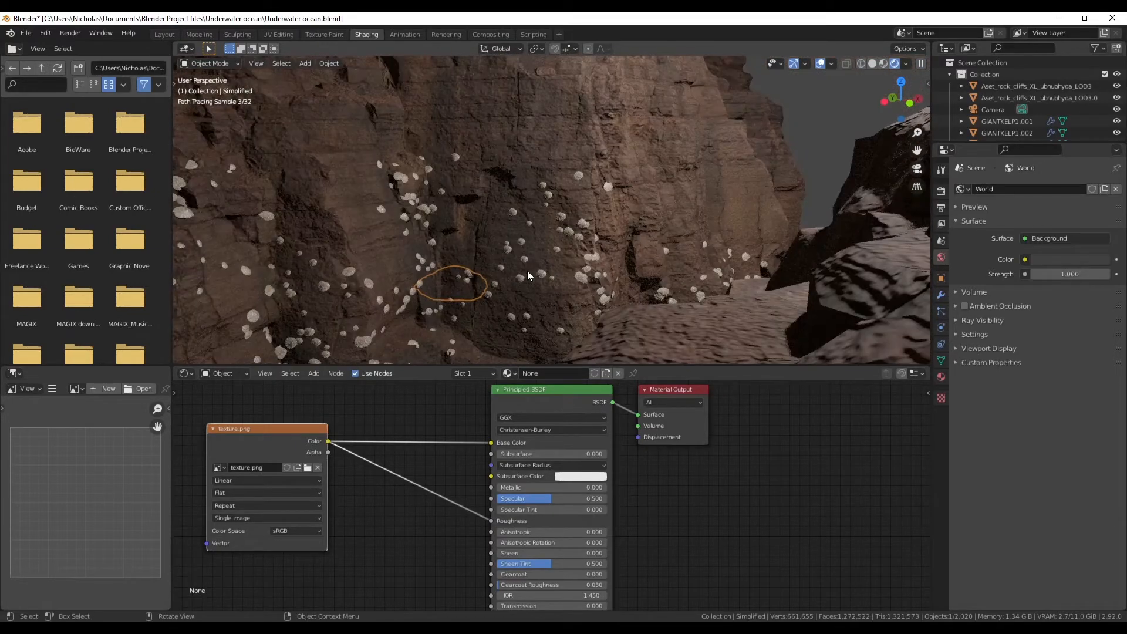
- In camera view, select the coral beside the canyon path and set its Base Color to pinkish red with saturation 0.811 and value 0.800
{"action": "left_click", "coordinate": [916, 169]}
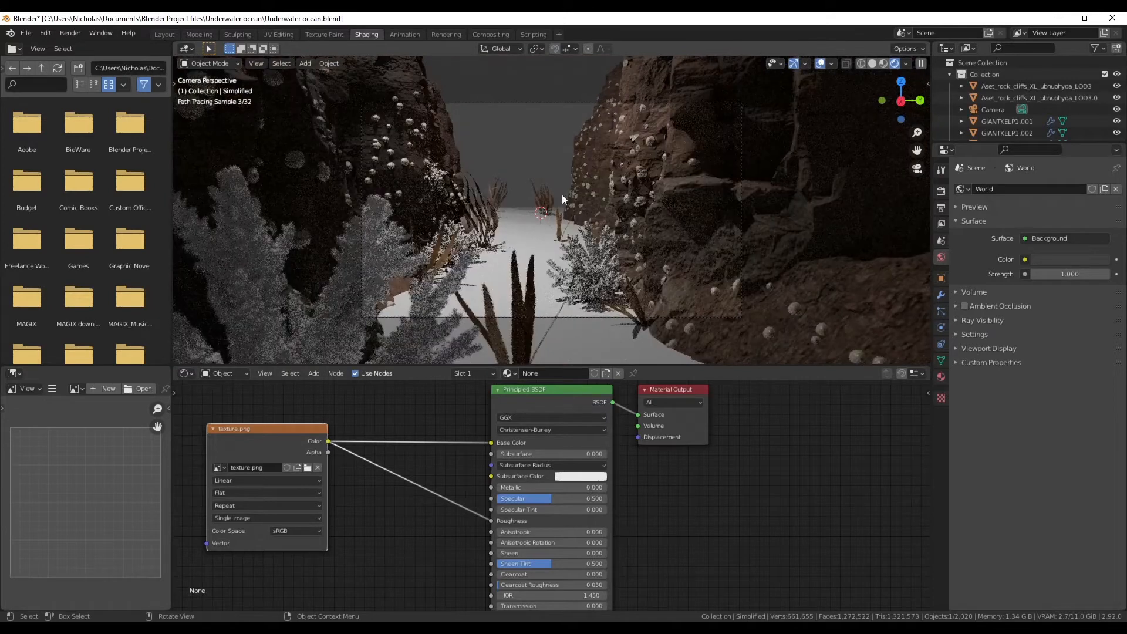
{"action": "left_click", "coordinate": [539, 100]}
{"action": "left_click", "coordinate": [591, 265]}
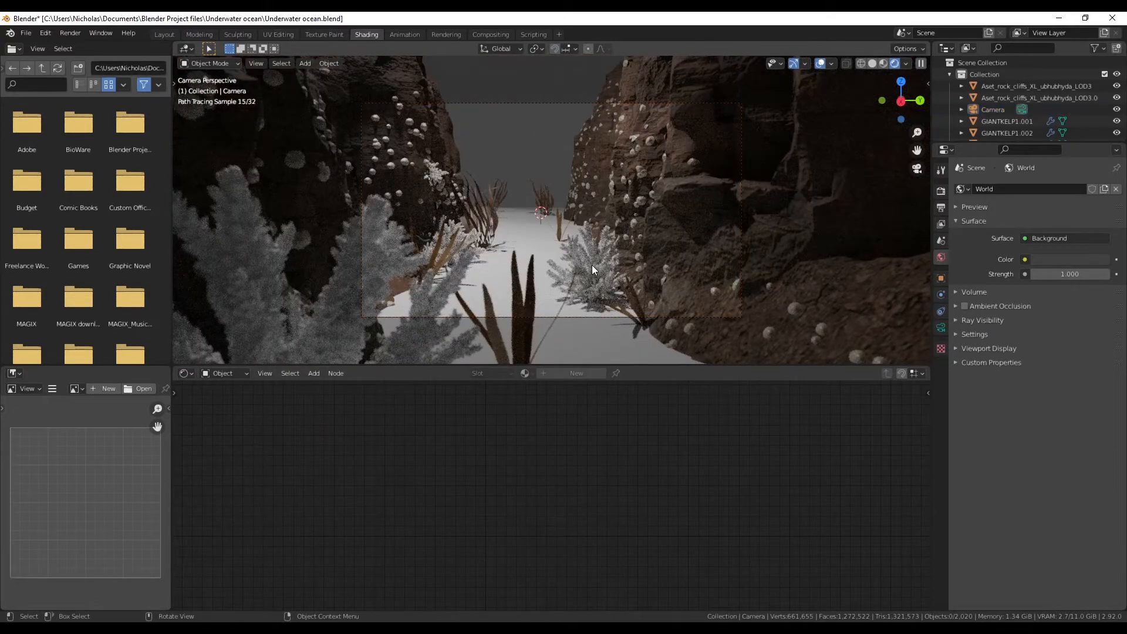
{"action": "scroll", "coordinate": [545, 452], "scroll_direction": "up", "scroll_amount": 4}
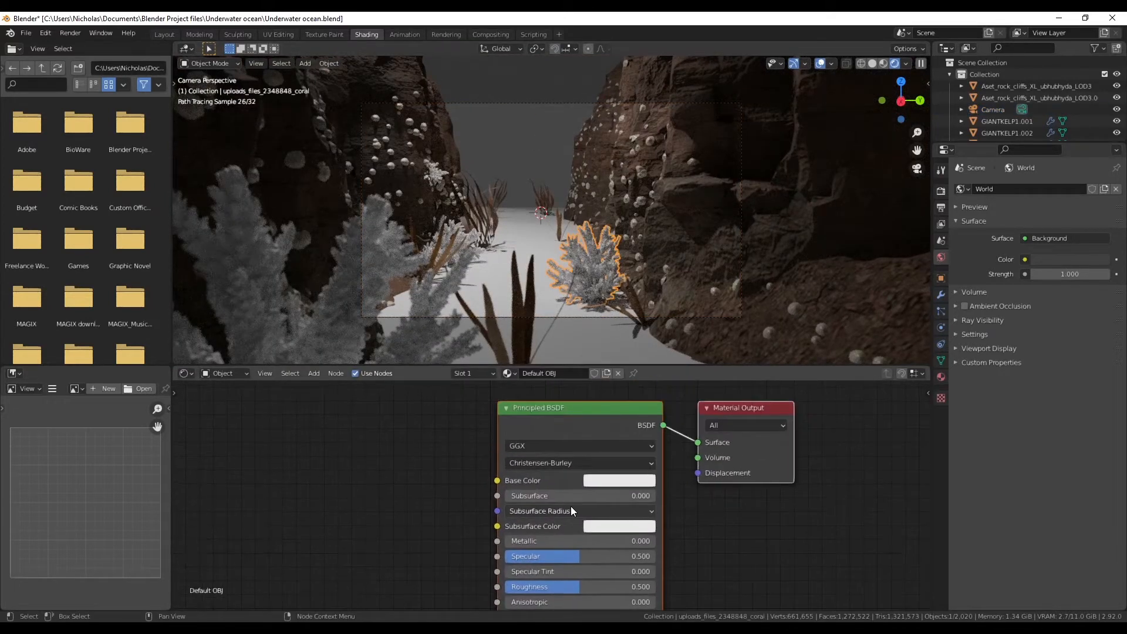
{"action": "middle_click_drag", "start_coordinate": [501, 451], "coordinate": [511, 456]}
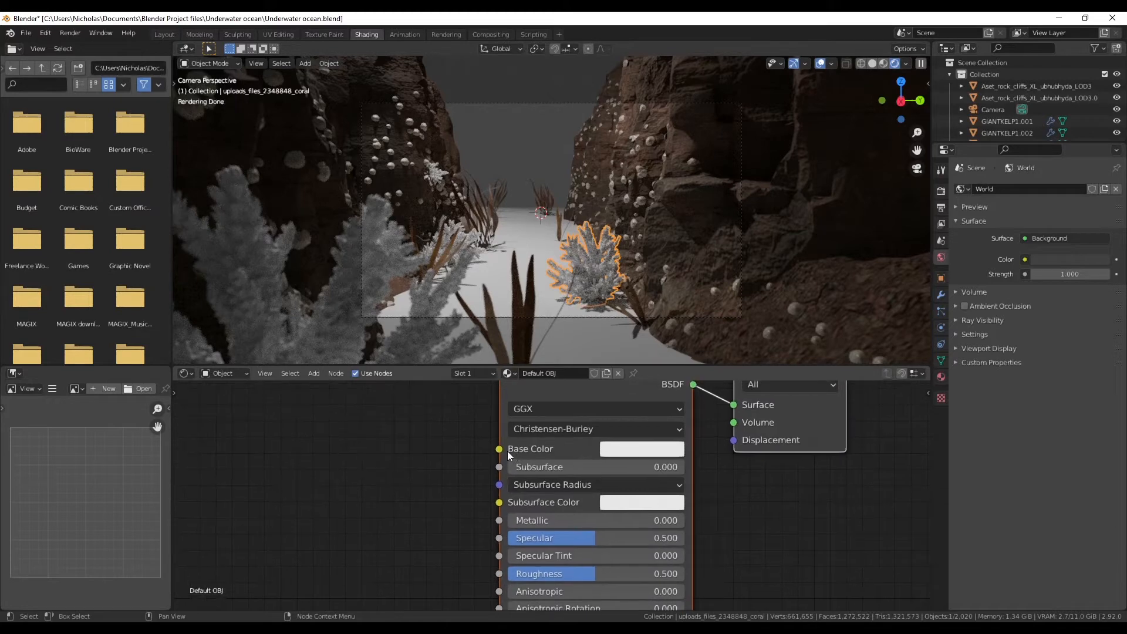
{"action": "left_click", "coordinate": [637, 450]}
{"action": "left_click", "coordinate": [673, 305]}
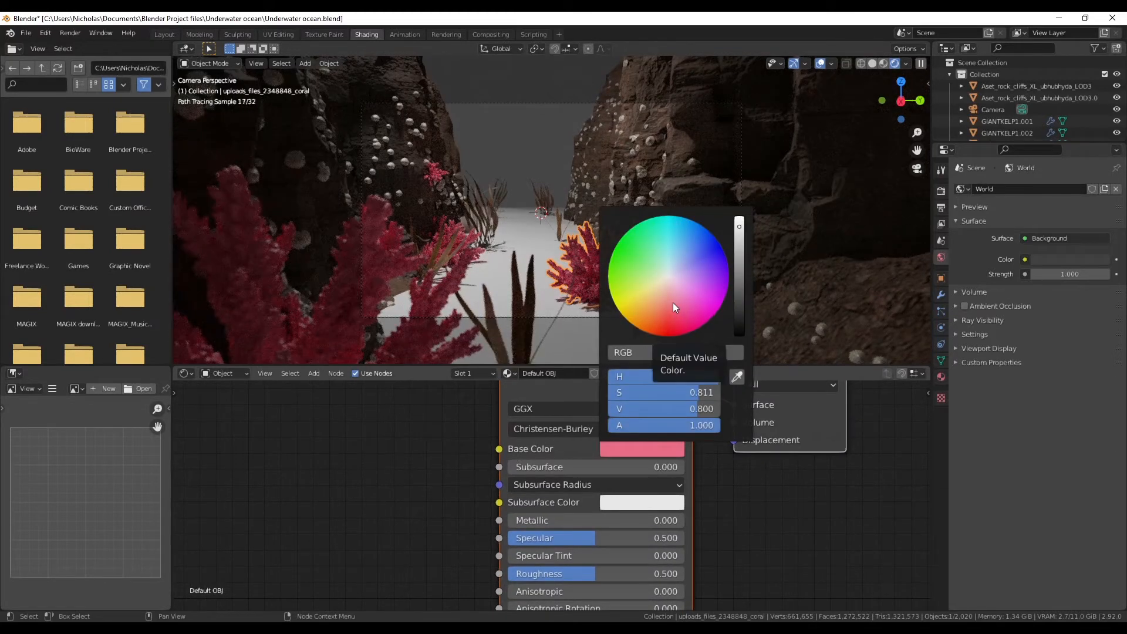
- Try several base colours on the coral material, from muted red to pale green
{"action": "left_click", "coordinate": [665, 305]}
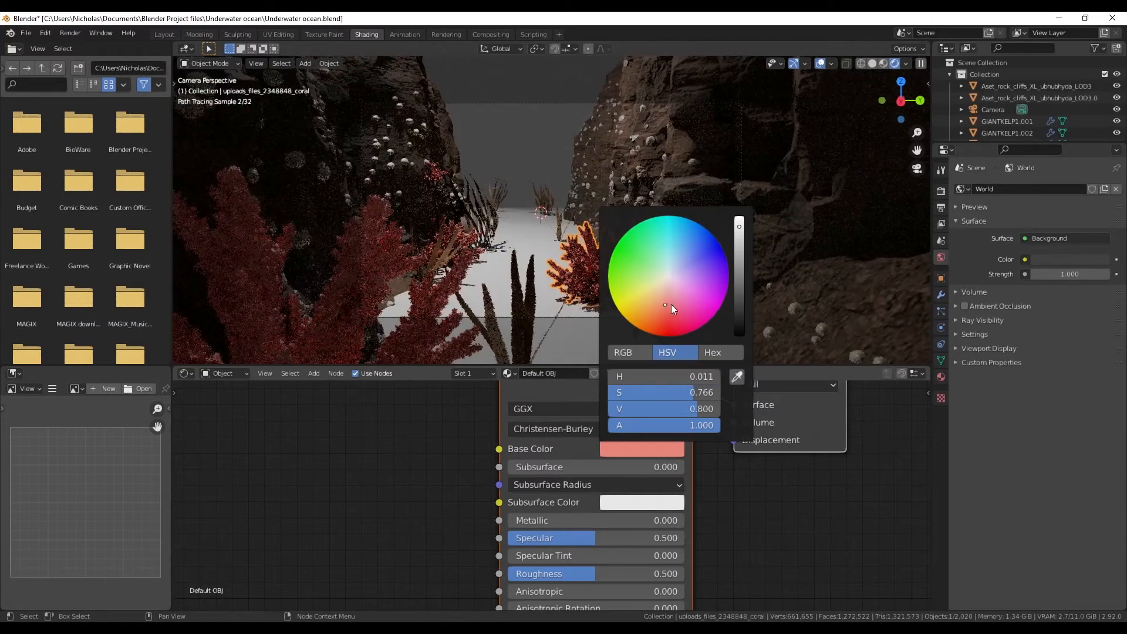
{"action": "left_click", "coordinate": [668, 301]}
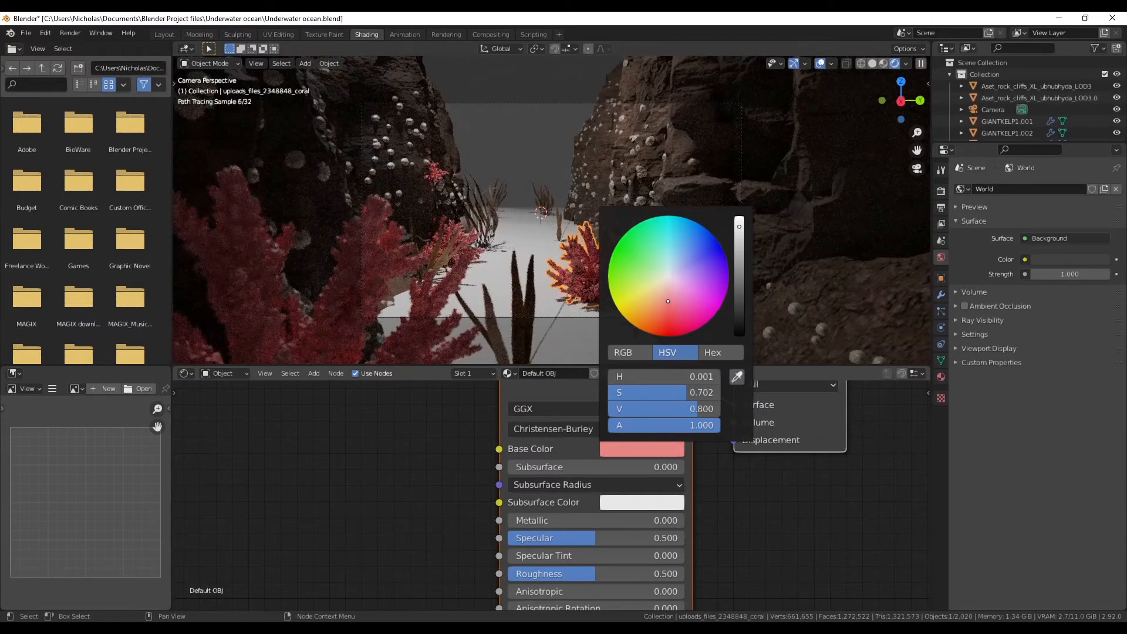
{"action": "left_click", "coordinate": [657, 276]}
{"action": "left_click", "coordinate": [642, 273]}
{"action": "mouse_move", "coordinate": [642, 272]}
{"action": "left_mouse_down"}
{"action": "mouse_move", "coordinate": [657, 234]}
{"action": "mouse_move", "coordinate": [678, 251]}
{"action": "mouse_move", "coordinate": [660, 267]}
{"action": "left_mouse_up"}
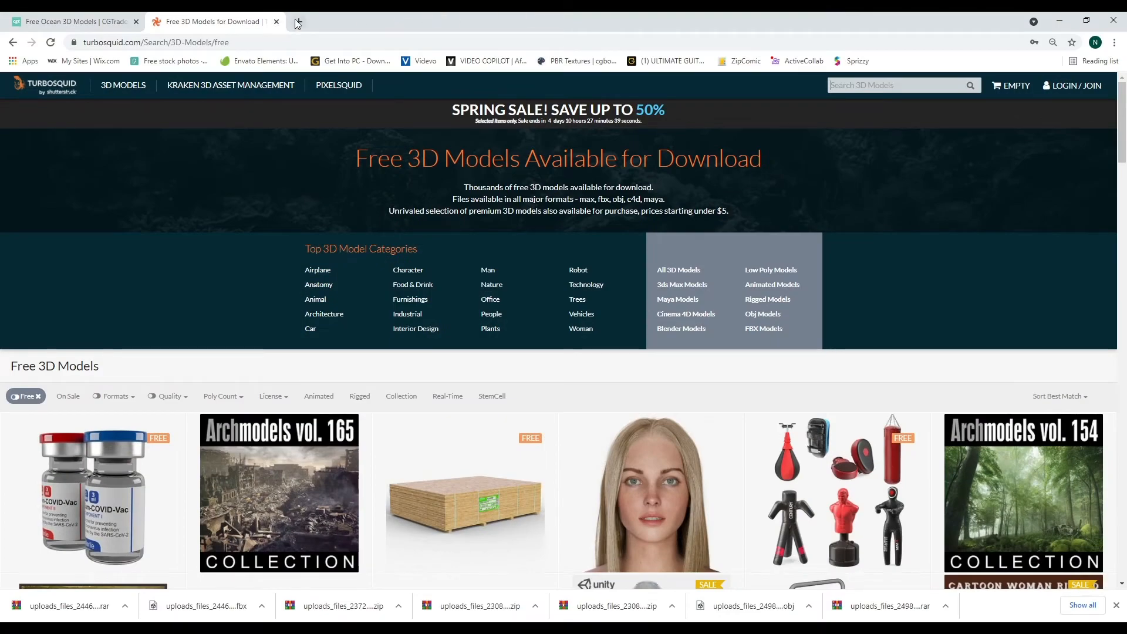
- Switch to the web browser and run a Google image search for "ocean coral" in a new tab
{"action": "left_click", "coordinate": [297, 23]}
{"action": "type", "text": "Cor"}
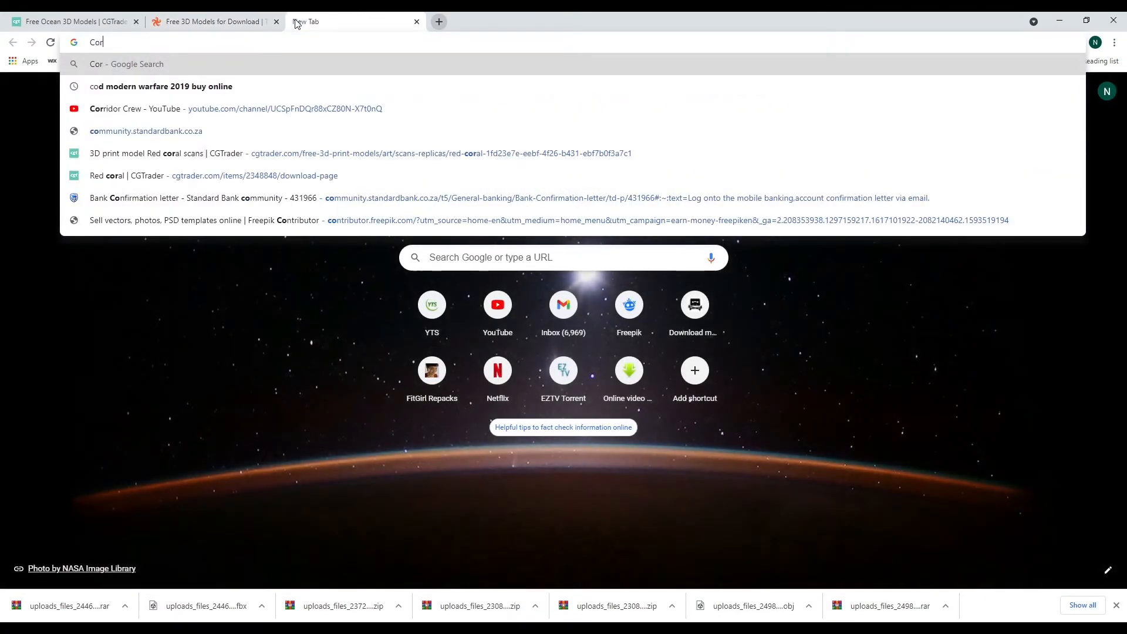
{"action": "type", "text": "al"}
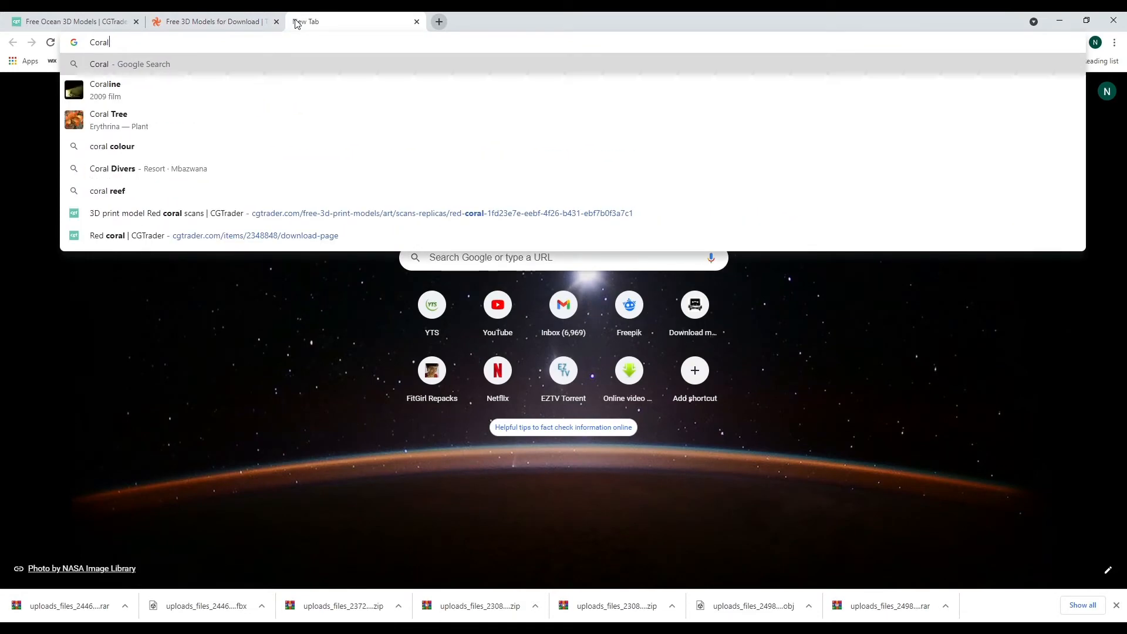
{"action": "key", "text": "BackSpace"}
{"action": "key", "text": "BackSpace"}
{"action": "key", "text": "BackSpace"}
{"action": "key", "text": "BackSpace"}
{"action": "key", "text": "BackSpace"}
{"action": "type", "text": "ocean co"}
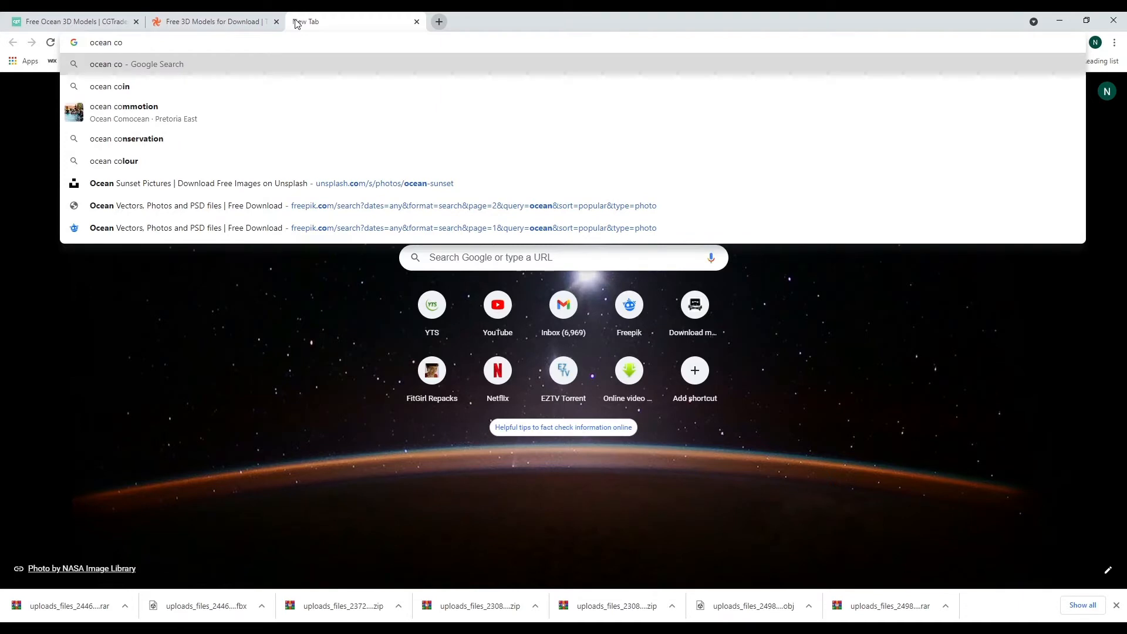
{"action": "type", "text": "ral"}
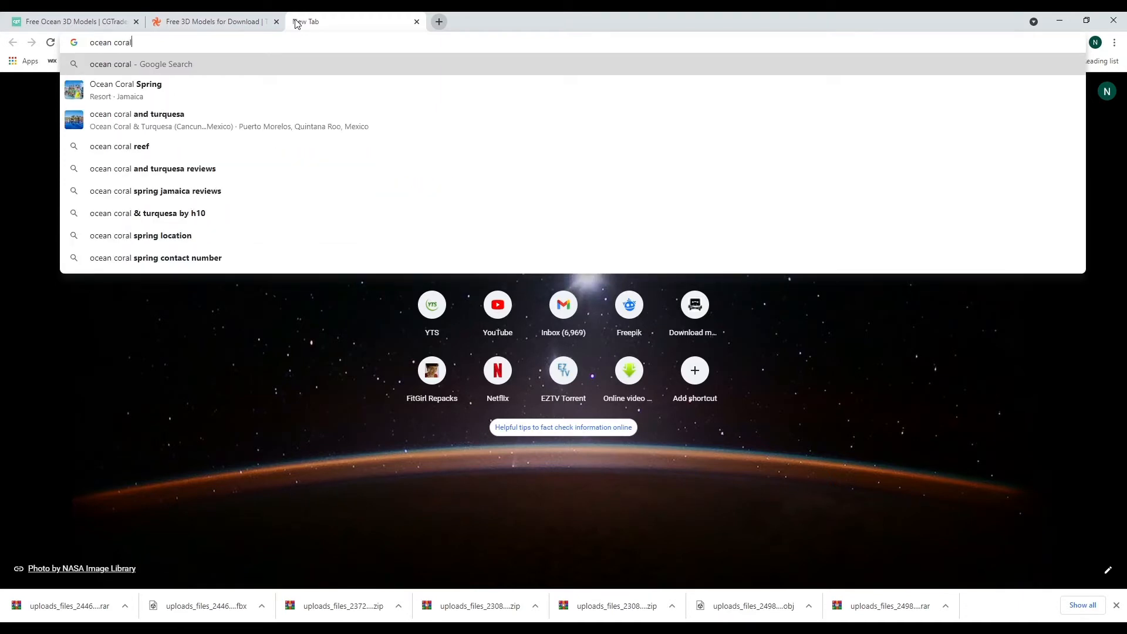
{"action": "key", "text": "Return"}
{"action": "left_click", "coordinate": [166, 137]}
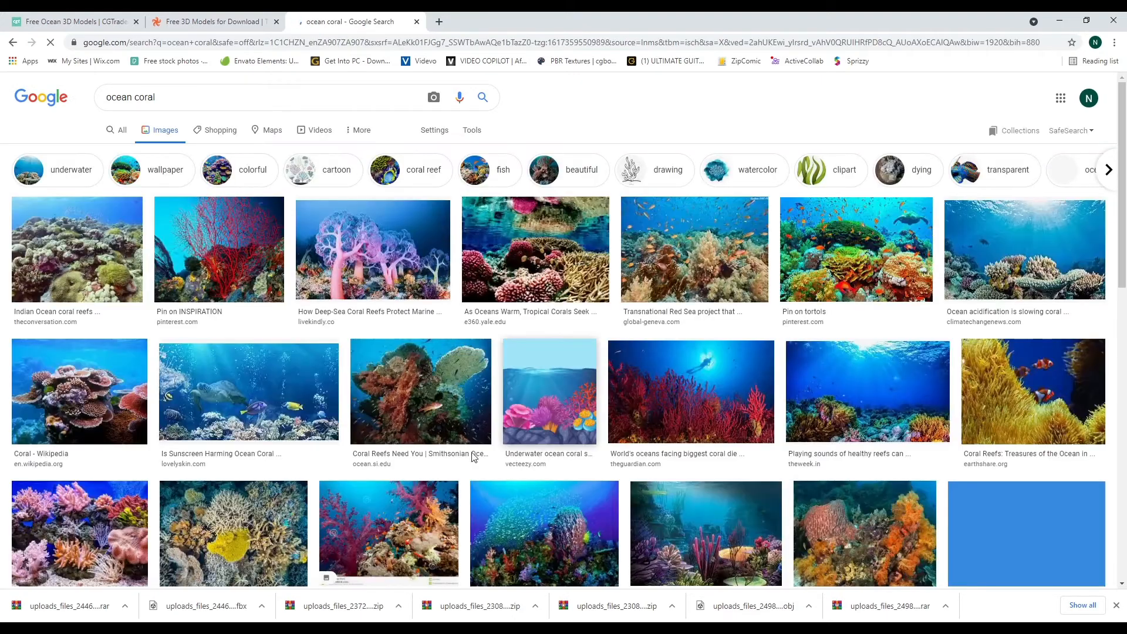
- Examine the ocean coral photos for colour references, close the search tab and return to Blender
{"action": "scroll", "coordinate": [405, 464], "scroll_direction": "down", "scroll_amount": 5}
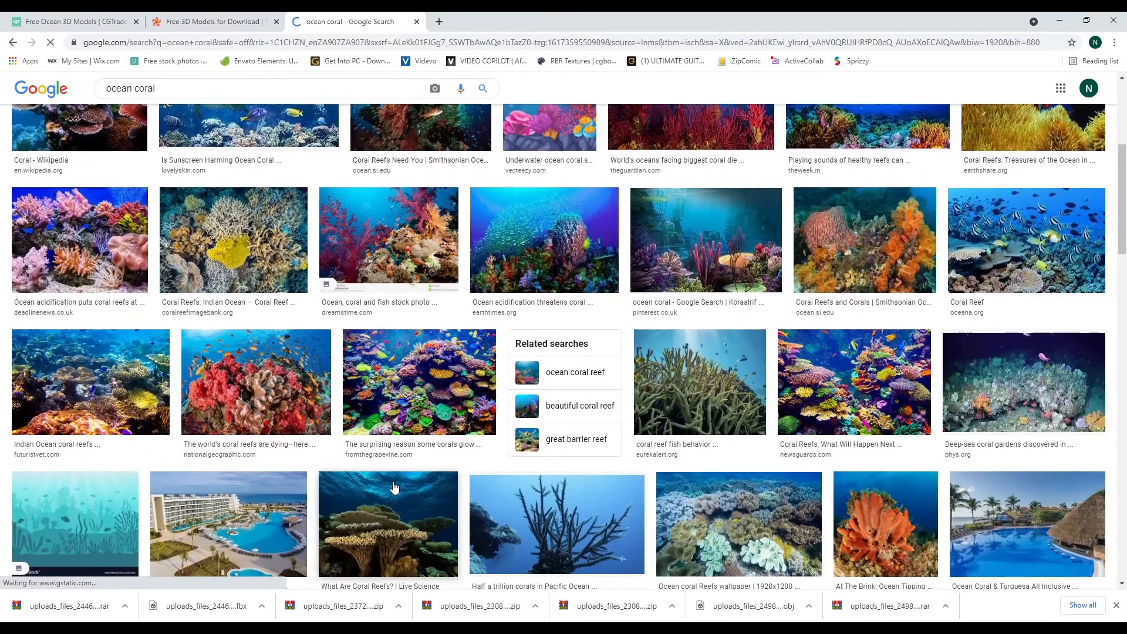
{"action": "scroll", "coordinate": [704, 517], "scroll_direction": "down", "scroll_amount": 1}
{"action": "scroll", "coordinate": [783, 543], "scroll_direction": "down", "scroll_amount": 4}
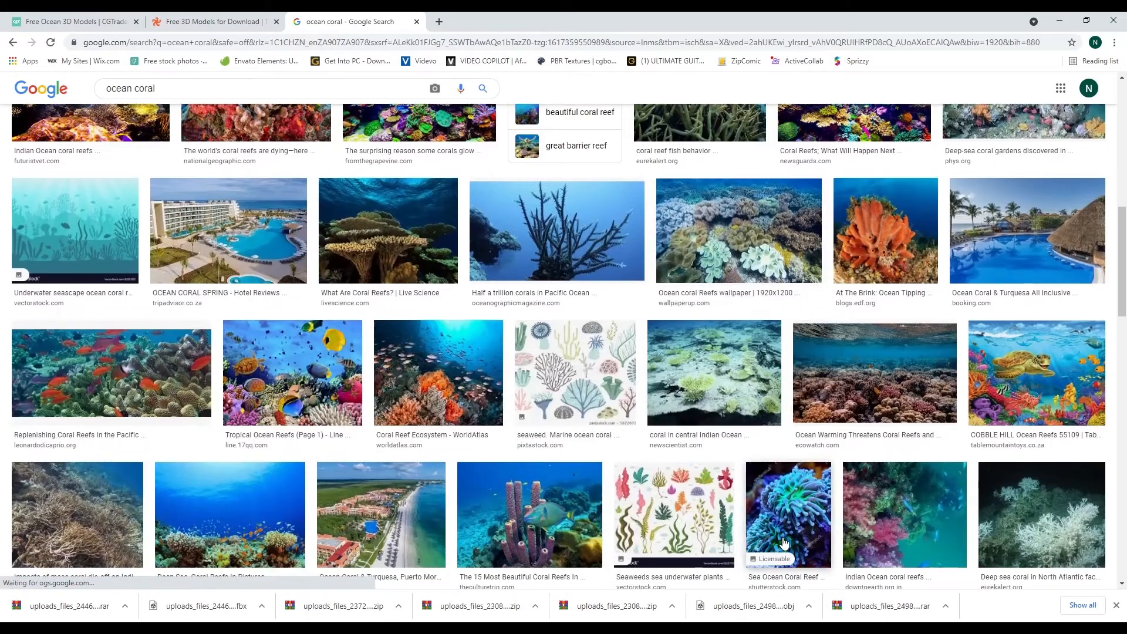
{"action": "scroll", "coordinate": [783, 543], "scroll_direction": "down", "scroll_amount": 4}
{"action": "scroll", "coordinate": [784, 542], "scroll_direction": "up", "scroll_amount": 3}
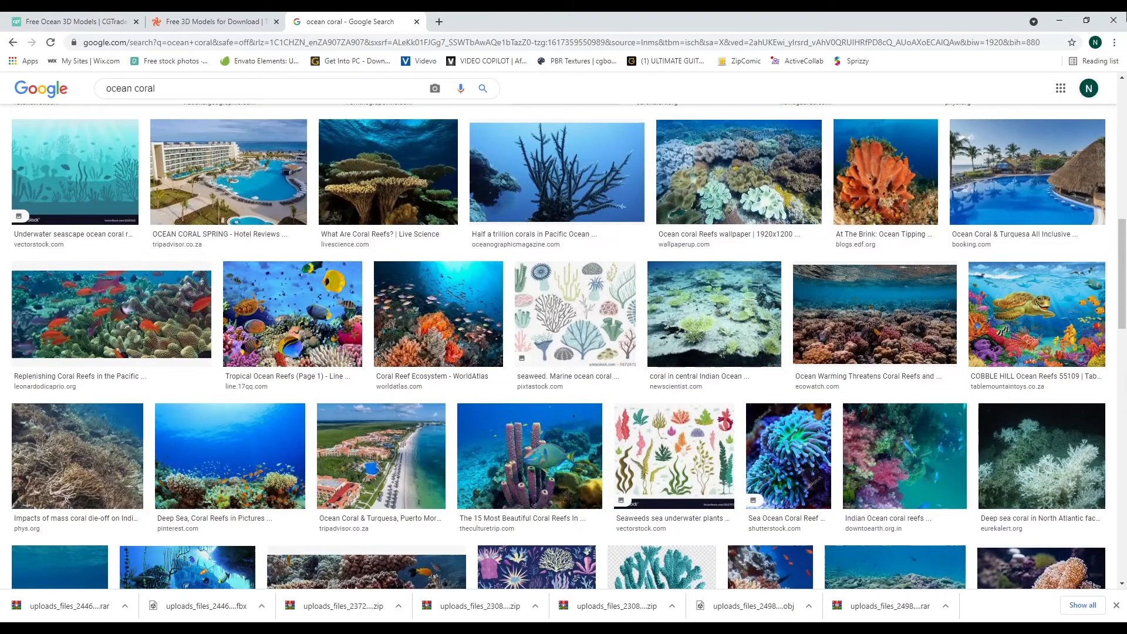
{"action": "left_click", "coordinate": [414, 22]}
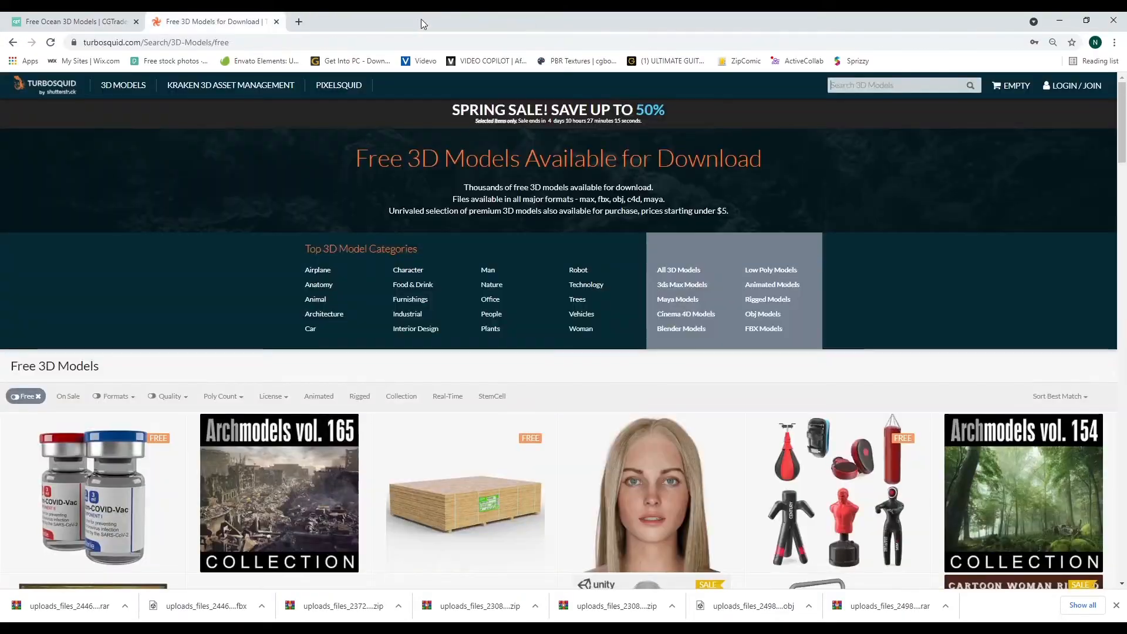
{"action": "left_click", "coordinate": [1060, 21]}
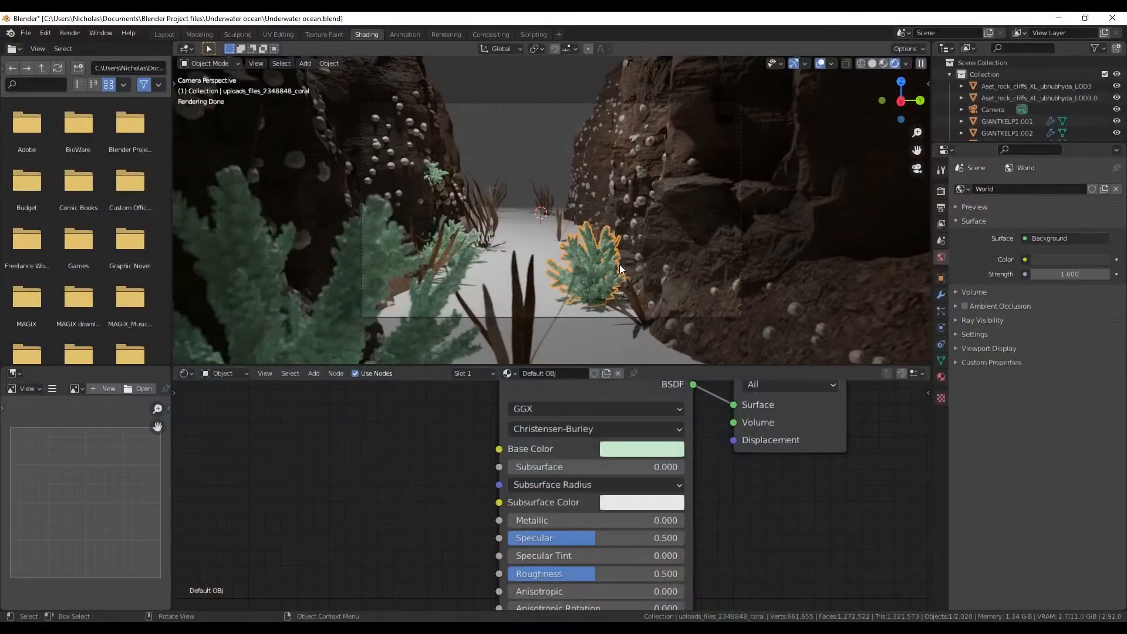
- Set the coral material's base colour to orange with hue 0.066, saturation 0.803 and value 0.800
{"action": "left_click", "coordinate": [642, 448]}
{"action": "left_click_drag", "start_coordinate": [646, 279], "coordinate": [650, 313]}
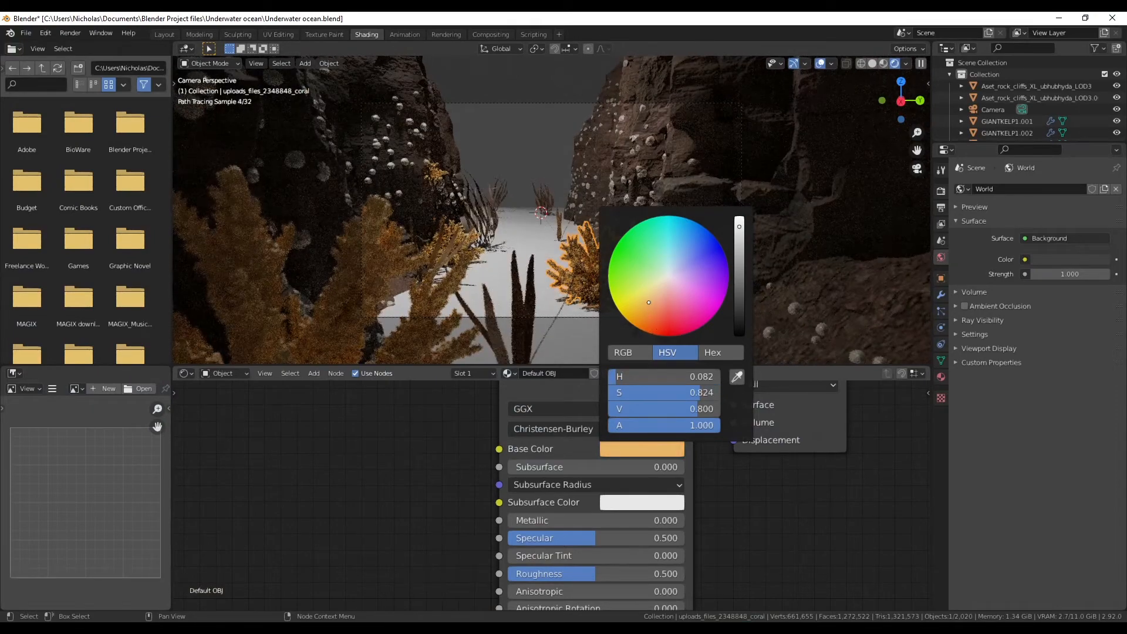
{"action": "left_click_drag", "start_coordinate": [649, 302], "coordinate": [652, 303]}
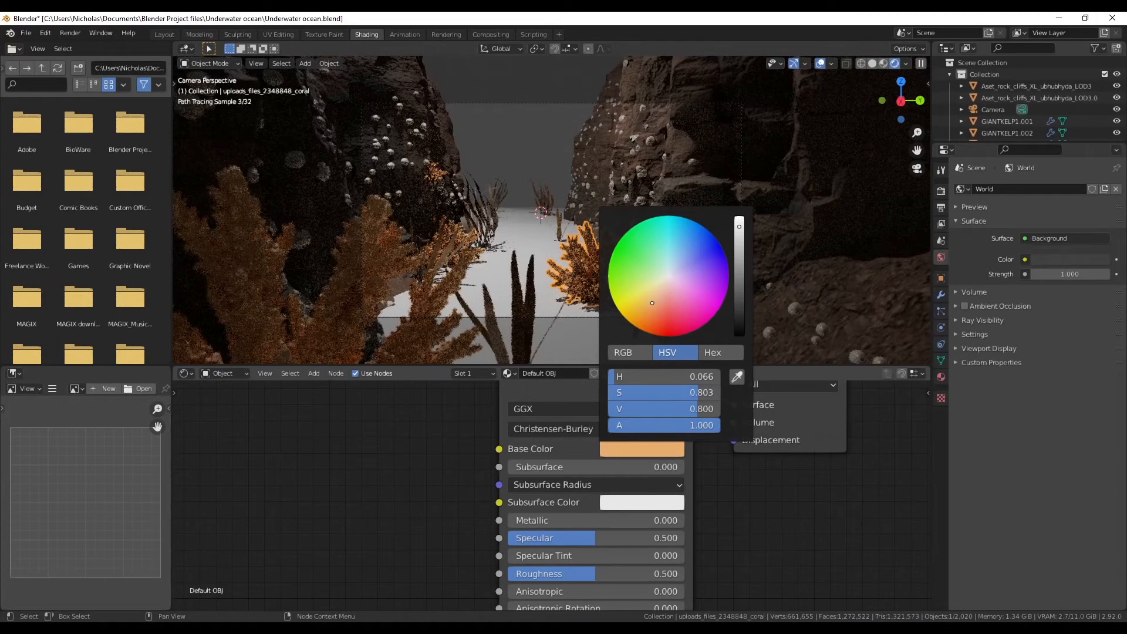
- Give the landscape ground a new material with a pale peach, sand-like base colour
{"action": "left_click", "coordinate": [508, 169]}
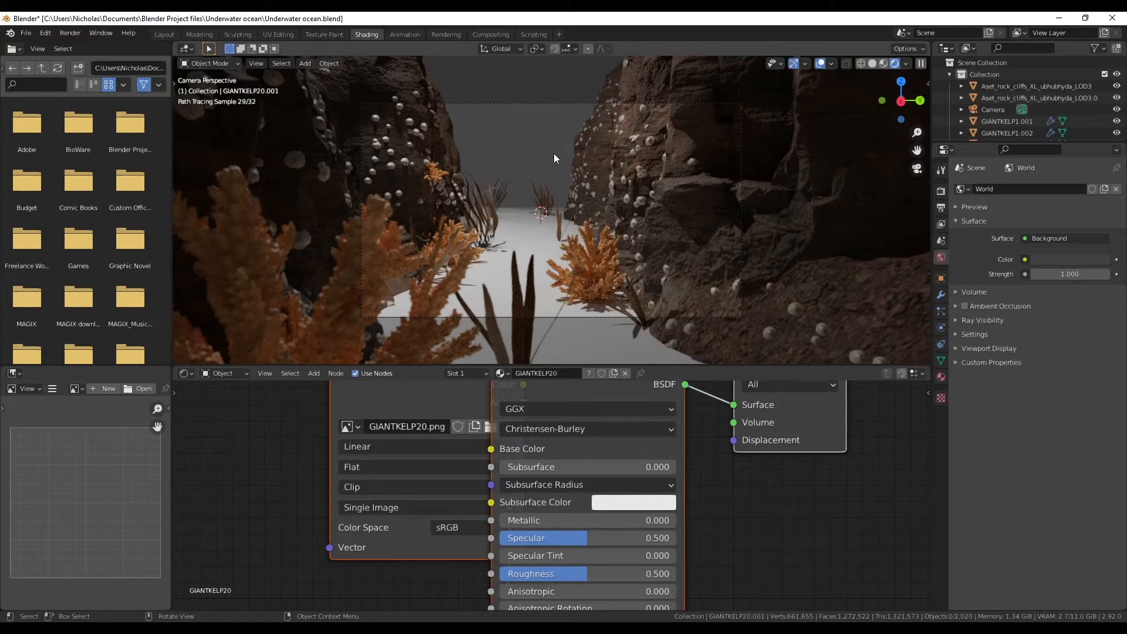
{"action": "left_click", "coordinate": [530, 241]}
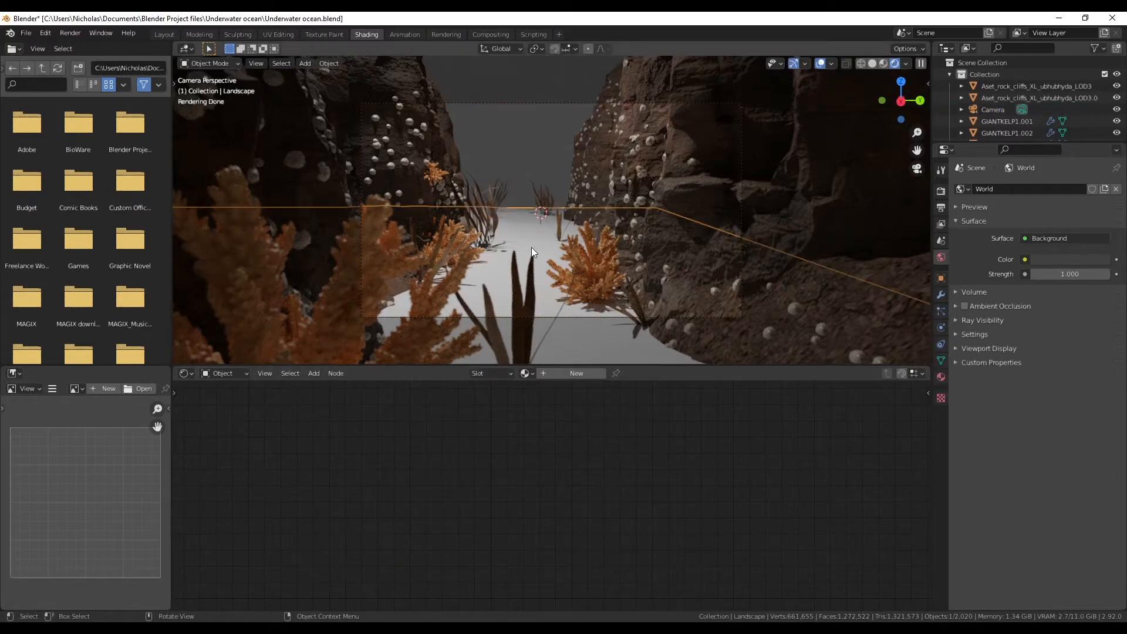
{"action": "left_click", "coordinate": [622, 449]}
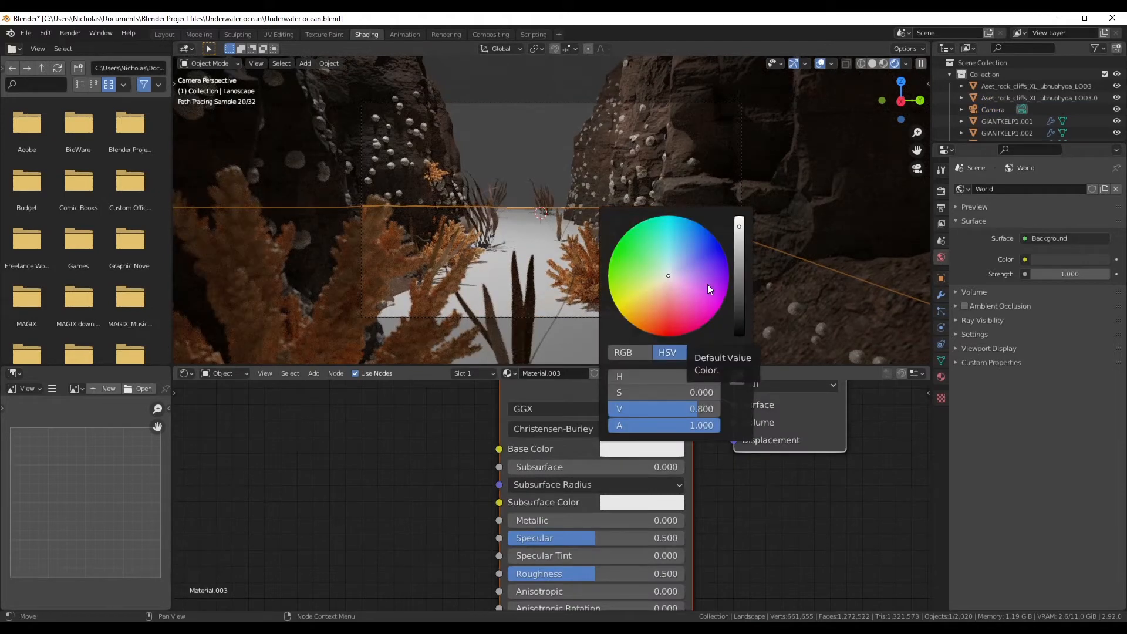
{"action": "left_click", "coordinate": [622, 448]}
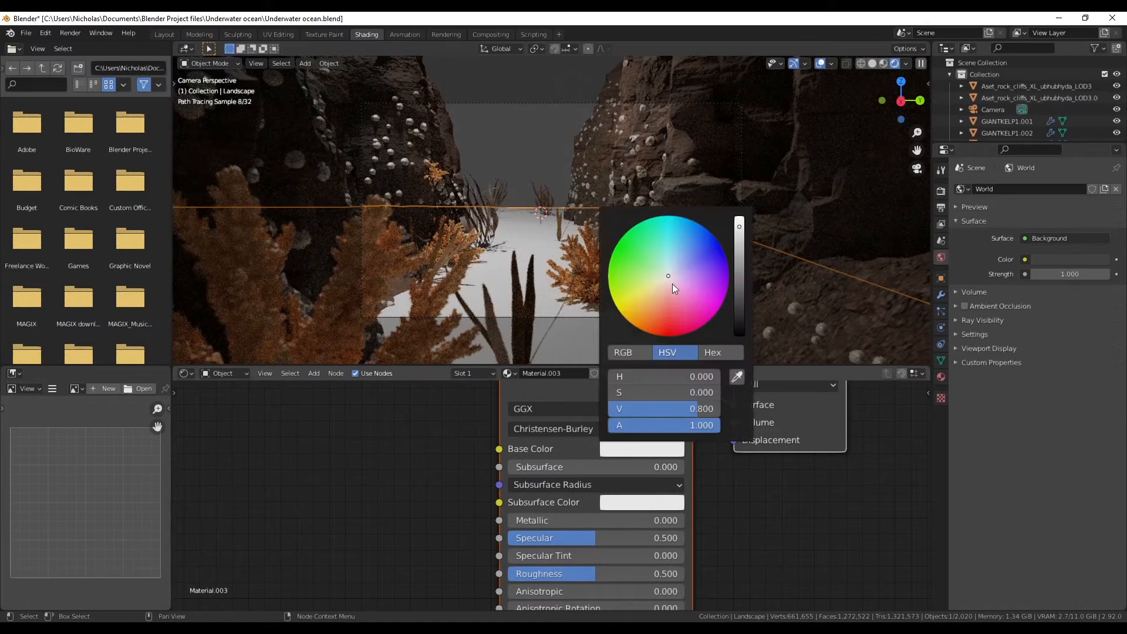
{"action": "mouse_move", "coordinate": [656, 264]}
{"action": "left_mouse_down"}
{"action": "mouse_move", "coordinate": [653, 252]}
{"action": "mouse_move", "coordinate": [664, 287]}
{"action": "left_mouse_up"}
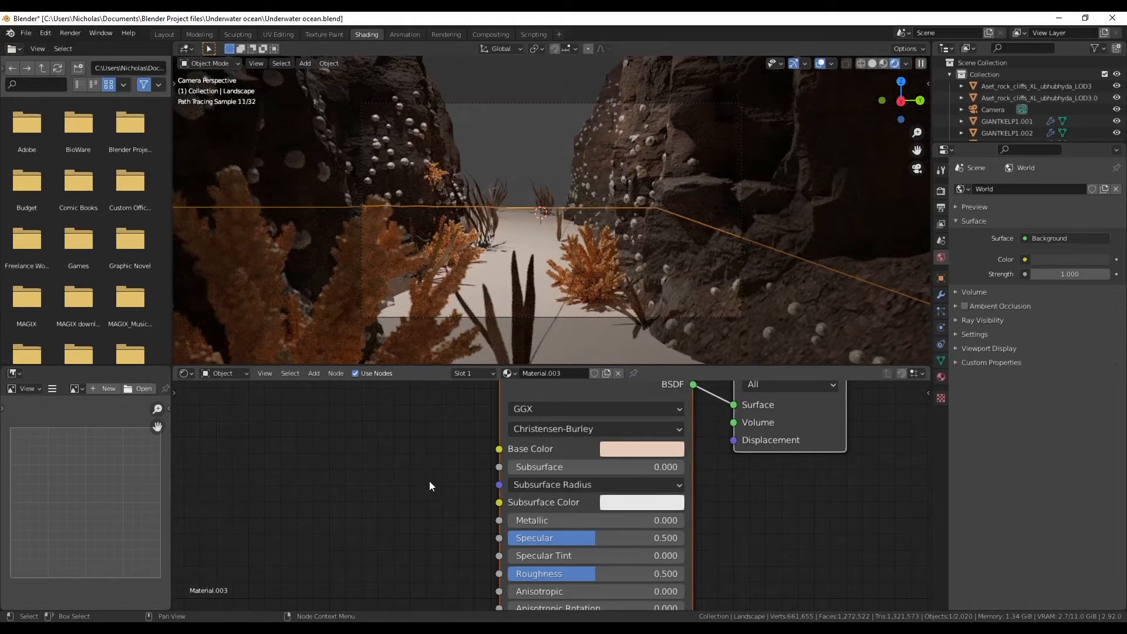
{"action": "middle_click_drag", "start_coordinate": [456, 490], "coordinate": [470, 493]}
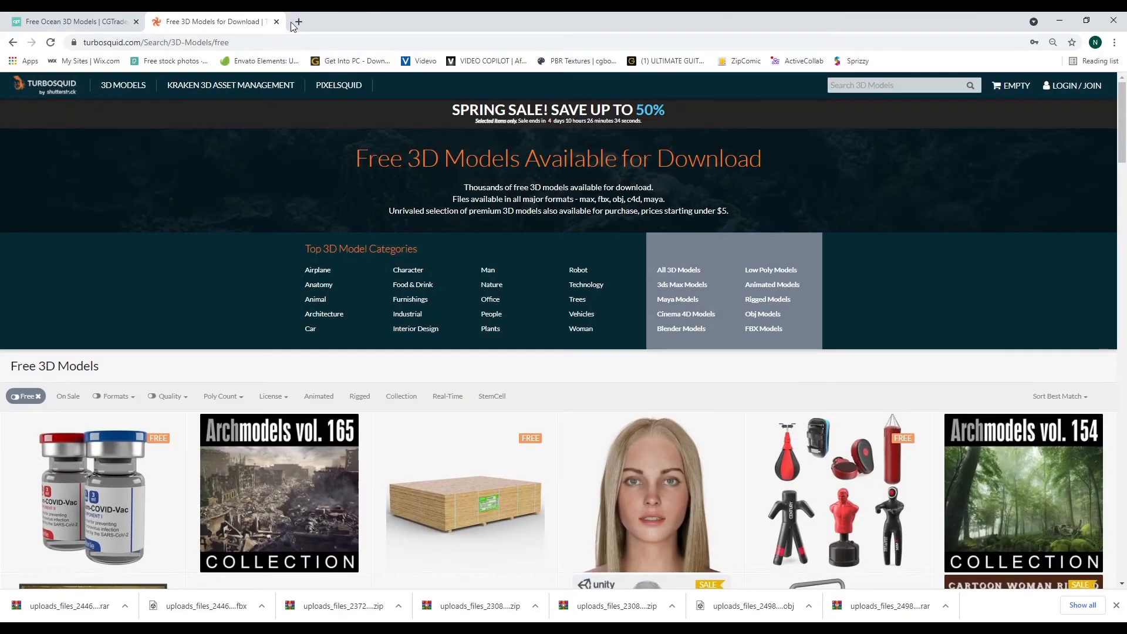
- Switch to the web browser, open freepik.com in a new tab and sign in with the suggested Google account
{"action": "left_click", "coordinate": [294, 24]}
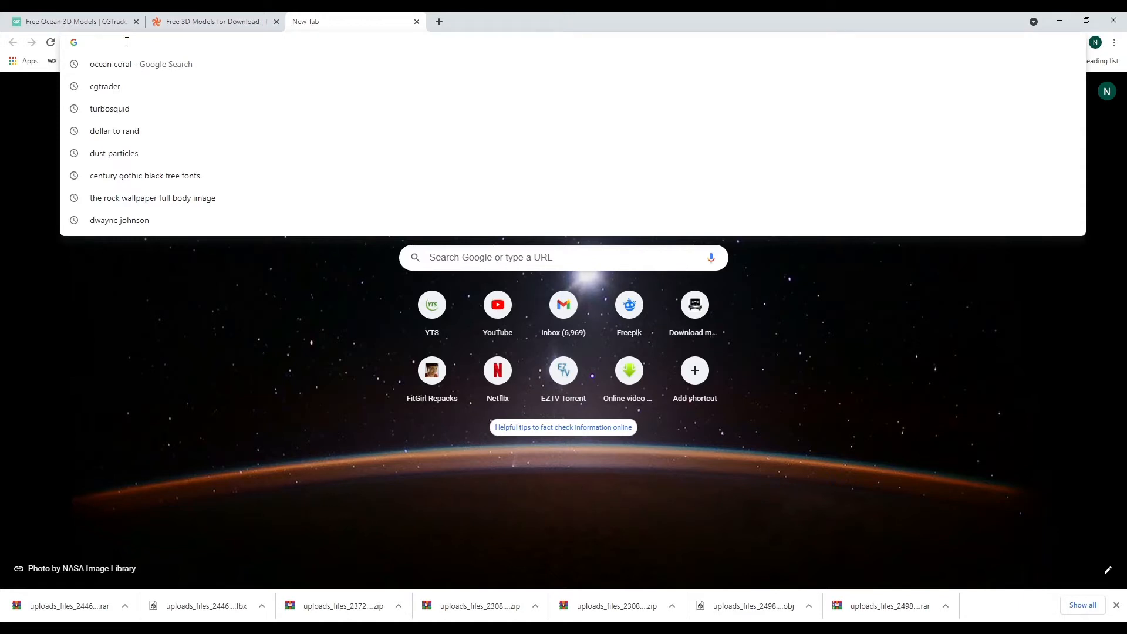
{"action": "type", "text": "freepik.com"}
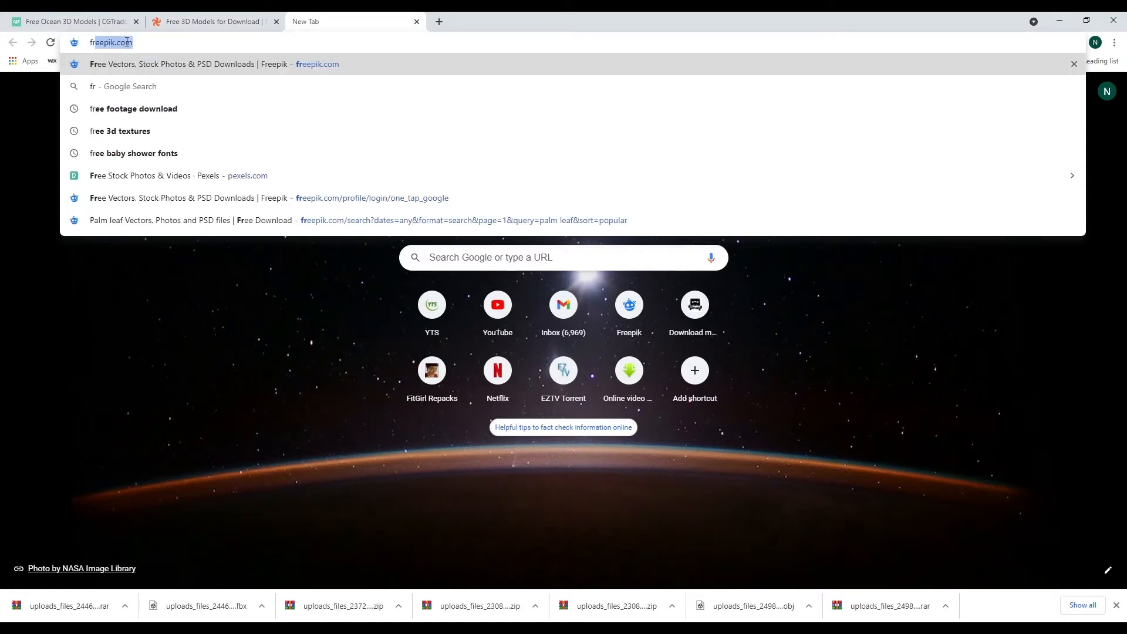
{"action": "key", "text": "Return"}
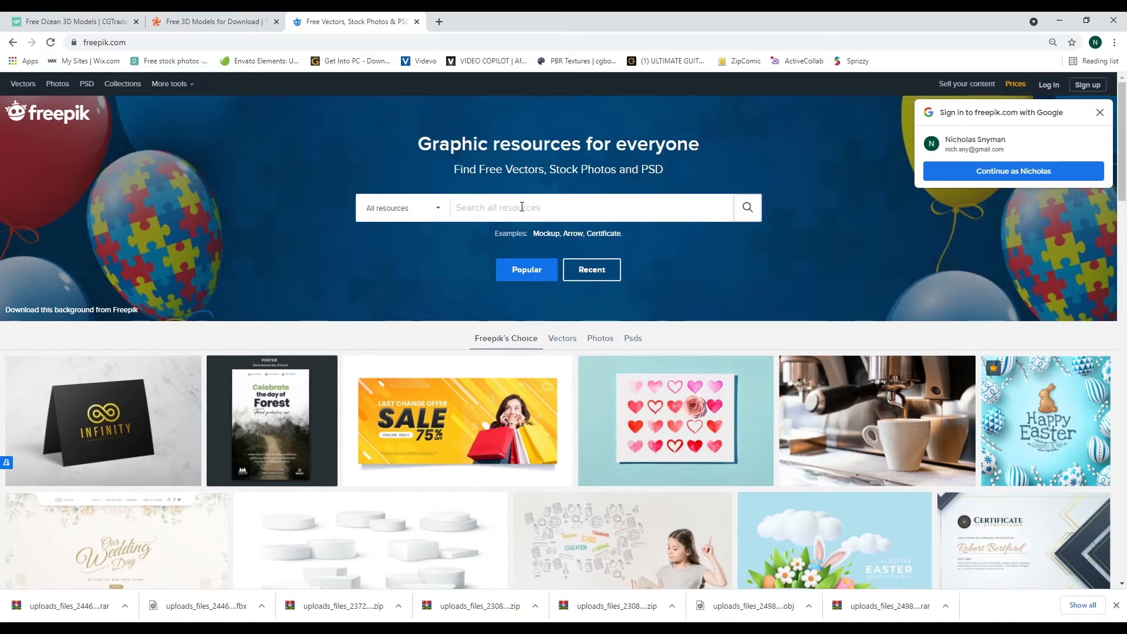
{"action": "left_click", "coordinate": [944, 183]}
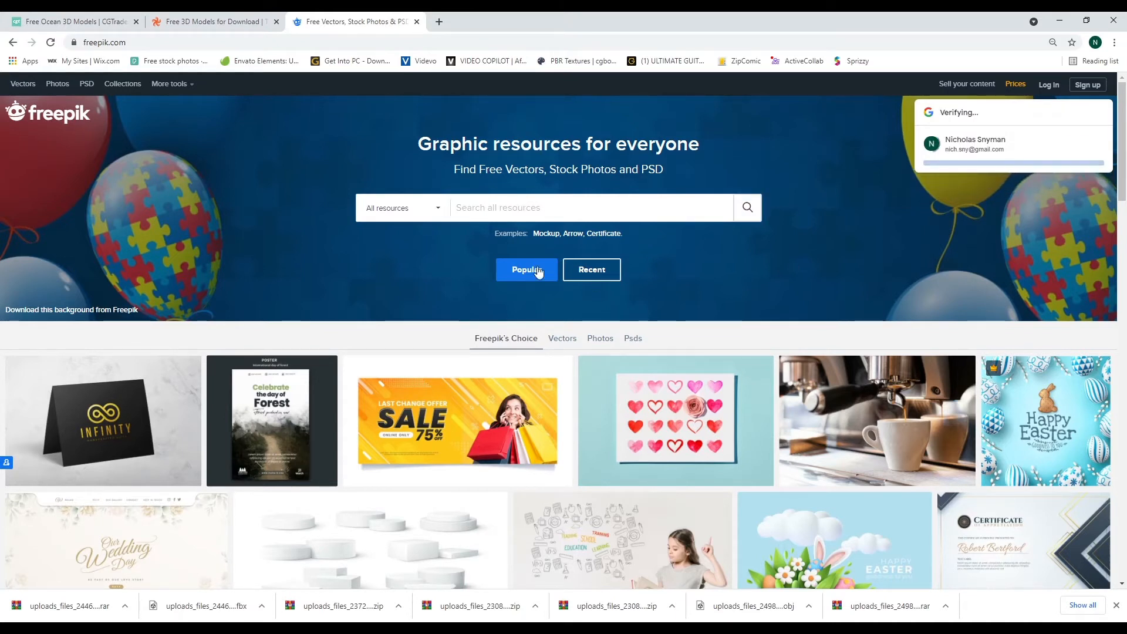
- Search Freepik for "Ocean texture" and look over the results for a suitable ground texture
{"action": "left_click", "coordinate": [513, 199]}
{"action": "type", "text": "Ocean te"}
{"action": "type", "text": "xture"}
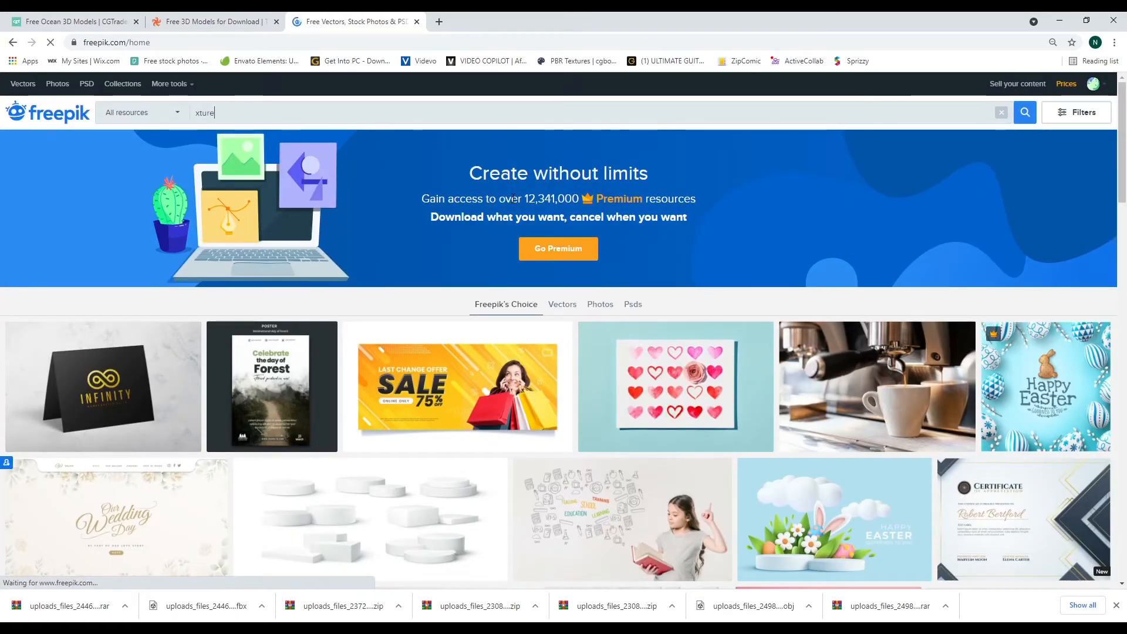
{"action": "key", "text": "Return"}
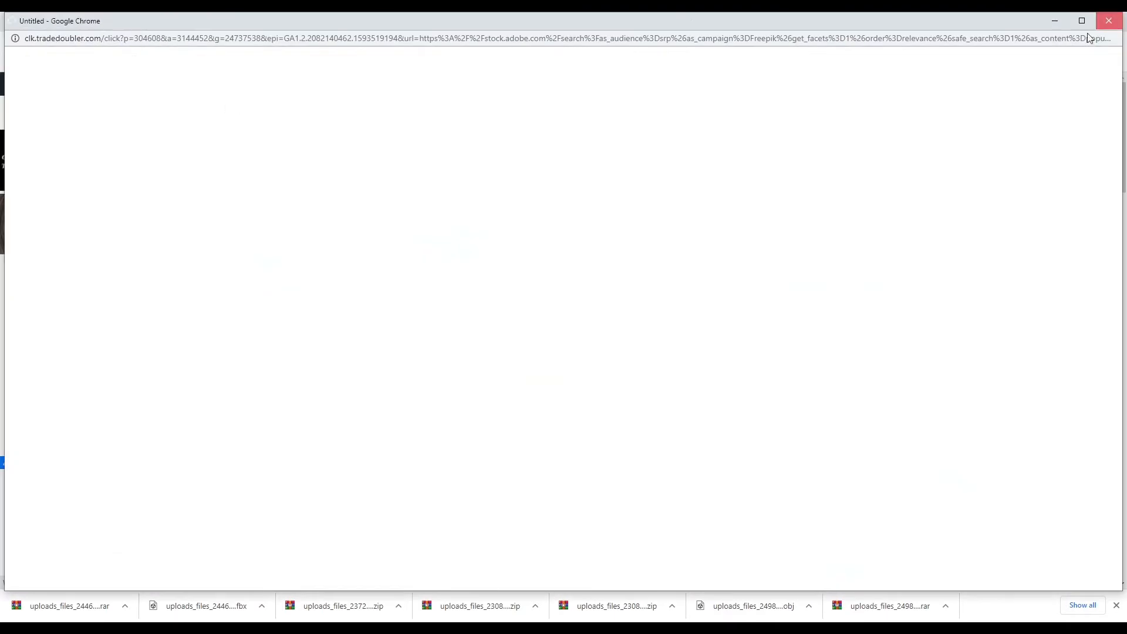
{"action": "type", "text": "Ocean texture"}
{"action": "key", "text": "Return"}
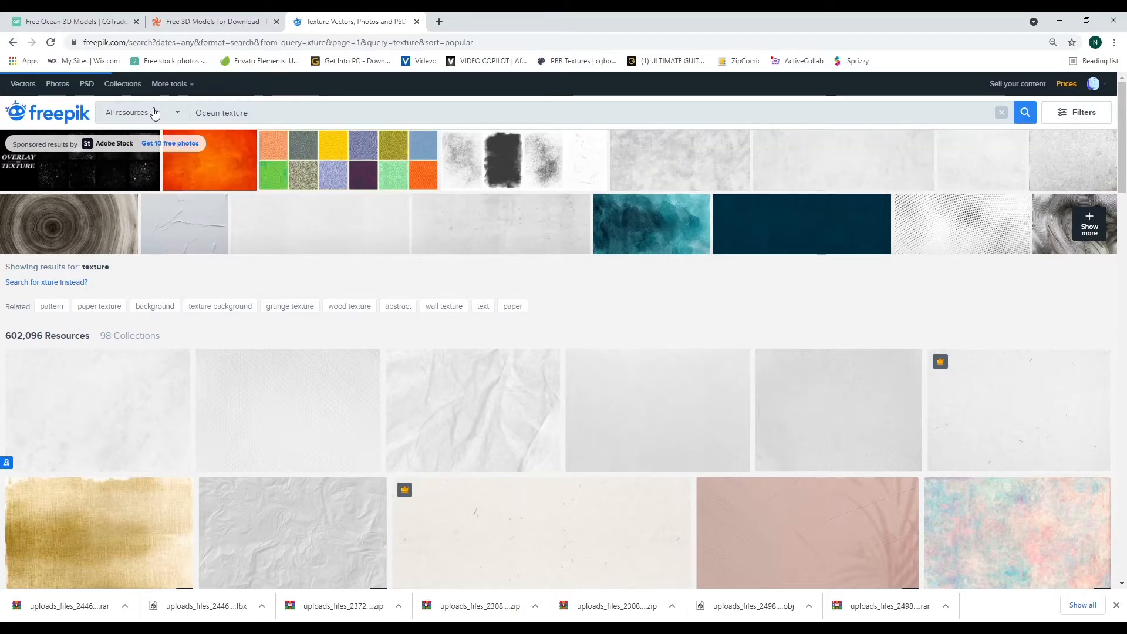
{"action": "scroll", "coordinate": [646, 364], "scroll_direction": "down", "scroll_amount": 3}
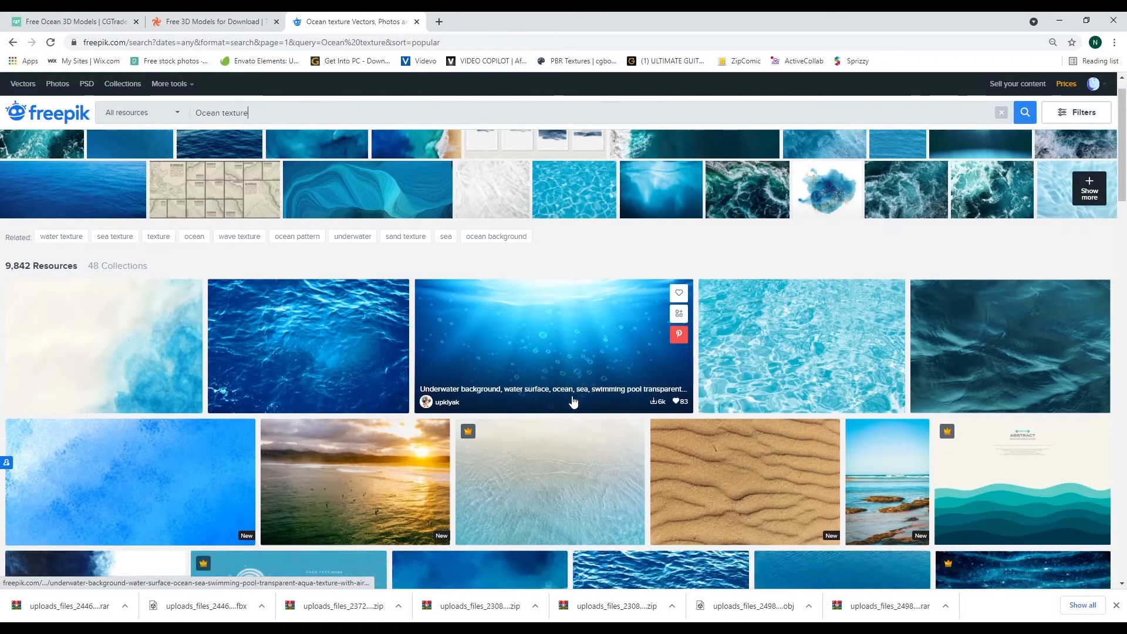
{"action": "scroll", "coordinate": [335, 223], "scroll_direction": "up", "scroll_amount": 3}
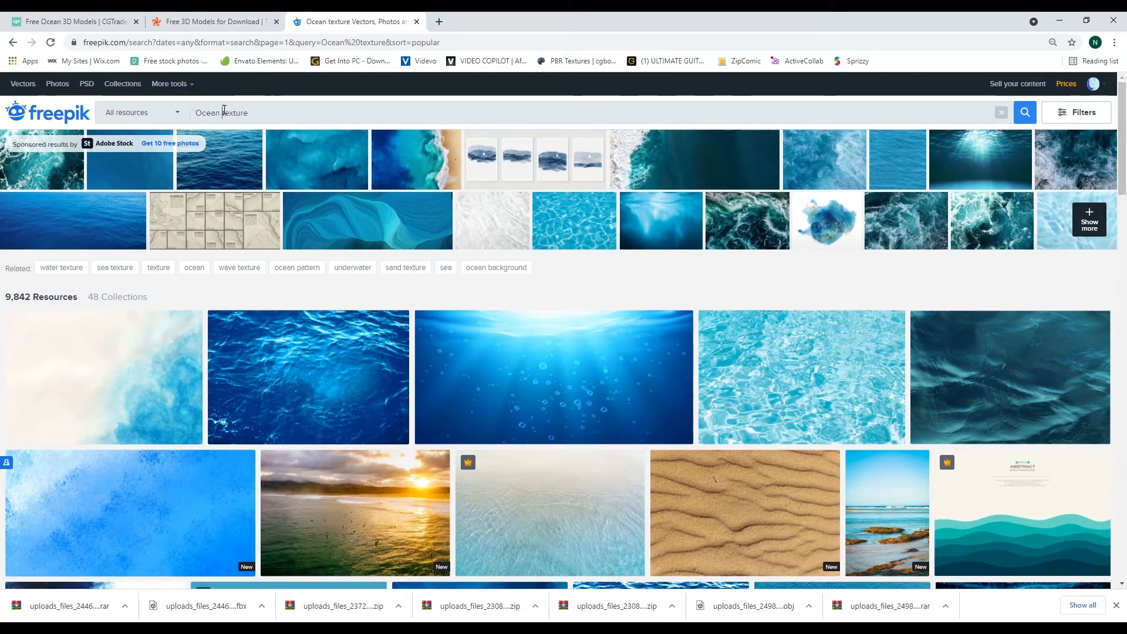
- Refine the search to "Ocean sand texture" and restrict the results to the Photos category
{"action": "type", "text": "san"}
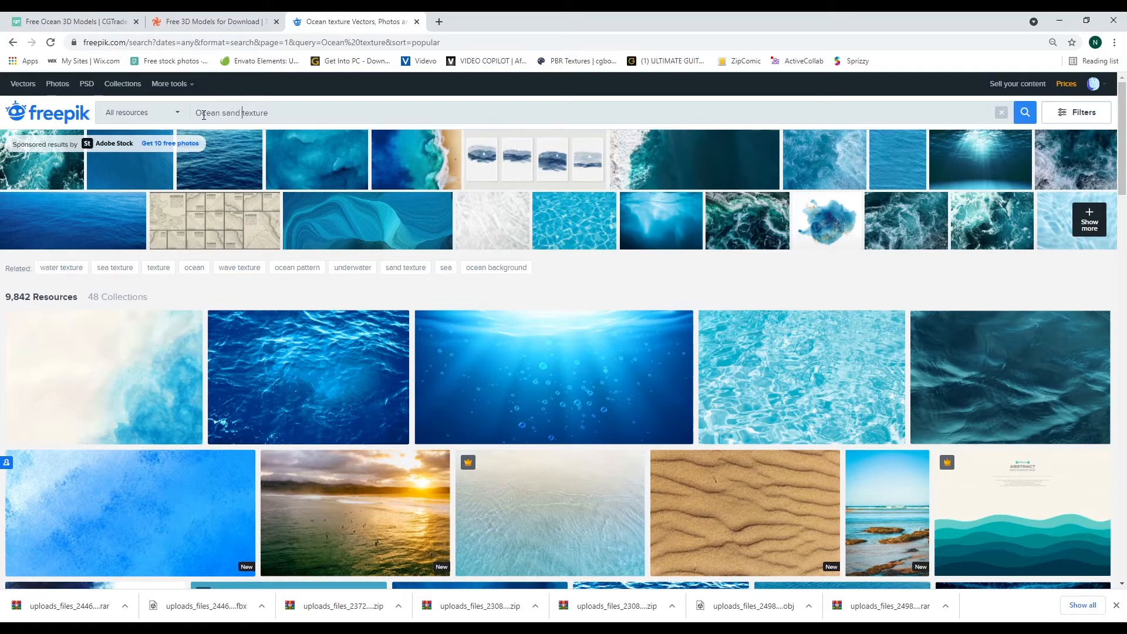
{"action": "type", "text": "d"}
{"action": "key", "text": "Return"}
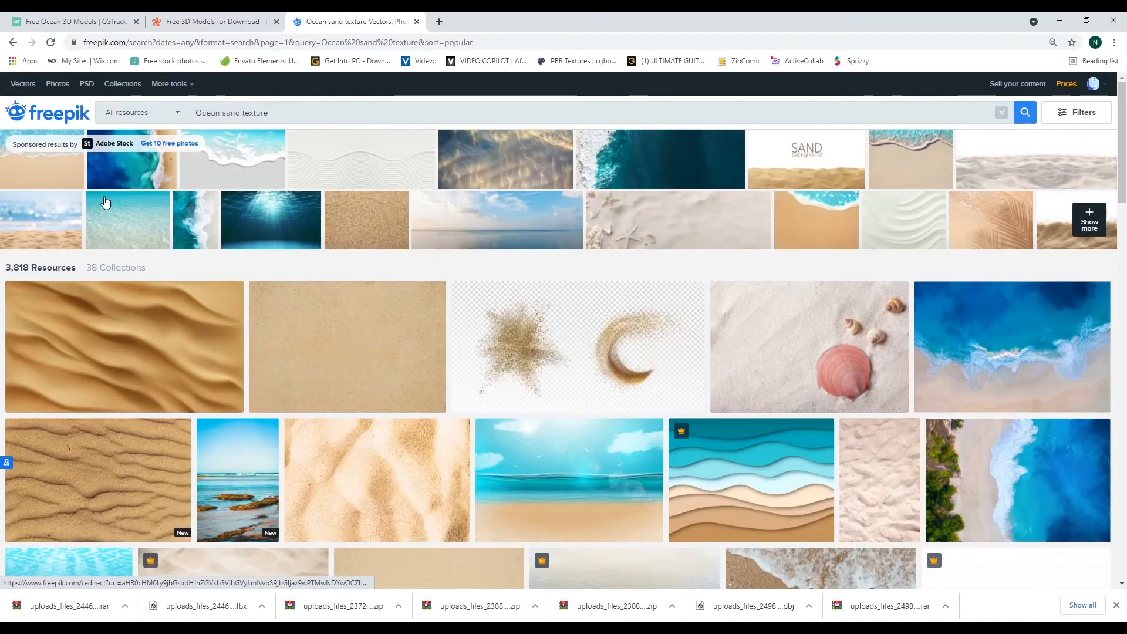
{"action": "scroll", "coordinate": [531, 335], "scroll_direction": "down", "scroll_amount": 2}
{"action": "scroll", "coordinate": [587, 448], "scroll_direction": "down", "scroll_amount": 2}
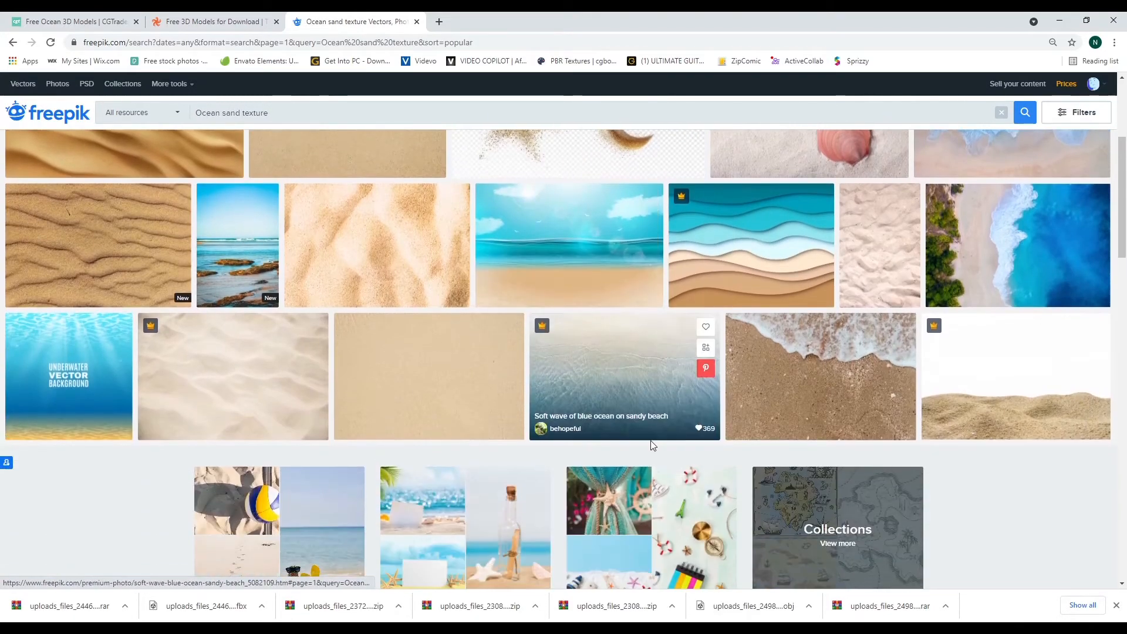
{"action": "left_click", "coordinate": [1075, 112]}
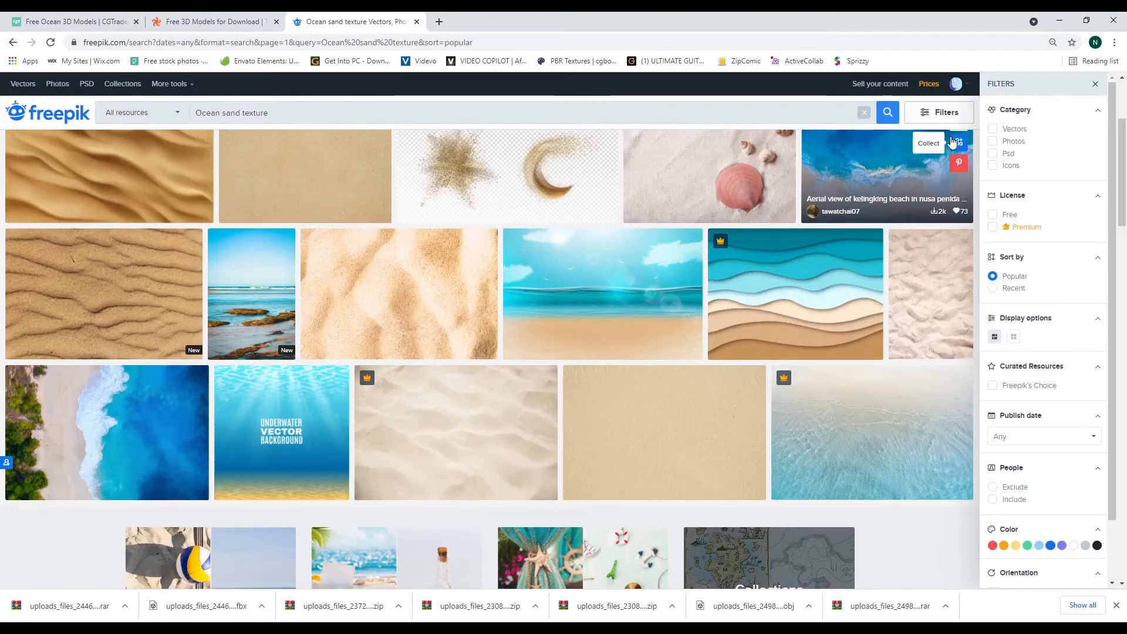
{"action": "left_click", "coordinate": [1005, 141]}
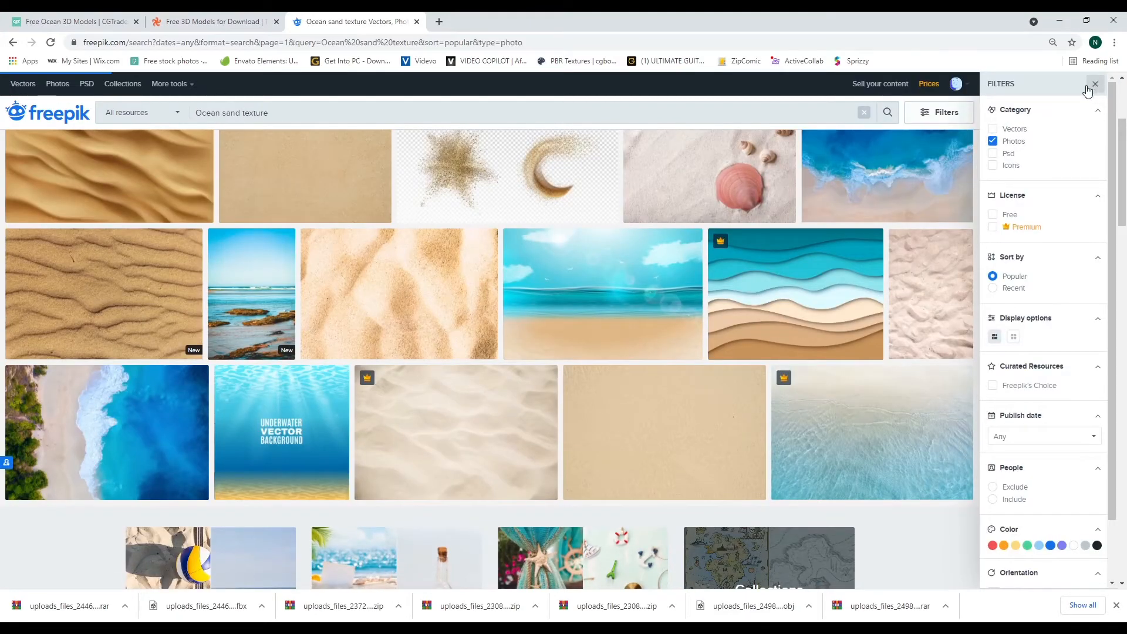
- Close the filters and look through the "Ocean sand texture" photo results for a suitable seabed texture
{"action": "left_click", "coordinate": [1094, 83]}
{"action": "scroll", "coordinate": [525, 332], "scroll_direction": "down", "scroll_amount": 1}
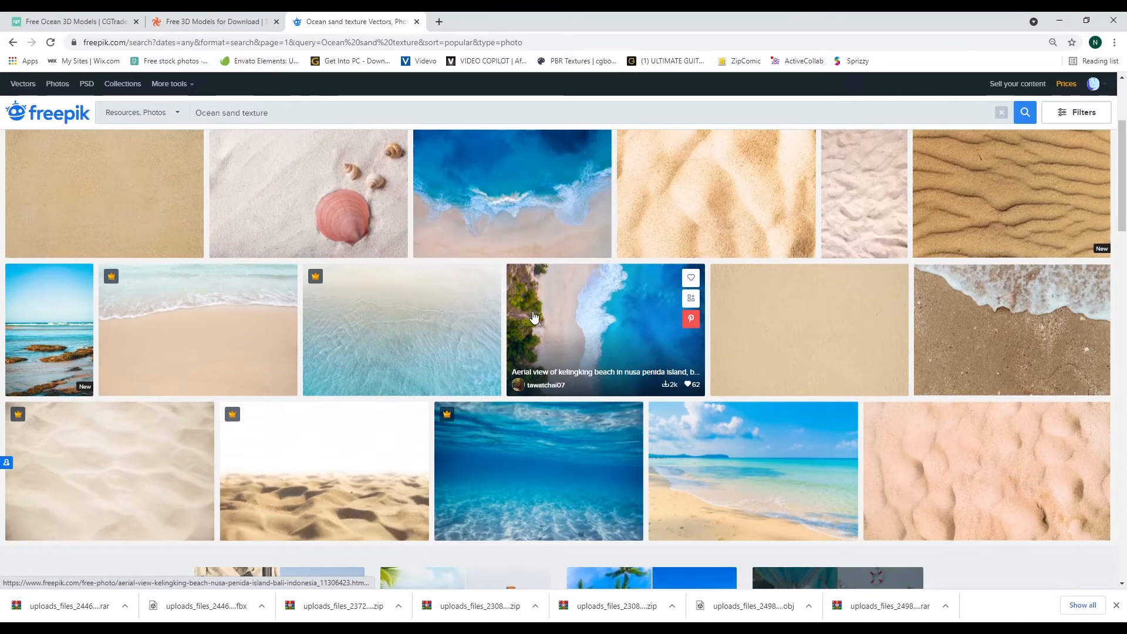
{"action": "scroll", "coordinate": [534, 317], "scroll_direction": "up", "scroll_amount": 2}
{"action": "scroll", "coordinate": [674, 340], "scroll_direction": "down", "scroll_amount": 3}
{"action": "scroll", "coordinate": [949, 242], "scroll_direction": "down", "scroll_amount": 3}
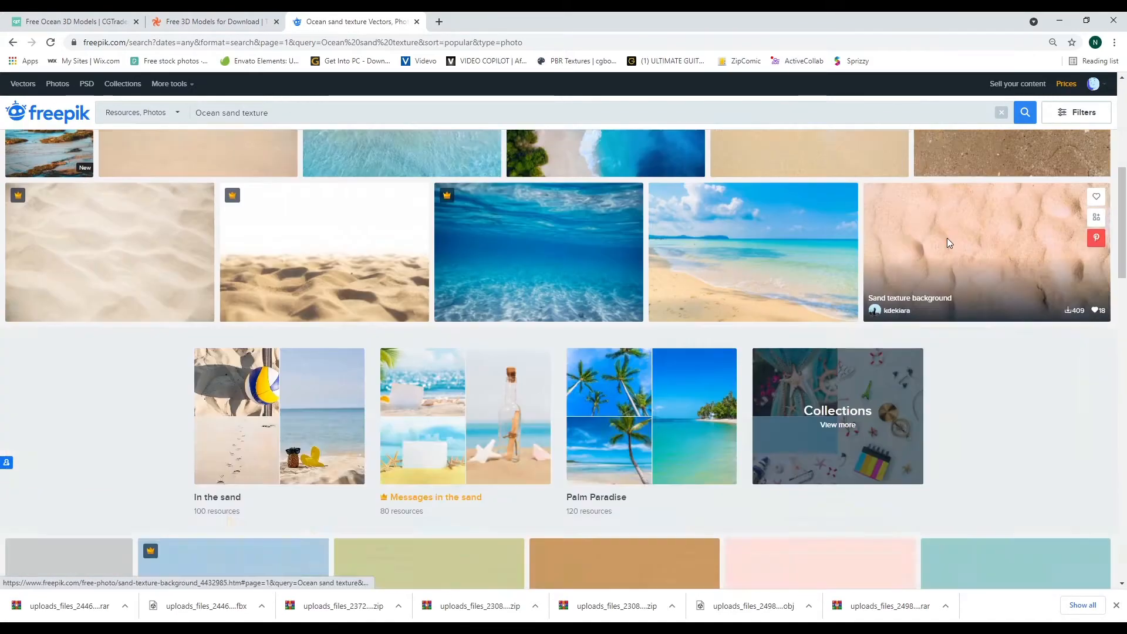
{"action": "scroll", "coordinate": [948, 243], "scroll_direction": "down", "scroll_amount": 3}
{"action": "scroll", "coordinate": [949, 243], "scroll_direction": "down", "scroll_amount": 5}
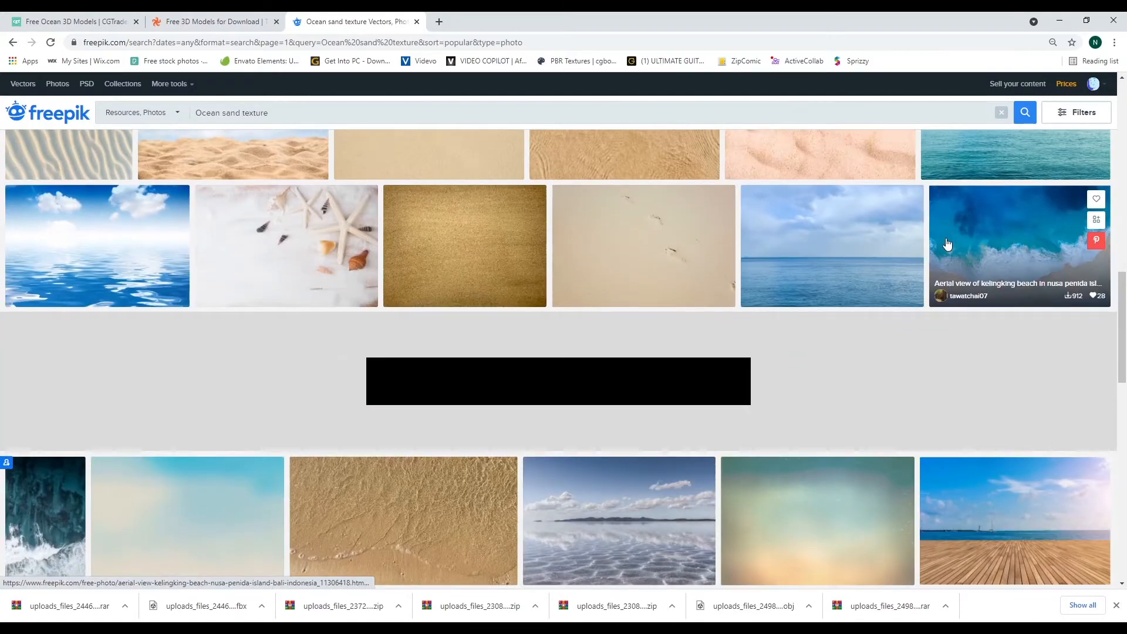
{"action": "scroll", "coordinate": [822, 352], "scroll_direction": "down", "scroll_amount": 5}
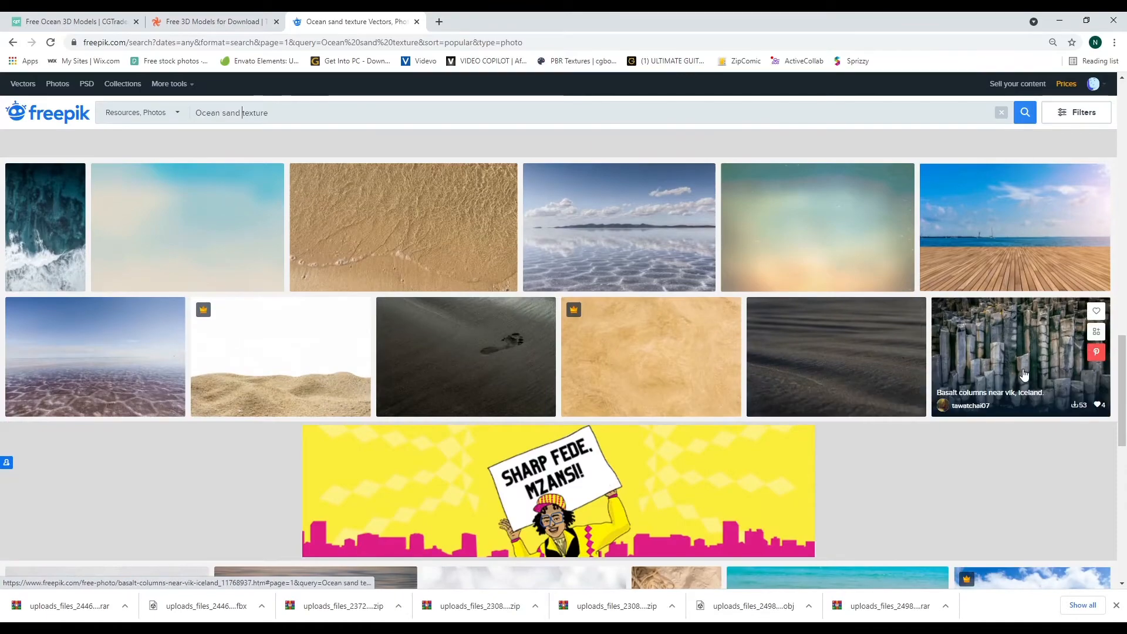
{"action": "scroll", "coordinate": [1022, 373], "scroll_direction": "down", "scroll_amount": 10}
{"action": "scroll", "coordinate": [710, 364], "scroll_direction": "up", "scroll_amount": 15}
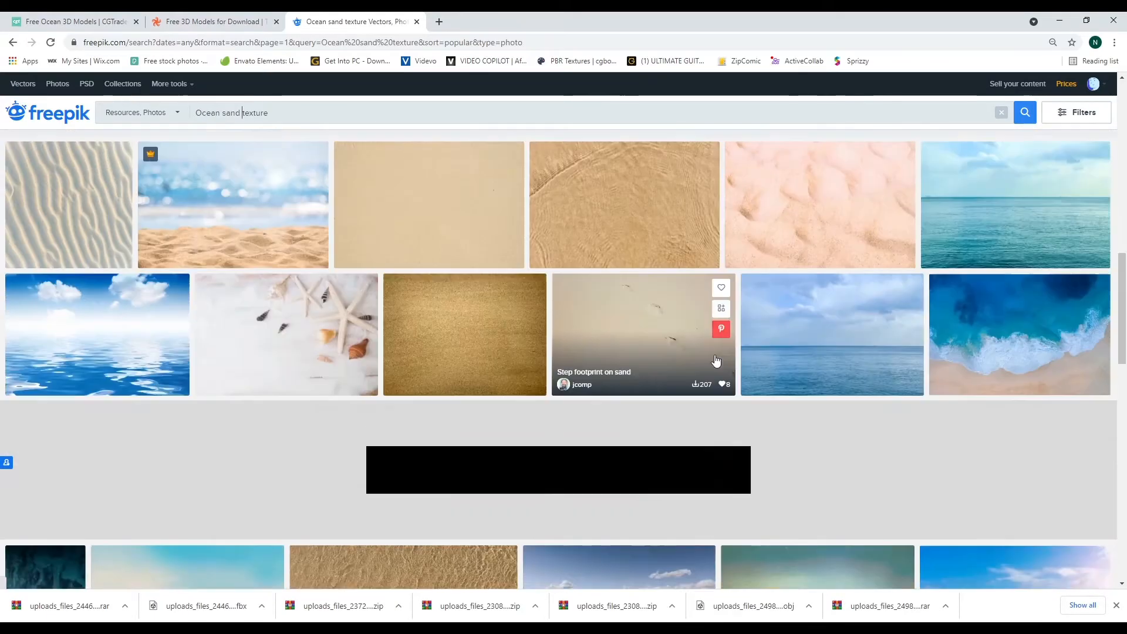
{"action": "scroll", "coordinate": [716, 358], "scroll_direction": "up", "scroll_amount": 9}
{"action": "scroll", "coordinate": [716, 352], "scroll_direction": "down", "scroll_amount": 5}
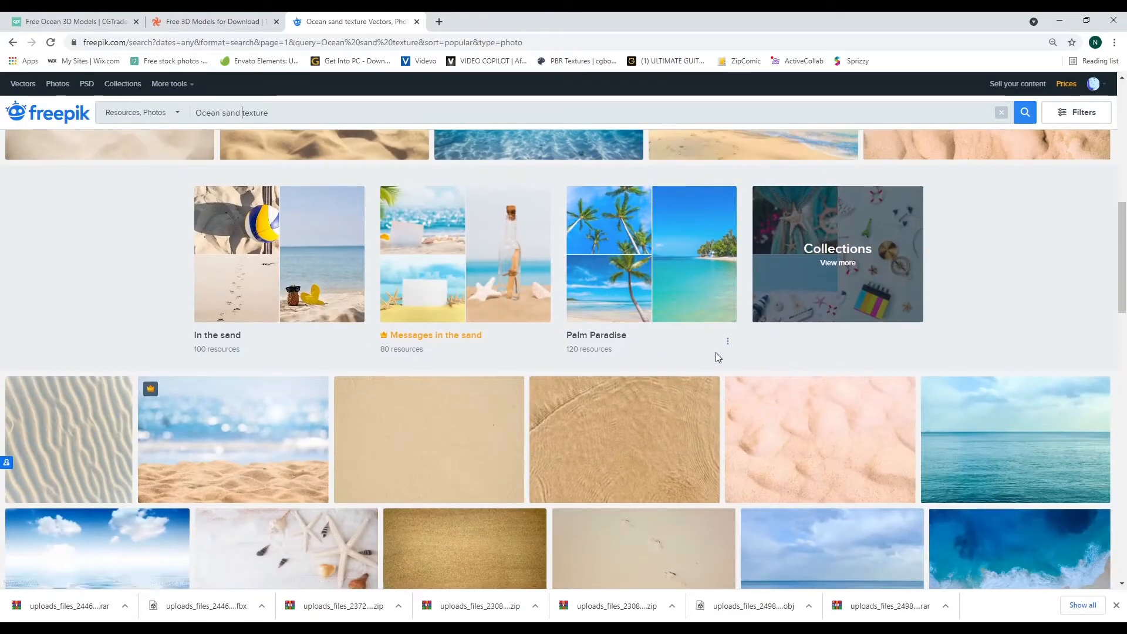
- Download the free rippled-sand photo "Dry colorful desert beauty wave", view its author's page and close that tab
{"action": "middle_click", "coordinate": [67, 437]}
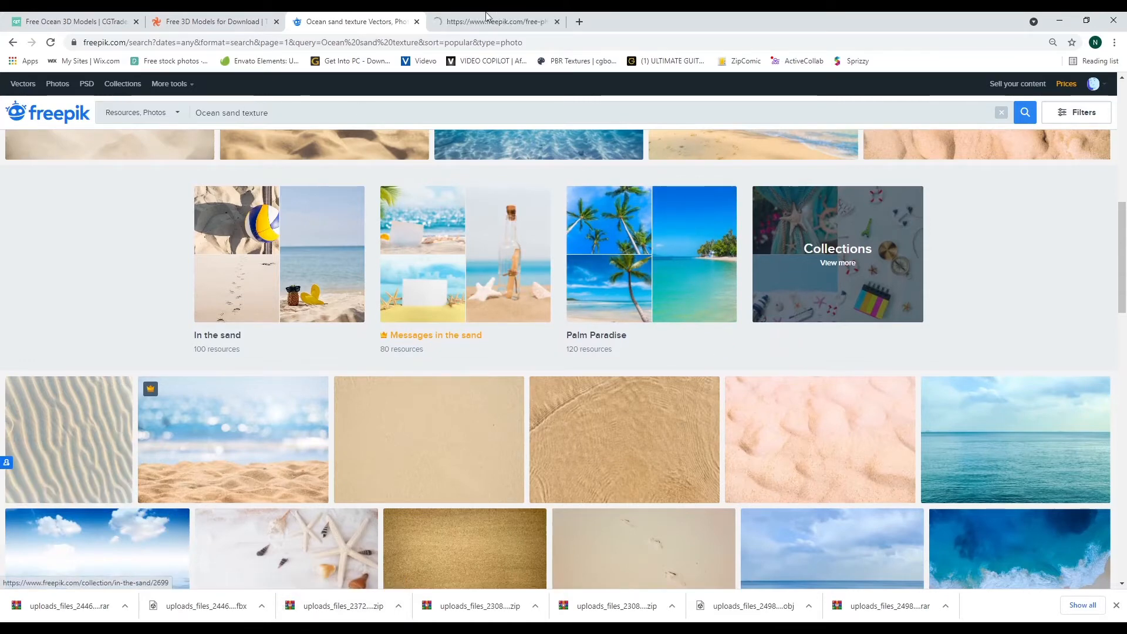
{"action": "left_click", "coordinate": [486, 21]}
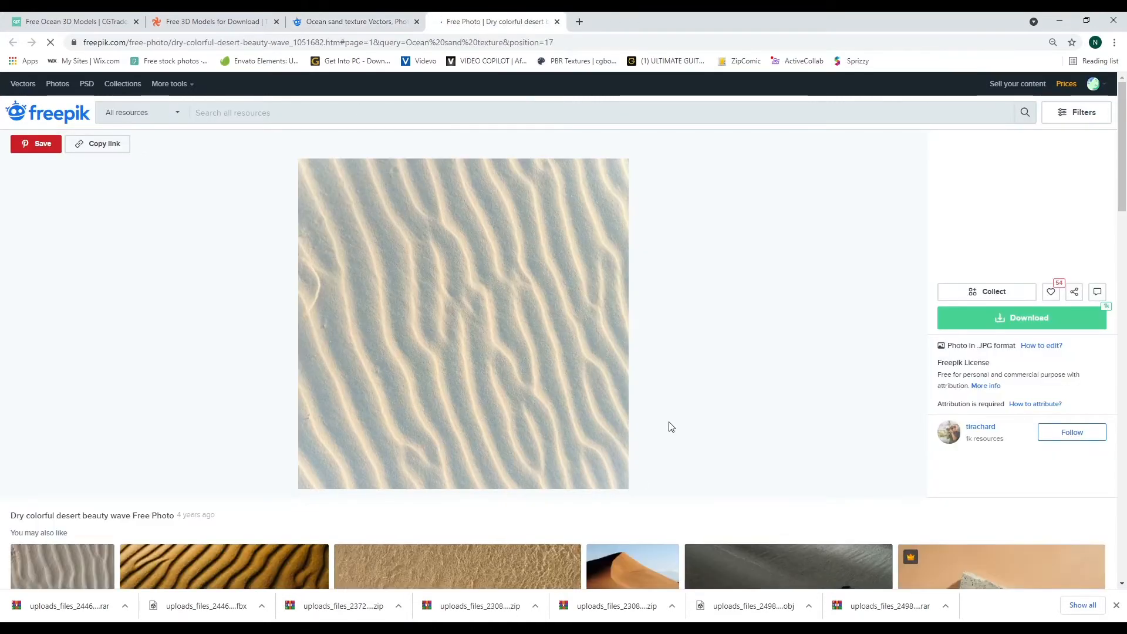
{"action": "left_click", "coordinate": [1036, 316]}
{"action": "left_click", "coordinate": [1013, 443]}
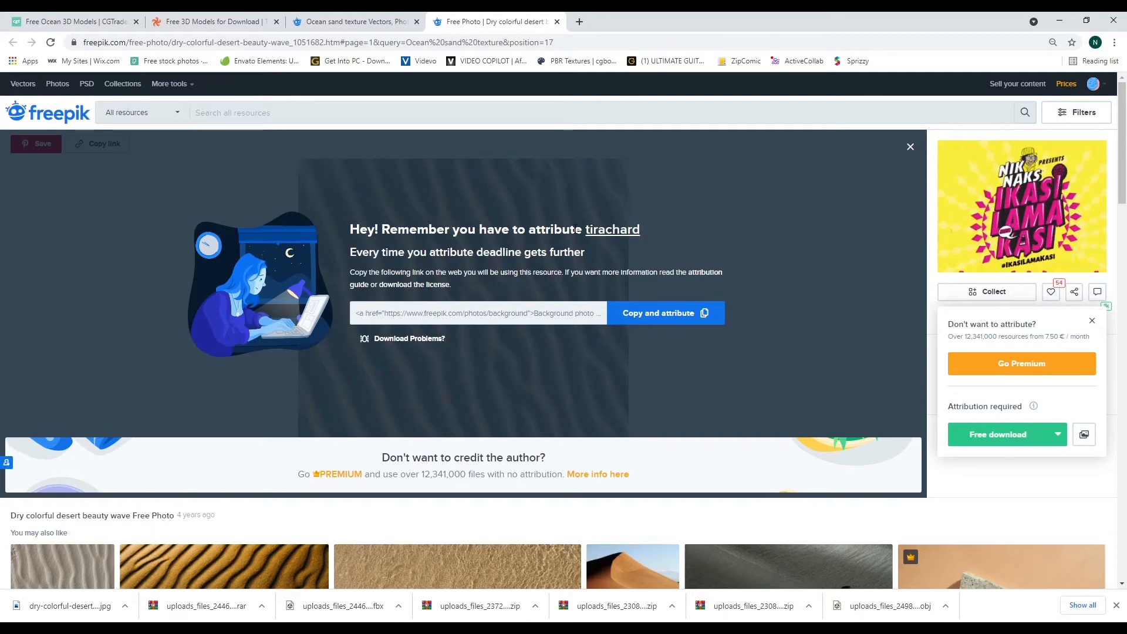
{"action": "left_click", "coordinate": [600, 232]}
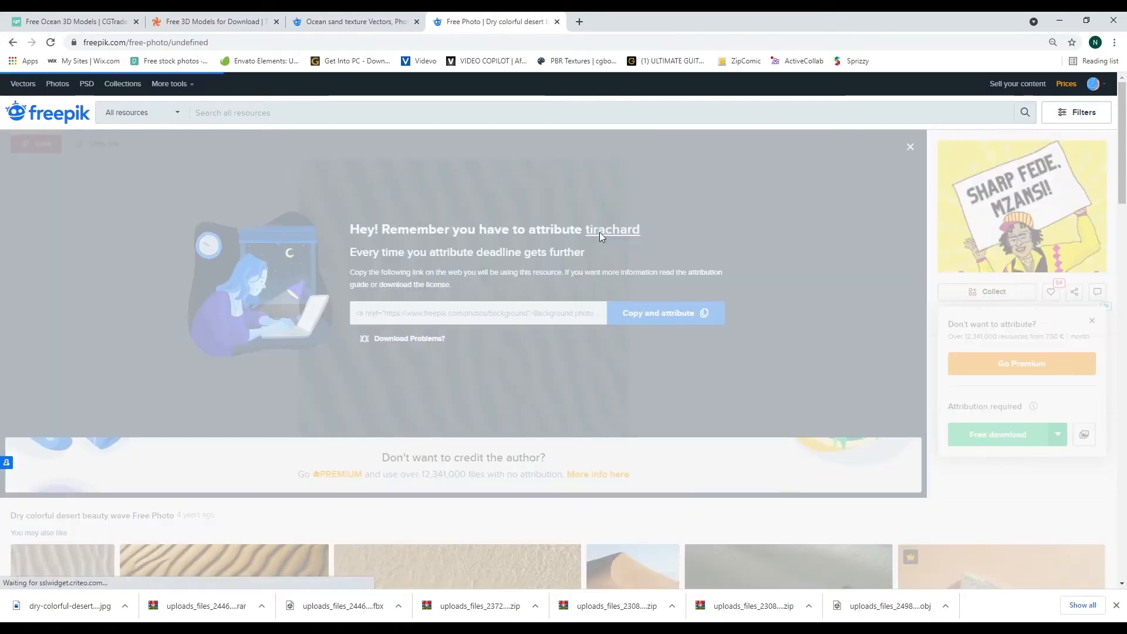
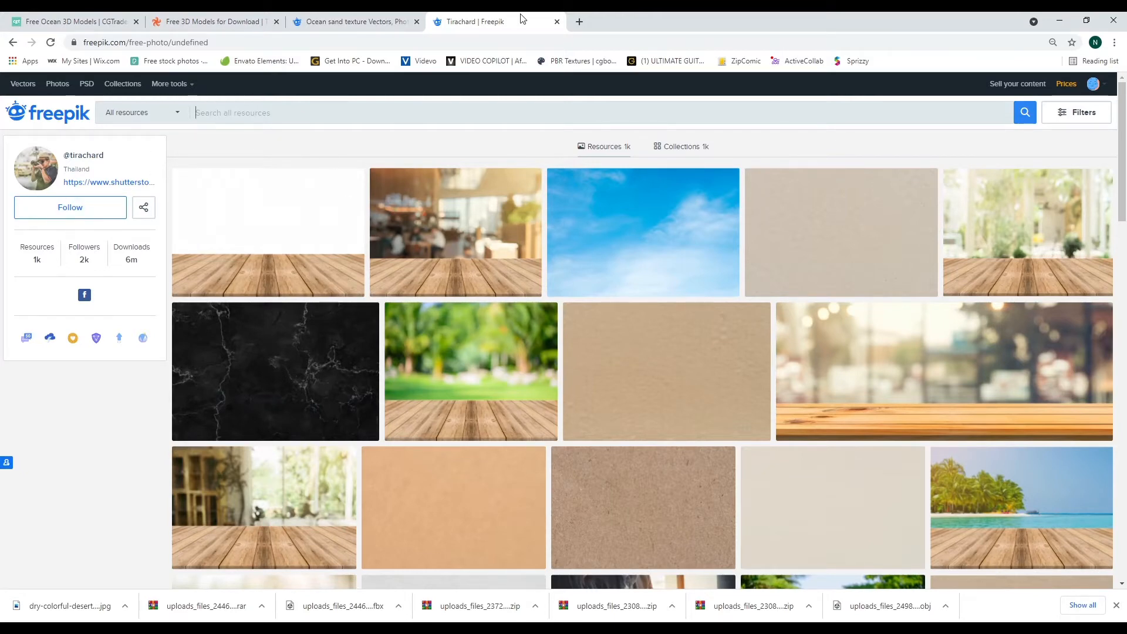
{"action": "left_click", "coordinate": [556, 22]}
- Switch to File Explorer and put the dry-colorful-desert-beauty-wave image from the Downloads folder on the clipboard
{"action": "key", "text": "alt+Tab"}
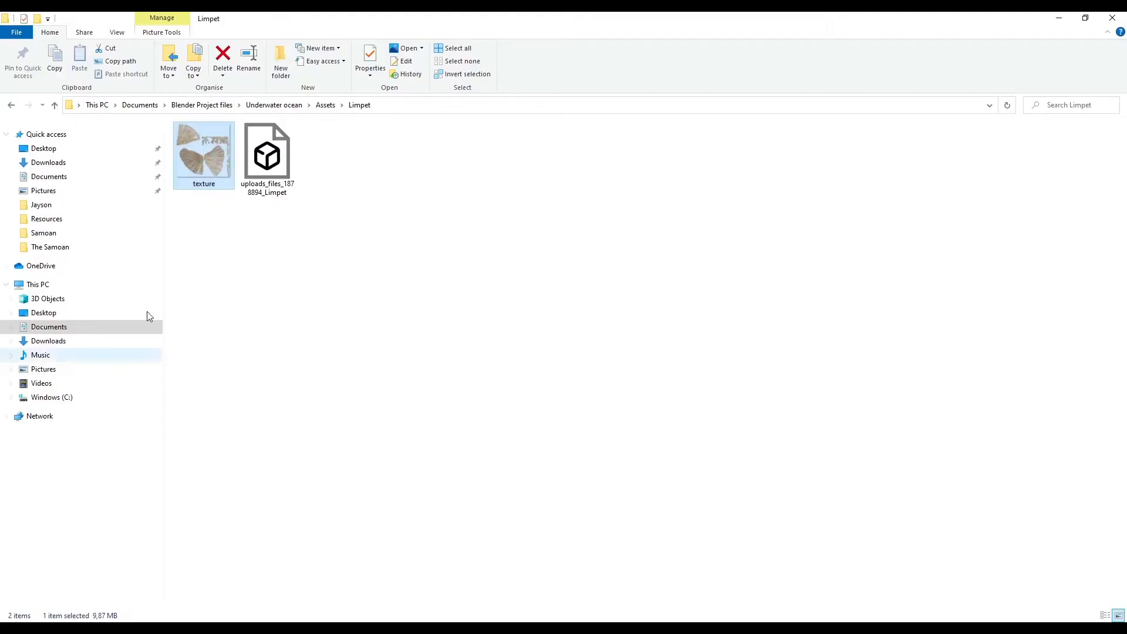
{"action": "left_click", "coordinate": [59, 165]}
{"action": "left_click", "coordinate": [231, 154]}
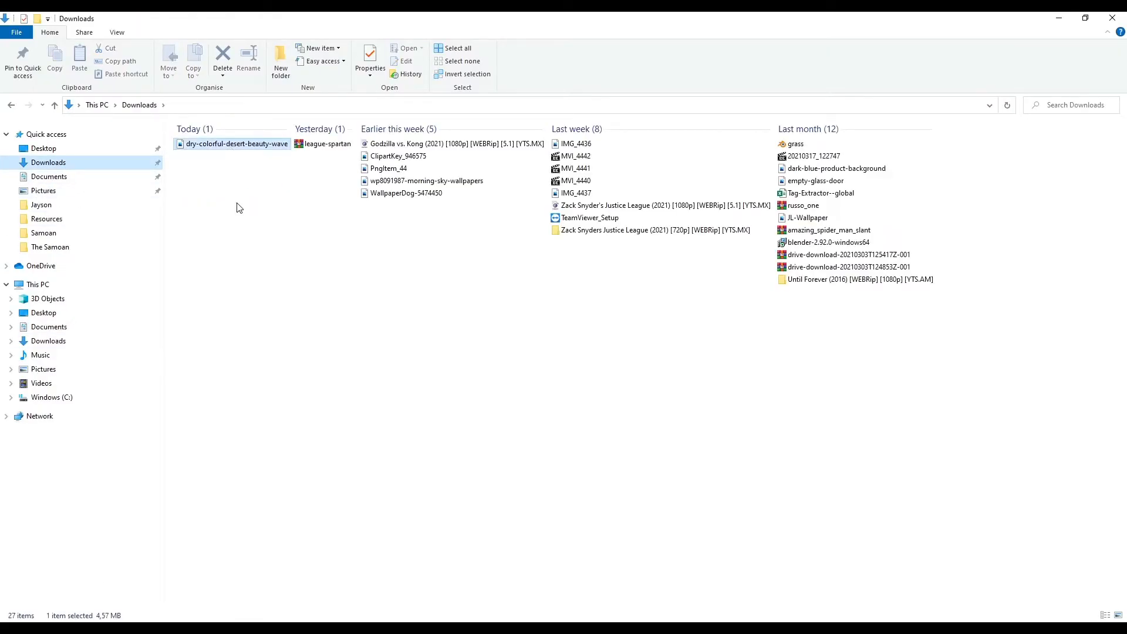
- Create a folder named Texture in the Underwater ocean project folder and paste the sand image into it
{"action": "left_click", "coordinate": [13, 107]}
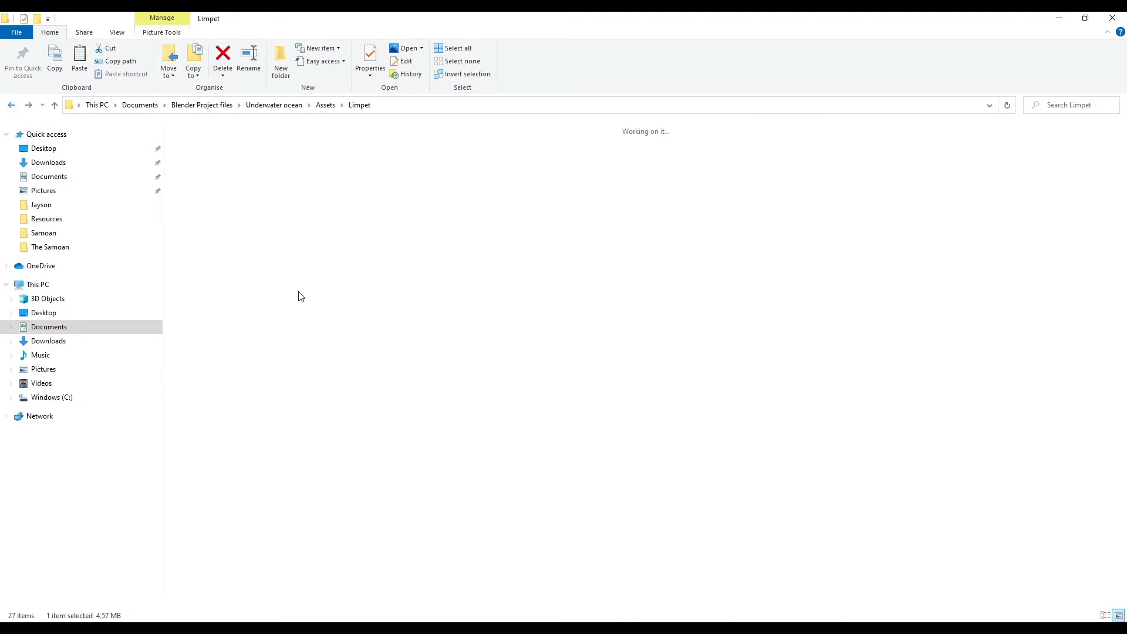
{"action": "left_click", "coordinate": [293, 105]}
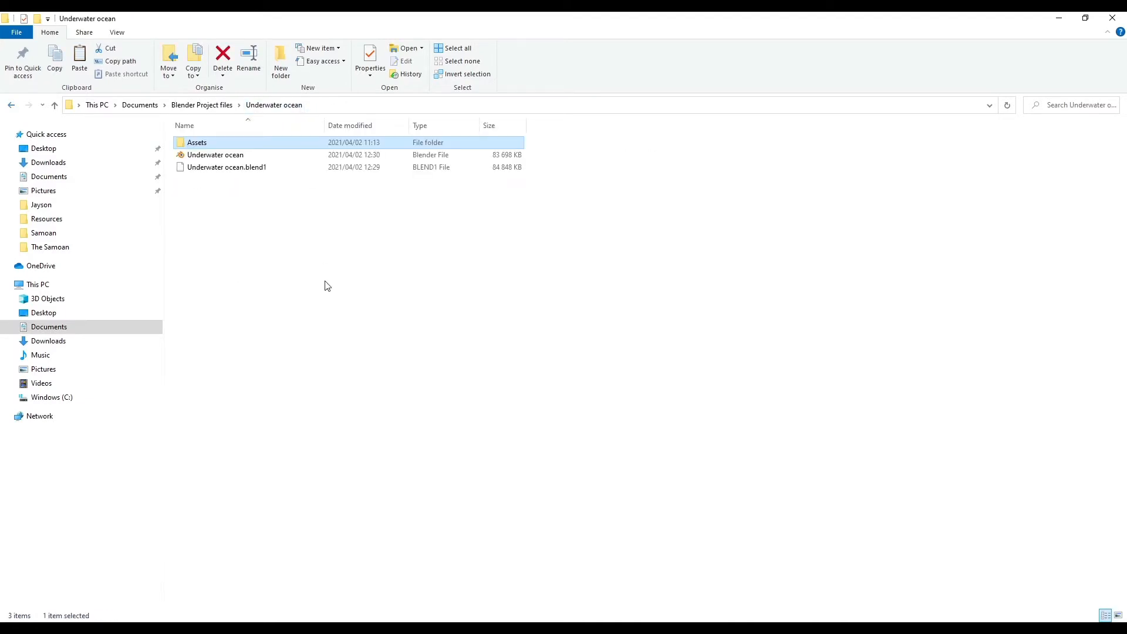
{"action": "left_click", "coordinate": [263, 204]}
{"action": "left_click", "coordinate": [280, 59]}
{"action": "type", "text": "Te"}
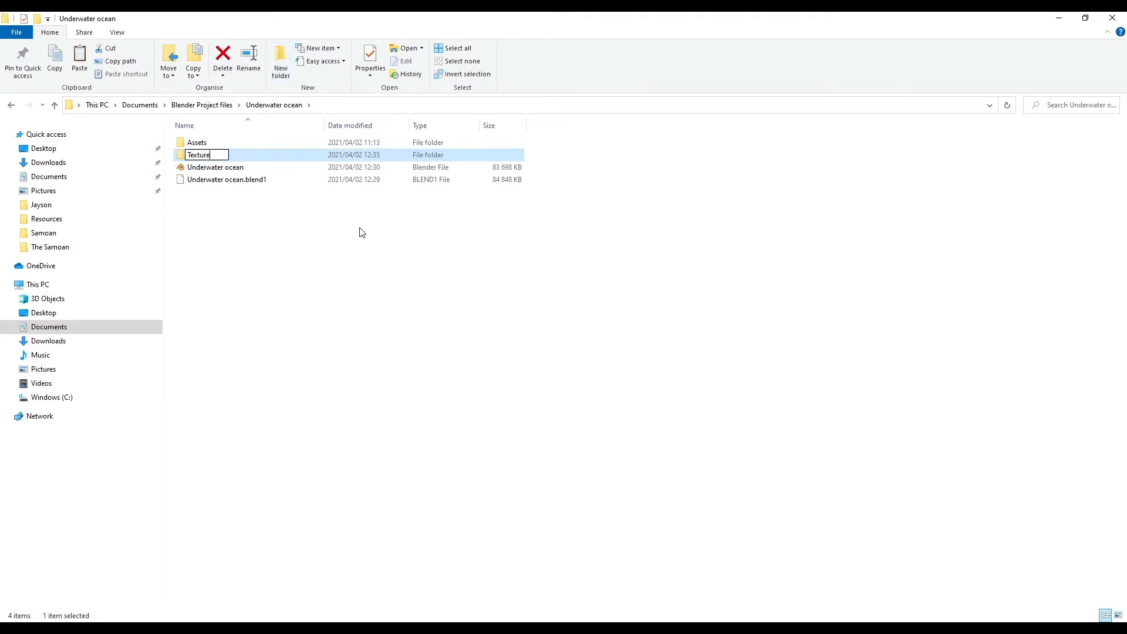
{"action": "type", "text": "xture"}
{"action": "key", "text": "Return"}
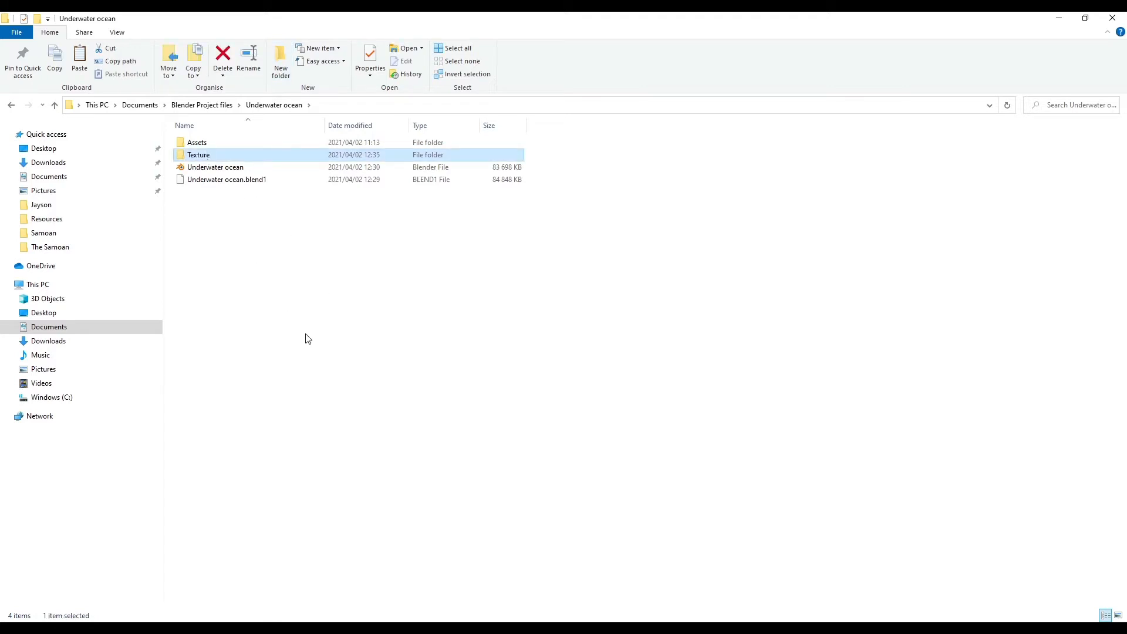
{"action": "key", "text": "Return"}
{"action": "key", "text": "ctrl+v"}
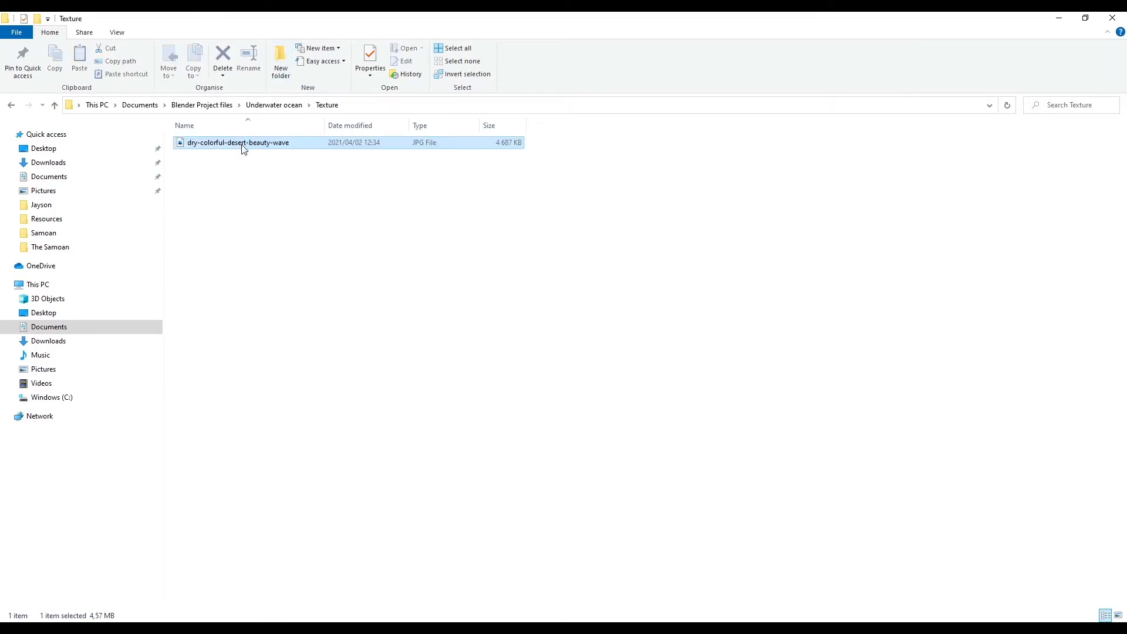
- Add dry-colorful-desert-beauty-wave.jpg to the landscape's material in Blender and connect its Color output to the Principled BSDF's Base Color
{"action": "key", "text": "alt+Tab"}
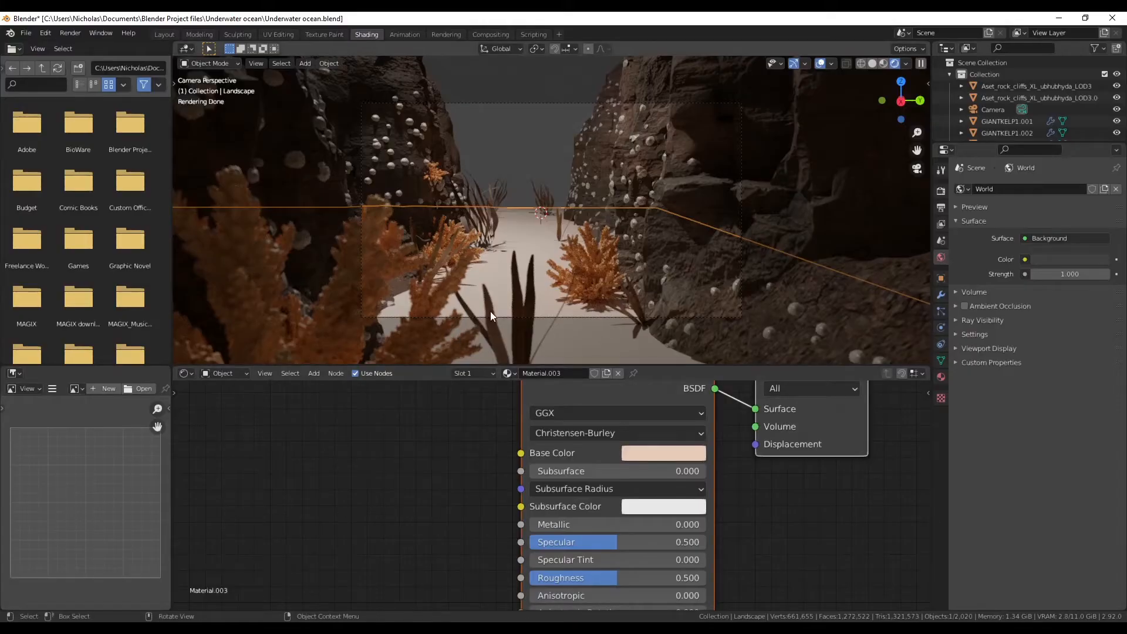
{"action": "key", "text": "Home"}
{"action": "key", "text": "alt+Tab"}
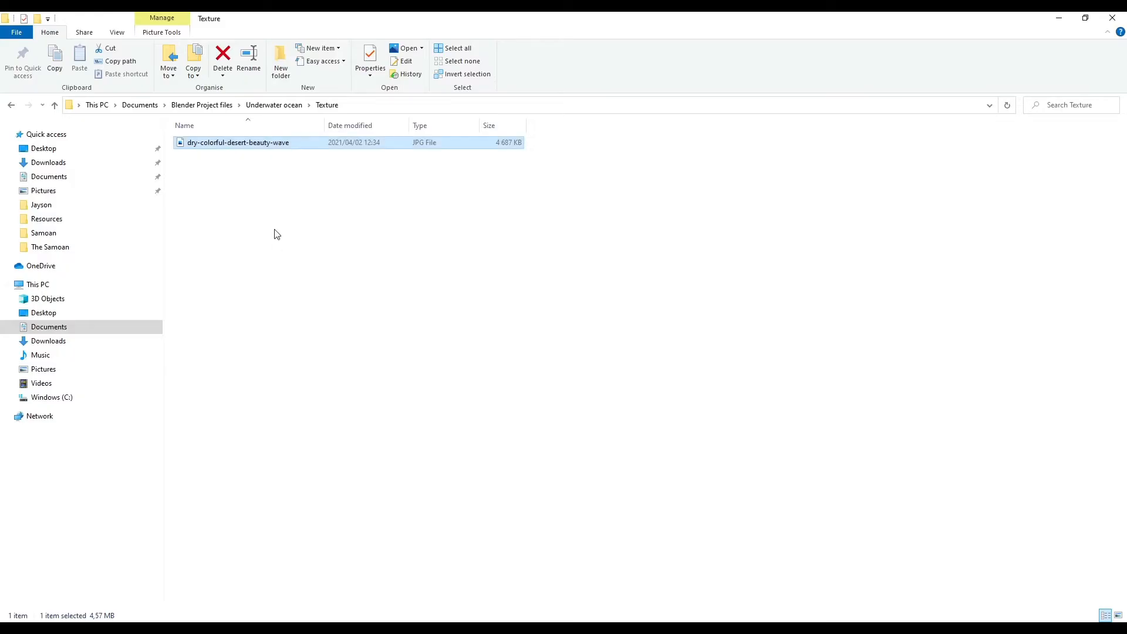
{"action": "left_click_drag", "start_coordinate": [237, 143], "coordinate": [396, 425]}
{"action": "left_click", "coordinate": [298, 441]}
{"action": "left_click_drag", "start_coordinate": [455, 462], "coordinate": [594, 512]}
{"action": "left_click_drag", "start_coordinate": [529, 493], "coordinate": [528, 491]}
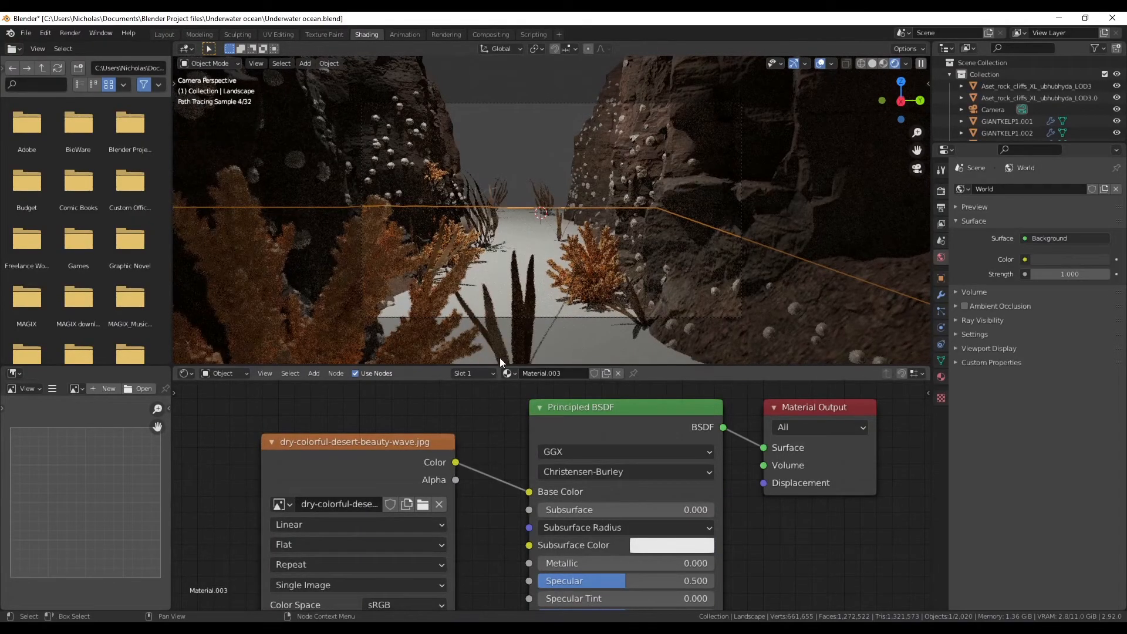
- Isolate the landscape plane in local view, inspect how the sand texture covers it, and return to the full scene
{"action": "key", "text": "KP_Divide"}
{"action": "middle_click_drag", "start_coordinate": [523, 210], "coordinate": [538, 301]}
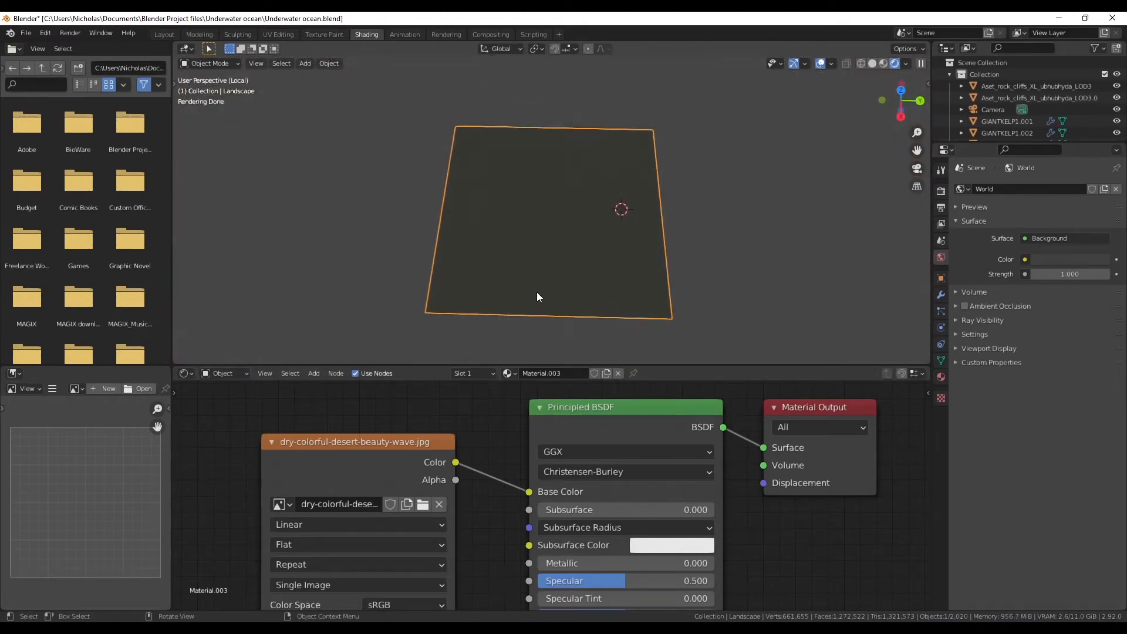
{"action": "key", "text": "KP_Divide"}
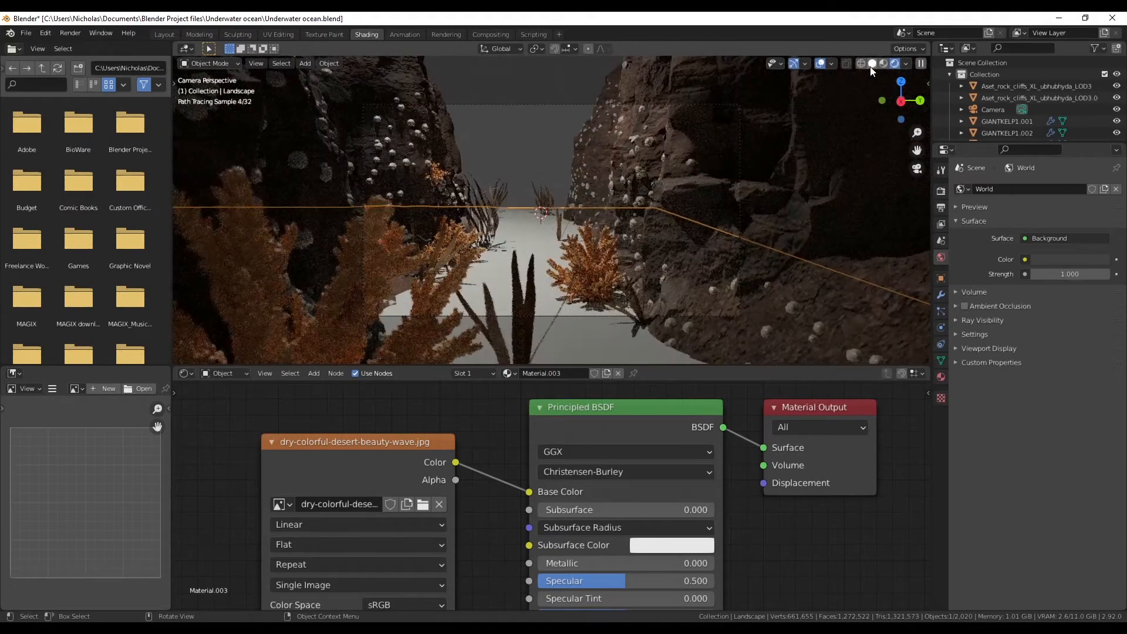
- Scale the landscape plane down to about two thirds of its size in the top view
{"action": "middle_click_drag", "start_coordinate": [815, 108], "coordinate": [681, 178]}
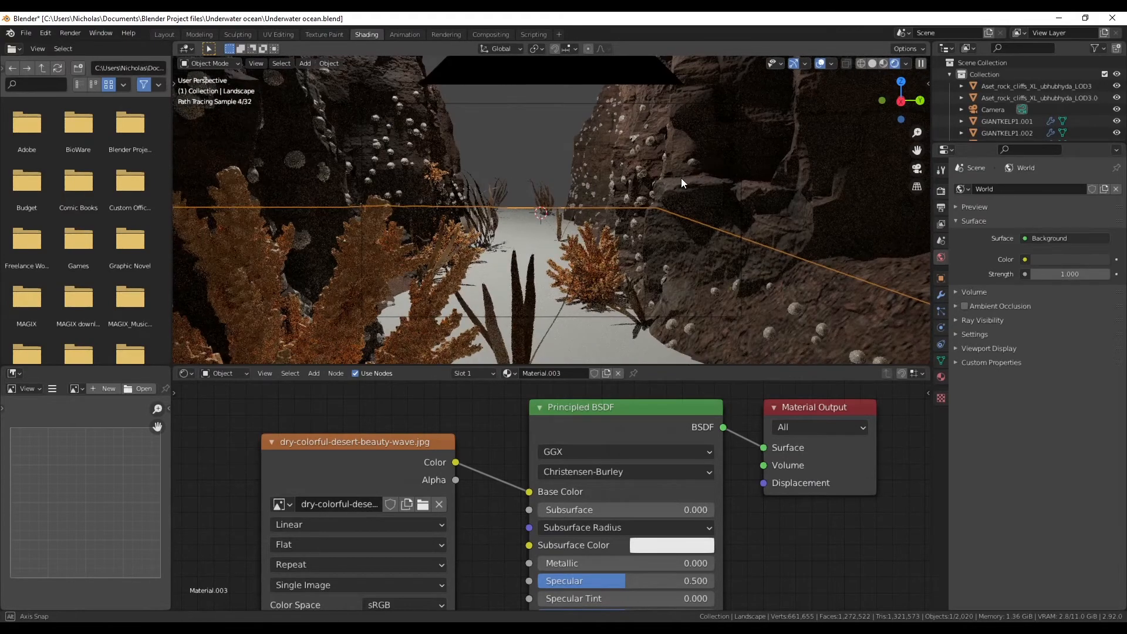
{"action": "scroll", "coordinate": [681, 177], "scroll_direction": "down", "scroll_amount": 5}
{"action": "left_click", "coordinate": [496, 95], "text": "shift"}
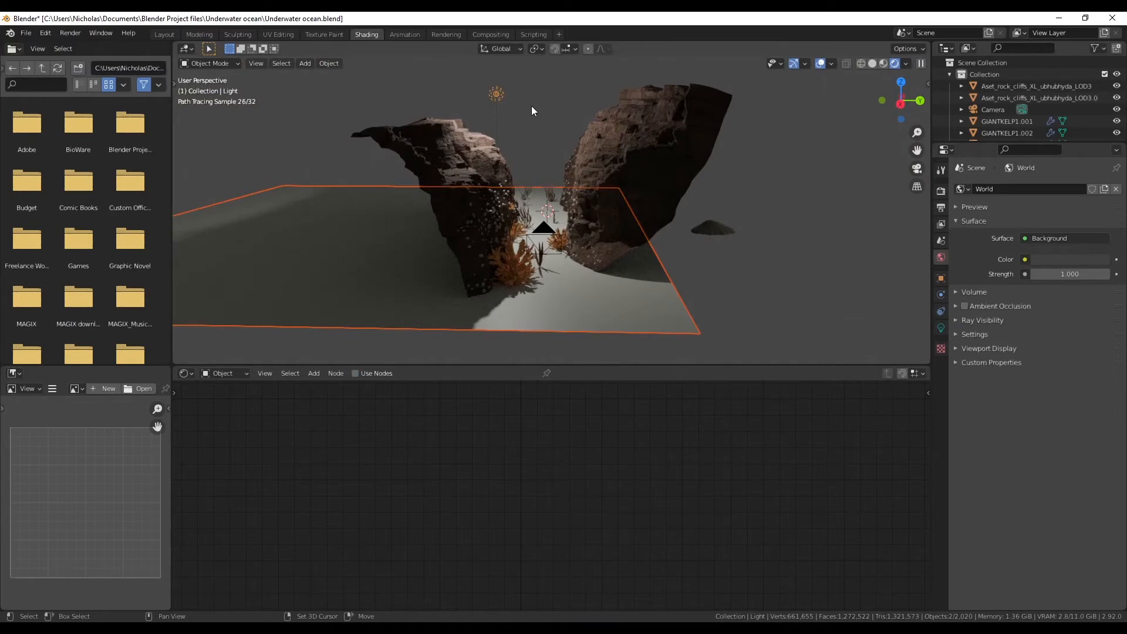
{"action": "key", "text": "alt+a"}
{"action": "left_click", "coordinate": [397, 272]}
{"action": "middle_click_drag", "start_coordinate": [415, 315], "coordinate": [513, 301]}
{"action": "left_click", "coordinate": [900, 88]}
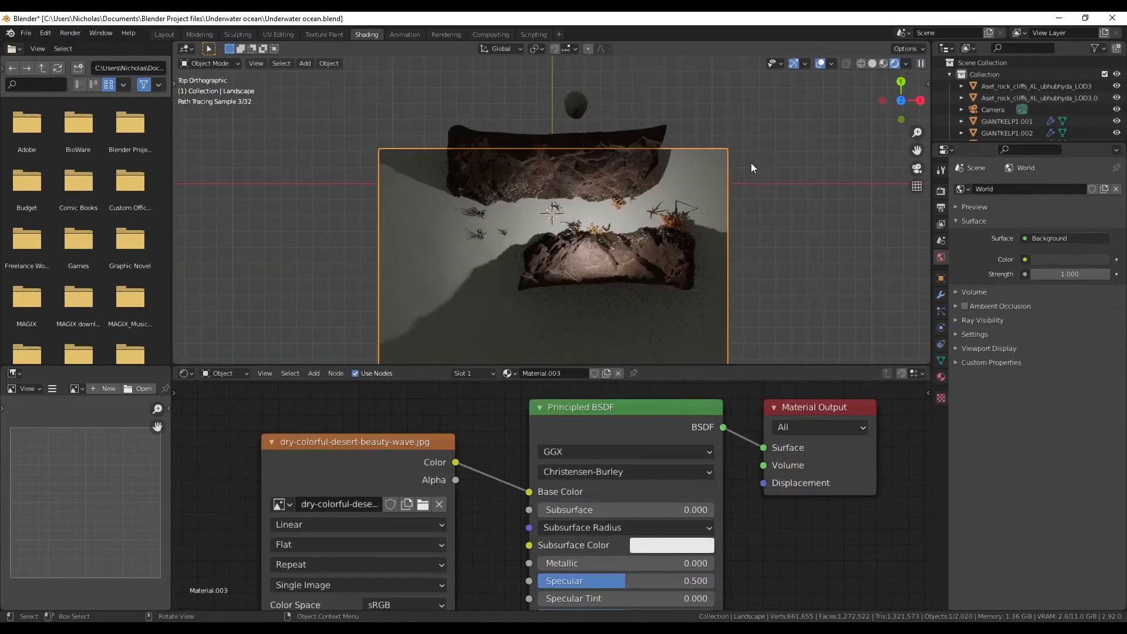
{"action": "key", "text": "s"}
{"action": "left_click", "coordinate": [730, 301]}
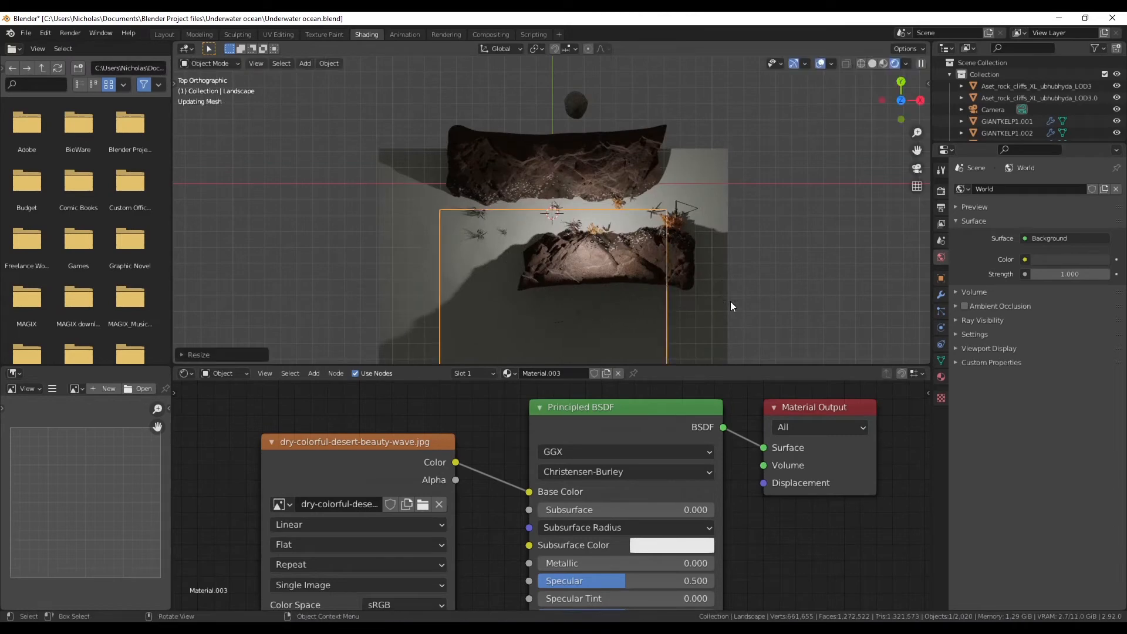
- Move the landscape plane back beneath the two rock cliffs, mainly in the positive Y direction, and check it through the camera
{"action": "key", "text": "g"}
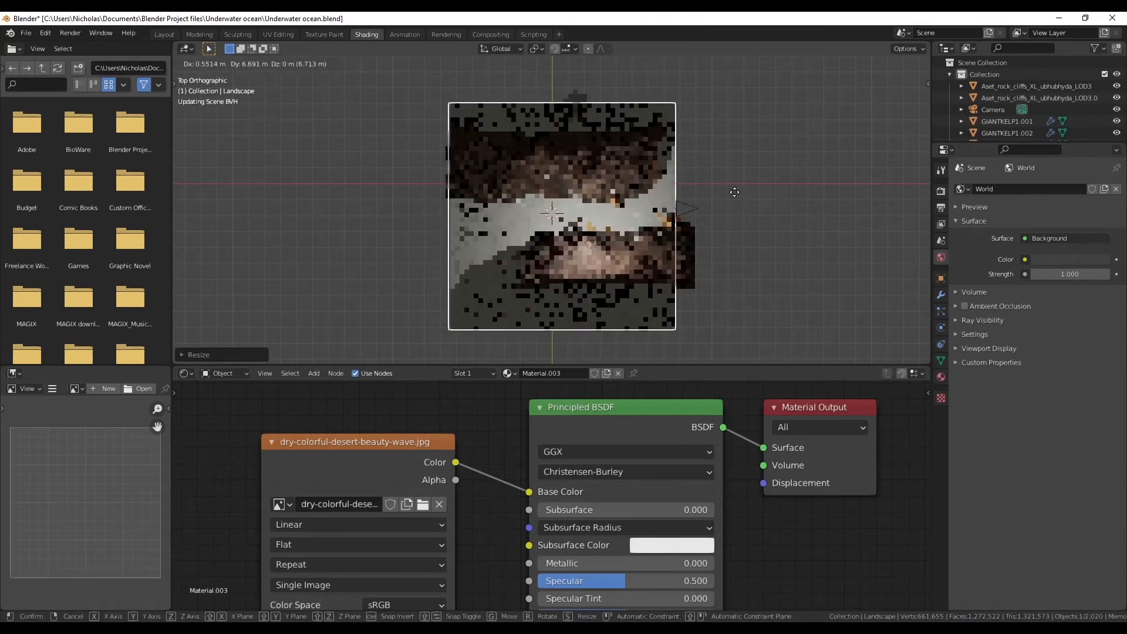
{"action": "left_click", "coordinate": [737, 190]}
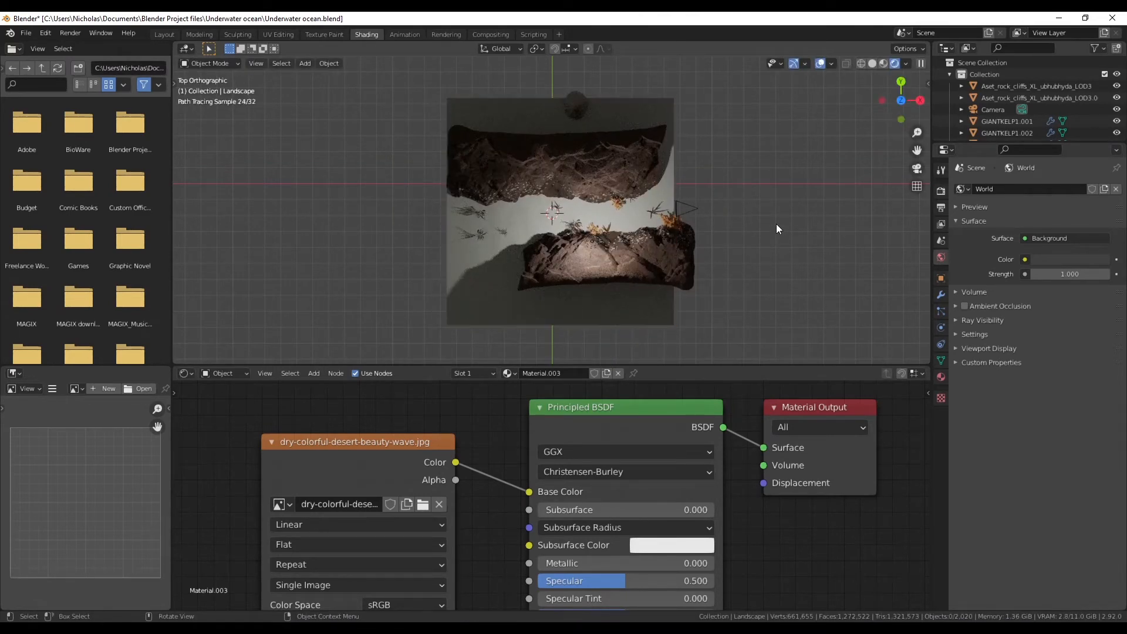
{"action": "middle_click_drag", "start_coordinate": [777, 251], "coordinate": [651, 212]}
{"action": "left_click", "coordinate": [917, 168]}
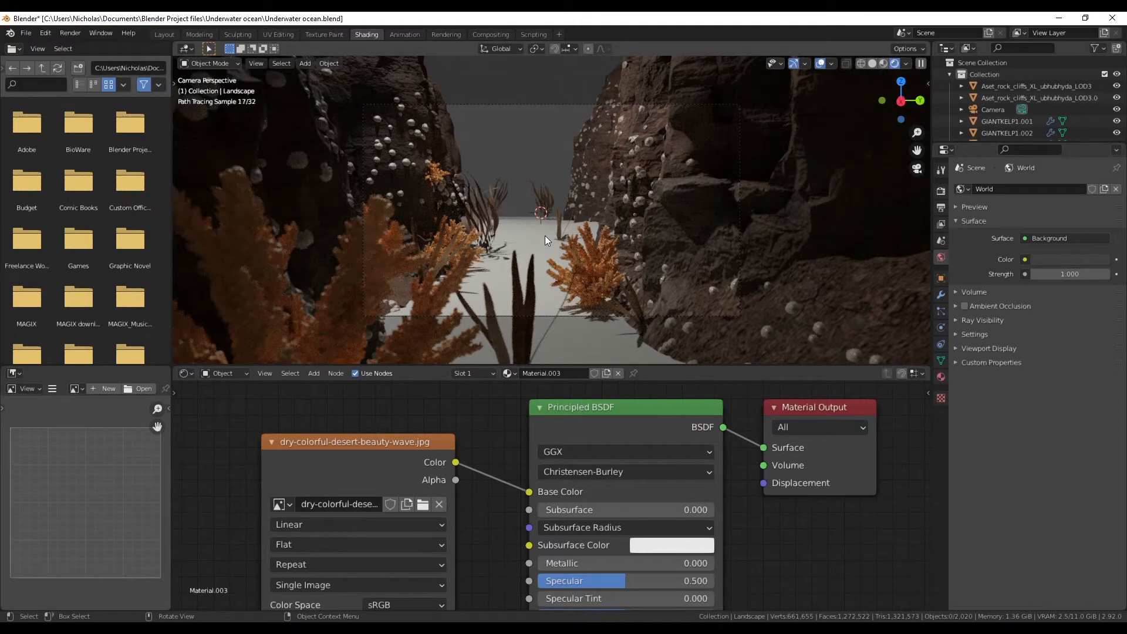
- Shift the landscape plane slightly along the negative X axis, away from the camera, in the top view
{"action": "left_click", "coordinate": [530, 246]}
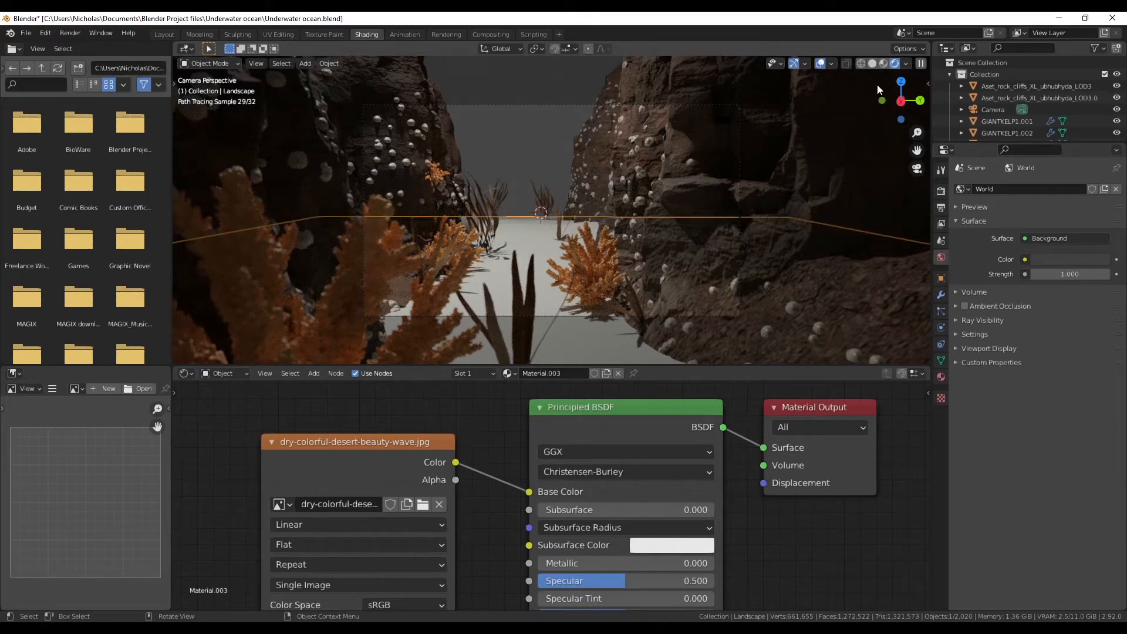
{"action": "key", "text": "KP_7"}
{"action": "scroll", "coordinate": [748, 213], "scroll_direction": "up", "scroll_amount": 1}
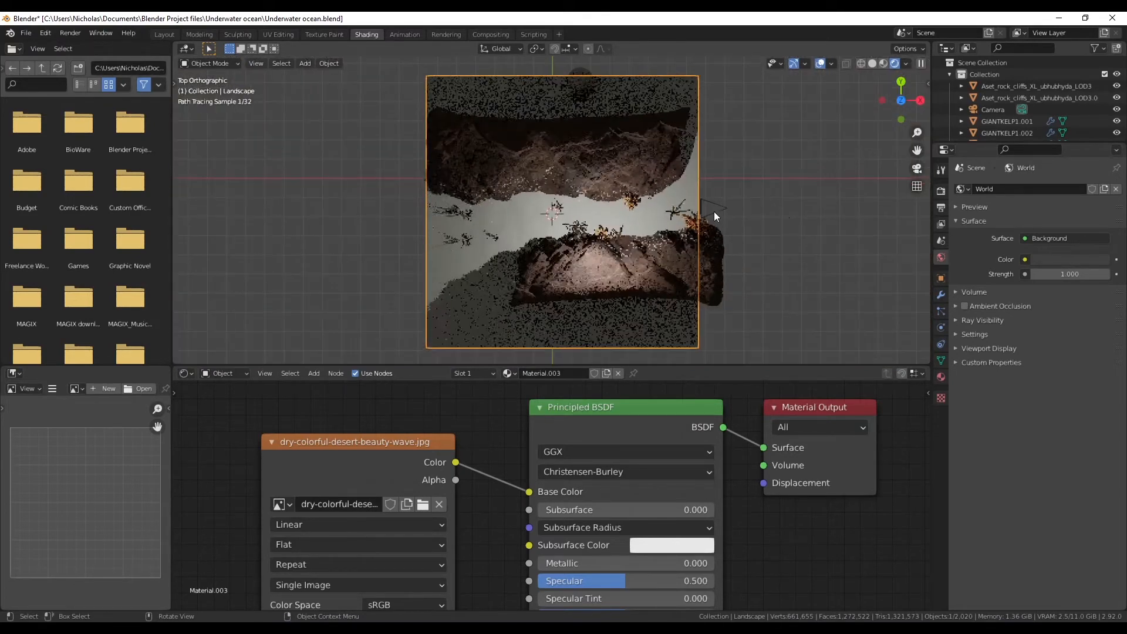
{"action": "key", "text": "g"}
{"action": "key", "text": "z"}
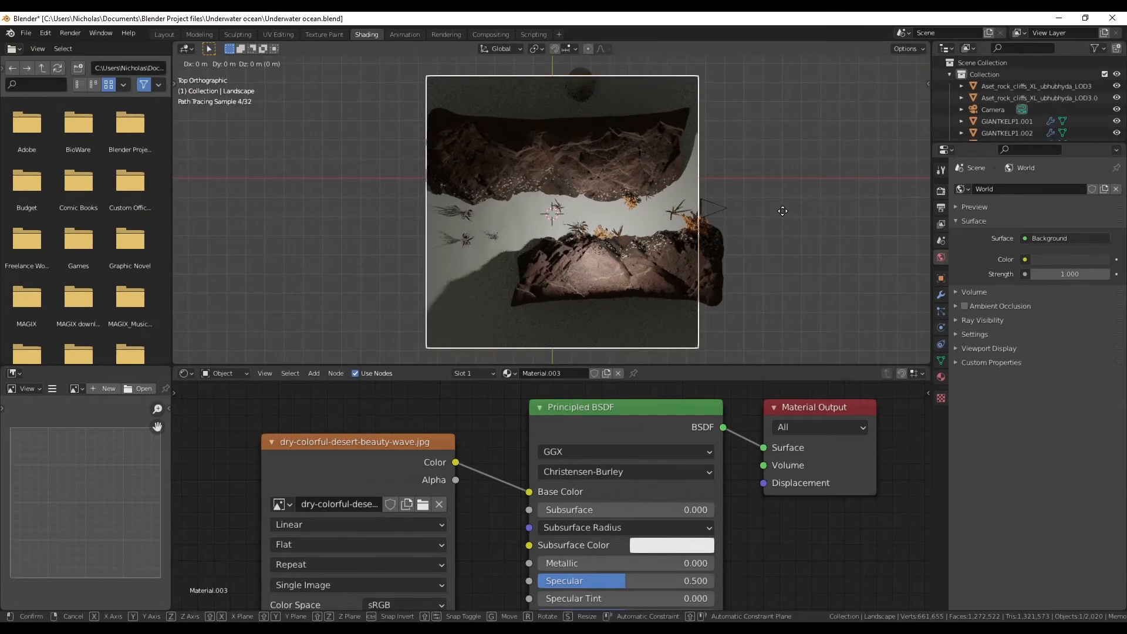
{"action": "key", "text": "x"}
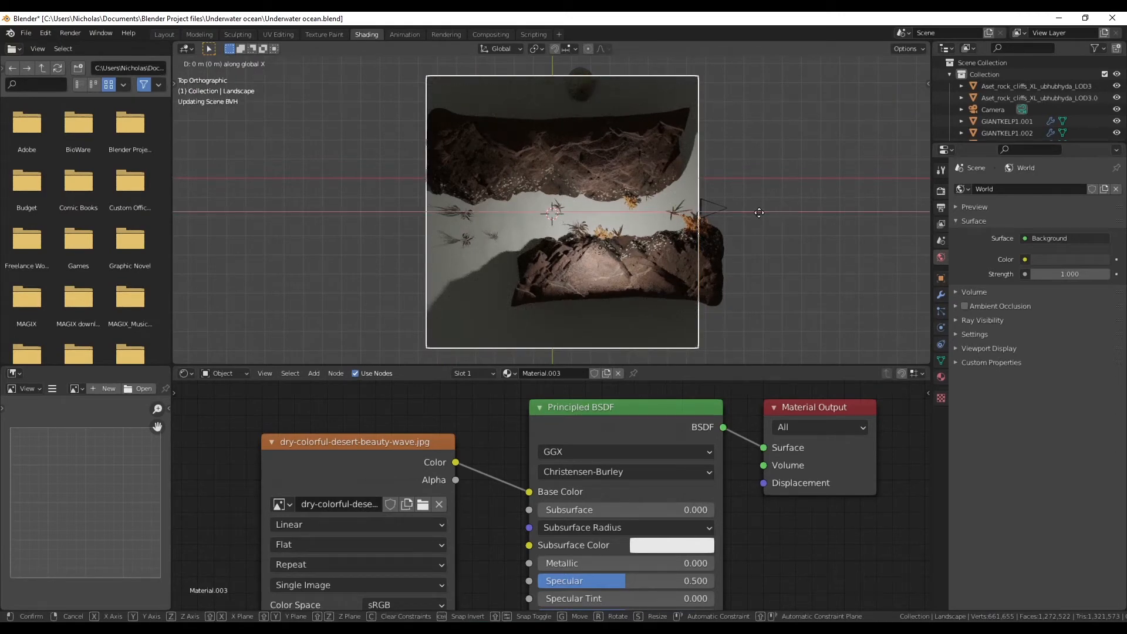
{"action": "left_click", "coordinate": [768, 211]}
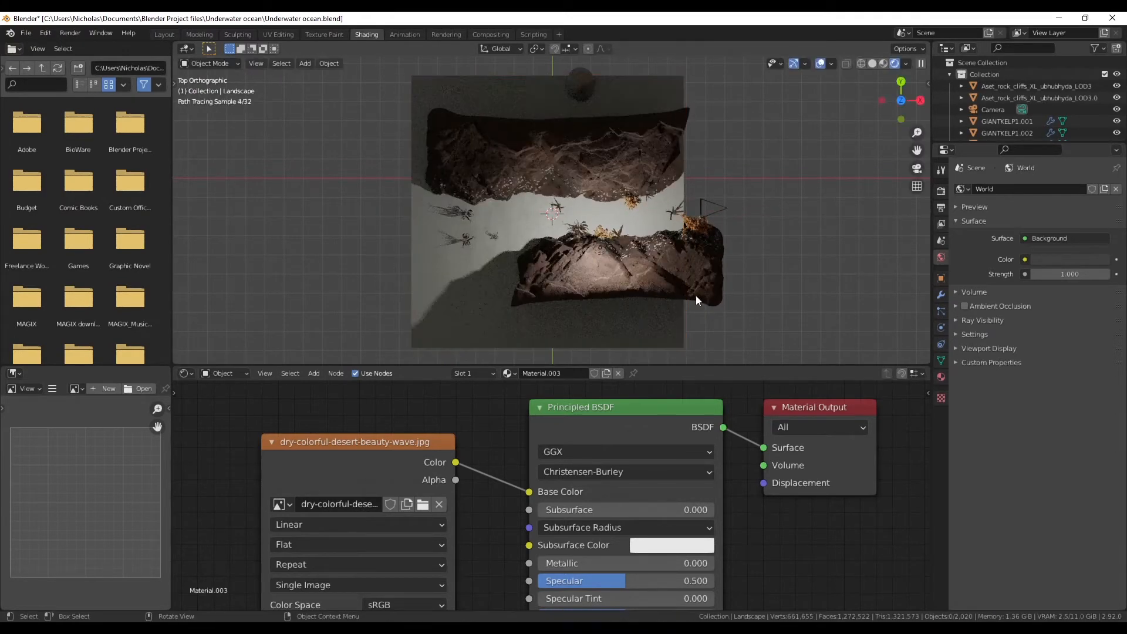
- Unwrap the whole landscape plane's mesh in Edit Mode so the sand image maps across it
{"action": "left_click", "coordinate": [519, 274]}
{"action": "scroll", "coordinate": [635, 227], "scroll_direction": "up", "scroll_amount": 3}
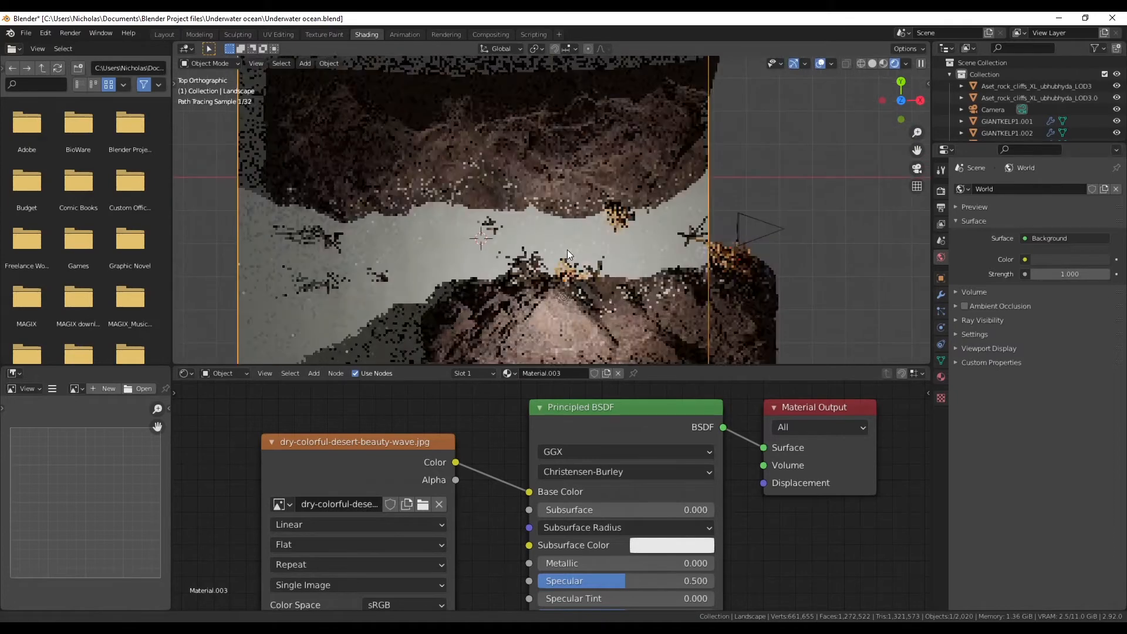
{"action": "left_click", "coordinate": [218, 63]}
{"action": "left_click", "coordinate": [215, 87]}
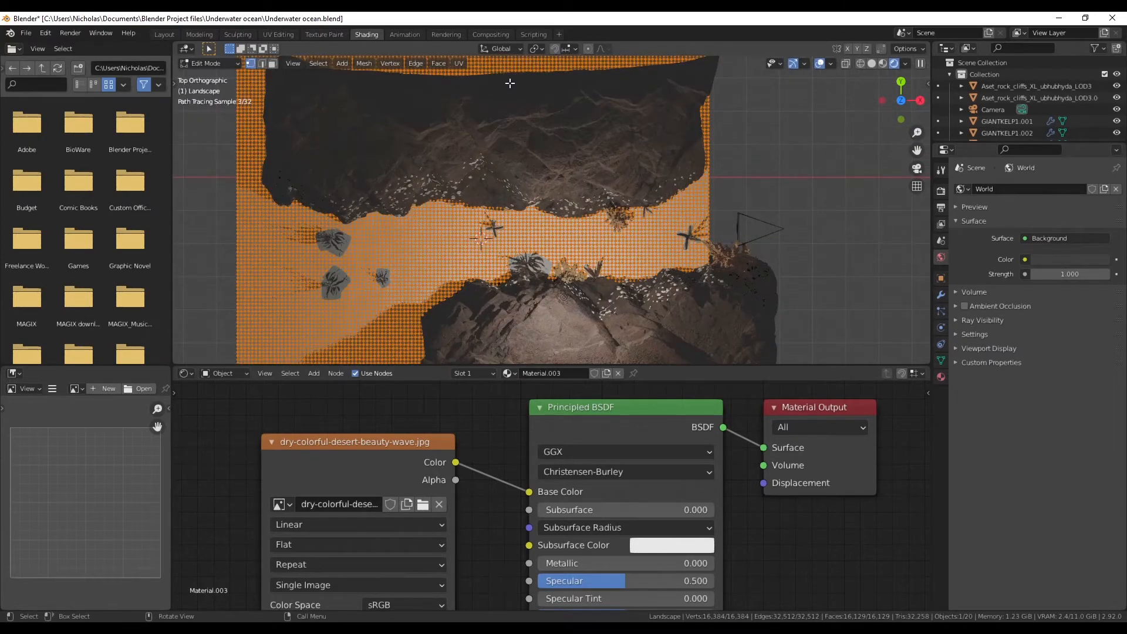
{"action": "left_click", "coordinate": [459, 64]}
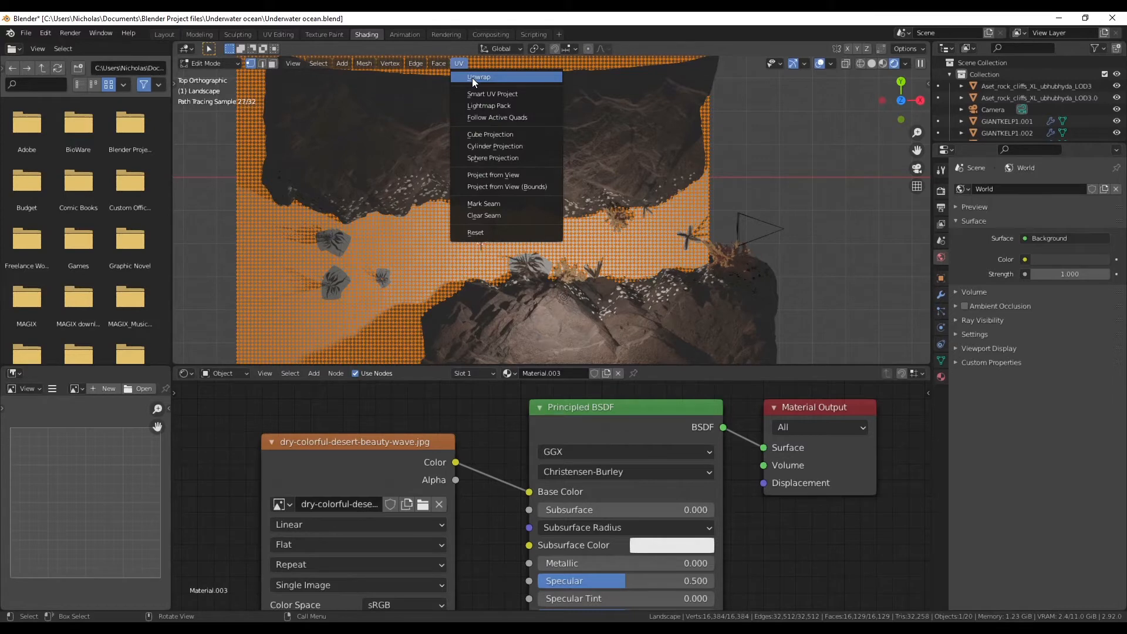
{"action": "key", "text": "Return"}
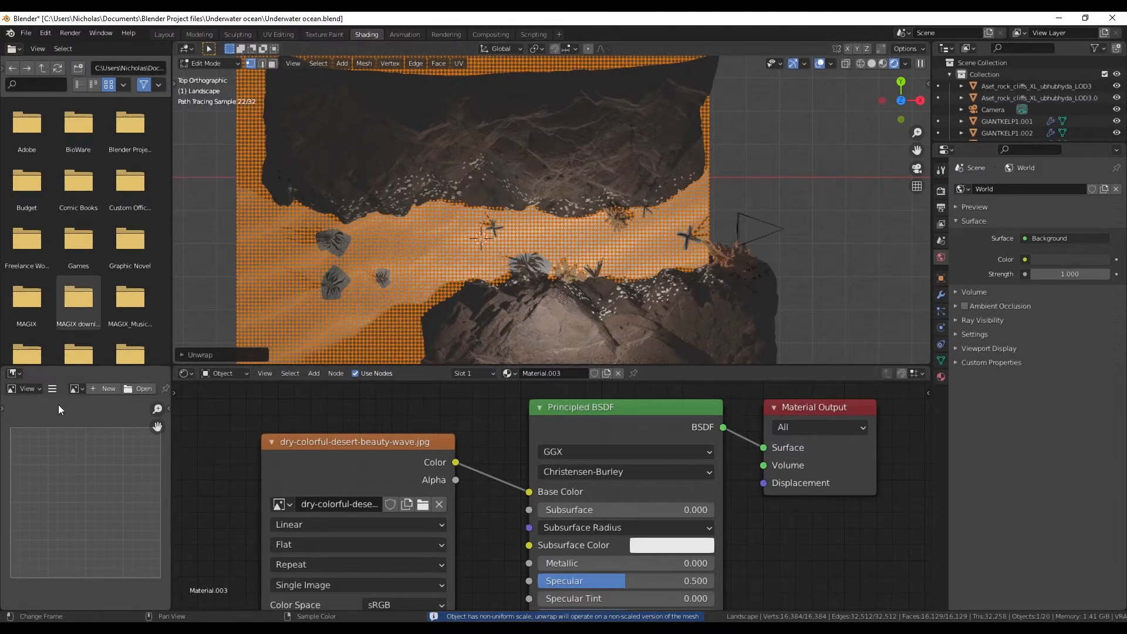
- Show the landscape plane's UV layout in a UV Editor and scale the UVs up to about 1.6 times their size
{"action": "left_click", "coordinate": [34, 392]}
{"action": "left_click", "coordinate": [19, 373]}
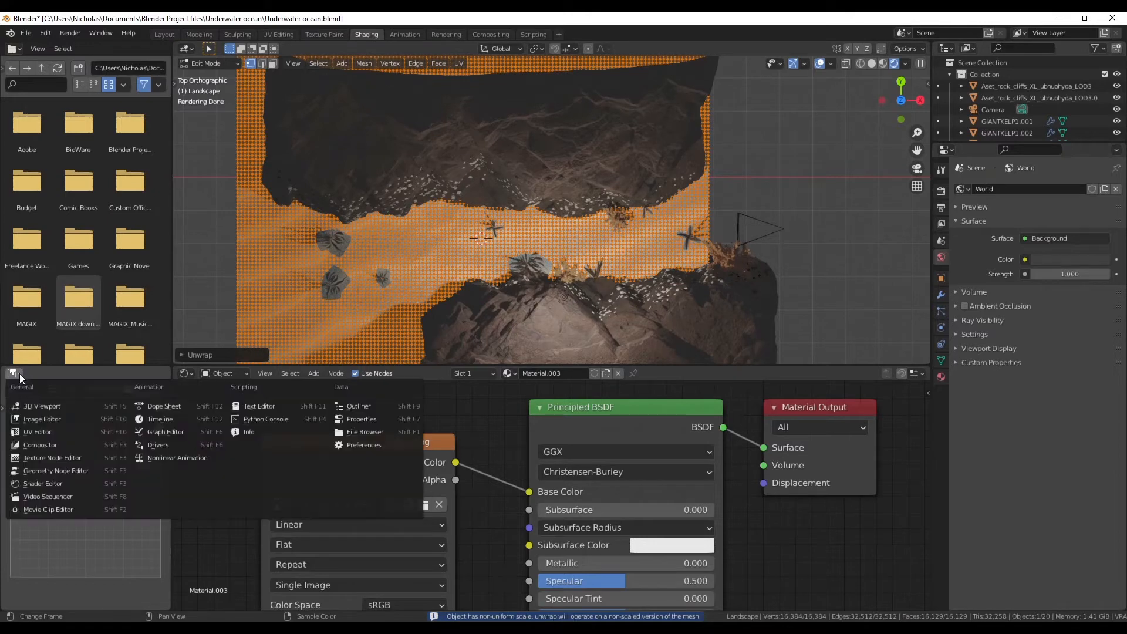
{"action": "left_click", "coordinate": [47, 426]}
{"action": "scroll", "coordinate": [100, 499], "scroll_direction": "down", "scroll_amount": 6}
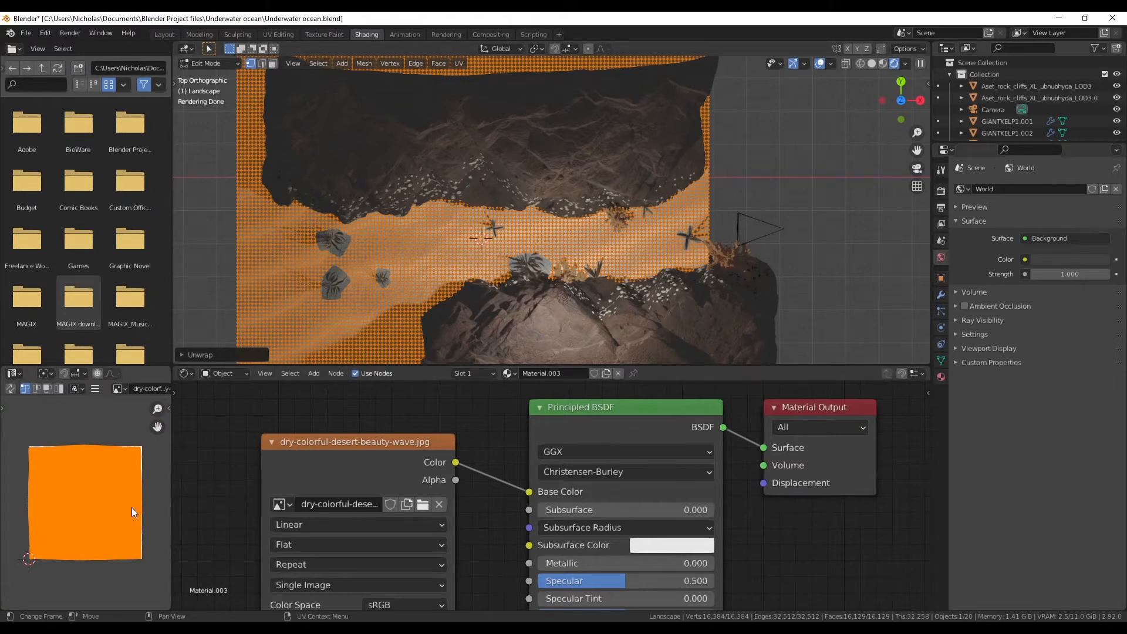
{"action": "key", "text": "s"}
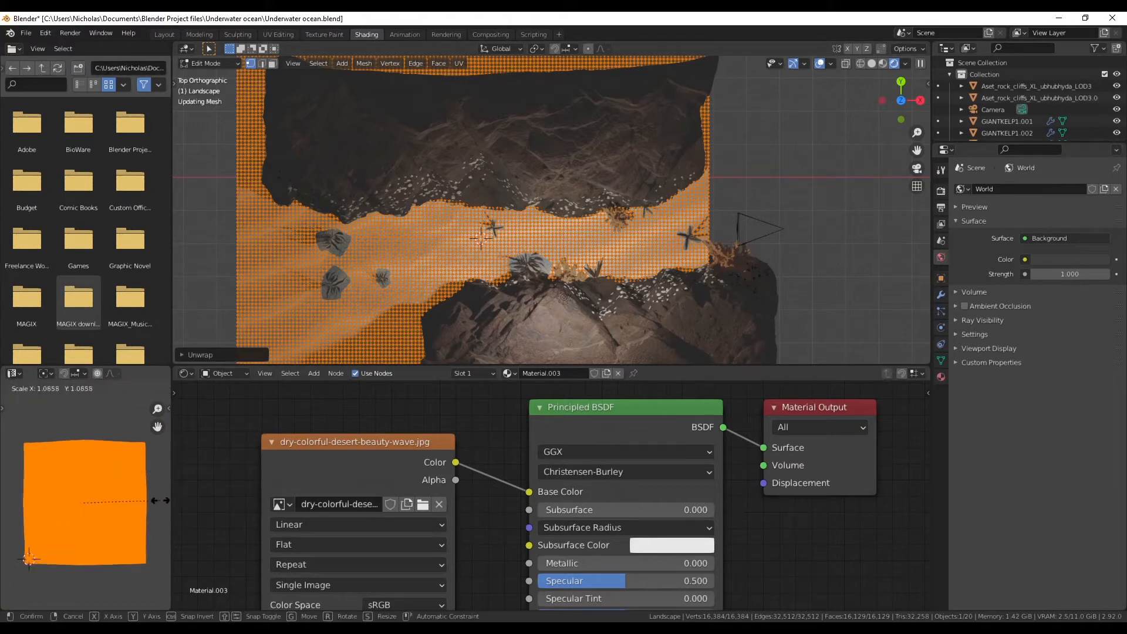
{"action": "left_click", "coordinate": [24, 492]}
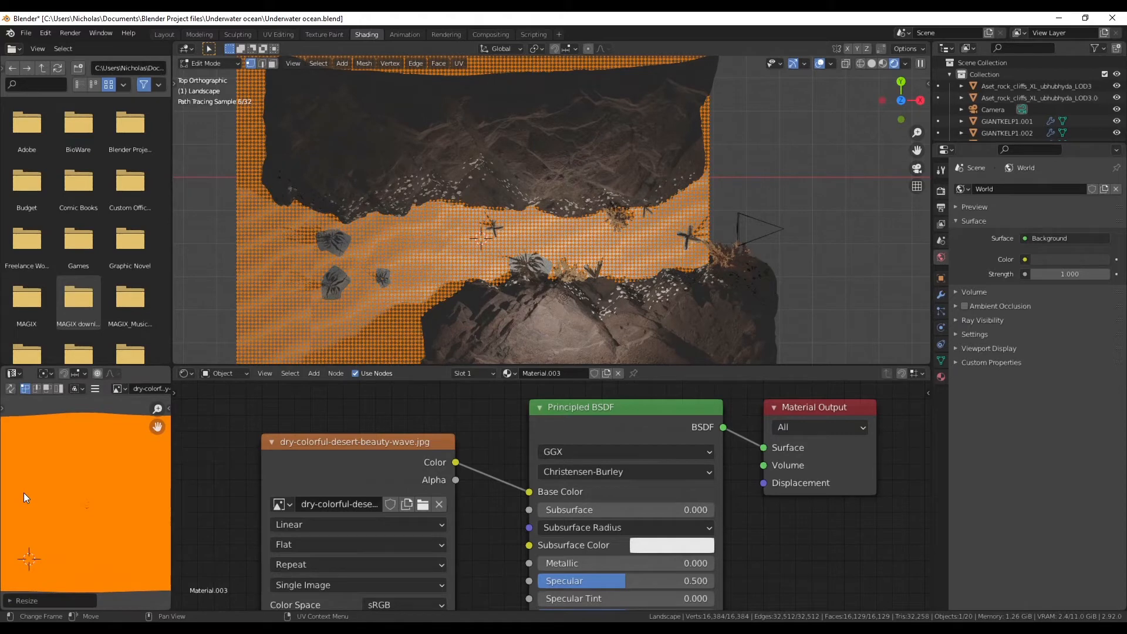
- Return the landscape plane to Object Mode and check the rescaled sand texture through the camera
{"action": "left_click", "coordinate": [206, 62]}
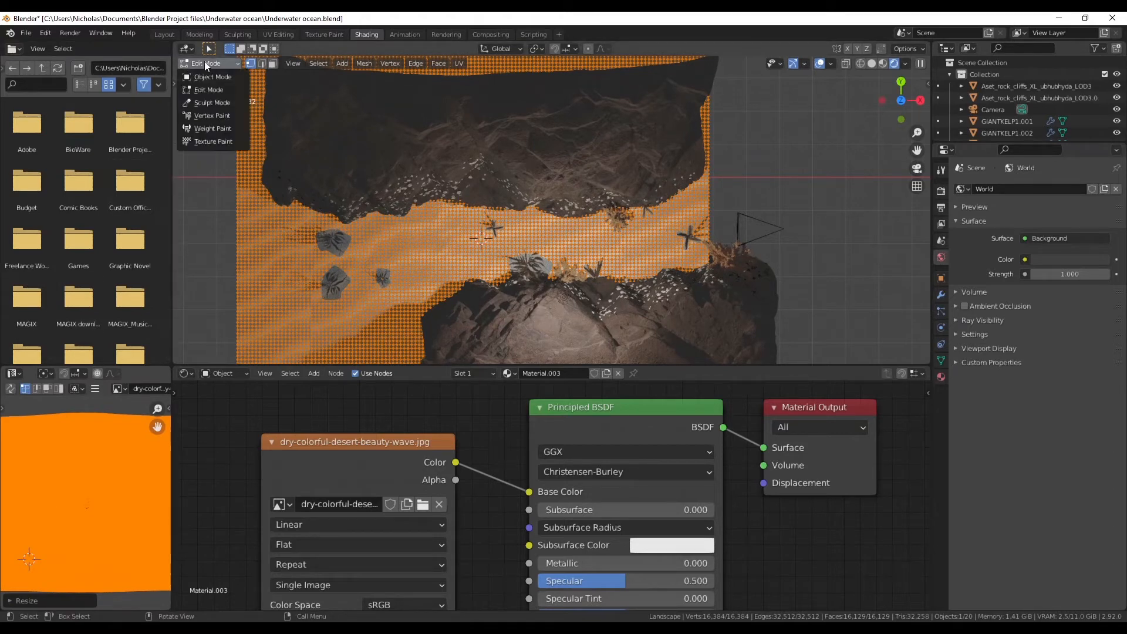
{"action": "left_click", "coordinate": [202, 77]}
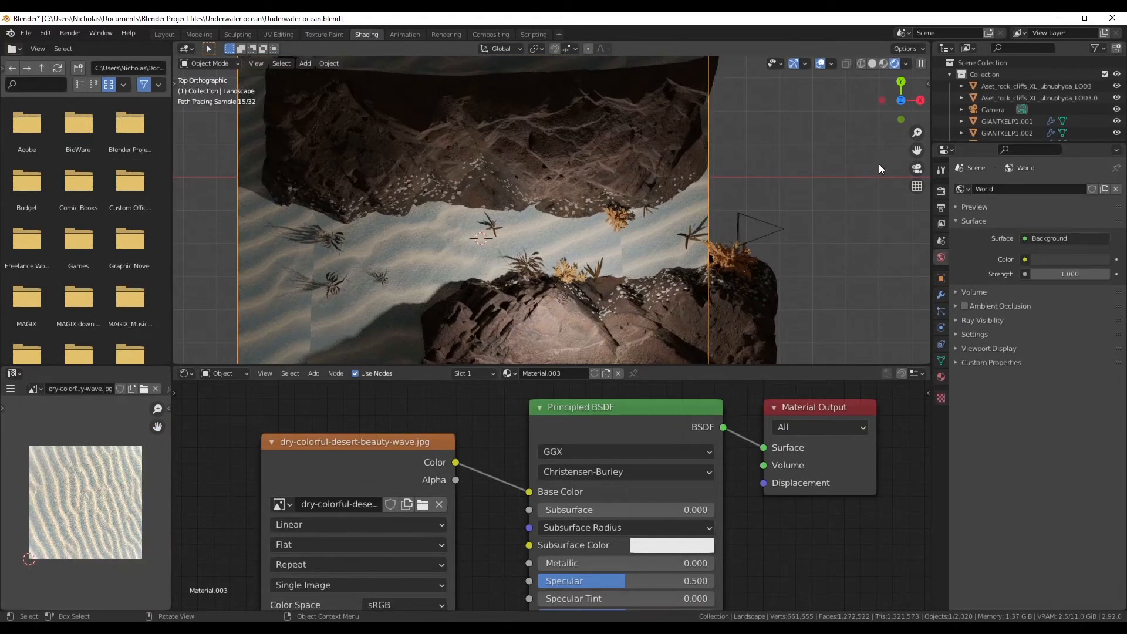
{"action": "left_click", "coordinate": [920, 168]}
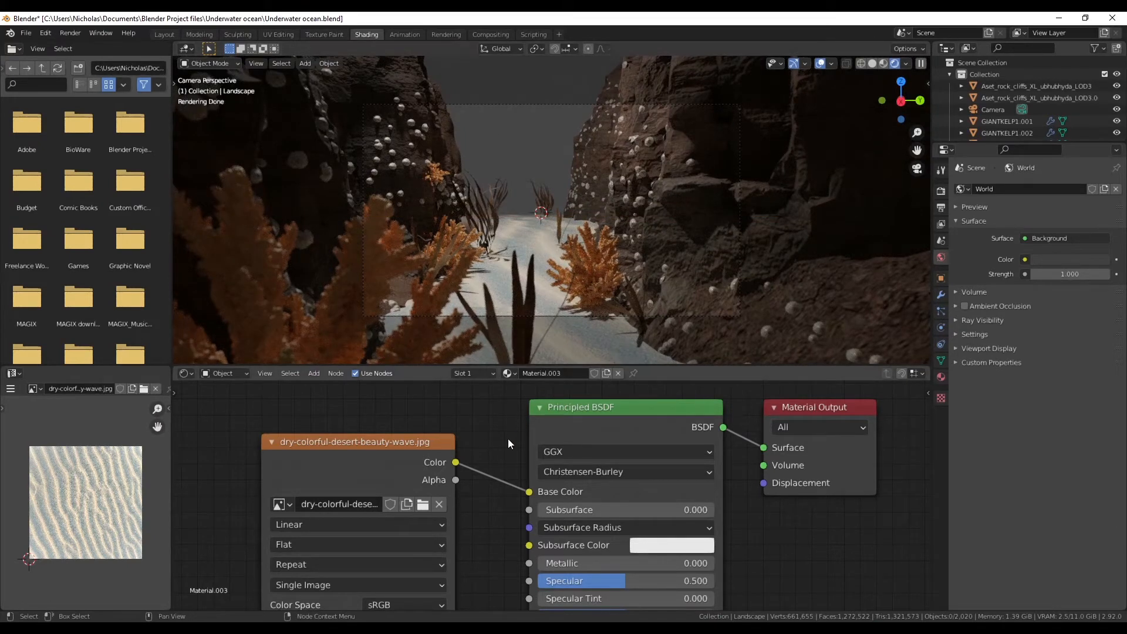
{"action": "scroll", "coordinate": [402, 438], "scroll_direction": "down", "scroll_amount": 4}
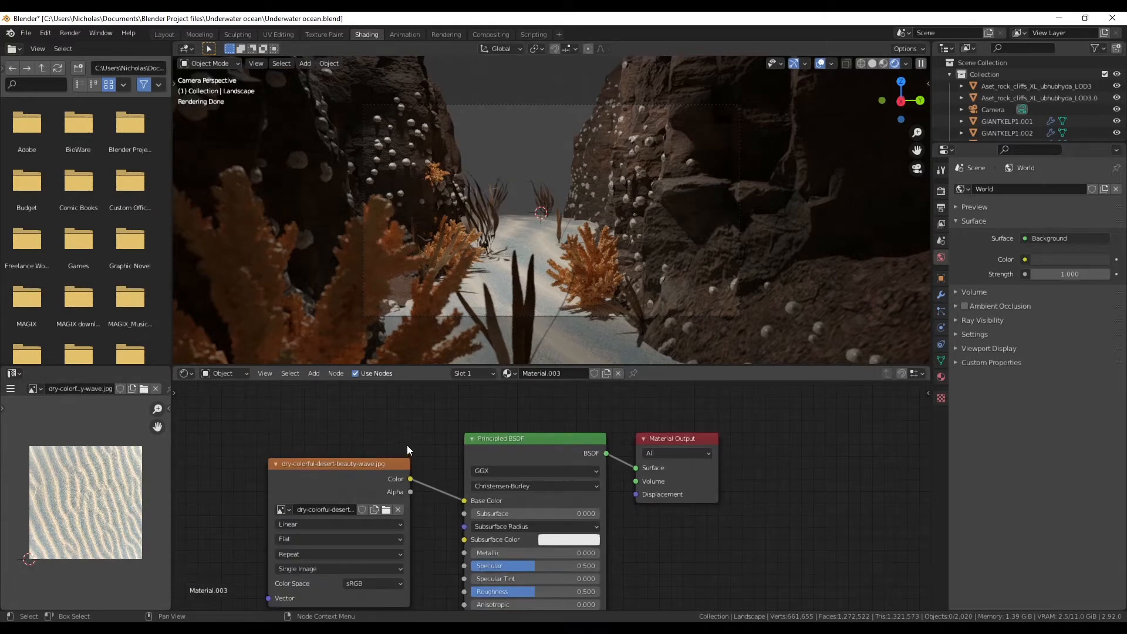
- Add a Displace modifier to the landscape plane and load dry-colorful-desert-beauty-wave.jpg as its new image texture
{"action": "left_click", "coordinate": [942, 295]}
{"action": "left_click", "coordinate": [1071, 188]}
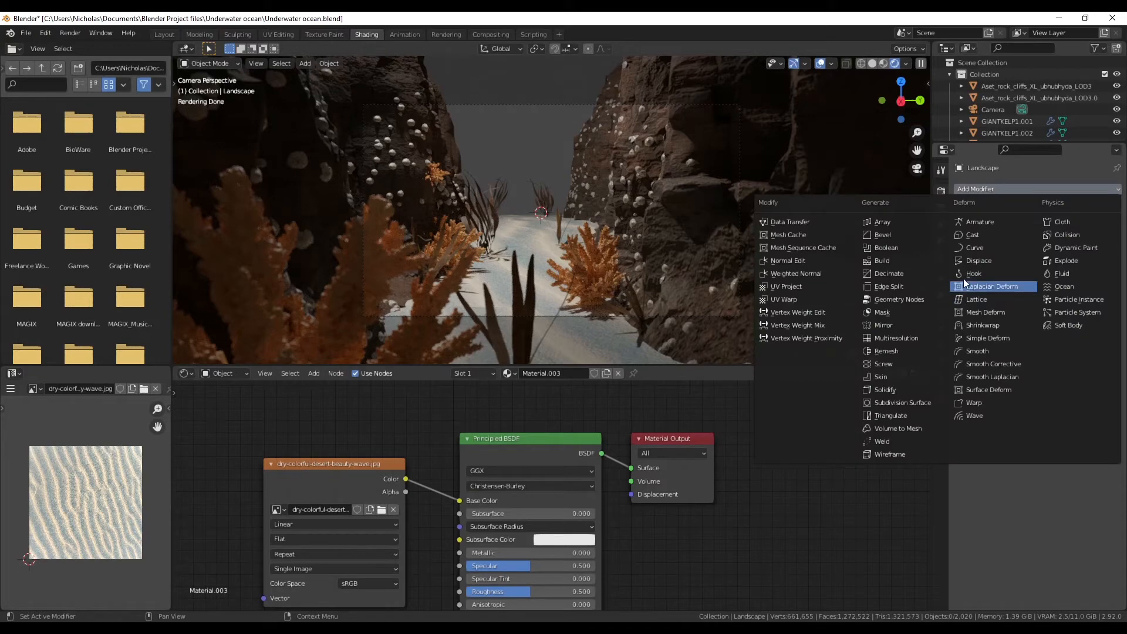
{"action": "left_click", "coordinate": [977, 261]}
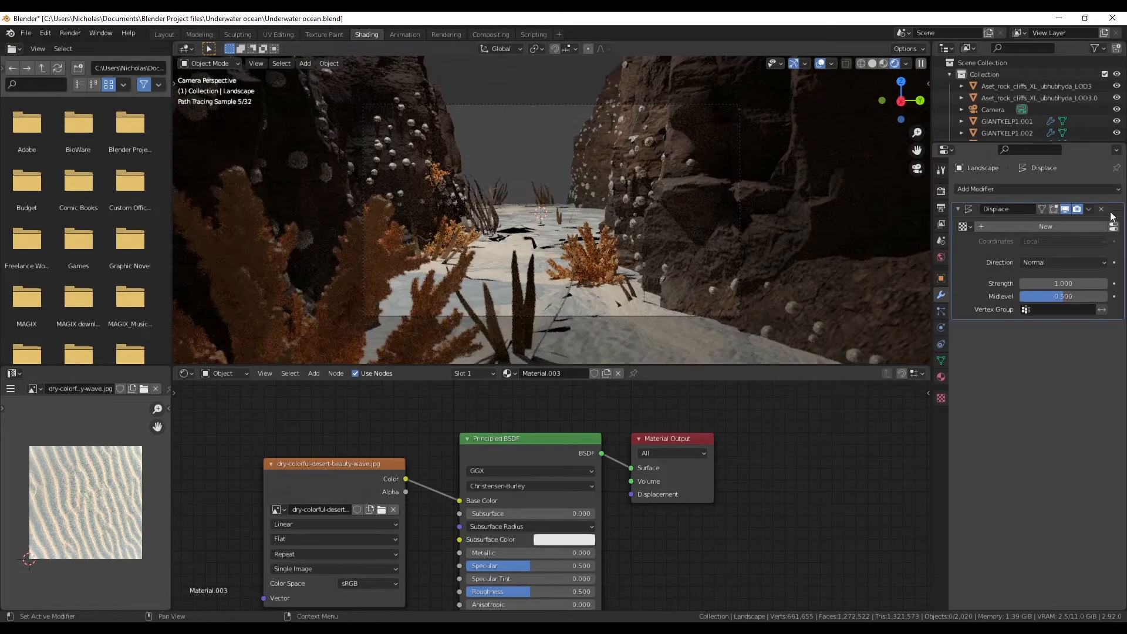
{"action": "left_click", "coordinate": [1057, 227]}
{"action": "left_click", "coordinate": [941, 397]}
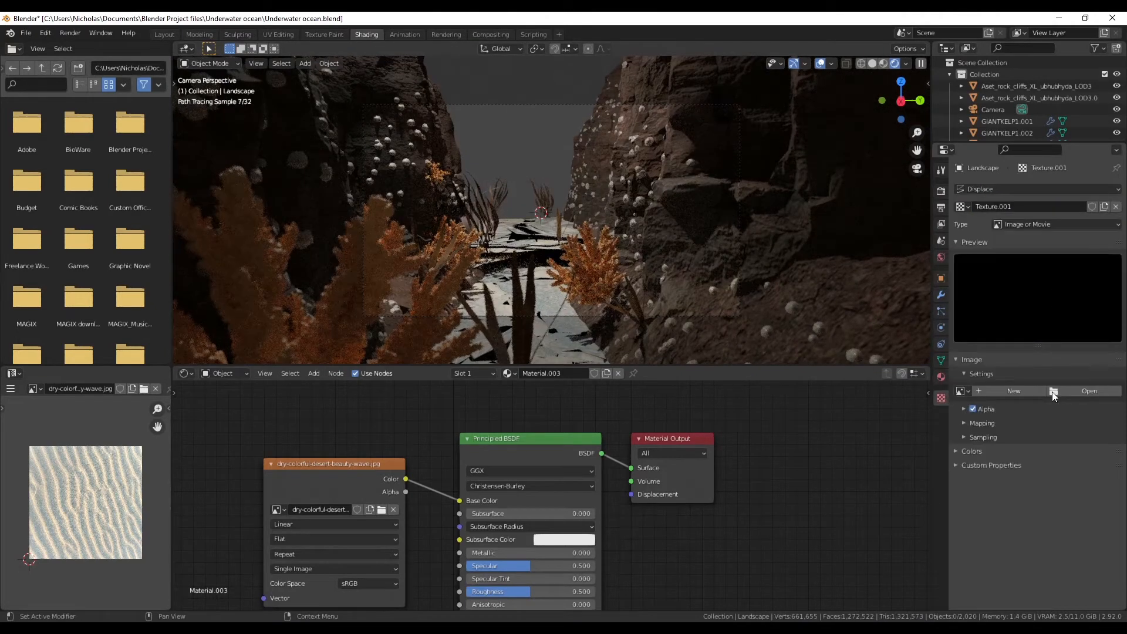
{"action": "left_click", "coordinate": [1072, 390]}
{"action": "double_click", "coordinate": [449, 220]}
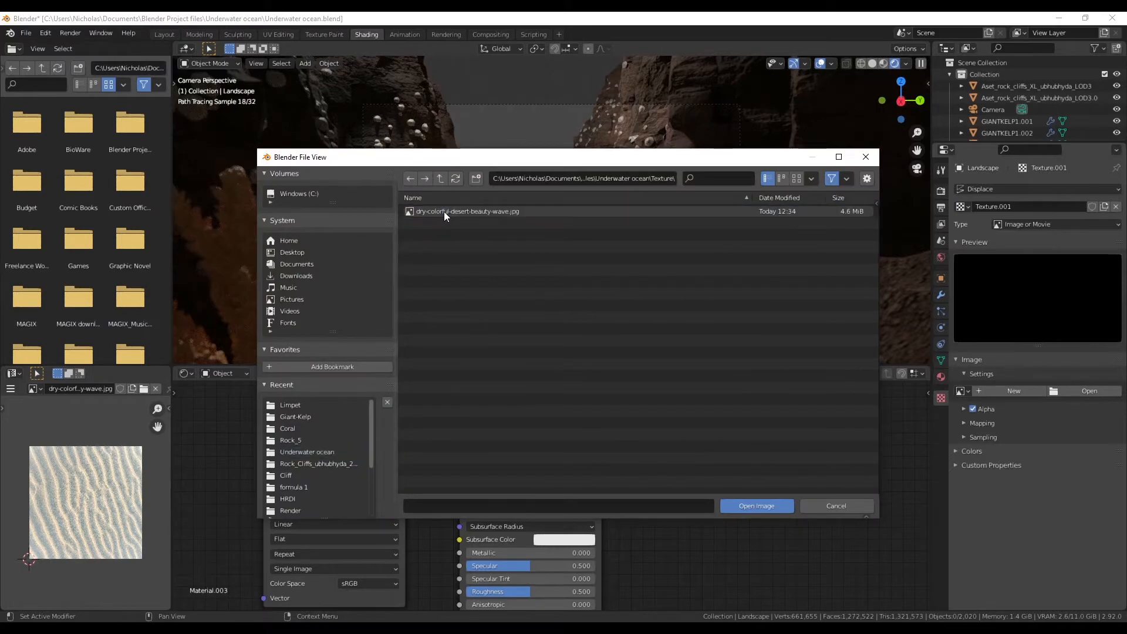
{"action": "double_click", "coordinate": [443, 213]}
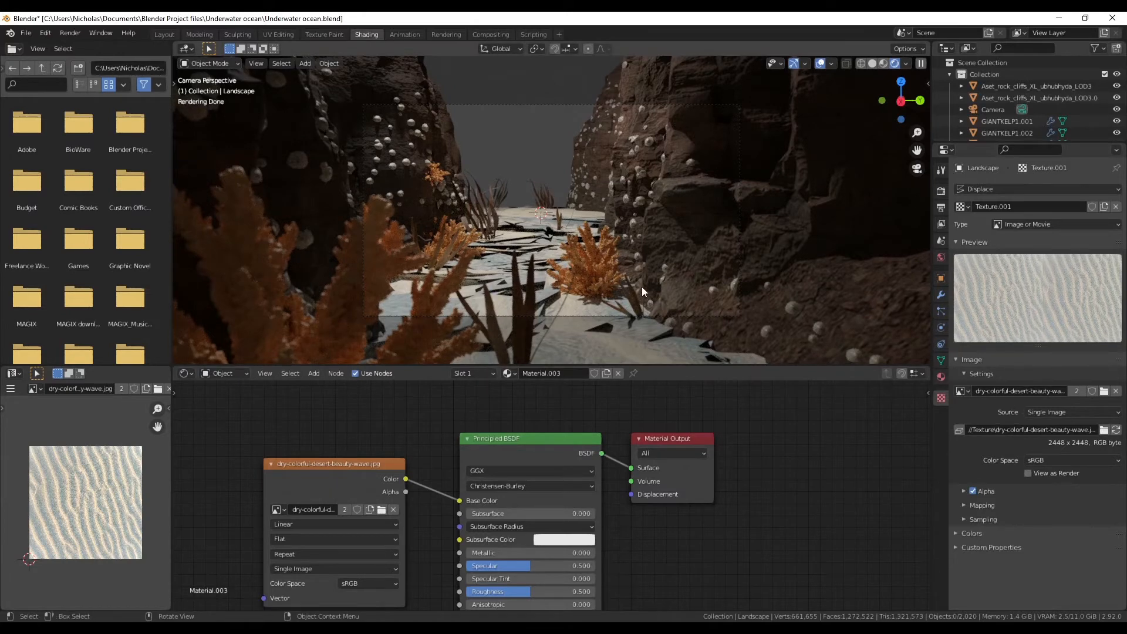
- Show the scene in solid shading and set the Displace modifier's texture coordinates to UV
{"action": "right_click", "coordinate": [508, 244]}
{"action": "key", "text": "Escape"}
{"action": "left_click", "coordinate": [872, 64]}
{"action": "mouse_move", "coordinate": [621, 234]}
{"action": "middle_mouse_down"}
{"action": "mouse_move", "coordinate": [620, 304]}
{"action": "mouse_move", "coordinate": [618, 280]}
{"action": "middle_mouse_up"}
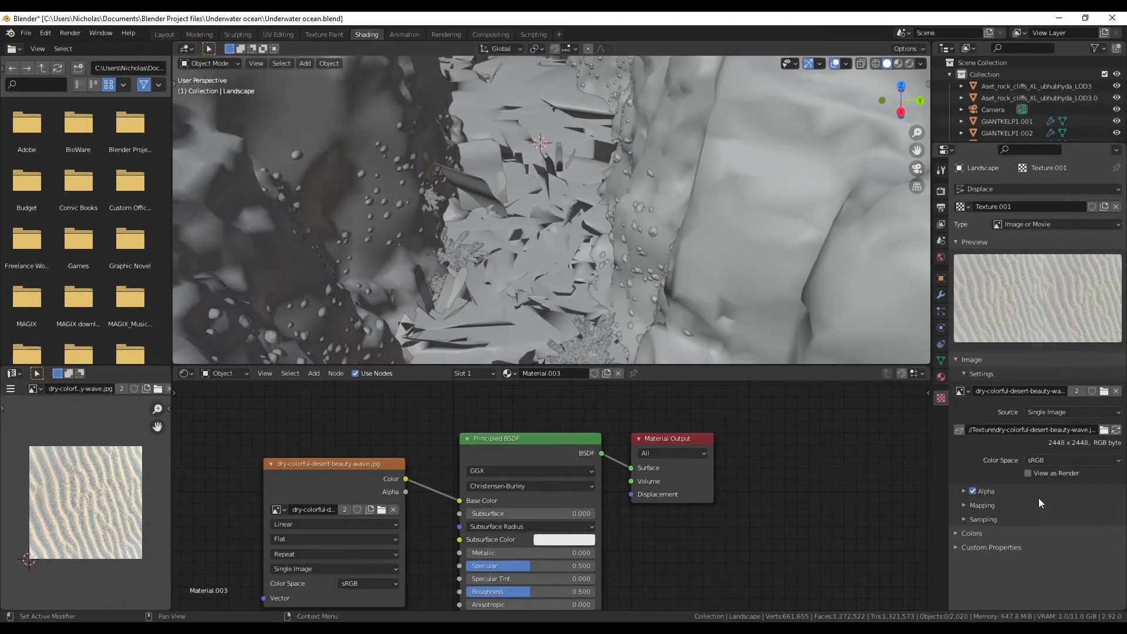
{"action": "left_click", "coordinate": [940, 296]}
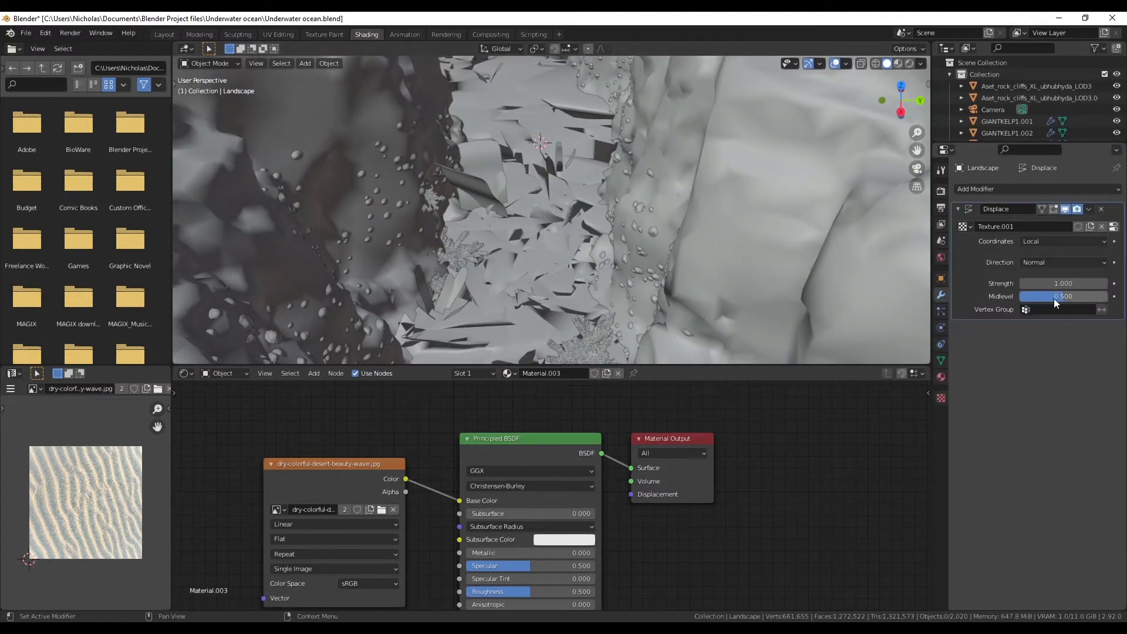
{"action": "left_click", "coordinate": [1047, 261]}
{"action": "left_click", "coordinate": [1046, 262]}
{"action": "left_click", "coordinate": [1044, 244]}
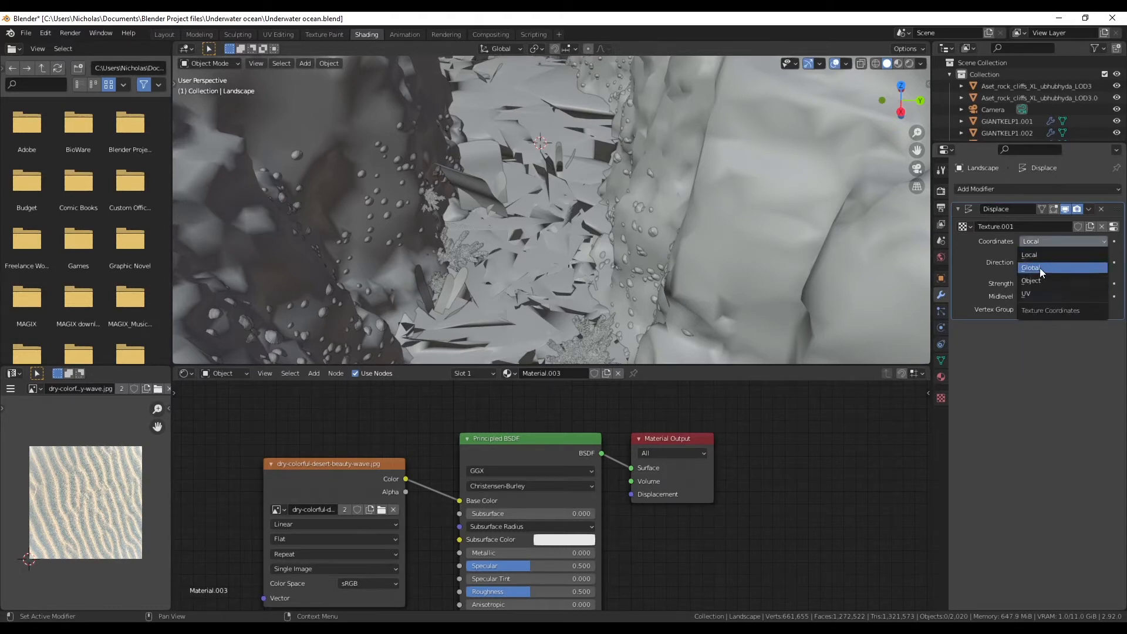
{"action": "left_click", "coordinate": [1032, 290]}
- Lower the landscape's Displace strength to -0.040 and view the seabed from close to the ground
{"action": "left_click", "coordinate": [1074, 298]}
{"action": "type", "text": "0.07"}
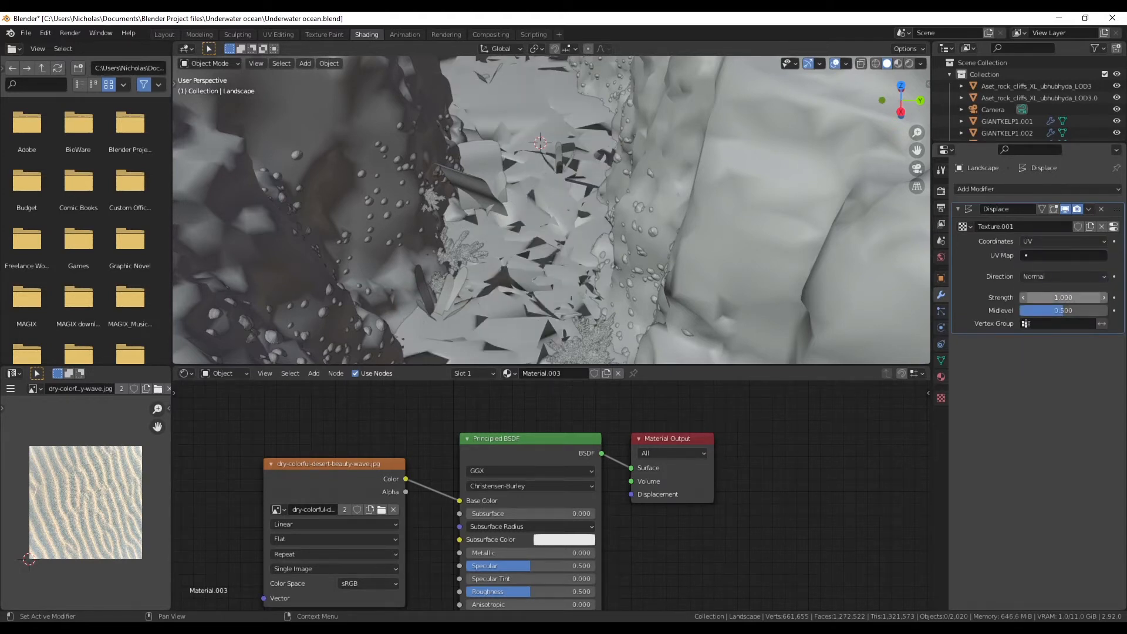
{"action": "key", "text": "Return"}
{"action": "left_click_drag", "start_coordinate": [1063, 297], "coordinate": [1016, 297]}
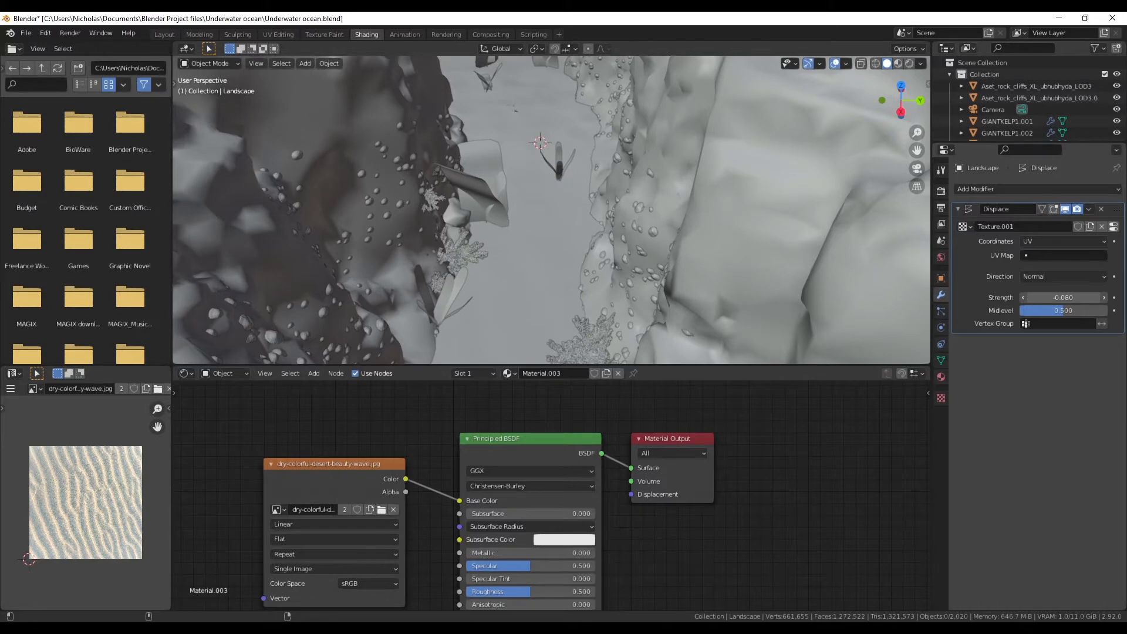
{"action": "middle_click_drag", "start_coordinate": [543, 305], "coordinate": [527, 243]}
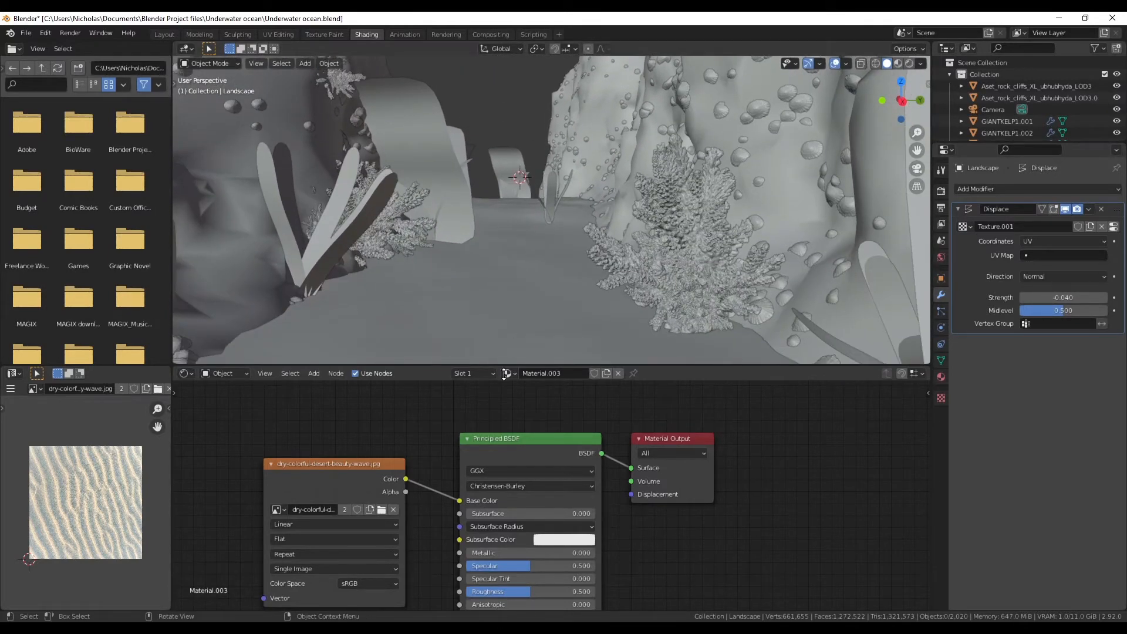
- Set the landscape's Displace direction to Z and its strength to 0.250
{"action": "left_click", "coordinate": [1068, 276]}
{"action": "left_click", "coordinate": [1068, 277]}
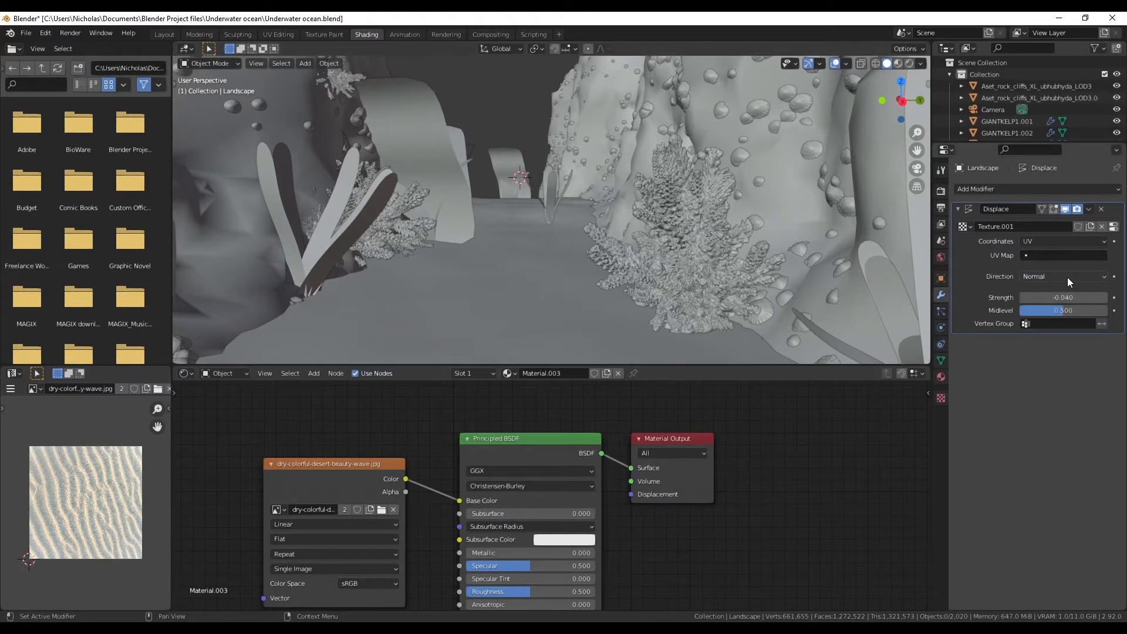
{"action": "left_click", "coordinate": [1067, 276]}
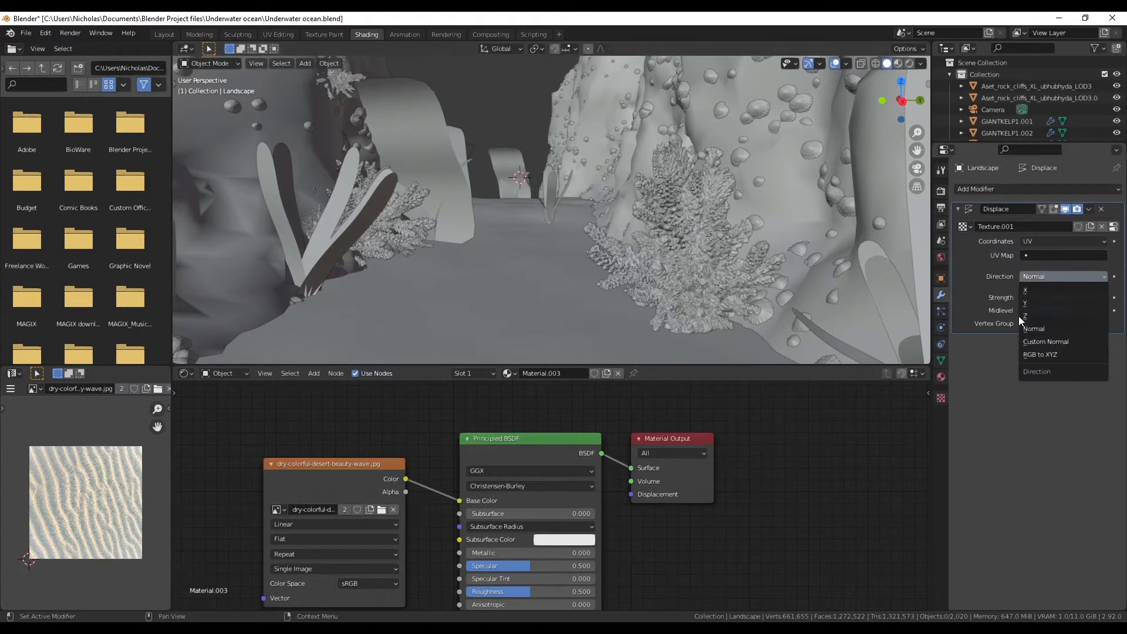
{"action": "key", "text": "Escape"}
{"action": "left_click", "coordinate": [1044, 276]}
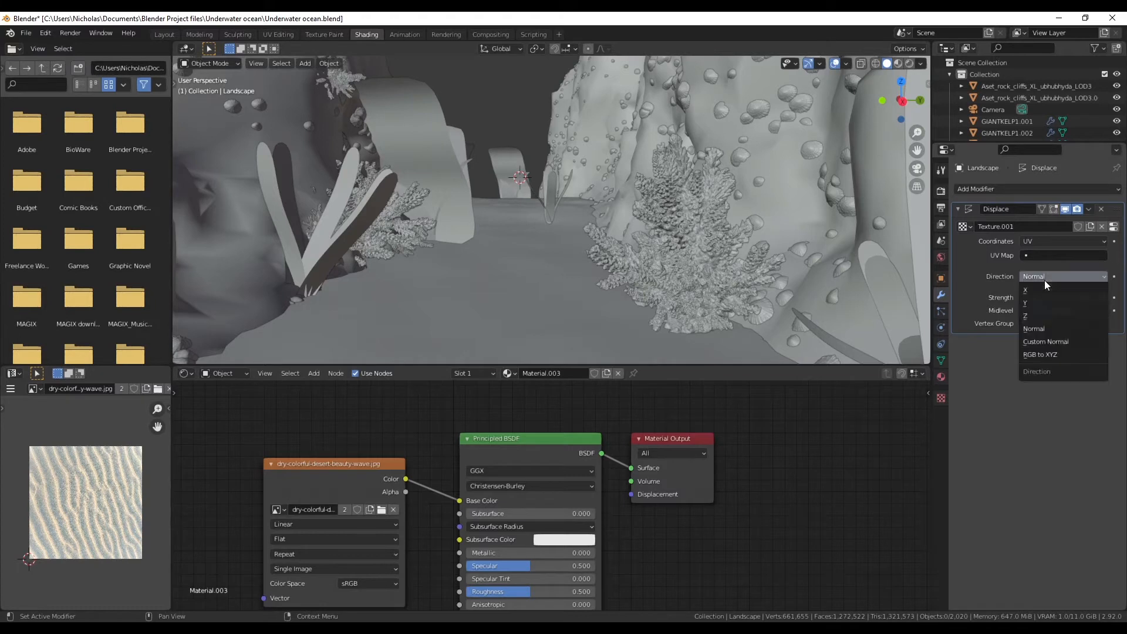
{"action": "left_click", "coordinate": [1040, 315]}
{"action": "left_click_drag", "start_coordinate": [1050, 309], "coordinate": [1074, 310]}
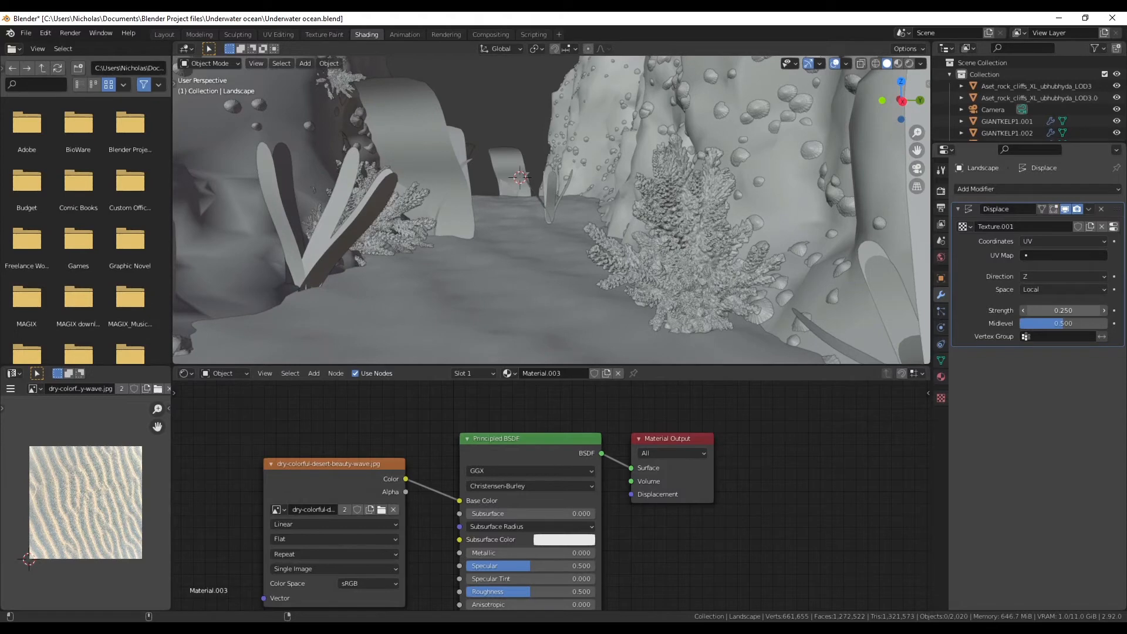
- Examine the displaced seabed between the two cliffs up close
{"action": "mouse_move", "coordinate": [613, 232]}
{"action": "middle_mouse_down"}
{"action": "mouse_move", "coordinate": [619, 287]}
{"action": "mouse_move", "coordinate": [617, 214]}
{"action": "middle_mouse_up"}
{"action": "scroll", "coordinate": [617, 214], "scroll_direction": "up", "scroll_amount": 5}
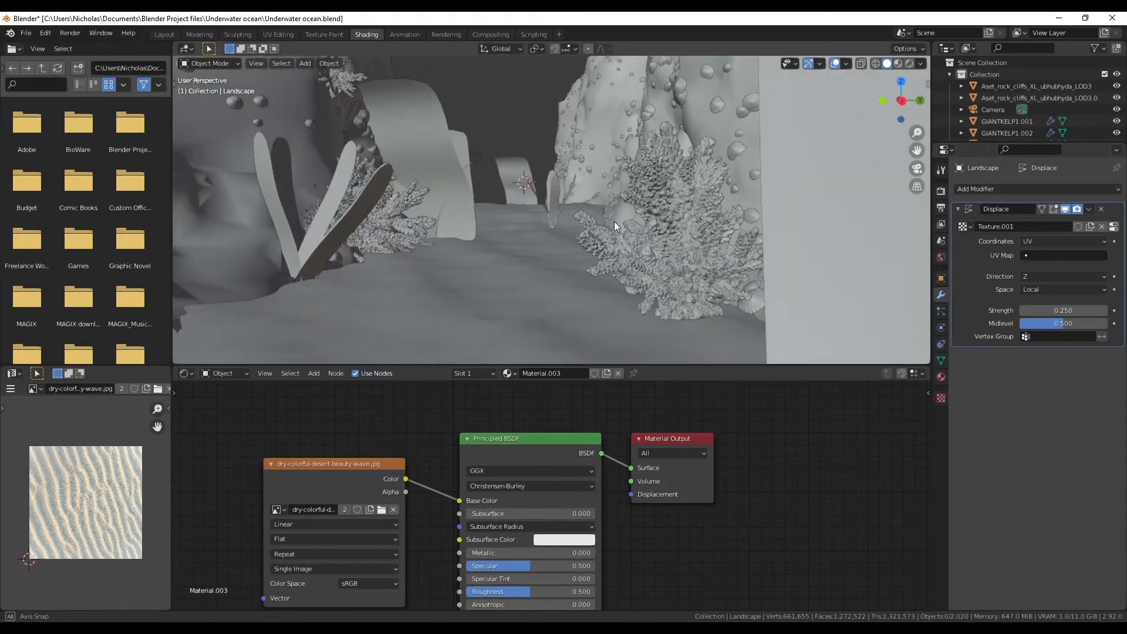
{"action": "scroll", "coordinate": [587, 204], "scroll_direction": "down", "scroll_amount": 5}
{"action": "scroll", "coordinate": [597, 203], "scroll_direction": "up", "scroll_amount": 4}
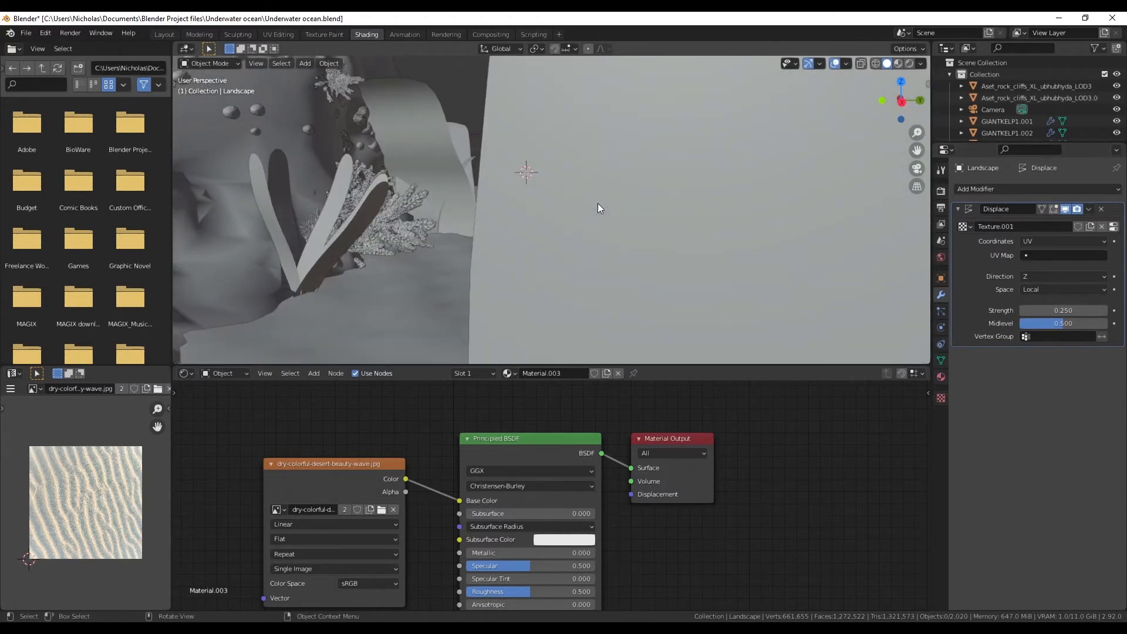
{"action": "scroll", "coordinate": [596, 205], "scroll_direction": "down", "scroll_amount": 4}
{"action": "scroll", "coordinate": [703, 251], "scroll_direction": "up", "scroll_amount": 3}
{"action": "scroll", "coordinate": [703, 252], "scroll_direction": "down", "scroll_amount": 3}
{"action": "scroll", "coordinate": [703, 251], "scroll_direction": "up", "scroll_amount": 4}
{"action": "scroll", "coordinate": [724, 245], "scroll_direction": "down", "scroll_amount": 3}
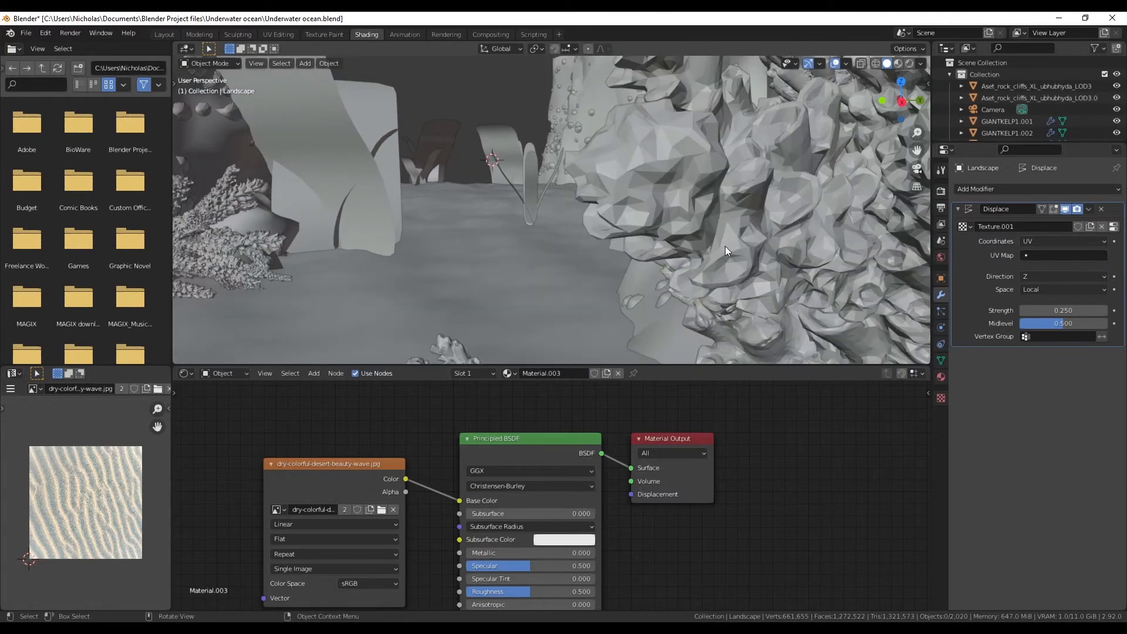
- Apply smooth shading to the large coral in the foreground and to the coral across the channel from it
{"action": "left_click", "coordinate": [725, 216]}
{"action": "right_click", "coordinate": [695, 190]}
{"action": "left_click", "coordinate": [693, 192]}
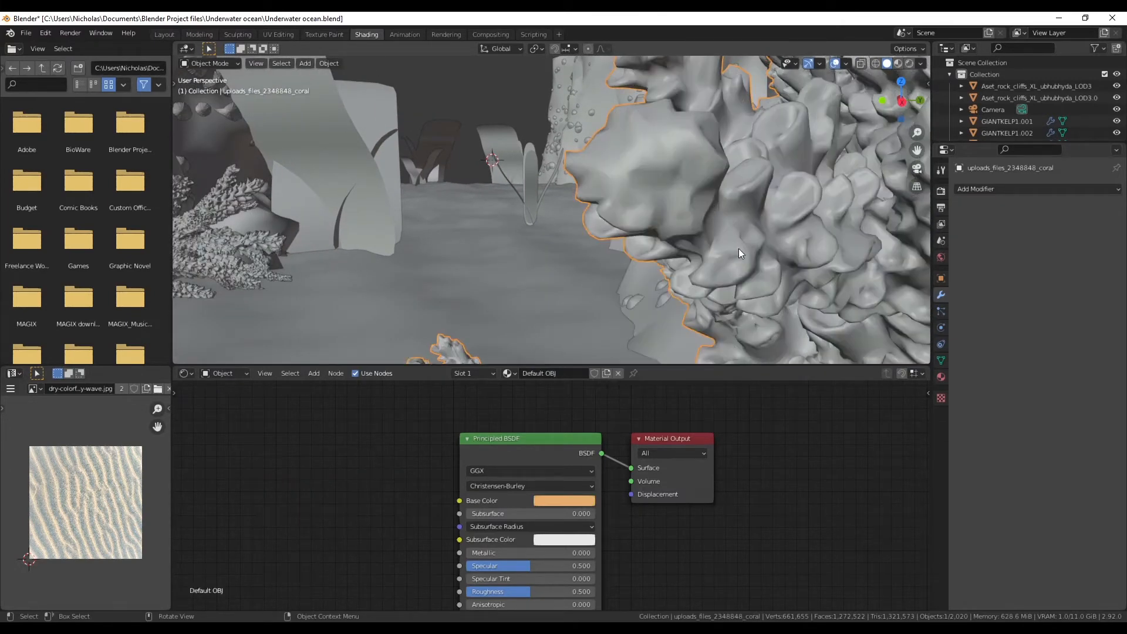
{"action": "left_click", "coordinate": [242, 234]}
{"action": "right_click", "coordinate": [231, 202]}
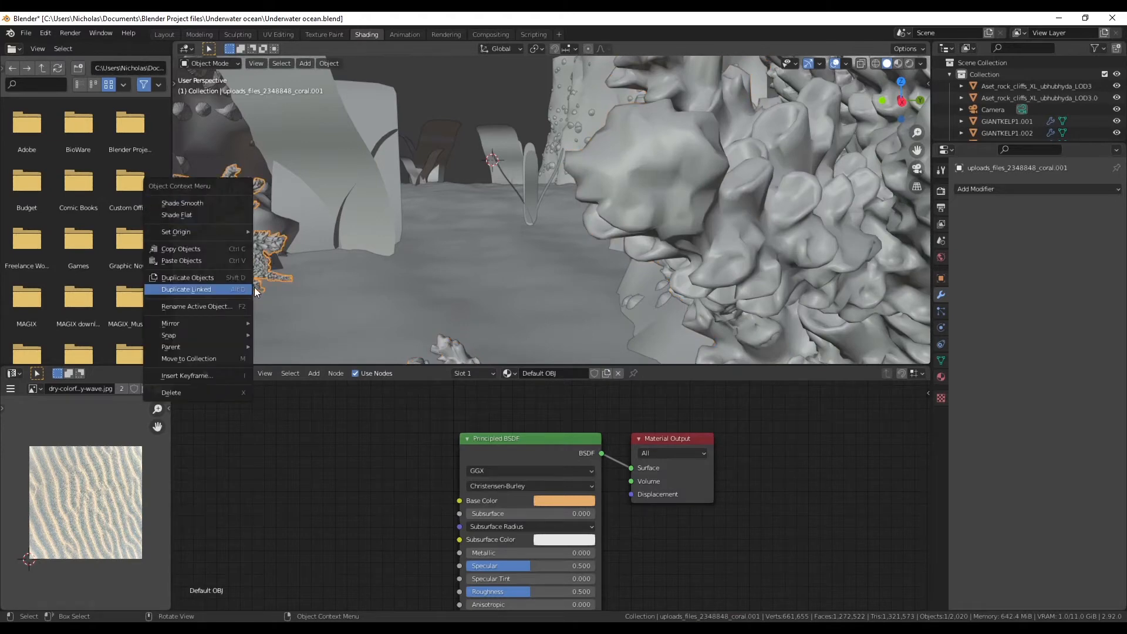
- Apply smooth shading to the small coral on the cliff wall and return to the camera view
{"action": "middle_click_drag", "start_coordinate": [444, 209], "coordinate": [404, 153]}
{"action": "left_click", "coordinate": [384, 135]}
{"action": "right_click", "coordinate": [390, 140]}
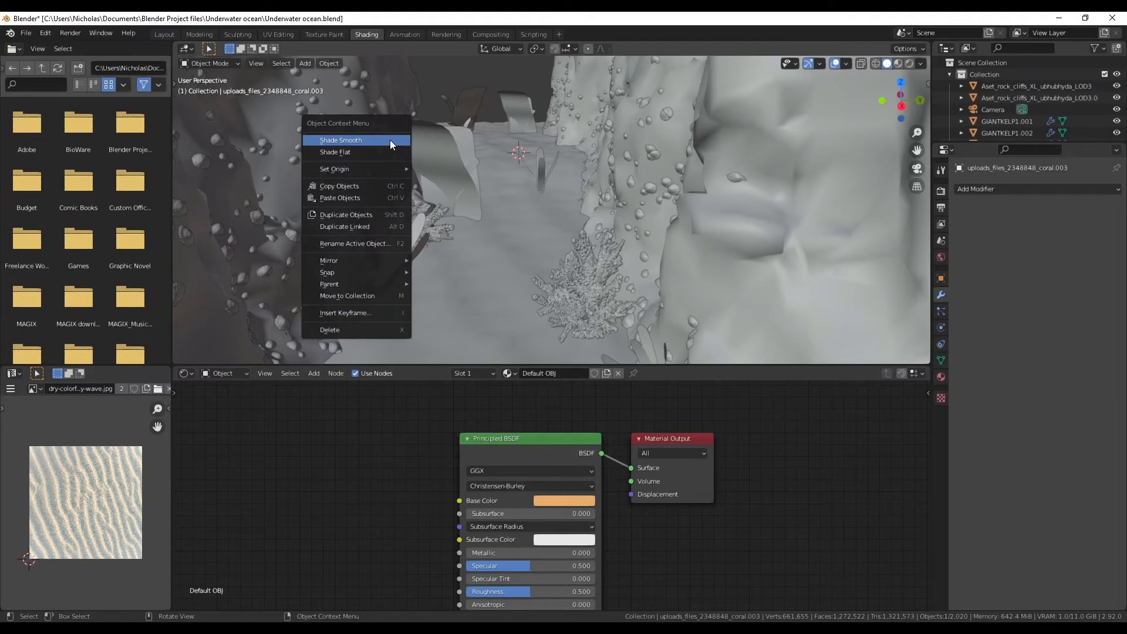
{"action": "left_click", "coordinate": [394, 142]}
{"action": "left_click", "coordinate": [495, 79]}
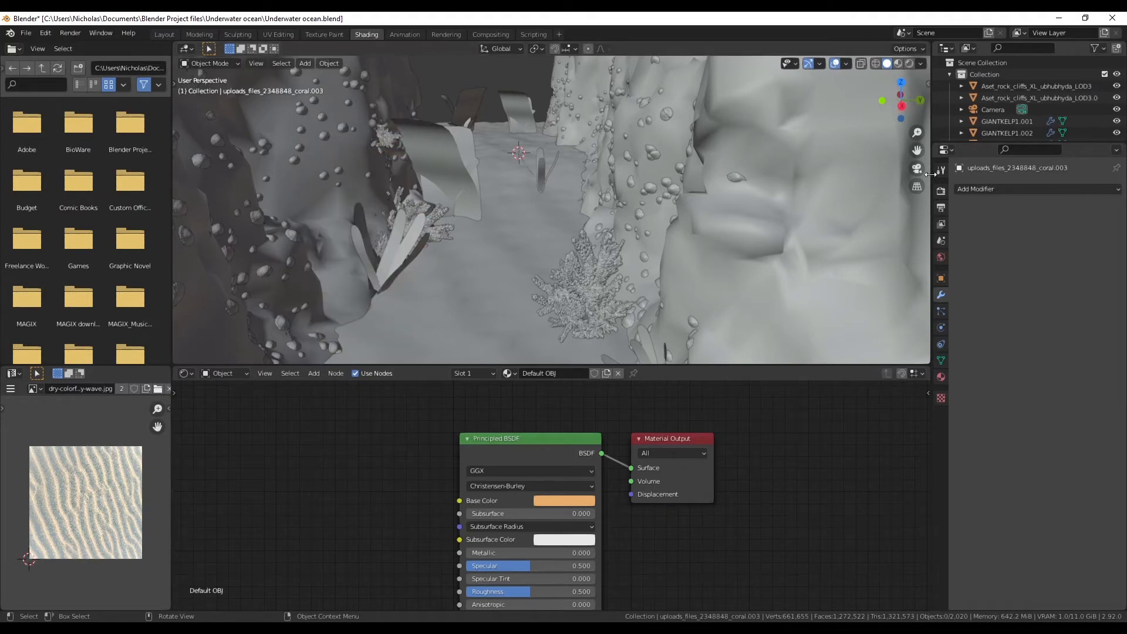
{"action": "left_click", "coordinate": [916, 169]}
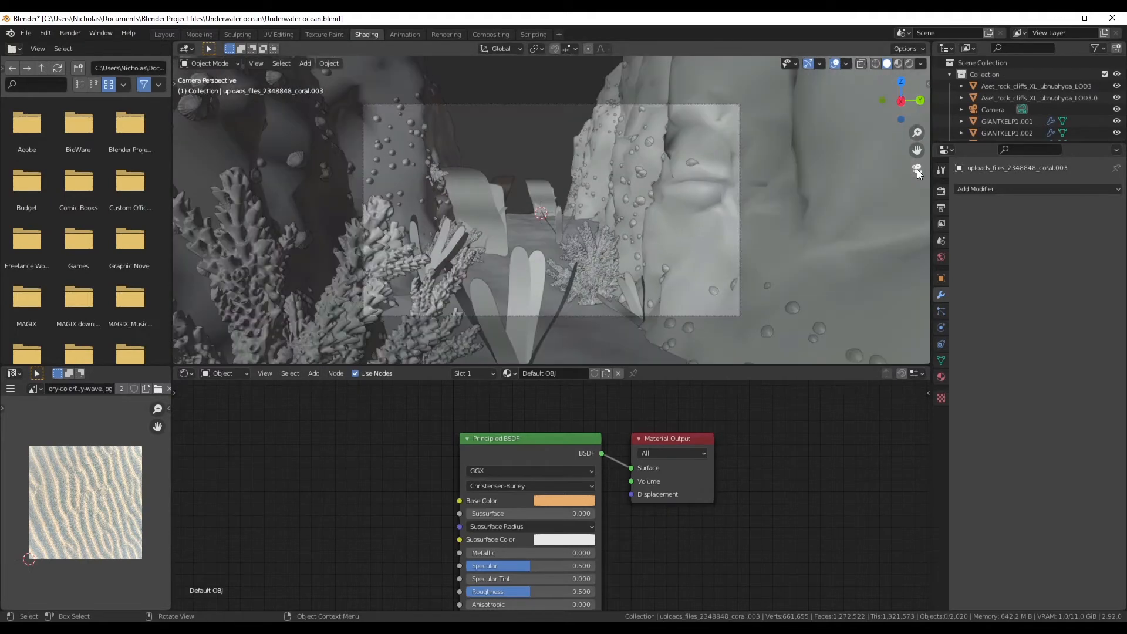
- Check the camera view in rendered shading, return to solid shading, and save the project from the Layout workspace
{"action": "left_click", "coordinate": [910, 65]}
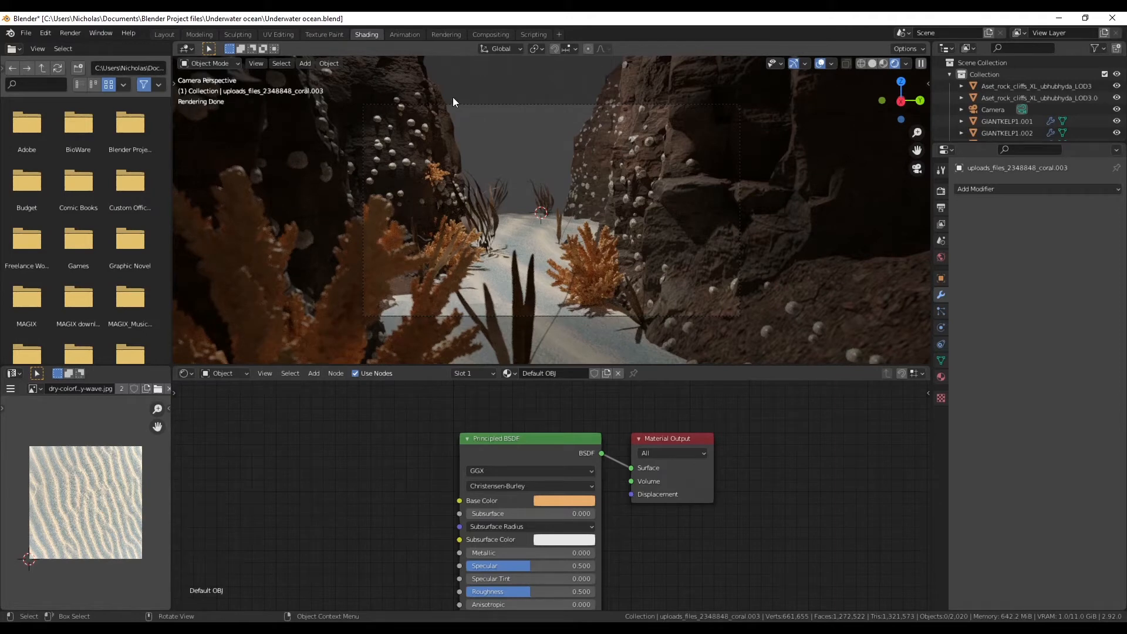
{"action": "left_click", "coordinate": [869, 63]}
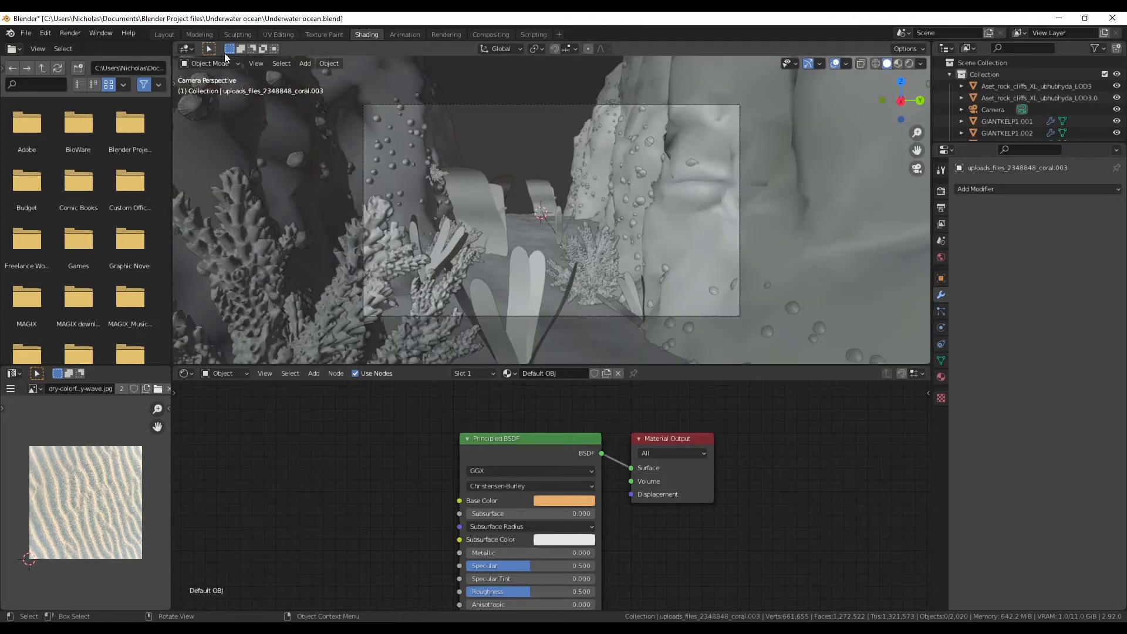
{"action": "left_click", "coordinate": [163, 34]}
{"action": "key", "text": "ctrl+s"}
- Make a linked duplicate of the landscape in top view and place it shifted along the channel, away from the camera
{"action": "middle_click_drag", "start_coordinate": [364, 293], "coordinate": [446, 411]}
{"action": "left_click", "coordinate": [557, 100]}
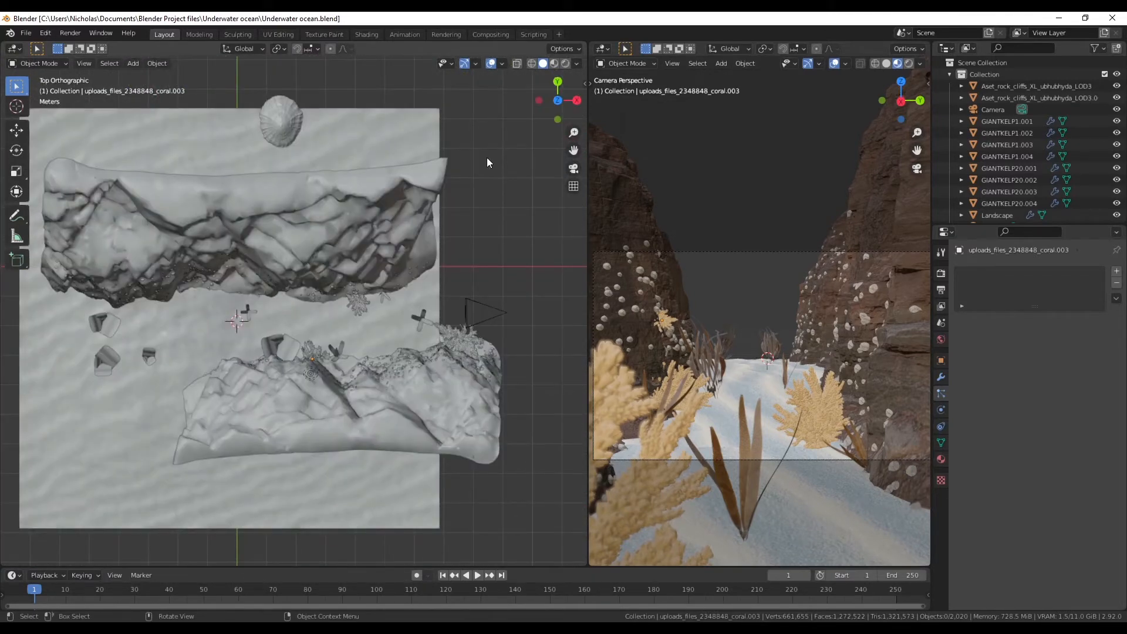
{"action": "scroll", "coordinate": [311, 411], "scroll_direction": "down", "scroll_amount": 1}
{"action": "middle_click_drag", "start_coordinate": [270, 392], "coordinate": [179, 325], "text": "shift"}
{"action": "left_click", "coordinate": [149, 379]}
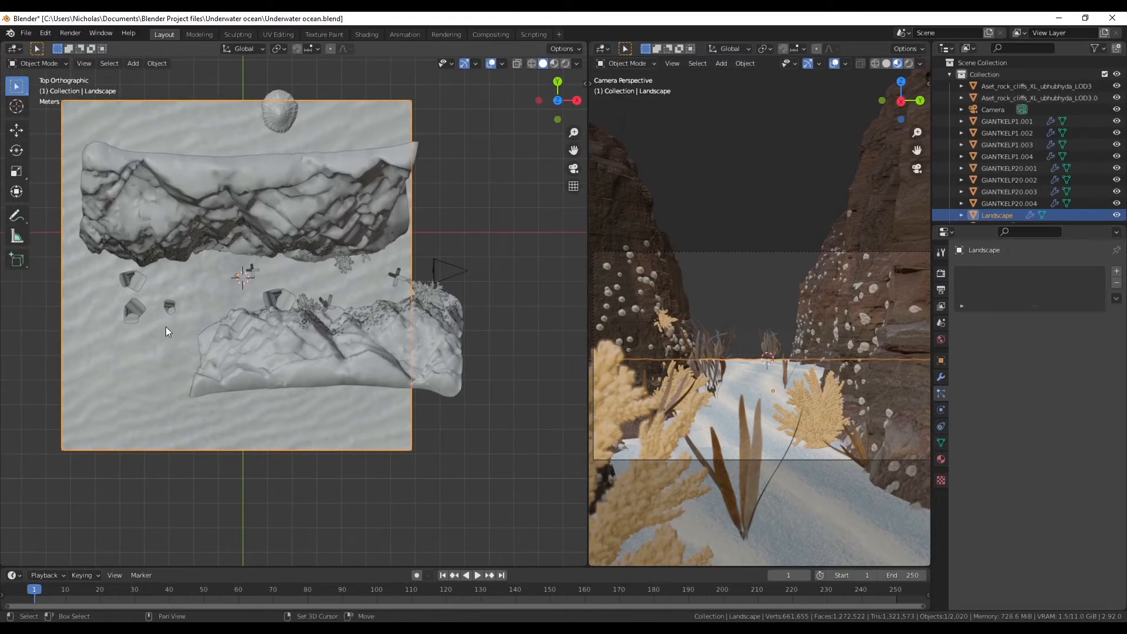
{"action": "key", "text": "shift+d"}
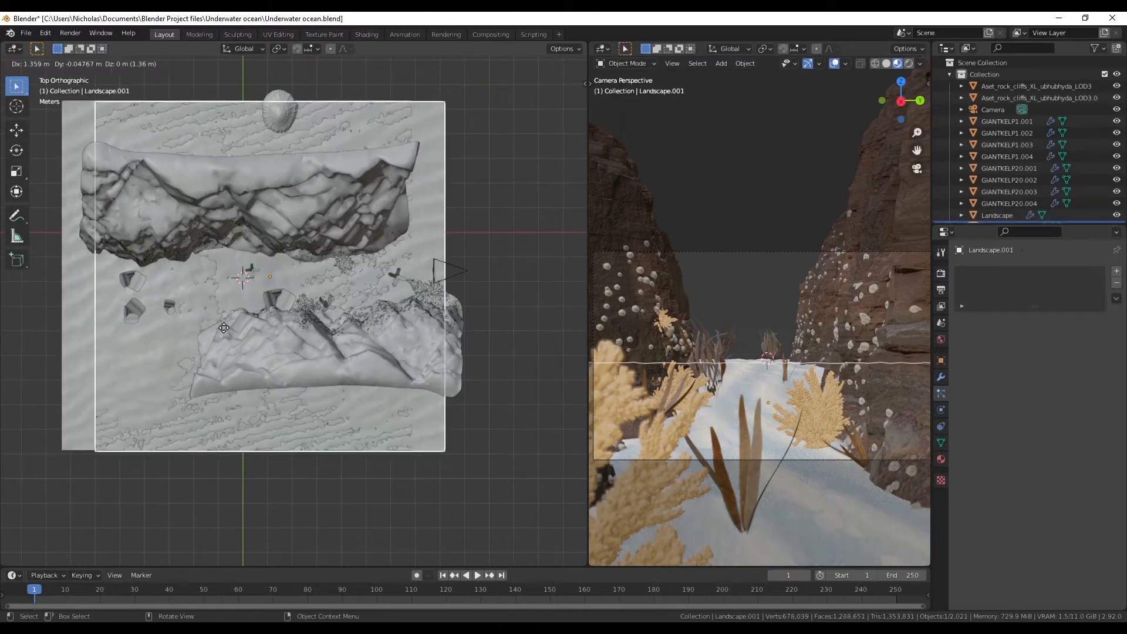
{"action": "left_click", "coordinate": [63, 332]}
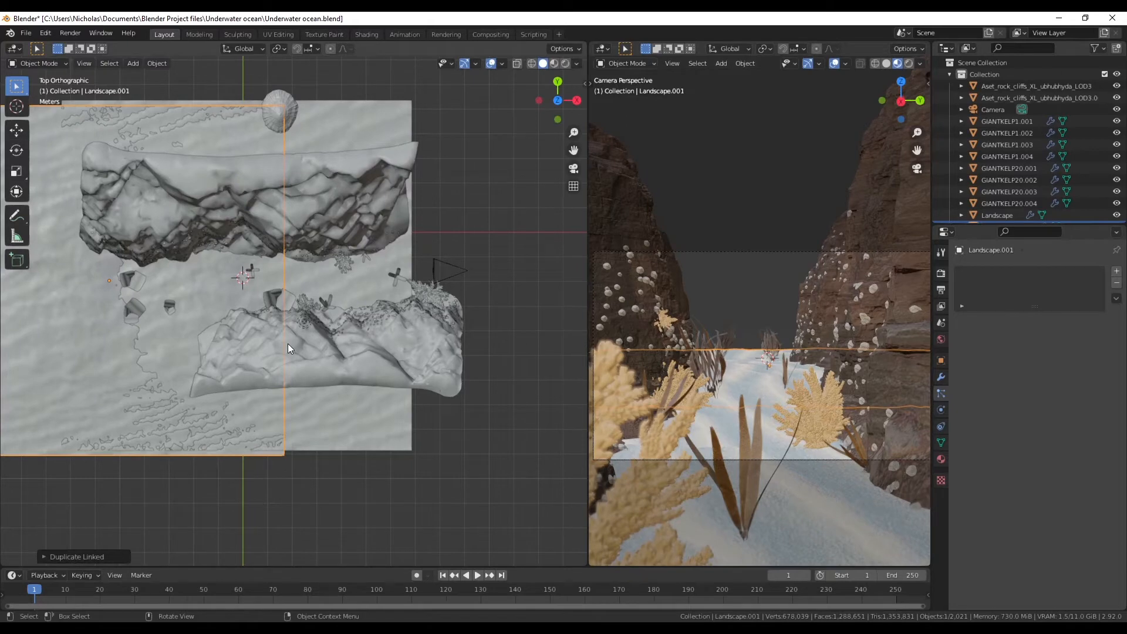
- Move the duplicated landscape so its edge meets the far edge of the original seabed
{"action": "middle_click_drag", "start_coordinate": [288, 345], "coordinate": [485, 337], "text": "shift"}
{"action": "key", "text": "g"}
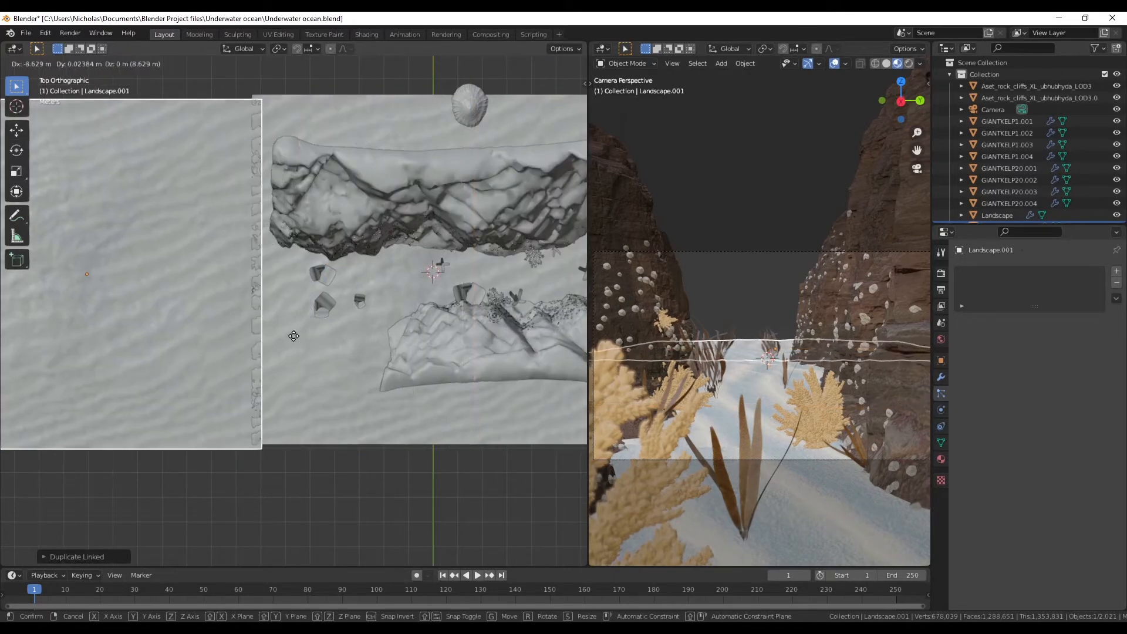
{"action": "left_click", "coordinate": [264, 333]}
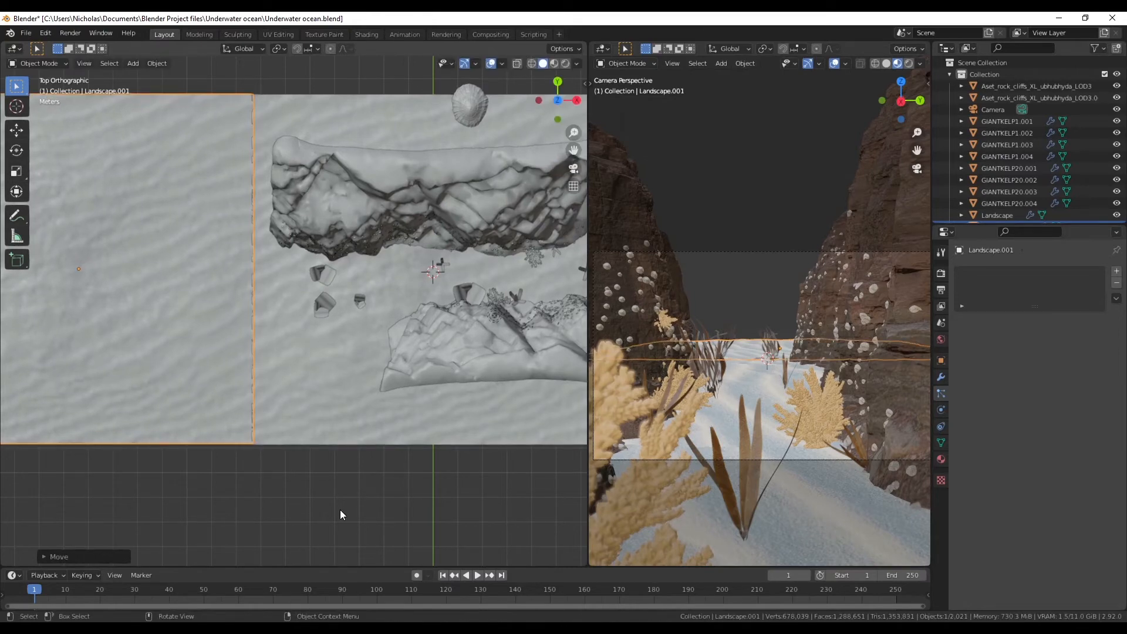
{"action": "left_click", "coordinate": [342, 514]}
- Inspect the extended seabed, return to the camera view in solid shading, and save the project
{"action": "middle_click_drag", "start_coordinate": [687, 355], "coordinate": [730, 431]}
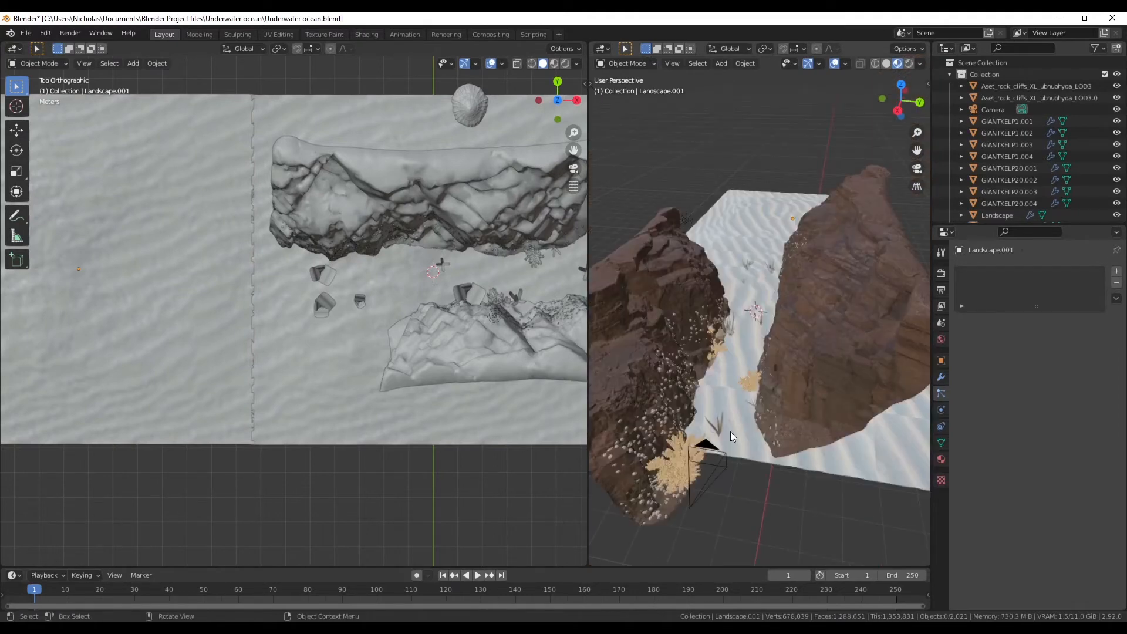
{"action": "left_click", "coordinate": [916, 169]}
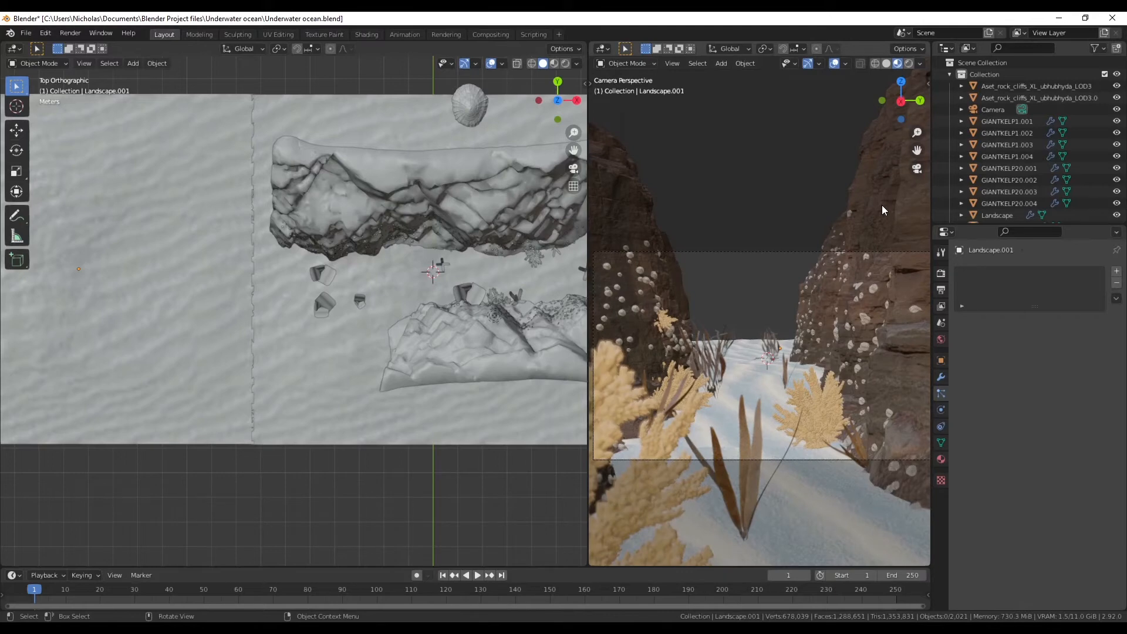
{"action": "left_click", "coordinate": [886, 64]}
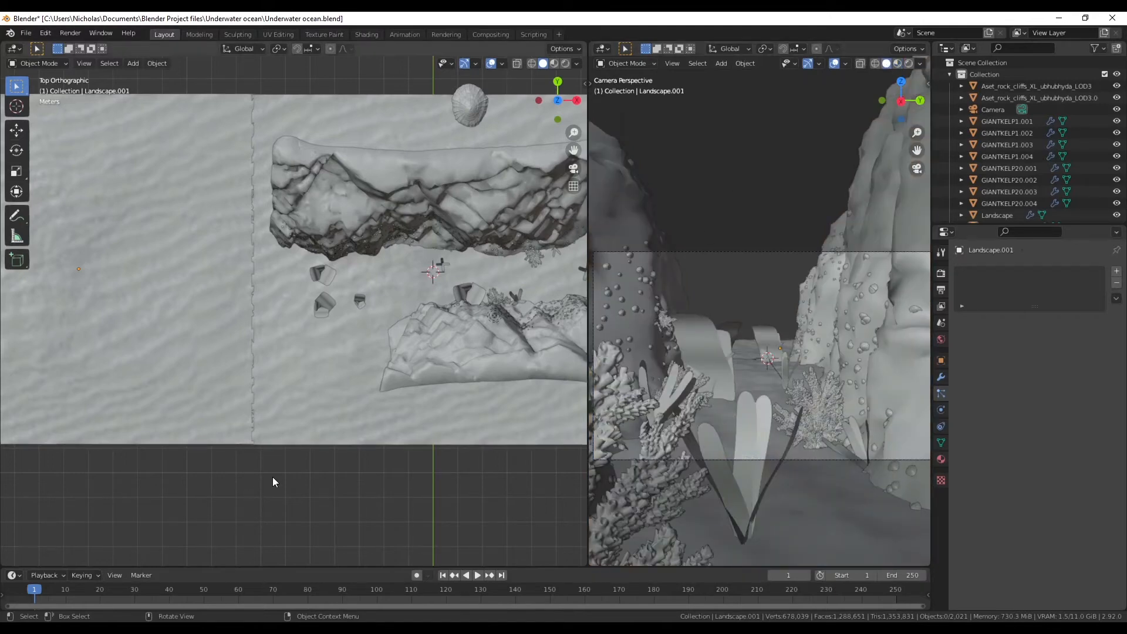
{"action": "key", "text": "ctrl+s"}
{"action": "middle_click_drag", "start_coordinate": [272, 476], "coordinate": [329, 343]}
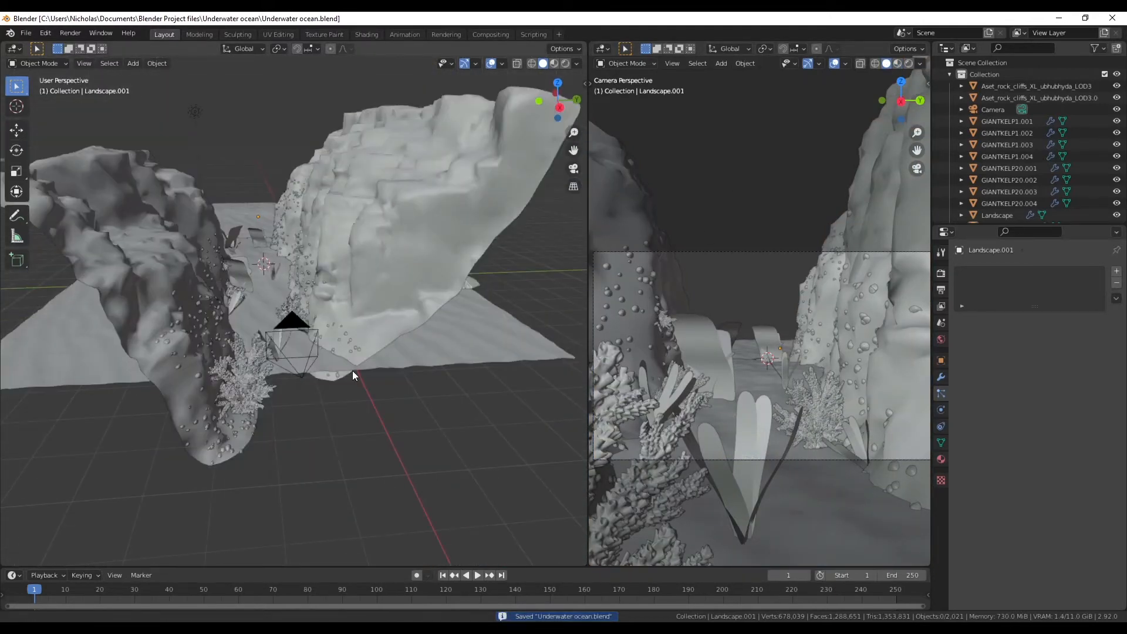
{"action": "scroll", "coordinate": [329, 342], "scroll_direction": "up", "scroll_amount": 5}
{"action": "middle_click_drag", "start_coordinate": [247, 172], "coordinate": [182, 545]}
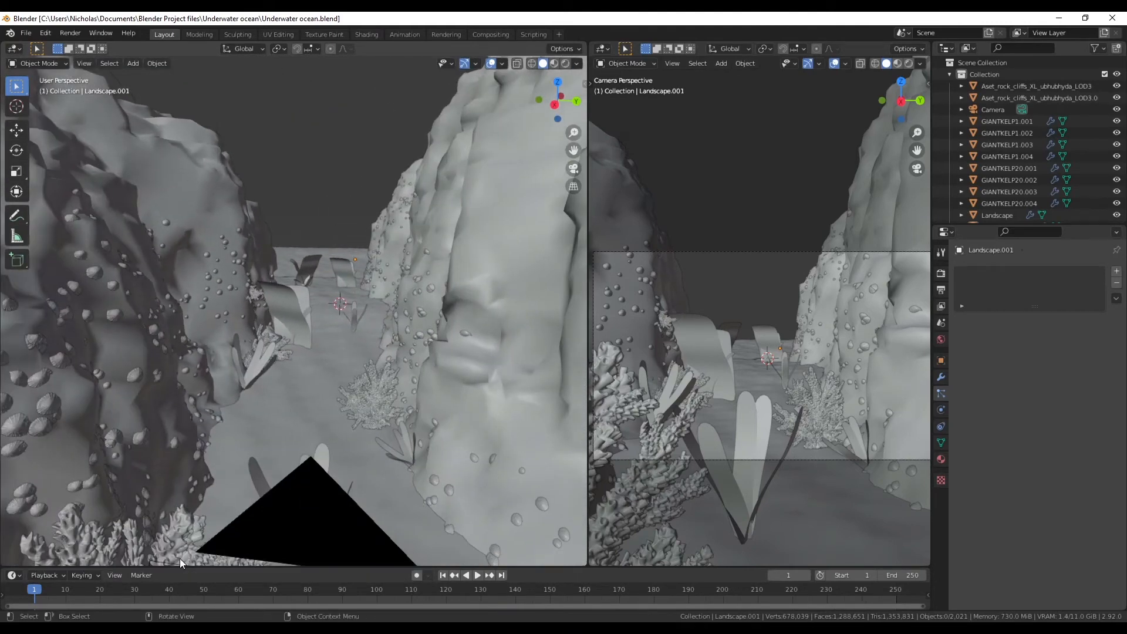
- Switch to File Explorer and open the Fish folder inside the Underwater ocean project's Assets folder
{"action": "key", "text": "alt+Tab"}
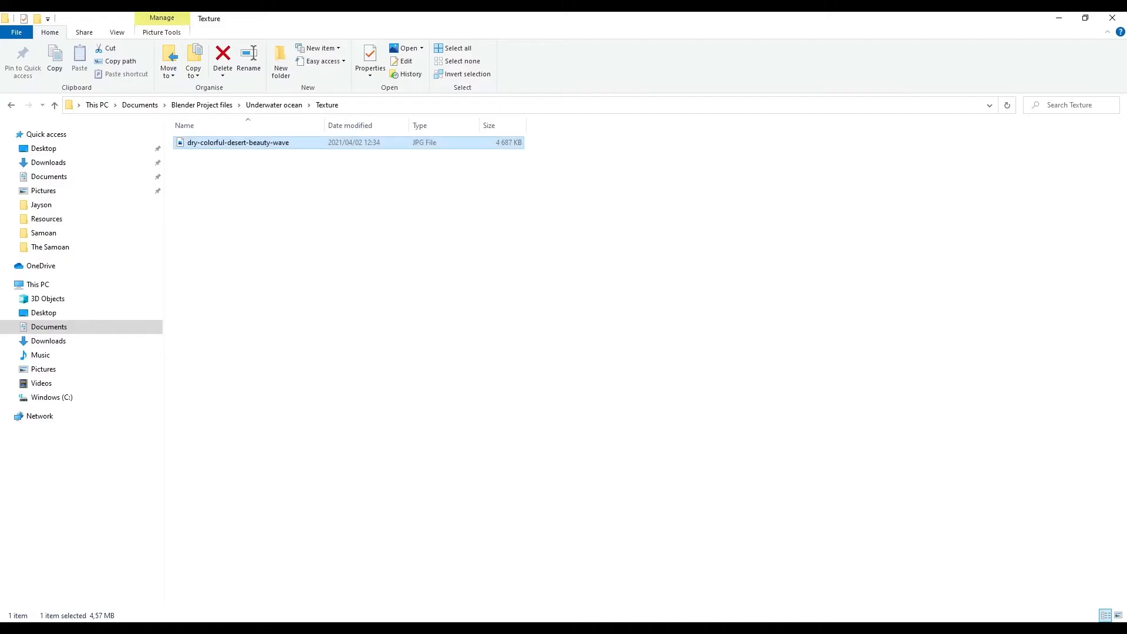
{"action": "left_click", "coordinate": [271, 106]}
{"action": "left_click", "coordinate": [226, 106]}
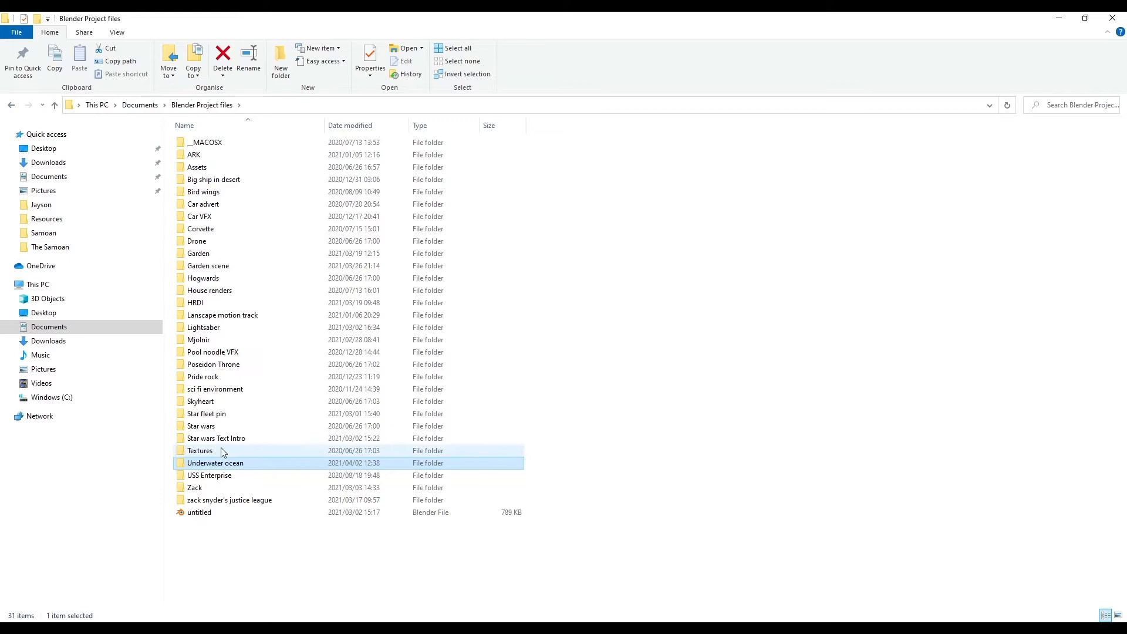
{"action": "double_click", "coordinate": [218, 464]}
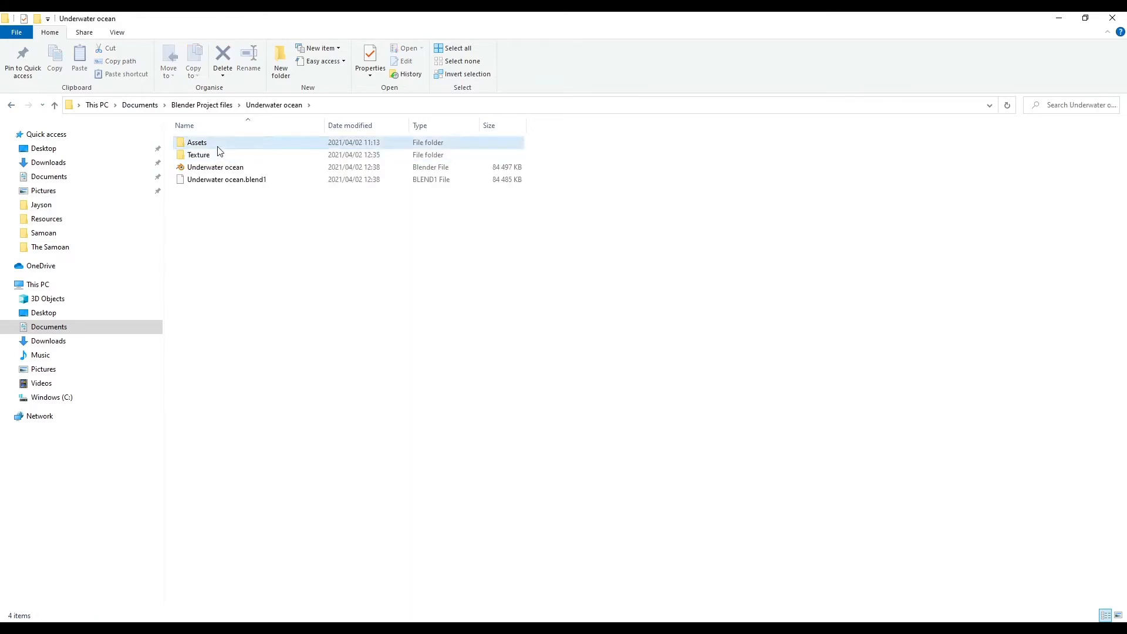
{"action": "double_click", "coordinate": [218, 146]}
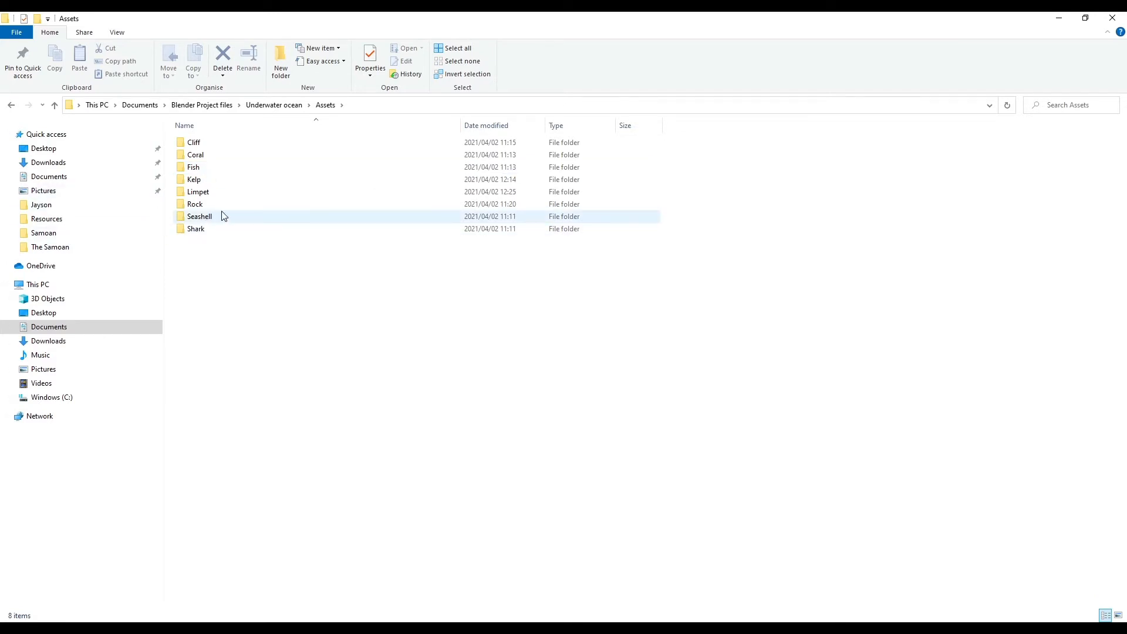
{"action": "double_click", "coordinate": [193, 167]}
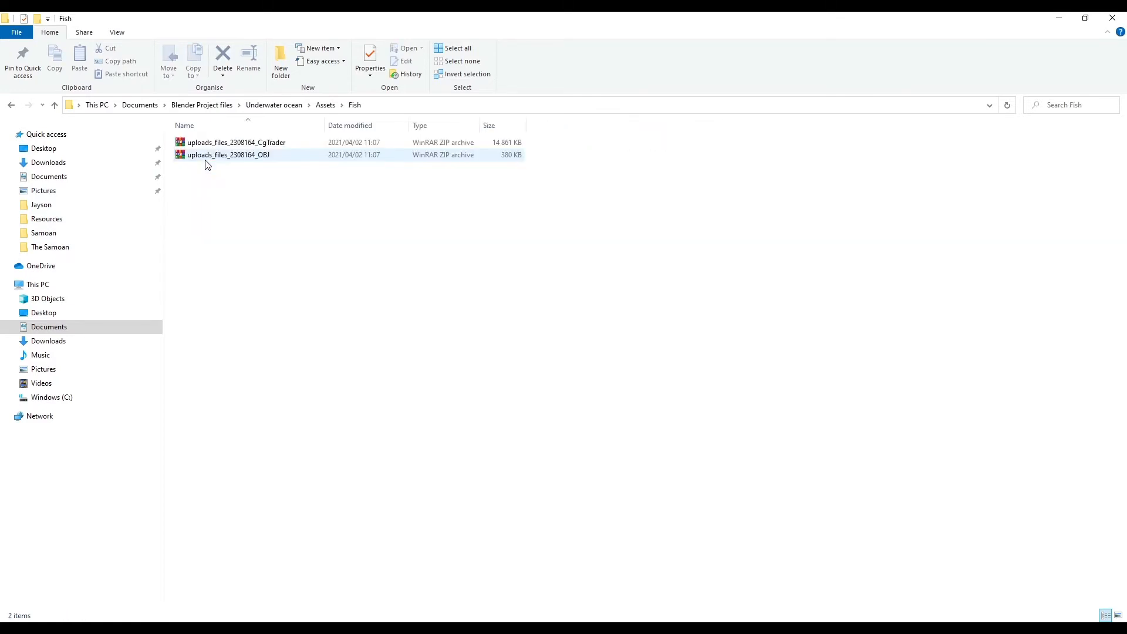
- Extract both fish ZIP archives into the Fish folder and permanently delete the two archives
{"action": "left_click_drag", "start_coordinate": [241, 171], "coordinate": [204, 150]}
{"action": "right_click", "coordinate": [204, 147]}
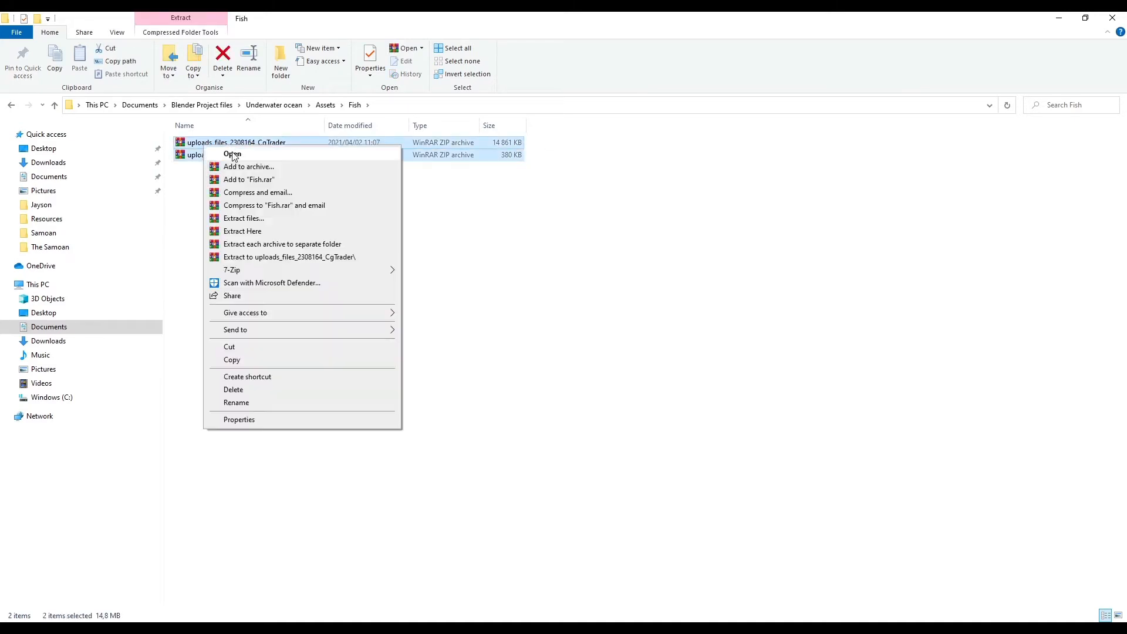
{"action": "left_click", "coordinate": [257, 231]}
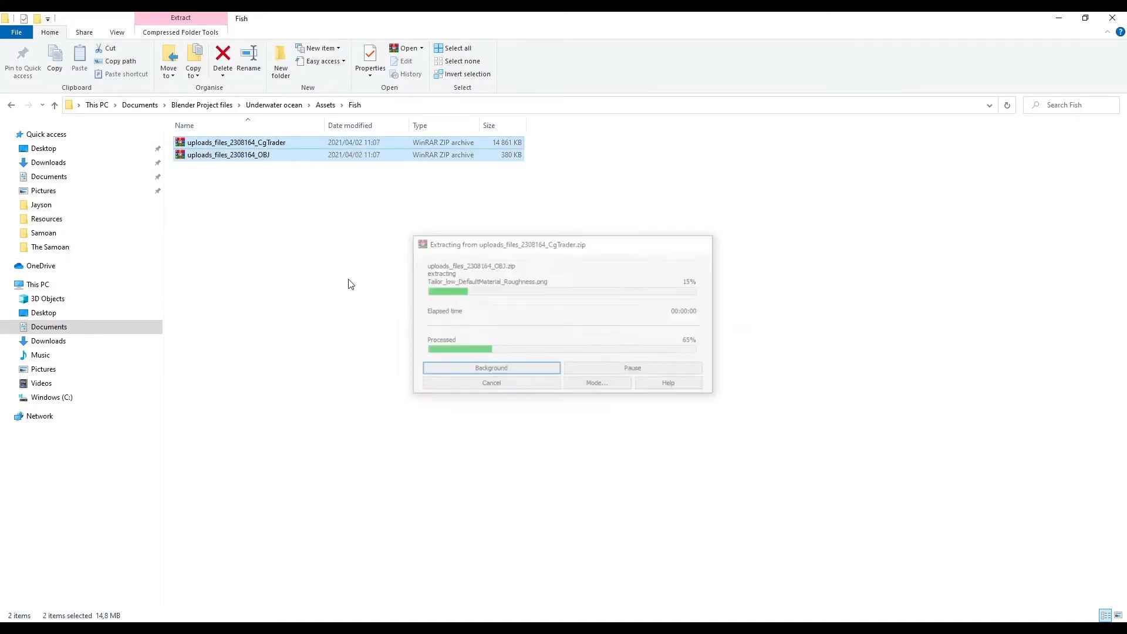
{"action": "left_click", "coordinate": [256, 194]}
{"action": "left_click_drag", "start_coordinate": [256, 194], "coordinate": [240, 172]}
{"action": "key", "text": "shift+Delete"}
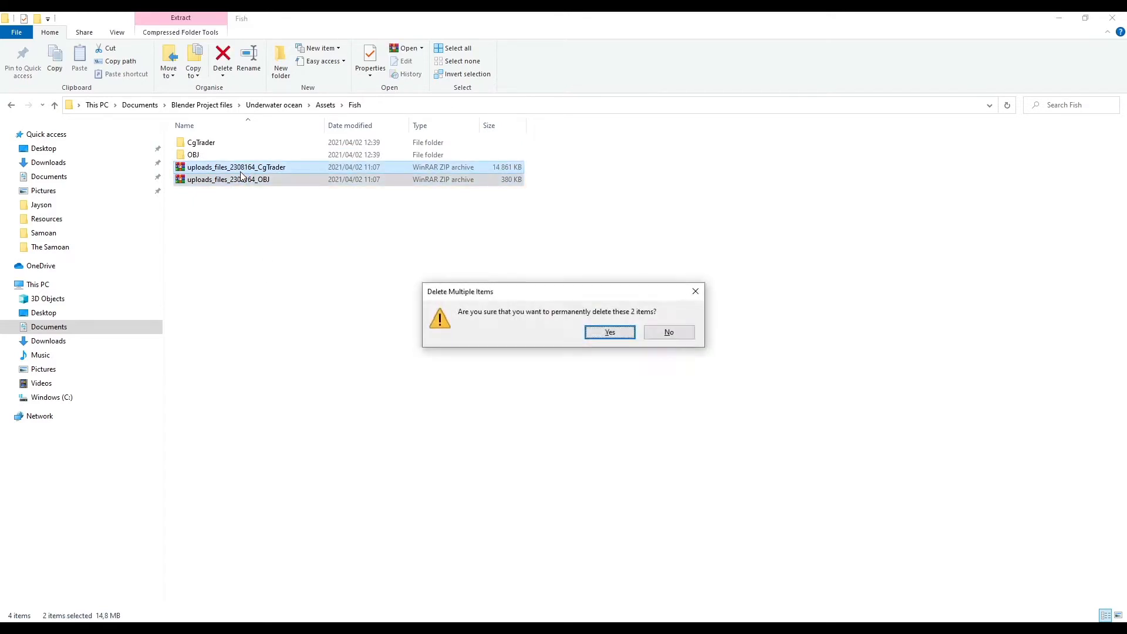
{"action": "key", "text": "Return"}
- Open the extracted OBJ folder and compare the Tailorsculpted and Tailorsculpted_LODS model files
{"action": "double_click", "coordinate": [227, 157]}
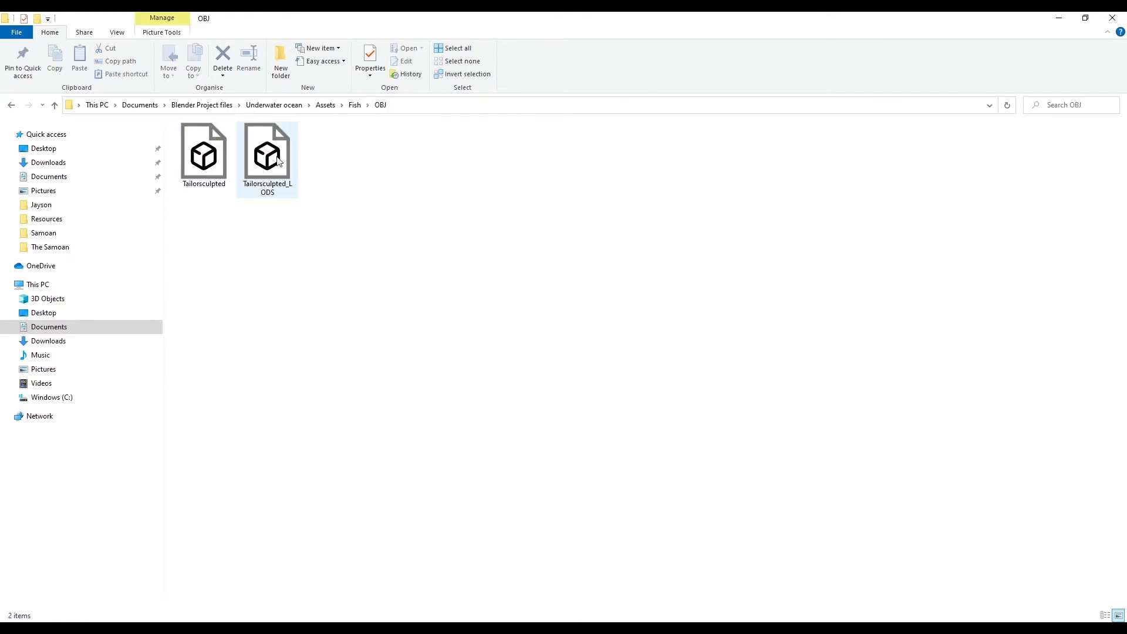
{"action": "left_click", "coordinate": [206, 157]}
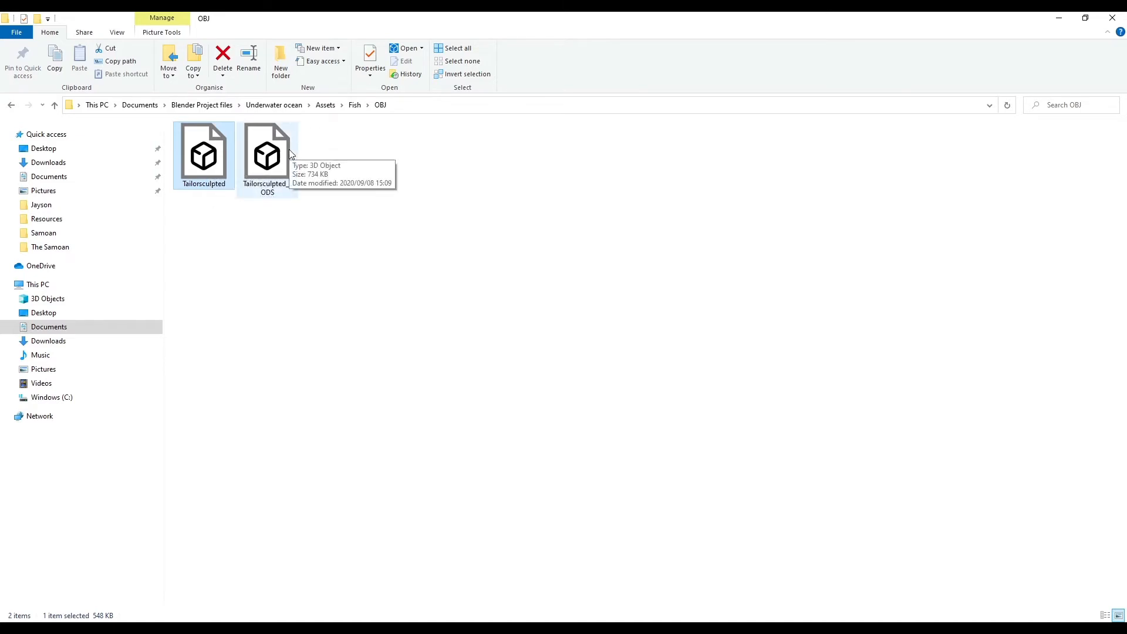
{"action": "left_click", "coordinate": [291, 170]}
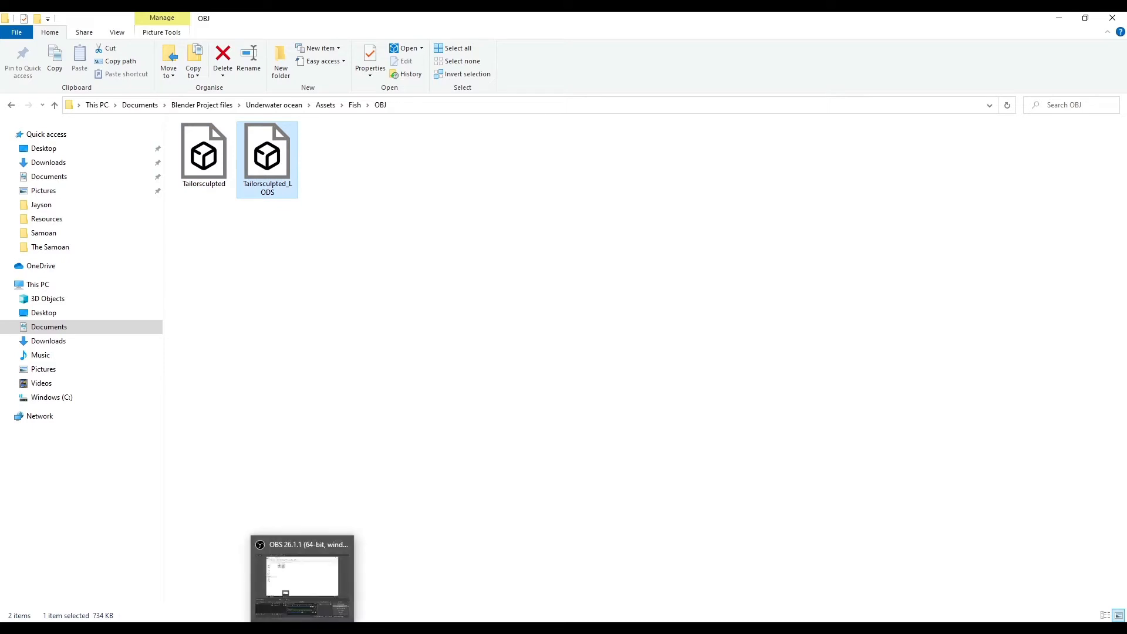
- Switch back to Blender and import Tailorsculpted_LODS.obj from the Fish assets' OBJ folder as a Wavefront model
{"action": "left_click", "coordinate": [273, 628]}
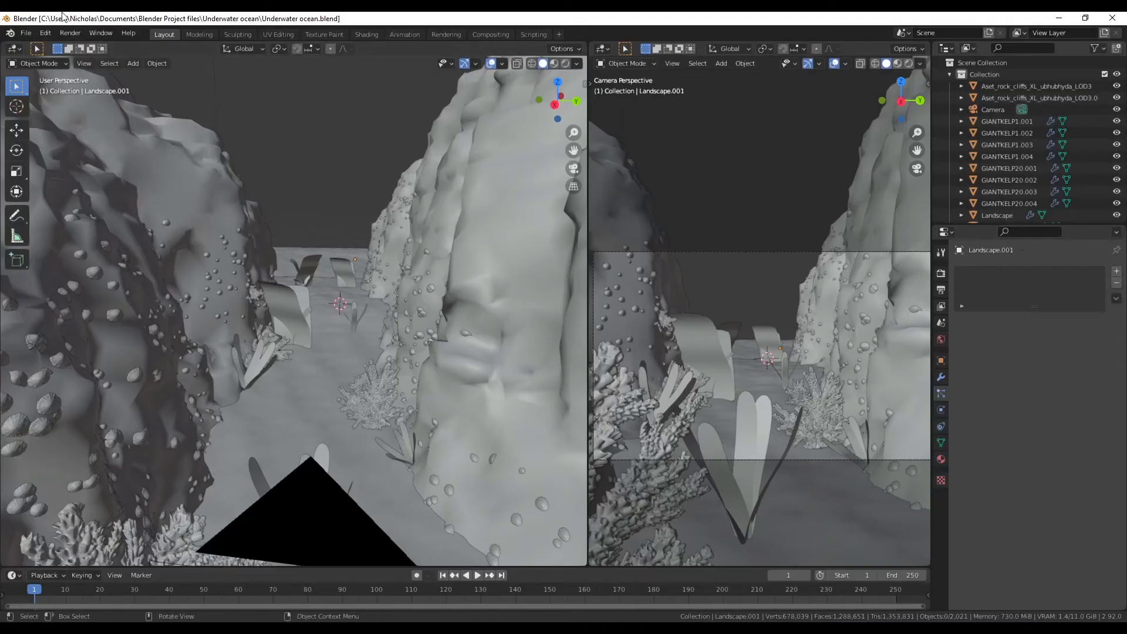
{"action": "left_click", "coordinate": [26, 33]}
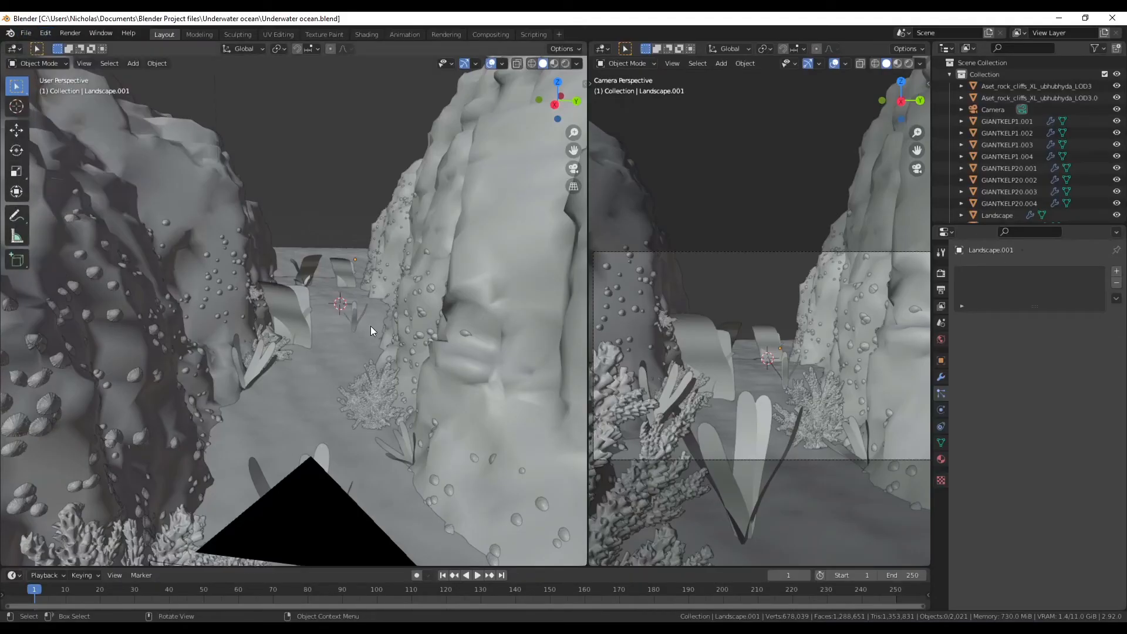
{"action": "left_click", "coordinate": [26, 33]}
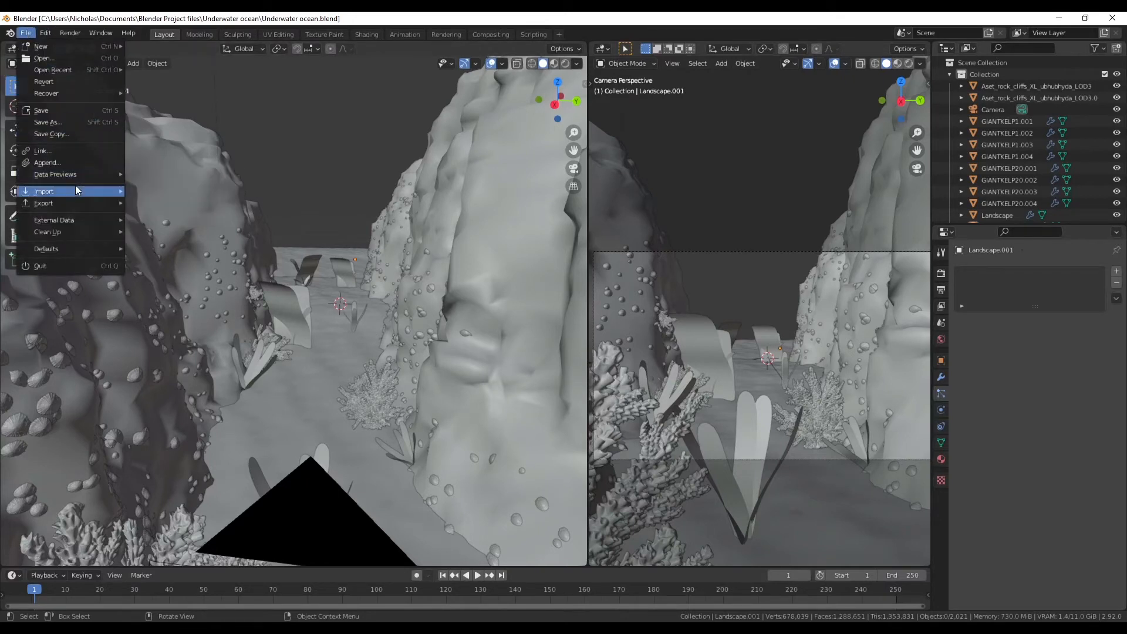
{"action": "left_click", "coordinate": [25, 33]}
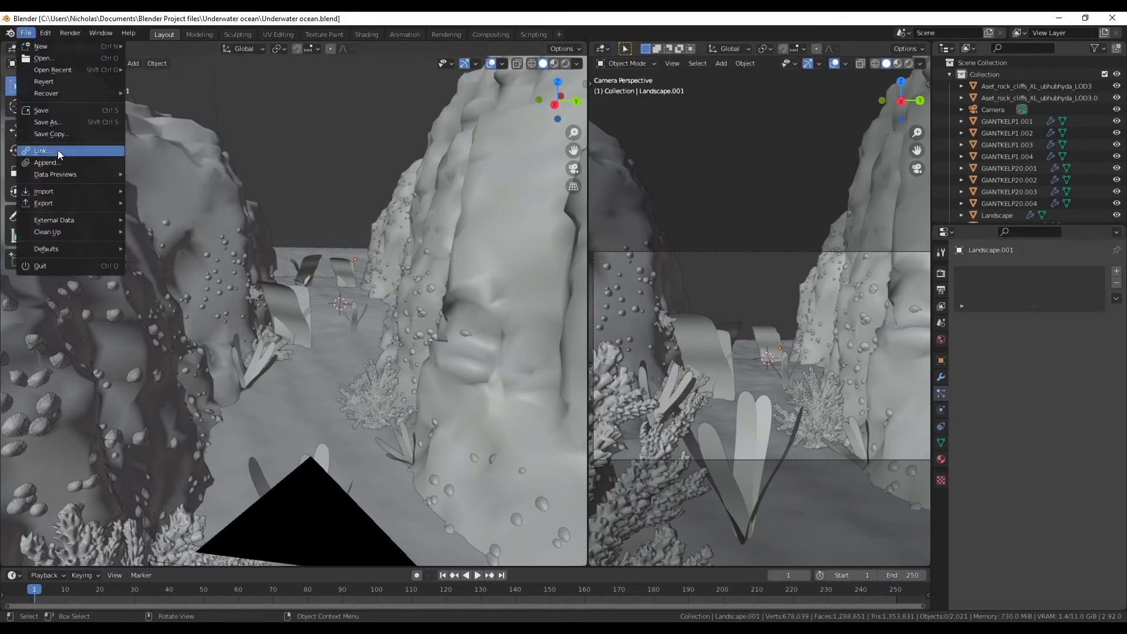
{"action": "mouse_move", "coordinate": [80, 195]}
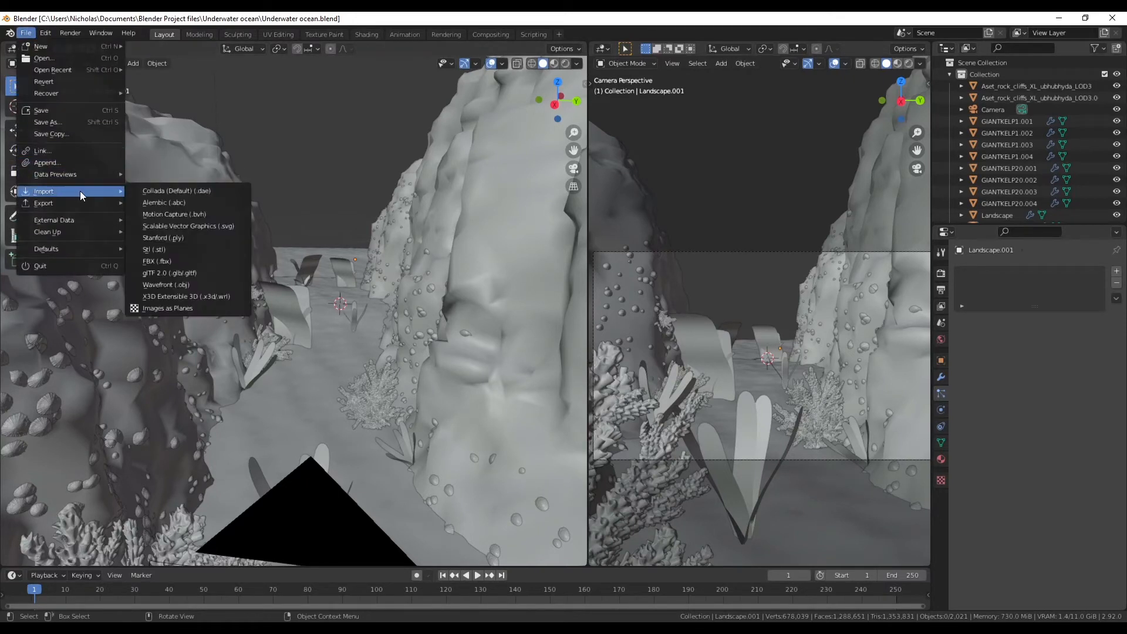
{"action": "left_click", "coordinate": [189, 283]}
{"action": "left_click", "coordinate": [440, 179]}
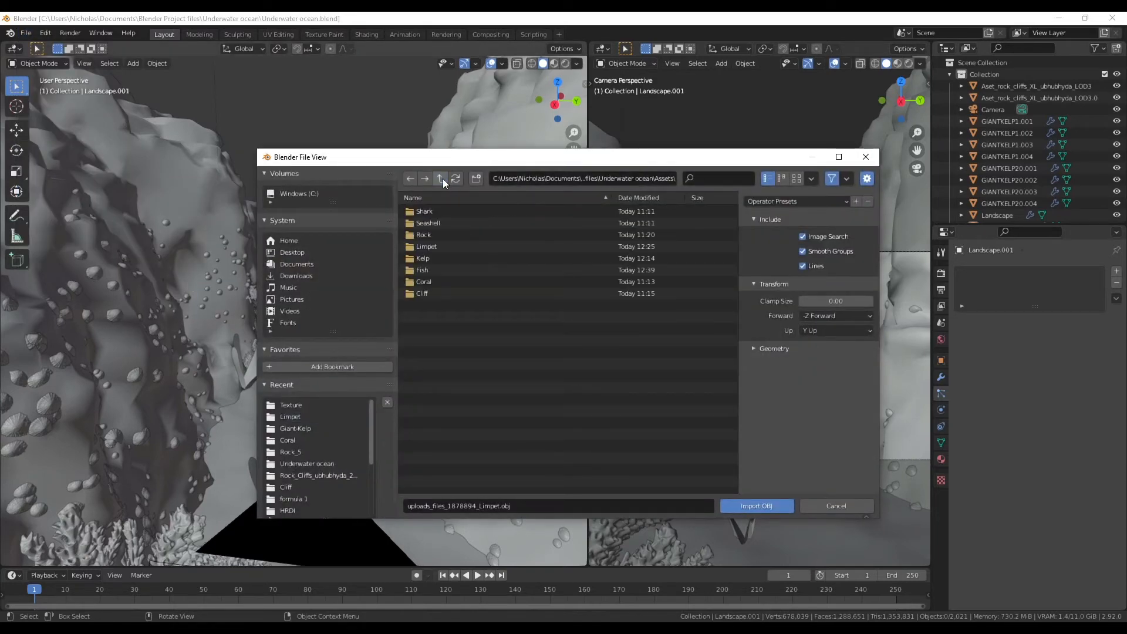
{"action": "double_click", "coordinate": [428, 267]}
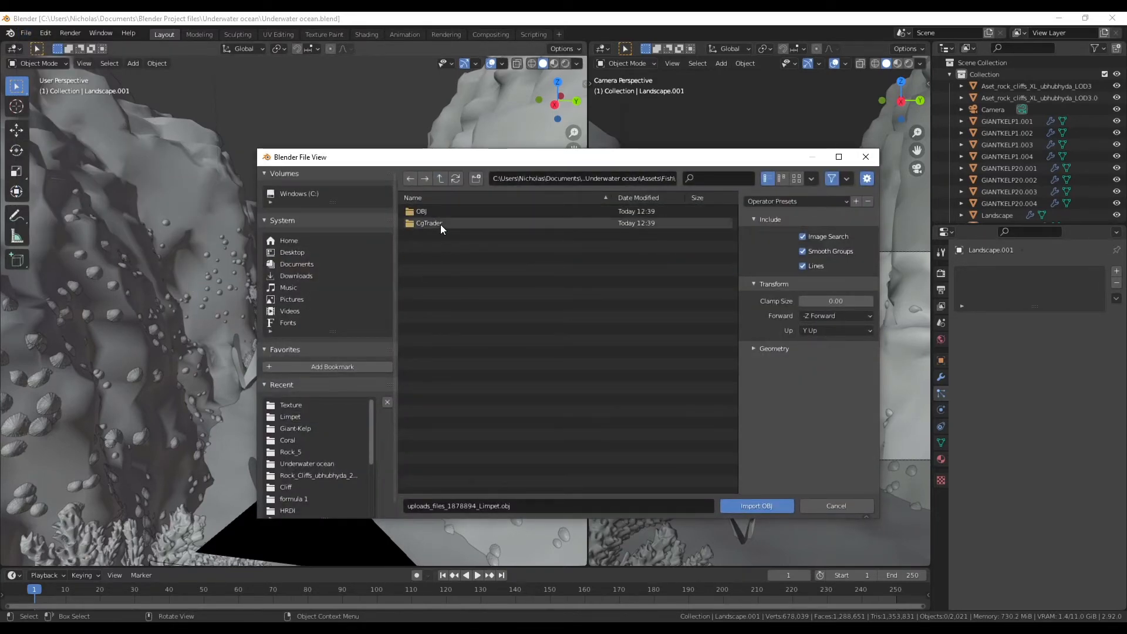
{"action": "double_click", "coordinate": [432, 210]}
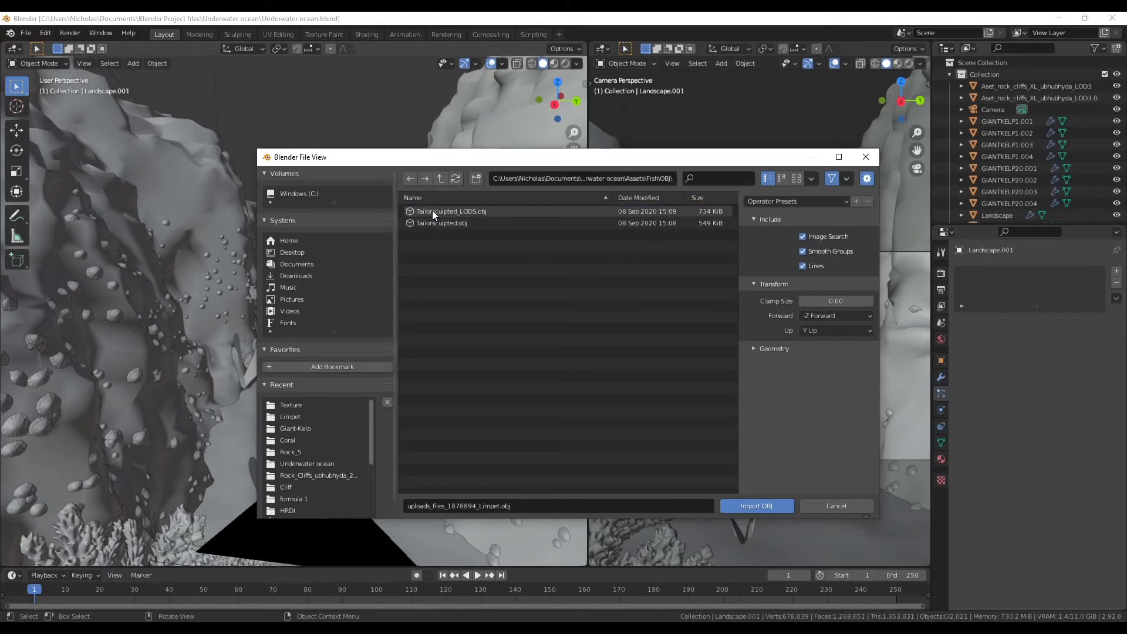
{"action": "double_click", "coordinate": [474, 210]}
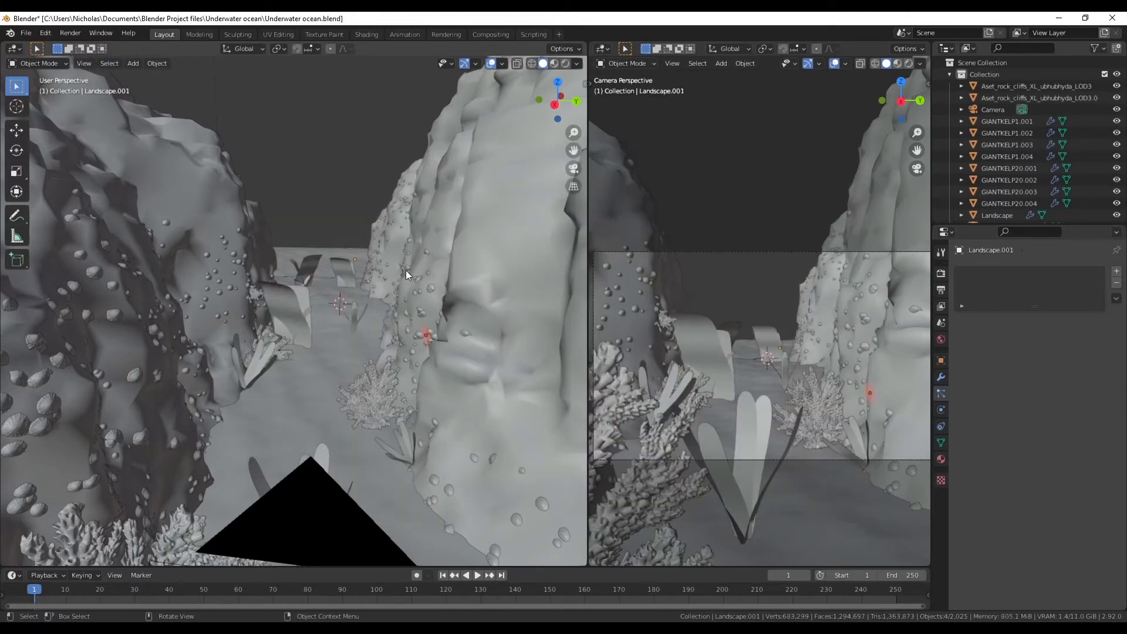
- Move the four imported fish models into the open channel between the cliffs, within the camera's view
{"action": "scroll", "coordinate": [378, 296], "scroll_direction": "down", "scroll_amount": 5}
{"action": "scroll", "coordinate": [366, 317], "scroll_direction": "up", "scroll_amount": 4}
{"action": "middle_click_drag", "start_coordinate": [351, 318], "coordinate": [304, 319]}
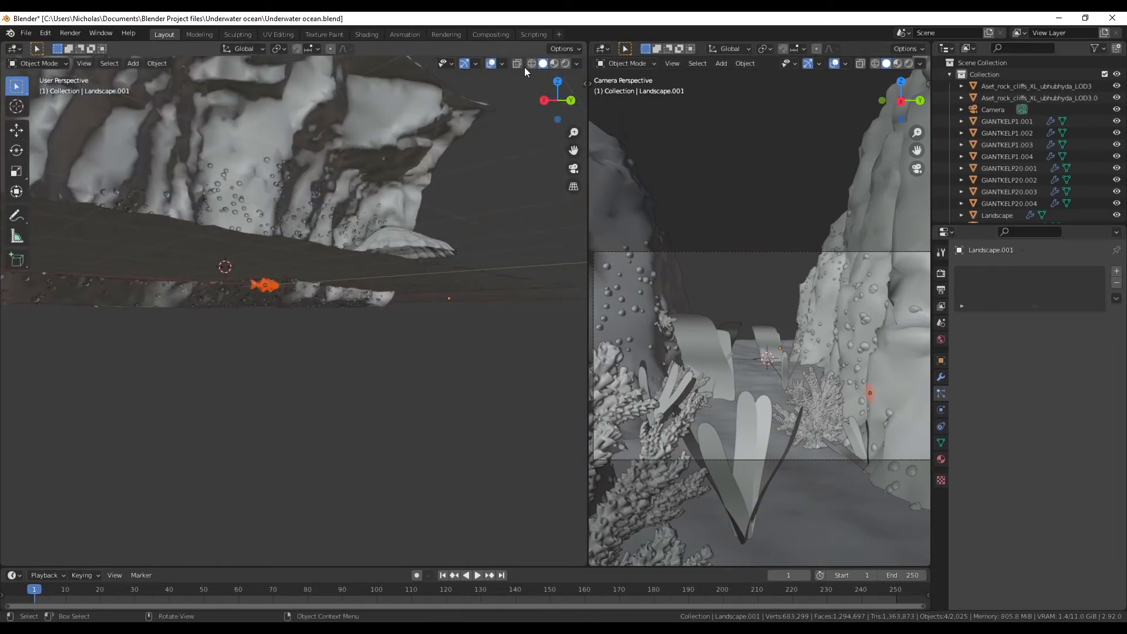
{"action": "left_click", "coordinate": [570, 100]}
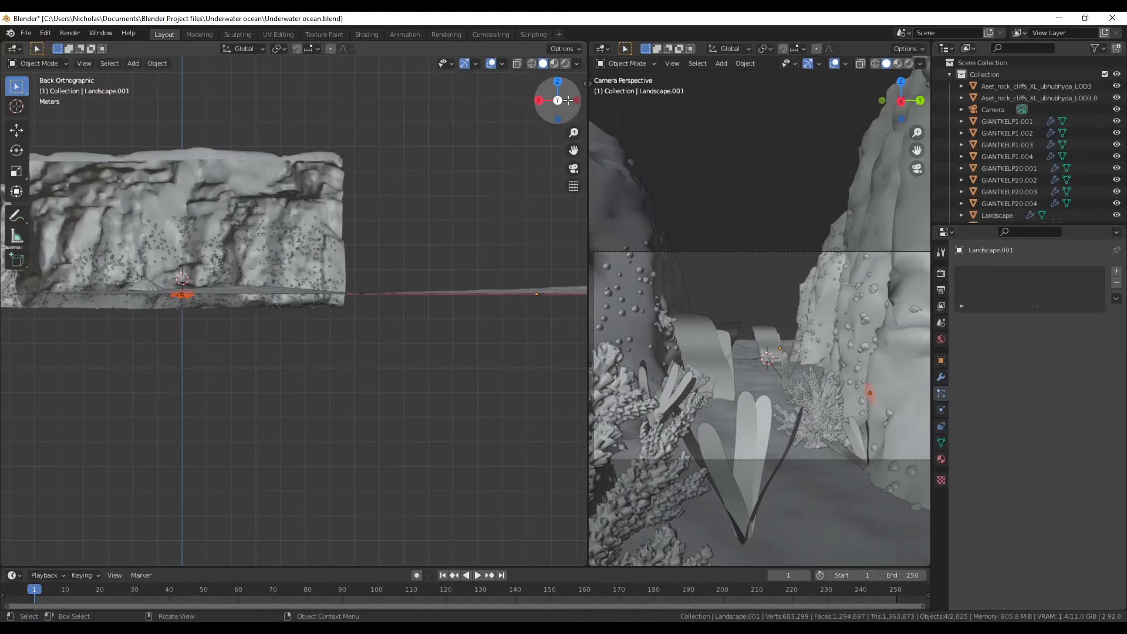
{"action": "key", "text": "g"}
{"action": "left_click", "coordinate": [327, 326]}
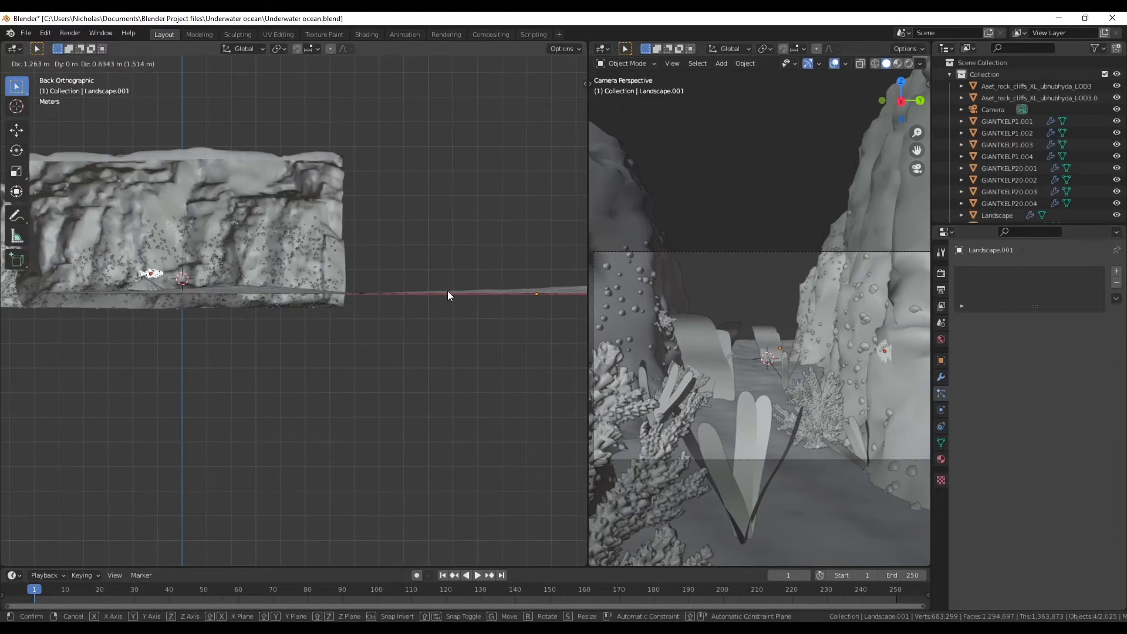
{"action": "left_click", "coordinate": [538, 101]}
{"action": "key", "text": "g"}
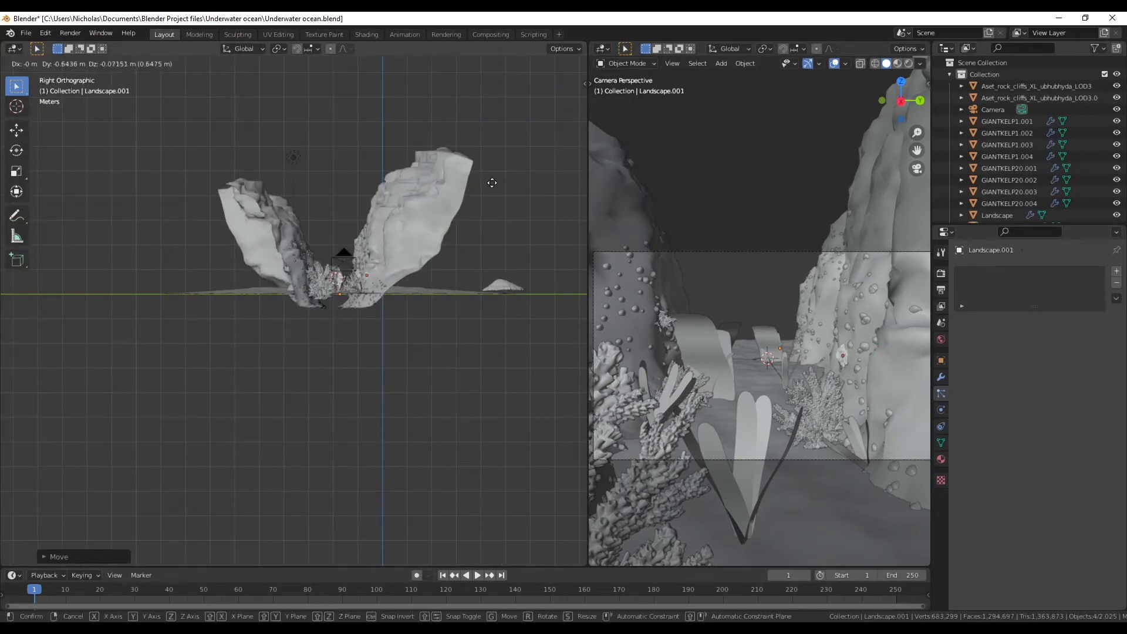
{"action": "left_click", "coordinate": [471, 184]}
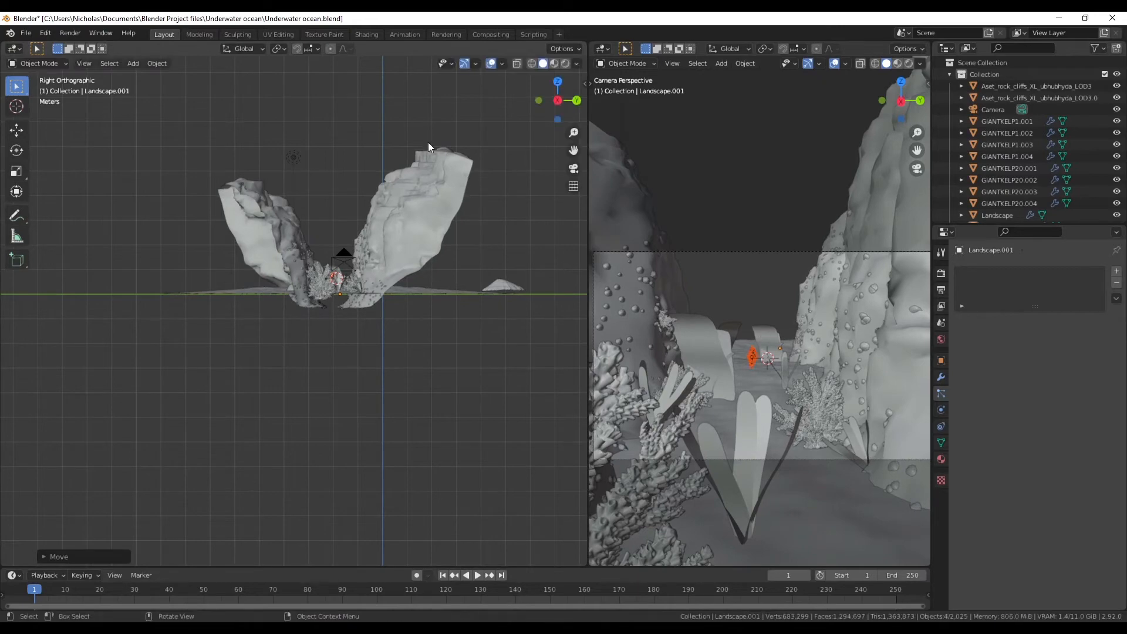
{"action": "left_click", "coordinate": [558, 81]}
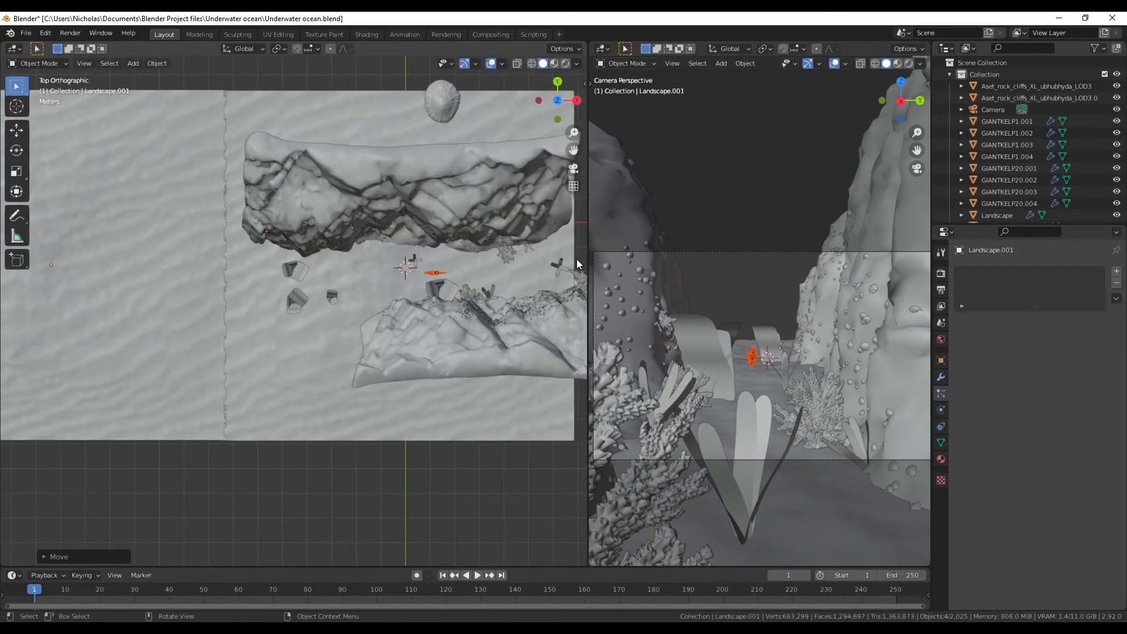
- Show the camera view in material preview shading and isolate the imported fish models in local view
{"action": "left_click", "coordinate": [898, 64]}
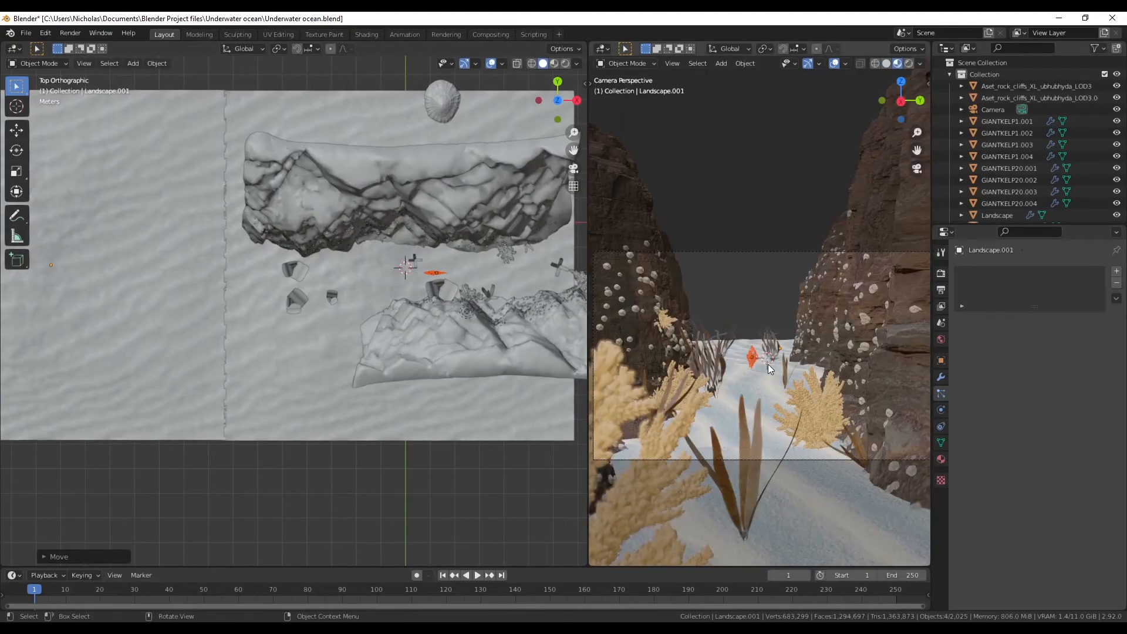
{"action": "key", "text": "KP_Divide"}
{"action": "middle_click_drag", "start_coordinate": [768, 364], "coordinate": [721, 336]}
- Move the Tailor_LOD3 fish away from the overlapping models and delete it
{"action": "left_click", "coordinate": [740, 242]}
{"action": "left_click", "coordinate": [737, 315]}
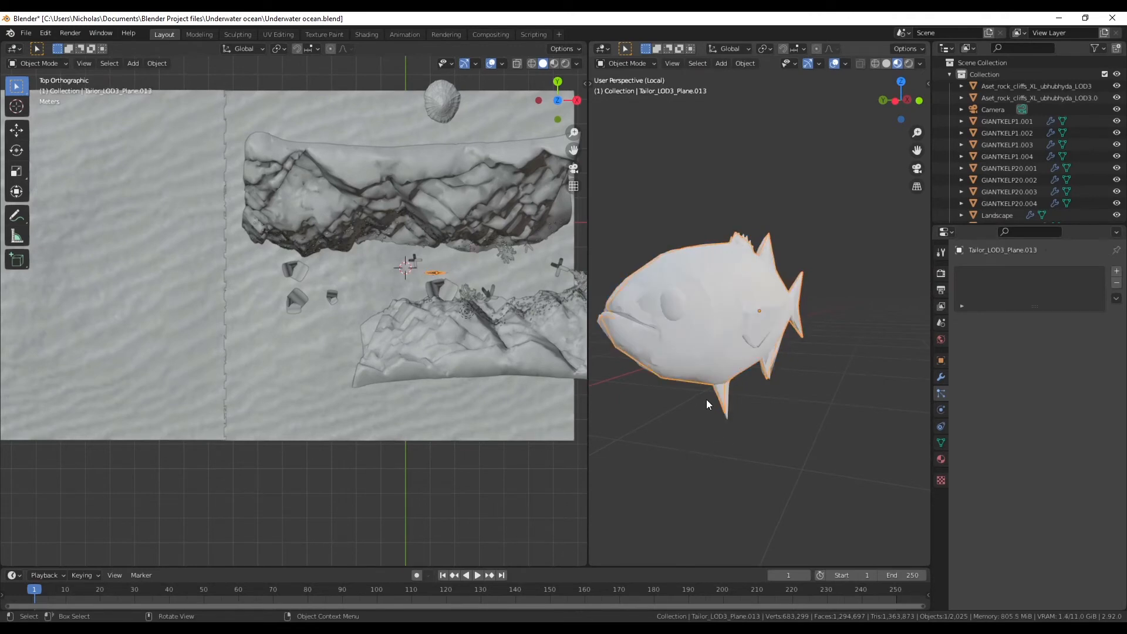
{"action": "key", "text": "shift+d"}
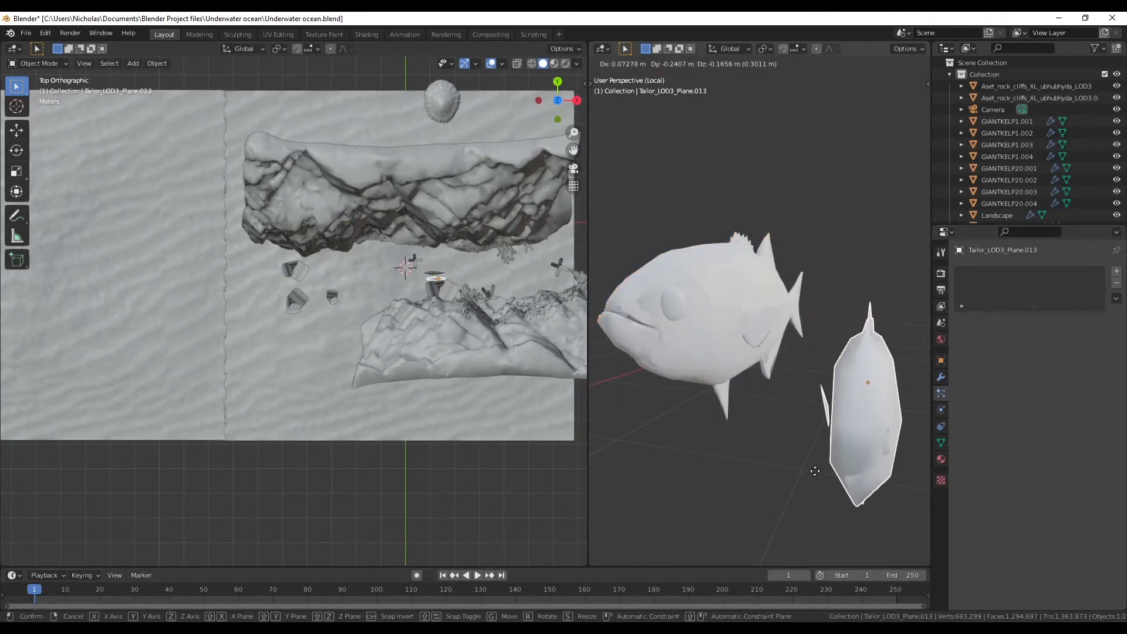
{"action": "left_click", "coordinate": [815, 470]}
{"action": "key", "text": "x"}
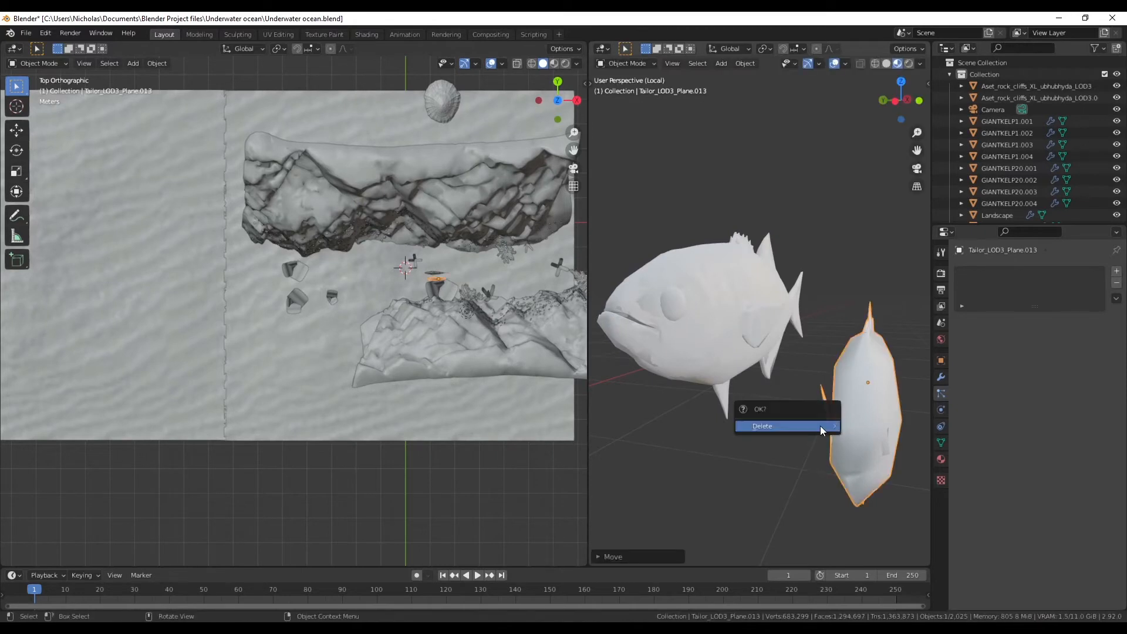
{"action": "left_click", "coordinate": [819, 425]}
- Move two of the overlapping fish apart so the three remaining models can be compared
{"action": "left_click", "coordinate": [692, 348]}
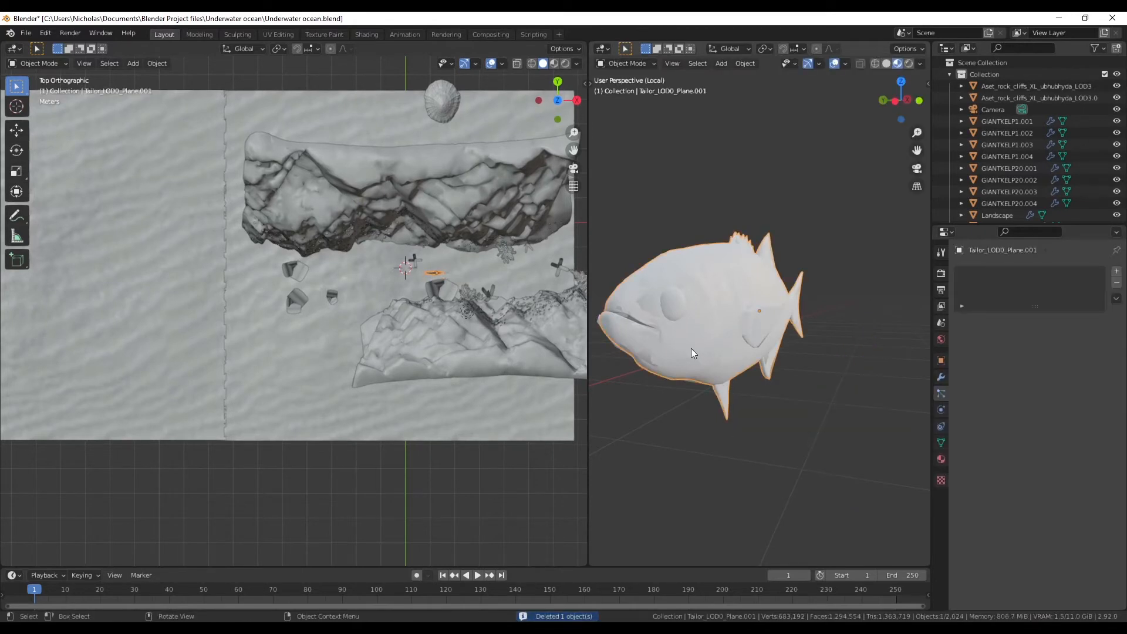
{"action": "left_click", "coordinate": [691, 347]}
{"action": "key", "text": "shift+d"}
{"action": "left_click", "coordinate": [772, 438]}
{"action": "left_click", "coordinate": [679, 316]}
{"action": "key", "text": "shift+d"}
{"action": "left_click", "coordinate": [699, 294]}
{"action": "scroll", "coordinate": [696, 319], "scroll_direction": "up", "scroll_amount": 3}
{"action": "middle_click_drag", "start_coordinate": [687, 329], "coordinate": [688, 340]}
{"action": "scroll", "coordinate": [688, 340], "scroll_direction": "down", "scroll_amount": 4}
- Delete the Tailor_LOD2 fish from among the three separated models
{"action": "left_click", "coordinate": [684, 345]}
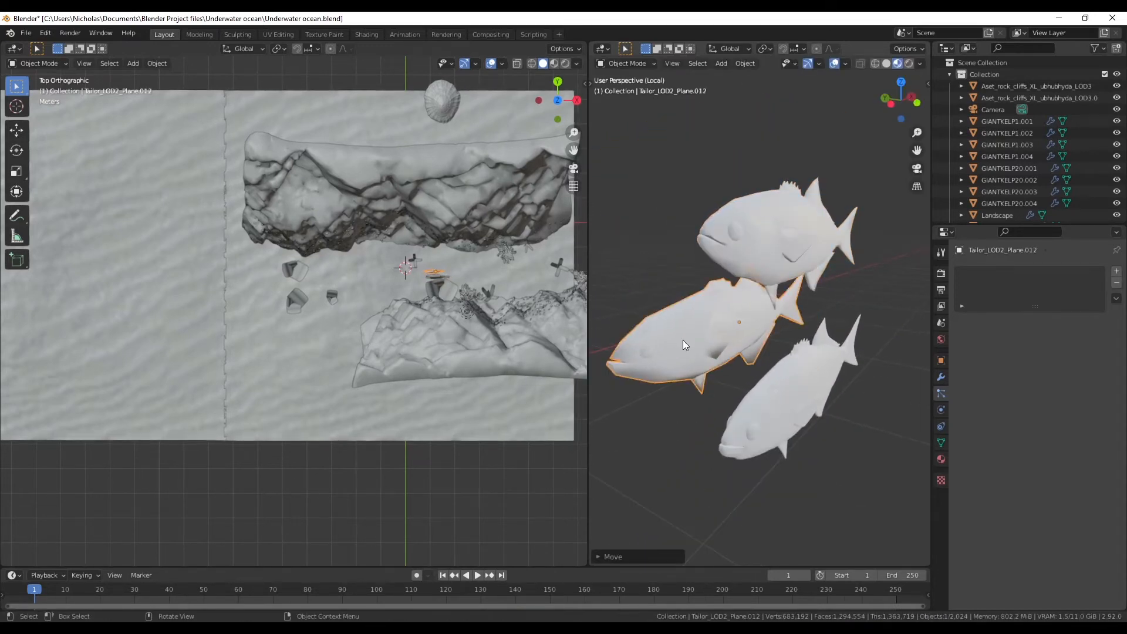
{"action": "key", "text": "c"}
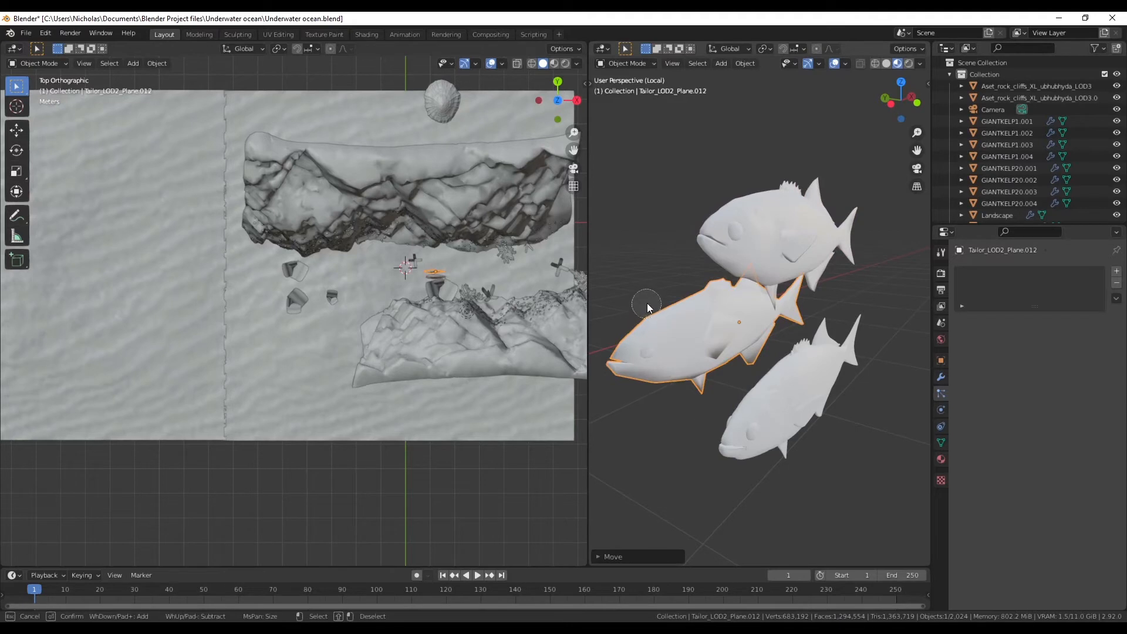
{"action": "key", "text": "Escape"}
{"action": "left_click", "coordinate": [668, 411]}
{"action": "left_click", "coordinate": [659, 365]}
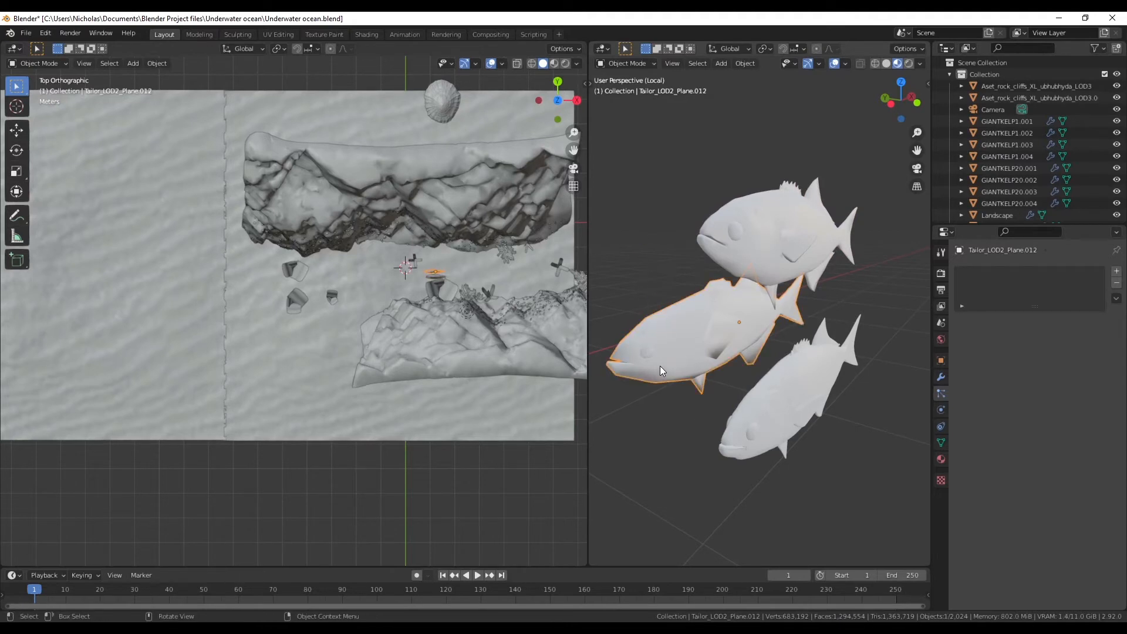
{"action": "key", "text": "x"}
{"action": "left_click", "coordinate": [660, 365]}
- Compare the detail of the two remaining fish and delete the upper one
{"action": "middle_click_drag", "start_coordinate": [793, 434], "coordinate": [710, 422]}
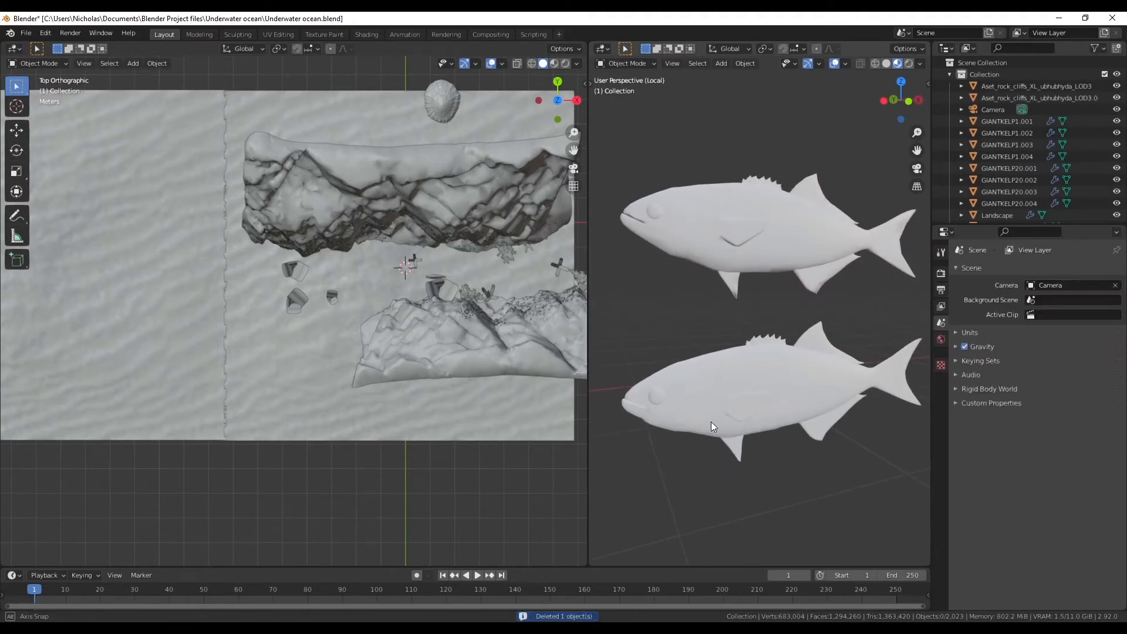
{"action": "scroll", "coordinate": [710, 421], "scroll_direction": "up", "scroll_amount": 6}
{"action": "scroll", "coordinate": [732, 430], "scroll_direction": "down", "scroll_amount": 6}
{"action": "mouse_move", "coordinate": [730, 439]}
{"action": "middle_mouse_down"}
{"action": "mouse_move", "coordinate": [740, 486]}
{"action": "mouse_move", "coordinate": [733, 460]}
{"action": "middle_mouse_up"}
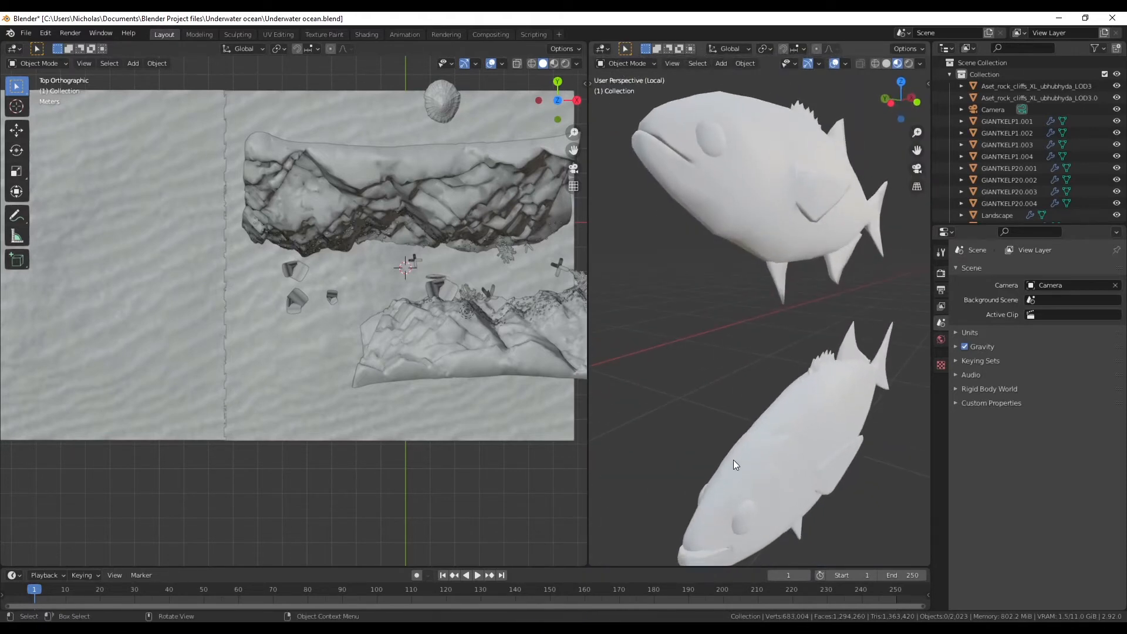
{"action": "left_click", "coordinate": [739, 186]}
{"action": "key", "text": "Delete"}
- Select the Tailor_LOD0 fish, leave local view and return to the camera view of the full scene
{"action": "left_click", "coordinate": [759, 418]}
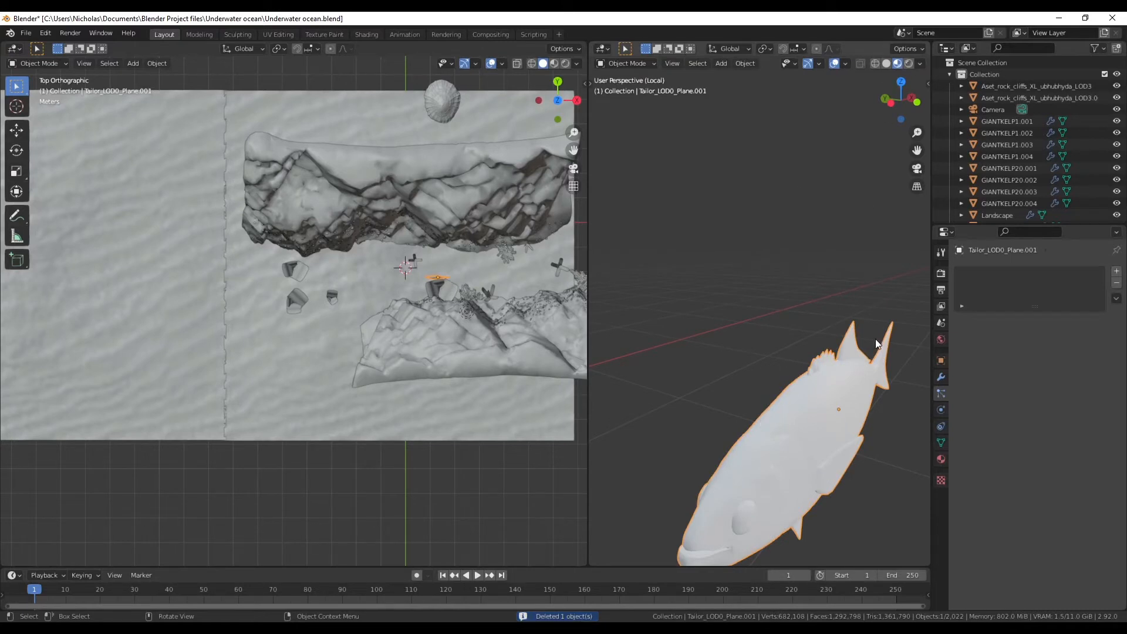
{"action": "middle_click_drag", "start_coordinate": [807, 433], "coordinate": [774, 403]}
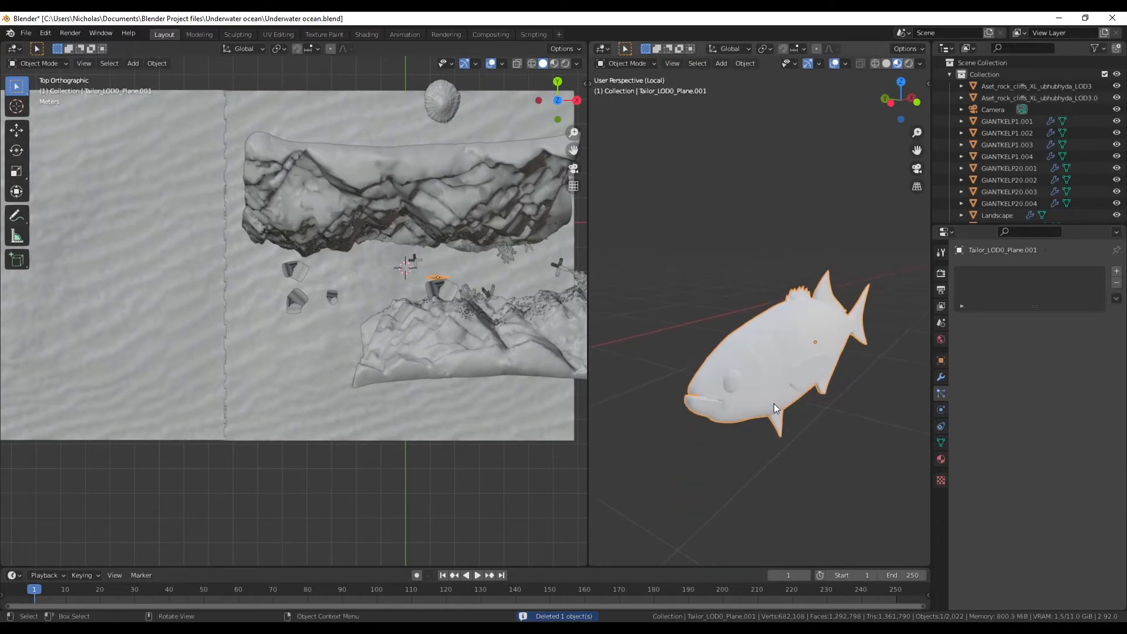
{"action": "key", "text": "KP_Divide"}
{"action": "key", "text": "KP_0"}
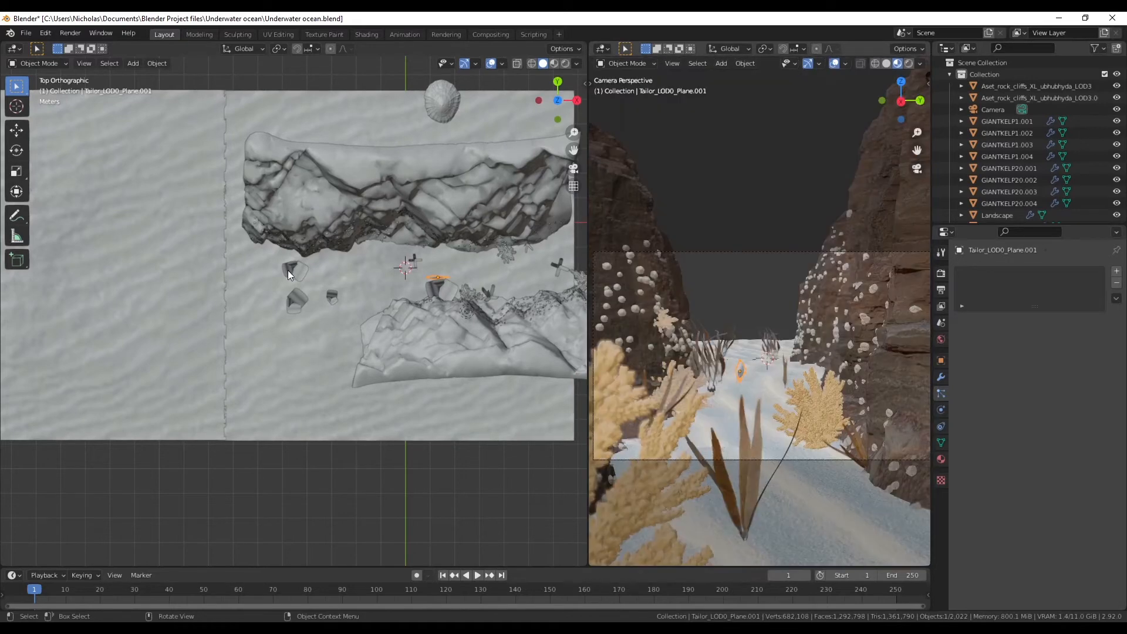
- Move the Tailor_LOD0 fish along the channel, clear of the nearby plants, and scale it up about 1.67 times
{"action": "middle_click_drag", "start_coordinate": [439, 322], "coordinate": [400, 382]}
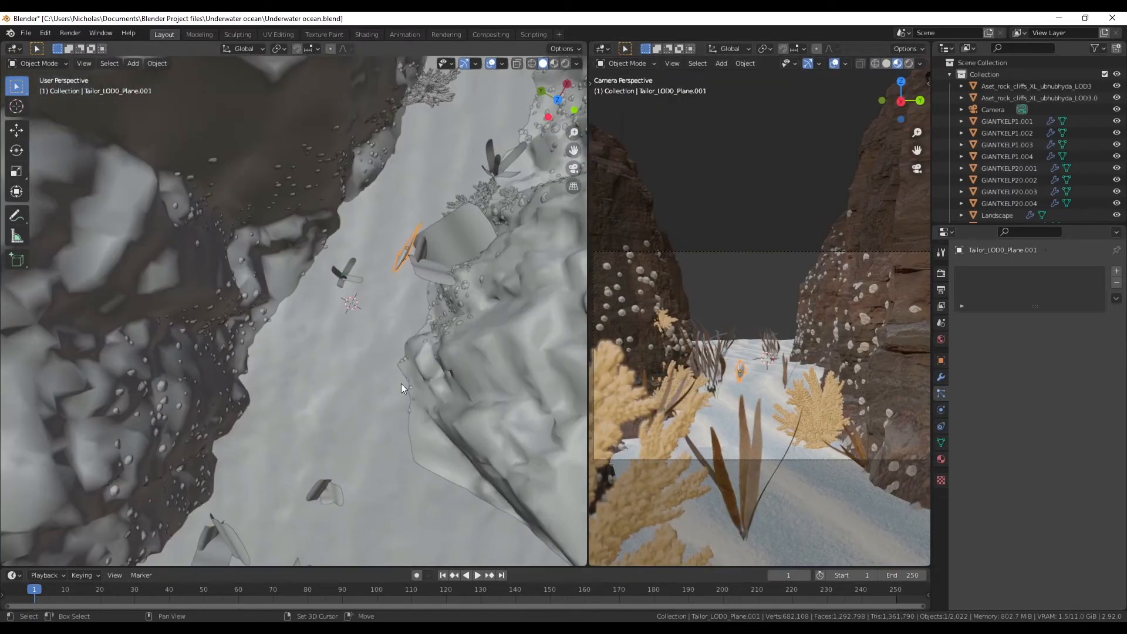
{"action": "left_click", "coordinate": [558, 99]}
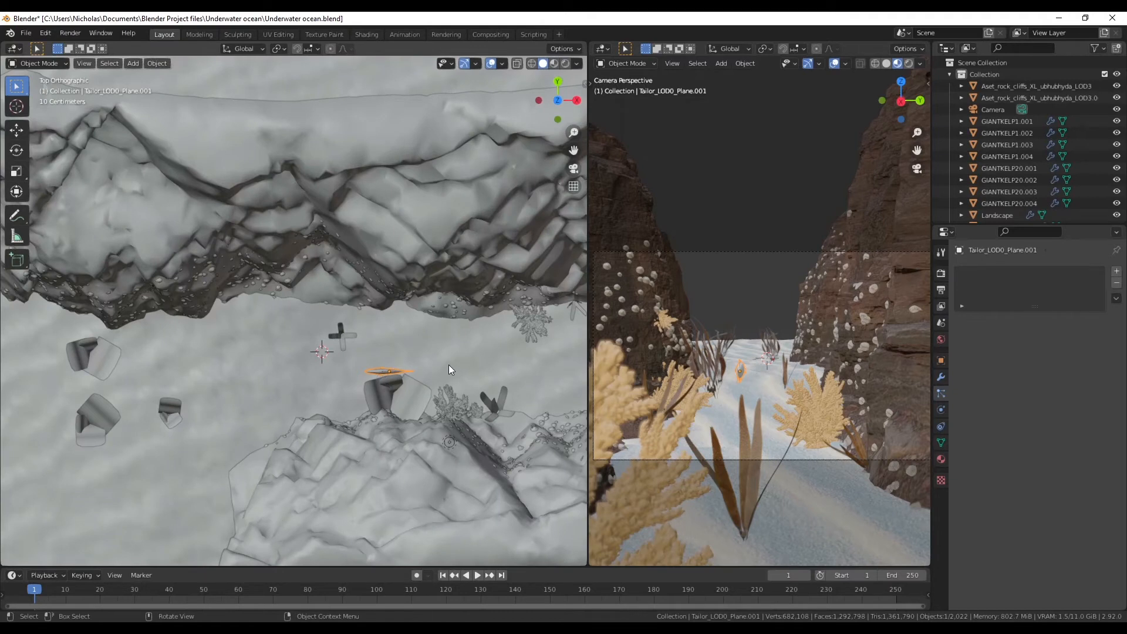
{"action": "key", "text": "g"}
{"action": "left_click", "coordinate": [399, 363]}
{"action": "key", "text": "s"}
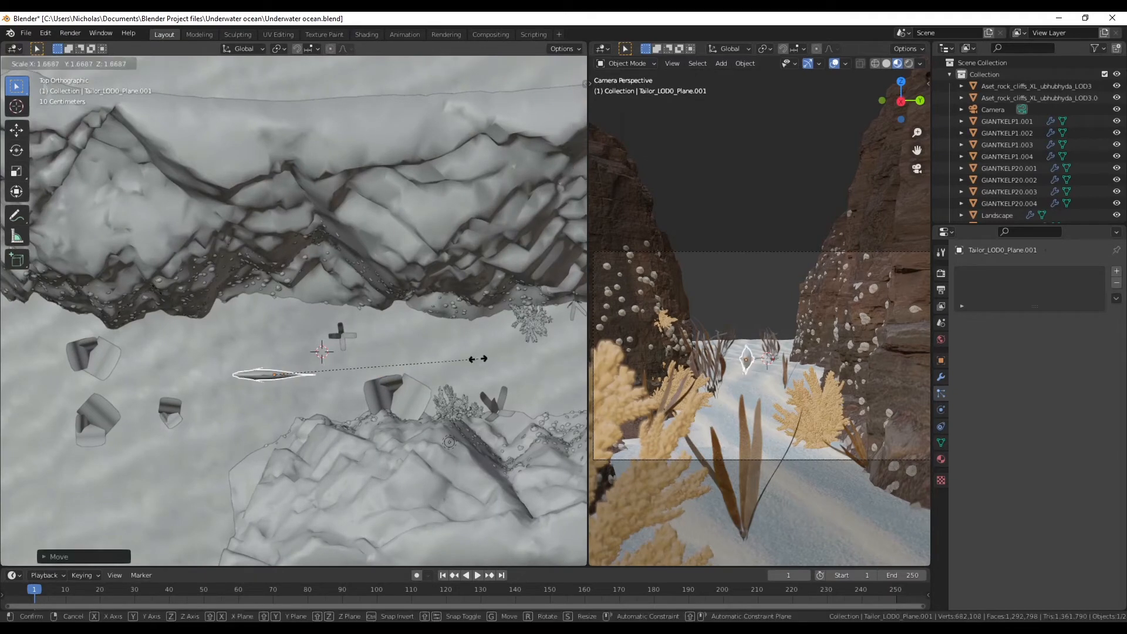
{"action": "left_click", "coordinate": [480, 359]}
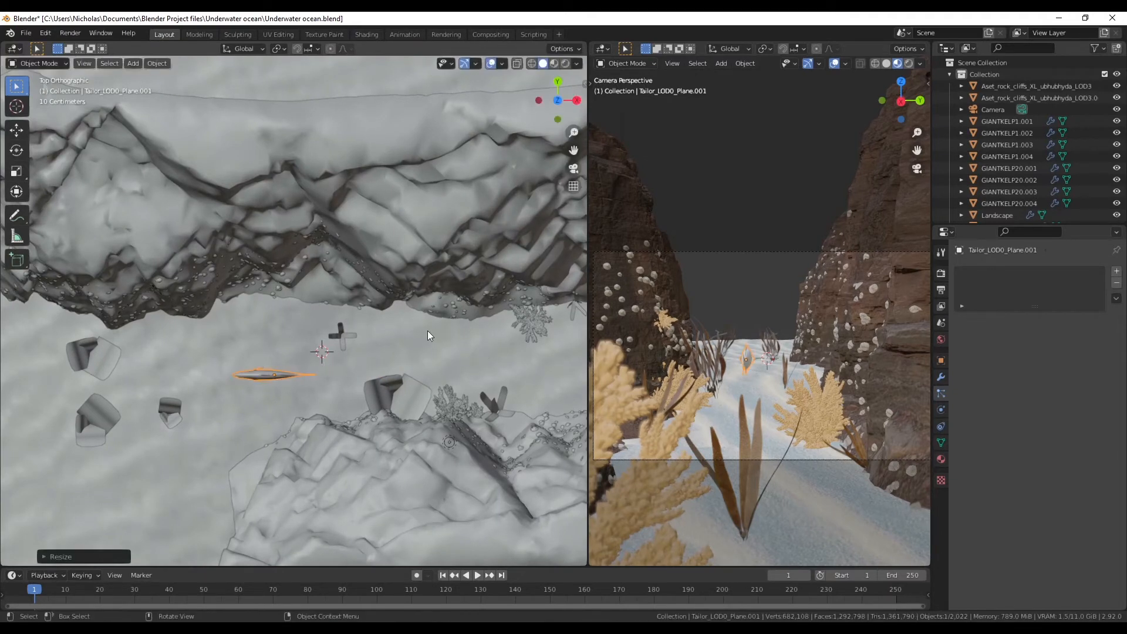
- Rotate the fish about 150 degrees in the top view so its side faces the camera
{"action": "key", "text": "r"}
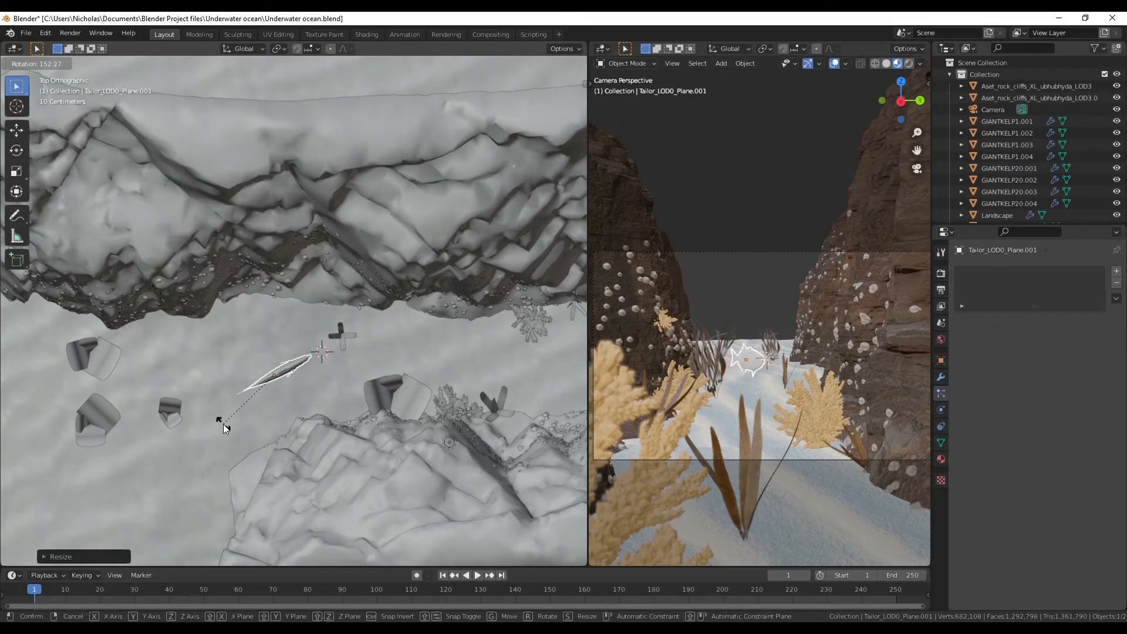
{"action": "left_click", "coordinate": [241, 417]}
{"action": "scroll", "coordinate": [266, 434], "scroll_direction": "up", "scroll_amount": 3}
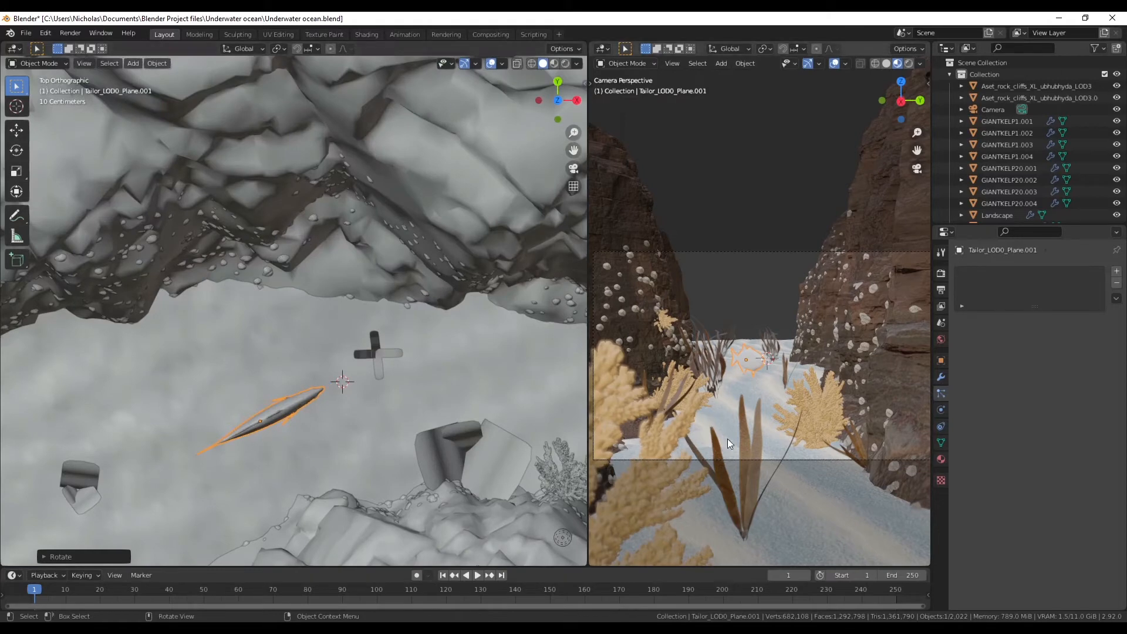
{"action": "scroll", "coordinate": [727, 438], "scroll_direction": "up", "scroll_amount": 8}
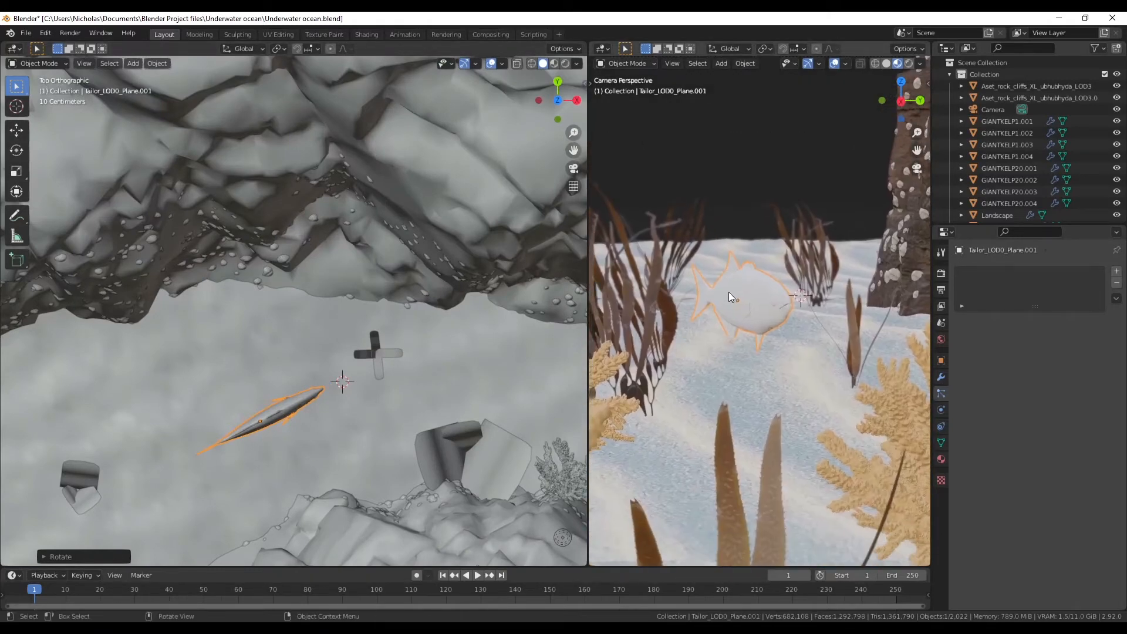
- Switch to the Shading workspace and frame the fish and its Material.004 nodes
{"action": "left_click", "coordinate": [364, 34]}
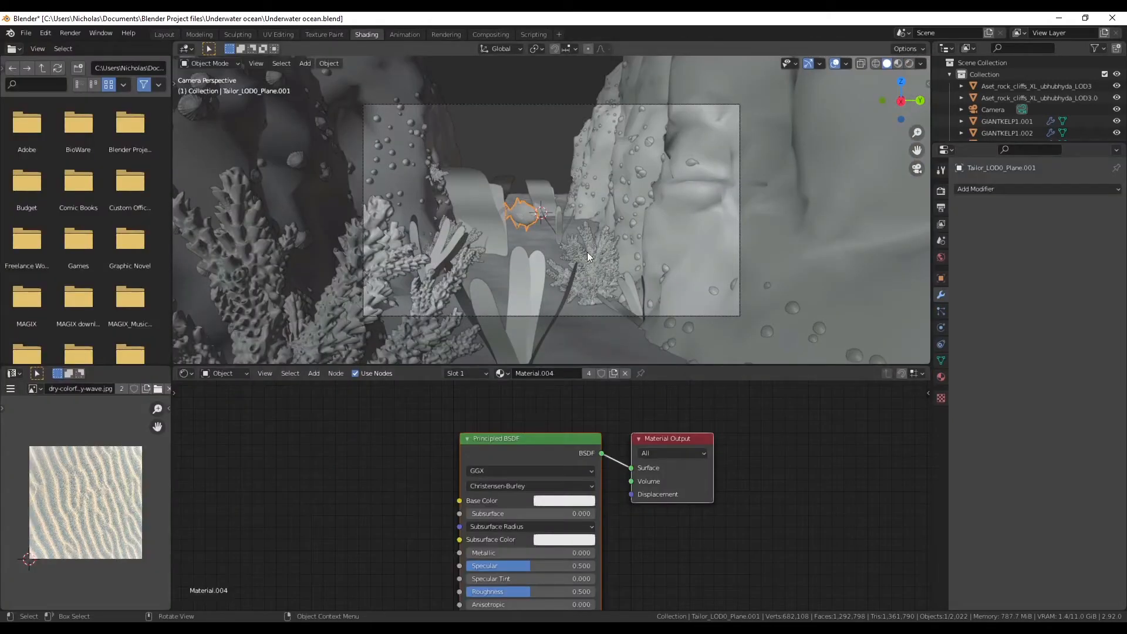
{"action": "scroll", "coordinate": [552, 217], "scroll_direction": "up", "scroll_amount": 12}
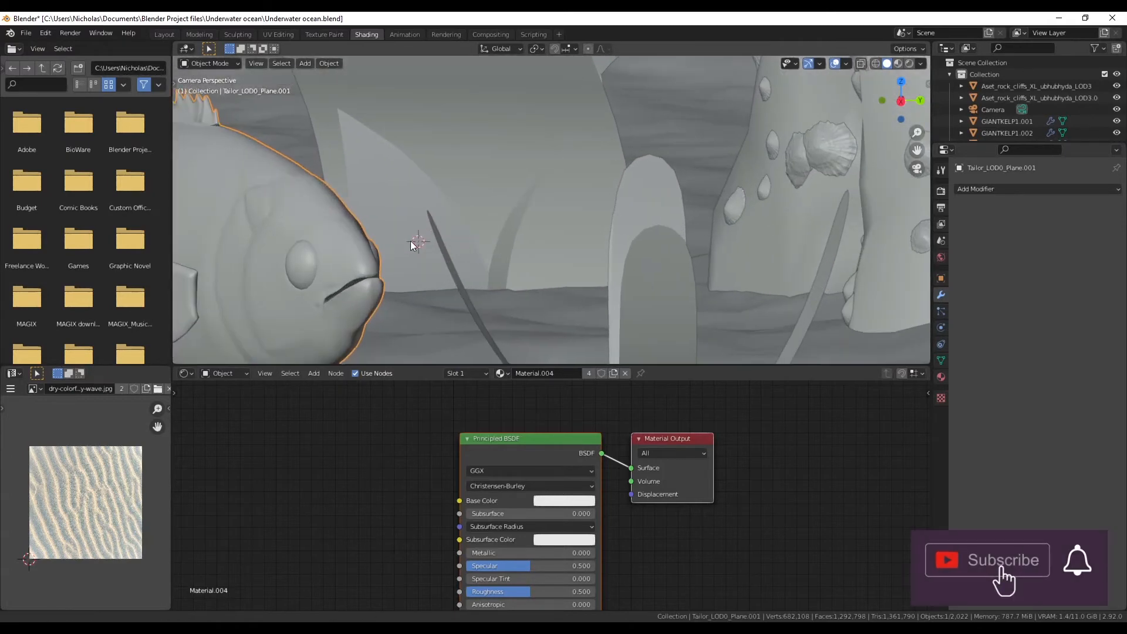
{"action": "scroll", "coordinate": [681, 209], "scroll_direction": "down", "scroll_amount": 3}
{"action": "middle_click_drag", "start_coordinate": [414, 501], "coordinate": [454, 480]}
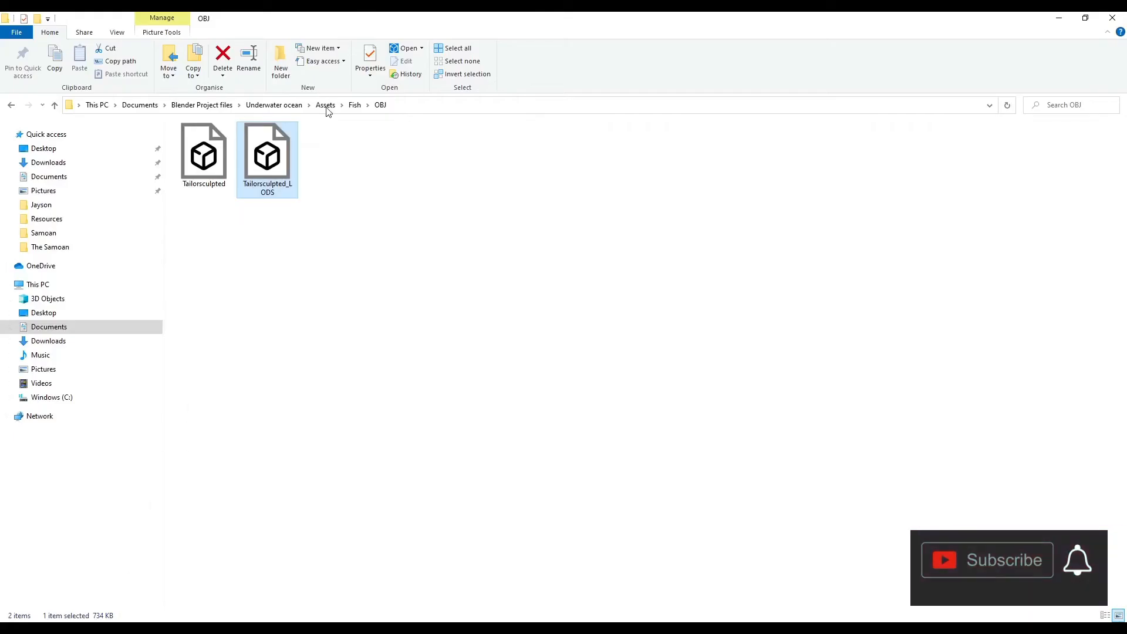
- In File Explorer, find the fish textures in the Fish assets' CgTrader > Material > PBR folder
{"action": "left_click", "coordinate": [359, 106]}
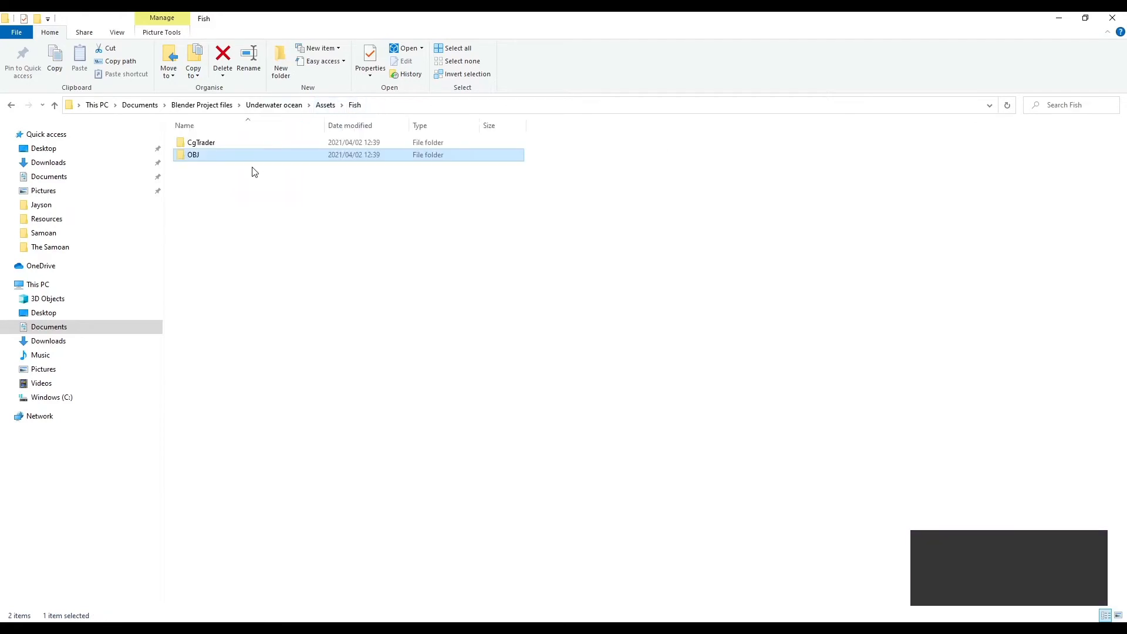
{"action": "double_click", "coordinate": [229, 142]}
{"action": "double_click", "coordinate": [214, 156]}
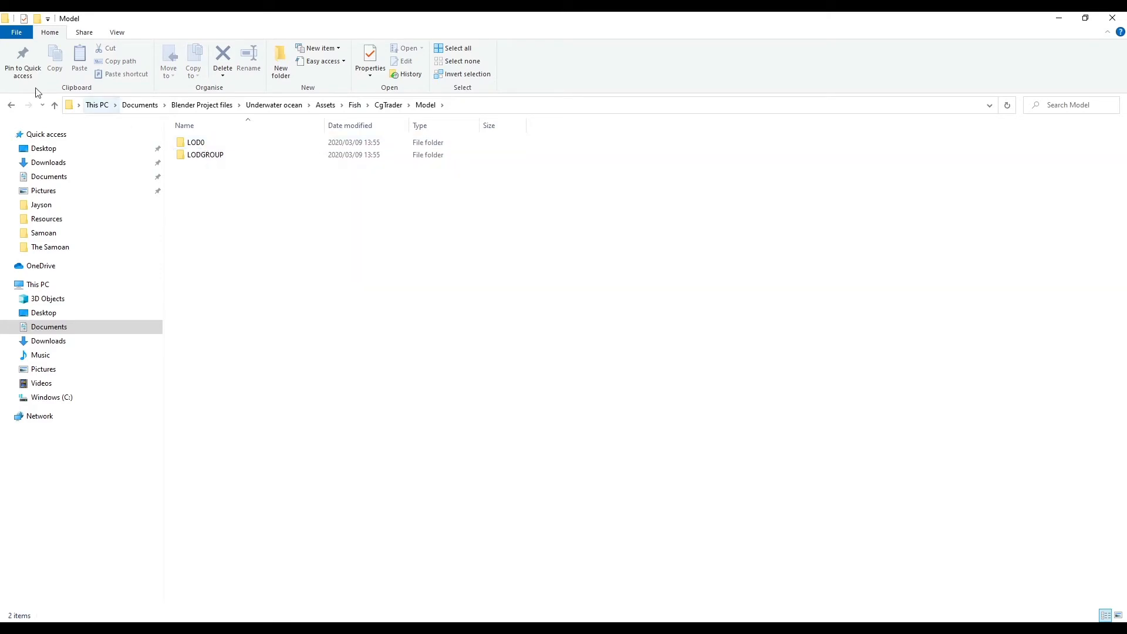
{"action": "left_click", "coordinate": [10, 106]}
{"action": "double_click", "coordinate": [233, 143]}
{"action": "left_click", "coordinate": [227, 144]}
{"action": "double_click", "coordinate": [227, 144]}
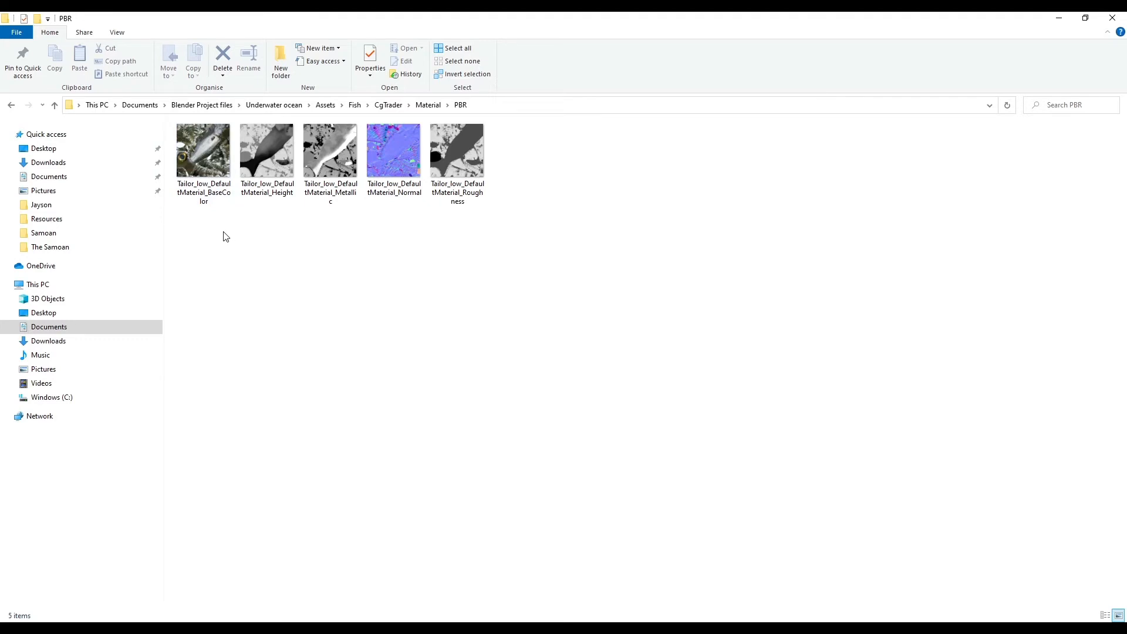
- Add Tailor_low_DefaultMaterial_BaseColor.png to the fish material, connect its Color to Base Color, and preview the material
{"action": "left_click_drag", "start_coordinate": [216, 156], "coordinate": [298, 419]}
{"action": "left_click_drag", "start_coordinate": [403, 426], "coordinate": [493, 480]}
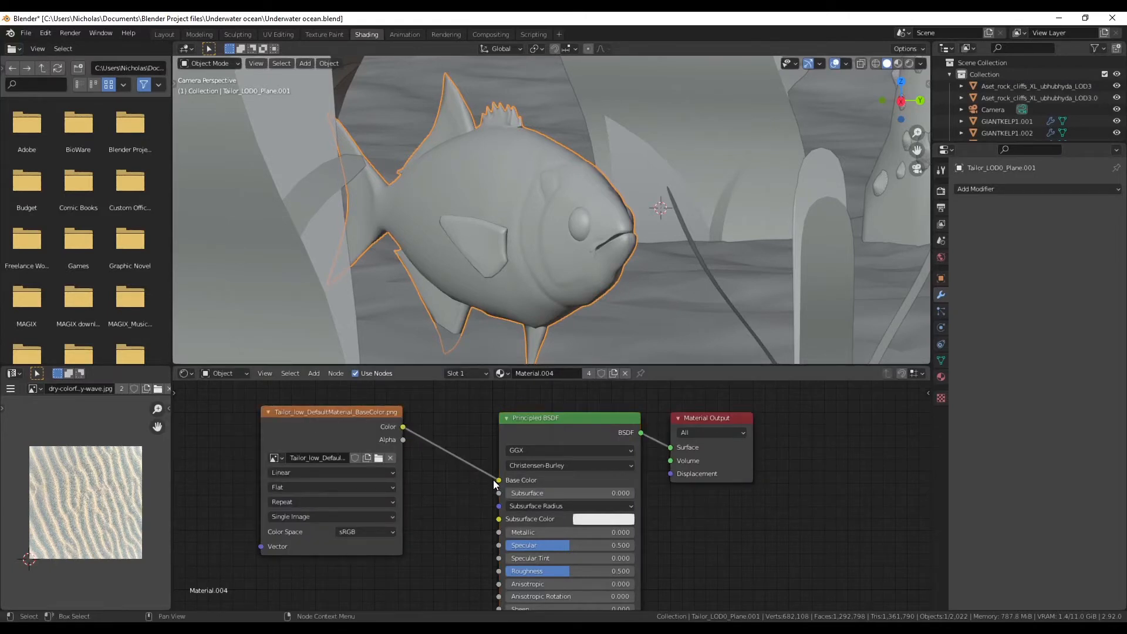
{"action": "left_click", "coordinate": [901, 63]}
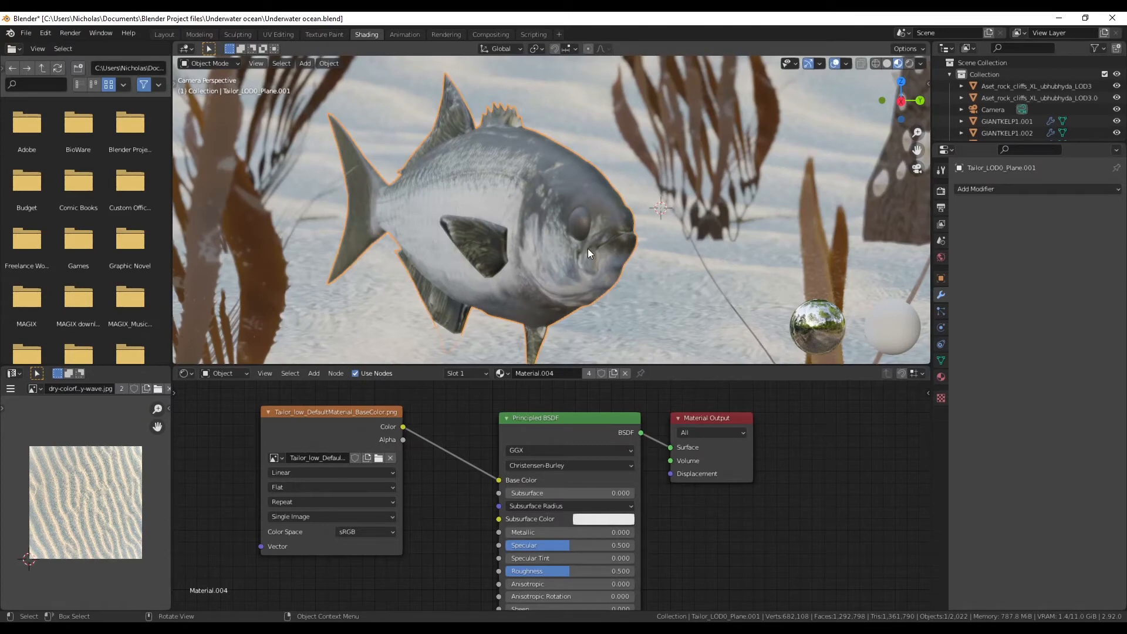
- Unlink the BaseColor texture from the fish shader and reconnect it to Base Color to compare the fish with and without it
{"action": "left_click_drag", "start_coordinate": [499, 480], "coordinate": [483, 487]}
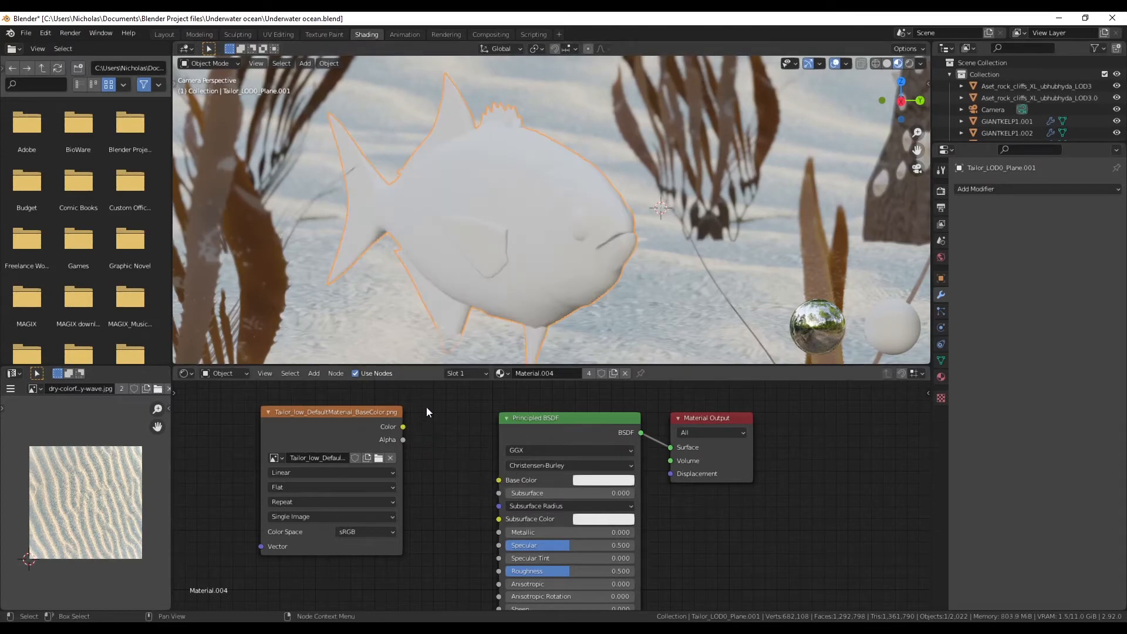
{"action": "left_click_drag", "start_coordinate": [403, 427], "coordinate": [485, 486]}
{"action": "middle_click_drag", "start_coordinate": [486, 273], "coordinate": [830, 217]}
{"action": "key", "text": "KP_0"}
- Collapse the BaseColor node, add Tailor_low_DefaultMaterial_Metallic.png linked to Metallic, and preview the fish in rendered shading
{"action": "scroll", "coordinate": [428, 498], "scroll_direction": "down", "scroll_amount": 3}
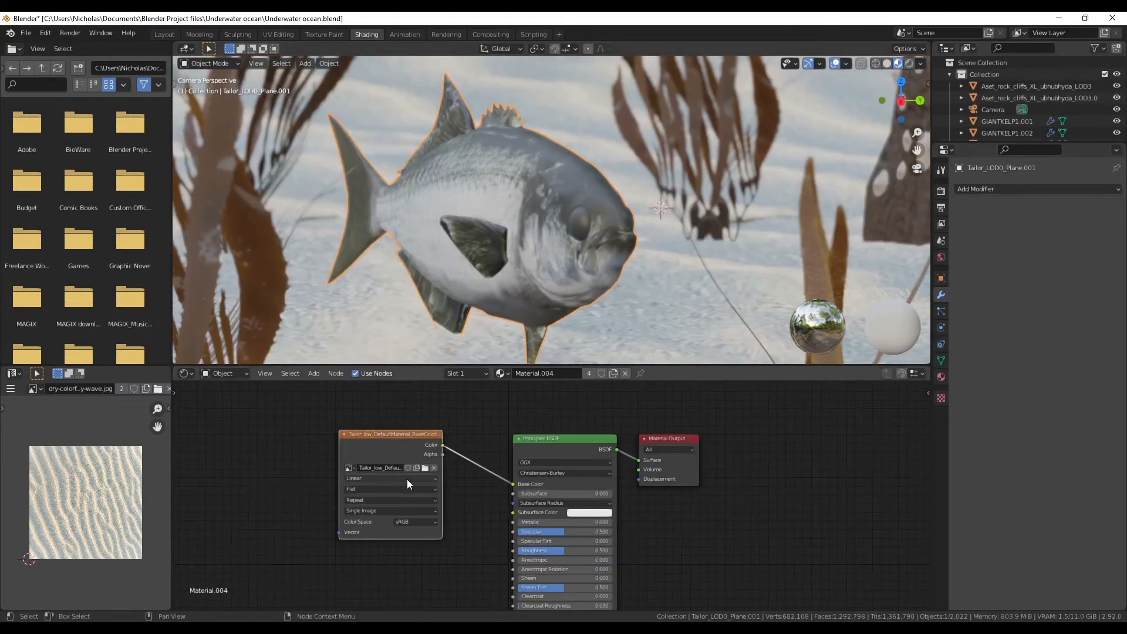
{"action": "left_click", "coordinate": [387, 447]}
{"action": "left_click_drag", "start_coordinate": [389, 447], "coordinate": [312, 417]}
{"action": "key", "text": "alt+Tab"}
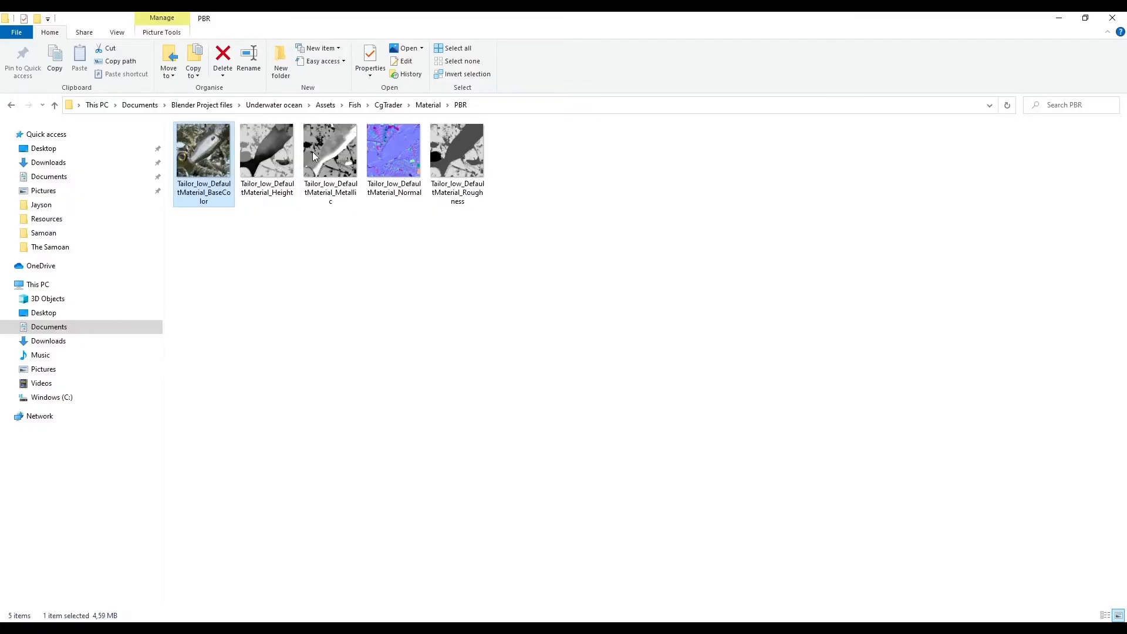
{"action": "left_click_drag", "start_coordinate": [336, 169], "coordinate": [517, 514]}
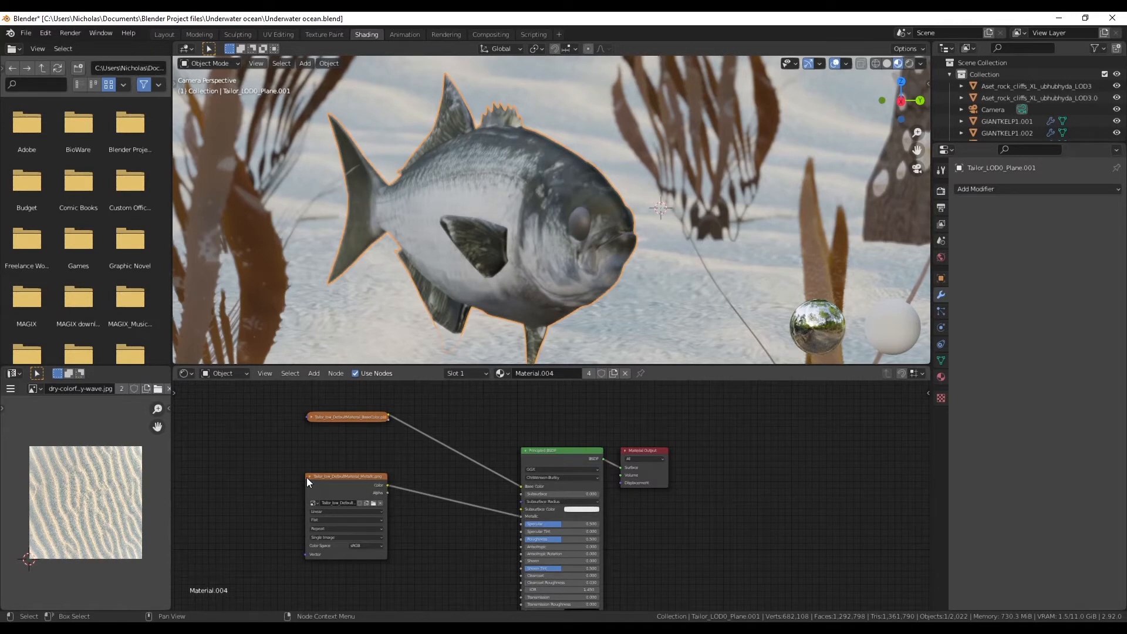
{"action": "left_click", "coordinate": [326, 476]}
{"action": "left_click", "coordinate": [309, 476]}
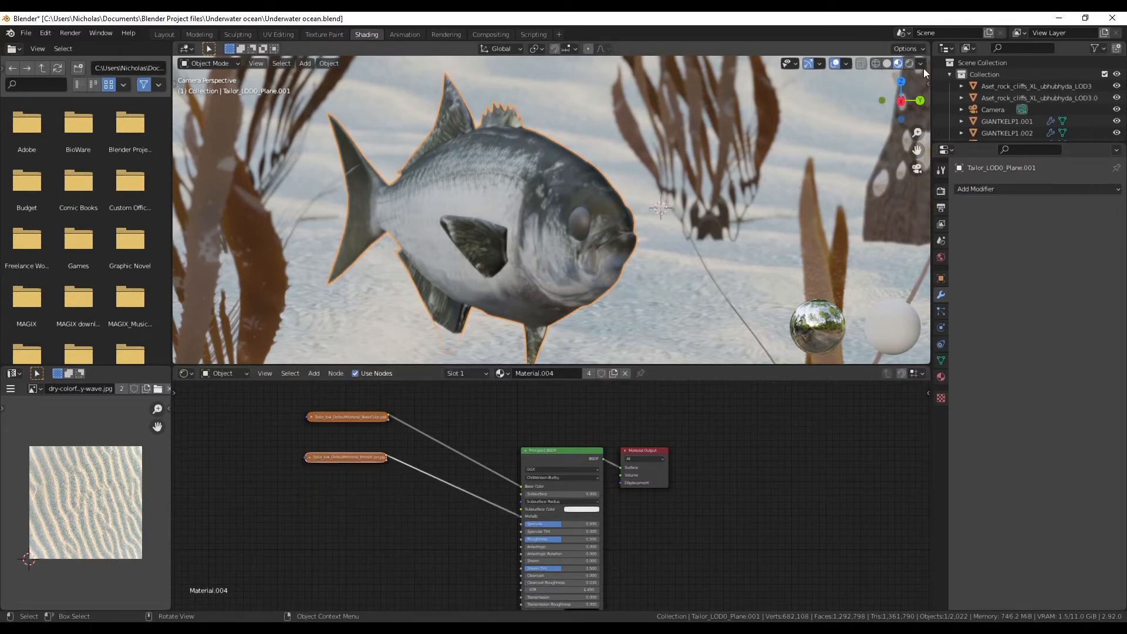
{"action": "left_click", "coordinate": [910, 62]}
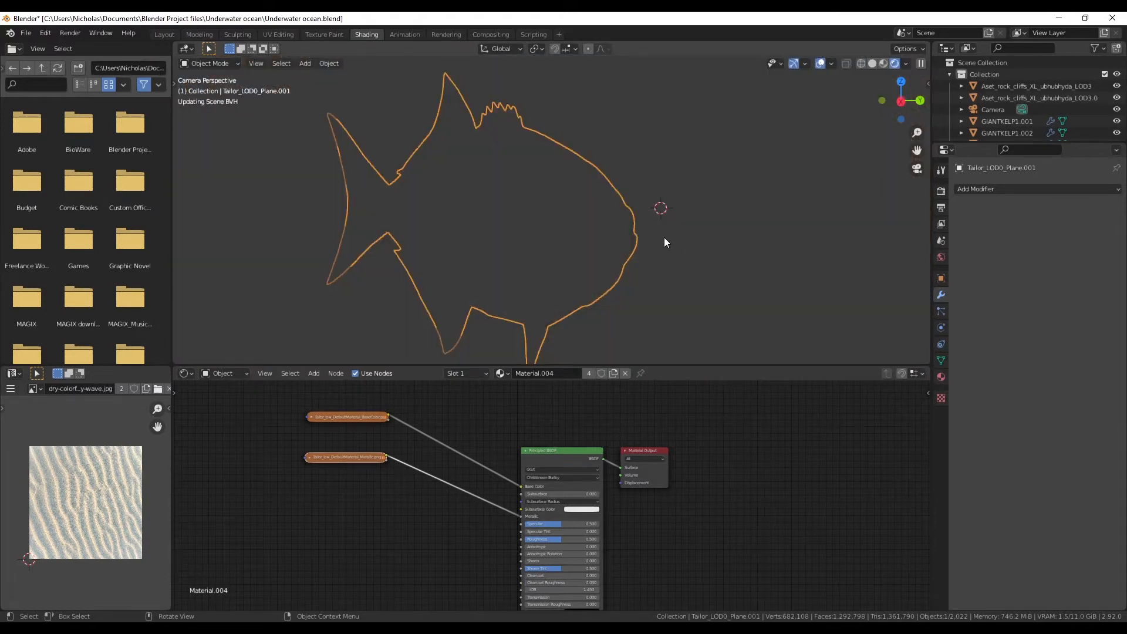
{"action": "left_click", "coordinate": [345, 542]}
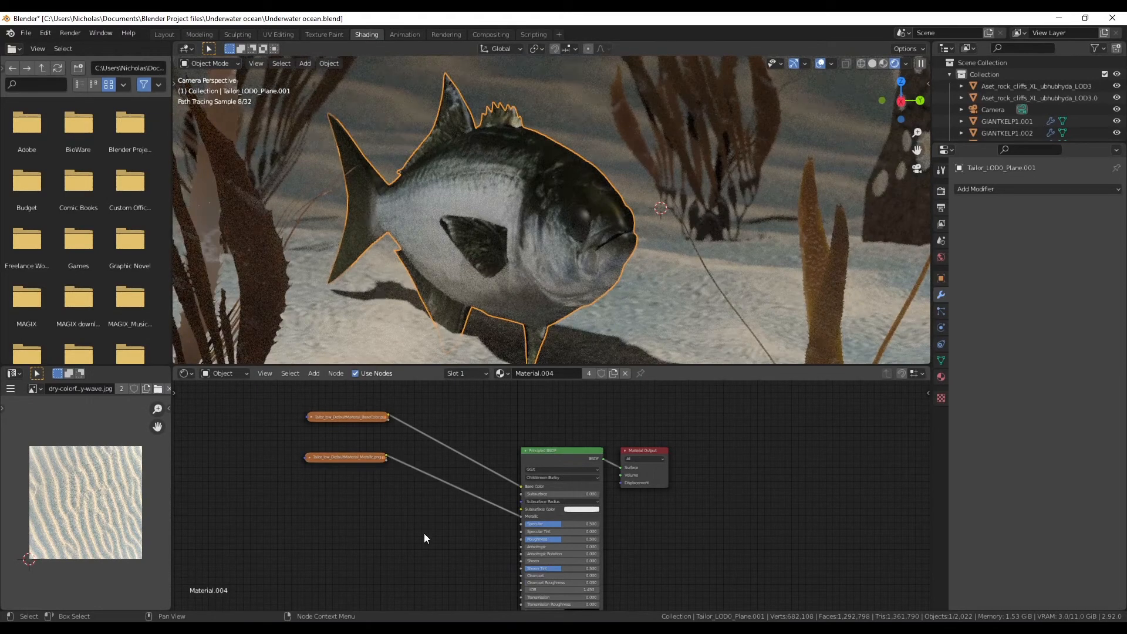
- Add Tailor_low_DefaultMaterial_Roughness.png to the fish material, connect its Color to Roughness, and collapse the texture node
{"action": "middle_click_drag", "start_coordinate": [424, 537], "coordinate": [367, 480]}
{"action": "scroll", "coordinate": [367, 480], "scroll_direction": "up", "scroll_amount": 1}
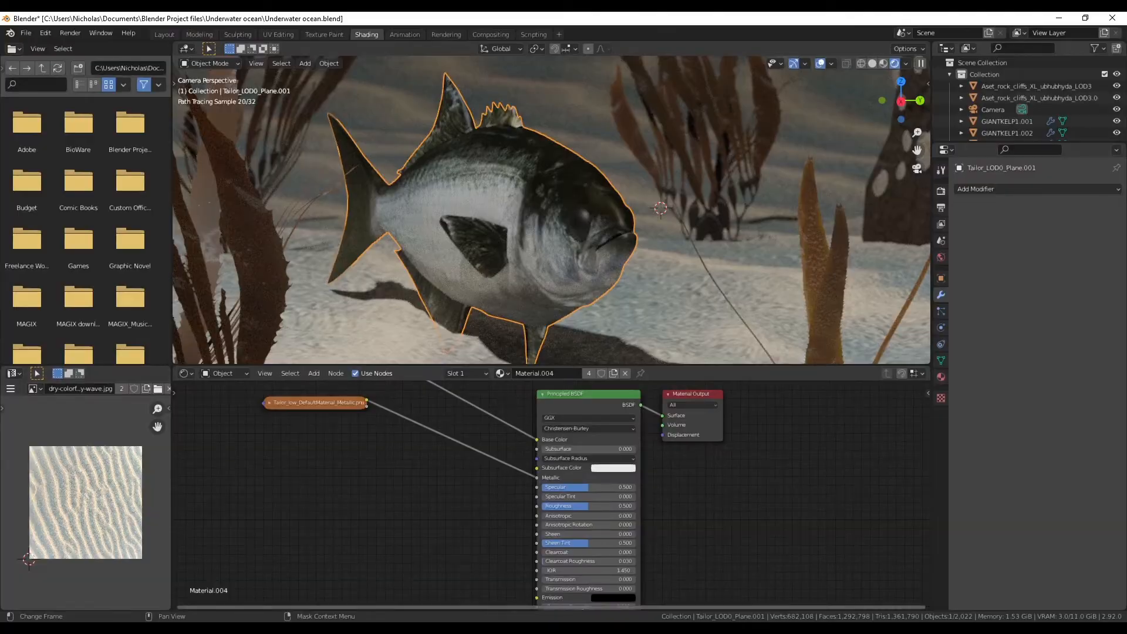
{"action": "key", "text": "alt+Tab"}
{"action": "left_click", "coordinate": [480, 147]}
{"action": "left_click_drag", "start_coordinate": [480, 147], "coordinate": [281, 422]}
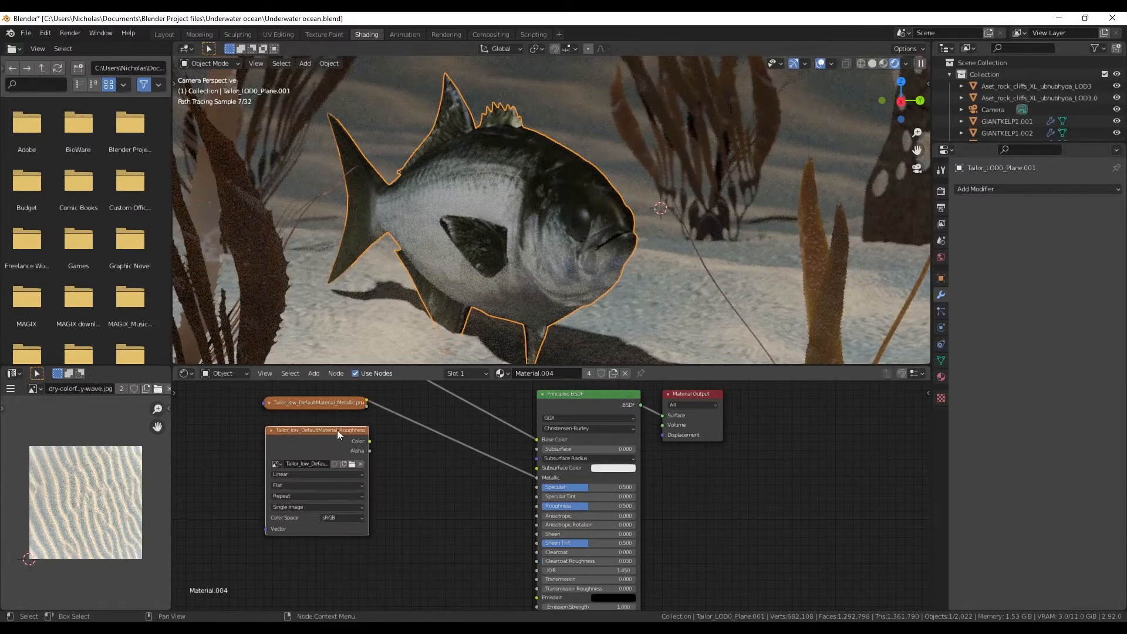
{"action": "left_click_drag", "start_coordinate": [382, 439], "coordinate": [534, 506]}
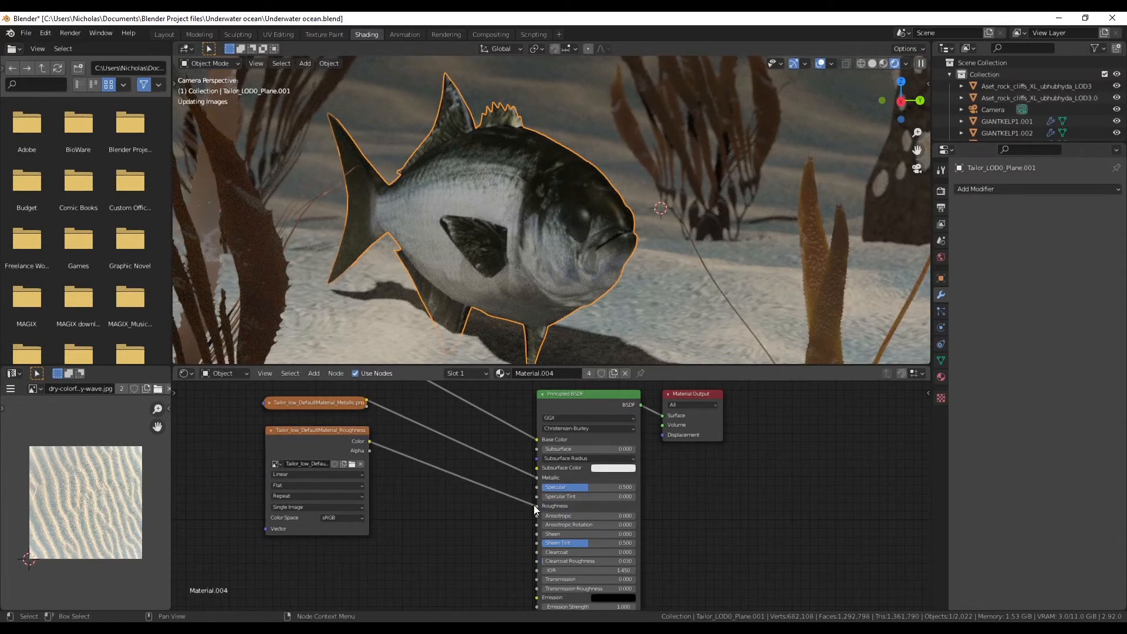
{"action": "left_click", "coordinate": [273, 447]}
{"action": "left_click", "coordinate": [270, 432]}
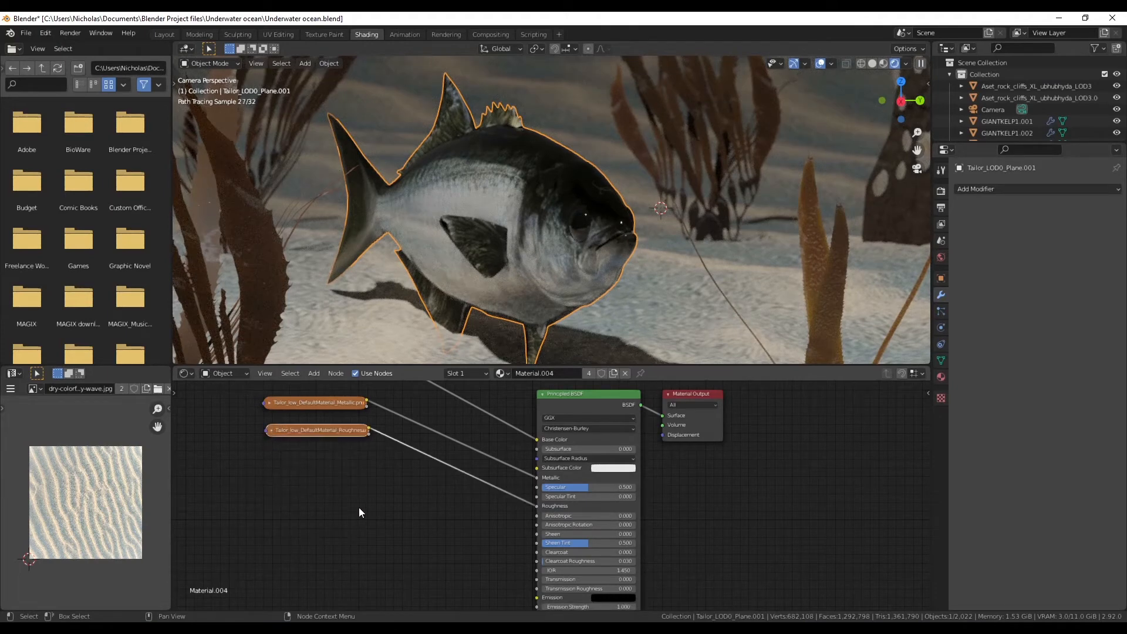
- Add Tailor_low_DefaultMaterial_Normal.png, link it through a Normal Map node to the shader's Normal input, and adjust the map's strength
{"action": "key", "text": "alt+Tab"}
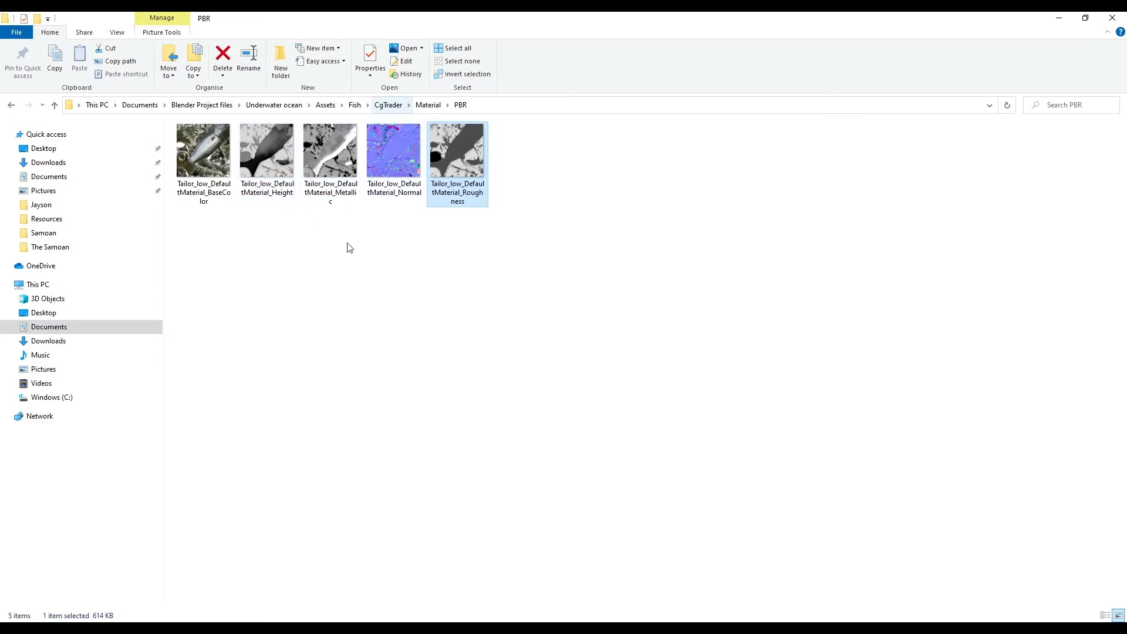
{"action": "left_click", "coordinate": [383, 153]}
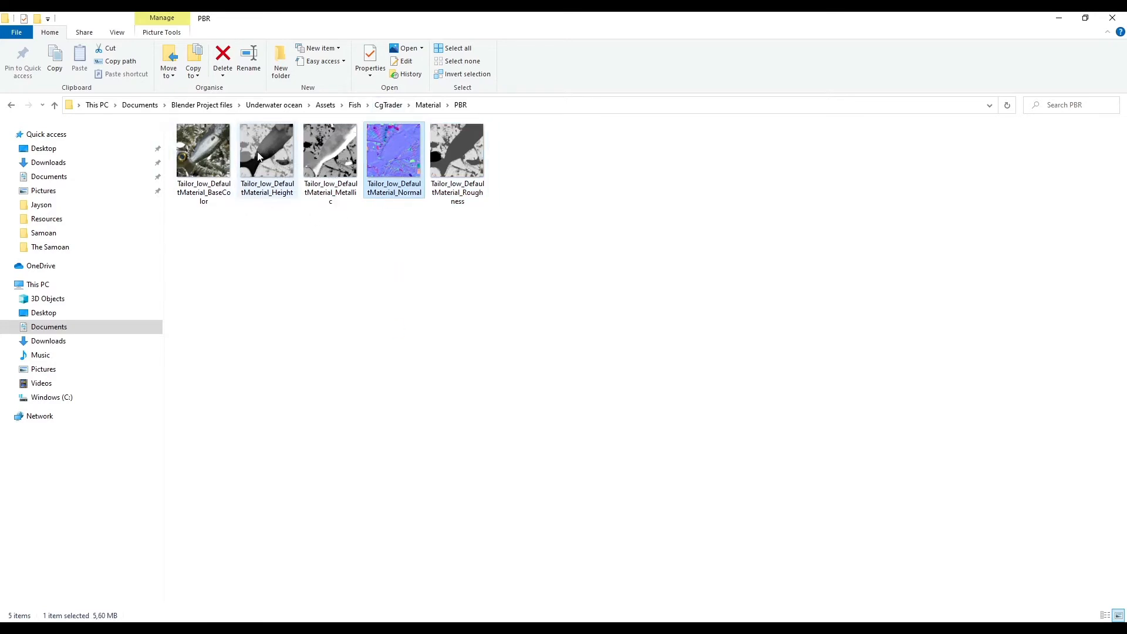
{"action": "left_click_drag", "start_coordinate": [383, 156], "coordinate": [291, 493]}
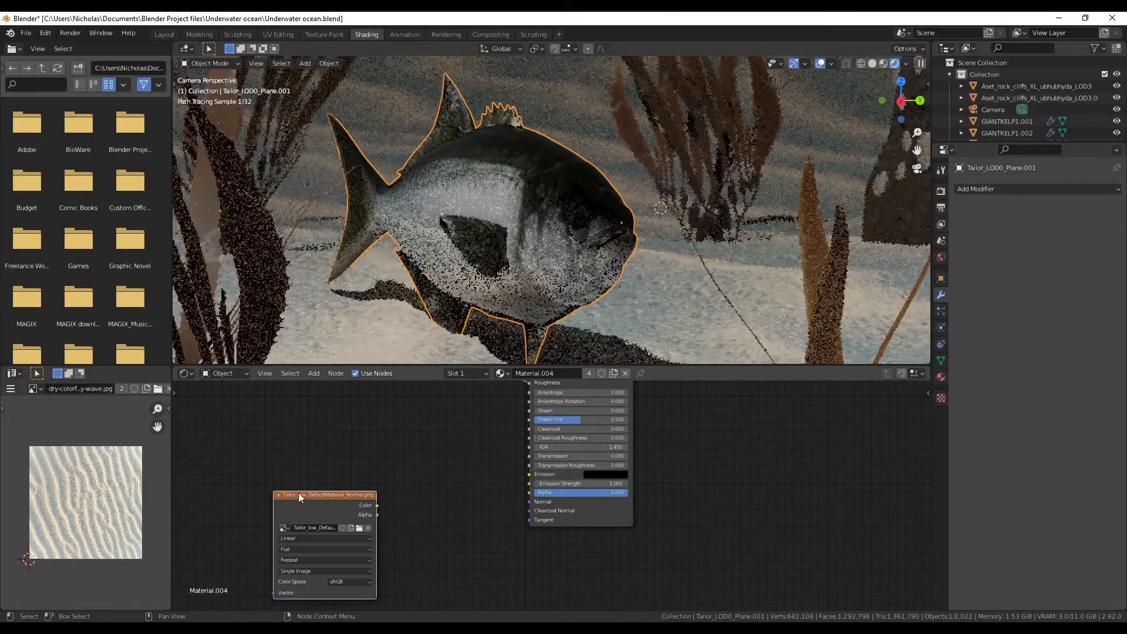
{"action": "key", "text": "shift+a"}
{"action": "left_click", "coordinate": [442, 482]}
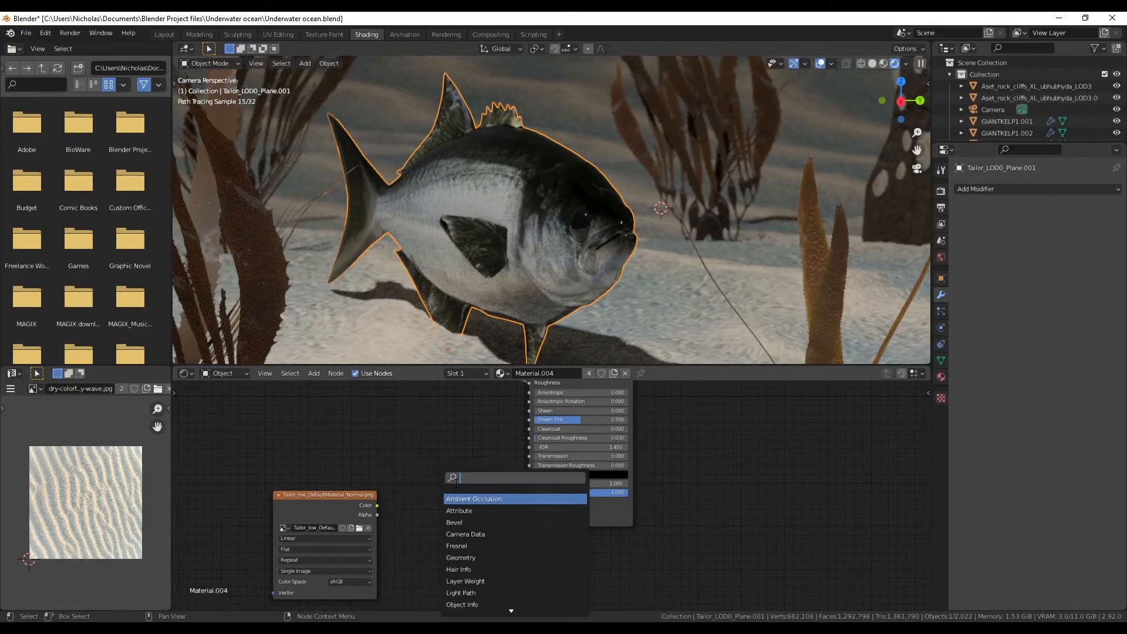
{"action": "type", "text": "norm"}
{"action": "key", "text": "Down"}
{"action": "key", "text": "Return"}
{"action": "left_click_drag", "start_coordinate": [376, 504], "coordinate": [398, 536]}
{"action": "left_click_drag", "start_coordinate": [463, 492], "coordinate": [530, 503]}
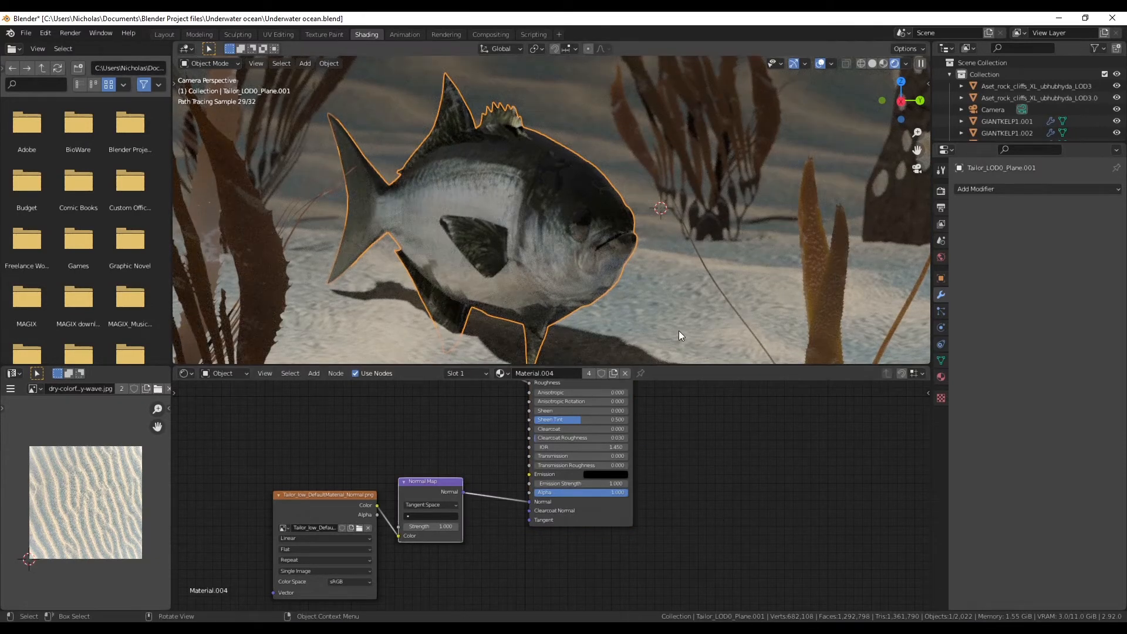
{"action": "left_click_drag", "start_coordinate": [431, 526], "coordinate": [406, 526]}
{"action": "left_click_drag", "start_coordinate": [431, 526], "coordinate": [420, 525]}
- Isolate the fish together with the scene light in local view and examine its rendered material up close
{"action": "middle_click_drag", "start_coordinate": [511, 211], "coordinate": [454, 150]}
{"action": "left_click", "coordinate": [447, 147]}
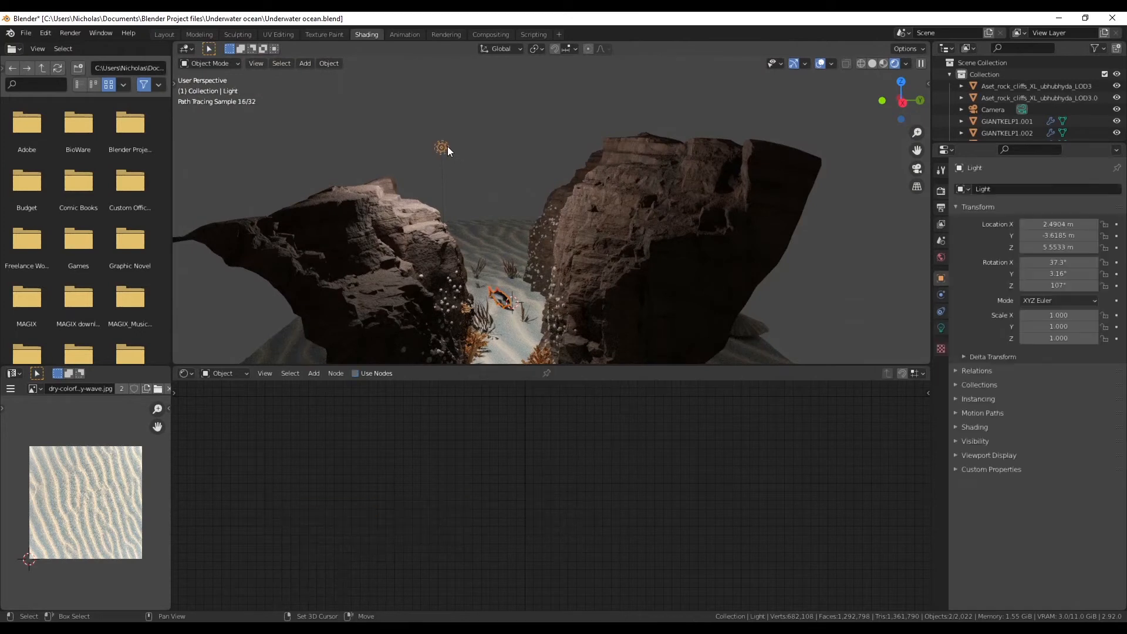
{"action": "key", "text": "KP_Divide"}
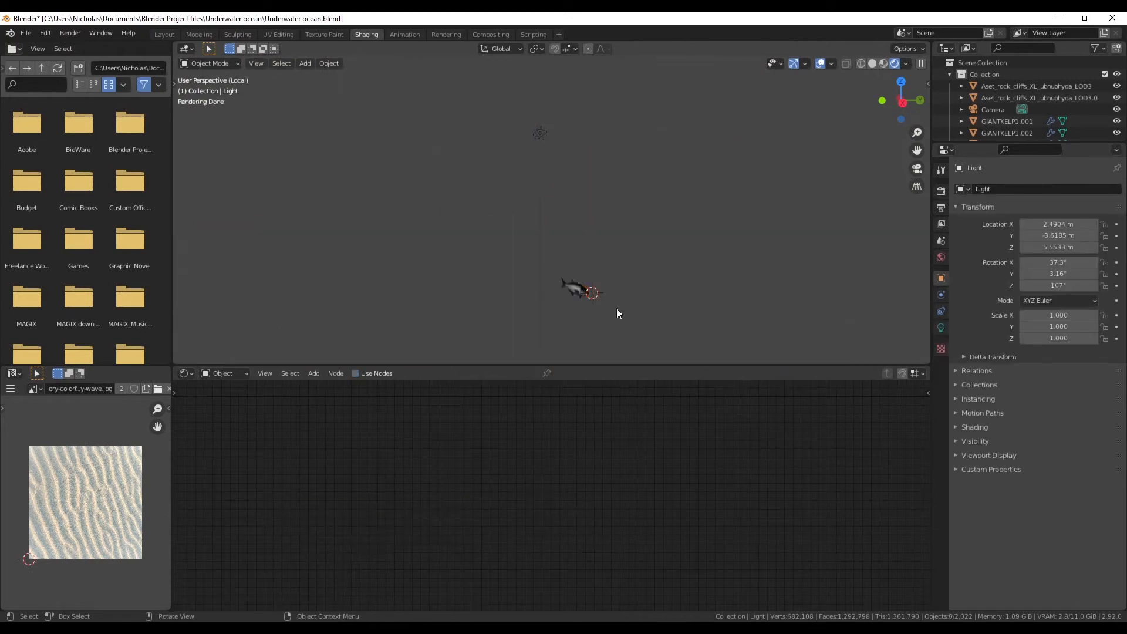
{"action": "middle_click_drag", "start_coordinate": [630, 296], "coordinate": [579, 130], "text": "shift"}
{"action": "scroll", "coordinate": [612, 248], "scroll_direction": "up", "scroll_amount": 8}
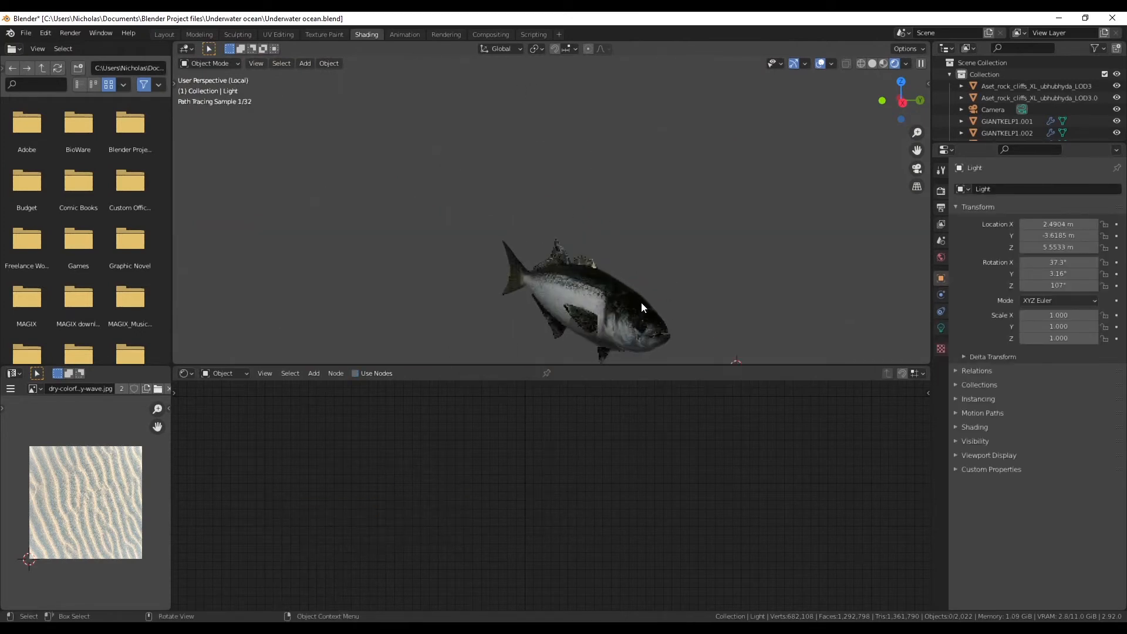
{"action": "middle_click_drag", "start_coordinate": [608, 187], "coordinate": [629, 311]}
{"action": "middle_click_drag", "start_coordinate": [465, 344], "coordinate": [633, 229], "text": "shift"}
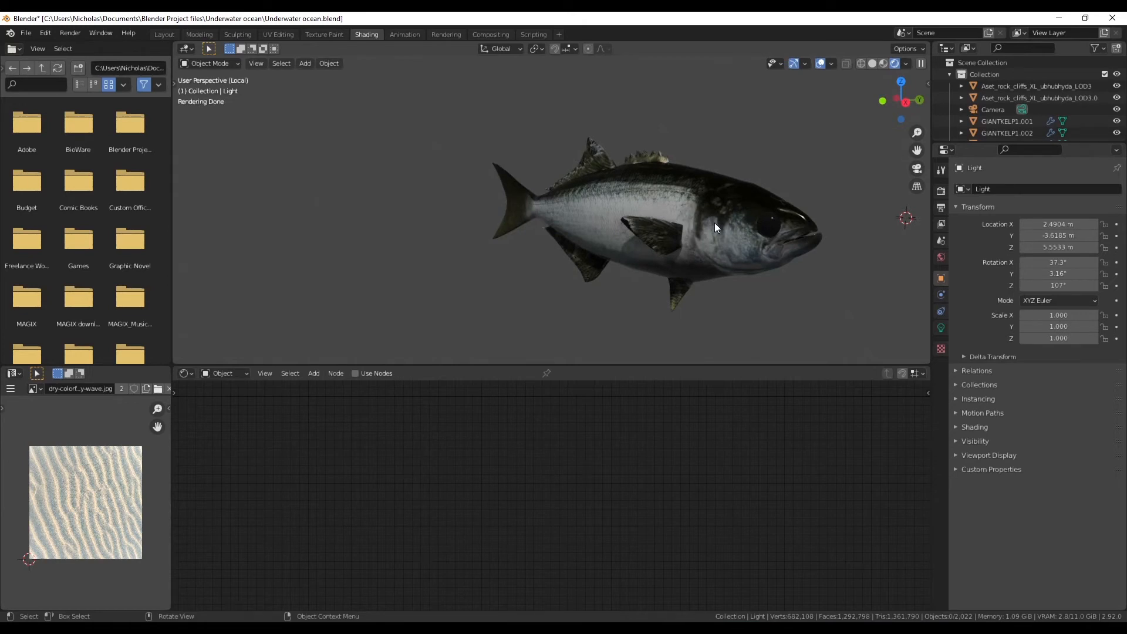
{"action": "key", "text": "KP_Divide"}
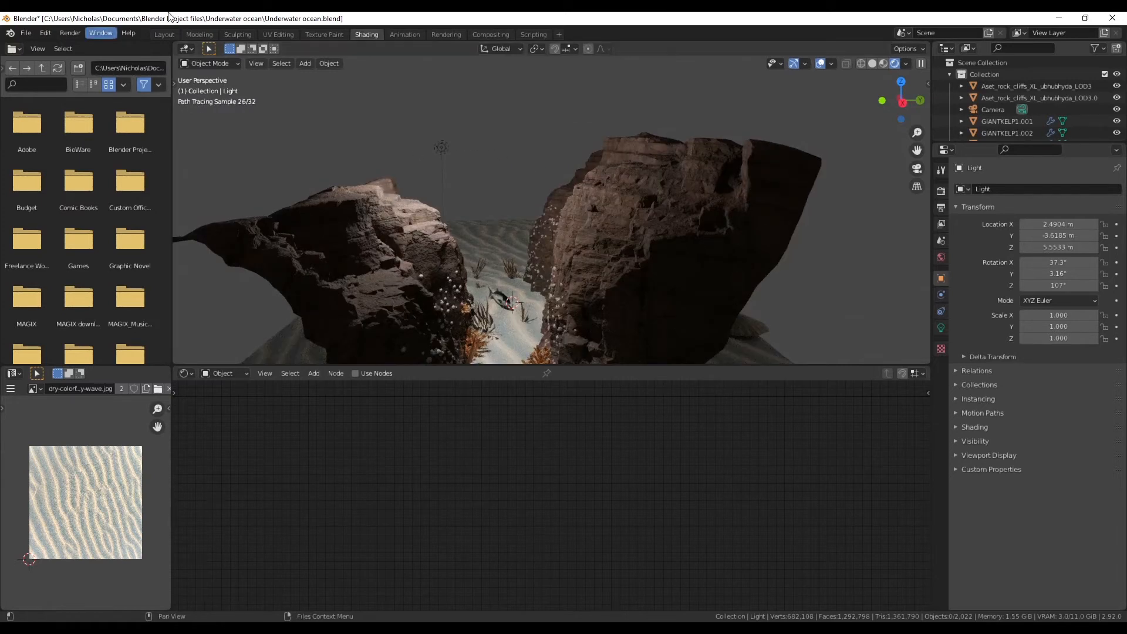
- Return to the Layout workspace, set the camera view to solid shading, and show the whole camera frame
{"action": "left_click", "coordinate": [164, 35]}
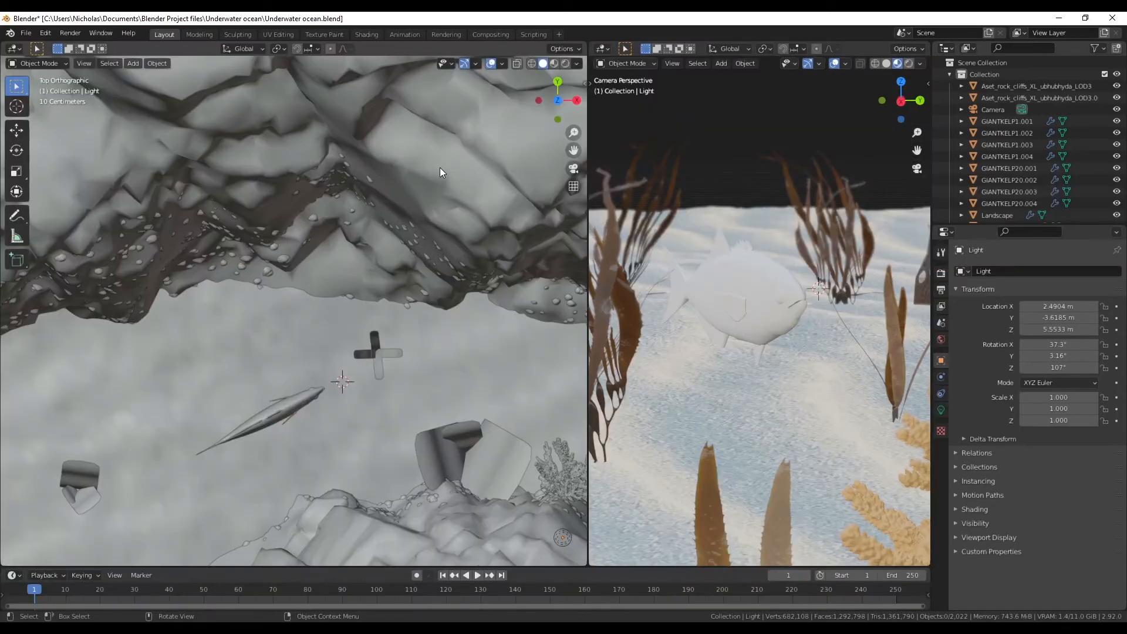
{"action": "middle_click_drag", "start_coordinate": [339, 420], "coordinate": [469, 270]}
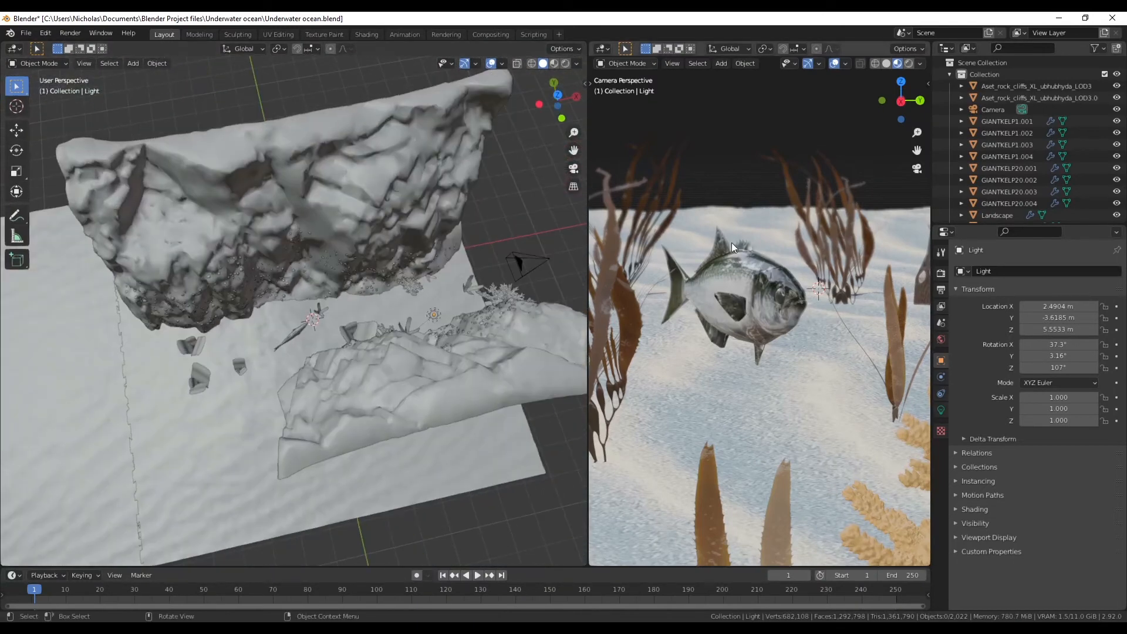
{"action": "left_click", "coordinate": [886, 63]}
{"action": "scroll", "coordinate": [749, 284], "scroll_direction": "down", "scroll_amount": 3}
{"action": "scroll", "coordinate": [749, 283], "scroll_direction": "down", "scroll_amount": 3}
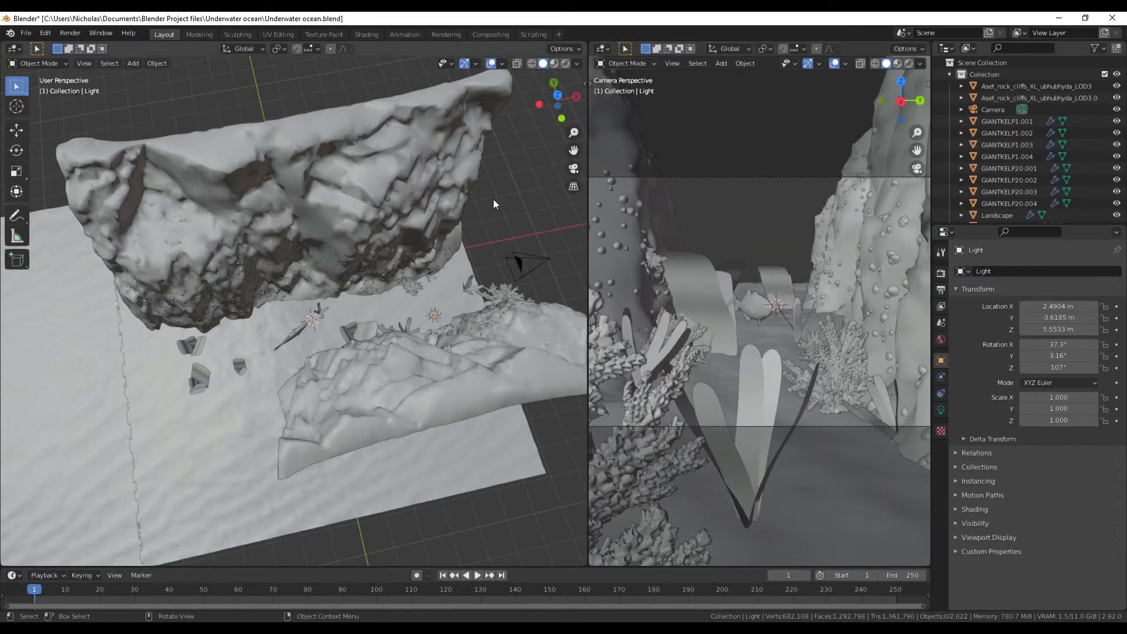
- Duplicate the fish in the left orthographic view, place the copy above and beside the original, and resize it
{"action": "scroll", "coordinate": [293, 354], "scroll_direction": "up", "scroll_amount": 6}
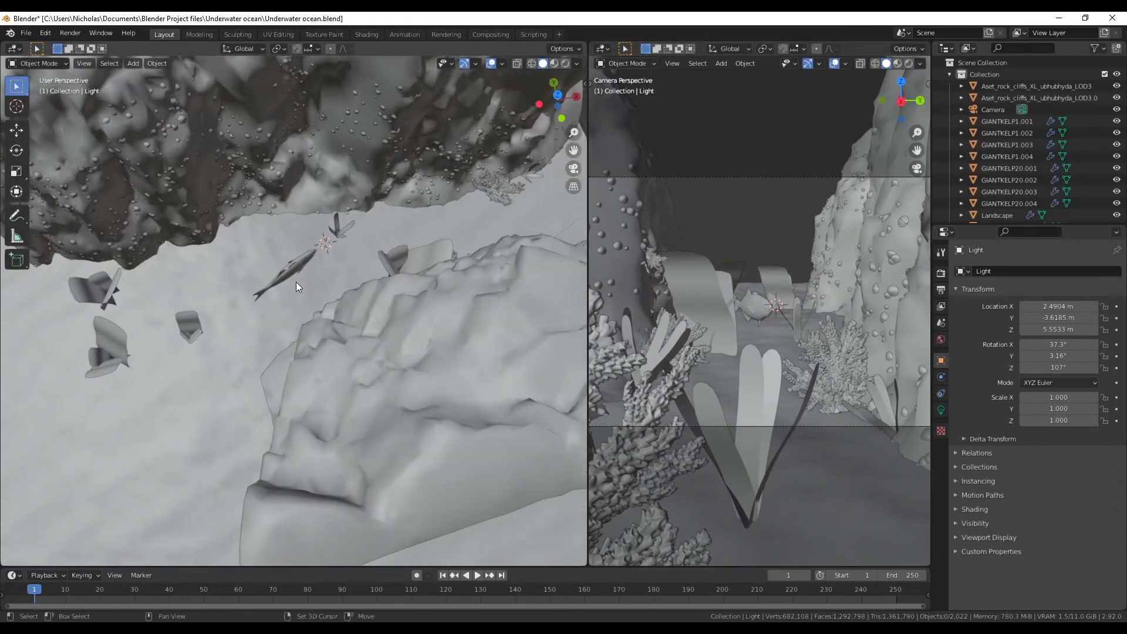
{"action": "middle_click_drag", "start_coordinate": [305, 305], "coordinate": [290, 351]}
{"action": "scroll", "coordinate": [289, 350], "scroll_direction": "up", "scroll_amount": 2}
{"action": "left_click", "coordinate": [309, 322]}
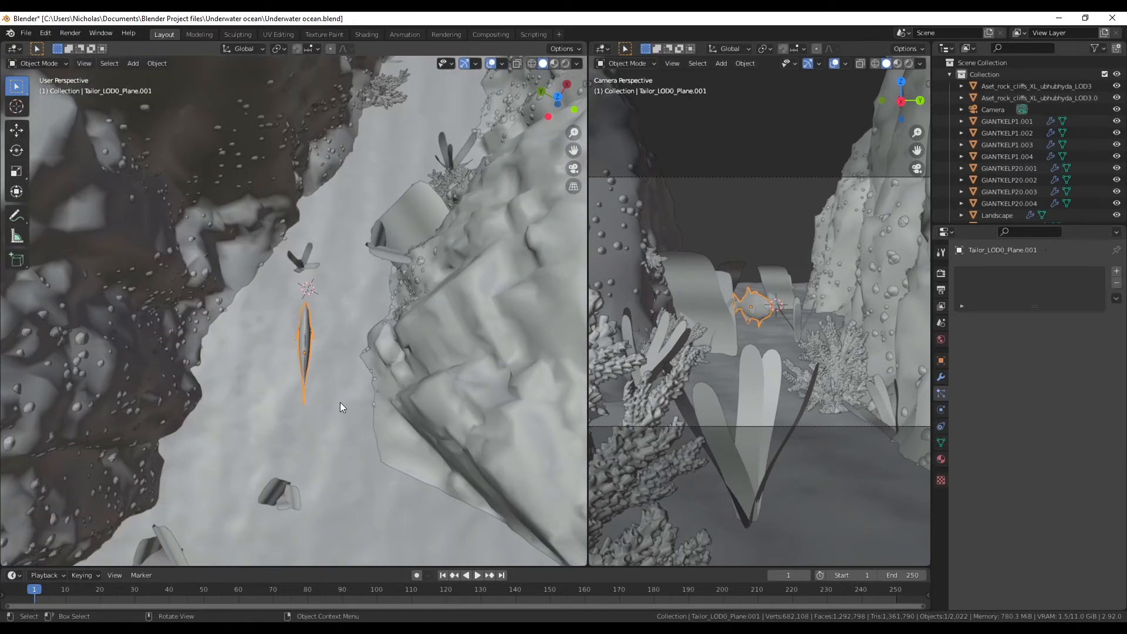
{"action": "middle_click_drag", "start_coordinate": [338, 417], "coordinate": [296, 335]}
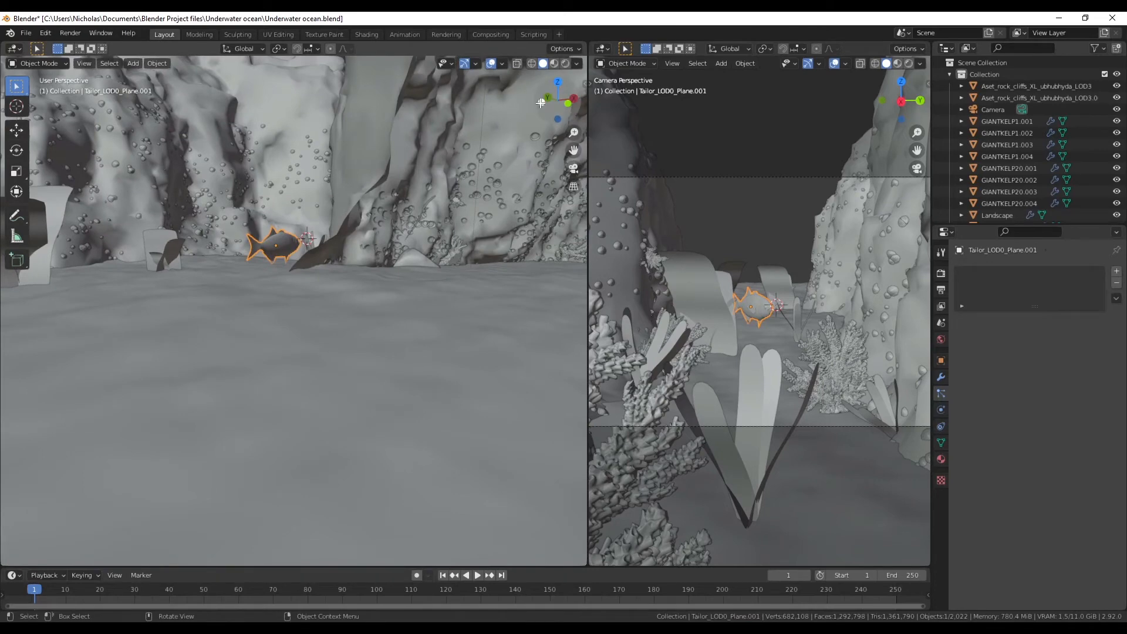
{"action": "left_click", "coordinate": [540, 102]}
{"action": "middle_click_drag", "start_coordinate": [387, 243], "coordinate": [347, 298], "text": "shift"}
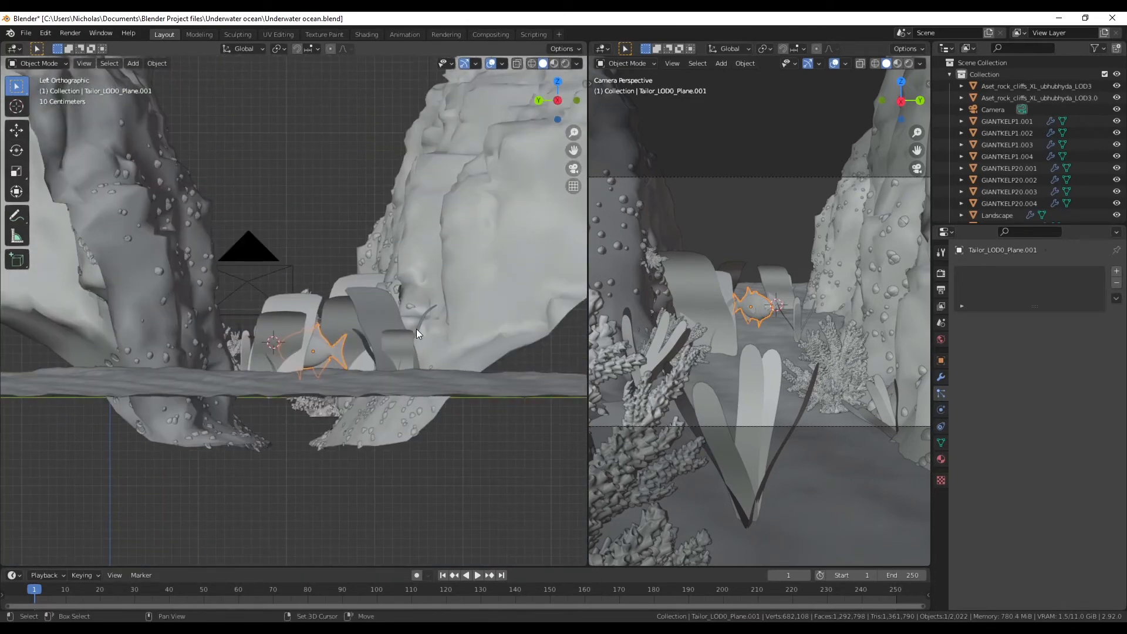
{"action": "key", "text": "shift+d"}
{"action": "left_click", "coordinate": [374, 280]}
{"action": "key", "text": "s"}
{"action": "left_click", "coordinate": [436, 294]}
- Make a linked duplicate of the new fish, place it above the other two, and scale it down slightly
{"action": "key", "text": "alt+d"}
{"action": "left_click", "coordinate": [492, 254]}
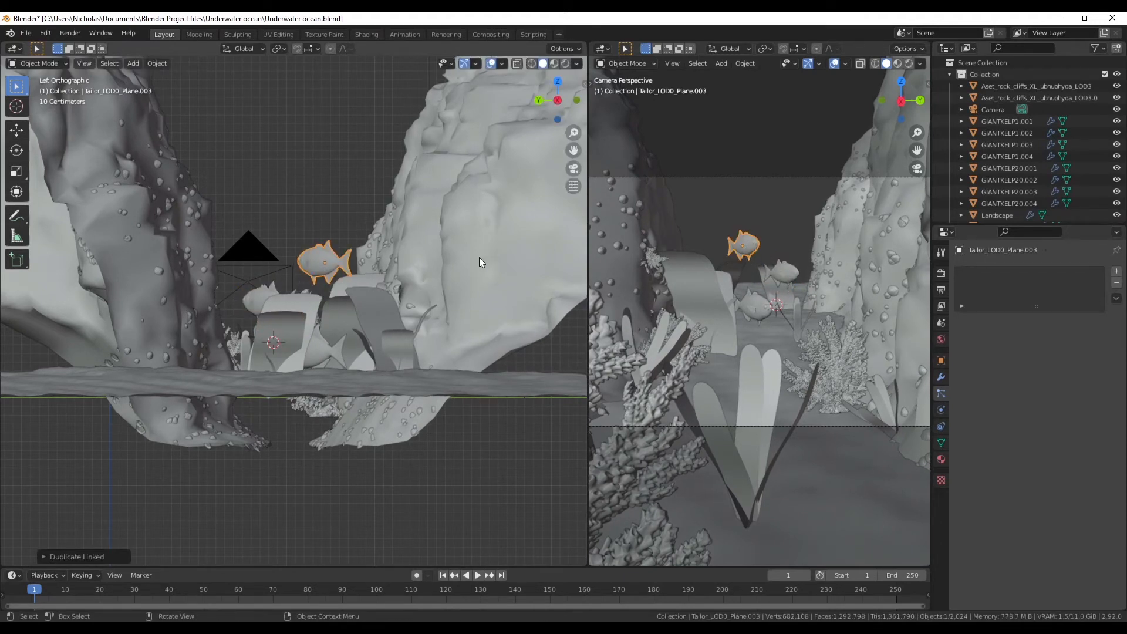
{"action": "key", "text": "s"}
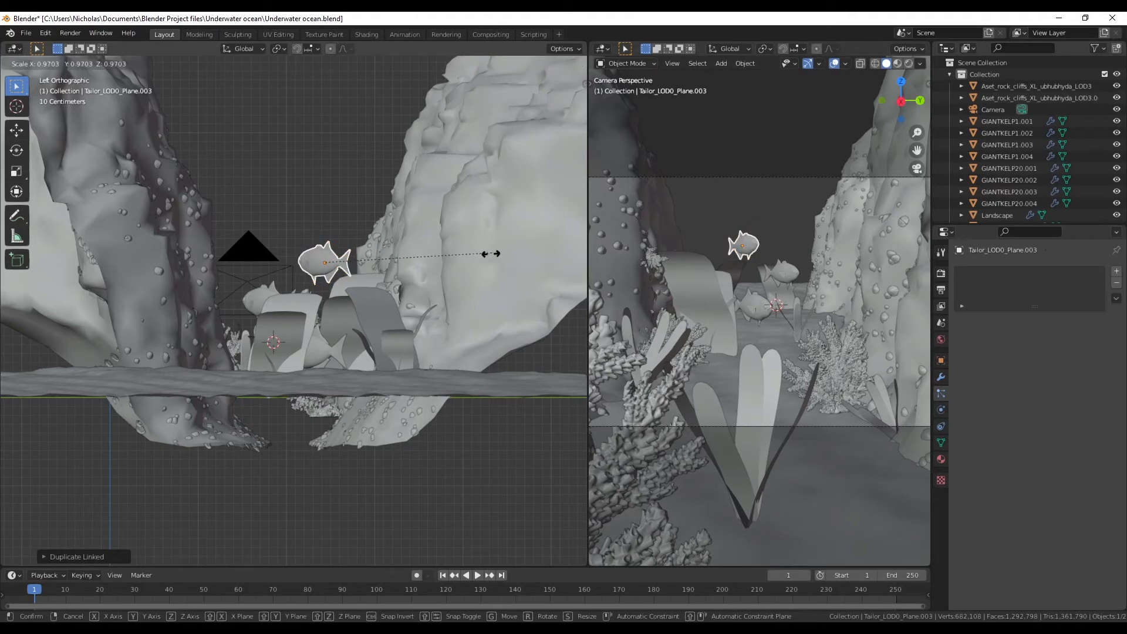
{"action": "left_click", "coordinate": [464, 275]}
- Make another linked duplicate below the topmost fish, enlarge it slightly, and shift it sideways toward the tall kelp
{"action": "key", "text": "alt+d"}
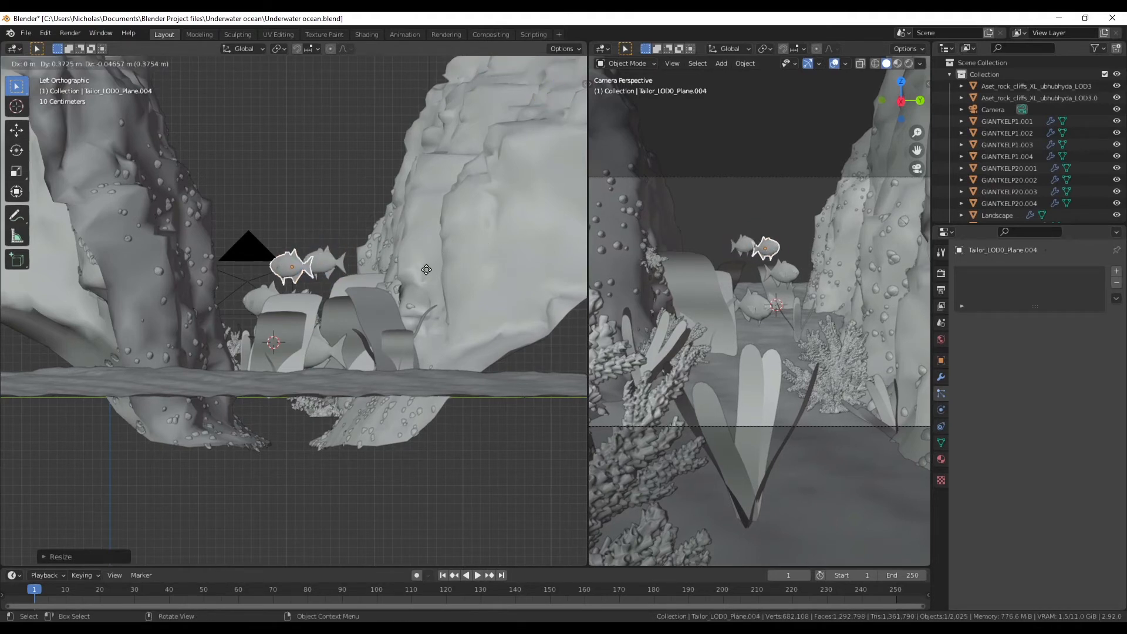
{"action": "left_click", "coordinate": [463, 311]}
{"action": "key", "text": "s"}
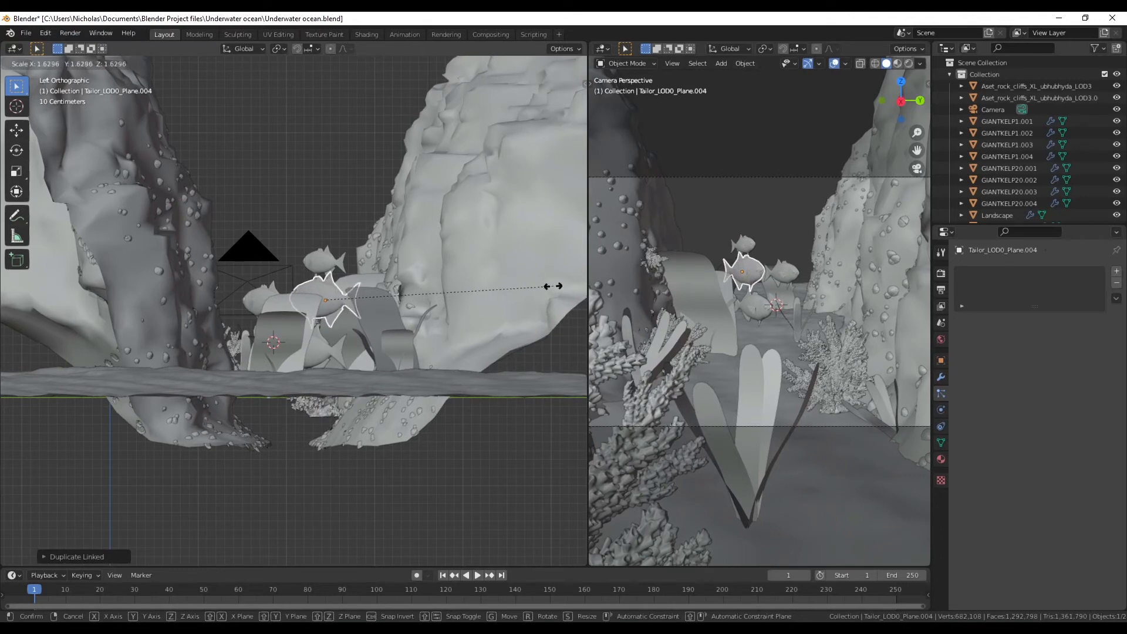
{"action": "left_click", "coordinate": [481, 312]}
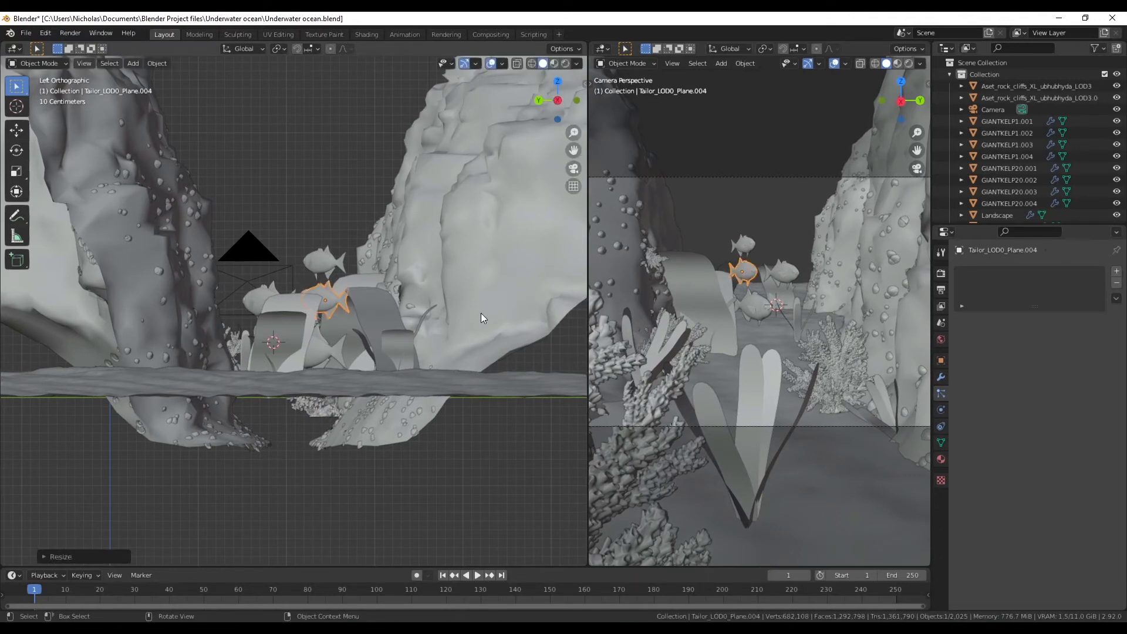
{"action": "key", "text": "g"}
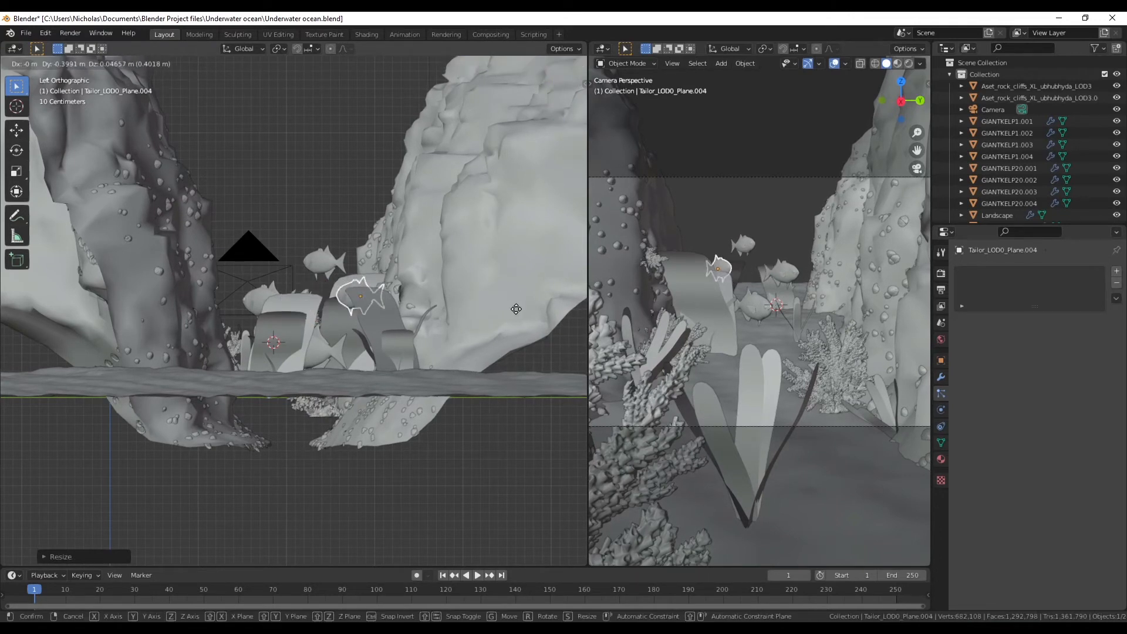
{"action": "left_click", "coordinate": [508, 315]}
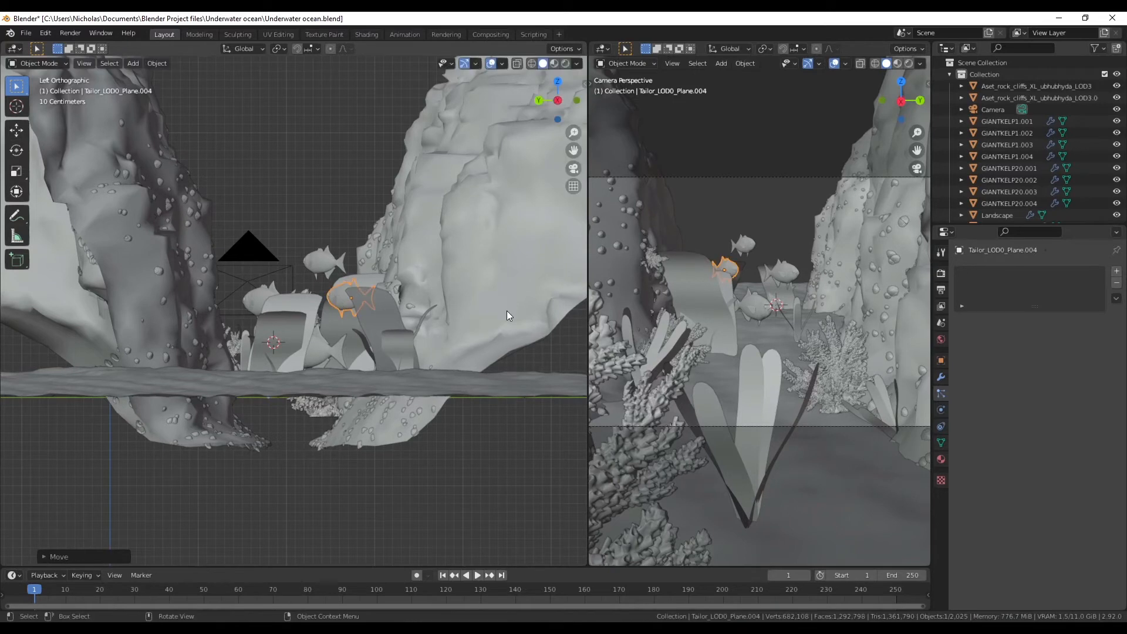
- Make a linked duplicate of the topmost fish, place it above and beside the original, and scale it down to a smaller size
{"action": "left_click", "coordinate": [322, 254]}
{"action": "key", "text": "shift+d"}
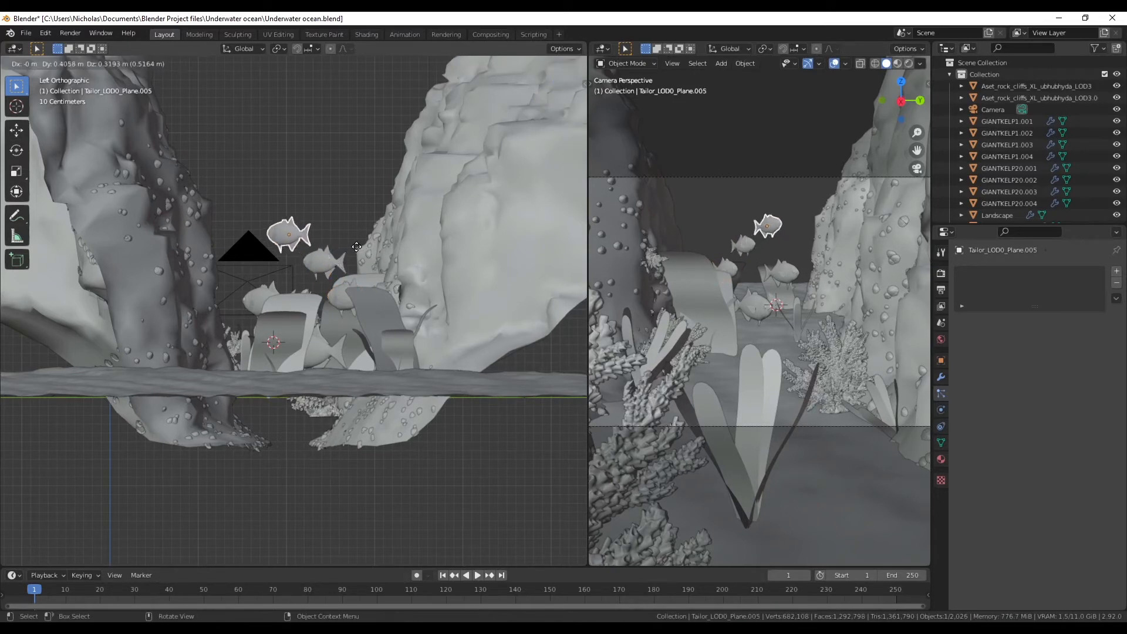
{"action": "left_click", "coordinate": [328, 264]}
{"action": "key", "text": "s"}
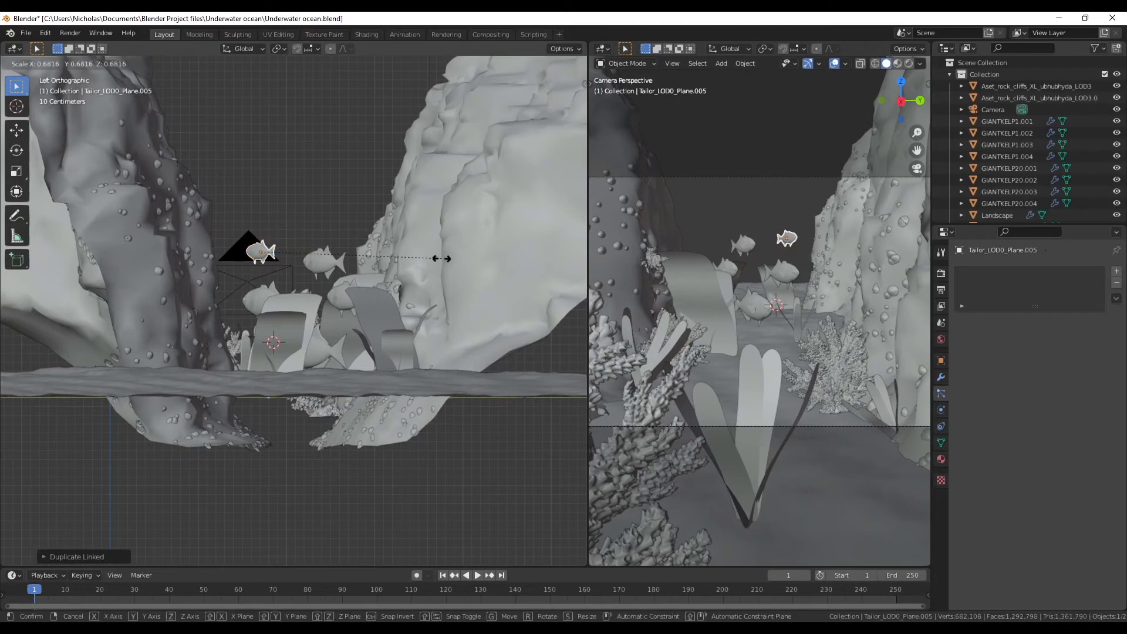
{"action": "left_click", "coordinate": [414, 260]}
{"action": "middle_click_drag", "start_coordinate": [414, 262], "coordinate": [264, 360]}
{"action": "scroll", "coordinate": [362, 318], "scroll_direction": "down", "scroll_amount": 5}
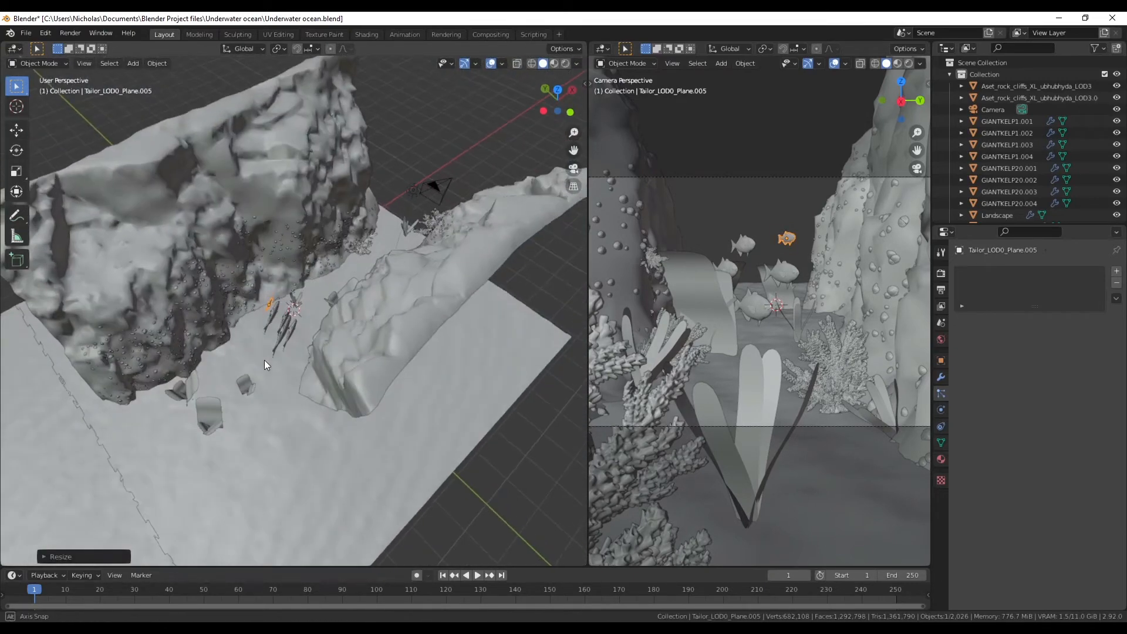
{"action": "left_click", "coordinate": [393, 117]}
{"action": "scroll", "coordinate": [257, 290], "scroll_direction": "up", "scroll_amount": 3}
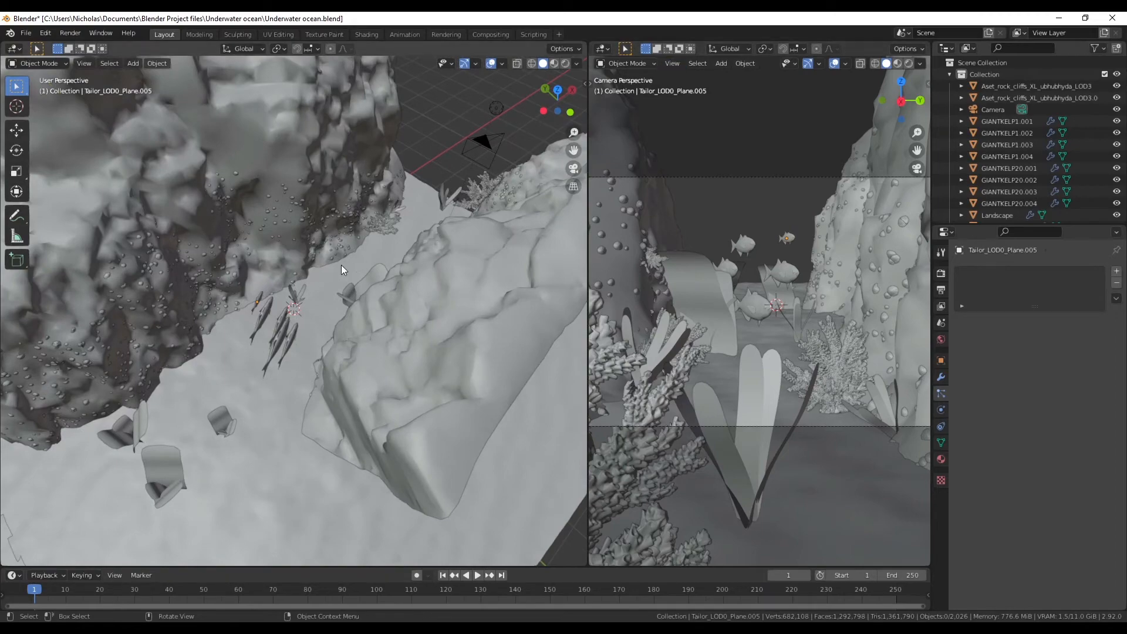
- Render the current frame from the camera, review the finished image, and minimize the render window
{"action": "key", "text": "F12"}
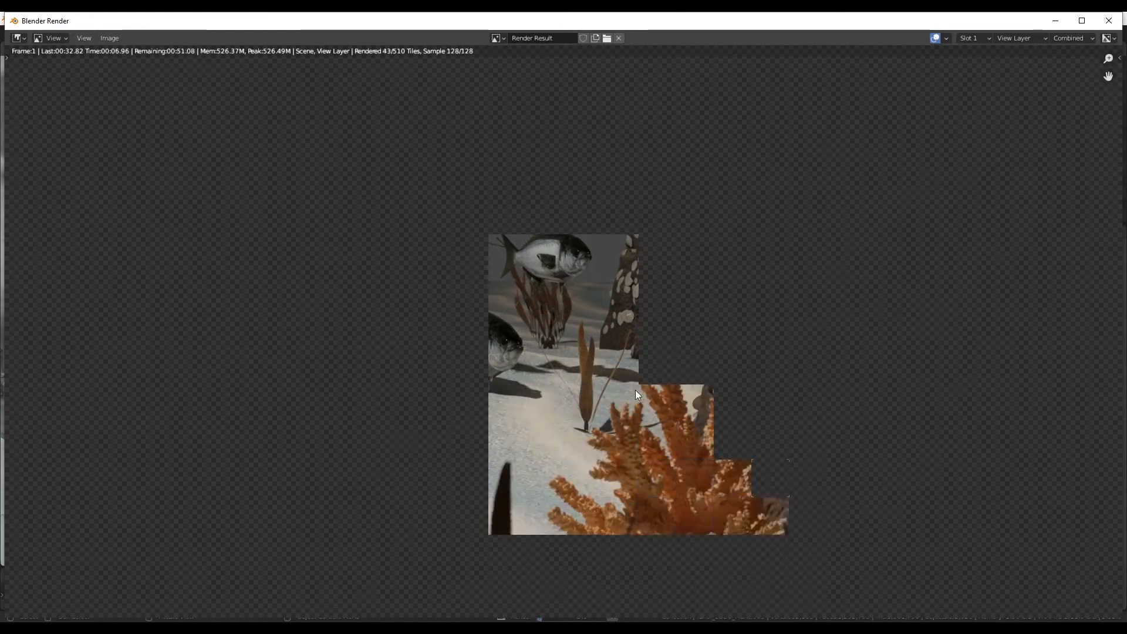
{"action": "scroll", "coordinate": [691, 387], "scroll_direction": "down", "scroll_amount": 1}
{"action": "scroll", "coordinate": [691, 387], "scroll_direction": "up", "scroll_amount": 1}
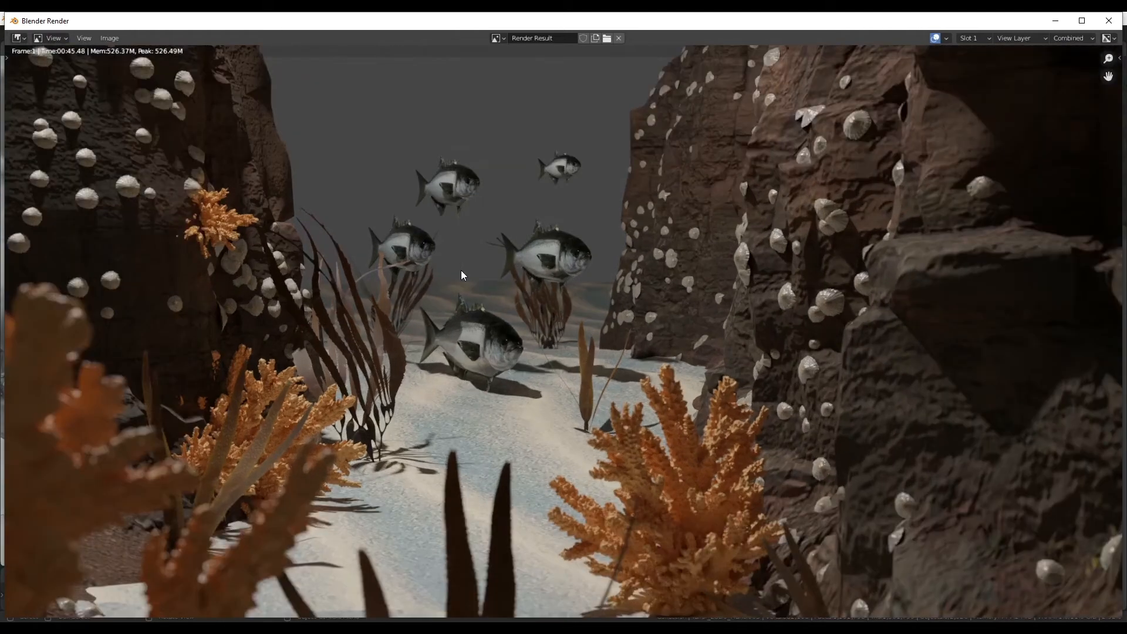
{"action": "left_click", "coordinate": [1054, 23]}
- Enable compositing nodes in the Compositing workspace and move the Render Layers node well away from the Composite node
{"action": "left_click", "coordinate": [492, 34]}
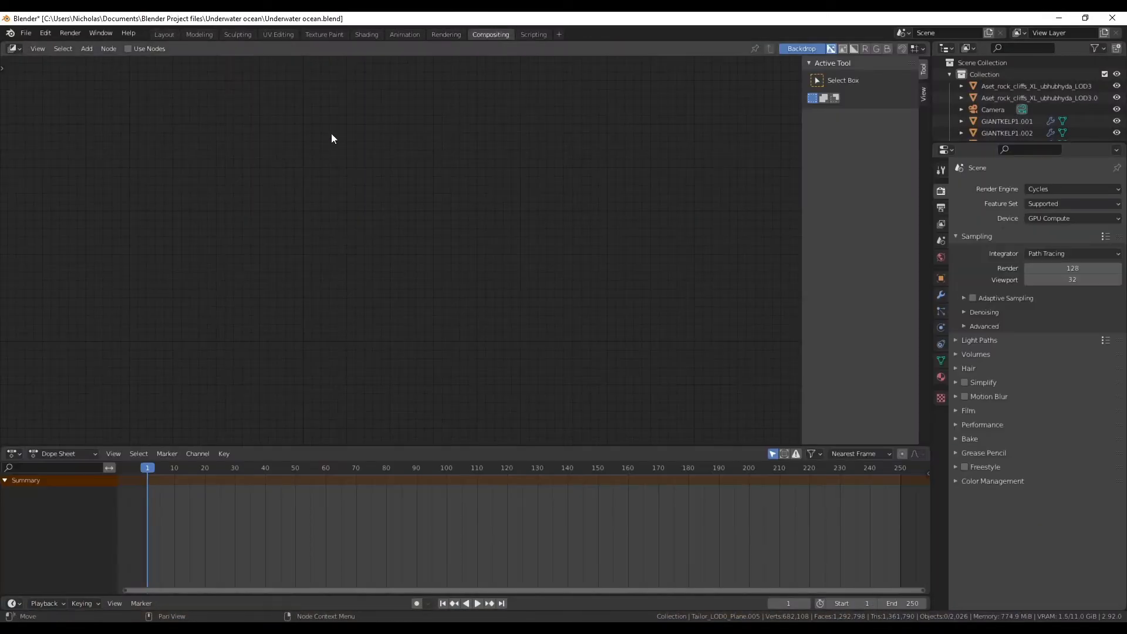
{"action": "left_click", "coordinate": [127, 48]}
{"action": "middle_click_drag", "start_coordinate": [425, 127], "coordinate": [439, 179]}
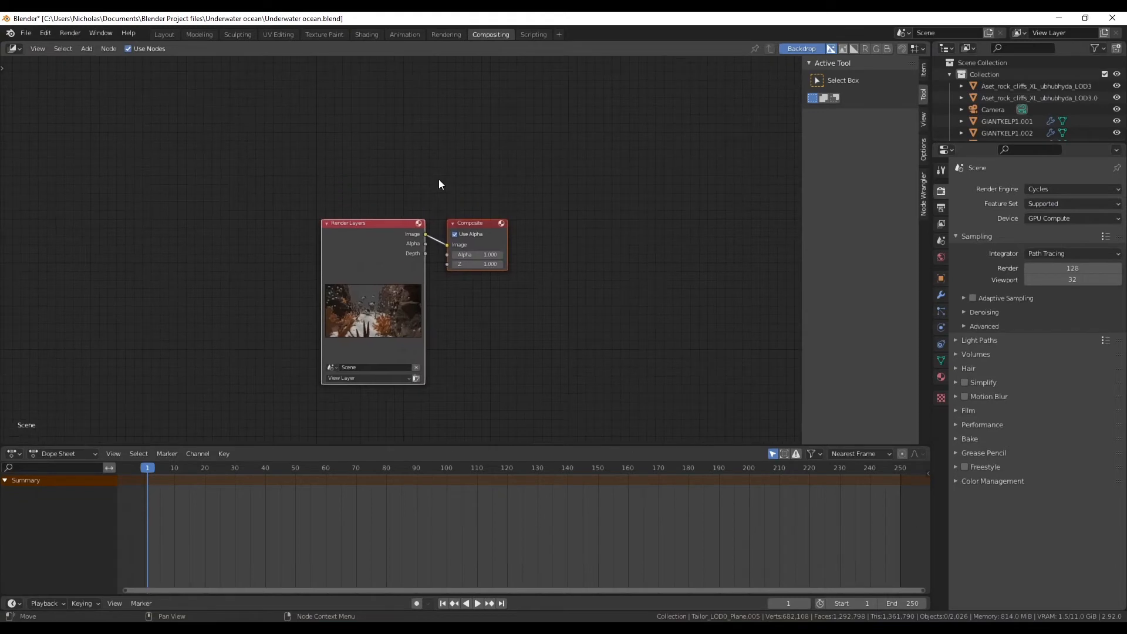
{"action": "left_click_drag", "start_coordinate": [374, 231], "coordinate": [164, 220]}
- Add a Viewer node below the Composite node and feed it the Render Layers image output
{"action": "key", "text": "shift+a"}
{"action": "left_click", "coordinate": [294, 147]}
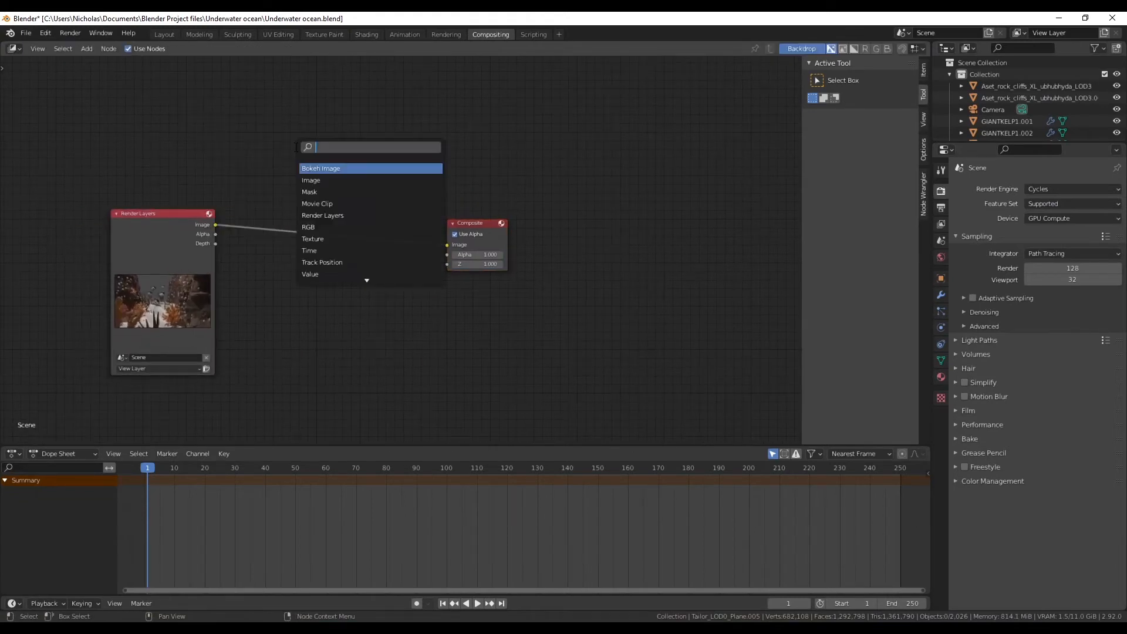
{"action": "type", "text": "vi"}
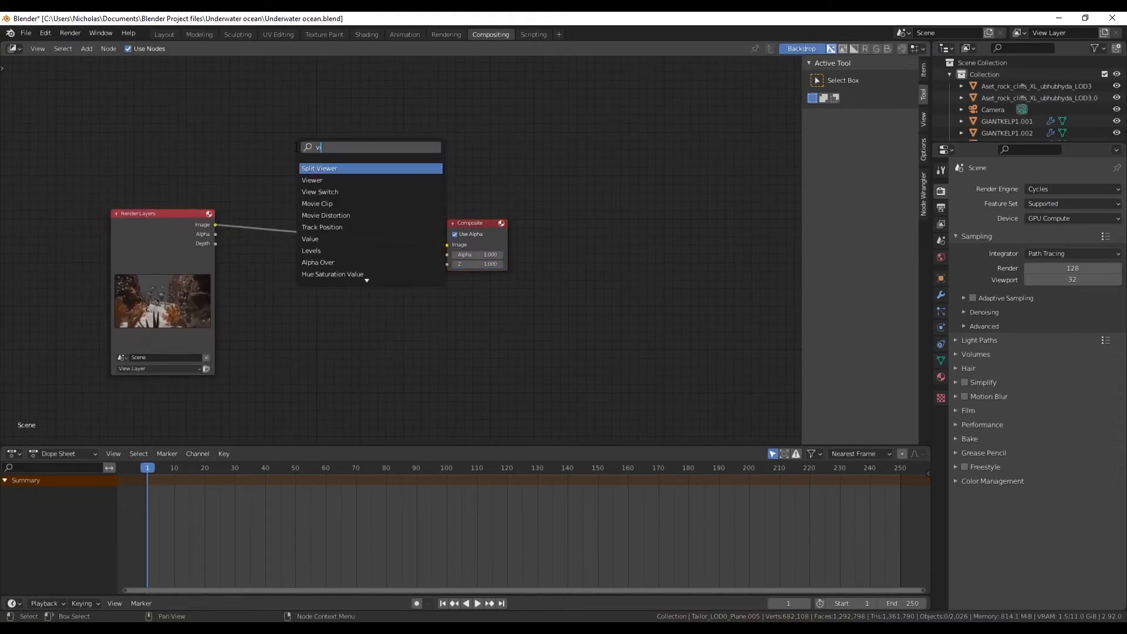
{"action": "left_click", "coordinate": [383, 180]}
{"action": "left_click", "coordinate": [459, 310]}
{"action": "left_click_drag", "start_coordinate": [218, 228], "coordinate": [429, 339]}
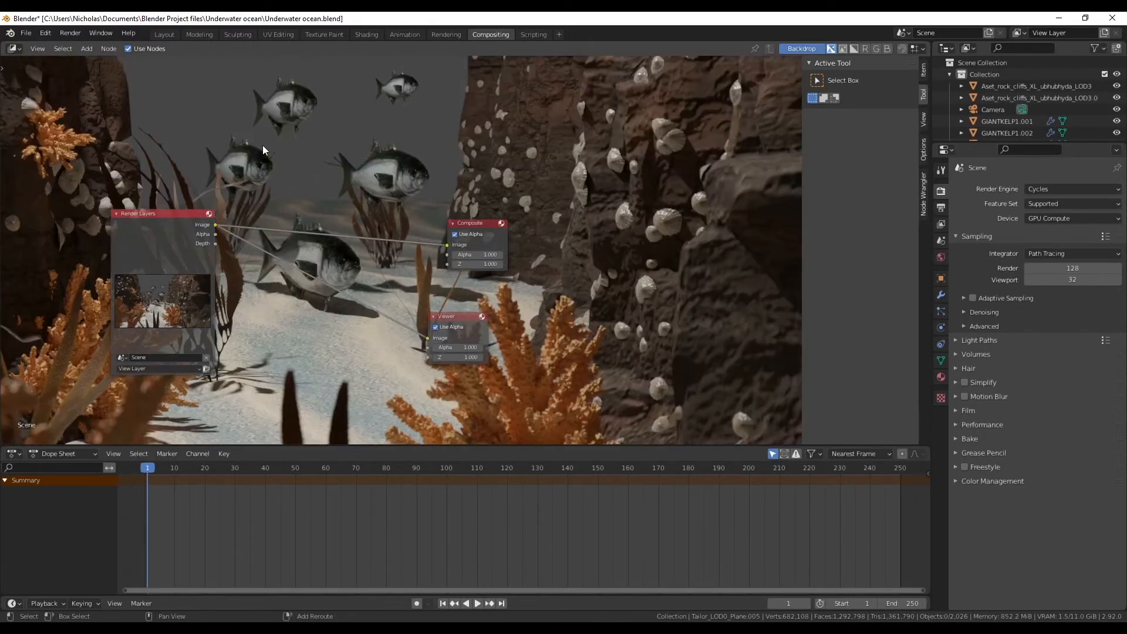
{"action": "key", "text": "shift+a"}
{"action": "type", "text": "desp"}
{"action": "left_click", "coordinate": [287, 184]}
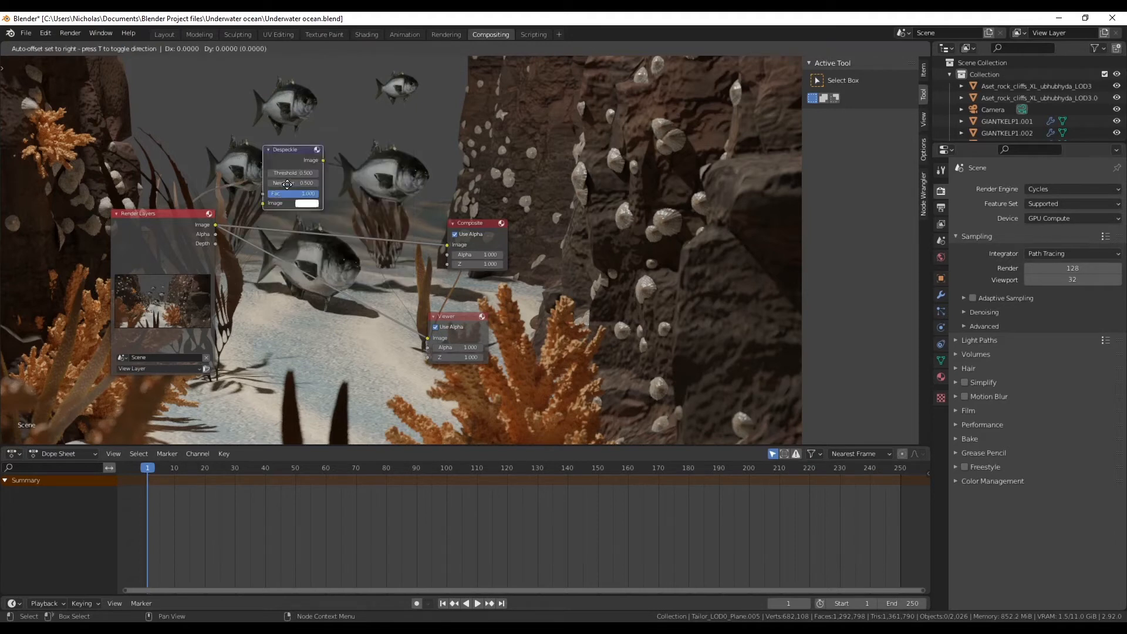
{"action": "key", "text": "Escape"}
- Add a Denoise node and route the Render Layers image through it to both the Composite and Viewer nodes
{"action": "key", "text": "shift+a"}
{"action": "type", "text": "d"}
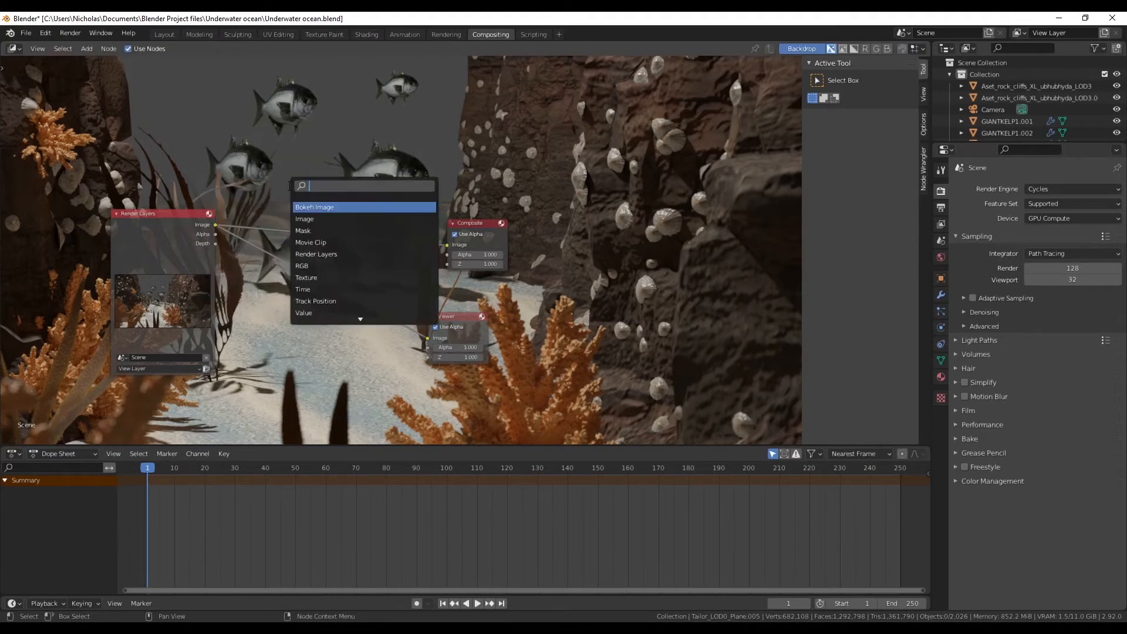
{"action": "key", "text": "Down"}
{"action": "key", "text": "Return"}
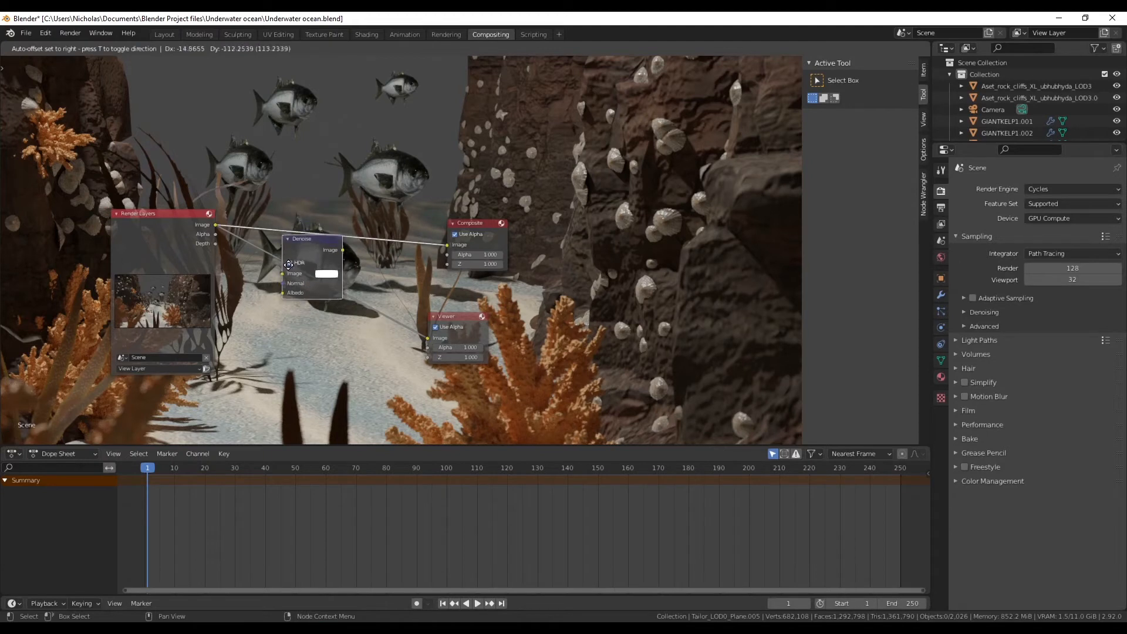
{"action": "left_click", "coordinate": [298, 273]}
{"action": "left_click_drag", "start_coordinate": [449, 243], "coordinate": [449, 244]}
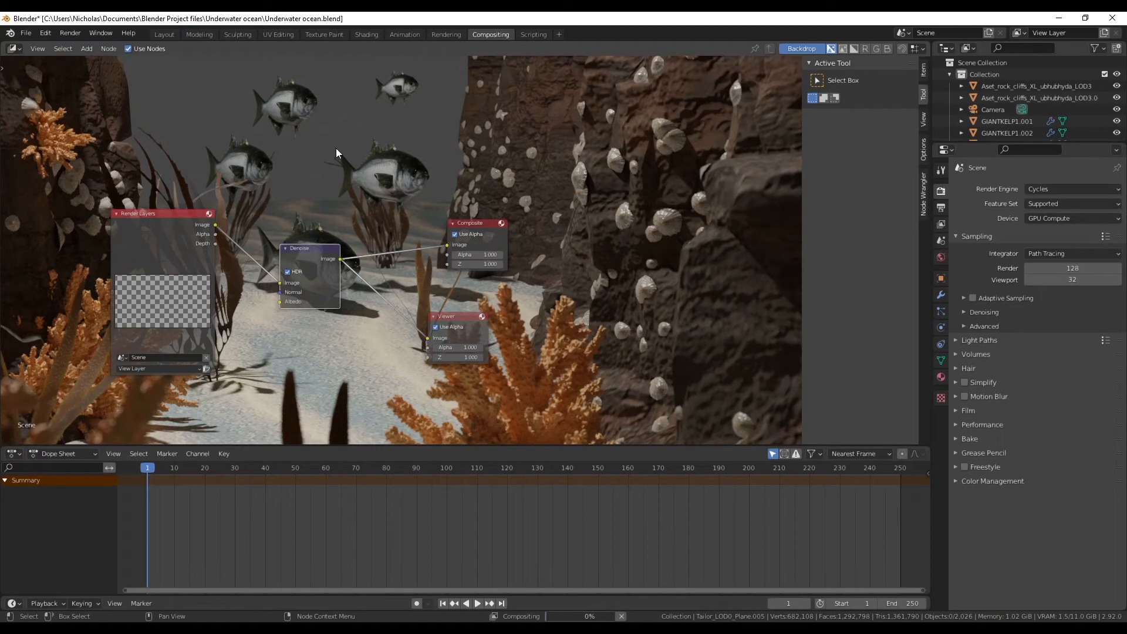
- Inspect the denoised composite up close and as a whole in the render window, then close that window
{"action": "mouse_move", "coordinate": [270, 628]}
{"action": "left_click", "coordinate": [337, 581]}
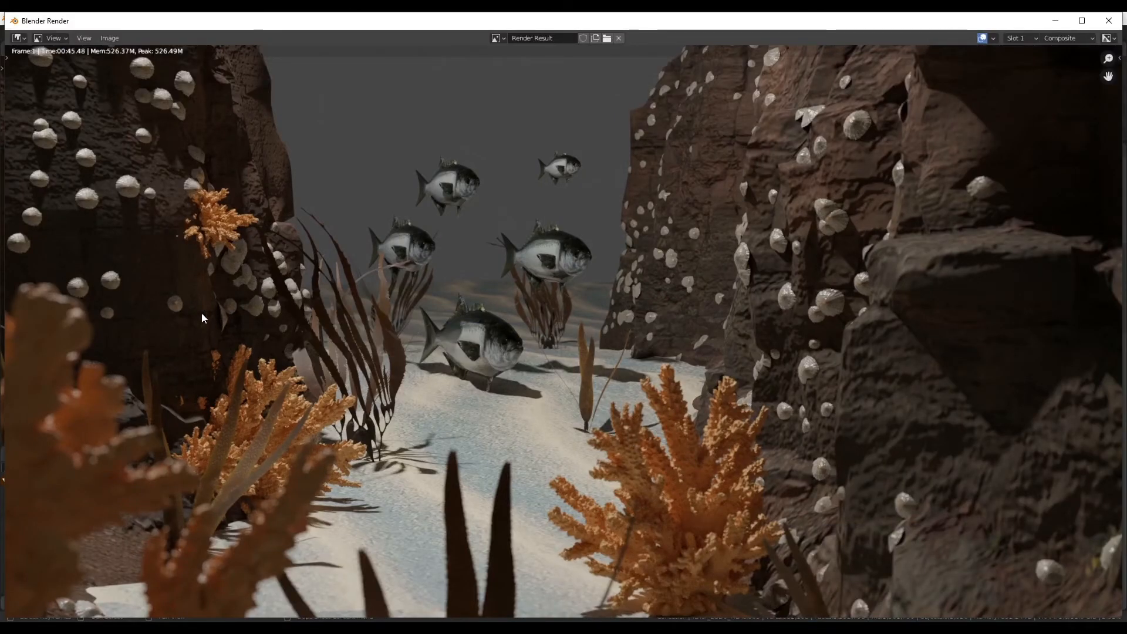
{"action": "scroll", "coordinate": [12, 468], "scroll_direction": "up", "scroll_amount": 3}
{"action": "scroll", "coordinate": [461, 456], "scroll_direction": "down", "scroll_amount": 10}
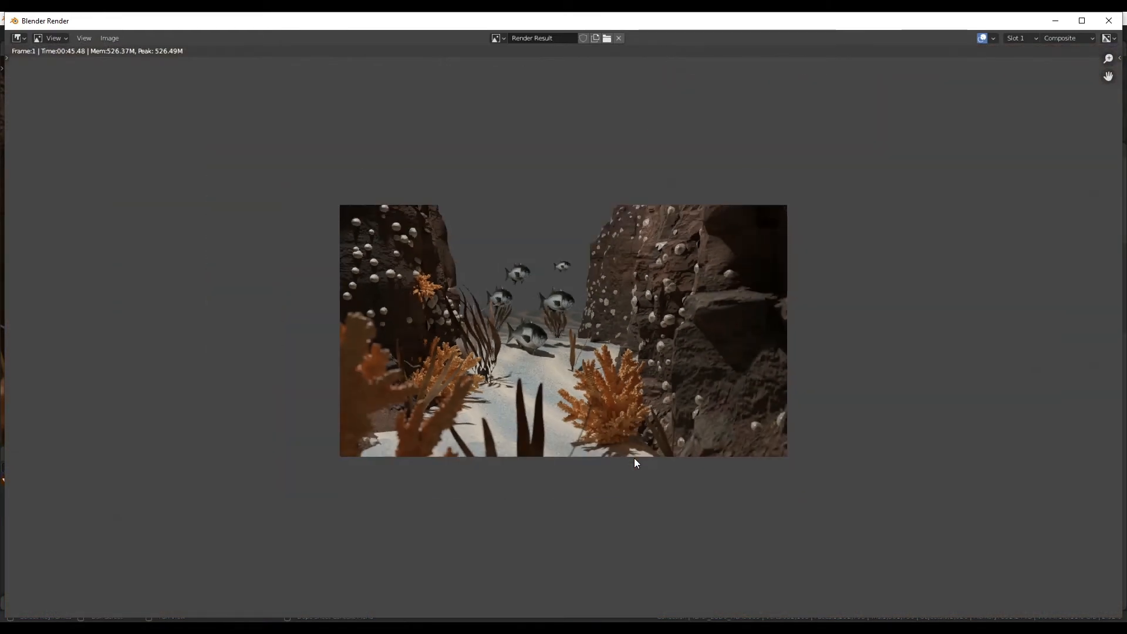
{"action": "scroll", "coordinate": [565, 381], "scroll_direction": "up", "scroll_amount": 4}
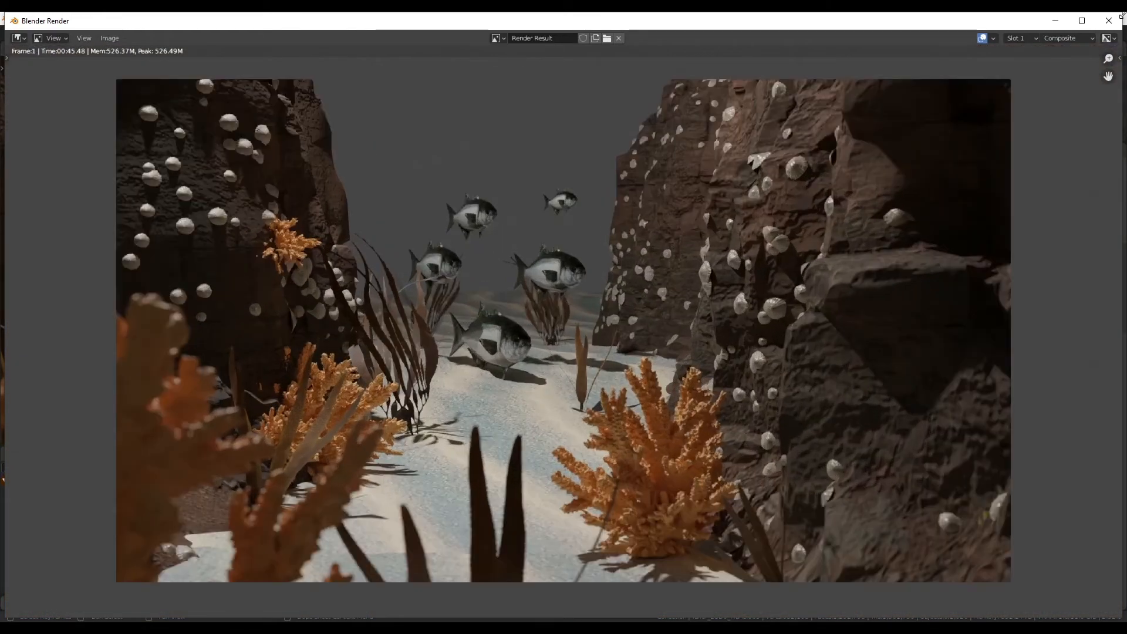
{"action": "left_click", "coordinate": [1108, 21]}
- Return to the Layout workspace, make the Cycles film background transparent, and set the camera view to rendered shading
{"action": "left_click", "coordinate": [164, 34]}
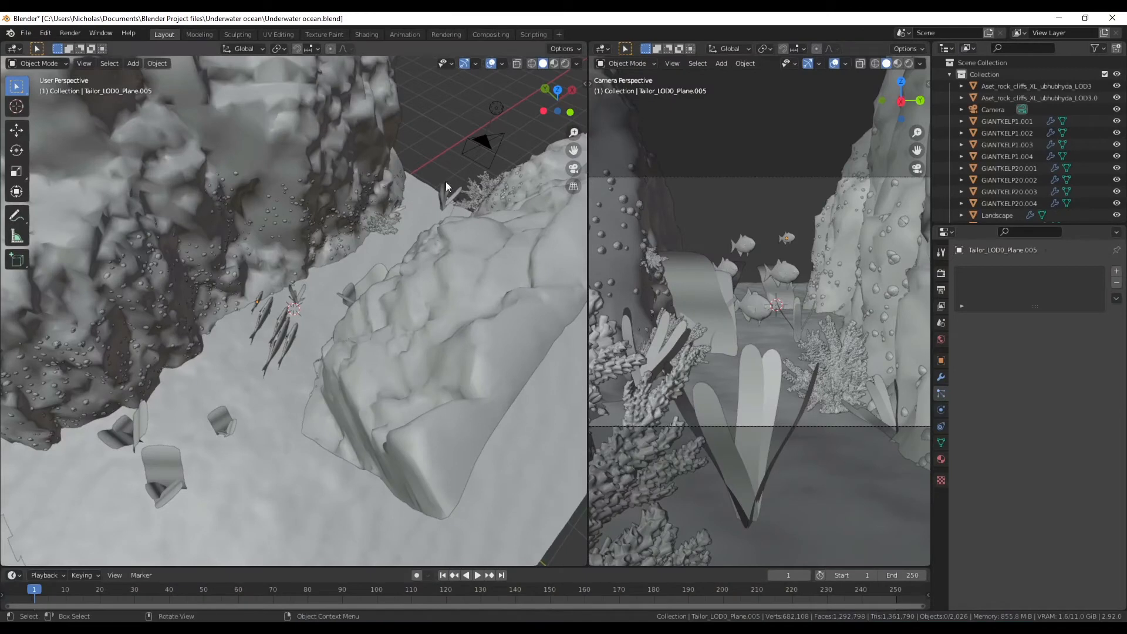
{"action": "left_click", "coordinate": [941, 274]}
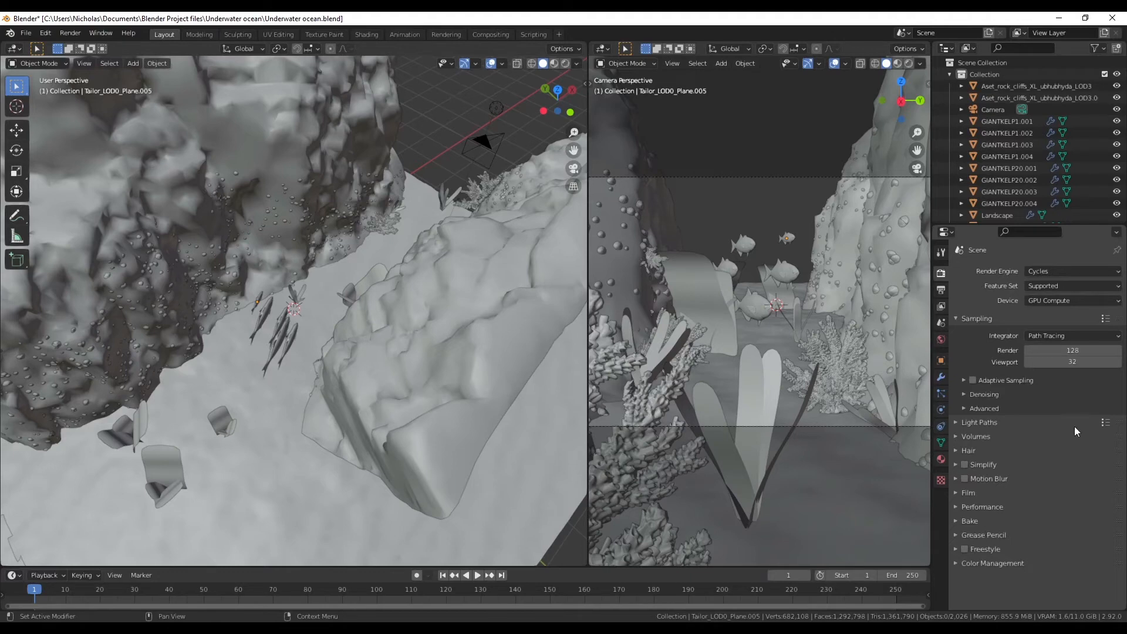
{"action": "left_click", "coordinate": [954, 493]}
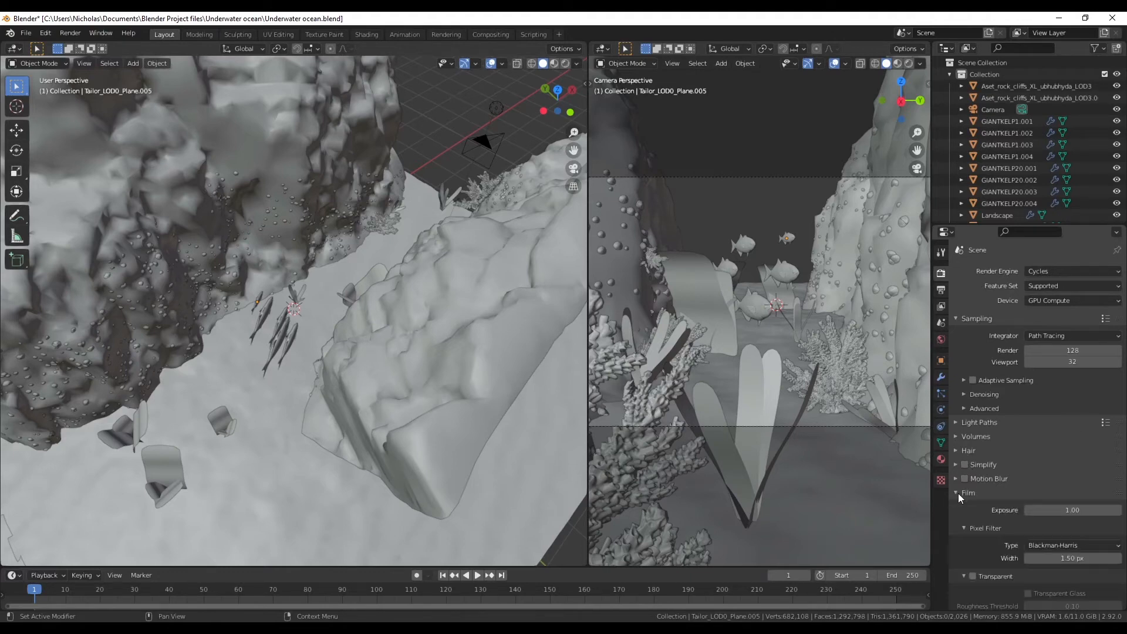
{"action": "scroll", "coordinate": [998, 511], "scroll_direction": "down", "scroll_amount": 2}
{"action": "left_click", "coordinate": [972, 528]}
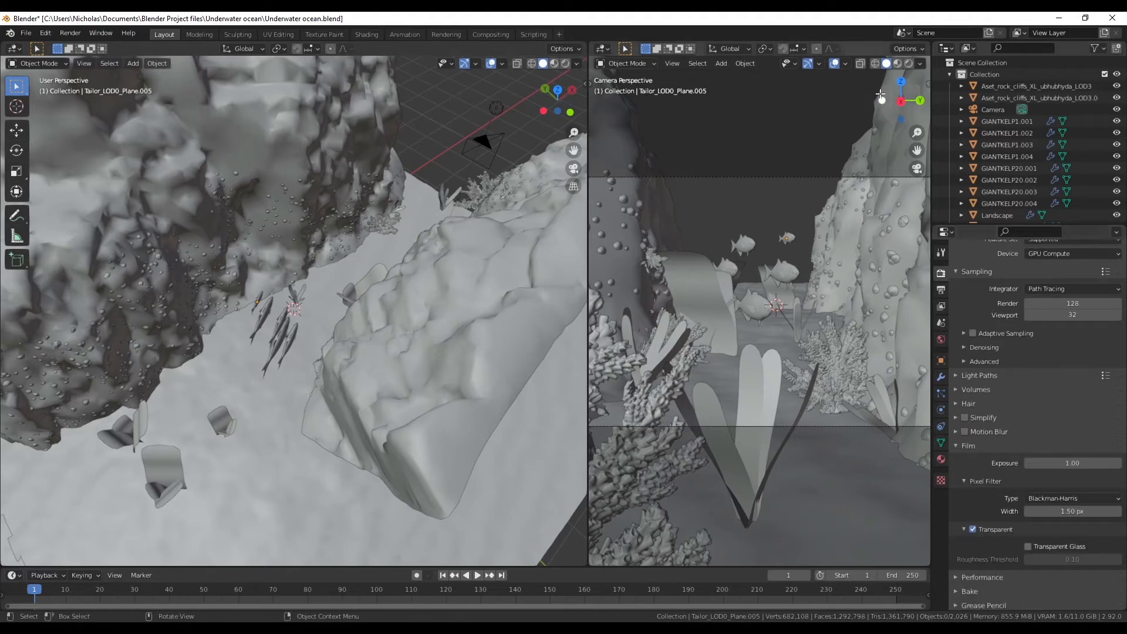
{"action": "left_click", "coordinate": [908, 63]}
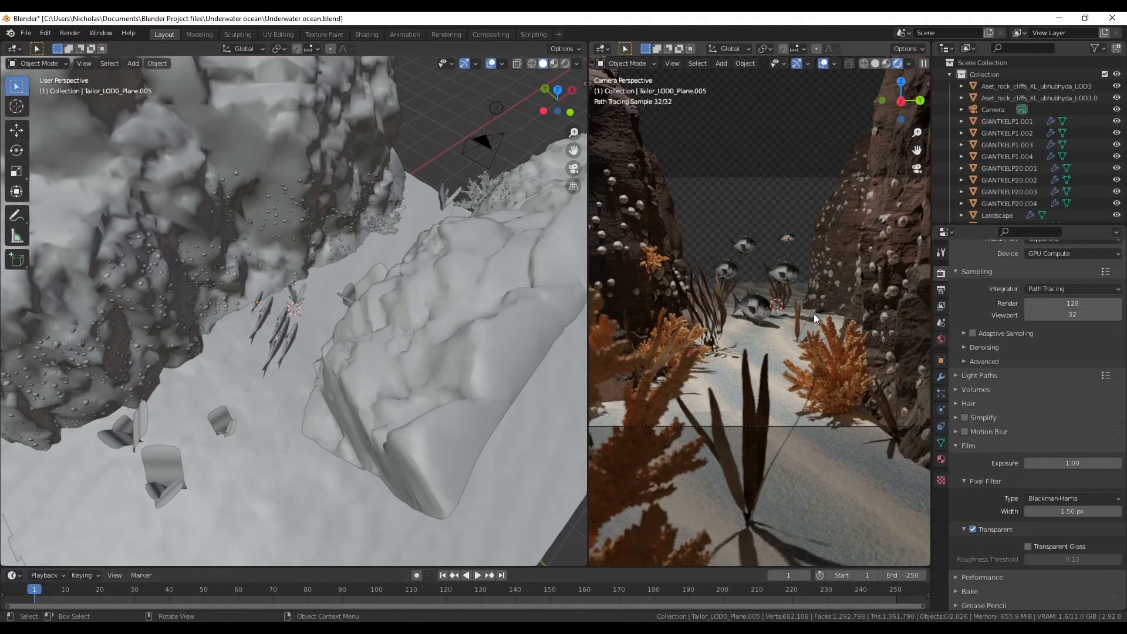
- Move the lowest fish in the school vertically, keeping the adjustment on the Z axis, and check the school from the left orthographic view
{"action": "left_click", "coordinate": [768, 311]}
{"action": "middle_click_drag", "start_coordinate": [236, 394], "coordinate": [355, 417]}
{"action": "scroll", "coordinate": [243, 353], "scroll_direction": "up", "scroll_amount": 5}
{"action": "key", "text": "g"}
{"action": "key", "text": "z"}
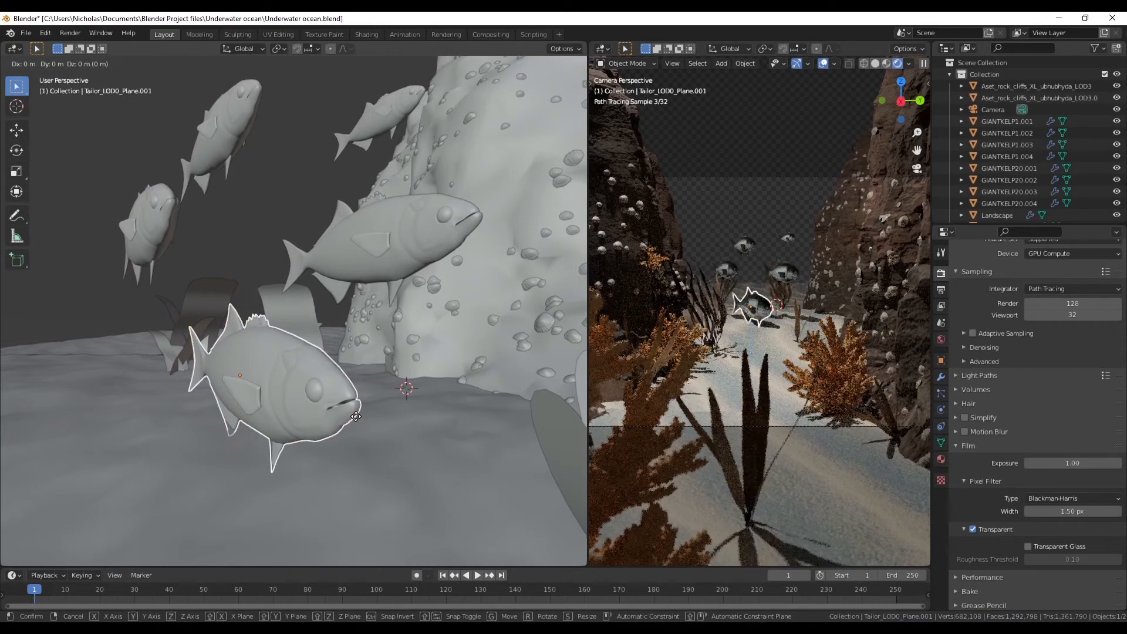
{"action": "left_click", "coordinate": [353, 404]}
{"action": "scroll", "coordinate": [270, 154], "scroll_direction": "down", "scroll_amount": 2}
{"action": "middle_click_drag", "start_coordinate": [354, 402], "coordinate": [352, 185]}
{"action": "left_click", "coordinate": [307, 181]}
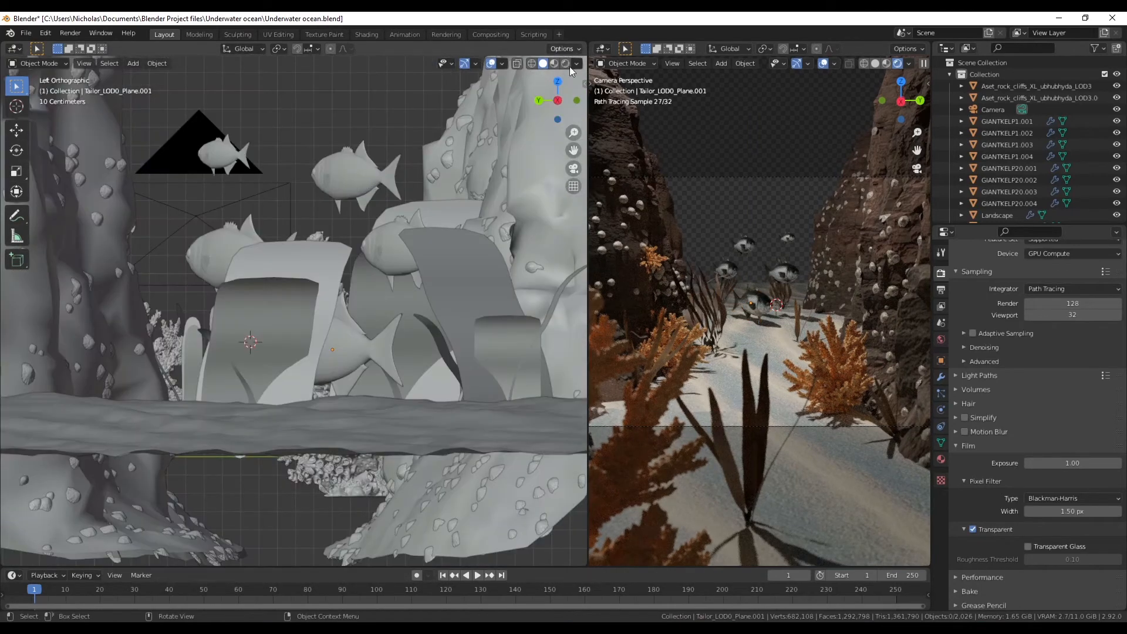
- In the top orthographic view, rotate the four larger fish individually by small amounts so their headings vary
{"action": "left_click_drag", "start_coordinate": [558, 84], "coordinate": [491, 109]}
{"action": "scroll", "coordinate": [311, 223], "scroll_direction": "down", "scroll_amount": 1}
{"action": "scroll", "coordinate": [320, 235], "scroll_direction": "down", "scroll_amount": 3, "text": "ctrl"}
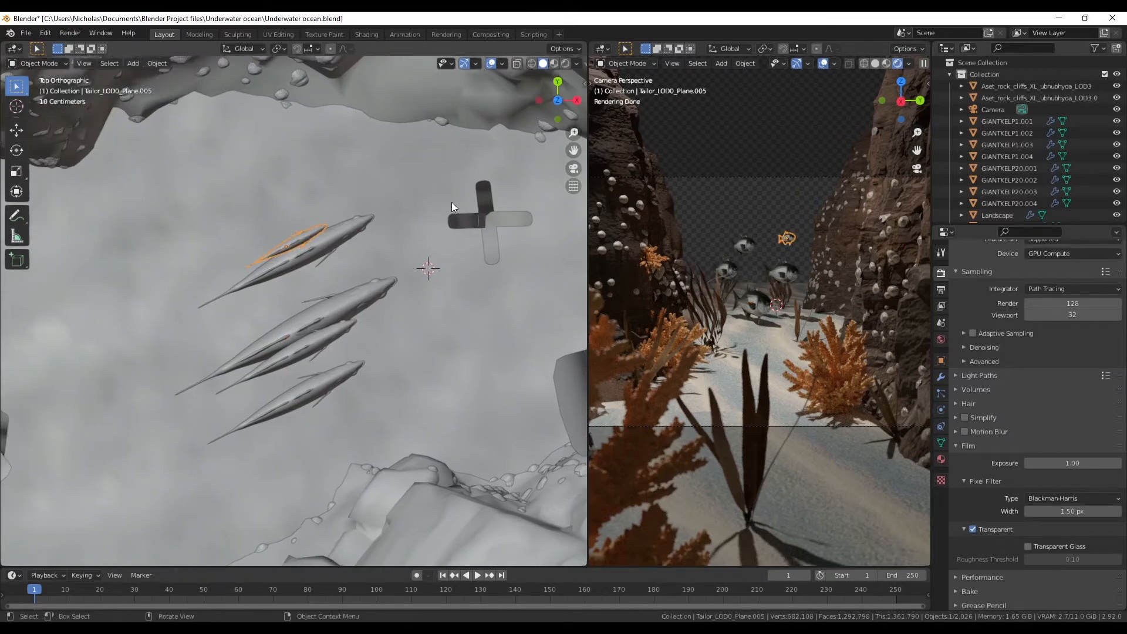
{"action": "left_click", "coordinate": [363, 229]}
{"action": "key", "text": "r"}
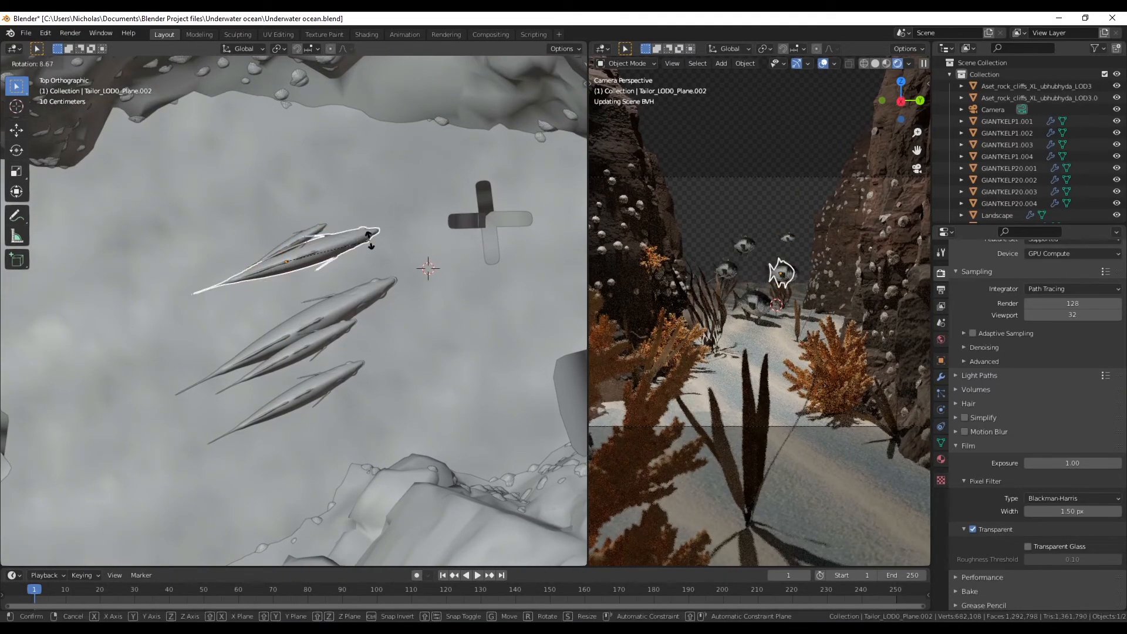
{"action": "left_click", "coordinate": [373, 240]}
{"action": "left_click", "coordinate": [376, 291]}
{"action": "key", "text": "r"}
{"action": "left_click", "coordinate": [379, 271]}
{"action": "left_click", "coordinate": [348, 331]}
{"action": "left_click", "coordinate": [354, 374]}
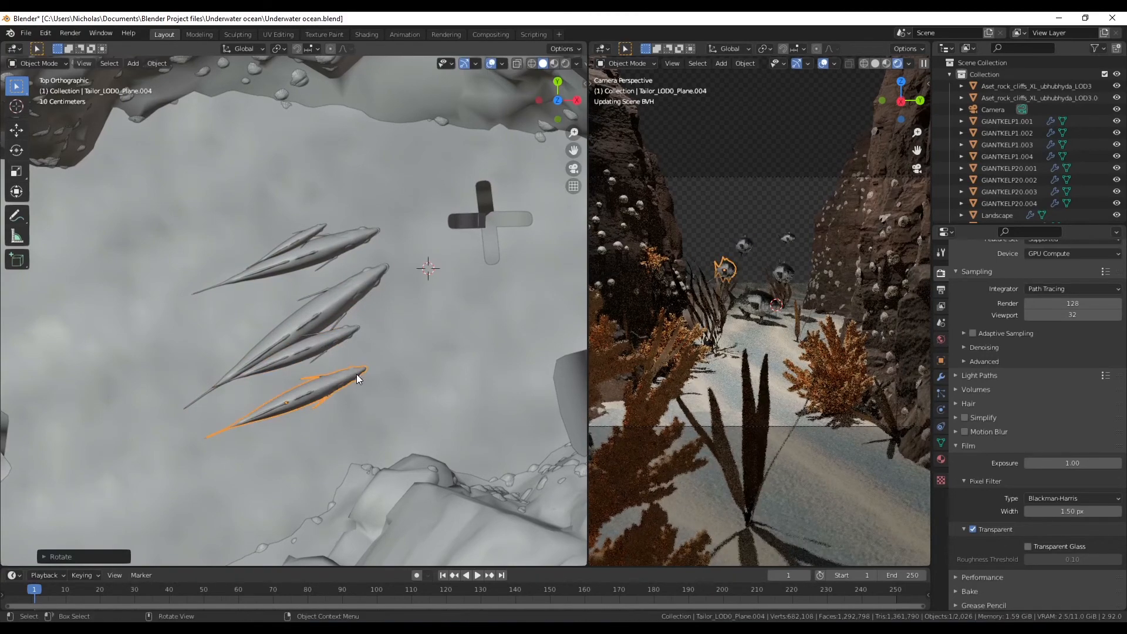
- Save the Underwater ocean project file
{"action": "middle_click_drag", "start_coordinate": [162, 293], "coordinate": [491, 152]}
{"action": "middle_click_drag", "start_coordinate": [282, 273], "coordinate": [269, 272]}
{"action": "key", "text": "ctrl+s"}
{"action": "middle_click_drag", "start_coordinate": [275, 386], "coordinate": [242, 356]}
{"action": "scroll", "coordinate": [242, 356], "scroll_direction": "up", "scroll_amount": 1}
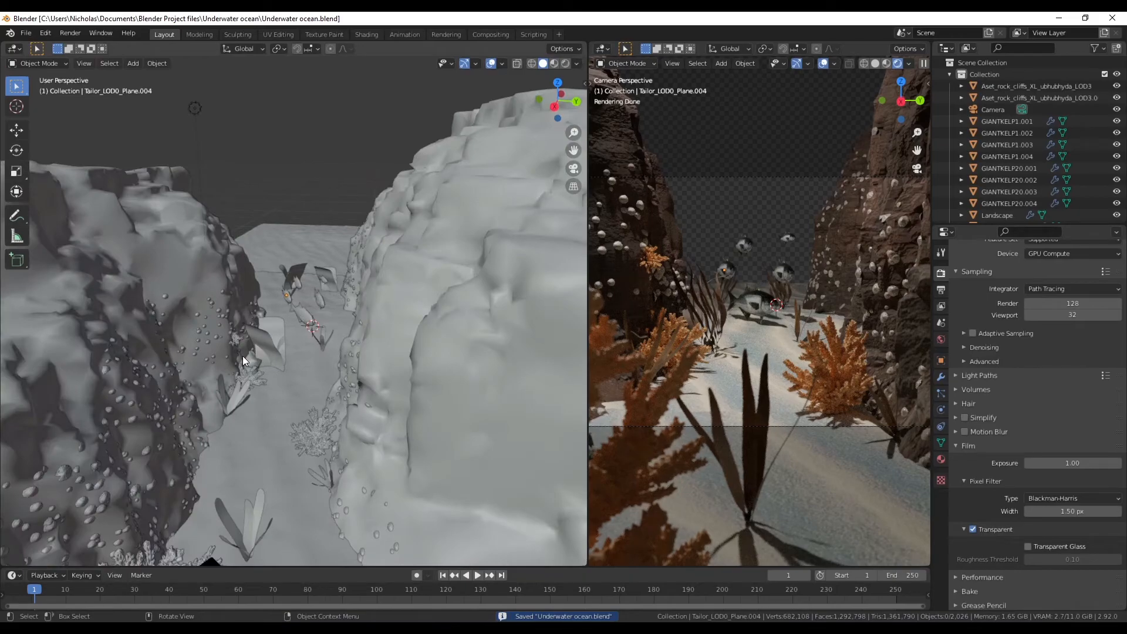
- Switch to File Explorer and open the Shark folder inside the project's Assets folder
{"action": "key", "text": "alt+Tab"}
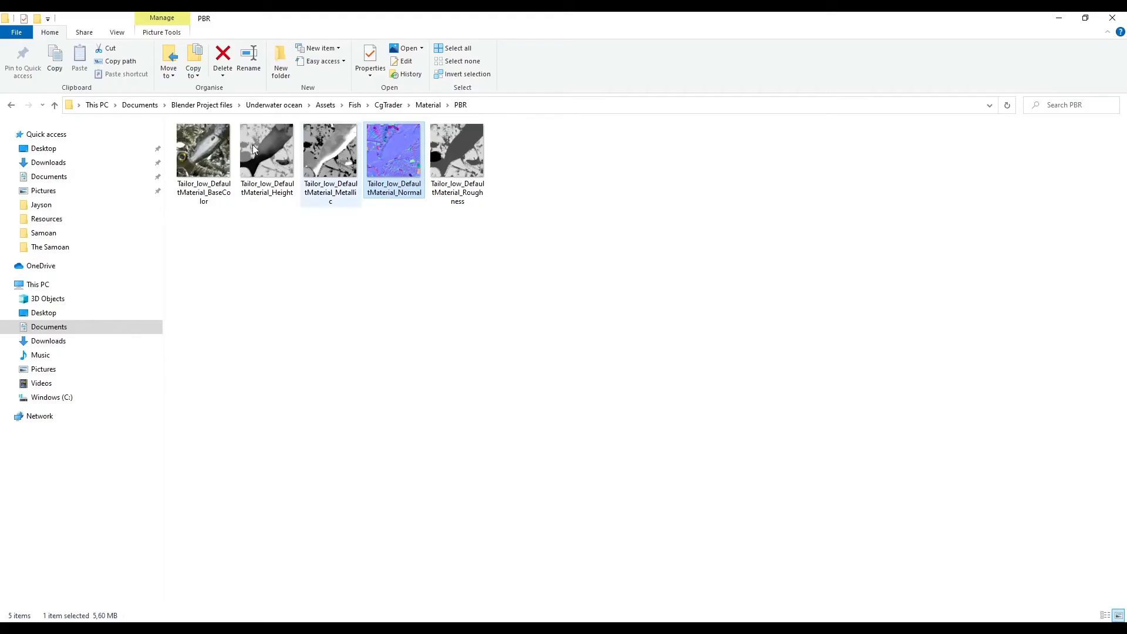
{"action": "left_click", "coordinate": [11, 105]}
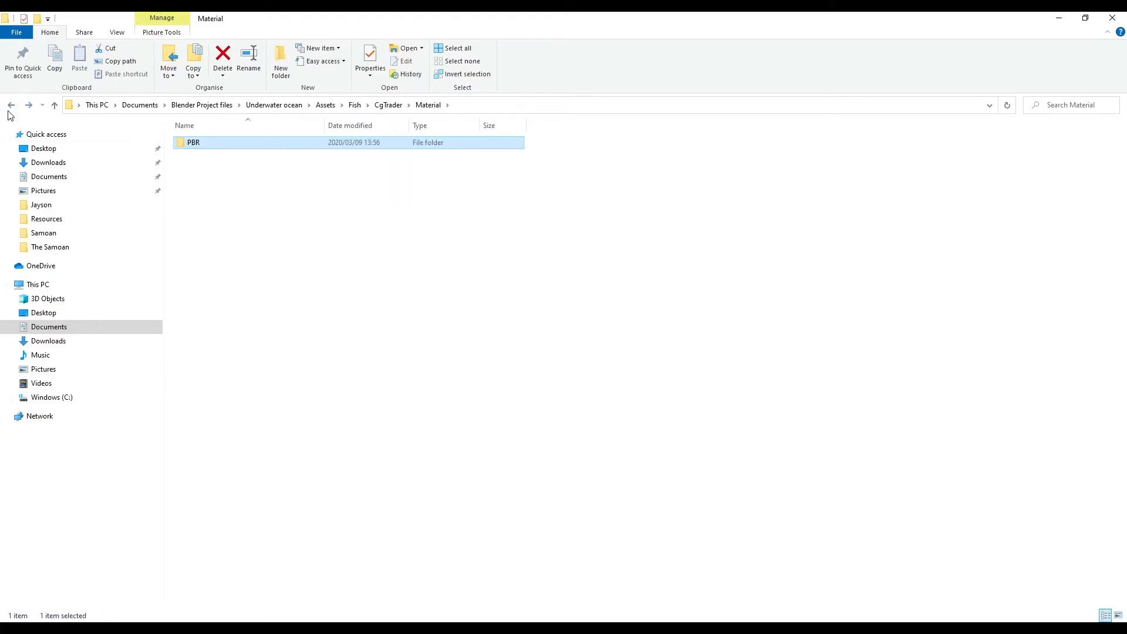
{"action": "left_click", "coordinate": [325, 107]}
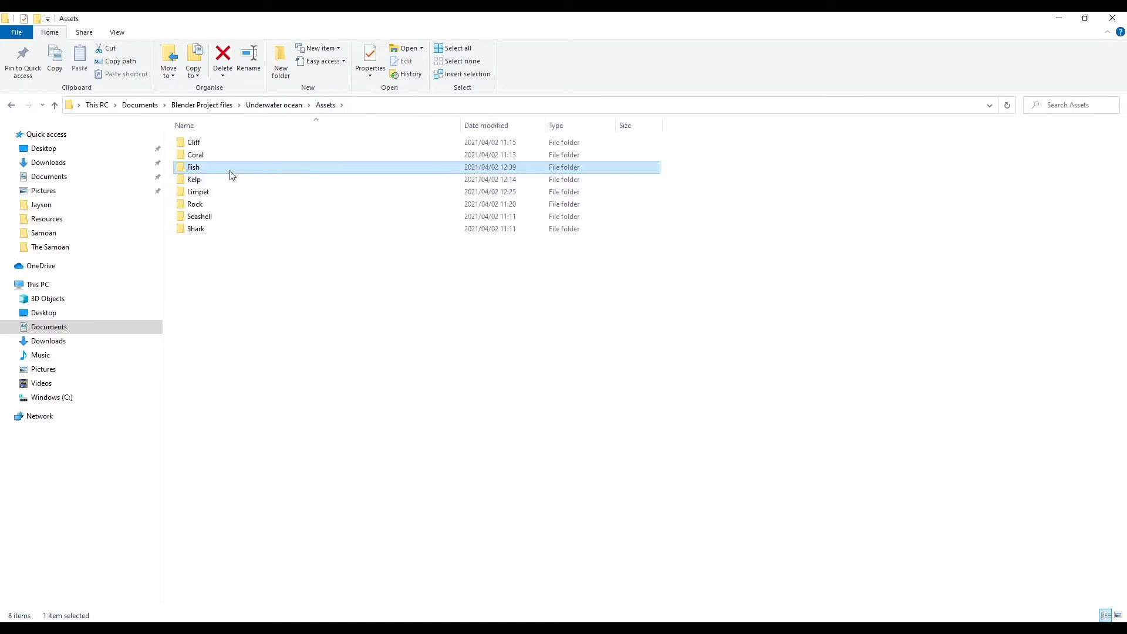
{"action": "double_click", "coordinate": [204, 229]}
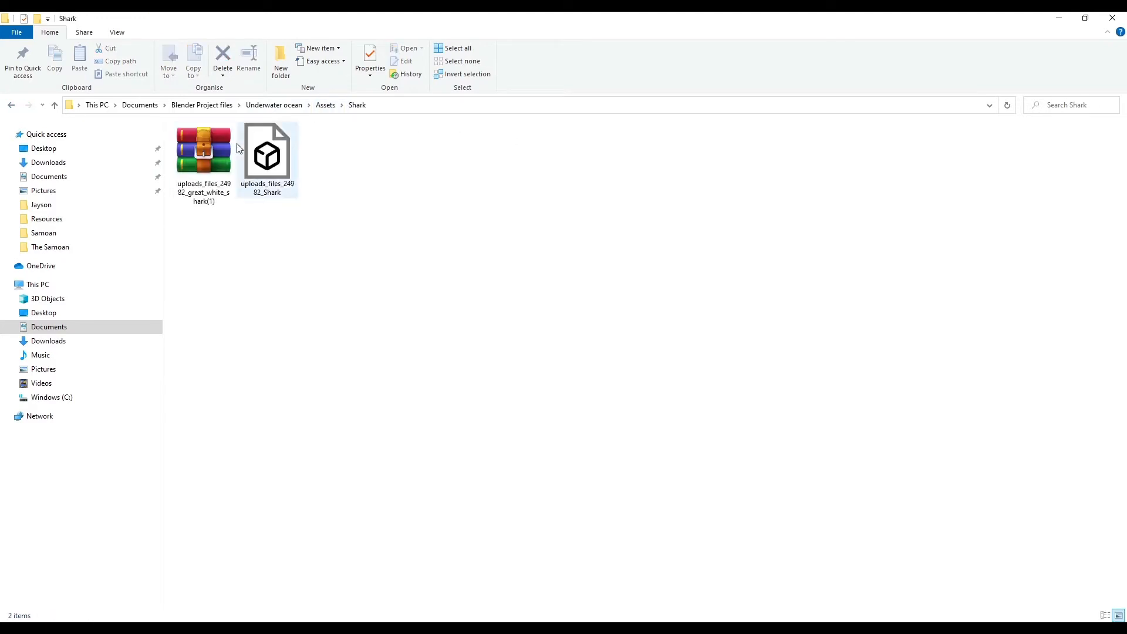
- Extract the great white shark archive directly into the Shark folder
{"action": "double_click", "coordinate": [224, 146]}
{"action": "right_click", "coordinate": [218, 135]}
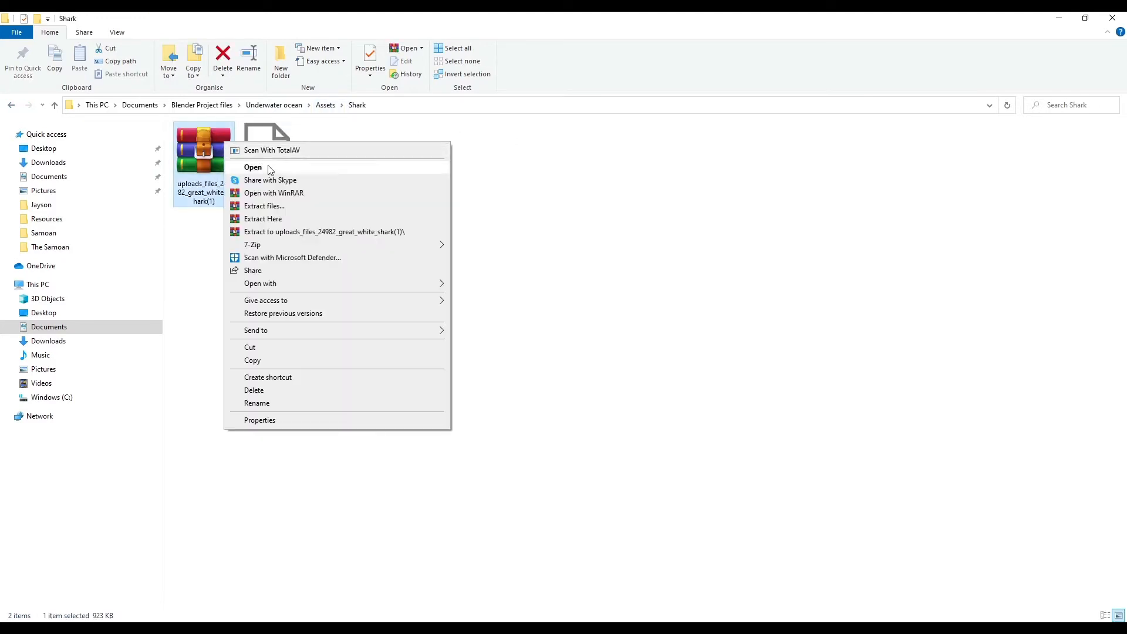
{"action": "left_click", "coordinate": [269, 219]}
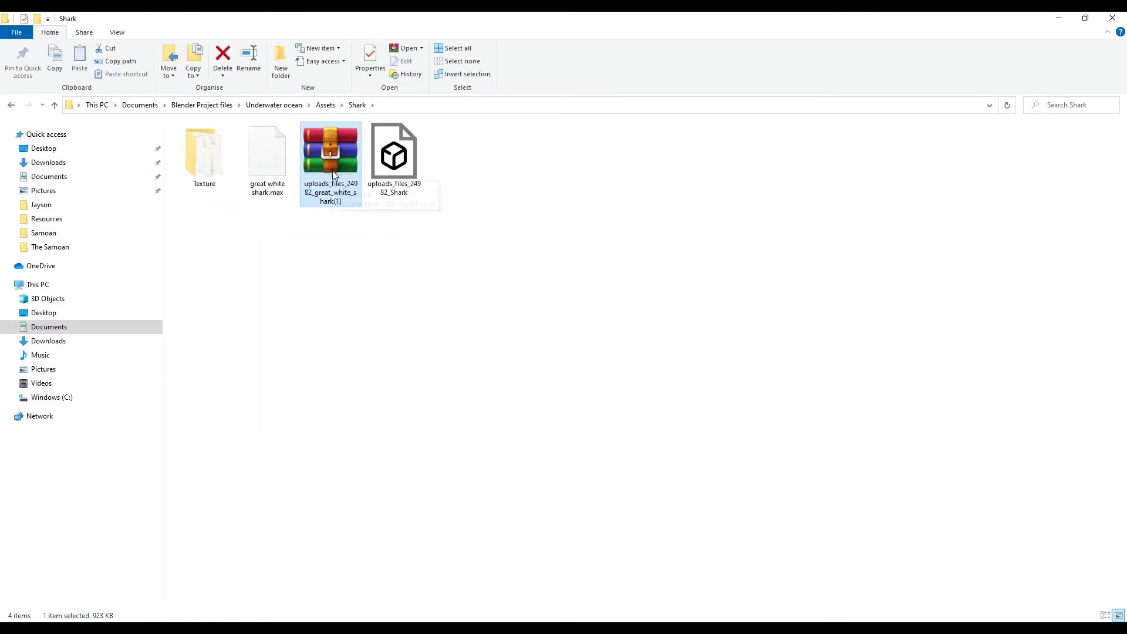
- Delete the extracted shark archive, switch back to Blender and import the uploads_files_24982_Shark OBJ from the project's Assets/Shark folder
{"action": "key", "text": "Delete"}
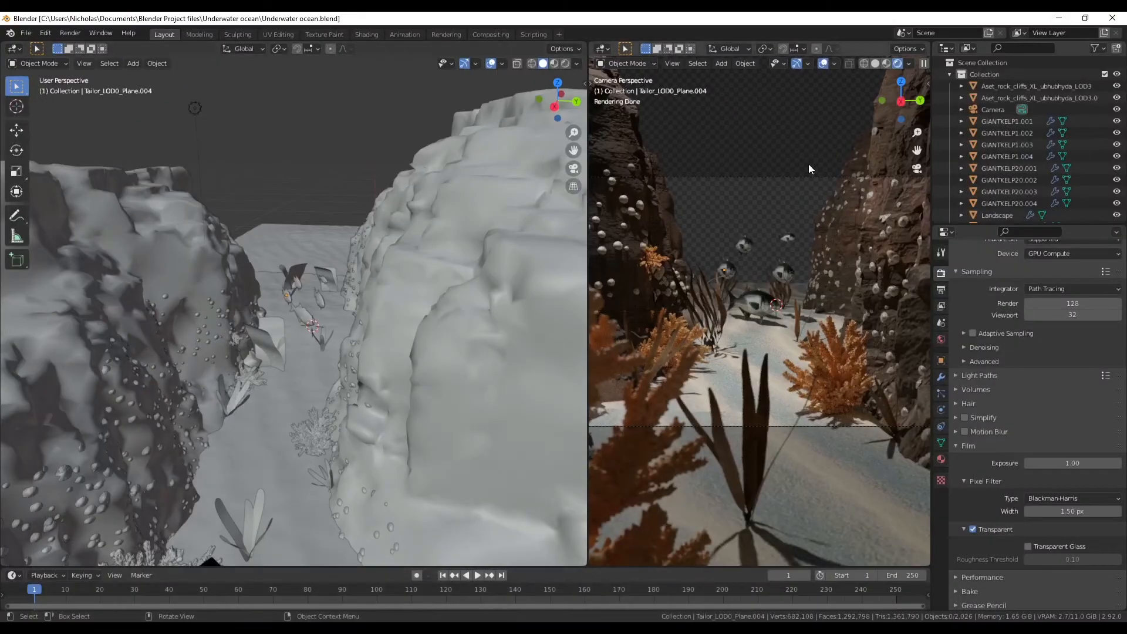
{"action": "left_click", "coordinate": [26, 33]}
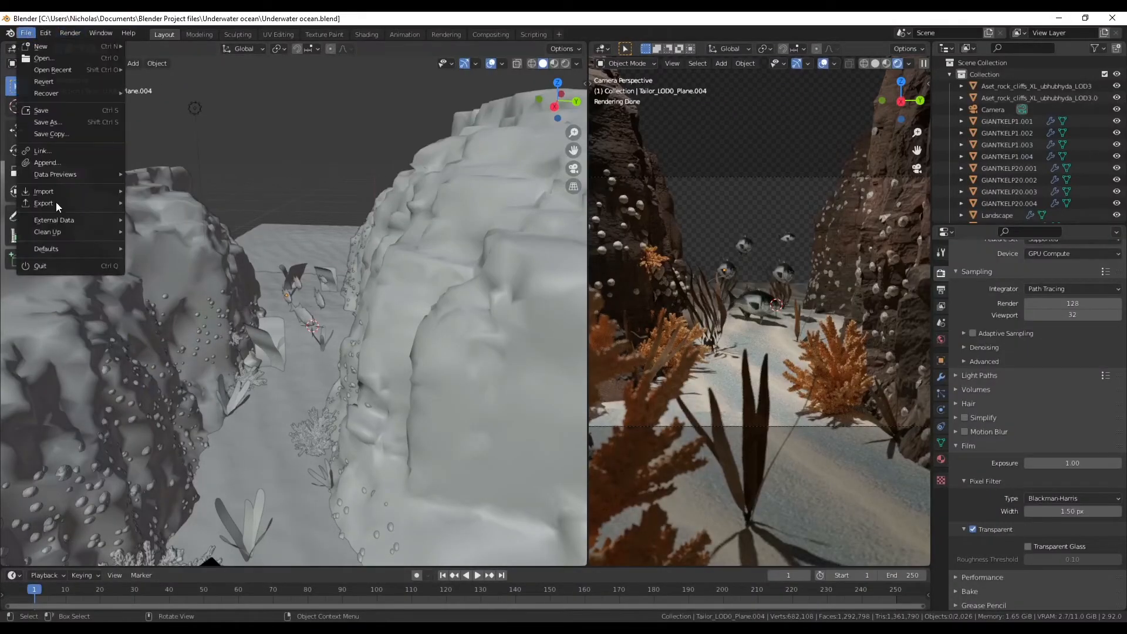
{"action": "mouse_move", "coordinate": [68, 190]}
{"action": "left_click", "coordinate": [195, 284]}
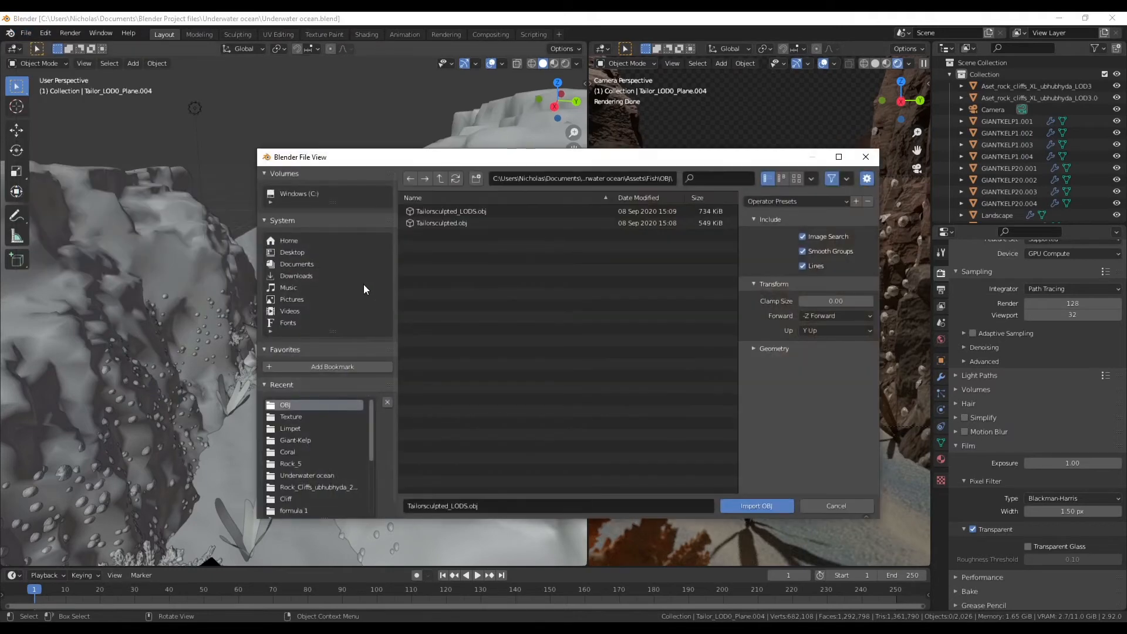
{"action": "left_click", "coordinate": [440, 179]}
{"action": "left_click", "coordinate": [440, 178]}
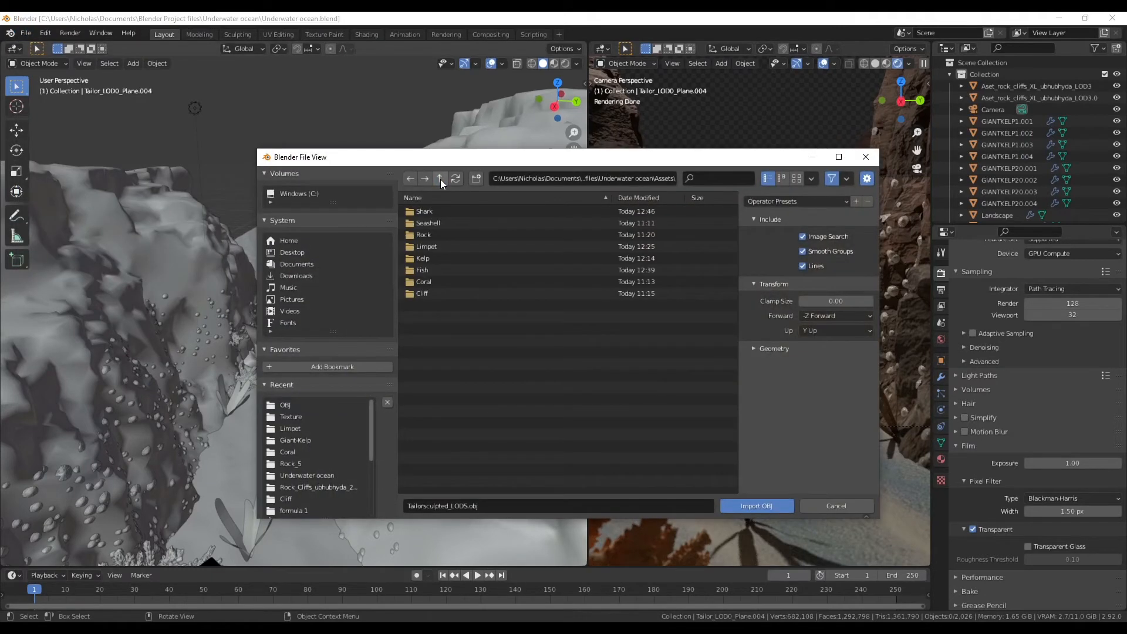
{"action": "left_click", "coordinate": [432, 210]}
{"action": "double_click", "coordinate": [446, 223]}
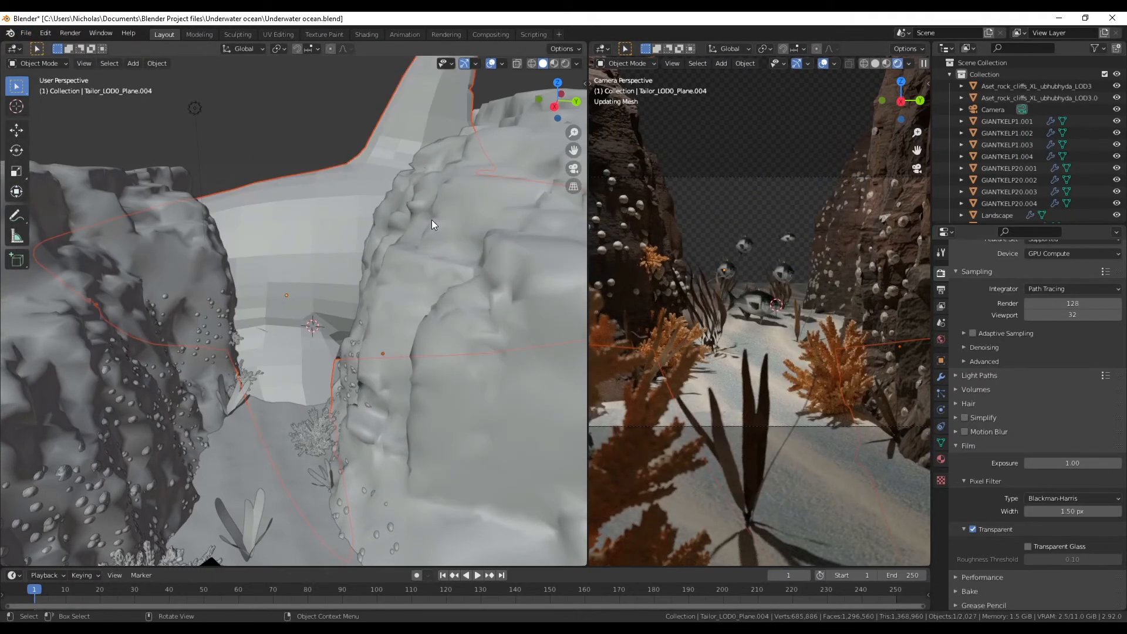
- In the top orthographic view, scale down the shark and rotate it towards the camera, placing it over the sand behind the cliffs
{"action": "key", "text": "KP_Decimal"}
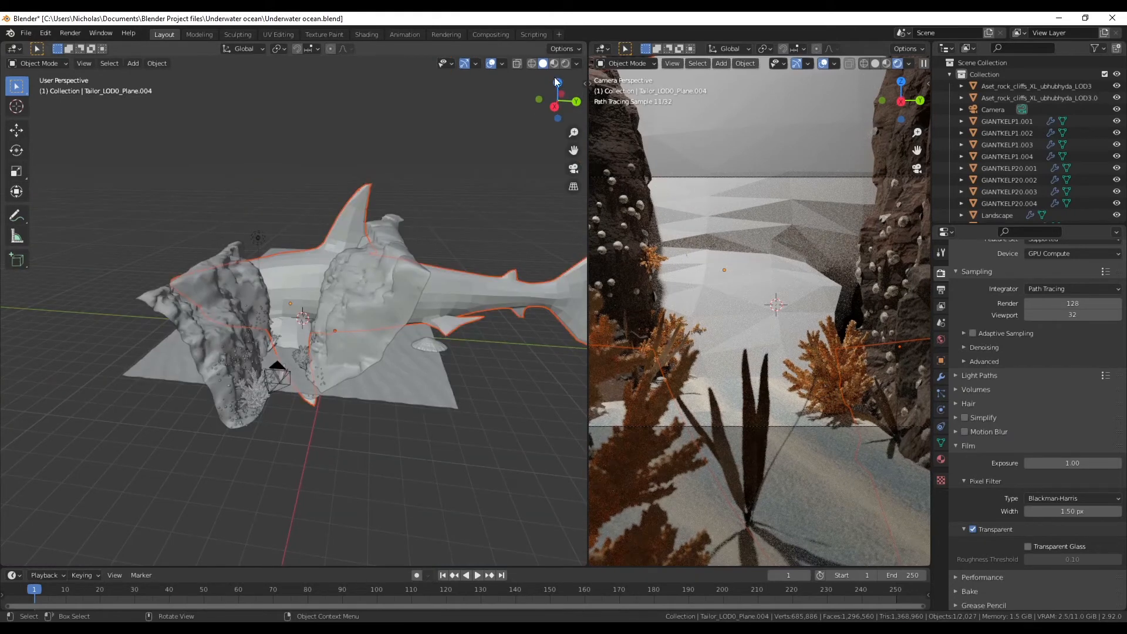
{"action": "left_click", "coordinate": [557, 83]}
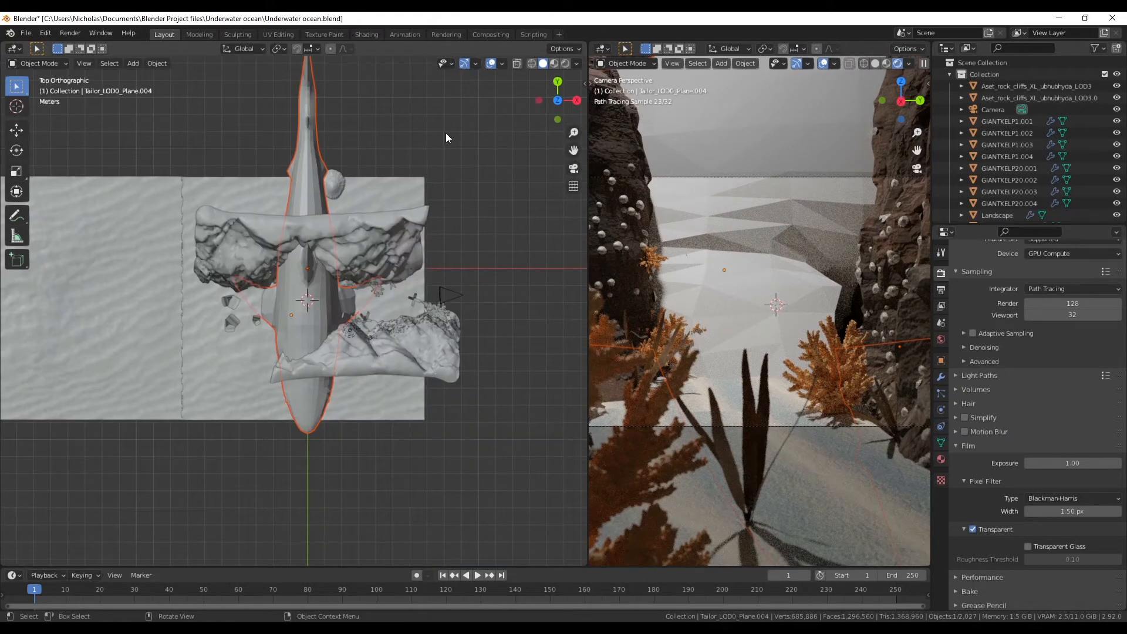
{"action": "key", "text": "s"}
{"action": "key", "text": "Escape"}
{"action": "key", "text": "r"}
{"action": "left_click", "coordinate": [177, 144]}
{"action": "key", "text": "g"}
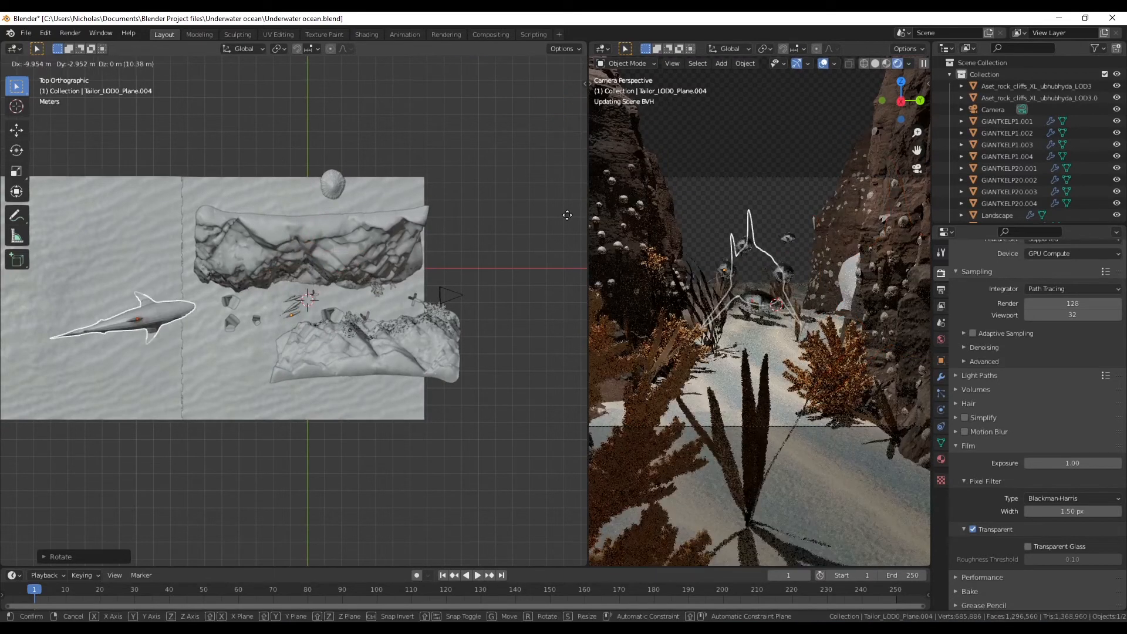
{"action": "left_click", "coordinate": [12, 213]}
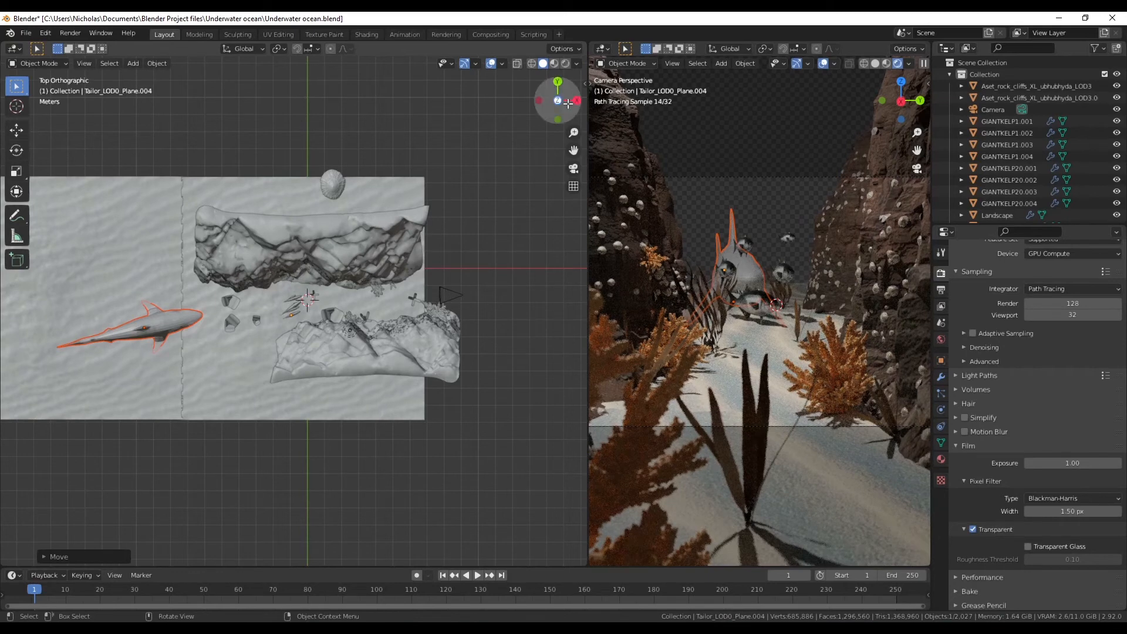
- In the right orthographic view, raise the shark about 1 m and shift it slightly sideways so it hovers above the fish
{"action": "left_click", "coordinate": [576, 100]}
{"action": "scroll", "coordinate": [306, 301], "scroll_direction": "up", "scroll_amount": 6}
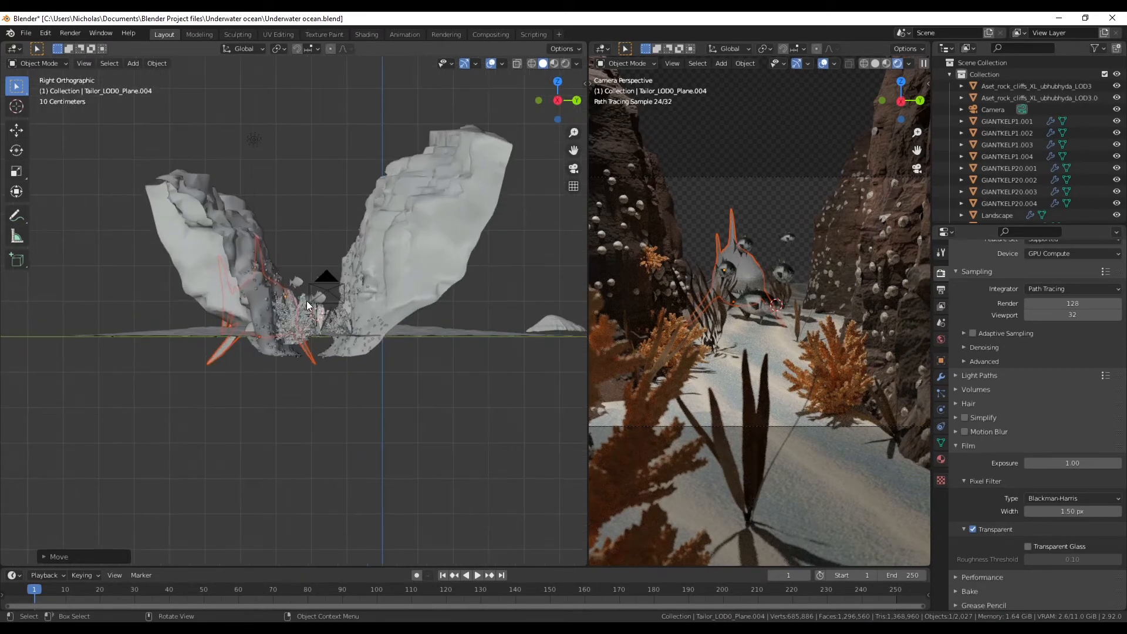
{"action": "key", "text": "g"}
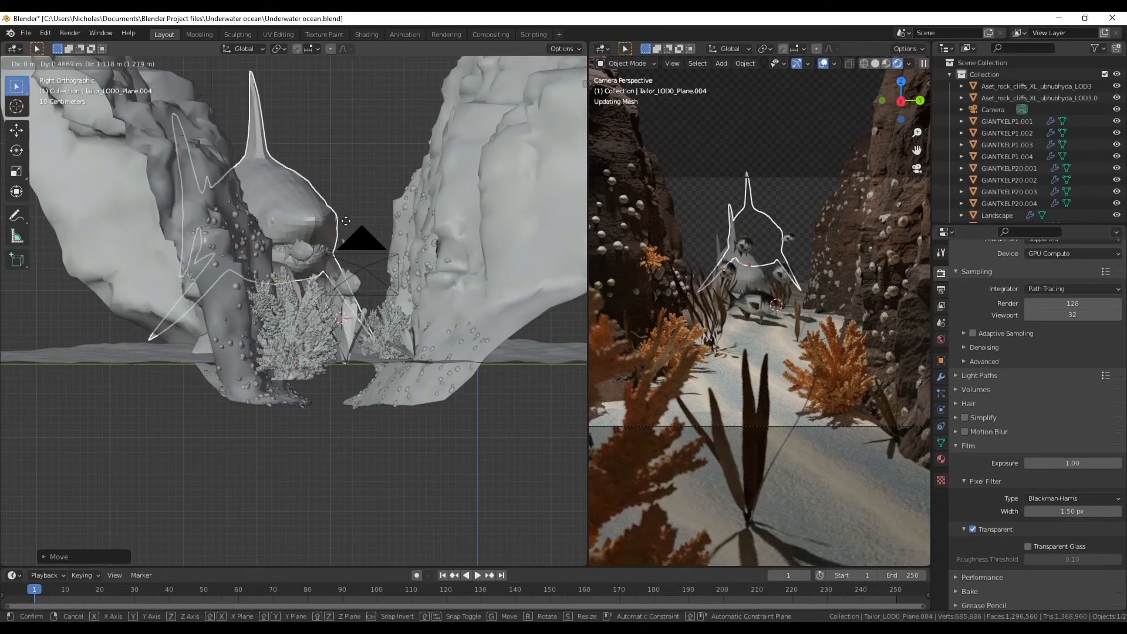
{"action": "left_click", "coordinate": [347, 228]}
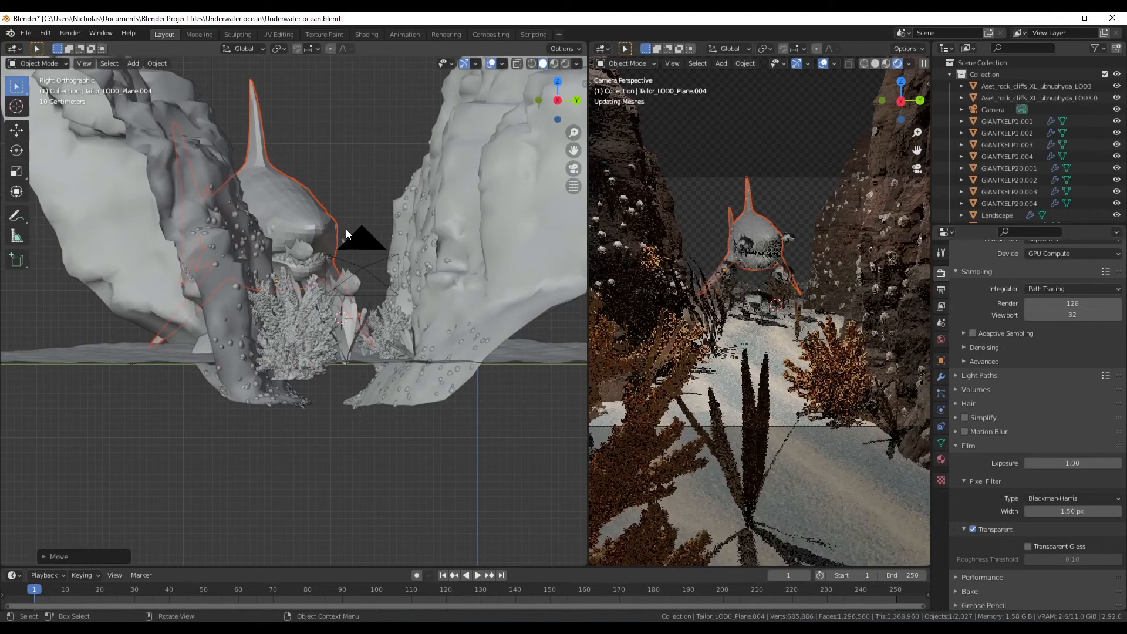
- Apply smooth shading to the shark and check its surface up close in perspective
{"action": "right_click", "coordinate": [299, 213]}
{"action": "left_click", "coordinate": [299, 213]}
{"action": "scroll", "coordinate": [305, 203], "scroll_direction": "up", "scroll_amount": 4}
{"action": "key", "text": "KP_5"}
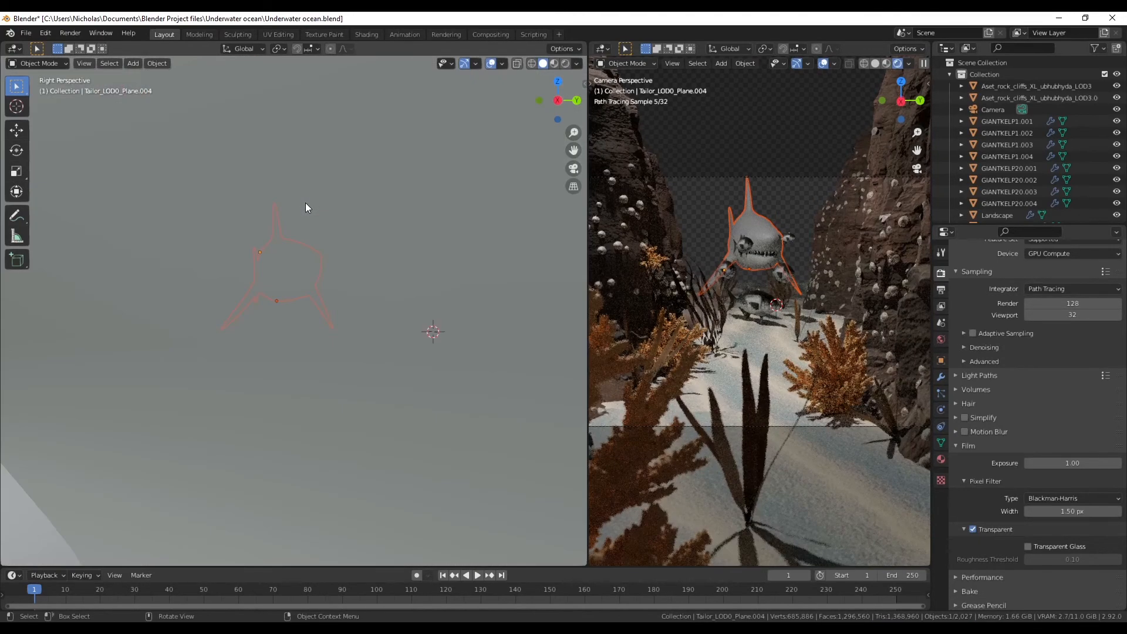
{"action": "scroll", "coordinate": [355, 238], "scroll_direction": "up", "scroll_amount": 3}
{"action": "middle_click_drag", "start_coordinate": [355, 238], "coordinate": [371, 329]}
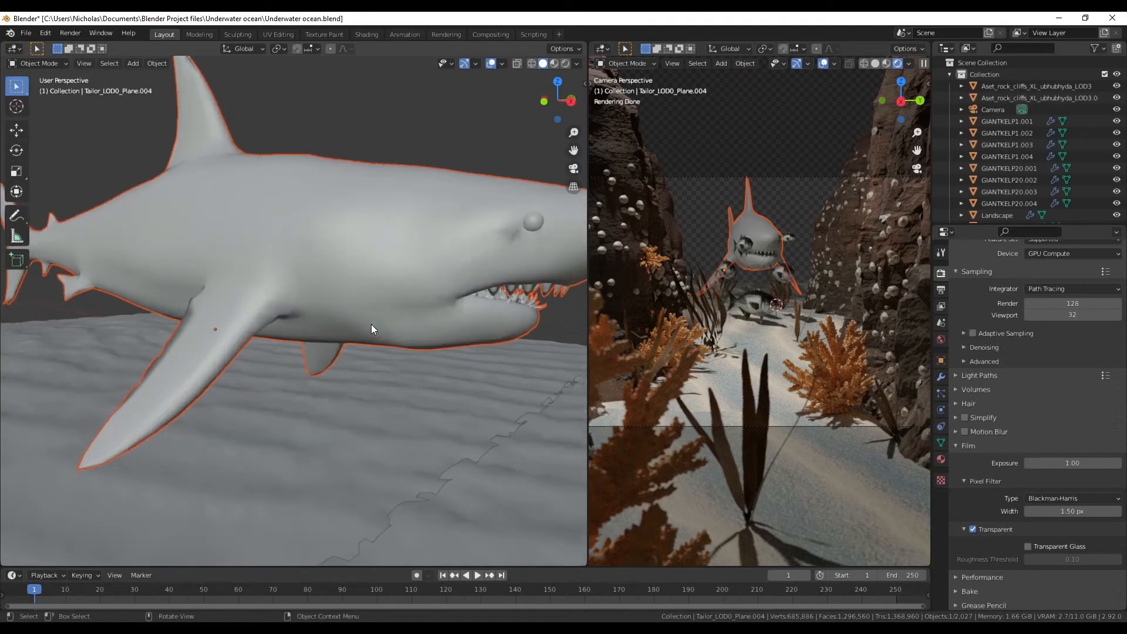
- Try to add a level 2 Subdivision Surface modifier to the shark while a fish is still the active object
{"action": "left_click", "coordinate": [940, 378]}
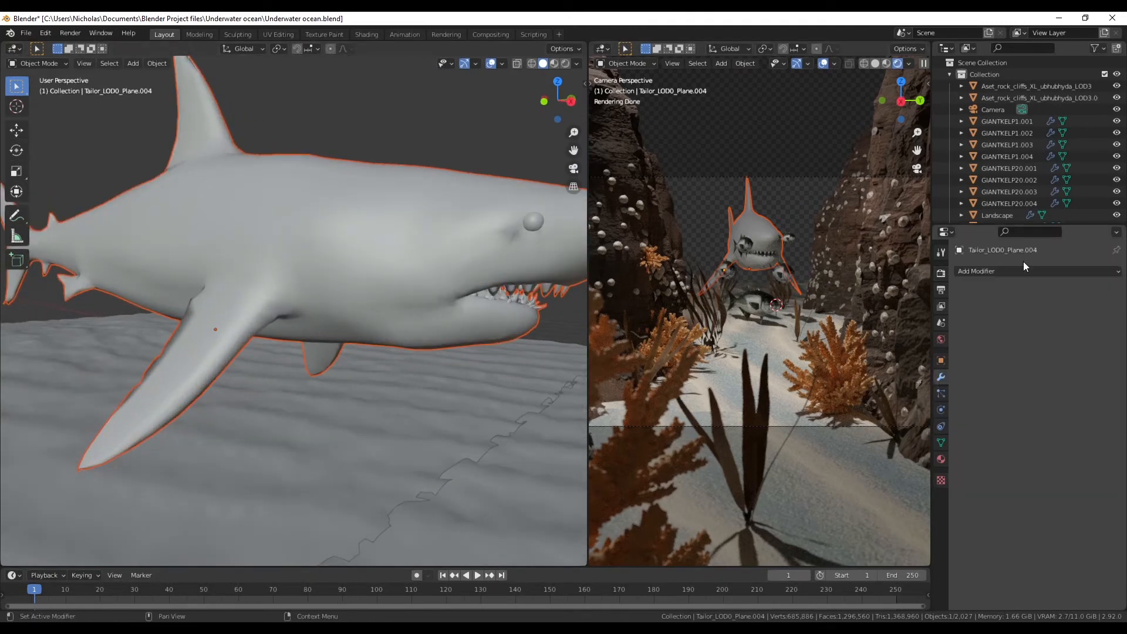
{"action": "left_click", "coordinate": [1021, 271]}
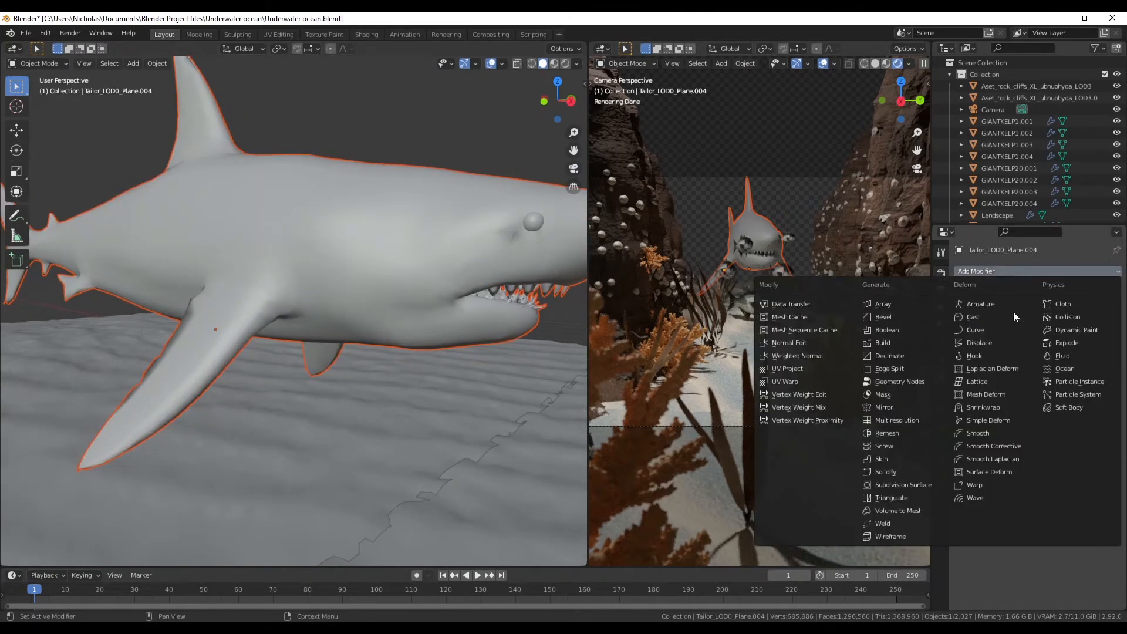
{"action": "left_click", "coordinate": [910, 483]}
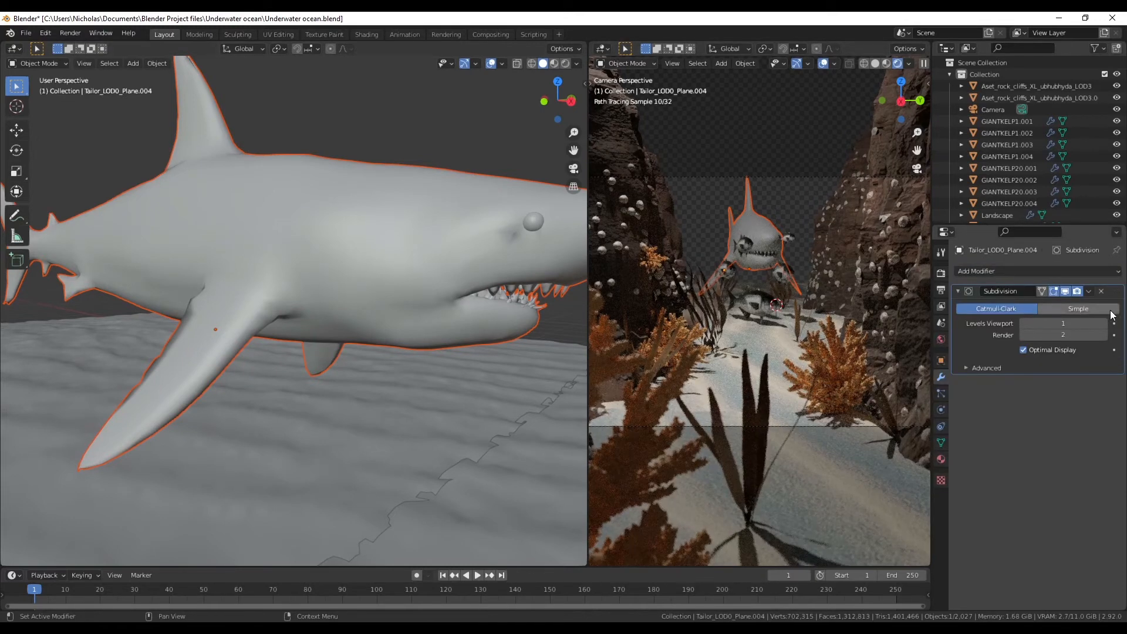
{"action": "key", "text": "ctrl+2"}
- Check the modifiers of the shark, both sand planes and both cliffs to find which object received the Subdivision modifier
{"action": "scroll", "coordinate": [303, 242], "scroll_direction": "down", "scroll_amount": 3}
{"action": "key", "text": "alt+a"}
{"action": "middle_click_drag", "start_coordinate": [304, 258], "coordinate": [361, 287]}
{"action": "scroll", "coordinate": [368, 243], "scroll_direction": "up", "scroll_amount": 3}
{"action": "left_click", "coordinate": [368, 243]}
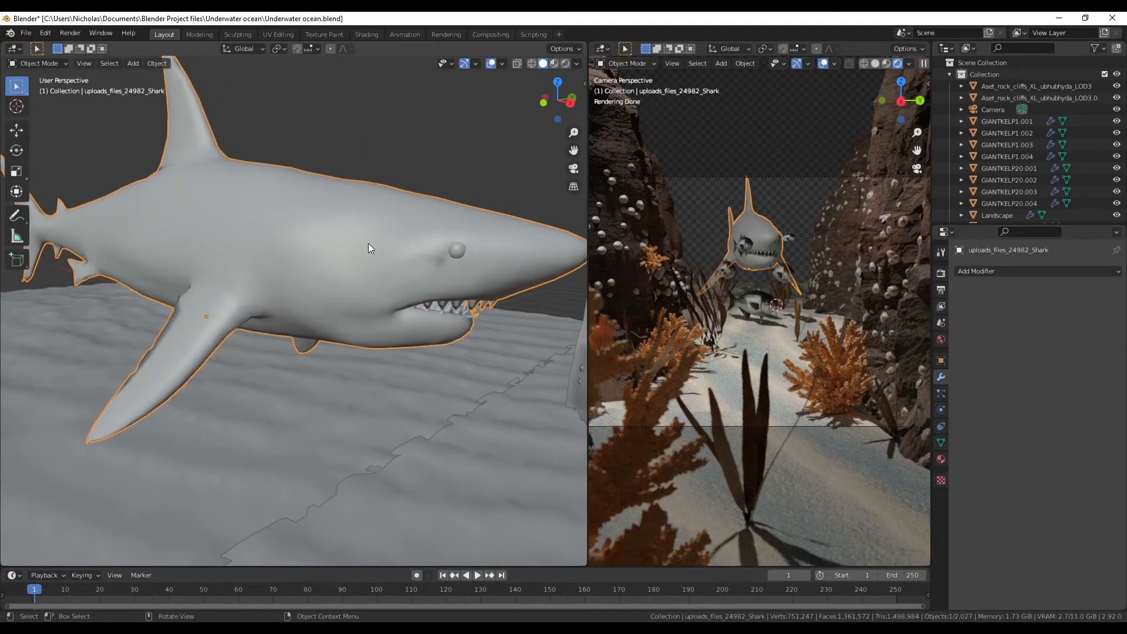
{"action": "left_click", "coordinate": [304, 439]}
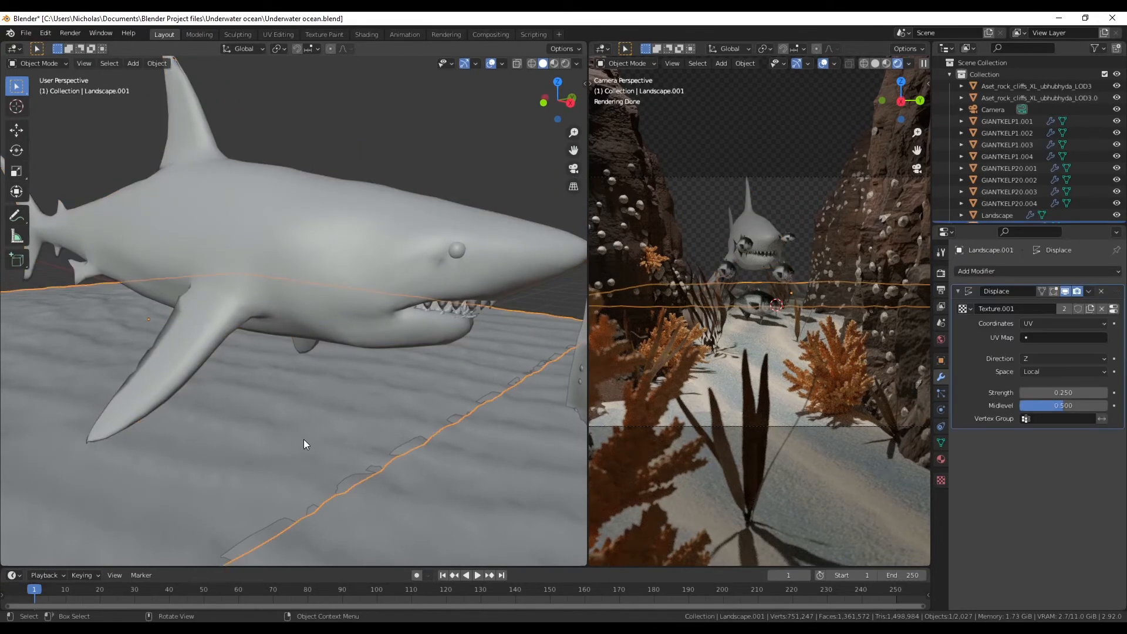
{"action": "left_click", "coordinate": [447, 508]}
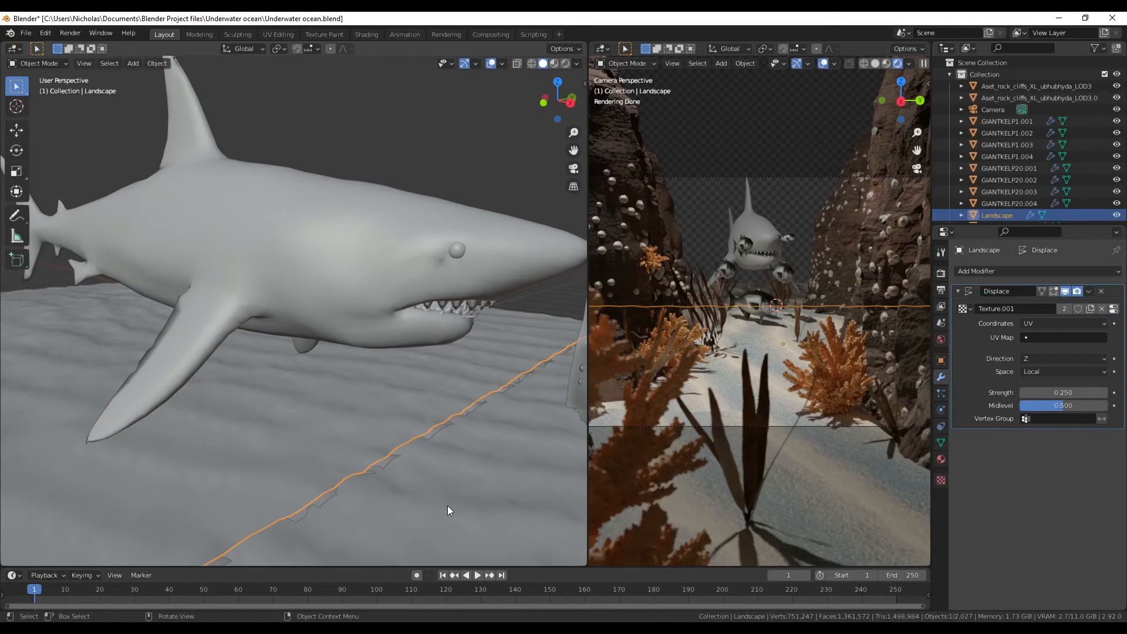
{"action": "scroll", "coordinate": [466, 230], "scroll_direction": "down", "scroll_amount": 2}
{"action": "left_click", "coordinate": [453, 225]}
{"action": "scroll", "coordinate": [386, 267], "scroll_direction": "down", "scroll_amount": 5}
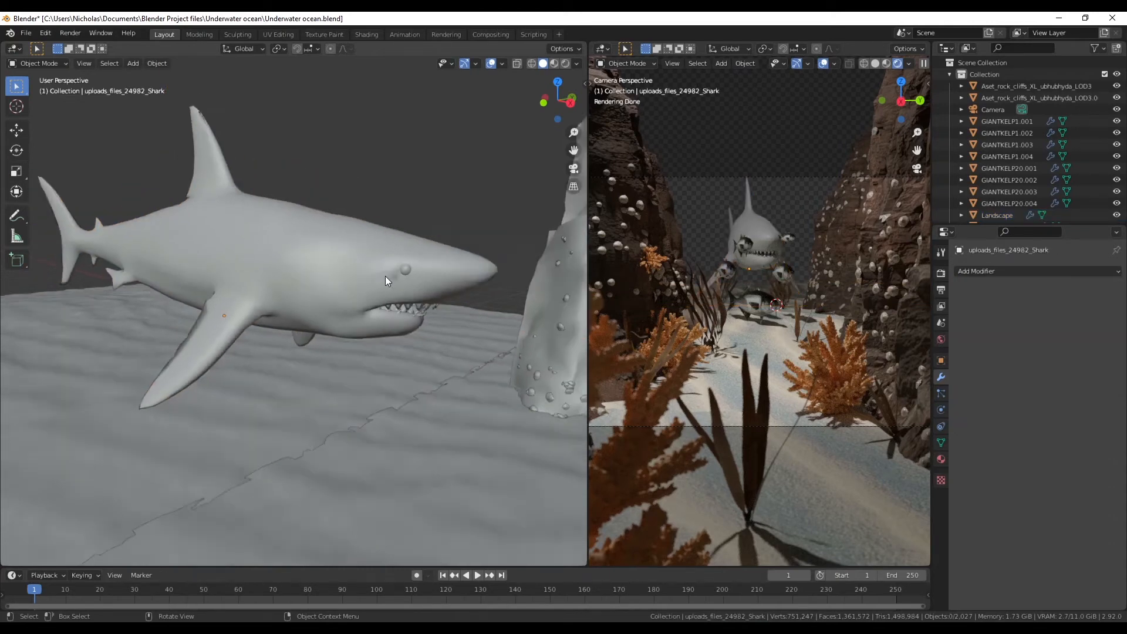
{"action": "middle_click_drag", "start_coordinate": [487, 235], "coordinate": [428, 353]}
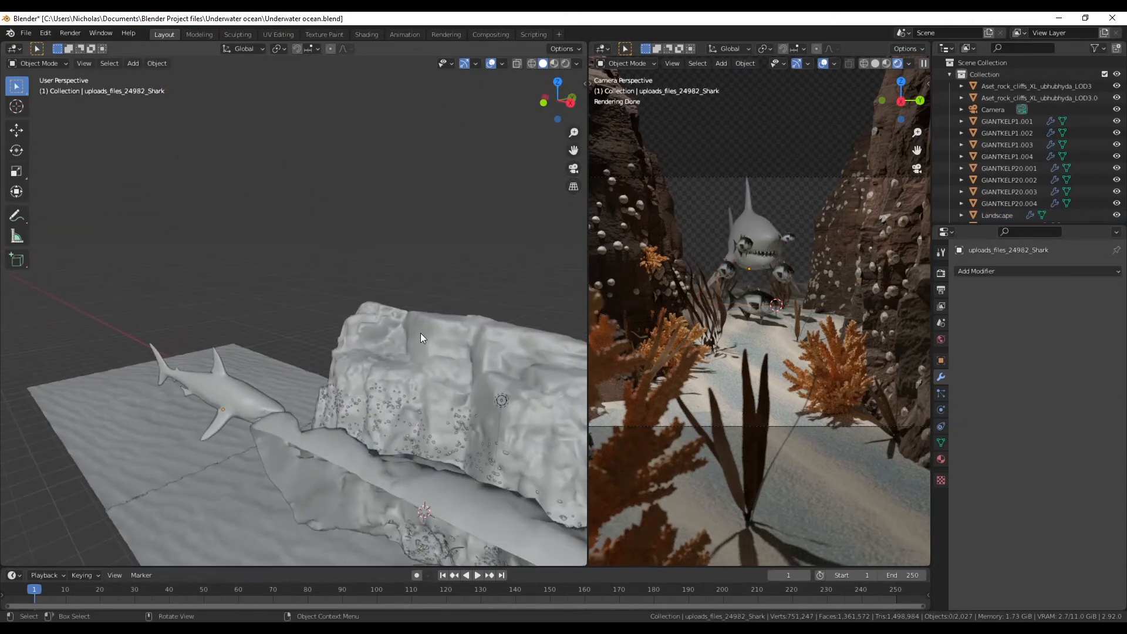
{"action": "left_click", "coordinate": [420, 338]}
{"action": "middle_click_drag", "start_coordinate": [202, 410], "coordinate": [412, 389]}
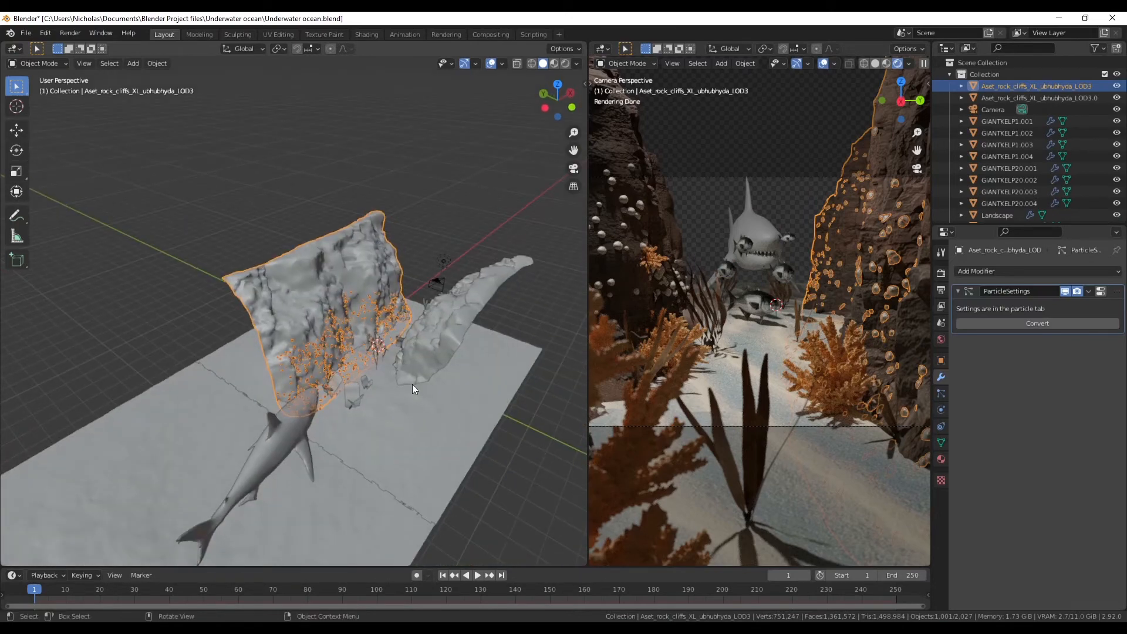
{"action": "left_click", "coordinate": [434, 347]}
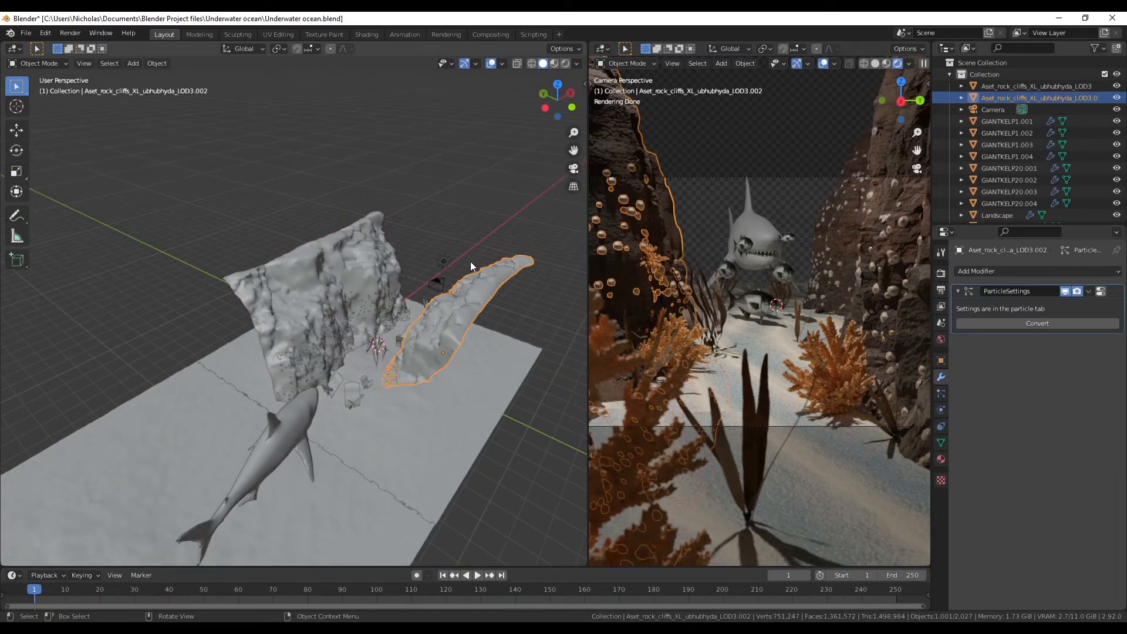
{"action": "scroll", "coordinate": [396, 346], "scroll_direction": "up", "scroll_amount": 5}
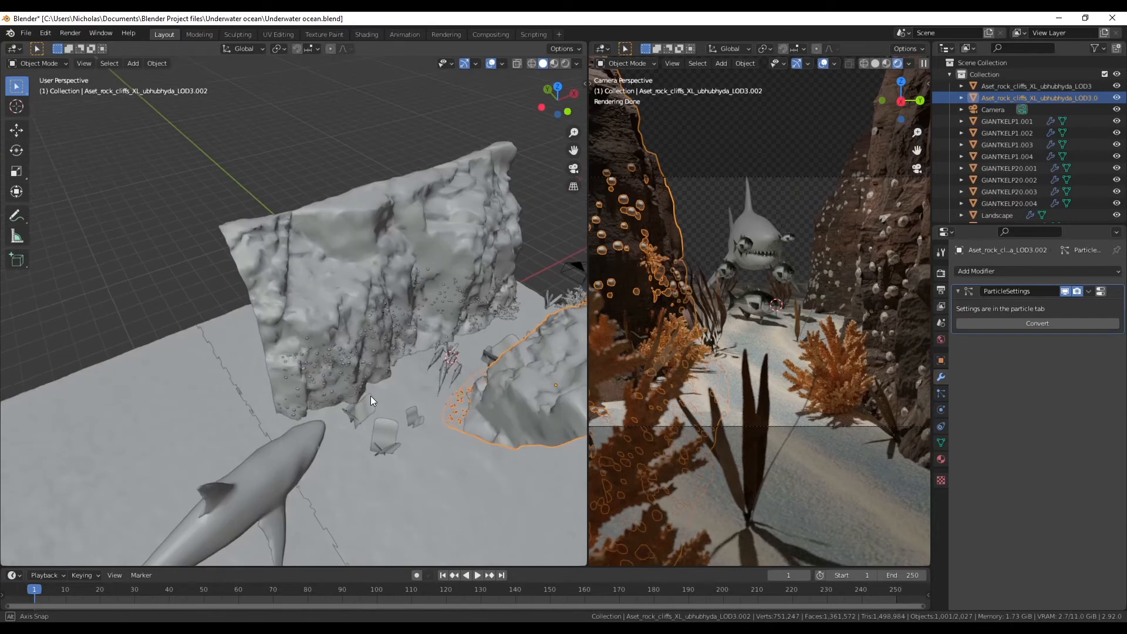
{"action": "middle_click_drag", "start_coordinate": [462, 368], "coordinate": [417, 311]}
{"action": "scroll", "coordinate": [308, 356], "scroll_direction": "up", "scroll_amount": 5}
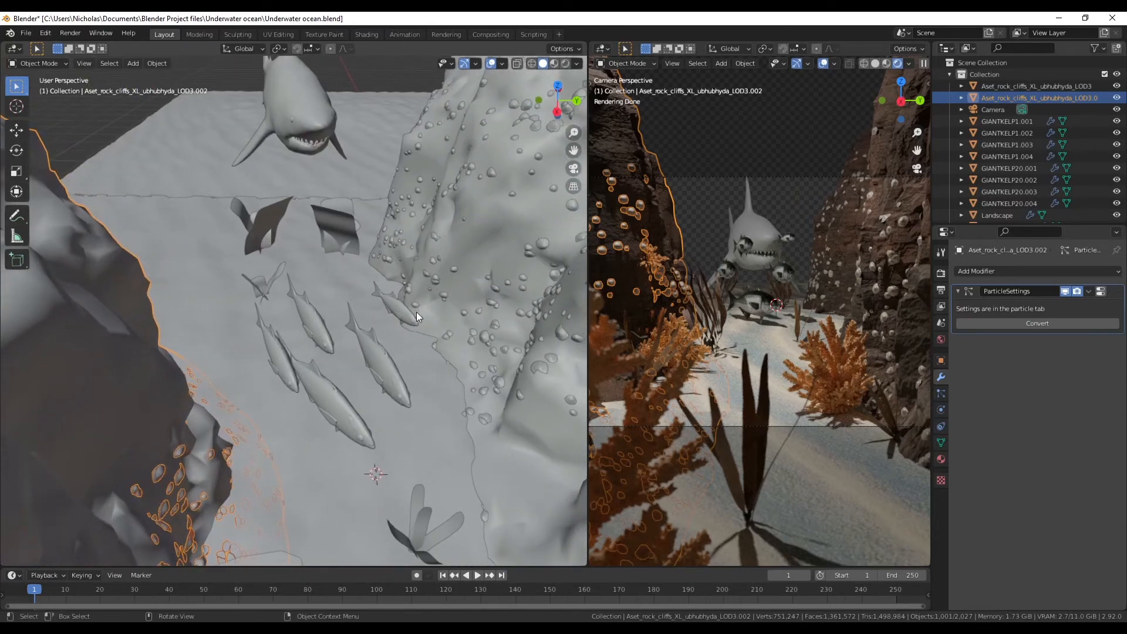
- Go through the fish individually and remove the misplaced Subdivision modifier from Tailor_LOD0_Plane.004
{"action": "left_click", "coordinate": [401, 317]}
{"action": "left_click", "coordinate": [369, 370]}
{"action": "left_click", "coordinate": [324, 400]}
{"action": "left_click", "coordinate": [276, 345]}
{"action": "key", "text": "ctrl+2"}
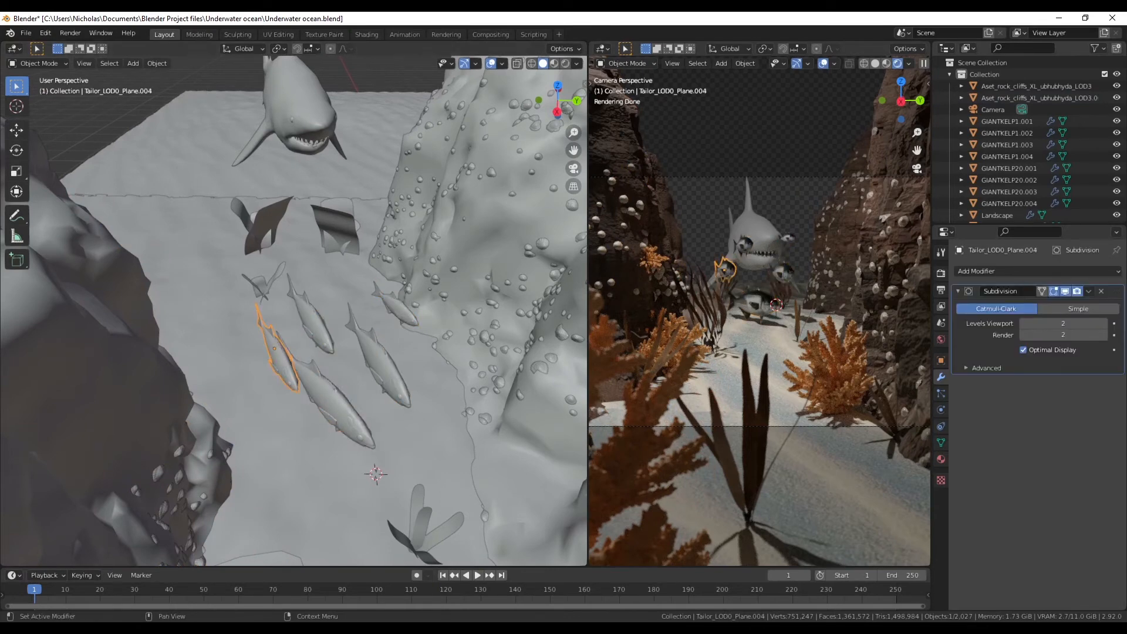
{"action": "left_click", "coordinate": [1100, 291]}
- Add a Subdivision Surface modifier to the shark and set its viewport level to 2
{"action": "left_click", "coordinate": [290, 109]}
{"action": "middle_click_drag", "start_coordinate": [290, 111], "coordinate": [353, 229]}
{"action": "left_click", "coordinate": [1076, 271]}
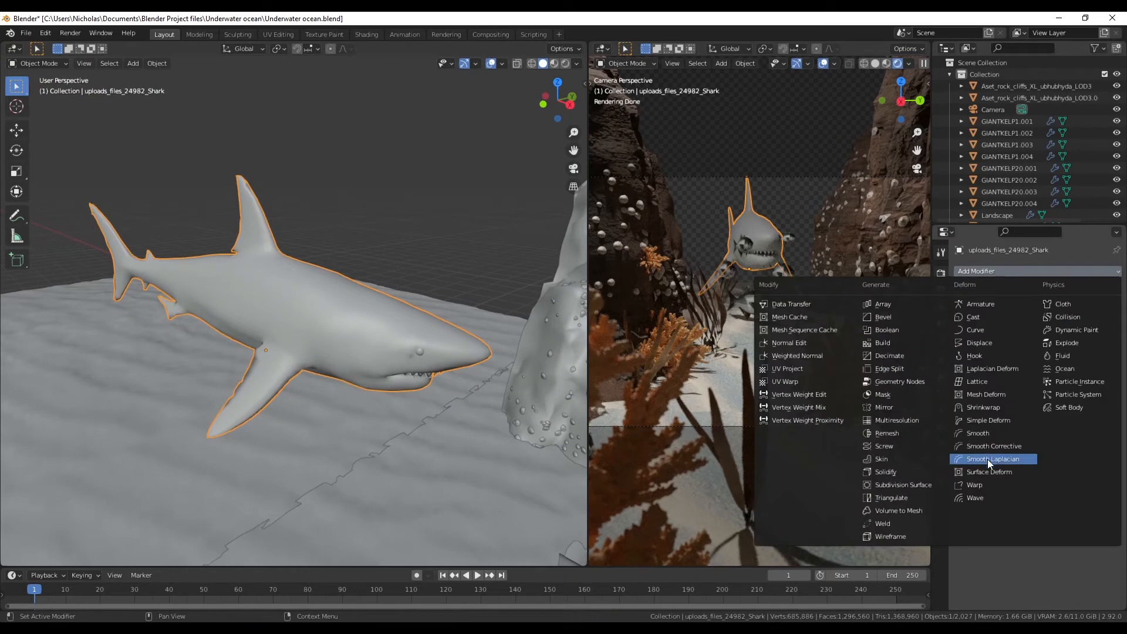
{"action": "left_click", "coordinate": [920, 488]}
{"action": "scroll", "coordinate": [331, 381], "scroll_direction": "up", "scroll_amount": 5}
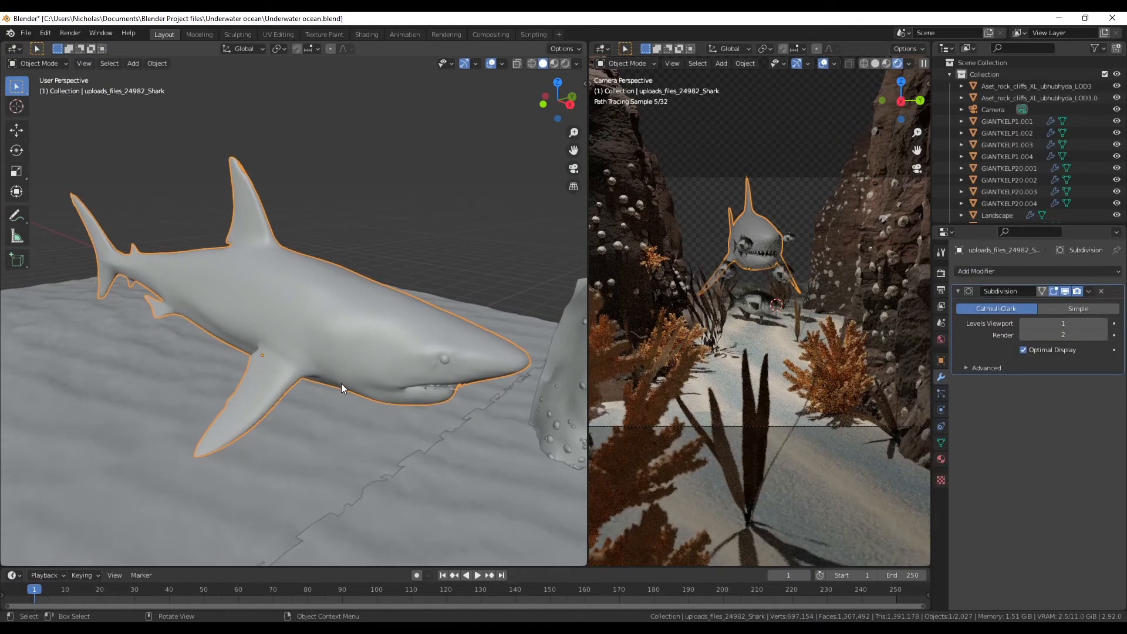
{"action": "middle_click_drag", "start_coordinate": [379, 340], "coordinate": [334, 164]}
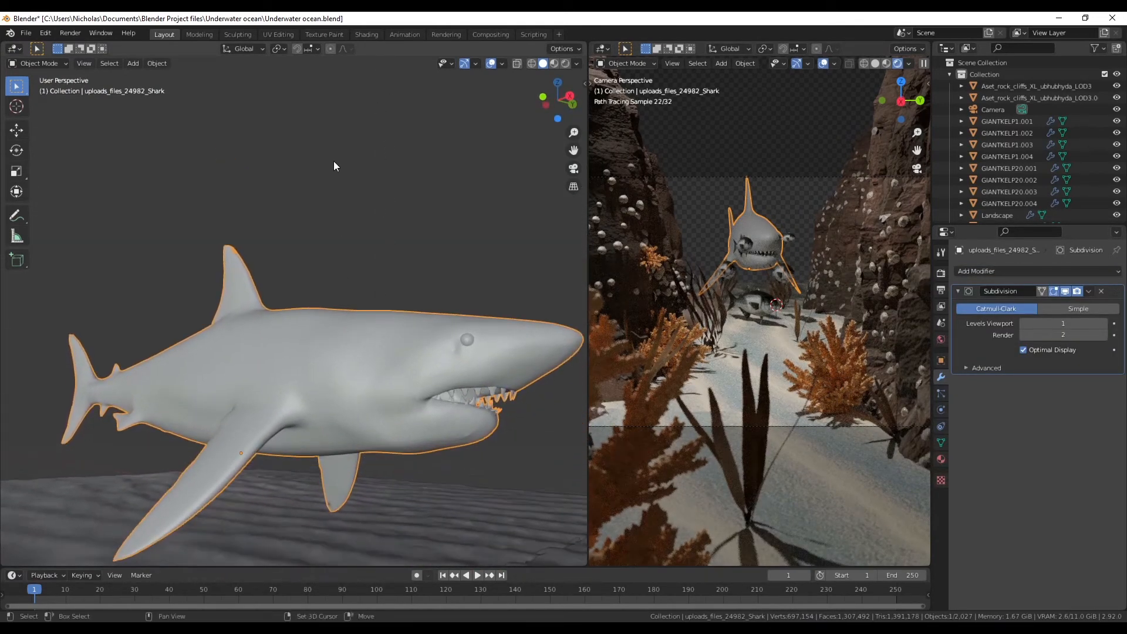
{"action": "left_click", "coordinate": [1103, 323]}
- Deselect the shark and show the larger viewport in Material Preview shading to check its surface
{"action": "left_click", "coordinate": [406, 157]}
{"action": "middle_click_drag", "start_coordinate": [406, 157], "coordinate": [365, 314]}
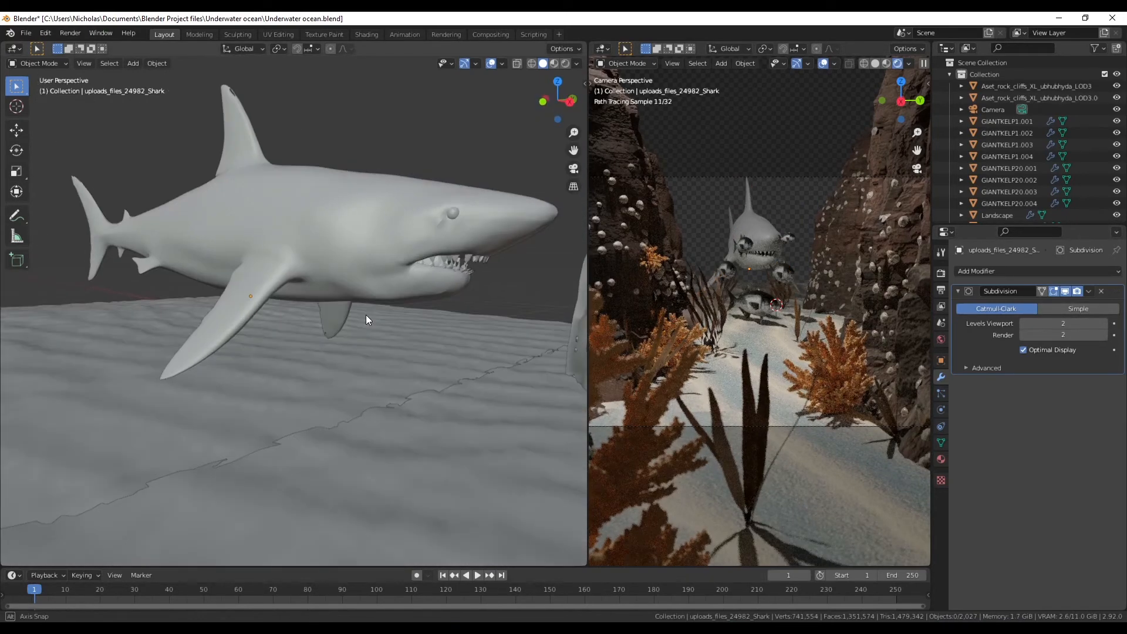
{"action": "left_click", "coordinate": [554, 63]}
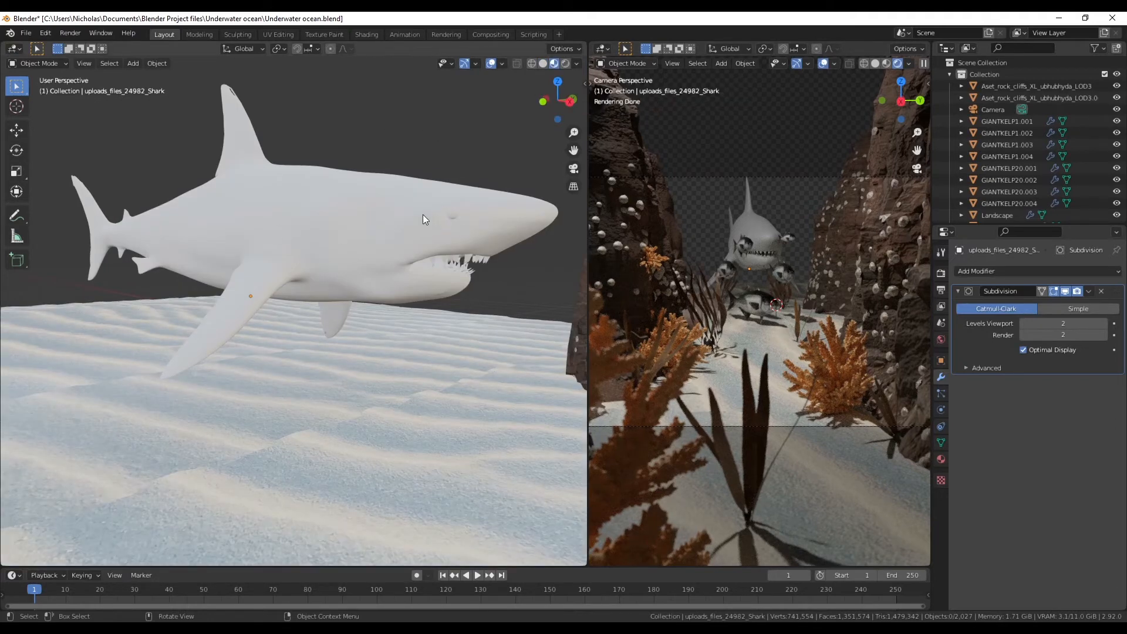
- Bring up the shark's material nodes in the Shading workspace, and open the Shark folder's Texture subfolder in File Explorer
{"action": "left_click", "coordinate": [366, 34]}
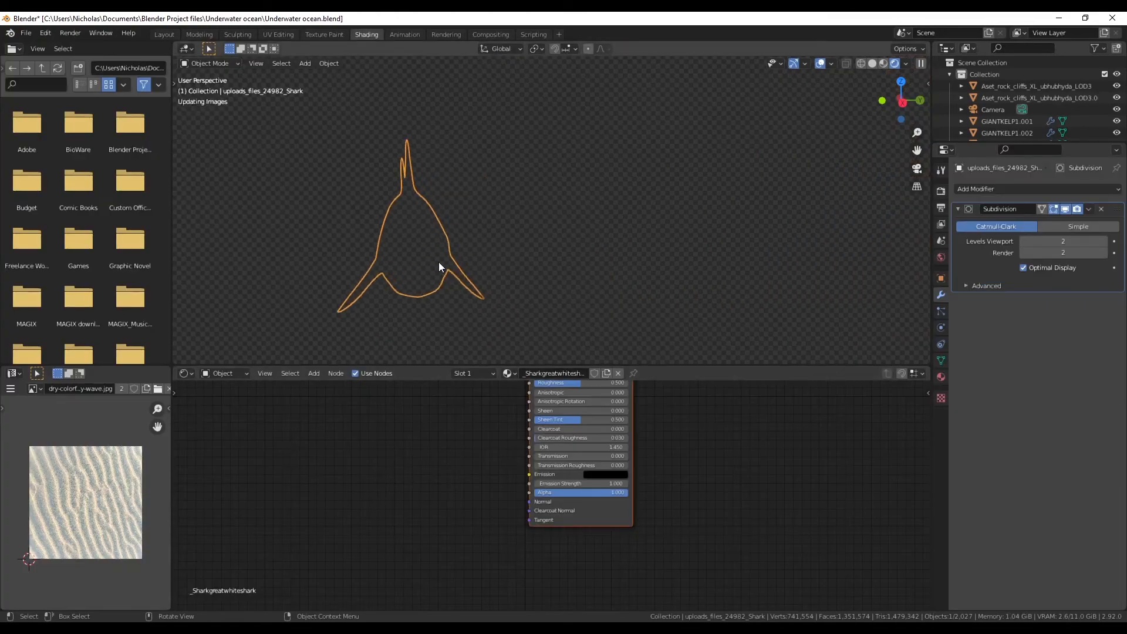
{"action": "middle_click_drag", "start_coordinate": [437, 270], "coordinate": [635, 150]}
{"action": "scroll", "coordinate": [635, 267], "scroll_direction": "up", "scroll_amount": 3}
{"action": "middle_click_drag", "start_coordinate": [409, 495], "coordinate": [391, 413]}
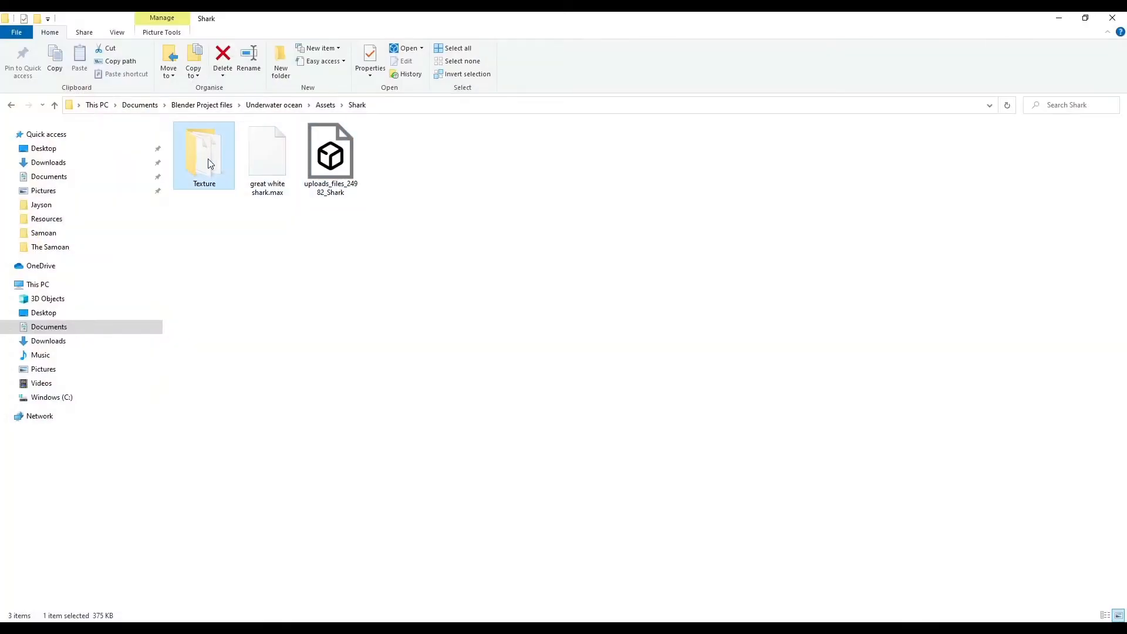
{"action": "double_click", "coordinate": [205, 164]}
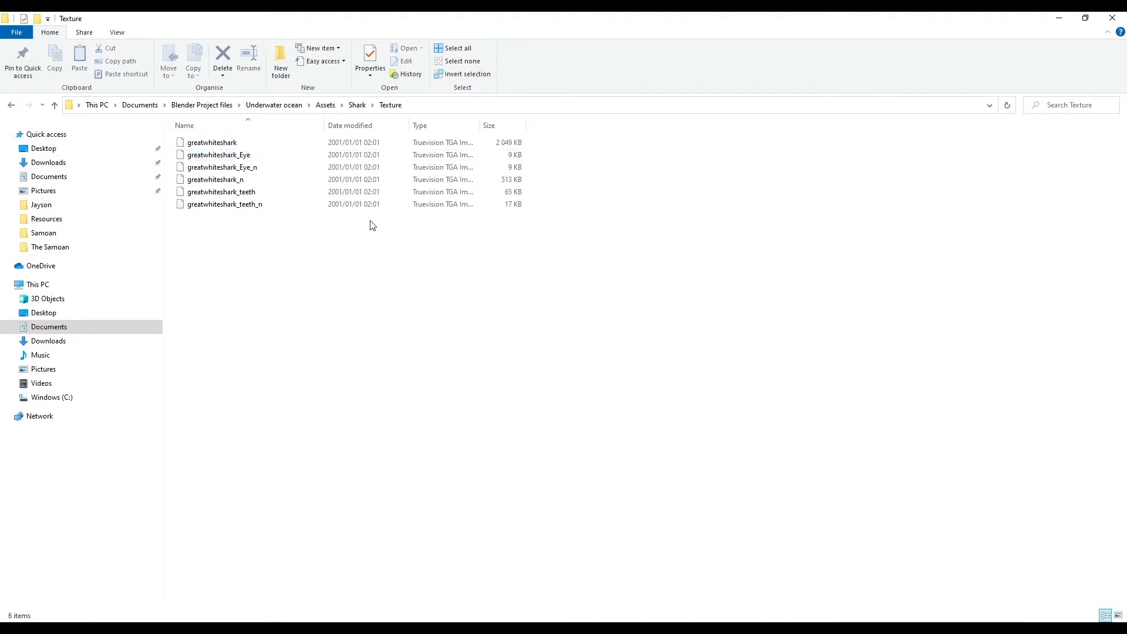
- Add the greatwhiteshark texture image to the shark's body material and connect its Color to Base Color
{"action": "left_click_drag", "start_coordinate": [492, 125], "coordinate": [567, 125]}
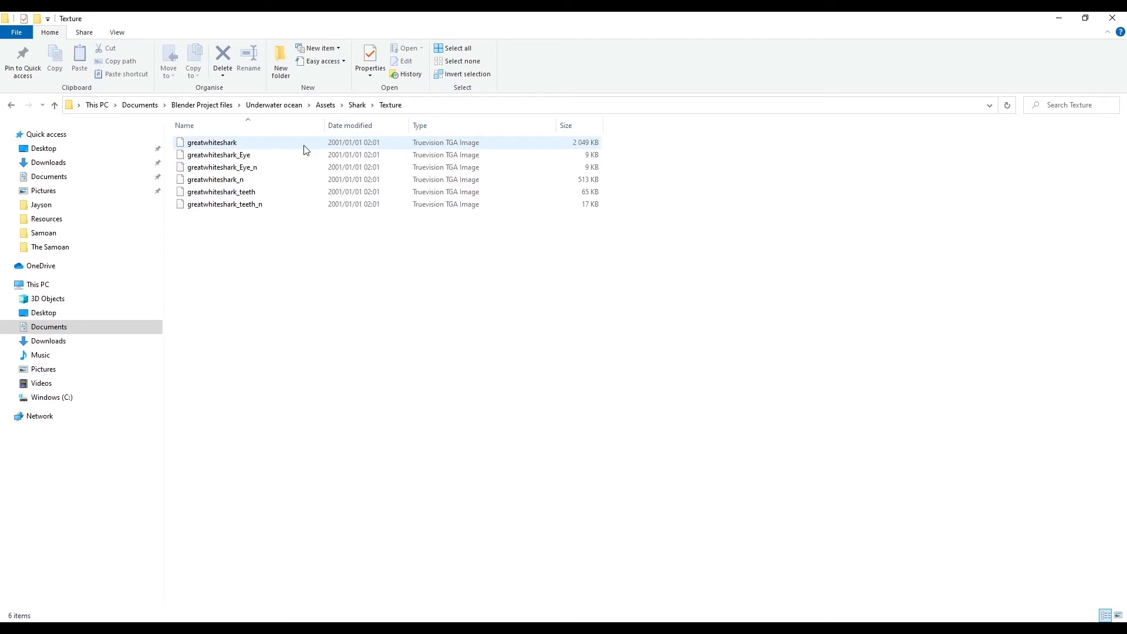
{"action": "left_click_drag", "start_coordinate": [233, 143], "coordinate": [283, 457]}
{"action": "left_click_drag", "start_coordinate": [371, 469], "coordinate": [499, 498]}
{"action": "mouse_move", "coordinate": [766, 253]}
{"action": "middle_mouse_down"}
{"action": "mouse_move", "coordinate": [734, 214]}
{"action": "mouse_move", "coordinate": [685, 227]}
{"action": "middle_mouse_up"}
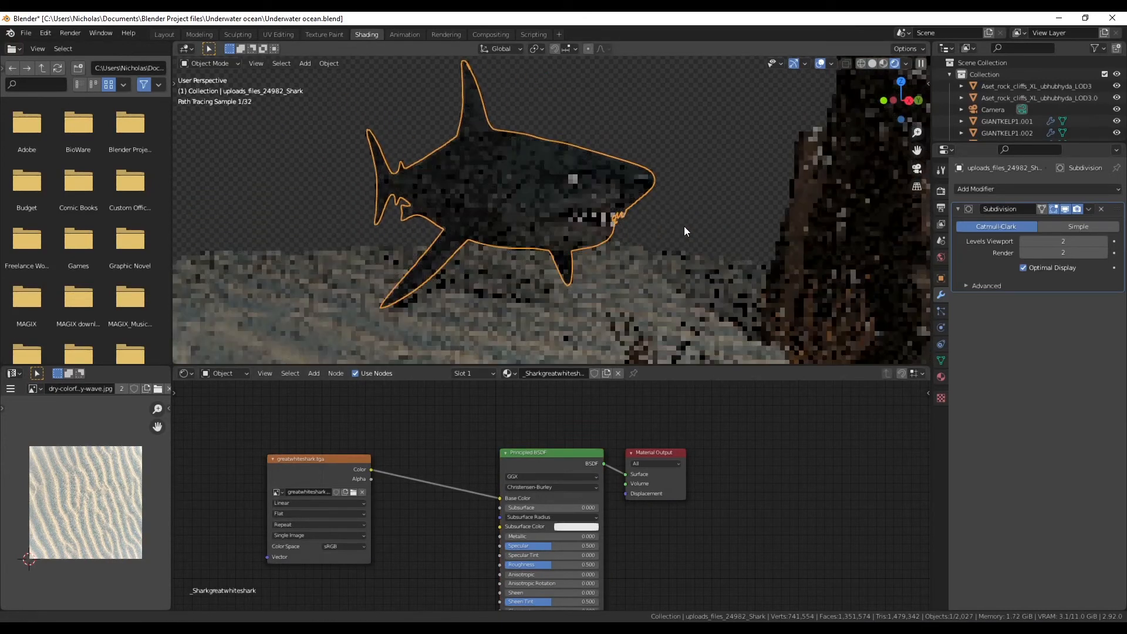
- Expand the shark's materials in the object hierarchy and make the _Sharkgreatwhiteshark_eye material active
{"action": "key", "text": "alt+Tab"}
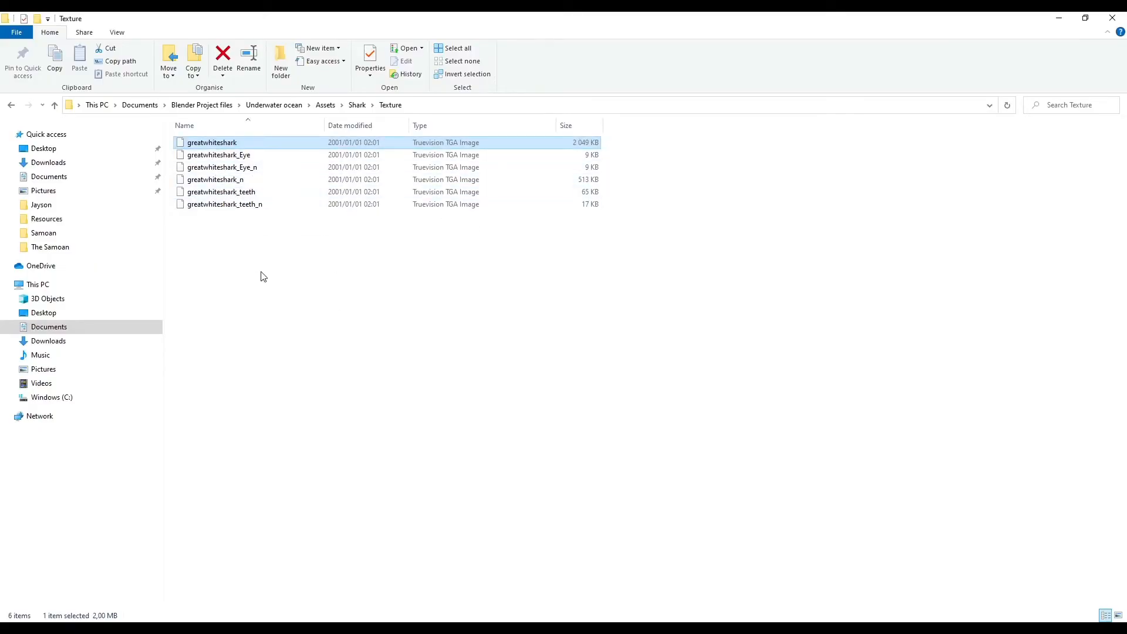
{"action": "left_click", "coordinate": [241, 156]}
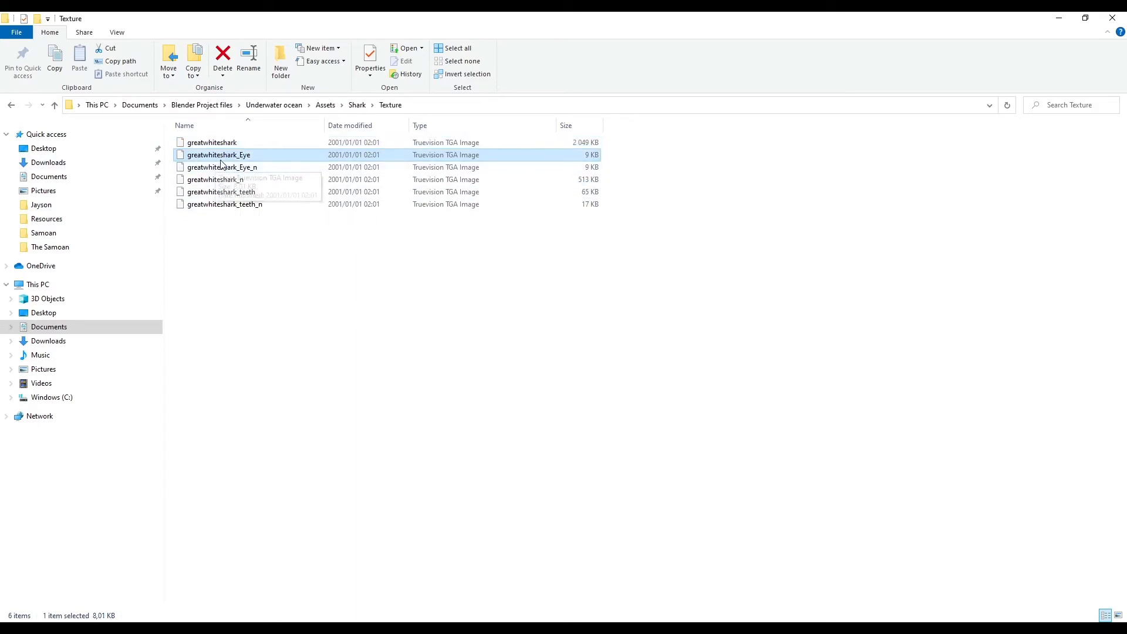
{"action": "key", "text": "alt+Tab"}
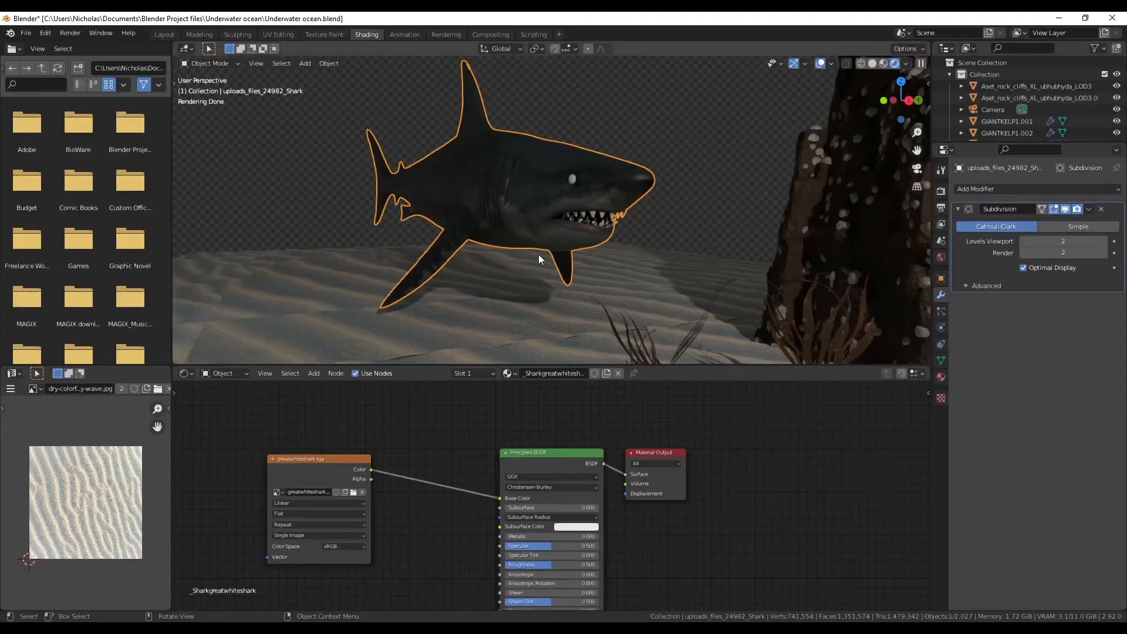
{"action": "key", "text": "alt+a"}
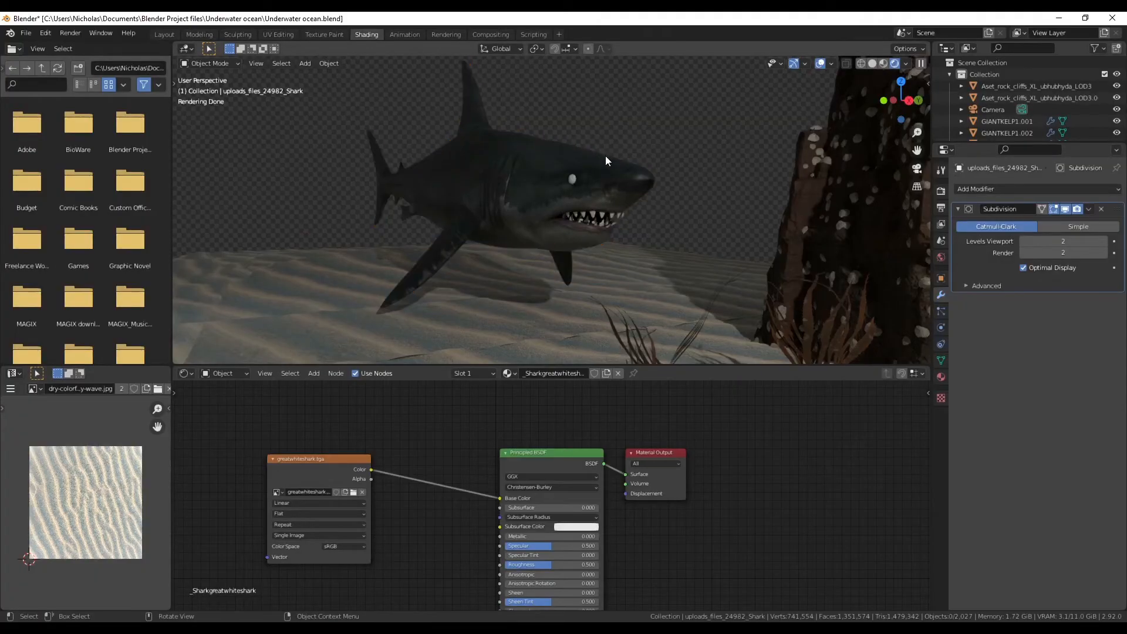
{"action": "left_click", "coordinate": [571, 184]}
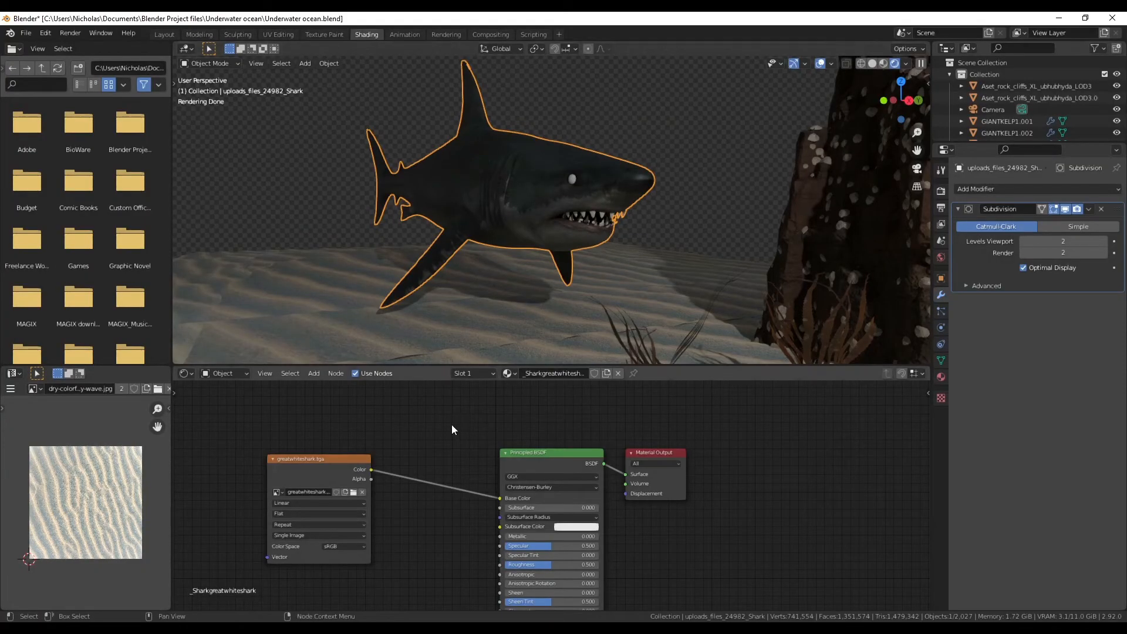
{"action": "scroll", "coordinate": [969, 111], "scroll_direction": "down", "scroll_amount": 10}
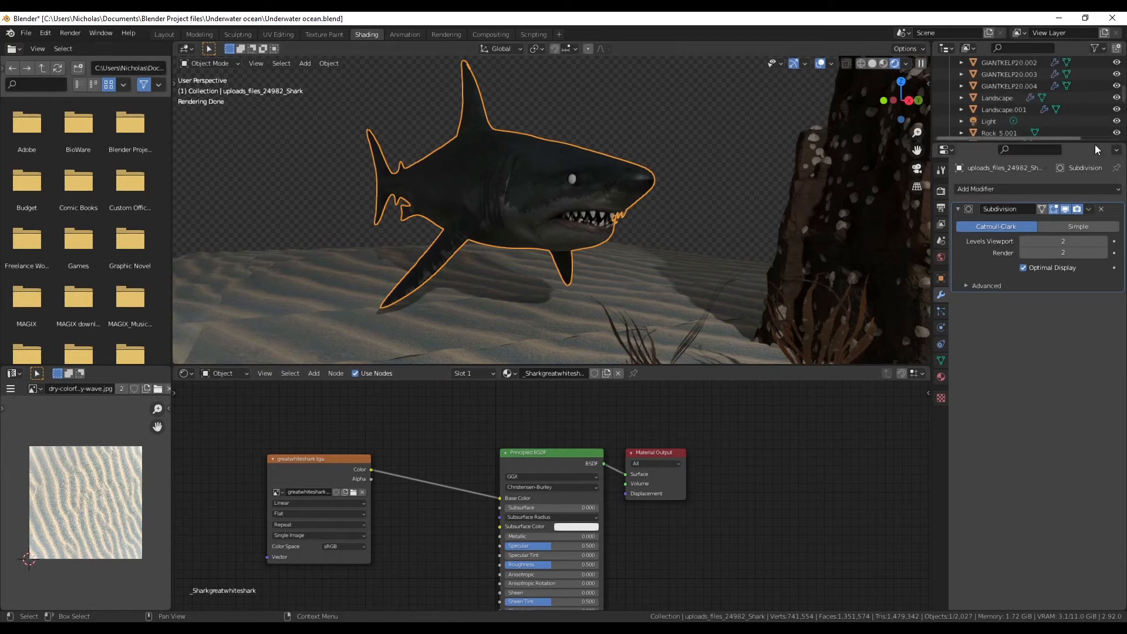
{"action": "left_click_drag", "start_coordinate": [1090, 141], "coordinate": [1089, 384]}
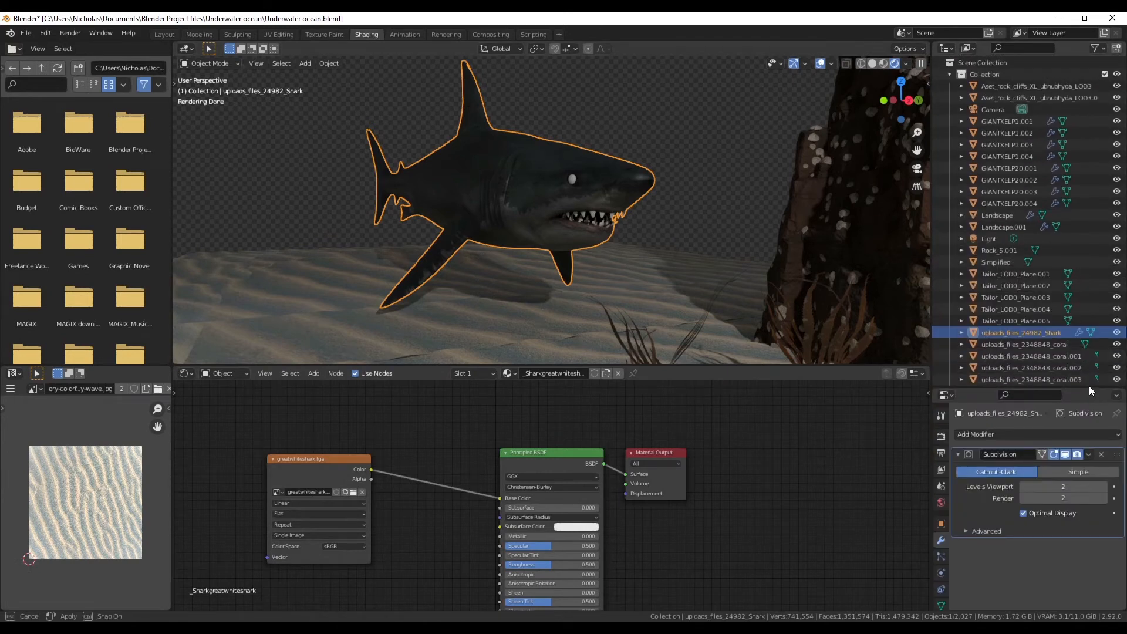
{"action": "scroll", "coordinate": [978, 336], "scroll_direction": "down", "scroll_amount": 1}
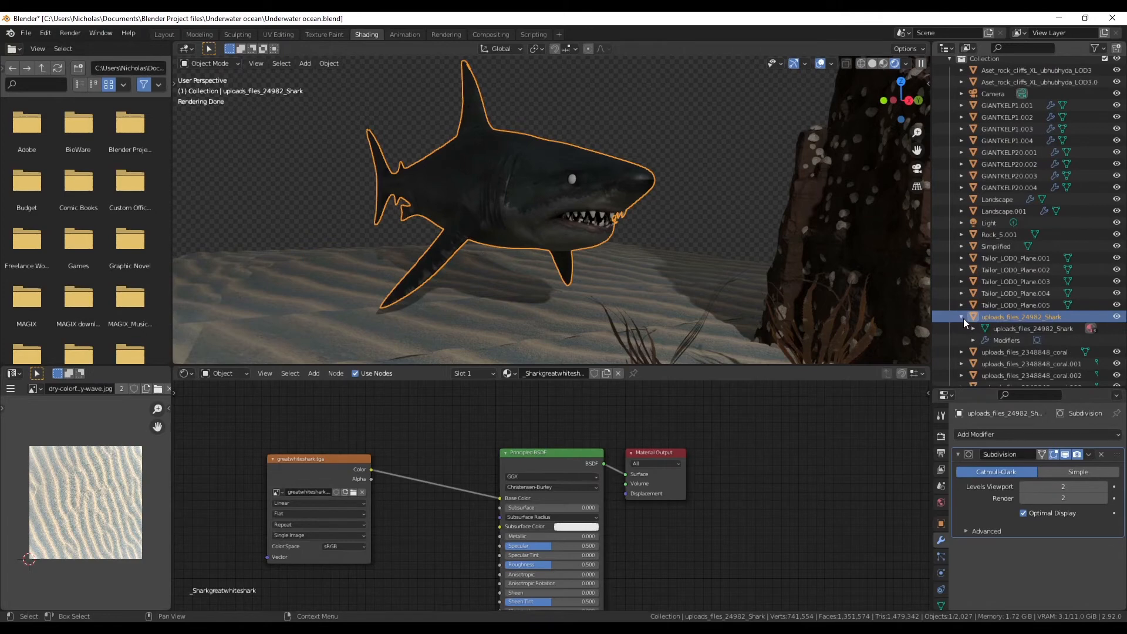
{"action": "left_click", "coordinate": [961, 317]}
{"action": "scroll", "coordinate": [965, 323], "scroll_direction": "down", "scroll_amount": 2}
{"action": "left_click", "coordinate": [972, 306]}
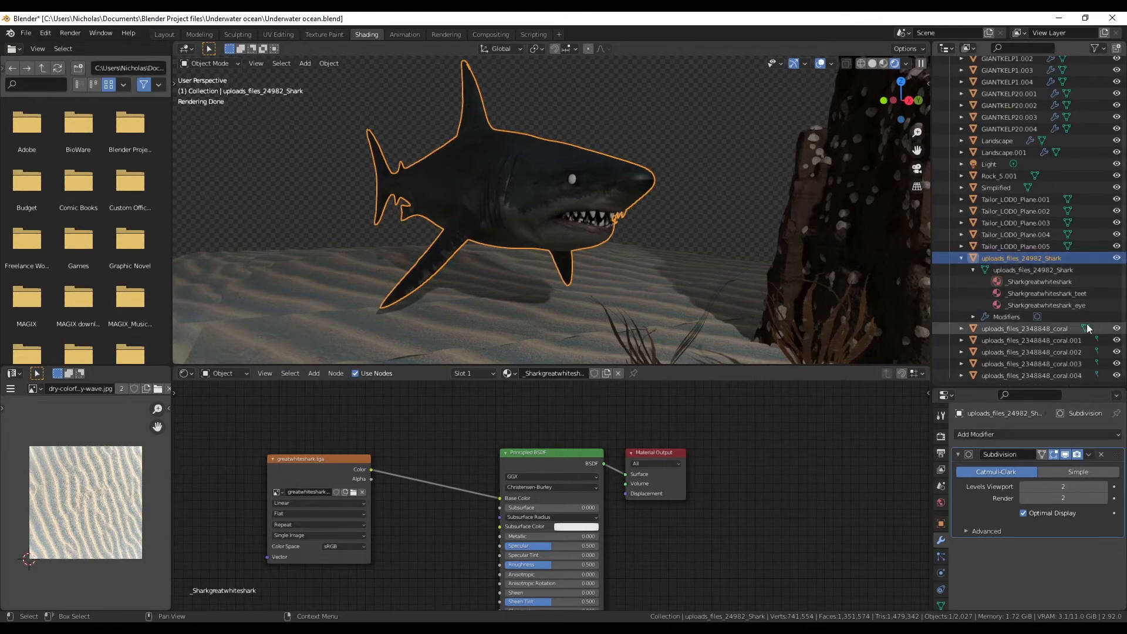
{"action": "left_click", "coordinate": [1073, 306]}
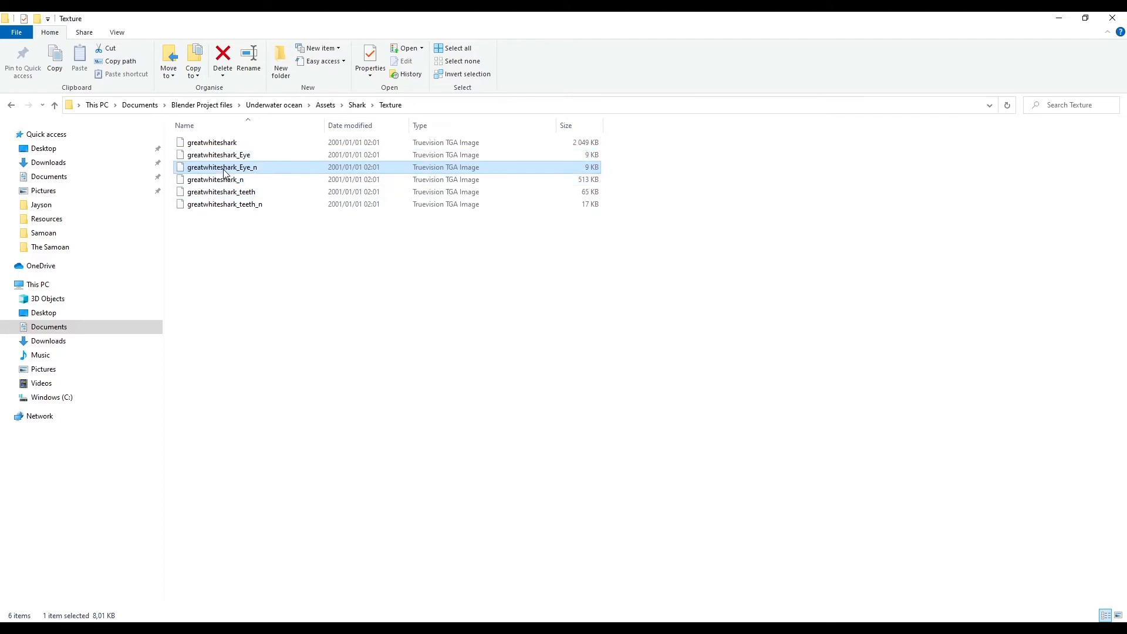
- Add the greatwhiteshark_Eye texture image to the eye material and connect its Color to Base Color
{"action": "left_click", "coordinate": [252, 156]}
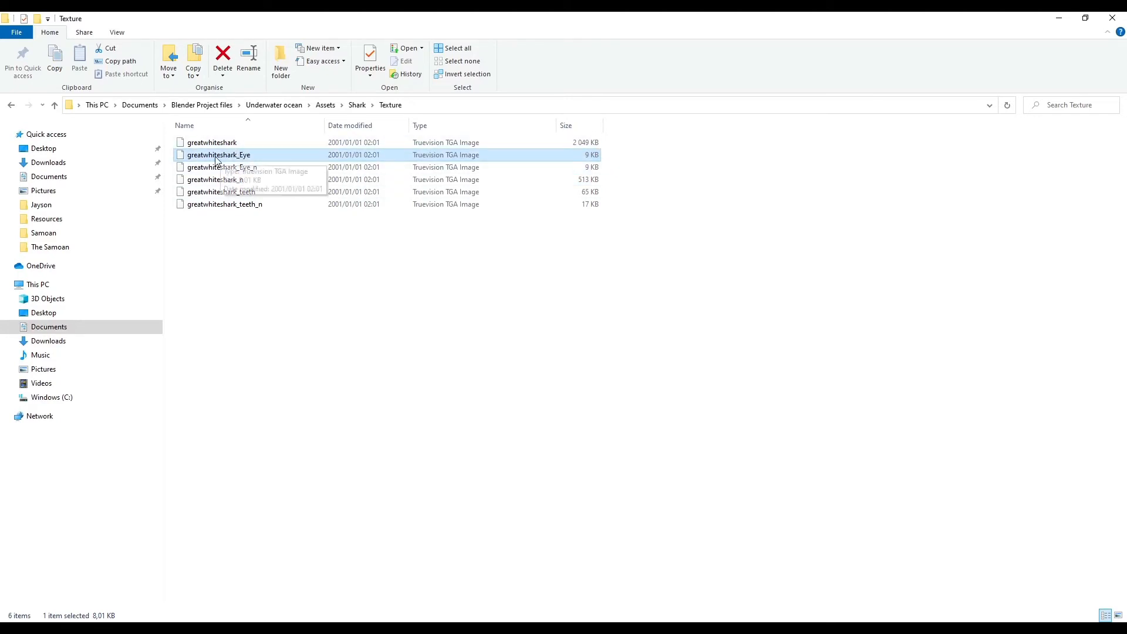
{"action": "left_click_drag", "start_coordinate": [243, 166], "coordinate": [304, 492]}
{"action": "left_click_drag", "start_coordinate": [435, 509], "coordinate": [497, 497]}
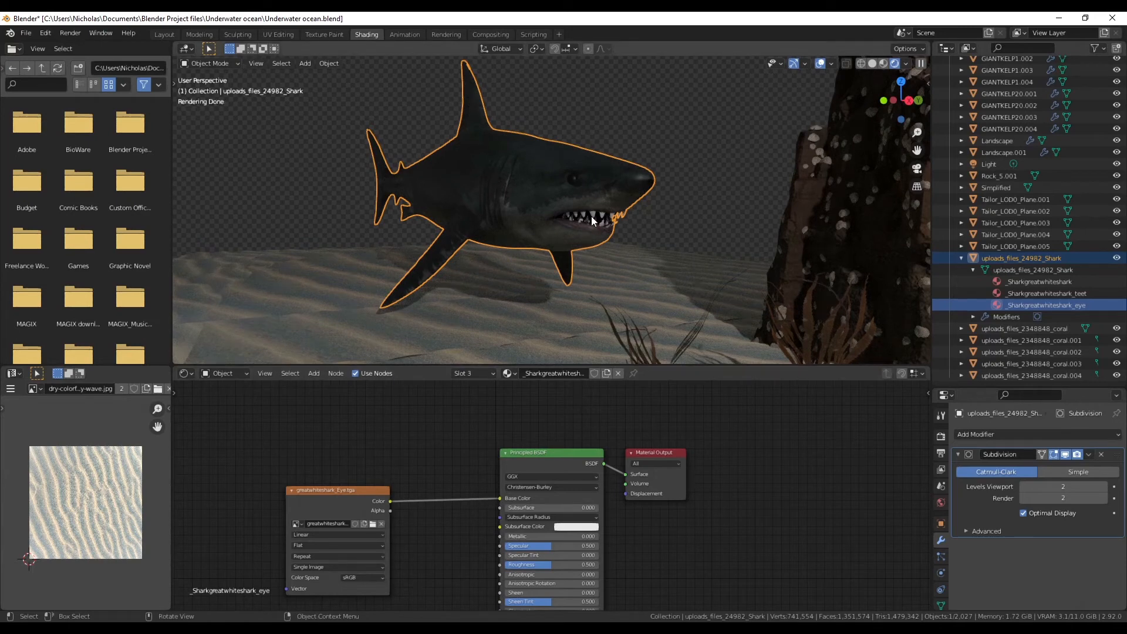
- Add the greatwhiteshark_teeth texture image to the shark's teeth material and connect its Color to Base Color
{"action": "left_click", "coordinate": [1058, 295]}
{"action": "key", "text": "alt+Tab"}
{"action": "left_click_drag", "start_coordinate": [251, 196], "coordinate": [292, 490]}
{"action": "left_click_drag", "start_coordinate": [378, 476], "coordinate": [498, 497]}
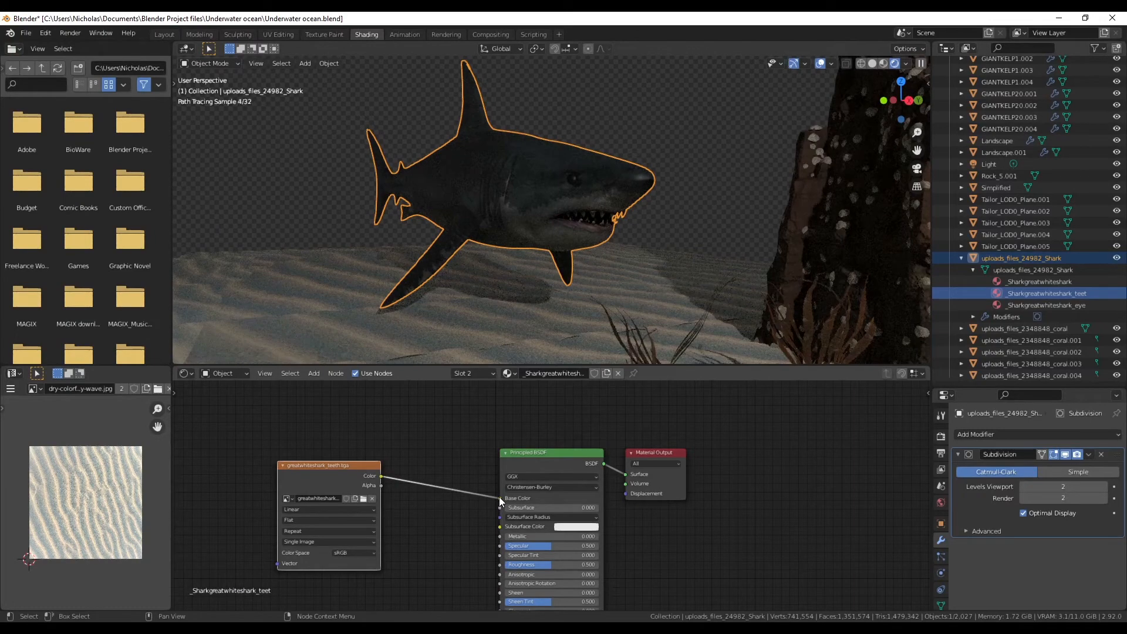
- Set the shark body material's Metallic to about 0.22 and Roughness to about 0.48
{"action": "left_click", "coordinate": [682, 189]}
{"action": "scroll", "coordinate": [596, 209], "scroll_direction": "up", "scroll_amount": 6}
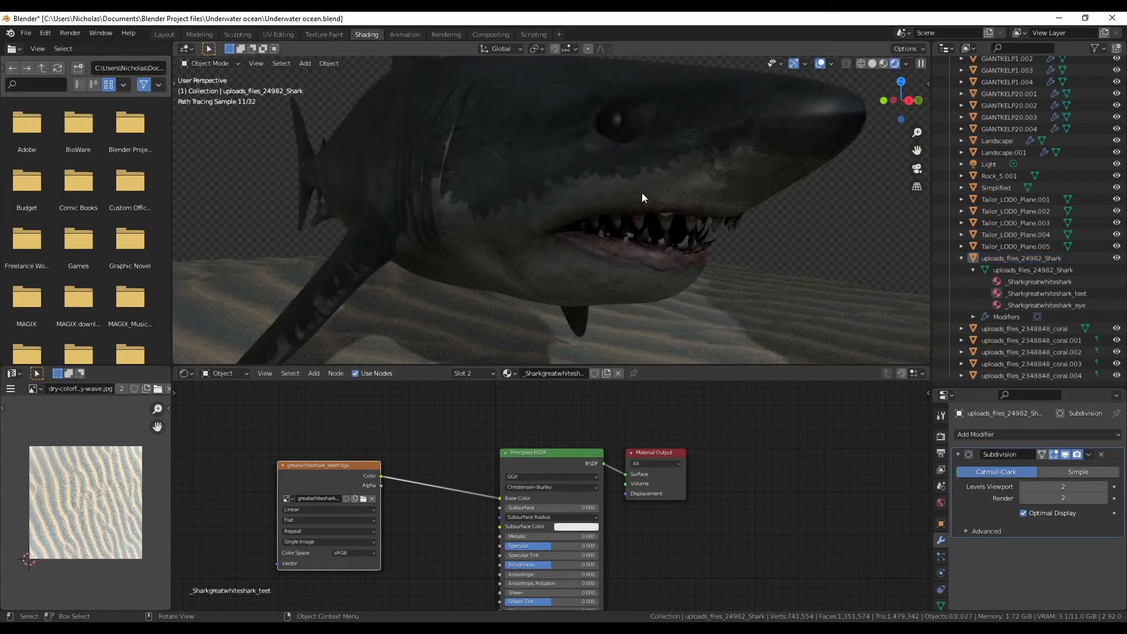
{"action": "middle_click_drag", "start_coordinate": [715, 271], "coordinate": [754, 262]}
{"action": "middle_click_drag", "start_coordinate": [617, 525], "coordinate": [561, 460]}
{"action": "scroll", "coordinate": [455, 477], "scroll_direction": "up", "scroll_amount": 1}
{"action": "middle_click_drag", "start_coordinate": [455, 477], "coordinate": [500, 476]}
{"action": "mouse_move", "coordinate": [500, 472]}
{"action": "left_mouse_down"}
{"action": "mouse_move", "coordinate": [588, 472]}
{"action": "mouse_move", "coordinate": [487, 472]}
{"action": "left_mouse_up"}
{"action": "left_click", "coordinate": [617, 202]}
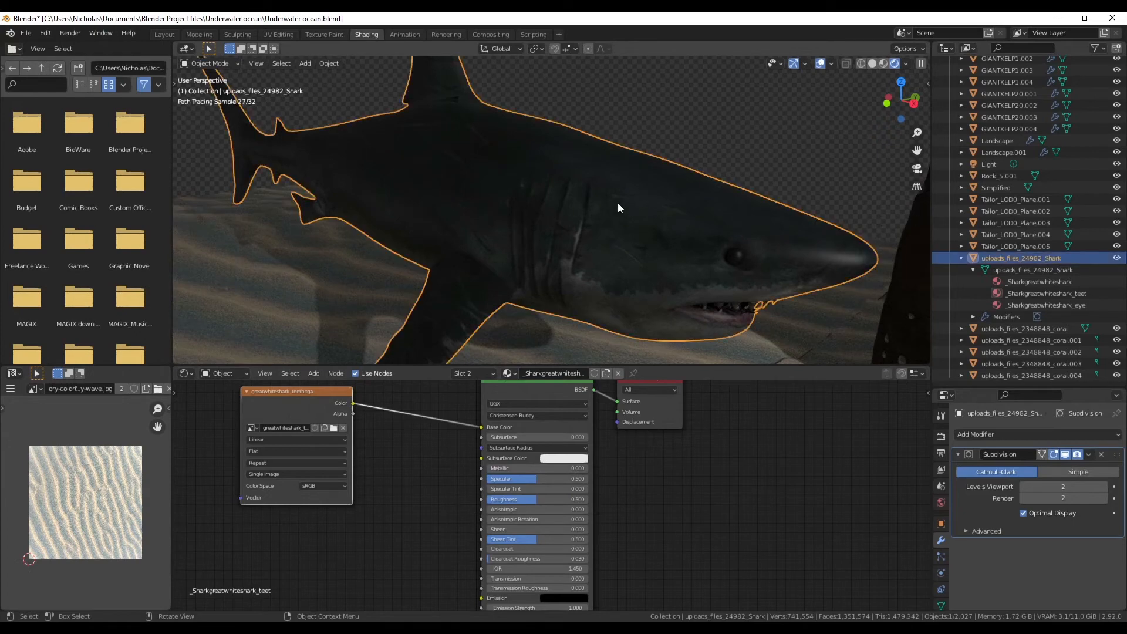
{"action": "left_click", "coordinate": [1055, 282]}
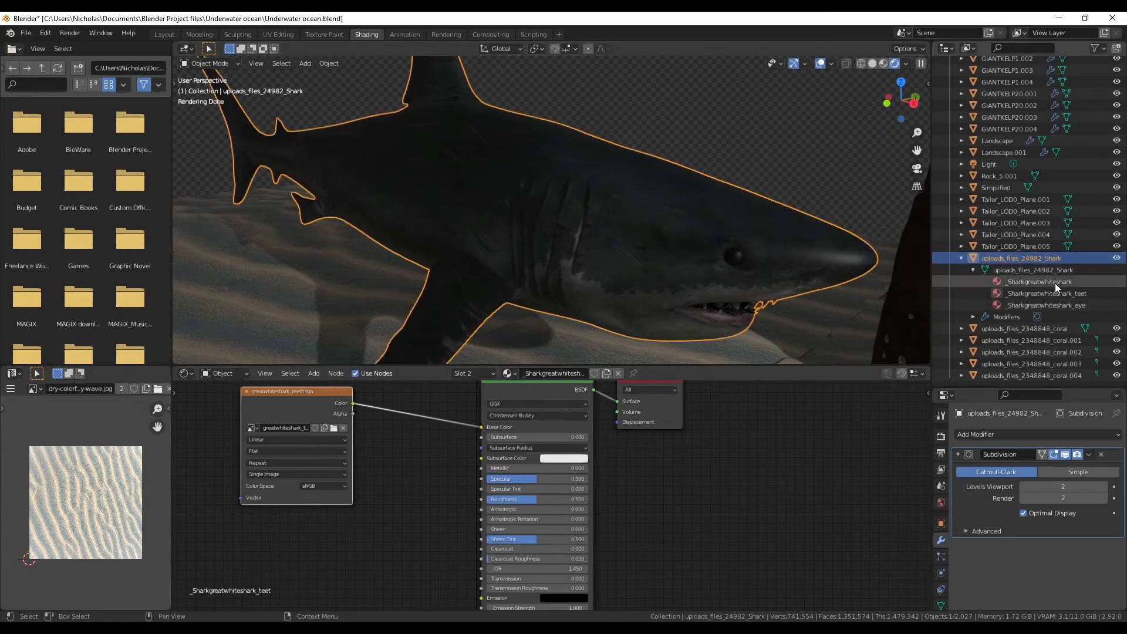
{"action": "mouse_move", "coordinate": [504, 468]}
{"action": "left_mouse_down"}
{"action": "mouse_move", "coordinate": [562, 468]}
{"action": "mouse_move", "coordinate": [509, 468]}
{"action": "mouse_move", "coordinate": [534, 499]}
{"action": "left_mouse_up"}
{"action": "scroll", "coordinate": [500, 287], "scroll_direction": "down", "scroll_amount": 5}
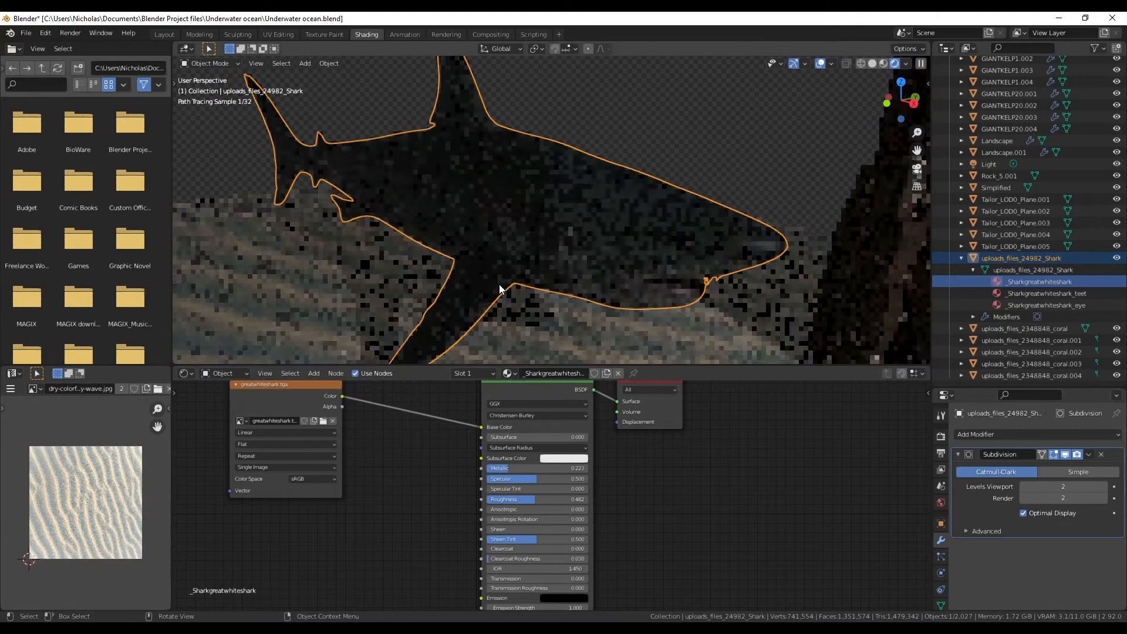
- Deselect the shark and return to the Layout workspace with the larger viewport in Solid shading, overlooking the whole canyon
{"action": "left_click", "coordinate": [597, 196]}
{"action": "middle_click_drag", "start_coordinate": [597, 196], "coordinate": [562, 185]}
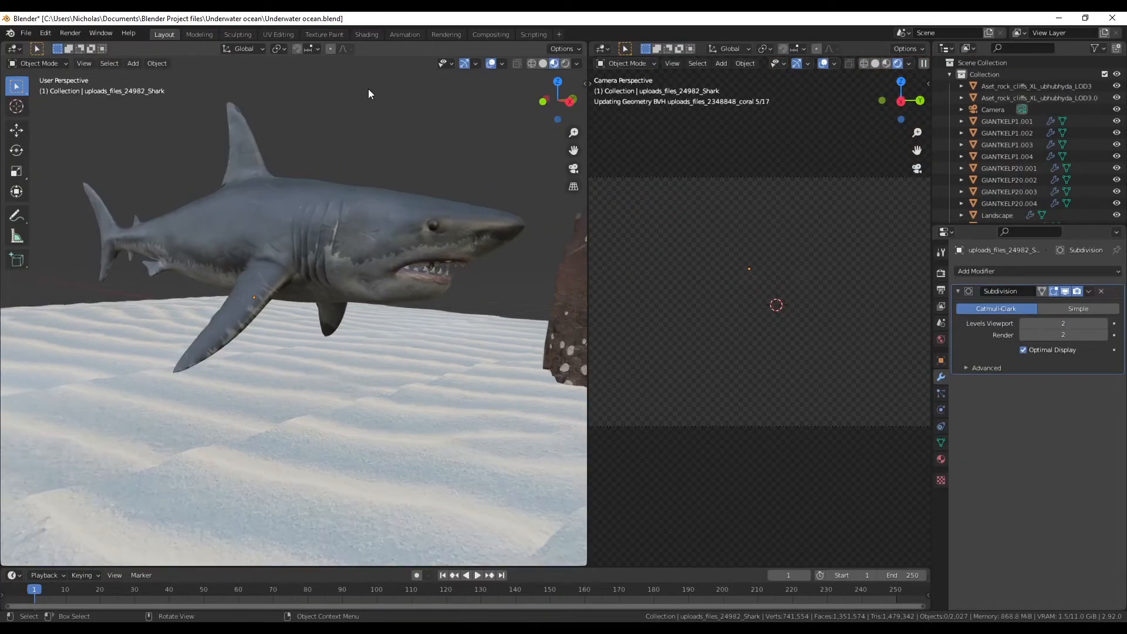
{"action": "mouse_move", "coordinate": [368, 89]}
{"action": "middle_mouse_down"}
{"action": "mouse_move", "coordinate": [399, 265]}
{"action": "mouse_move", "coordinate": [429, 250]}
{"action": "mouse_move", "coordinate": [445, 283]}
{"action": "mouse_move", "coordinate": [325, 310]}
{"action": "mouse_move", "coordinate": [350, 392]}
{"action": "mouse_move", "coordinate": [335, 205]}
{"action": "middle_mouse_up"}
{"action": "left_click", "coordinate": [542, 63]}
{"action": "middle_click_drag", "start_coordinate": [549, 92], "coordinate": [346, 371]}
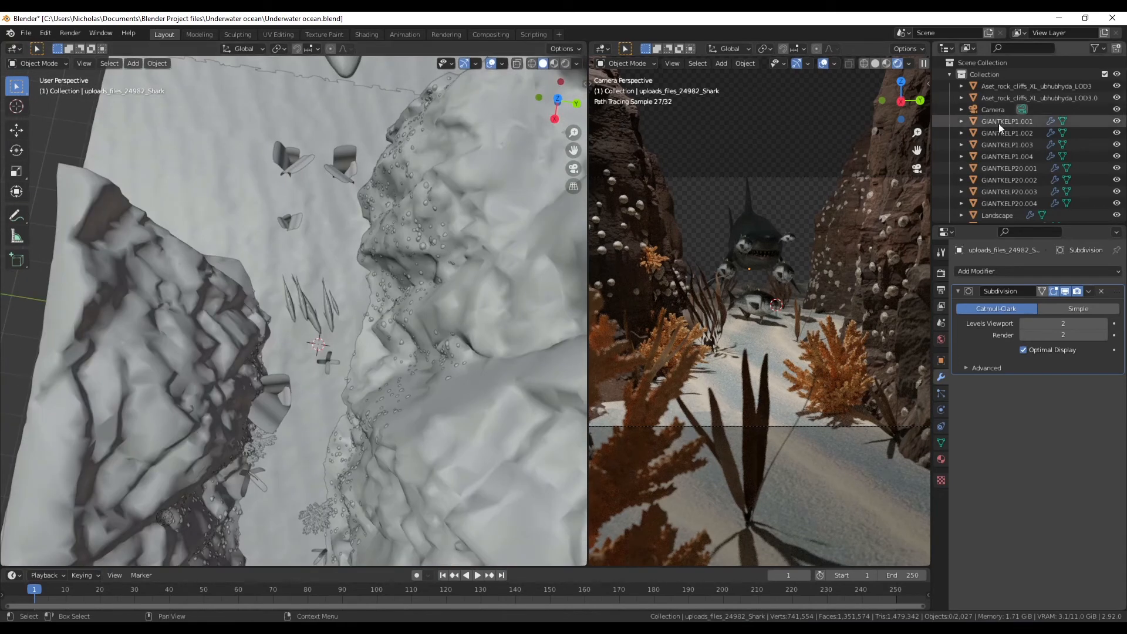
- Select all five fish, Tailor_LOD0_Plane.001 through Tailor_LOD0_Plane.005
{"action": "scroll", "coordinate": [1053, 187], "scroll_direction": "down", "scroll_amount": 5}
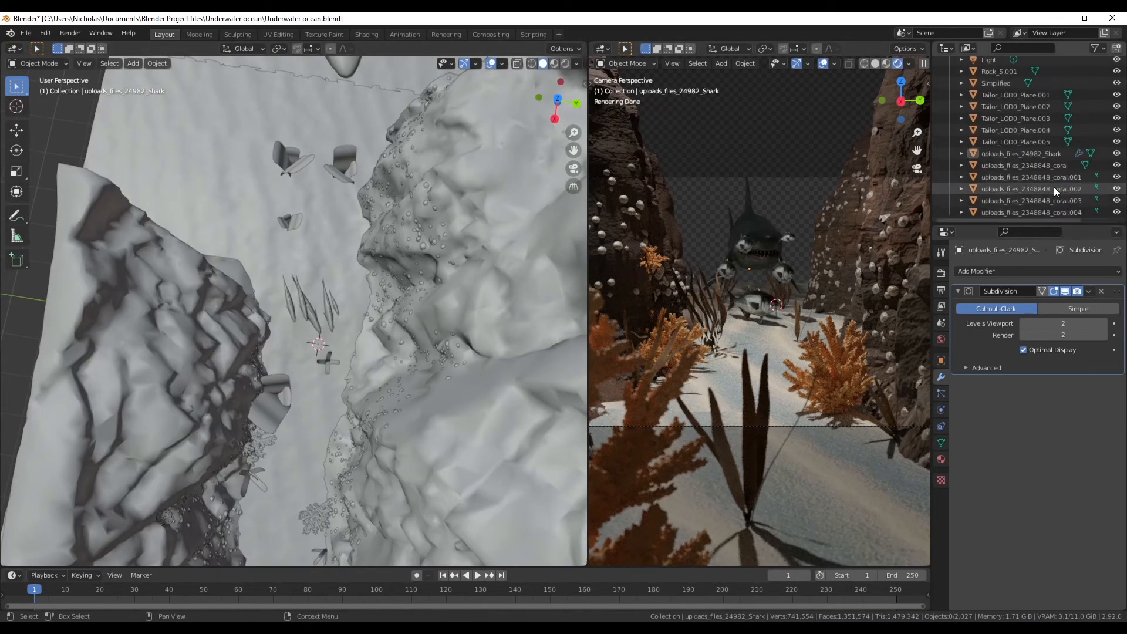
{"action": "left_click", "coordinate": [1022, 166]}
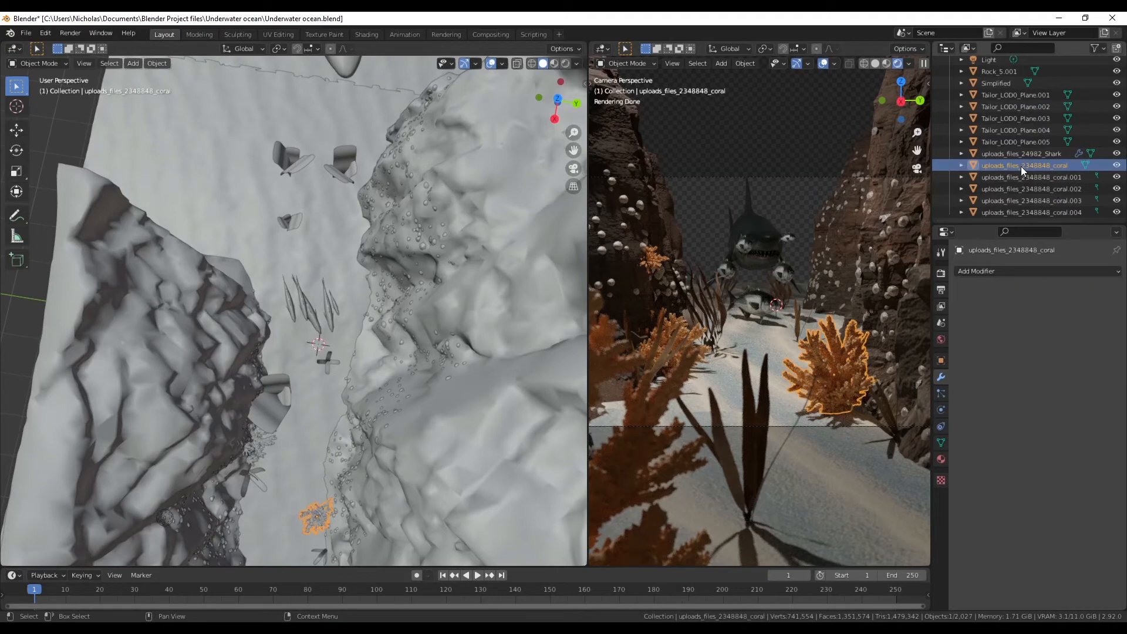
{"action": "scroll", "coordinate": [1040, 152], "scroll_direction": "up", "scroll_amount": 4}
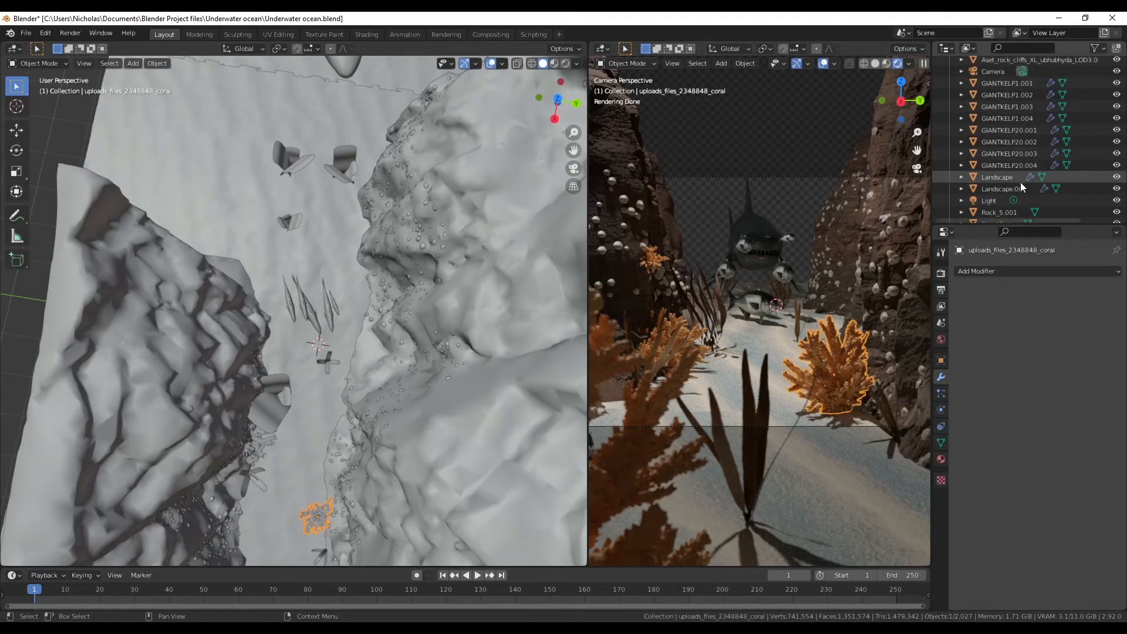
{"action": "scroll", "coordinate": [1020, 182], "scroll_direction": "down", "scroll_amount": 3}
{"action": "left_click", "coordinate": [301, 298]}
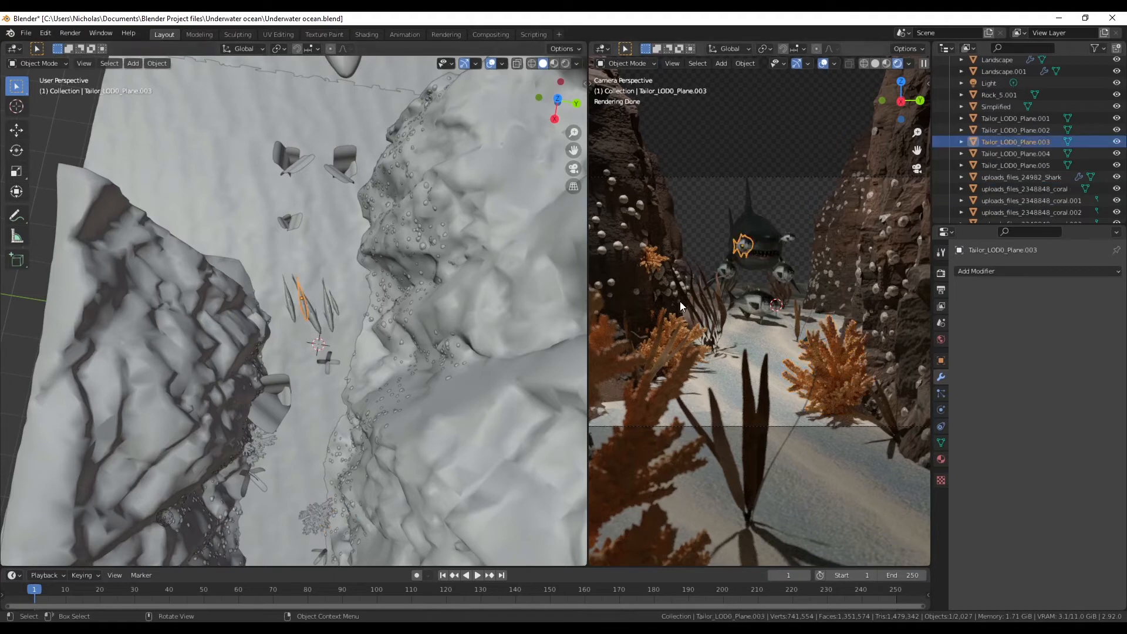
{"action": "left_click", "coordinate": [1008, 119]}
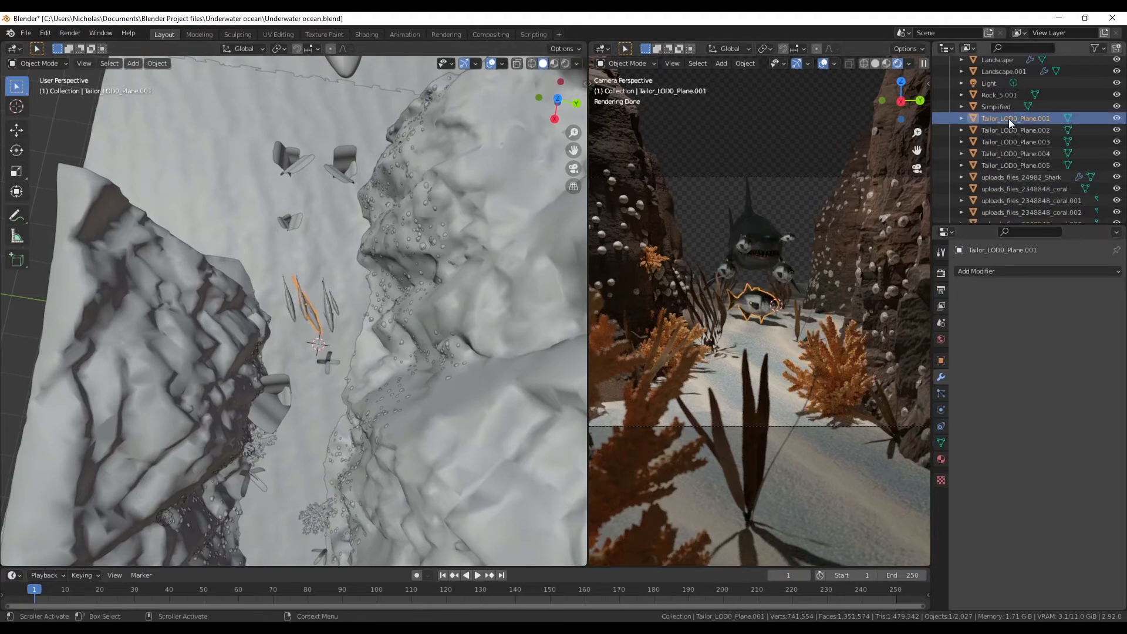
{"action": "left_click", "coordinate": [1009, 167], "text": "shift"}
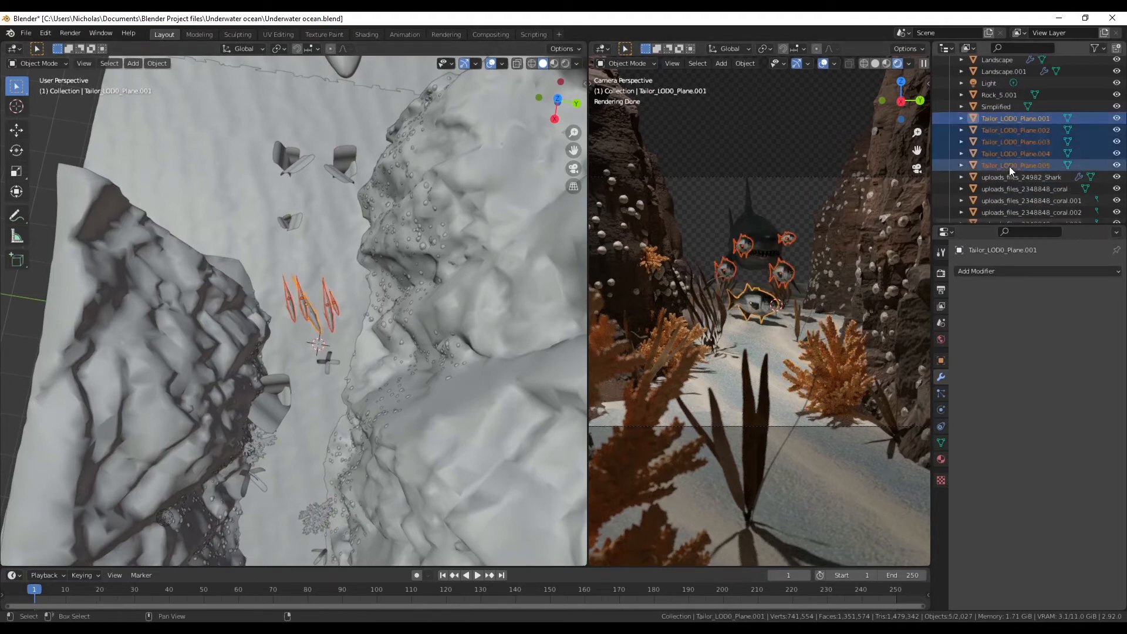
- From the top view, move the fish group about 0.14 m along X and -0.12 m along Y, and scale it down
{"action": "left_click", "coordinate": [557, 99]}
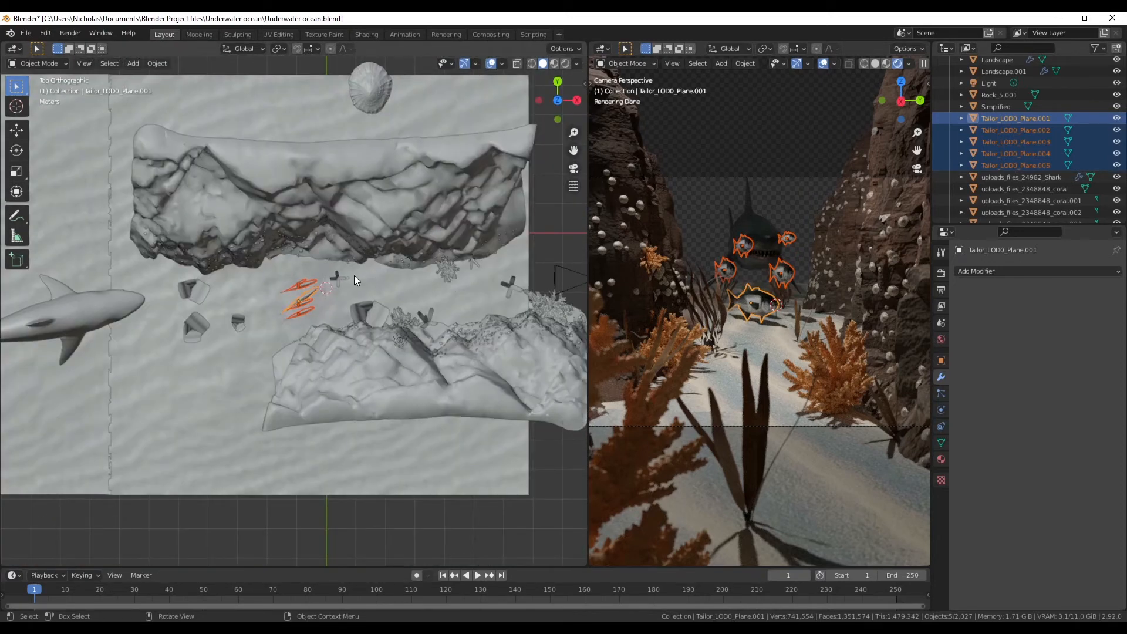
{"action": "key", "text": "g"}
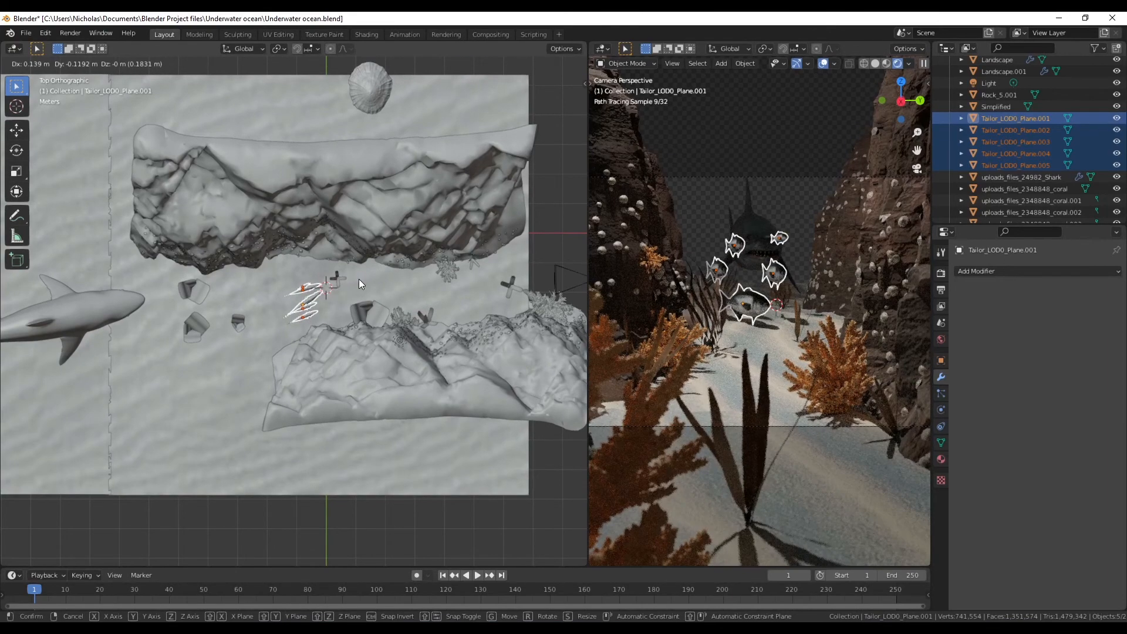
{"action": "left_click", "coordinate": [361, 284]}
{"action": "key", "text": "s"}
{"action": "left_click", "coordinate": [392, 291]}
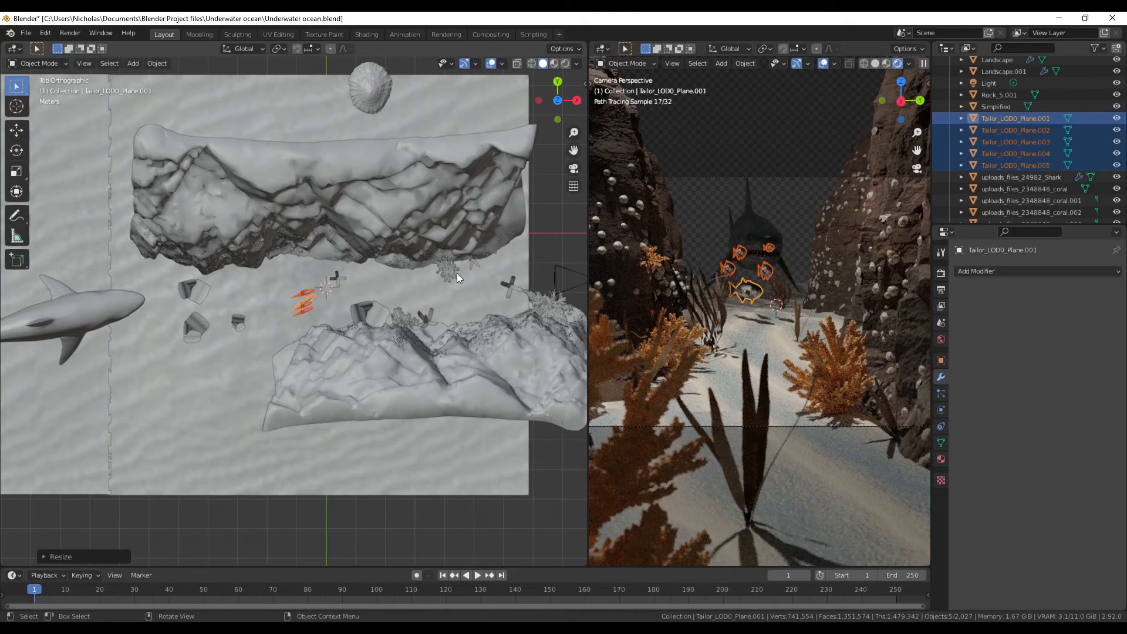
- Lower the fish group about 0.14 m in the left side view, and deselect it
{"action": "left_click", "coordinate": [539, 99]}
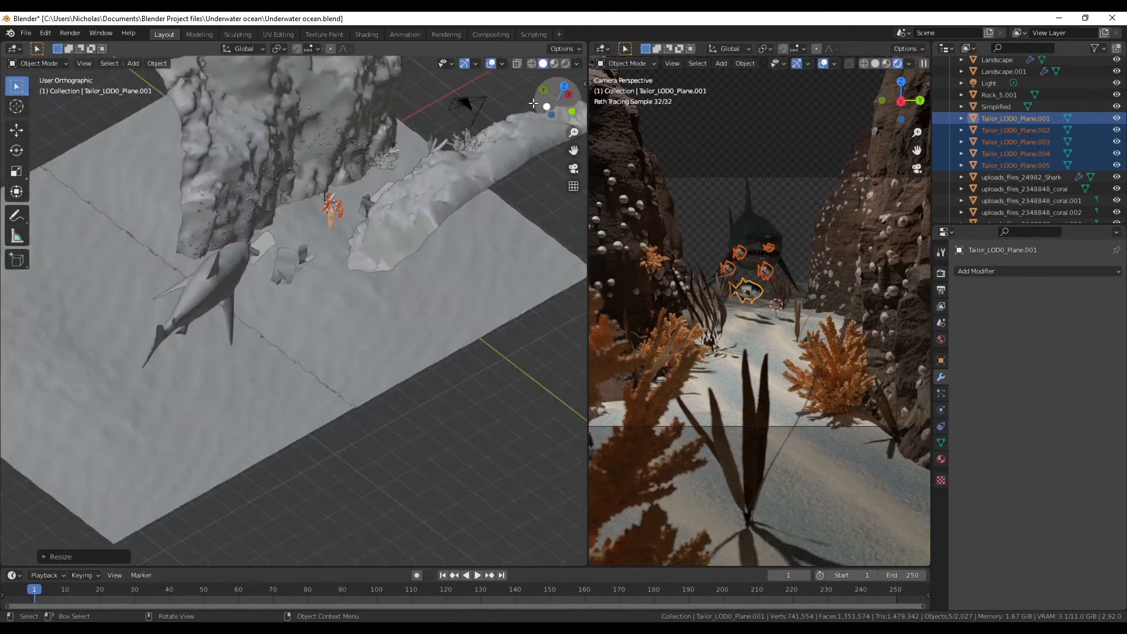
{"action": "key", "text": "g"}
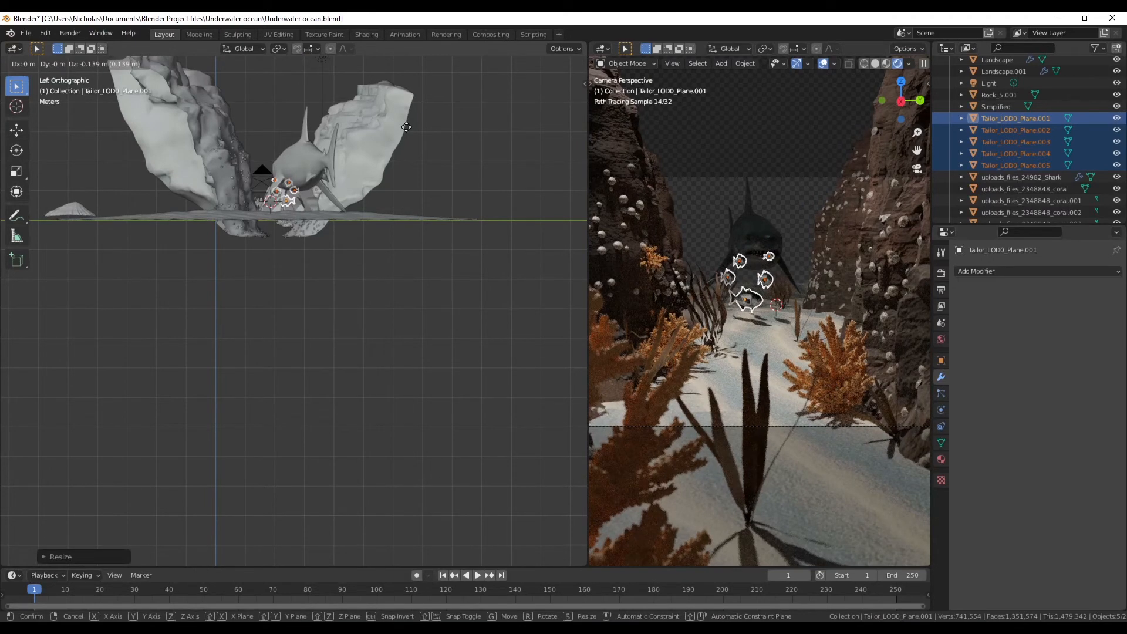
{"action": "left_click", "coordinate": [406, 127]}
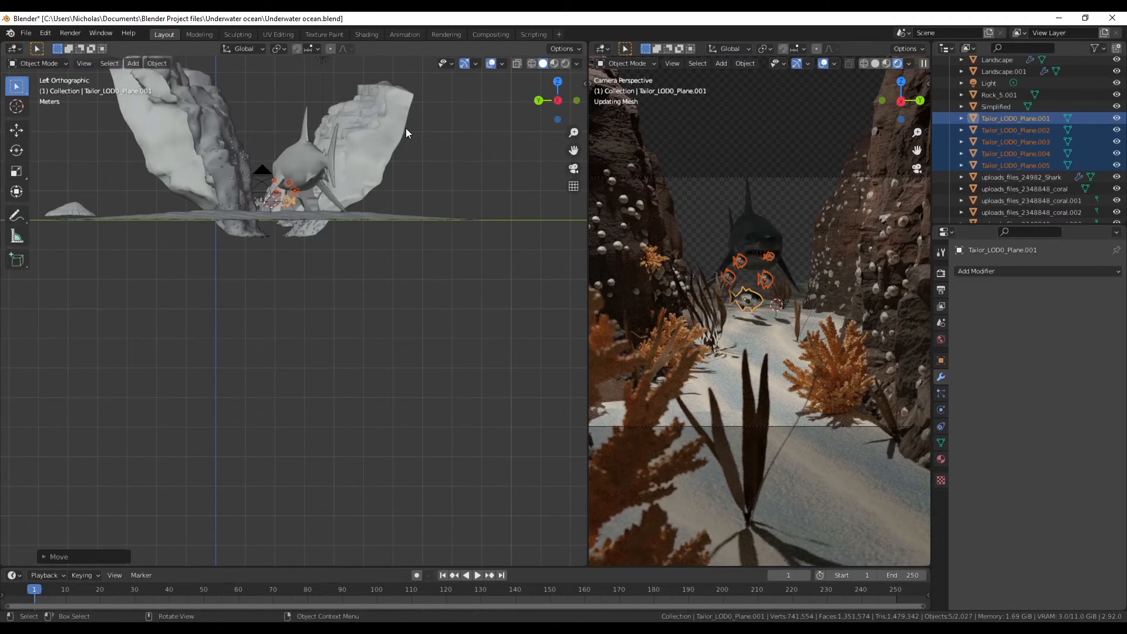
{"action": "left_click", "coordinate": [557, 81]}
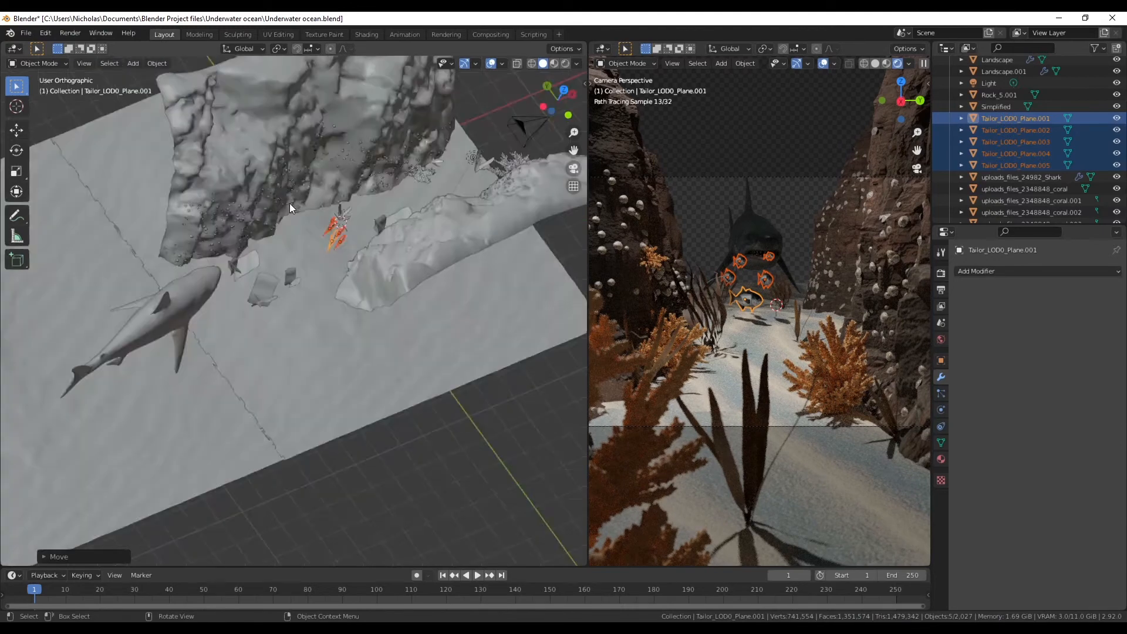
{"action": "scroll", "coordinate": [289, 203], "scroll_direction": "up", "scroll_amount": 6}
{"action": "mouse_move", "coordinate": [291, 294]}
{"action": "middle_mouse_down"}
{"action": "mouse_move", "coordinate": [386, 314]}
{"action": "mouse_move", "coordinate": [290, 301]}
{"action": "middle_mouse_up"}
{"action": "left_click", "coordinate": [292, 257]}
{"action": "scroll", "coordinate": [294, 262], "scroll_direction": "down", "scroll_amount": 10}
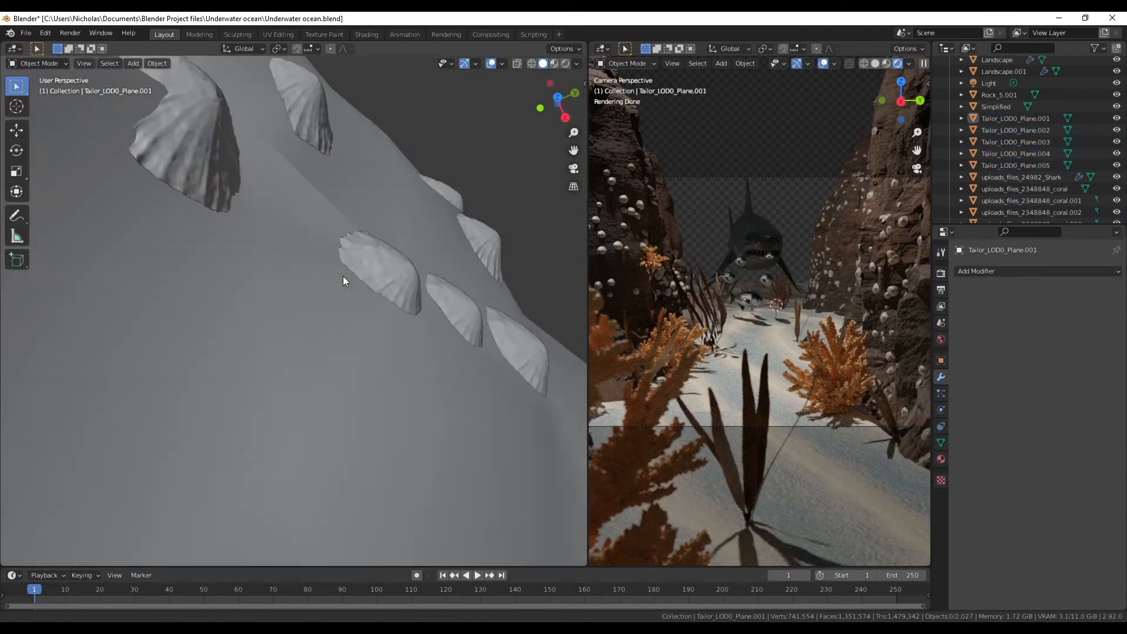
- Select the shark and rotate it slightly clockwise in the top view, so it faces the camera at an angle
{"action": "middle_click_drag", "start_coordinate": [315, 279], "coordinate": [346, 264]}
{"action": "left_click", "coordinate": [254, 187]}
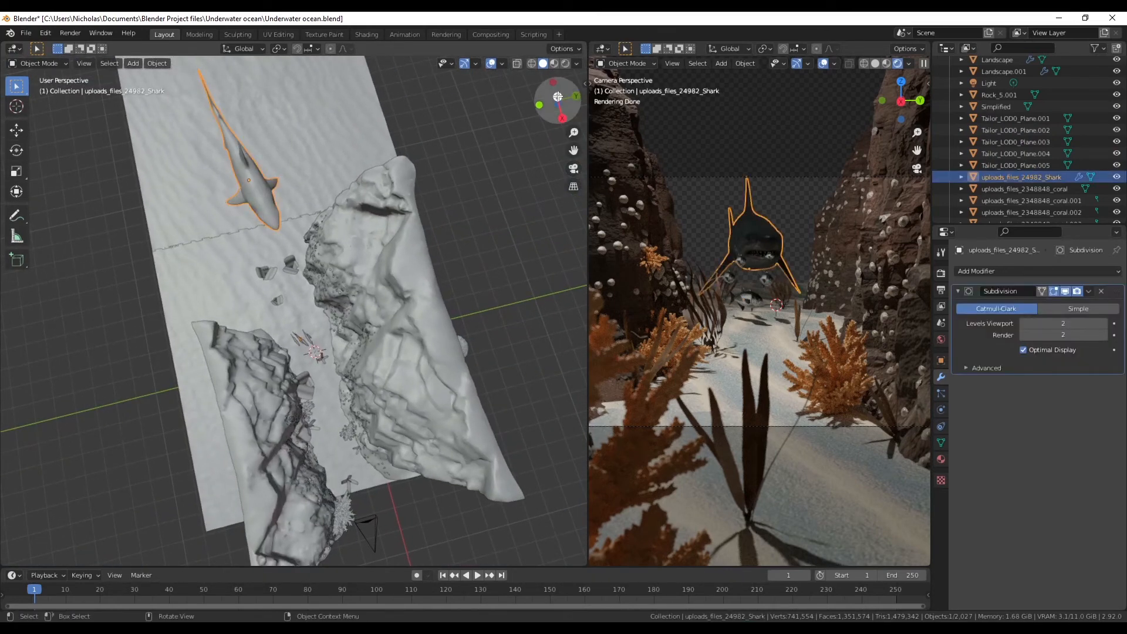
{"action": "left_click", "coordinate": [557, 96]}
{"action": "key", "text": "r"}
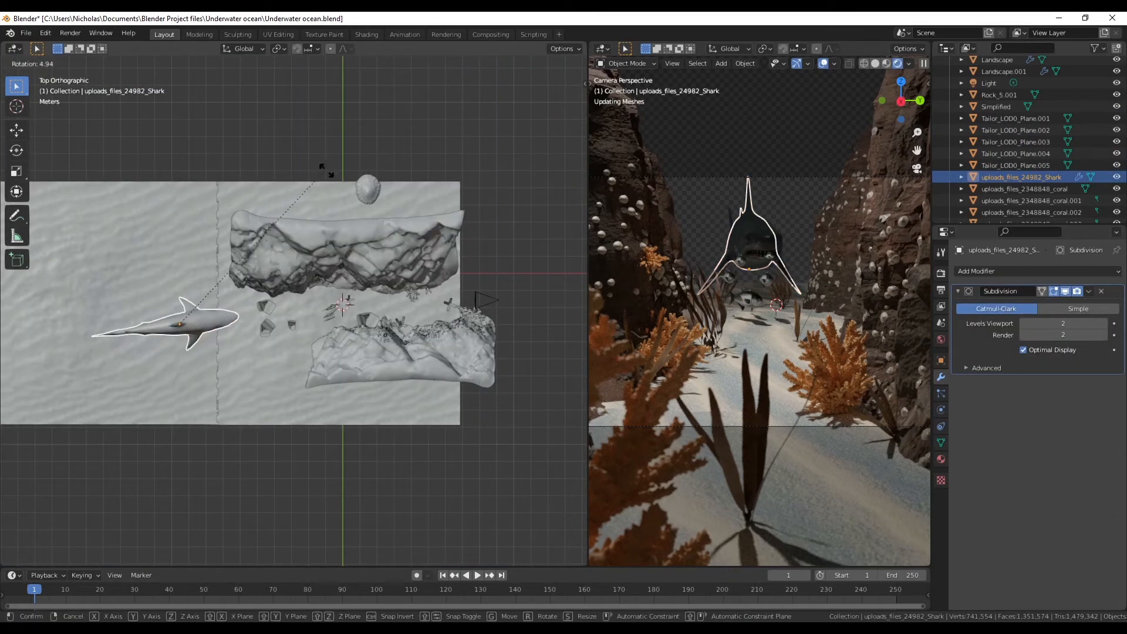
{"action": "left_click", "coordinate": [381, 208]}
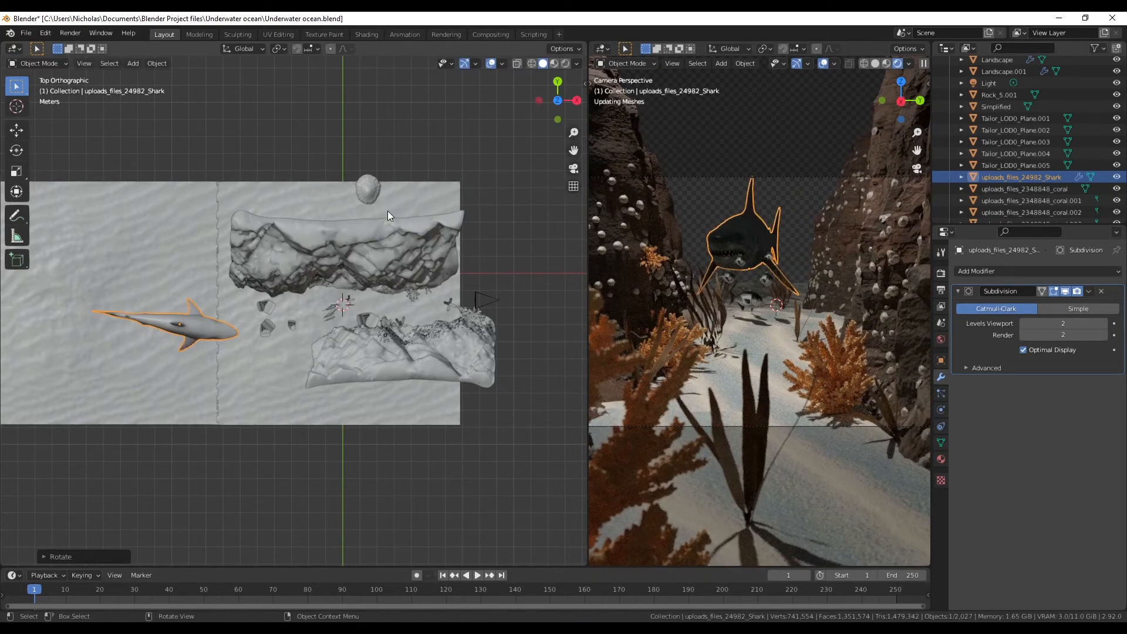
- Scale the shark down slightly, move it along positive X toward the canyon entrance, and deselect it
{"action": "key", "text": "s"}
{"action": "left_click", "coordinate": [383, 242]}
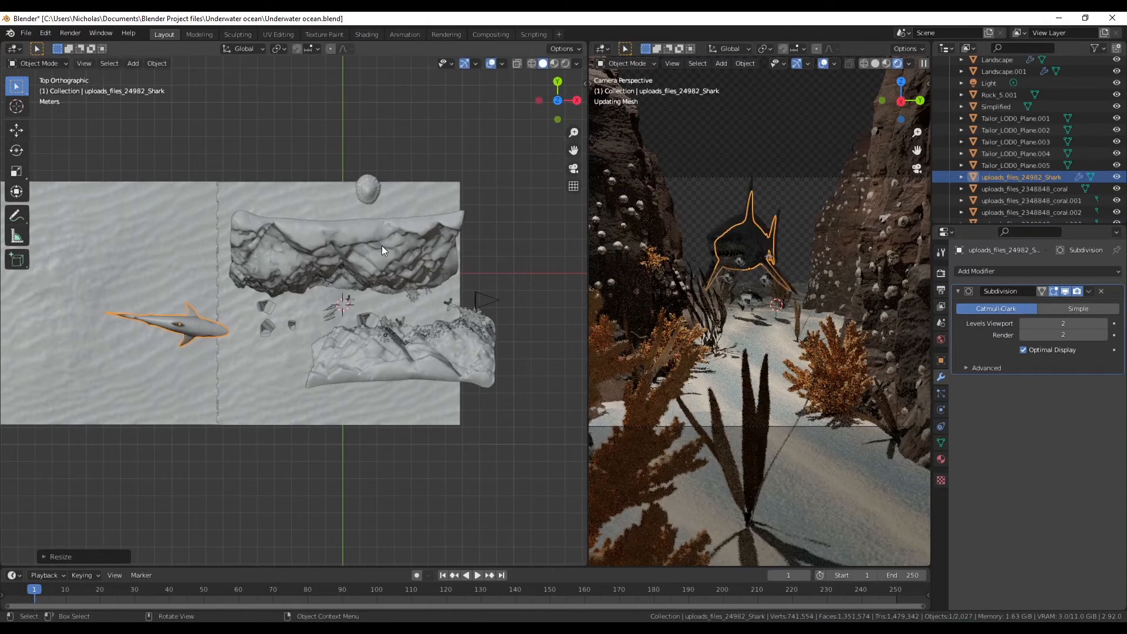
{"action": "key", "text": "g"}
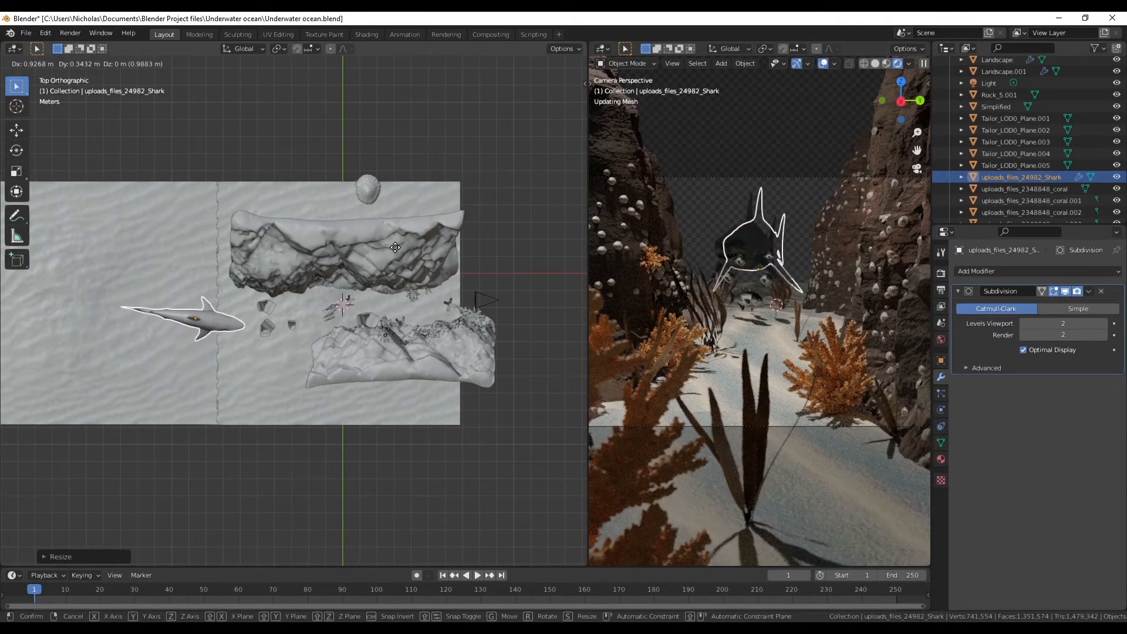
{"action": "left_click", "coordinate": [405, 246]}
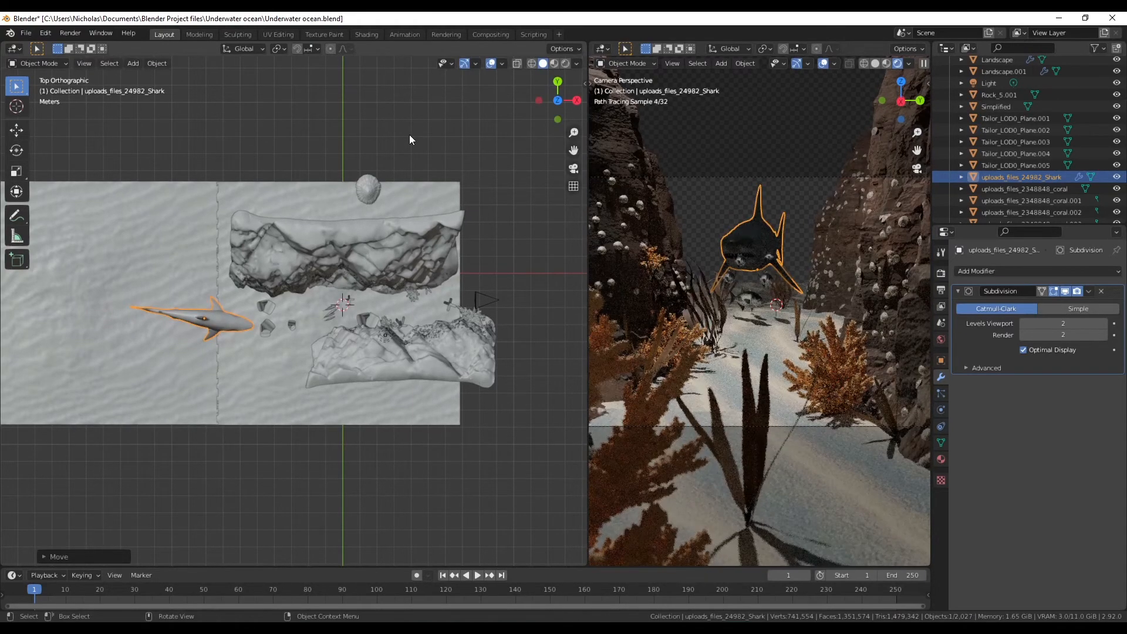
{"action": "left_click", "coordinate": [416, 147]}
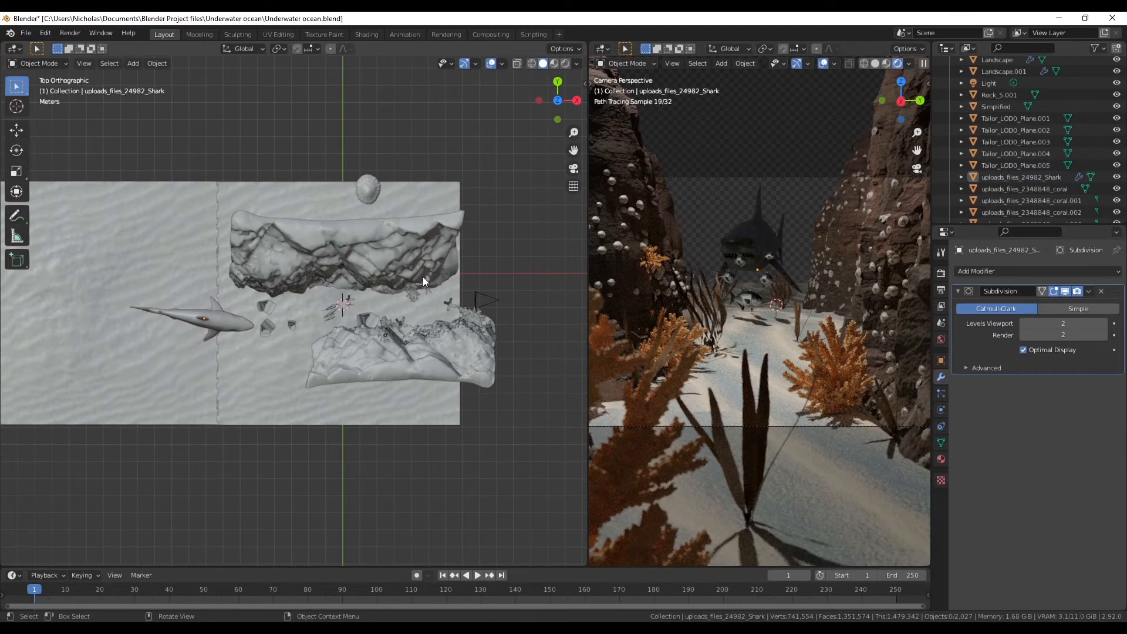
- Select fish Tailor_LOD0_Plane.001 through .005, move them about 3.9 m along X and 0.3 m along Y toward the camera, and deselect them
{"action": "scroll", "coordinate": [389, 301], "scroll_direction": "up", "scroll_amount": 7}
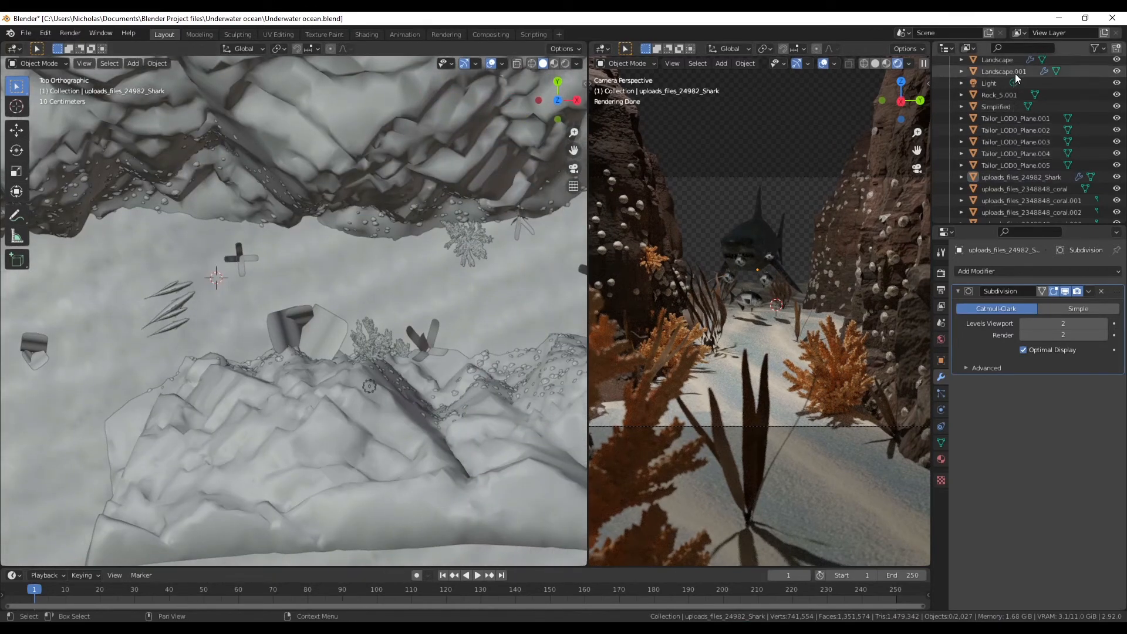
{"action": "left_click", "coordinate": [1013, 119]}
{"action": "left_click", "coordinate": [1009, 165], "text": "shift"}
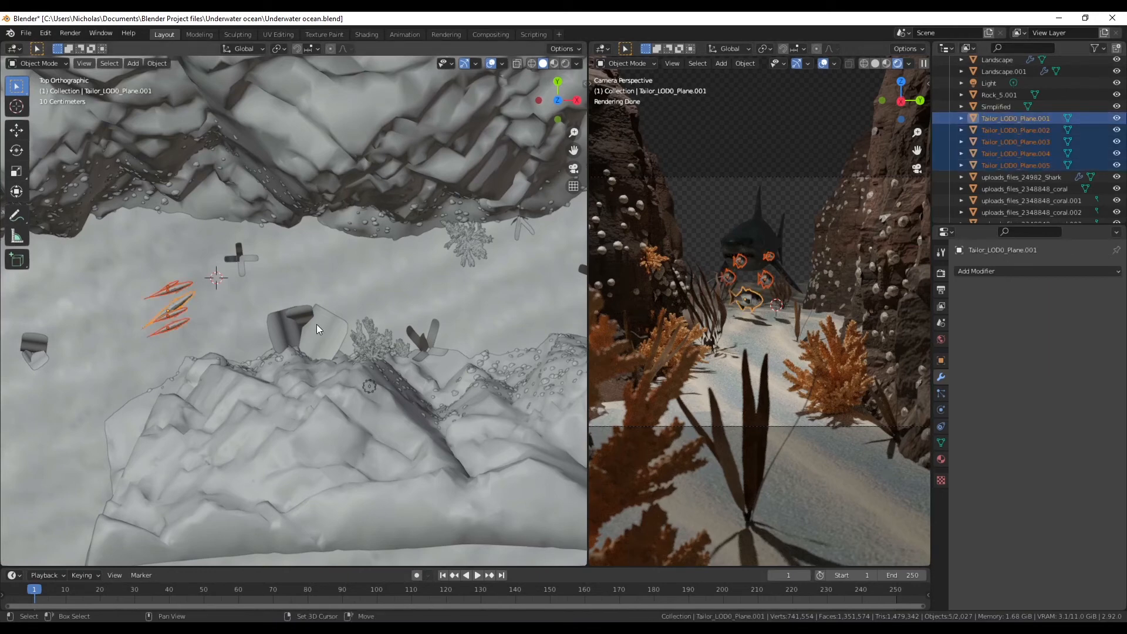
{"action": "scroll", "coordinate": [258, 345], "scroll_direction": "down", "scroll_amount": 3}
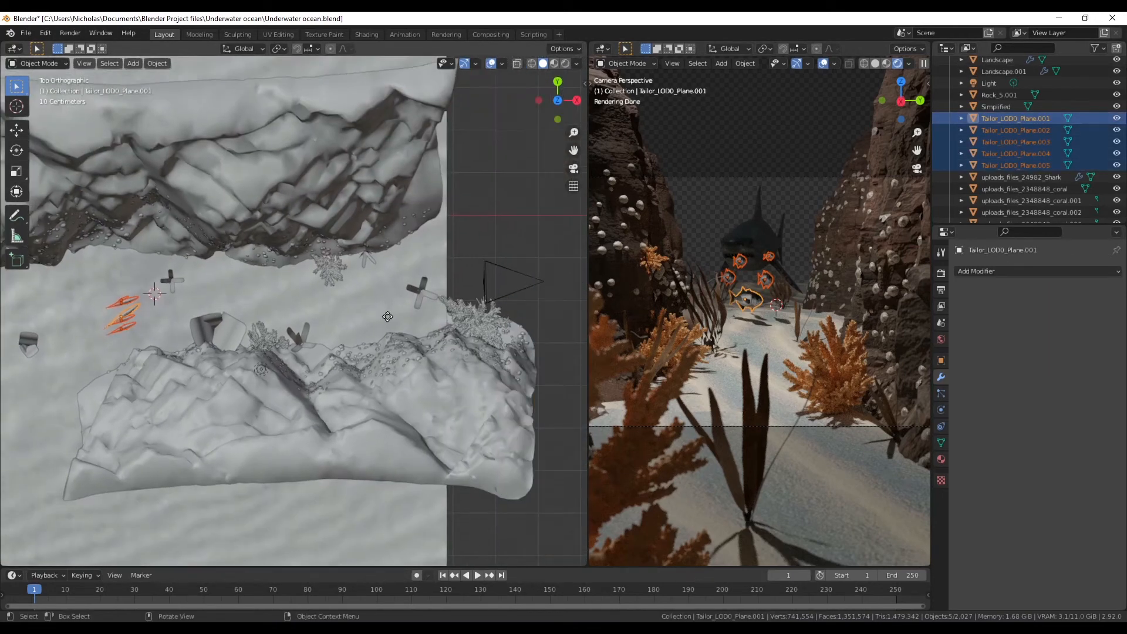
{"action": "key", "text": "g"}
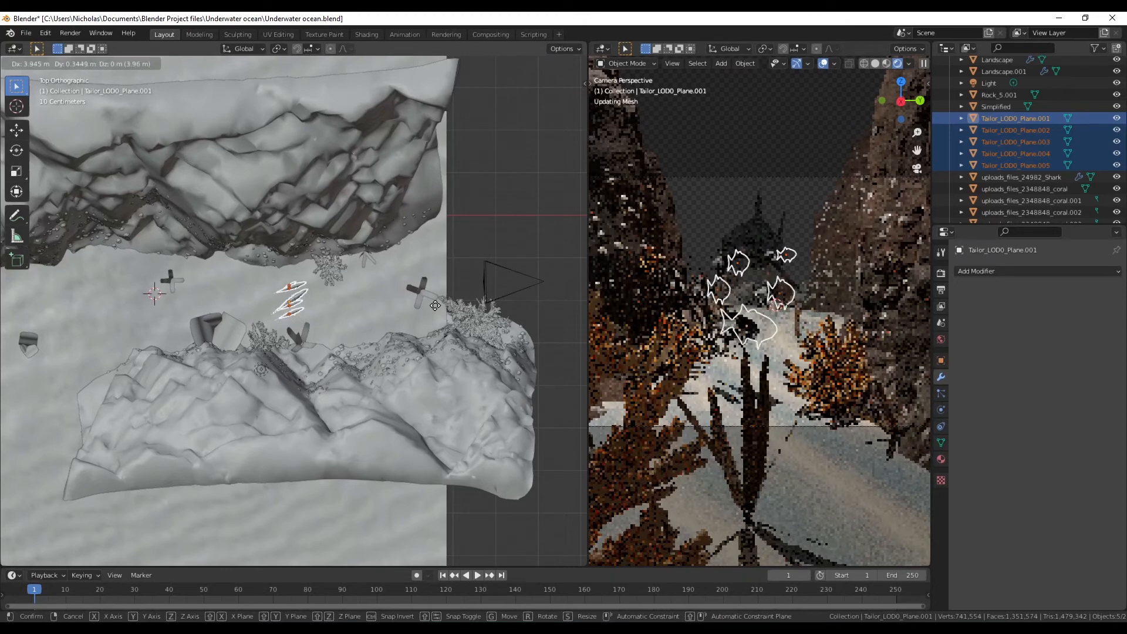
{"action": "left_click", "coordinate": [516, 211]}
{"action": "left_click", "coordinate": [530, 187]}
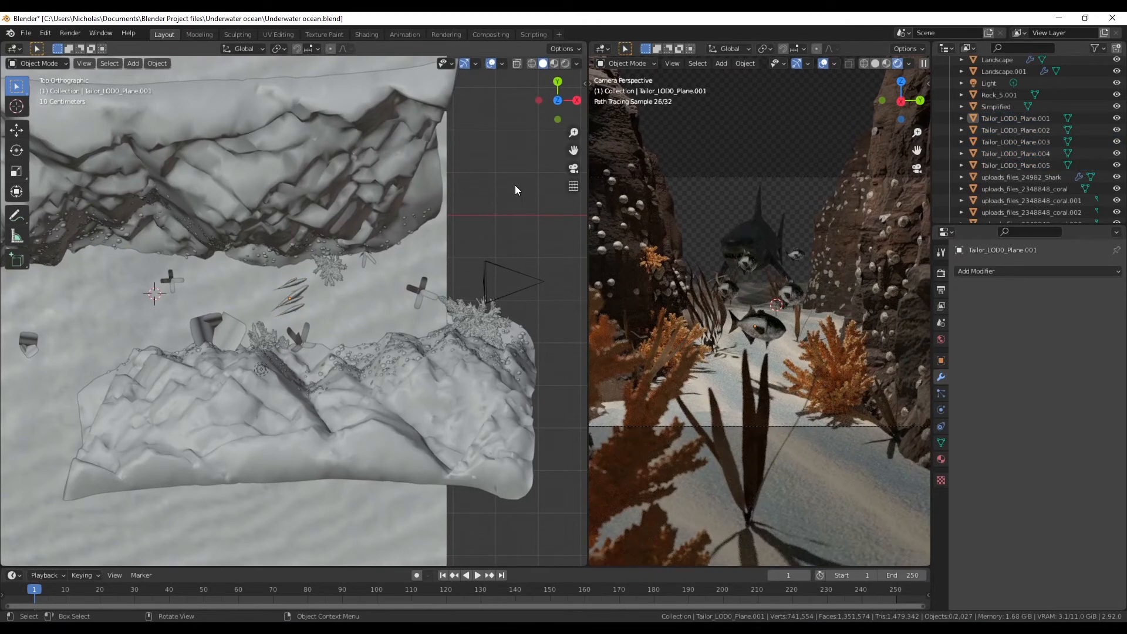
- Lower the fish Tailor_LOD0_Plane.003 about 0.25 m along Z and deselect it
{"action": "middle_click_drag", "start_coordinate": [292, 319], "coordinate": [258, 111]}
{"action": "left_click", "coordinate": [280, 141]}
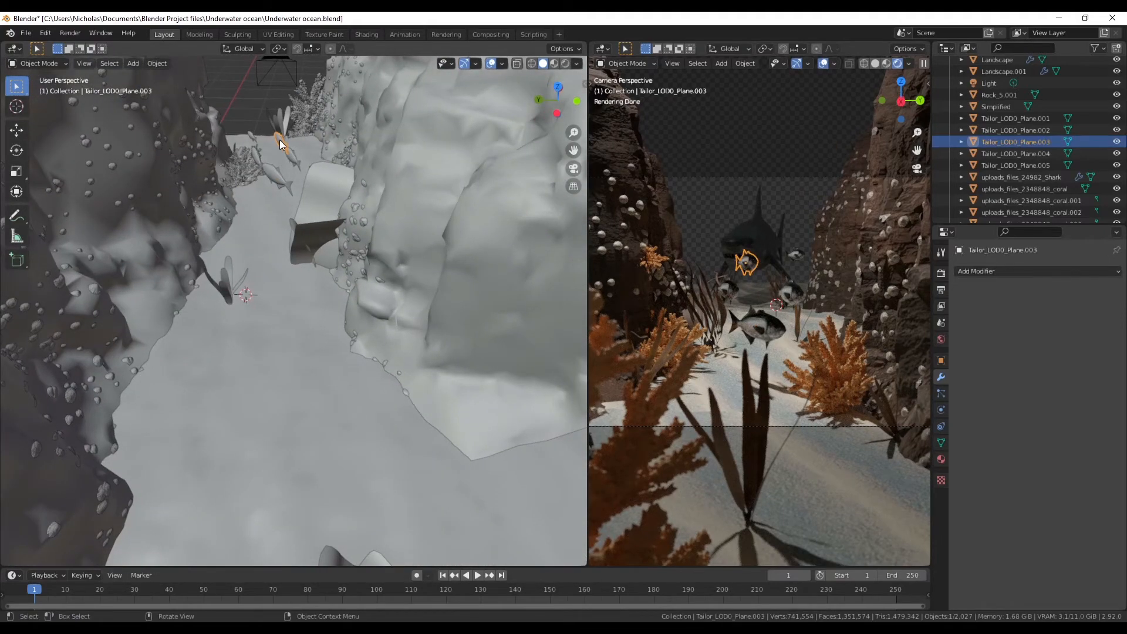
{"action": "key", "text": "g"}
{"action": "key", "text": "z"}
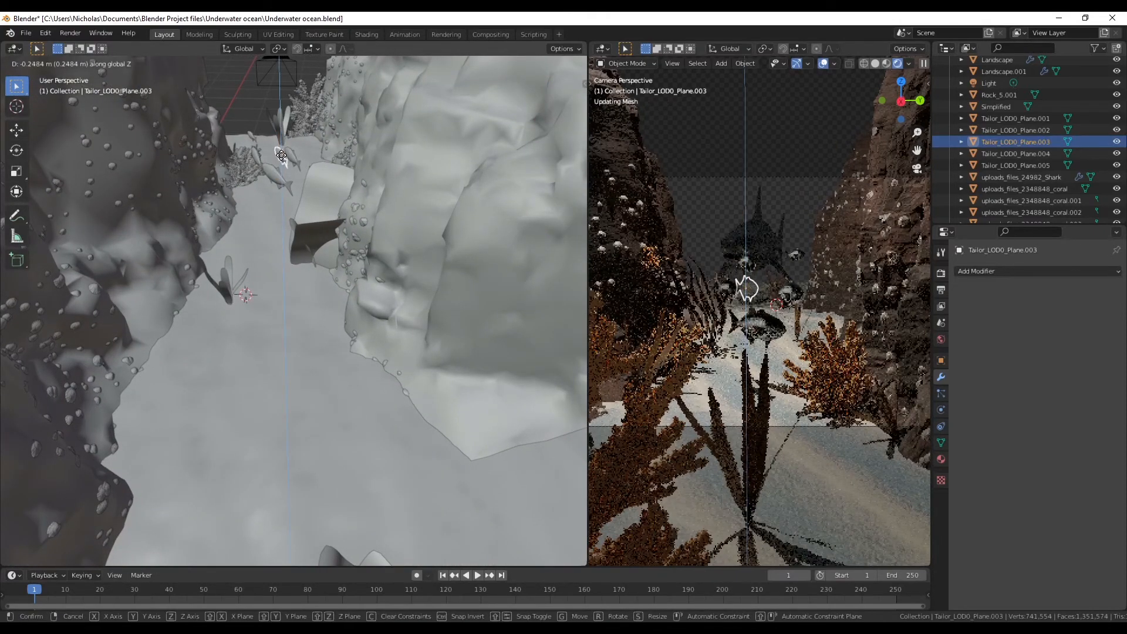
{"action": "left_click", "coordinate": [281, 155]}
{"action": "middle_click_drag", "start_coordinate": [262, 234], "coordinate": [306, 106]}
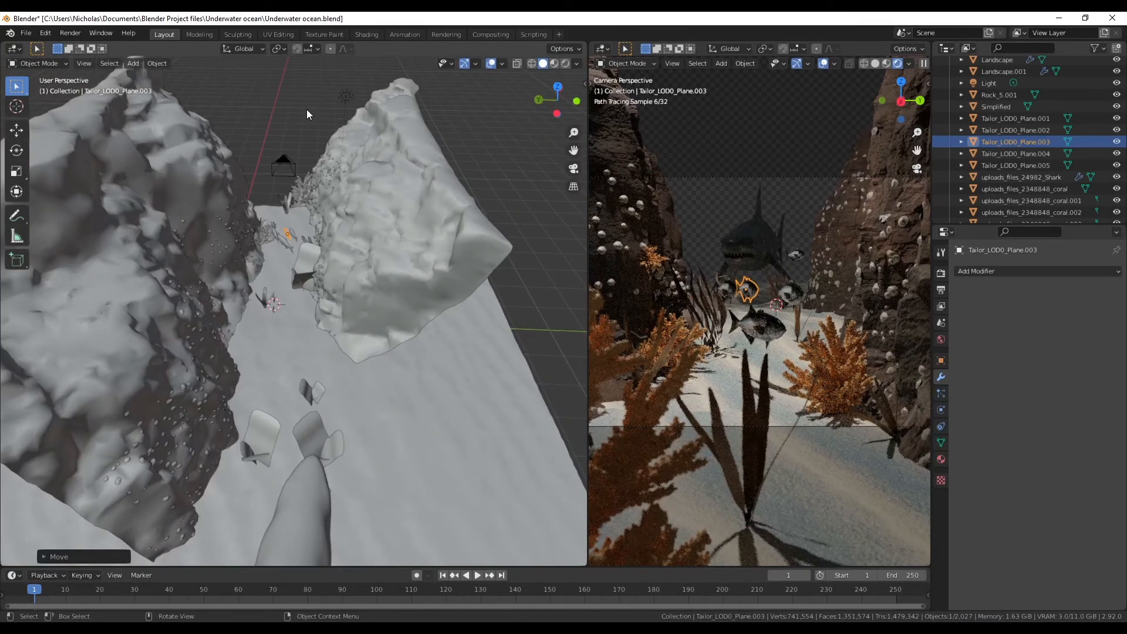
{"action": "left_click", "coordinate": [319, 111]}
- Lower the fish Tailor_LOD0_Plane.004 about 0.13 m along Z and deselect it
{"action": "scroll", "coordinate": [292, 185], "scroll_direction": "up", "scroll_amount": 7}
{"action": "middle_click_drag", "start_coordinate": [290, 189], "coordinate": [295, 215]}
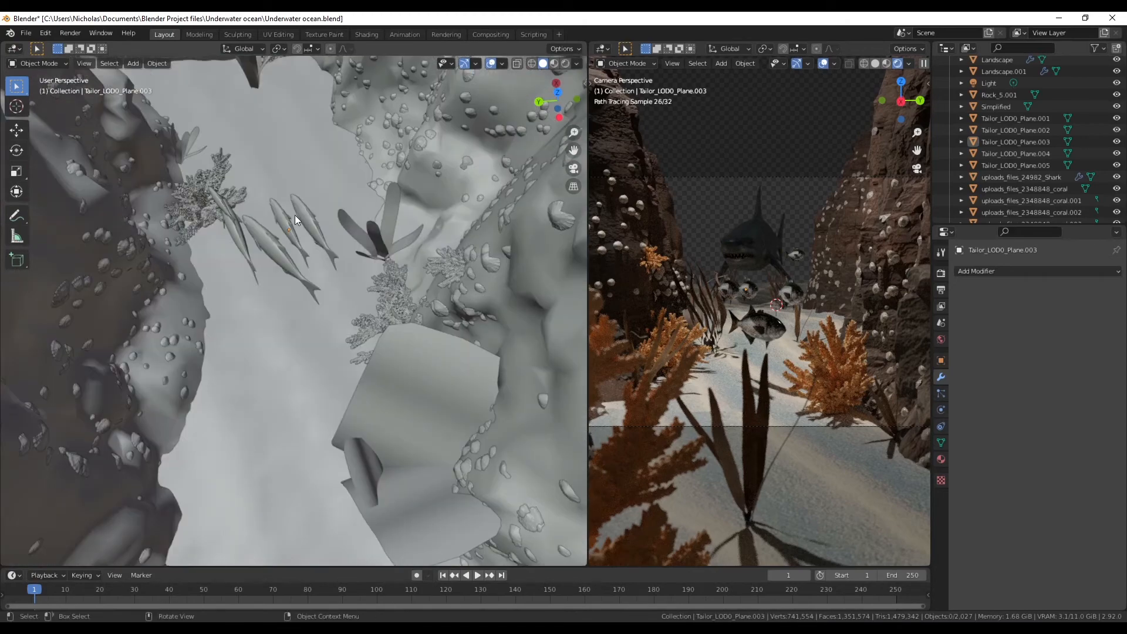
{"action": "left_click", "coordinate": [301, 212]}
{"action": "key", "text": "g"}
{"action": "key", "text": "z"}
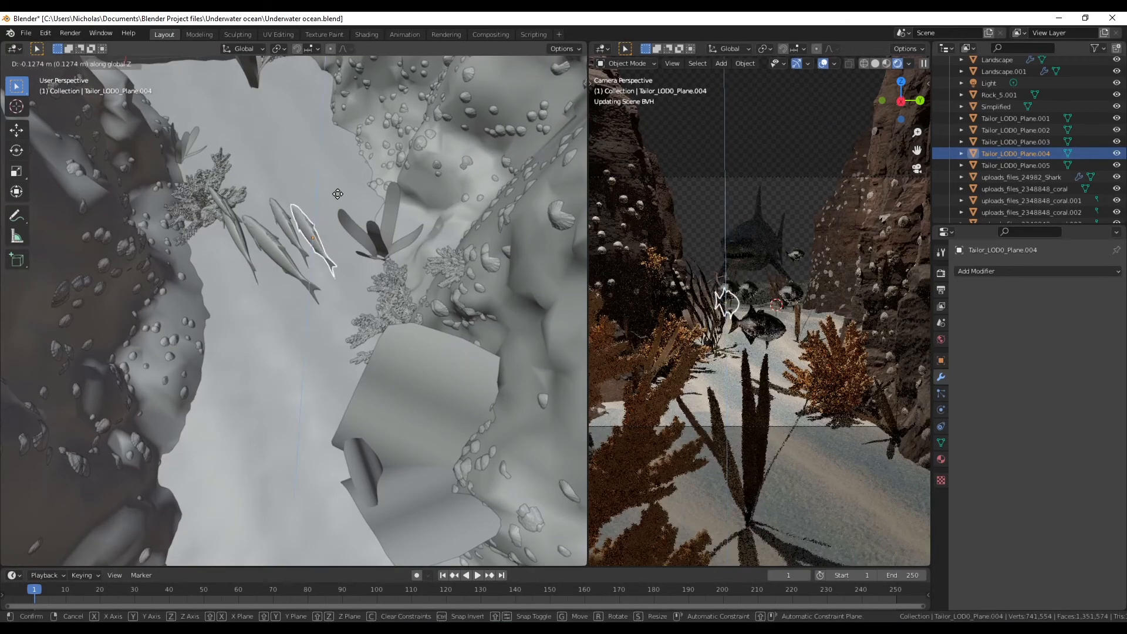
{"action": "left_click", "coordinate": [354, 136]}
{"action": "scroll", "coordinate": [347, 204], "scroll_direction": "down", "scroll_amount": 6}
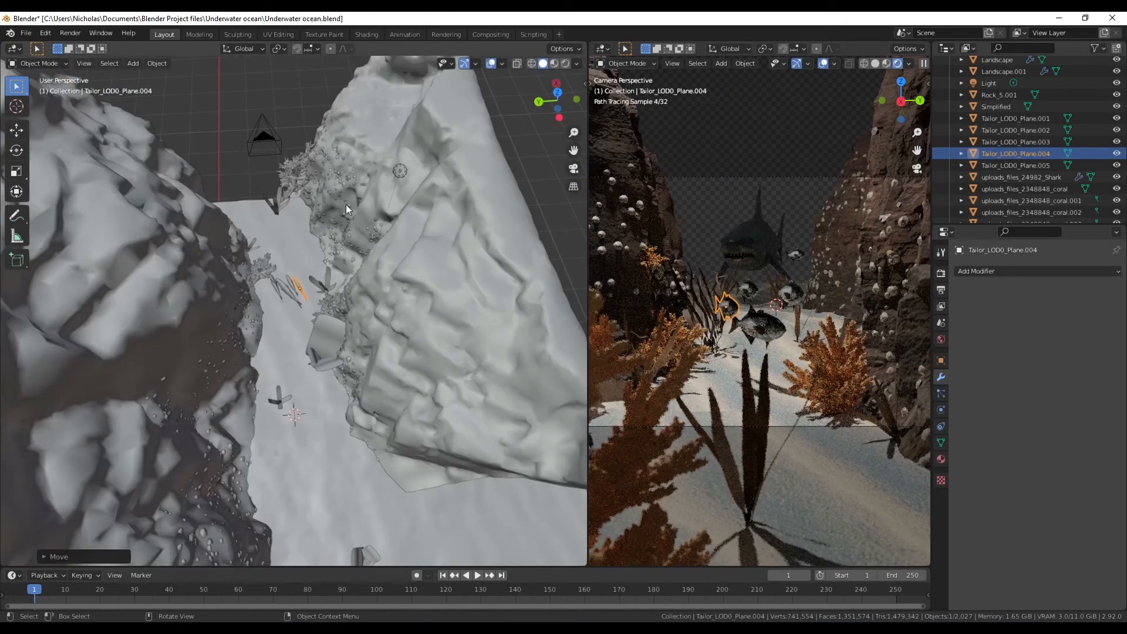
{"action": "scroll", "coordinate": [473, 194], "scroll_direction": "down", "scroll_amount": 5}
{"action": "left_click", "coordinate": [435, 332]}
- Turn the shark a little further clockwise from the top view and deselect it
{"action": "middle_click_drag", "start_coordinate": [360, 331], "coordinate": [342, 378]}
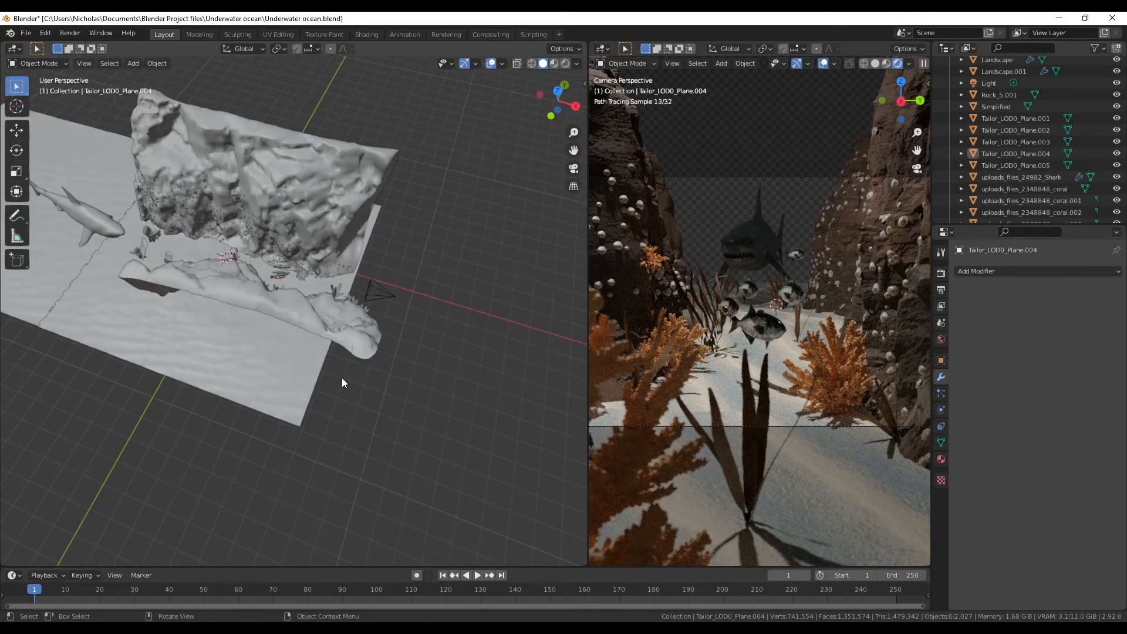
{"action": "left_click", "coordinate": [556, 93]}
{"action": "middle_click_drag", "start_coordinate": [147, 334], "coordinate": [298, 334], "text": "shift"}
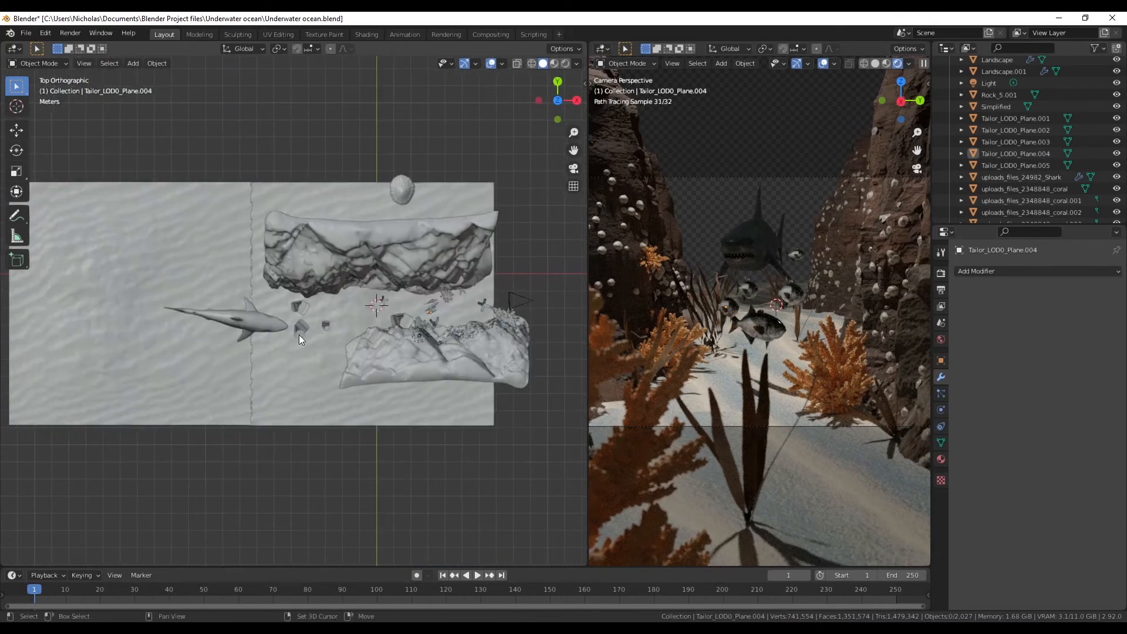
{"action": "scroll", "coordinate": [298, 334], "scroll_direction": "up", "scroll_amount": 3}
{"action": "left_click", "coordinate": [238, 339]}
{"action": "key", "text": "r"}
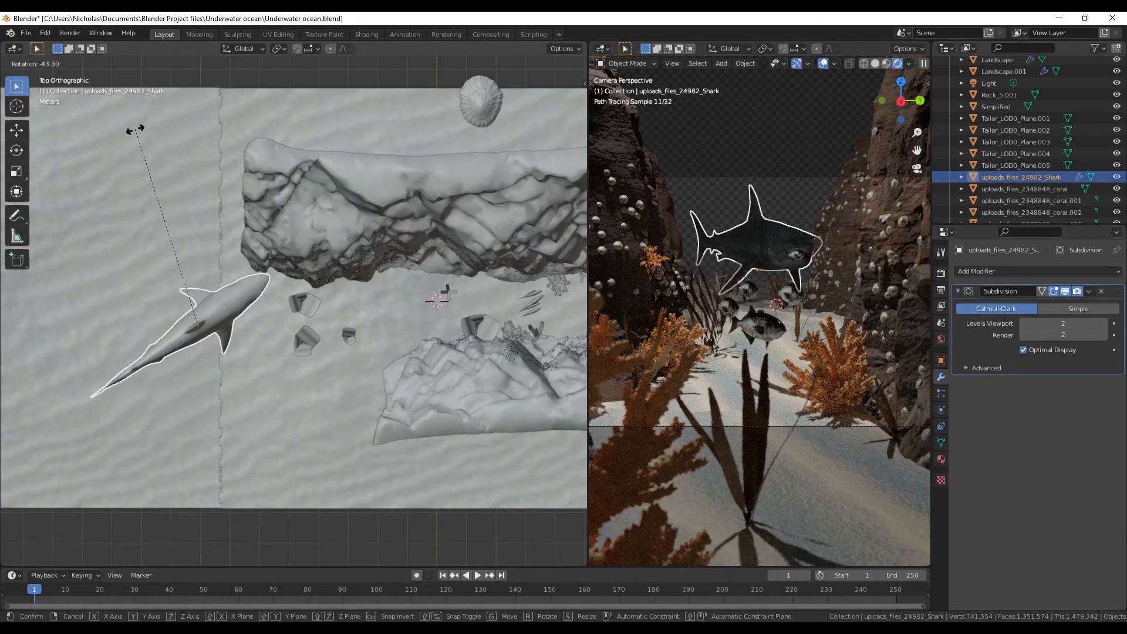
{"action": "left_click", "coordinate": [306, 134]}
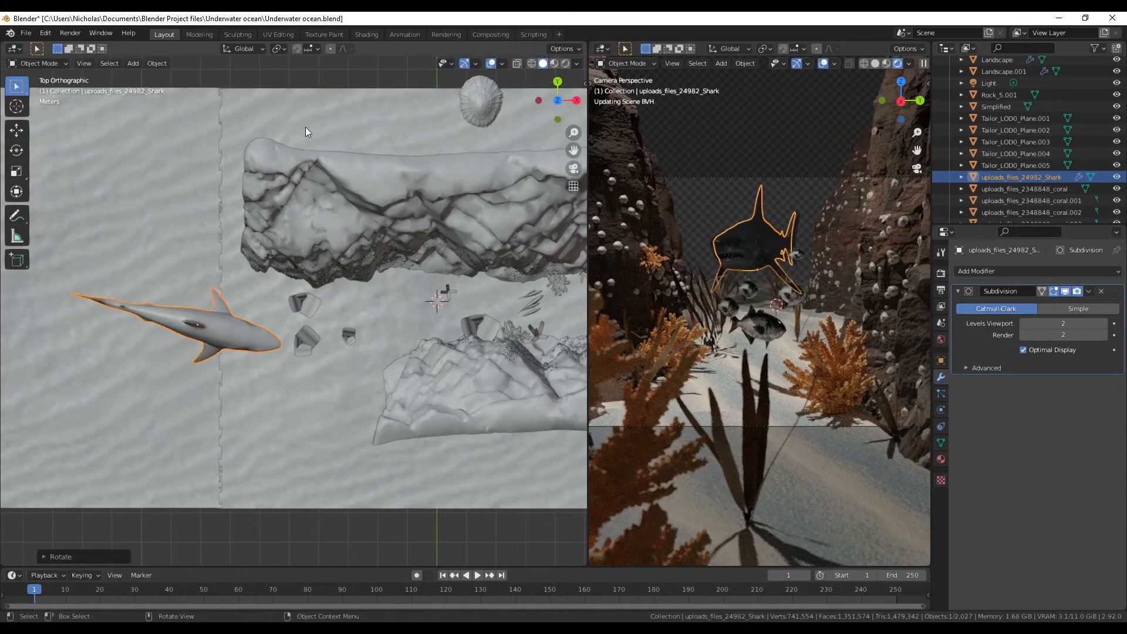
{"action": "left_click", "coordinate": [405, 85]}
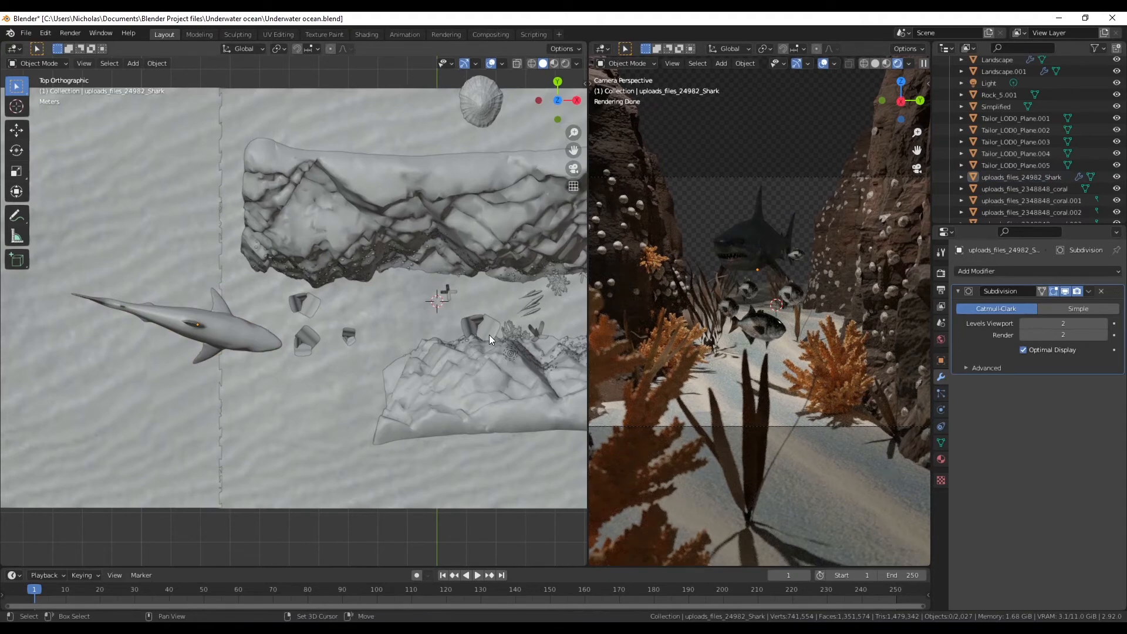
- Make a linked duplicate of the fish Tailor_LOD0_Plane.001, place it beside the foreground coral near the camera, and rotate it counterclockwise
{"action": "middle_click_drag", "start_coordinate": [489, 334], "coordinate": [213, 337], "text": "shift"}
{"action": "scroll", "coordinate": [228, 318], "scroll_direction": "up", "scroll_amount": 2}
{"action": "scroll", "coordinate": [207, 314], "scroll_direction": "up", "scroll_amount": 2}
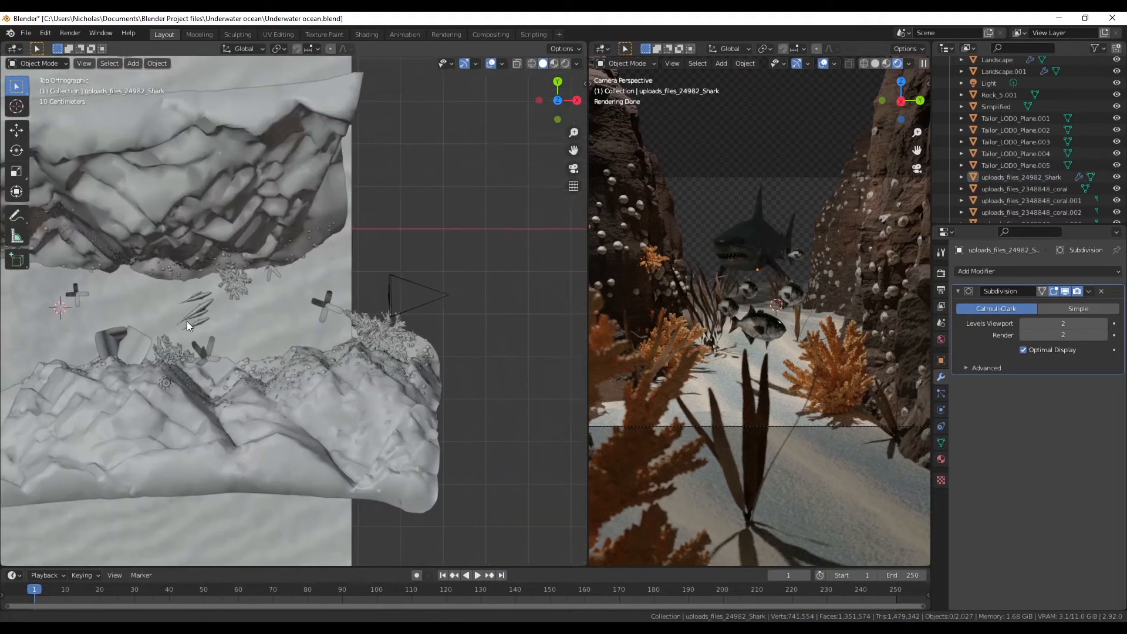
{"action": "left_click", "coordinate": [166, 302]}
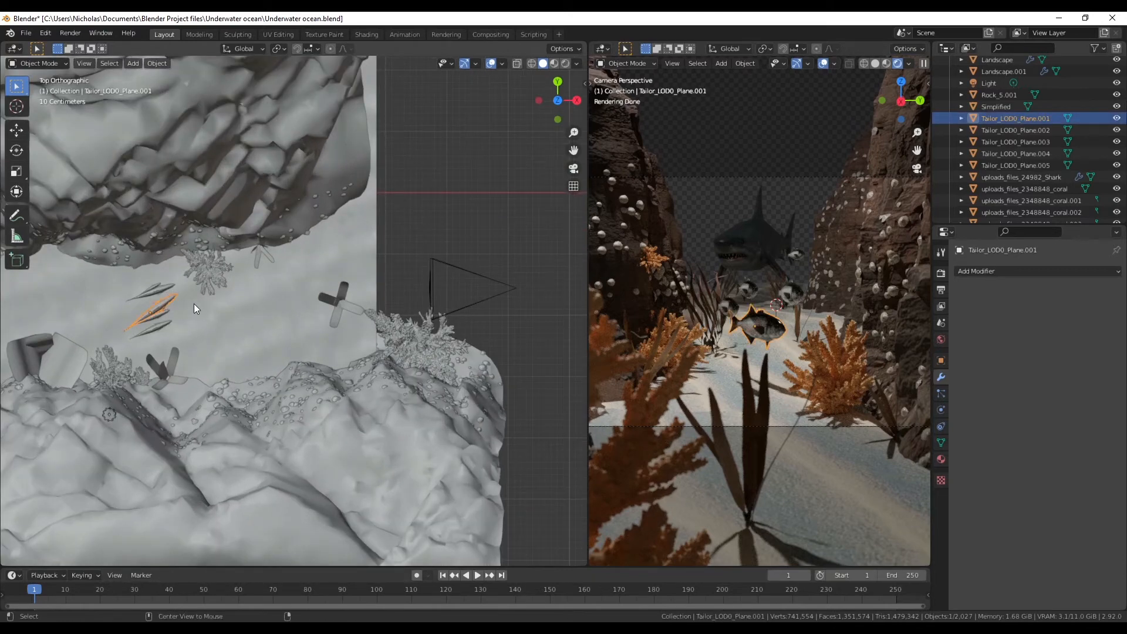
{"action": "key", "text": "shift+d"}
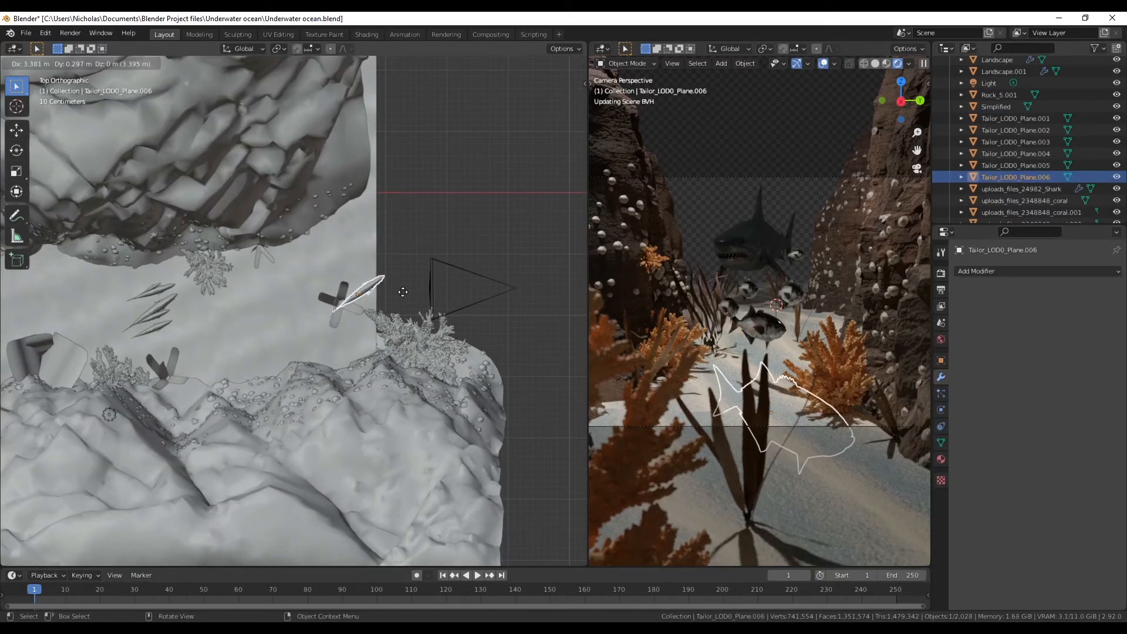
{"action": "left_click", "coordinate": [421, 307]}
{"action": "key", "text": "r"}
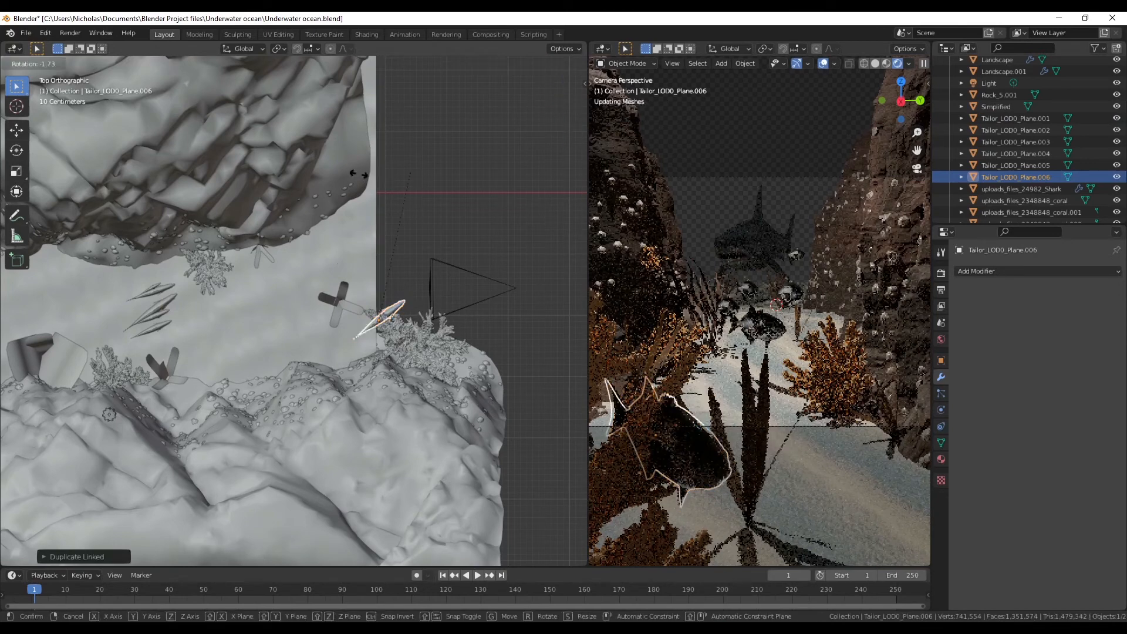
{"action": "left_click", "coordinate": [287, 292]}
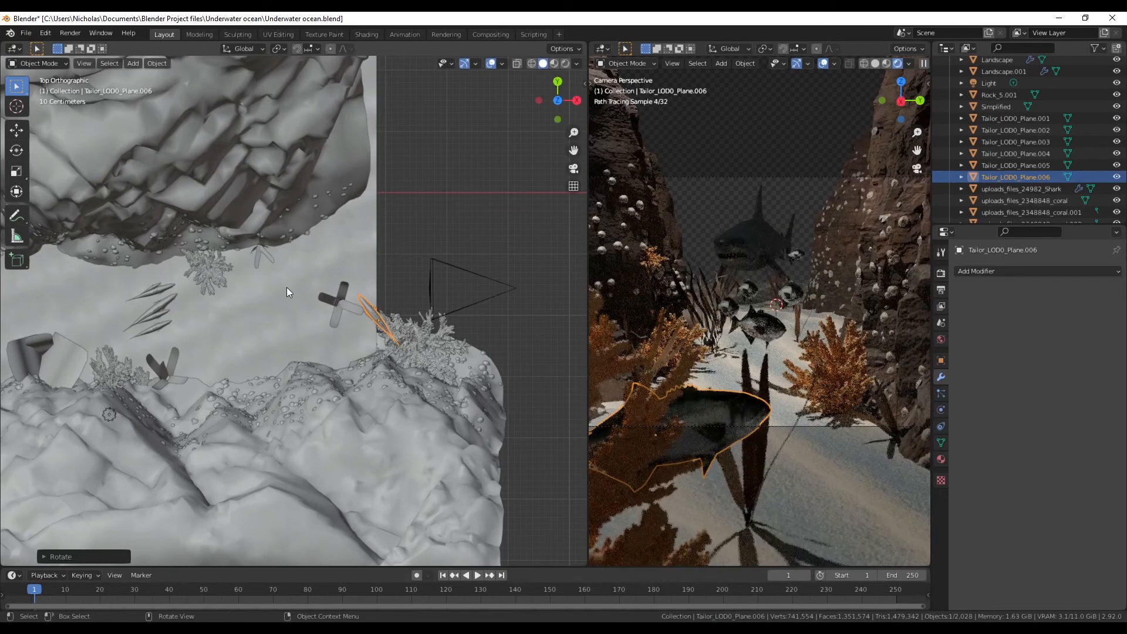
{"action": "left_click", "coordinate": [492, 165]}
- Move the duplicated fish away from the coral to the opposite side of the camera's view and rotate it to face into the frame
{"action": "scroll", "coordinate": [494, 352], "scroll_direction": "up", "scroll_amount": 3}
{"action": "middle_click_drag", "start_coordinate": [508, 329], "coordinate": [280, 315], "text": "shift"}
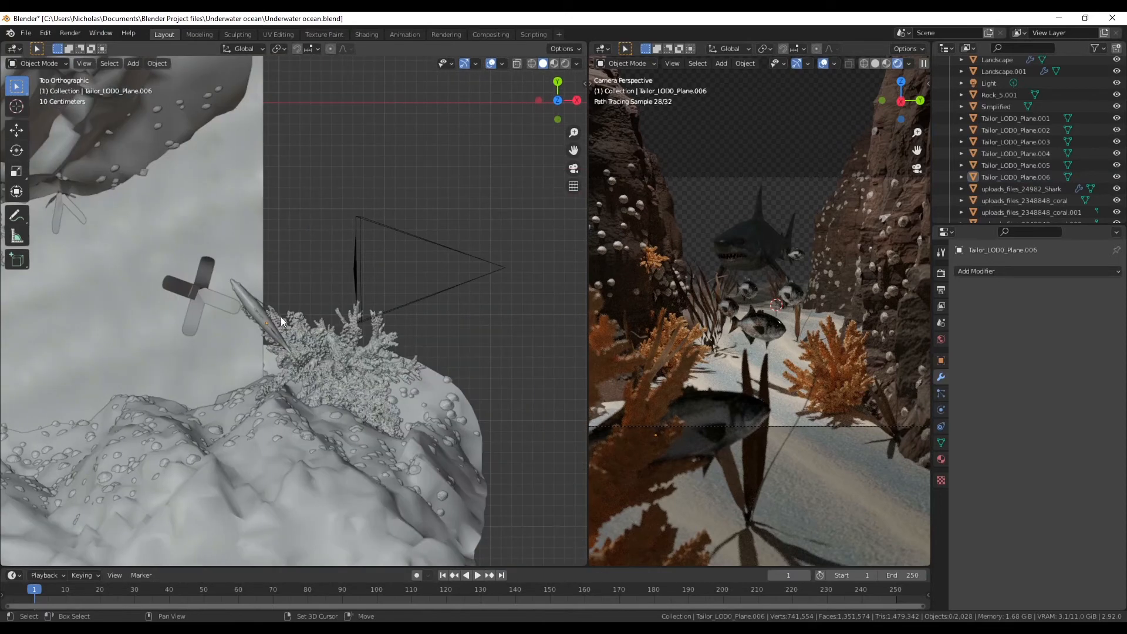
{"action": "left_click", "coordinate": [253, 307]}
{"action": "key", "text": "g"}
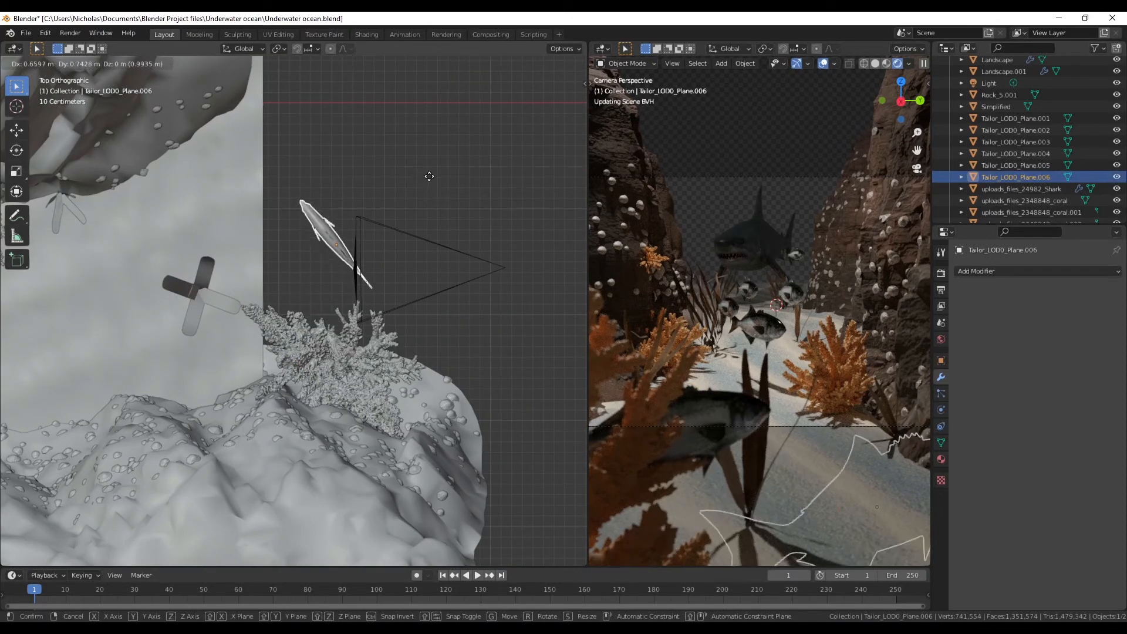
{"action": "left_click", "coordinate": [389, 118]}
{"action": "key", "text": "r"}
{"action": "left_click", "coordinate": [263, 225]}
{"action": "key", "text": "g"}
{"action": "left_click", "coordinate": [226, 228]}
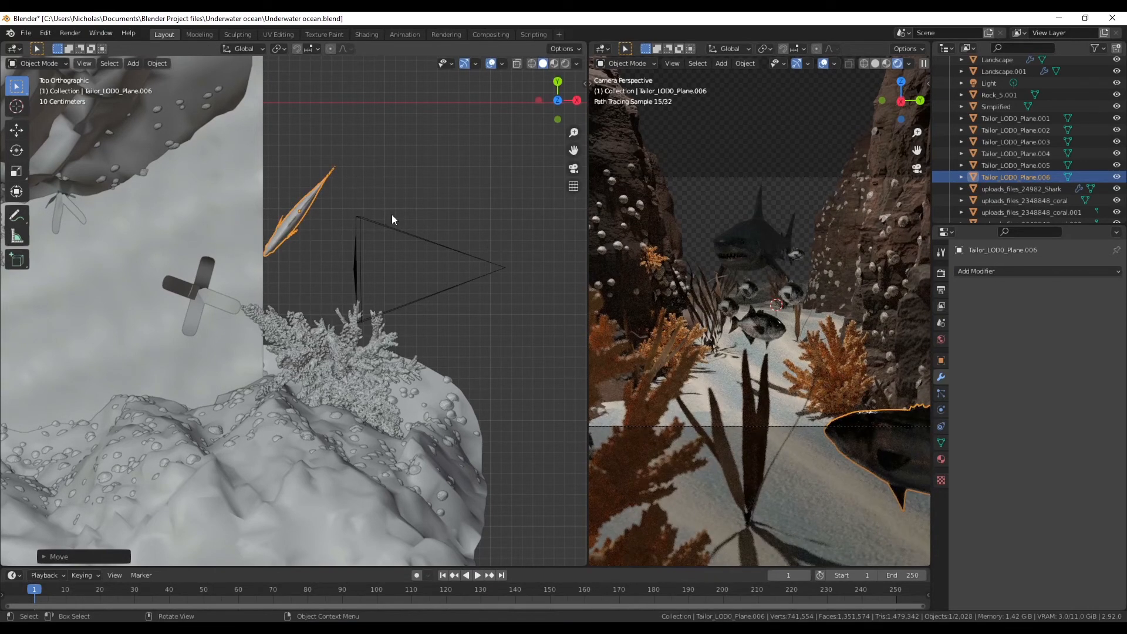
- Raise the duplicated foreground fish about 0.25 m along Z and deselect it
{"action": "middle_click_drag", "start_coordinate": [364, 248], "coordinate": [330, 300]}
{"action": "key", "text": "g"}
{"action": "key", "text": "z"}
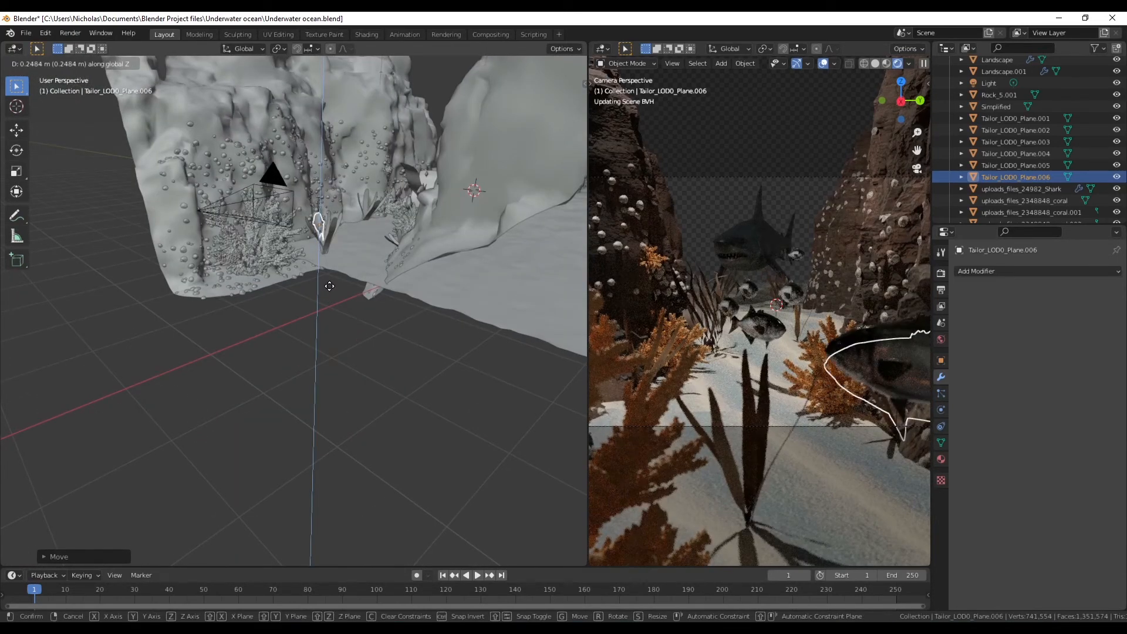
{"action": "left_click", "coordinate": [329, 286]}
{"action": "left_click", "coordinate": [322, 399]}
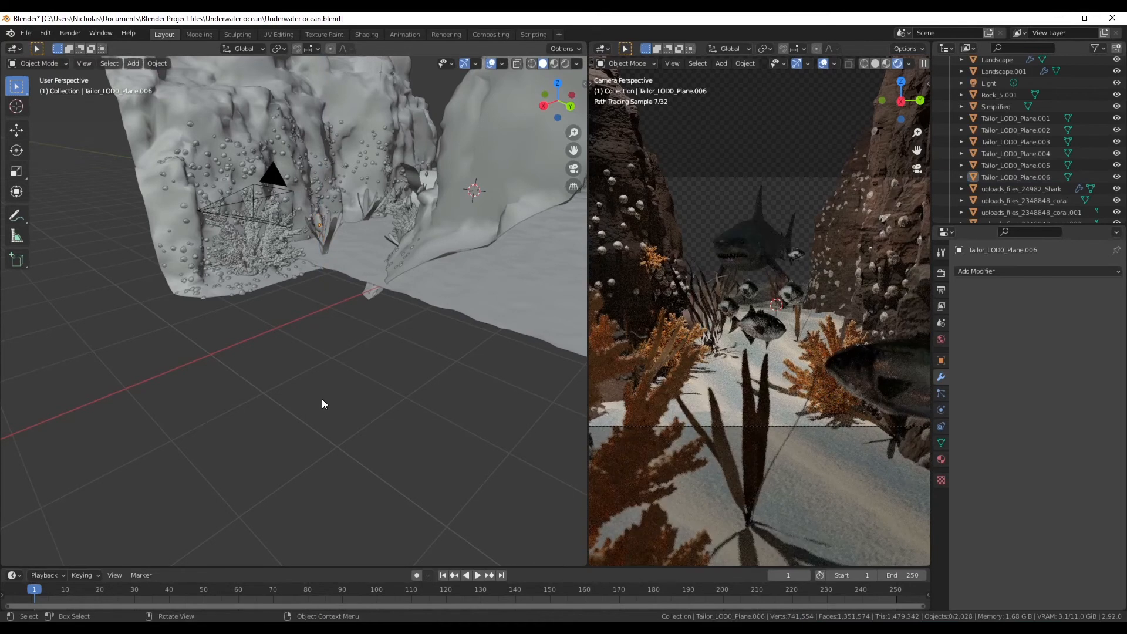
{"action": "scroll", "coordinate": [318, 392], "scroll_direction": "up", "scroll_amount": 2}
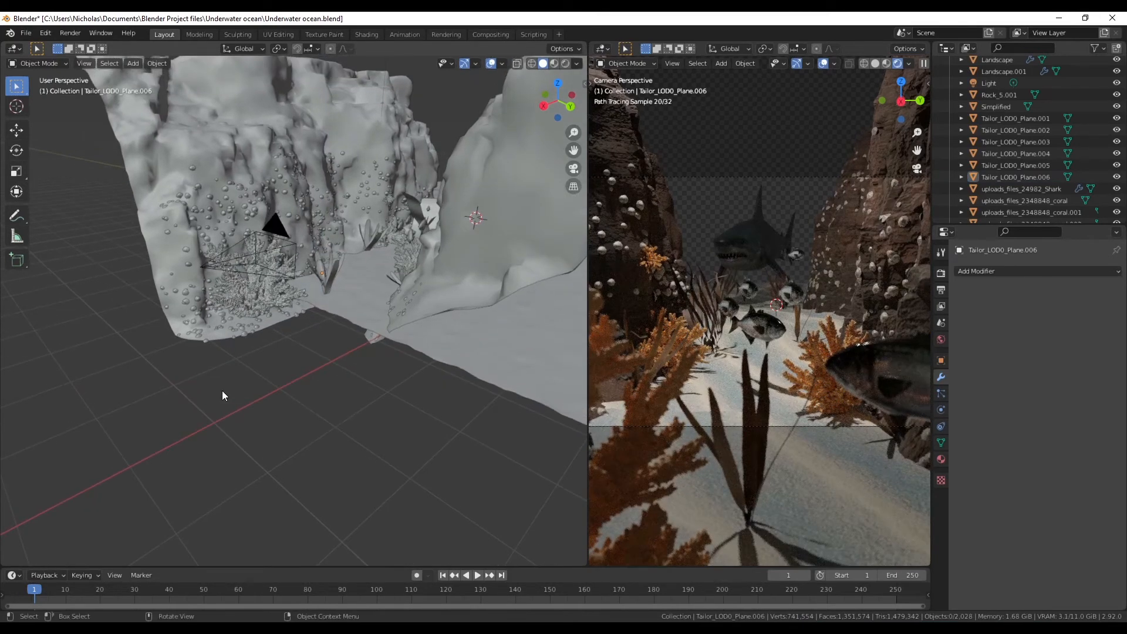
{"action": "scroll", "coordinate": [287, 352], "scroll_direction": "up", "scroll_amount": 2}
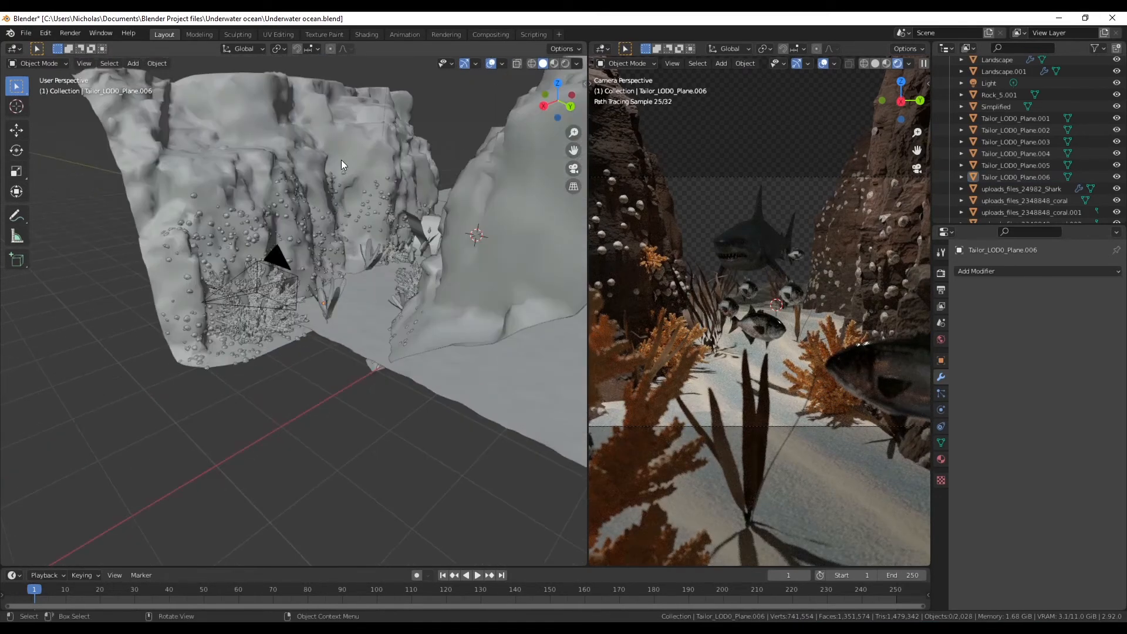
- Make a linked duplicate of the coral-covered cliff, place it behind the original beside the shark, rotate it clockwise, and deselect it
{"action": "middle_click_drag", "start_coordinate": [333, 200], "coordinate": [304, 322], "text": "shift"}
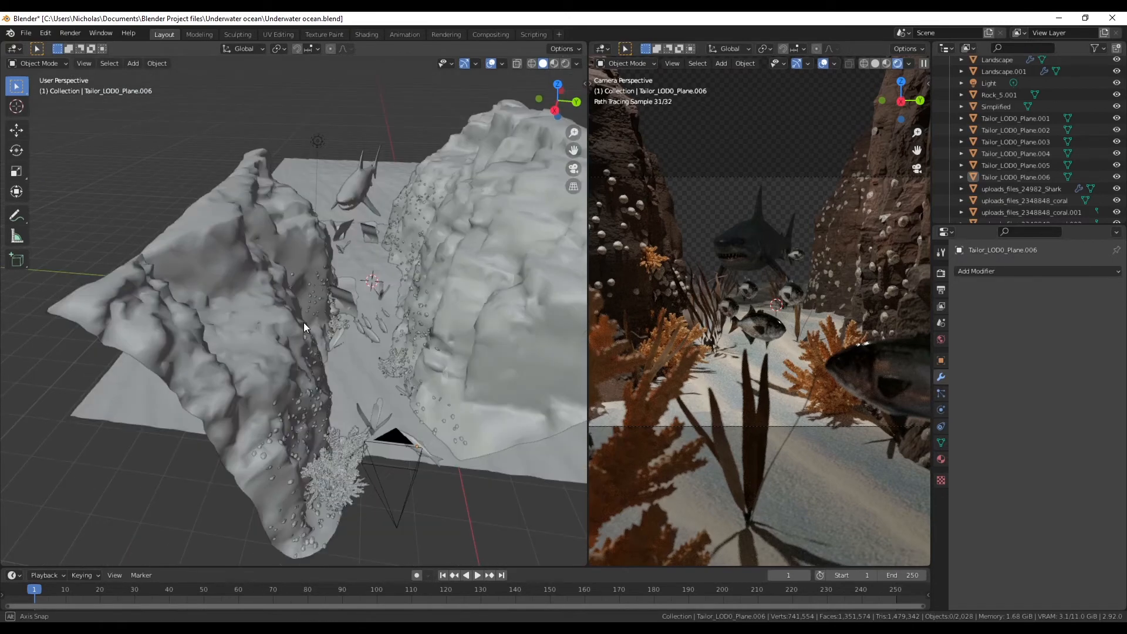
{"action": "middle_click_drag", "start_coordinate": [463, 270], "coordinate": [213, 182]}
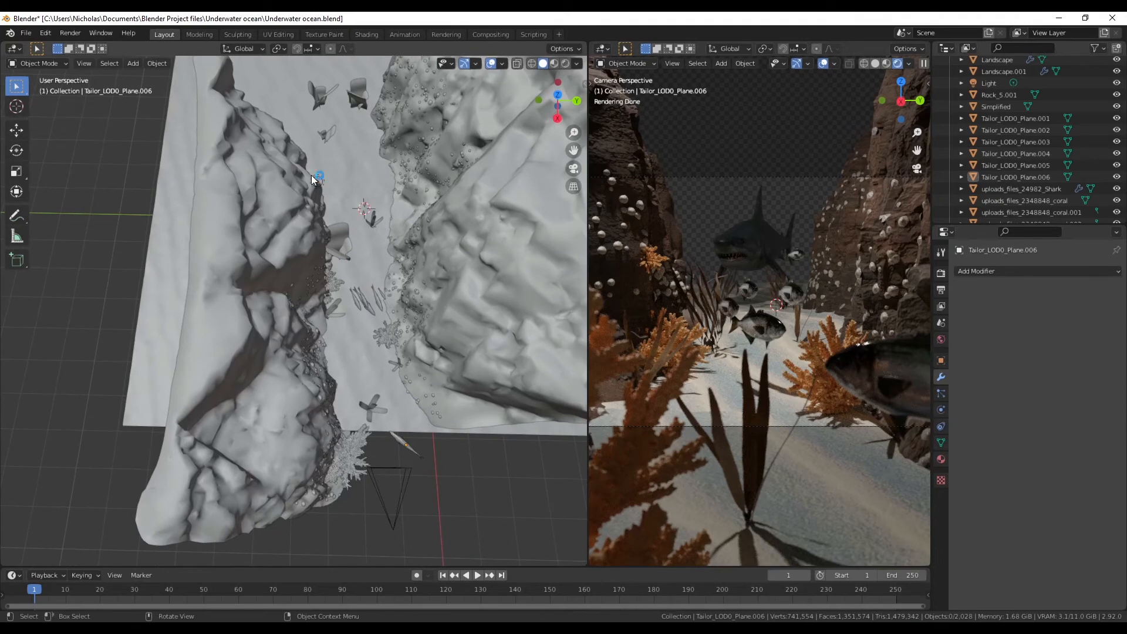
{"action": "left_click", "coordinate": [311, 175]}
{"action": "left_click", "coordinate": [557, 95]}
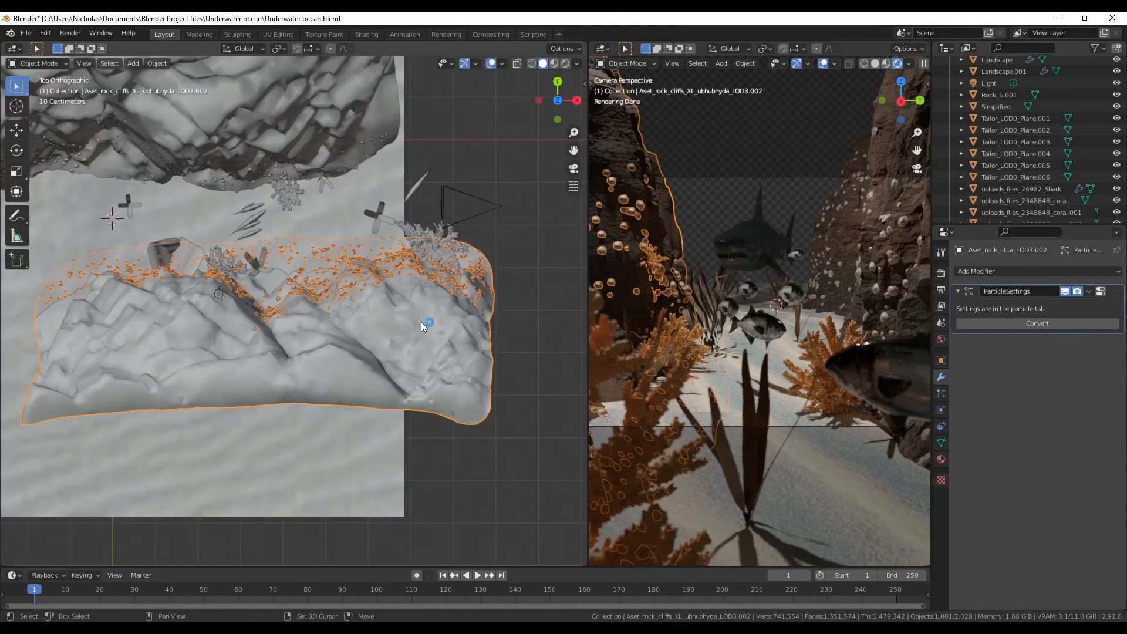
{"action": "scroll", "coordinate": [421, 322], "scroll_direction": "down", "scroll_amount": 6}
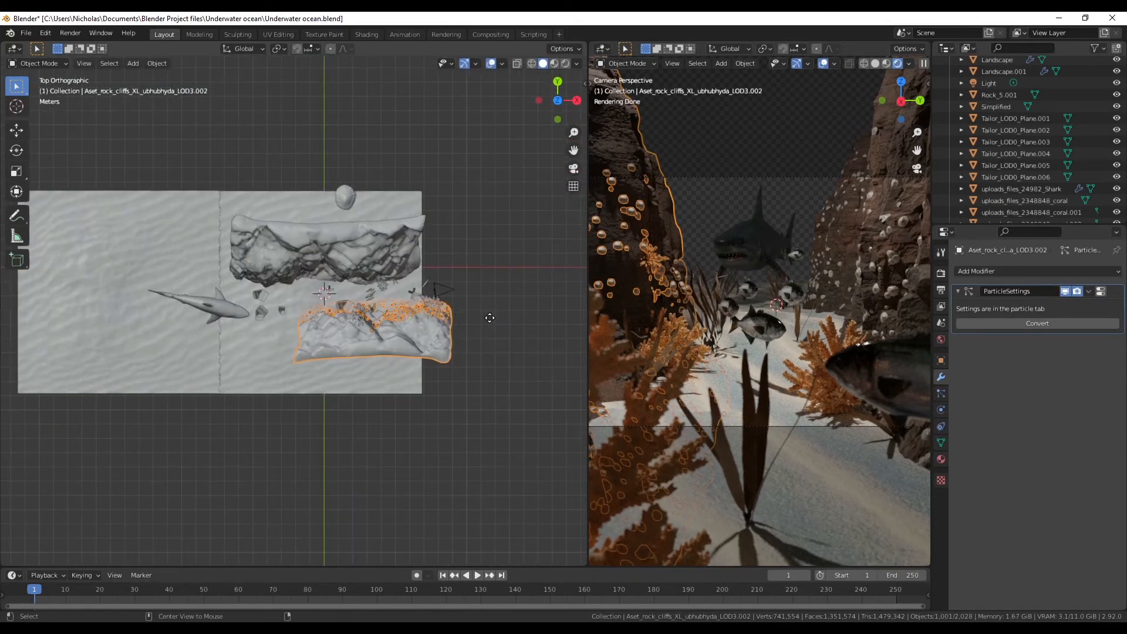
{"action": "key", "text": "shift+d"}
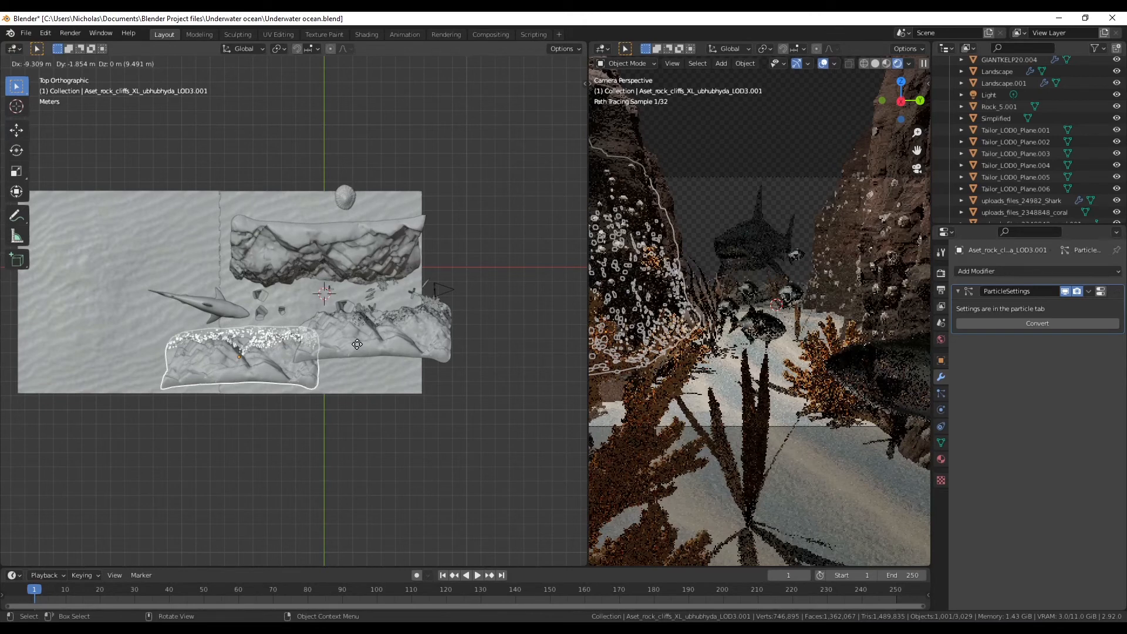
{"action": "left_click", "coordinate": [351, 336]}
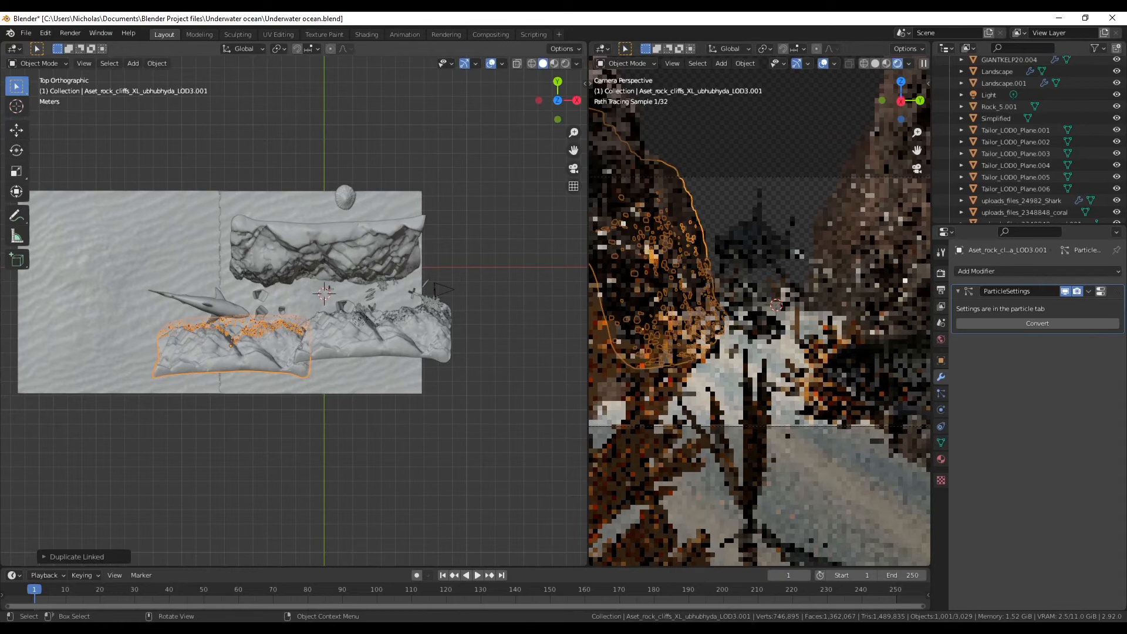
{"action": "key", "text": "alt+a"}
{"action": "scroll", "coordinate": [161, 323], "scroll_direction": "up", "scroll_amount": 3}
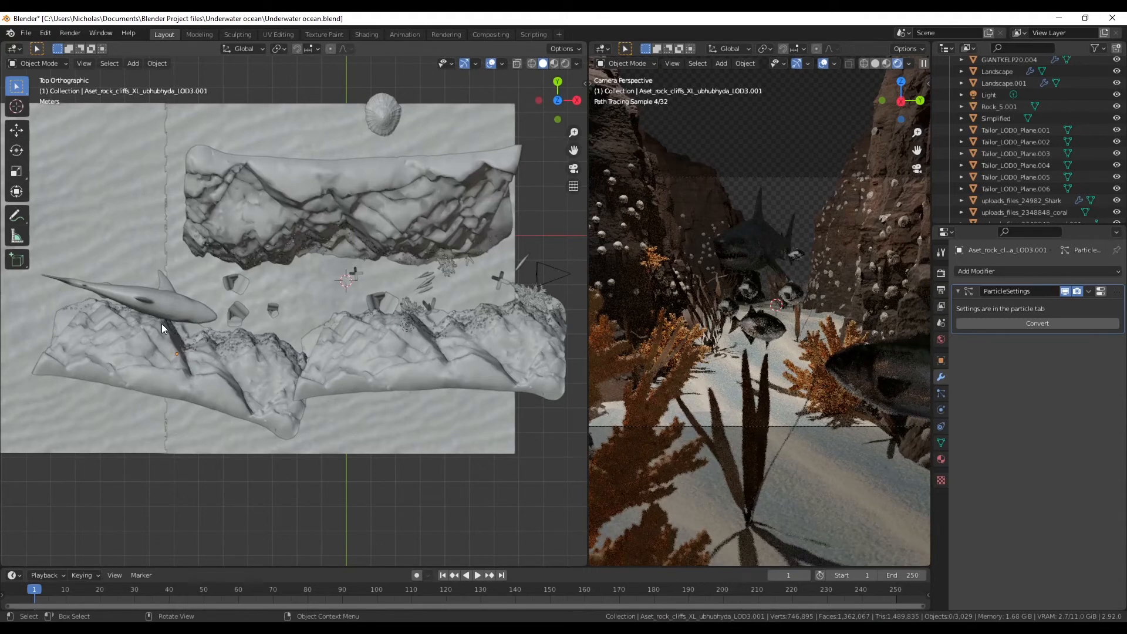
- Move the shark off the duplicated cliff into the channel and scale it down to about 0.86
{"action": "left_click", "coordinate": [160, 323]}
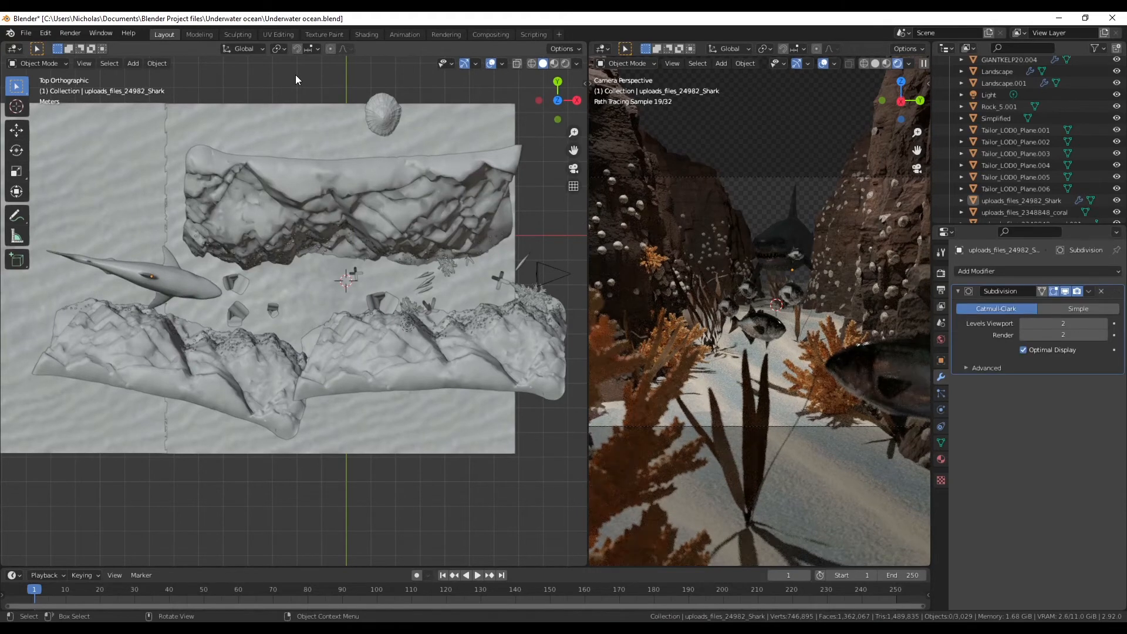
{"action": "left_click", "coordinate": [187, 282]}
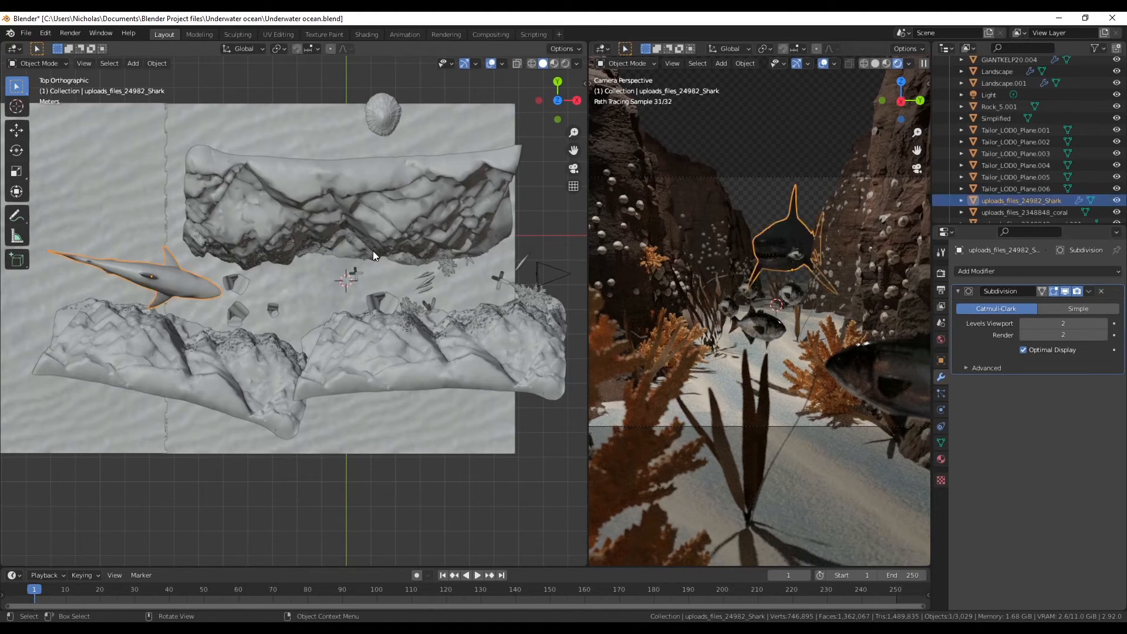
{"action": "key", "text": "s"}
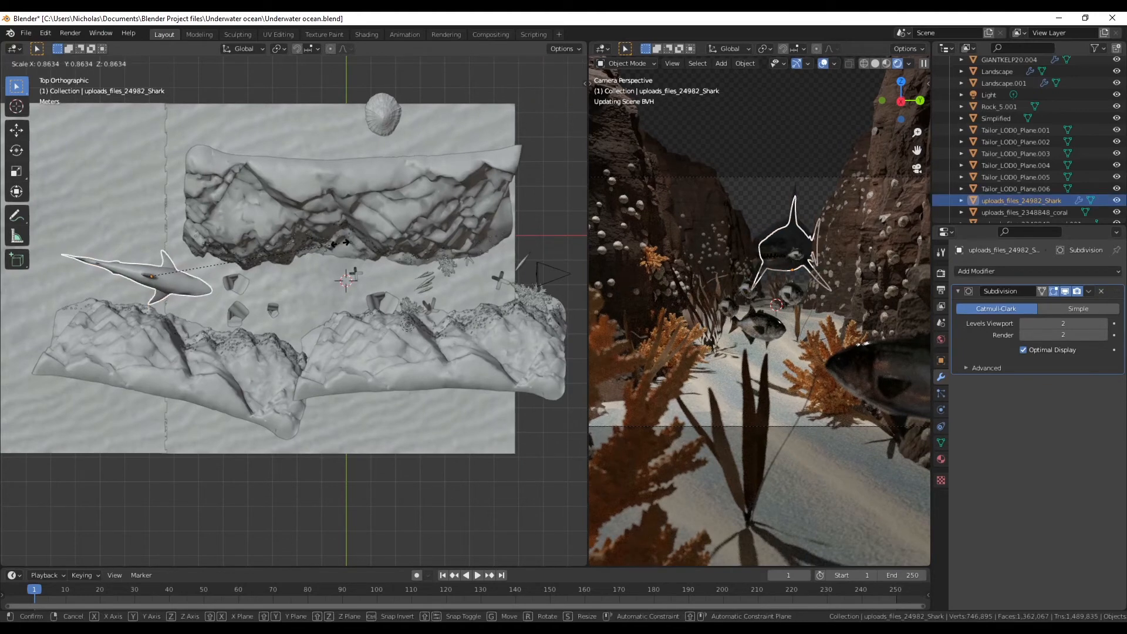
{"action": "left_click", "coordinate": [320, 294]}
- Move the shark forward along the channel toward the smaller fish and deselect it
{"action": "key", "text": "g"}
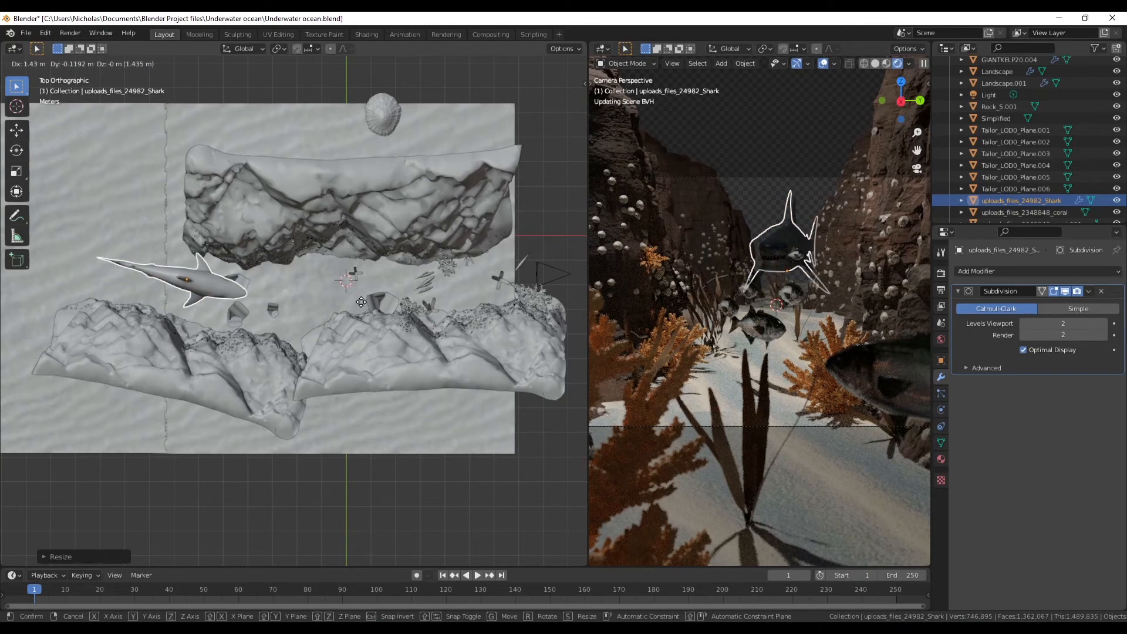
{"action": "left_click", "coordinate": [365, 305]}
{"action": "left_click", "coordinate": [318, 77]}
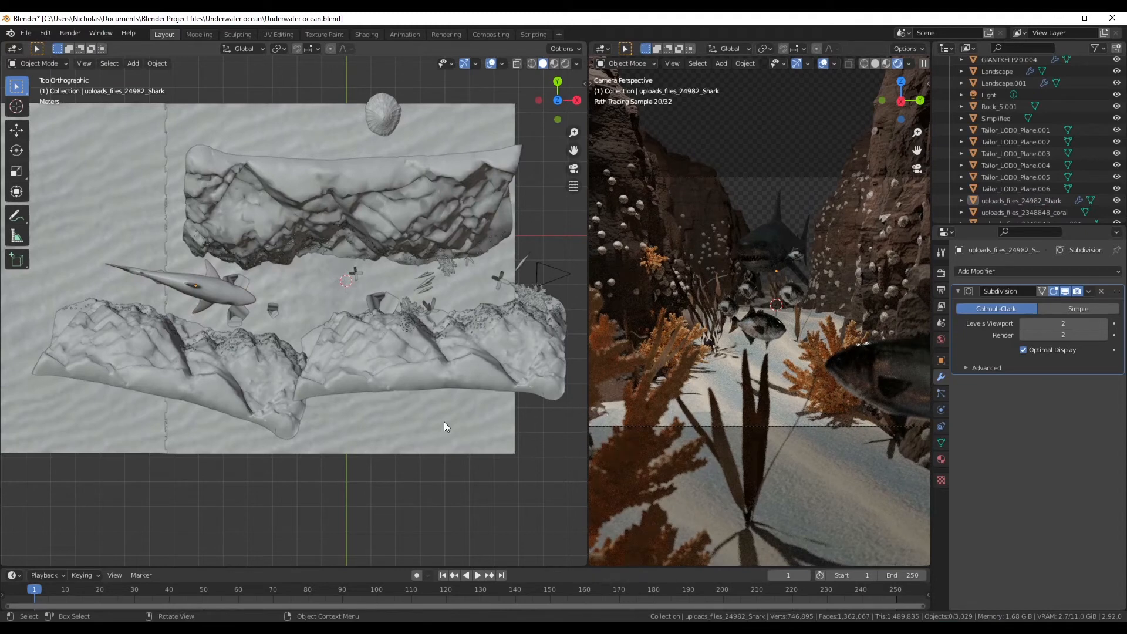
- Save Underwater ocean.blend and look over the canyon layout from behind the camera
{"action": "middle_click_drag", "start_coordinate": [471, 446], "coordinate": [340, 354]}
{"action": "key", "text": "ctrl+s"}
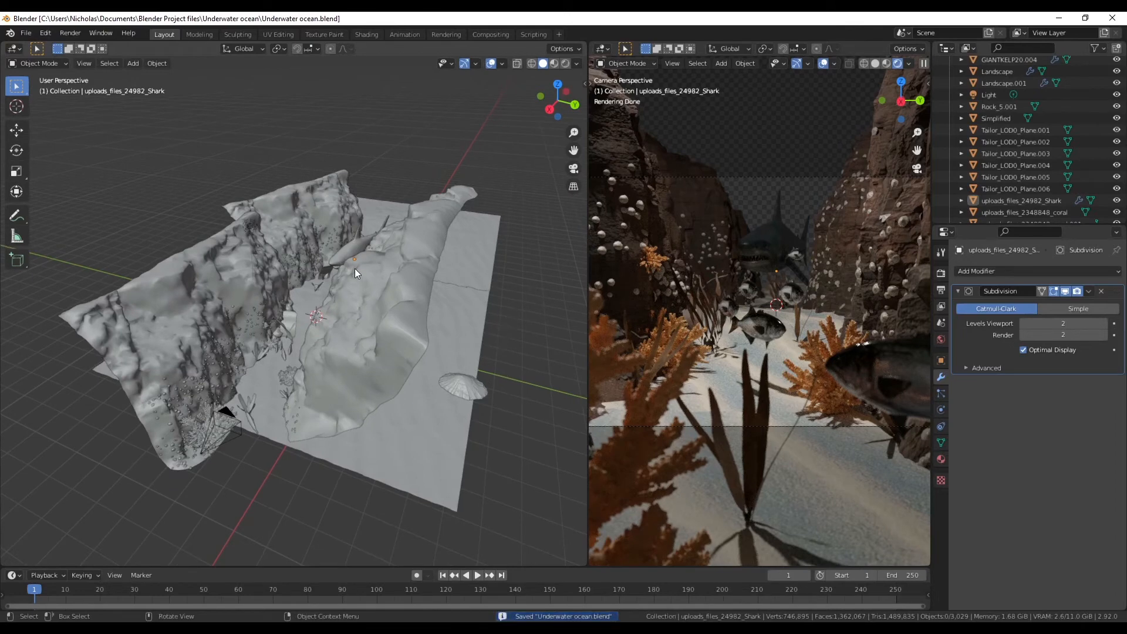
{"action": "middle_click_drag", "start_coordinate": [354, 260], "coordinate": [328, 283]}
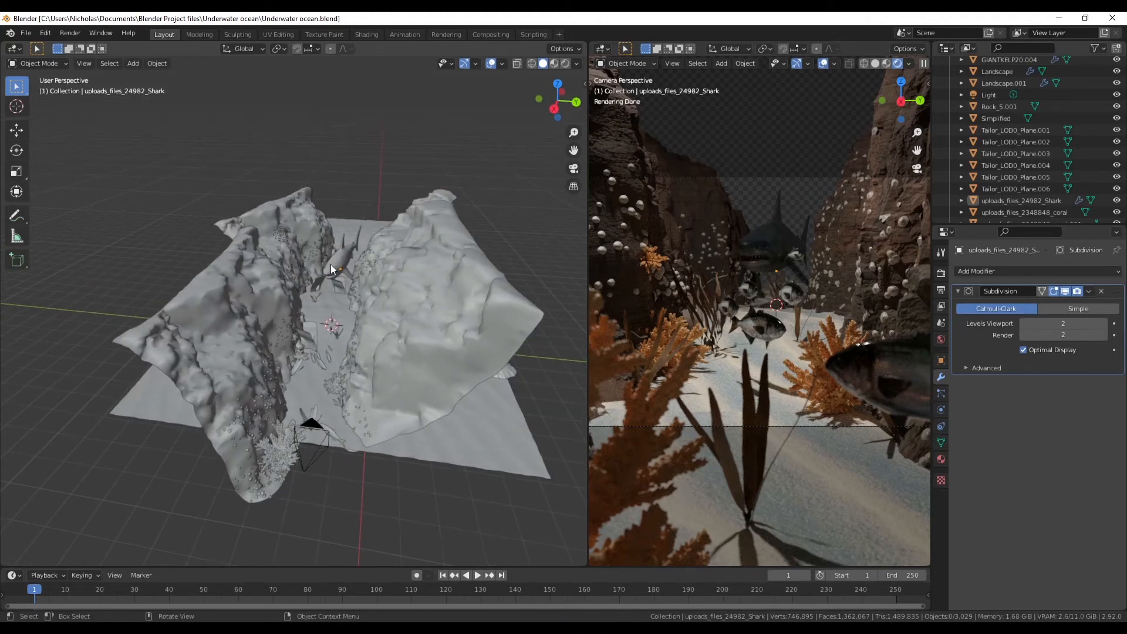
{"action": "middle_click_drag", "start_coordinate": [477, 351], "coordinate": [298, 427]}
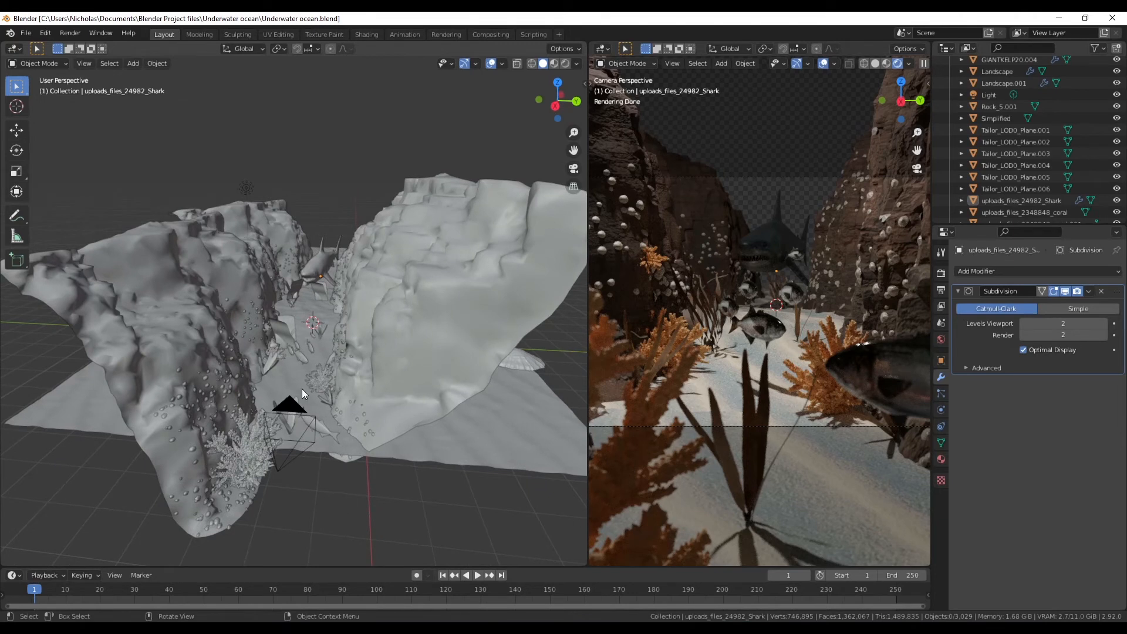
{"action": "middle_click_drag", "start_coordinate": [370, 331], "coordinate": [325, 438]}
- Switch to Chrome and browse the Freepik photo results for "Ocean sand texture"
{"action": "mouse_move", "coordinate": [101, 628]}
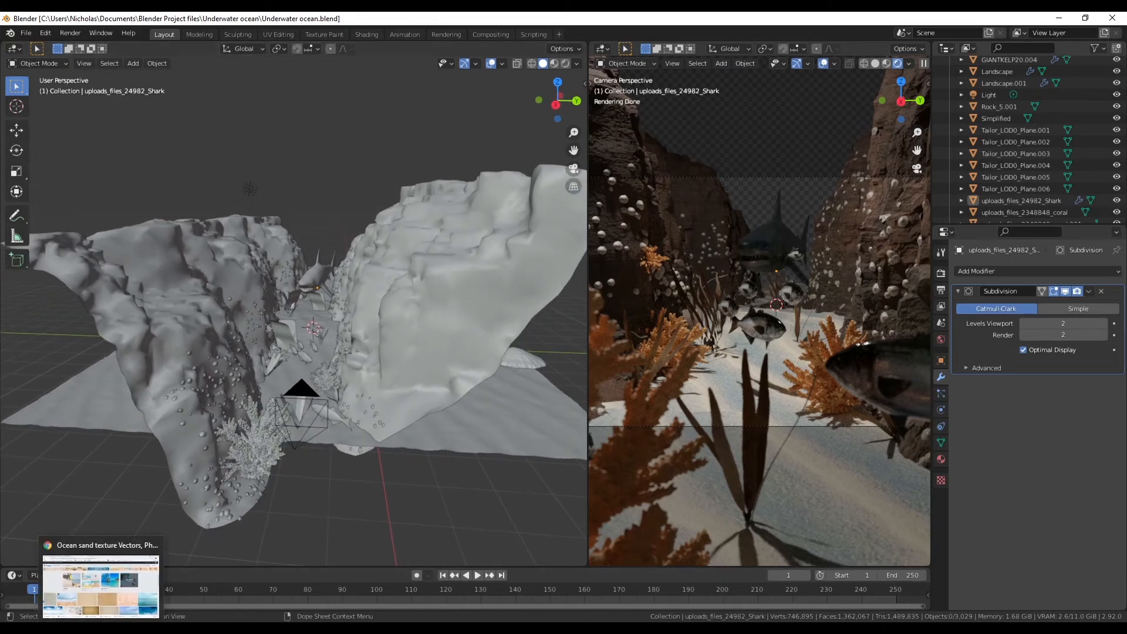
{"action": "left_click", "coordinate": [101, 595]}
{"action": "scroll", "coordinate": [529, 347], "scroll_direction": "down", "scroll_amount": 4}
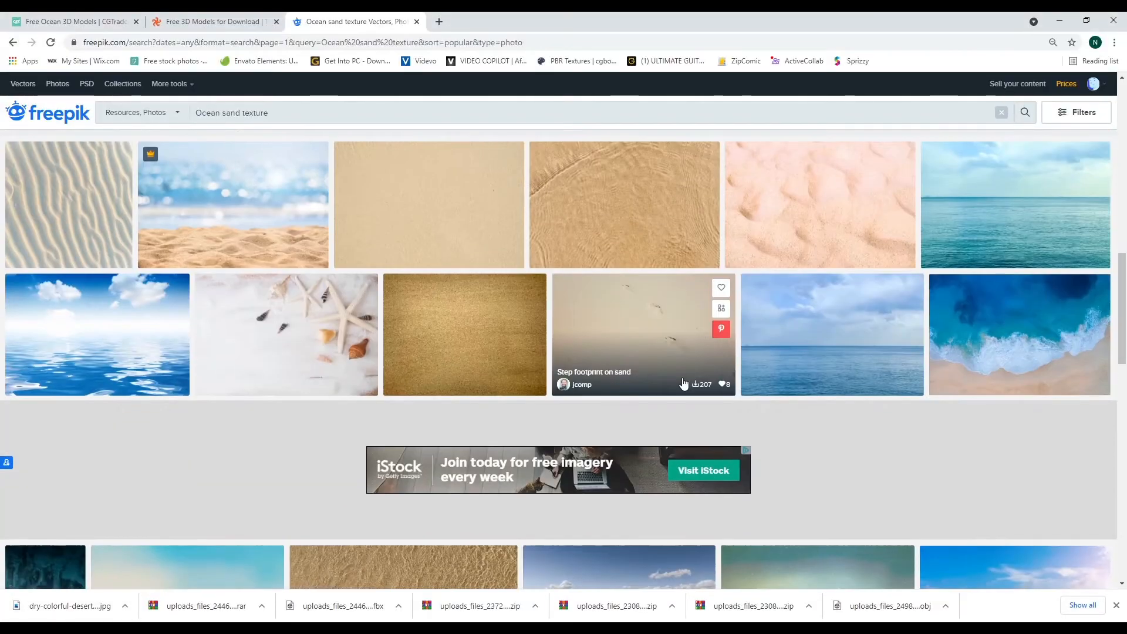
- Change the photo search to "Ocean texture" and run it
{"action": "scroll", "coordinate": [529, 352], "scroll_direction": "up", "scroll_amount": 13}
{"action": "double_click", "coordinate": [234, 112]}
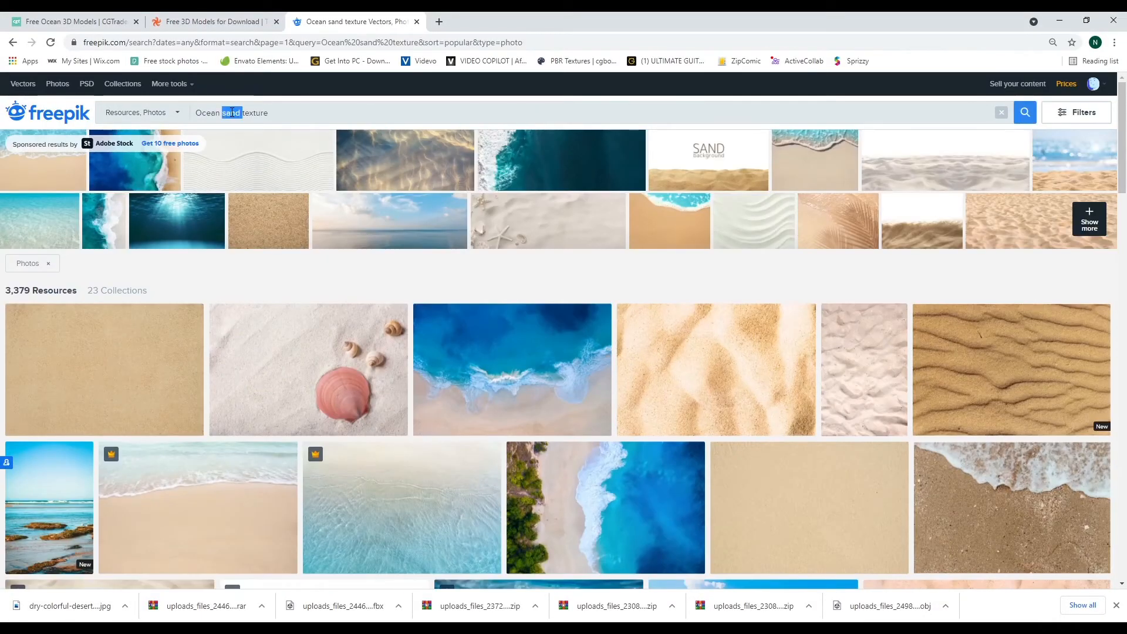
{"action": "key", "text": "BackSpace"}
{"action": "key", "text": "Return"}
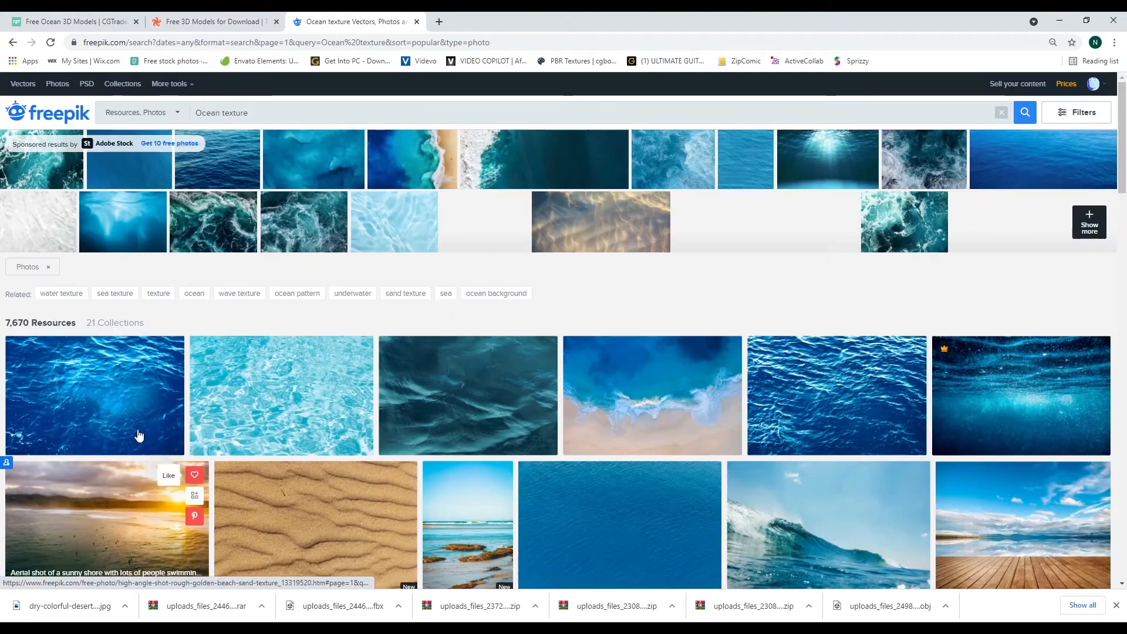
- Choose the dark blue "Background of sea water" photo from the search results and download the free version
{"action": "scroll", "coordinate": [731, 287], "scroll_direction": "down", "scroll_amount": 1}
{"action": "scroll", "coordinate": [836, 381], "scroll_direction": "down", "scroll_amount": 2}
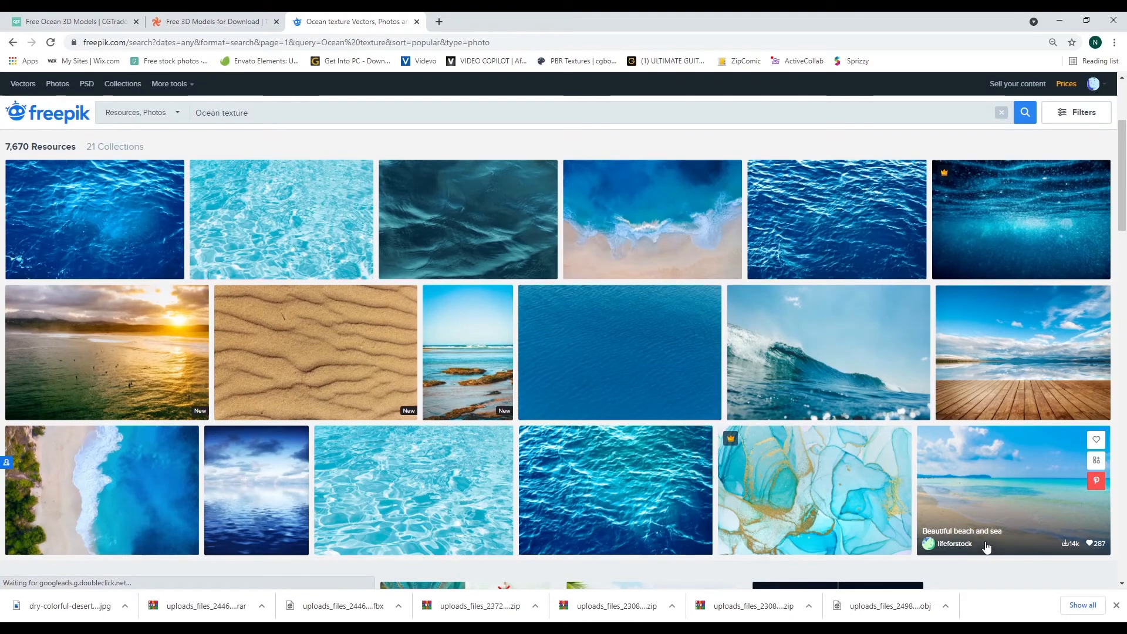
{"action": "scroll", "coordinate": [986, 546], "scroll_direction": "down", "scroll_amount": 7}
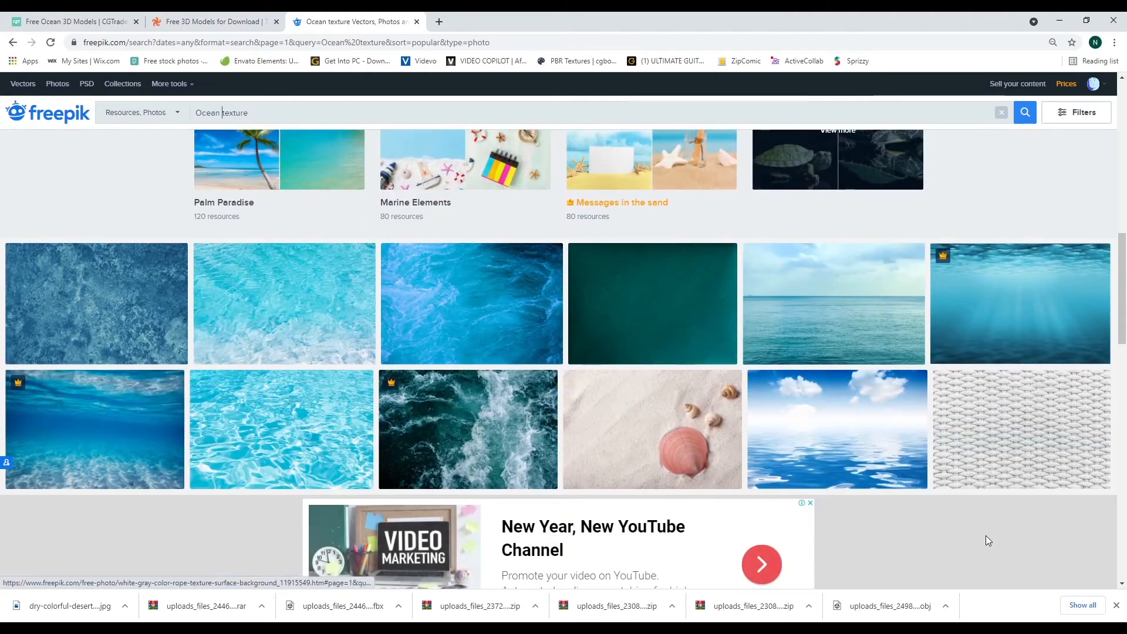
{"action": "scroll", "coordinate": [986, 539], "scroll_direction": "up", "scroll_amount": 6}
{"action": "scroll", "coordinate": [985, 538], "scroll_direction": "up", "scroll_amount": 5}
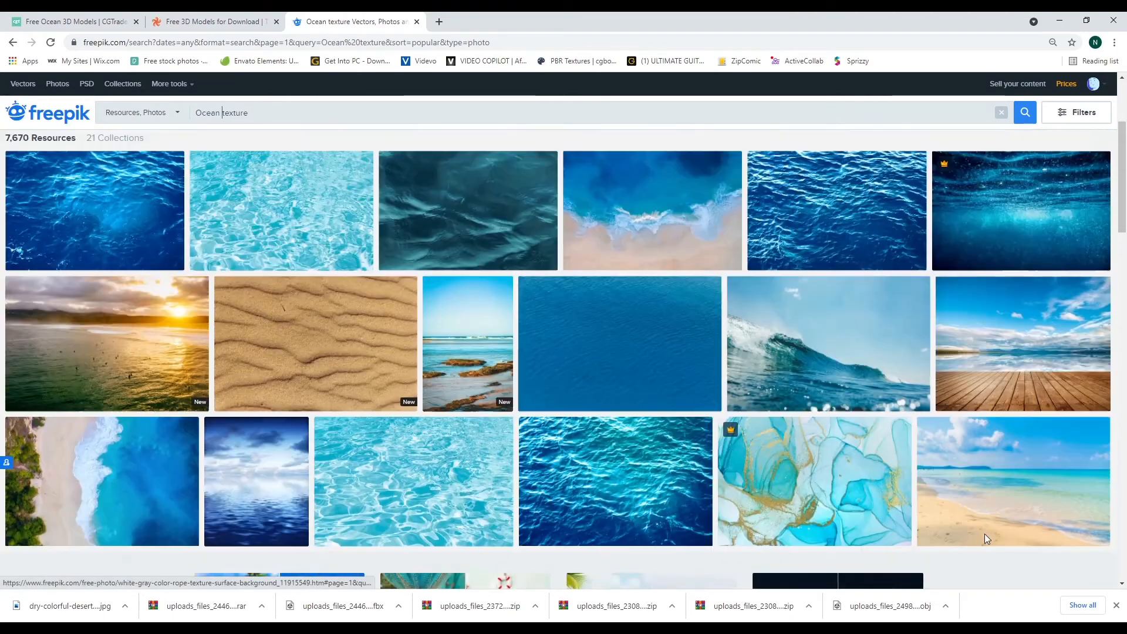
{"action": "scroll", "coordinate": [986, 537], "scroll_direction": "down", "scroll_amount": 11}
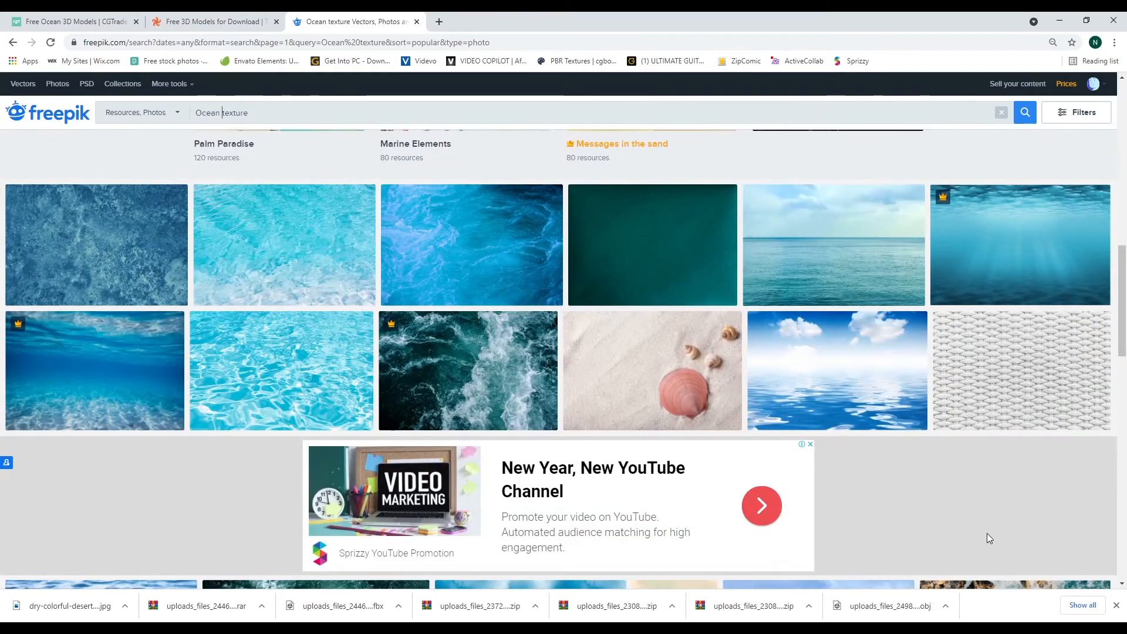
{"action": "scroll", "coordinate": [987, 537], "scroll_direction": "up", "scroll_amount": 10}
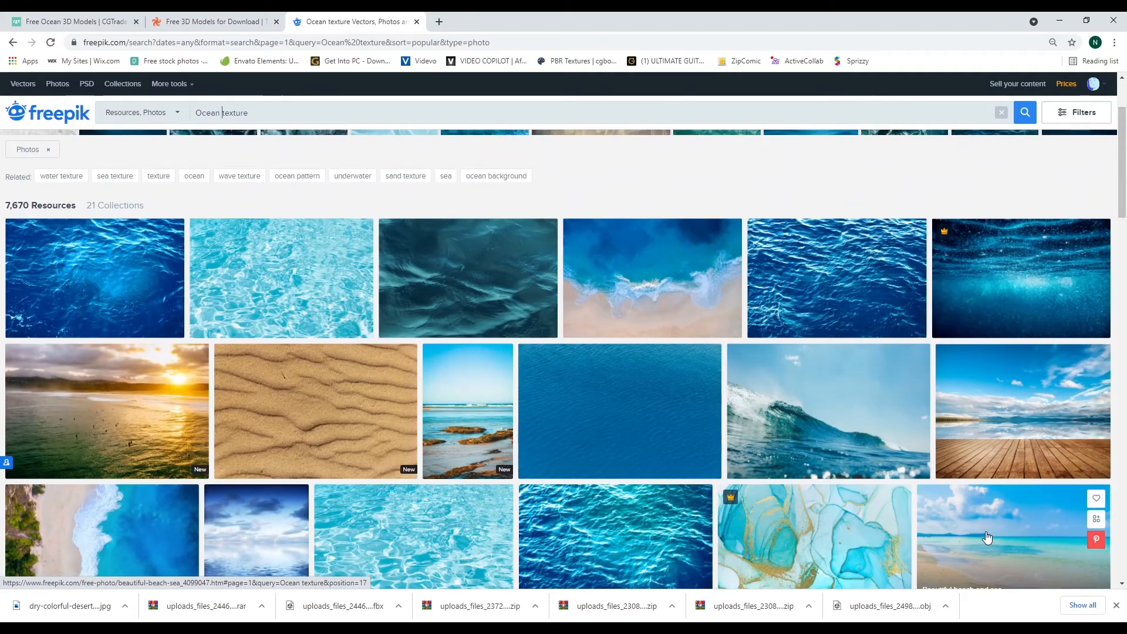
{"action": "left_click", "coordinate": [841, 263]}
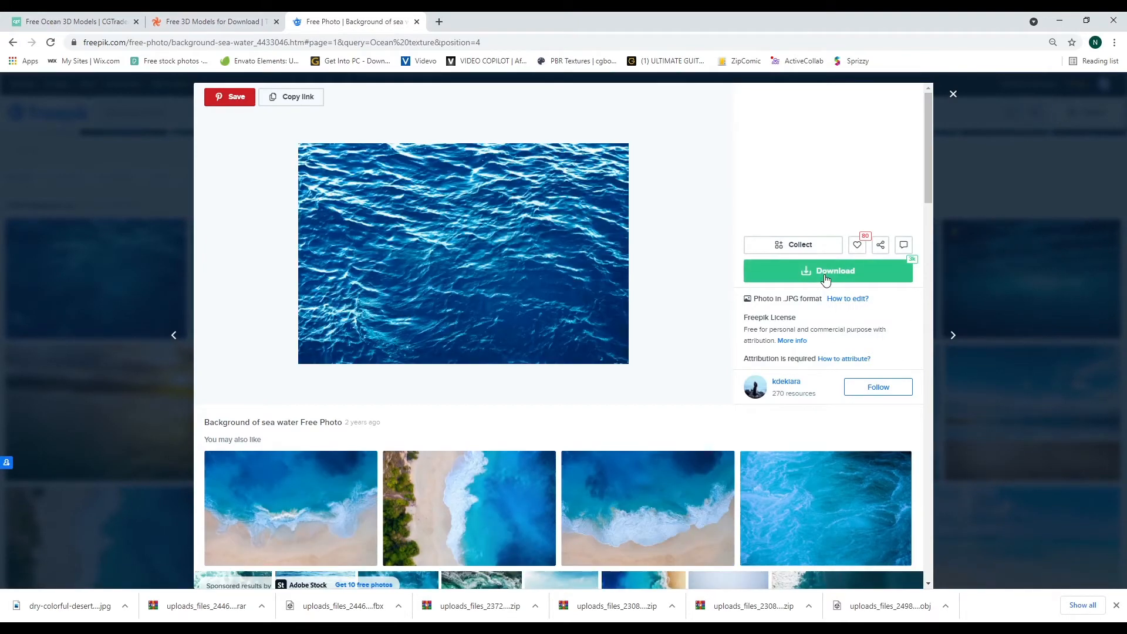
{"action": "left_click", "coordinate": [825, 279]}
{"action": "left_click", "coordinate": [835, 389]}
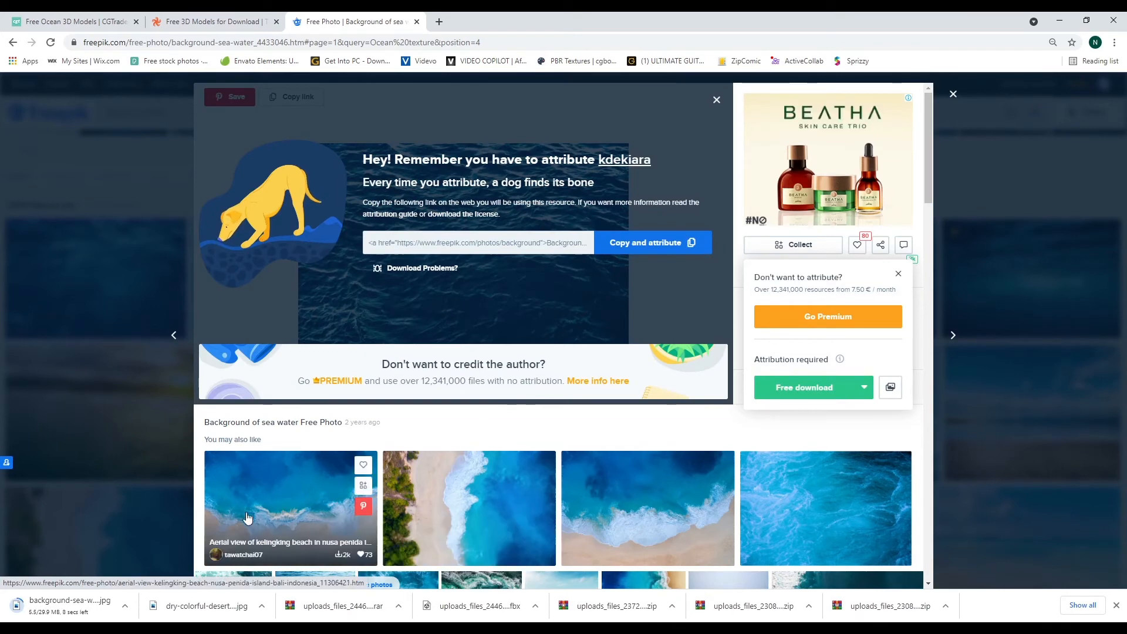
- Switch to File Explorer and transfer the background-sea-water image from Downloads into the Texture folder of the Underwater ocean project
{"action": "mouse_move", "coordinate": [71, 629]}
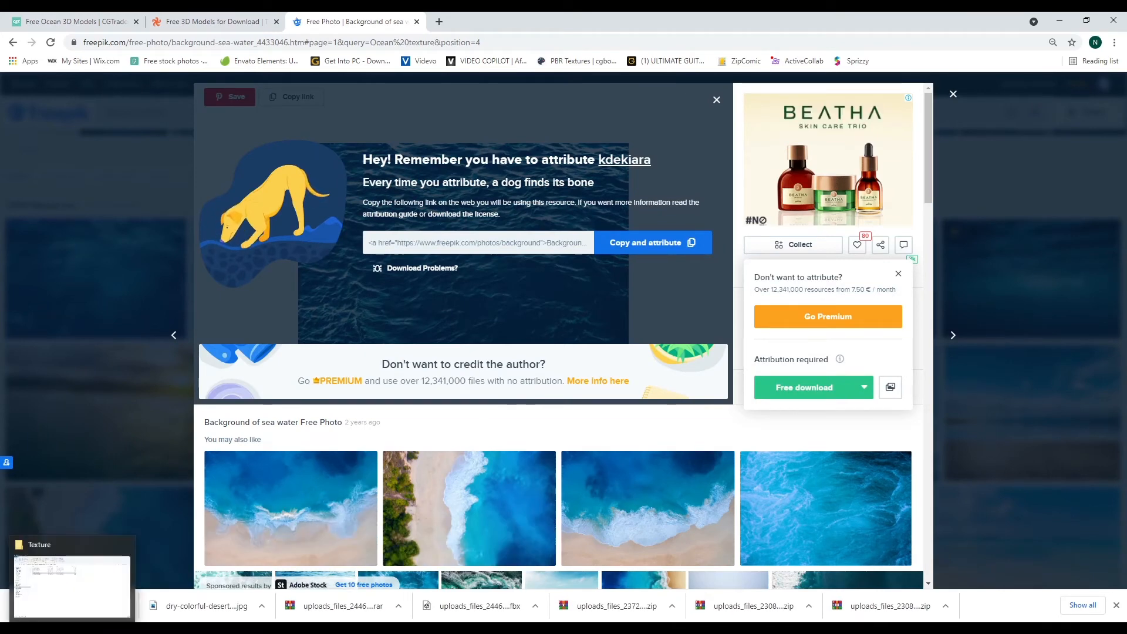
{"action": "left_click", "coordinate": [75, 595]}
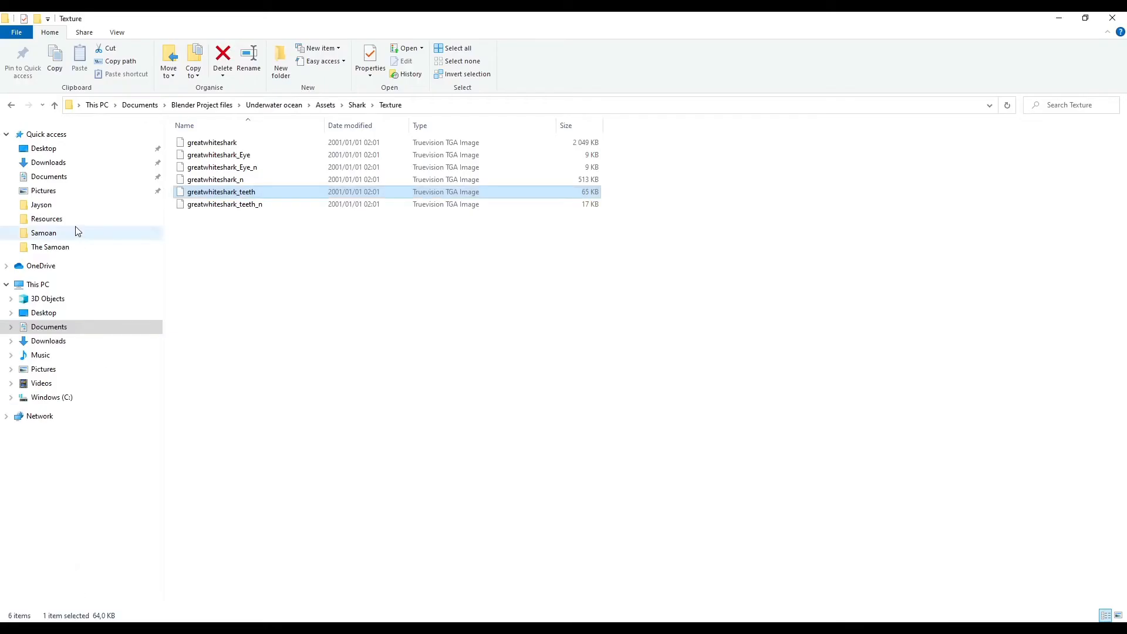
{"action": "left_click", "coordinate": [55, 165]}
{"action": "left_click", "coordinate": [188, 146]}
{"action": "left_click", "coordinate": [251, 250]}
{"action": "left_click", "coordinate": [233, 149]}
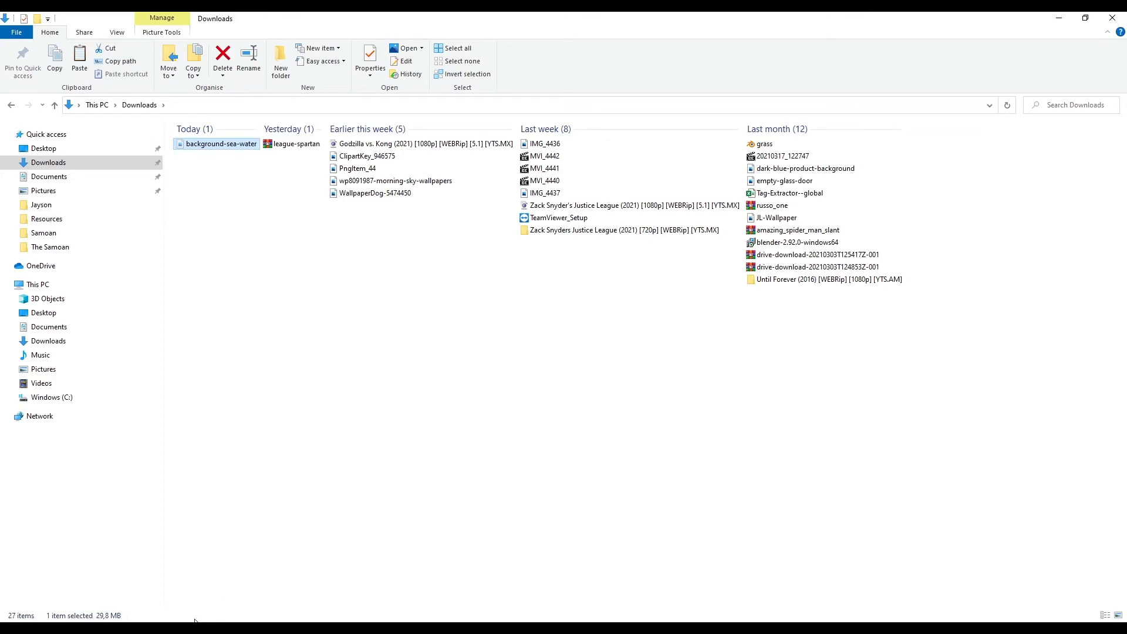
{"action": "left_click", "coordinate": [11, 107]}
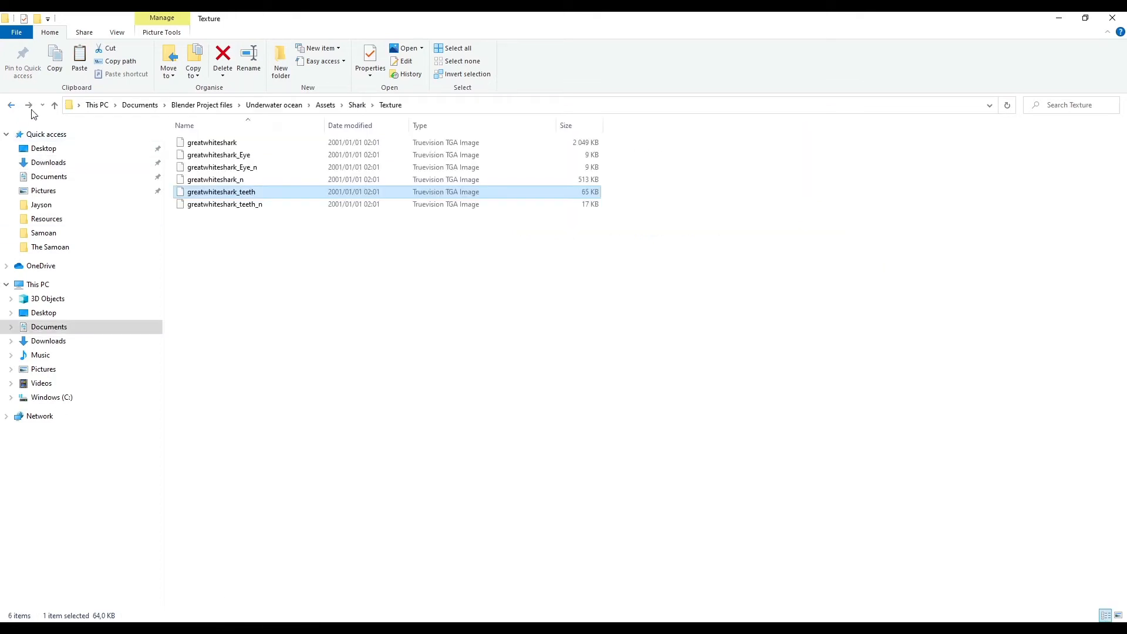
{"action": "left_click", "coordinate": [290, 107]}
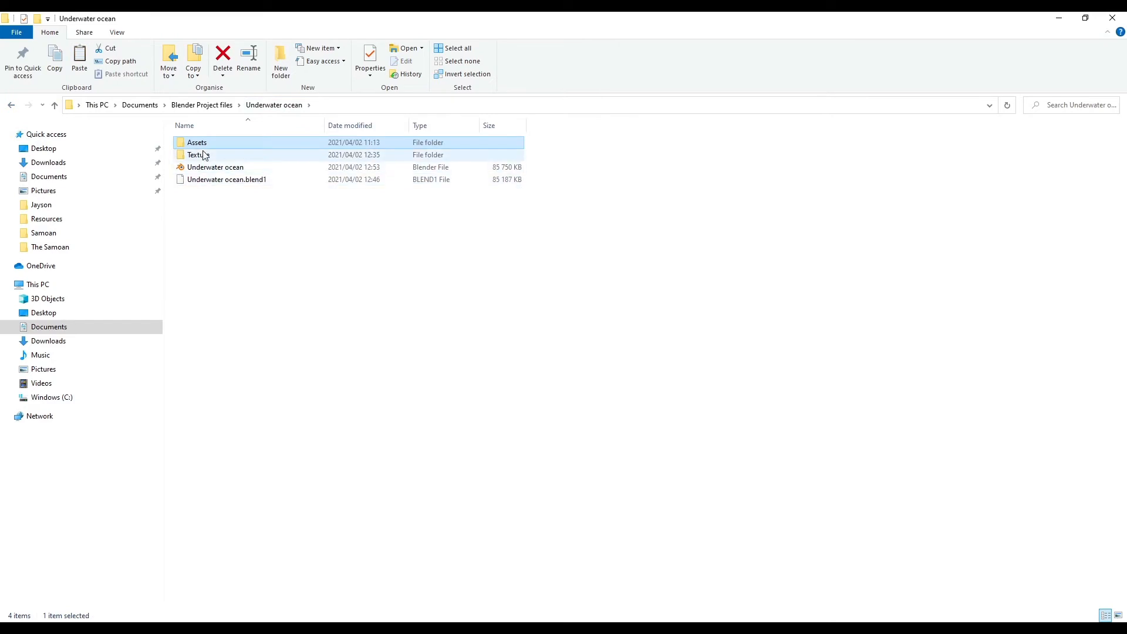
{"action": "double_click", "coordinate": [202, 155]}
{"action": "key", "text": "ctrl+v"}
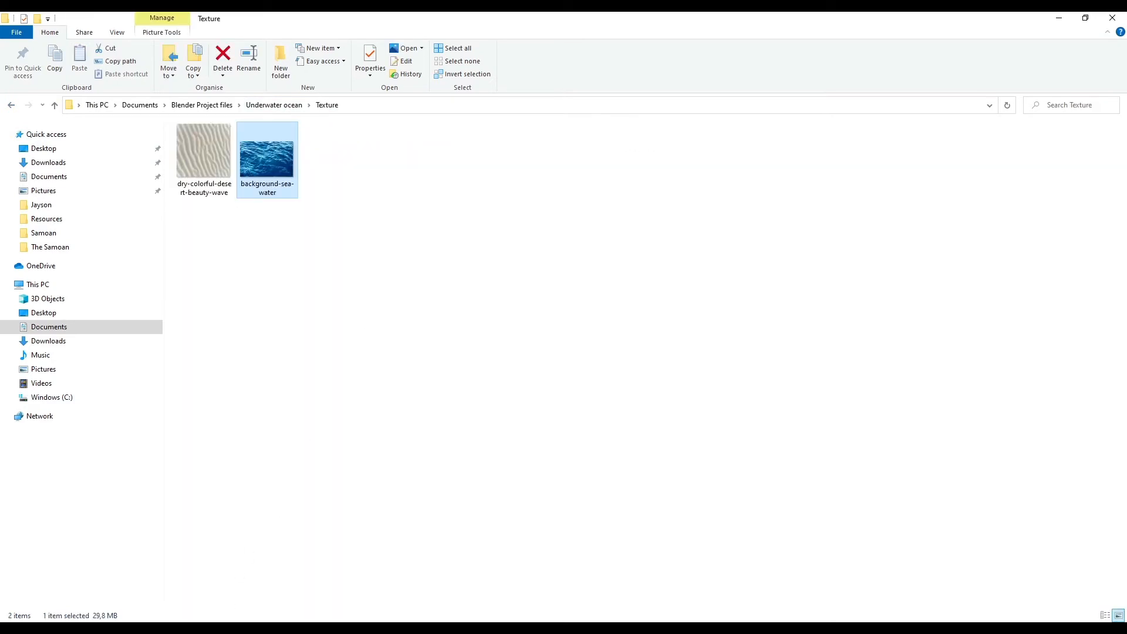
- Switch to Blender and delete the Light object above the cliffs
{"action": "left_click", "coordinate": [274, 581]}
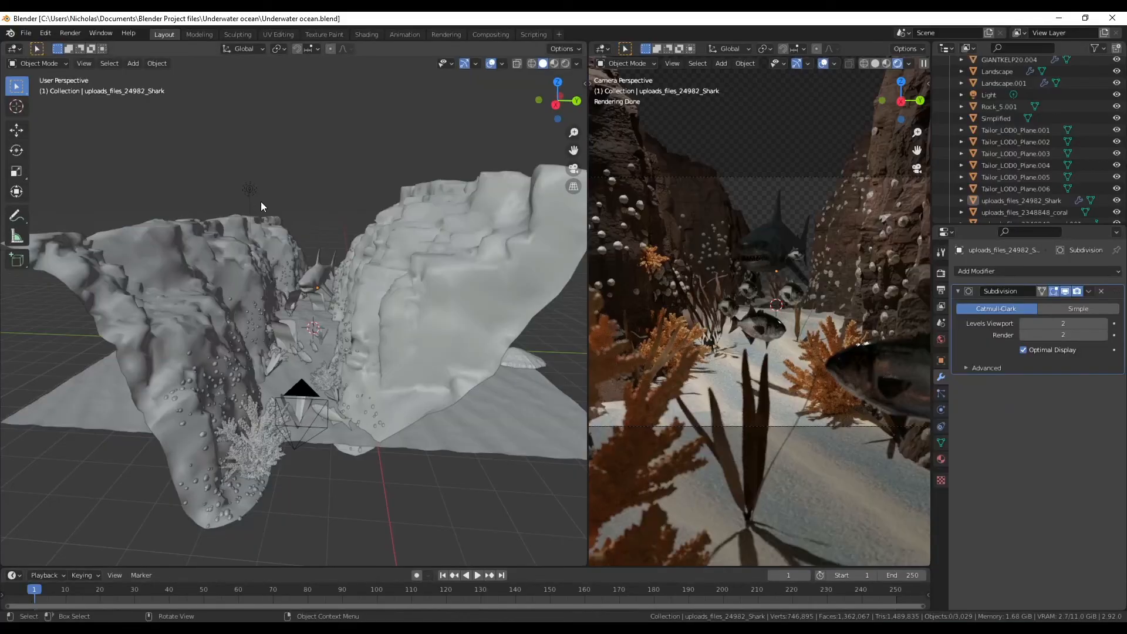
{"action": "left_click", "coordinate": [251, 186]}
{"action": "key", "text": "x"}
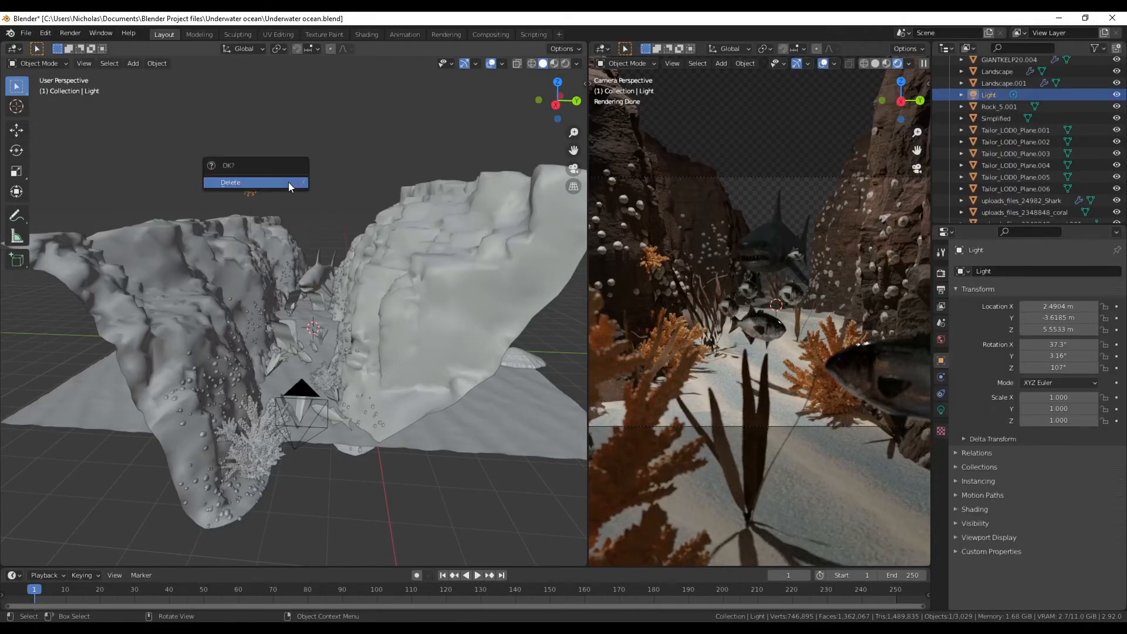
{"action": "left_click", "coordinate": [289, 183]}
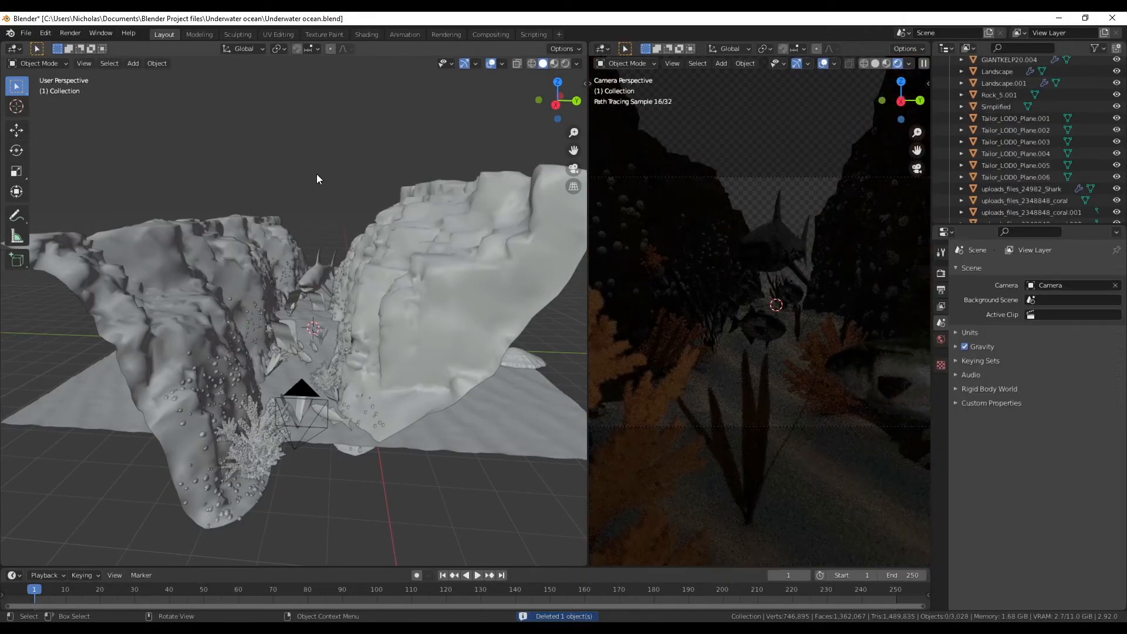
- Import background-sea-water.jpg from the Texture folder into the scene as an image plane
{"action": "key", "text": "shift+a"}
{"action": "mouse_move", "coordinate": [319, 176]}
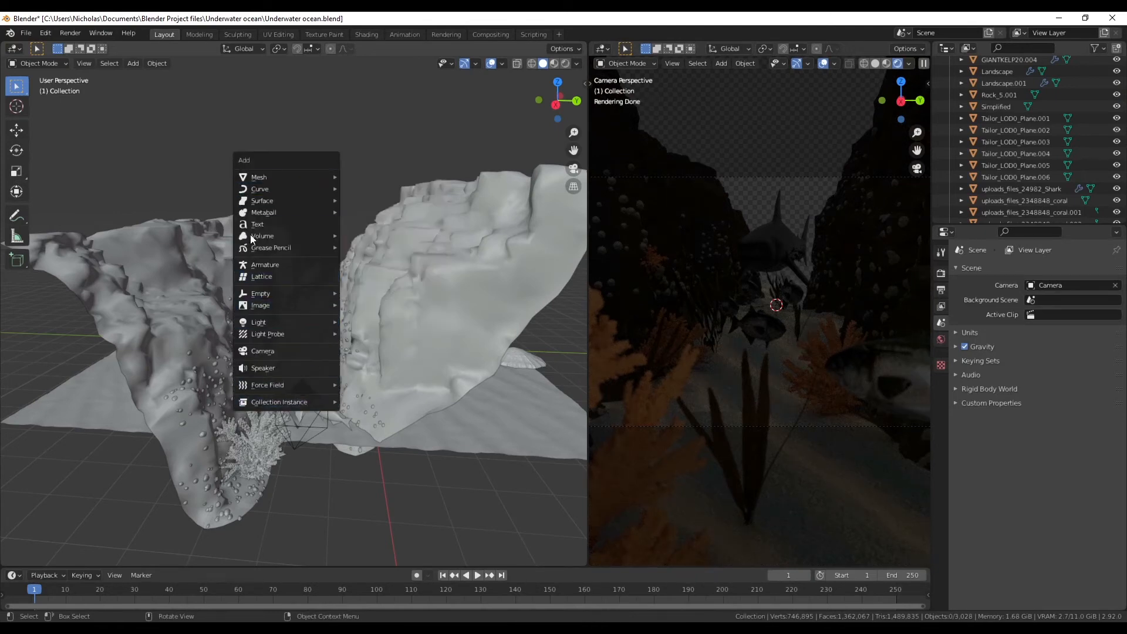
{"action": "left_click", "coordinate": [26, 33]}
{"action": "mouse_move", "coordinate": [94, 191]}
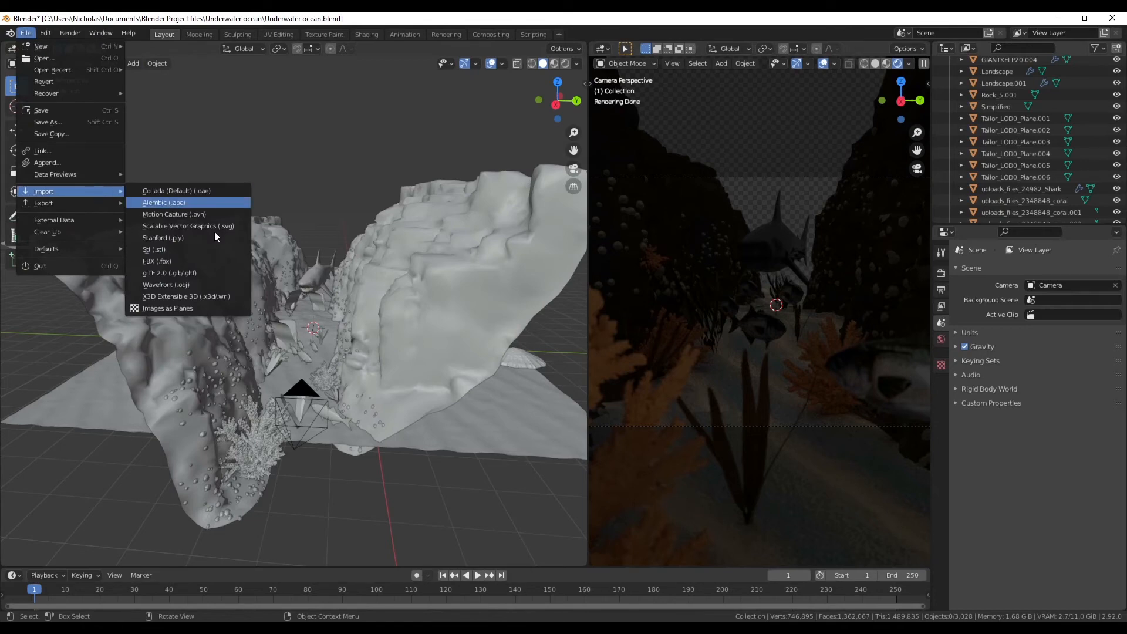
{"action": "left_click", "coordinate": [216, 311]}
{"action": "double_click", "coordinate": [439, 210]}
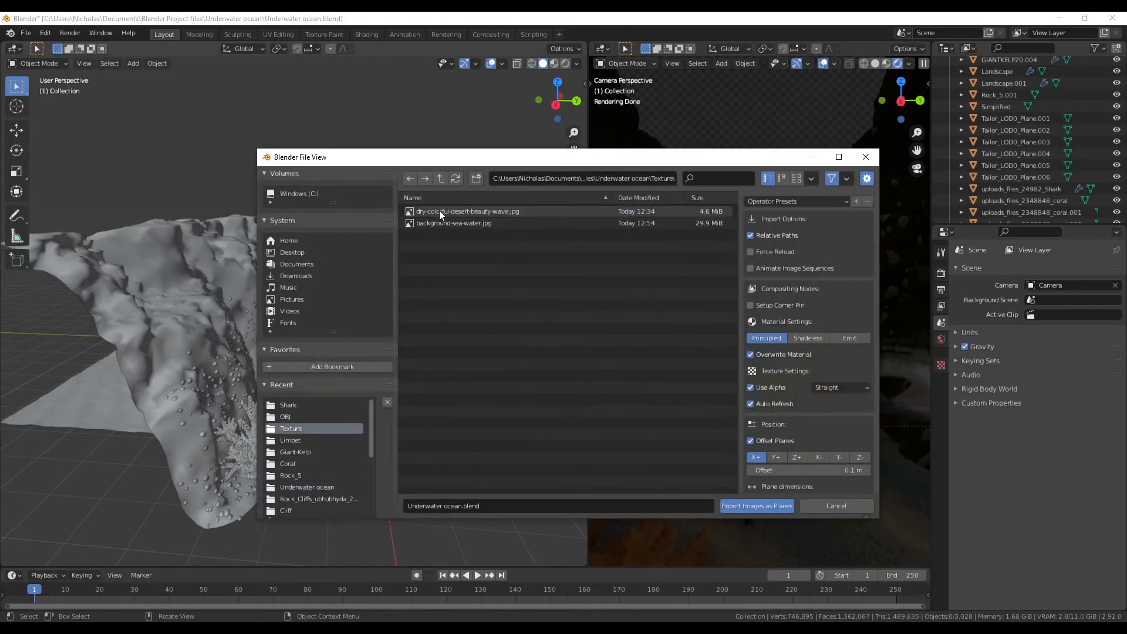
{"action": "double_click", "coordinate": [440, 223]}
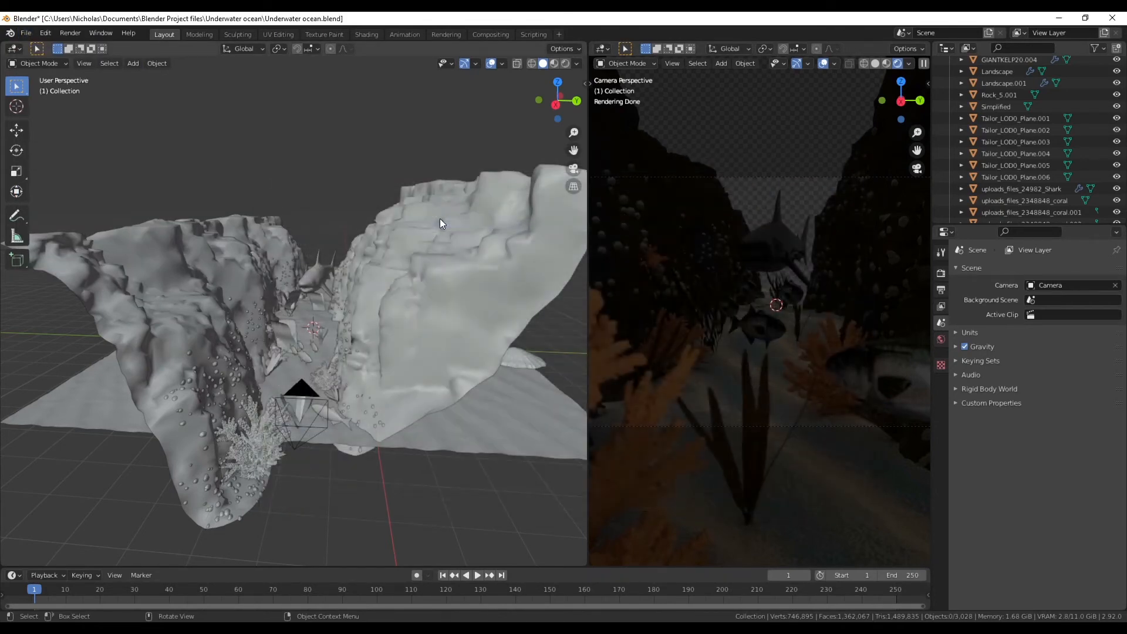
- Scale the background-sea-water plane up uniformly by a factor of about 11.9
{"action": "key", "text": "s"}
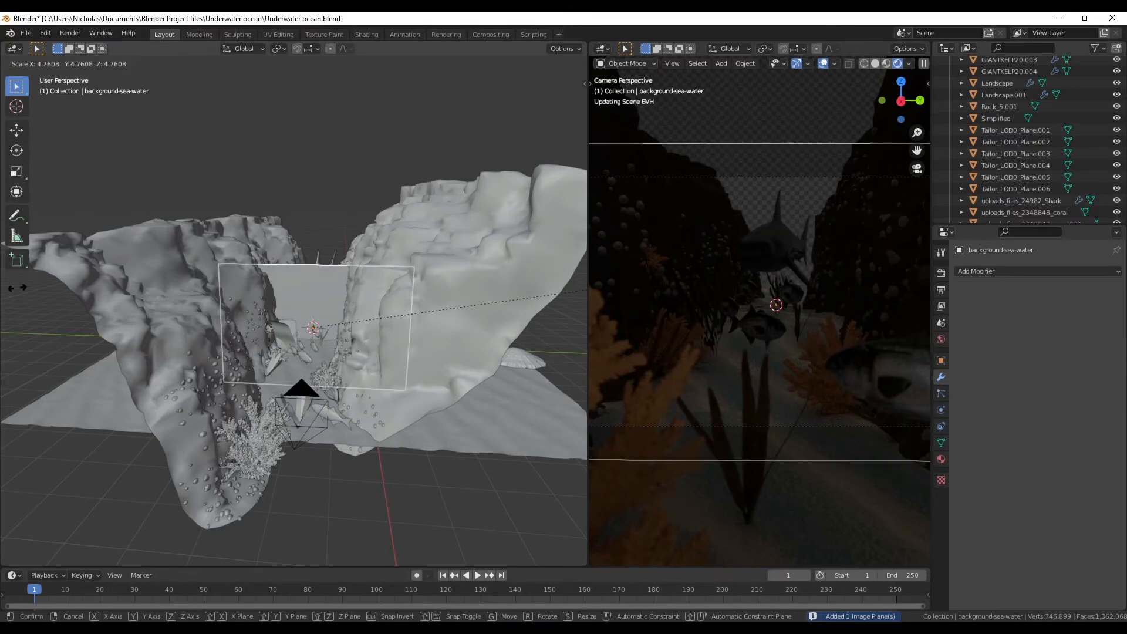
{"action": "mouse_move", "coordinate": [325, 286]}
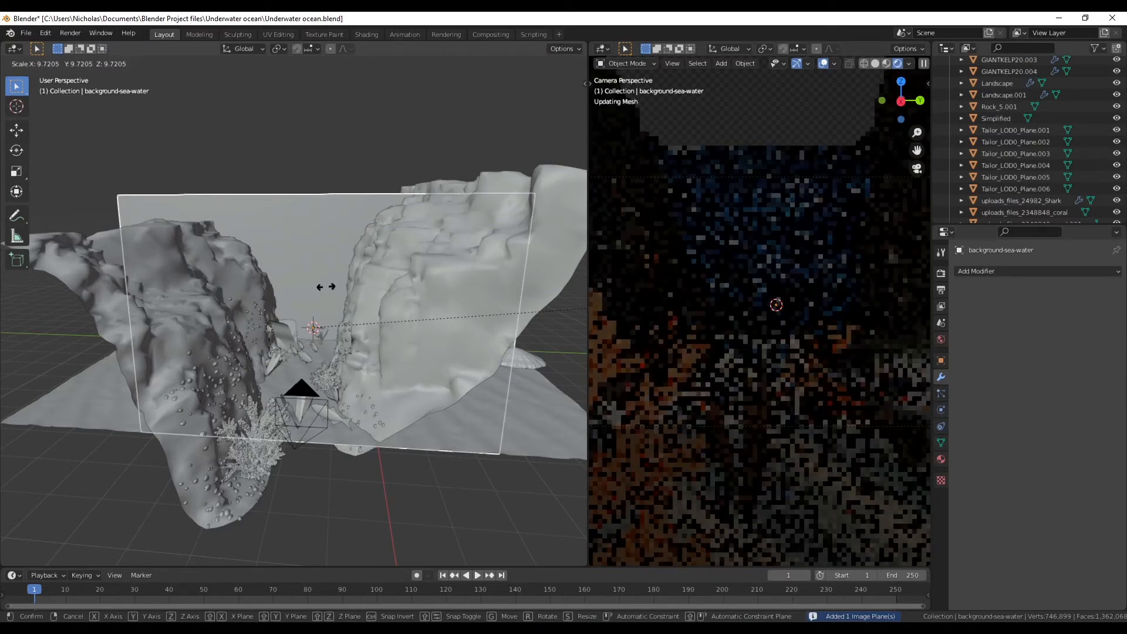
{"action": "left_click", "coordinate": [544, 153]}
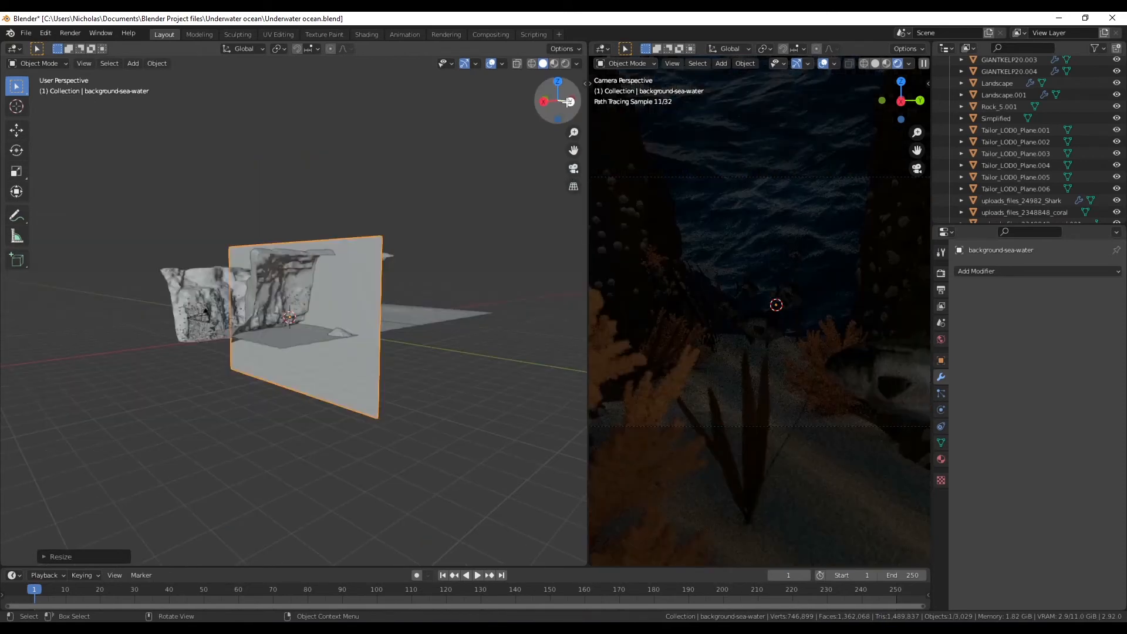
{"action": "left_click", "coordinate": [569, 103]}
{"action": "key", "text": "r"}
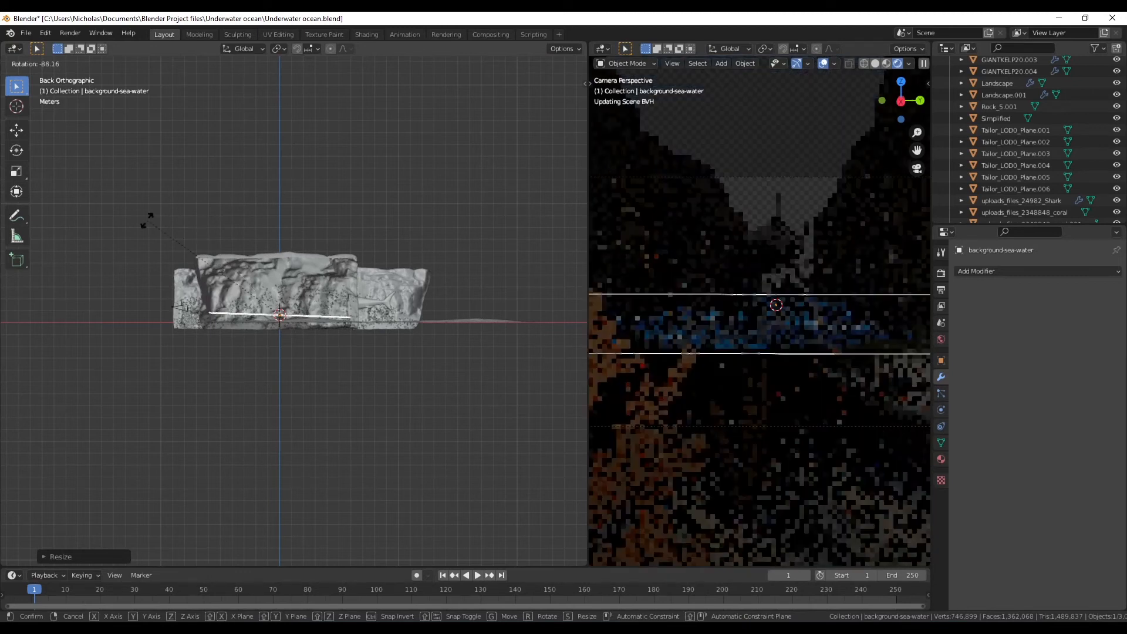
{"action": "right_click", "coordinate": [146, 221]}
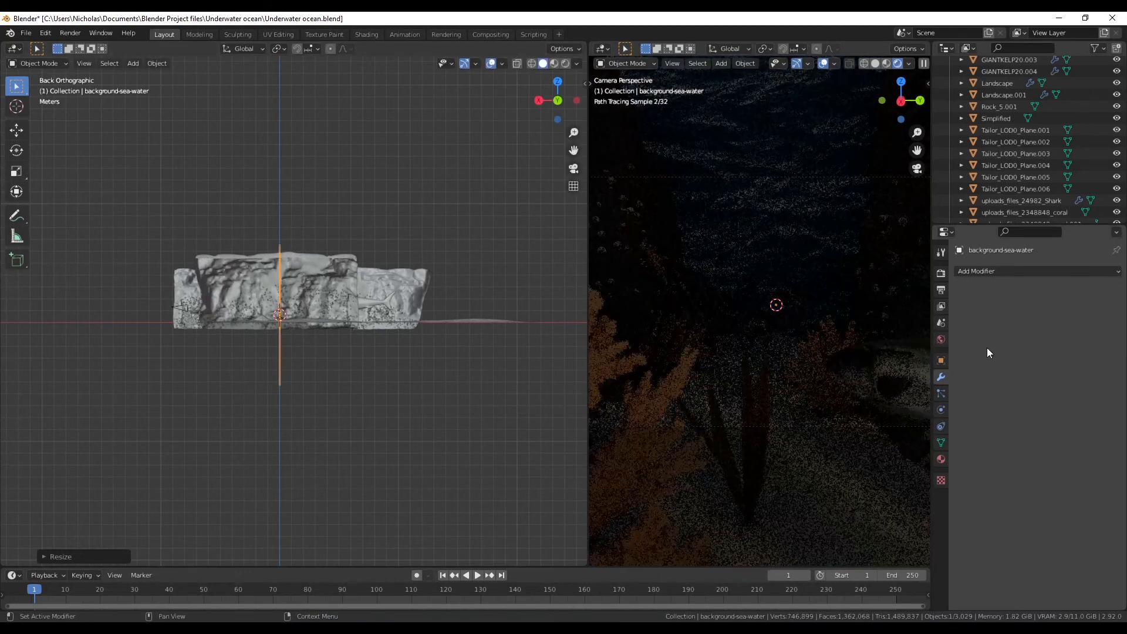
- Lay the background-sea-water plane flat by setting its X rotation to 0° in the object's transform properties
{"action": "left_click", "coordinate": [940, 360]}
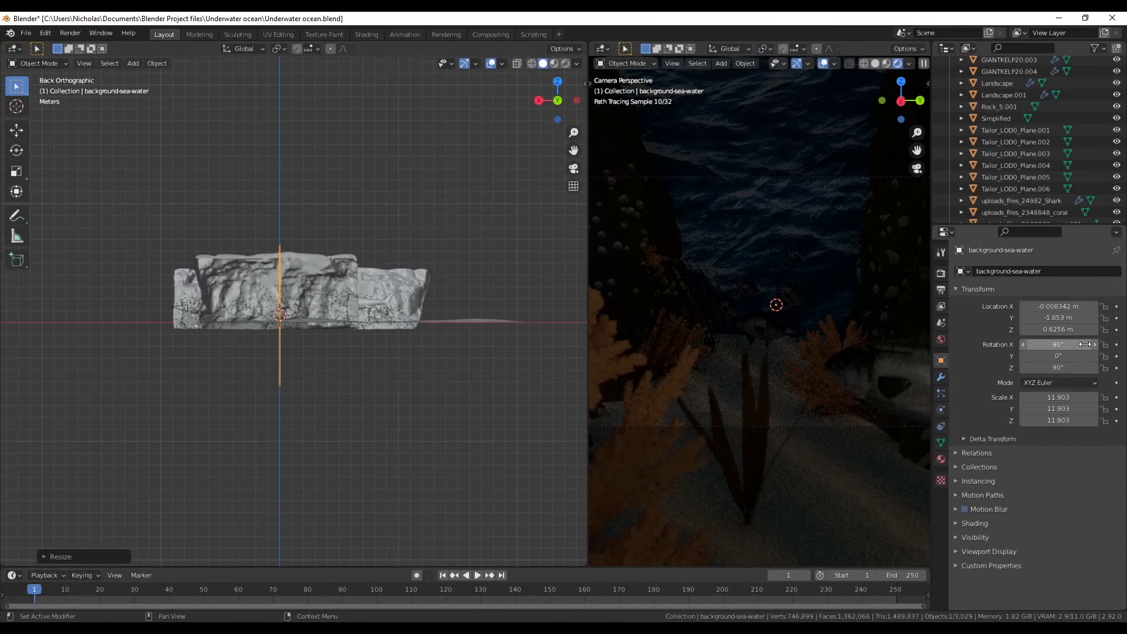
{"action": "left_click_drag", "start_coordinate": [1057, 354], "coordinate": [966, 345]}
{"action": "key", "text": "ctrl+z"}
{"action": "key", "text": "ctrl+z"}
{"action": "left_click", "coordinate": [1061, 345]}
{"action": "type", "text": "0"}
{"action": "key", "text": "Return"}
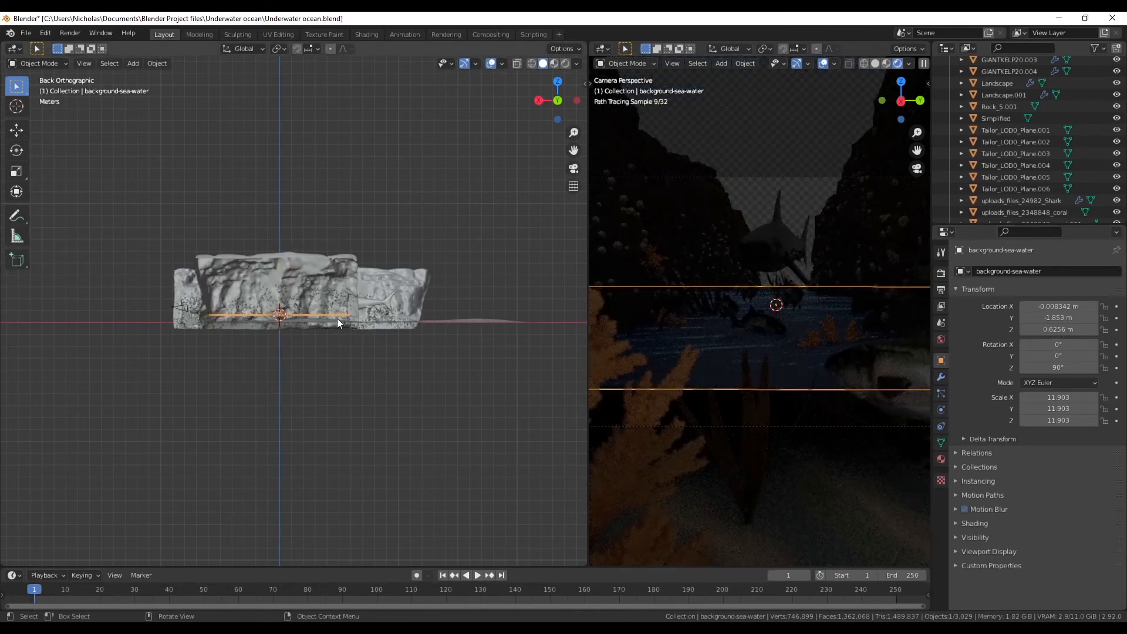
- Raise the background-sea-water plane along the Z axis to a height of about 2.6 m
{"action": "key", "text": "g"}
{"action": "key", "text": "z"}
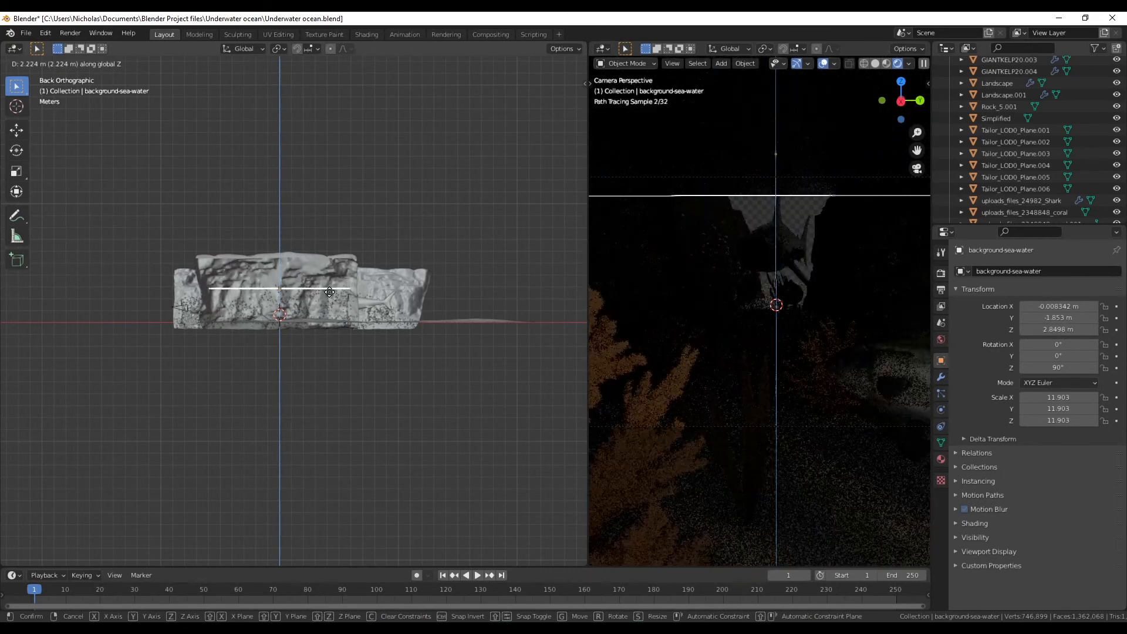
{"action": "left_click", "coordinate": [329, 294]}
- Rotate the background-sea-water plane in the top view to a Z rotation of about -0.7°, with its long side following the cliffs
{"action": "scroll", "coordinate": [295, 291], "scroll_direction": "up", "scroll_amount": 4}
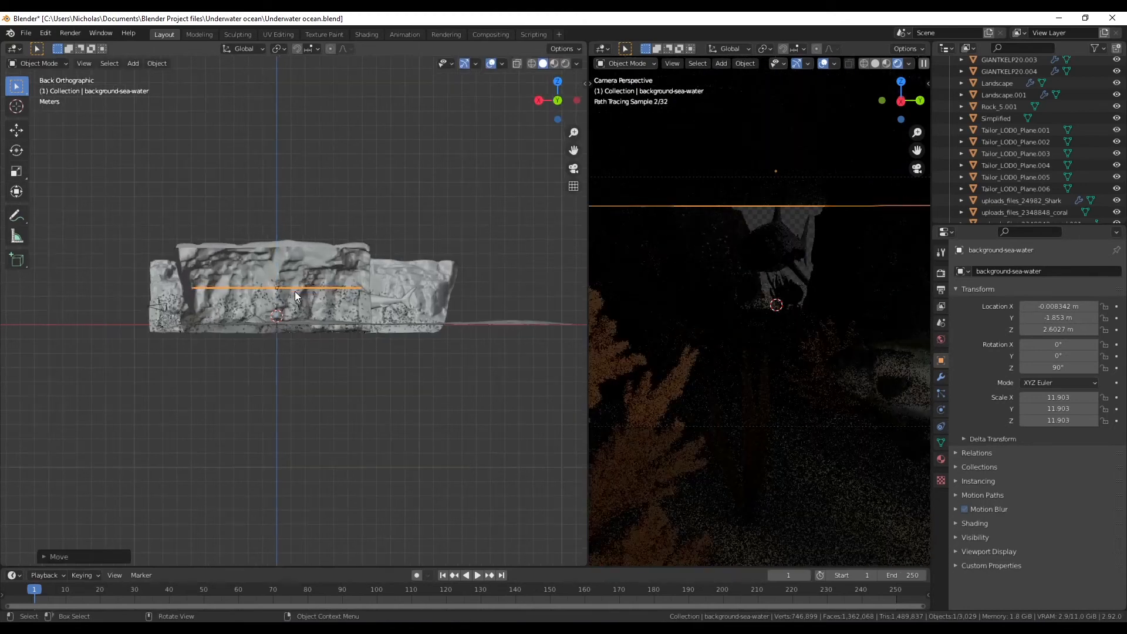
{"action": "middle_click_drag", "start_coordinate": [360, 290], "coordinate": [411, 264]}
{"action": "left_click", "coordinate": [556, 88]}
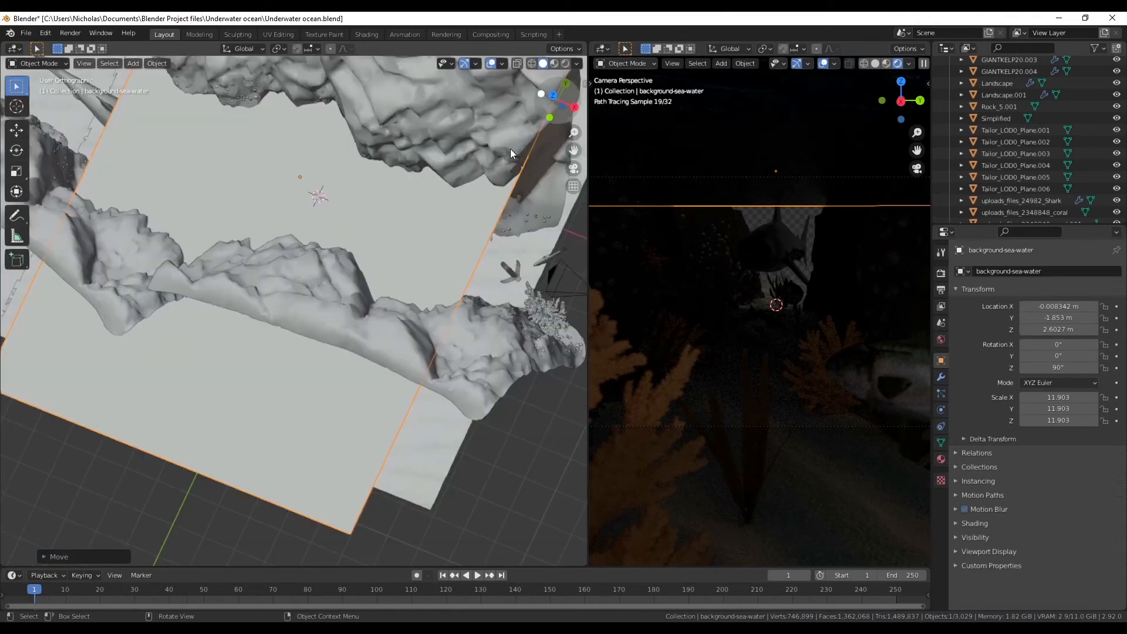
{"action": "scroll", "coordinate": [375, 307], "scroll_direction": "down", "scroll_amount": 3}
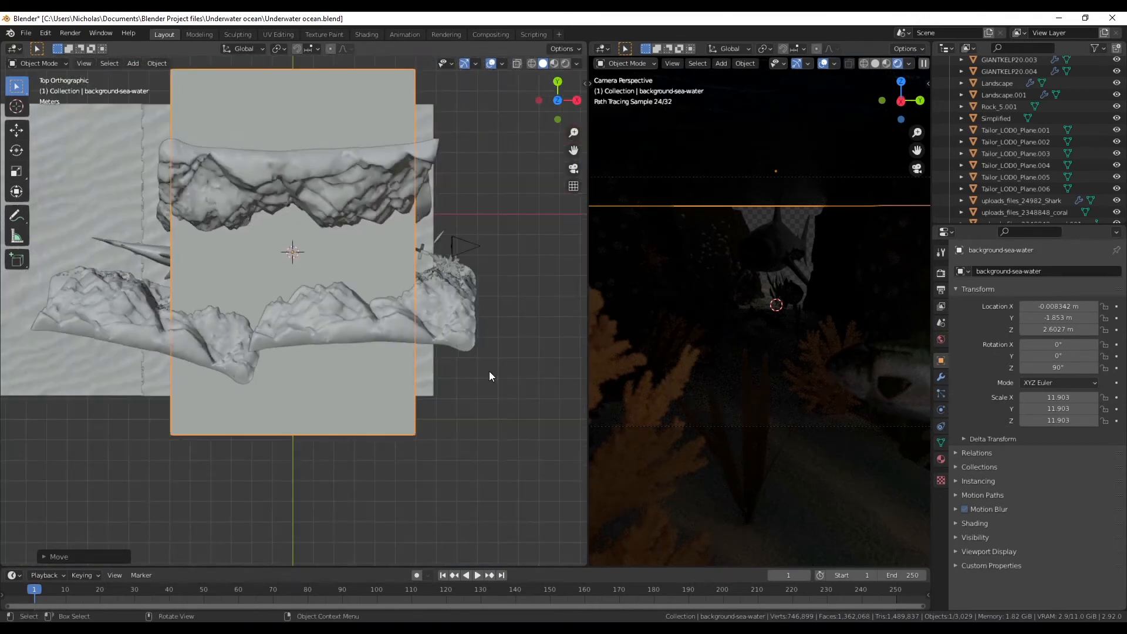
{"action": "key", "text": "r"}
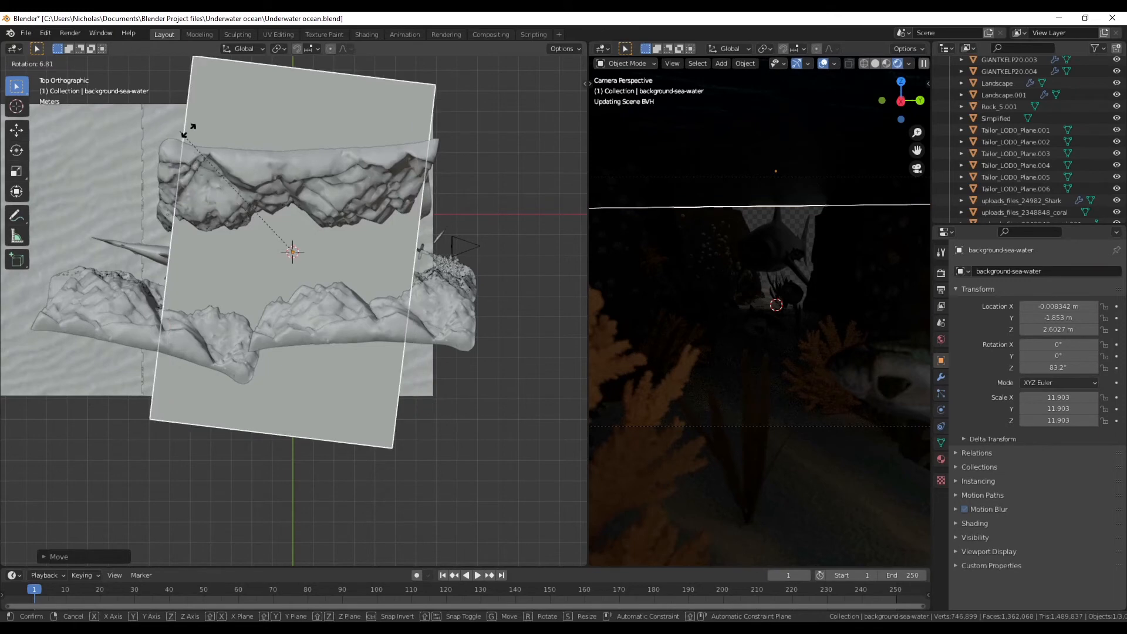
{"action": "left_click", "coordinate": [438, 92]}
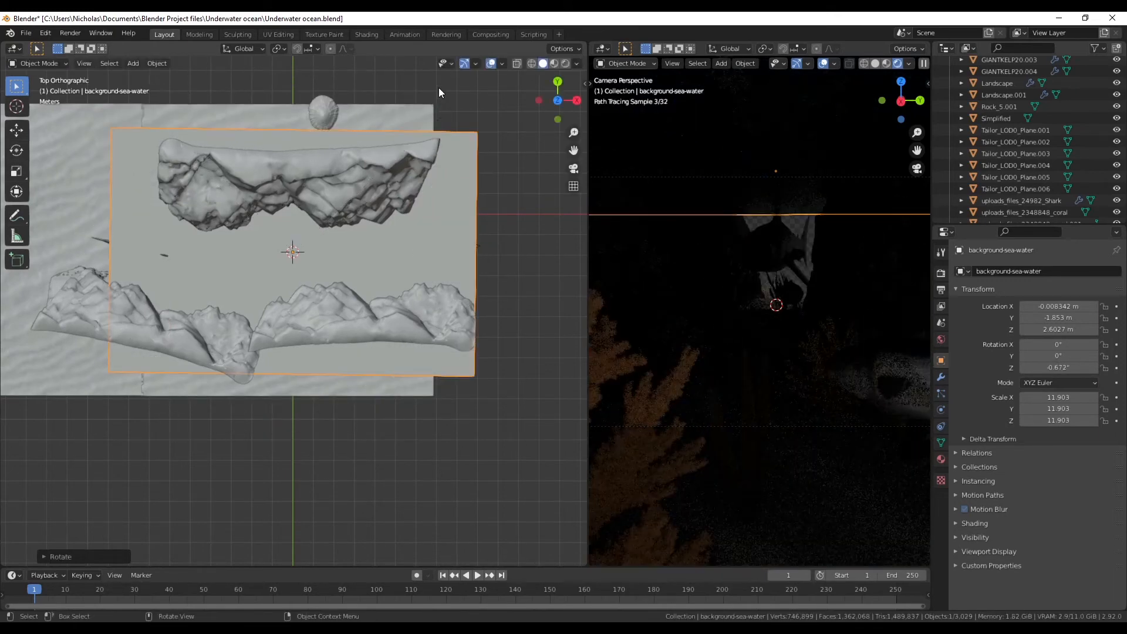
- Save the blend file with the repositioned background-sea-water plane
{"action": "middle_click_drag", "start_coordinate": [445, 302], "coordinate": [295, 352]}
{"action": "left_click", "coordinate": [297, 352]}
{"action": "key", "text": "ctrl+s"}
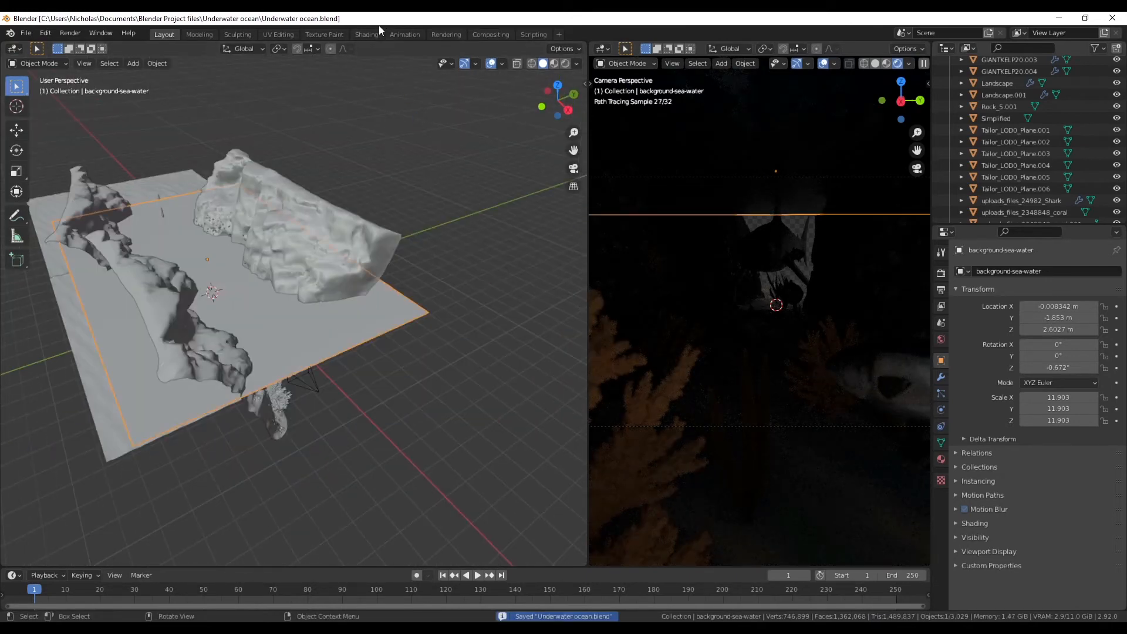
- In the Shading workspace, move the sea-water image texture node away from the Principled BSDF and detach its Base Color link
{"action": "left_click", "coordinate": [370, 34]}
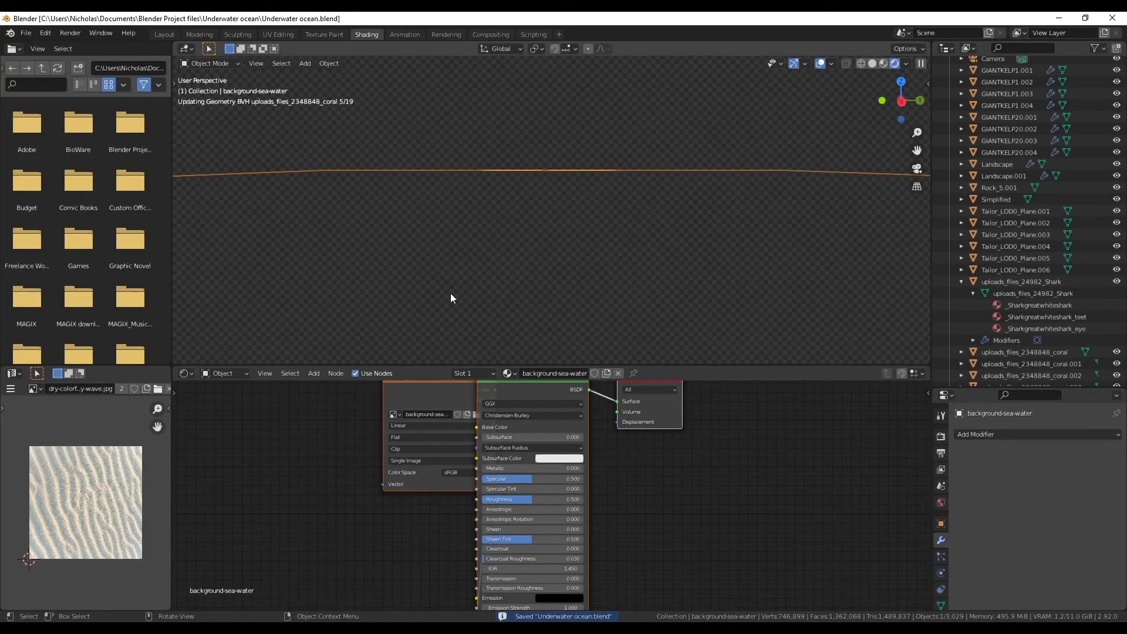
{"action": "left_click", "coordinate": [916, 168]}
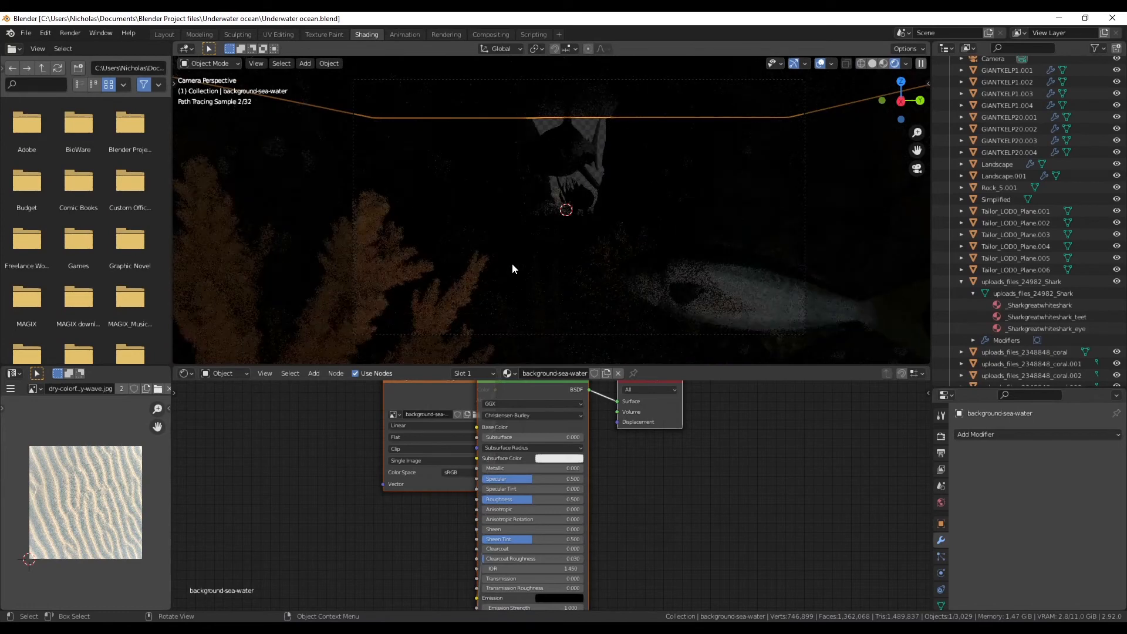
{"action": "scroll", "coordinate": [544, 226], "scroll_direction": "down", "scroll_amount": 2}
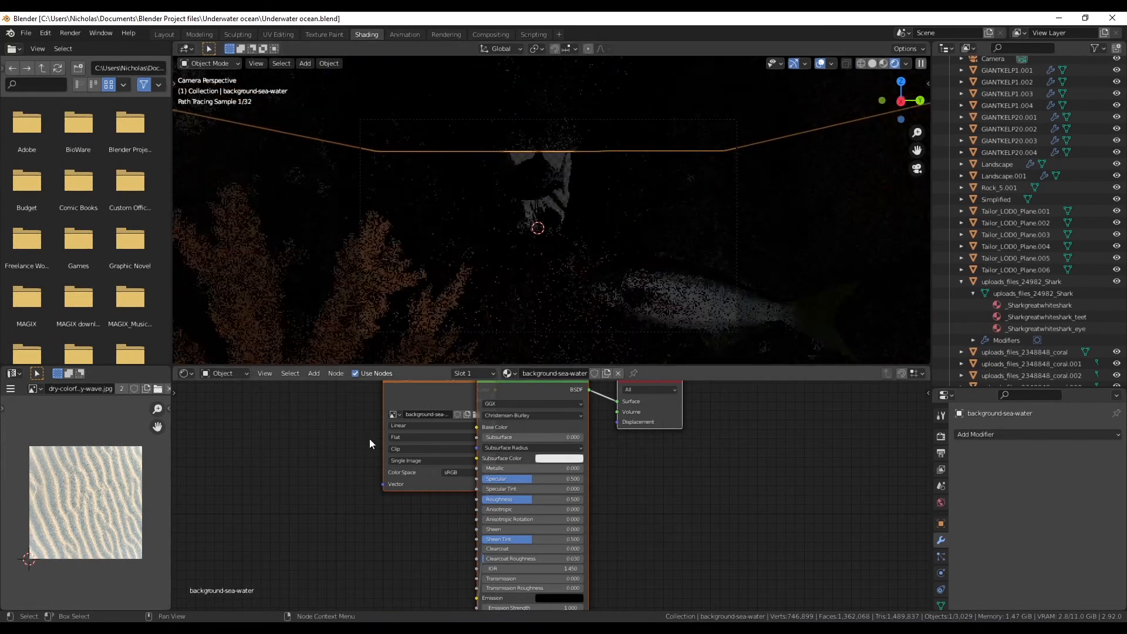
{"action": "scroll", "coordinate": [340, 407], "scroll_direction": "down", "scroll_amount": 2}
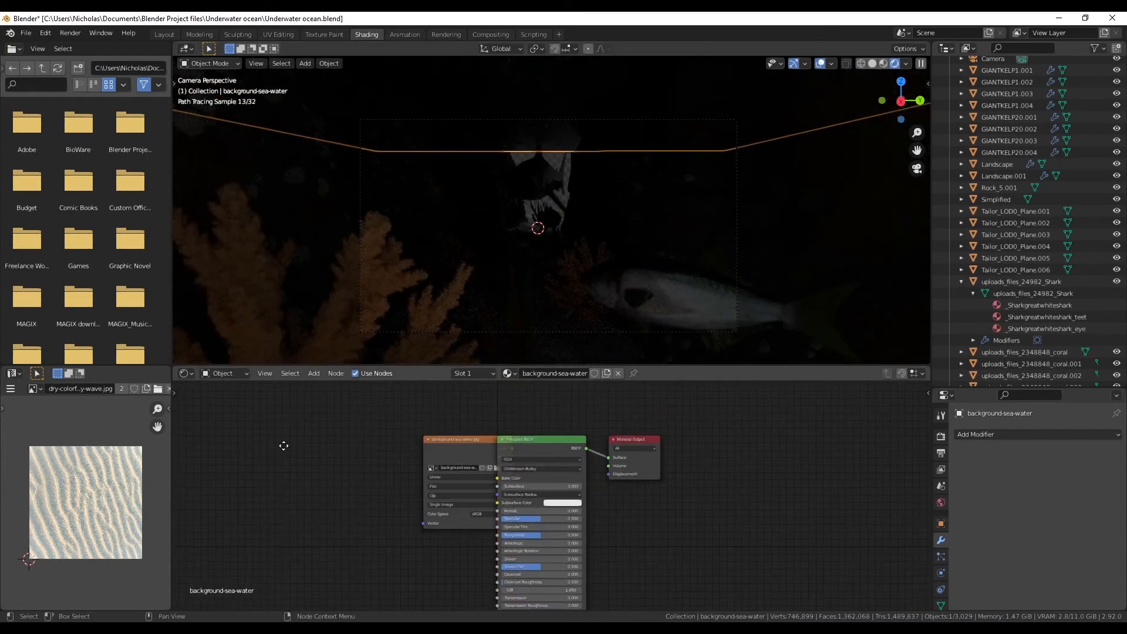
{"action": "left_click_drag", "start_coordinate": [312, 446], "coordinate": [227, 448]}
{"action": "left_click_drag", "start_coordinate": [494, 477], "coordinate": [438, 481]}
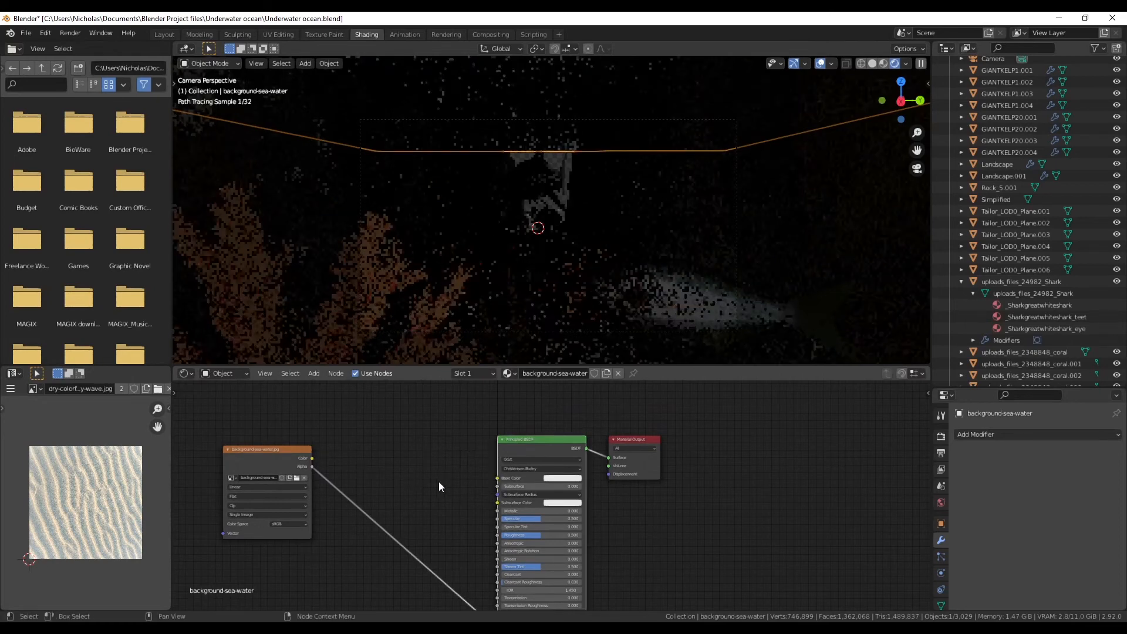
- Replace the Principled BSDF with an Emission node, linking the image color into it and its output to the material surface
{"action": "left_click", "coordinate": [534, 439]}
{"action": "key", "text": "x"}
{"action": "key", "text": "shift+a"}
{"action": "left_click", "coordinate": [475, 435]}
{"action": "type", "text": "emi"}
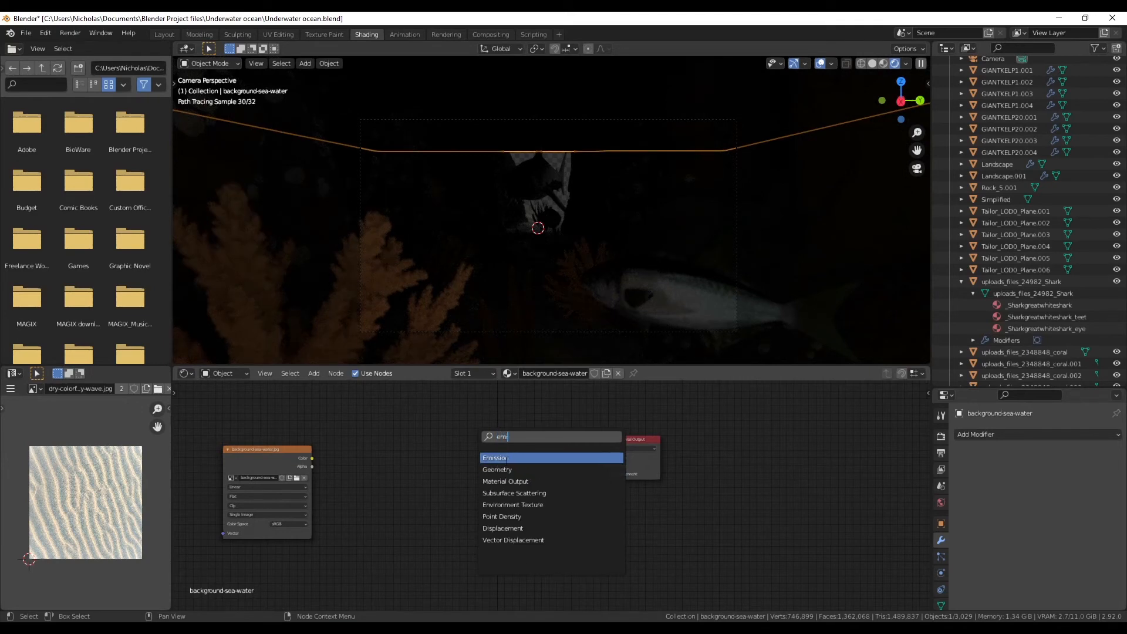
{"action": "left_click", "coordinate": [506, 458]}
{"action": "left_click_drag", "start_coordinate": [312, 458], "coordinate": [609, 457]}
{"action": "left_click", "coordinate": [769, 464]}
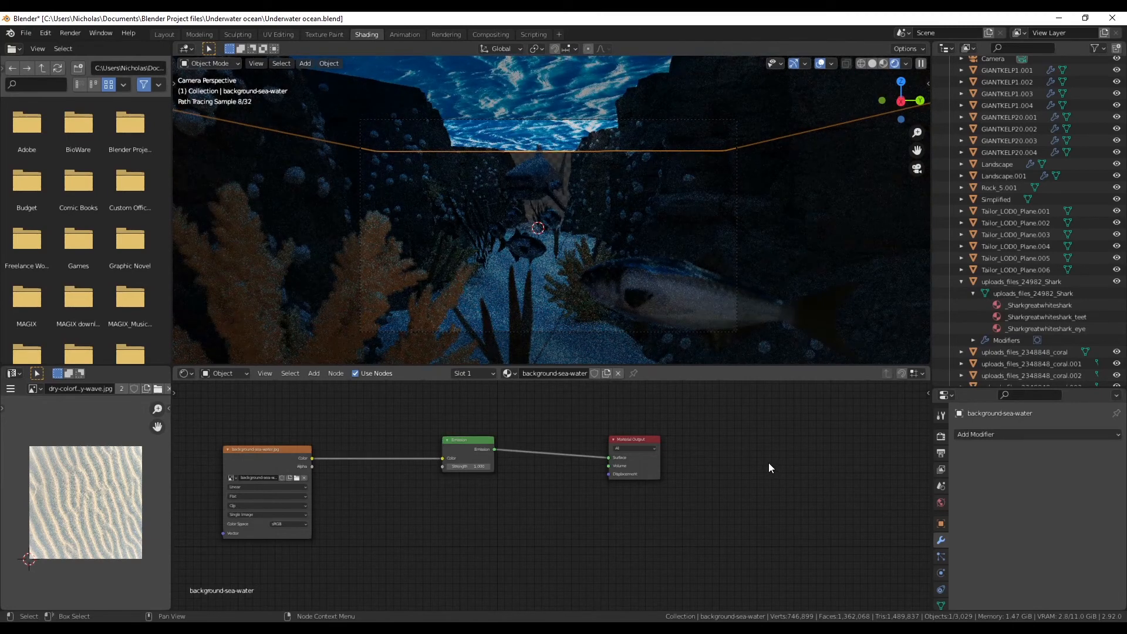
- Reselect the background-sea-water plane and move its Emission node closer to the image texture node, leaving room before the Material Output
{"action": "left_click", "coordinate": [553, 160]}
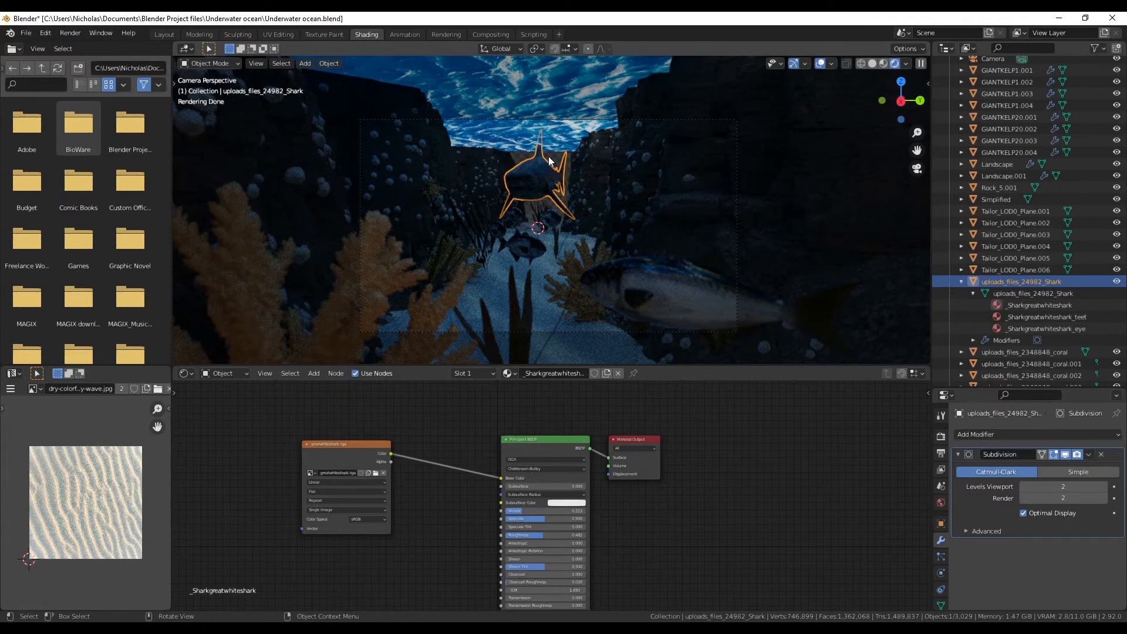
{"action": "scroll", "coordinate": [530, 539], "scroll_direction": "up", "scroll_amount": 4}
{"action": "middle_click_drag", "start_coordinate": [594, 523], "coordinate": [596, 525]}
{"action": "left_click", "coordinate": [489, 100]}
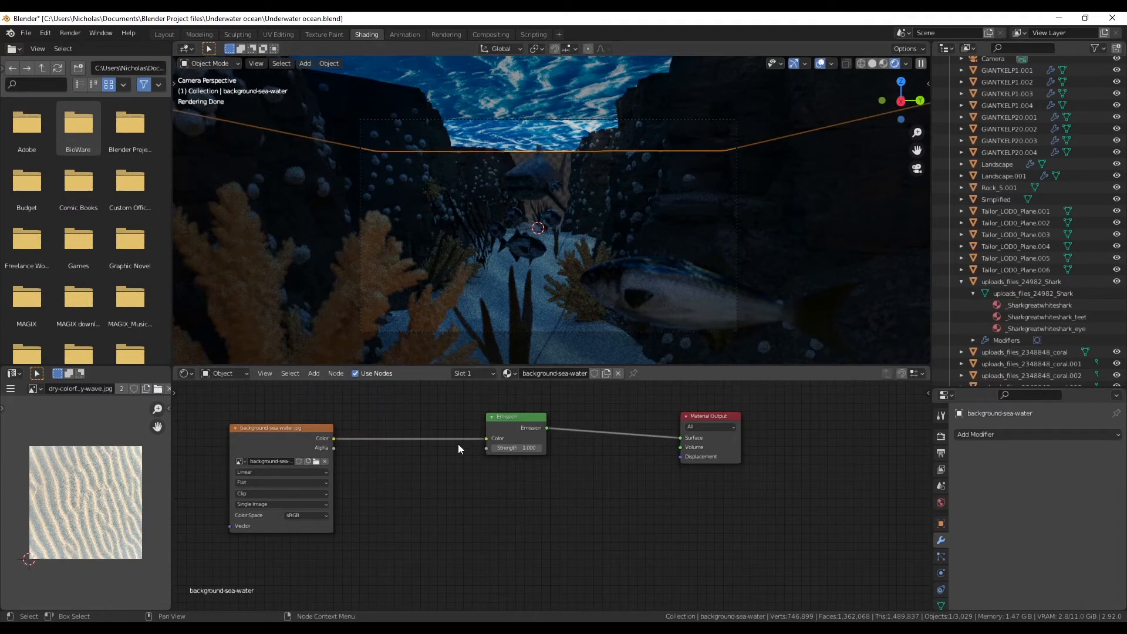
{"action": "left_click_drag", "start_coordinate": [536, 419], "coordinate": [458, 453]}
- Try inserting a Translucent BSDF between the Emission node and the Material Output, and undo the insertion
{"action": "key", "text": "shift+a"}
{"action": "left_click", "coordinate": [546, 420]}
{"action": "type", "text": "tr"}
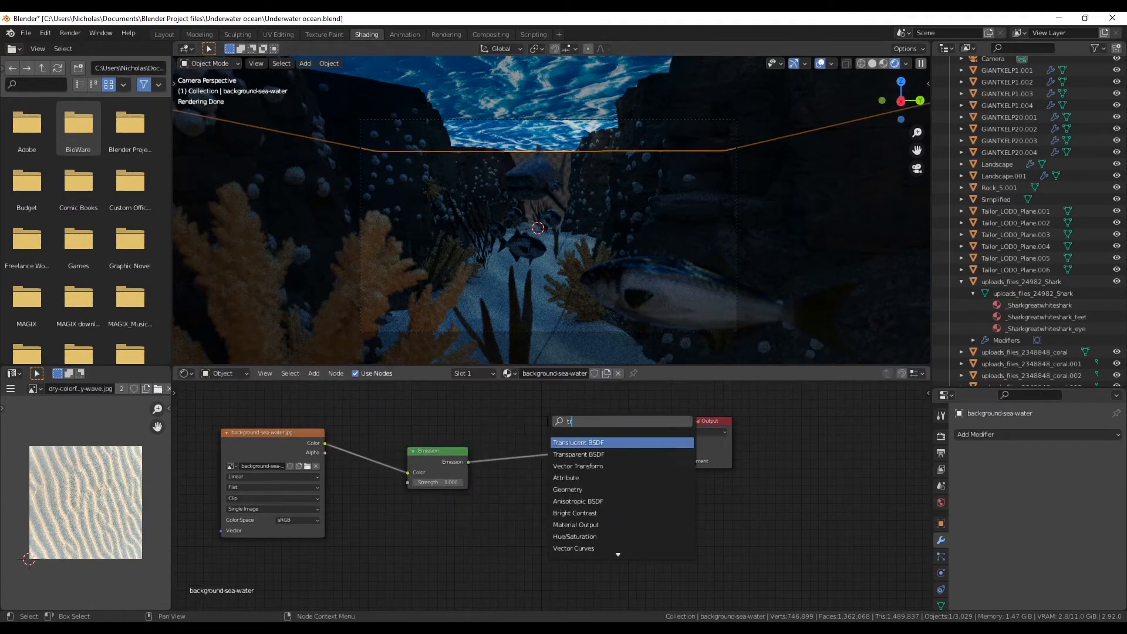
{"action": "left_click", "coordinate": [580, 443]}
{"action": "left_click", "coordinate": [567, 476]}
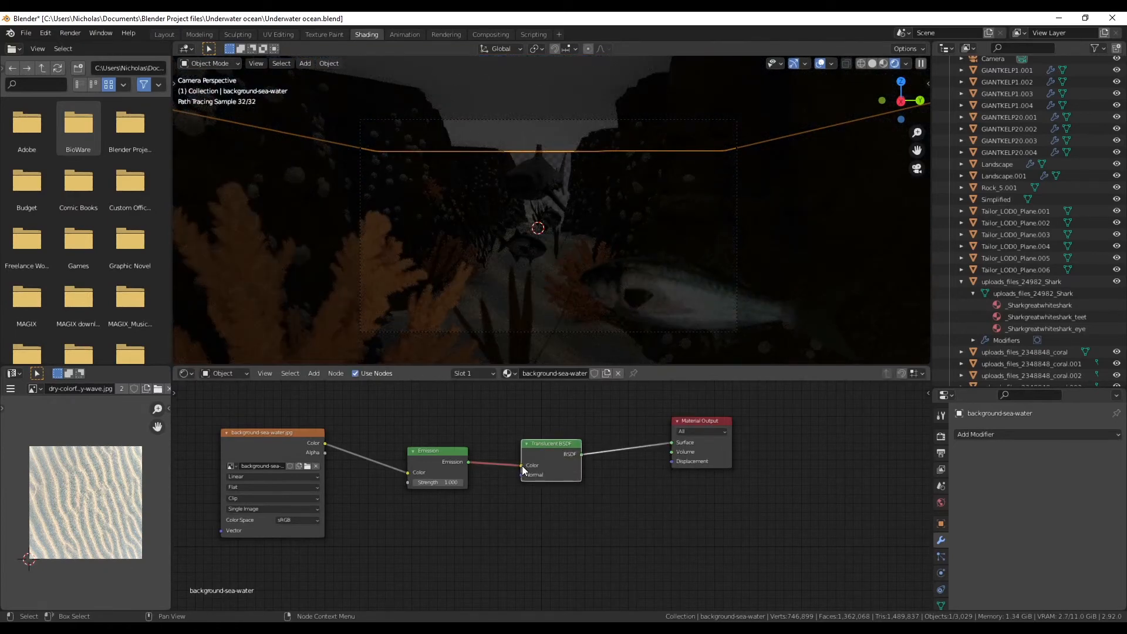
{"action": "key", "text": "ctrl+z"}
{"action": "key", "text": "ctrl+z"}
{"action": "key", "text": "ctrl+z"}
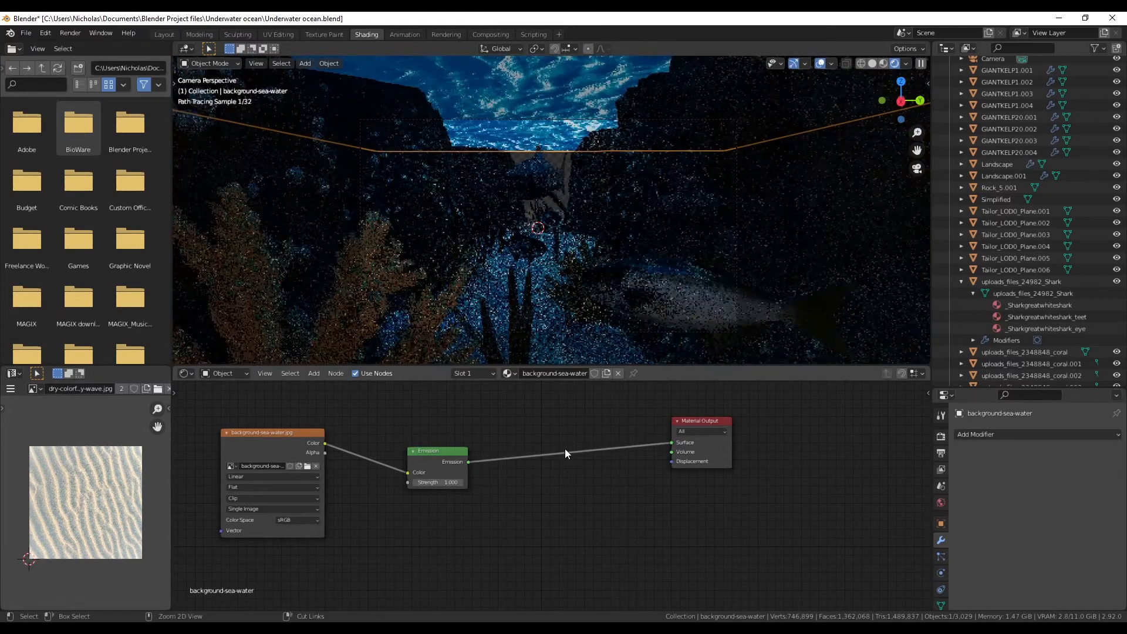
- Raise the sea-water material's Emission strength until the underwater scene is brightly lit, and return to the Layout workspace
{"action": "left_click_drag", "start_coordinate": [437, 481], "coordinate": [467, 482]}
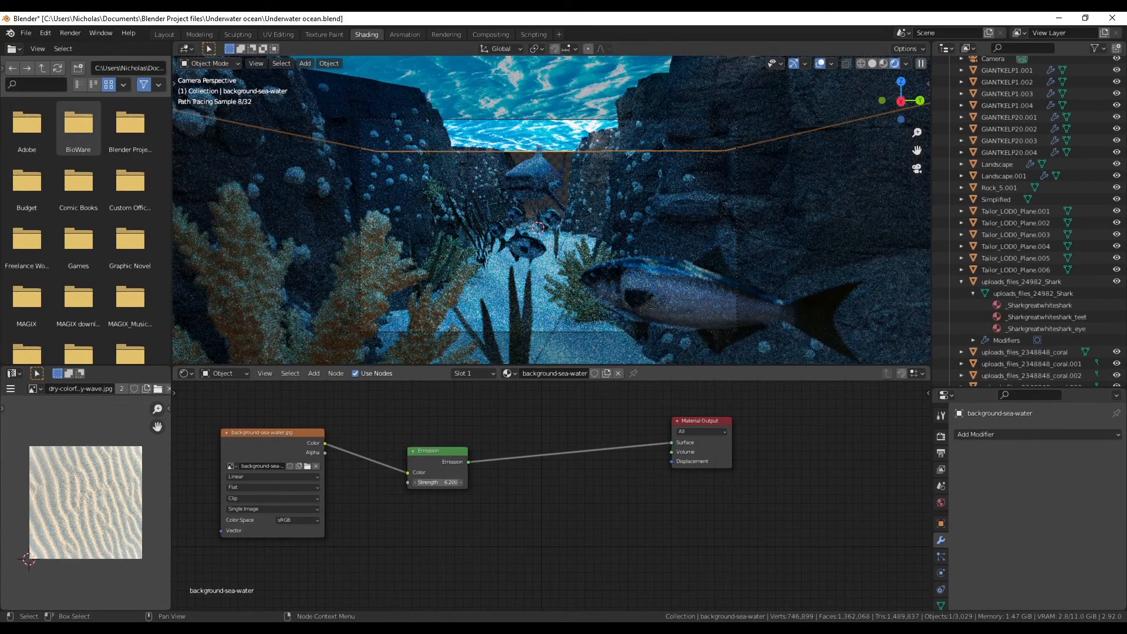
{"action": "left_click_drag", "start_coordinate": [467, 482], "coordinate": [471, 482]}
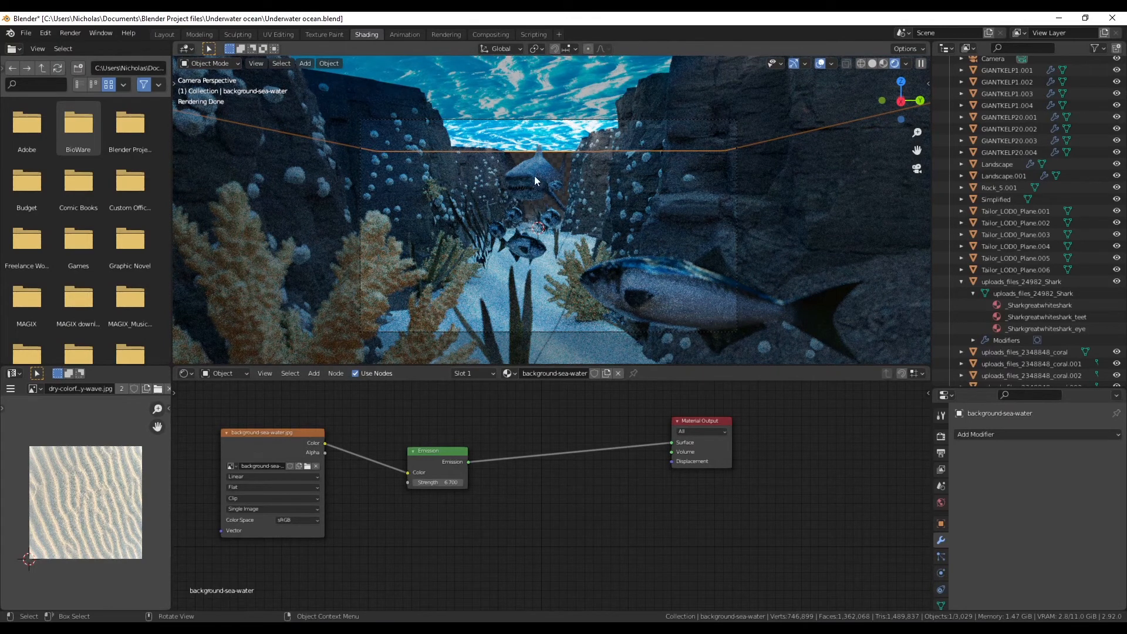
{"action": "left_click", "coordinate": [162, 34]}
{"action": "mouse_move", "coordinate": [392, 357]}
{"action": "middle_mouse_down"}
{"action": "mouse_move", "coordinate": [375, 323]}
{"action": "mouse_move", "coordinate": [355, 314]}
{"action": "middle_mouse_up"}
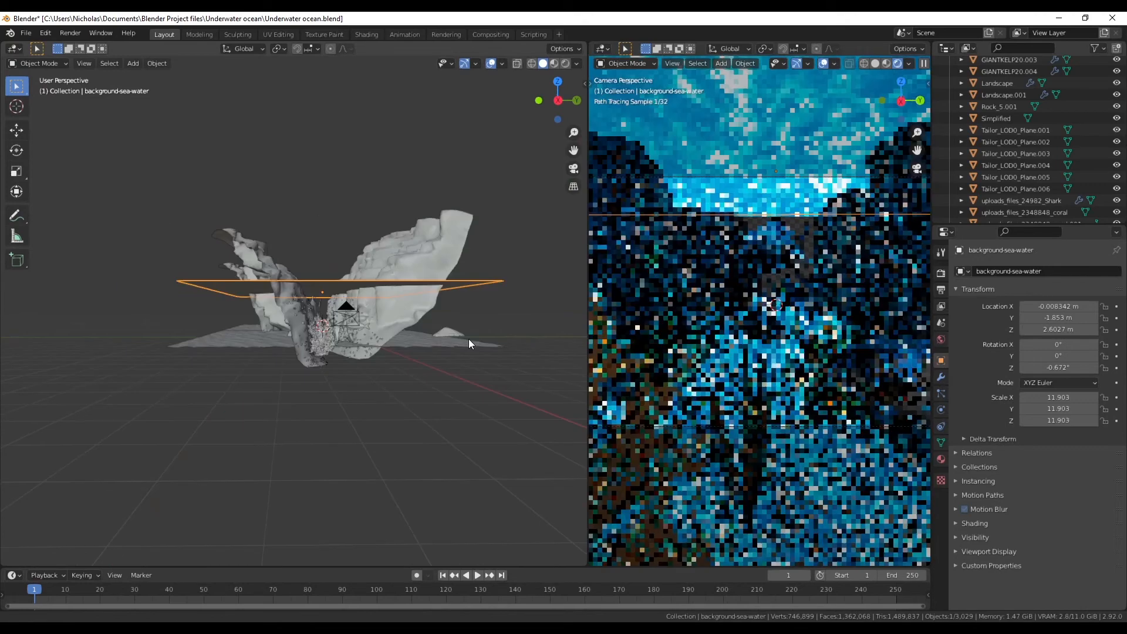
{"action": "scroll", "coordinate": [393, 344], "scroll_direction": "up", "scroll_amount": 3}
{"action": "scroll", "coordinate": [394, 344], "scroll_direction": "up", "scroll_amount": 3}
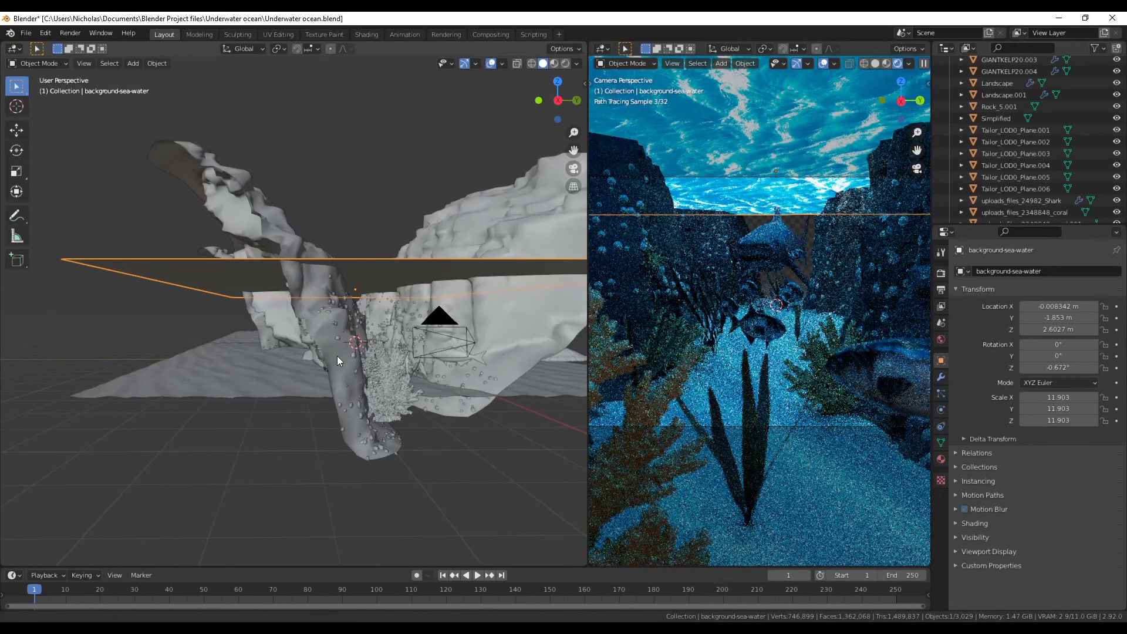
{"action": "left_click", "coordinate": [373, 273]}
{"action": "key", "text": "g"}
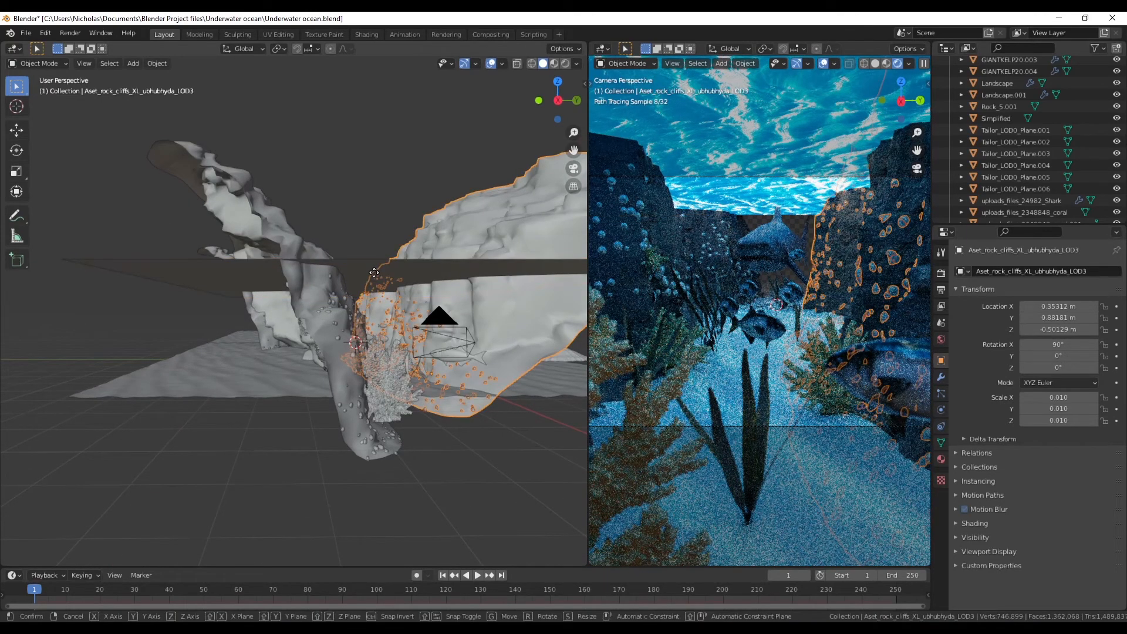
{"action": "key", "text": "z"}
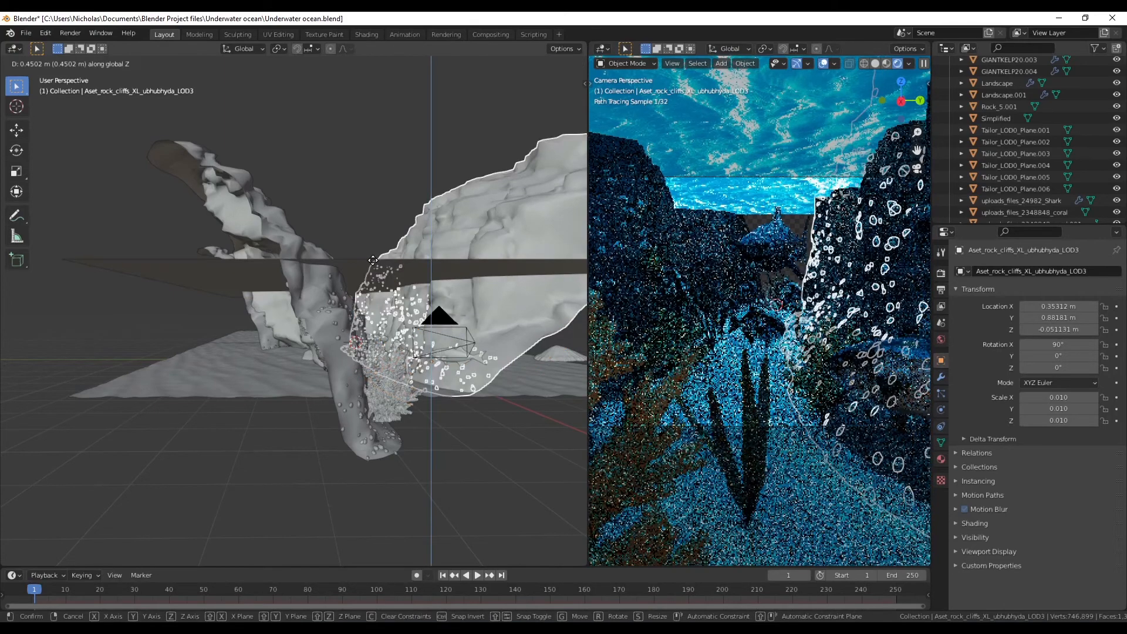
{"action": "key", "text": "Escape"}
- Raise the background-sea-water plane along the Z axis to a height of about 3.8 m
{"action": "left_click", "coordinate": [356, 263]}
{"action": "key", "text": "g"}
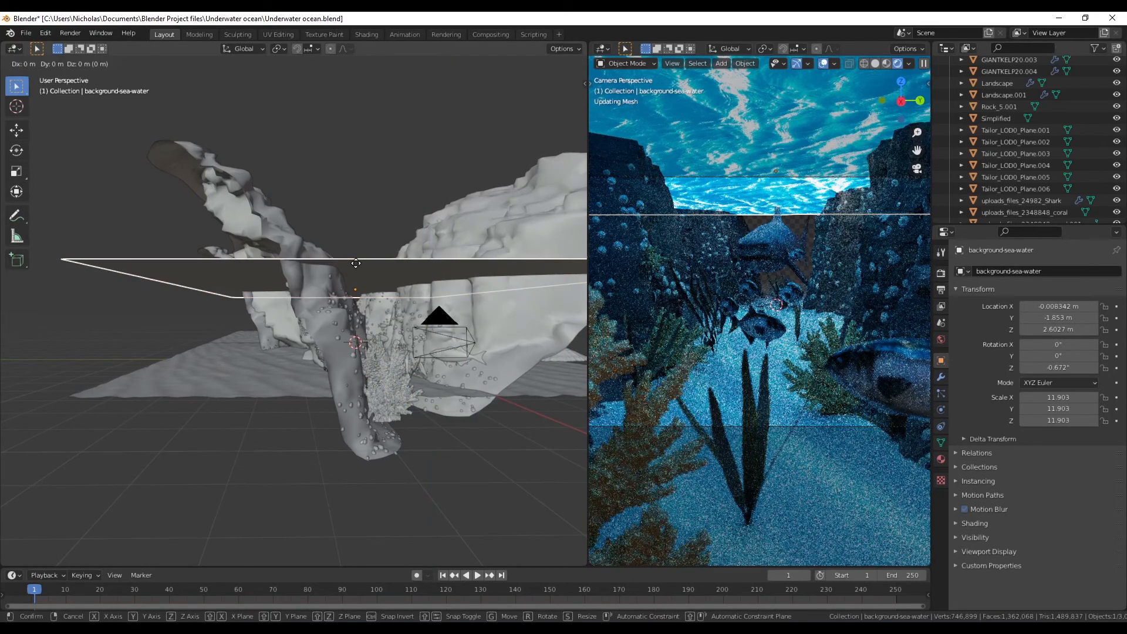
{"action": "key", "text": "z"}
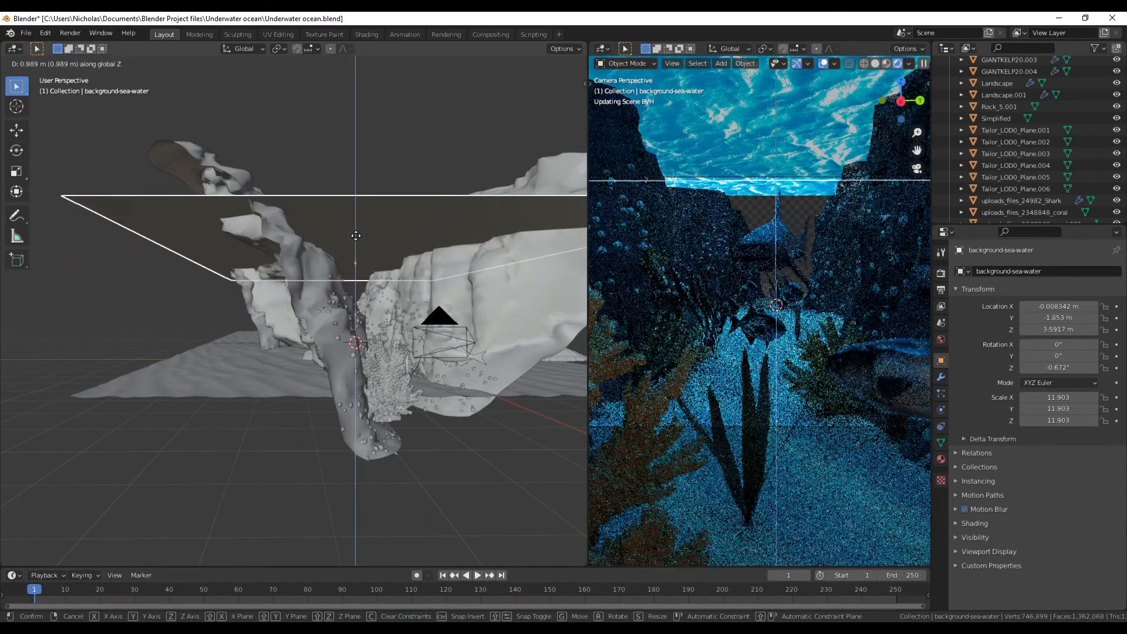
{"action": "left_click", "coordinate": [357, 231]}
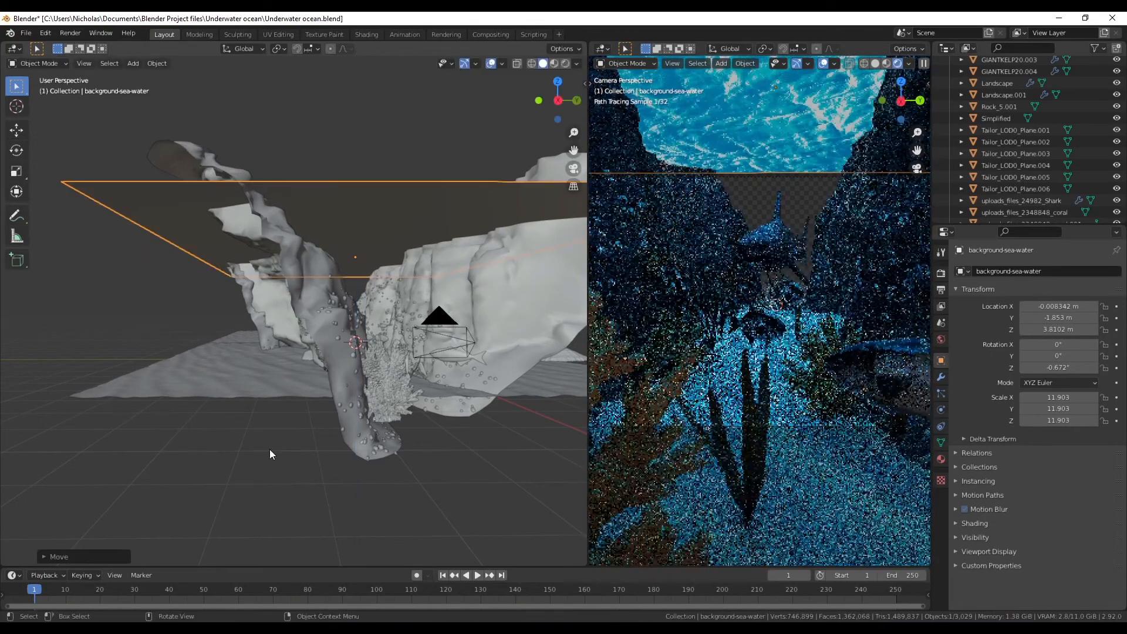
- Deselect everything and add a cube mesh at the 3D cursor between the cliffs
{"action": "middle_click_drag", "start_coordinate": [336, 386], "coordinate": [281, 400]}
{"action": "key", "text": "alt+a"}
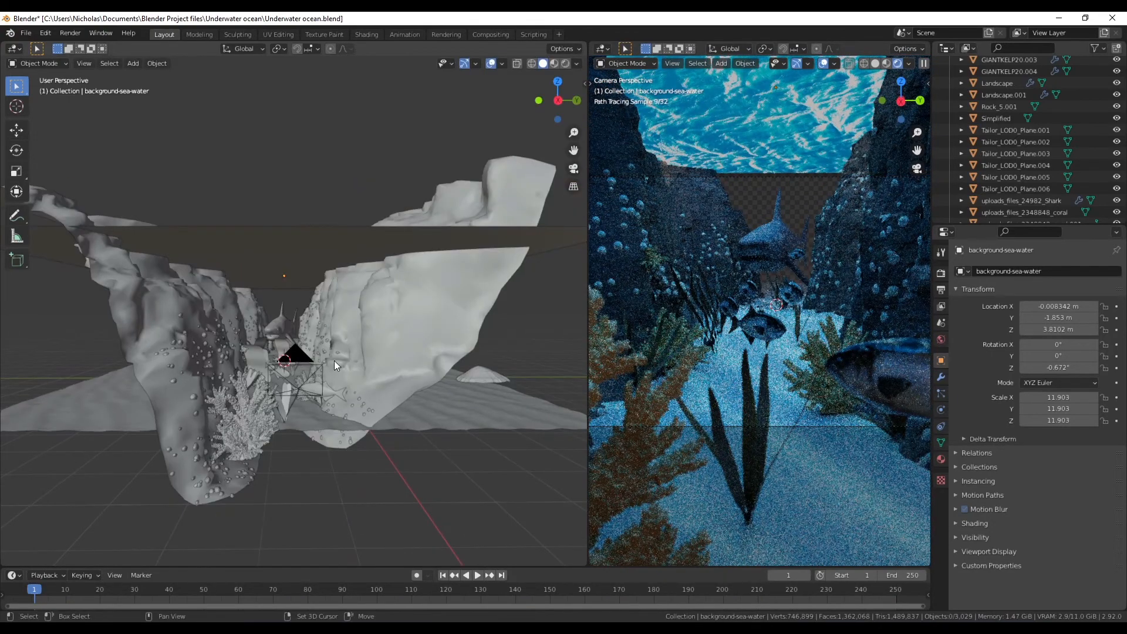
{"action": "key", "text": "shift+a"}
{"action": "mouse_move", "coordinate": [334, 360]}
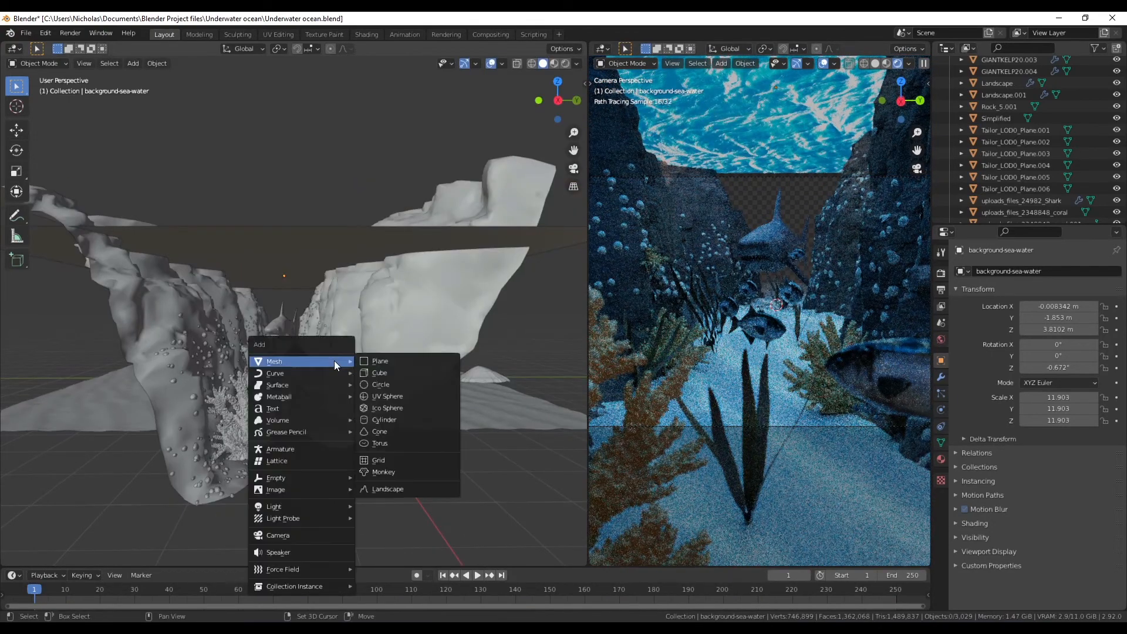
{"action": "left_click", "coordinate": [385, 371]}
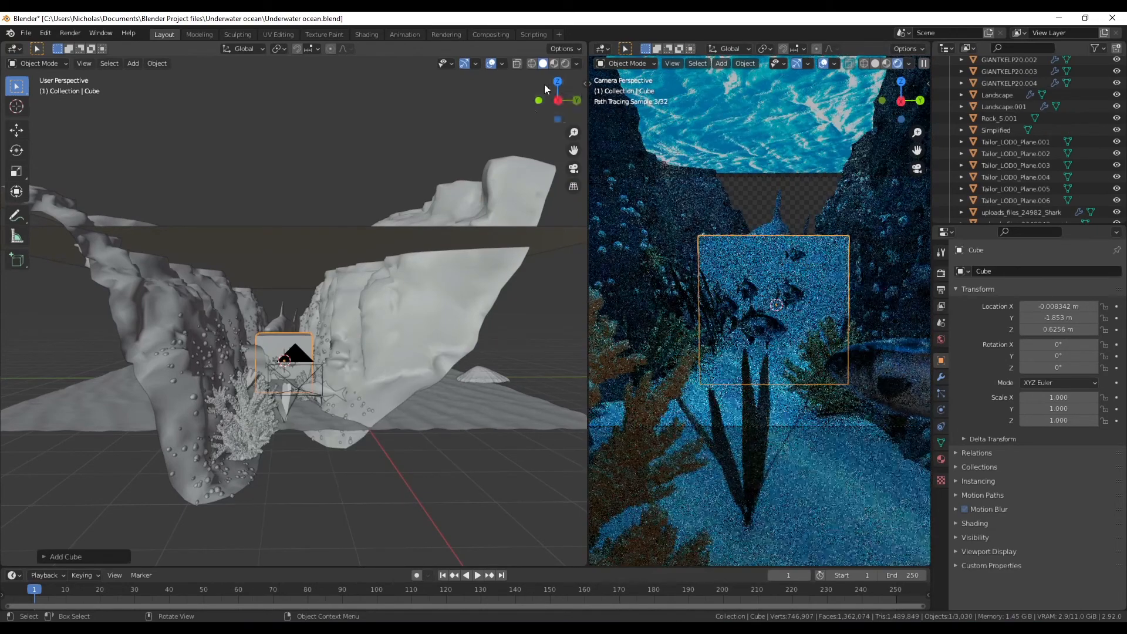
- In the top view, scale the cube up uniformly by a factor of about 10.2 so it encloses the cliffs and water plane
{"action": "left_click", "coordinate": [557, 81]}
{"action": "scroll", "coordinate": [294, 332], "scroll_direction": "down", "scroll_amount": 3}
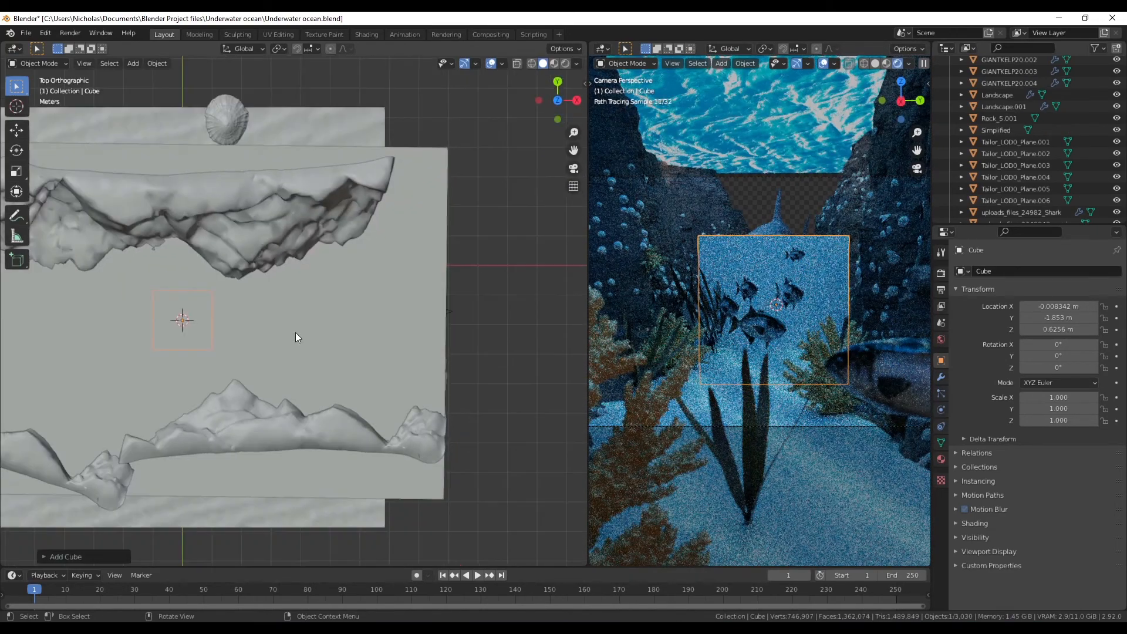
{"action": "scroll", "coordinate": [395, 350], "scroll_direction": "down", "scroll_amount": 3, "text": "ctrl"}
{"action": "key", "text": "s"}
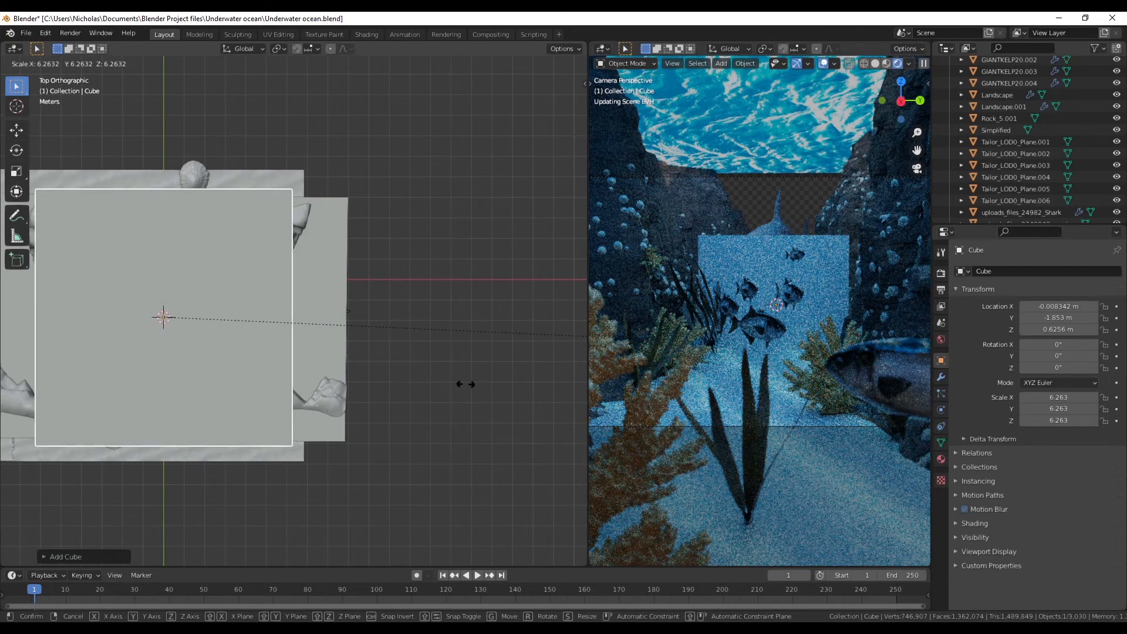
{"action": "left_click", "coordinate": [368, 369]}
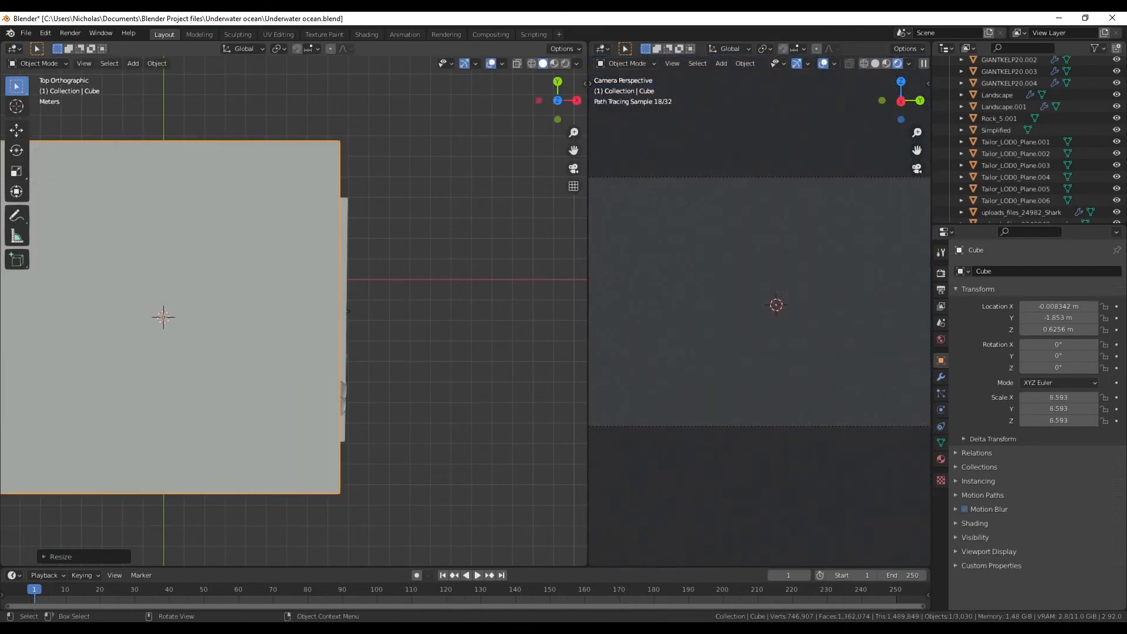
{"action": "key", "text": "s"}
{"action": "left_click", "coordinate": [413, 351]}
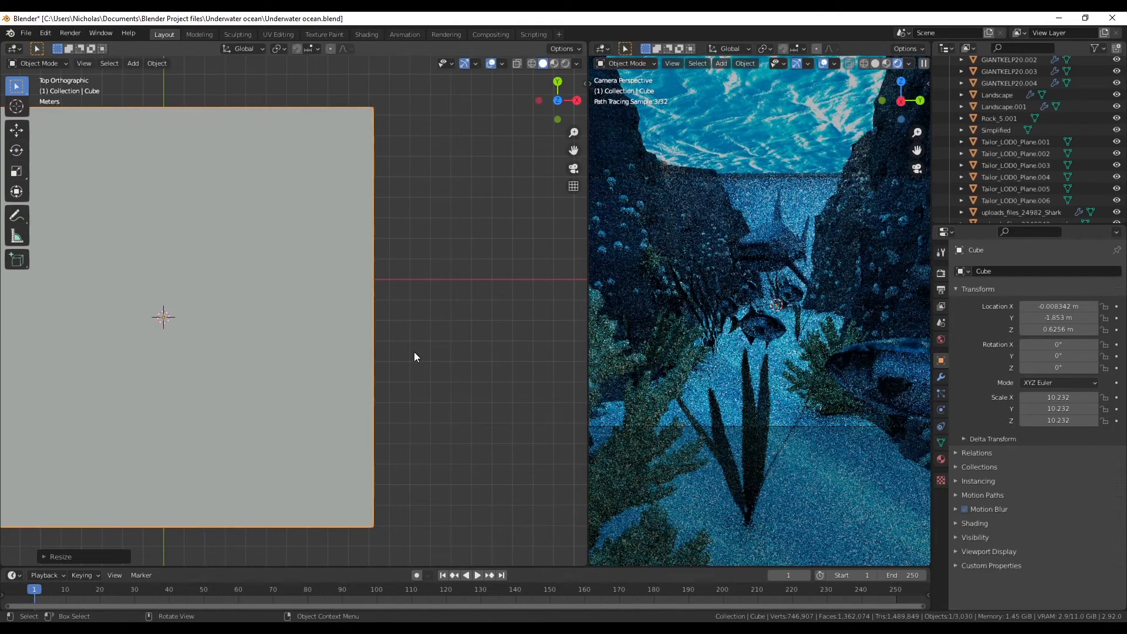
- Create a new material for the cube in the Shading workspace
{"action": "key", "text": "KP_5"}
{"action": "middle_click_drag", "start_coordinate": [311, 345], "coordinate": [430, 272]}
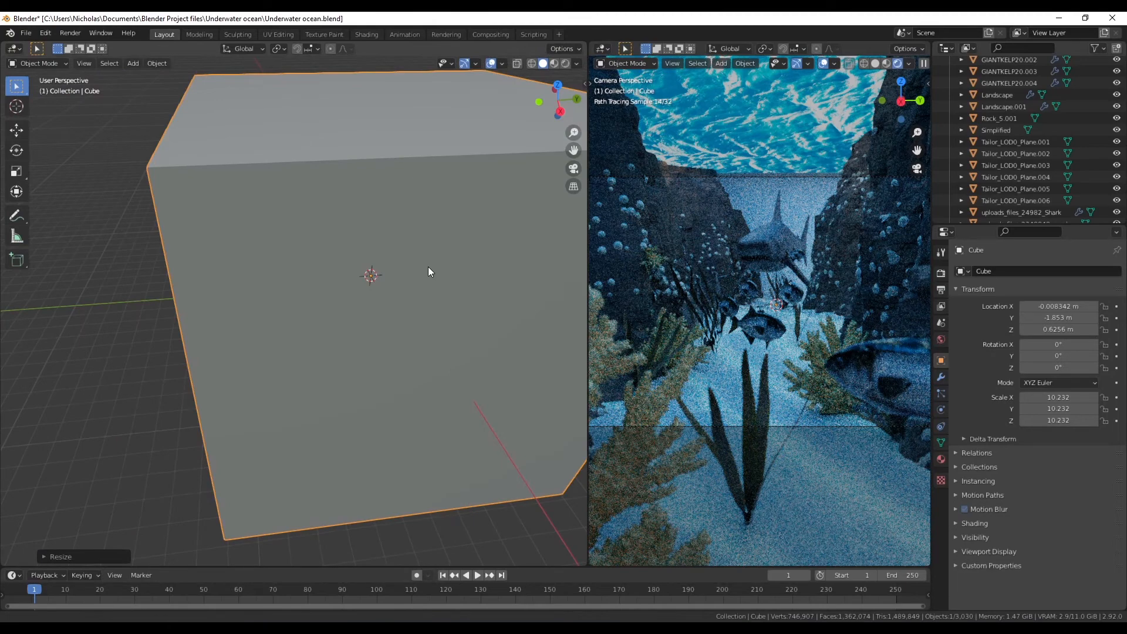
{"action": "scroll", "coordinate": [442, 222], "scroll_direction": "up", "scroll_amount": 2}
{"action": "left_click", "coordinate": [366, 34]}
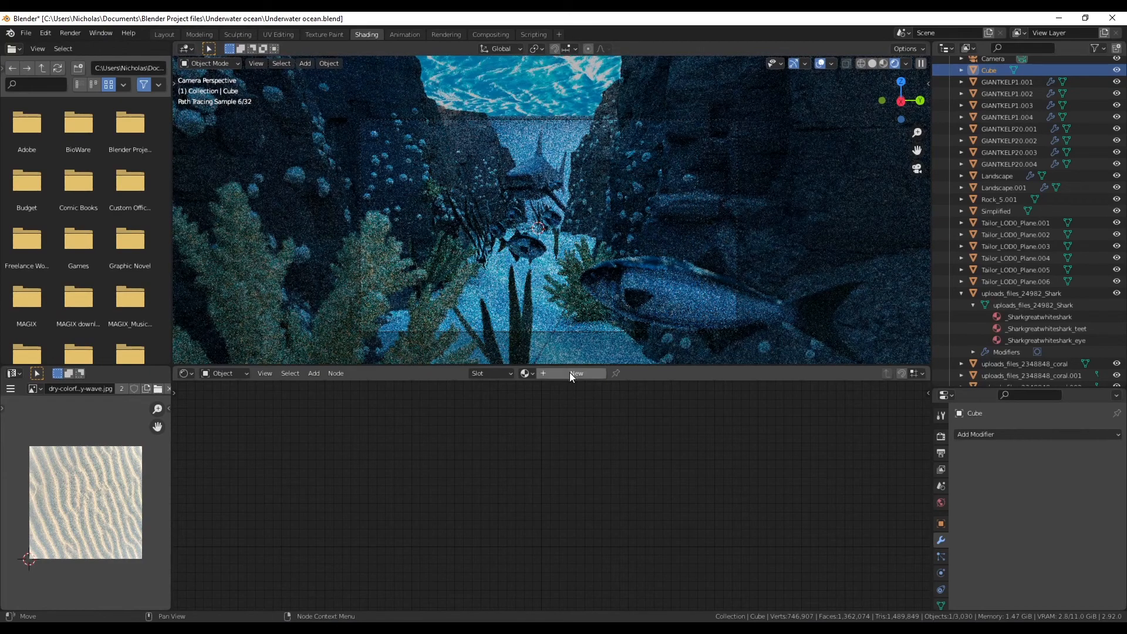
{"action": "left_click", "coordinate": [569, 373]}
{"action": "middle_click_drag", "start_coordinate": [377, 470], "coordinate": [473, 418]}
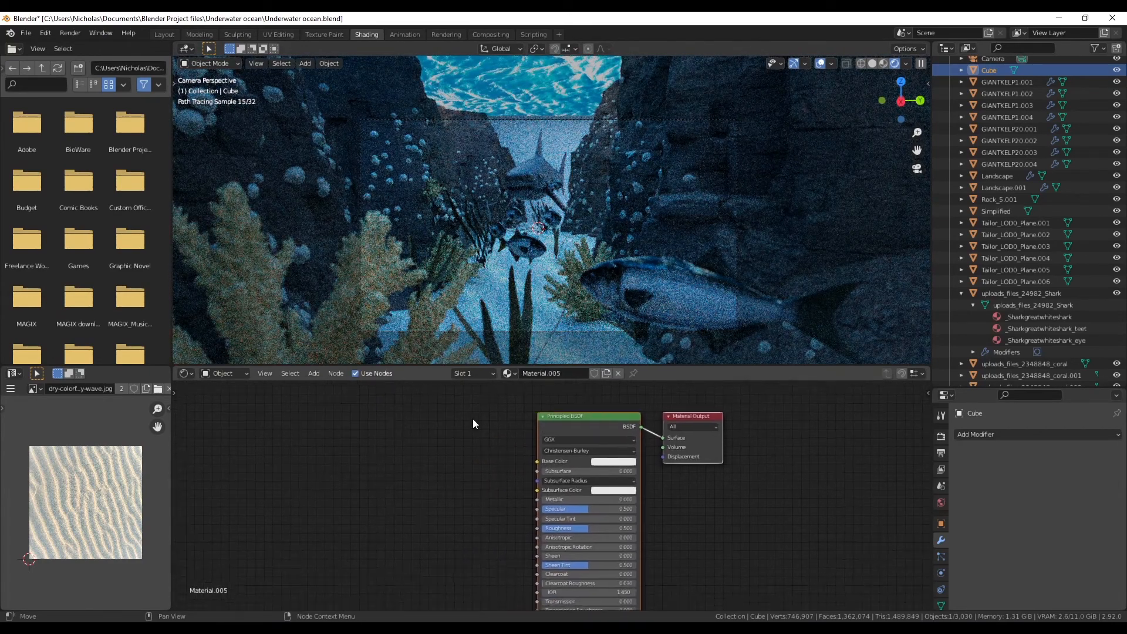
- Replace the cube's Principled BSDF with a Principled Volume node linked to the material's Volume output, and set its density to 0.05
{"action": "left_click", "coordinate": [549, 414]}
{"action": "key", "text": "Delete"}
{"action": "key", "text": "shift+a"}
{"action": "left_click", "coordinate": [422, 448]}
{"action": "type", "text": "pr"}
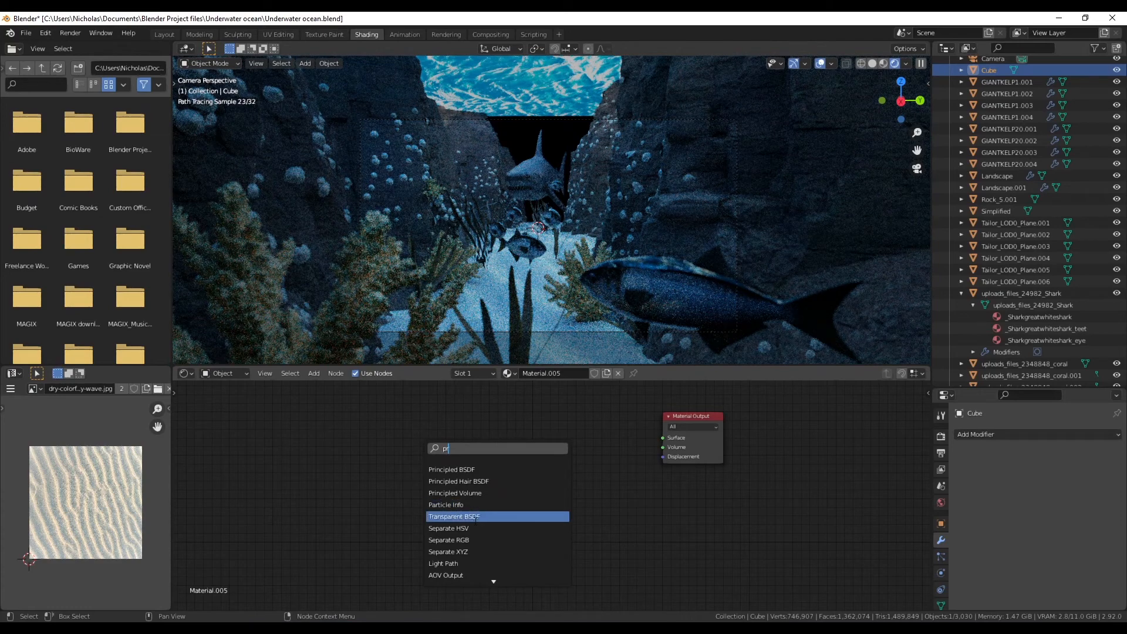
{"action": "left_click", "coordinate": [464, 493]}
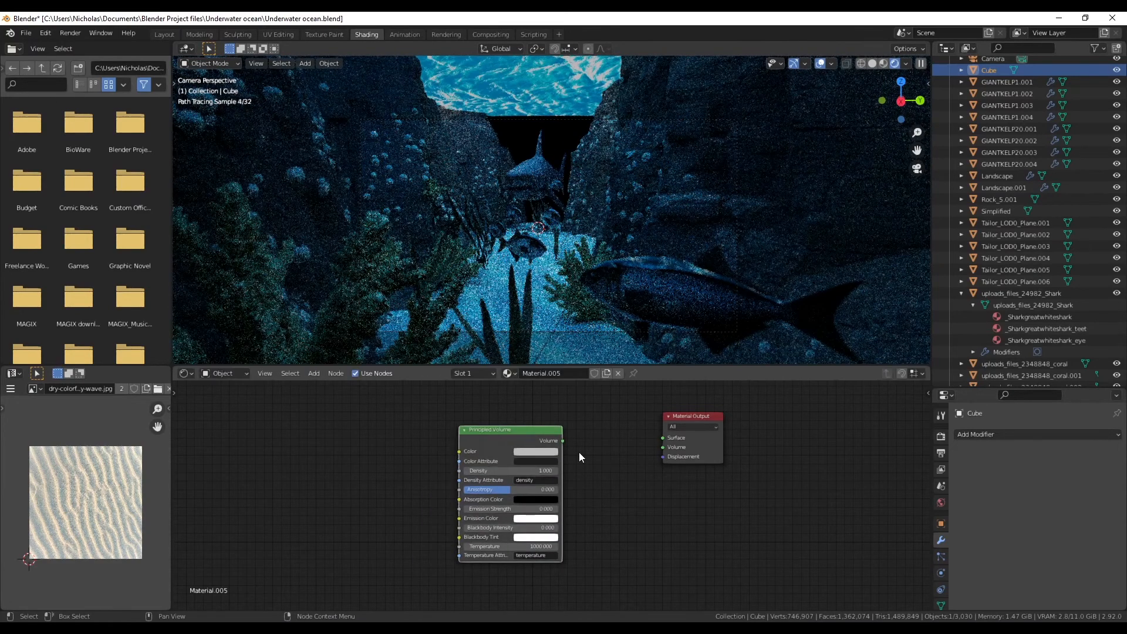
{"action": "left_click_drag", "start_coordinate": [563, 440], "coordinate": [661, 446]}
{"action": "mouse_move", "coordinate": [510, 470]}
{"action": "left_mouse_down", "text": "shift"}
{"action": "mouse_move", "coordinate": [457, 470]}
{"action": "mouse_move", "coordinate": [517, 470]}
{"action": "left_mouse_up", "text": "shift"}
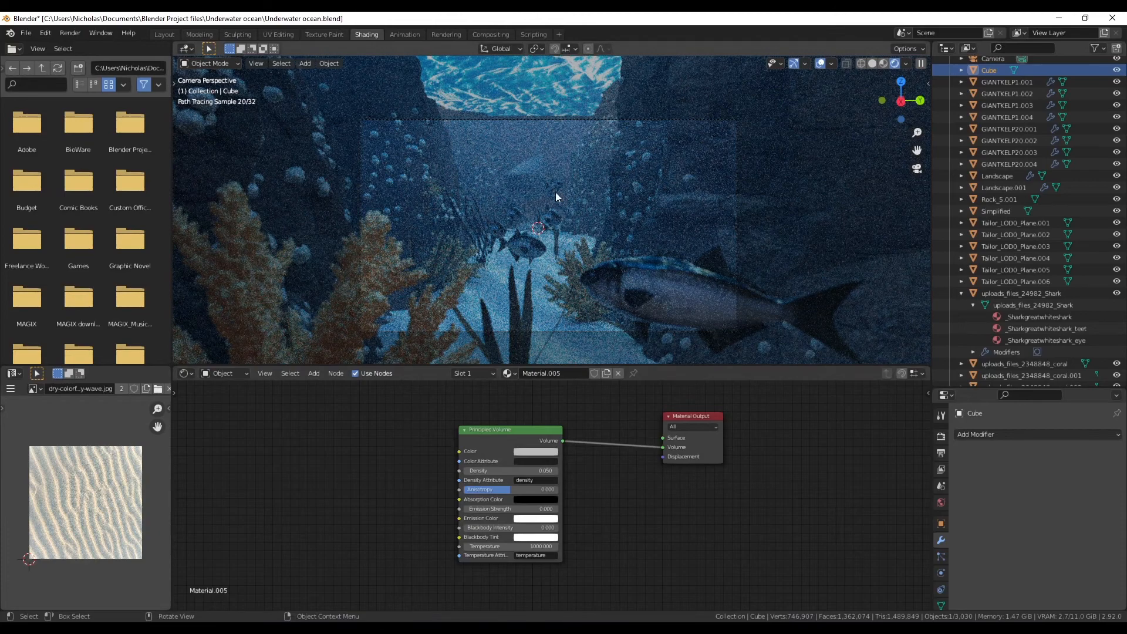
- Set the anisotropy of the cube's Principled Volume node to about 0.182
{"action": "scroll", "coordinate": [547, 236], "scroll_direction": "up", "scroll_amount": 1}
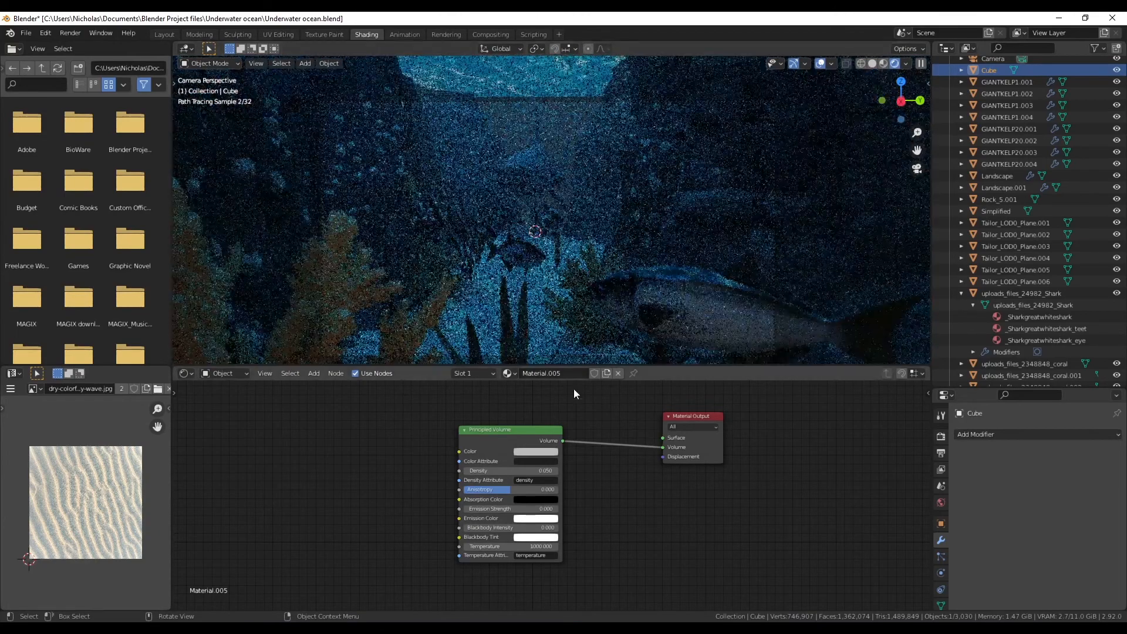
{"action": "middle_click_drag", "start_coordinate": [685, 484], "coordinate": [588, 496]}
{"action": "scroll", "coordinate": [612, 453], "scroll_direction": "up", "scroll_amount": 1}
{"action": "scroll", "coordinate": [545, 508], "scroll_direction": "up", "scroll_amount": 4}
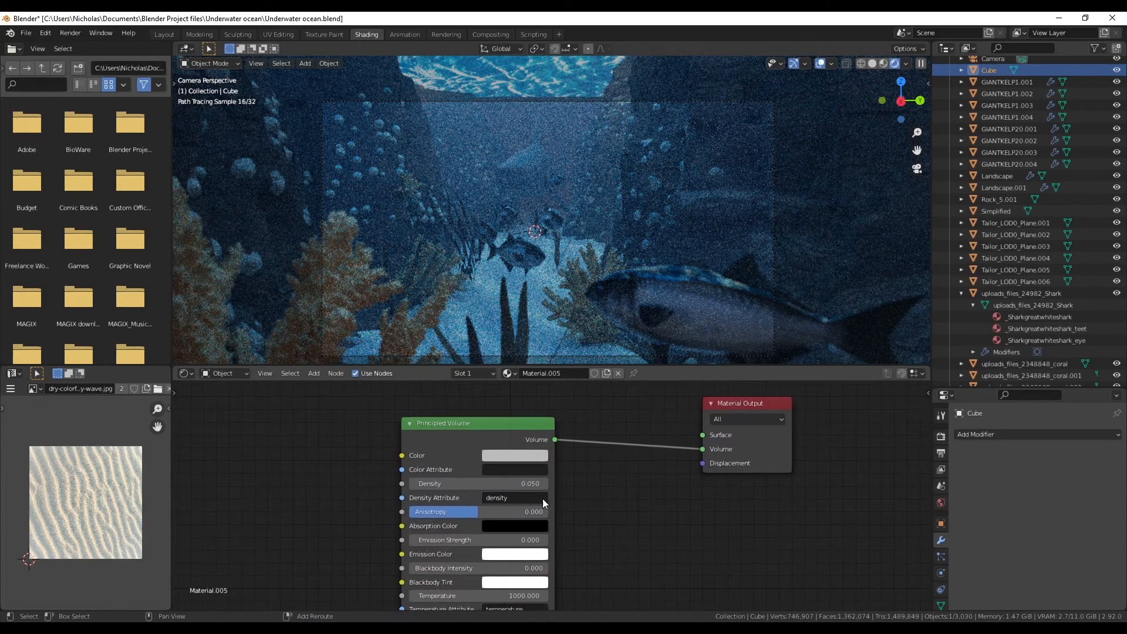
{"action": "mouse_move", "coordinate": [474, 511]}
{"action": "left_mouse_down"}
{"action": "mouse_move", "coordinate": [448, 511]}
{"action": "mouse_move", "coordinate": [543, 511]}
{"action": "mouse_move", "coordinate": [432, 511]}
{"action": "mouse_move", "coordinate": [521, 512]}
{"action": "left_mouse_up"}
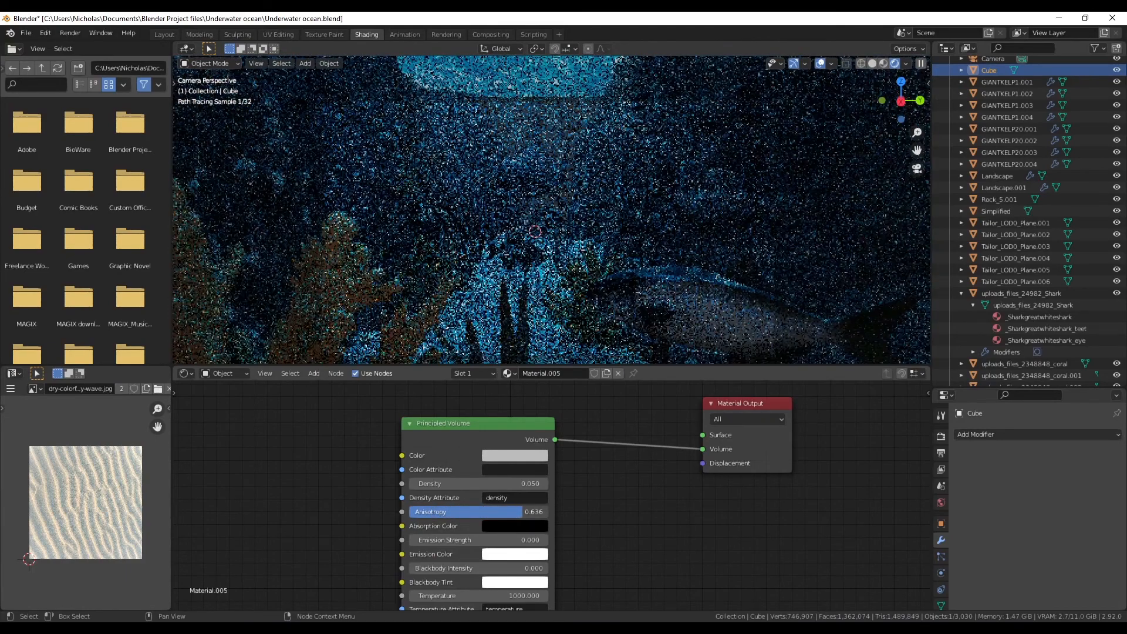
{"action": "left_click_drag", "start_coordinate": [522, 511], "coordinate": [491, 512]}
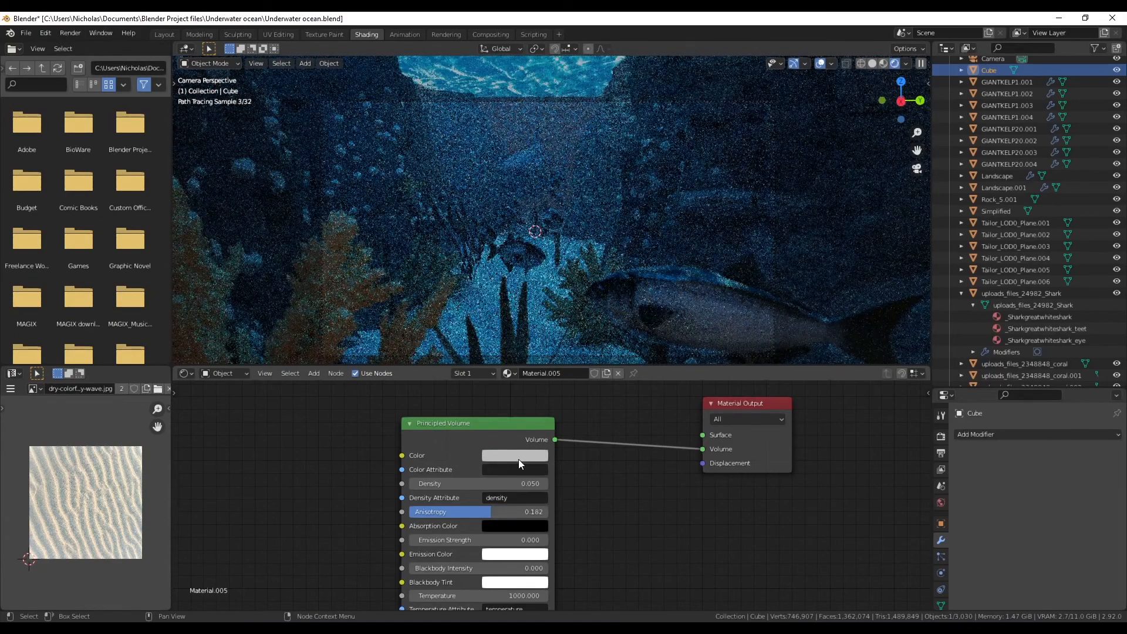
- Set the Principled Volume's color to a near-neutral light grey with value 0.522, and its density to 0.04
{"action": "left_click", "coordinate": [519, 458]}
{"action": "left_click_drag", "start_coordinate": [543, 313], "coordinate": [538, 314]}
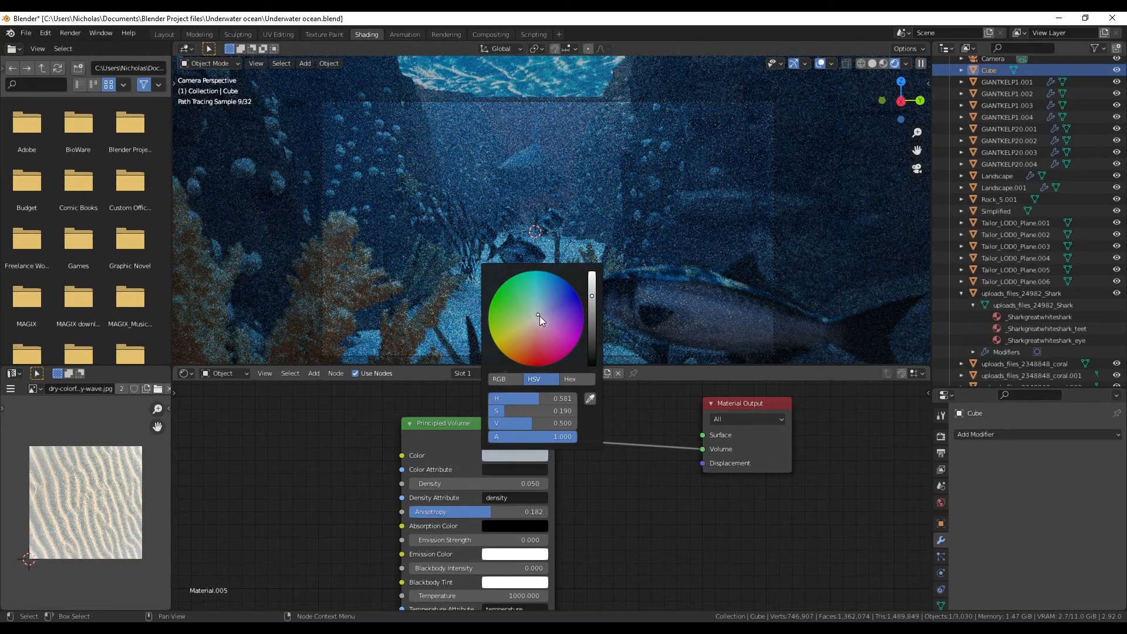
{"action": "left_click", "coordinate": [593, 318]}
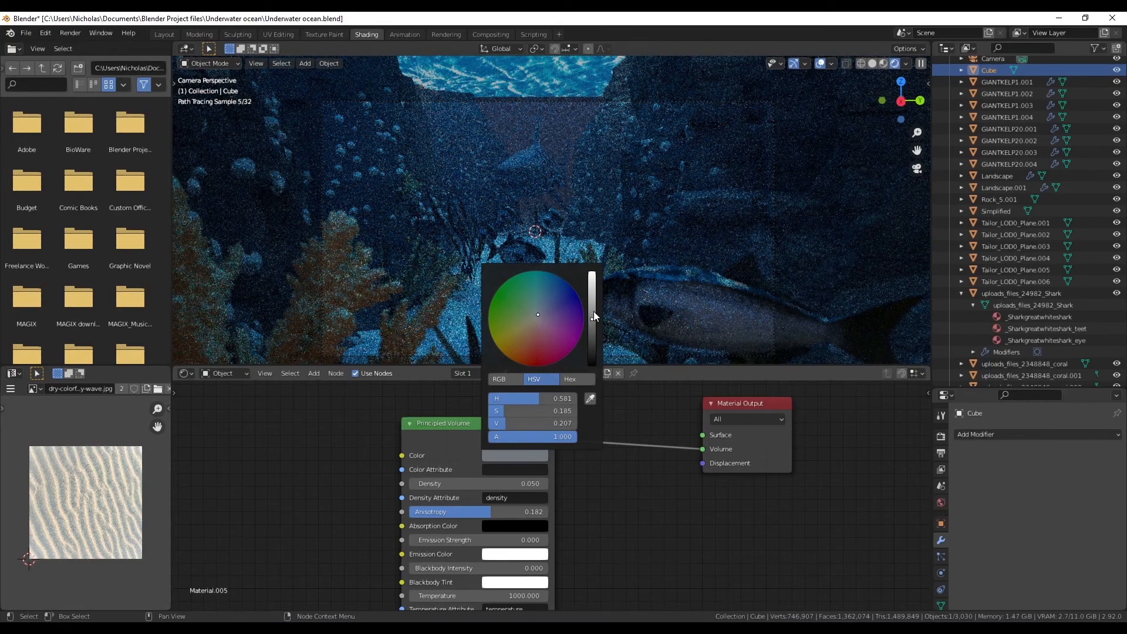
{"action": "left_click", "coordinate": [593, 311]}
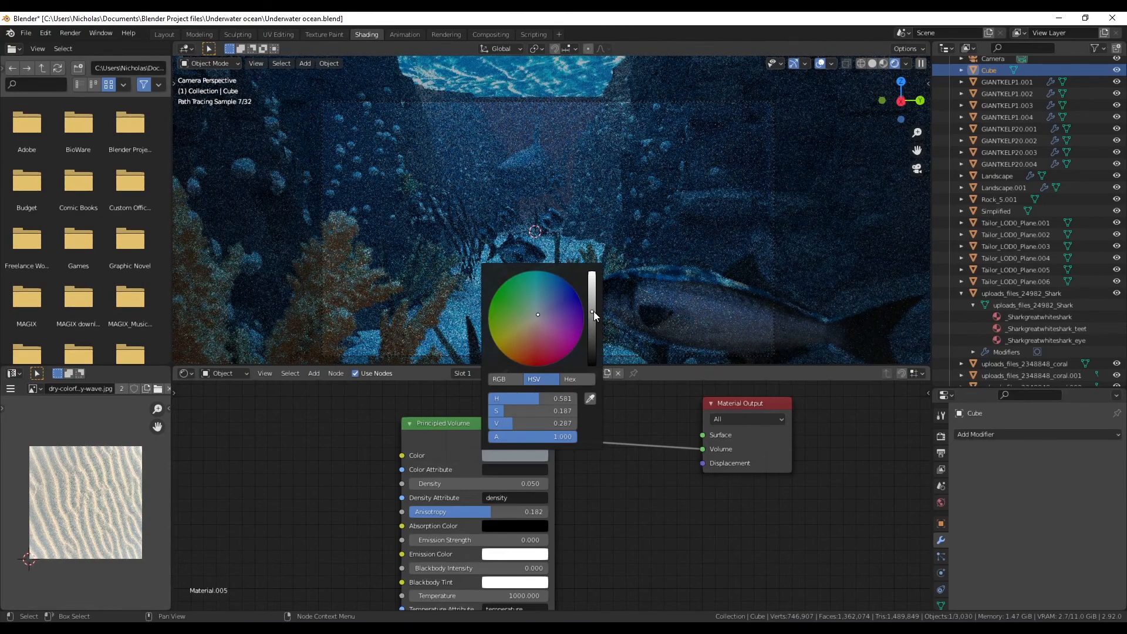
{"action": "left_click", "coordinate": [592, 296]}
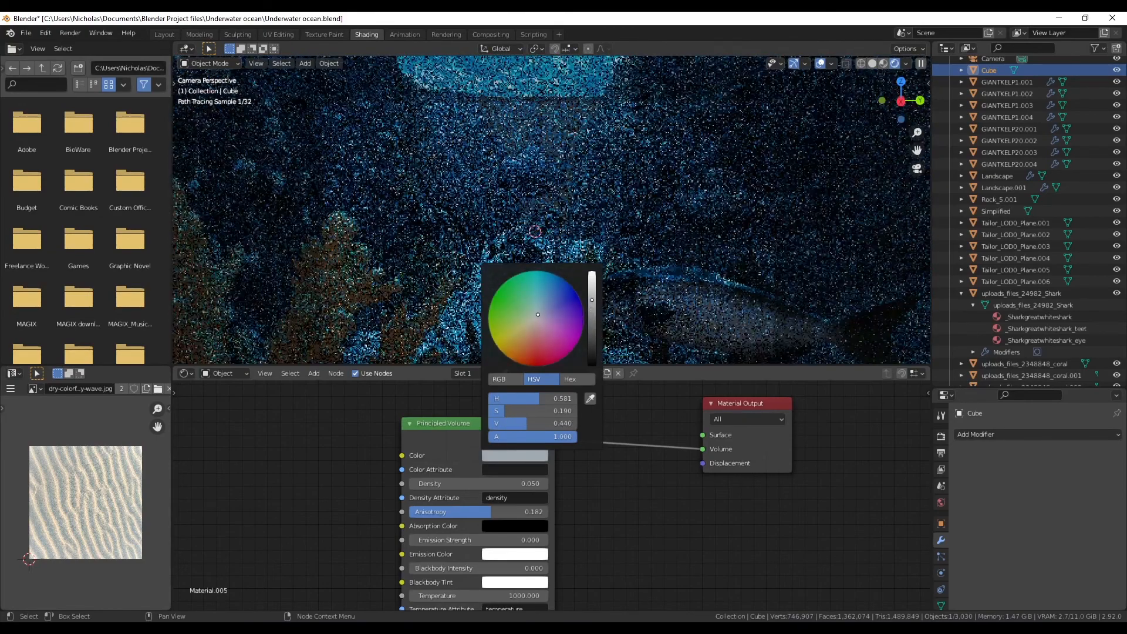
{"action": "left_click", "coordinate": [592, 294]}
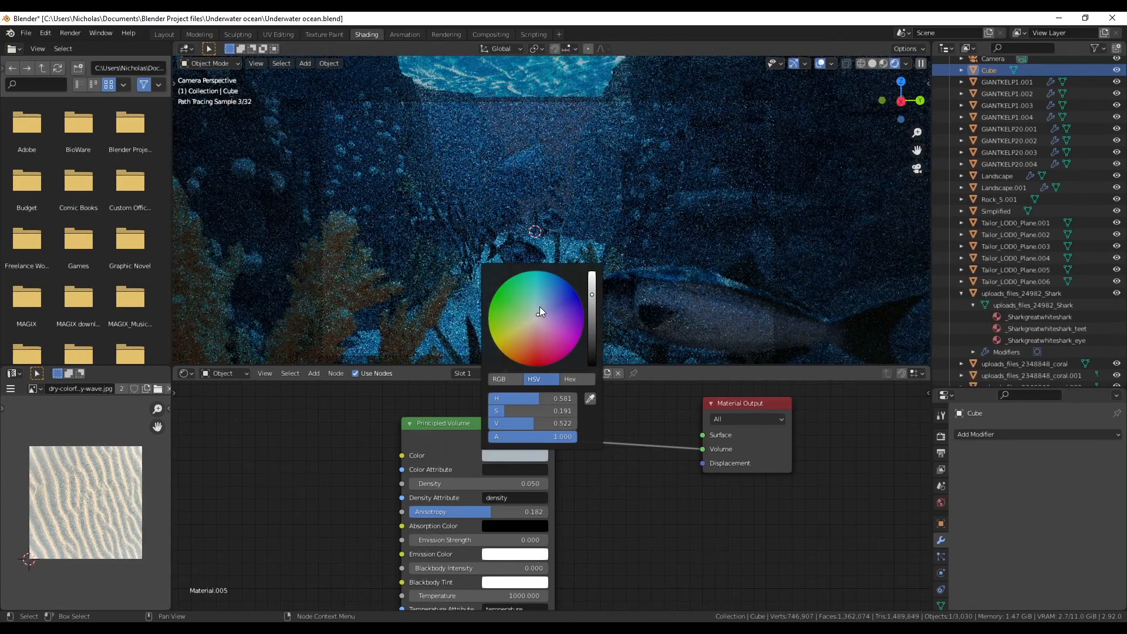
{"action": "left_click", "coordinate": [535, 302]}
{"action": "left_click_drag", "start_coordinate": [536, 302], "coordinate": [526, 298]}
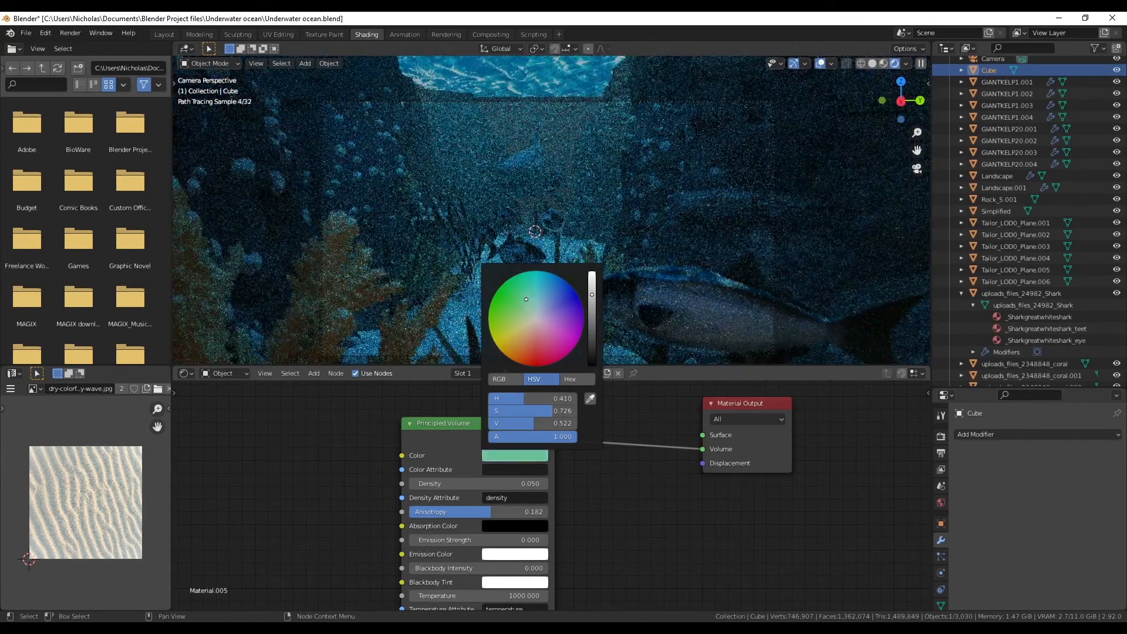
{"action": "left_click_drag", "start_coordinate": [526, 298], "coordinate": [541, 315]}
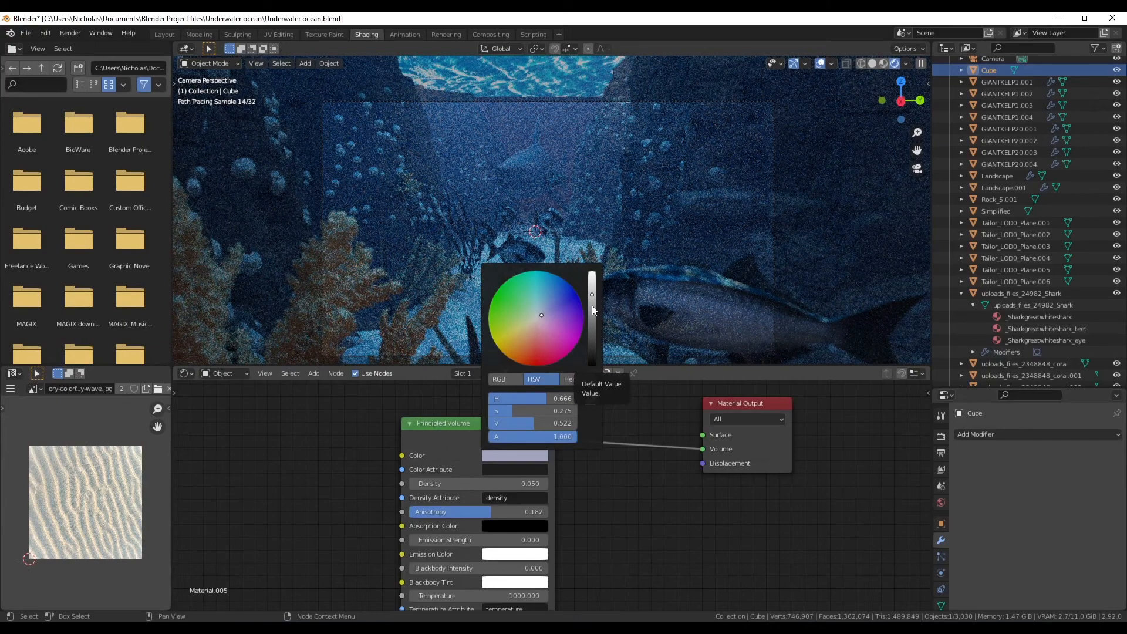
{"action": "left_click", "coordinate": [537, 317]}
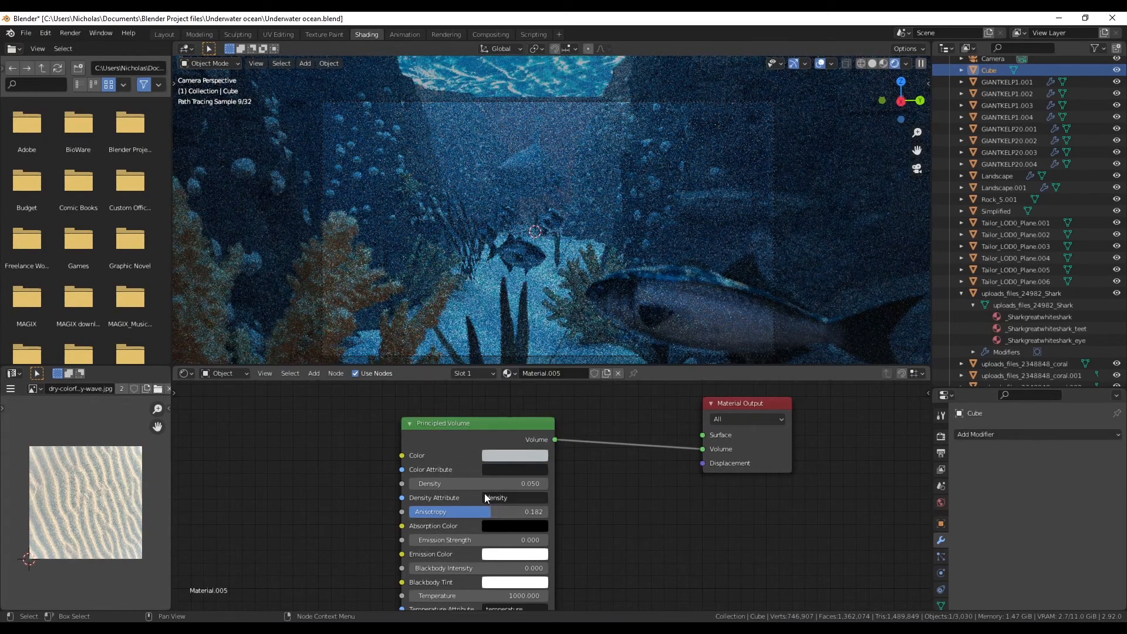
{"action": "mouse_move", "coordinate": [491, 485]}
{"action": "left_mouse_down"}
{"action": "mouse_move", "coordinate": [473, 484]}
{"action": "mouse_move", "coordinate": [484, 485]}
{"action": "left_mouse_up"}
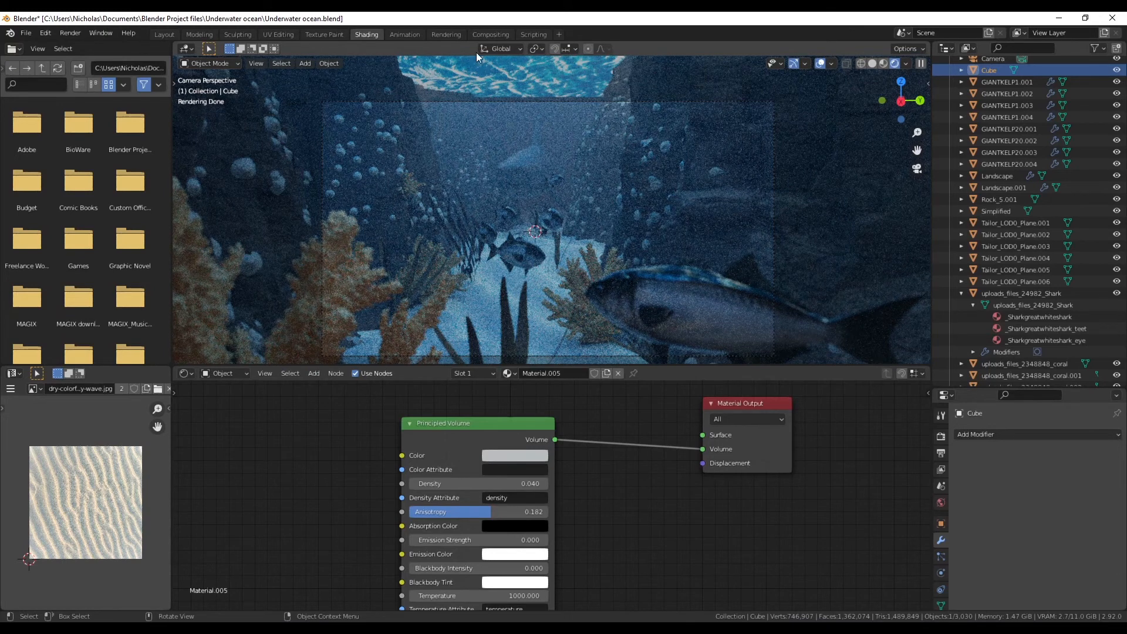
- Try lowering the background-sea-water plane along the global Z axis between the cliffs
{"action": "left_click", "coordinate": [588, 141]}
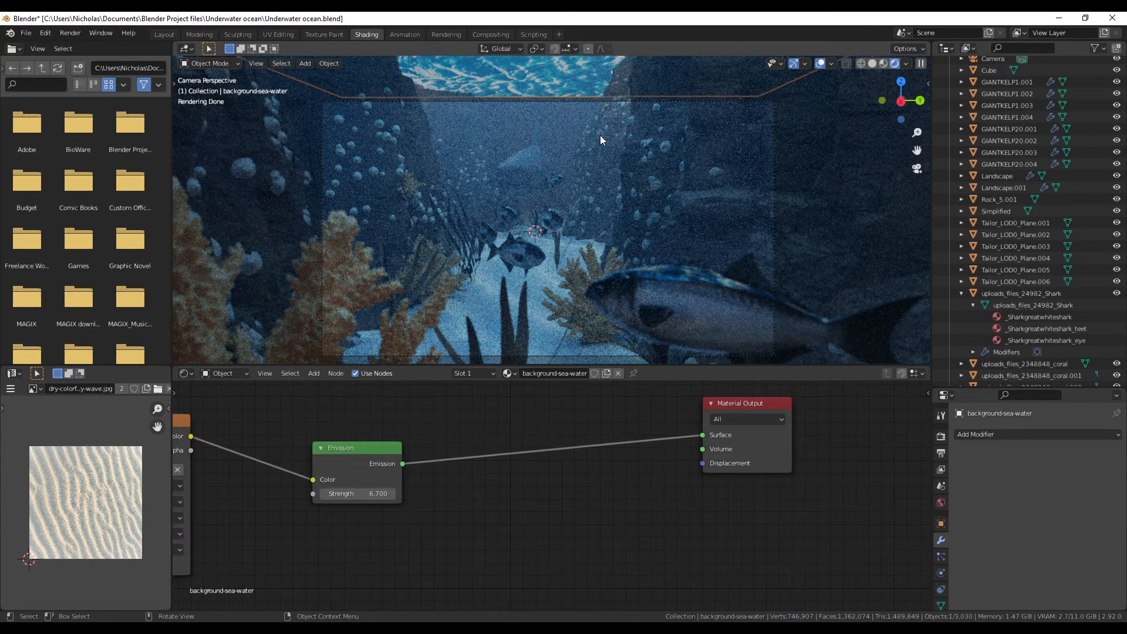
{"action": "key", "text": "g"}
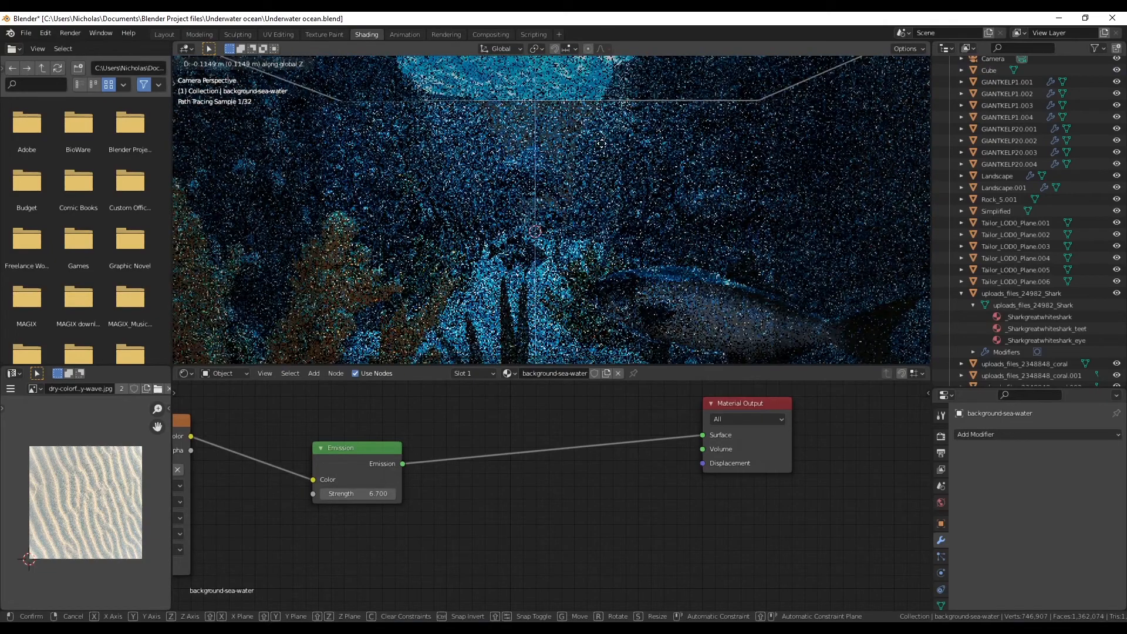
{"action": "left_click", "coordinate": [614, 237]}
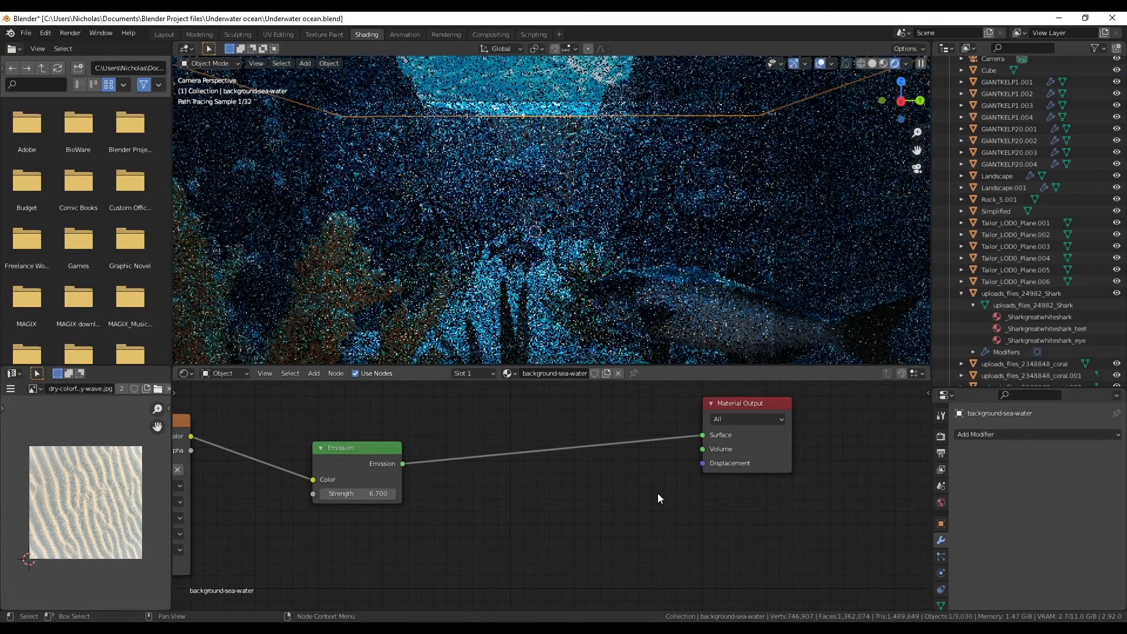
- Raise the background-sea-water plane along the Z axis to a height of about 3.86 m
{"action": "left_click", "coordinate": [577, 142]}
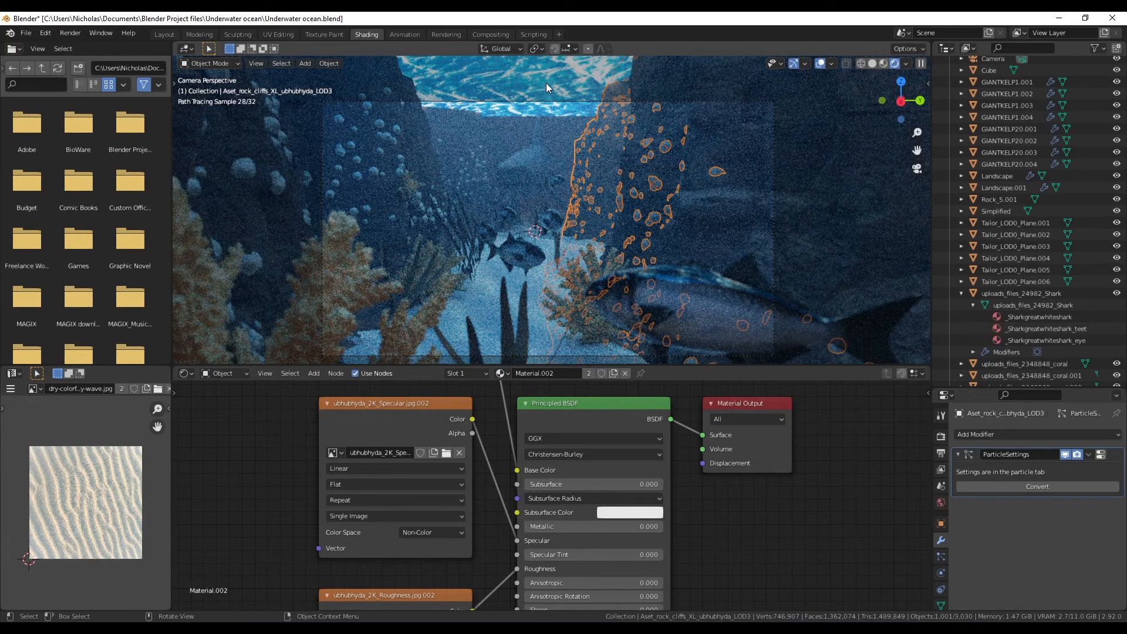
{"action": "left_click", "coordinate": [554, 101]}
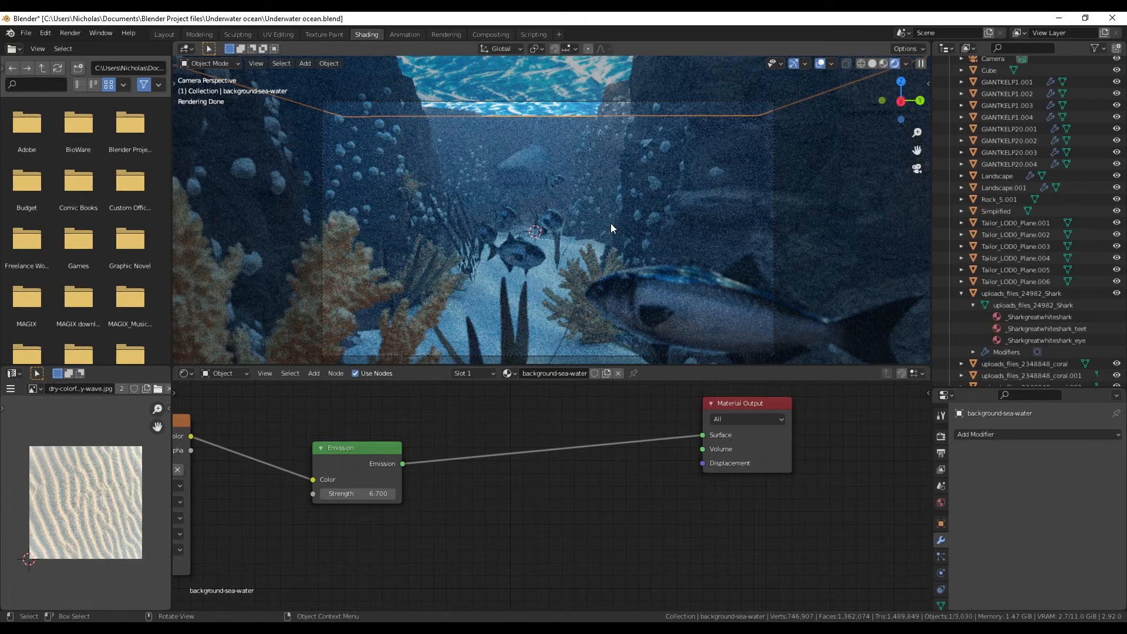
{"action": "key", "text": "g"}
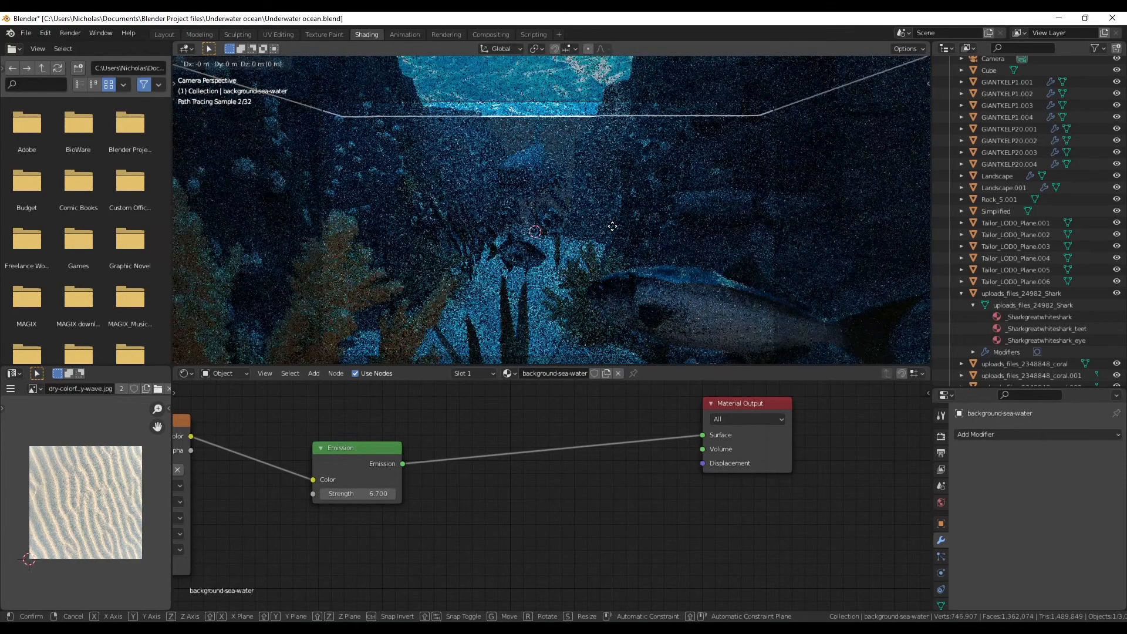
{"action": "left_click", "coordinate": [608, 185]}
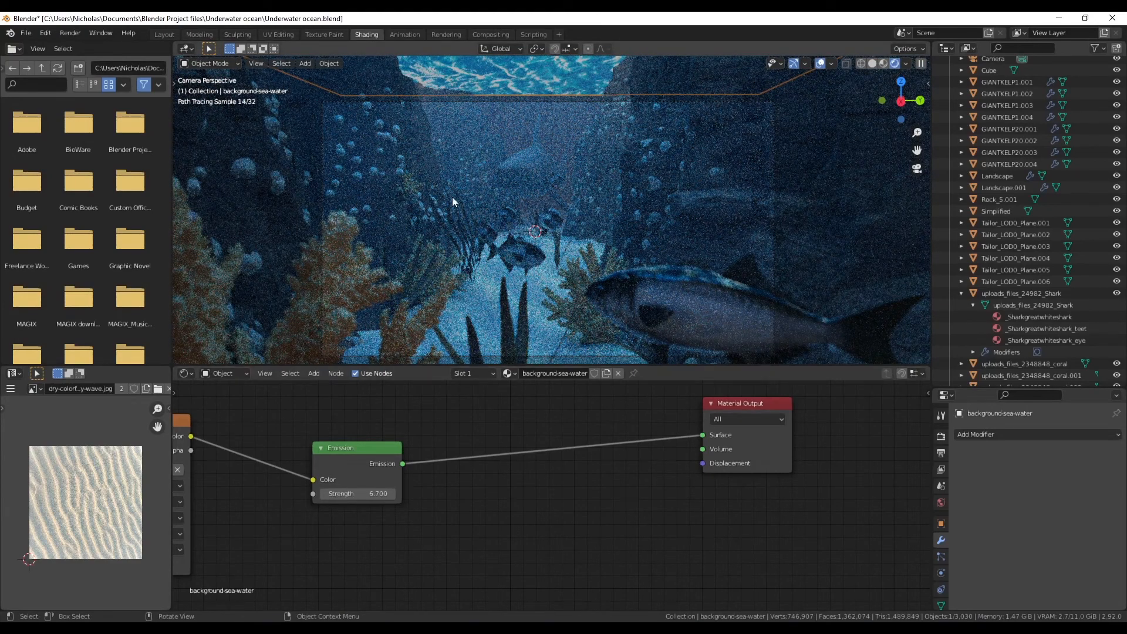
- Save the Underwater ocean.blend file
{"action": "left_click", "coordinate": [23, 33]}
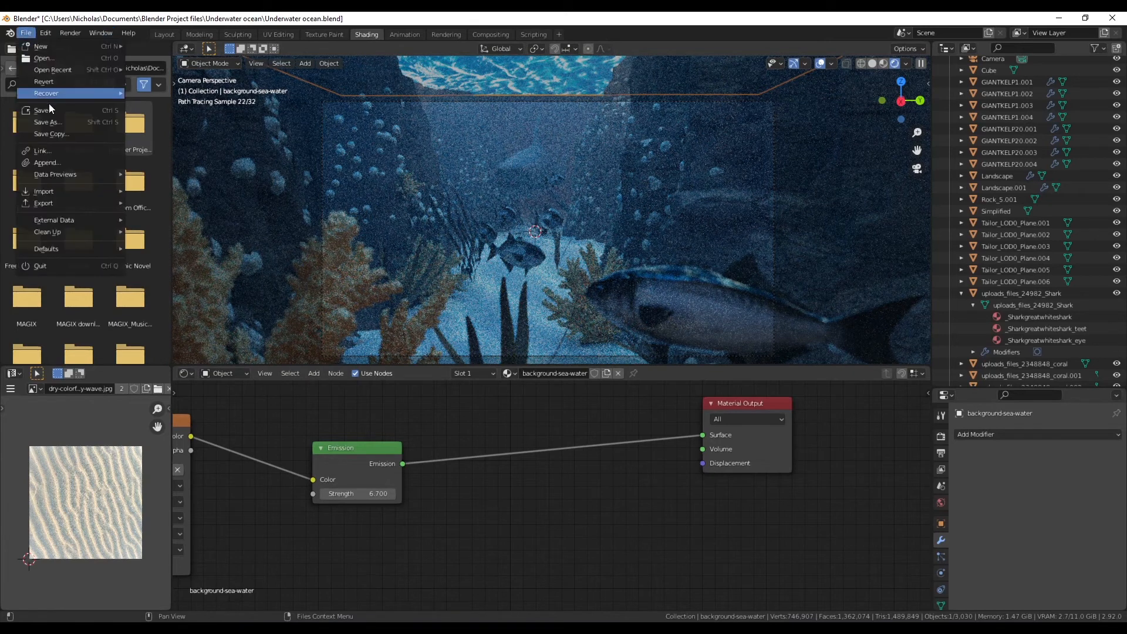
{"action": "left_click", "coordinate": [44, 111]}
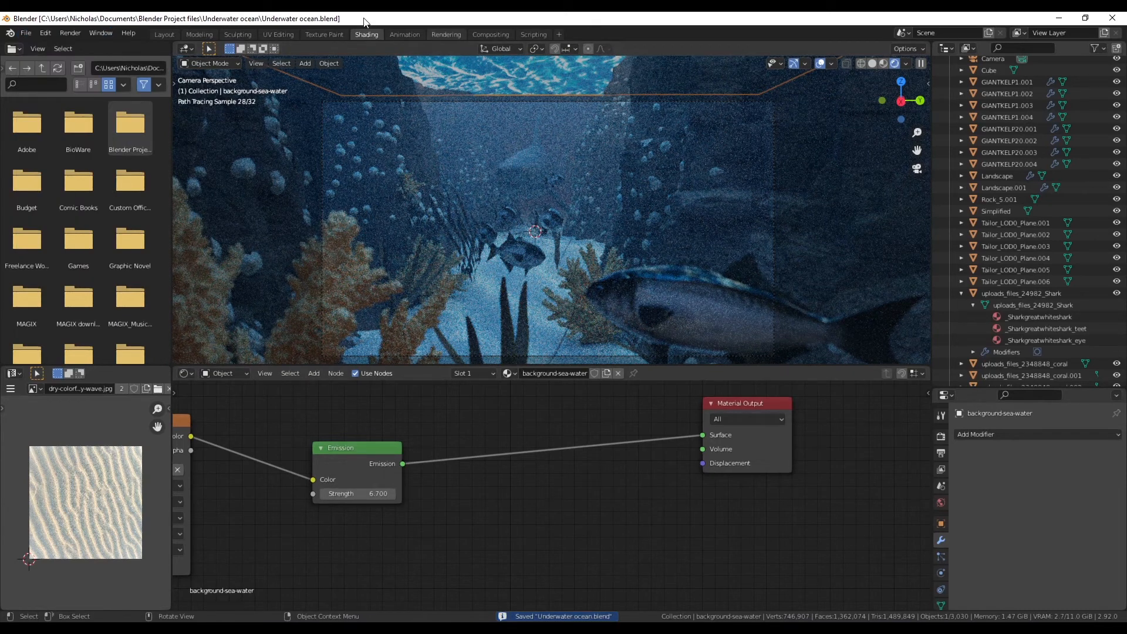
- In the Layout workspace, set the camera viewport to solid shading and render the image
{"action": "left_click", "coordinate": [164, 35]}
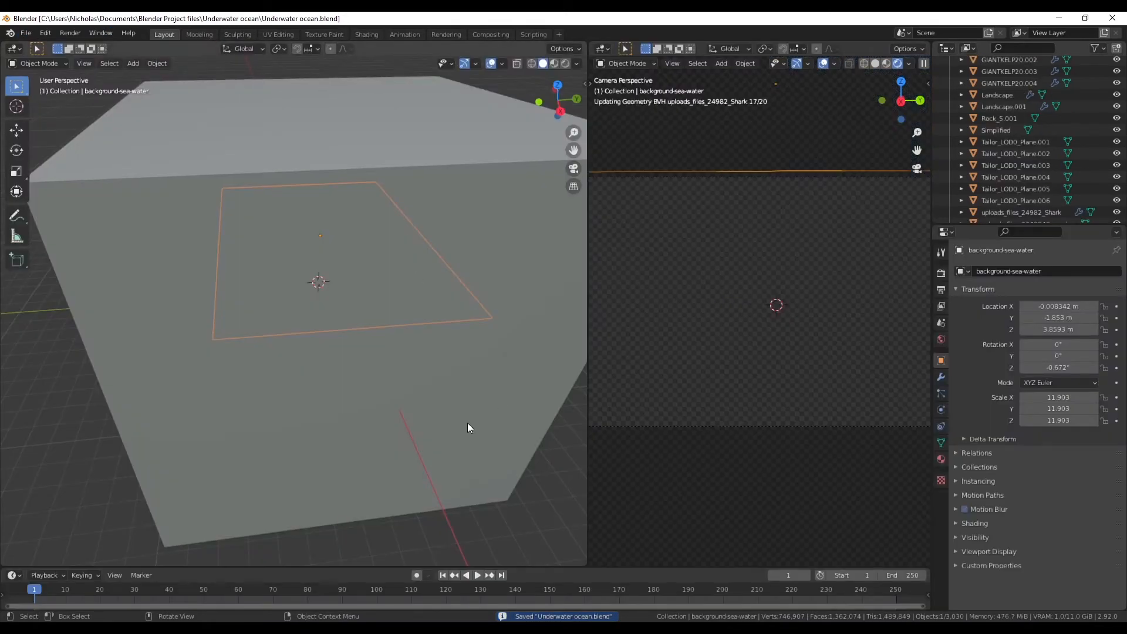
{"action": "scroll", "coordinate": [467, 423], "scroll_direction": "down", "scroll_amount": 5}
{"action": "middle_click_drag", "start_coordinate": [450, 419], "coordinate": [488, 399]}
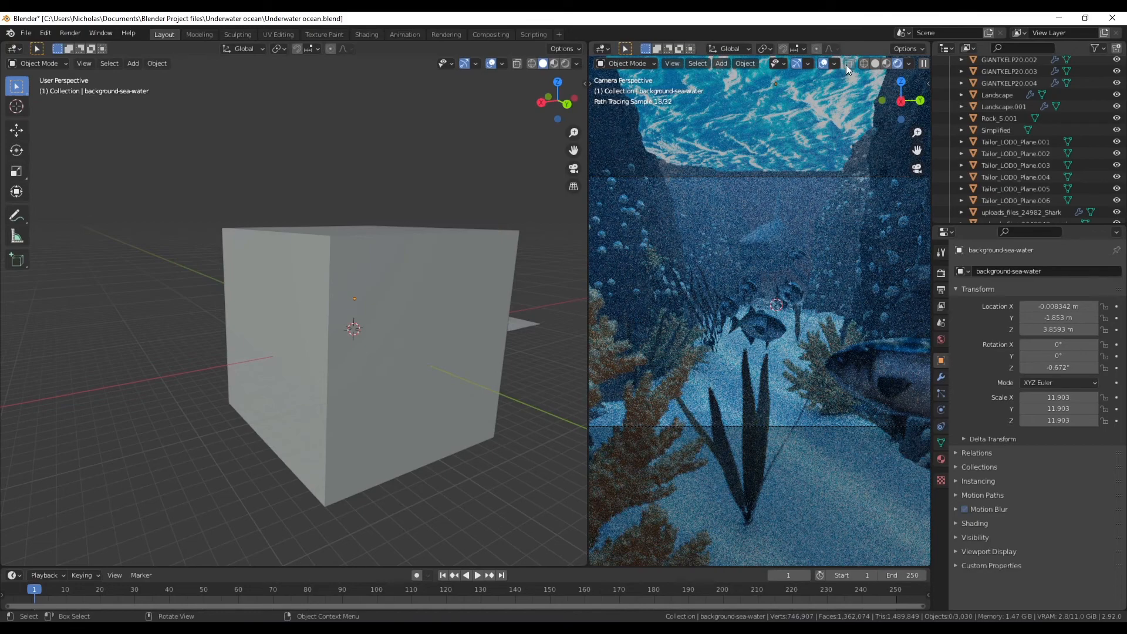
{"action": "left_click", "coordinate": [876, 62]}
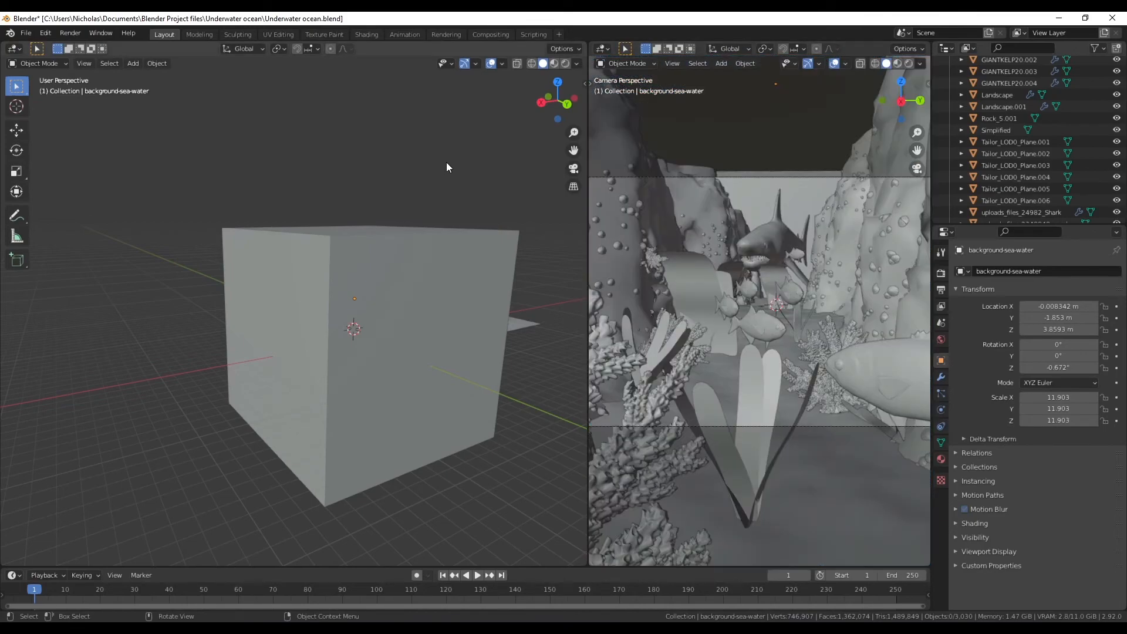
{"action": "key", "text": "F12"}
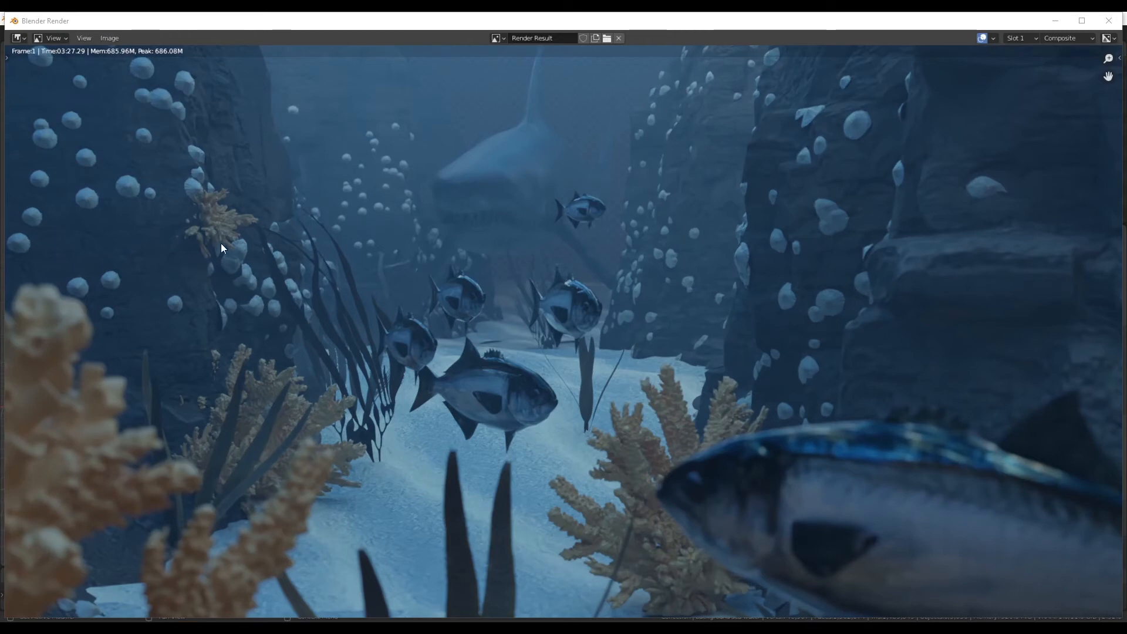
- Start saving the rendered image, creating a folder named Render inside Underwater ocean and opening it as the destination
{"action": "left_click", "coordinate": [105, 39]}
{"action": "left_click", "coordinate": [145, 122]}
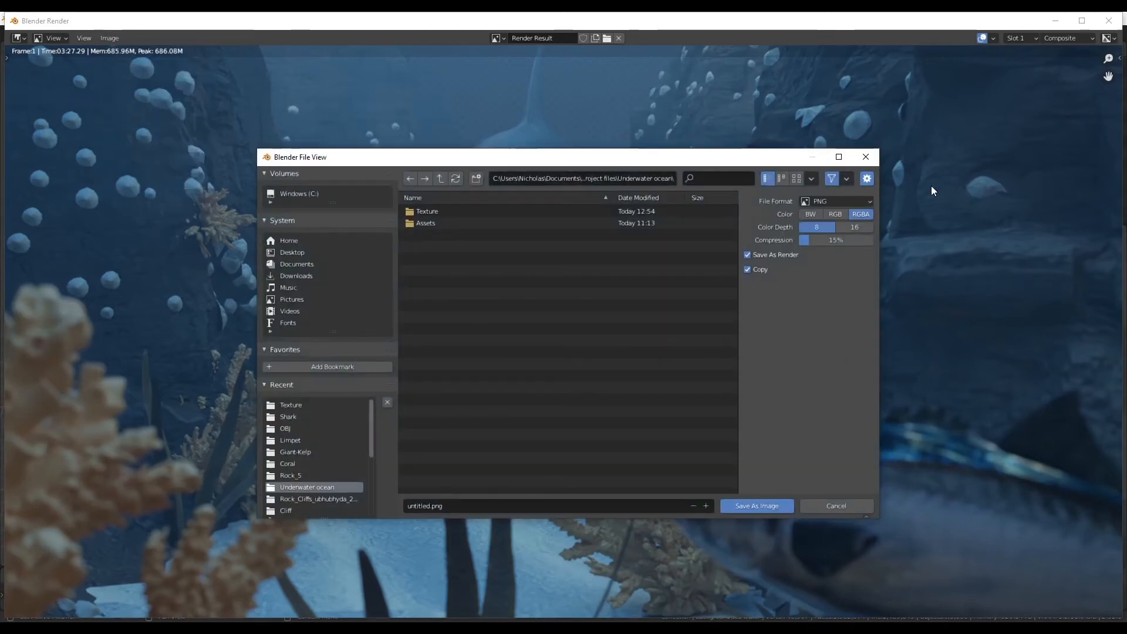
{"action": "left_click", "coordinate": [473, 179]}
{"action": "type", "text": "Rend"}
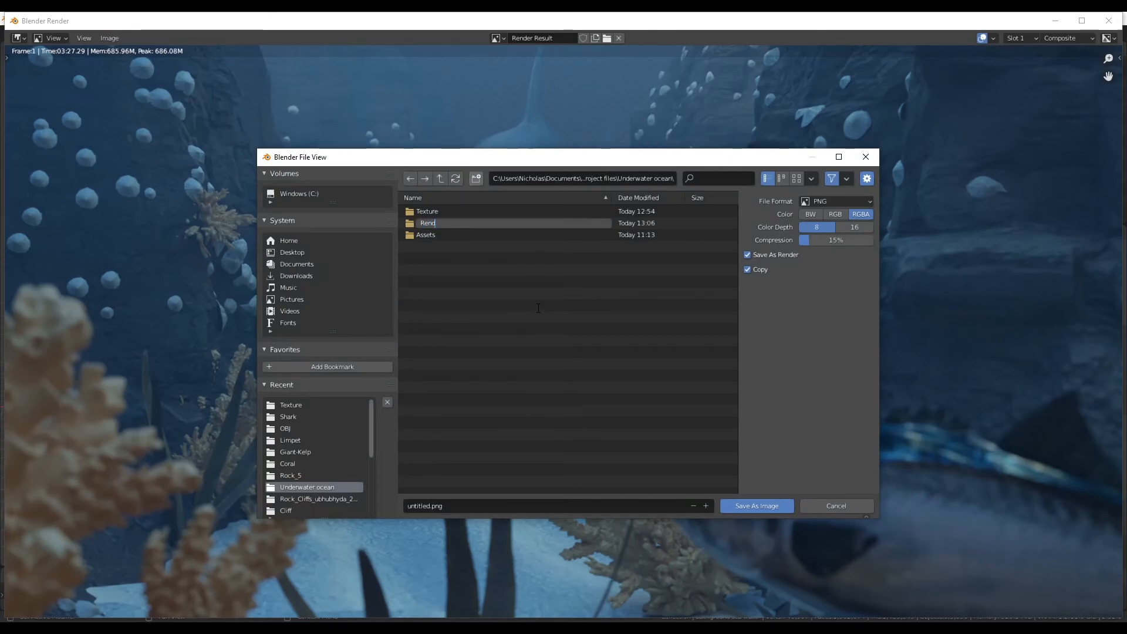
{"action": "type", "text": "er"}
{"action": "key", "text": "Return"}
{"action": "double_click", "coordinate": [434, 223]}
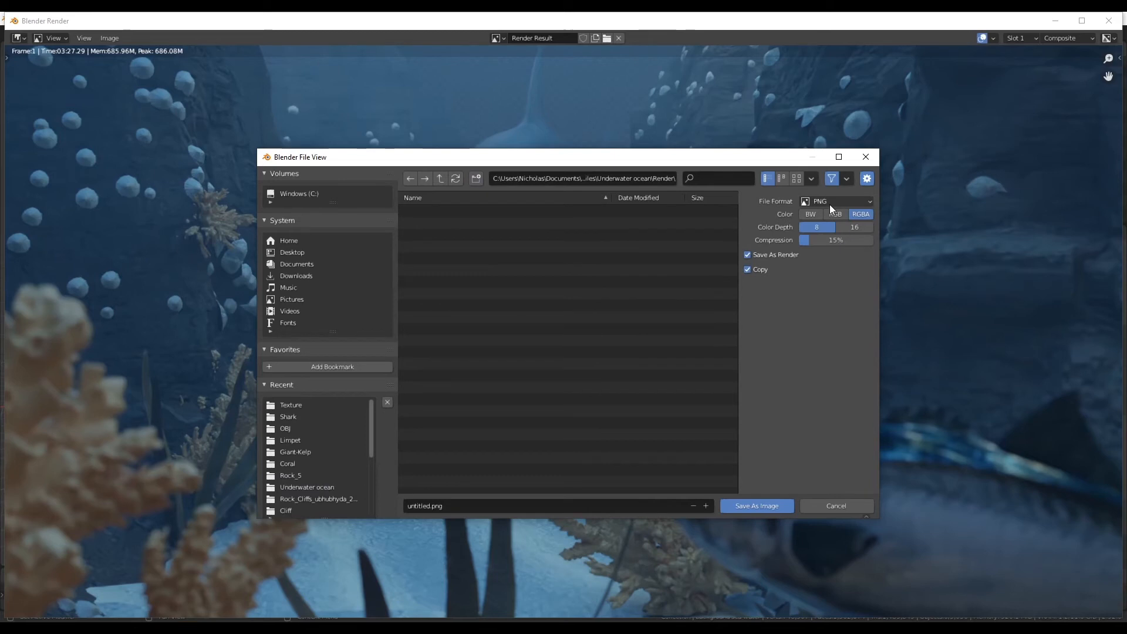
- Save the rendered image as "Underwater ocean render.png" in PNG format with 16-bit color depth and 0% compression
{"action": "left_click", "coordinate": [851, 226]}
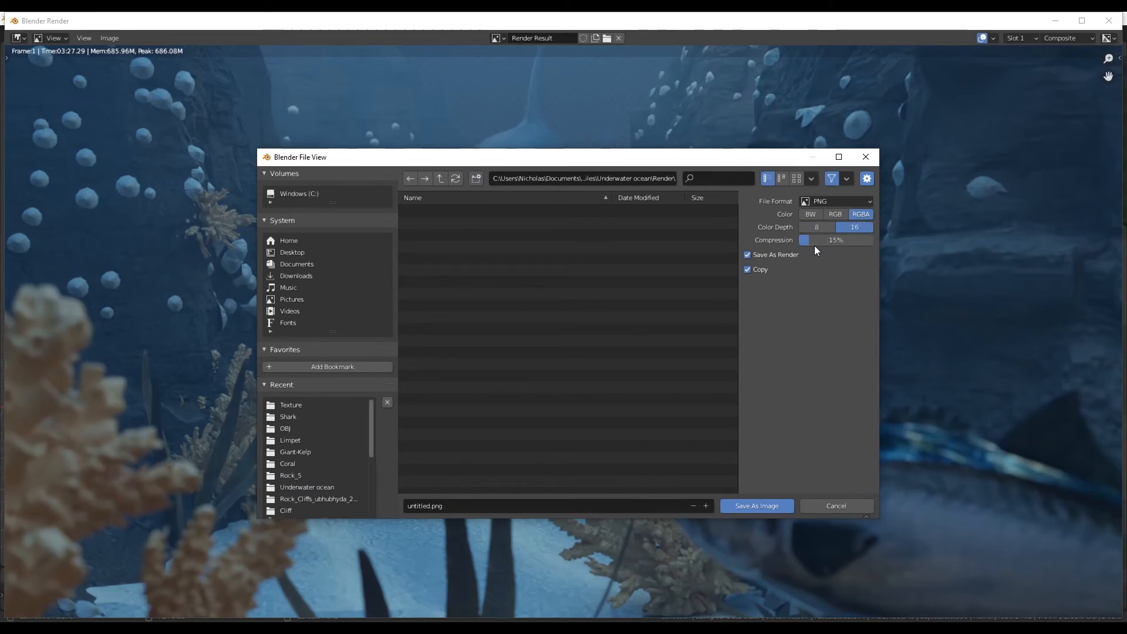
{"action": "left_click_drag", "start_coordinate": [808, 240], "coordinate": [799, 239]}
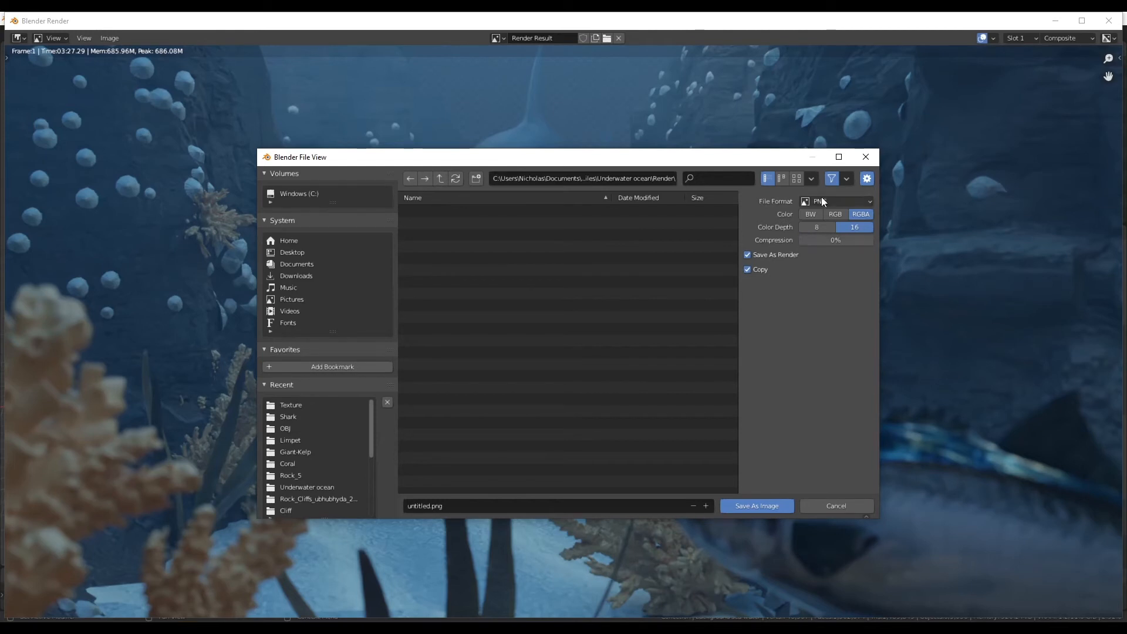
{"action": "left_click", "coordinate": [496, 506]}
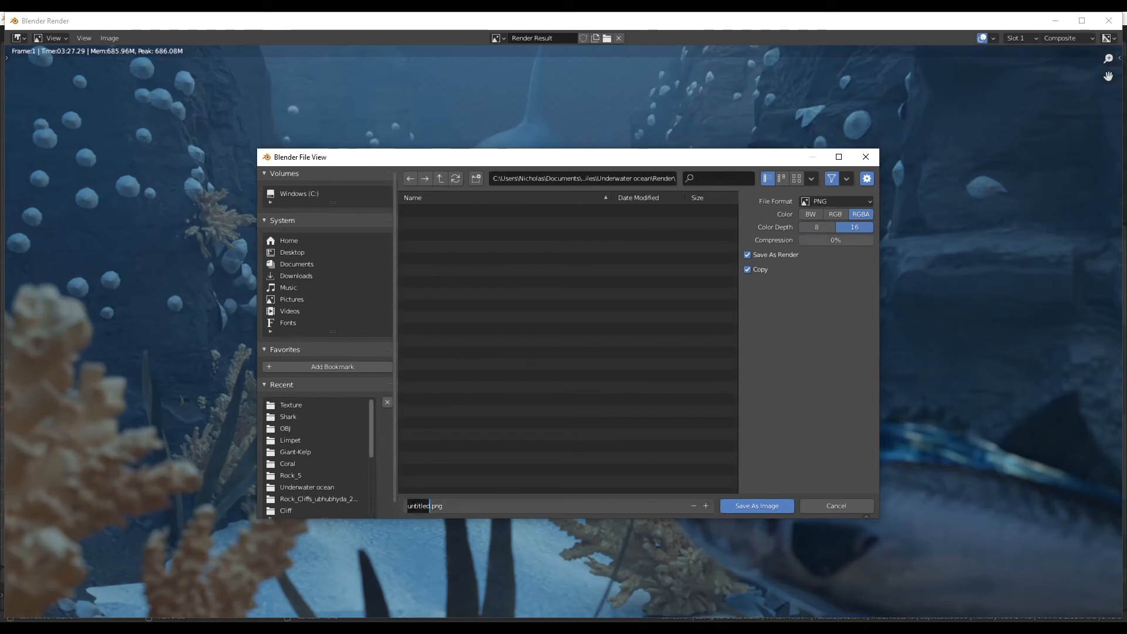
{"action": "type", "text": "Ocea"}
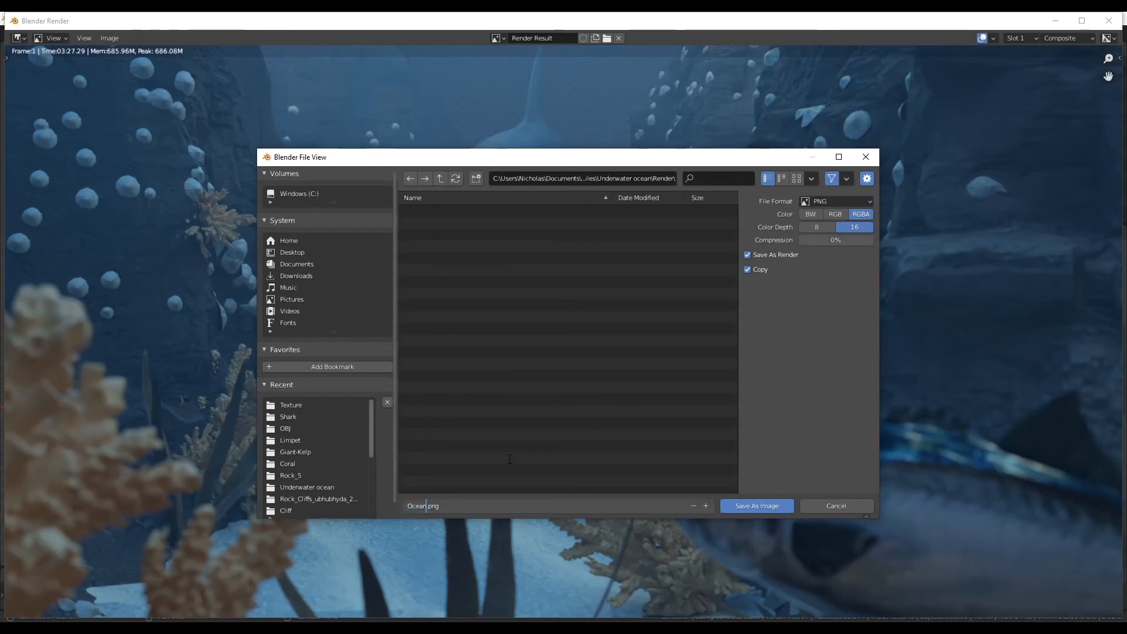
{"action": "type", "text": "n"}
{"action": "key", "text": "BackSpace"}
{"action": "key", "text": "BackSpace"}
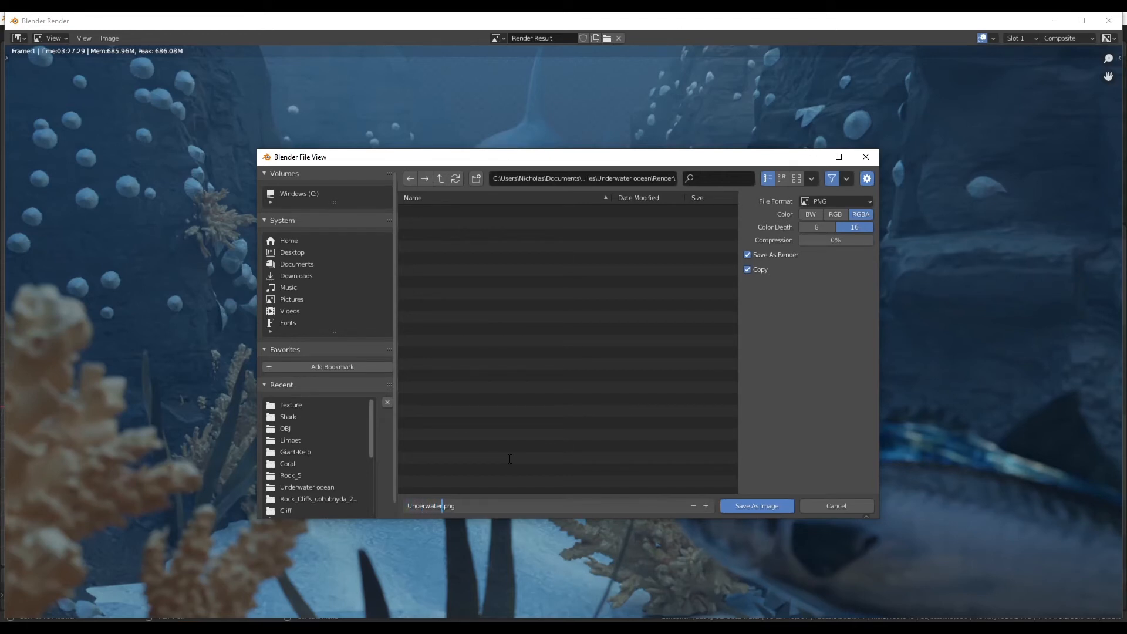
{"action": "type", "text": "rend"}
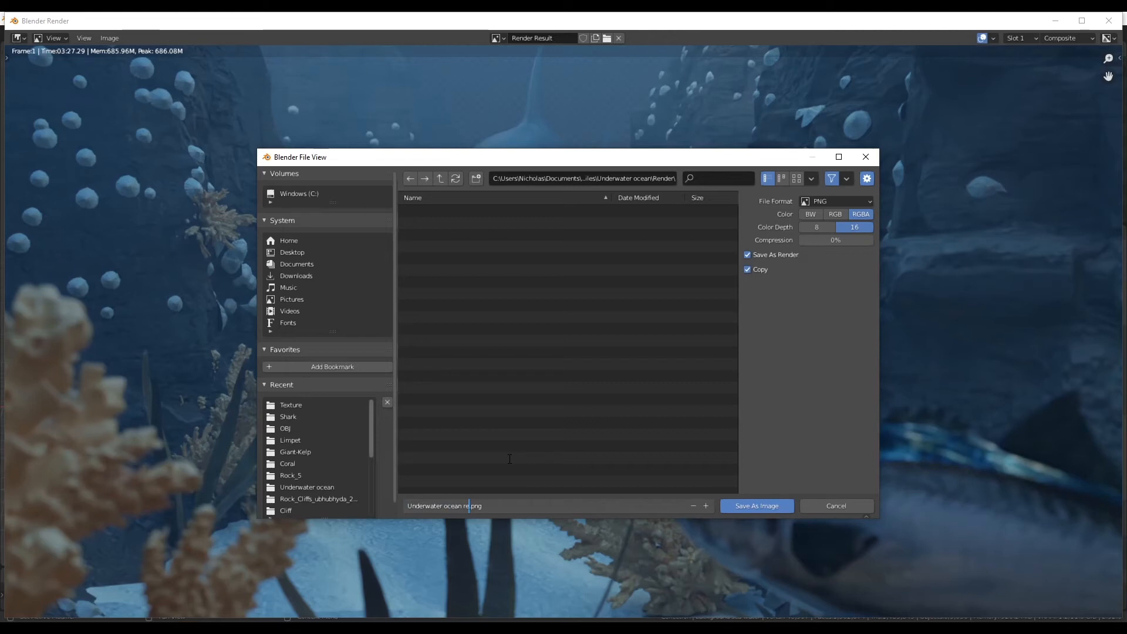
{"action": "type", "text": "er"}
{"action": "key", "text": "Return"}
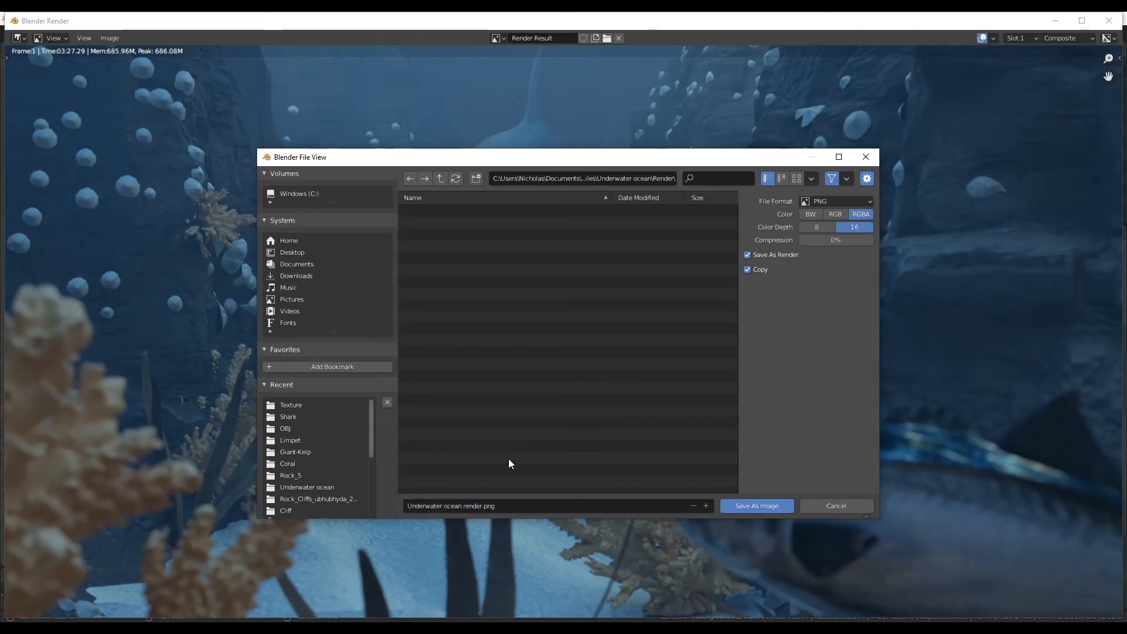
{"action": "left_click", "coordinate": [757, 506]}
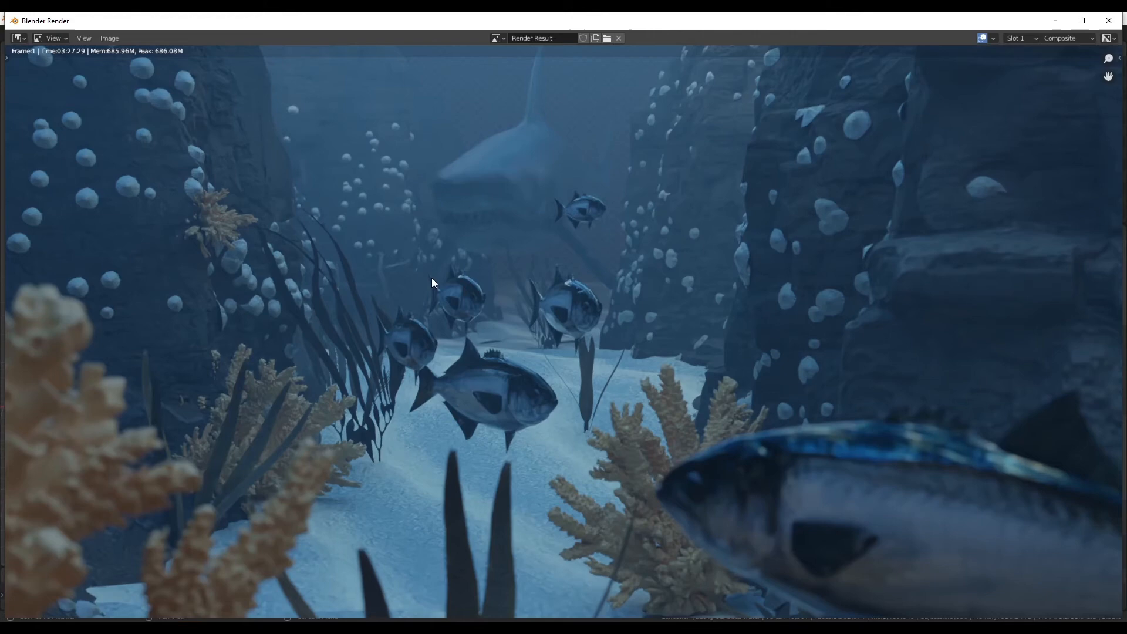
- Close the render window, then save the Underwater ocean.blend file and exit Blender
{"action": "left_click", "coordinate": [1108, 20]}
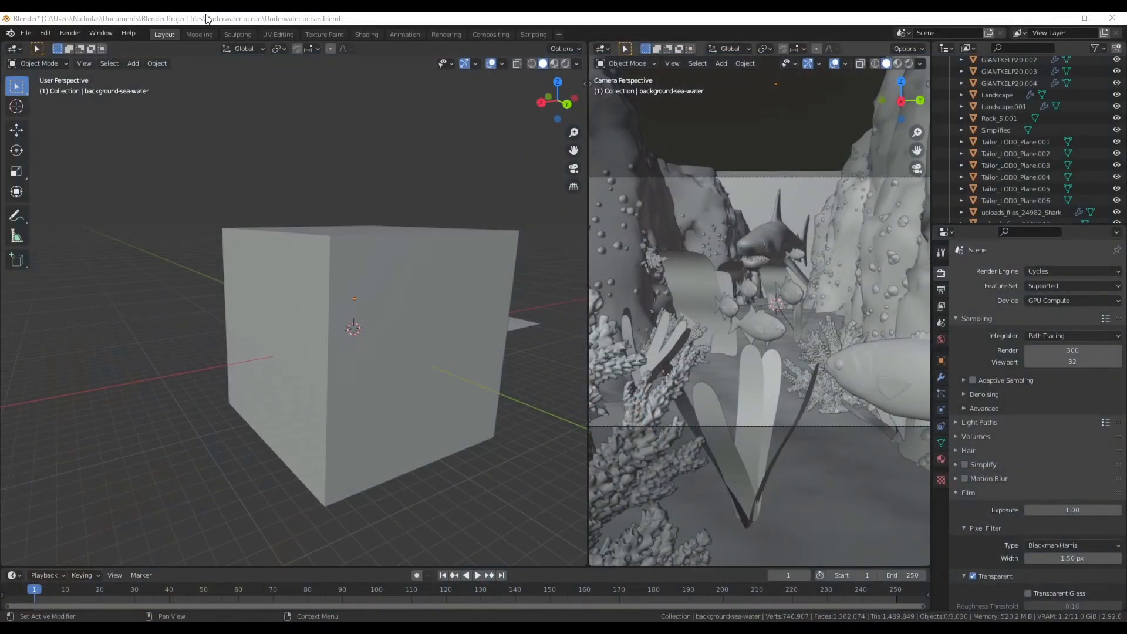
{"action": "left_click", "coordinate": [26, 36]}
{"action": "left_click", "coordinate": [46, 112]}
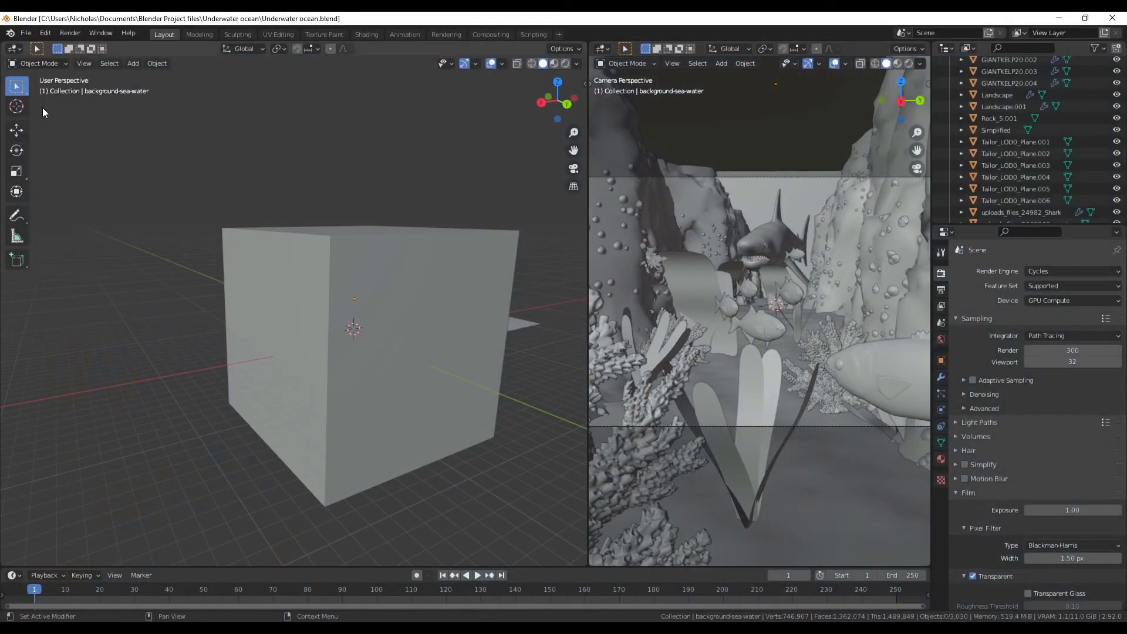
{"action": "left_click", "coordinate": [1117, 19]}
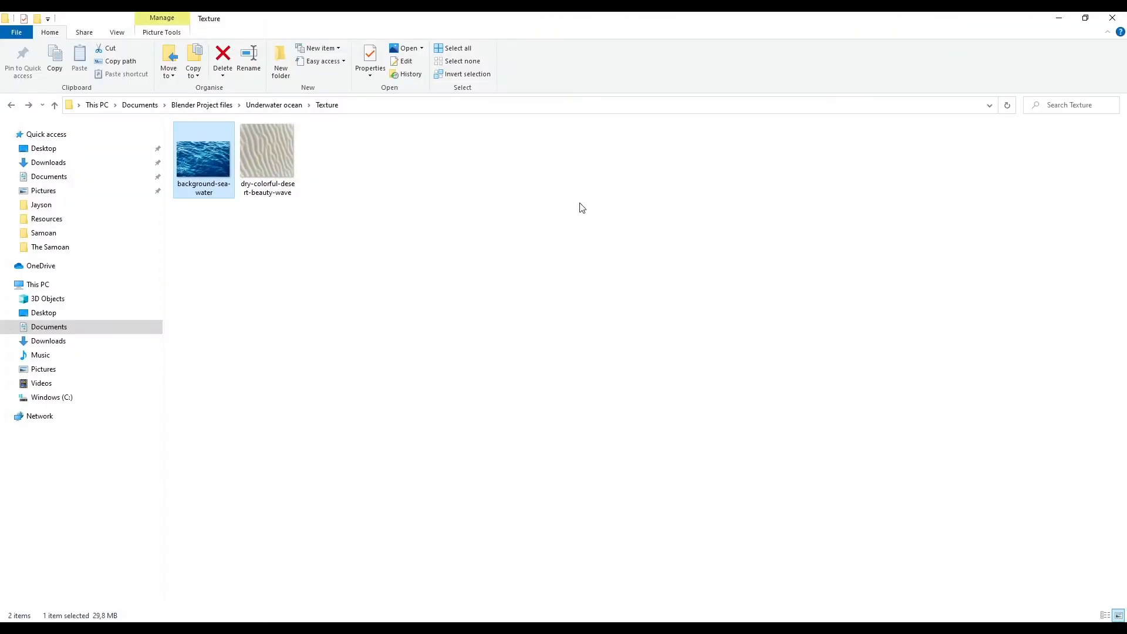
- In File Explorer, go up from the Texture folder to the Underwater ocean project folder and look through its contents
{"action": "left_click", "coordinate": [274, 105]}
{"action": "left_click", "coordinate": [197, 155]}
{"action": "double_click", "coordinate": [196, 154]}
{"action": "left_click_drag", "start_coordinate": [207, 534], "coordinate": [347, 52]}
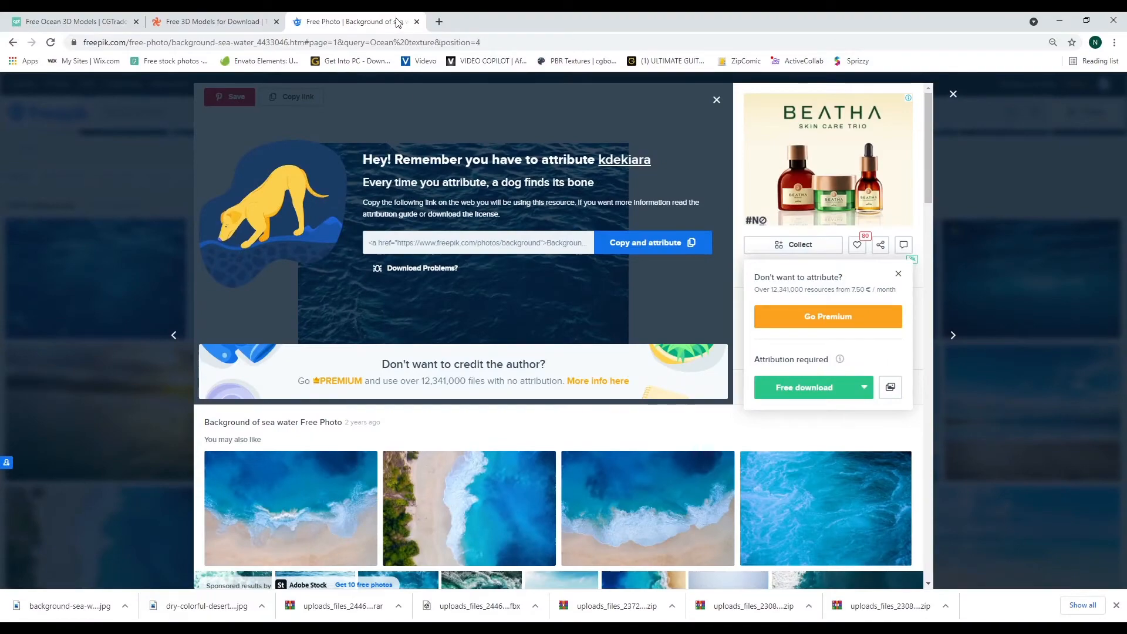
- In Chrome, close the Freepik sea water photo page and examine the "Ocean texture" photo results for a suitable background
{"action": "left_click", "coordinate": [953, 94]}
{"action": "scroll", "coordinate": [784, 270], "scroll_direction": "down", "scroll_amount": 6}
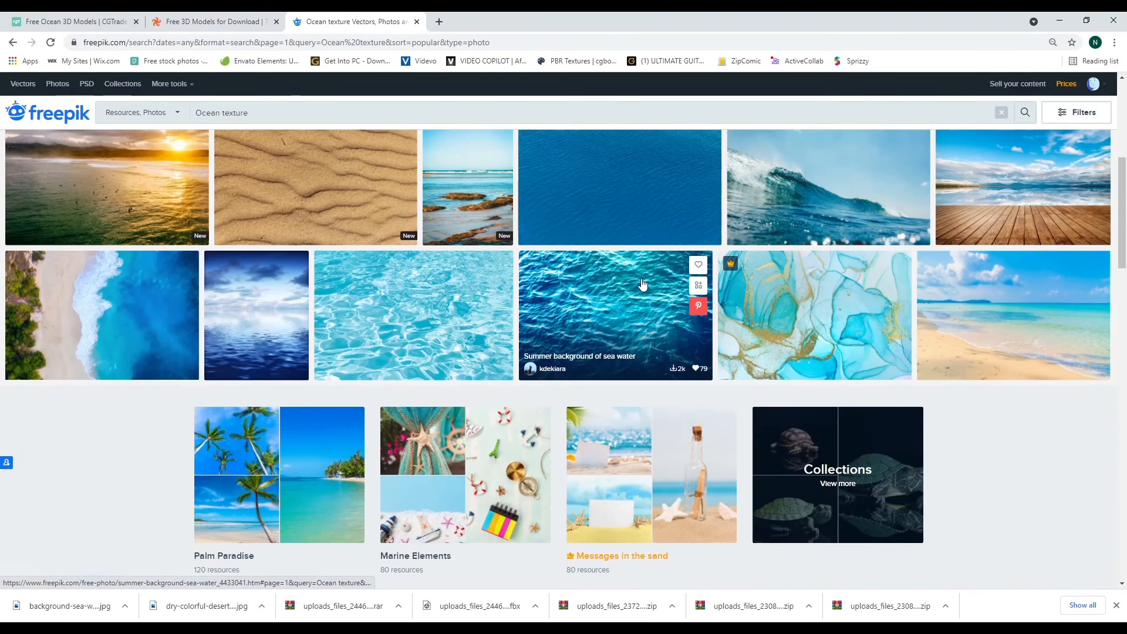
{"action": "scroll", "coordinate": [781, 267], "scroll_direction": "down", "scroll_amount": 6}
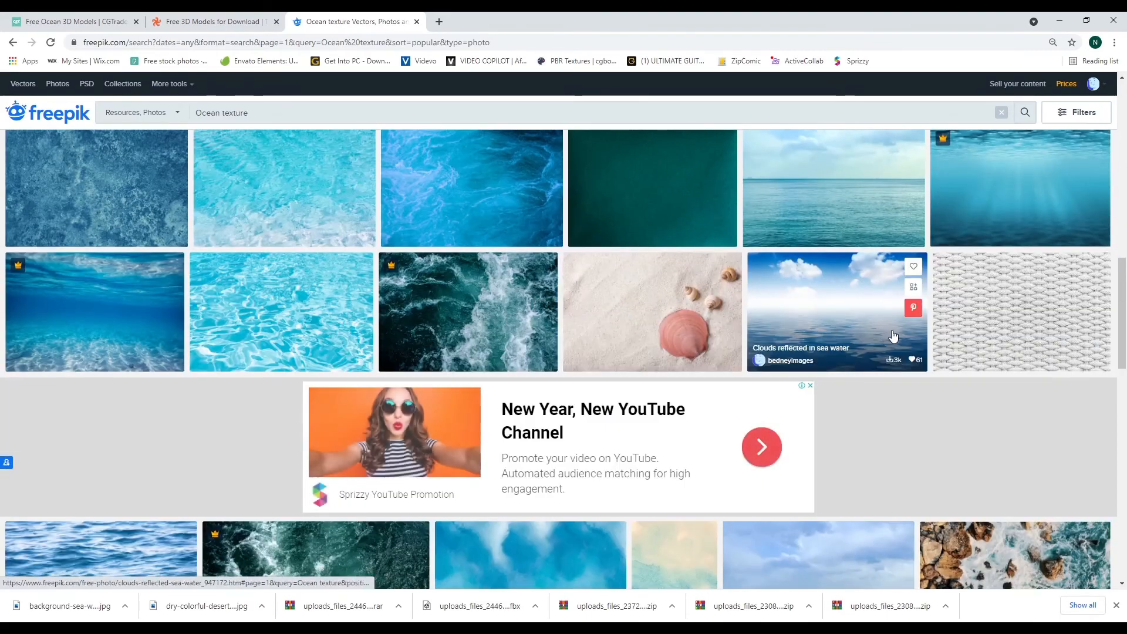
{"action": "scroll", "coordinate": [939, 451], "scroll_direction": "down", "scroll_amount": 3}
{"action": "scroll", "coordinate": [952, 450], "scroll_direction": "down", "scroll_amount": 1}
{"action": "scroll", "coordinate": [954, 450], "scroll_direction": "down", "scroll_amount": 5}
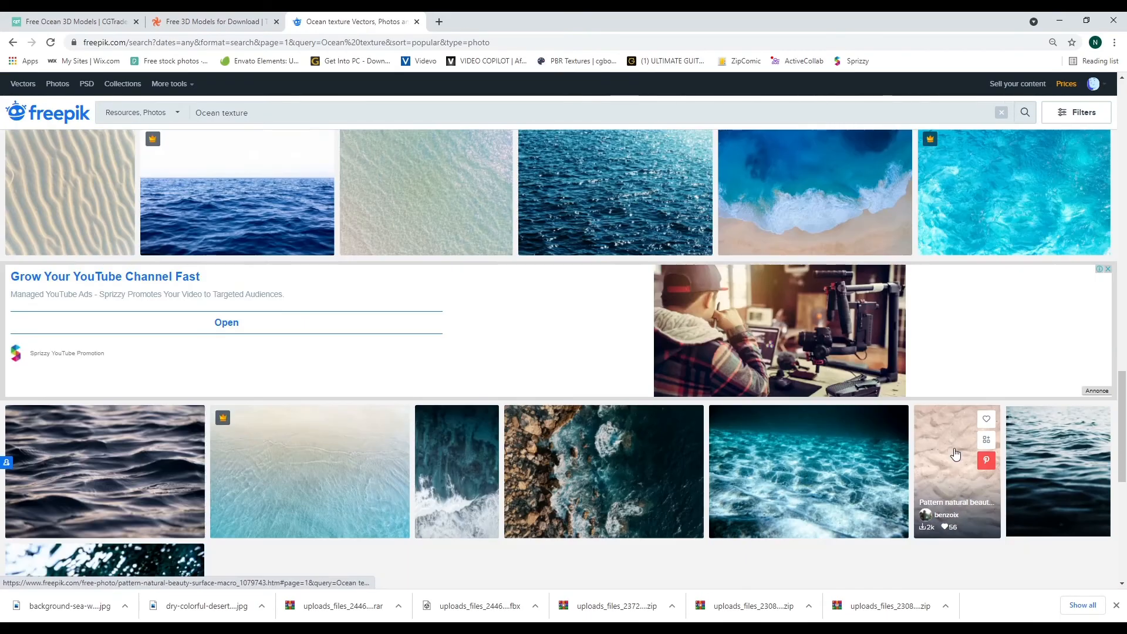
{"action": "scroll", "coordinate": [958, 452], "scroll_direction": "down", "scroll_amount": 6}
{"action": "scroll", "coordinate": [957, 447], "scroll_direction": "up", "scroll_amount": 20}
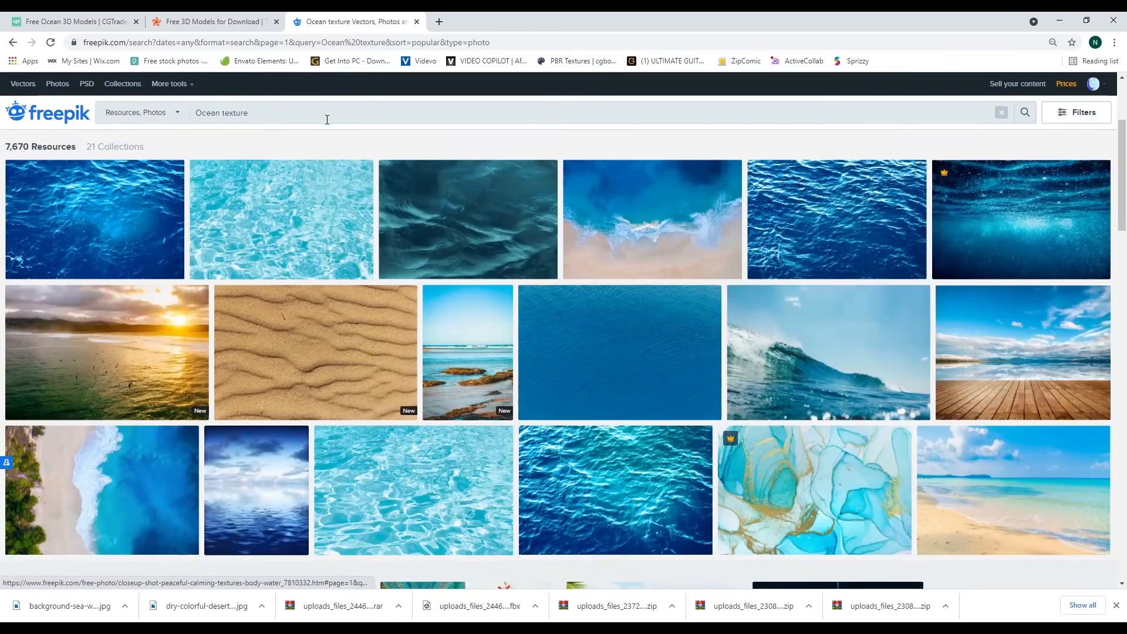
- Search Freepik photos for "underwater ocean"
{"action": "left_click", "coordinate": [221, 112]}
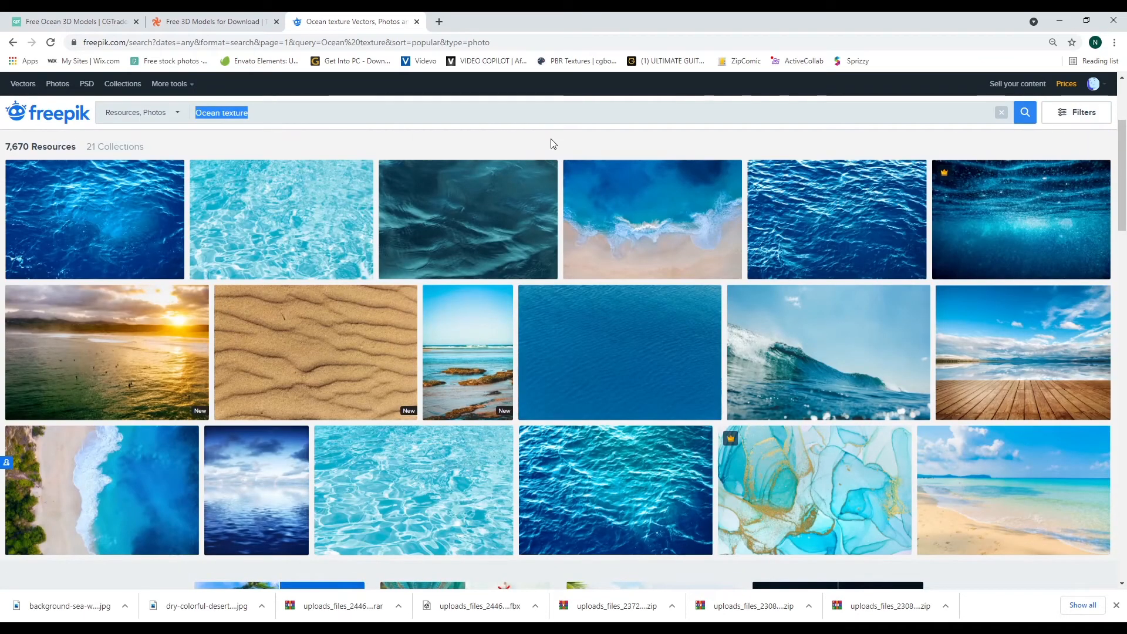
{"action": "type", "text": "underwater ocean"}
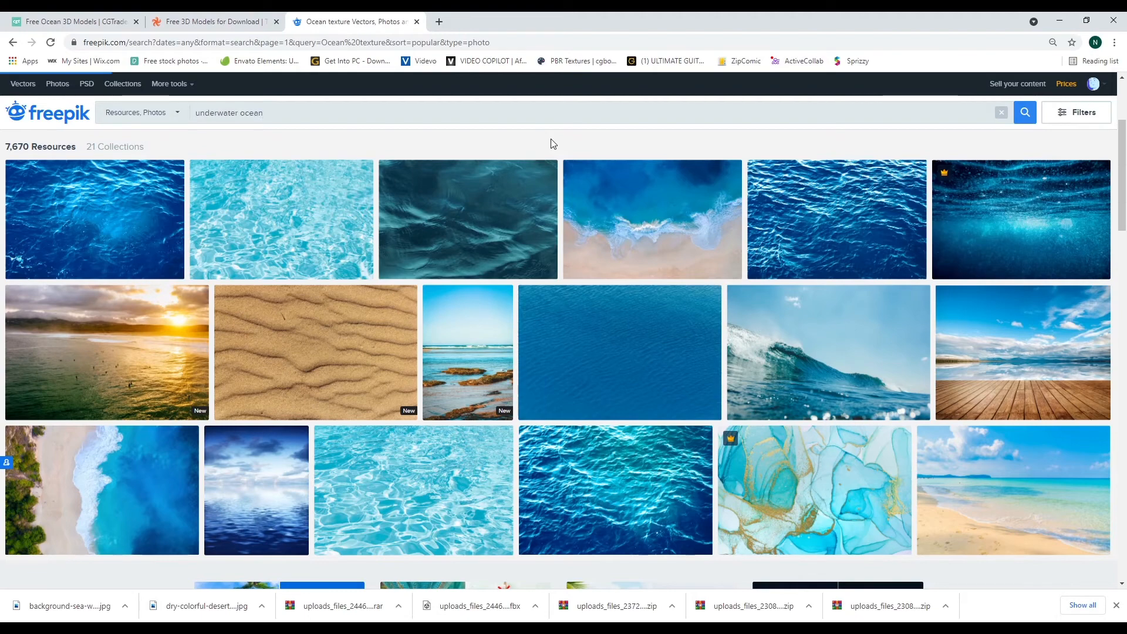
{"action": "key", "text": "Return"}
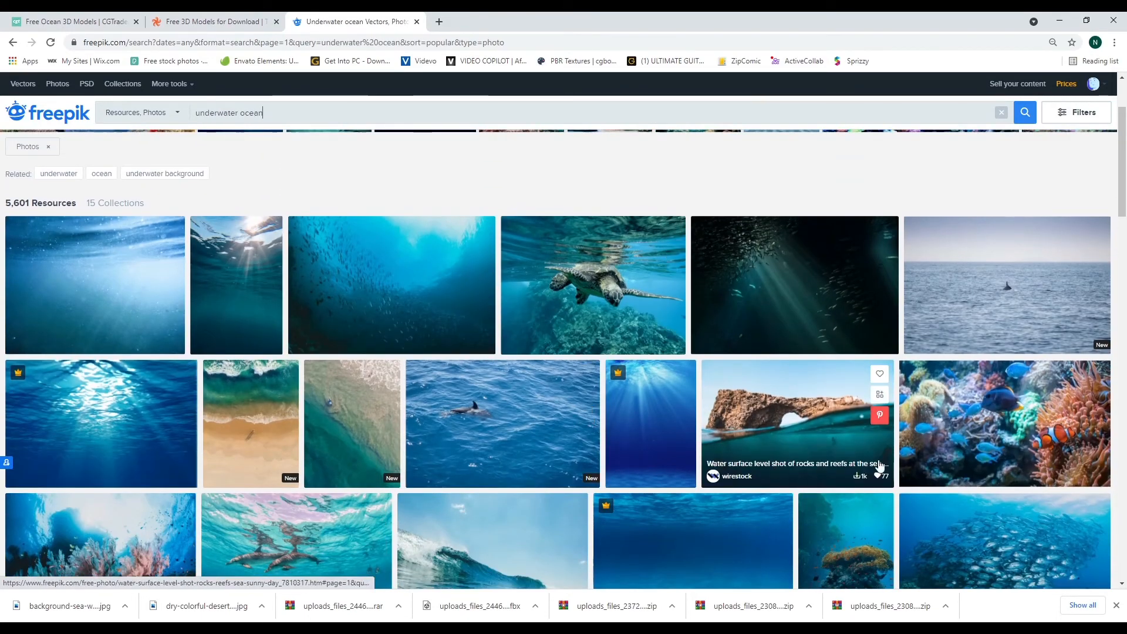
- Examine the underwater ocean photo results for a free image suited as a water background
{"action": "scroll", "coordinate": [862, 493], "scroll_direction": "down", "scroll_amount": 1}
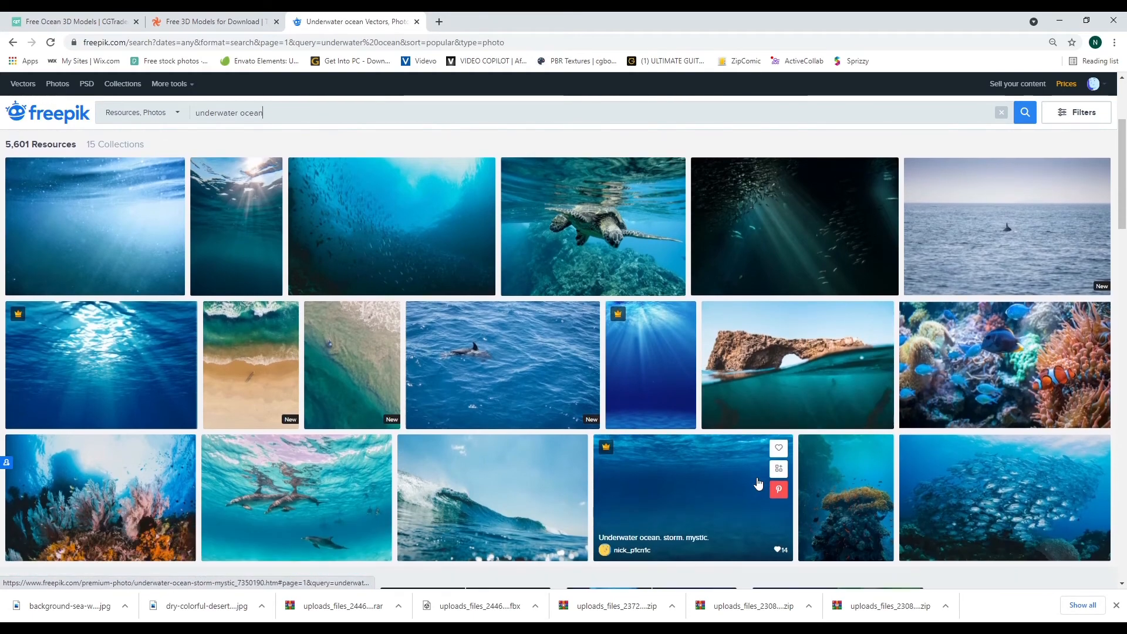
{"action": "scroll", "coordinate": [730, 448], "scroll_direction": "down", "scroll_amount": 3}
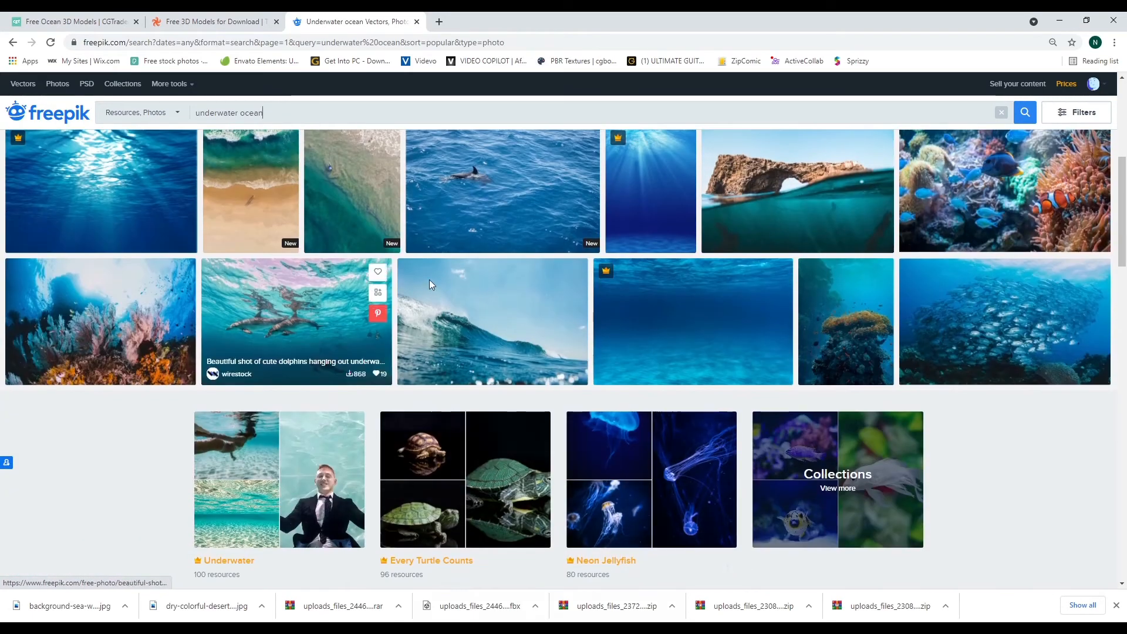
{"action": "scroll", "coordinate": [904, 305], "scroll_direction": "up", "scroll_amount": 3}
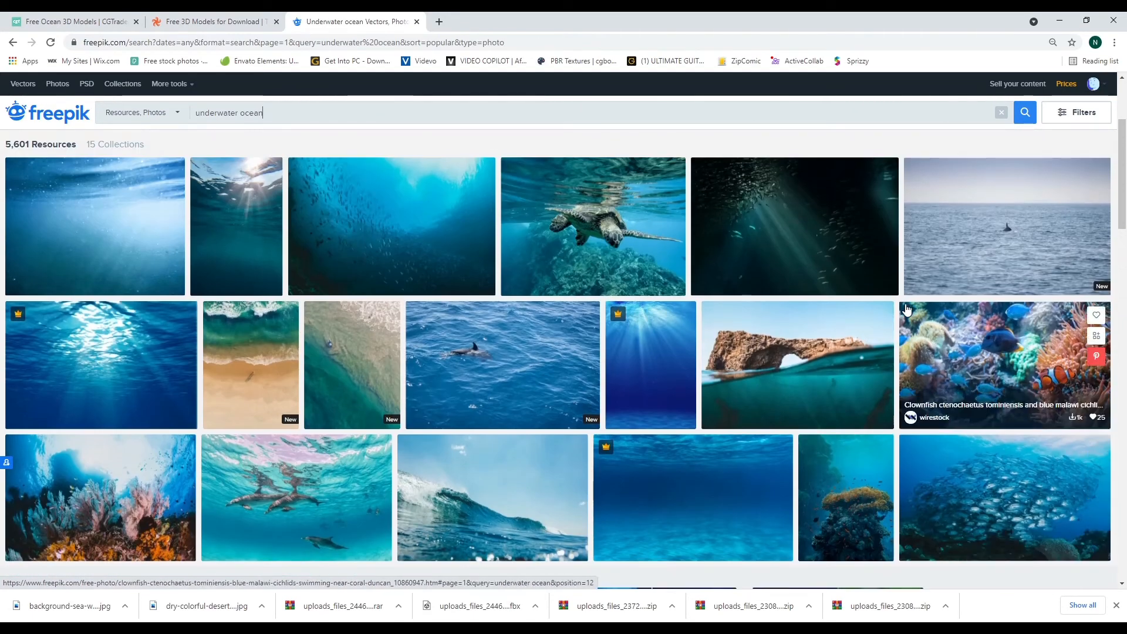
{"action": "scroll", "coordinate": [1042, 382], "scroll_direction": "down", "scroll_amount": 10}
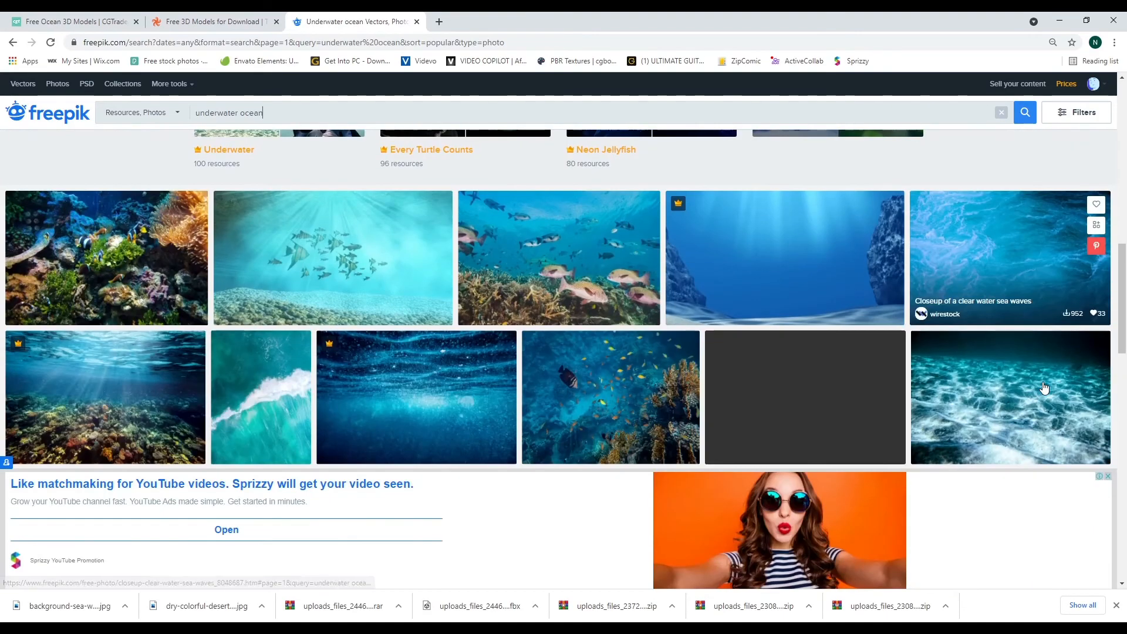
{"action": "scroll", "coordinate": [967, 504], "scroll_direction": "down", "scroll_amount": 4}
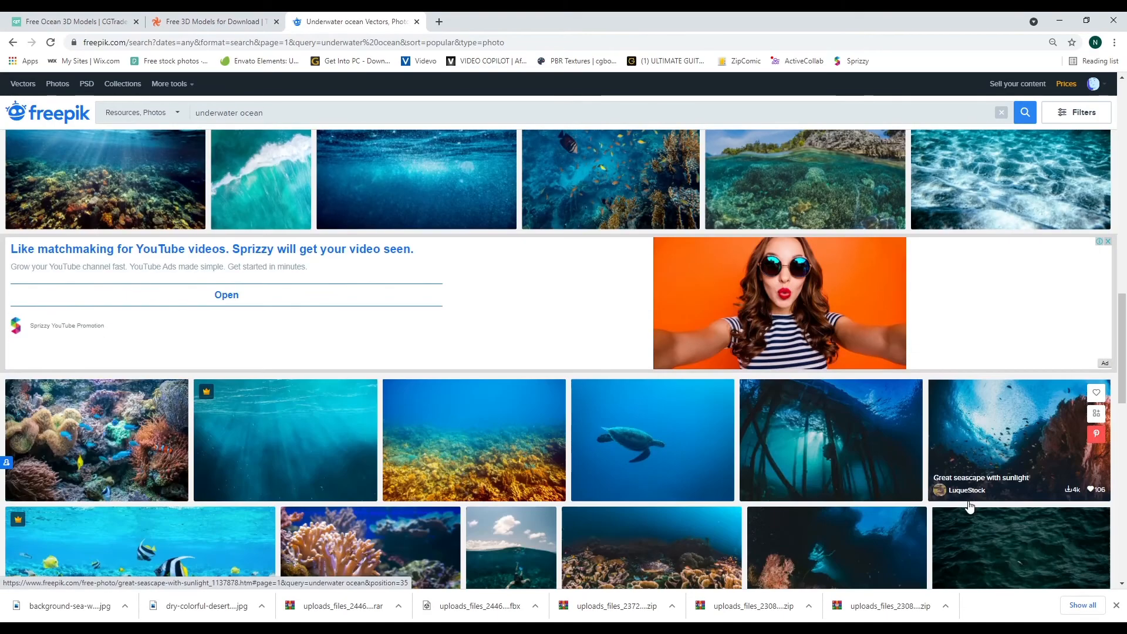
{"action": "scroll", "coordinate": [969, 506], "scroll_direction": "up", "scroll_amount": 2}
{"action": "scroll", "coordinate": [965, 503], "scroll_direction": "down", "scroll_amount": 2}
{"action": "scroll", "coordinate": [965, 503], "scroll_direction": "up", "scroll_amount": 2}
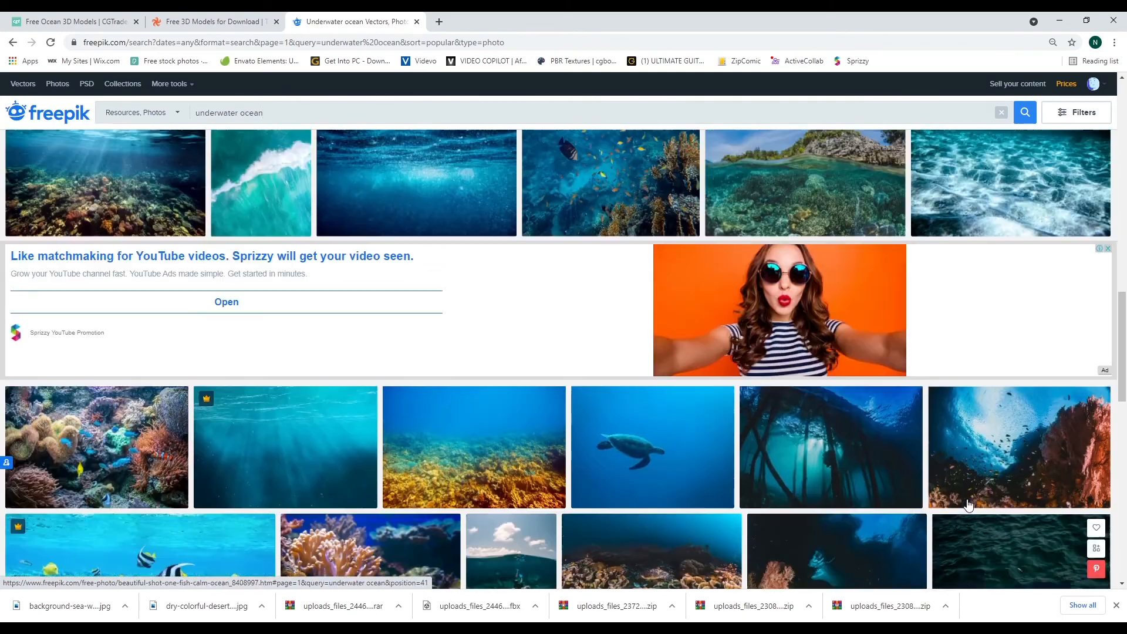
{"action": "scroll", "coordinate": [206, 525], "scroll_direction": "down", "scroll_amount": 5}
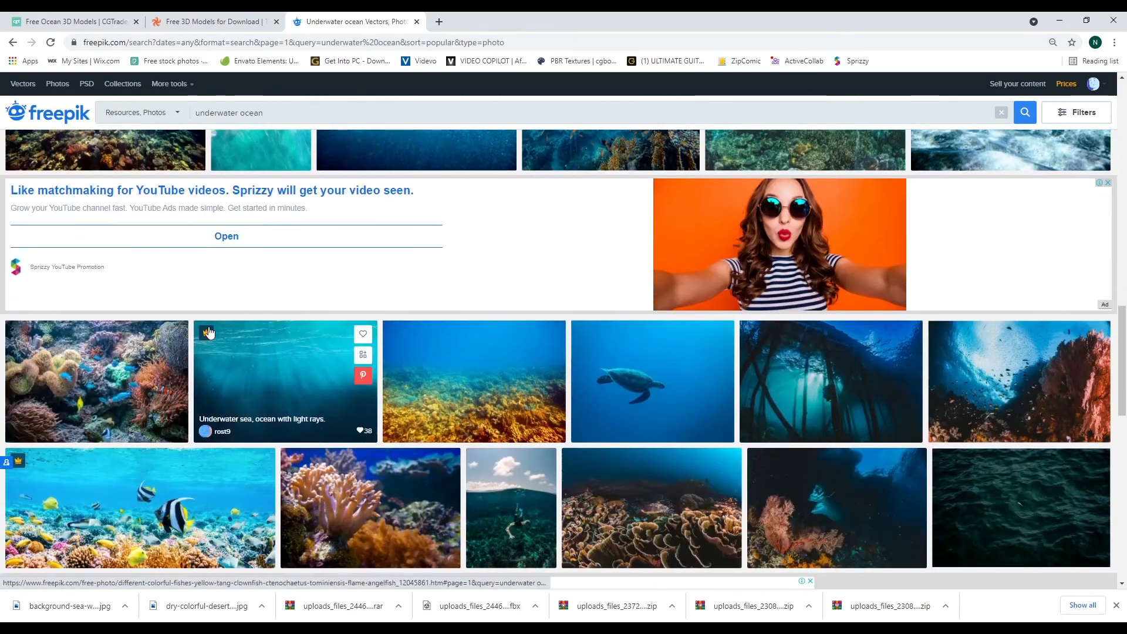
{"action": "scroll", "coordinate": [749, 181], "scroll_direction": "down", "scroll_amount": 5}
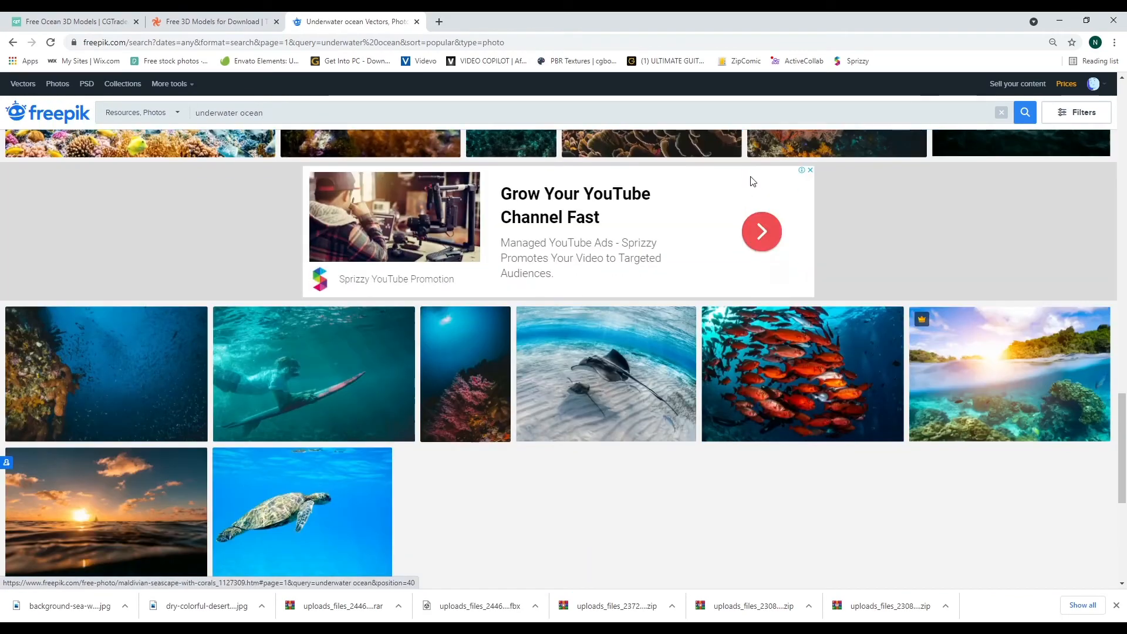
{"action": "scroll", "coordinate": [783, 390], "scroll_direction": "down", "scroll_amount": 3}
{"action": "scroll", "coordinate": [752, 390], "scroll_direction": "up", "scroll_amount": 1}
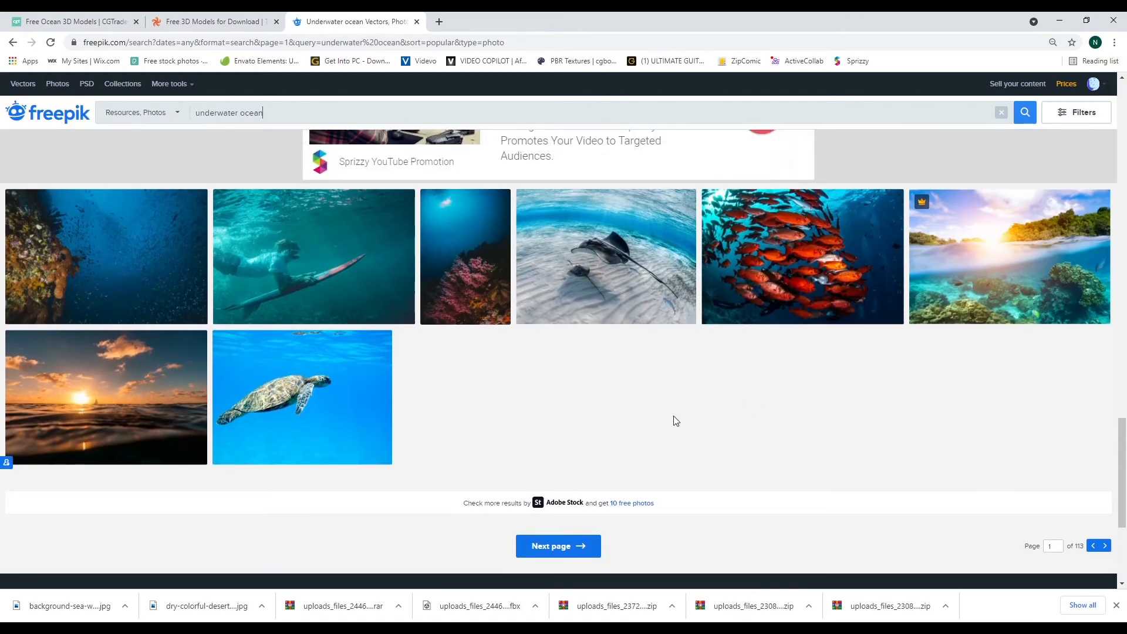
{"action": "scroll", "coordinate": [675, 421], "scroll_direction": "up", "scroll_amount": 20}
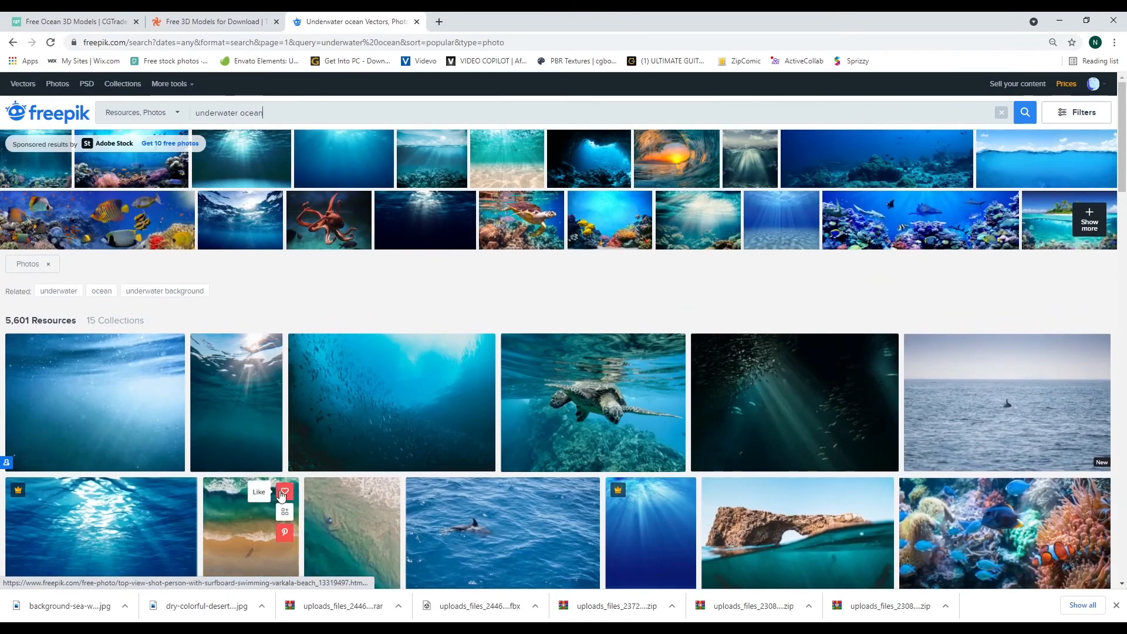
- Open the free photo "Beautiful shot made underwater with sunlight shining through the surface" in a new browser tab and download it
{"action": "middle_click", "coordinate": [147, 414]}
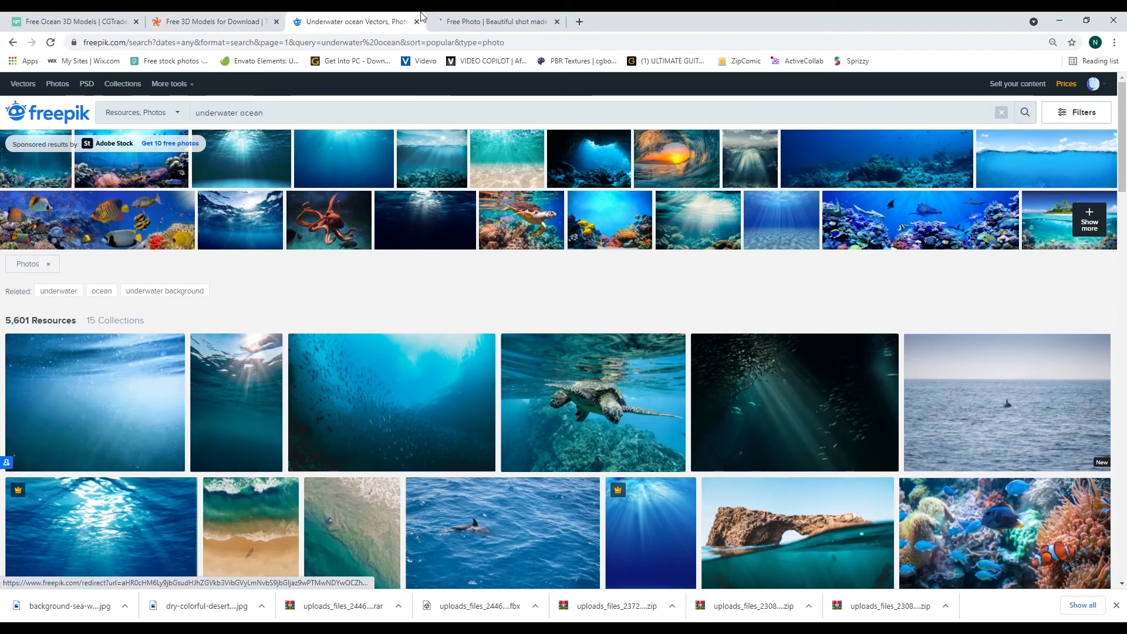
{"action": "left_click", "coordinate": [451, 21]}
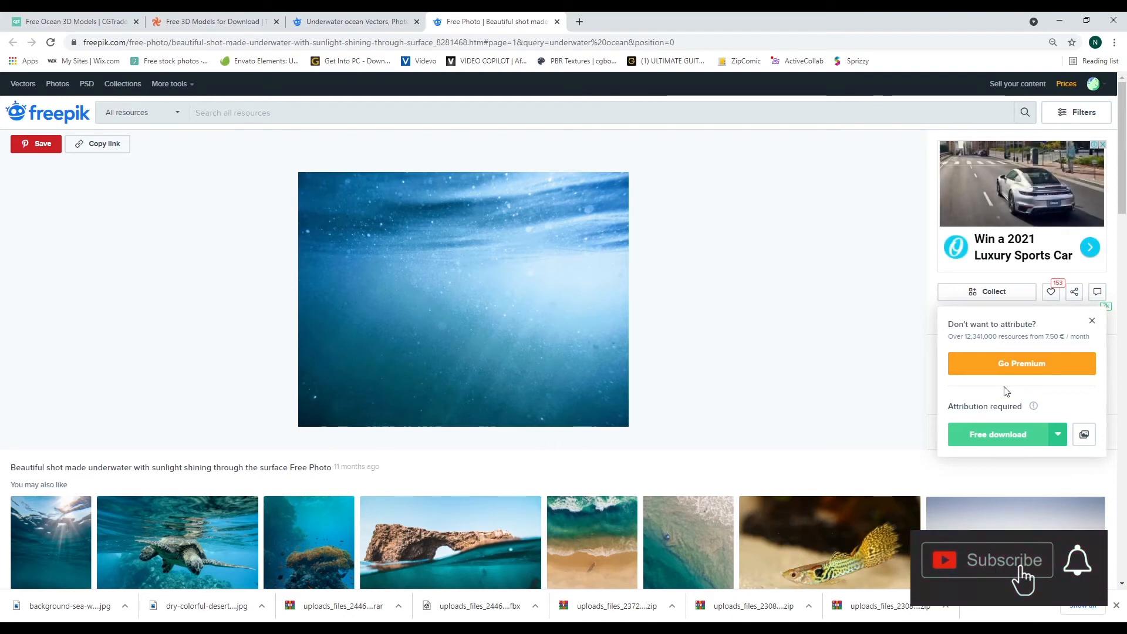
{"action": "left_click", "coordinate": [993, 437]}
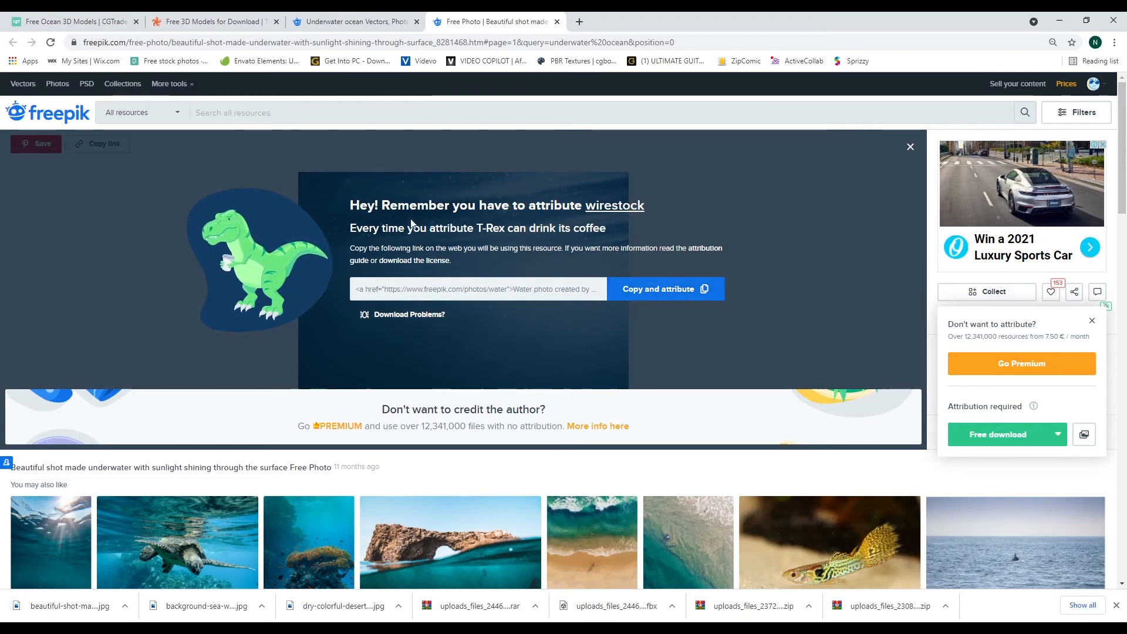
- Copy the attribution link for the underwater sunlight photo and open the instructions on how to attribute it
{"action": "left_click", "coordinate": [675, 289]}
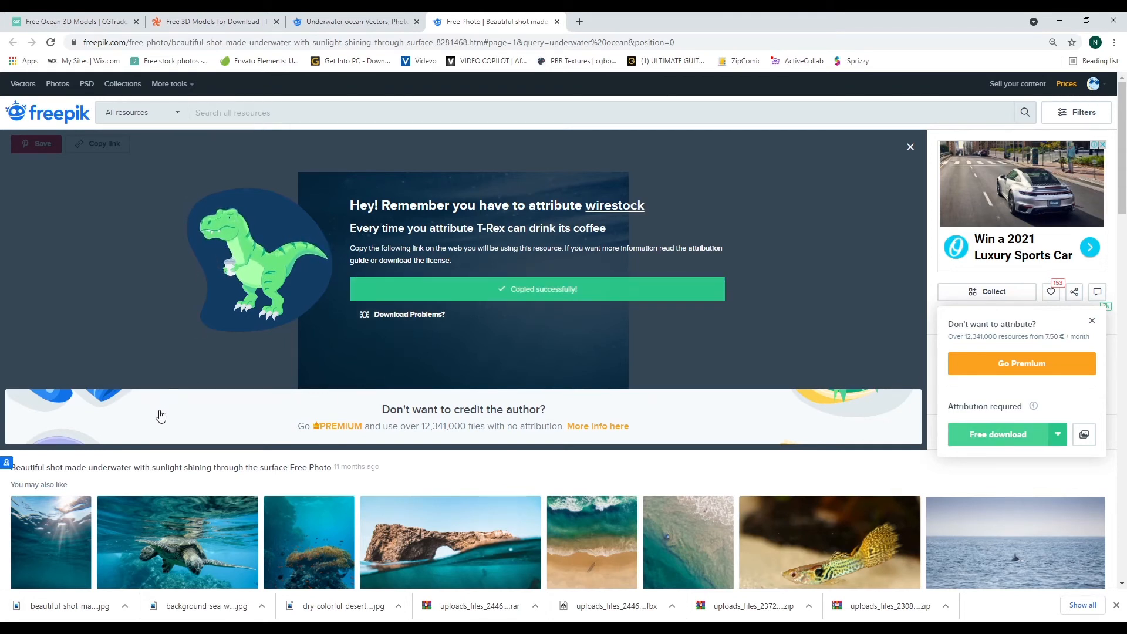
{"action": "scroll", "coordinate": [704, 452], "scroll_direction": "down", "scroll_amount": 2}
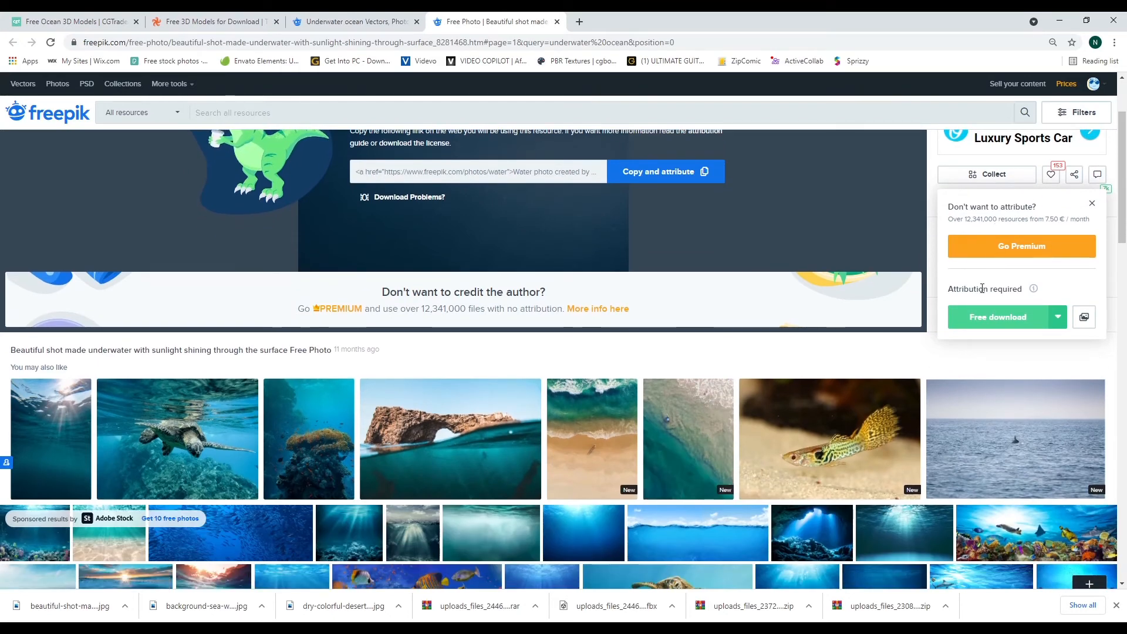
{"action": "left_click", "coordinate": [1029, 288]}
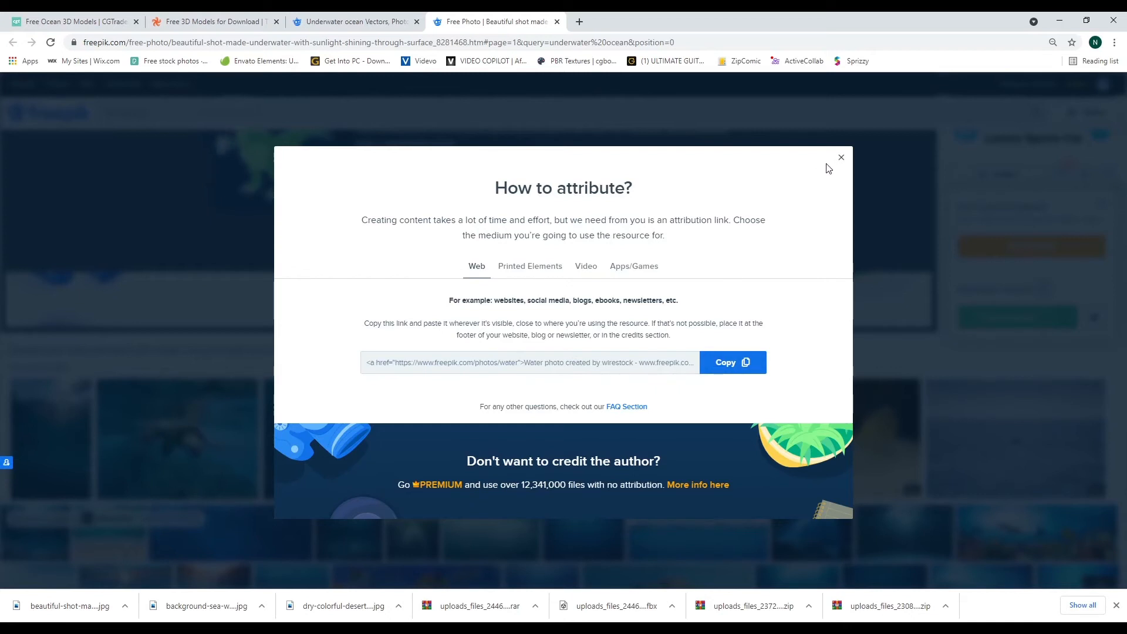
- Dismiss the attribution guide and reminder, look over the underwater sunlight photo's page, and close its browser tab
{"action": "left_click", "coordinate": [840, 157]}
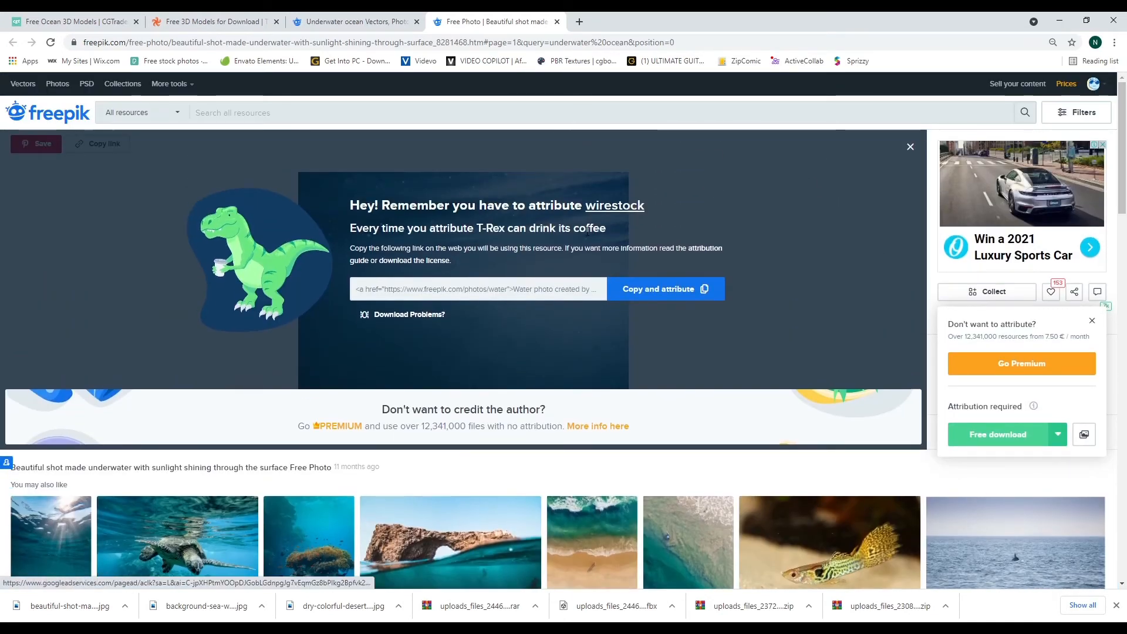
{"action": "left_click", "coordinate": [910, 146]}
{"action": "scroll", "coordinate": [713, 193], "scroll_direction": "down", "scroll_amount": 3}
{"action": "scroll", "coordinate": [713, 193], "scroll_direction": "up", "scroll_amount": 3}
{"action": "scroll", "coordinate": [427, 316], "scroll_direction": "down", "scroll_amount": 4}
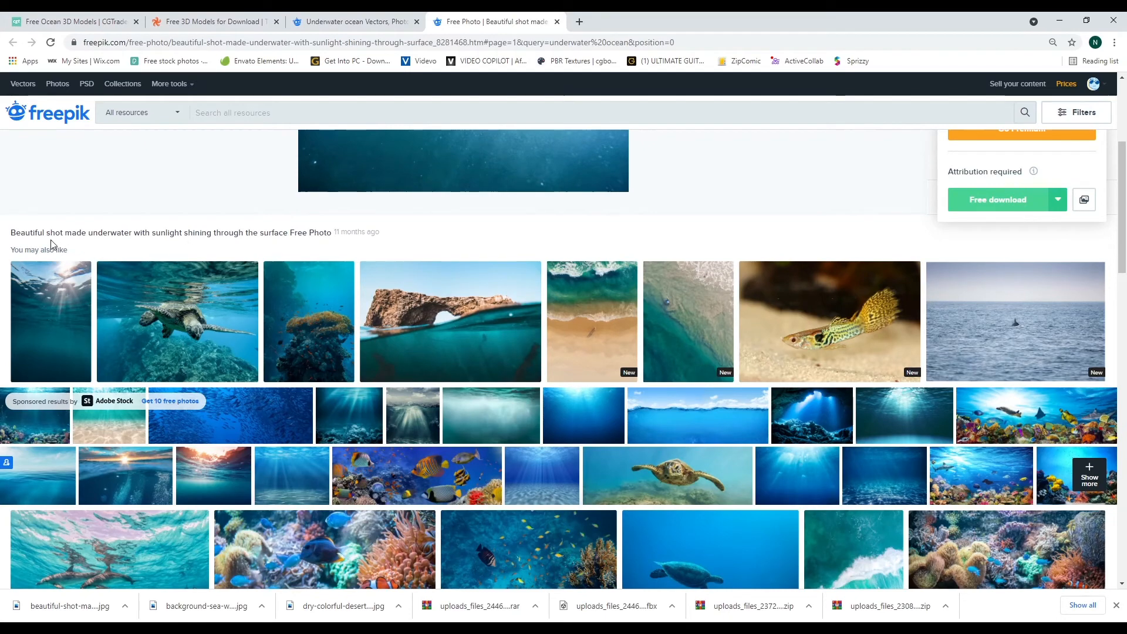
{"action": "scroll", "coordinate": [278, 254], "scroll_direction": "up", "scroll_amount": 4}
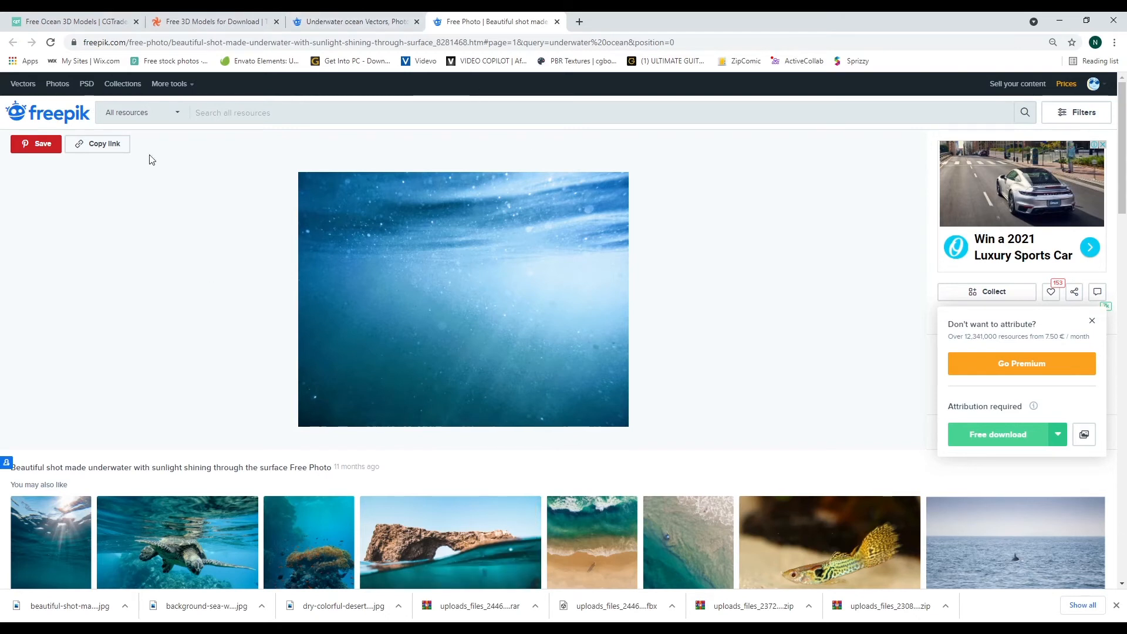
{"action": "left_click", "coordinate": [557, 22]}
- Switch to Photoshop, duplicate the ocean render's Layer 1, and hide the original layer
{"action": "left_click", "coordinate": [1059, 19]}
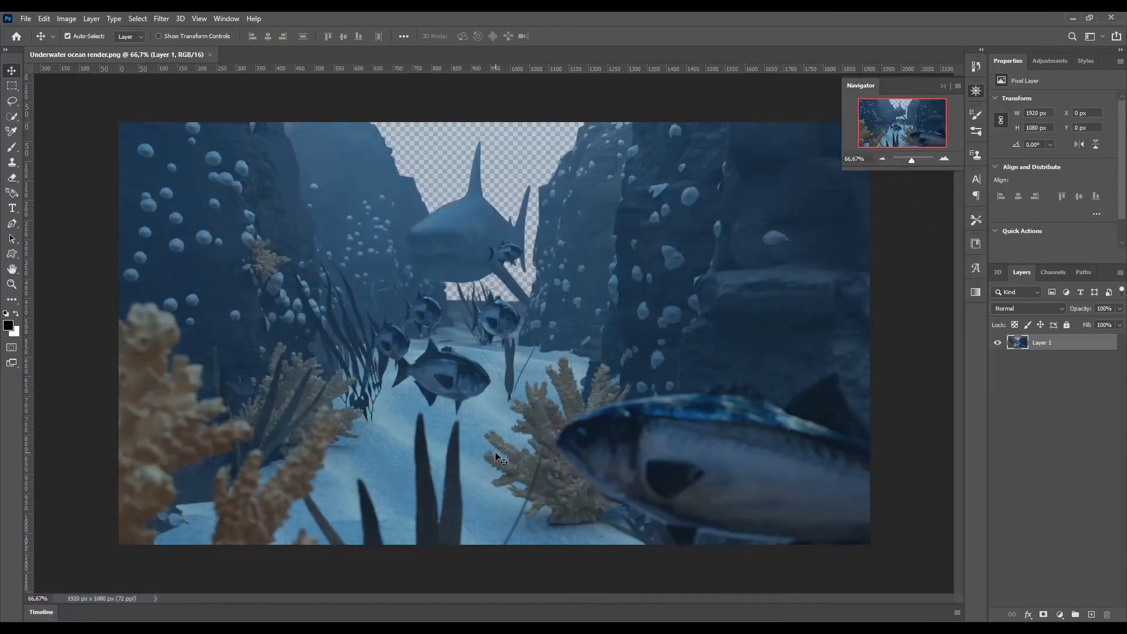
{"action": "left_click_drag", "start_coordinate": [1094, 350], "coordinate": [1091, 614]}
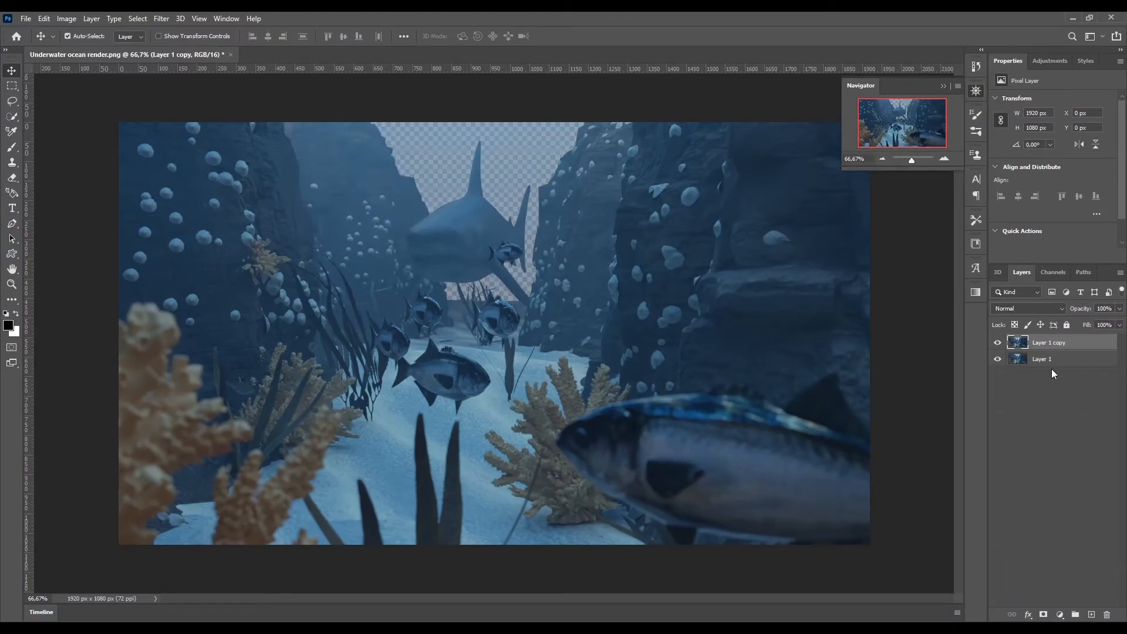
{"action": "left_click", "coordinate": [997, 360]}
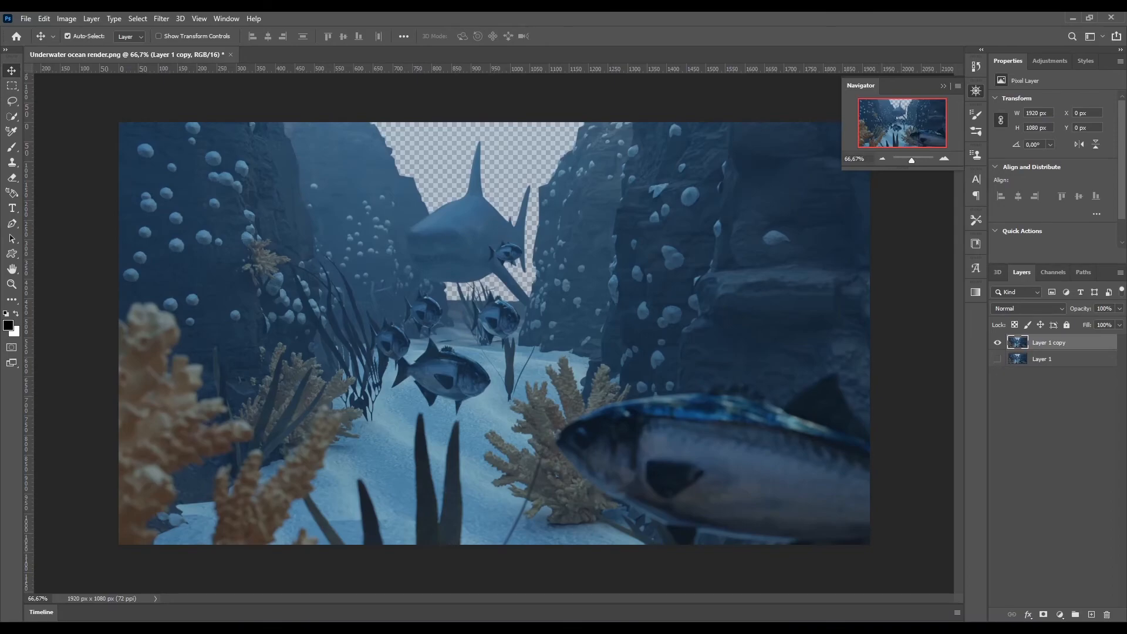
- Place the downloaded underwater sunlight photo from the Downloads folder into the document and move its layer below Layer 1 copy
{"action": "key", "text": "alt+Tab"}
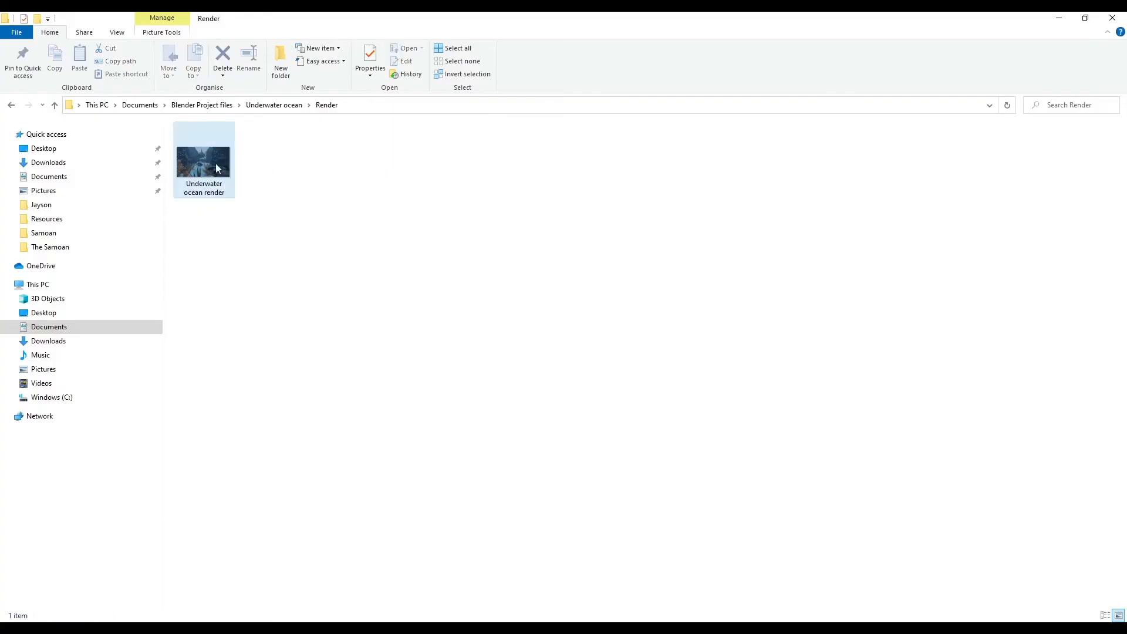
{"action": "left_click", "coordinate": [58, 164]}
{"action": "left_click_drag", "start_coordinate": [238, 143], "coordinate": [233, 600]}
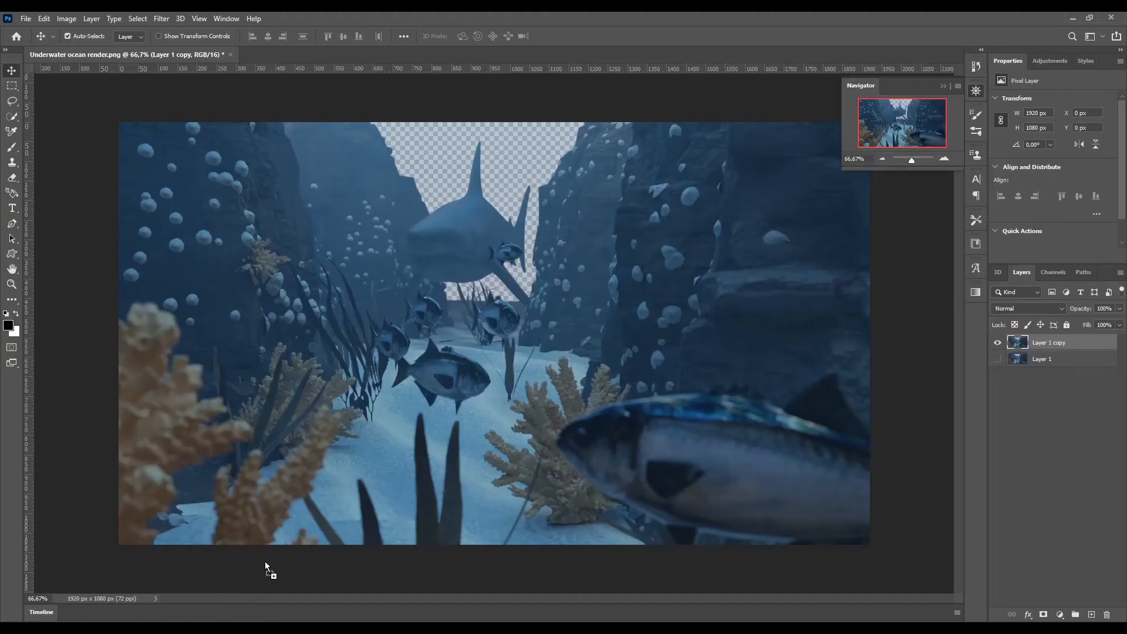
{"action": "left_click_drag", "start_coordinate": [491, 332], "coordinate": [491, 332]}
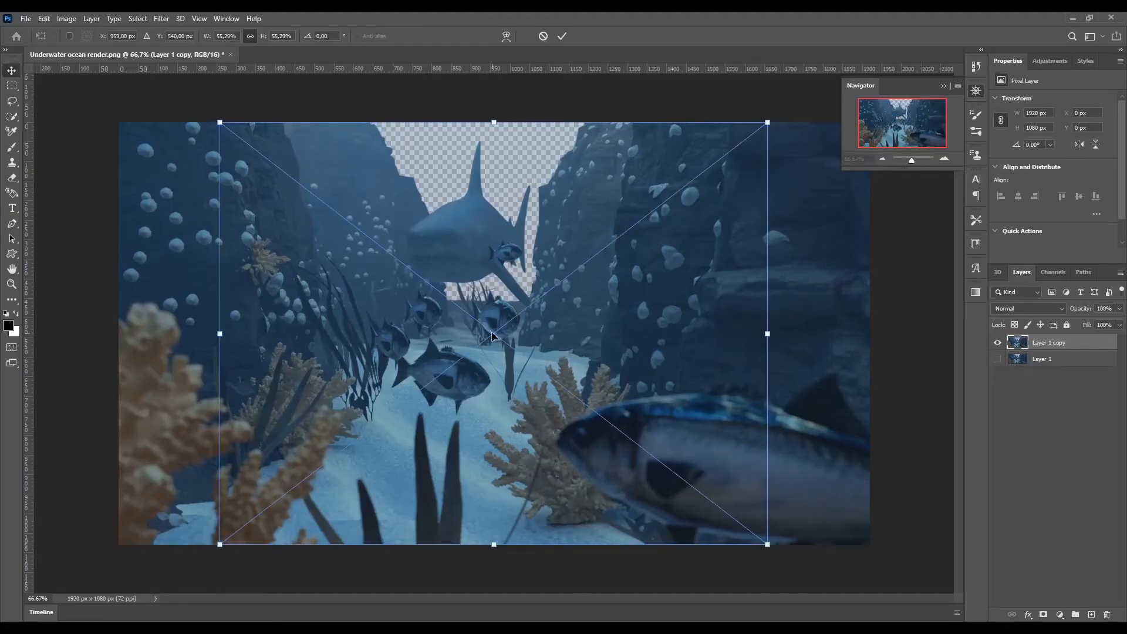
{"action": "key", "text": "Return"}
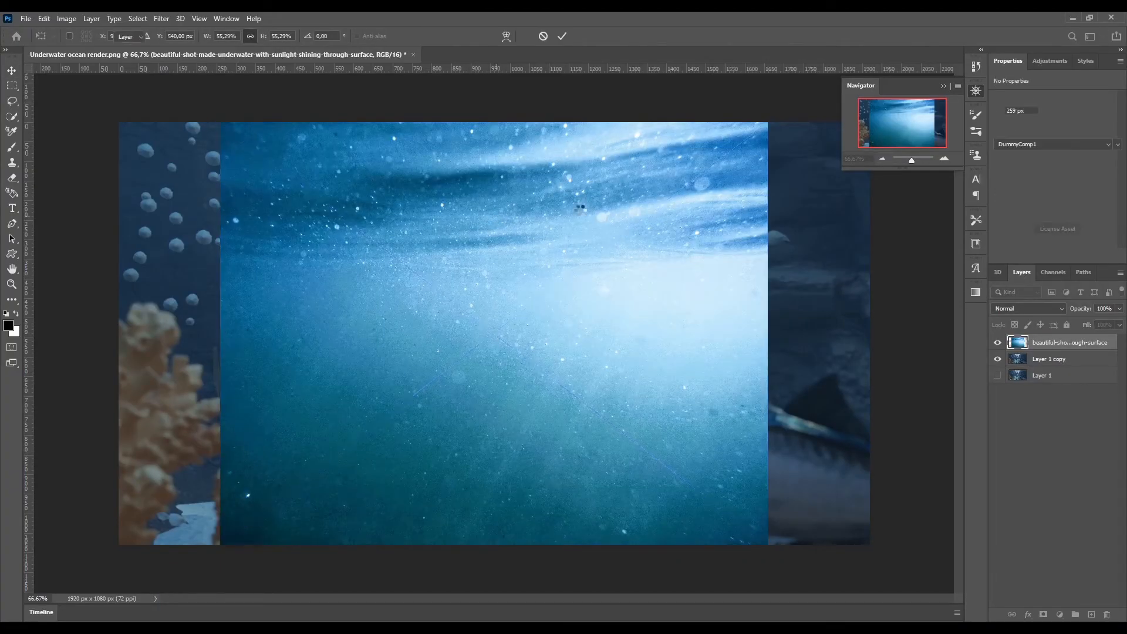
{"action": "left_click_drag", "start_coordinate": [1077, 346], "coordinate": [1073, 367]}
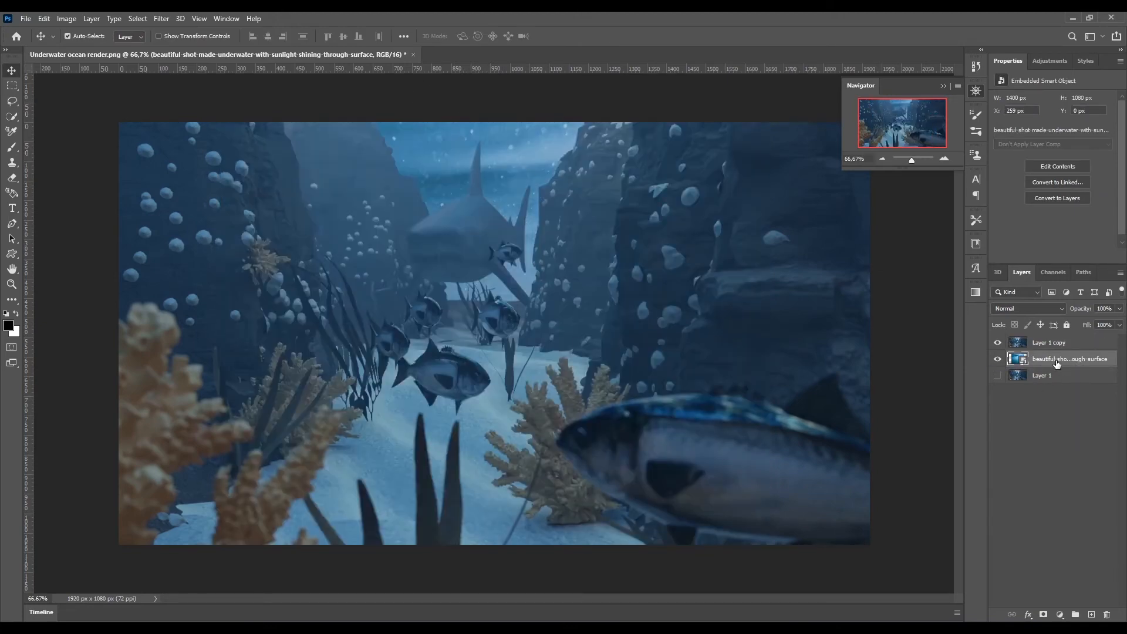
- Duplicate the photo layer, hide the original, and scale the copy to about 753 × 581 px behind the shark in the canyon gap
{"action": "left_click_drag", "start_coordinate": [1075, 363], "coordinate": [1091, 615]}
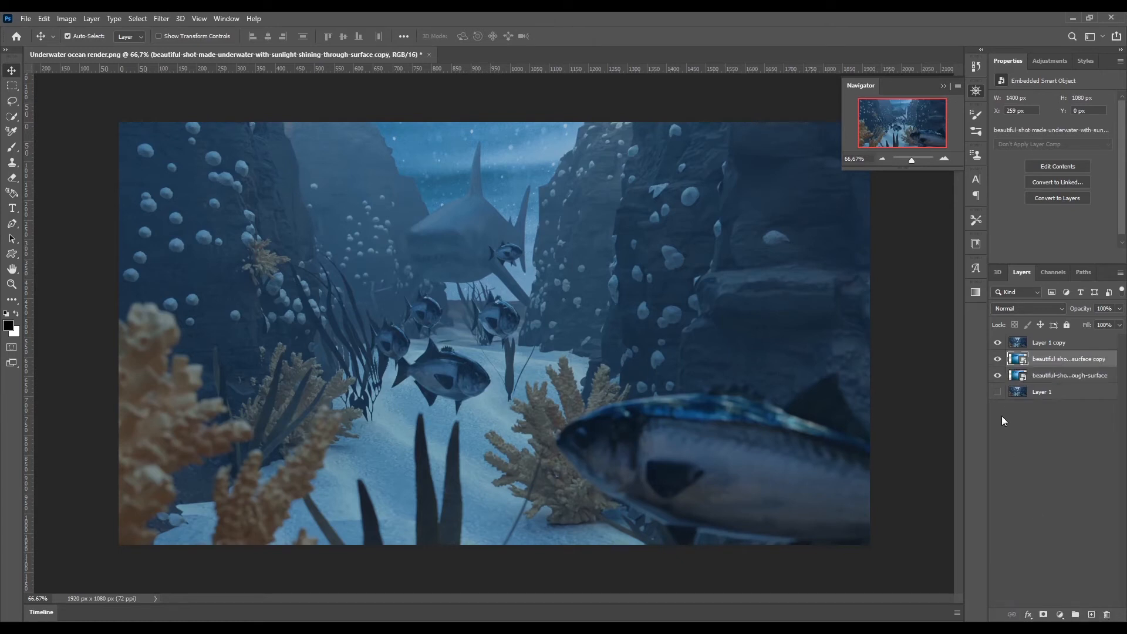
{"action": "key", "text": "ctrl+t"}
{"action": "left_click_drag", "start_coordinate": [767, 544], "coordinate": [480, 322]}
{"action": "left_click_drag", "start_coordinate": [362, 245], "coordinate": [480, 224]}
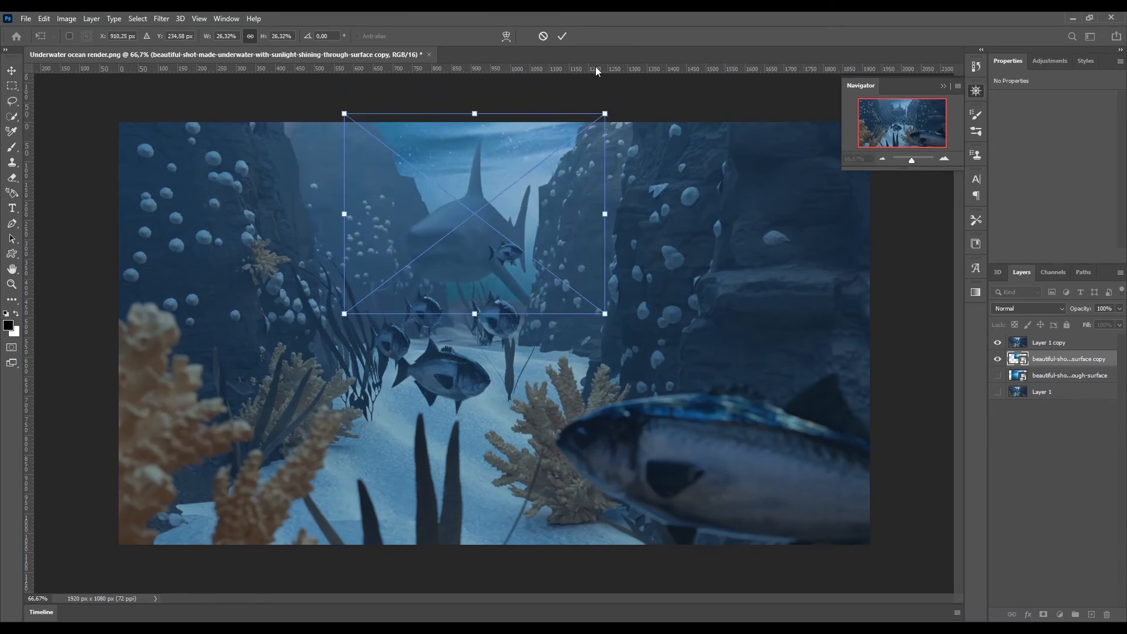
{"action": "left_click_drag", "start_coordinate": [605, 113], "coordinate": [642, 92]}
{"action": "key", "text": "Return"}
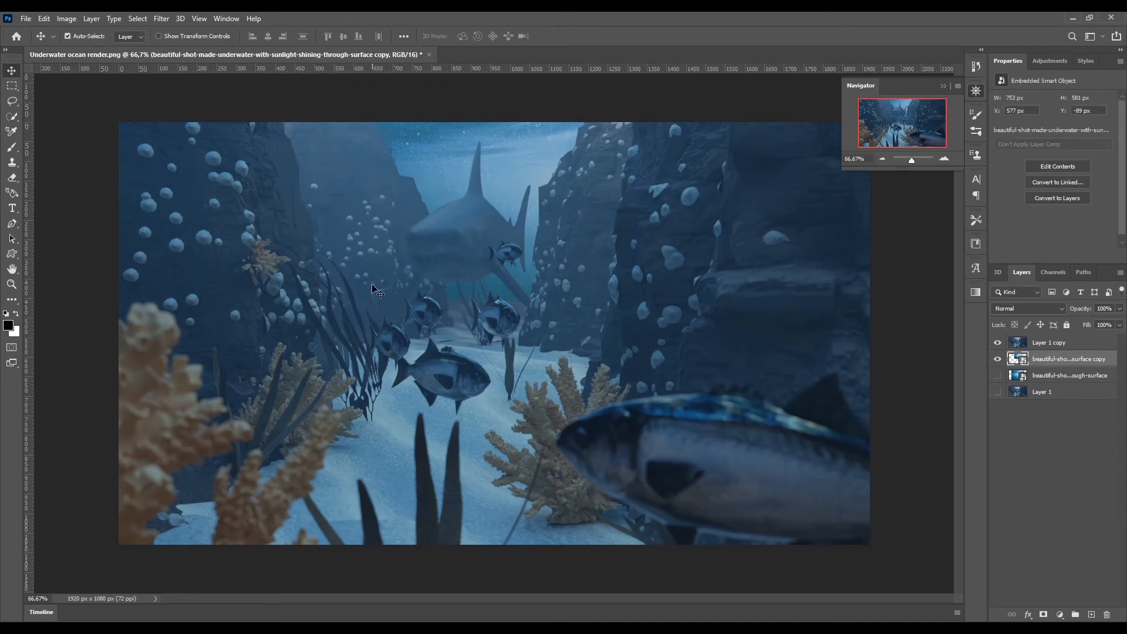
- Darken the small photo copy with an Exposure adjustment: Exposure -3.03, Offset -0.0138, Gamma Correction 0.66
{"action": "left_click", "coordinate": [91, 19]}
{"action": "mouse_move", "coordinate": [97, 50]}
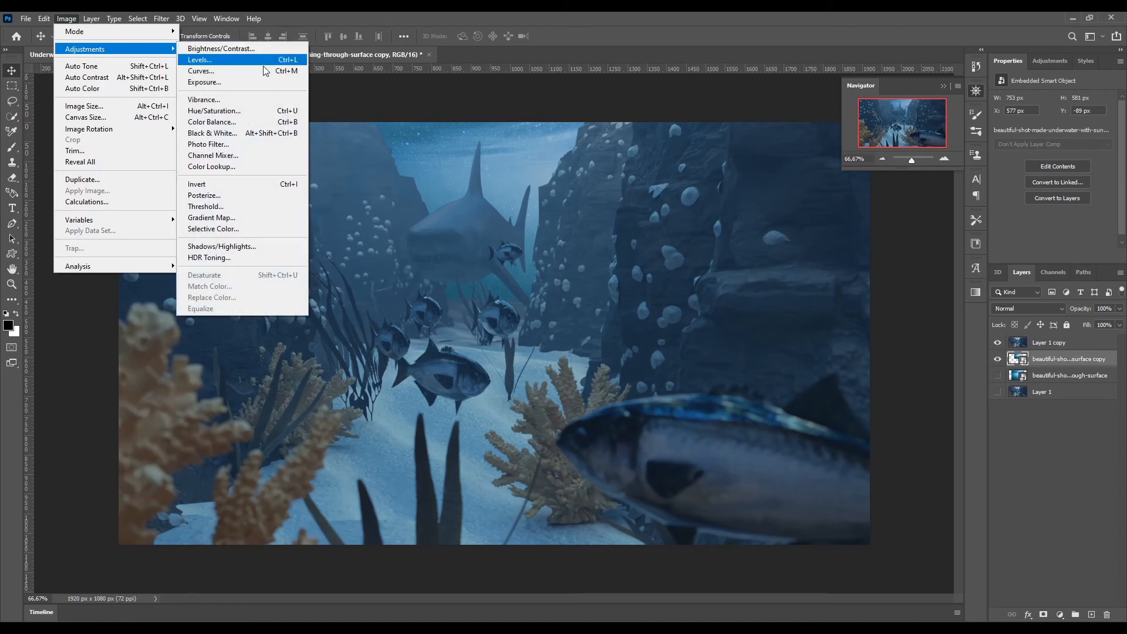
{"action": "left_click", "coordinate": [264, 82]}
{"action": "left_click_drag", "start_coordinate": [517, 160], "coordinate": [691, 164]}
{"action": "left_click_drag", "start_coordinate": [680, 217], "coordinate": [644, 219]}
{"action": "left_click_drag", "start_coordinate": [671, 268], "coordinate": [716, 270]}
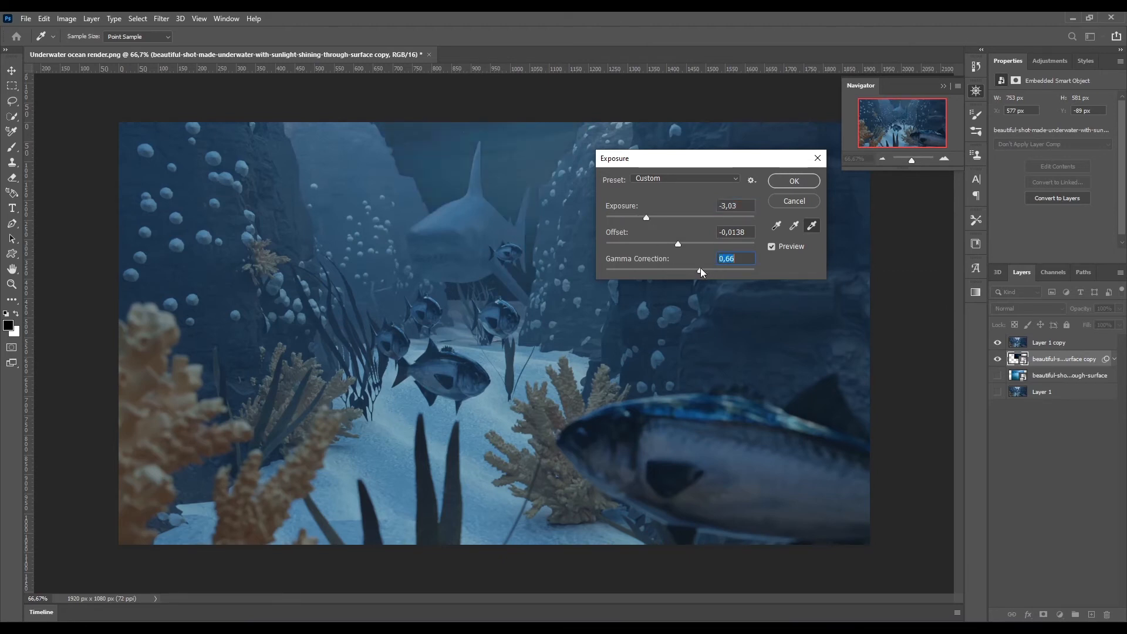
{"action": "left_click", "coordinate": [793, 181]}
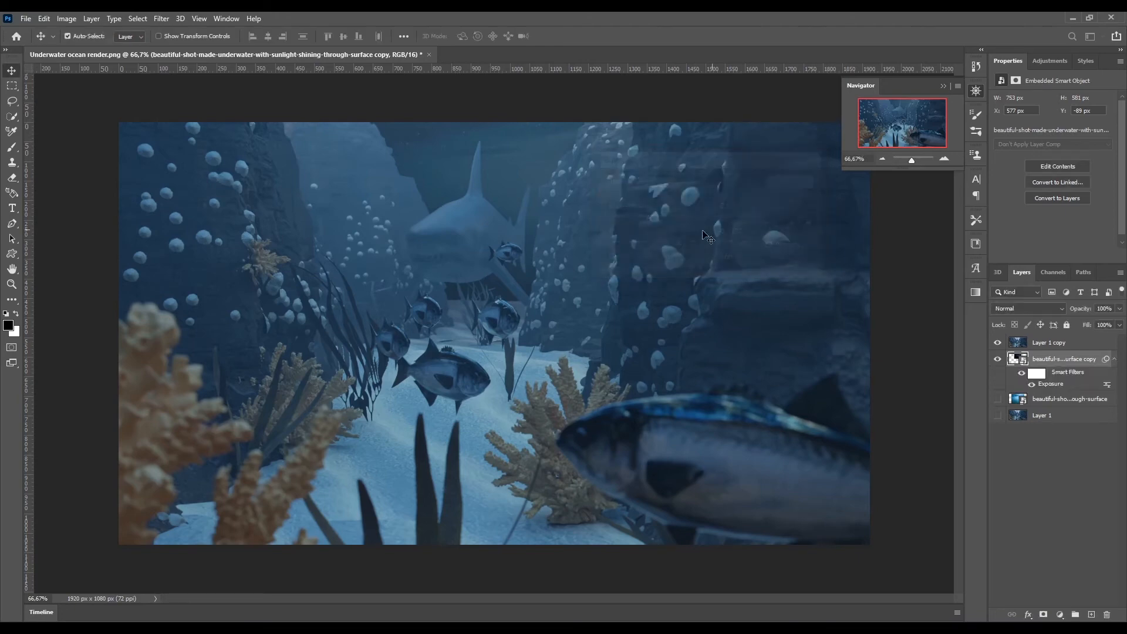
{"action": "key", "text": "alt+Tab"}
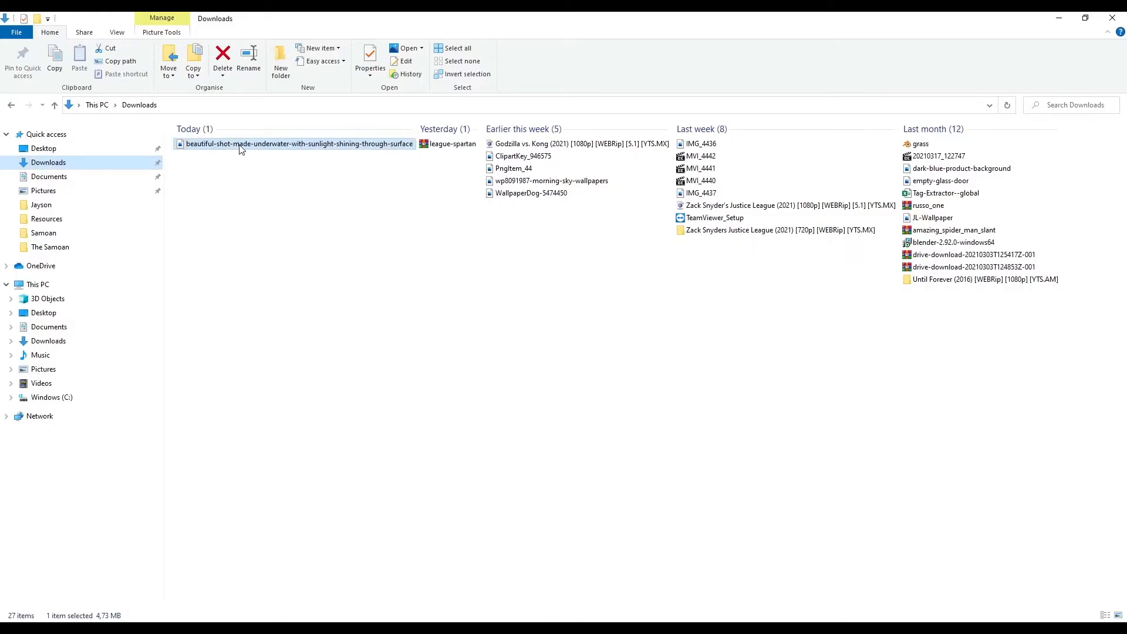
{"action": "key", "text": "alt+Tab"}
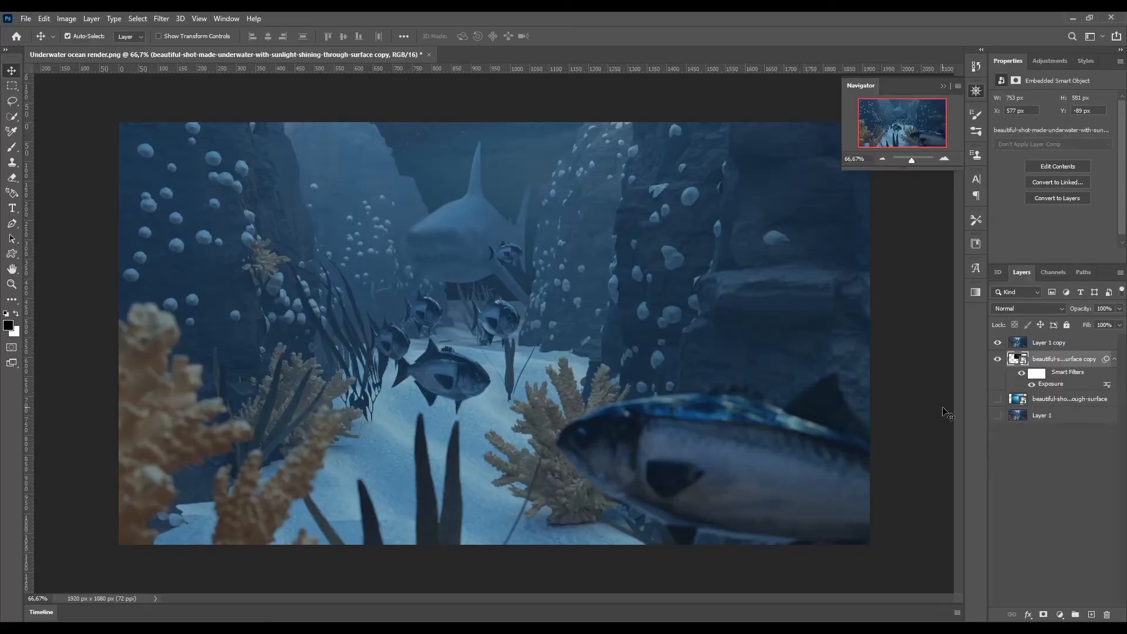
- Show the original underwater photo layer and move it to the top of the layer stack
{"action": "left_click", "coordinate": [1028, 416]}
{"action": "left_click", "coordinate": [1026, 401]}
{"action": "left_click", "coordinate": [997, 399]}
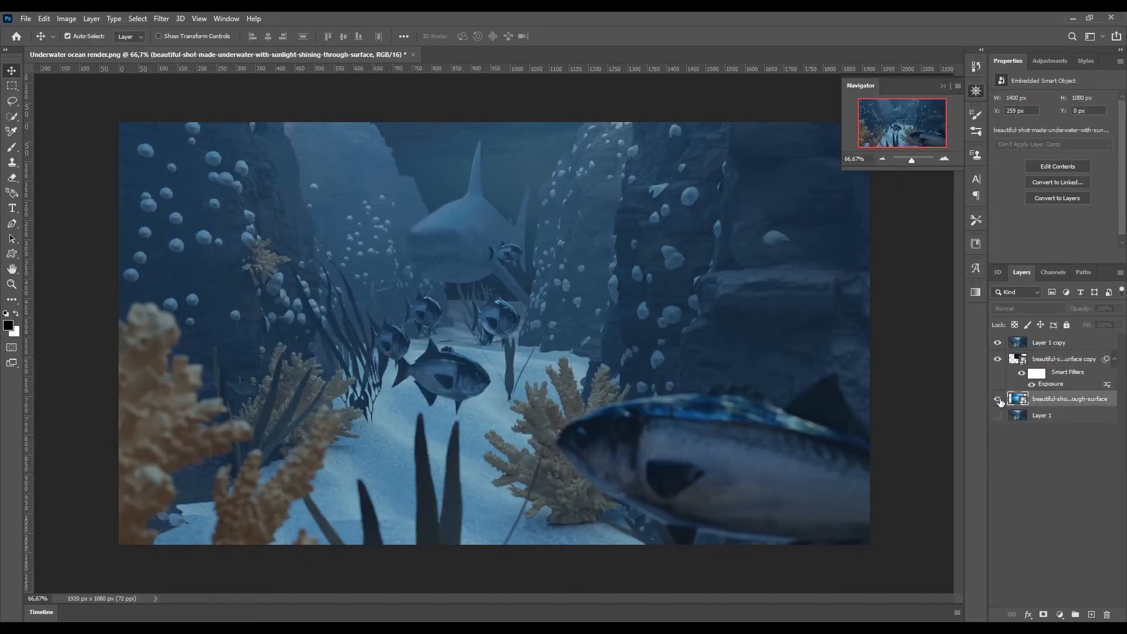
{"action": "left_click_drag", "start_coordinate": [1060, 402], "coordinate": [1064, 342]}
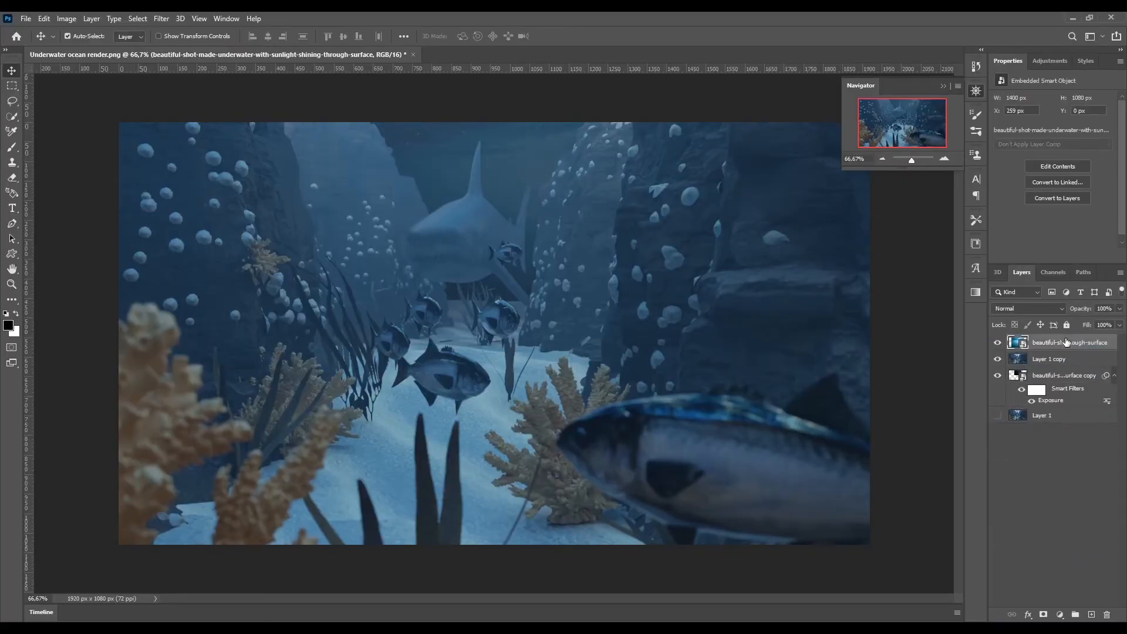
- Scale the top photo layer to about 1931 × 1490 px so it covers the whole canvas
{"action": "key", "text": "ctrl+t"}
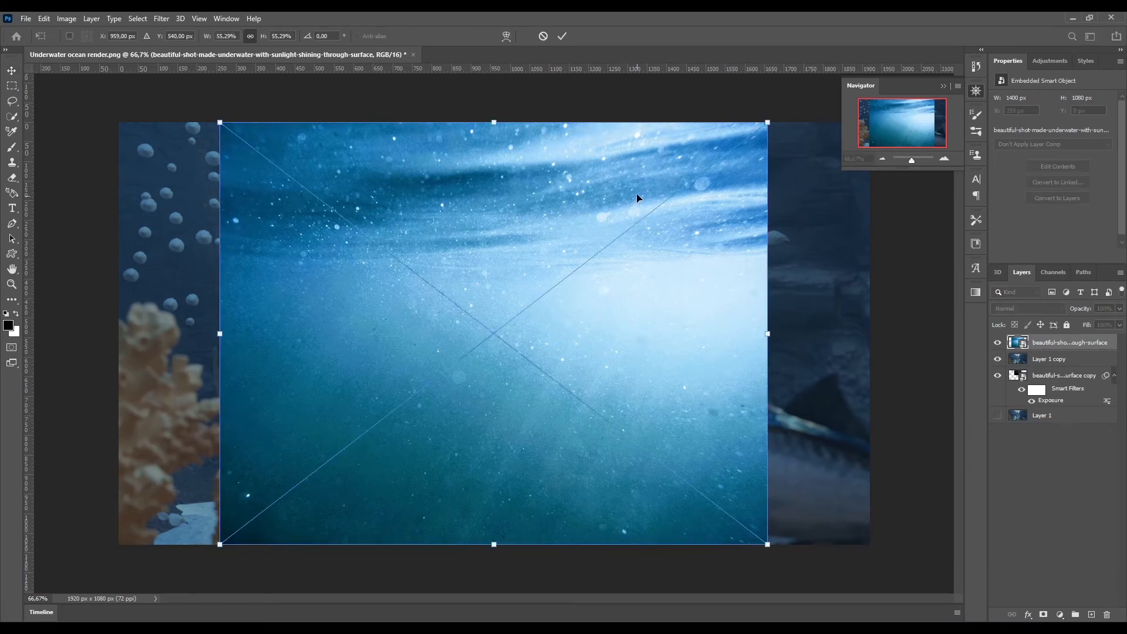
{"action": "left_click_drag", "start_coordinate": [768, 121], "coordinate": [911, 106]}
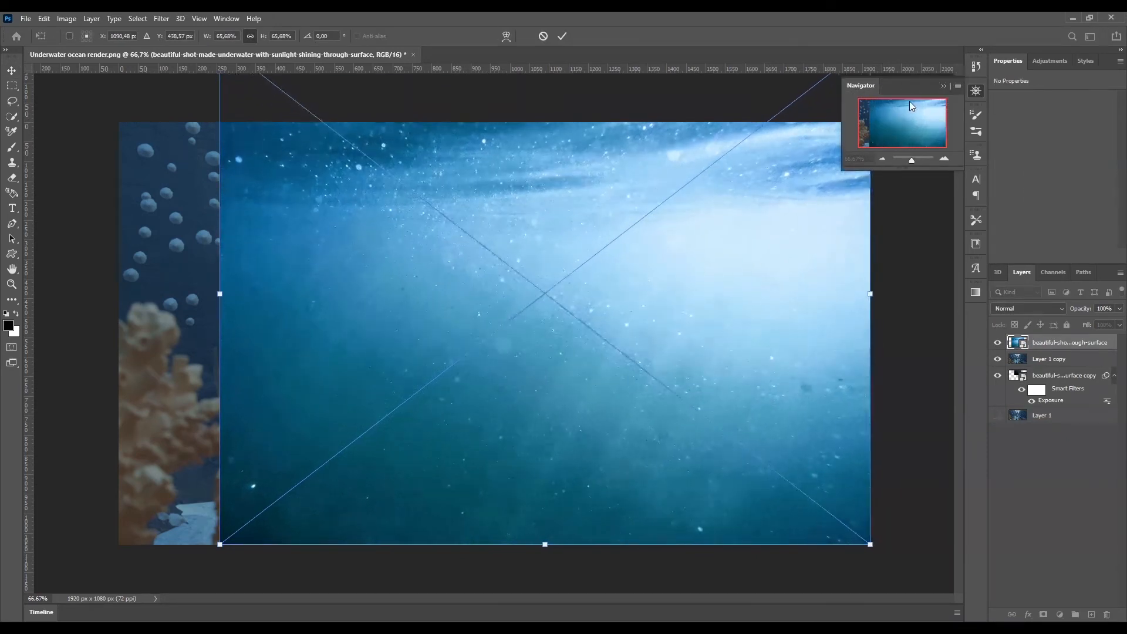
{"action": "left_click_drag", "start_coordinate": [220, 294], "coordinate": [118, 294]}
{"action": "key", "text": "Return"}
- Compare blend modes on the top photo layer and set it to Lighten
{"action": "left_click", "coordinate": [1014, 307]}
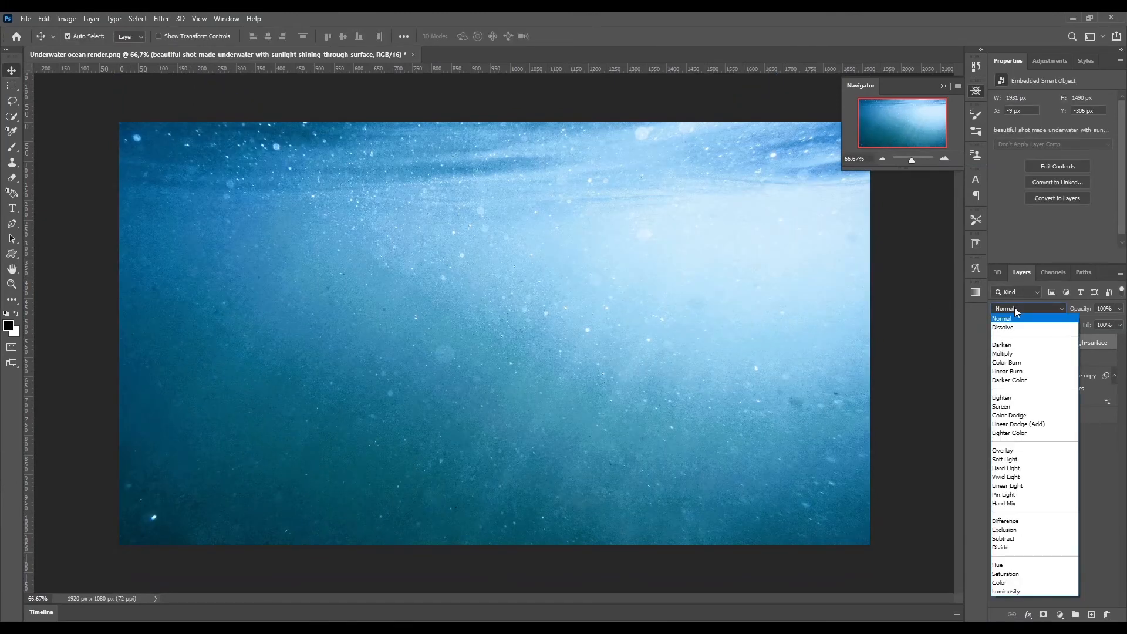
{"action": "key", "text": "Down"}
{"action": "key", "text": "Down"}
{"action": "key", "text": "Down"}
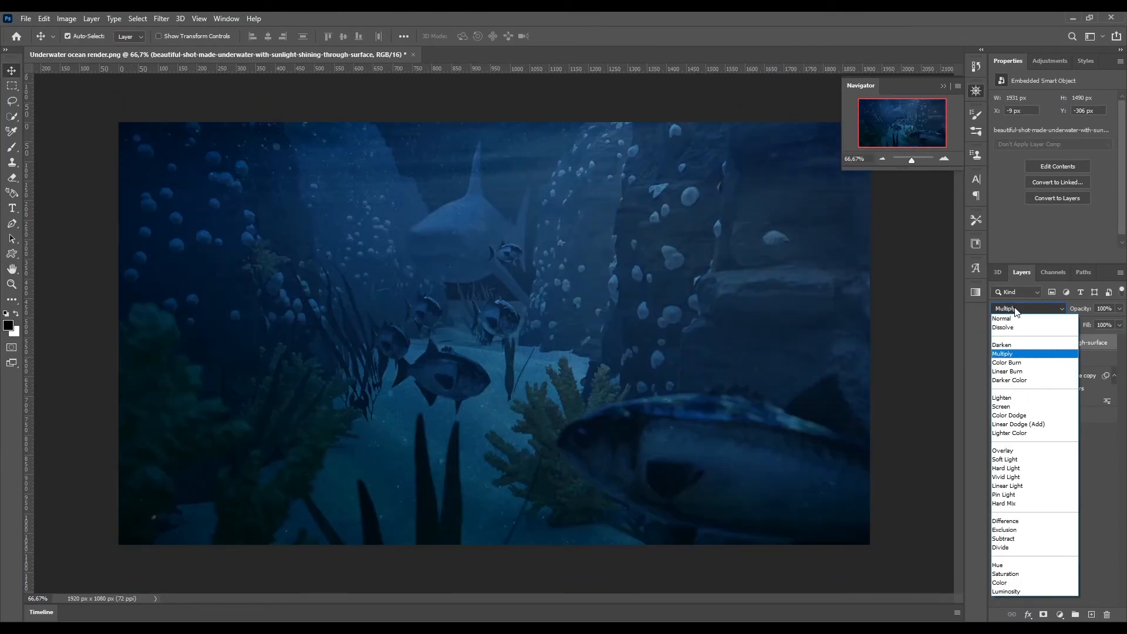
{"action": "key", "text": "Down"}
{"action": "key", "text": "Down"}
{"action": "key", "text": "Down"}
{"action": "key", "text": "Down"}
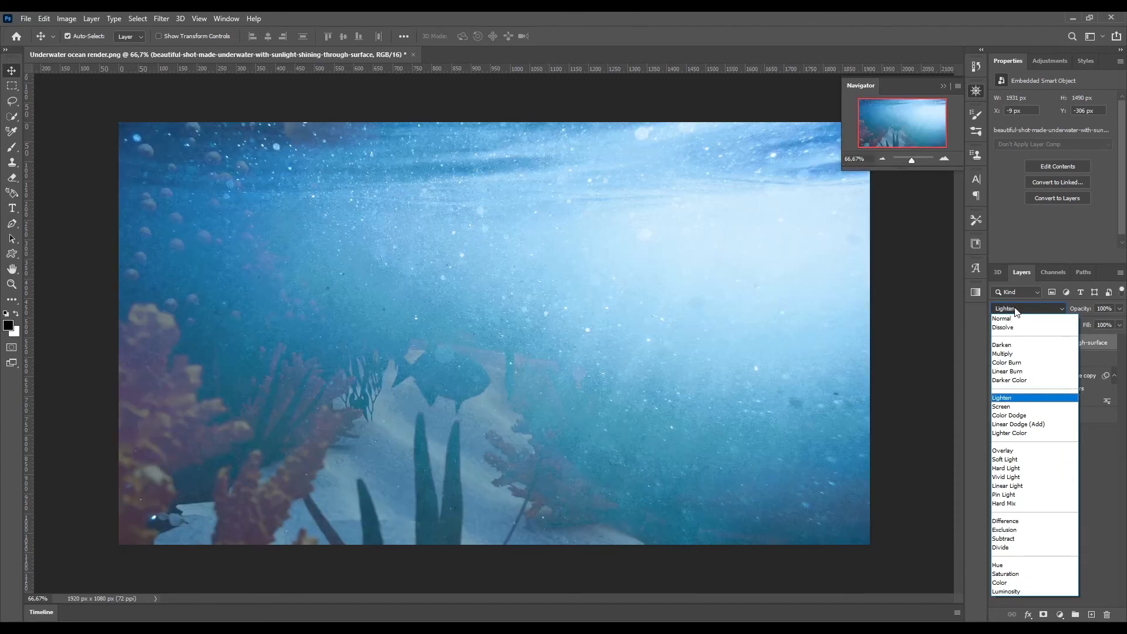
{"action": "key", "text": "Down"}
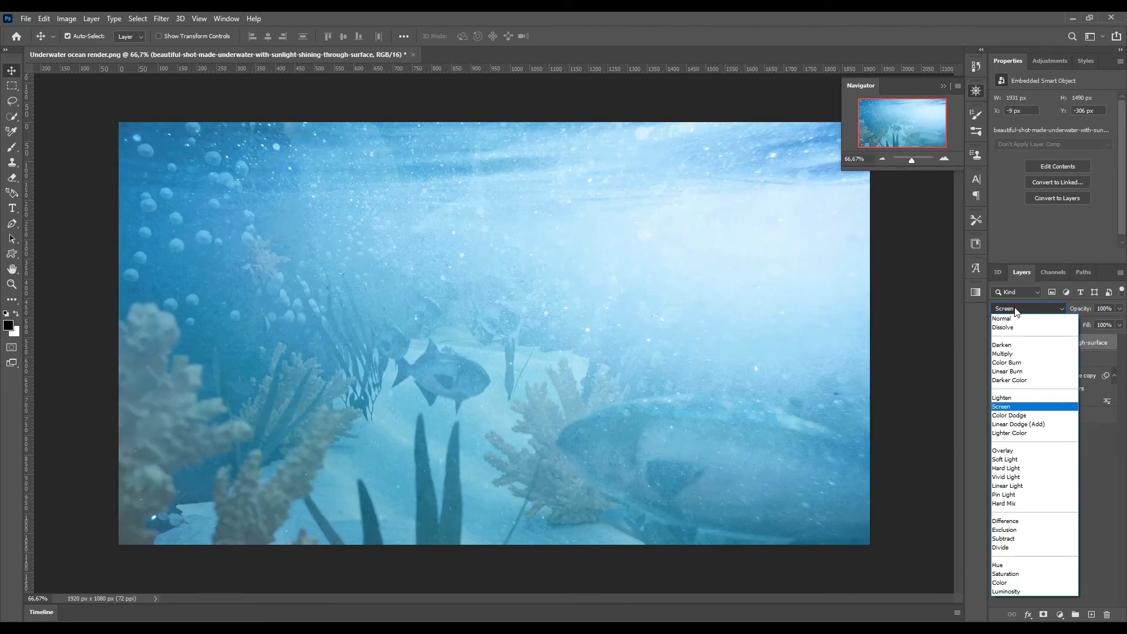
{"action": "key", "text": "Down"}
{"action": "key", "text": "Down"}
{"action": "key", "text": "Down"}
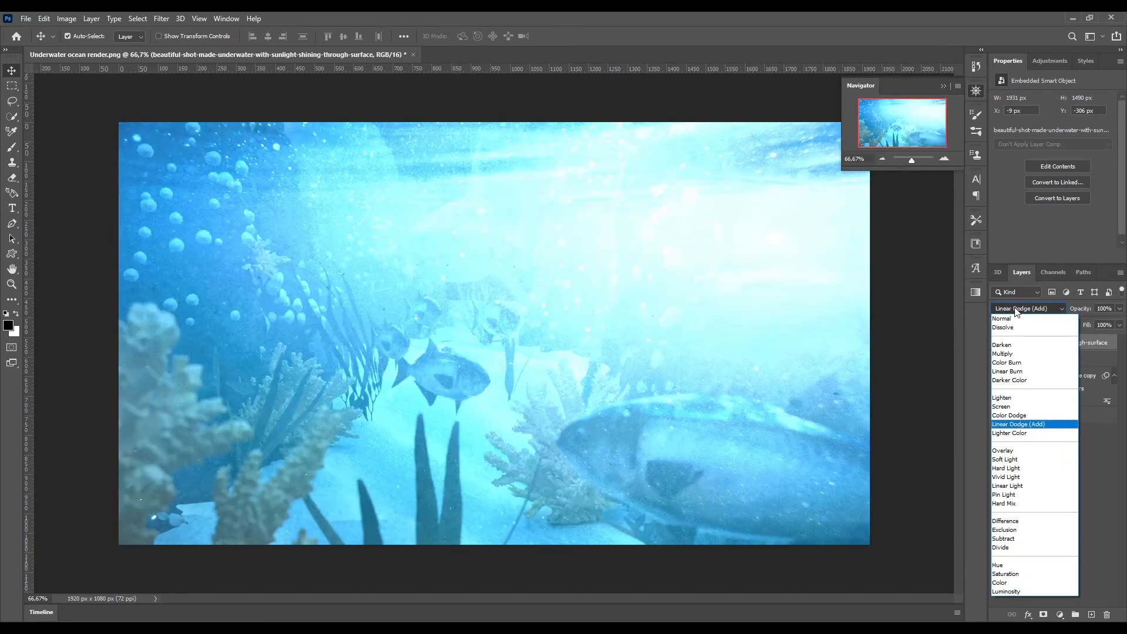
{"action": "key", "text": "Down"}
{"action": "key", "text": "Down"}
{"action": "key", "text": "Down"}
{"action": "key", "text": "Down"}
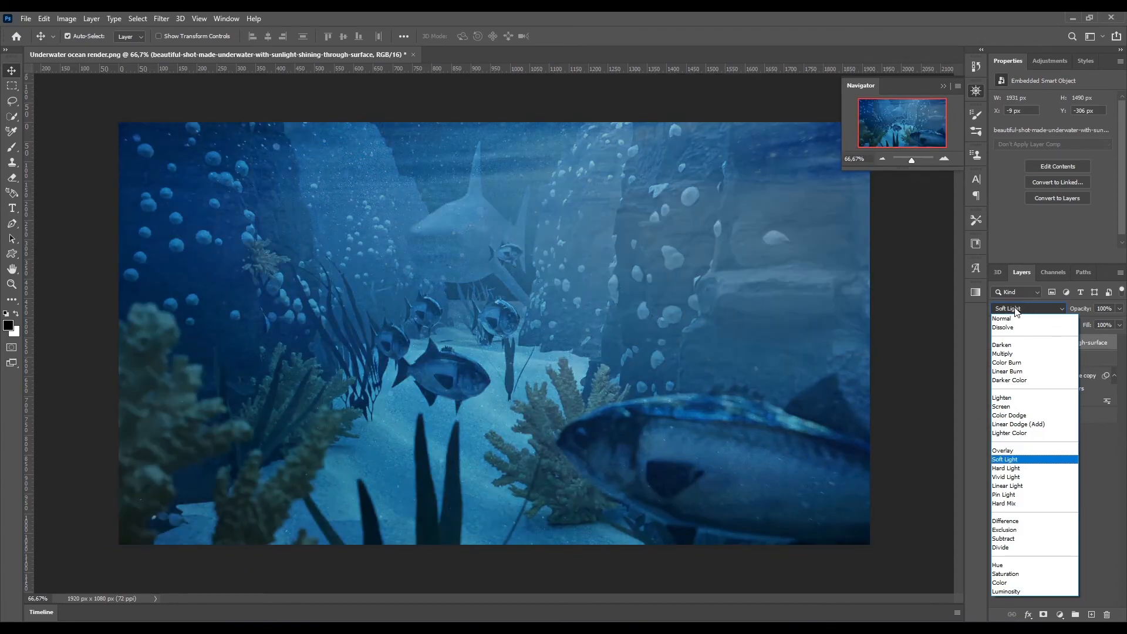
{"action": "key", "text": "Down"}
{"action": "key", "text": "Down"}
{"action": "key", "text": "Down"}
{"action": "key", "text": "Down"}
{"action": "key", "text": "Down"}
{"action": "key", "text": "Down"}
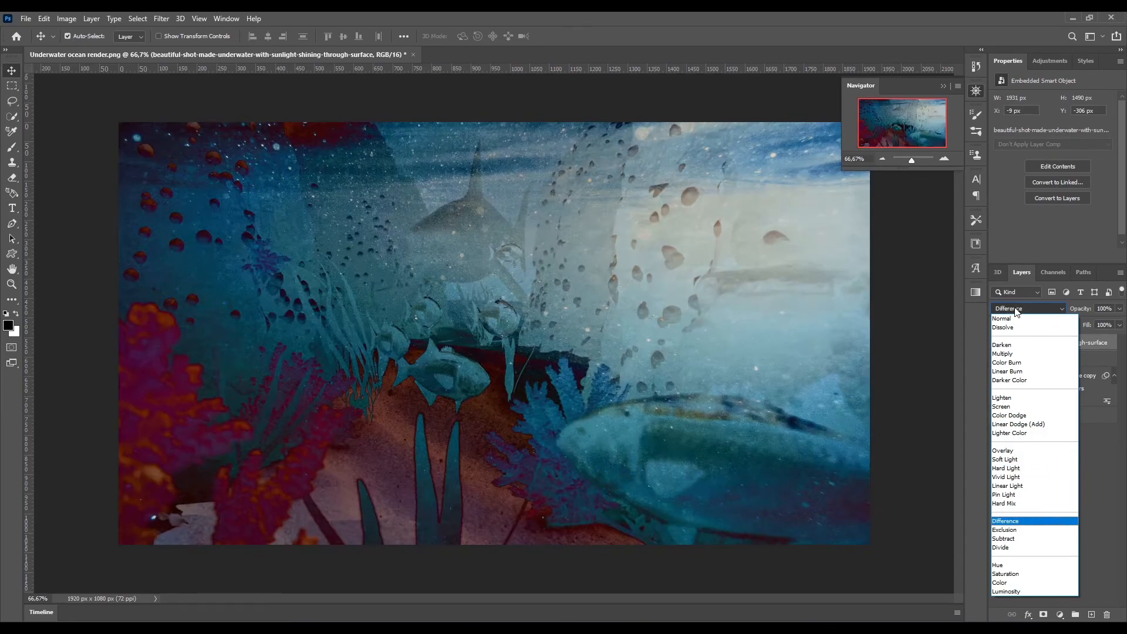
{"action": "key", "text": "Up"}
{"action": "key", "text": "Up"}
{"action": "key", "text": "Up"}
{"action": "key", "text": "Up"}
{"action": "key", "text": "Up"}
{"action": "key", "text": "Up"}
{"action": "key", "text": "Up"}
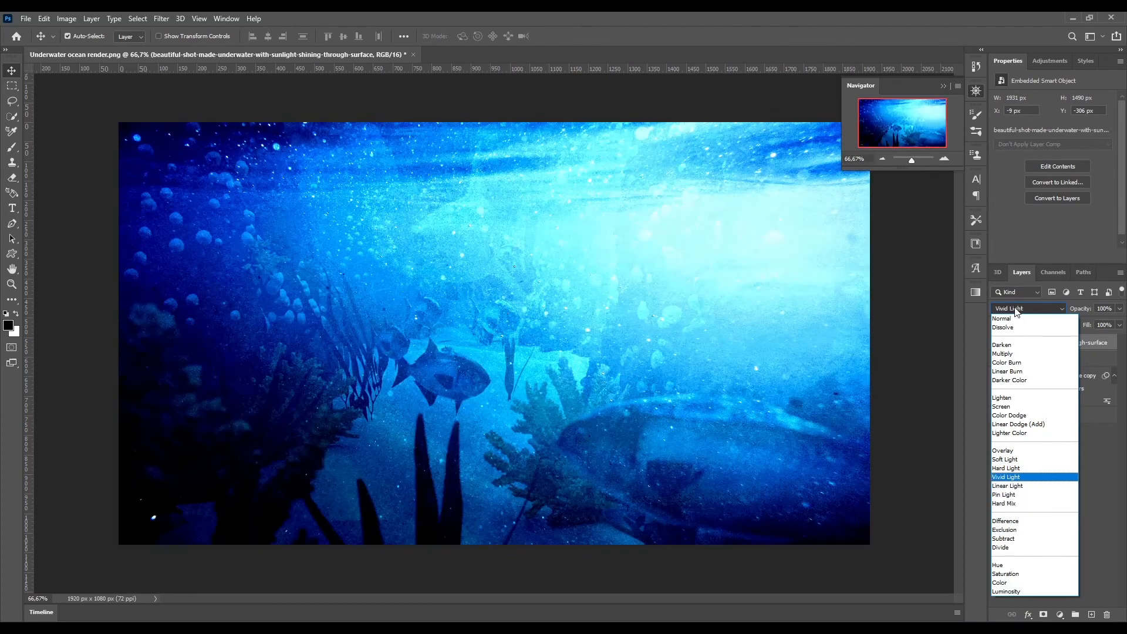
{"action": "key", "text": "Up"}
{"action": "key", "text": "Up"}
{"action": "key", "text": "Up"}
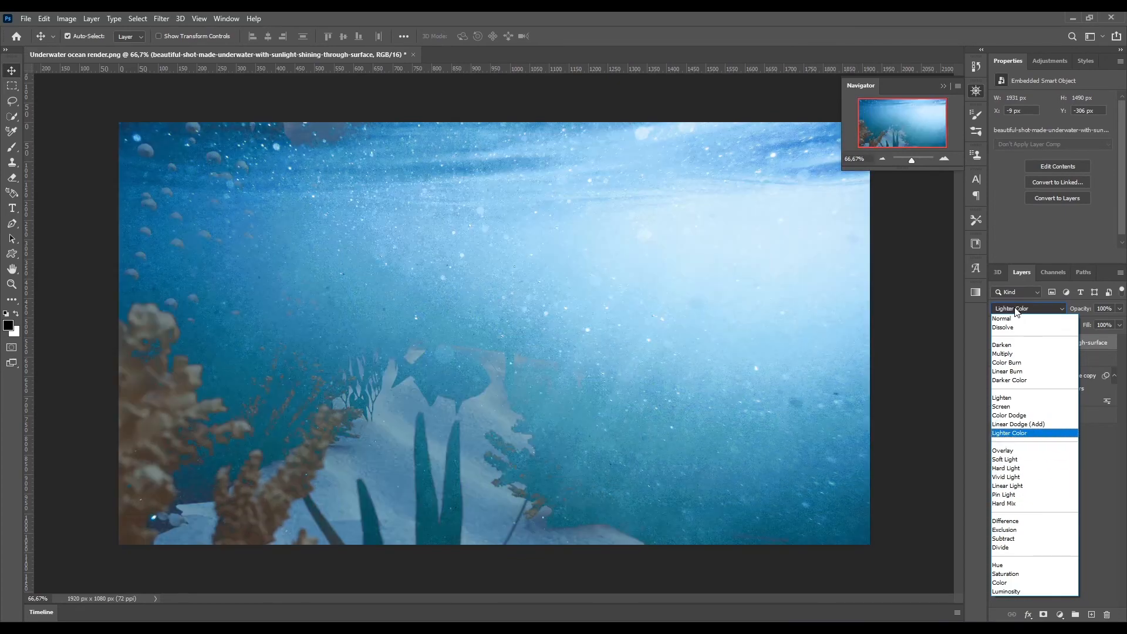
{"action": "key", "text": "Up"}
{"action": "key", "text": "Up"}
{"action": "key", "text": "Up"}
{"action": "key", "text": "Up"}
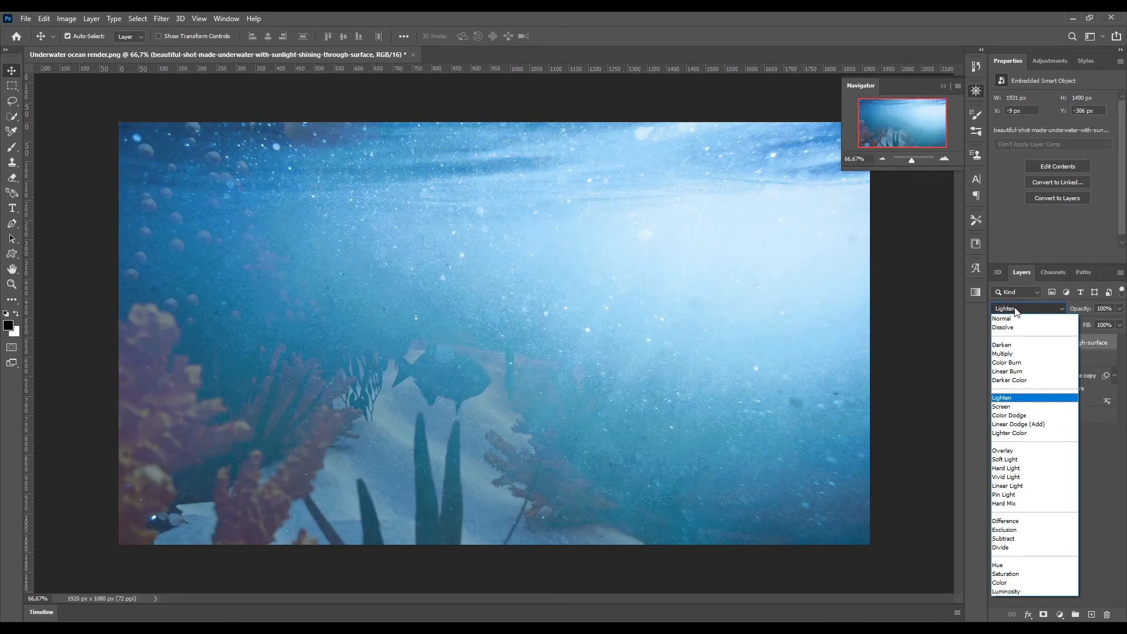
{"action": "key", "text": "Up"}
{"action": "key", "text": "Down"}
{"action": "key", "text": "Return"}
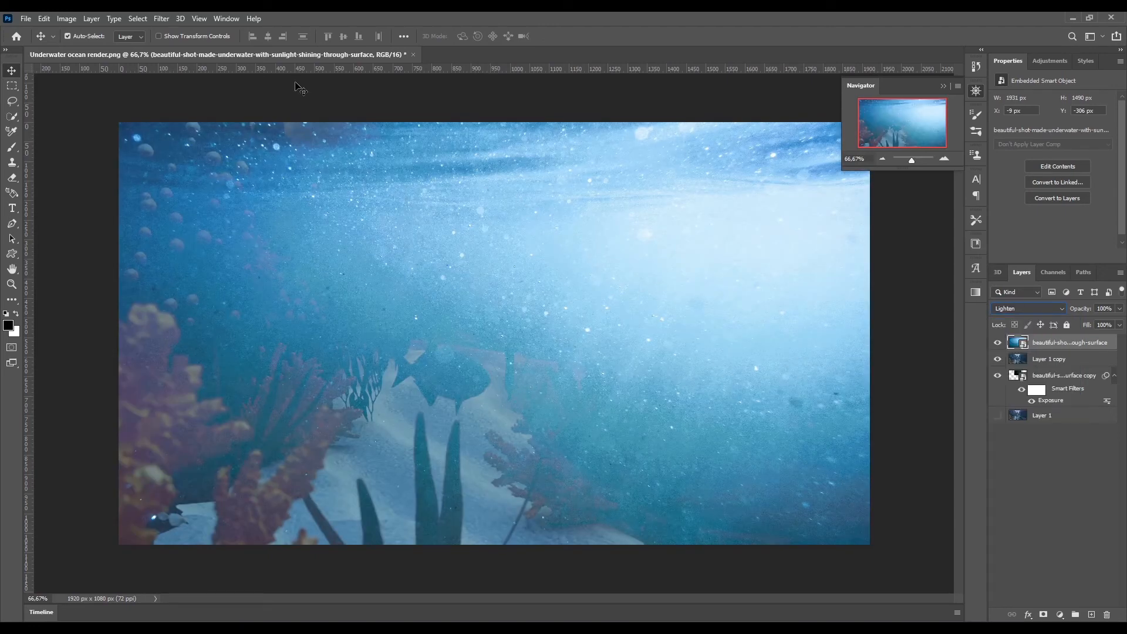
- Move the Lighten photo layer upward to about X 0 px, Y -645 px
{"action": "left_click_drag", "start_coordinate": [375, 250], "coordinate": [364, 133]}
{"action": "left_click_drag", "start_coordinate": [632, 319], "coordinate": [653, 287]}
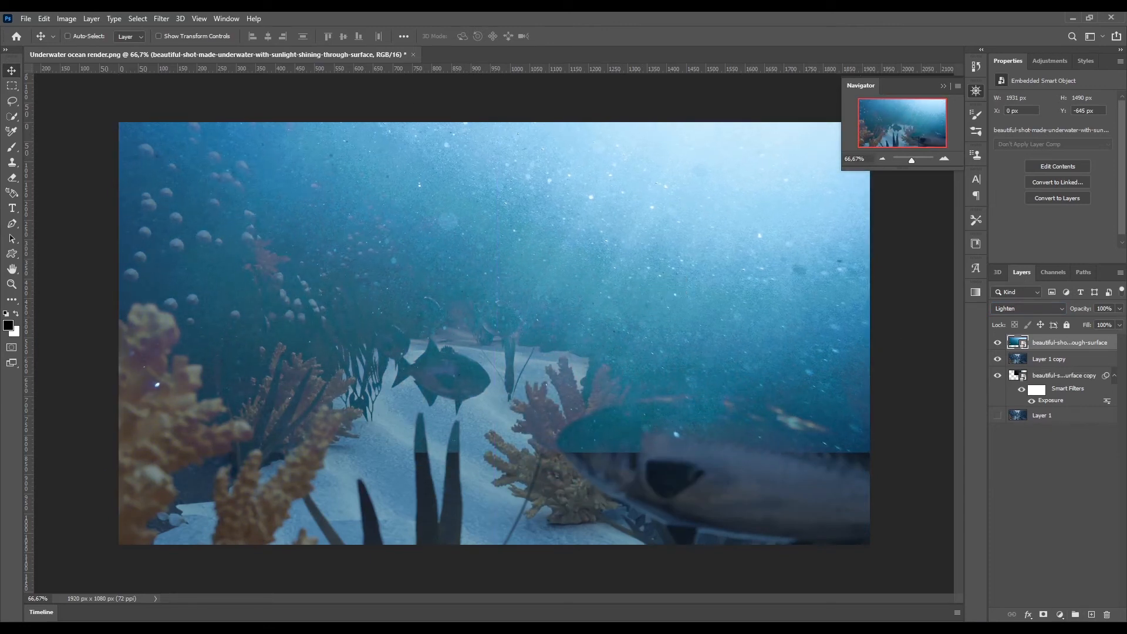
- Add a layer mask to the Lighten photo layer and fill it with black
{"action": "left_click", "coordinate": [1044, 614]}
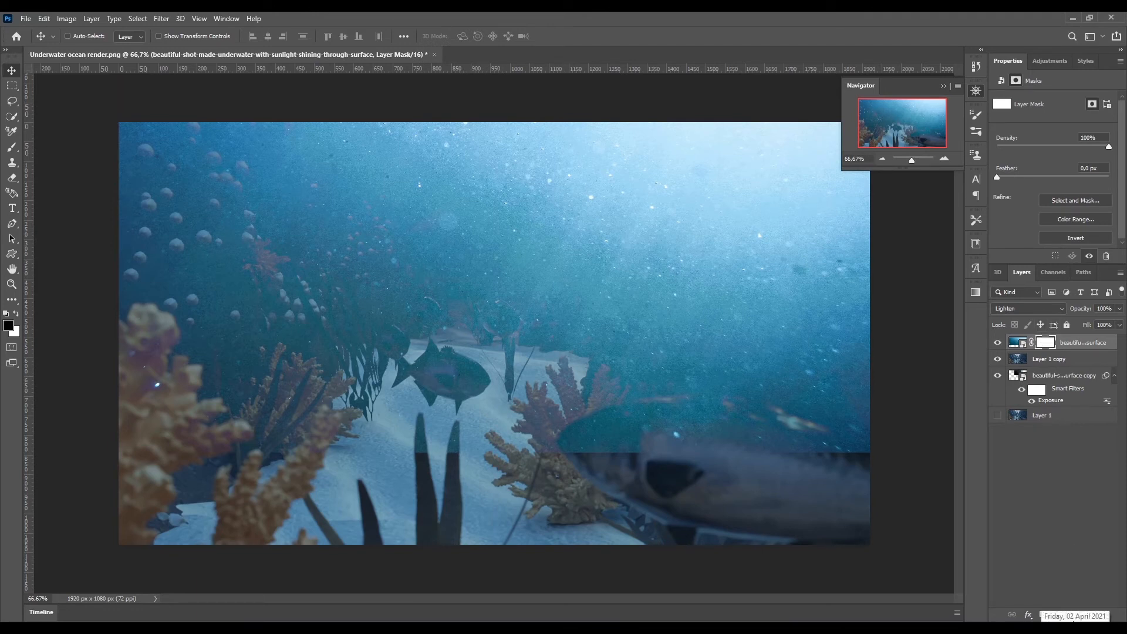
{"action": "key", "text": "g"}
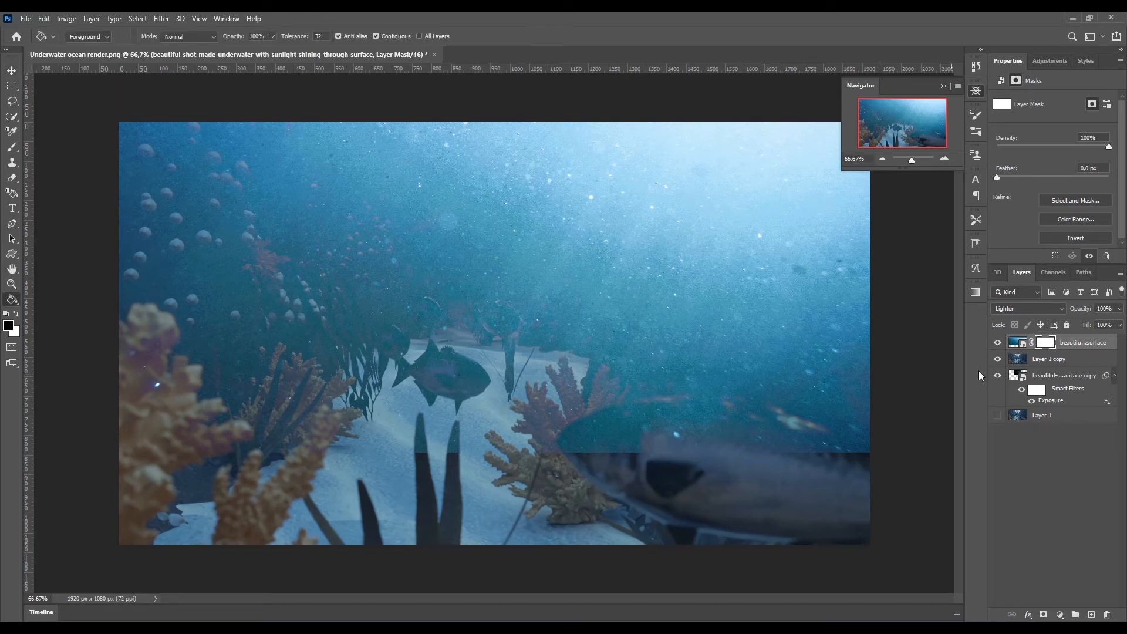
{"action": "left_click", "coordinate": [344, 424]}
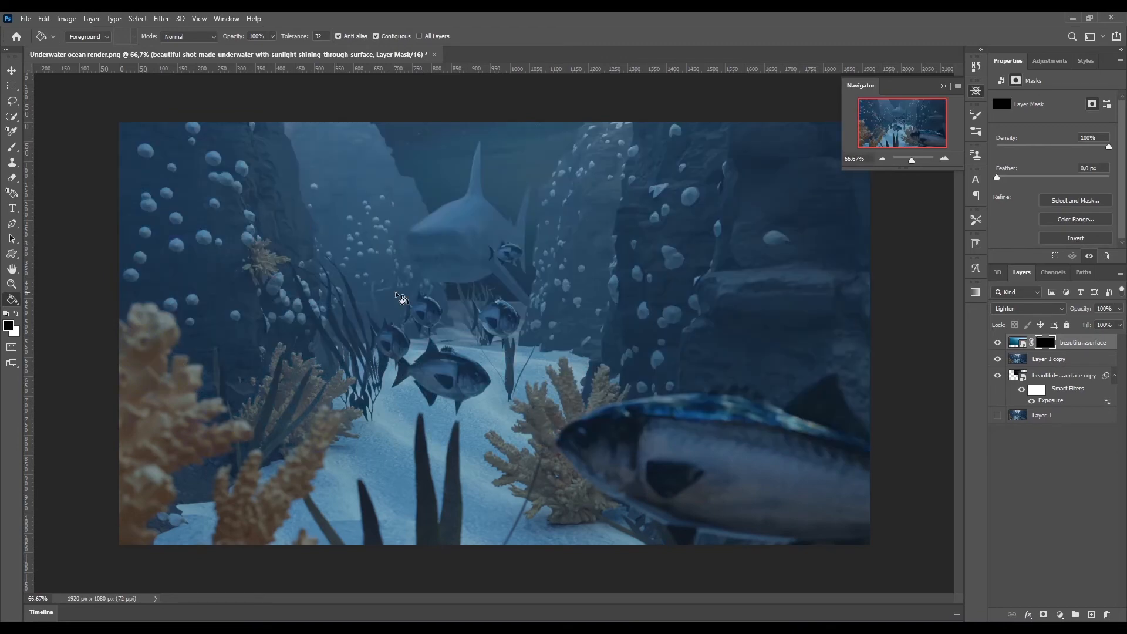
- Set the Brush tool to 49% opacity and 52% flow for painting the mask
{"action": "key", "text": "b"}
{"action": "left_click", "coordinate": [74, 37]}
{"action": "left_click", "coordinate": [79, 170]}
{"action": "left_click", "coordinate": [328, 15]}
{"action": "left_click_drag", "start_coordinate": [345, 37], "coordinate": [330, 66]}
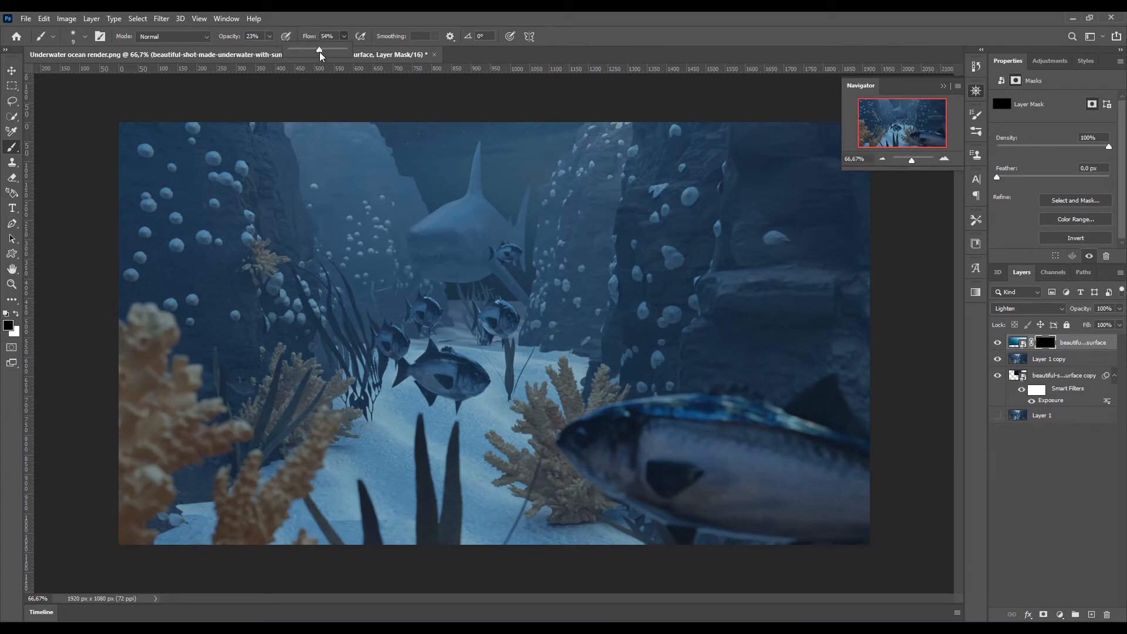
{"action": "left_click", "coordinate": [269, 37]}
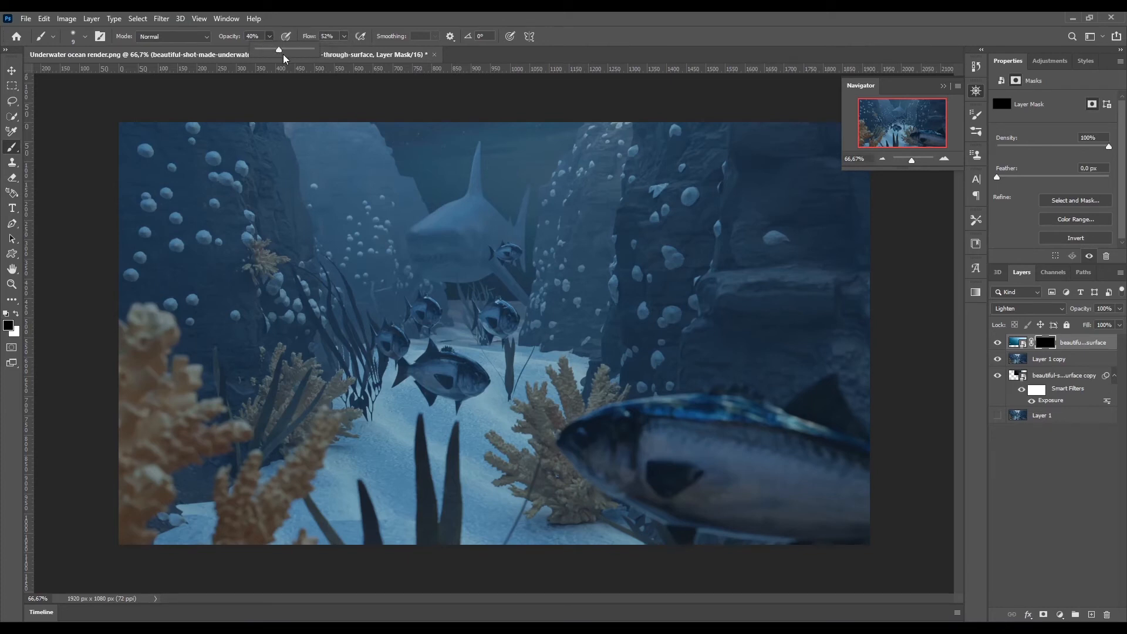
{"action": "left_click", "coordinate": [333, 14]}
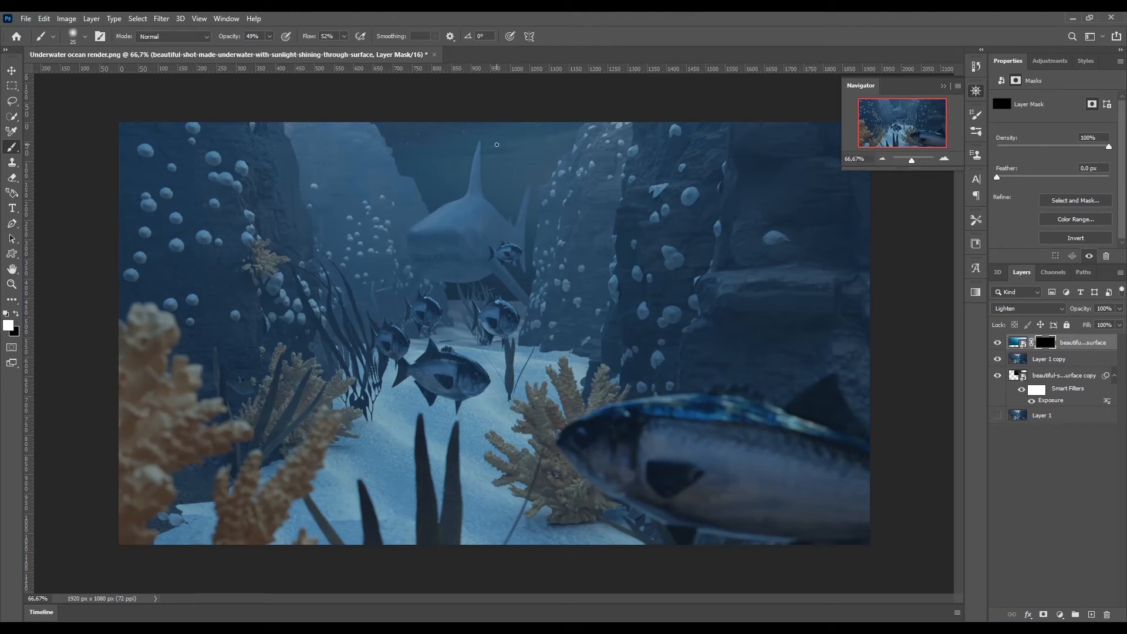
- Paint white on the mask with a 500 px brush to reveal the light over the shark and upper centre of the scene
{"action": "key", "text": "bracketright"}
{"action": "key", "text": "bracketright"}
{"action": "key", "text": "bracketright"}
{"action": "key", "text": "bracketright"}
{"action": "key", "text": "bracketright"}
{"action": "key", "text": "bracketright"}
{"action": "mouse_move", "coordinate": [380, 280]}
{"action": "left_mouse_down"}
{"action": "mouse_move", "coordinate": [478, 222]}
{"action": "mouse_move", "coordinate": [432, 340]}
{"action": "mouse_move", "coordinate": [598, 125]}
{"action": "mouse_move", "coordinate": [607, 129]}
{"action": "mouse_move", "coordinate": [440, 558]}
{"action": "mouse_move", "coordinate": [569, 138]}
{"action": "mouse_move", "coordinate": [675, 117]}
{"action": "mouse_move", "coordinate": [635, 310]}
{"action": "mouse_move", "coordinate": [599, 309]}
{"action": "mouse_move", "coordinate": [289, 164]}
{"action": "mouse_move", "coordinate": [363, 352]}
{"action": "mouse_move", "coordinate": [331, 340]}
{"action": "mouse_move", "coordinate": [587, 622]}
{"action": "mouse_move", "coordinate": [471, 527]}
{"action": "mouse_move", "coordinate": [624, 297]}
{"action": "mouse_move", "coordinate": [684, 148]}
{"action": "mouse_move", "coordinate": [578, 117]}
{"action": "mouse_move", "coordinate": [307, 115]}
{"action": "mouse_move", "coordinate": [440, 117]}
{"action": "mouse_move", "coordinate": [438, 436]}
{"action": "left_mouse_up"}
- Reduce the overlay around the middle fish and seabed with black, and restore light above the shark with white
{"action": "key", "text": "x"}
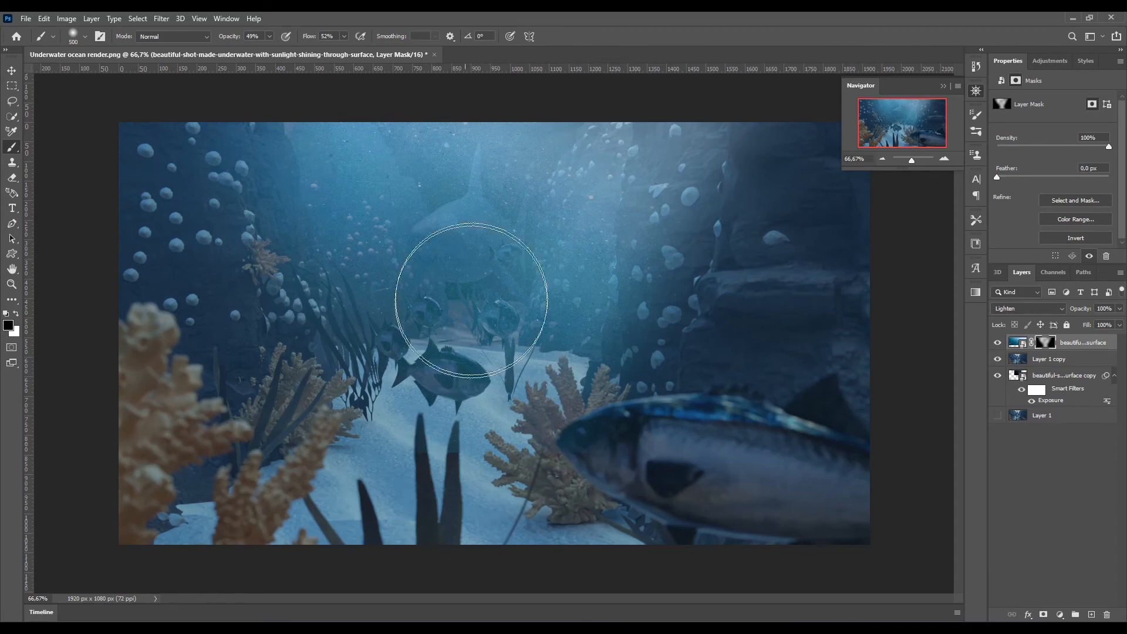
{"action": "mouse_move", "coordinate": [318, 317]}
{"action": "left_mouse_down"}
{"action": "mouse_move", "coordinate": [573, 372]}
{"action": "mouse_move", "coordinate": [516, 177]}
{"action": "mouse_move", "coordinate": [224, 118]}
{"action": "mouse_move", "coordinate": [660, 113]}
{"action": "mouse_move", "coordinate": [641, 101]}
{"action": "mouse_move", "coordinate": [564, 317]}
{"action": "left_mouse_up"}
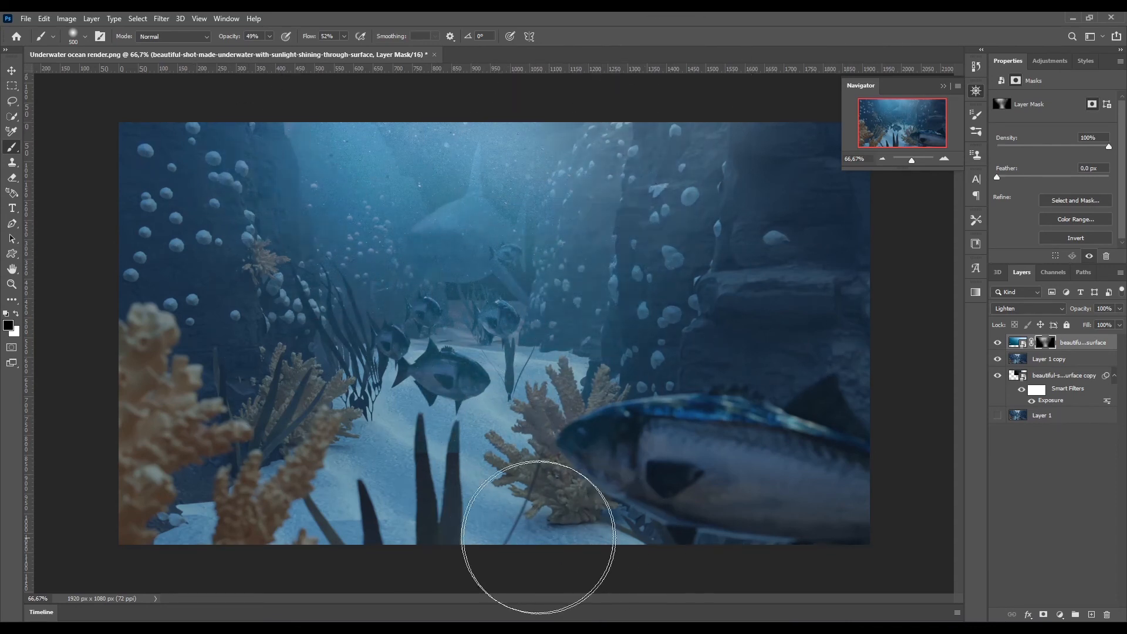
{"action": "mouse_move", "coordinate": [470, 452]}
{"action": "left_mouse_down"}
{"action": "mouse_move", "coordinate": [563, 106]}
{"action": "mouse_move", "coordinate": [476, 213]}
{"action": "mouse_move", "coordinate": [554, 393]}
{"action": "left_mouse_up"}
{"action": "key", "text": "x"}
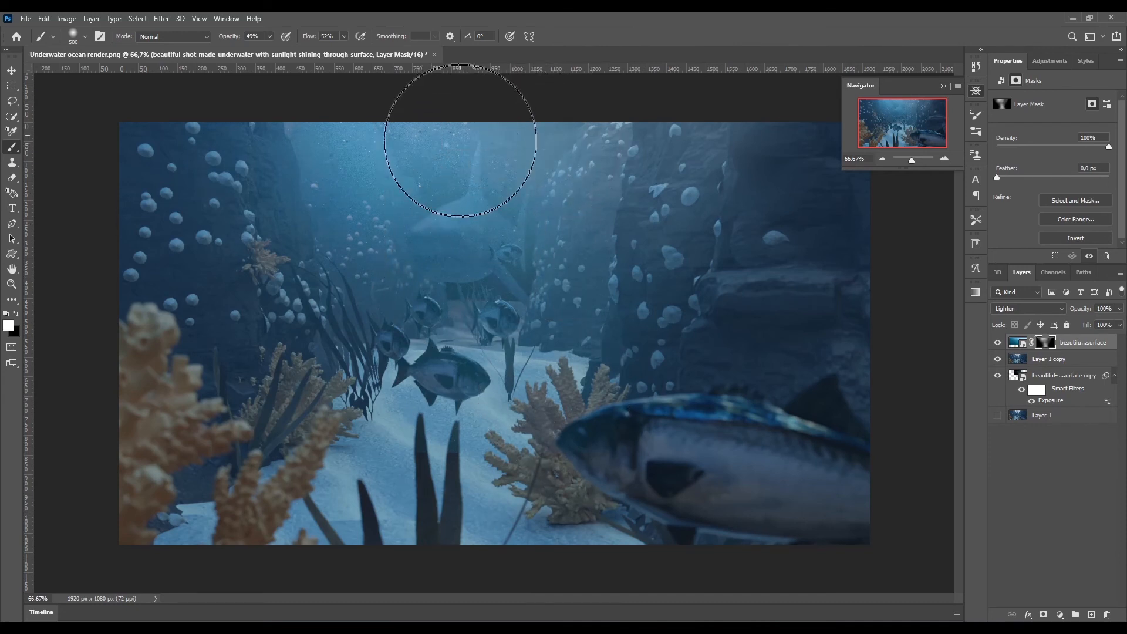
{"action": "left_click_drag", "start_coordinate": [460, 100], "coordinate": [437, 164]}
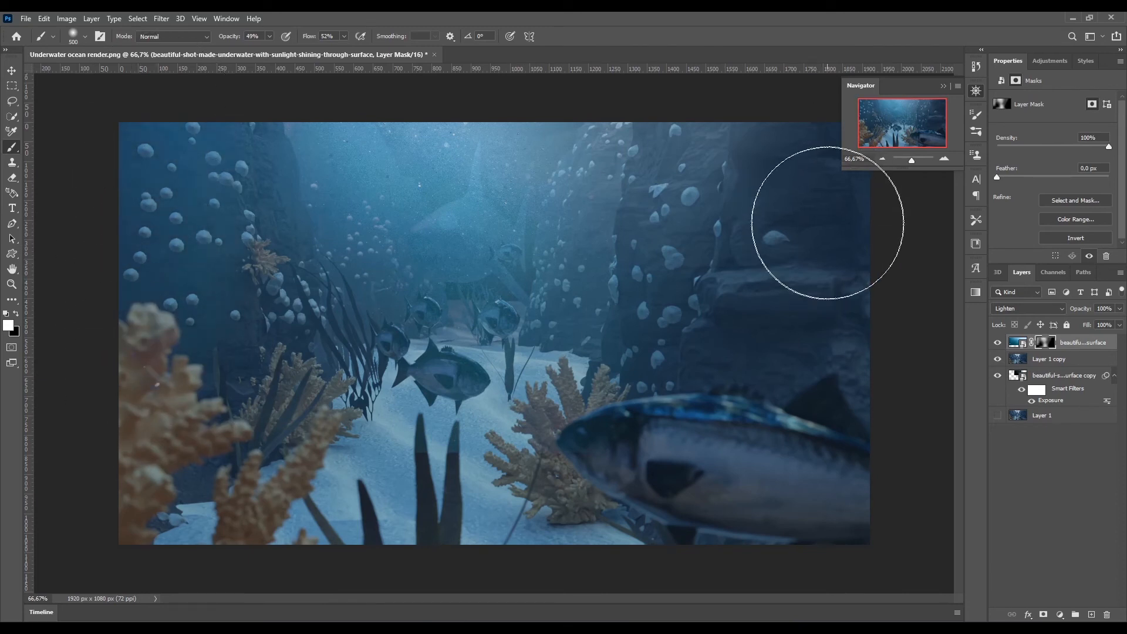
- Undo the broad white stroke over the right-hand rocks and paint a narrower vertical light ray there with a smaller brush
{"action": "left_click_drag", "start_coordinate": [825, 259], "coordinate": [915, 482]}
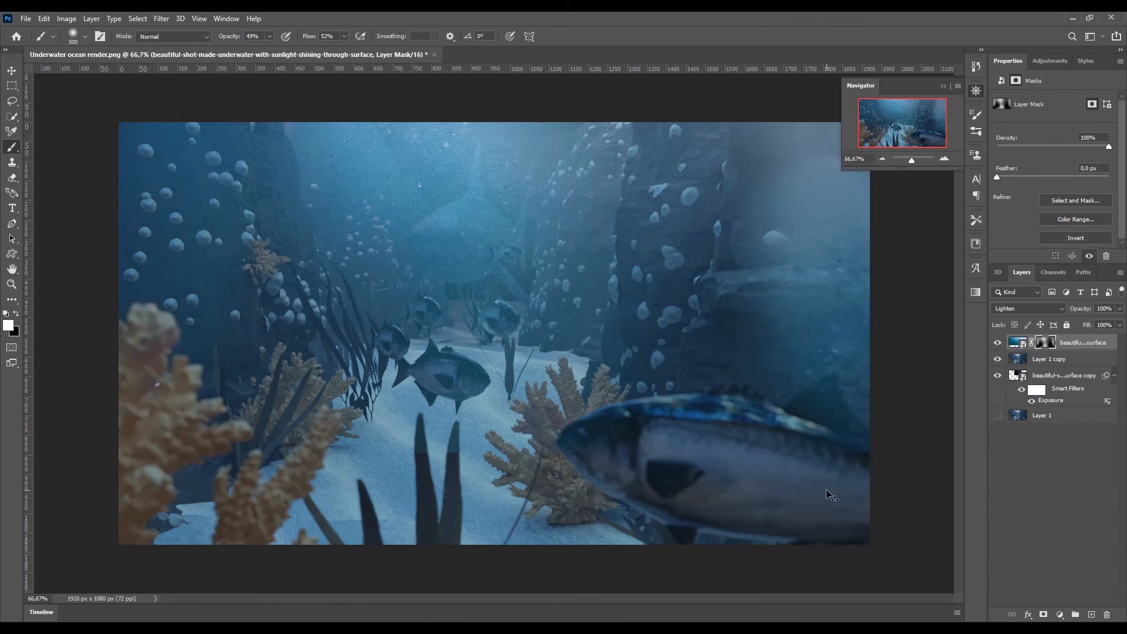
{"action": "key", "text": "ctrl+z"}
{"action": "key", "text": "bracketleft"}
{"action": "key", "text": "bracketleft"}
{"action": "key", "text": "bracketleft"}
{"action": "key", "text": "bracketleft"}
{"action": "key", "text": "bracketleft"}
{"action": "key", "text": "bracketleft"}
{"action": "key", "text": "bracketleft"}
{"action": "key", "text": "bracketleft"}
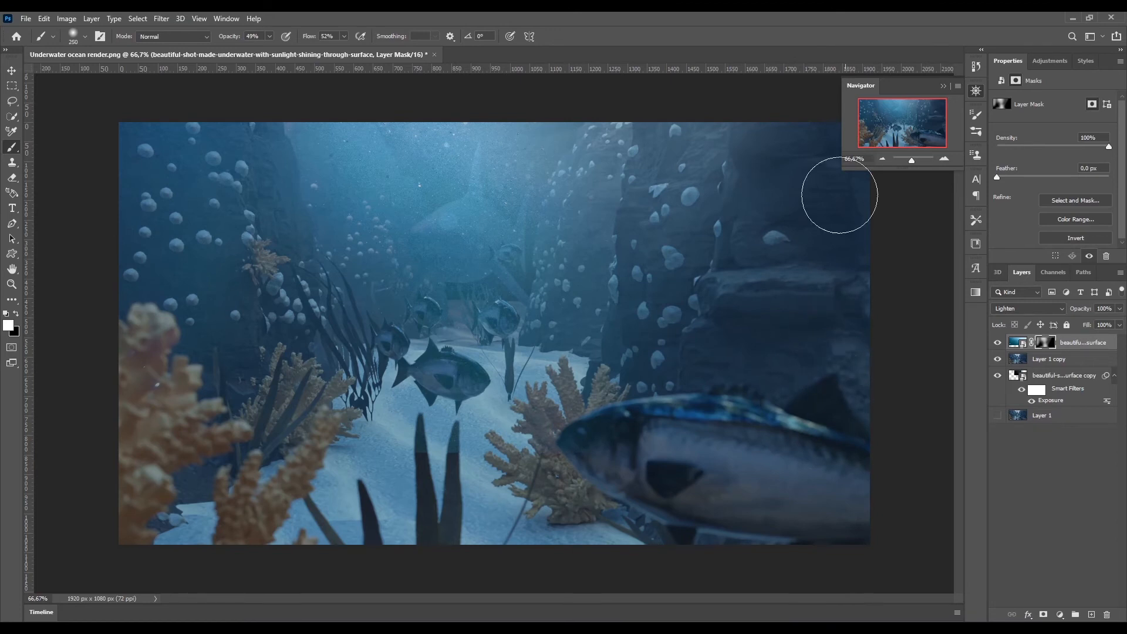
{"action": "left_click_drag", "start_coordinate": [816, 108], "coordinate": [819, 428]}
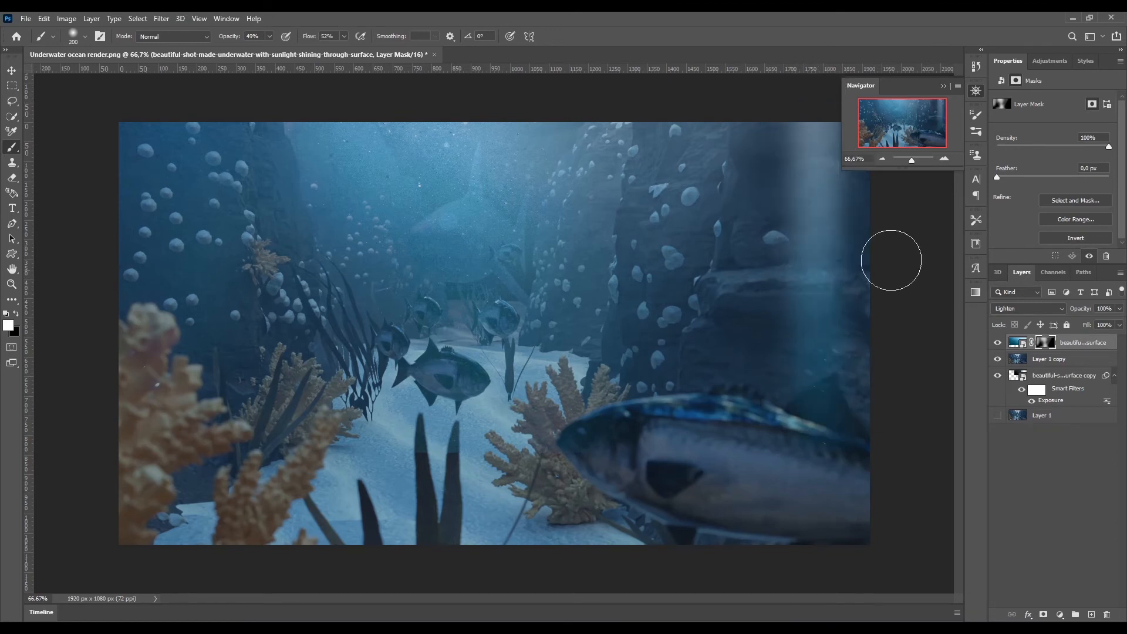
- Paint two more light rays beside the first one over the right-hand rocks, using 125 px and 90 px brushes
{"action": "left_click", "coordinate": [942, 87]}
{"action": "key", "text": "bracketleft"}
{"action": "key", "text": "bracketleft"}
{"action": "key", "text": "bracketleft"}
{"action": "left_click_drag", "start_coordinate": [755, 108], "coordinate": [750, 432]}
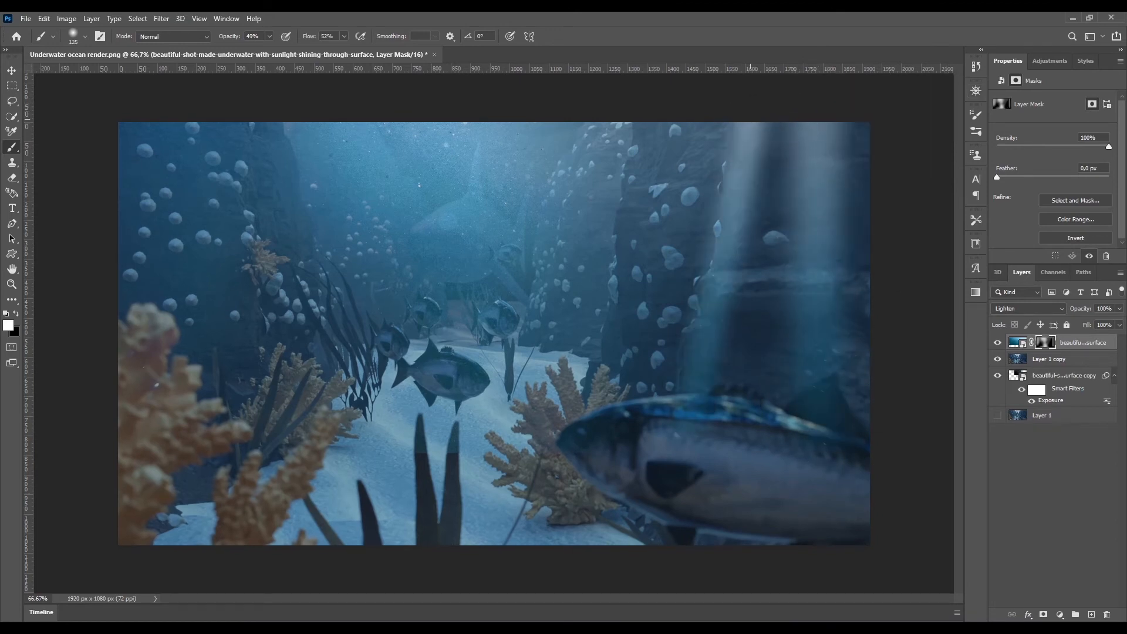
{"action": "key", "text": "bracketleft"}
{"action": "key", "text": "bracketleft"}
{"action": "left_click_drag", "start_coordinate": [833, 108], "coordinate": [906, 463]}
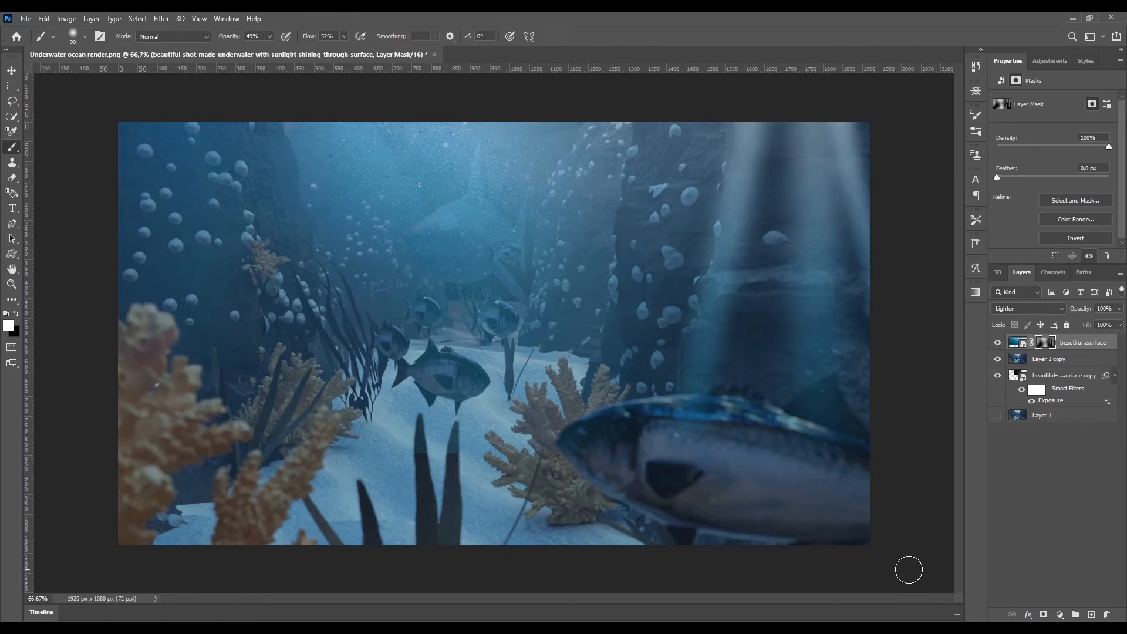
- Paint faint narrow light rays over the upper-left rocks with a 60 px brush
{"action": "key", "text": "bracketleft"}
{"action": "key", "text": "bracketleft"}
{"action": "key", "text": "bracketleft"}
{"action": "left_click_drag", "start_coordinate": [230, 108], "coordinate": [223, 158]}
{"action": "left_click_drag", "start_coordinate": [225, 111], "coordinate": [234, 176]}
{"action": "left_click_drag", "start_coordinate": [255, 138], "coordinate": [252, 230]}
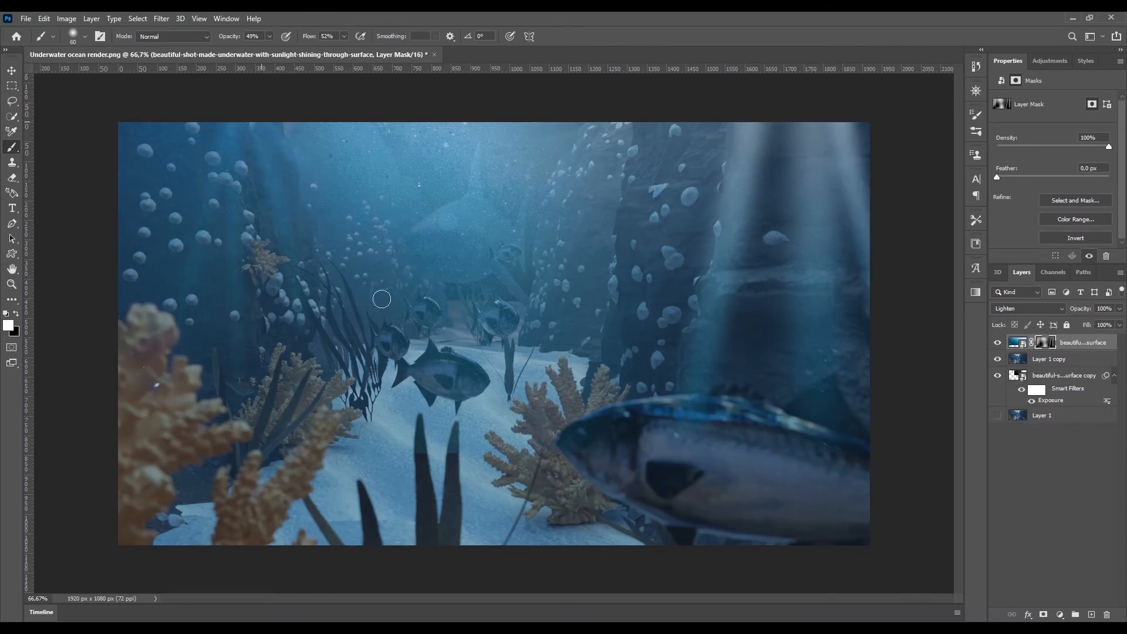
- Try painting narrow light rays down from the surface above the shark
{"action": "left_click_drag", "start_coordinate": [492, 88], "coordinate": [491, 179]}
{"action": "left_click_drag", "start_coordinate": [485, 103], "coordinate": [482, 160]}
{"action": "key", "text": "ctrl+z"}
{"action": "left_click_drag", "start_coordinate": [499, 113], "coordinate": [503, 200]}
{"action": "left_click_drag", "start_coordinate": [550, 131], "coordinate": [607, 259]}
{"action": "key", "text": "ctrl+z"}
{"action": "key", "text": "ctrl+z"}
{"action": "key", "text": "ctrl+z"}
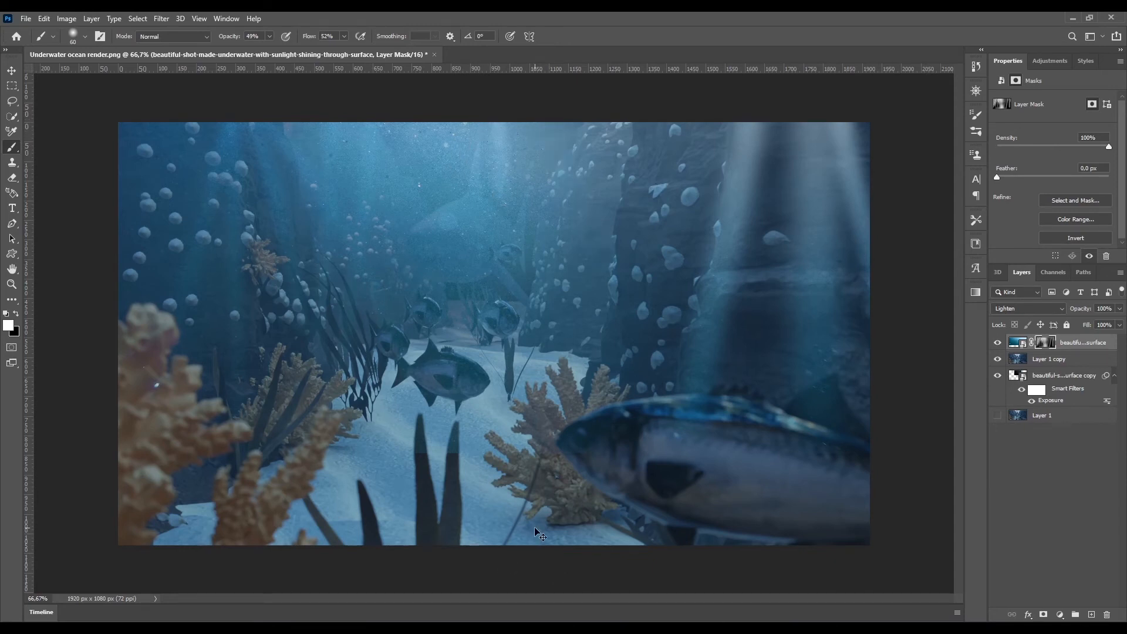
{"action": "key", "text": "ctrl+z"}
{"action": "key", "text": "ctrl+z"}
{"action": "key", "text": "ctrl+z"}
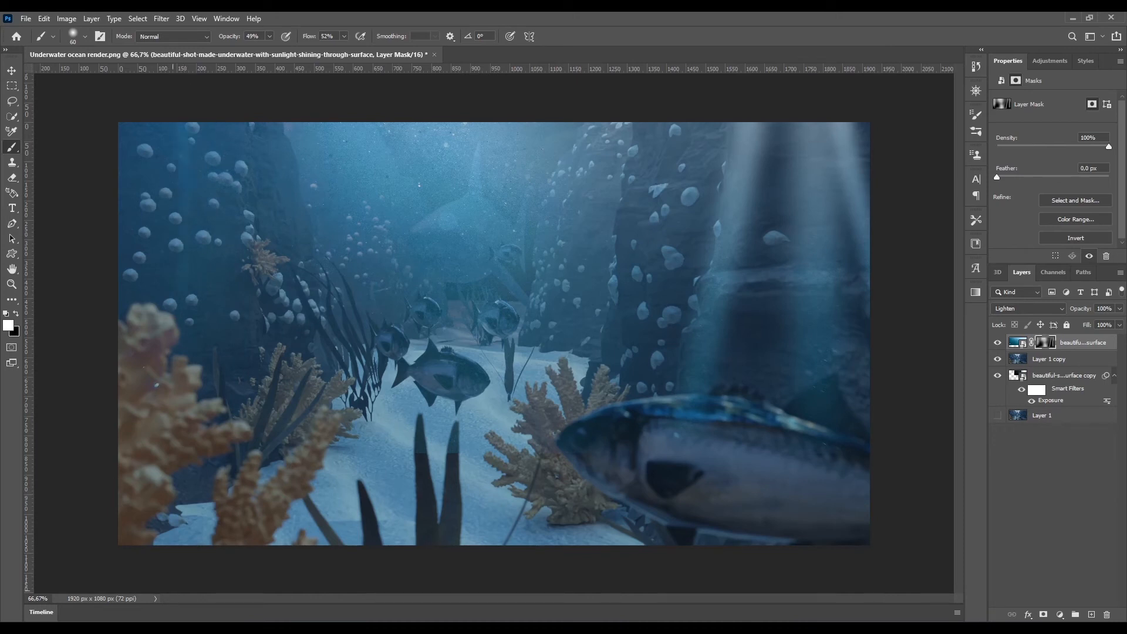
- Paint a straight, slightly slanted light ray with a 100 px brush over the rock face between the shark and the existing right-hand rays
{"action": "key", "text": "bracketright"}
{"action": "key", "text": "bracketright"}
{"action": "key", "text": "bracketright"}
{"action": "key", "text": "bracketright"}
{"action": "left_click_drag", "start_coordinate": [763, 105], "coordinate": [692, 392]}
{"action": "key", "text": "ctrl+z"}
{"action": "left_click", "coordinate": [620, 575]}
{"action": "left_click", "coordinate": [704, 23], "text": "shift"}
{"action": "key", "text": "ctrl+z"}
{"action": "left_click", "coordinate": [699, 112], "text": "shift"}
{"action": "key", "text": "ctrl+z"}
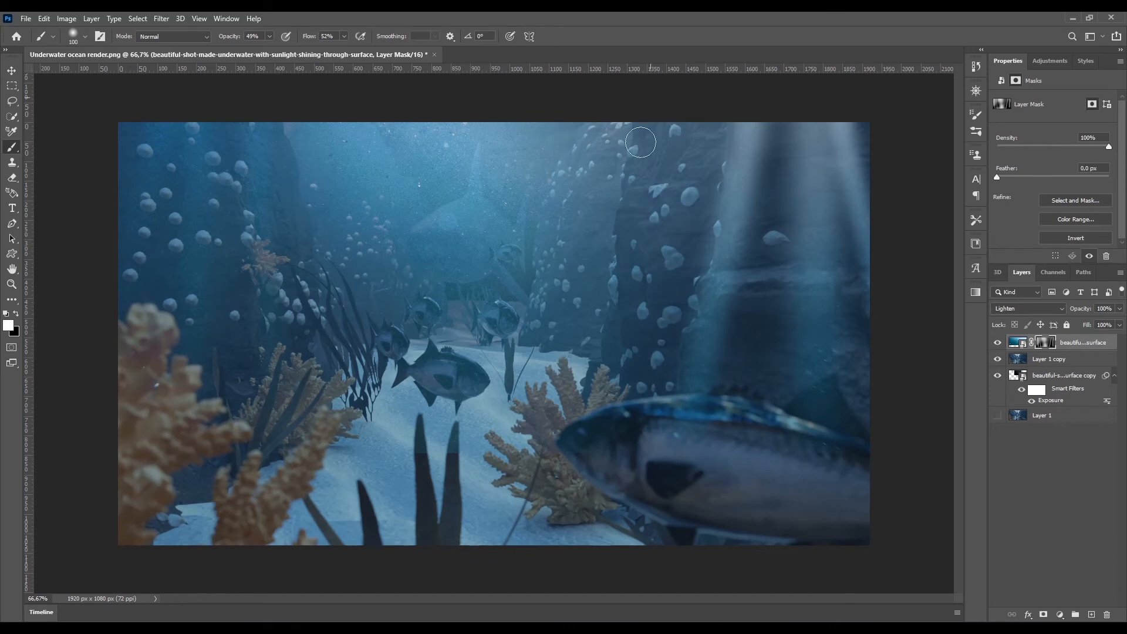
{"action": "left_click", "coordinate": [649, 100], "text": "shift"}
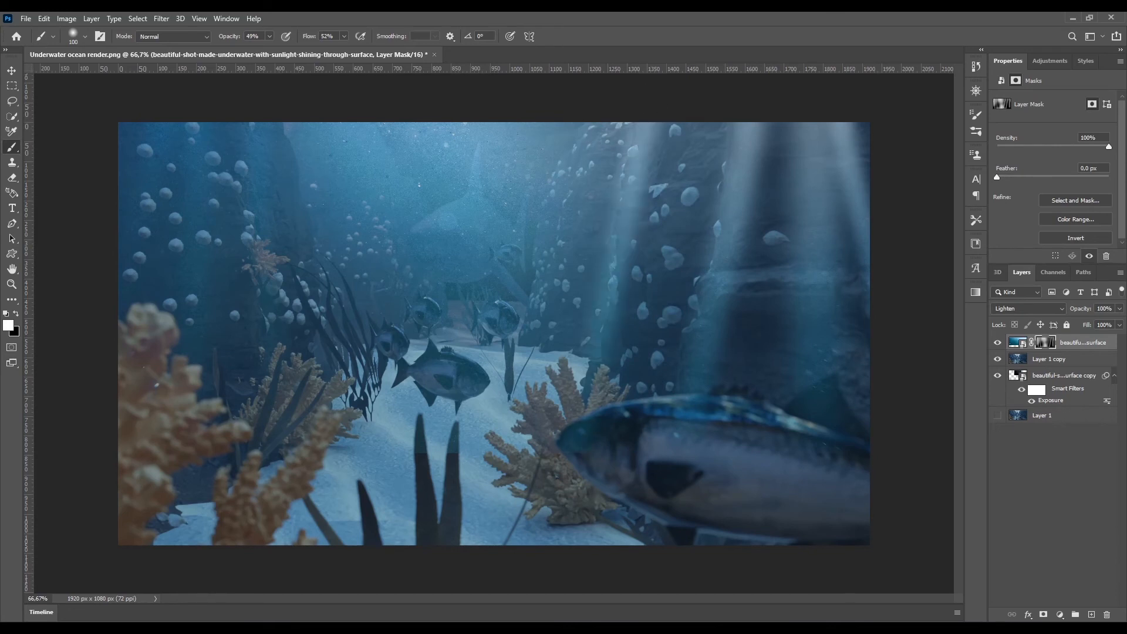
{"action": "left_click", "coordinate": [12, 70]}
{"action": "scroll", "coordinate": [462, 450], "scroll_direction": "up", "scroll_amount": 1, "text": "alt"}
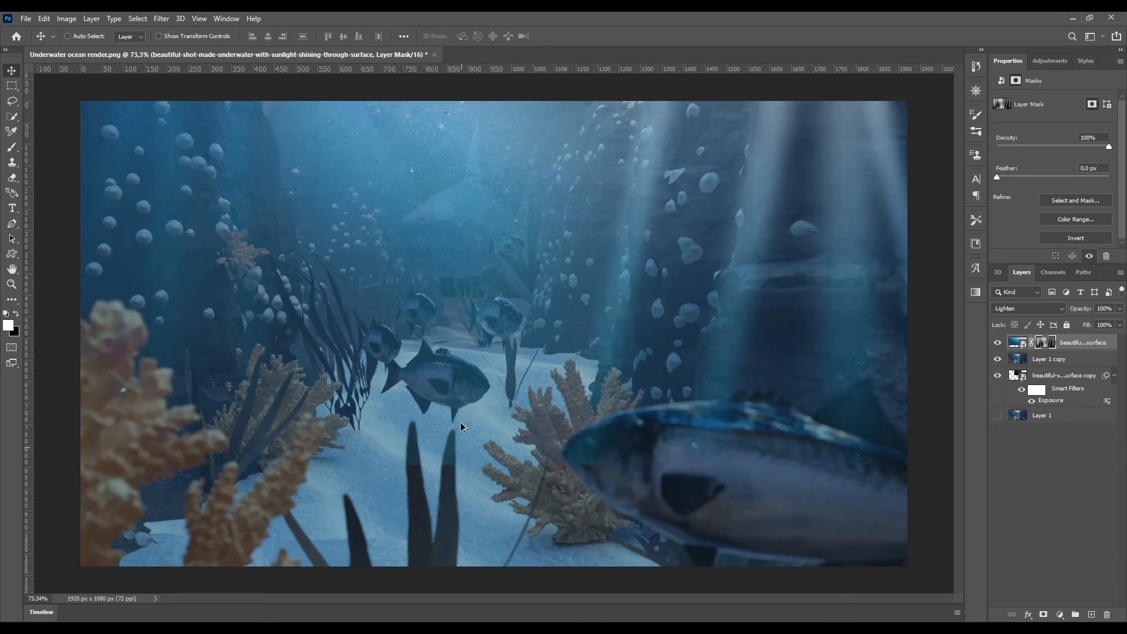
{"action": "scroll", "coordinate": [387, 153], "scroll_direction": "up", "scroll_amount": 1, "text": "alt"}
{"action": "scroll", "coordinate": [410, 216], "scroll_direction": "down", "scroll_amount": 2, "text": "alt"}
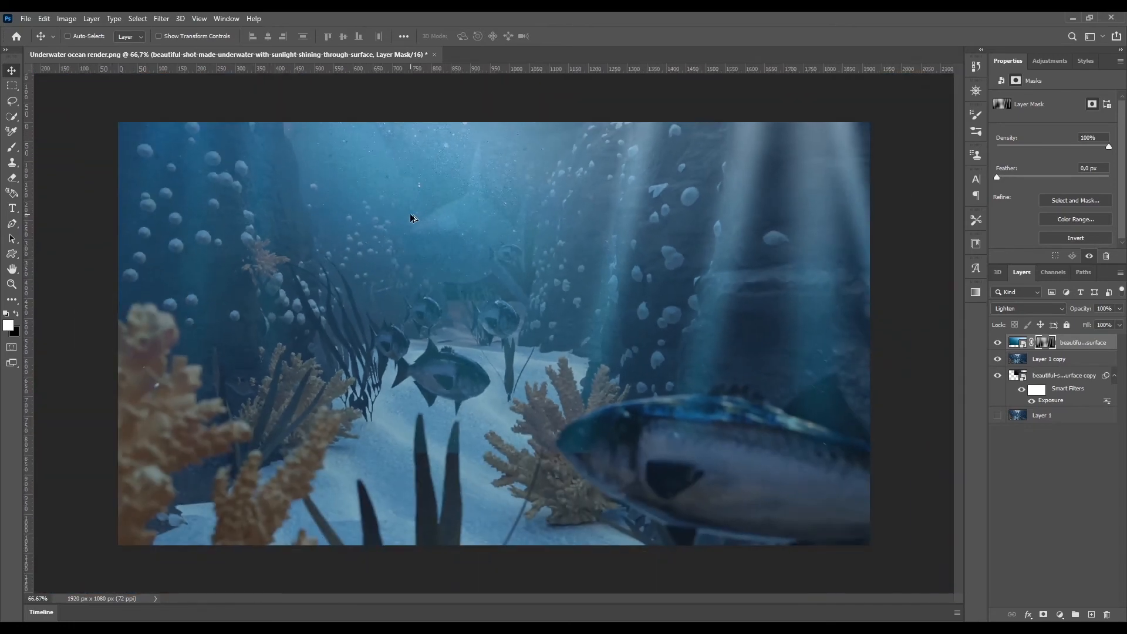
{"action": "scroll", "coordinate": [462, 124], "scroll_direction": "up", "scroll_amount": 1, "text": "alt"}
{"action": "scroll", "coordinate": [464, 127], "scroll_direction": "down", "scroll_amount": 1, "text": "alt"}
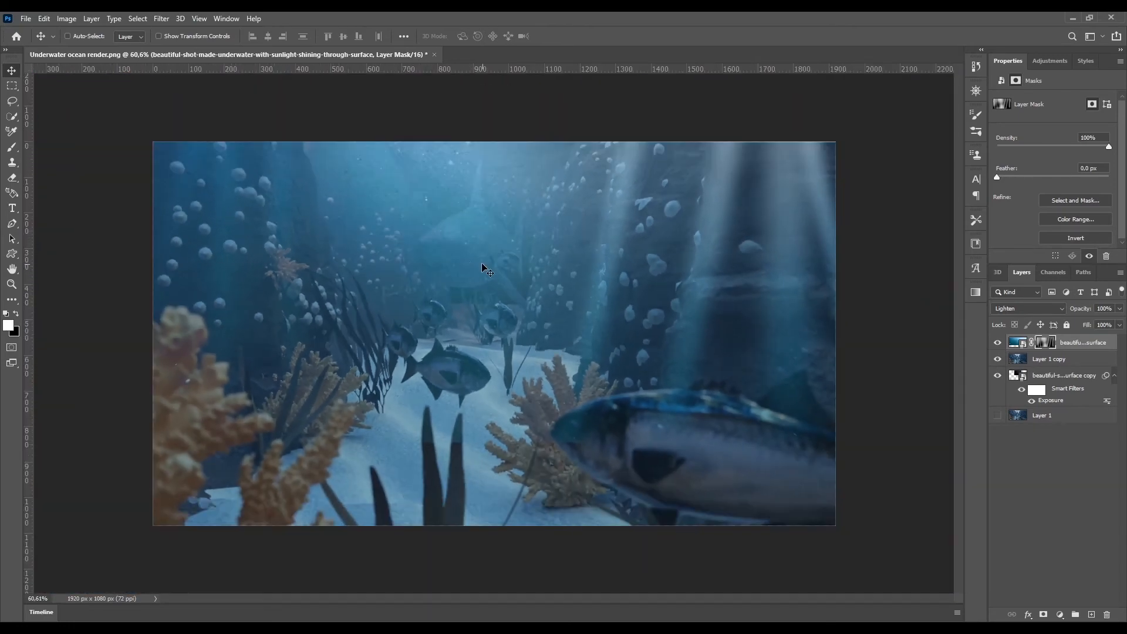
- Paint black on the mask with a 600 px brush over the shark to clear the haze covering it
{"action": "key", "text": "b"}
{"action": "key", "text": "x"}
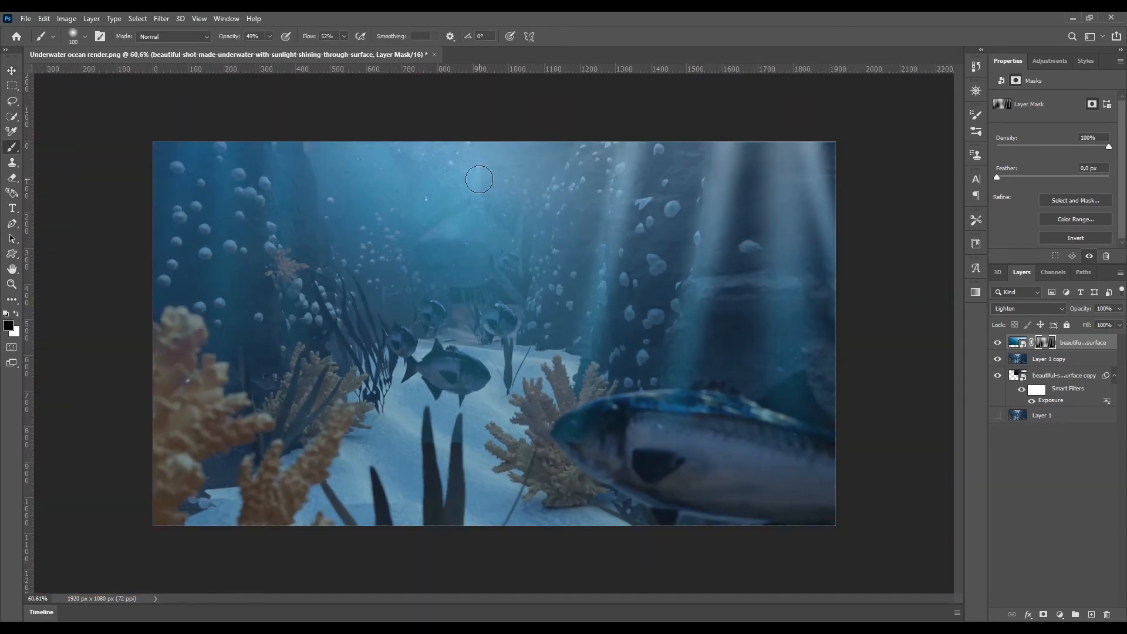
{"action": "key", "text": "bracketright"}
{"action": "key", "text": "bracketright"}
{"action": "key", "text": "bracketright"}
{"action": "key", "text": "bracketright"}
{"action": "key", "text": "bracketright"}
{"action": "key", "text": "bracketright"}
{"action": "key", "text": "bracketright"}
{"action": "key", "text": "bracketright"}
{"action": "key", "text": "bracketright"}
{"action": "mouse_move", "coordinate": [458, 172]}
{"action": "left_mouse_down"}
{"action": "mouse_move", "coordinate": [482, 274]}
{"action": "mouse_move", "coordinate": [453, 206]}
{"action": "mouse_move", "coordinate": [390, 214]}
{"action": "left_mouse_up"}
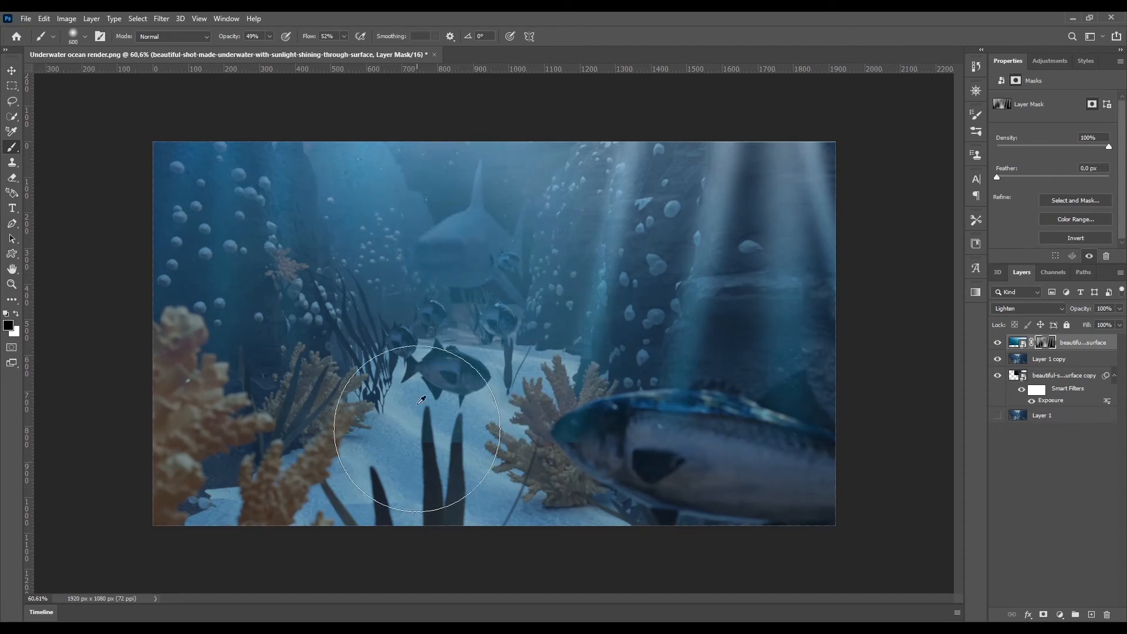
{"action": "scroll", "coordinate": [417, 404], "scroll_direction": "up", "scroll_amount": 3, "text": "alt"}
{"action": "scroll", "coordinate": [417, 405], "scroll_direction": "down", "scroll_amount": 2, "text": "alt"}
{"action": "left_click", "coordinate": [16, 71]}
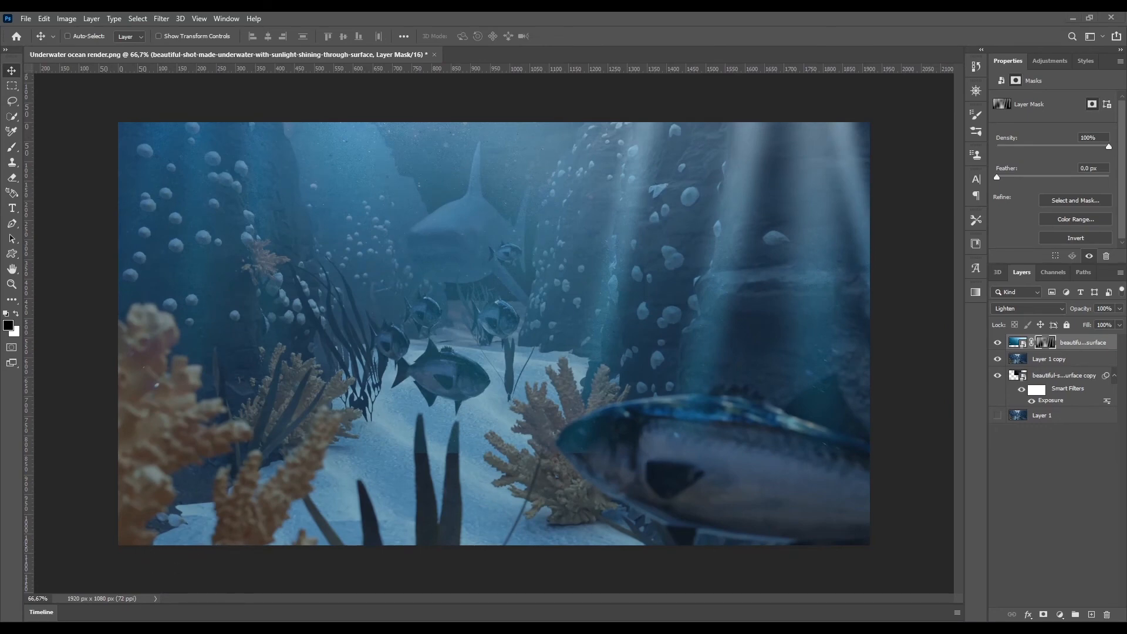
- Switch to the Chrome browser and search Google Images for "particles" in a new tab
{"action": "key", "text": "alt+Tab"}
{"action": "left_click", "coordinate": [437, 21]}
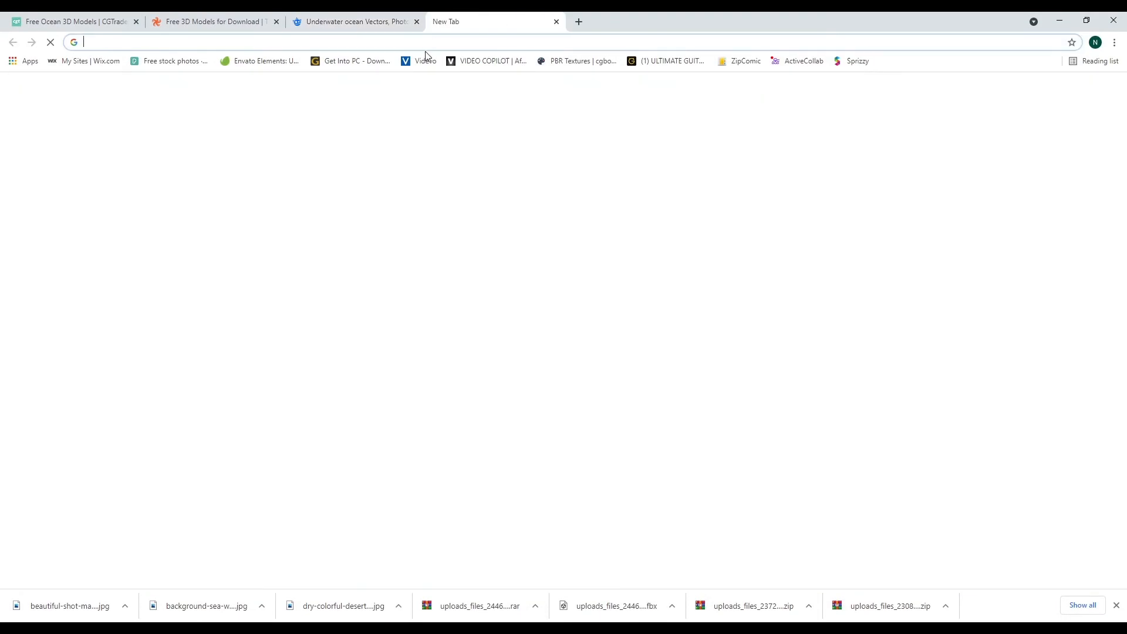
{"action": "left_click", "coordinate": [416, 44]}
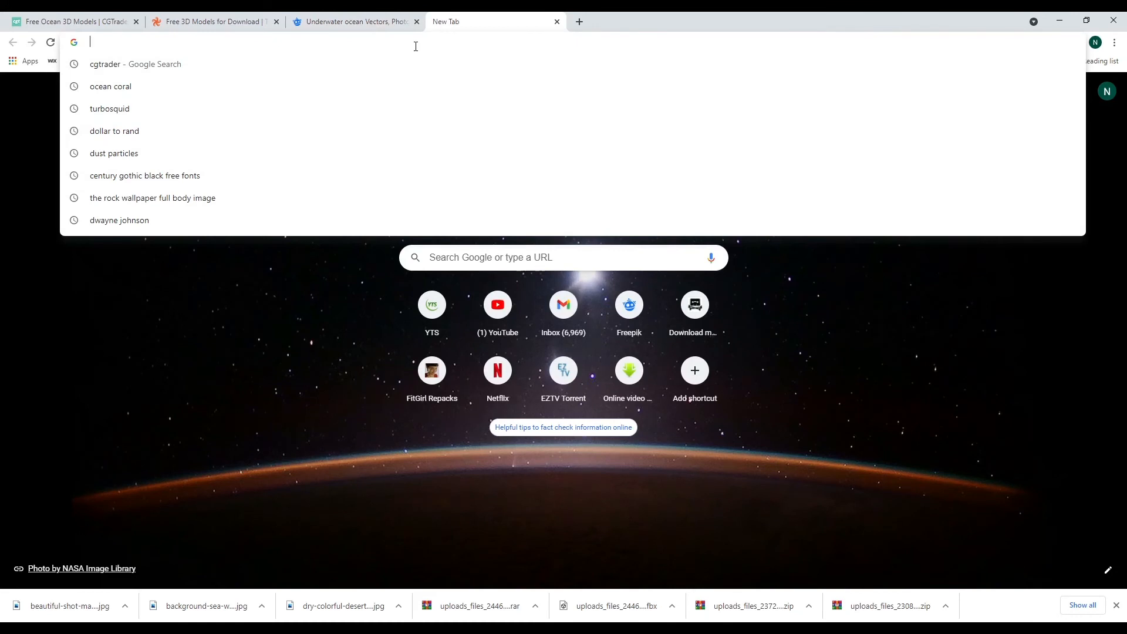
{"action": "type", "text": "particles"}
{"action": "key", "text": "Return"}
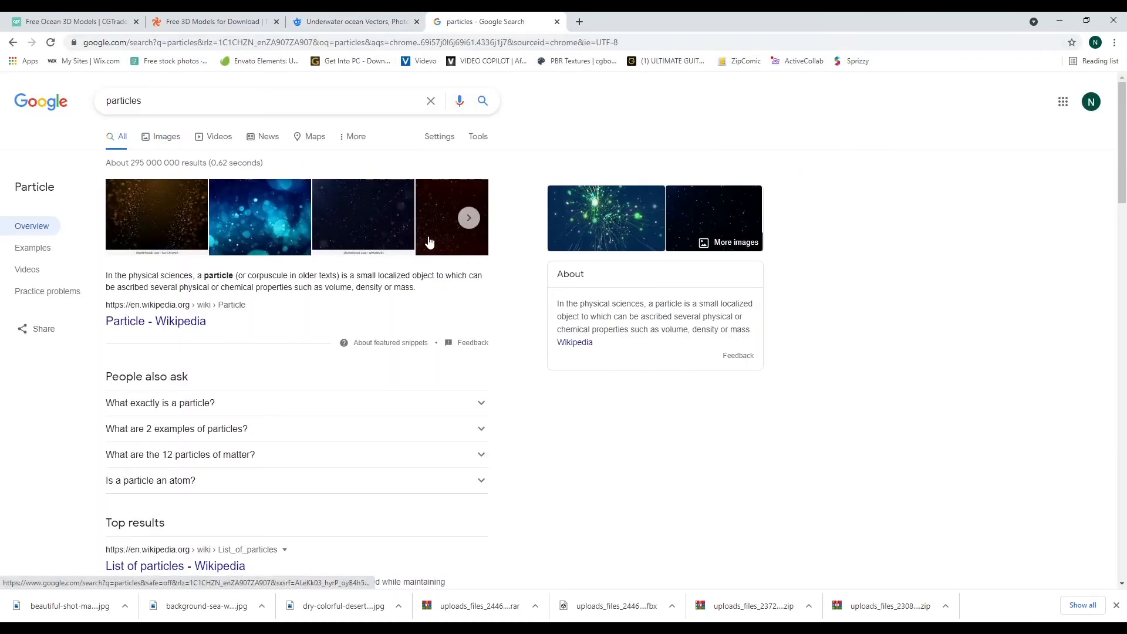
{"action": "left_click", "coordinate": [169, 147]}
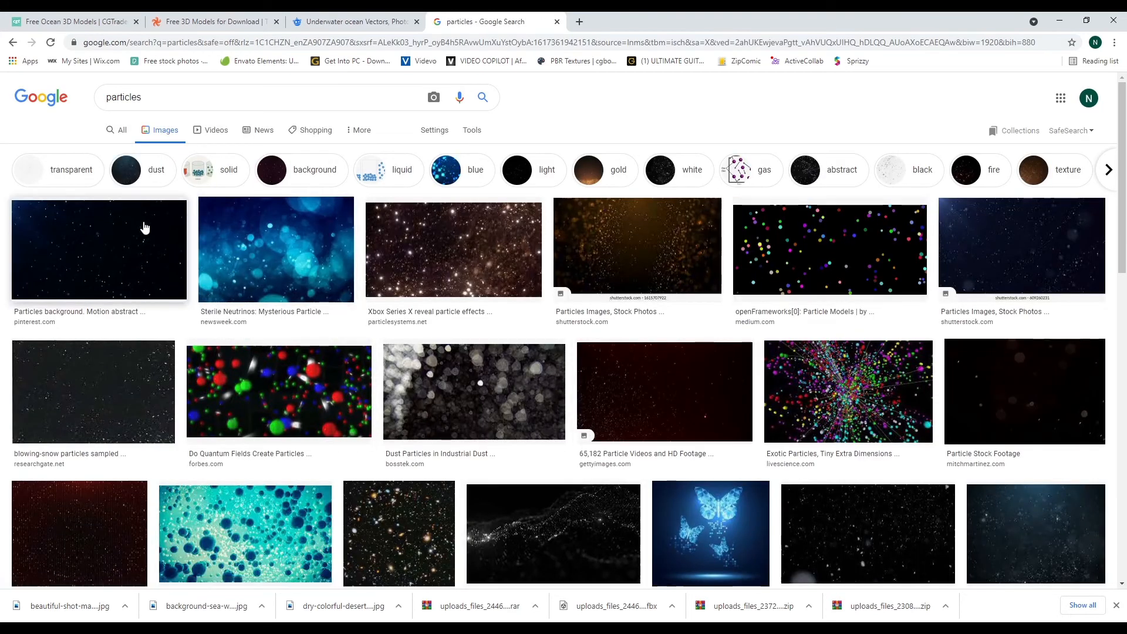
- Open the dark blue particles background result and its Pinterest source page in new tabs
{"action": "middle_click", "coordinate": [71, 262]}
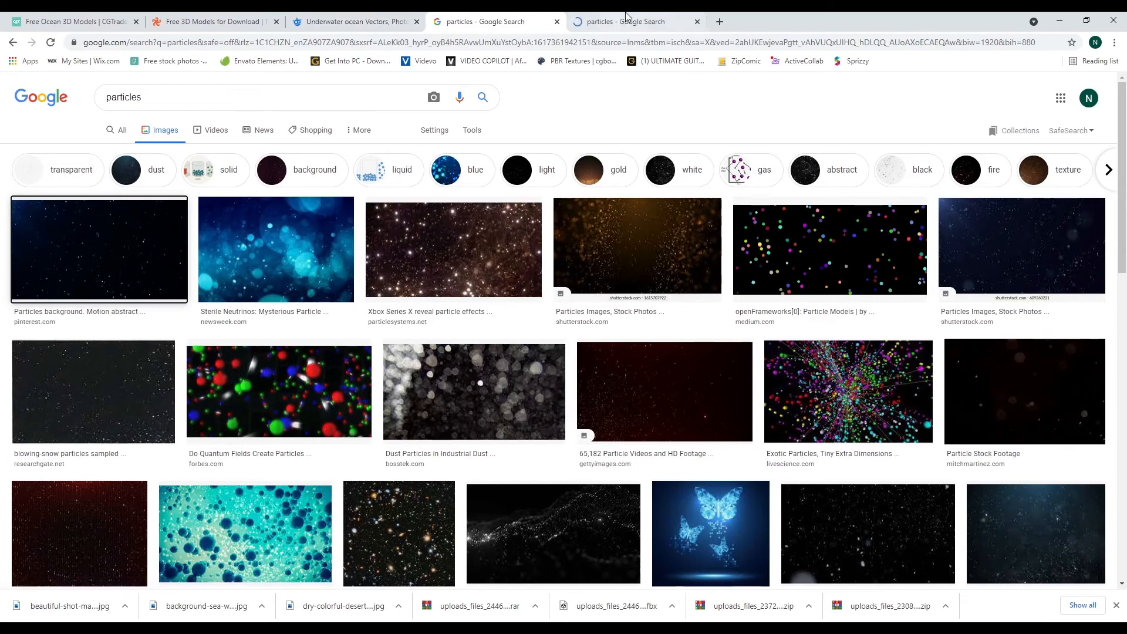
{"action": "left_click", "coordinate": [626, 17]}
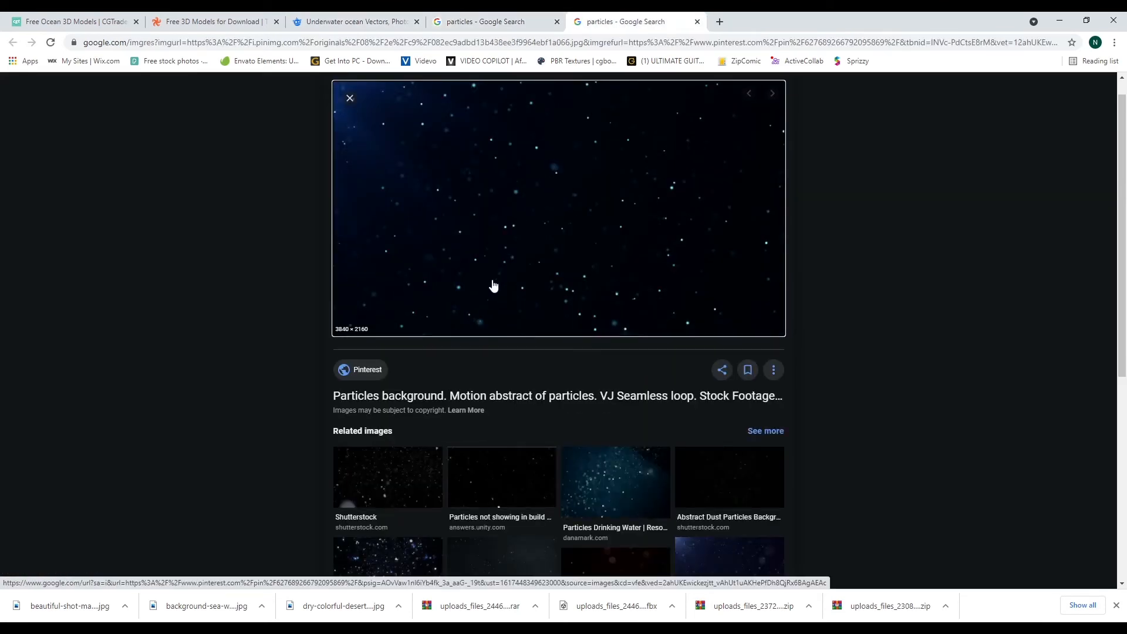
{"action": "scroll", "coordinate": [728, 570], "scroll_direction": "down", "scroll_amount": 2}
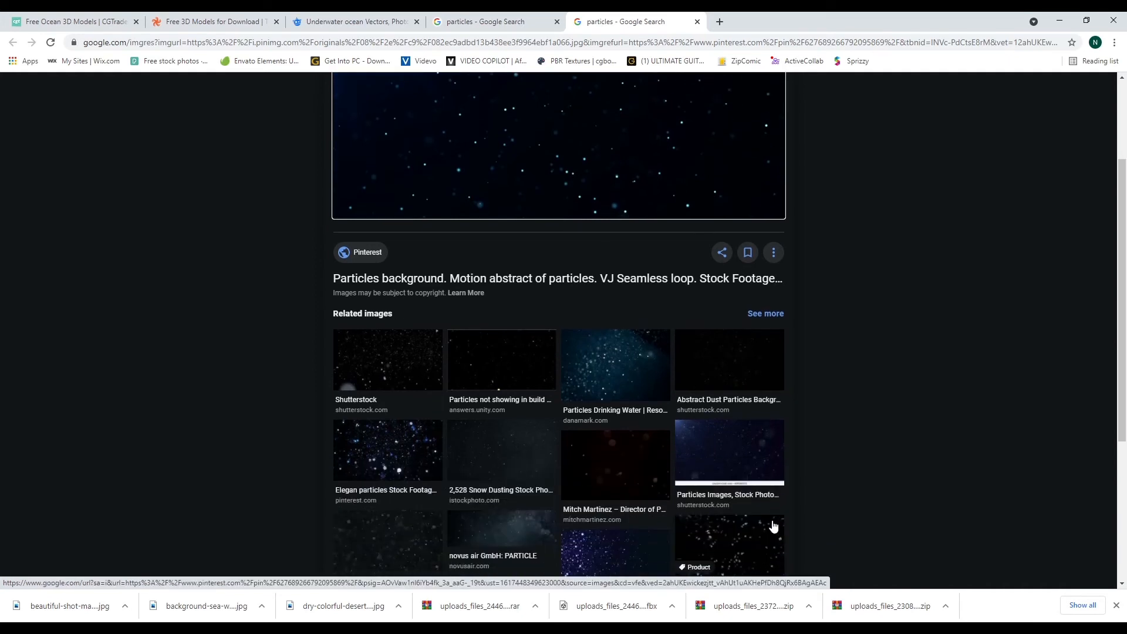
{"action": "scroll", "coordinate": [773, 527], "scroll_direction": "up", "scroll_amount": 2}
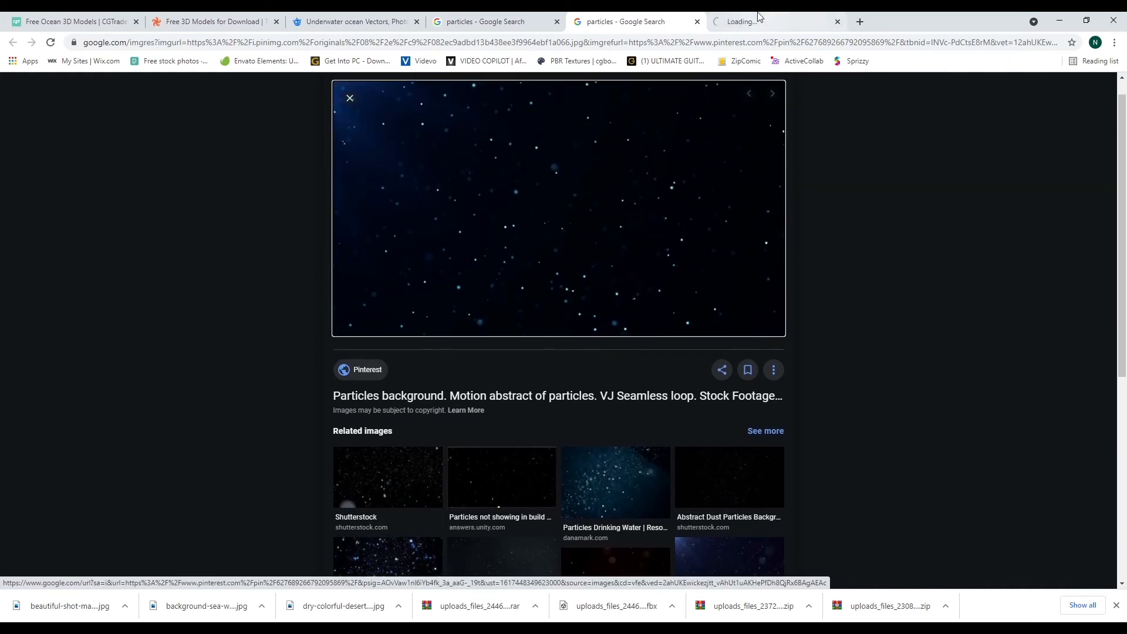
{"action": "left_click", "coordinate": [743, 22]}
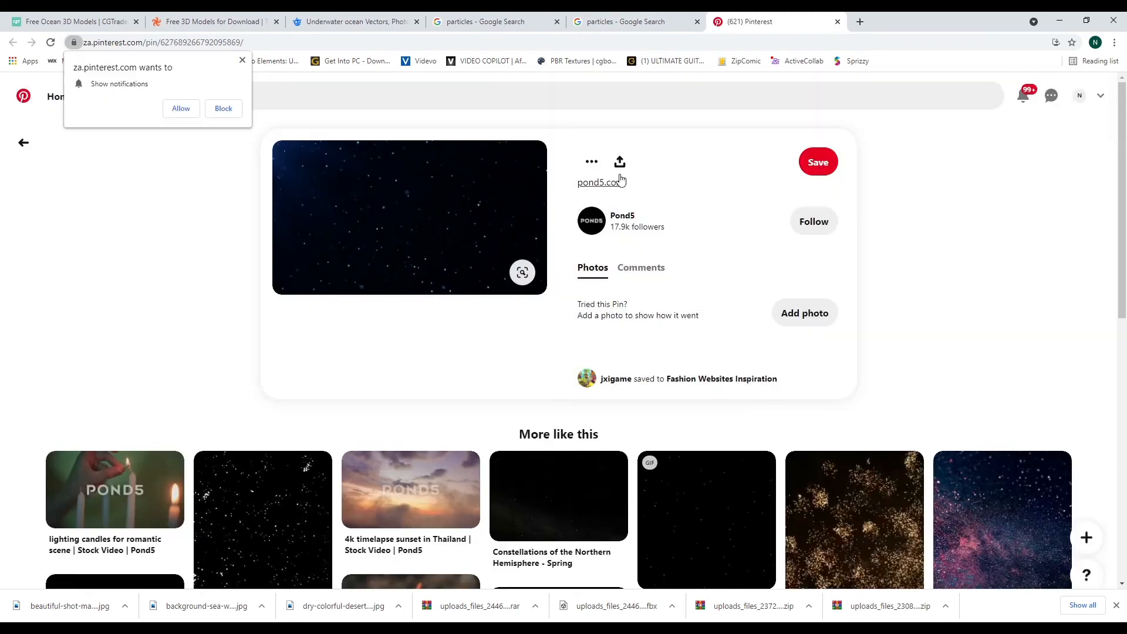
- Copy the dark blue particles image from its Google Images preview and paste it into the Underwater ocean render document in Photoshop
{"action": "left_click", "coordinate": [619, 163]}
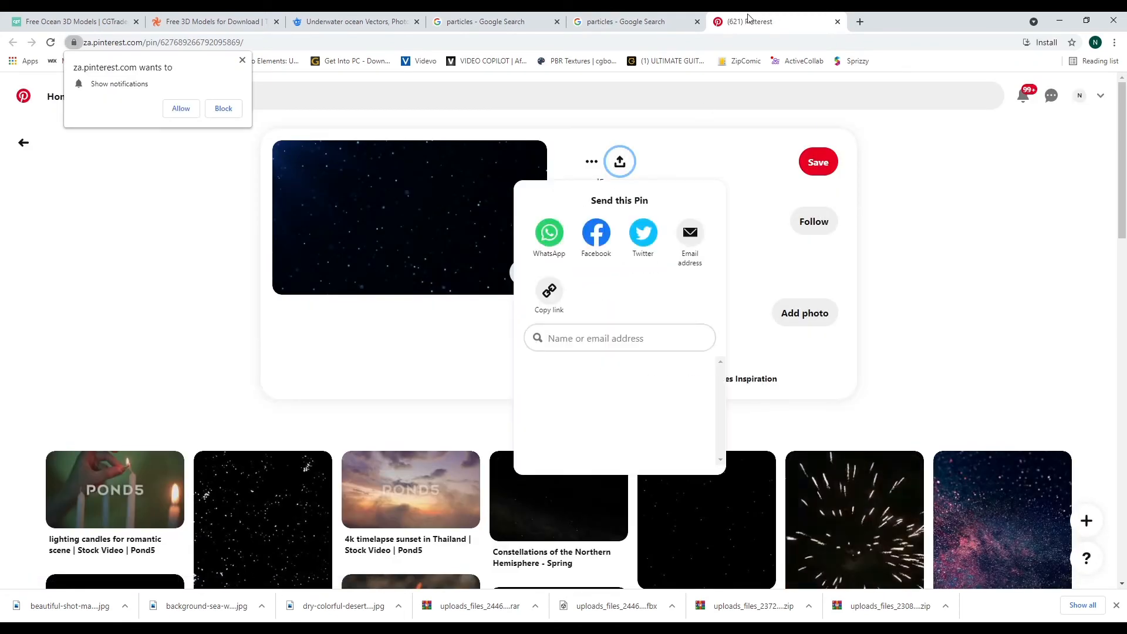
{"action": "left_click", "coordinate": [636, 22]}
{"action": "right_click", "coordinate": [558, 168]}
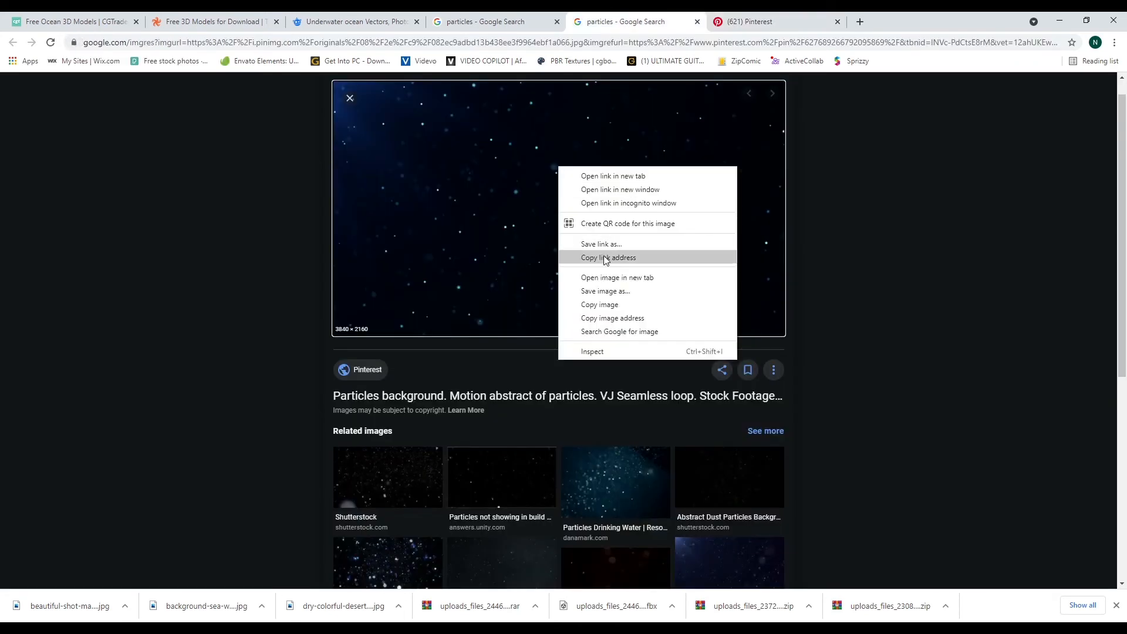
{"action": "left_click", "coordinate": [602, 304]}
{"action": "key", "text": "alt+Tab"}
{"action": "key", "text": "ctrl+v"}
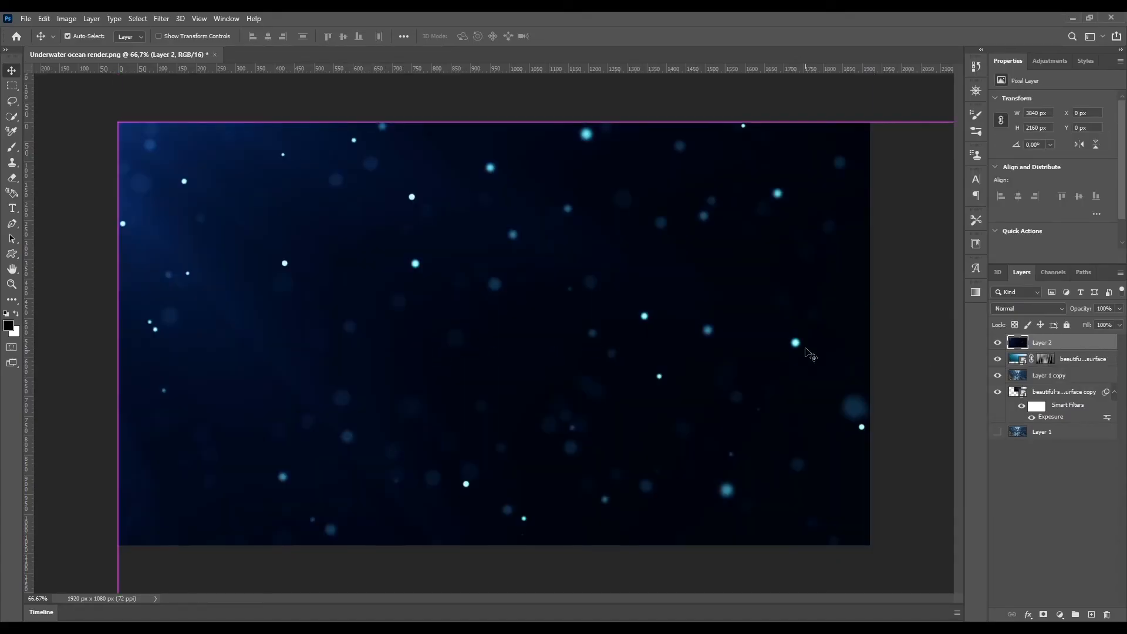
- Scale the pasted particles layer down to 1948 x 1095 px so that it just covers the whole canvas
{"action": "key", "text": "ctrl+t"}
{"action": "left_click_drag", "start_coordinate": [112, 119], "coordinate": [243, 179]}
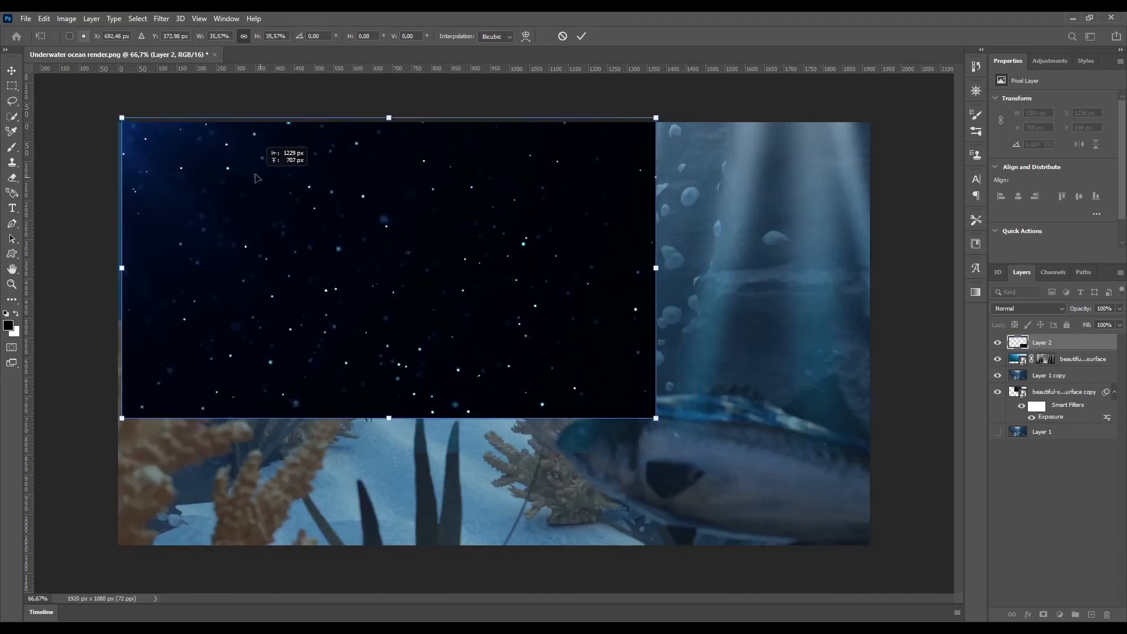
{"action": "left_click_drag", "start_coordinate": [650, 417], "coordinate": [876, 551]}
{"action": "key", "text": "Return"}
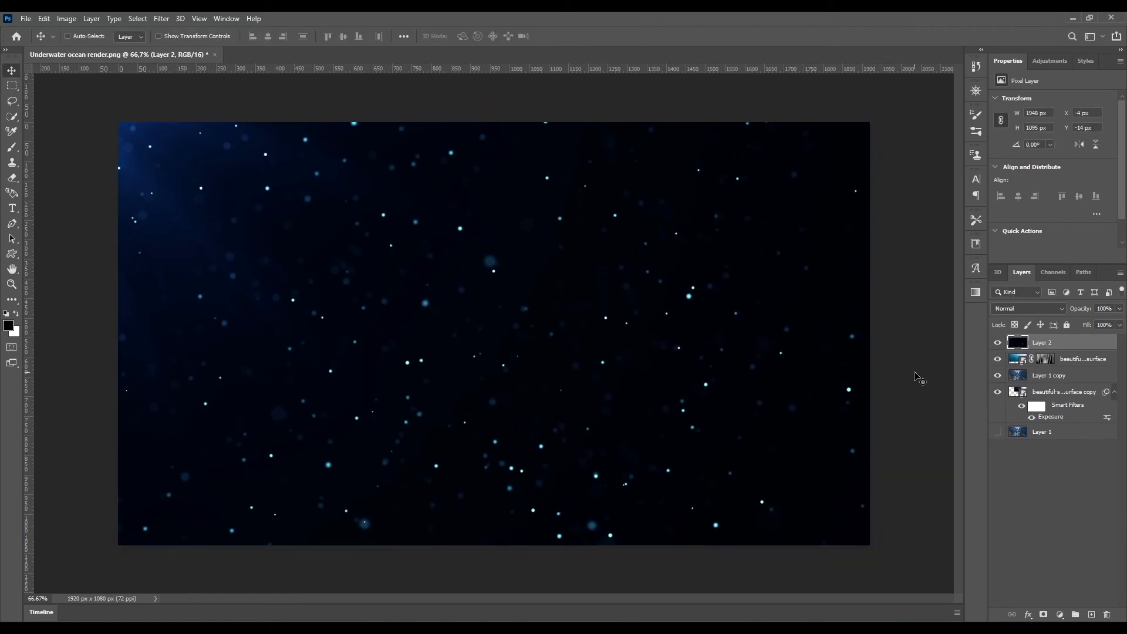
- Try the darken and lighten blend modes on the particles layer and settle on Screen
{"action": "left_click", "coordinate": [1013, 307]}
{"action": "key", "text": "Down"}
{"action": "key", "text": "Down"}
{"action": "key", "text": "Down"}
{"action": "key", "text": "Down"}
{"action": "key", "text": "Down"}
{"action": "key", "text": "Down"}
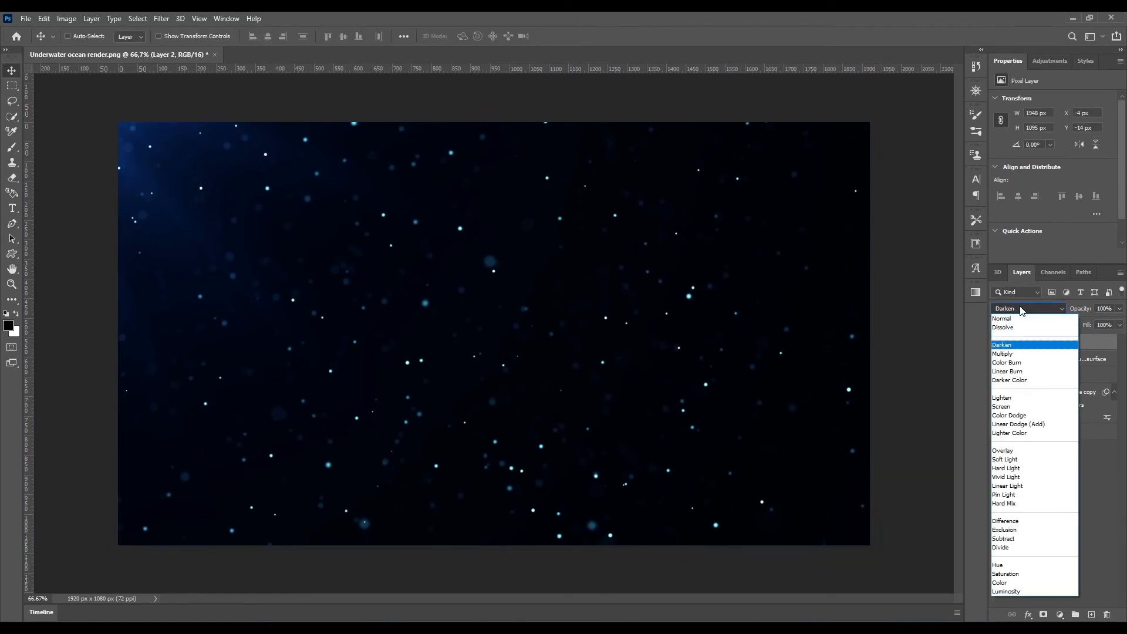
{"action": "key", "text": "Down"}
{"action": "key", "text": "Down"}
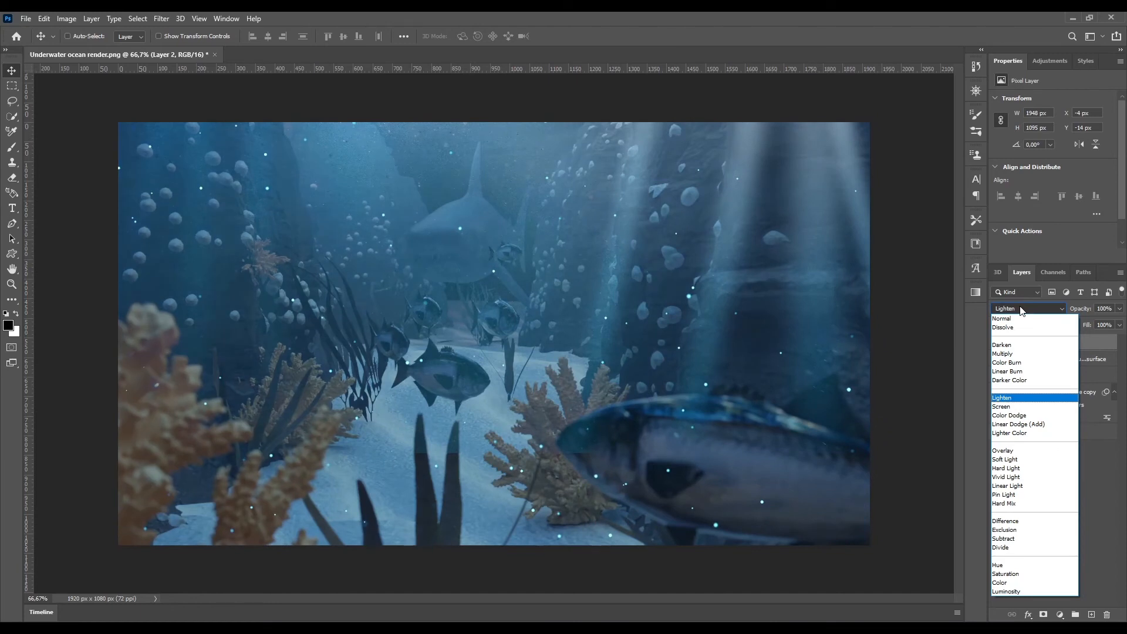
{"action": "key", "text": "Down"}
{"action": "key", "text": "Down"}
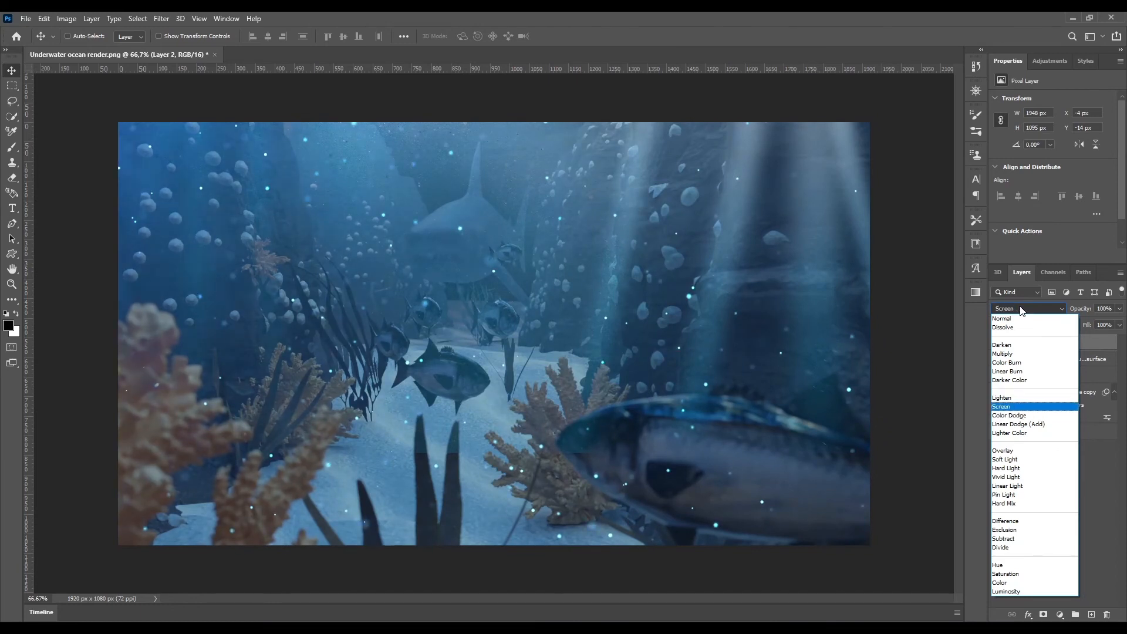
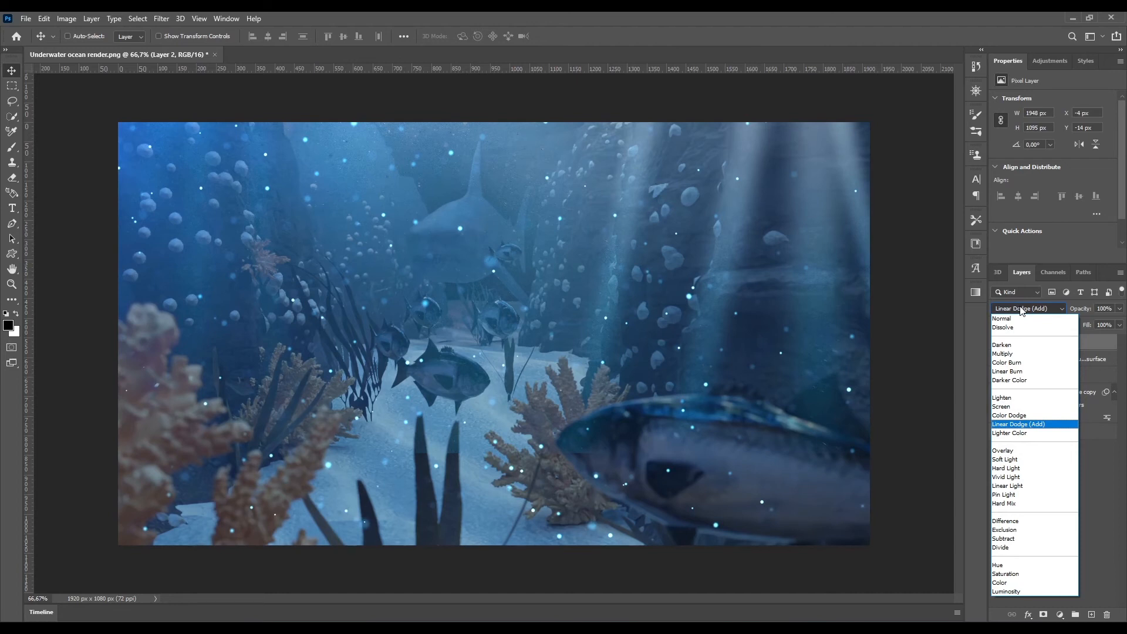
{"action": "key", "text": "Up"}
{"action": "key", "text": "Up"}
{"action": "key", "text": "Up"}
{"action": "key", "text": "Down"}
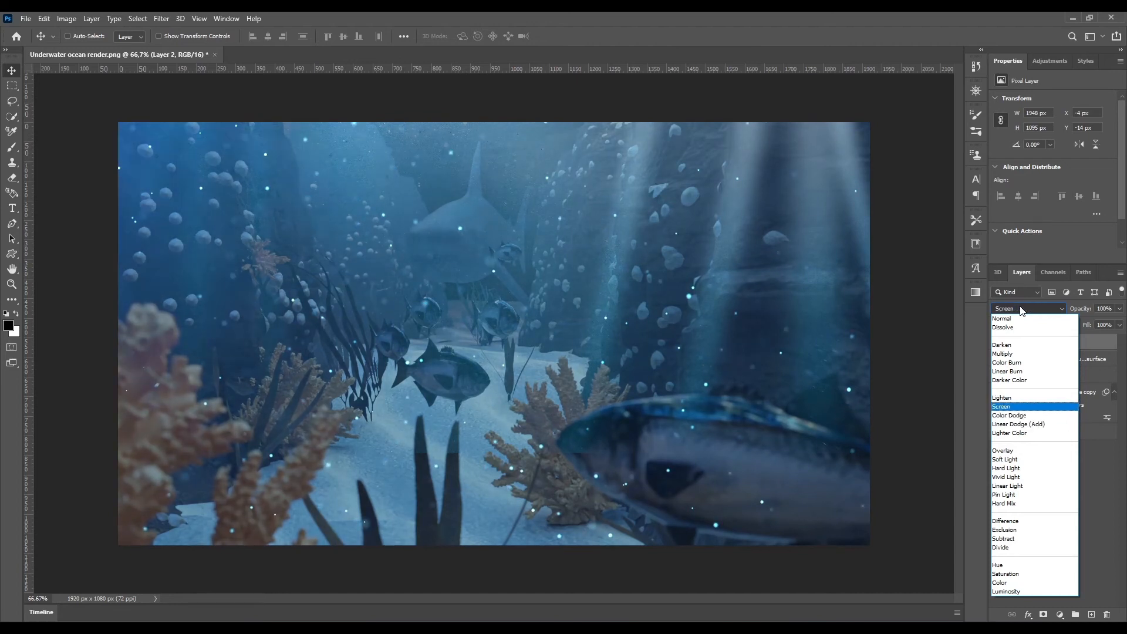
{"action": "key", "text": "Return"}
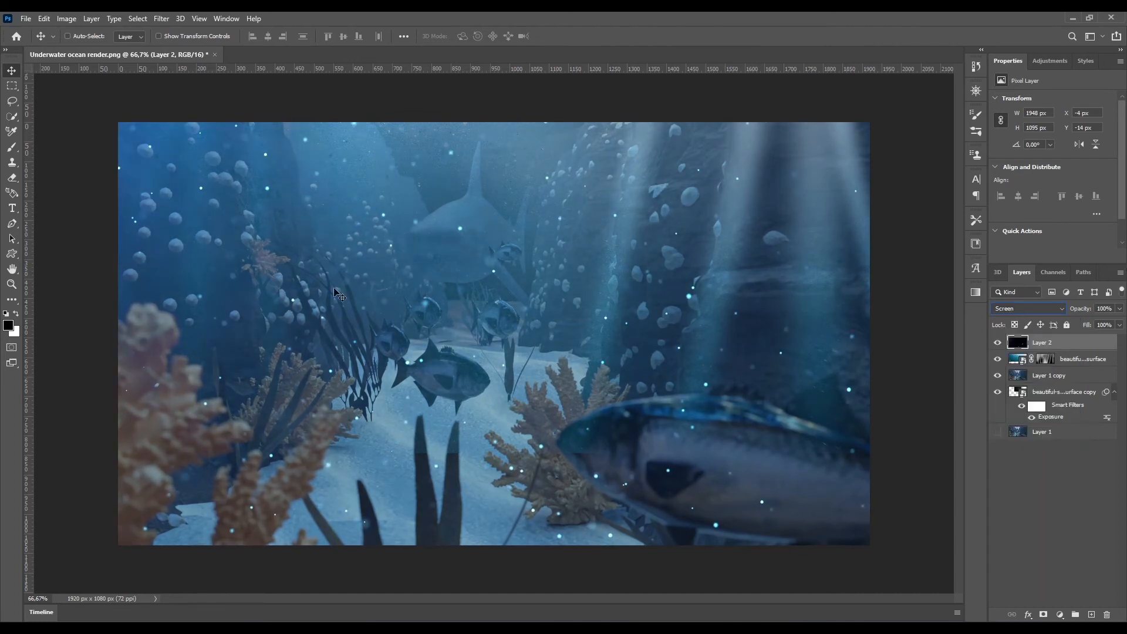
- Paint black on the light-ray layer's mask with a 300 px brush to clear the haze over the lower foreground
{"action": "left_click", "coordinate": [1044, 358]}
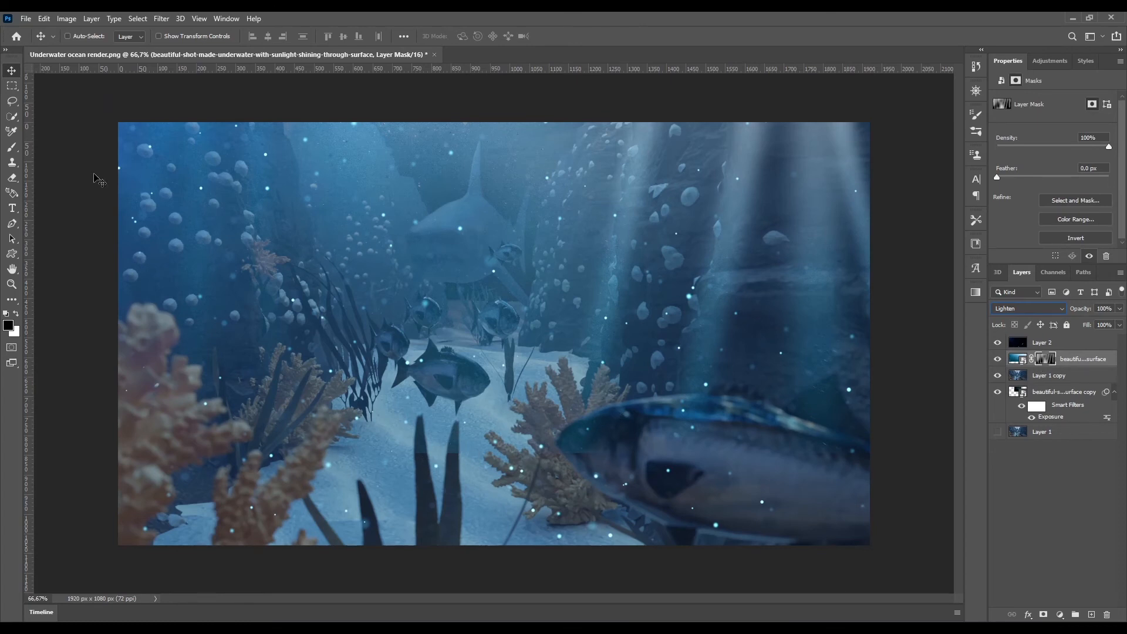
{"action": "left_click", "coordinate": [12, 147]}
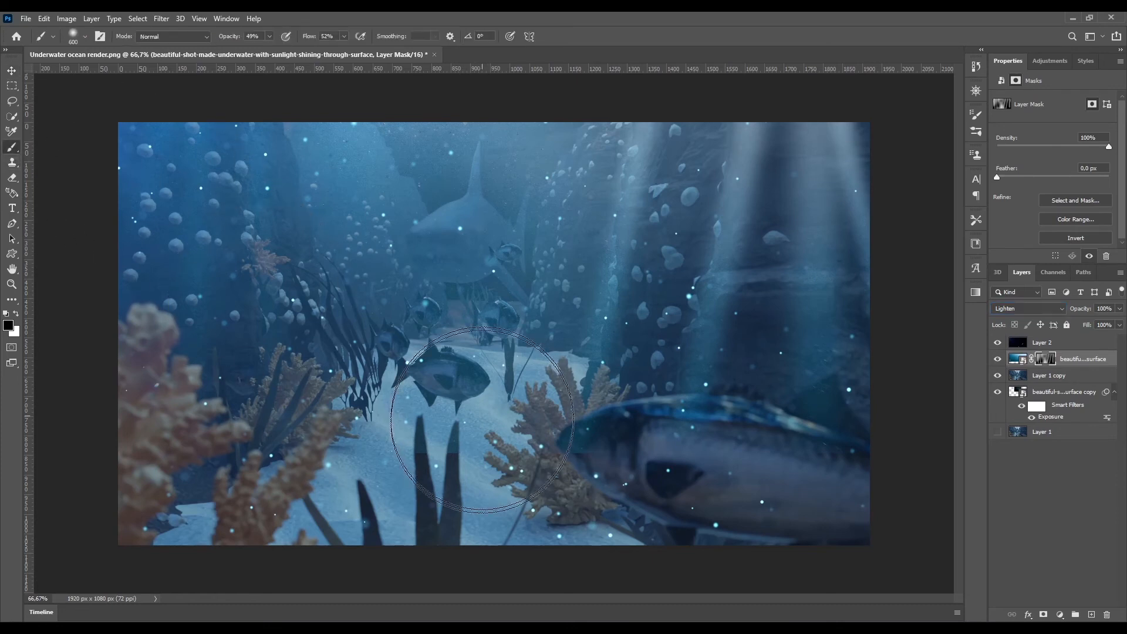
{"action": "key", "text": "bracketleft"}
{"action": "key", "text": "bracketleft"}
{"action": "key", "text": "bracketleft"}
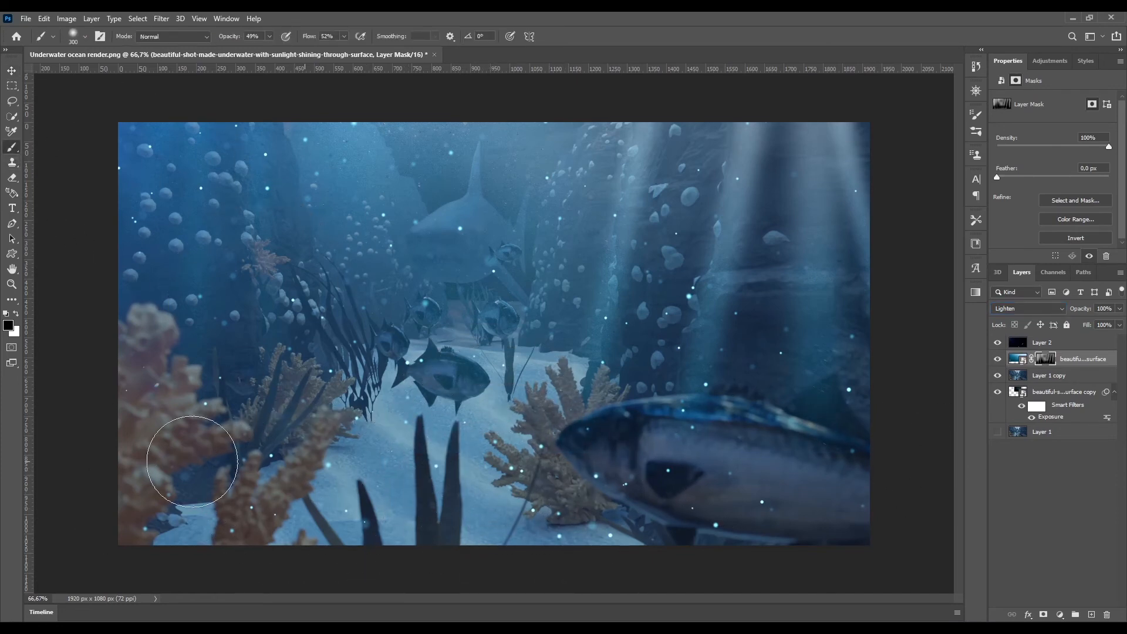
{"action": "left_click", "coordinate": [11, 70]}
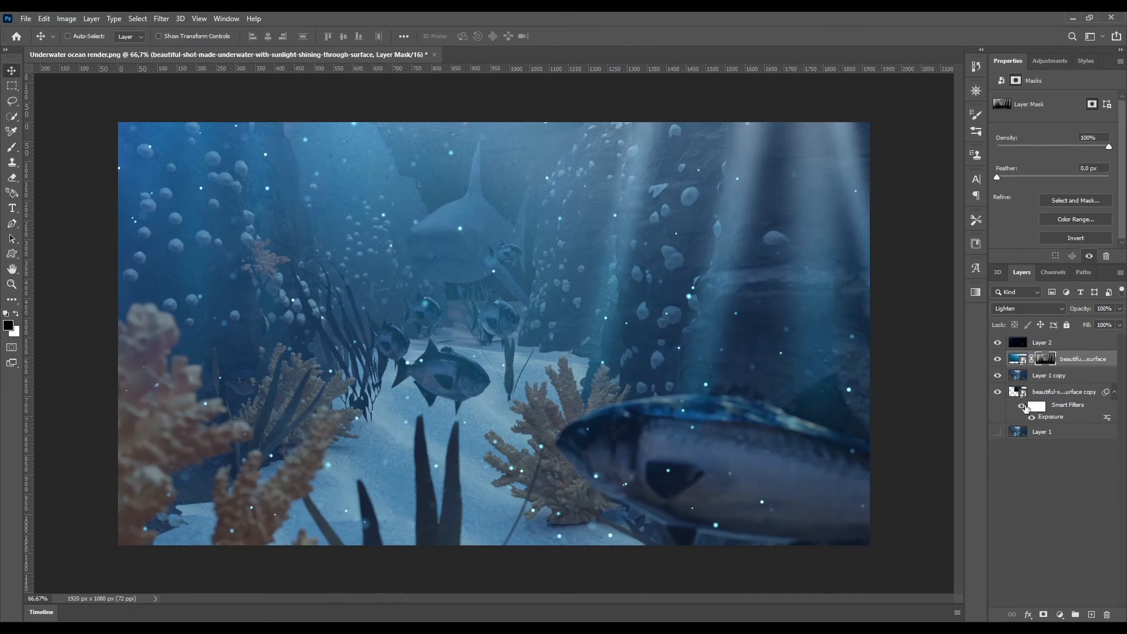
- Check which content Layer 1 copy holds by toggling its visibility, and open that layer in the Camera Raw filter
{"action": "left_click", "coordinate": [1053, 376]}
{"action": "left_click", "coordinate": [997, 375]}
{"action": "left_click", "coordinate": [997, 375]}
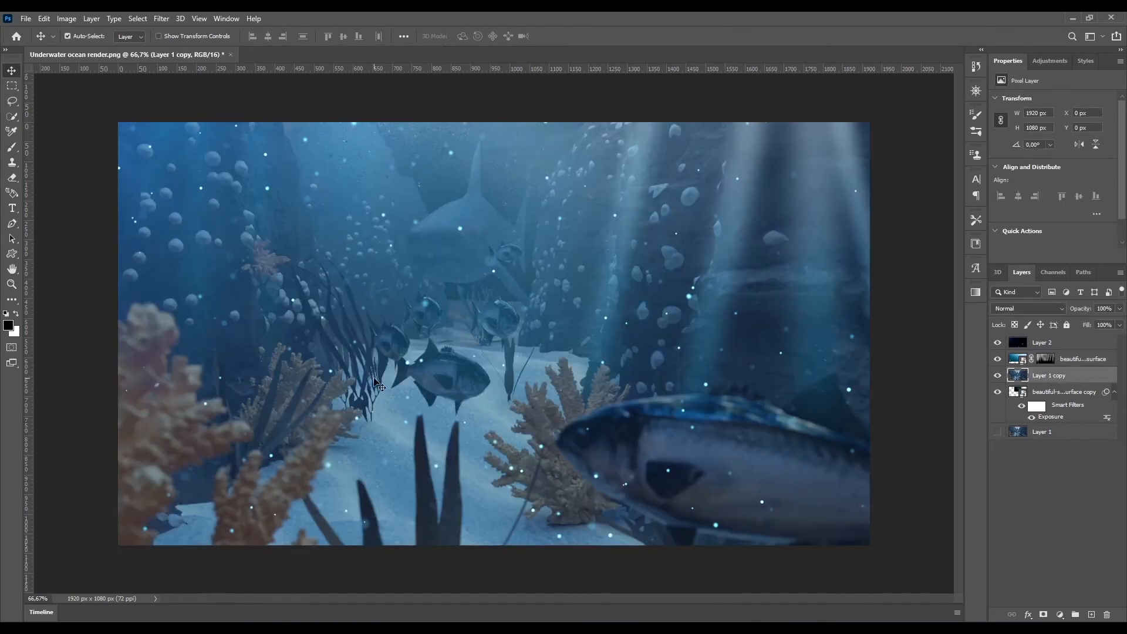
{"action": "key", "text": "ctrl+shift+a"}
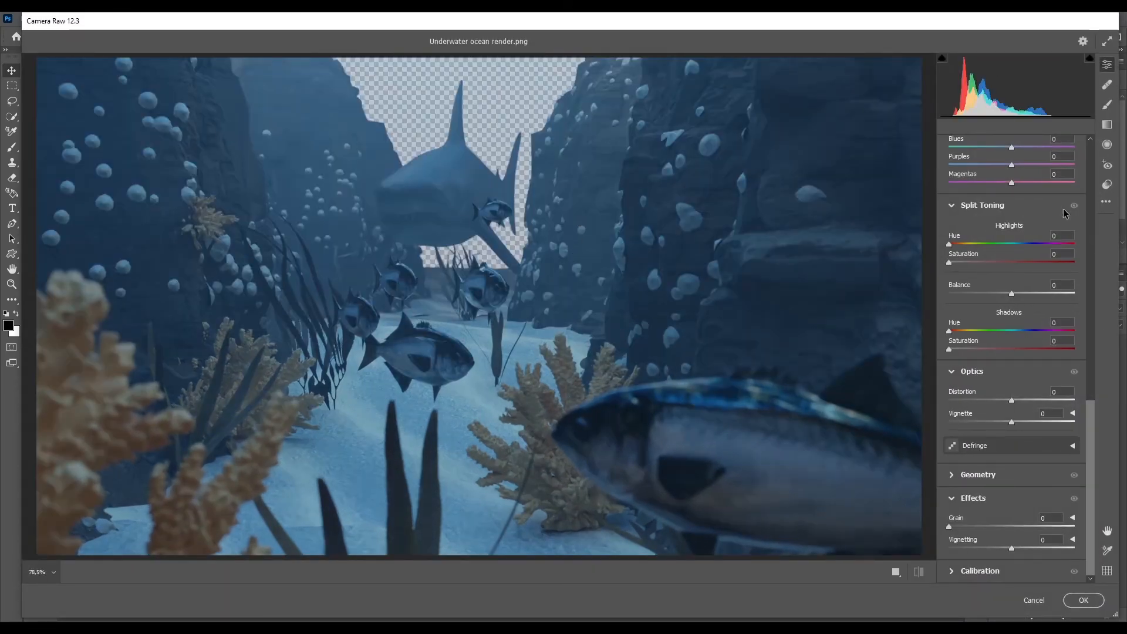
{"action": "scroll", "coordinate": [1046, 238], "scroll_direction": "up", "scroll_amount": 15}
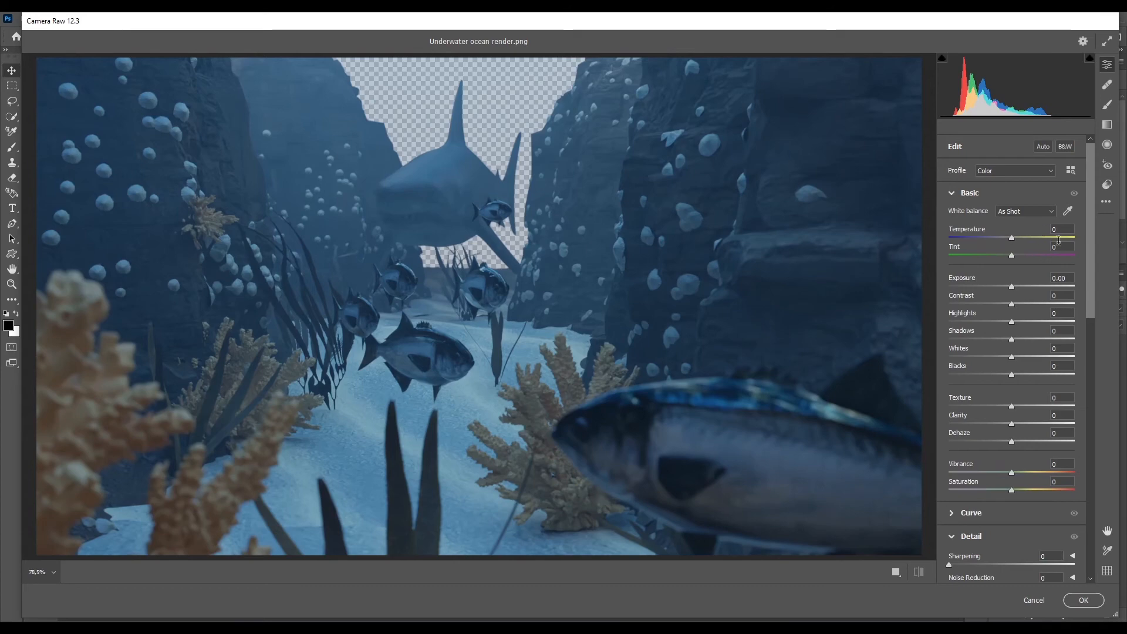
- Apply Camera Raw settings of Exposure -0.05, Contrast +52, Shadows -28, Whites +22, Texture +51 and Vibrance +18
{"action": "left_click_drag", "start_coordinate": [1015, 288], "coordinate": [1044, 304]}
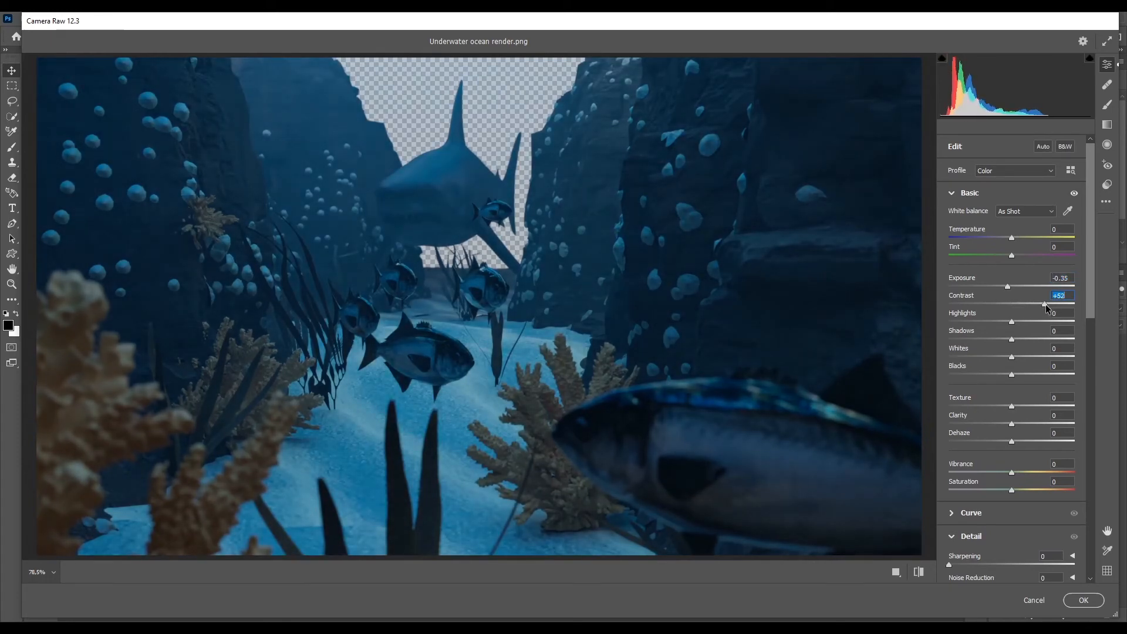
{"action": "mouse_move", "coordinate": [1012, 340]}
{"action": "left_mouse_down"}
{"action": "mouse_move", "coordinate": [1030, 340]}
{"action": "mouse_move", "coordinate": [989, 349]}
{"action": "mouse_move", "coordinate": [1022, 359]}
{"action": "left_mouse_up"}
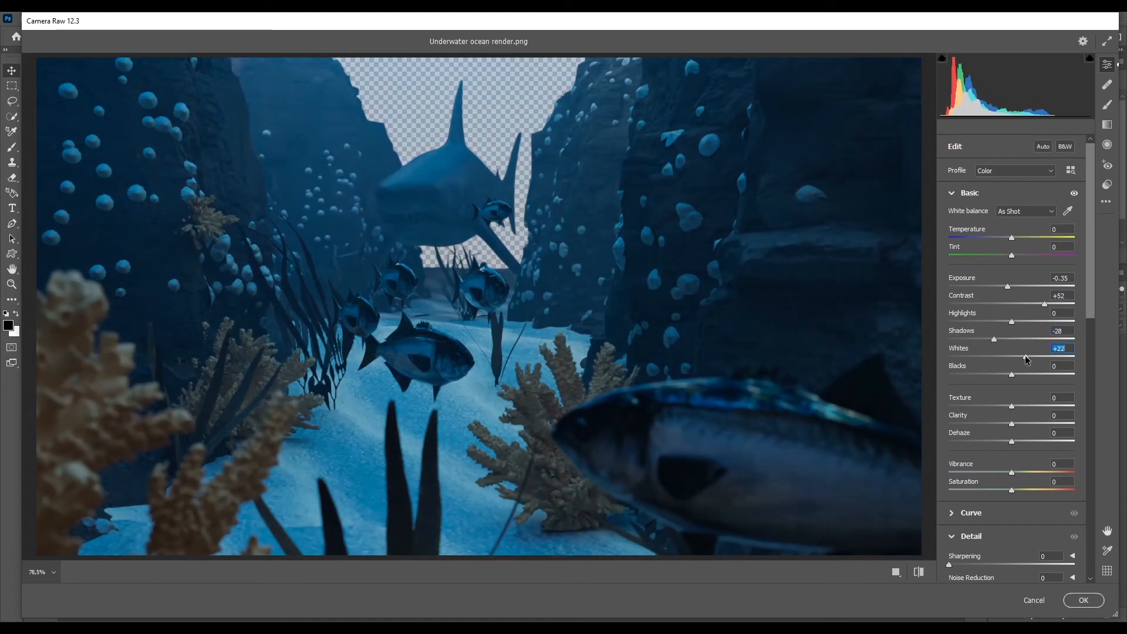
{"action": "left_click_drag", "start_coordinate": [1019, 406], "coordinate": [1047, 401]}
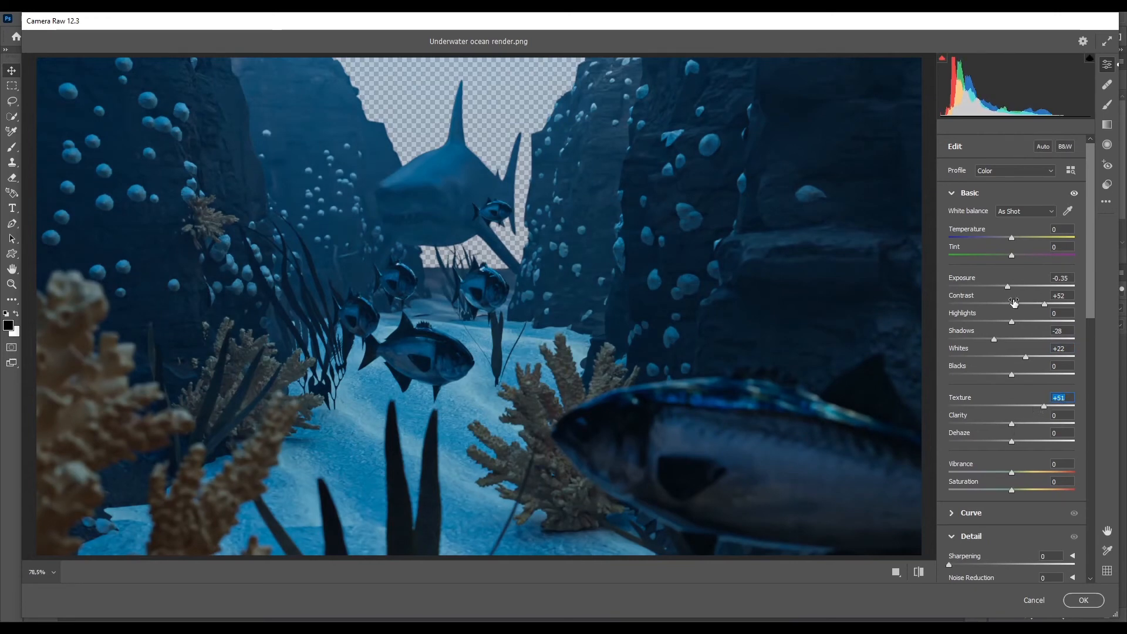
{"action": "left_click_drag", "start_coordinate": [1007, 287], "coordinate": [1010, 289]}
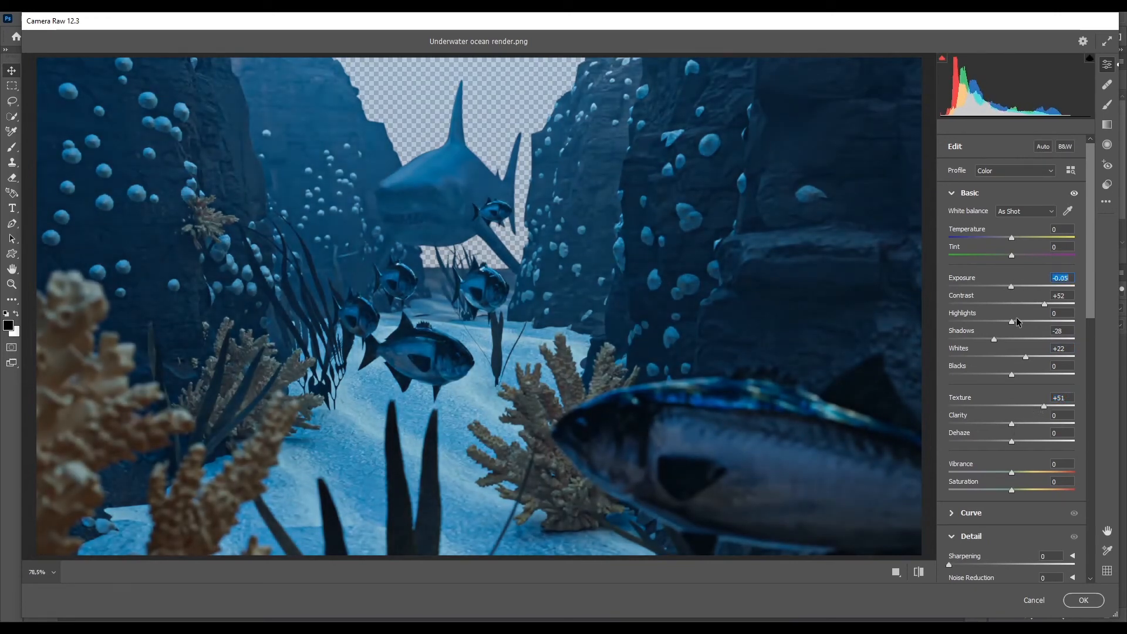
{"action": "mouse_move", "coordinate": [1011, 472]}
{"action": "left_mouse_down"}
{"action": "mouse_move", "coordinate": [1039, 467]}
{"action": "mouse_move", "coordinate": [1024, 470]}
{"action": "left_mouse_up"}
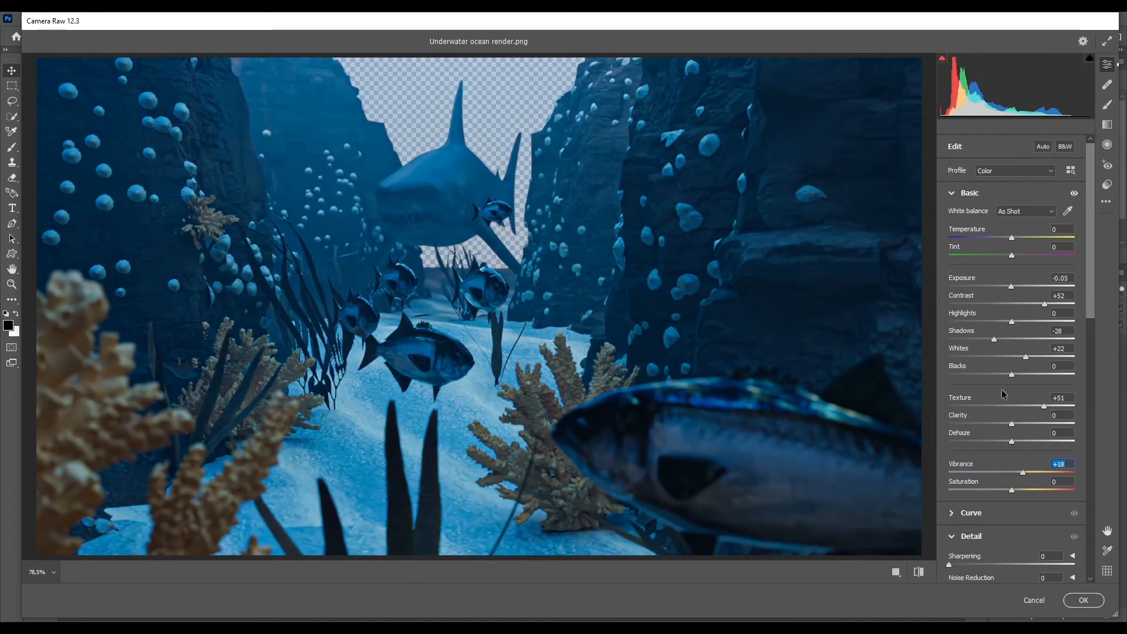
{"action": "mouse_move", "coordinate": [1012, 424]}
{"action": "left_mouse_down"}
{"action": "mouse_move", "coordinate": [1037, 424]}
{"action": "mouse_move", "coordinate": [995, 429]}
{"action": "mouse_move", "coordinate": [1010, 431]}
{"action": "left_mouse_up"}
{"action": "left_click", "coordinate": [1083, 600]}
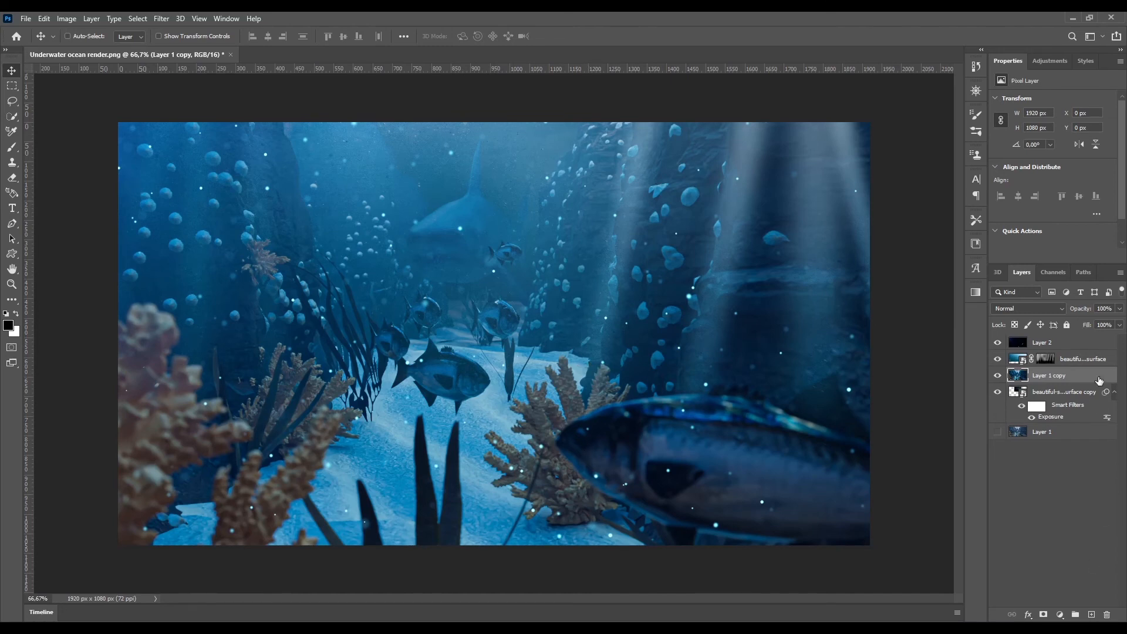
- Add a new layer above the particles layer and choose a very dark blue foreground colour for the Brush tool
{"action": "left_click", "coordinate": [1097, 343]}
{"action": "left_click", "coordinate": [1091, 615]}
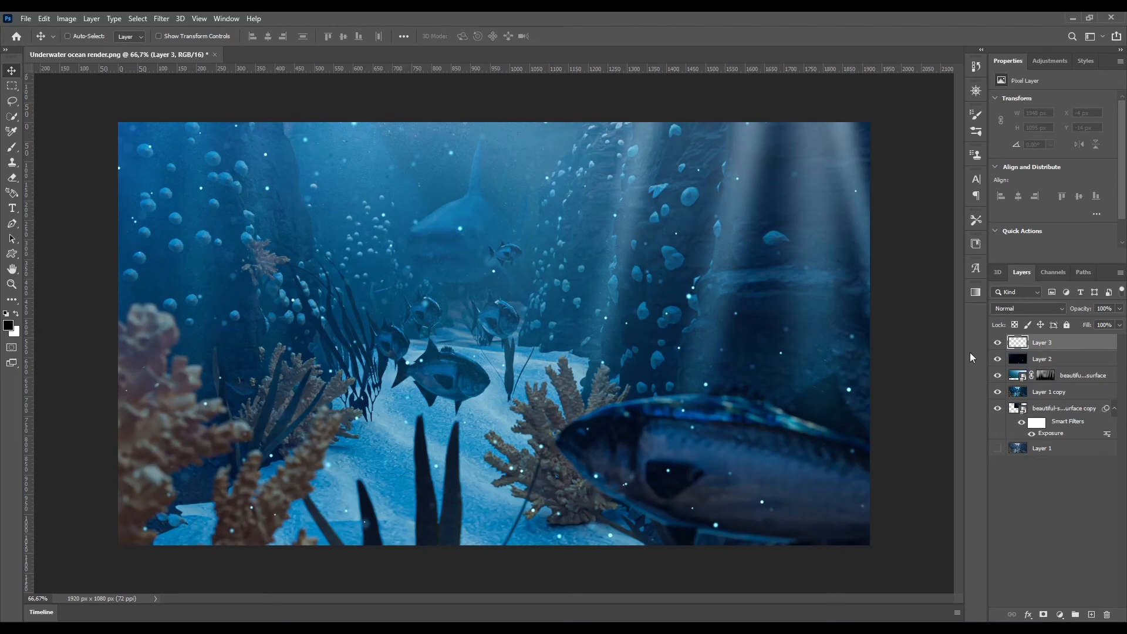
{"action": "key", "text": "b"}
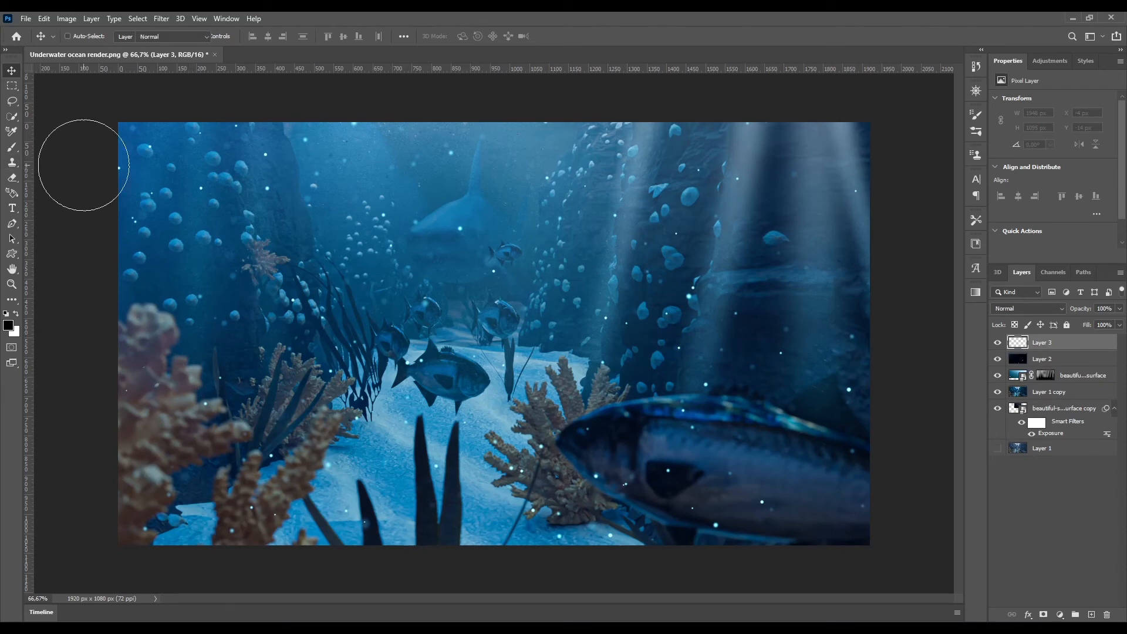
{"action": "left_click", "coordinate": [10, 326]}
{"action": "left_click_drag", "start_coordinate": [979, 211], "coordinate": [979, 215]}
{"action": "left_click_drag", "start_coordinate": [916, 261], "coordinate": [936, 282]}
{"action": "left_click", "coordinate": [1082, 147]}
- Set the new layer's blend mode to Multiply and paint light dark strokes with a 300 px soft brush along the image's left and upper edges
{"action": "left_click", "coordinate": [1037, 308]}
{"action": "left_click", "coordinate": [1033, 352]}
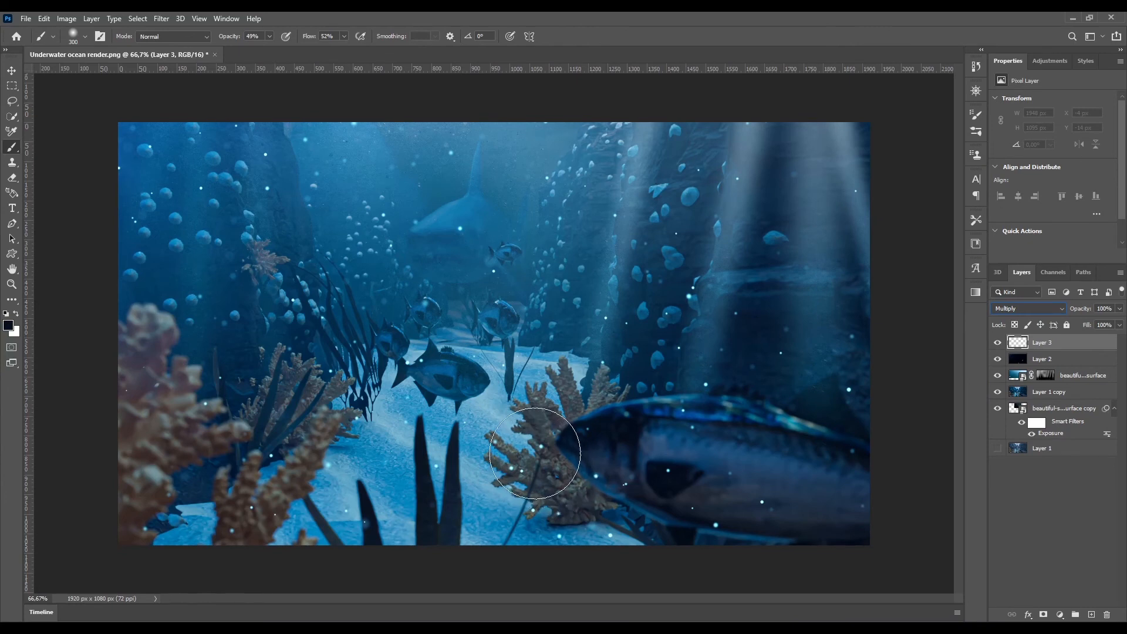
{"action": "left_click_drag", "start_coordinate": [63, 302], "coordinate": [74, 308]}
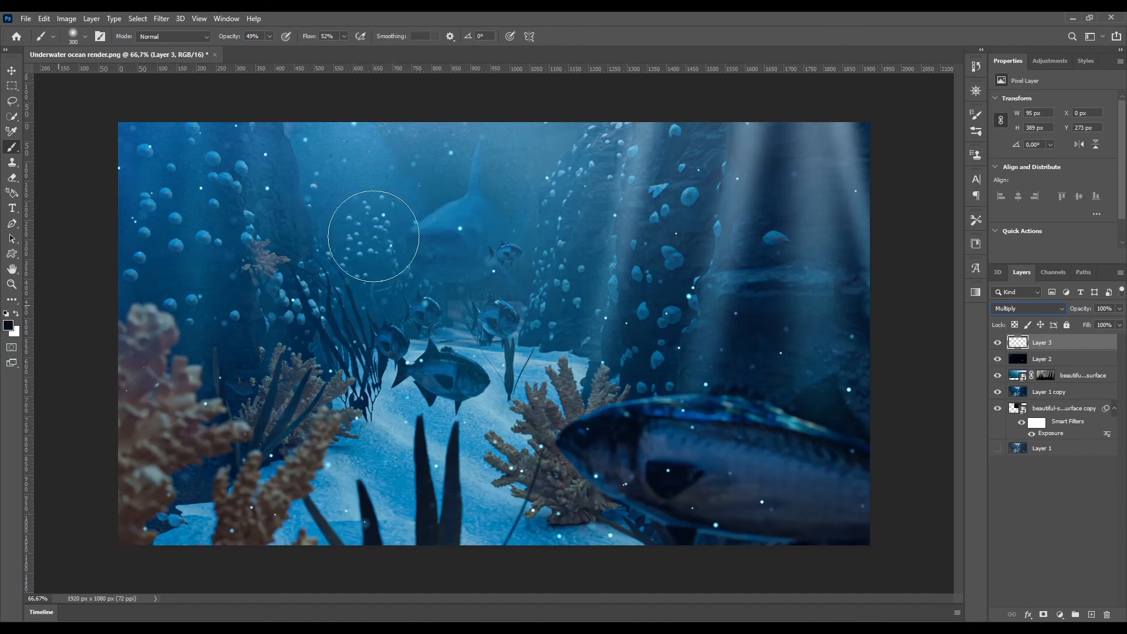
{"action": "left_click_drag", "start_coordinate": [485, 95], "coordinate": [532, 131]}
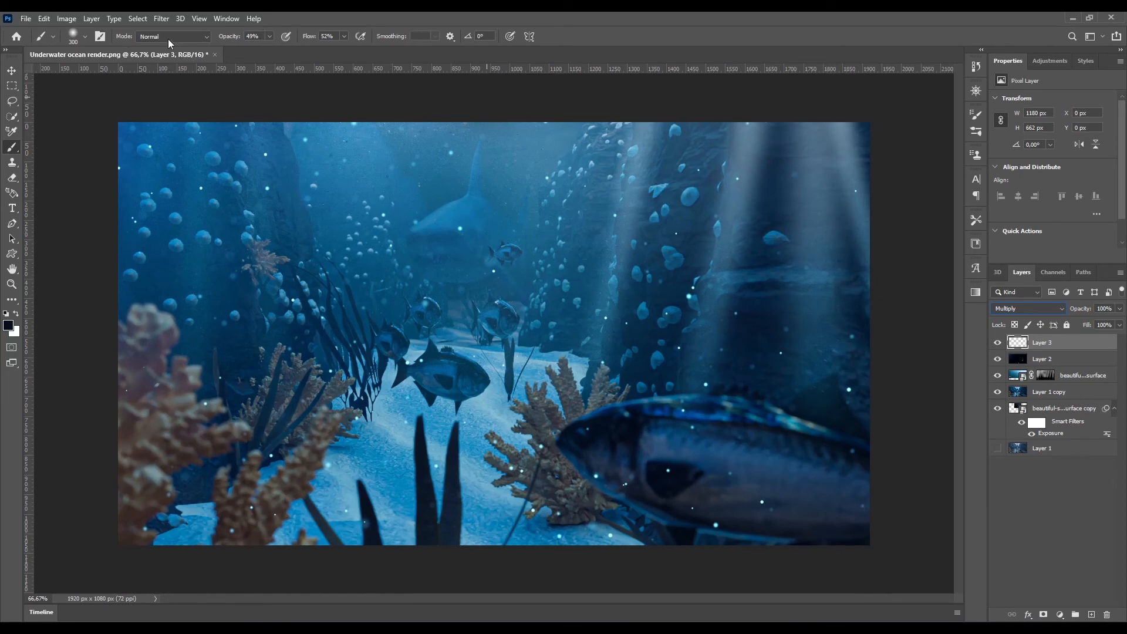
- Enlarge the soft round brush to 511 px and paint a dark vignette around all four edges of the image
{"action": "left_click", "coordinate": [70, 38]}
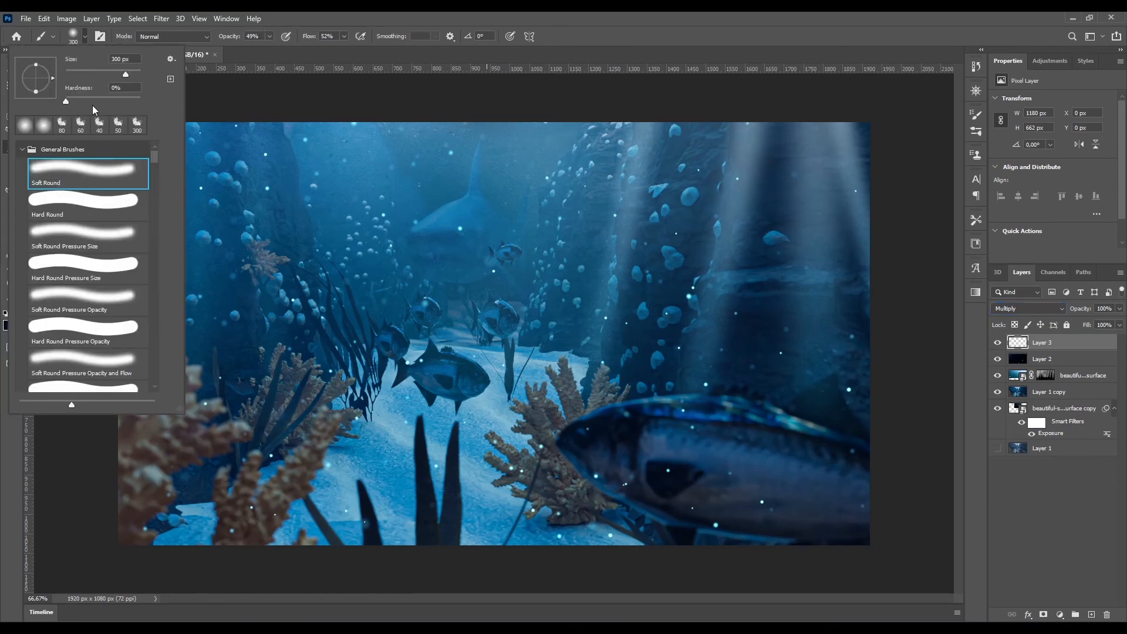
{"action": "left_click", "coordinate": [136, 71]}
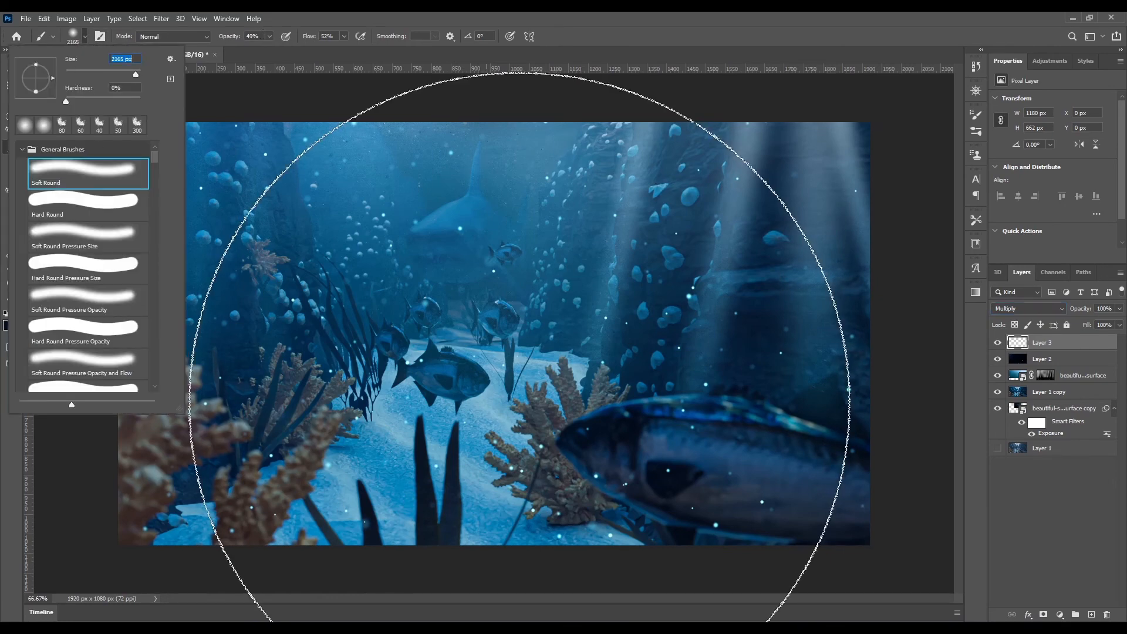
{"action": "left_click", "coordinate": [128, 71]}
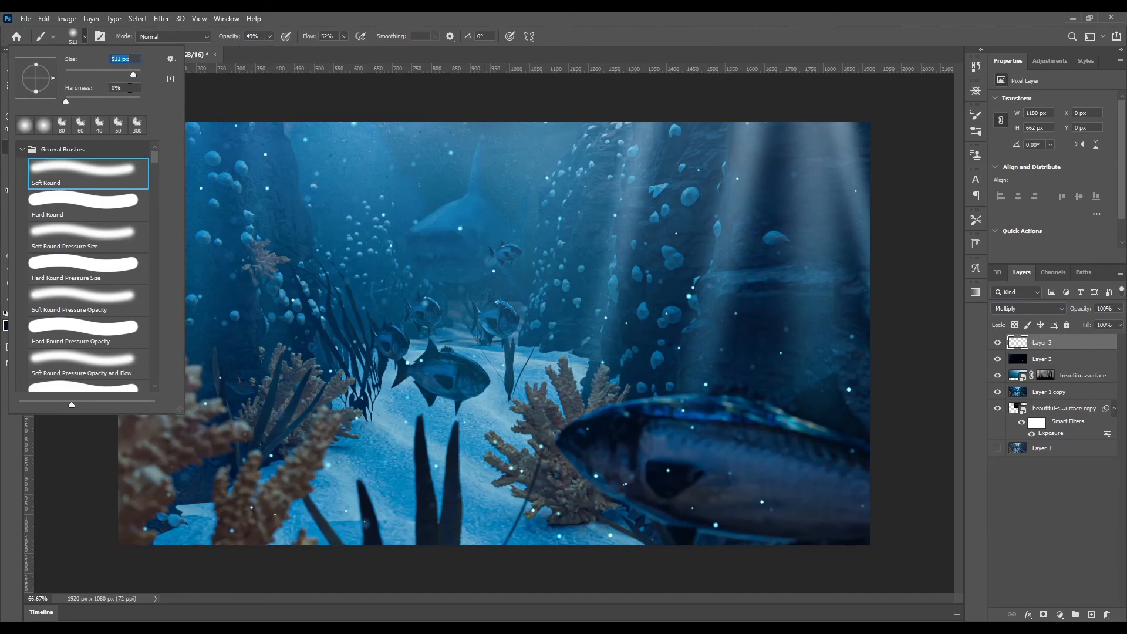
{"action": "left_click", "coordinate": [756, 14]}
{"action": "mouse_move", "coordinate": [884, 399]}
{"action": "left_mouse_down"}
{"action": "mouse_move", "coordinate": [669, 573]}
{"action": "mouse_move", "coordinate": [415, 566]}
{"action": "mouse_move", "coordinate": [171, 522]}
{"action": "mouse_move", "coordinate": [92, 286]}
{"action": "mouse_move", "coordinate": [76, 113]}
{"action": "mouse_move", "coordinate": [93, 536]}
{"action": "mouse_move", "coordinate": [100, 259]}
{"action": "mouse_move", "coordinate": [82, 545]}
{"action": "left_mouse_up"}
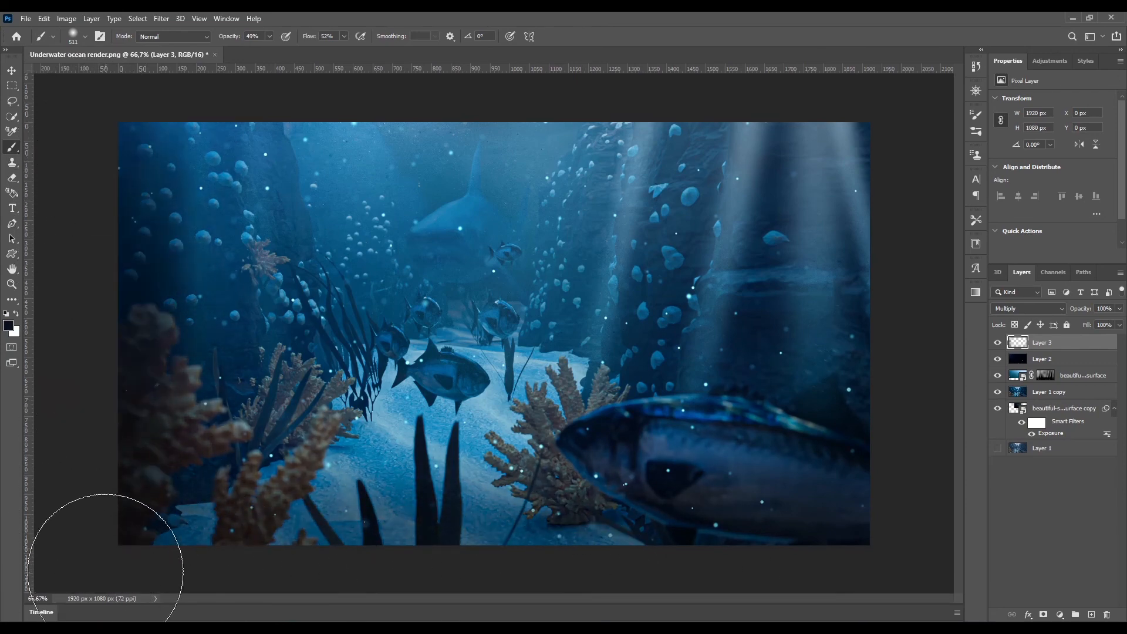
{"action": "mouse_move", "coordinate": [871, 109]}
{"action": "left_mouse_down"}
{"action": "mouse_move", "coordinate": [865, 580]}
{"action": "mouse_move", "coordinate": [880, 113]}
{"action": "mouse_move", "coordinate": [893, 604]}
{"action": "left_mouse_up"}
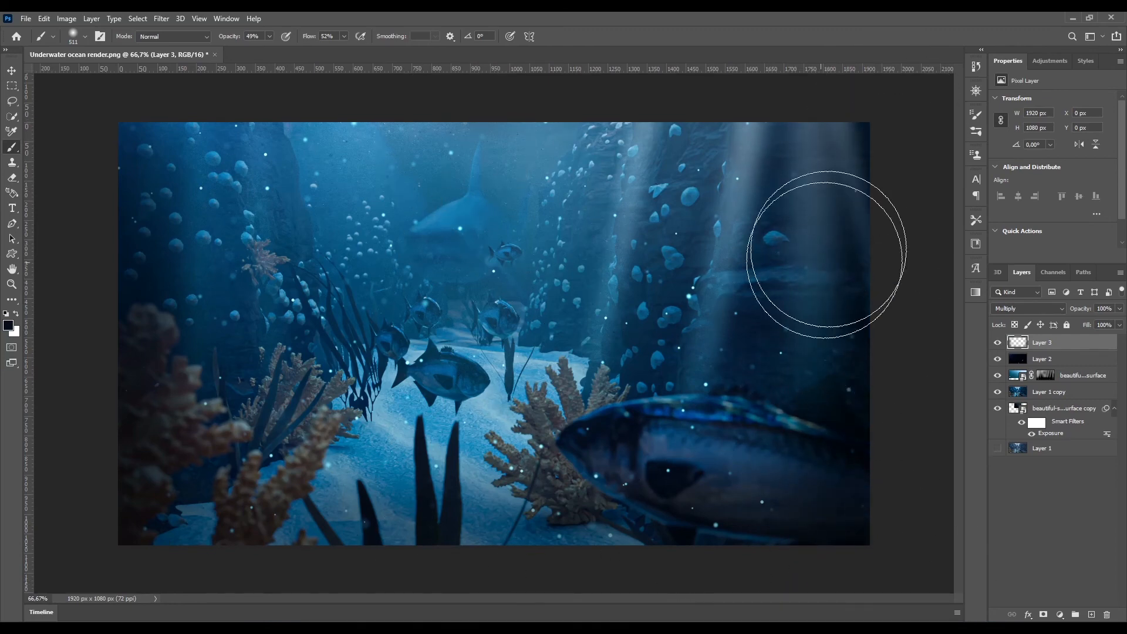
{"action": "mouse_move", "coordinate": [825, 121]}
{"action": "left_mouse_down"}
{"action": "mouse_move", "coordinate": [763, 557]}
{"action": "mouse_move", "coordinate": [659, 589]}
{"action": "mouse_move", "coordinate": [500, 569]}
{"action": "mouse_move", "coordinate": [114, 101]}
{"action": "left_mouse_up"}
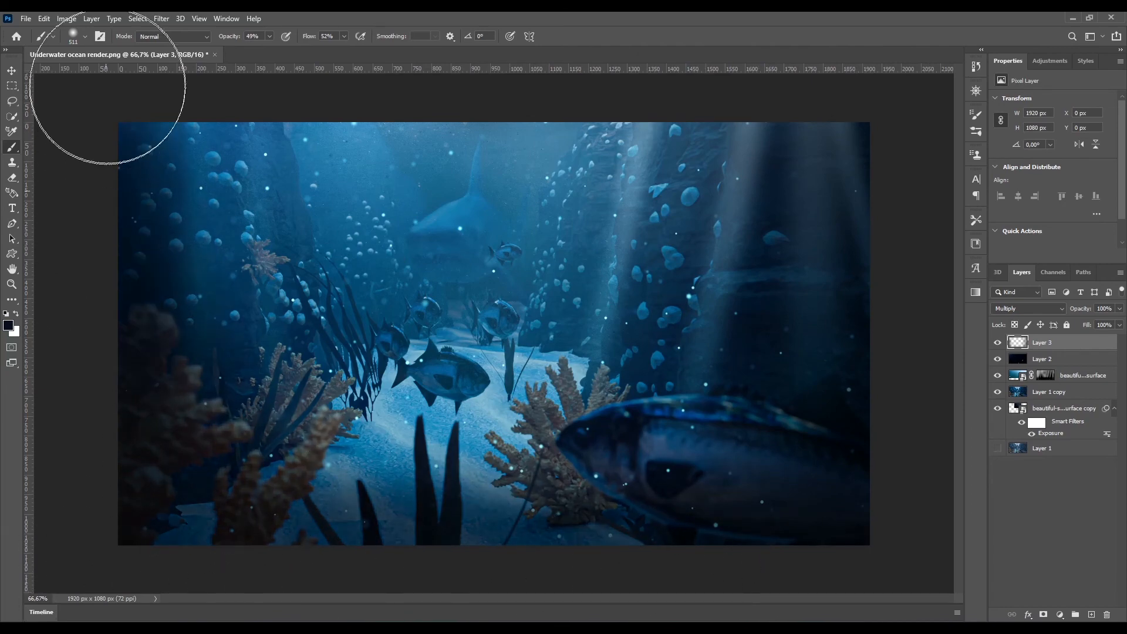
- Deepen the vignette on the image's left side with the 511 px soft brush, then darken the right rock wall with a smaller brush
{"action": "left_click_drag", "start_coordinate": [227, 125], "coordinate": [433, 557]}
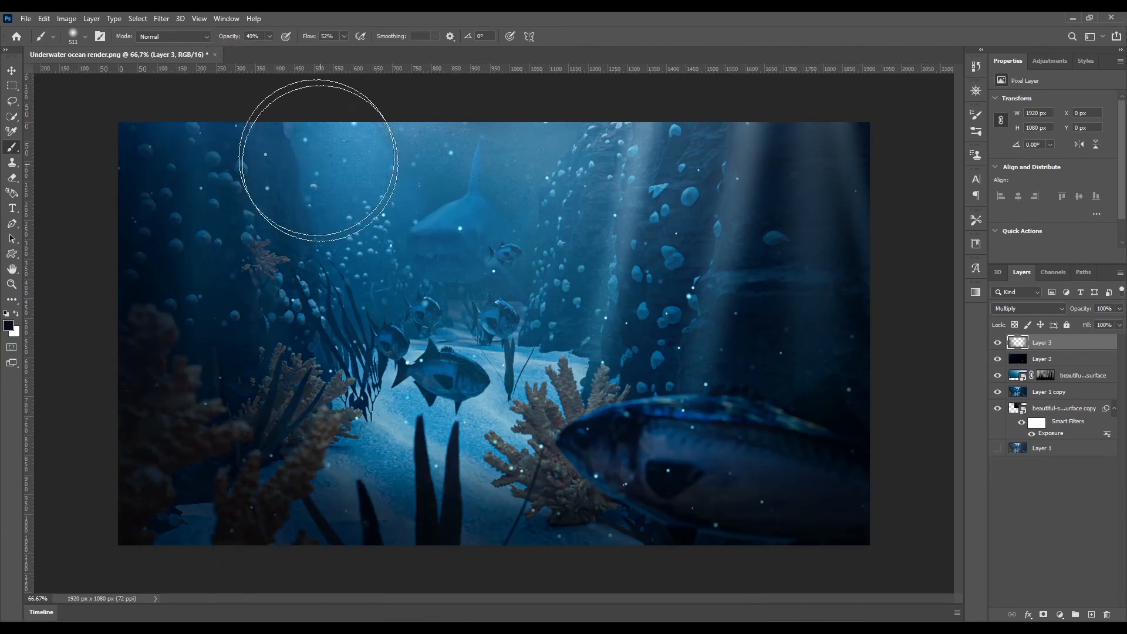
{"action": "left_click_drag", "start_coordinate": [189, 139], "coordinate": [276, 411]}
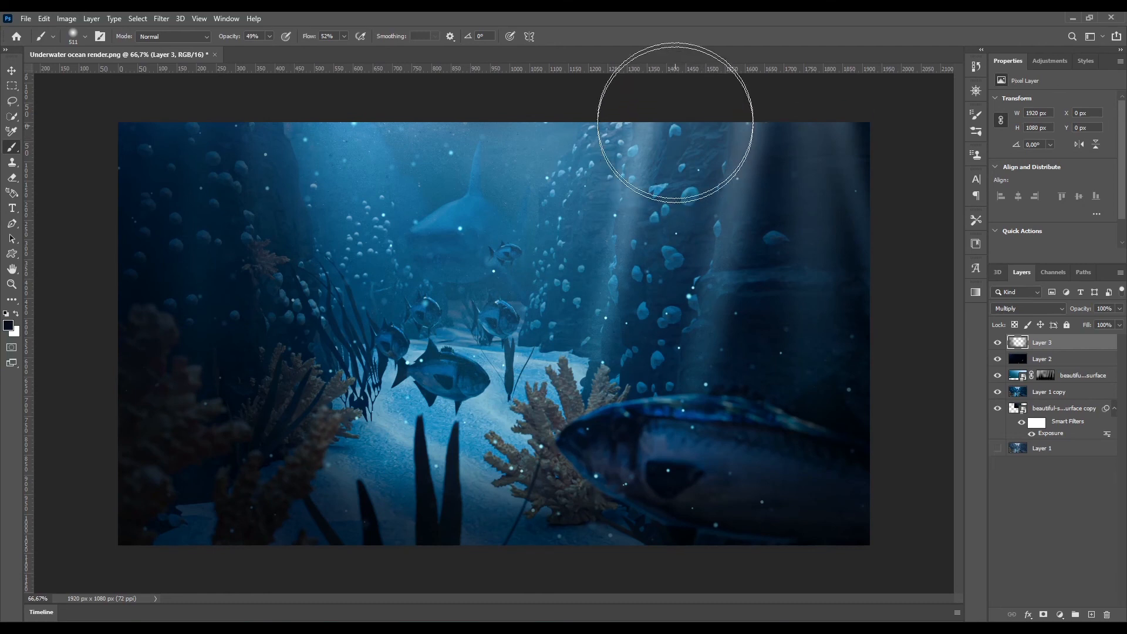
{"action": "key", "text": "bracketleft"}
{"action": "key", "text": "bracketleft"}
{"action": "key", "text": "bracketleft"}
{"action": "key", "text": "bracketleft"}
{"action": "left_click_drag", "start_coordinate": [669, 151], "coordinate": [605, 458]}
- Try darkening strokes with a 175 px soft brush beside the right rock wall and over the shark, undoing each attempt
{"action": "key", "text": "bracketleft"}
{"action": "key", "text": "bracketleft"}
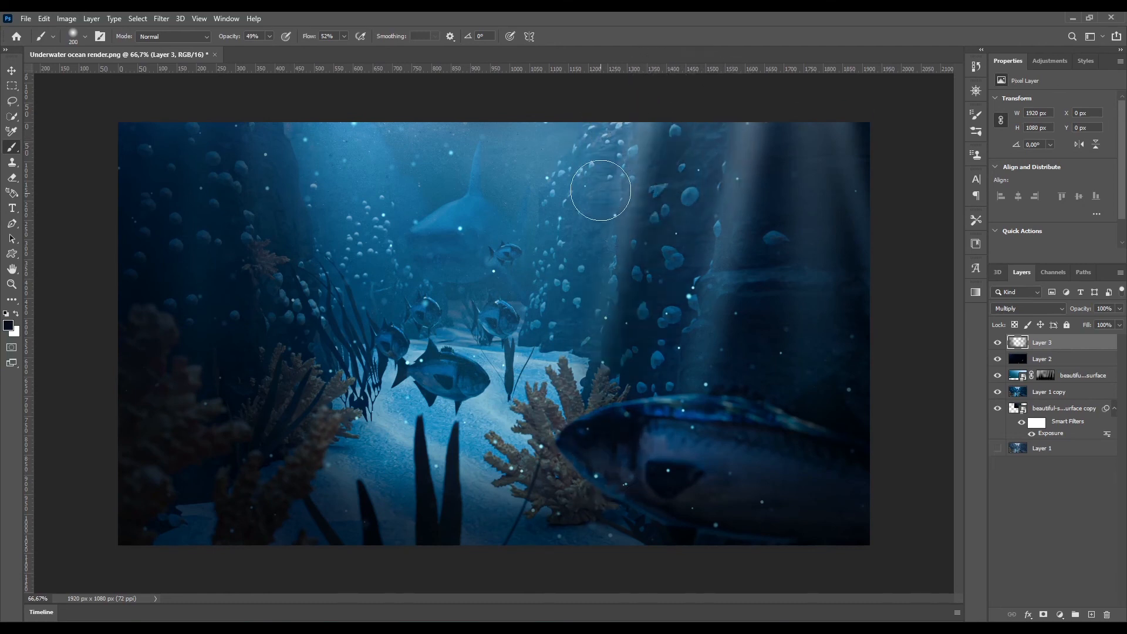
{"action": "left_click_drag", "start_coordinate": [601, 118], "coordinate": [498, 615]}
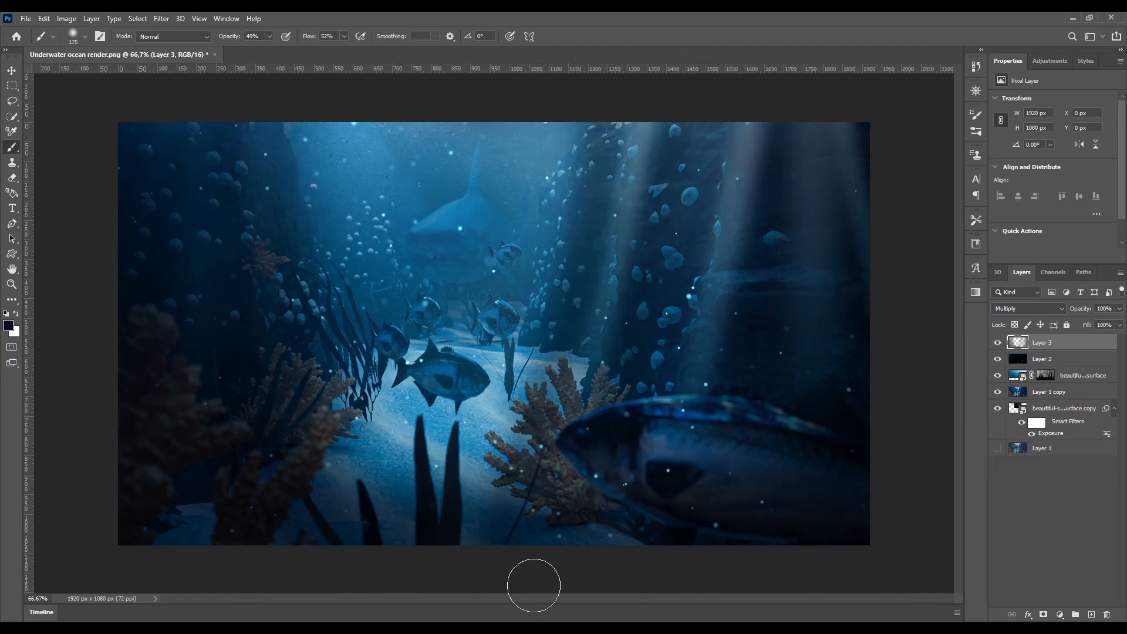
{"action": "key", "text": "ctrl+z"}
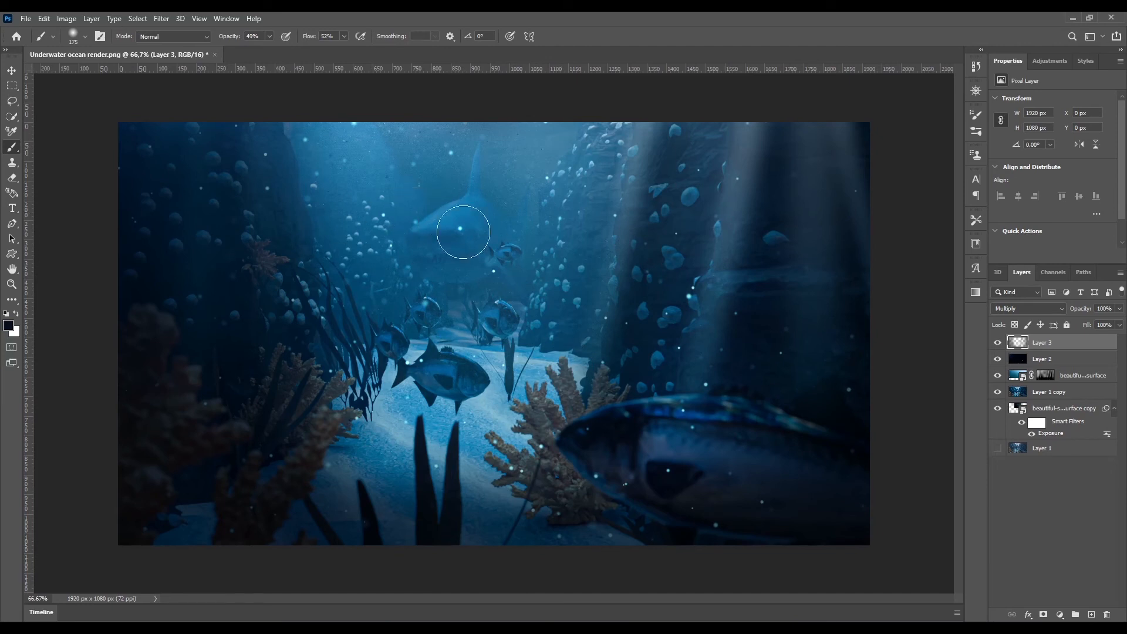
{"action": "mouse_move", "coordinate": [411, 141]}
{"action": "left_mouse_down"}
{"action": "mouse_move", "coordinate": [500, 180]}
{"action": "mouse_move", "coordinate": [528, 276]}
{"action": "mouse_move", "coordinate": [513, 226]}
{"action": "left_mouse_up"}
{"action": "key", "text": "ctrl+z"}
{"action": "mouse_move", "coordinate": [403, 112]}
{"action": "left_mouse_down"}
{"action": "mouse_move", "coordinate": [460, 276]}
{"action": "mouse_move", "coordinate": [511, 113]}
{"action": "mouse_move", "coordinate": [531, 105]}
{"action": "mouse_move", "coordinate": [419, 136]}
{"action": "mouse_move", "coordinate": [534, 100]}
{"action": "mouse_move", "coordinate": [520, 329]}
{"action": "left_mouse_up"}
{"action": "key", "text": "ctrl+z"}
- Duplicate the Layer 1 copy layer and place the duplicate at the top of the layer stack
{"action": "left_click", "coordinate": [11, 73]}
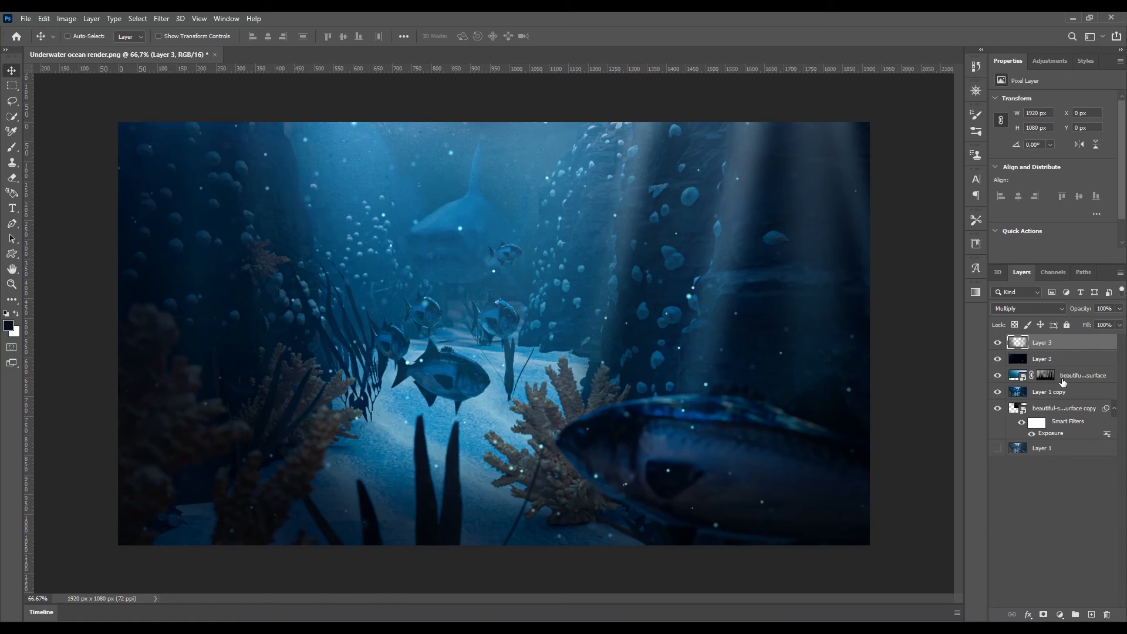
{"action": "left_click", "coordinate": [1050, 392]}
{"action": "left_click_drag", "start_coordinate": [1095, 397], "coordinate": [1091, 614]}
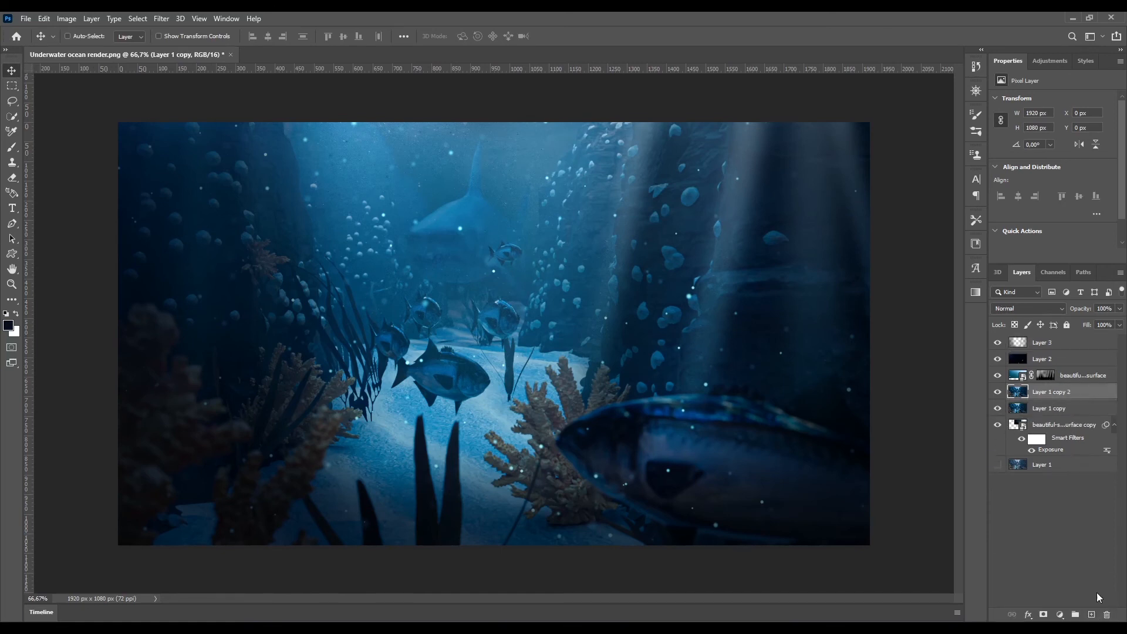
{"action": "left_click_drag", "start_coordinate": [1106, 400], "coordinate": [1081, 340]}
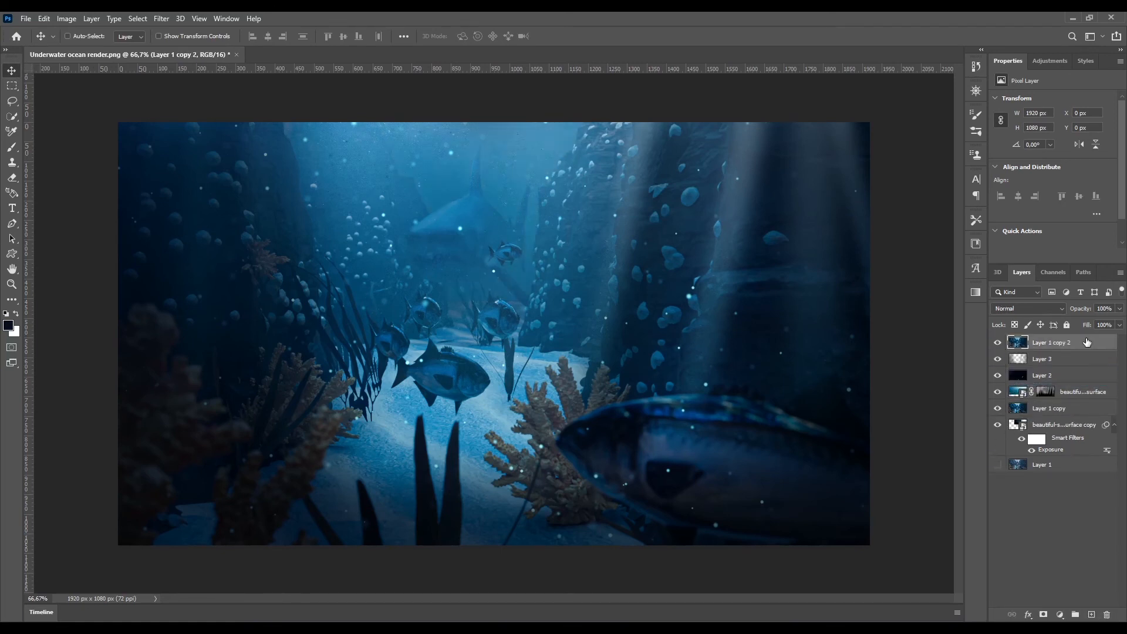
- Compare blend modes from Normal to Hard Mix on the duplicated layer and set it to Multiply
{"action": "left_click", "coordinate": [1018, 308]}
{"action": "key", "text": "Down"}
{"action": "key", "text": "Down"}
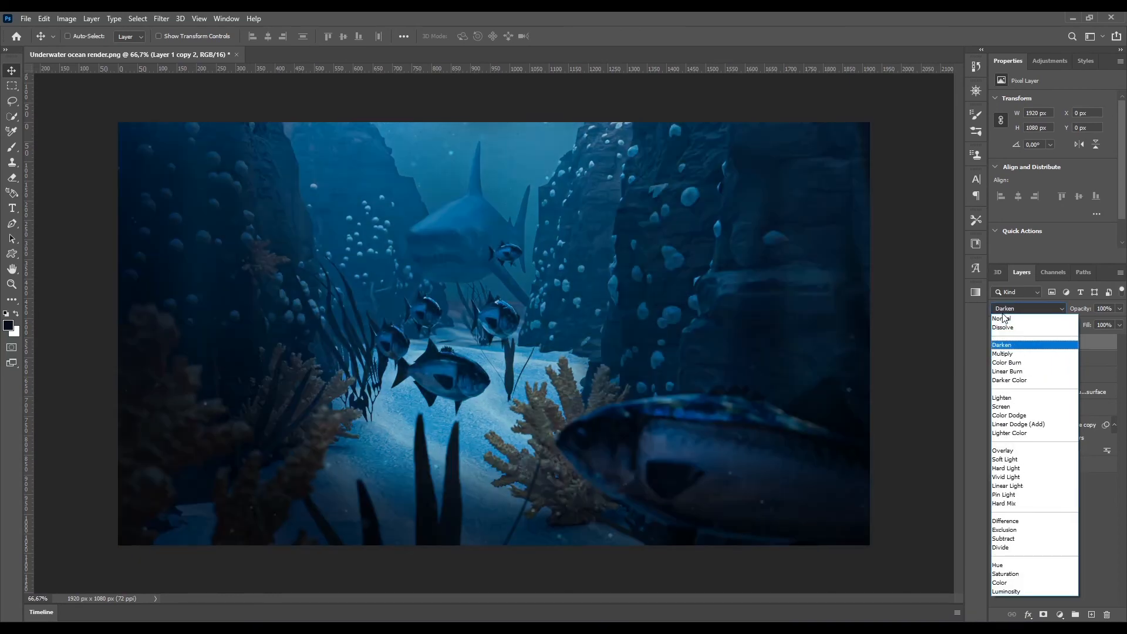
{"action": "key", "text": "Down"}
{"action": "key", "text": "Down"}
{"action": "key", "text": "Down"}
{"action": "key", "text": "Down"}
{"action": "key", "text": "Down"}
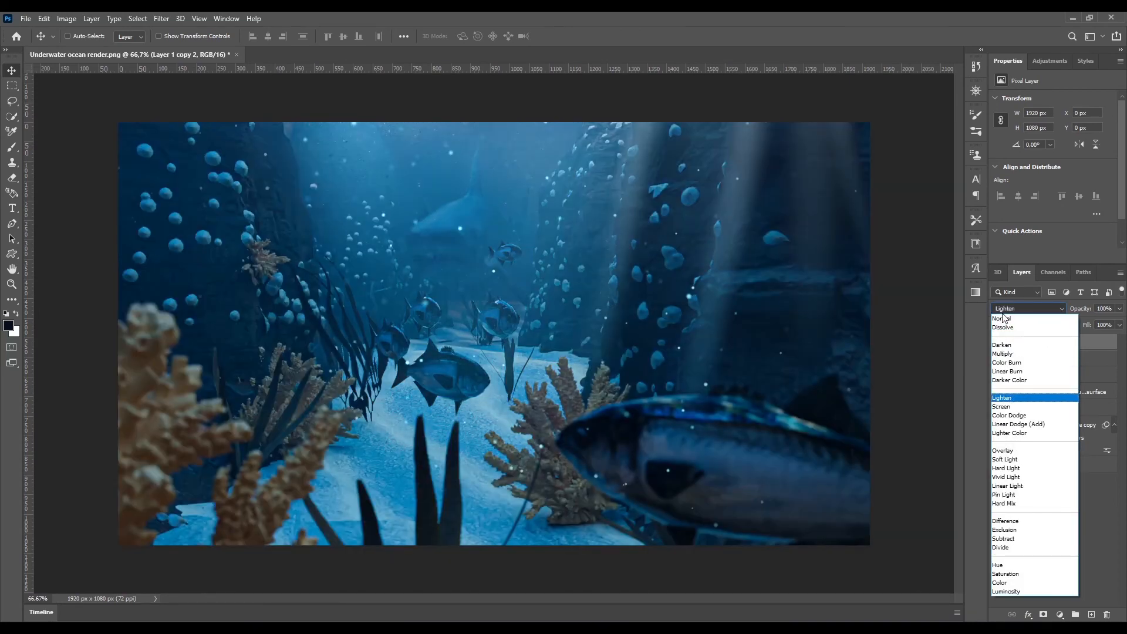
{"action": "key", "text": "Down"}
{"action": "key", "text": "Down"}
{"action": "key", "text": "Up"}
{"action": "key", "text": "Down"}
{"action": "key", "text": "Down"}
{"action": "key", "text": "Up"}
{"action": "key", "text": "Down"}
{"action": "key", "text": "Down"}
{"action": "key", "text": "Down"}
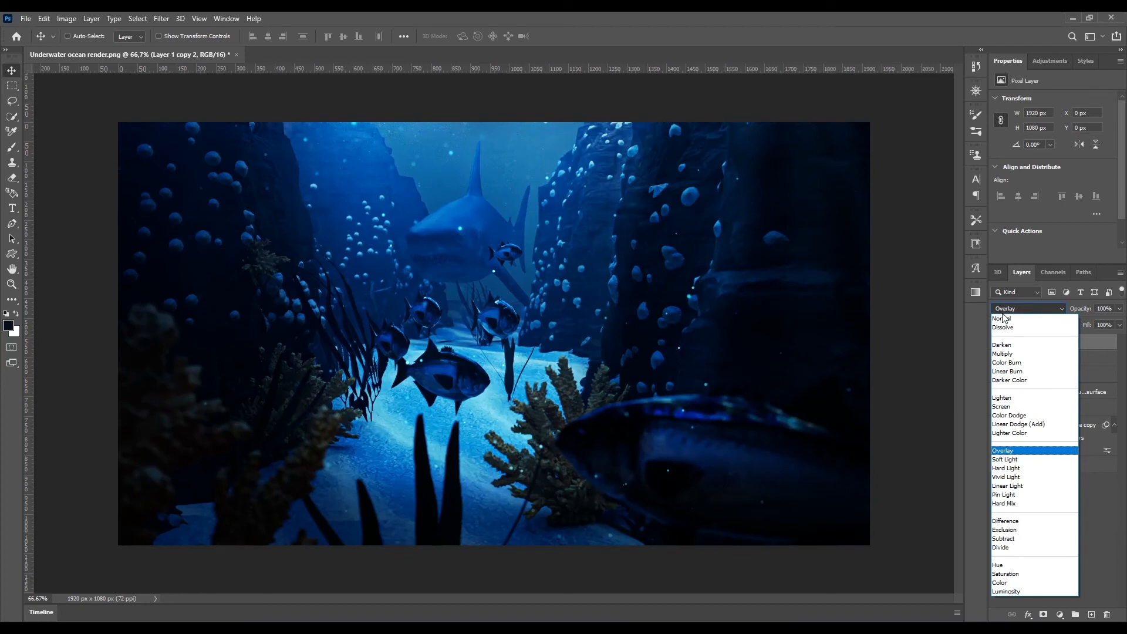
{"action": "key", "text": "Down"}
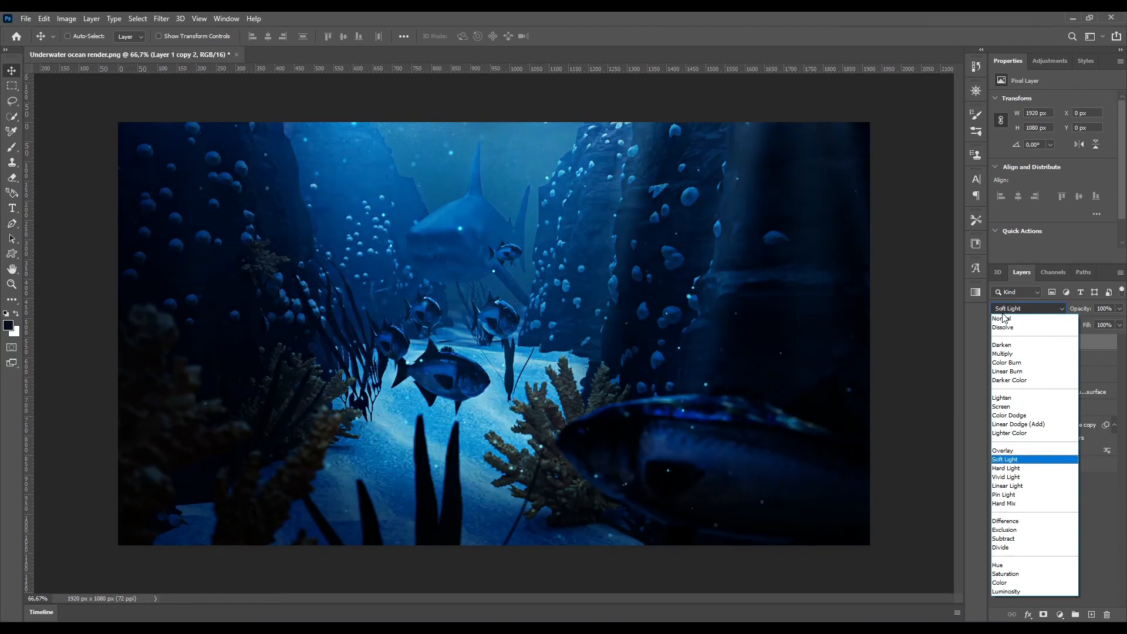
{"action": "key", "text": "Down"}
{"action": "key", "text": "Down"}
{"action": "key", "text": "Down"}
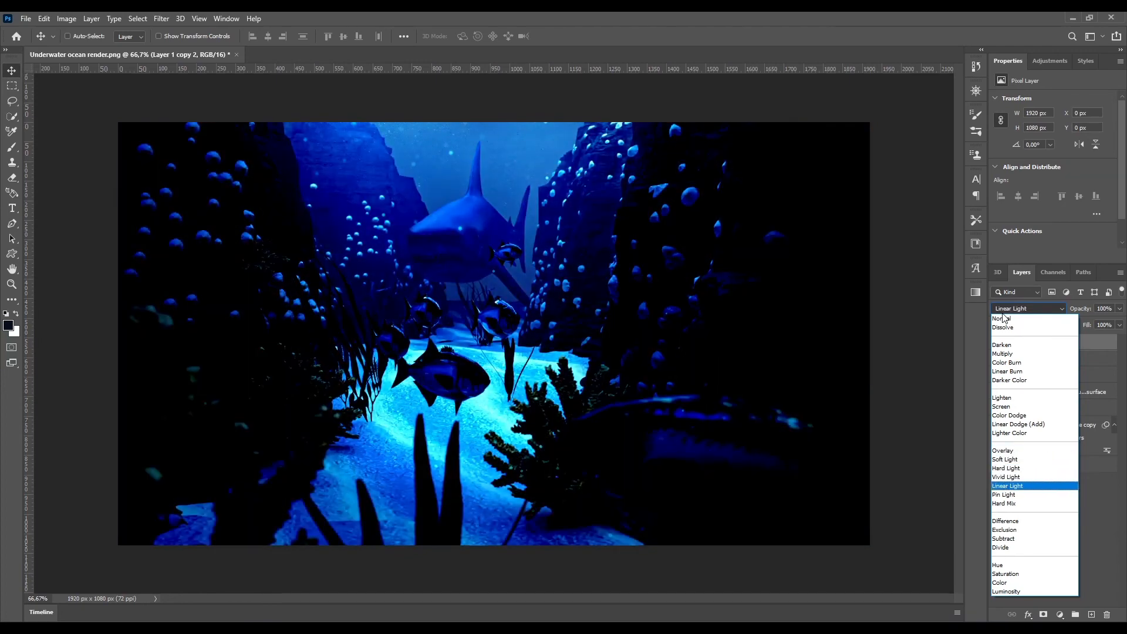
{"action": "key", "text": "Down"}
{"action": "key", "text": "Down"}
{"action": "key", "text": "Up"}
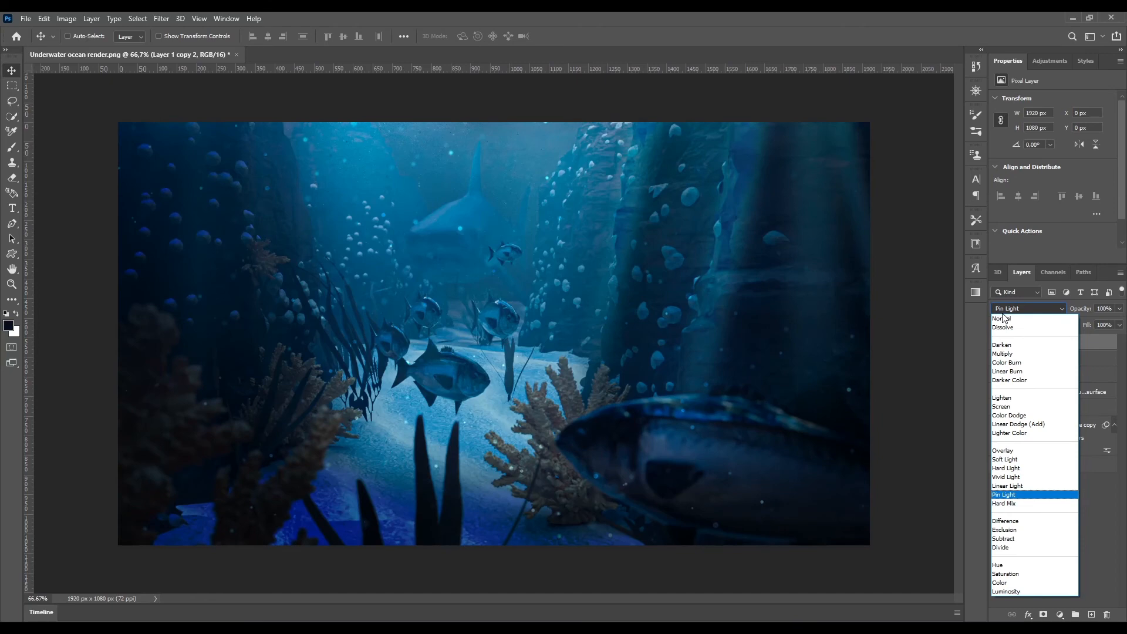
{"action": "key", "text": "Up"}
{"action": "key", "text": "Up"}
{"action": "key", "text": "Up"}
{"action": "key", "text": "Up"}
{"action": "key", "text": "Up"}
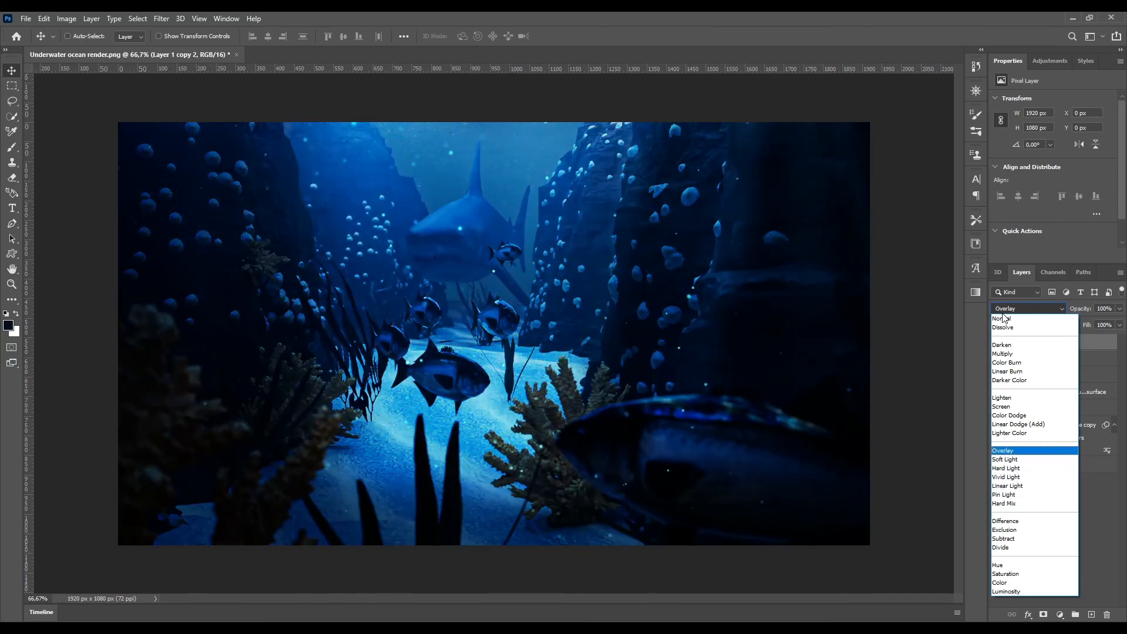
{"action": "key", "text": "Up"}
{"action": "key", "text": "Up"}
{"action": "key", "text": "Up"}
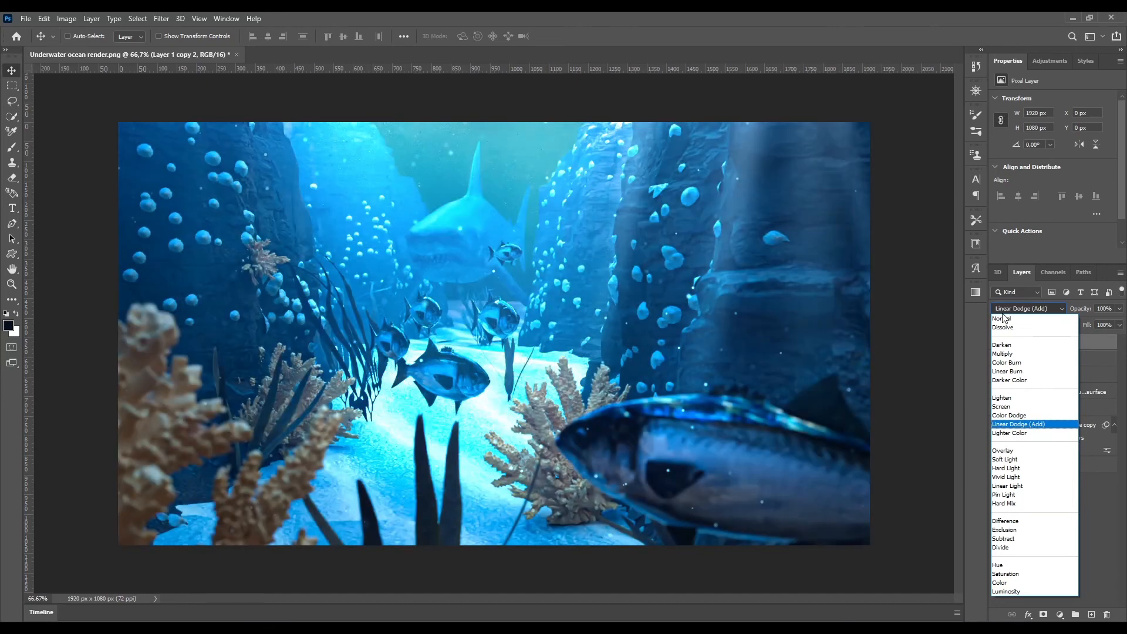
{"action": "key", "text": "Up"}
{"action": "key", "text": "Up"}
{"action": "key", "text": "Up"}
{"action": "key", "text": "Up"}
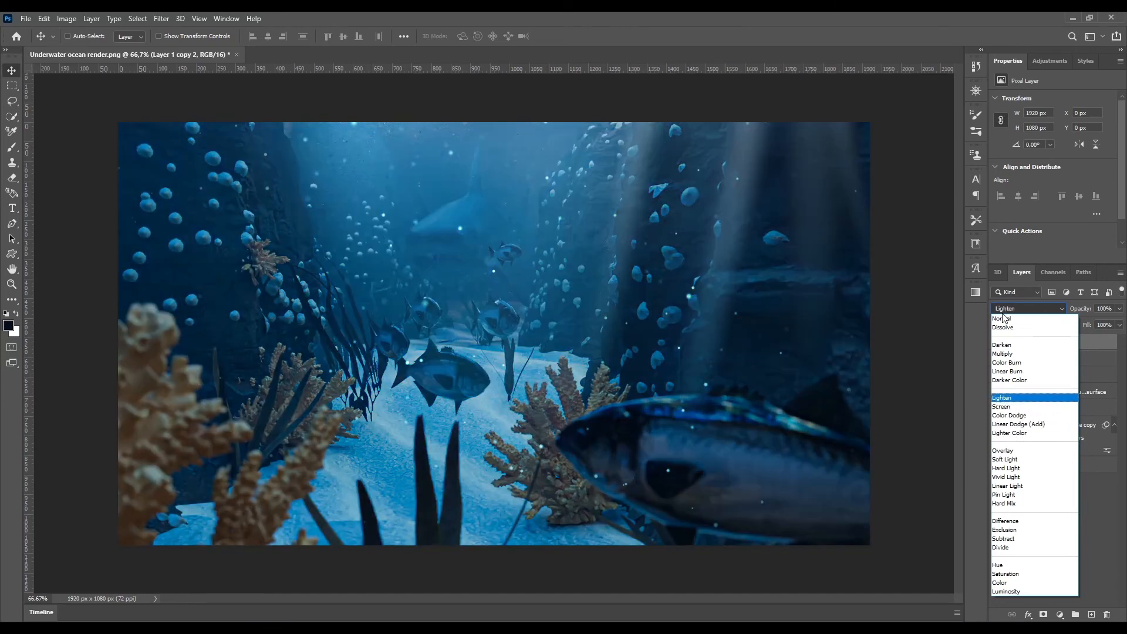
{"action": "key", "text": "Down"}
{"action": "key", "text": "Up"}
{"action": "key", "text": "Up"}
{"action": "key", "text": "Up"}
{"action": "key", "text": "Up"}
{"action": "key", "text": "Up"}
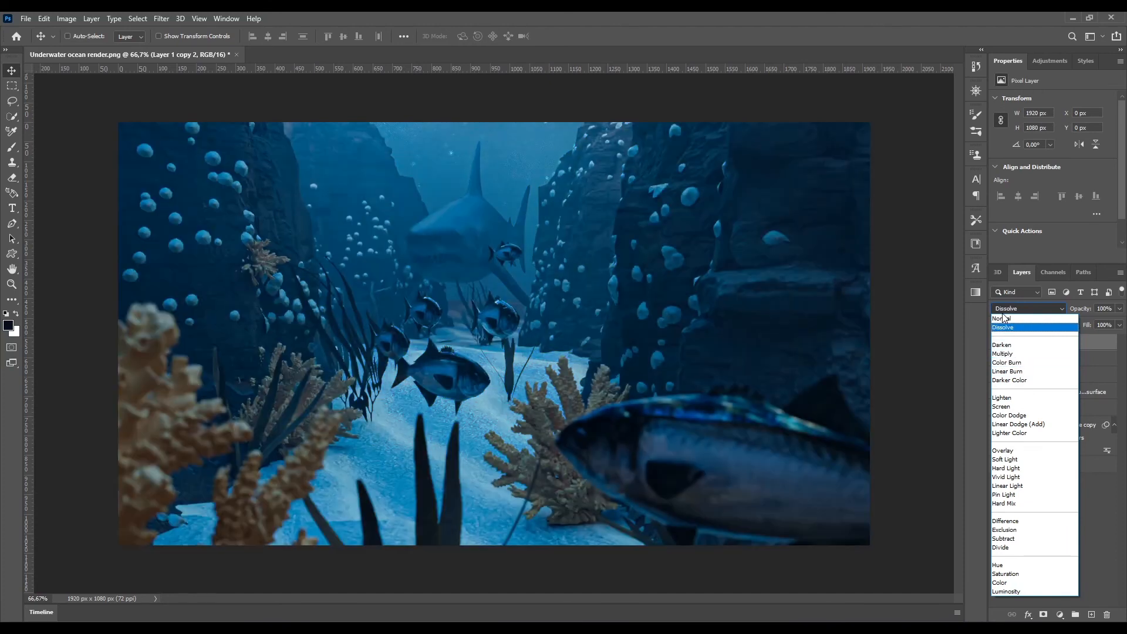
{"action": "key", "text": "Down"}
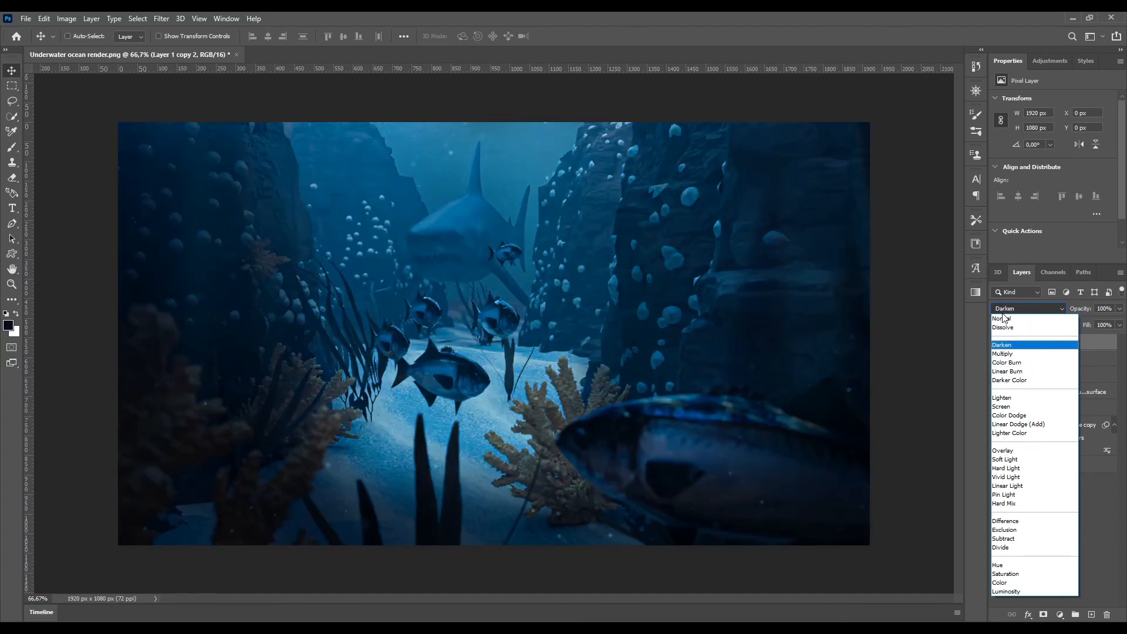
{"action": "key", "text": "Up"}
{"action": "key", "text": "Up"}
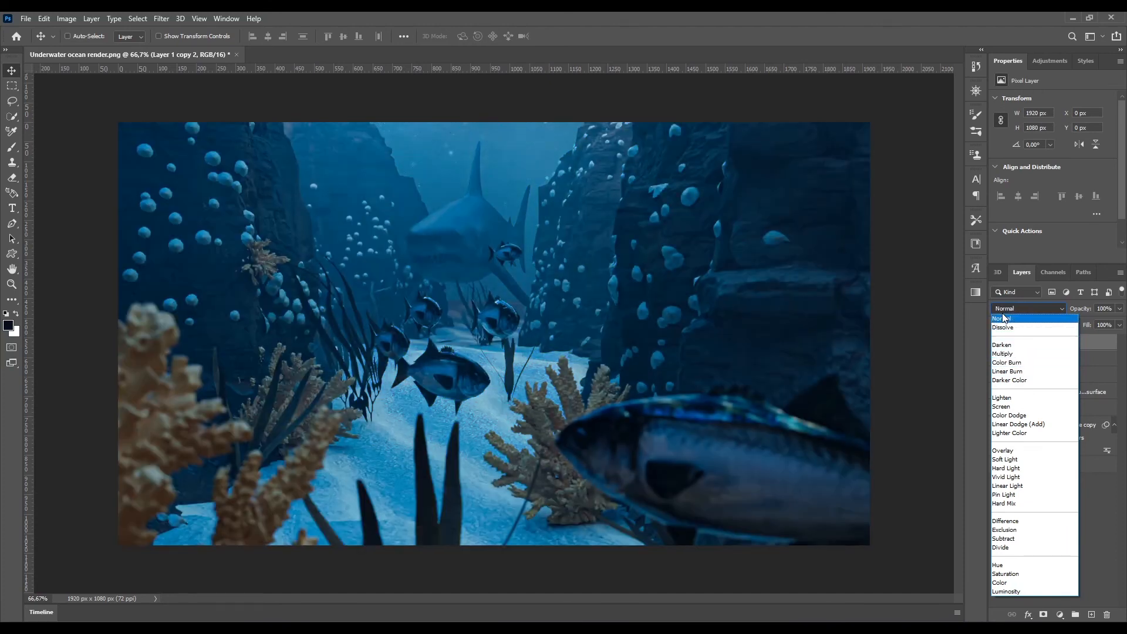
{"action": "key", "text": "Down"}
{"action": "key", "text": "Down"}
{"action": "key", "text": "Down"}
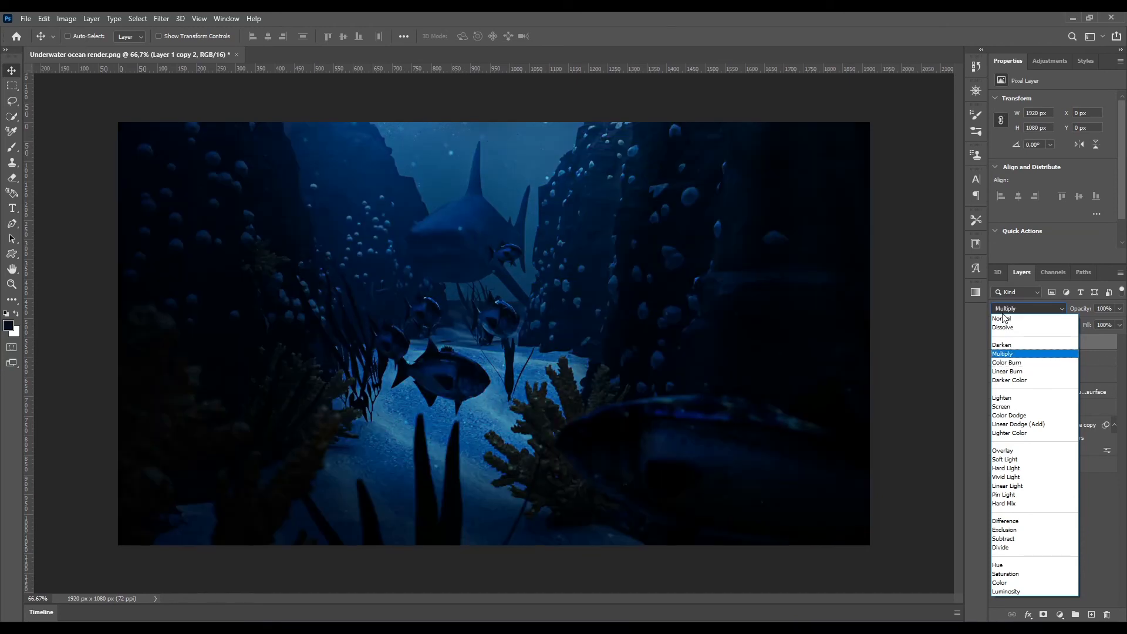
{"action": "key", "text": "Return"}
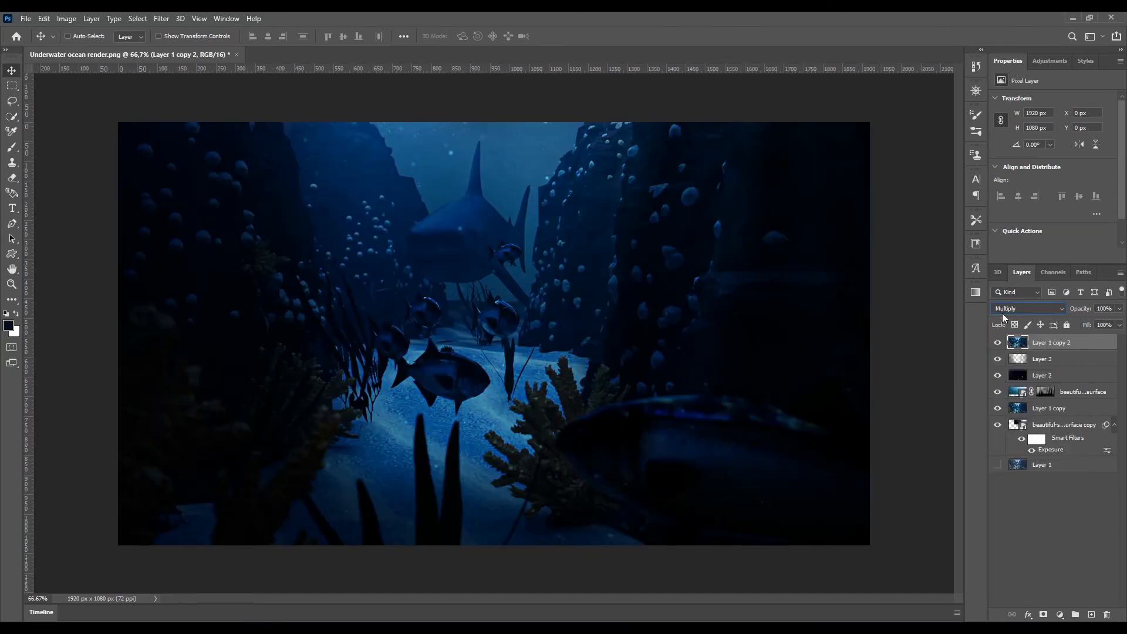
- Add a layer mask to the Multiply duplicate and fill it with black to hide the layer
{"action": "left_click", "coordinate": [1040, 615]}
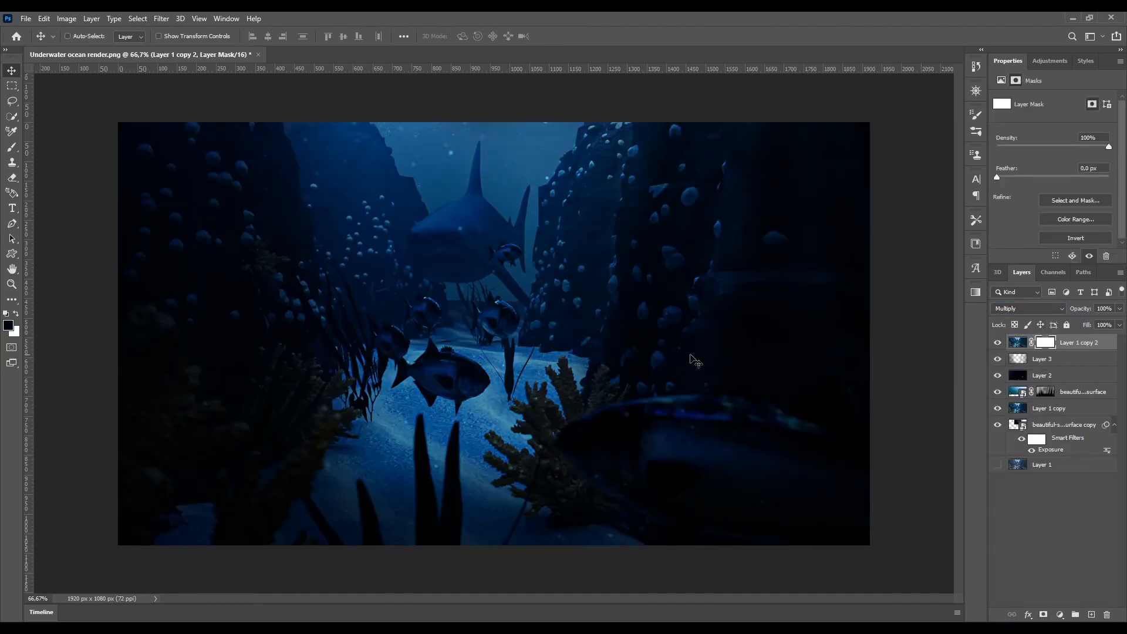
{"action": "key", "text": "g"}
{"action": "left_click", "coordinate": [495, 339]}
- Paint white on the mask over the shark's head and body, reducing the soft brush to 70 px for the rear part
{"action": "key", "text": "b"}
{"action": "key", "text": "x"}
{"action": "mouse_move", "coordinate": [452, 239]}
{"action": "left_mouse_down"}
{"action": "mouse_move", "coordinate": [435, 236]}
{"action": "mouse_move", "coordinate": [430, 254]}
{"action": "mouse_move", "coordinate": [474, 242]}
{"action": "mouse_move", "coordinate": [458, 241]}
{"action": "mouse_move", "coordinate": [471, 259]}
{"action": "left_mouse_up"}
{"action": "scroll", "coordinate": [452, 197], "scroll_direction": "up", "scroll_amount": 4, "text": "alt"}
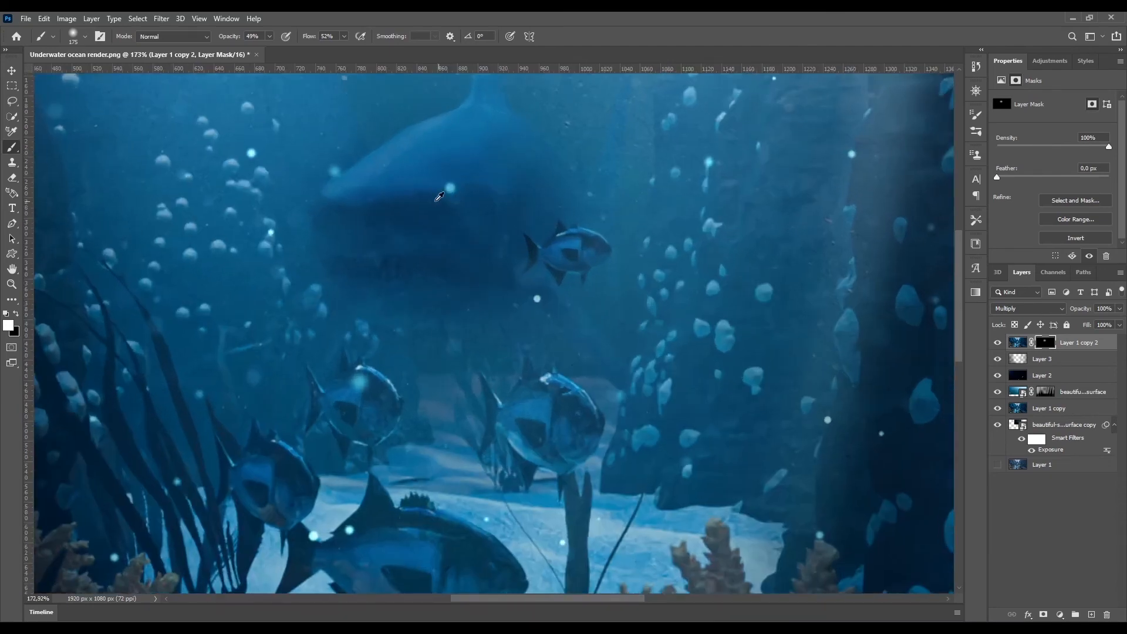
{"action": "scroll", "coordinate": [451, 197], "scroll_direction": "up", "scroll_amount": 1, "text": "alt"}
{"action": "key", "text": "bracketleft"}
{"action": "key", "text": "bracketleft"}
{"action": "key", "text": "bracketleft"}
{"action": "key", "text": "bracketleft"}
{"action": "mouse_move", "coordinate": [335, 224]}
{"action": "left_mouse_down"}
{"action": "mouse_move", "coordinate": [334, 252]}
{"action": "mouse_move", "coordinate": [372, 291]}
{"action": "mouse_move", "coordinate": [483, 301]}
{"action": "mouse_move", "coordinate": [520, 275]}
{"action": "mouse_move", "coordinate": [546, 176]}
{"action": "mouse_move", "coordinate": [443, 181]}
{"action": "mouse_move", "coordinate": [365, 206]}
{"action": "left_mouse_up"}
{"action": "key", "text": "bracketleft"}
{"action": "key", "text": "bracketleft"}
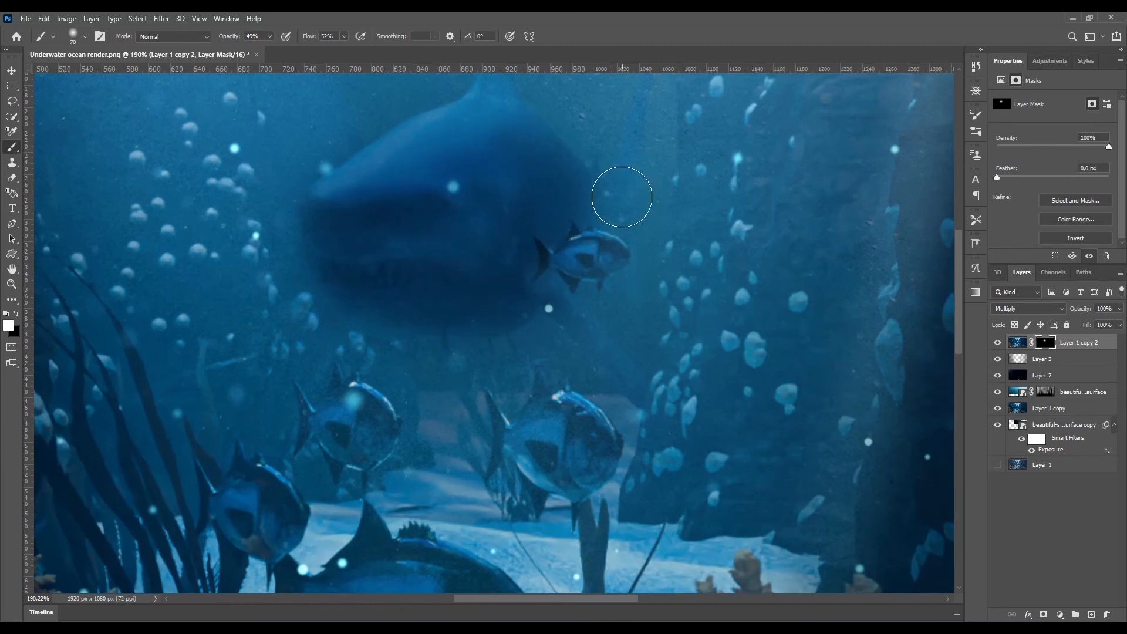
{"action": "left_click_drag", "start_coordinate": [621, 197], "coordinate": [587, 226]}
- Reveal the shark's right pectoral fin on the mask with a 25 px brush, and try the left fin before undoing that stroke
{"action": "key", "text": "bracketleft"}
{"action": "key", "text": "bracketleft"}
{"action": "key", "text": "bracketleft"}
{"action": "key", "text": "bracketleft"}
{"action": "left_click_drag", "start_coordinate": [557, 311], "coordinate": [641, 391]}
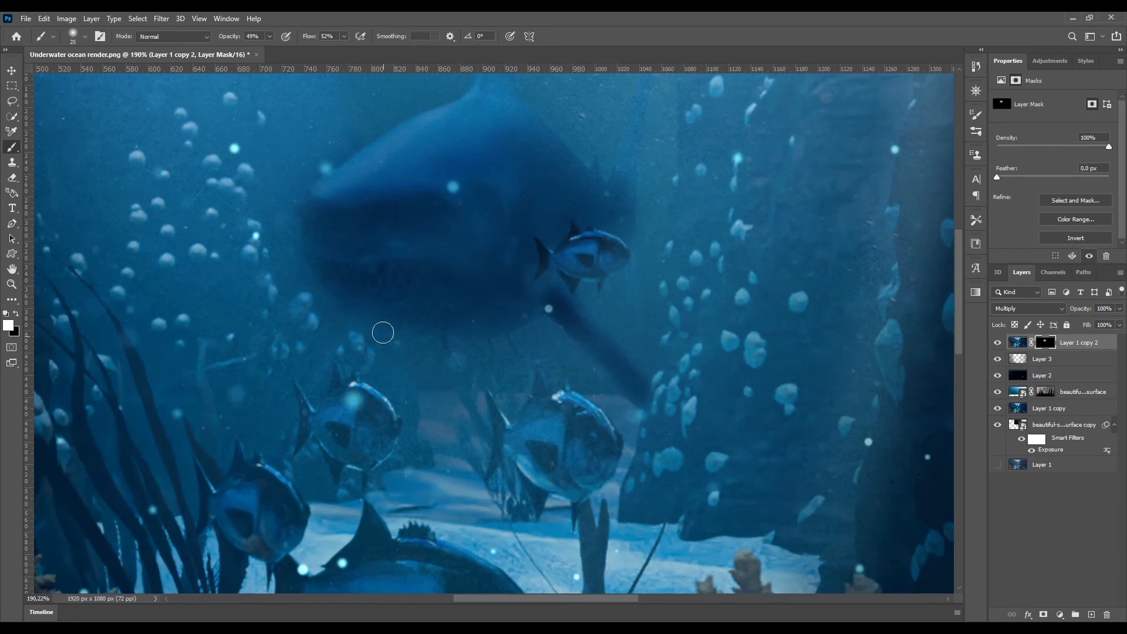
{"action": "mouse_move", "coordinate": [355, 312]}
{"action": "left_mouse_down"}
{"action": "mouse_move", "coordinate": [322, 372]}
{"action": "mouse_move", "coordinate": [382, 302]}
{"action": "mouse_move", "coordinate": [359, 293]}
{"action": "left_mouse_up"}
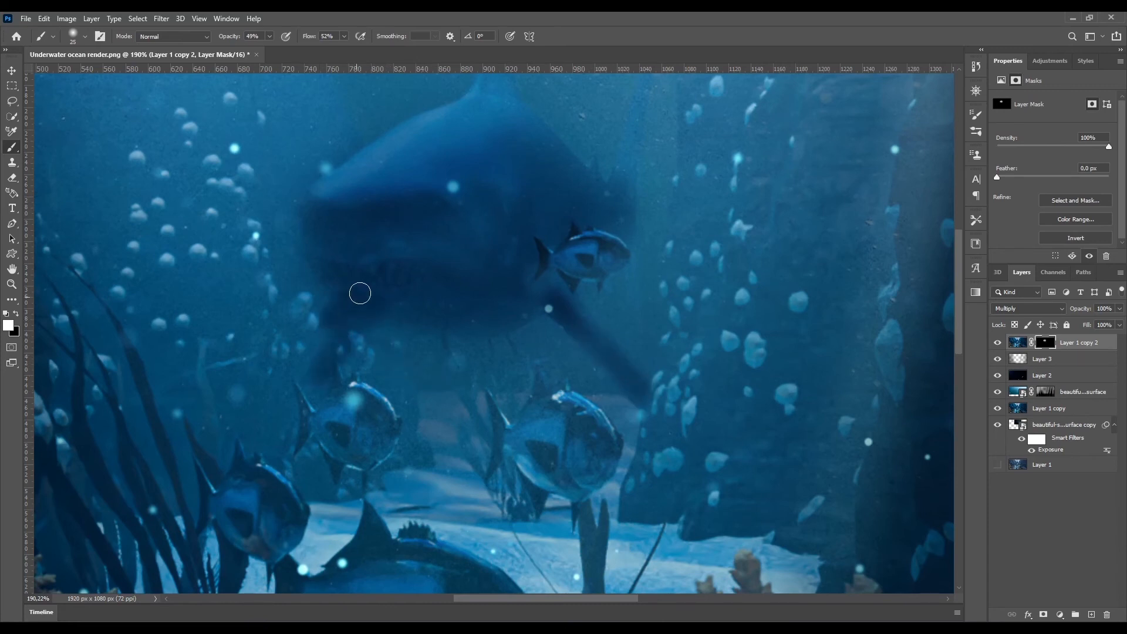
{"action": "key", "text": "ctrl+z"}
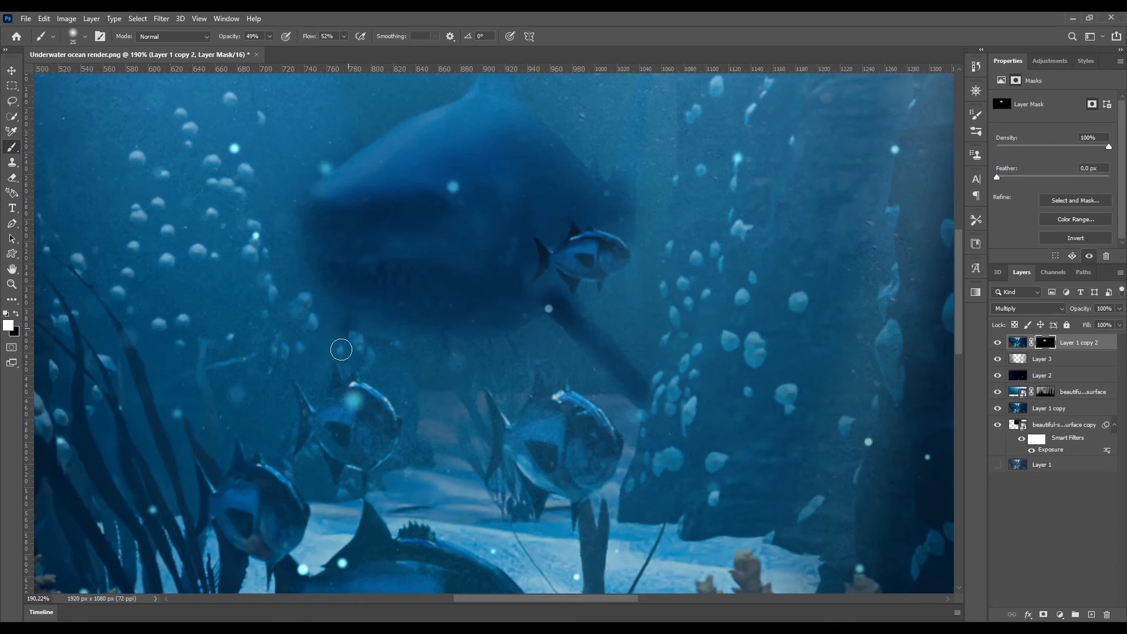
- Delete the masked shark duplicate layer and reselect Layer 3, which holds the painted vignette
{"action": "scroll", "coordinate": [435, 450], "scroll_direction": "down", "scroll_amount": 3, "text": "alt"}
{"action": "scroll", "coordinate": [405, 420], "scroll_direction": "down", "scroll_amount": 2, "text": "alt"}
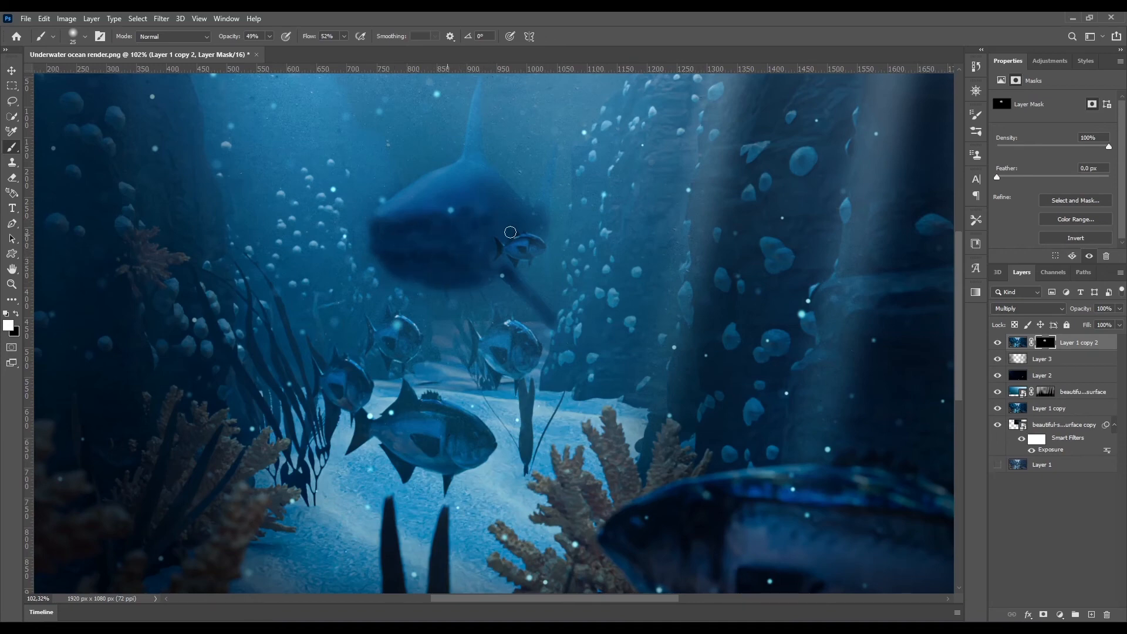
{"action": "scroll", "coordinate": [529, 222], "scroll_direction": "down", "scroll_amount": 4, "text": "alt"}
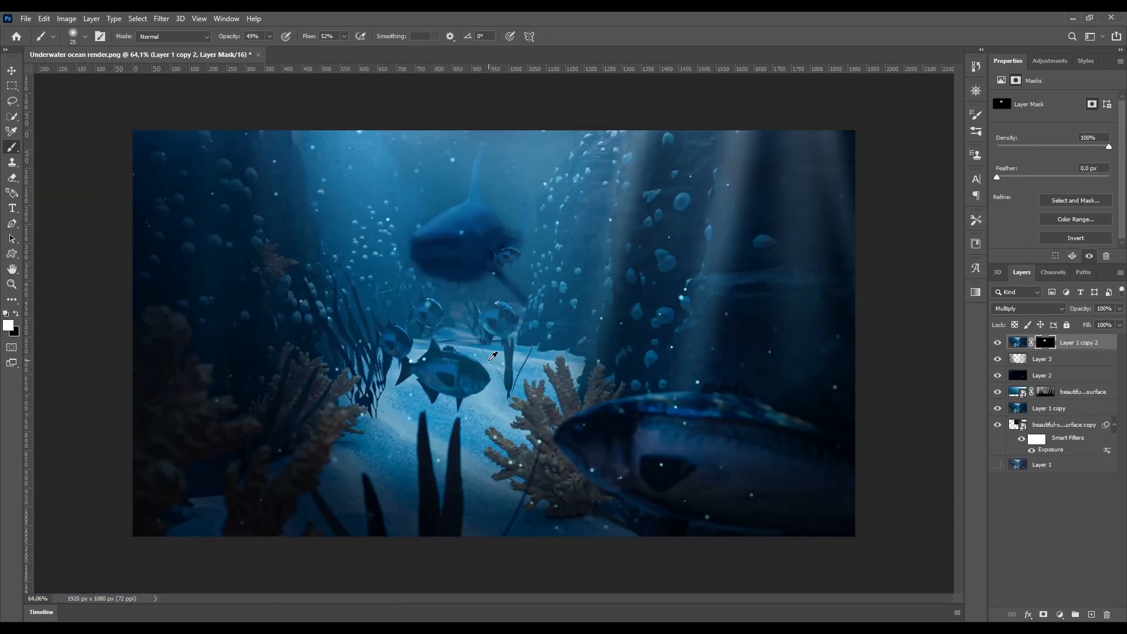
{"action": "scroll", "coordinate": [522, 274], "scroll_direction": "up", "scroll_amount": 4, "text": "alt"}
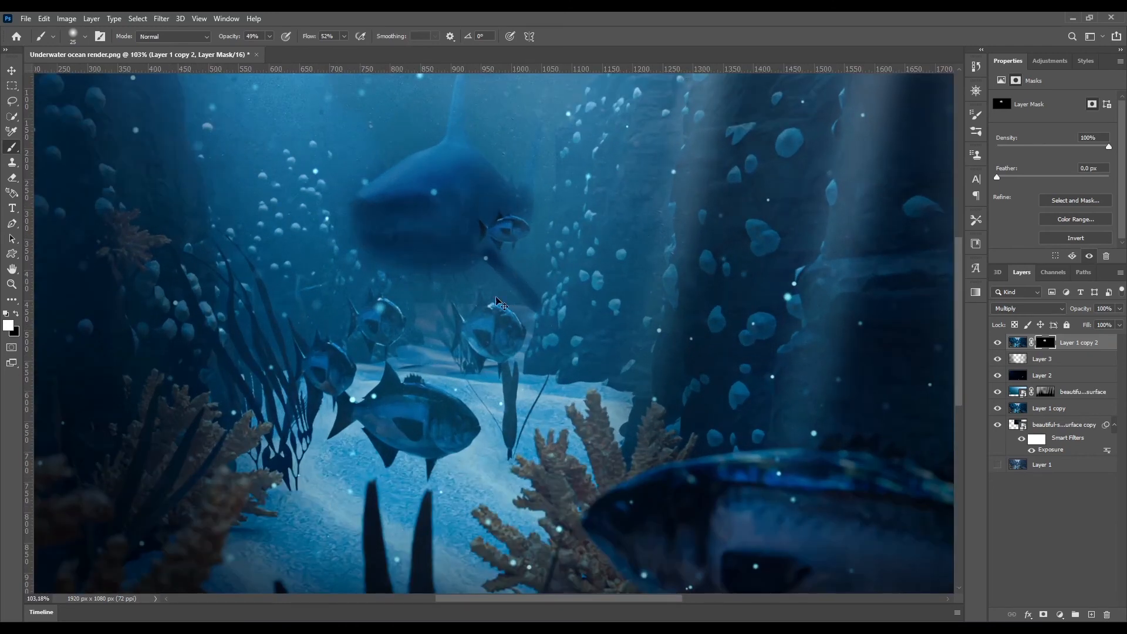
{"action": "scroll", "coordinate": [522, 275], "scroll_direction": "down", "scroll_amount": 3, "text": "alt"}
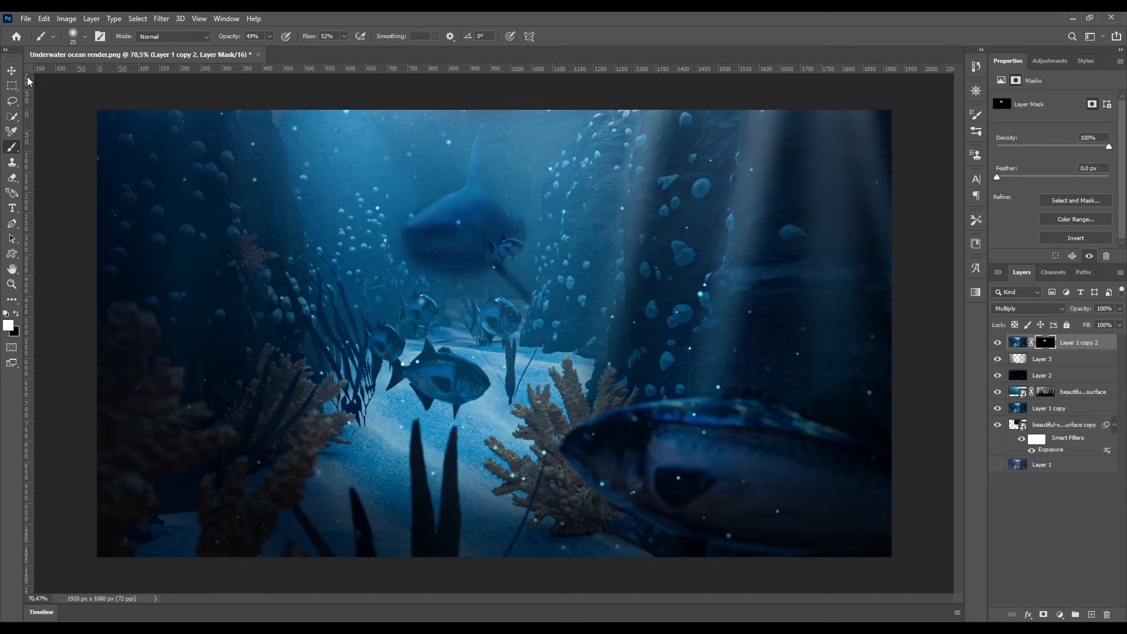
{"action": "key", "text": "v"}
{"action": "left_click_drag", "start_coordinate": [1111, 346], "coordinate": [1093, 370]}
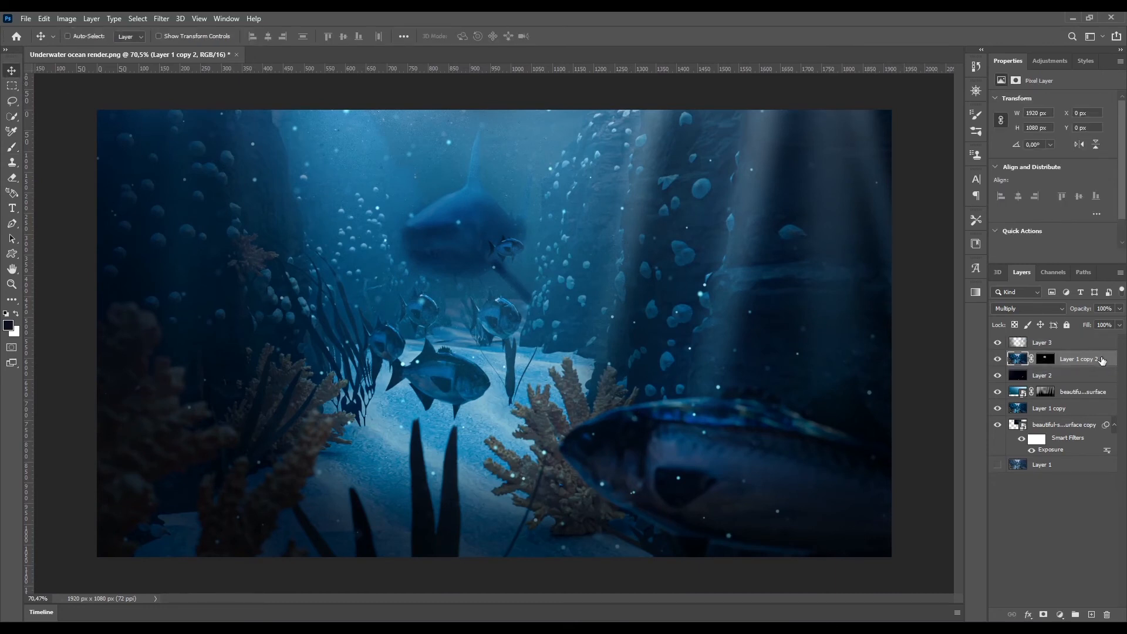
{"action": "key", "text": "Delete"}
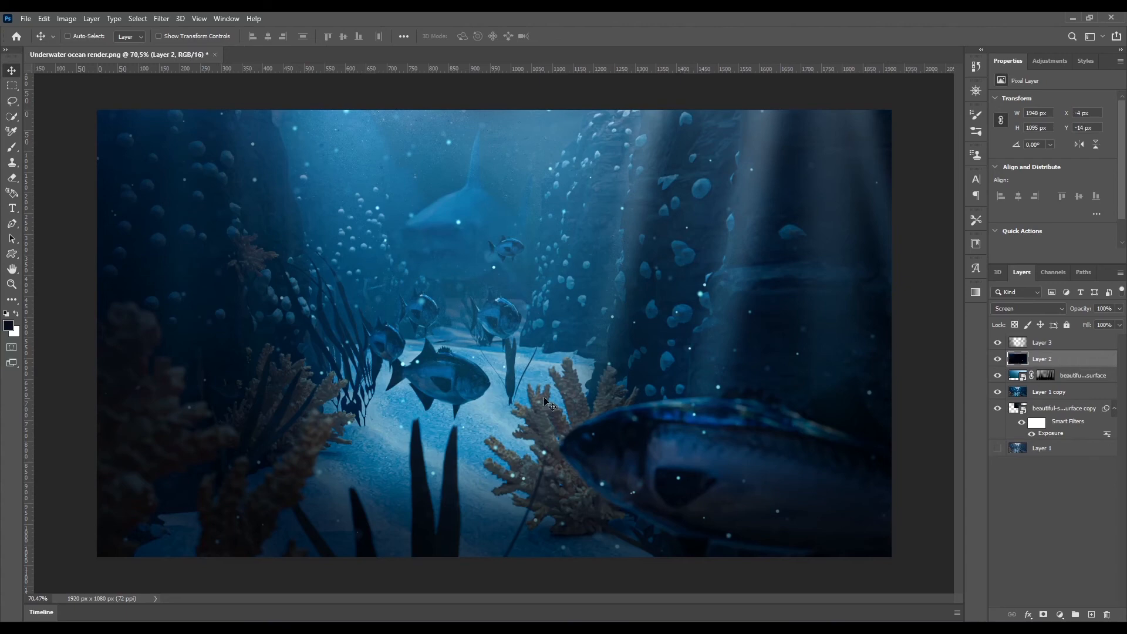
{"action": "left_click", "coordinate": [1085, 346]}
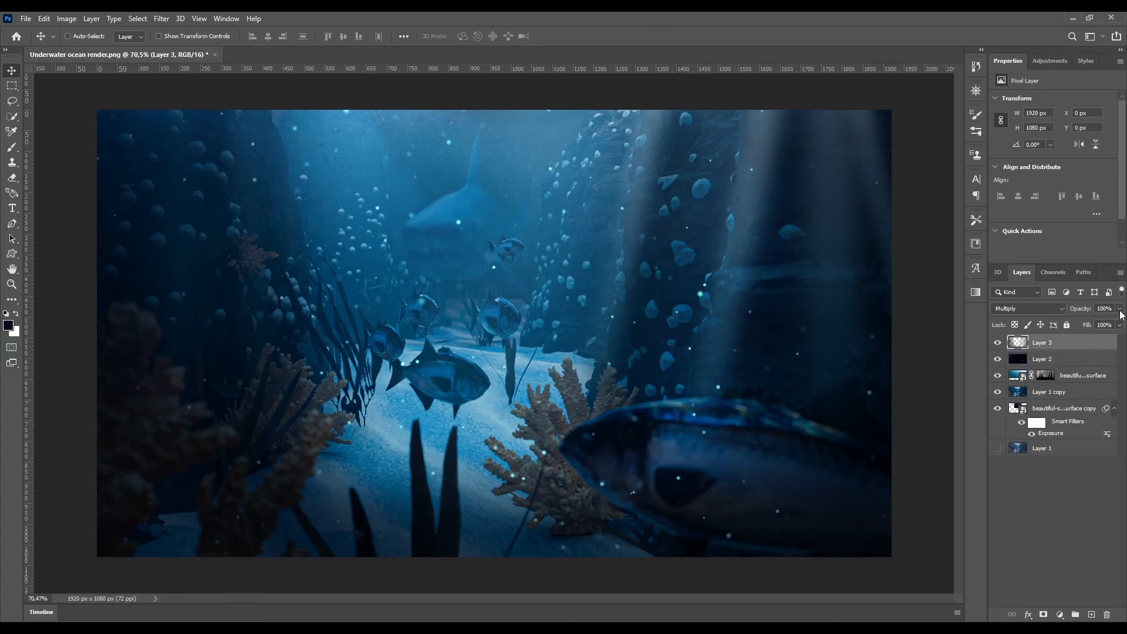
- Use Multiply blending for the painted vignette on Layer 3 and set its opacity to 90%
{"action": "left_click", "coordinate": [1033, 308]}
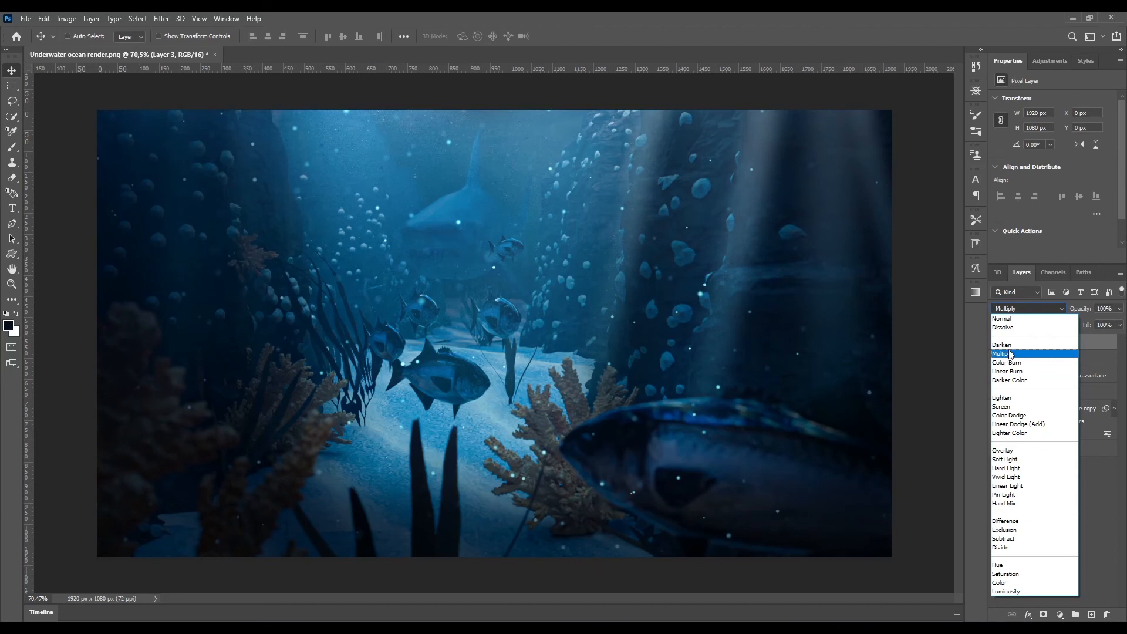
{"action": "left_click", "coordinate": [1011, 354]}
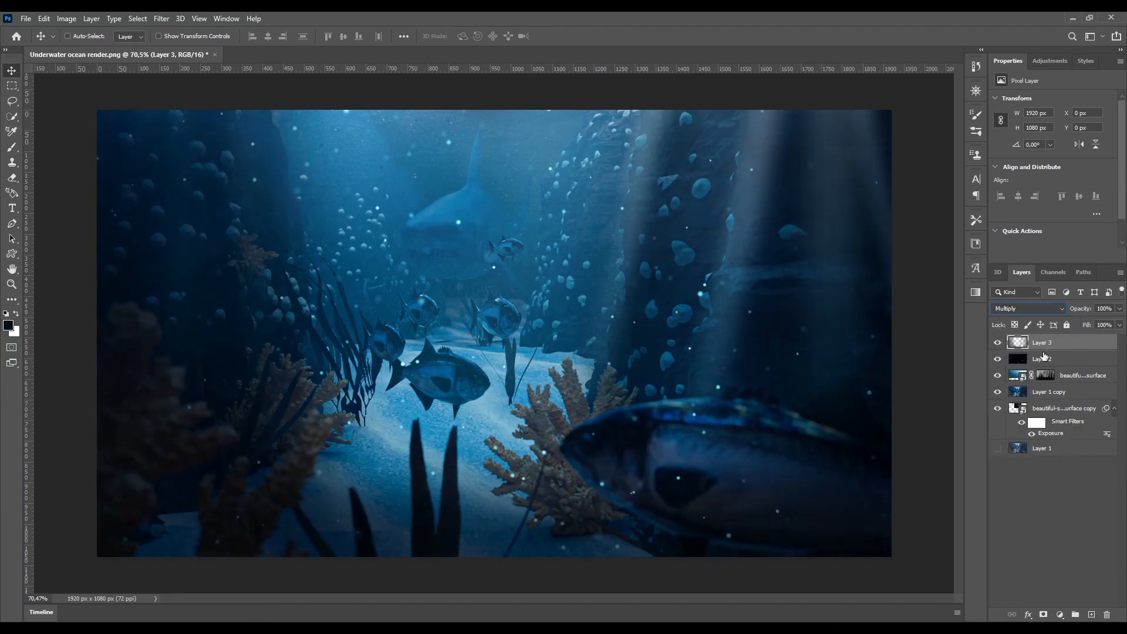
{"action": "left_click", "coordinate": [1119, 309]}
{"action": "left_click_drag", "start_coordinate": [1100, 322], "coordinate": [1114, 324]}
{"action": "left_click", "coordinate": [832, 584]}
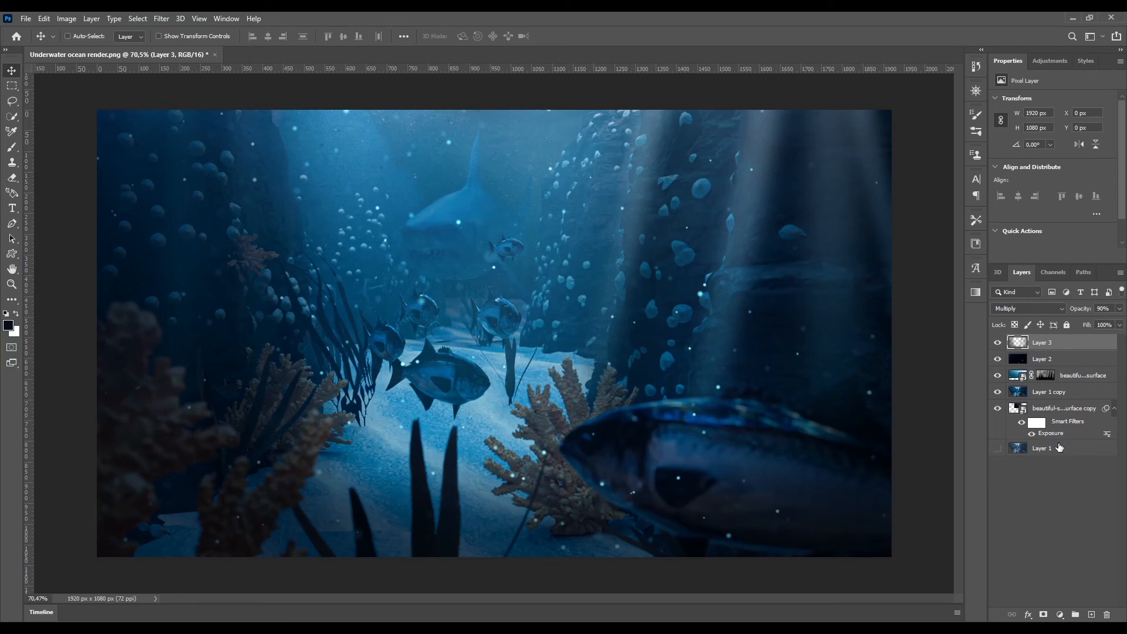
- Compare the image with the light-ray layer and the Layer 2 particles hidden and shown
{"action": "left_click", "coordinate": [1067, 376]}
{"action": "left_click", "coordinate": [998, 376]}
{"action": "left_click", "coordinate": [998, 375]}
{"action": "left_click", "coordinate": [997, 358]}
{"action": "left_click", "coordinate": [997, 358]}
{"action": "left_click", "coordinate": [1054, 360]}
{"action": "key", "text": "ctrl+t"}
{"action": "left_click_drag", "start_coordinate": [899, 105], "coordinate": [327, 371]}
{"action": "key", "text": "Escape"}
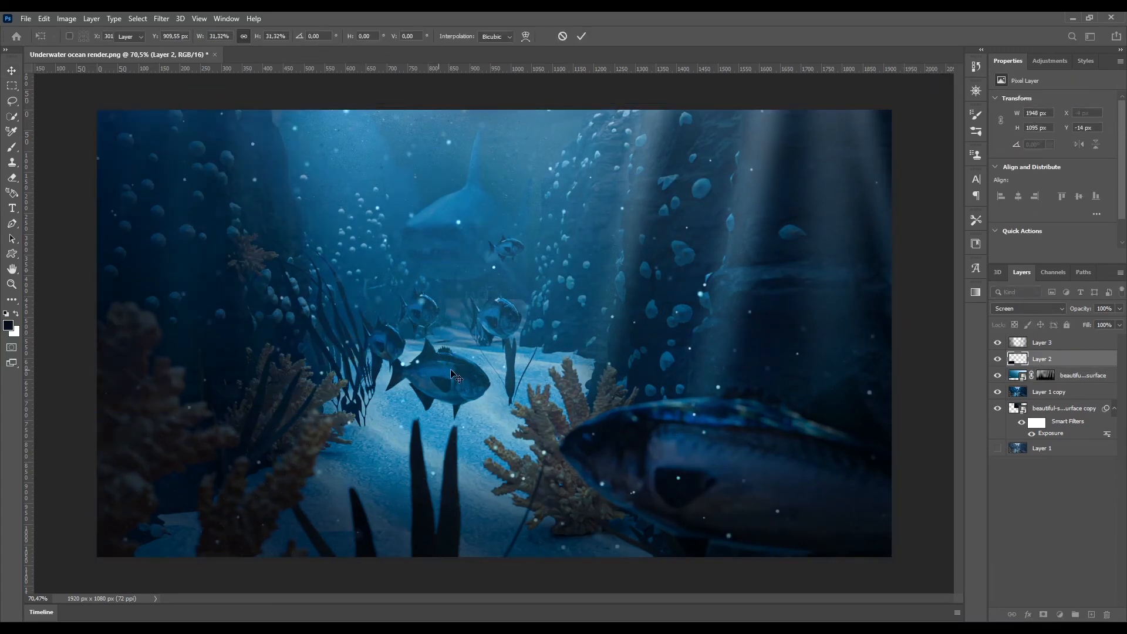
- Duplicate the Layer 2 particles and scale the copy to about 44% over the large foreground fish
{"action": "left_click_drag", "start_coordinate": [1104, 360], "coordinate": [1092, 613]}
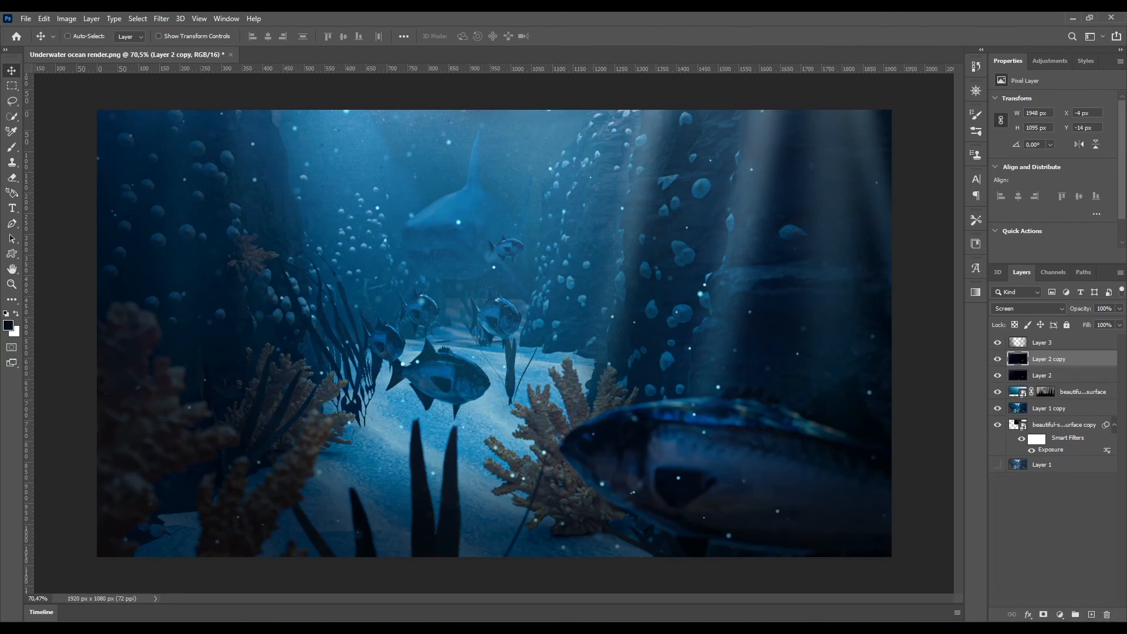
{"action": "key", "text": "ctrl+t"}
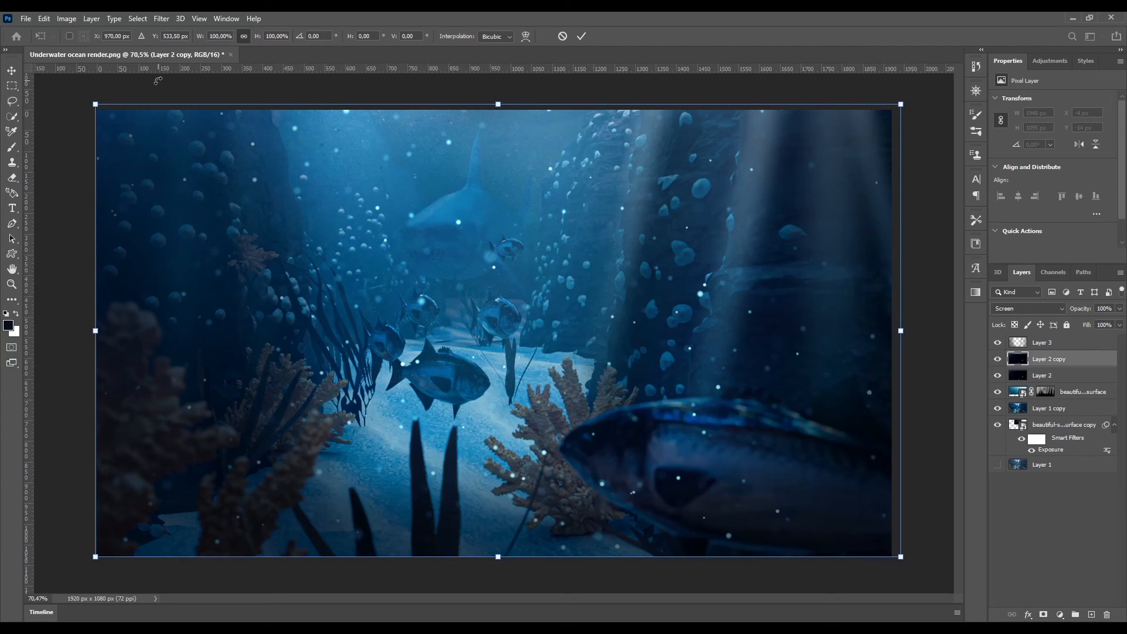
{"action": "left_click_drag", "start_coordinate": [903, 103], "coordinate": [397, 385]}
{"action": "left_click_drag", "start_coordinate": [328, 538], "coordinate": [773, 548]}
{"action": "left_click_drag", "start_coordinate": [840, 399], "coordinate": [901, 377]}
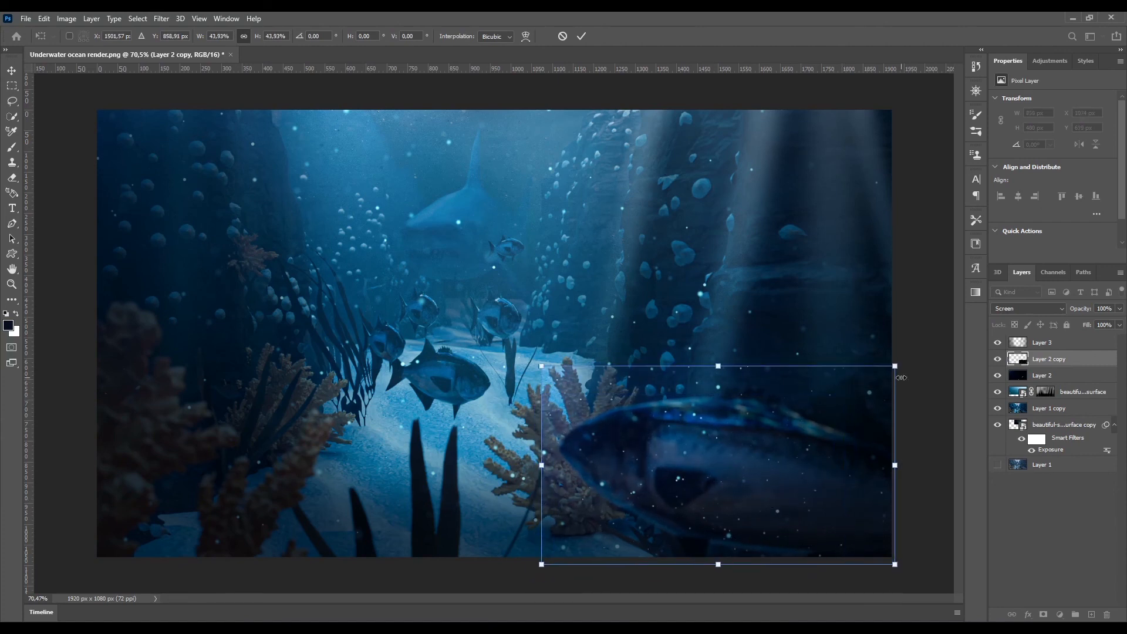
- Flip the scaled particle copy horizontally and apply the transform
{"action": "right_click", "coordinate": [761, 399]}
{"action": "left_click", "coordinate": [799, 593]}
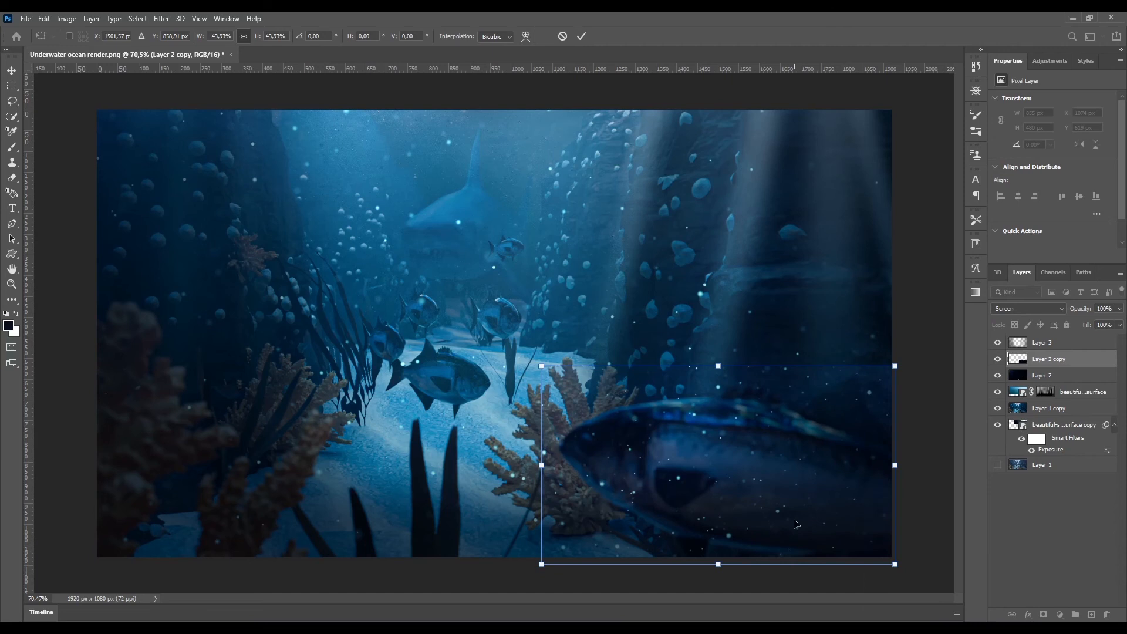
{"action": "key", "text": "Return"}
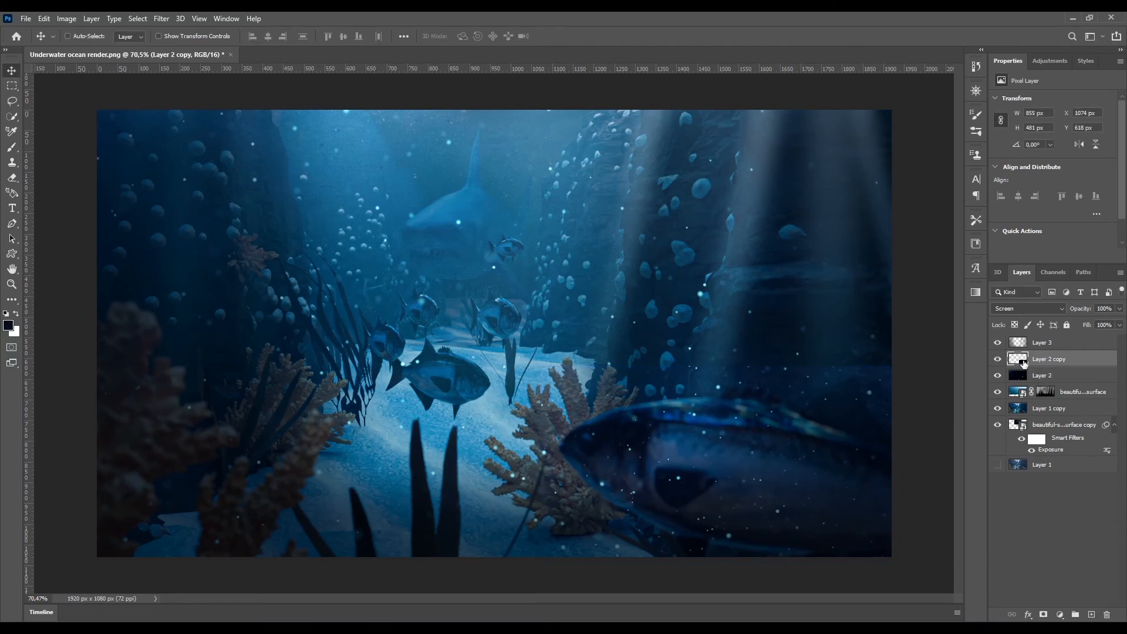
- Add a layer mask to the particle copy and fill it with black
{"action": "left_click", "coordinate": [1044, 614]}
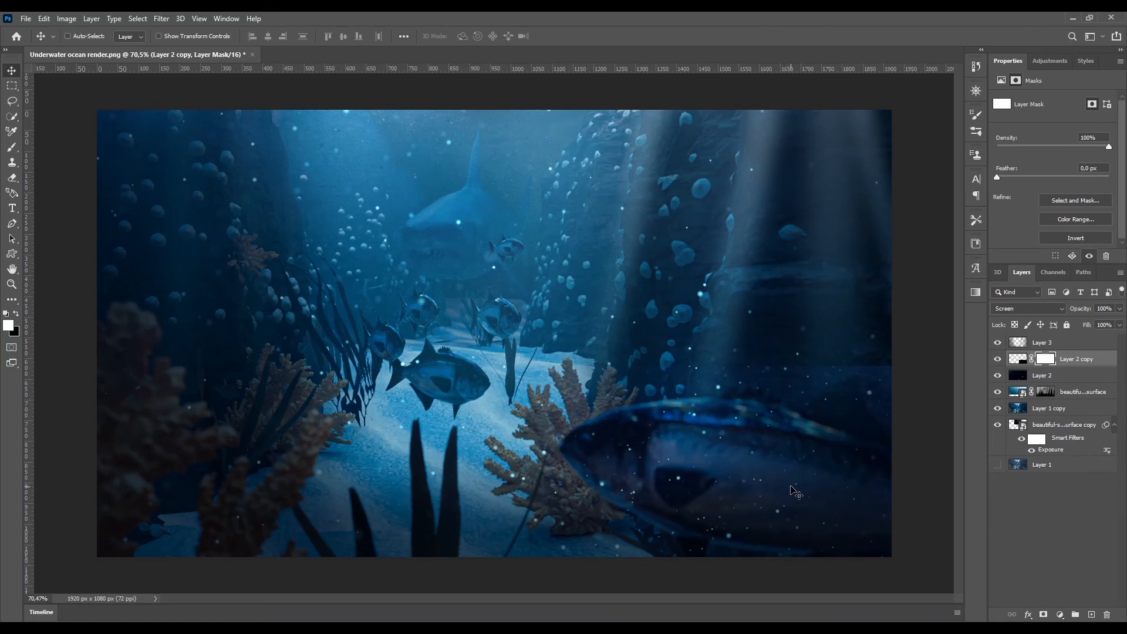
{"action": "key", "text": "ctrl"}
{"action": "key", "text": "g"}
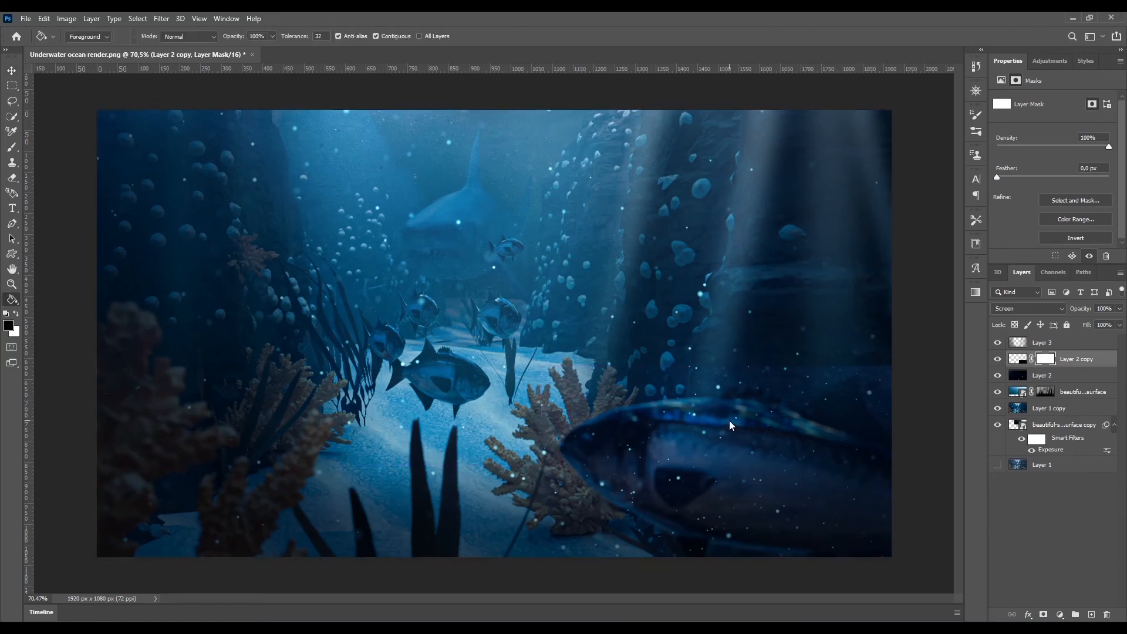
{"action": "left_click", "coordinate": [728, 420]}
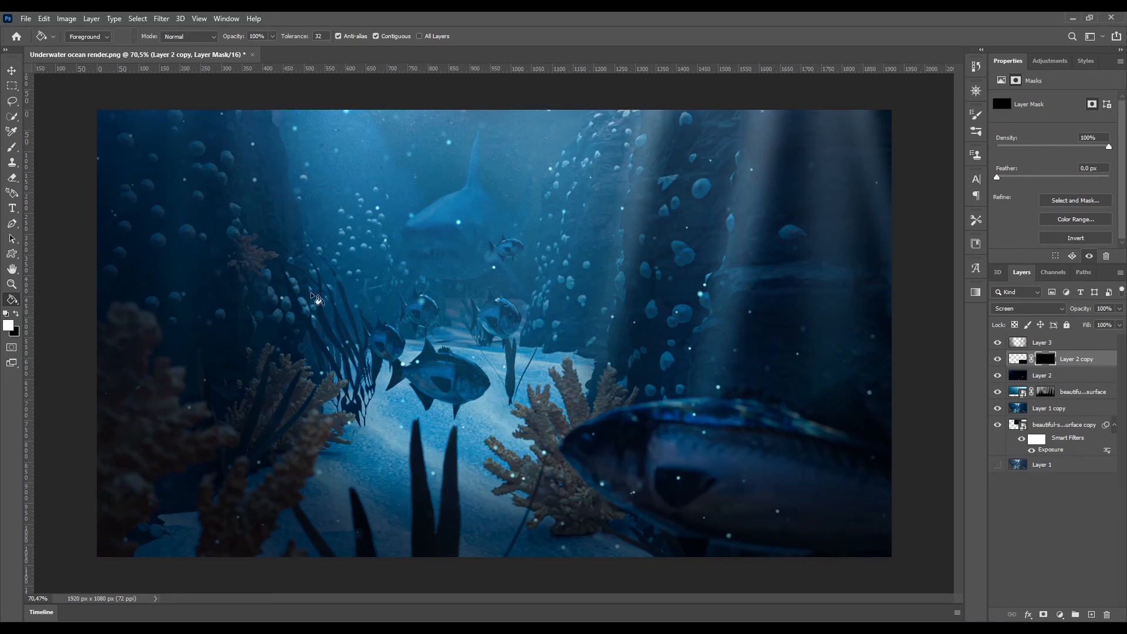
- Paint white on the mask over the foreground fish with a 125 px brush at 100% opacity and flow
{"action": "key", "text": "b"}
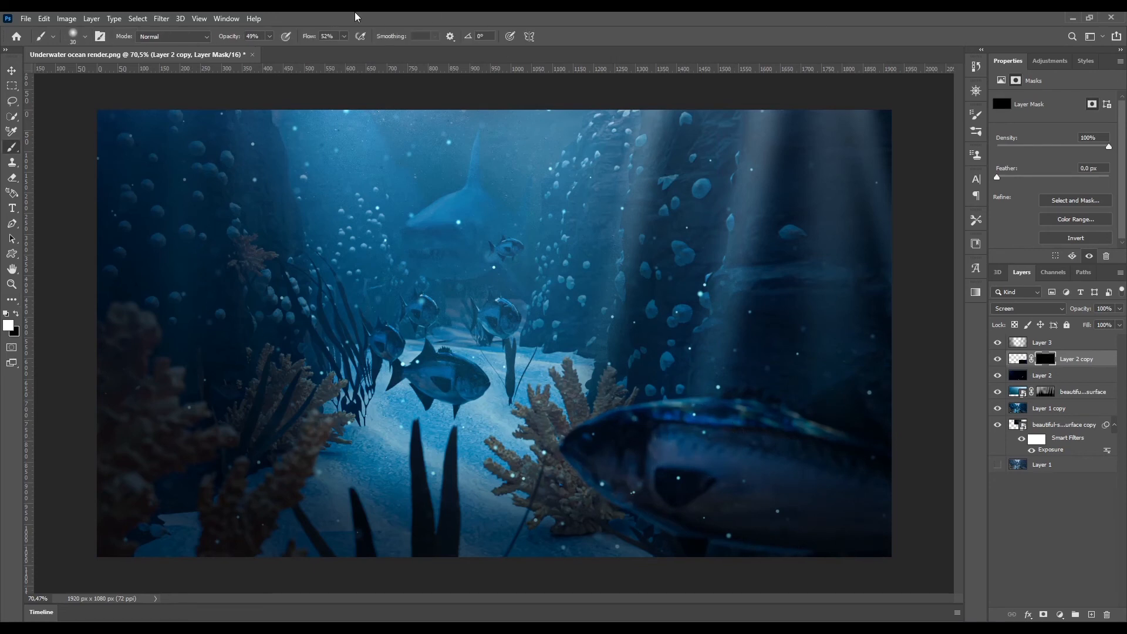
{"action": "key", "text": "0"}
{"action": "key", "text": "shift+0"}
{"action": "key", "text": "bracketright"}
{"action": "key", "text": "bracketright"}
{"action": "mouse_move", "coordinate": [579, 448]}
{"action": "left_mouse_down"}
{"action": "mouse_move", "coordinate": [718, 525]}
{"action": "mouse_move", "coordinate": [628, 408]}
{"action": "mouse_move", "coordinate": [835, 435]}
{"action": "mouse_move", "coordinate": [796, 435]}
{"action": "left_mouse_up"}
{"action": "mouse_move", "coordinate": [888, 395]}
{"action": "left_mouse_down"}
{"action": "mouse_move", "coordinate": [629, 415]}
{"action": "mouse_move", "coordinate": [566, 456]}
{"action": "mouse_move", "coordinate": [854, 481]}
{"action": "left_mouse_up"}
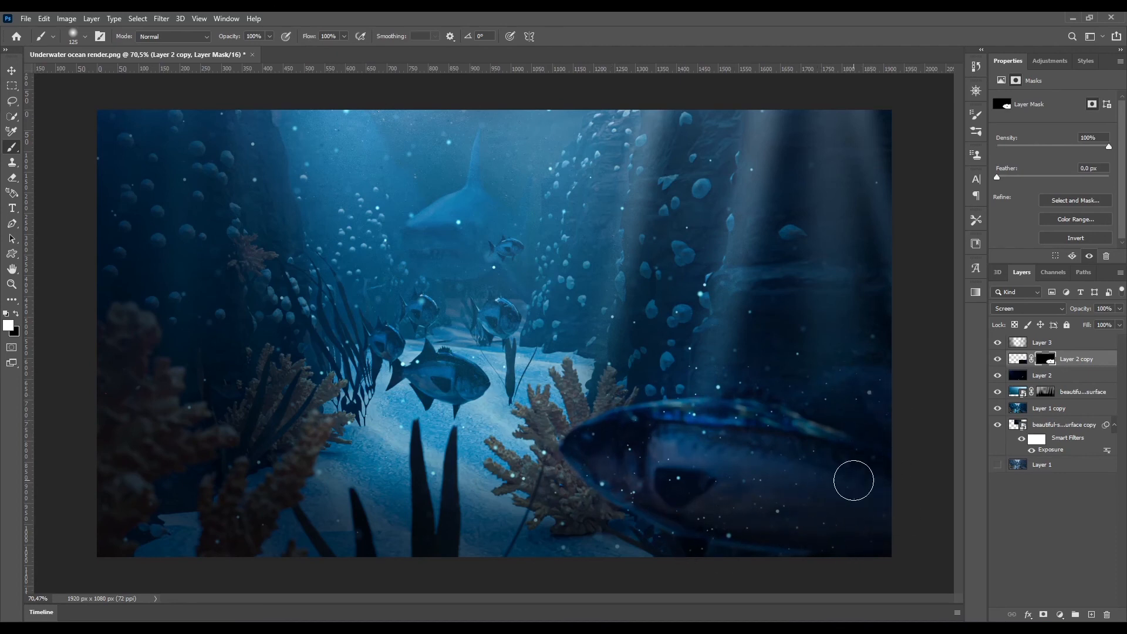
{"action": "left_click", "coordinate": [11, 70]}
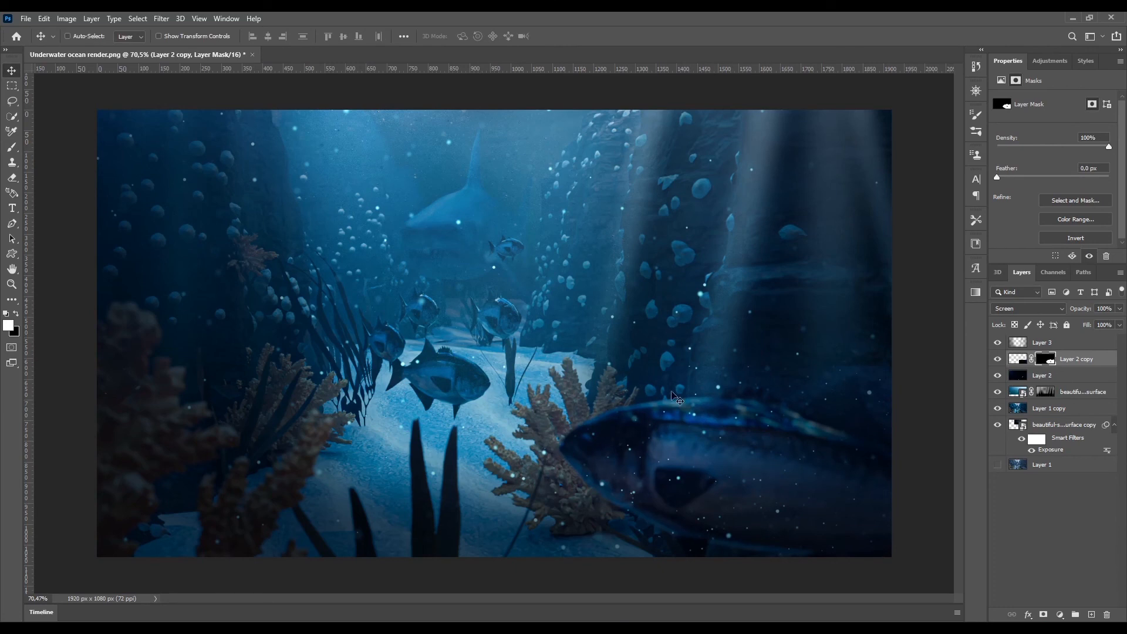
{"action": "key", "text": "x"}
{"action": "key", "text": "b"}
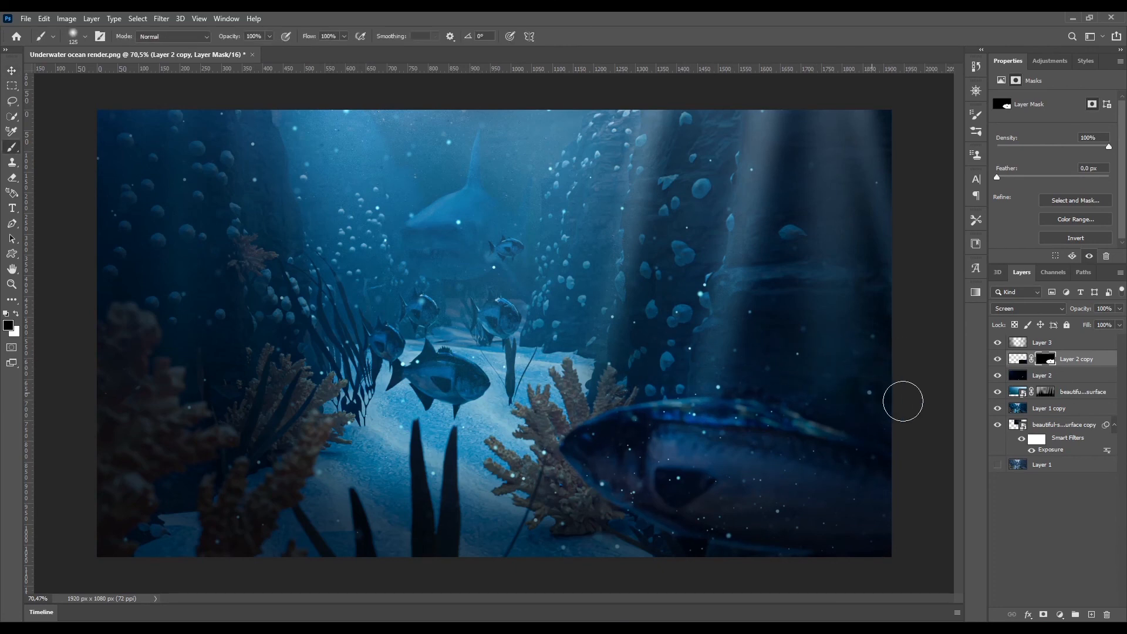
{"action": "left_click", "coordinate": [11, 69]}
{"action": "left_click_drag", "start_coordinate": [1099, 360], "coordinate": [1091, 614]}
{"action": "left_click_drag", "start_coordinate": [832, 505], "coordinate": [843, 183]}
{"action": "key", "text": "Delete"}
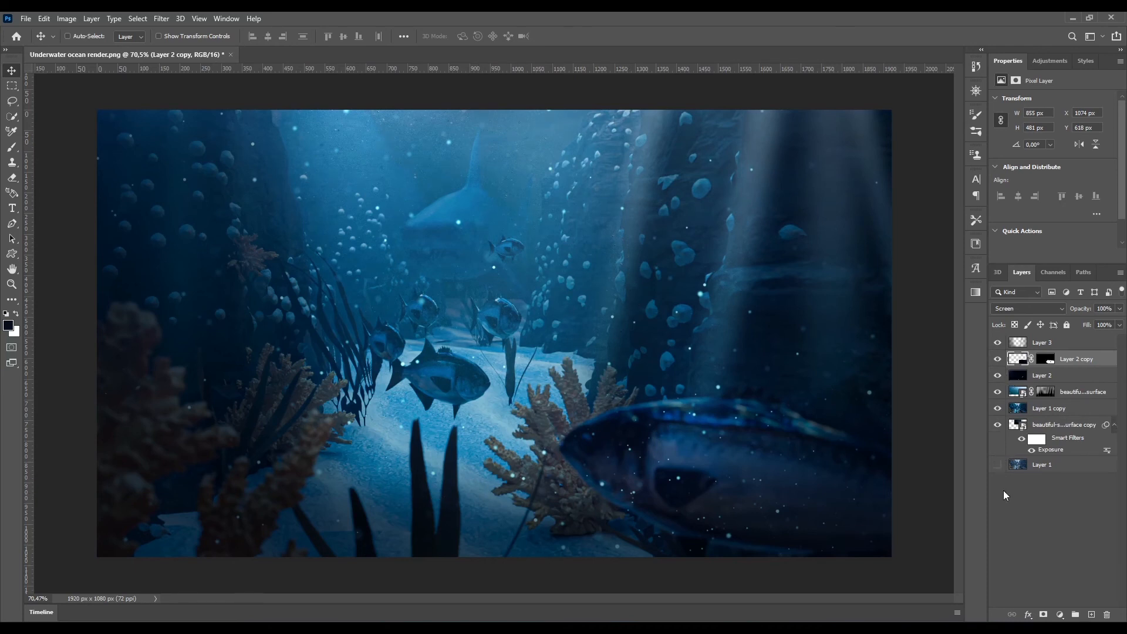
- Compare the image with Layer 1 copy, the light-ray layer and the underwater background copy each hidden and shown
{"action": "left_click", "coordinate": [997, 408]}
{"action": "left_click", "coordinate": [997, 409]}
{"action": "left_click", "coordinate": [997, 392]}
{"action": "left_click", "coordinate": [997, 392]}
{"action": "left_click", "coordinate": [997, 392]}
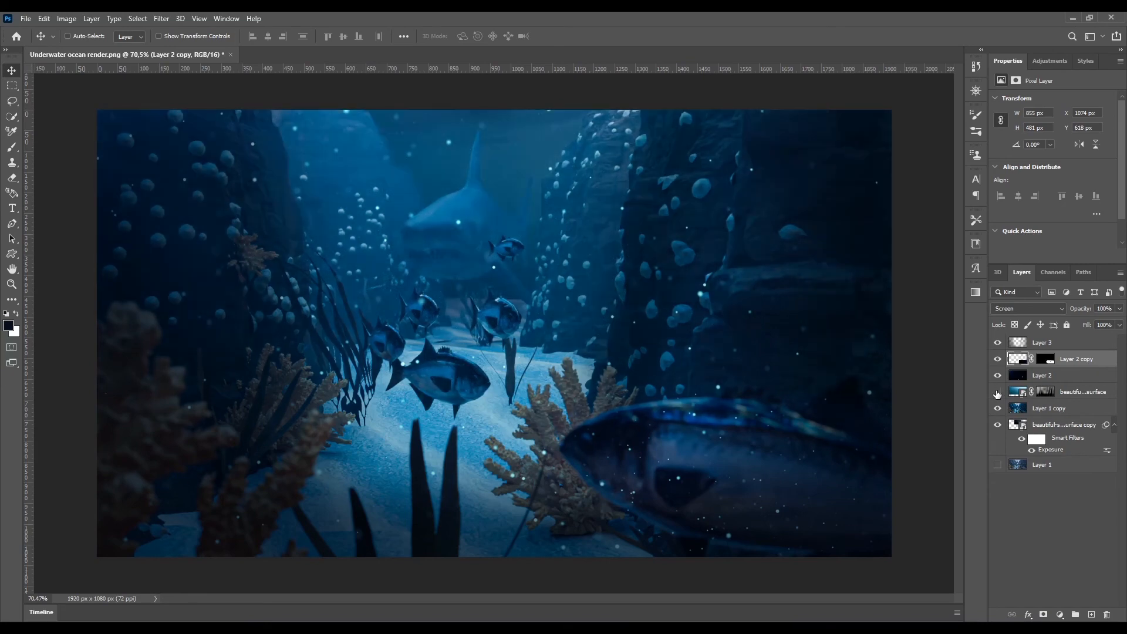
{"action": "left_click", "coordinate": [997, 392]}
{"action": "left_click", "coordinate": [998, 425]}
{"action": "left_click", "coordinate": [999, 425]}
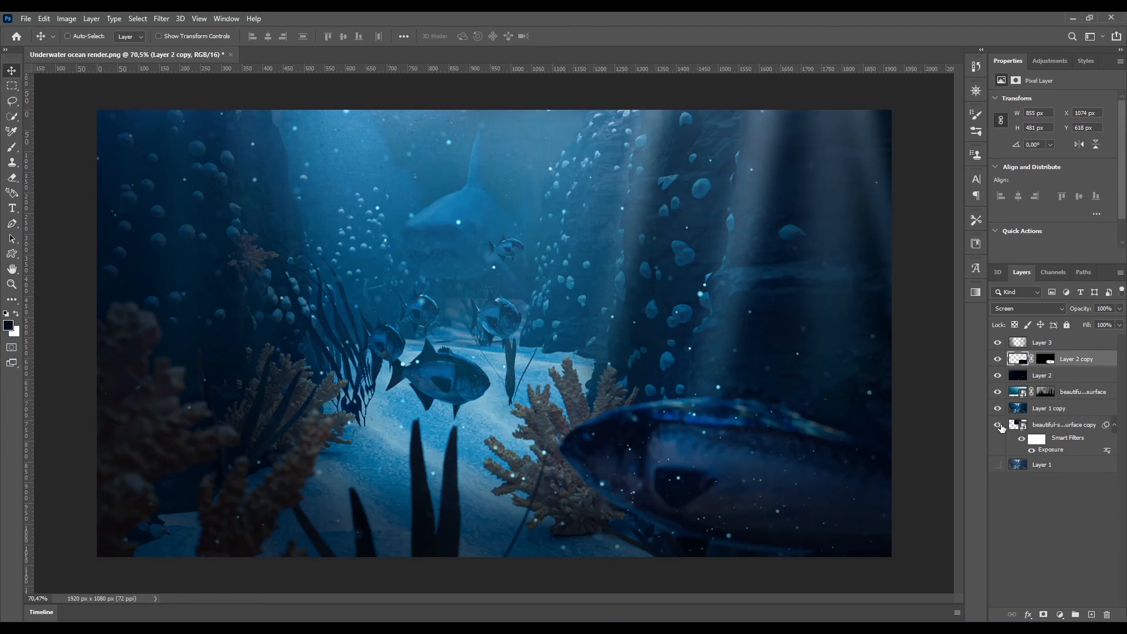
- Edit the Exposure smart filter on the underwater background copy, setting Exposure to about +0.24
{"action": "left_click", "coordinate": [1052, 428]}
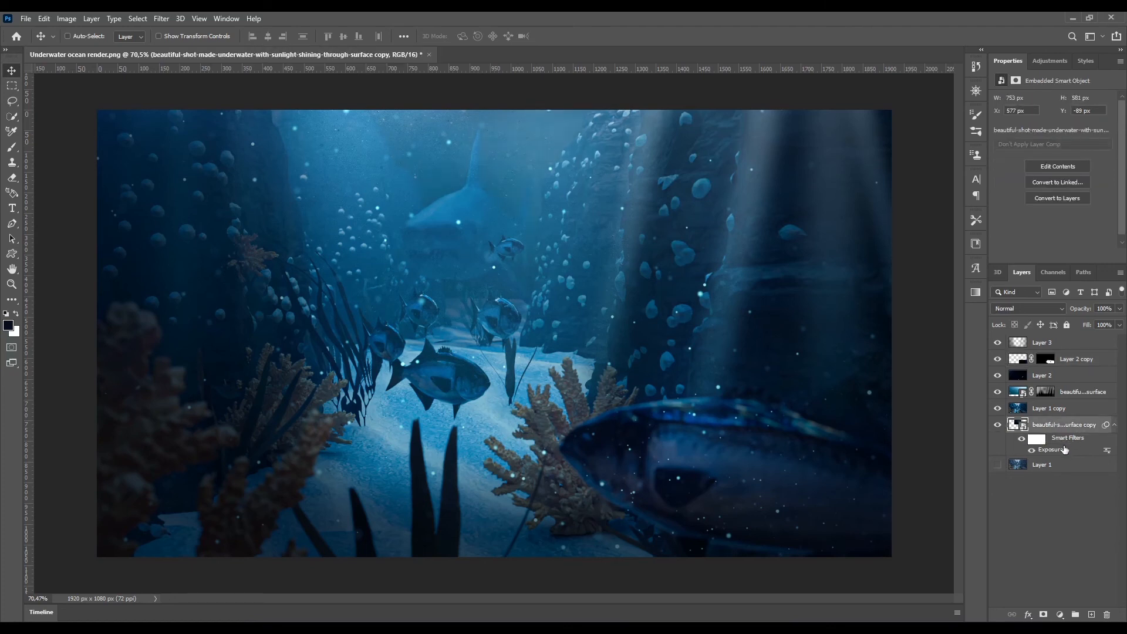
{"action": "right_click", "coordinate": [1055, 450]}
{"action": "left_click", "coordinate": [1052, 445]}
{"action": "double_click", "coordinate": [1052, 450]}
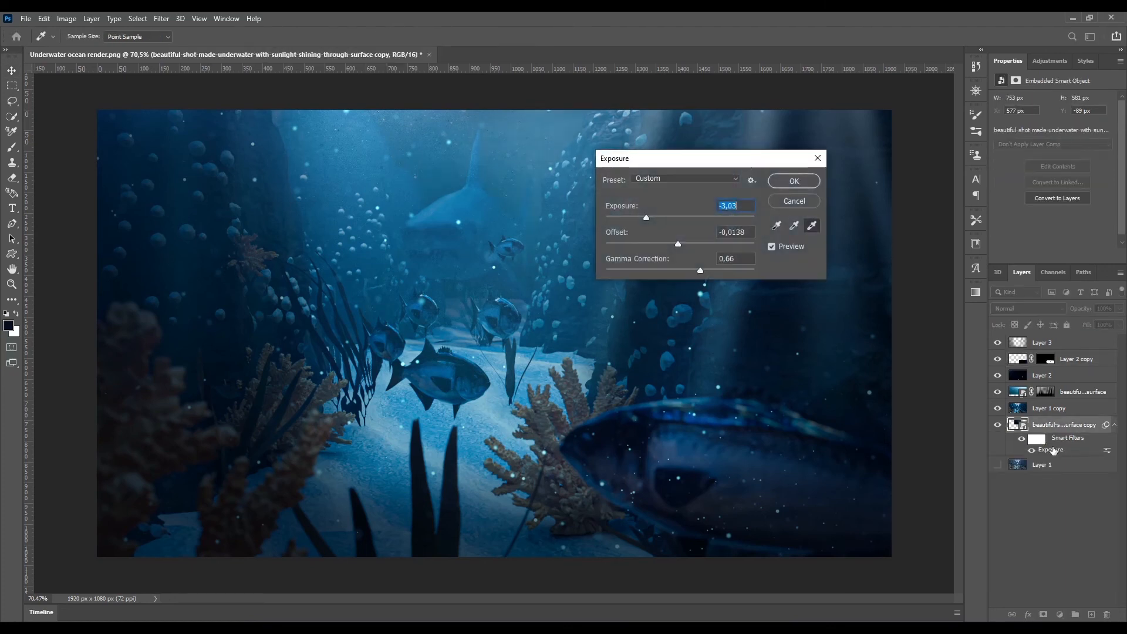
{"action": "left_click_drag", "start_coordinate": [739, 159], "coordinate": [861, 144]}
{"action": "left_click_drag", "start_coordinate": [795, 203], "coordinate": [804, 202]}
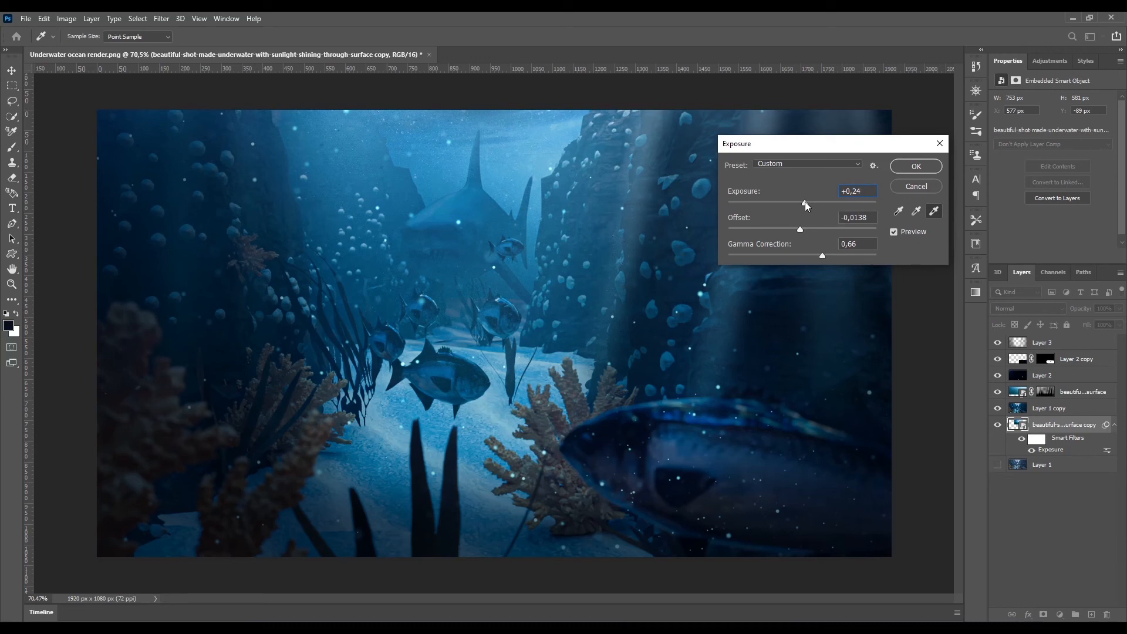
{"action": "left_click_drag", "start_coordinate": [804, 201], "coordinate": [805, 202]}
{"action": "left_click", "coordinate": [906, 172]}
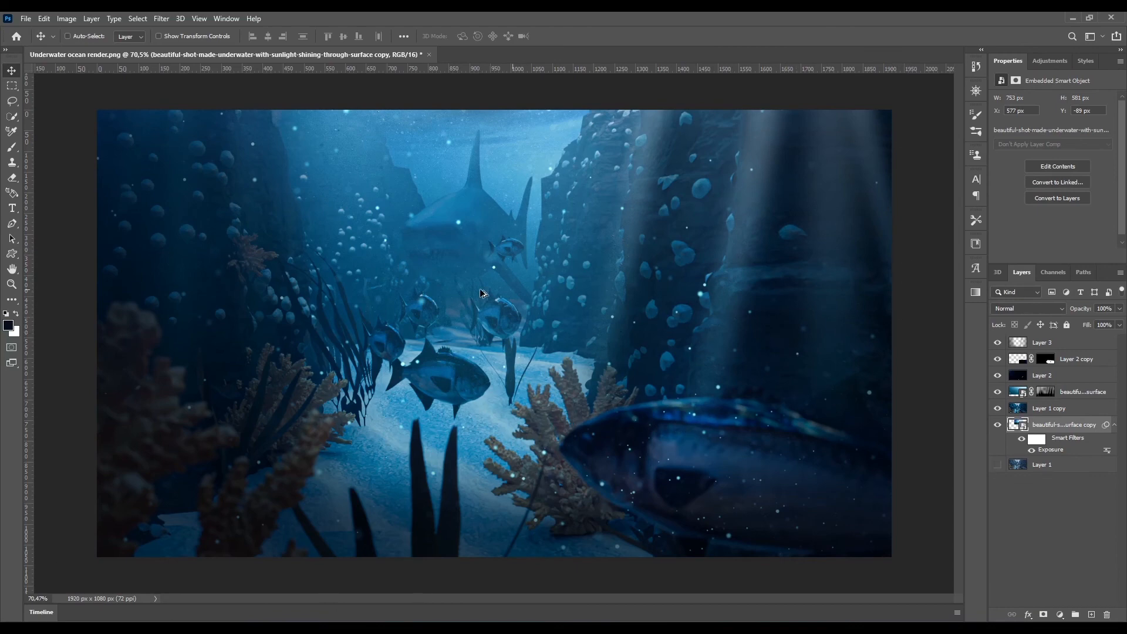
- Stamp all visible layers into a new merged layer above Layer 3
{"action": "scroll", "coordinate": [480, 288], "scroll_direction": "up", "scroll_amount": 3, "text": "alt"}
{"action": "scroll", "coordinate": [449, 299], "scroll_direction": "down", "scroll_amount": 4, "text": "alt"}
{"action": "scroll", "coordinate": [456, 300], "scroll_direction": "up", "scroll_amount": 2, "text": "alt"}
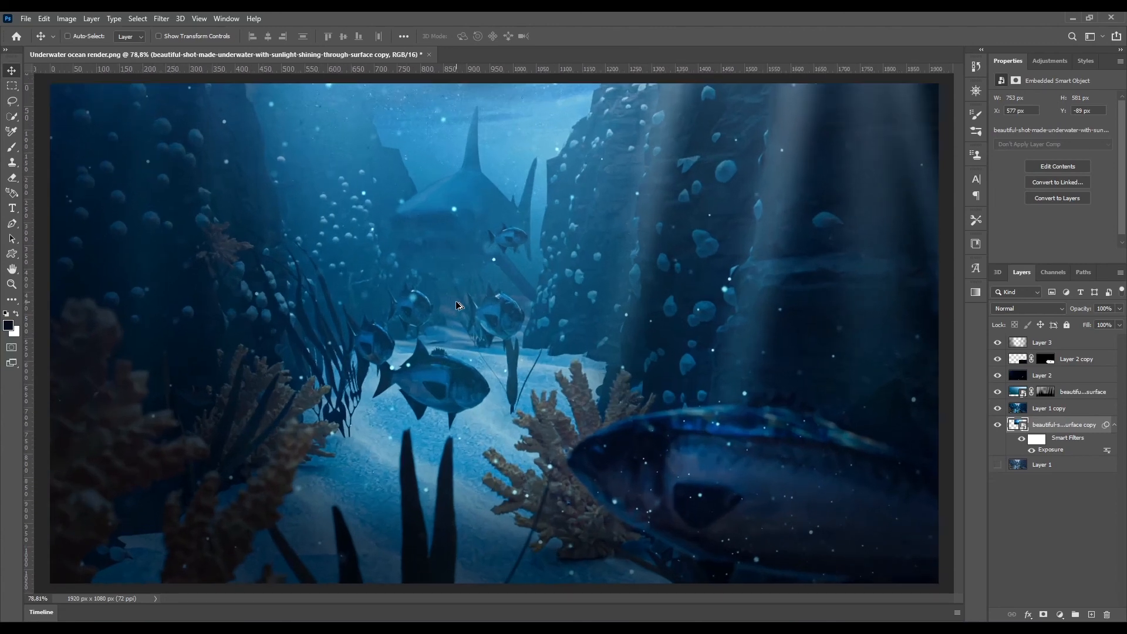
{"action": "scroll", "coordinate": [456, 305], "scroll_direction": "down", "scroll_amount": 1, "text": "alt"}
{"action": "left_click", "coordinate": [1080, 348]}
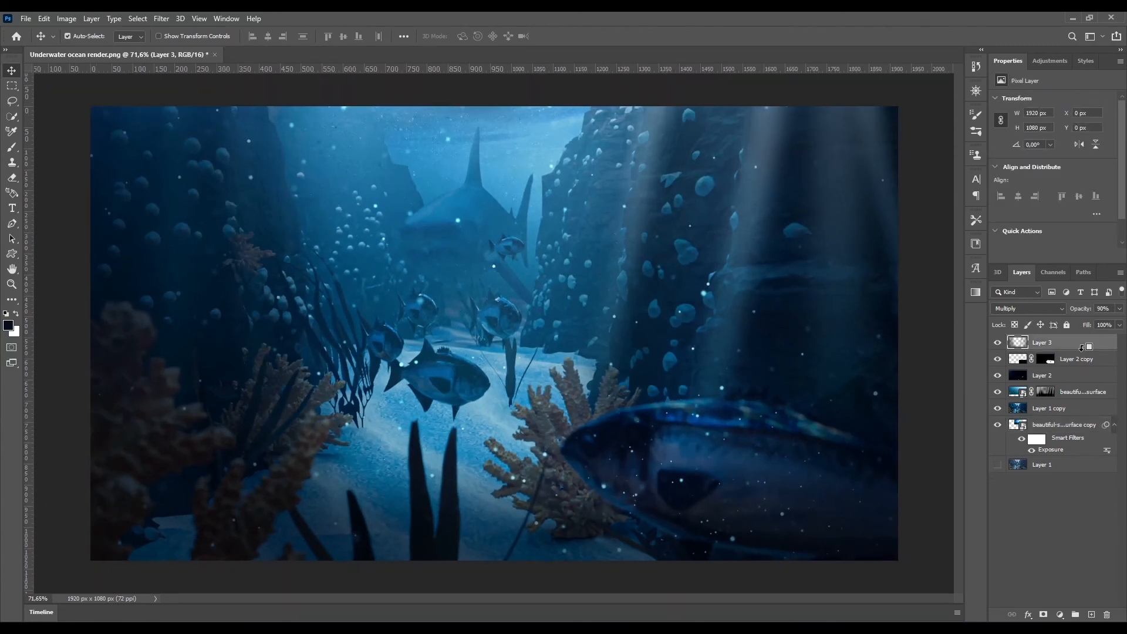
{"action": "key", "text": "ctrl+shift+alt+e"}
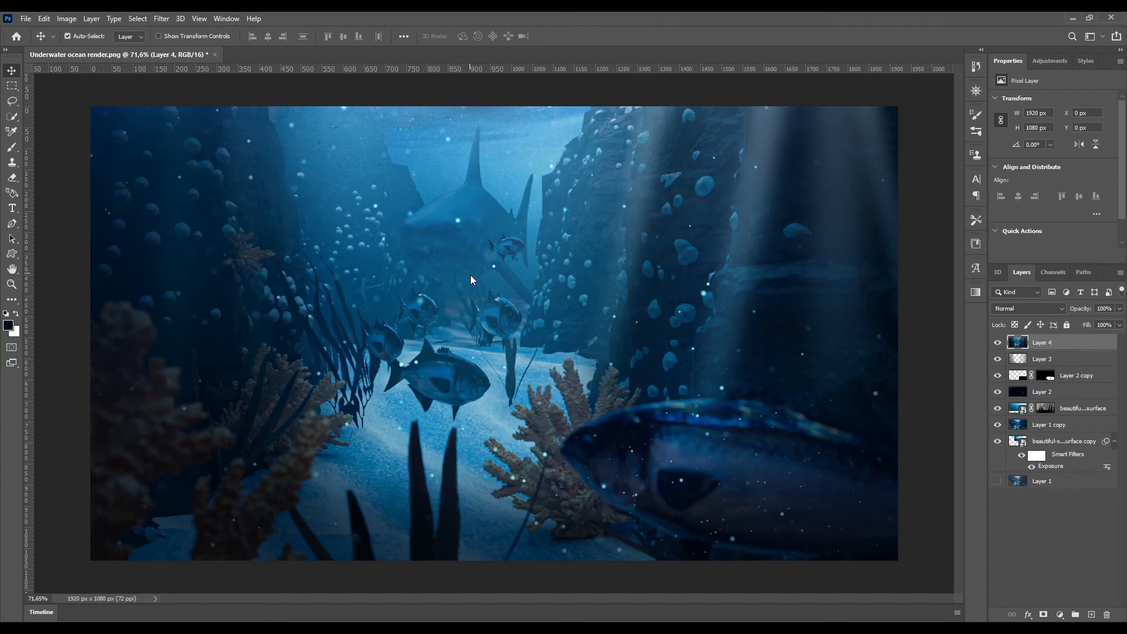
- Open the Camera Raw filter on the merged layer and set Exposure +0.50, Contrast +4, Texture +71 and Clarity +35
{"action": "key", "text": "ctrl+shift+a"}
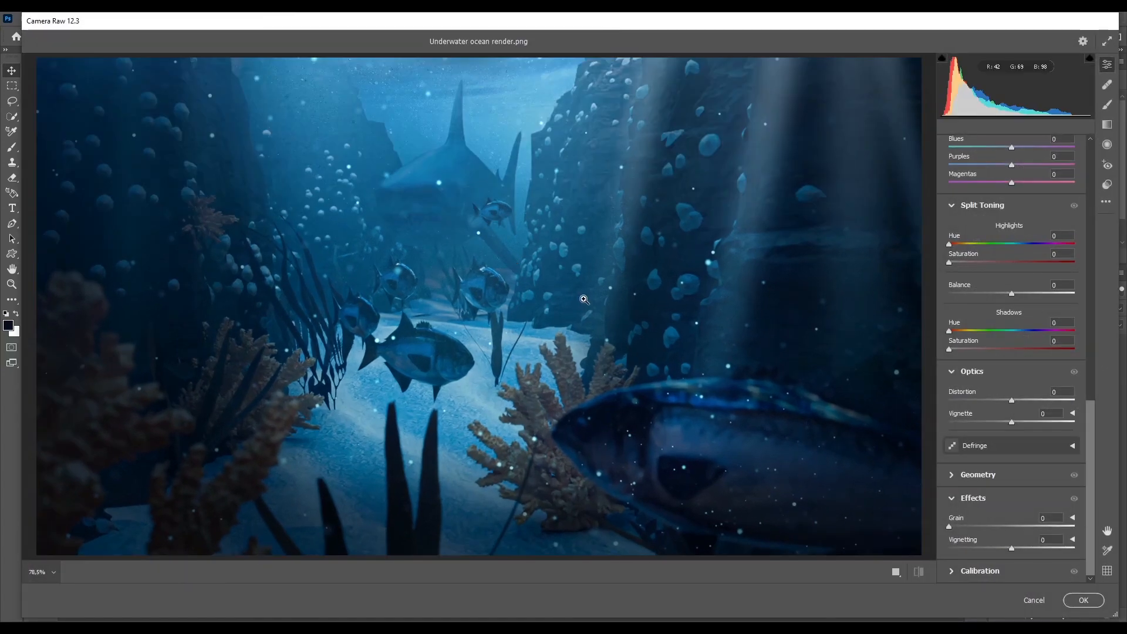
{"action": "mouse_move", "coordinate": [533, 264]}
{"action": "left_mouse_down"}
{"action": "mouse_move", "coordinate": [505, 271]}
{"action": "mouse_move", "coordinate": [526, 283]}
{"action": "left_mouse_up"}
{"action": "scroll", "coordinate": [1009, 247], "scroll_direction": "up", "scroll_amount": 8}
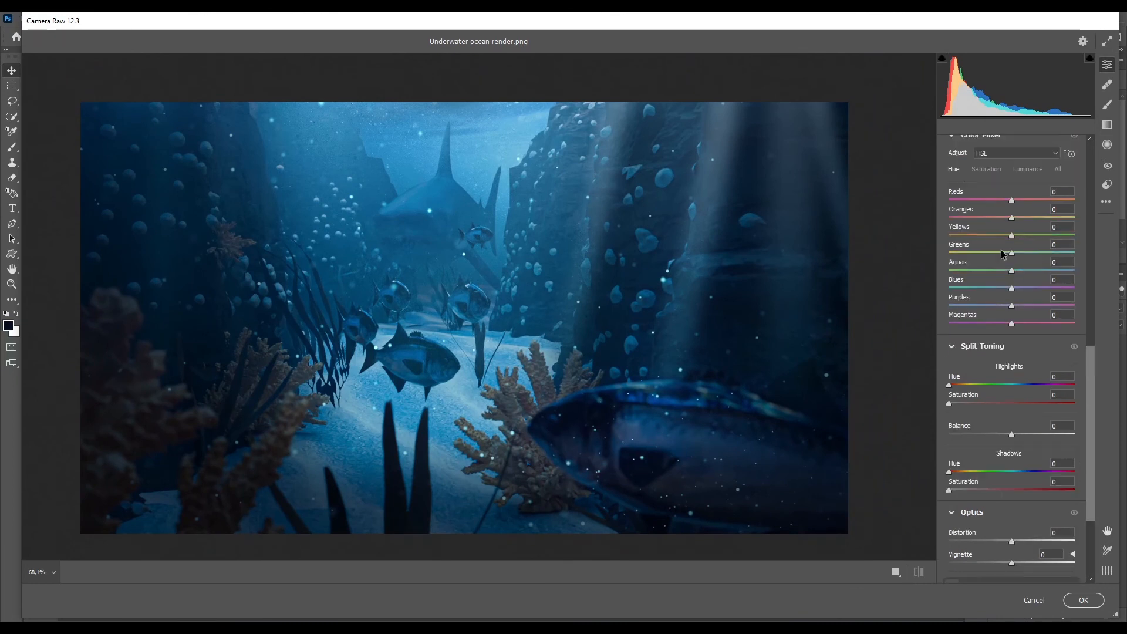
{"action": "scroll", "coordinate": [1012, 253], "scroll_direction": "up", "scroll_amount": 3}
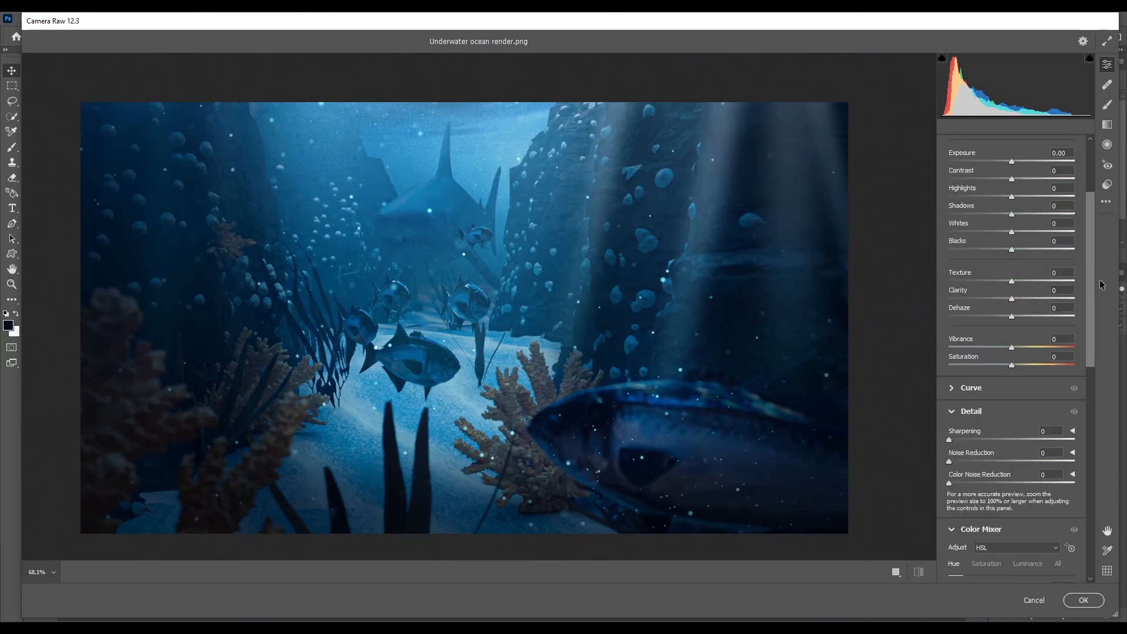
{"action": "scroll", "coordinate": [1082, 271], "scroll_direction": "up", "scroll_amount": 4}
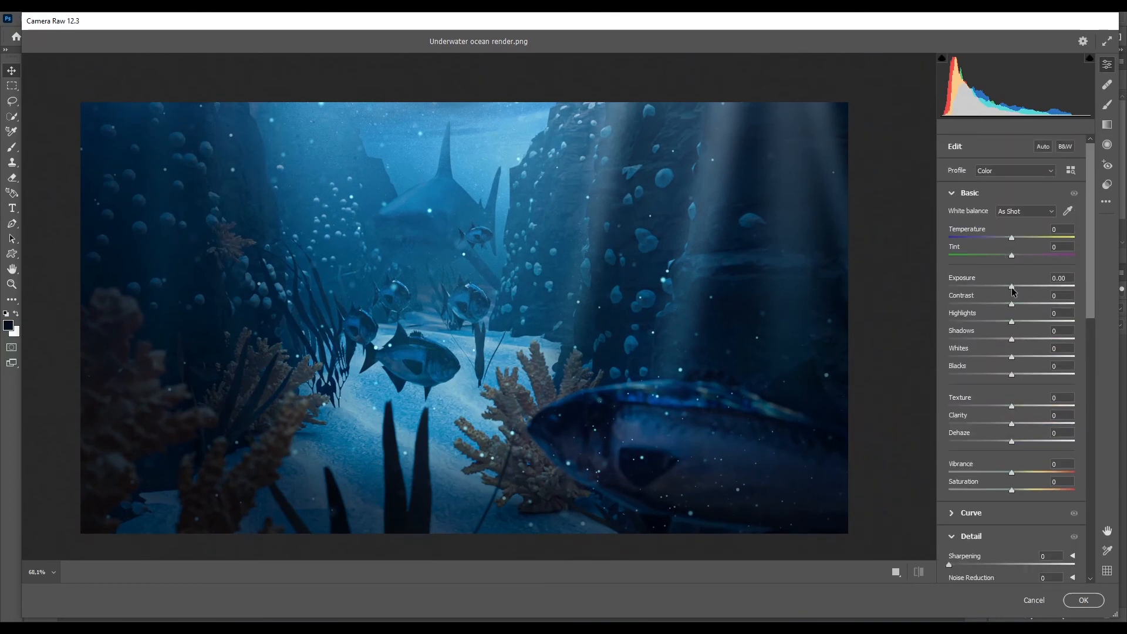
{"action": "left_click_drag", "start_coordinate": [1011, 289], "coordinate": [1059, 325]}
{"action": "scroll", "coordinate": [1014, 306], "scroll_direction": "down", "scroll_amount": 3}
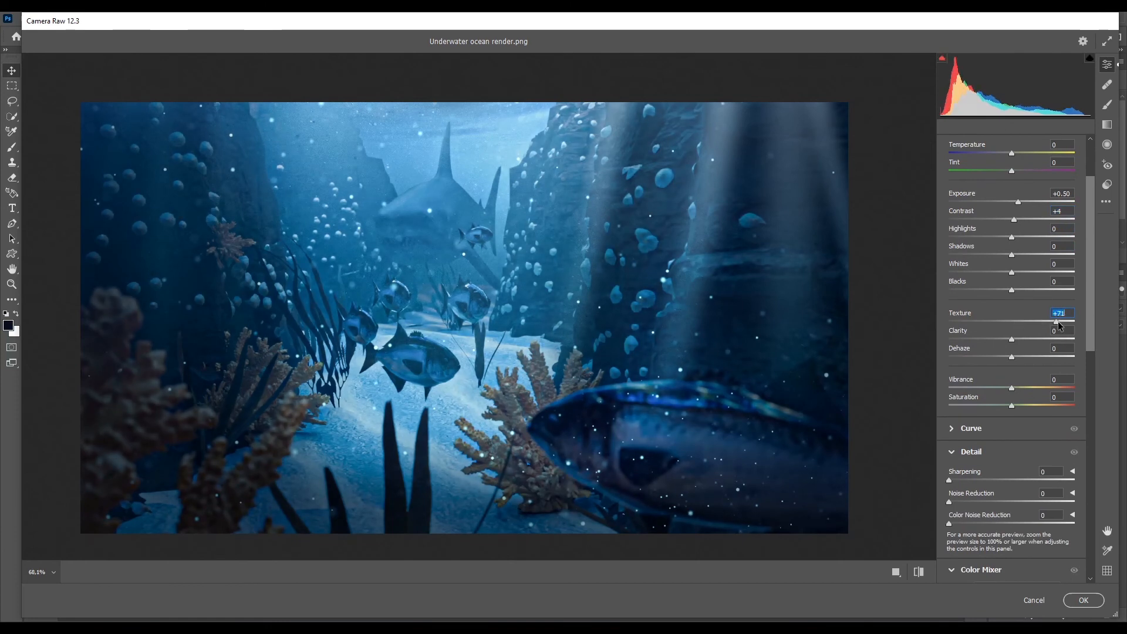
{"action": "left_click_drag", "start_coordinate": [1013, 340], "coordinate": [1024, 340]}
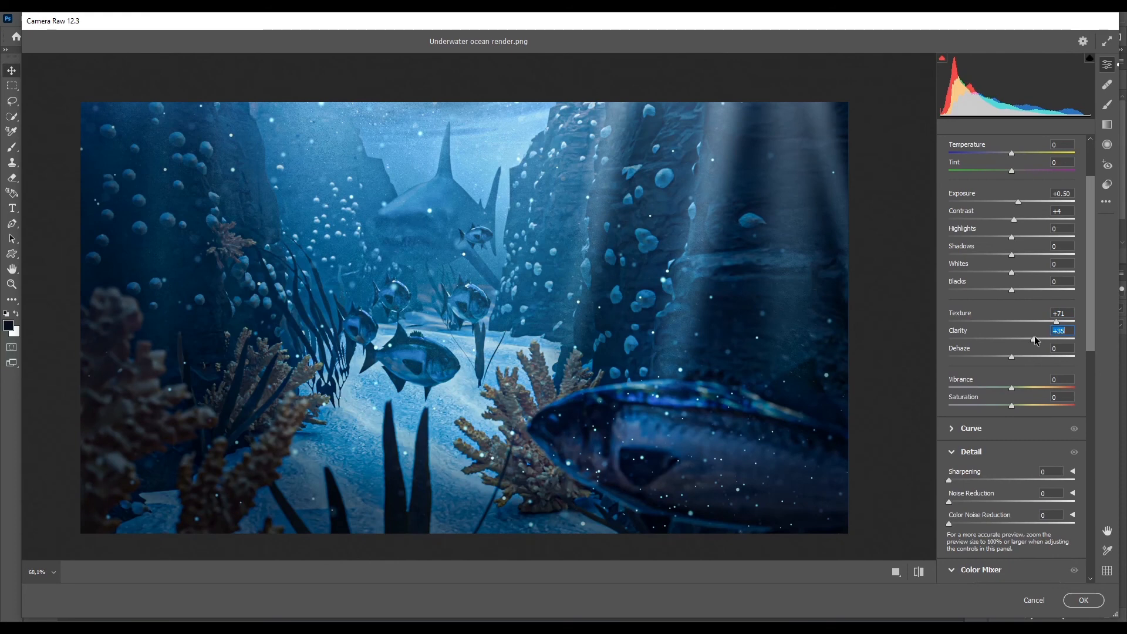
- Try Vibrance, Sharpening and Noise Reduction adjustments on the merged image in Camera Raw
{"action": "scroll", "coordinate": [1033, 346], "scroll_direction": "down", "scroll_amount": 3}
{"action": "left_click", "coordinate": [1012, 274]}
{"action": "mouse_move", "coordinate": [1013, 275]}
{"action": "left_mouse_down"}
{"action": "mouse_move", "coordinate": [997, 275]}
{"action": "mouse_move", "coordinate": [1012, 277]}
{"action": "left_mouse_up"}
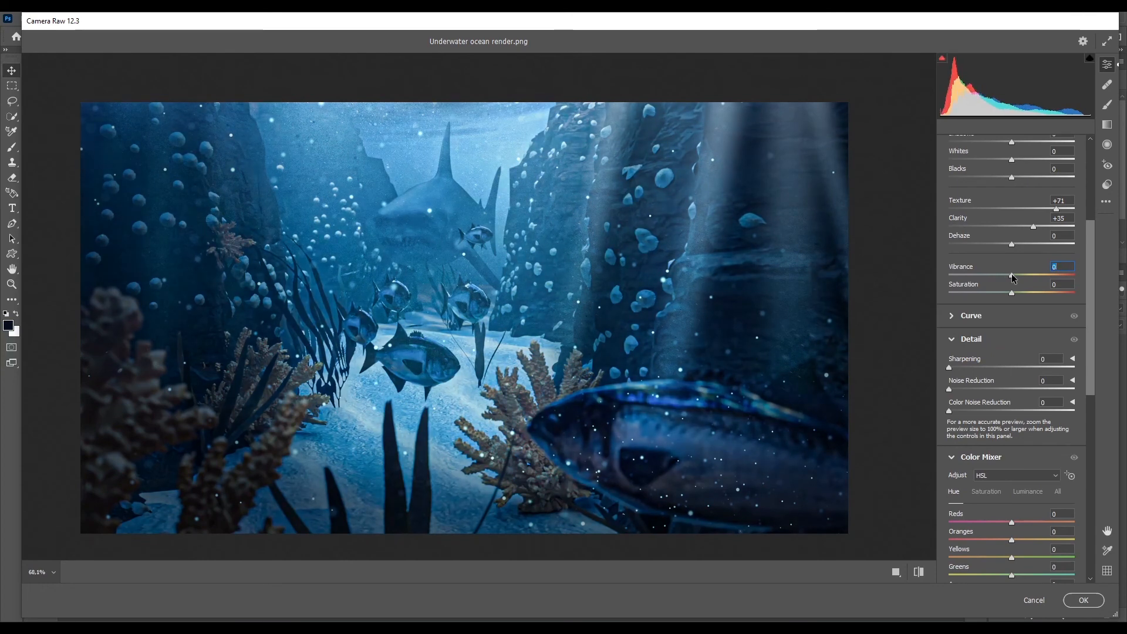
{"action": "scroll", "coordinate": [1013, 295], "scroll_direction": "down", "scroll_amount": 3}
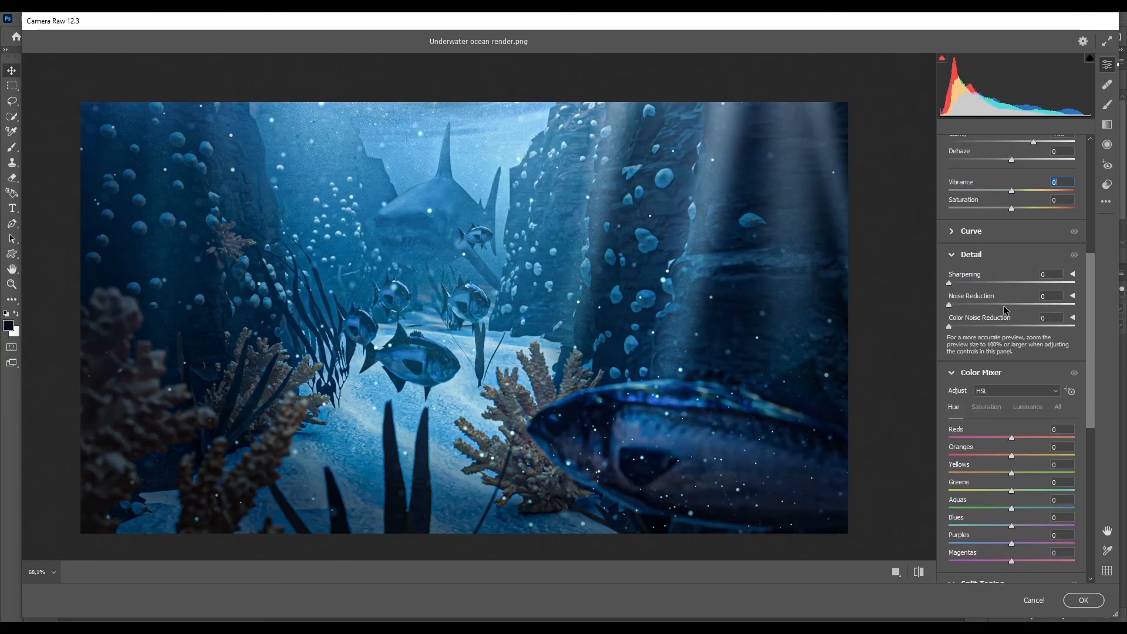
{"action": "left_click_drag", "start_coordinate": [949, 283], "coordinate": [910, 277]}
{"action": "left_click_drag", "start_coordinate": [949, 304], "coordinate": [972, 308]}
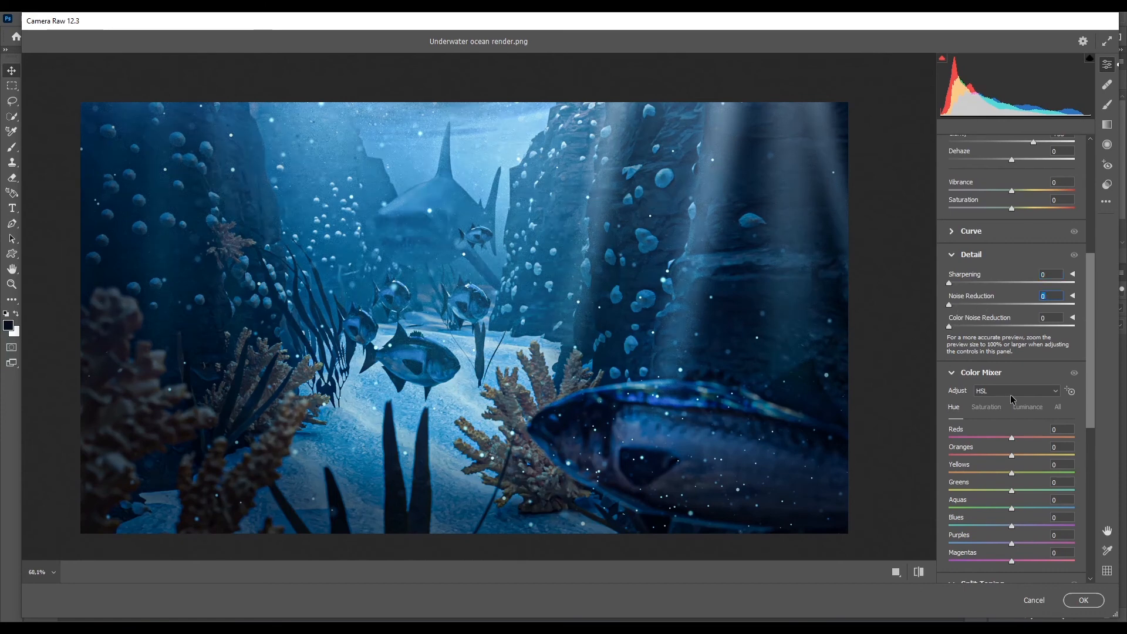
- Shift the Color Mixer hues of the merged image, setting Reds to -3 and Purples to +3
{"action": "scroll", "coordinate": [1010, 399], "scroll_direction": "down", "scroll_amount": 1}
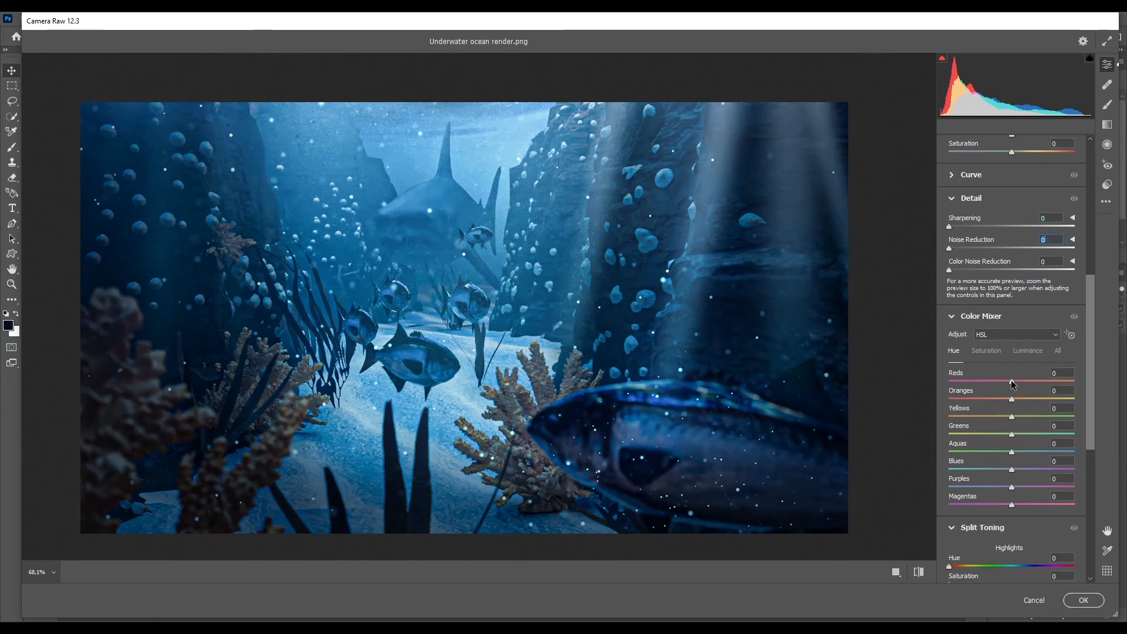
{"action": "mouse_move", "coordinate": [1013, 385]}
{"action": "left_mouse_down"}
{"action": "mouse_move", "coordinate": [960, 388]}
{"action": "mouse_move", "coordinate": [1031, 387]}
{"action": "mouse_move", "coordinate": [1009, 386]}
{"action": "left_mouse_up"}
{"action": "mouse_move", "coordinate": [1012, 470]}
{"action": "left_mouse_down"}
{"action": "mouse_move", "coordinate": [987, 470]}
{"action": "mouse_move", "coordinate": [1037, 465]}
{"action": "mouse_move", "coordinate": [1010, 463]}
{"action": "left_mouse_up"}
{"action": "scroll", "coordinate": [1016, 497], "scroll_direction": "down", "scroll_amount": 1}
{"action": "scroll", "coordinate": [1017, 497], "scroll_direction": "down", "scroll_amount": 2}
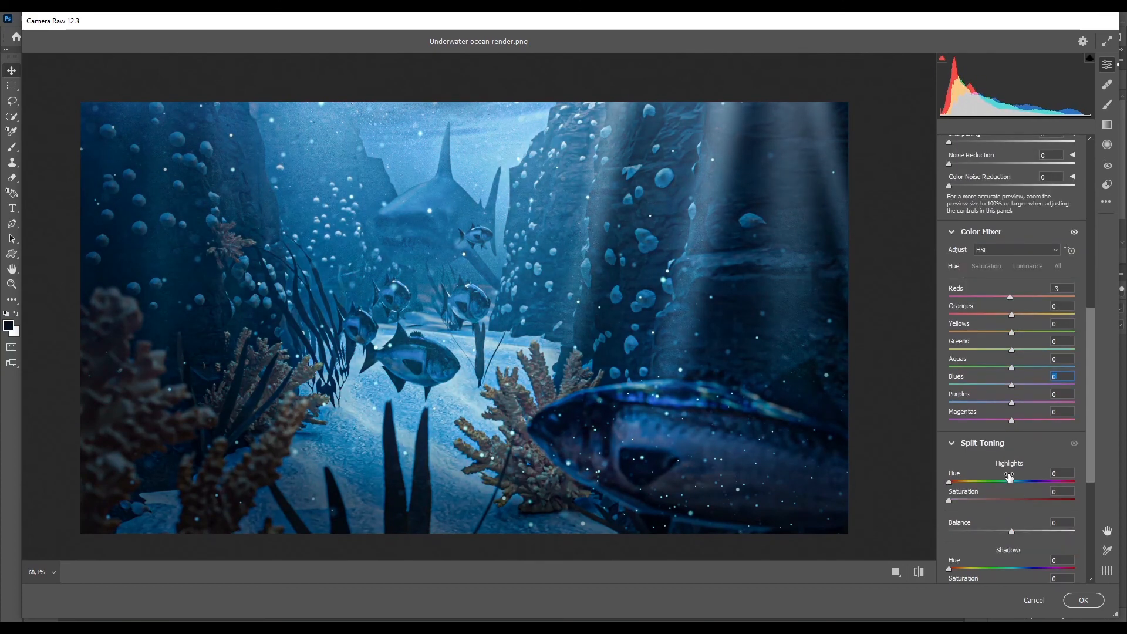
{"action": "mouse_move", "coordinate": [1011, 420]}
{"action": "left_mouse_down"}
{"action": "mouse_move", "coordinate": [1032, 422]}
{"action": "mouse_move", "coordinate": [1011, 417]}
{"action": "left_mouse_up"}
{"action": "left_click_drag", "start_coordinate": [1011, 402], "coordinate": [1014, 403]}
{"action": "scroll", "coordinate": [1027, 417], "scroll_direction": "down", "scroll_amount": 4}
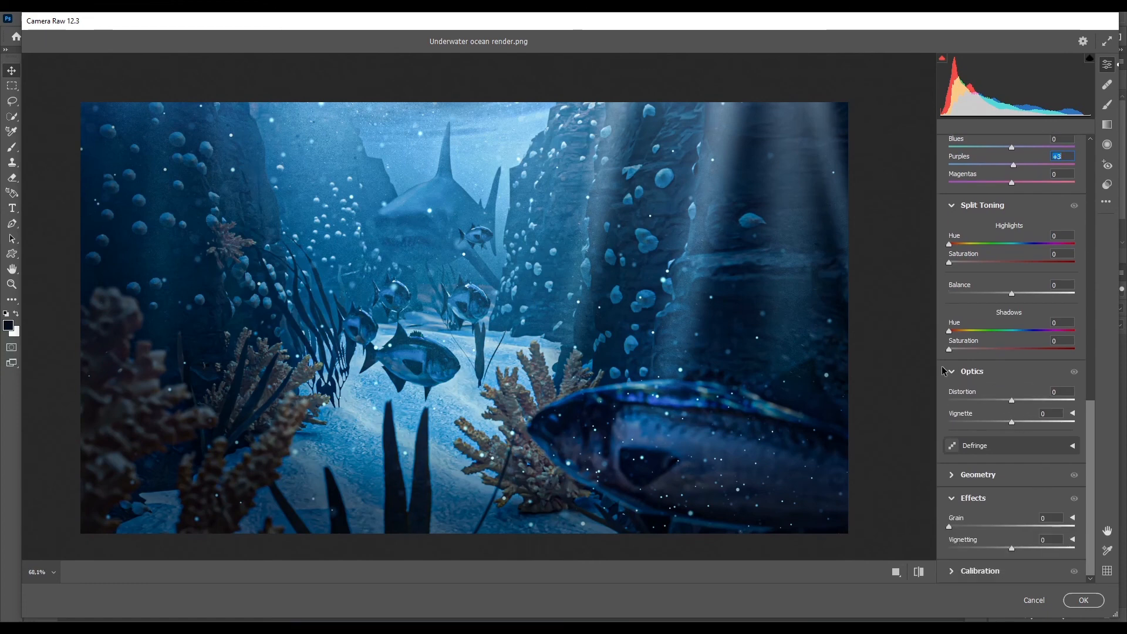
- Set the Optics Vignette to -93 and Grain to 18, and apply the Camera Raw filter to the merged layer
{"action": "left_click_drag", "start_coordinate": [1010, 427], "coordinate": [953, 429]}
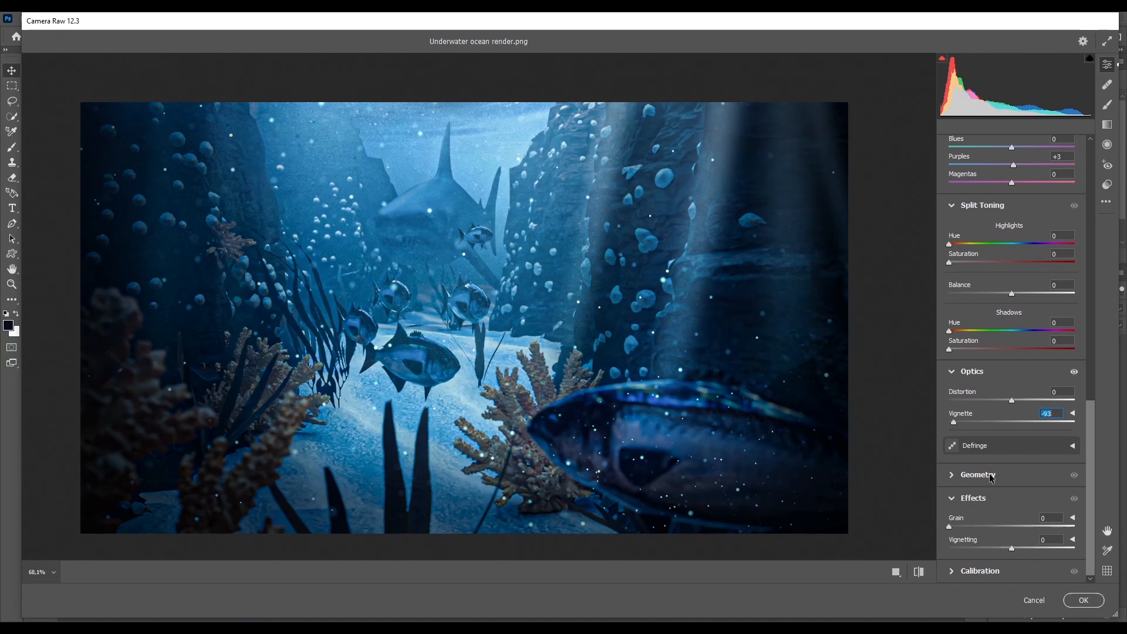
{"action": "left_click_drag", "start_coordinate": [384, 345], "coordinate": [457, 293]}
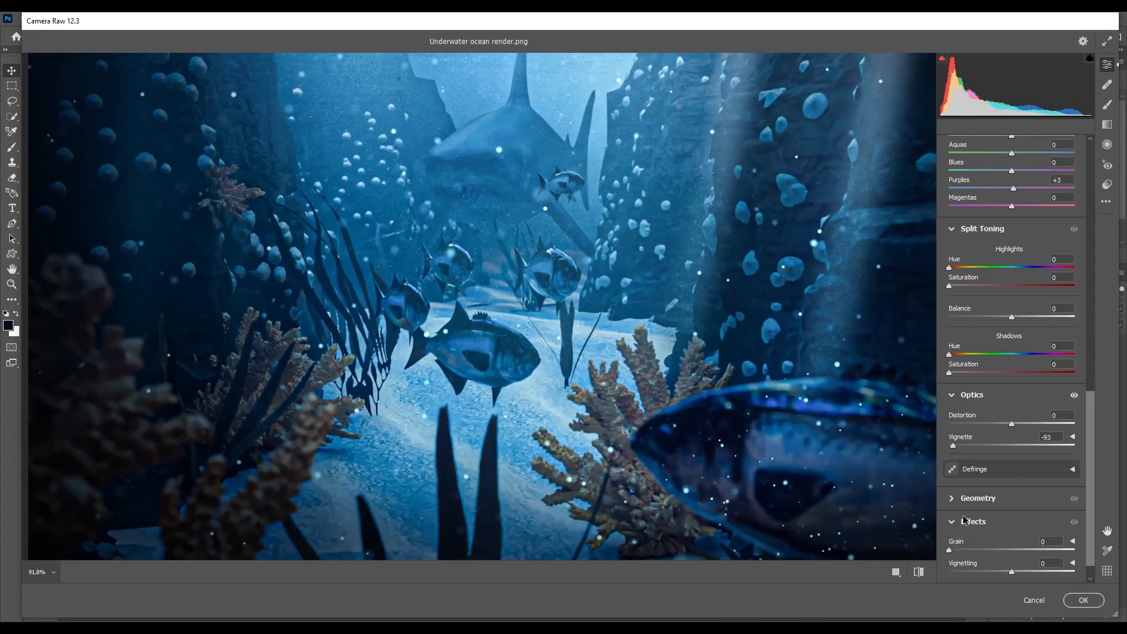
{"action": "left_click_drag", "start_coordinate": [953, 551], "coordinate": [970, 550]}
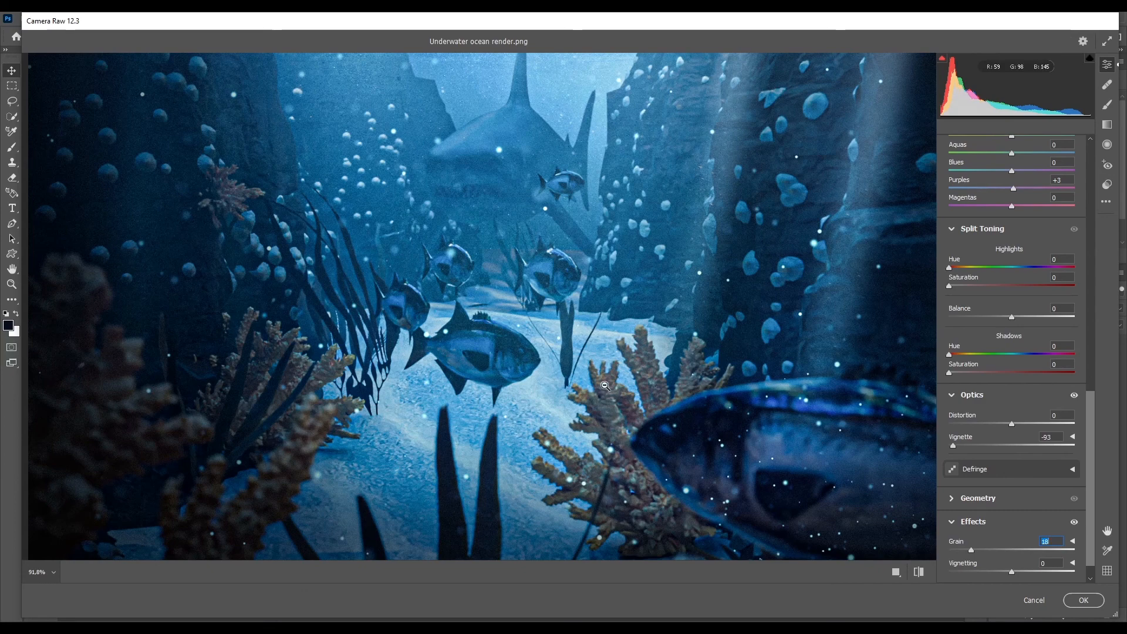
{"action": "left_click", "coordinate": [592, 400], "text": "alt"}
{"action": "left_click_drag", "start_coordinate": [592, 401], "coordinate": [575, 464]}
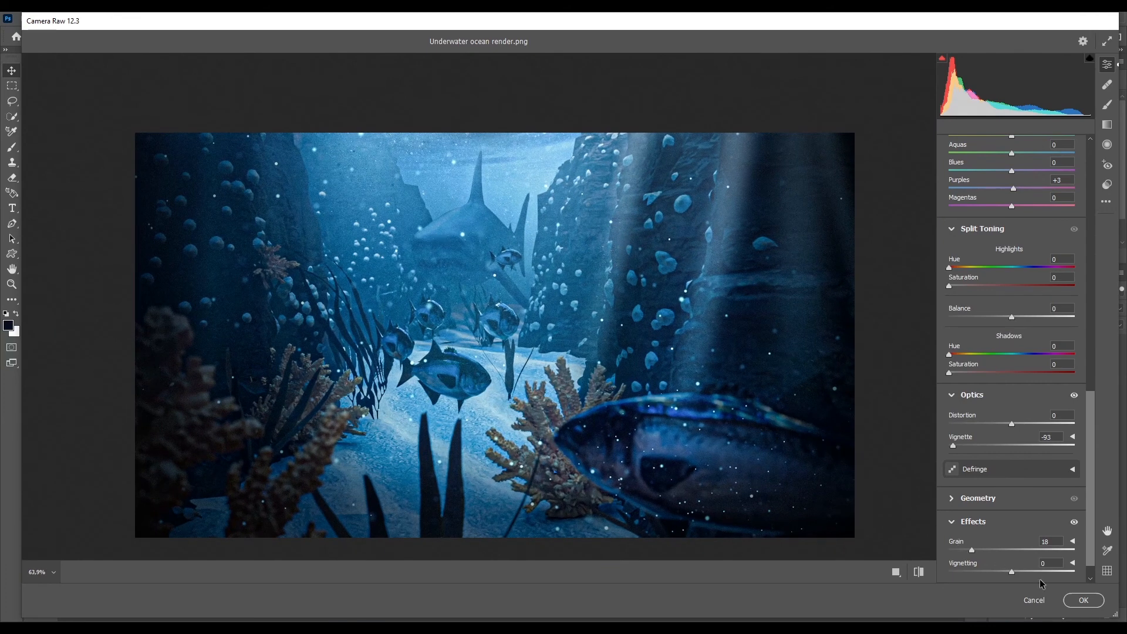
{"action": "left_click", "coordinate": [1083, 600]}
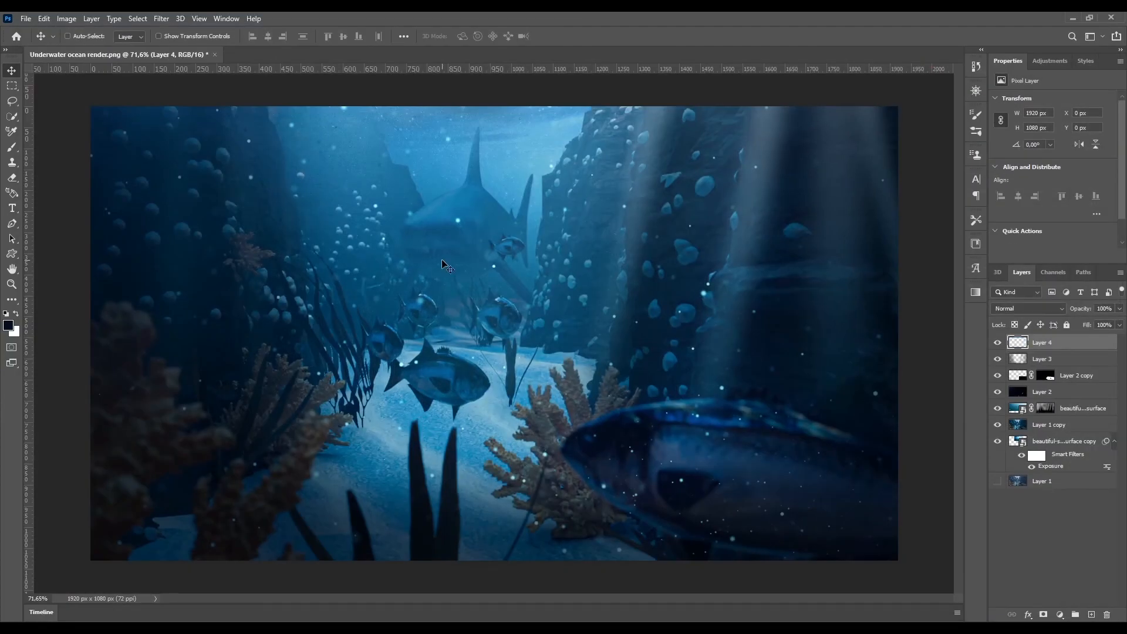
- Add a new empty layer above Layer 4 and shrink the brush to 9 px for work around the shark's head
{"action": "scroll", "coordinate": [422, 205], "scroll_direction": "up", "scroll_amount": 5, "text": "alt"}
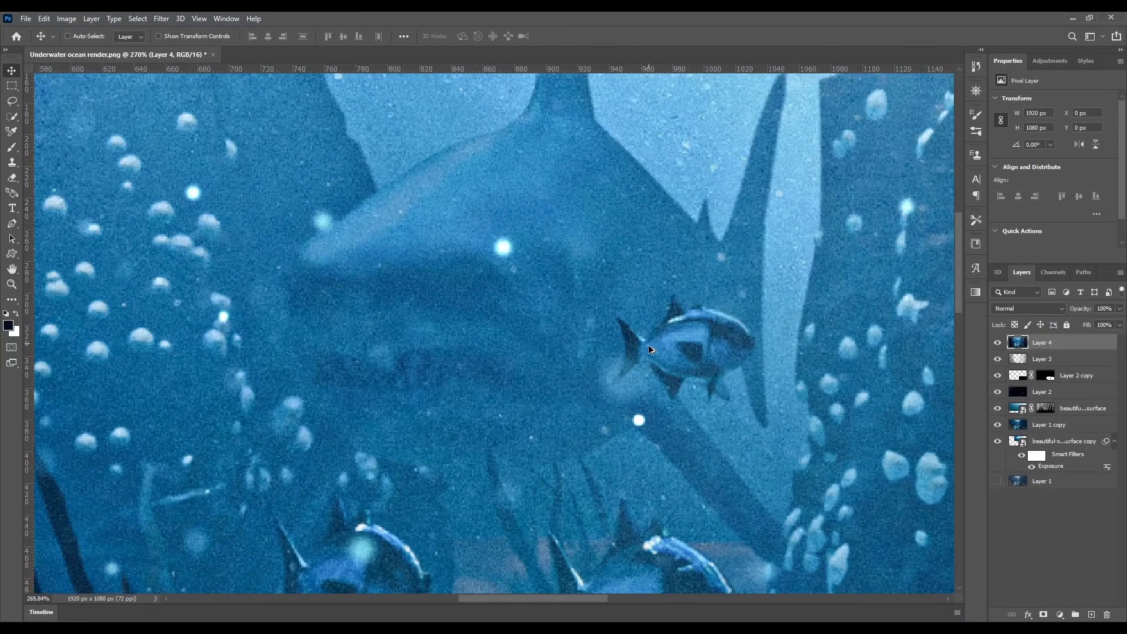
{"action": "left_click", "coordinate": [1092, 613]}
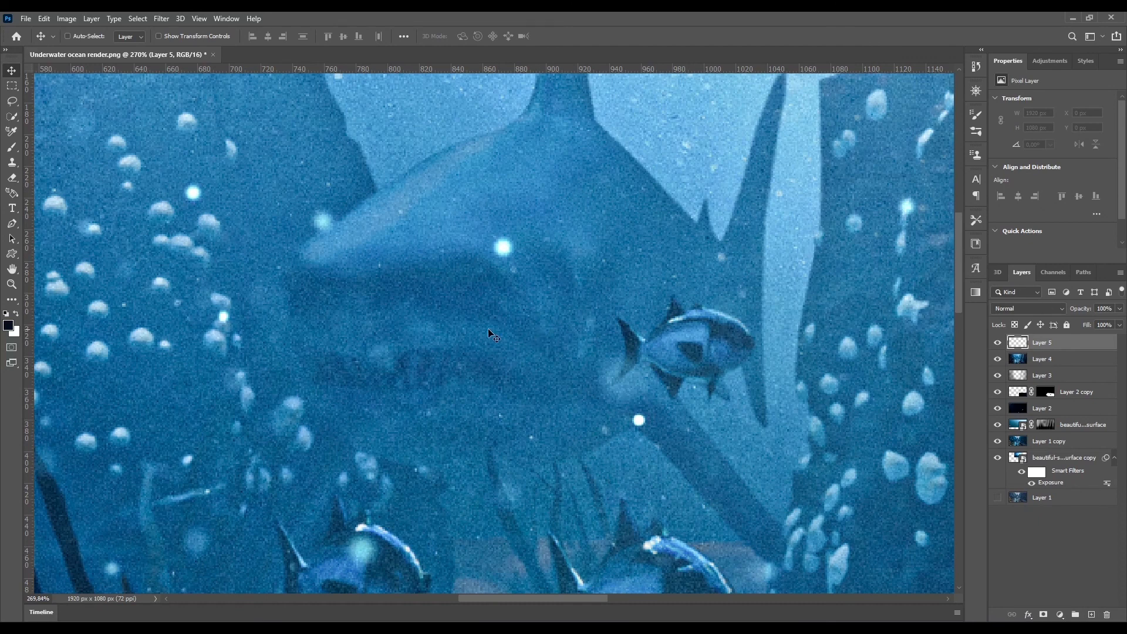
{"action": "key", "text": "b"}
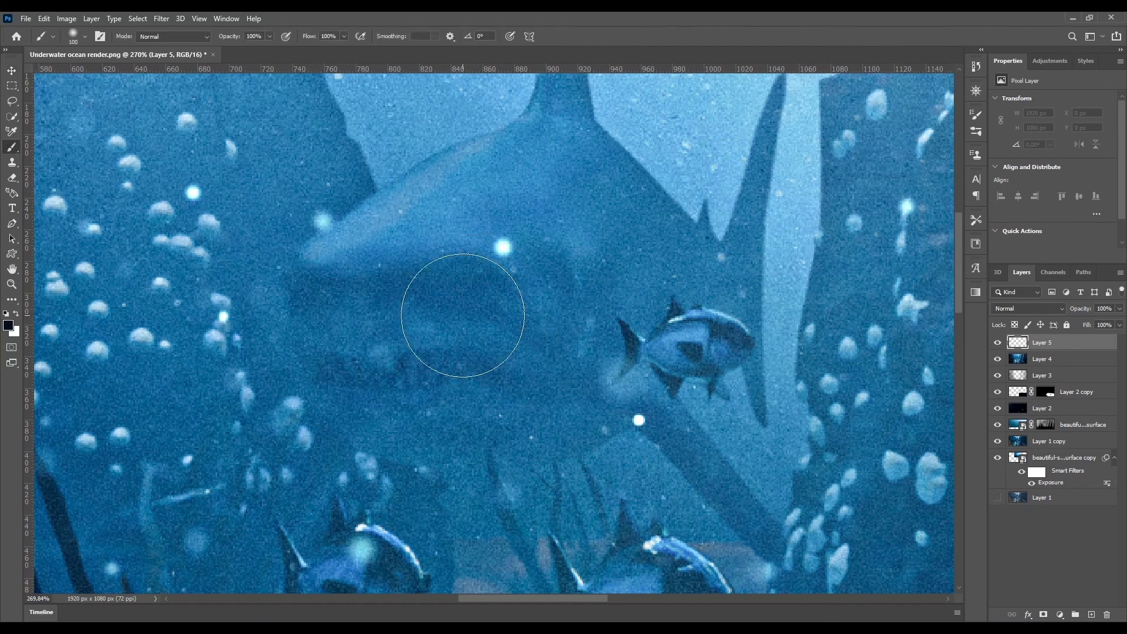
{"action": "key", "text": "bracketleft"}
{"action": "key", "text": "bracketleft"}
{"action": "key", "text": "bracketleft"}
{"action": "key", "text": "bracketleft"}
{"action": "key", "text": "bracketleft"}
{"action": "key", "text": "bracketleft"}
- Set the foreground colour to pale yellow #fcffc6
{"action": "left_click", "coordinate": [9, 325]}
{"action": "left_click_drag", "start_coordinate": [974, 287], "coordinate": [980, 241]}
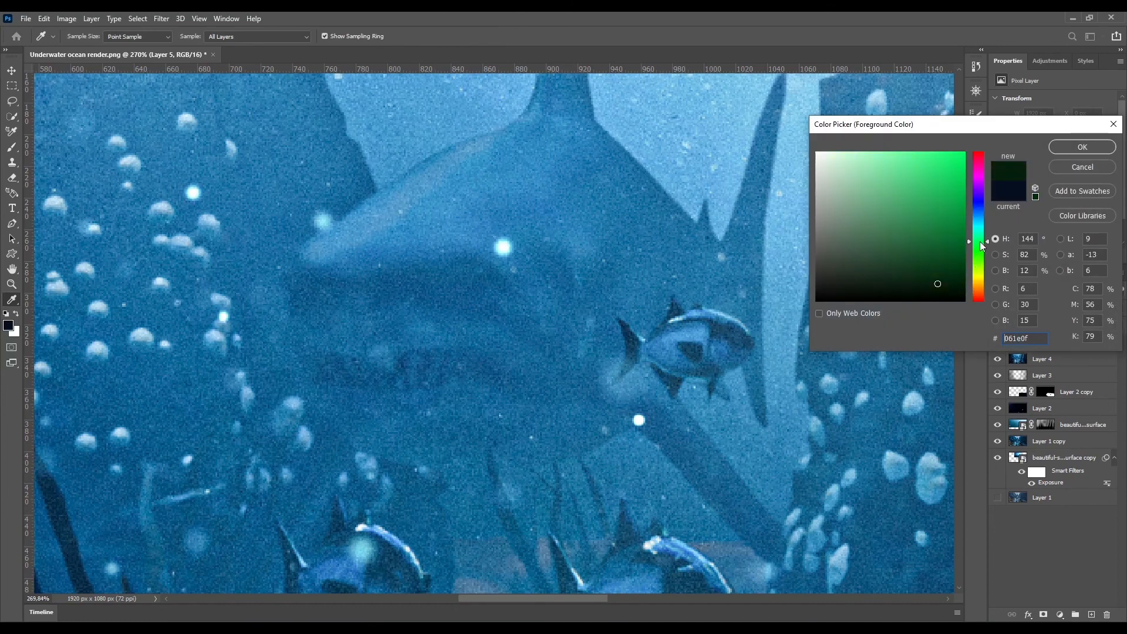
{"action": "left_click", "coordinate": [850, 153]}
{"action": "left_click", "coordinate": [978, 274]}
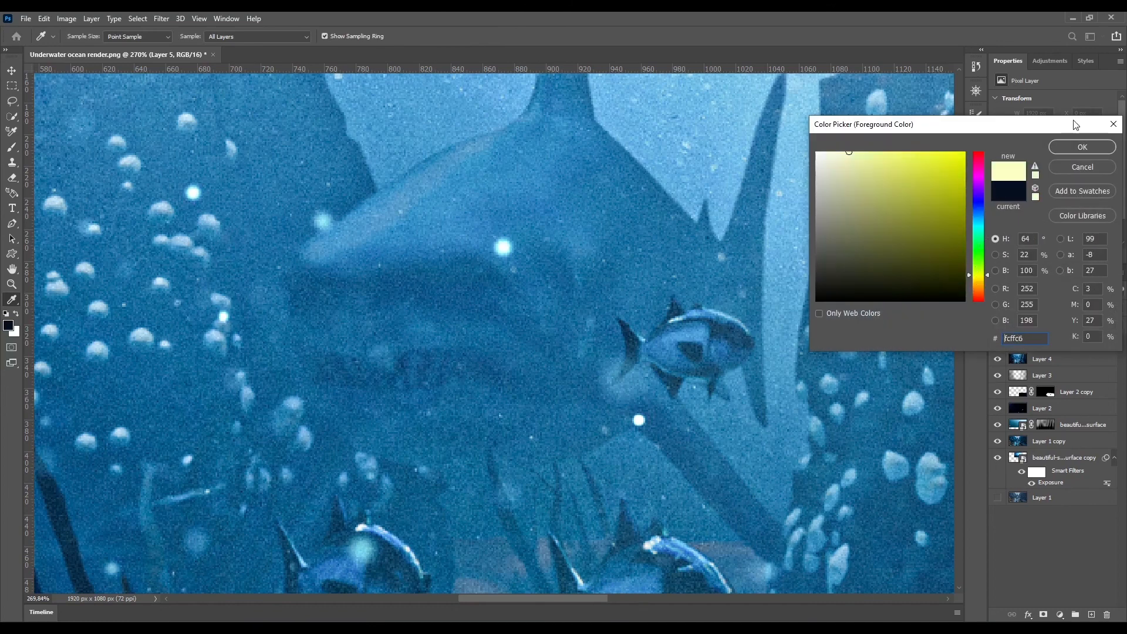
{"action": "left_click", "coordinate": [1080, 147]}
- Change Layer 5's blend mode to Color Dodge, testing a brush dab on the shark's head and undoing each test
{"action": "left_click", "coordinate": [487, 274]}
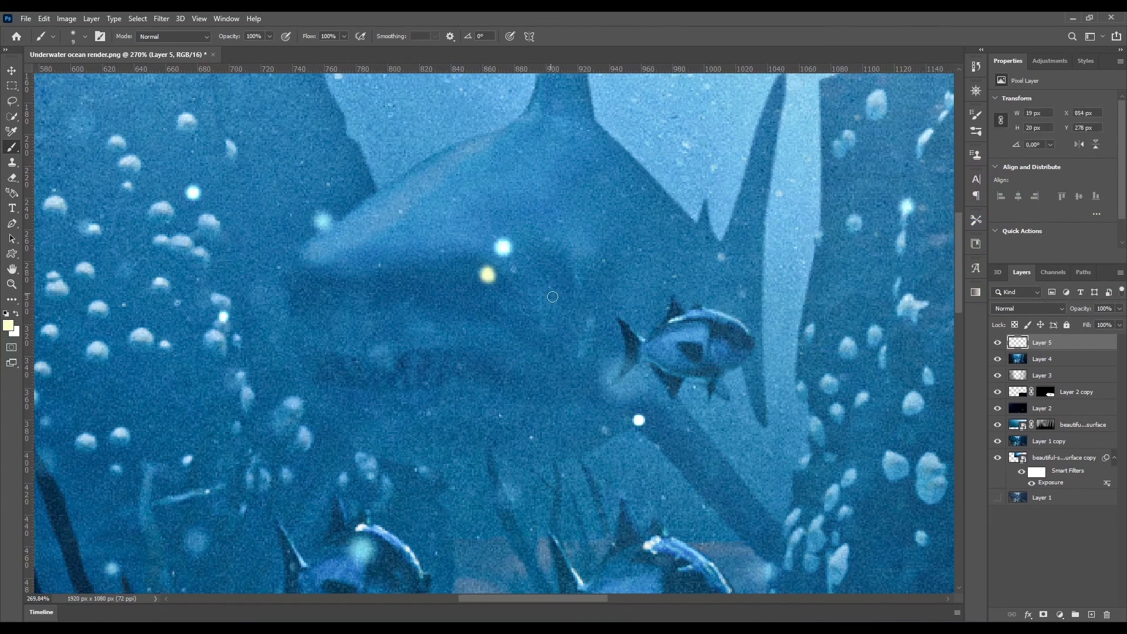
{"action": "key", "text": "ctrl+z"}
{"action": "left_click", "coordinate": [1028, 308]}
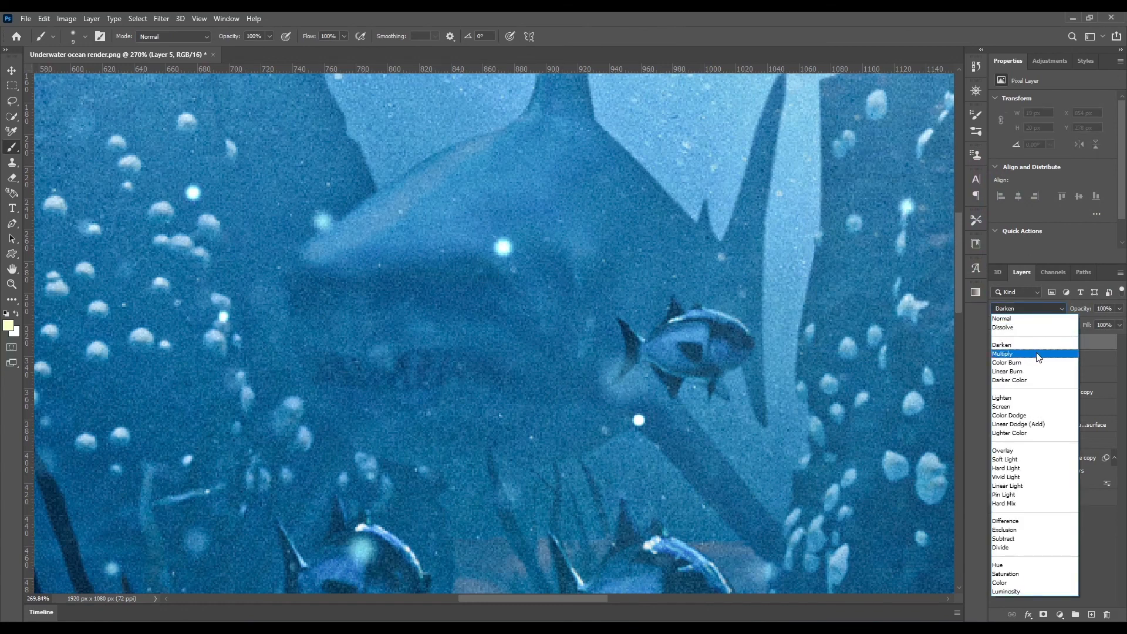
{"action": "left_click", "coordinate": [1016, 416]}
{"action": "left_click", "coordinate": [479, 279]}
{"action": "key", "text": "ctrl+z"}
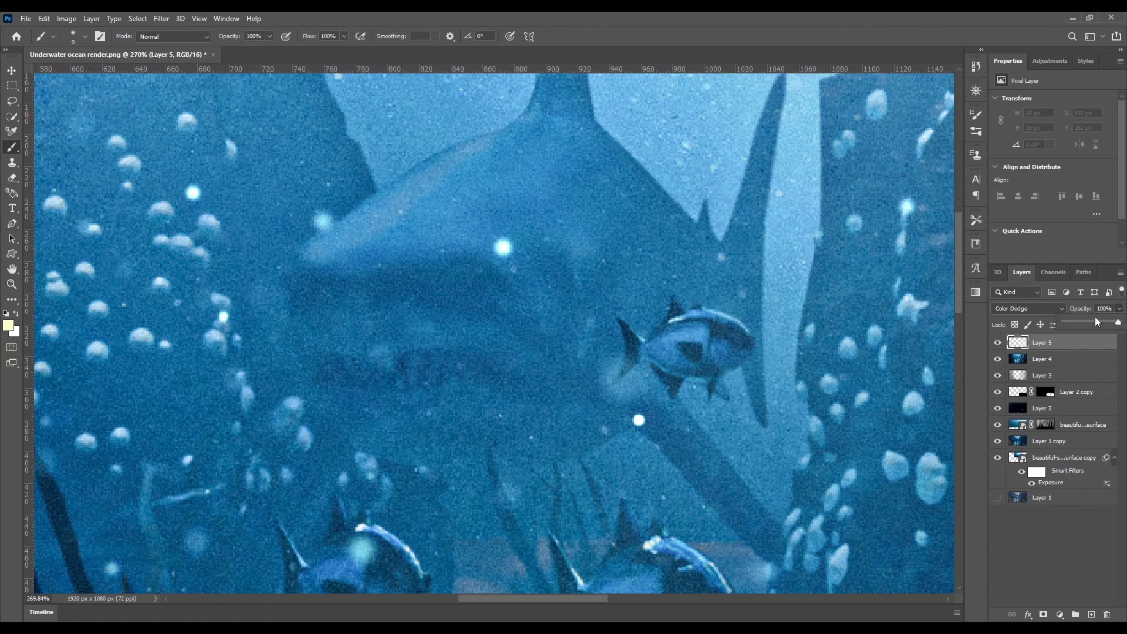
- Paint a small glowing eye dot on the shark's head on Layer 4, using a fine brush in Color Dodge mode
{"action": "left_click", "coordinate": [1041, 359]}
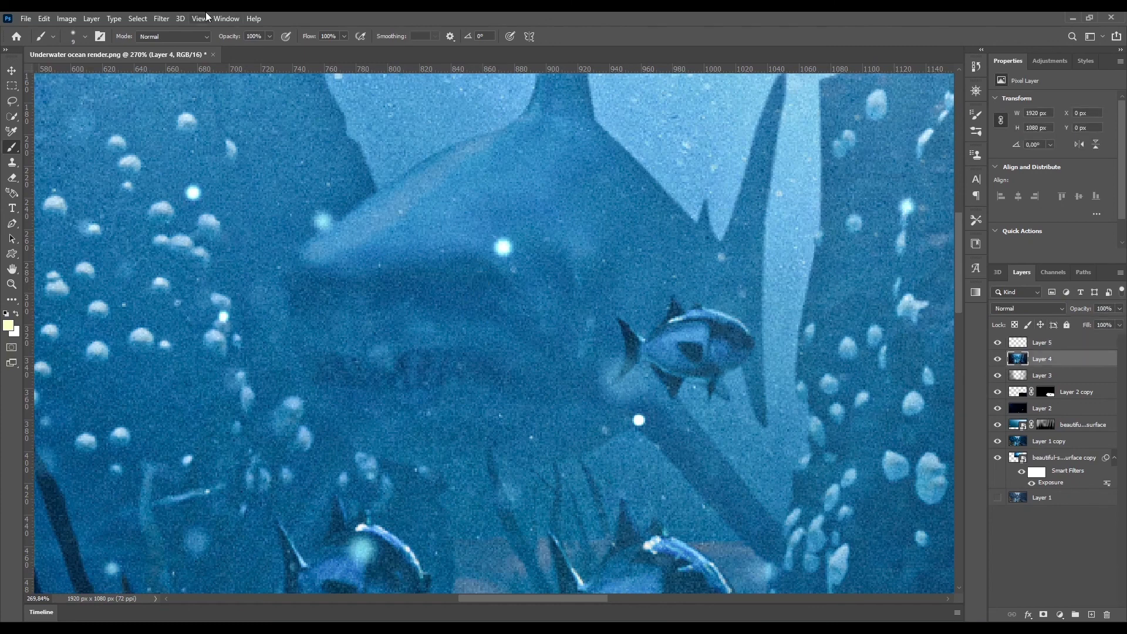
{"action": "left_click", "coordinate": [172, 36]}
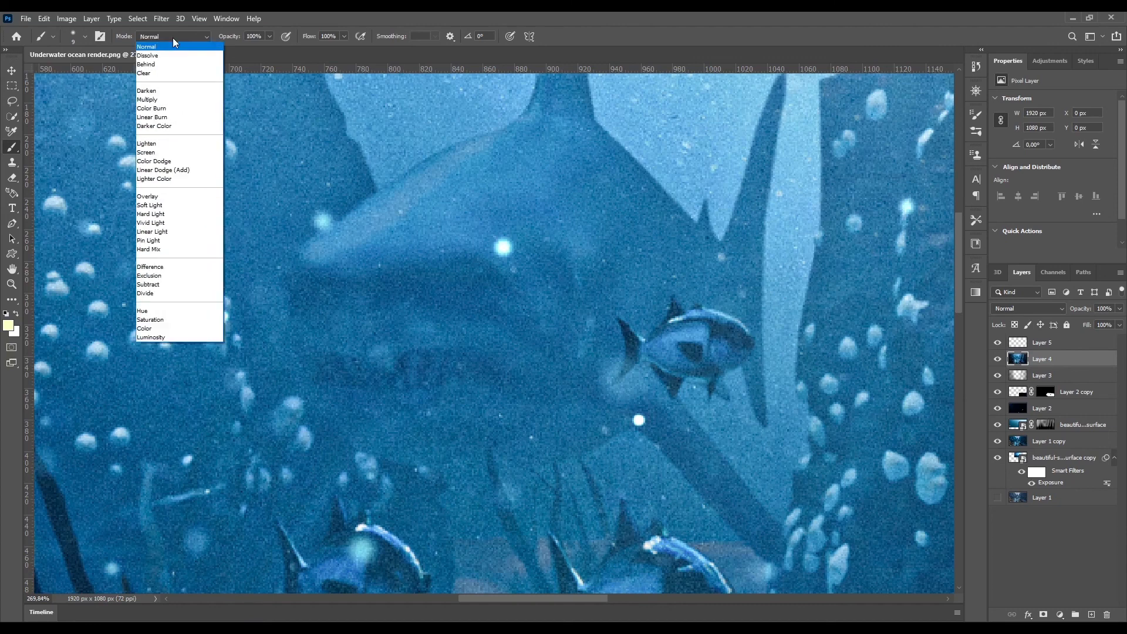
{"action": "left_click", "coordinate": [153, 160]}
{"action": "mouse_move", "coordinate": [501, 287]}
{"action": "left_mouse_down"}
{"action": "mouse_move", "coordinate": [496, 258]}
{"action": "mouse_move", "coordinate": [471, 268]}
{"action": "left_mouse_up"}
{"action": "key", "text": "ctrl+z"}
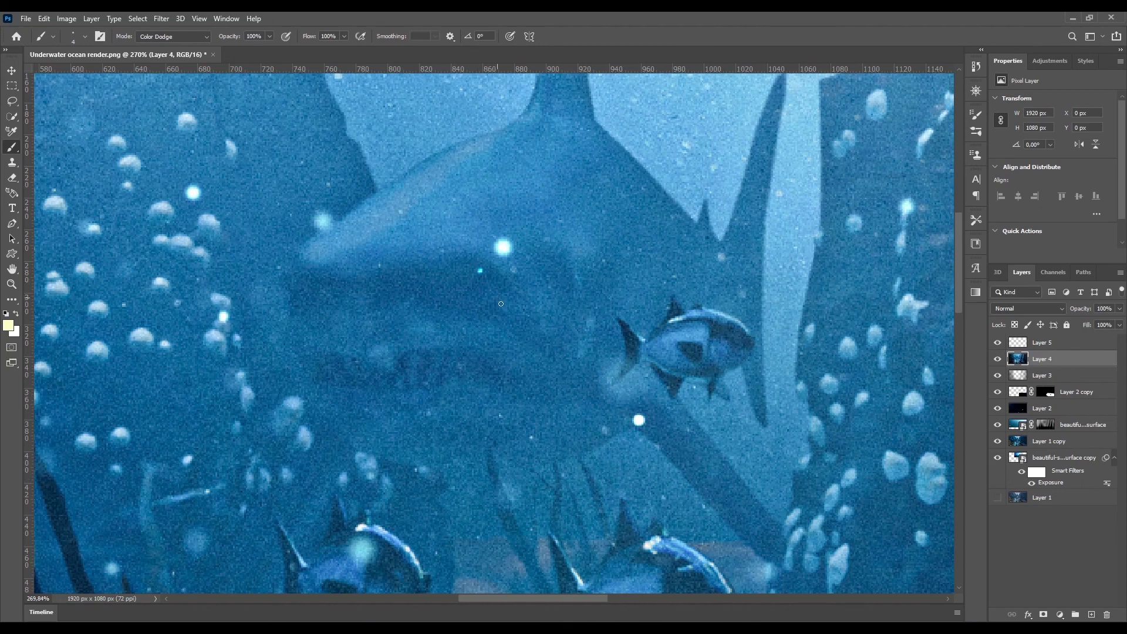
- Set the Color Dodge brush to 20 px with 43% opacity and 51% flow for soft highlights on the shark
{"action": "left_click", "coordinate": [344, 35]}
{"action": "left_click_drag", "start_coordinate": [346, 50], "coordinate": [318, 48]}
{"action": "scroll", "coordinate": [444, 156], "scroll_direction": "down", "scroll_amount": 5, "text": "alt"}
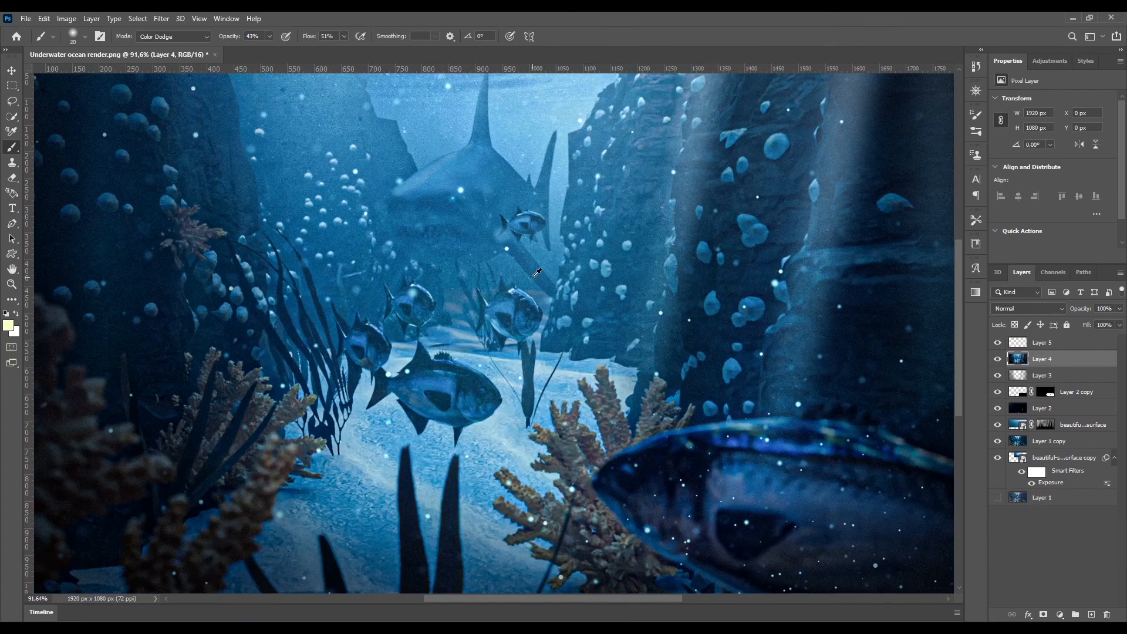
{"action": "scroll", "coordinate": [546, 195], "scroll_direction": "down", "scroll_amount": 2, "text": "alt"}
{"action": "scroll", "coordinate": [440, 211], "scroll_direction": "up", "scroll_amount": 1, "text": "alt"}
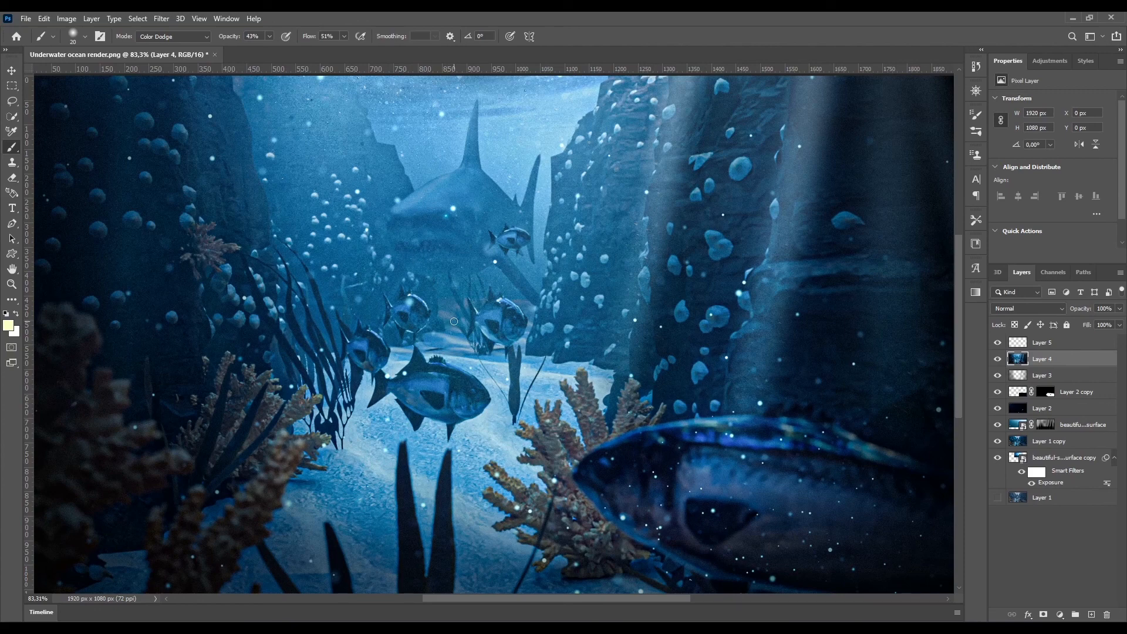
- Try painting glowing highlights along the shark's back and dorsal fin directly on Layer 4
{"action": "left_click_drag", "start_coordinate": [441, 249], "coordinate": [410, 246]}
{"action": "key", "text": "ctrl+z"}
{"action": "mouse_move", "coordinate": [398, 208]}
{"action": "left_mouse_down"}
{"action": "mouse_move", "coordinate": [469, 173]}
{"action": "mouse_move", "coordinate": [514, 207]}
{"action": "left_mouse_up"}
{"action": "key", "text": "bracketleft"}
{"action": "left_click_drag", "start_coordinate": [476, 106], "coordinate": [466, 162]}
{"action": "key", "text": "ctrl+z"}
{"action": "left_click_drag", "start_coordinate": [476, 105], "coordinate": [464, 155]}
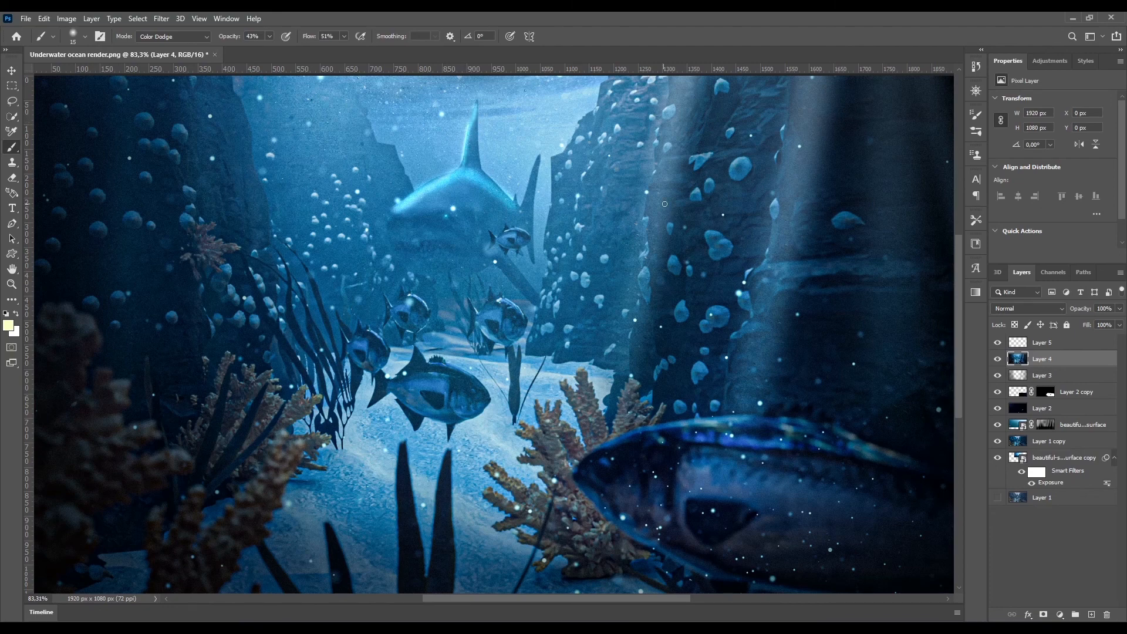
{"action": "scroll", "coordinate": [616, 237], "scroll_direction": "down", "scroll_amount": 3, "text": "alt"}
{"action": "scroll", "coordinate": [616, 244], "scroll_direction": "up", "scroll_amount": 4, "text": "alt"}
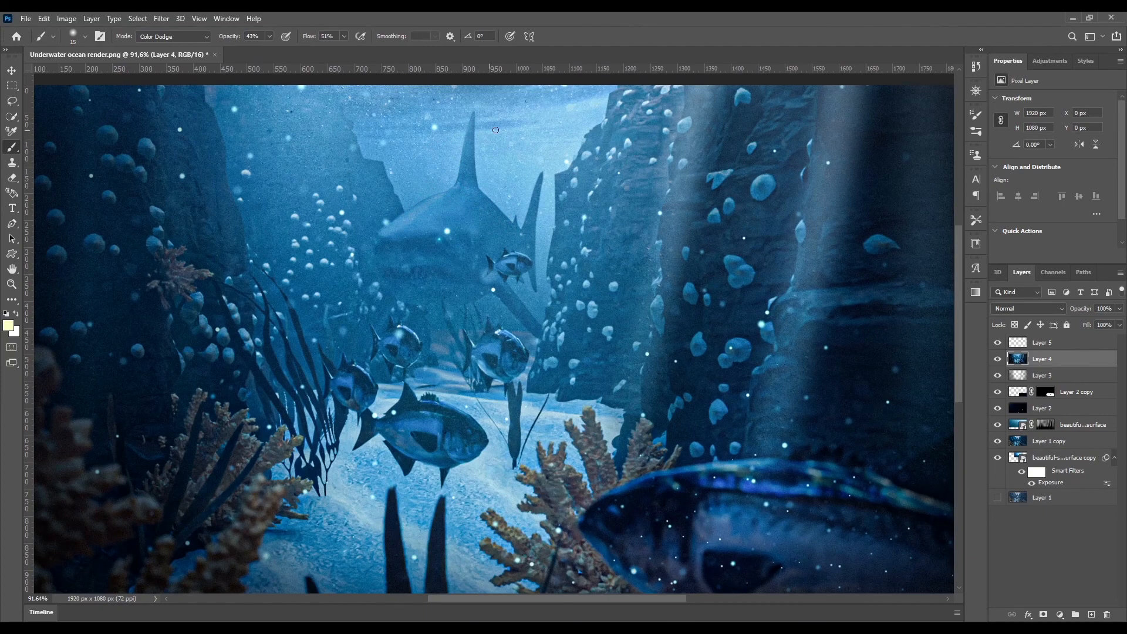
- Paint pale highlights along the shark's back and dorsal fin on Layer 5, and set the layer's opacity to 77%
{"action": "left_click", "coordinate": [1075, 345]}
{"action": "mouse_move", "coordinate": [446, 188]}
{"action": "left_mouse_down"}
{"action": "mouse_move", "coordinate": [384, 230]}
{"action": "mouse_move", "coordinate": [435, 203]}
{"action": "mouse_move", "coordinate": [396, 236]}
{"action": "left_mouse_up"}
{"action": "mouse_move", "coordinate": [461, 189]}
{"action": "left_mouse_down"}
{"action": "mouse_move", "coordinate": [476, 125]}
{"action": "mouse_move", "coordinate": [466, 185]}
{"action": "mouse_move", "coordinate": [464, 125]}
{"action": "mouse_move", "coordinate": [479, 167]}
{"action": "left_mouse_up"}
{"action": "left_click", "coordinate": [1119, 309]}
{"action": "mouse_move", "coordinate": [1093, 321]}
{"action": "left_mouse_down"}
{"action": "mouse_move", "coordinate": [1121, 323]}
{"action": "mouse_move", "coordinate": [1108, 322]}
{"action": "left_mouse_up"}
{"action": "mouse_move", "coordinate": [465, 195]}
{"action": "left_mouse_down"}
{"action": "mouse_move", "coordinate": [455, 165]}
{"action": "mouse_move", "coordinate": [467, 112]}
{"action": "mouse_move", "coordinate": [461, 171]}
{"action": "mouse_move", "coordinate": [470, 122]}
{"action": "mouse_move", "coordinate": [433, 197]}
{"action": "mouse_move", "coordinate": [387, 232]}
{"action": "mouse_move", "coordinate": [470, 196]}
{"action": "left_mouse_up"}
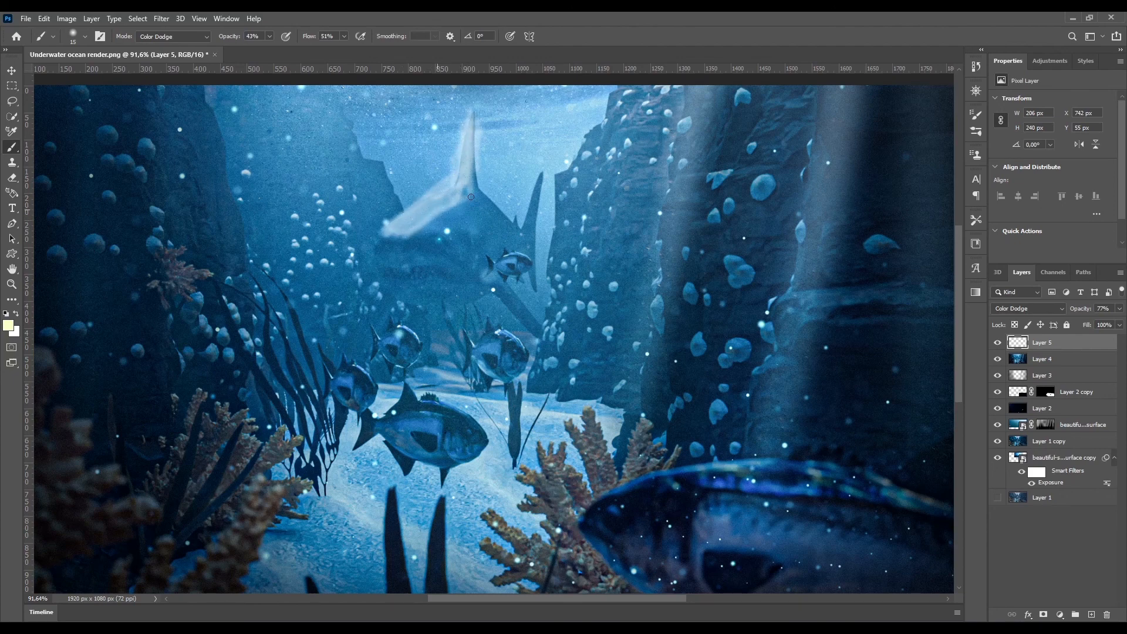
- Prepare a 15 px Eraser with 100% opacity and 100% flow for trimming the highlight beside the shark's dorsal fin
{"action": "key", "text": "e"}
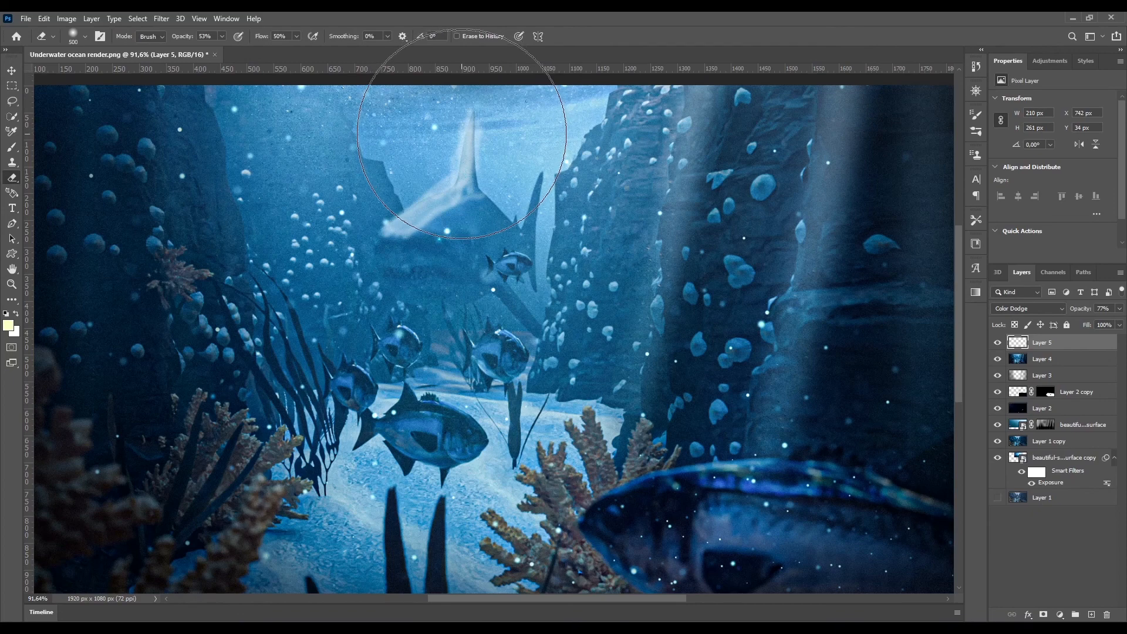
{"action": "key", "text": "bracketleft"}
{"action": "key", "text": "bracketleft"}
{"action": "key", "text": "bracketleft"}
{"action": "key", "text": "bracketleft"}
{"action": "key", "text": "bracketleft"}
{"action": "key", "text": "bracketleft"}
{"action": "key", "text": "bracketleft"}
{"action": "key", "text": "bracketleft"}
{"action": "key", "text": "bracketleft"}
{"action": "key", "text": "bracketleft"}
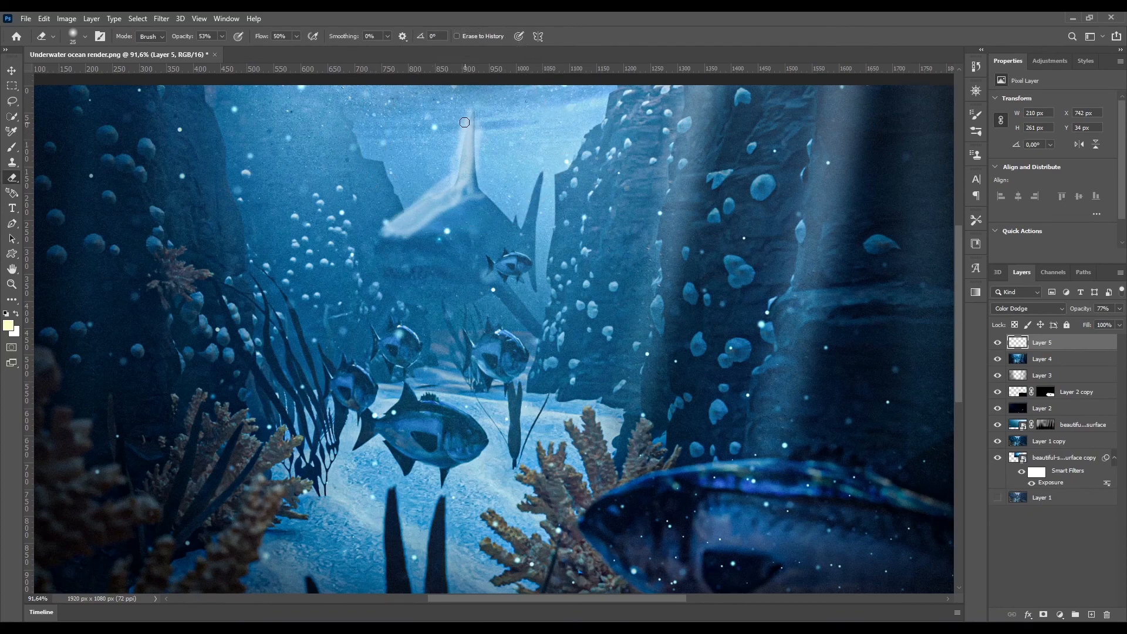
{"action": "left_click_drag", "start_coordinate": [461, 138], "coordinate": [459, 159]}
{"action": "left_click_drag", "start_coordinate": [296, 37], "coordinate": [331, 37]}
{"action": "left_click_drag", "start_coordinate": [243, 71], "coordinate": [261, 71]}
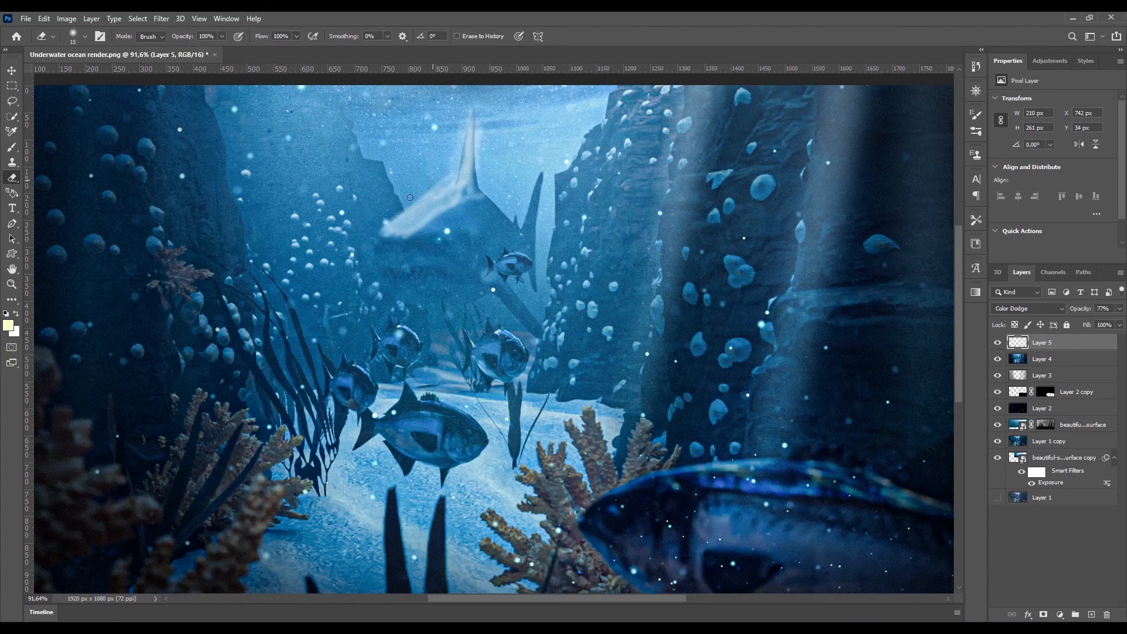
- Erase the highlight spill on Layer 5 that extends beyond the upper outline of the shark's back
{"action": "left_click_drag", "start_coordinate": [412, 199], "coordinate": [440, 195]}
{"action": "scroll", "coordinate": [439, 195], "scroll_direction": "up", "scroll_amount": 6, "text": "alt"}
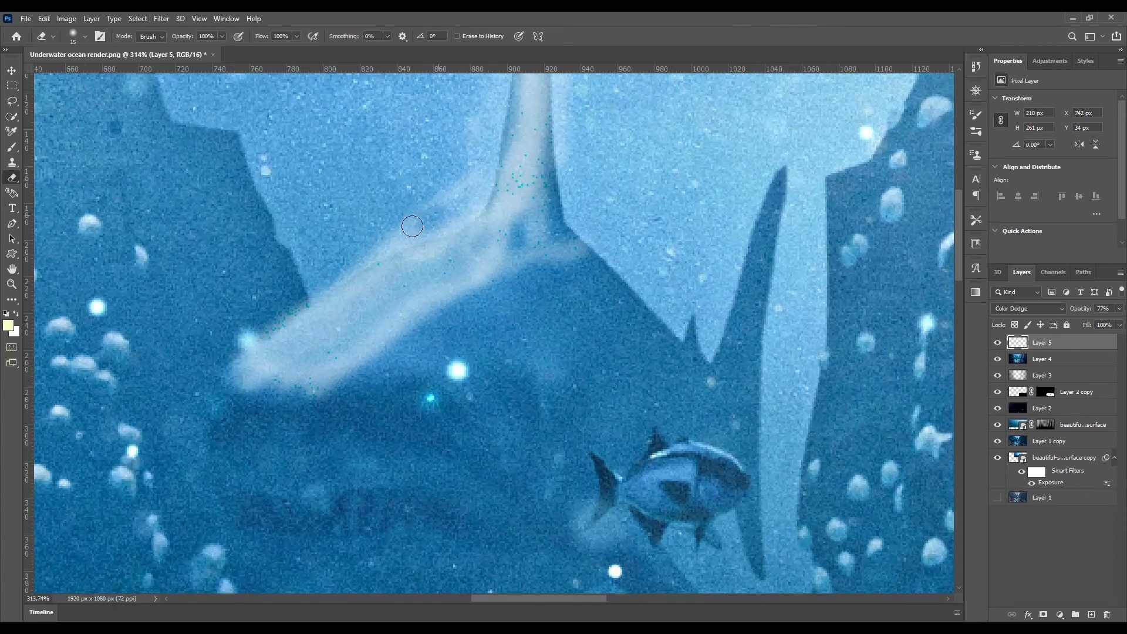
{"action": "mouse_move", "coordinate": [412, 225]}
{"action": "left_mouse_down"}
{"action": "mouse_move", "coordinate": [429, 217]}
{"action": "mouse_move", "coordinate": [222, 358]}
{"action": "left_mouse_up"}
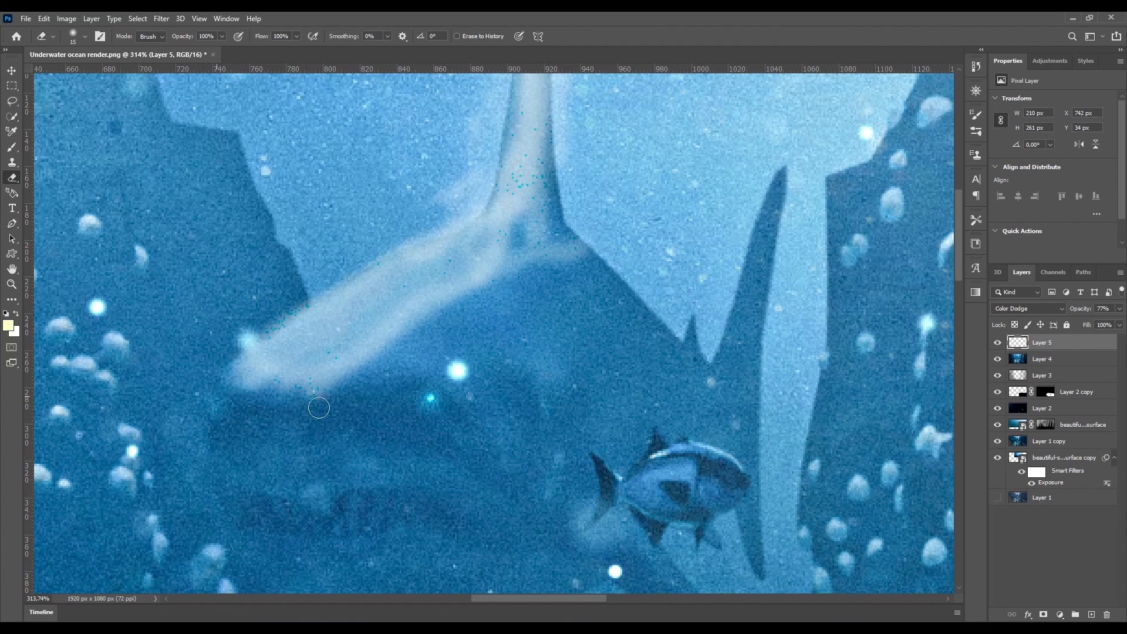
- Thin and soften the lower side of the shark's back highlight on Layer 5 with an enlarged soft eraser
{"action": "key", "text": "bracketright"}
{"action": "key", "text": "bracketright"}
{"action": "key", "text": "bracketright"}
{"action": "key", "text": "bracketright"}
{"action": "key", "text": "bracketright"}
{"action": "key", "text": "bracketright"}
{"action": "key", "text": "bracketright"}
{"action": "key", "text": "bracketright"}
{"action": "left_click_drag", "start_coordinate": [394, 427], "coordinate": [208, 460]}
{"action": "left_click_drag", "start_coordinate": [528, 321], "coordinate": [329, 432]}
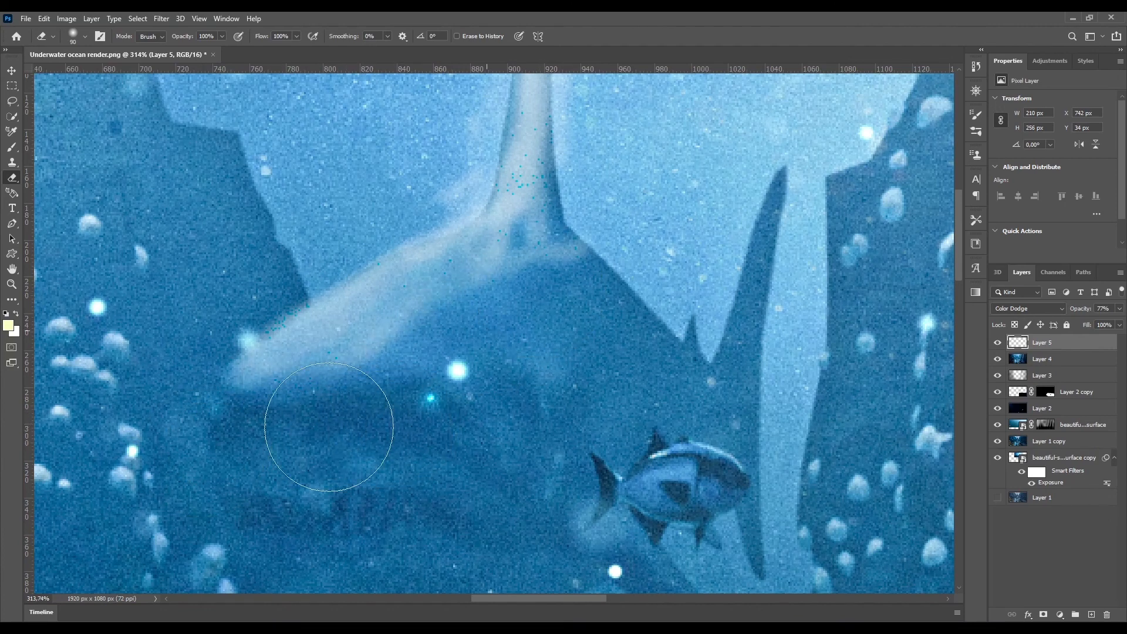
{"action": "key", "text": "bracketleft"}
{"action": "key", "text": "bracketleft"}
{"action": "left_click_drag", "start_coordinate": [561, 284], "coordinate": [510, 307]}
{"action": "key", "text": "bracketleft"}
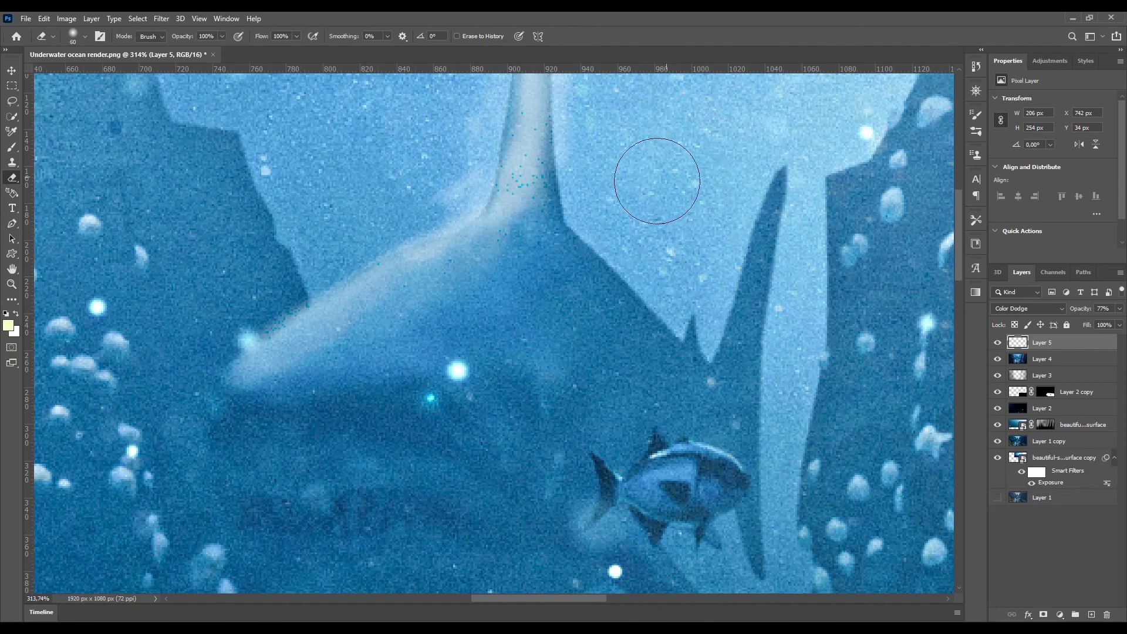
- Erase the highlight spill on Layer 5 along the left edge and base of the shark's dorsal fin with an eraser reduced to 10 px
{"action": "scroll", "coordinate": [657, 181], "scroll_direction": "up", "scroll_amount": 4}
{"action": "key", "text": "bracketleft"}
{"action": "key", "text": "bracketleft"}
{"action": "key", "text": "bracketleft"}
{"action": "key", "text": "bracketleft"}
{"action": "key", "text": "bracketleft"}
{"action": "key", "text": "bracketleft"}
{"action": "key", "text": "bracketleft"}
{"action": "key", "text": "bracketleft"}
{"action": "key", "text": "bracketleft"}
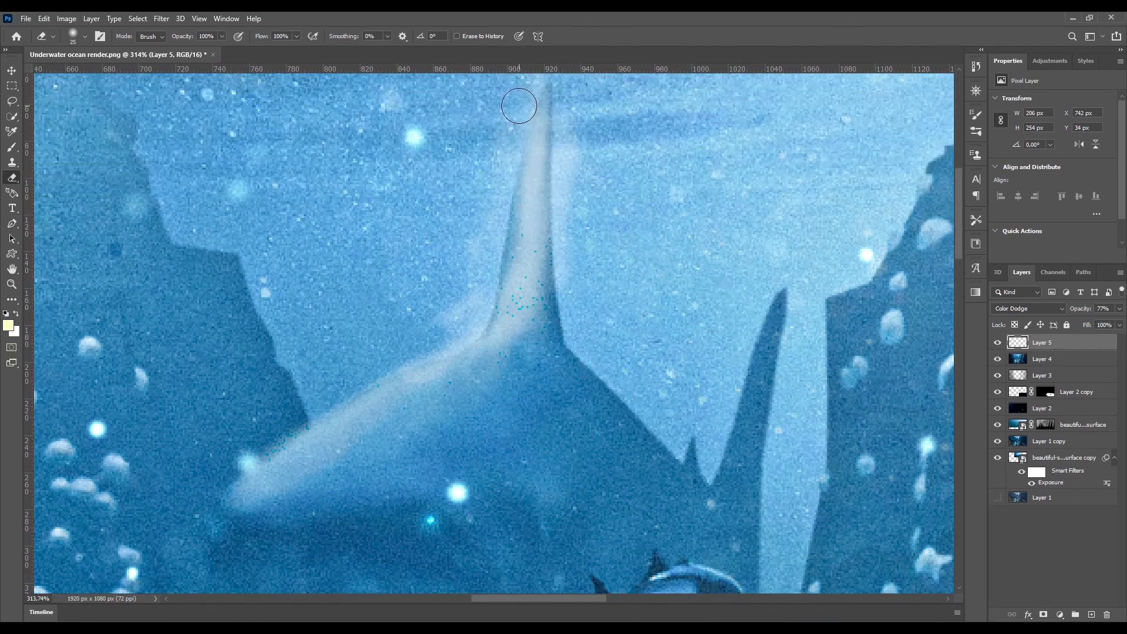
{"action": "mouse_move", "coordinate": [474, 239]}
{"action": "left_mouse_down"}
{"action": "mouse_move", "coordinate": [485, 237]}
{"action": "mouse_move", "coordinate": [440, 321]}
{"action": "mouse_move", "coordinate": [467, 323]}
{"action": "left_mouse_up"}
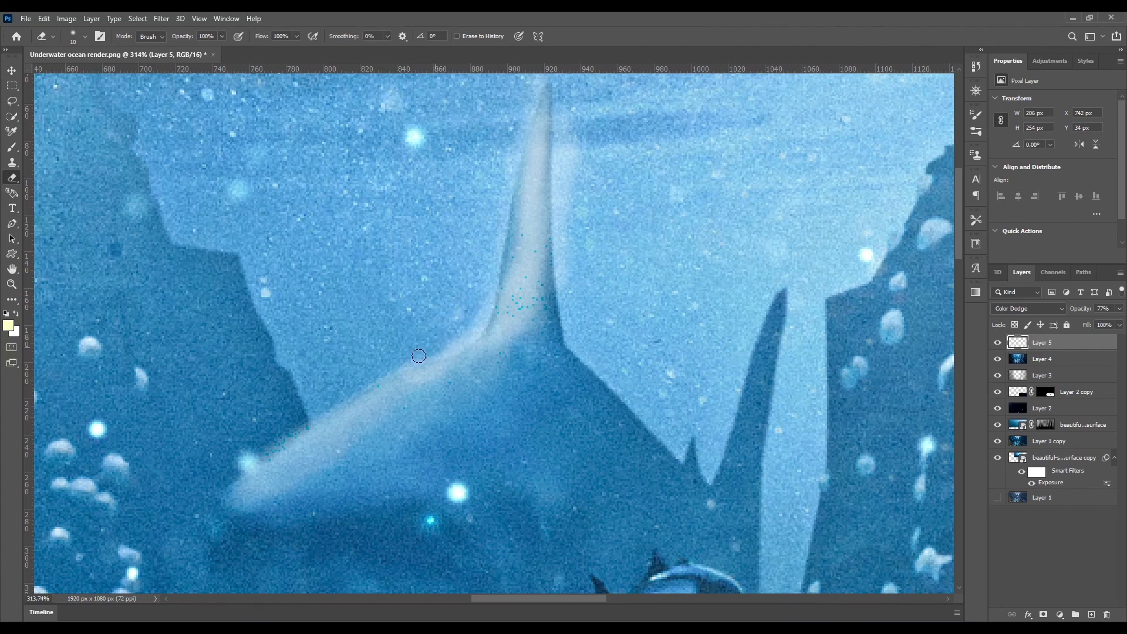
{"action": "mouse_move", "coordinate": [504, 212]}
{"action": "left_mouse_down"}
{"action": "mouse_move", "coordinate": [482, 310]}
{"action": "mouse_move", "coordinate": [457, 339]}
{"action": "mouse_move", "coordinate": [498, 322]}
{"action": "mouse_move", "coordinate": [490, 283]}
{"action": "mouse_move", "coordinate": [447, 343]}
{"action": "left_mouse_up"}
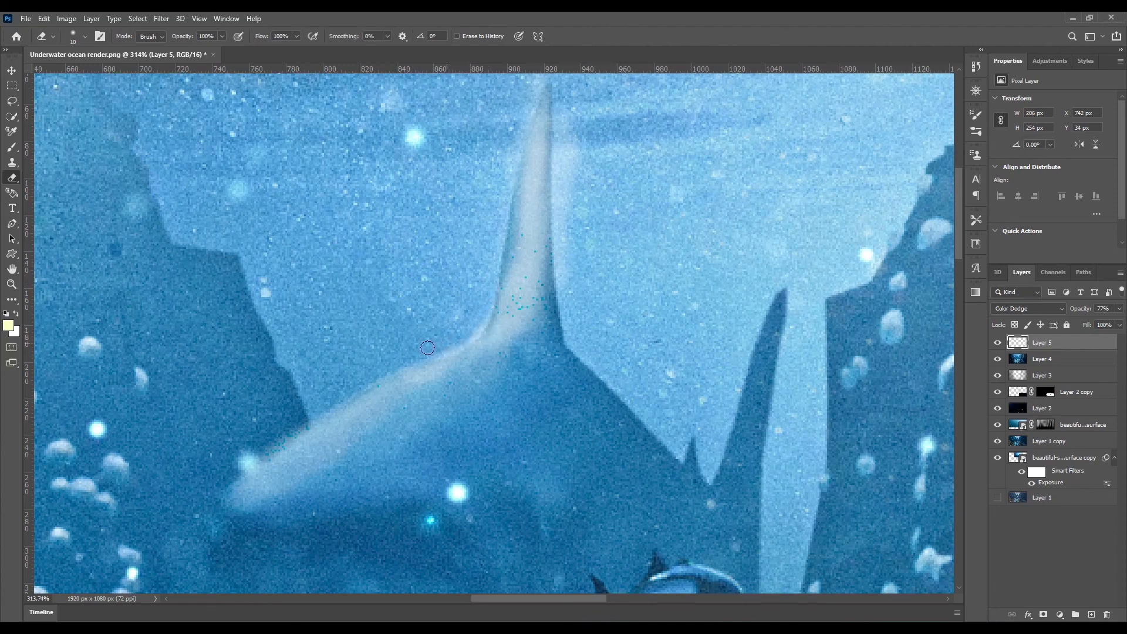
{"action": "scroll", "coordinate": [522, 156], "scroll_direction": "up", "scroll_amount": 2}
{"action": "left_click_drag", "start_coordinate": [539, 115], "coordinate": [507, 248]}
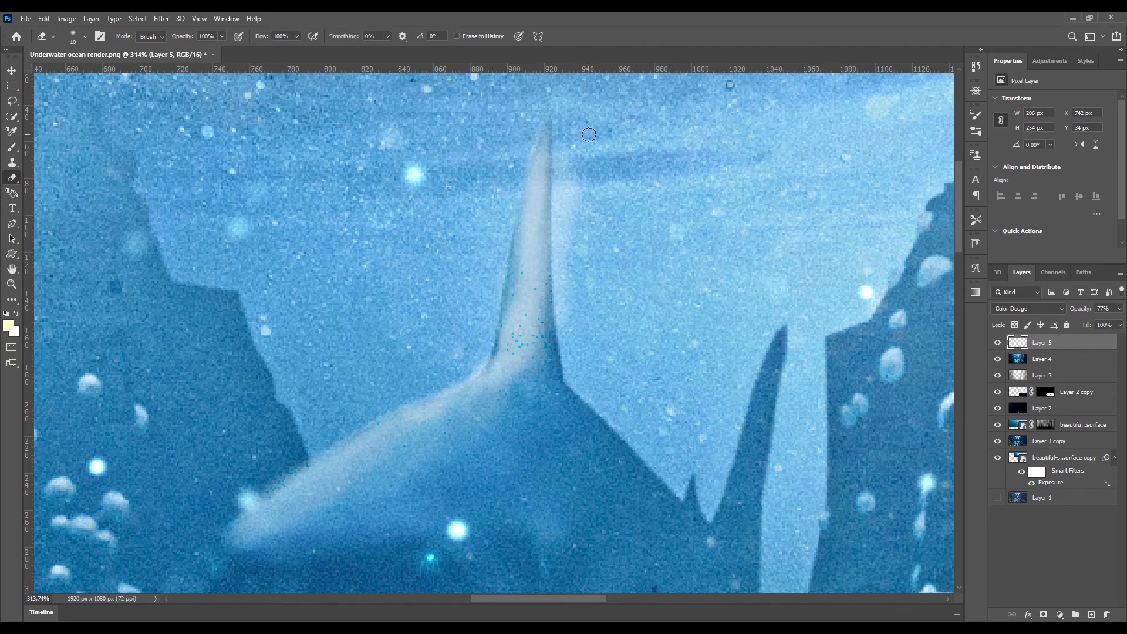
- Erase the spill along the dorsal fin's right edge on Layer 5 and thin the highlight on the fin itself with a slightly larger eraser
{"action": "mouse_move", "coordinate": [544, 121]}
{"action": "left_mouse_down"}
{"action": "mouse_move", "coordinate": [506, 234]}
{"action": "mouse_move", "coordinate": [497, 316]}
{"action": "left_mouse_up"}
{"action": "mouse_move", "coordinate": [565, 326]}
{"action": "left_mouse_down"}
{"action": "mouse_move", "coordinate": [568, 103]}
{"action": "mouse_move", "coordinate": [557, 217]}
{"action": "mouse_move", "coordinate": [578, 387]}
{"action": "left_mouse_up"}
{"action": "key", "text": "bracketright"}
{"action": "key", "text": "bracketright"}
{"action": "mouse_move", "coordinate": [516, 352]}
{"action": "left_mouse_down"}
{"action": "mouse_move", "coordinate": [546, 289]}
{"action": "mouse_move", "coordinate": [572, 109]}
{"action": "left_mouse_up"}
{"action": "key", "text": "bracketleft"}
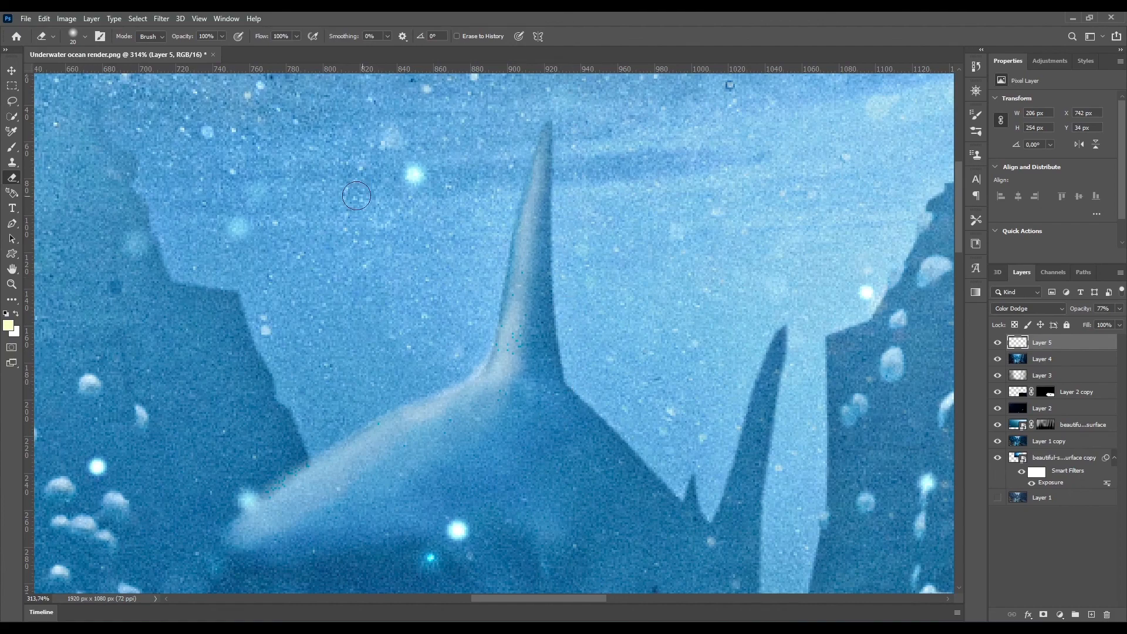
- Examine the full composition at several zoom levels to judge the shark's highlights
{"action": "scroll", "coordinate": [590, 237], "scroll_direction": "down", "scroll_amount": 6, "text": "alt"}
{"action": "scroll", "coordinate": [588, 237], "scroll_direction": "up", "scroll_amount": 3, "text": "alt"}
{"action": "scroll", "coordinate": [575, 236], "scroll_direction": "down", "scroll_amount": 3, "text": "alt"}
{"action": "scroll", "coordinate": [558, 236], "scroll_direction": "up", "scroll_amount": 1, "text": "alt"}
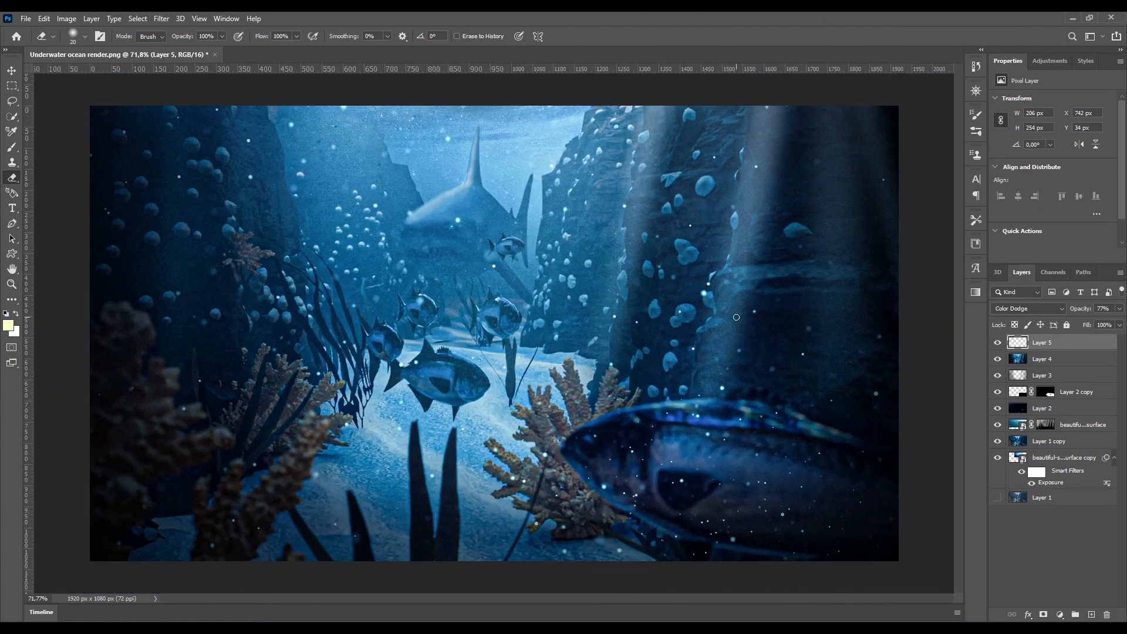
{"action": "scroll", "coordinate": [735, 317], "scroll_direction": "down", "scroll_amount": 2, "text": "alt"}
{"action": "scroll", "coordinate": [535, 316], "scroll_direction": "up", "scroll_amount": 1, "text": "alt"}
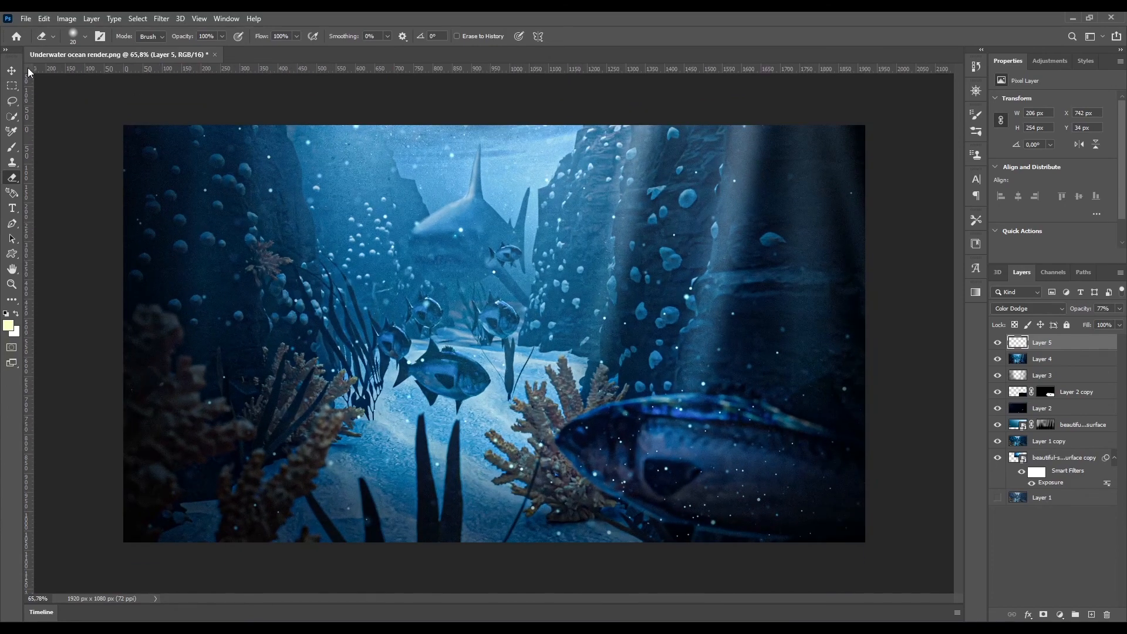
{"action": "left_click", "coordinate": [12, 70]}
{"action": "scroll", "coordinate": [168, 148], "scroll_direction": "up", "scroll_amount": 1, "text": "alt"}
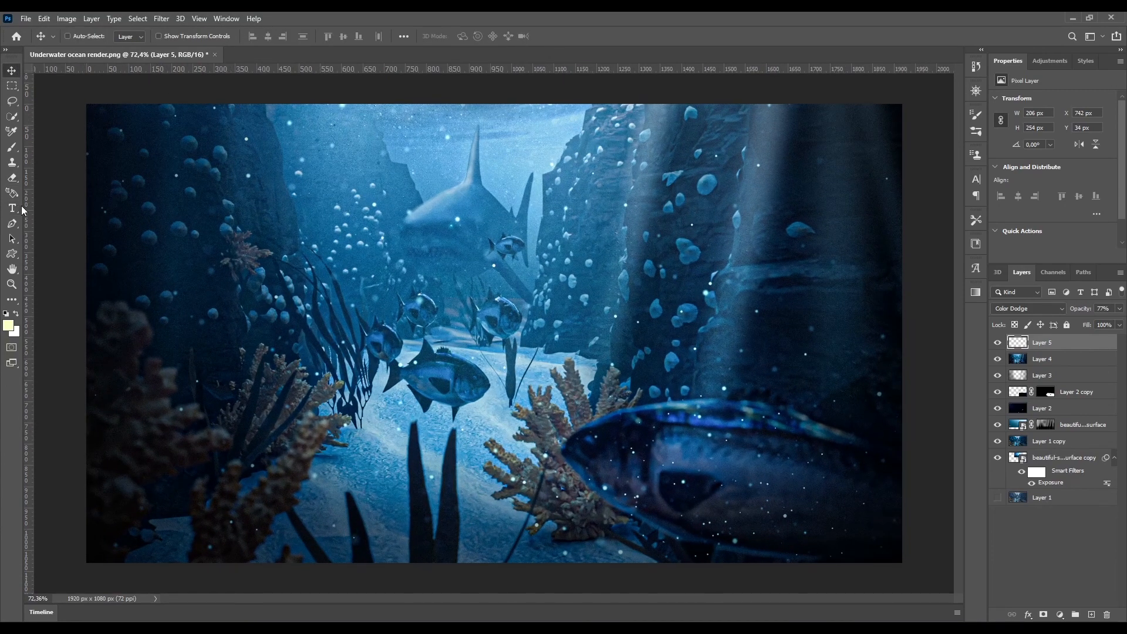
- Add a white SHARK SNACK text layer in Russo One at 100 pt and move it down over the small fish
{"action": "key", "text": "t"}
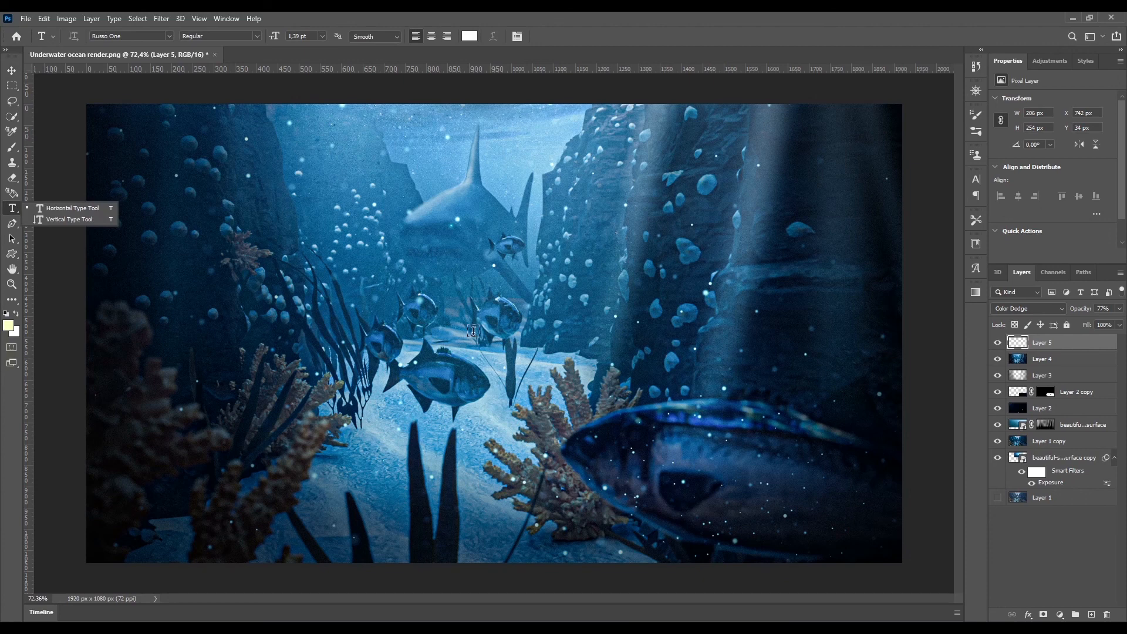
{"action": "left_click", "coordinate": [471, 330]}
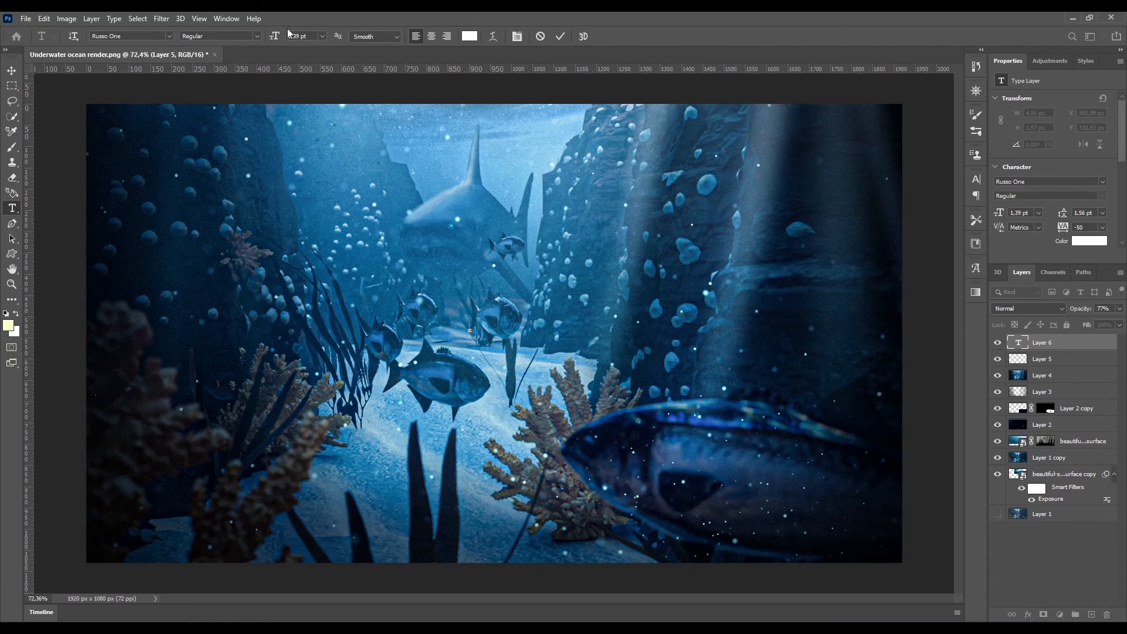
{"action": "type", "text": "100"}
{"action": "key", "text": "Return"}
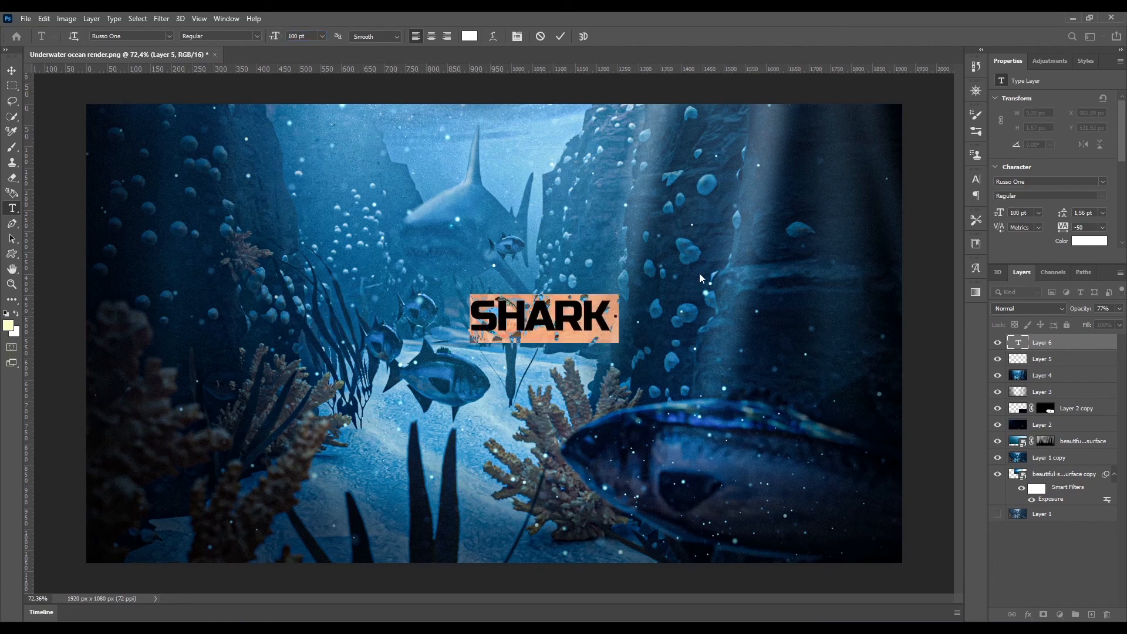
{"action": "left_click", "coordinate": [12, 71]}
{"action": "left_click_drag", "start_coordinate": [540, 313], "coordinate": [496, 348]}
- Replace the title's text with SNACK TIME and center-align it
{"action": "left_click", "coordinate": [14, 213]}
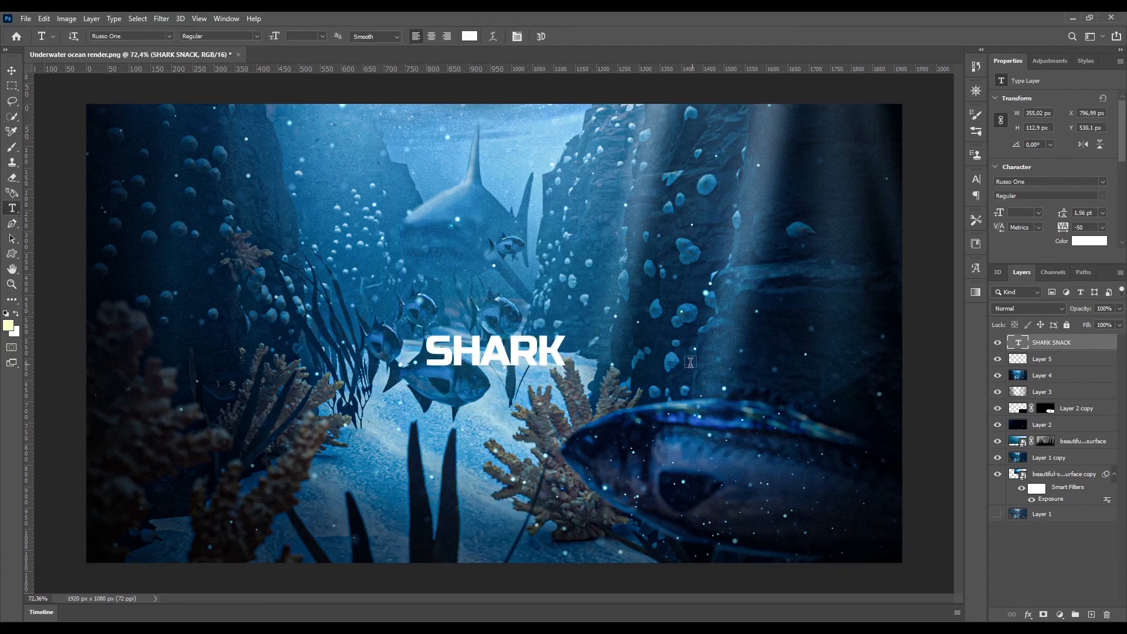
{"action": "left_click", "coordinate": [569, 352]}
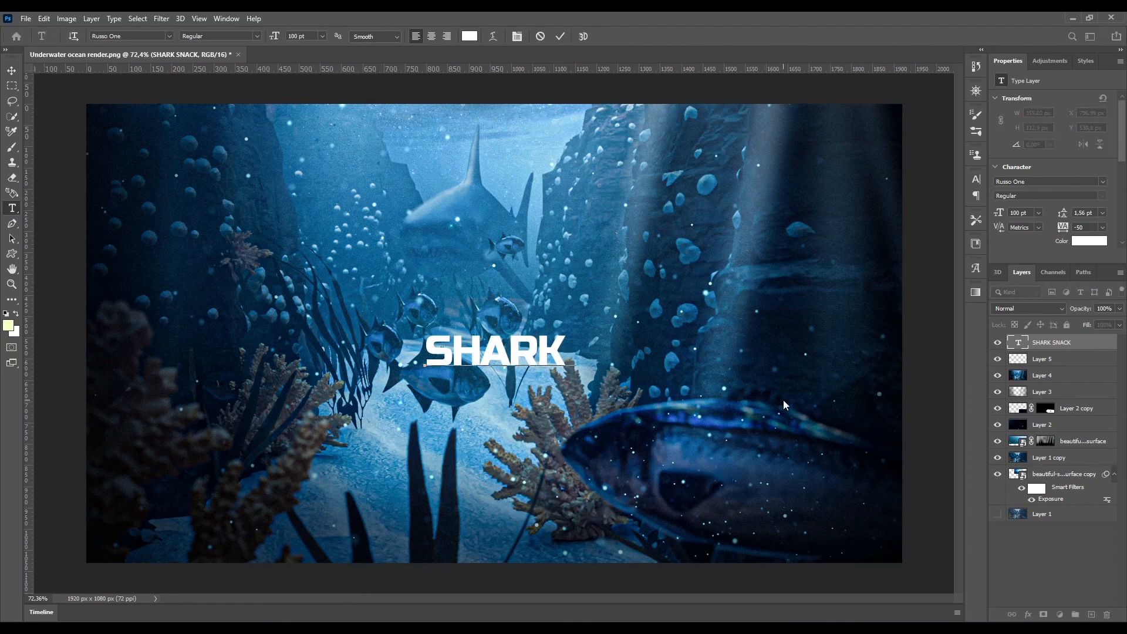
{"action": "key", "text": "ctrl+a"}
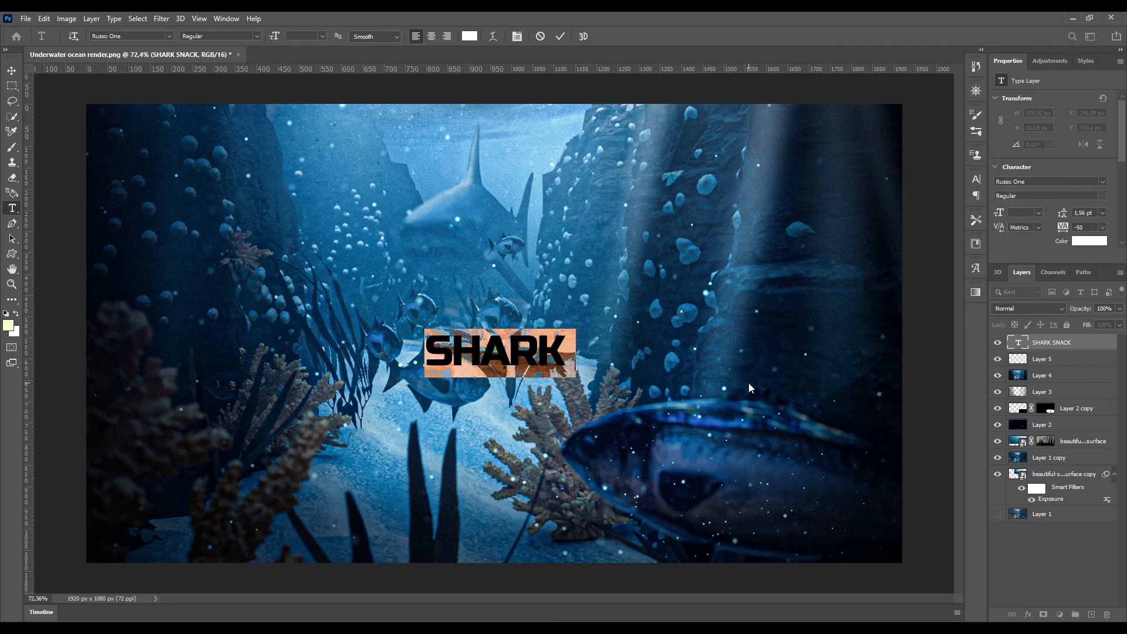
{"action": "type", "text": "SNAC"}
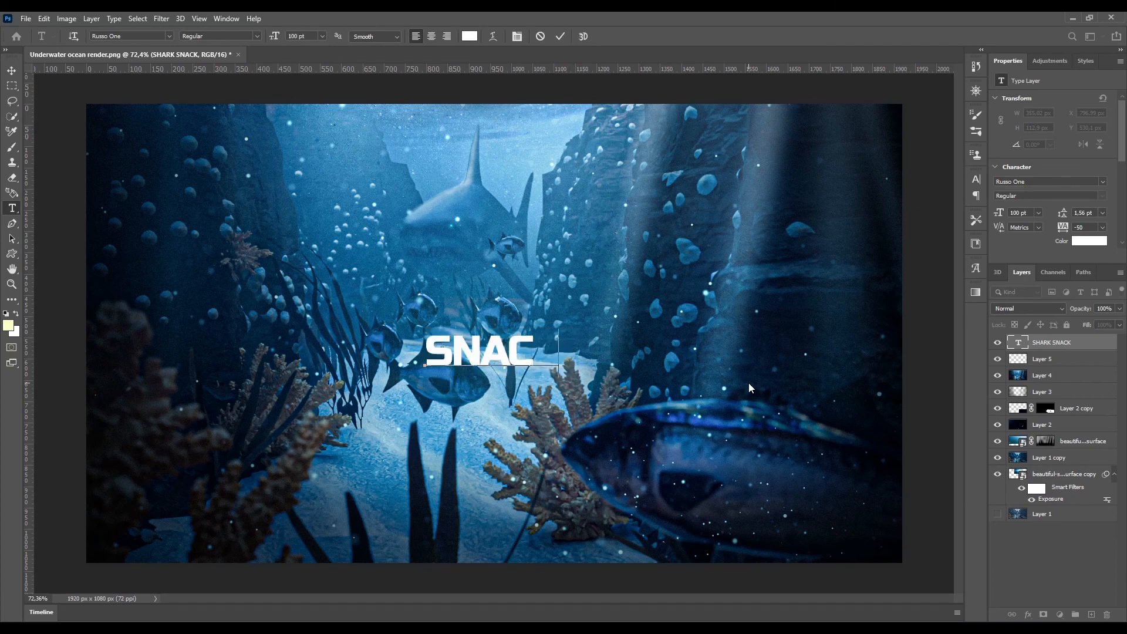
{"action": "type", "text": "K TIME"}
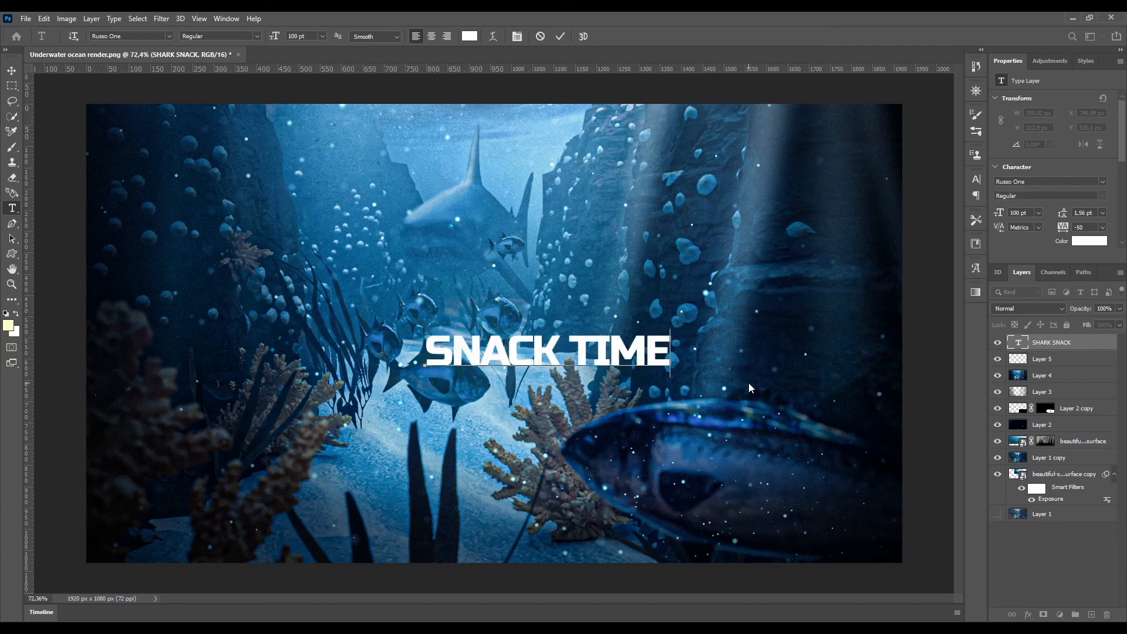
{"action": "key", "text": "ctrl+a"}
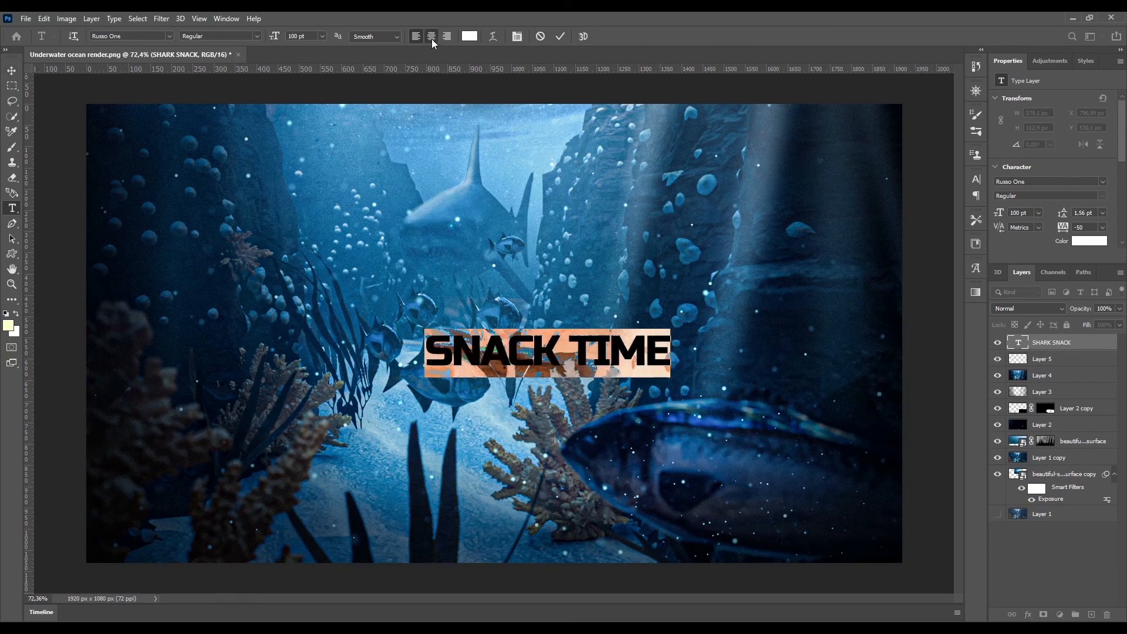
{"action": "key", "text": "shift+Left"}
{"action": "key", "text": "shift+Left"}
{"action": "key", "text": "shift+Left"}
{"action": "key", "text": "shift+Left"}
{"action": "key", "text": "shift+Left"}
- Center the SNACK TIME title on the canvas vertically and horizontally, and clear the selection
{"action": "left_click", "coordinate": [11, 70]}
{"action": "key", "text": "ctrl+a"}
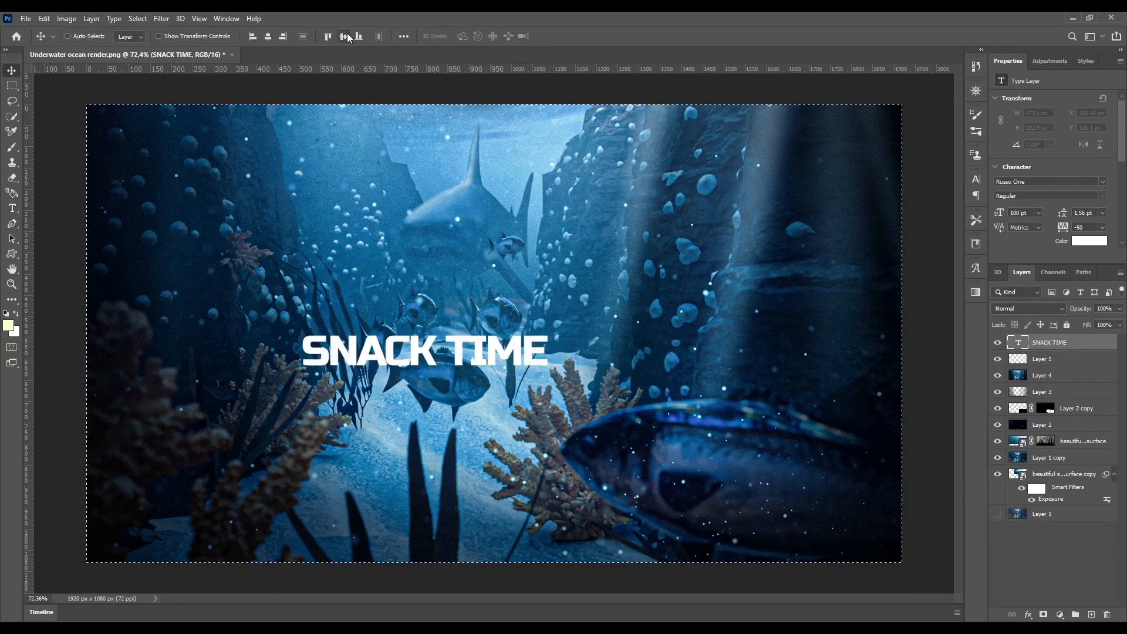
{"action": "left_click", "coordinate": [343, 35]}
{"action": "left_click", "coordinate": [267, 35]}
{"action": "key", "text": "ctrl"}
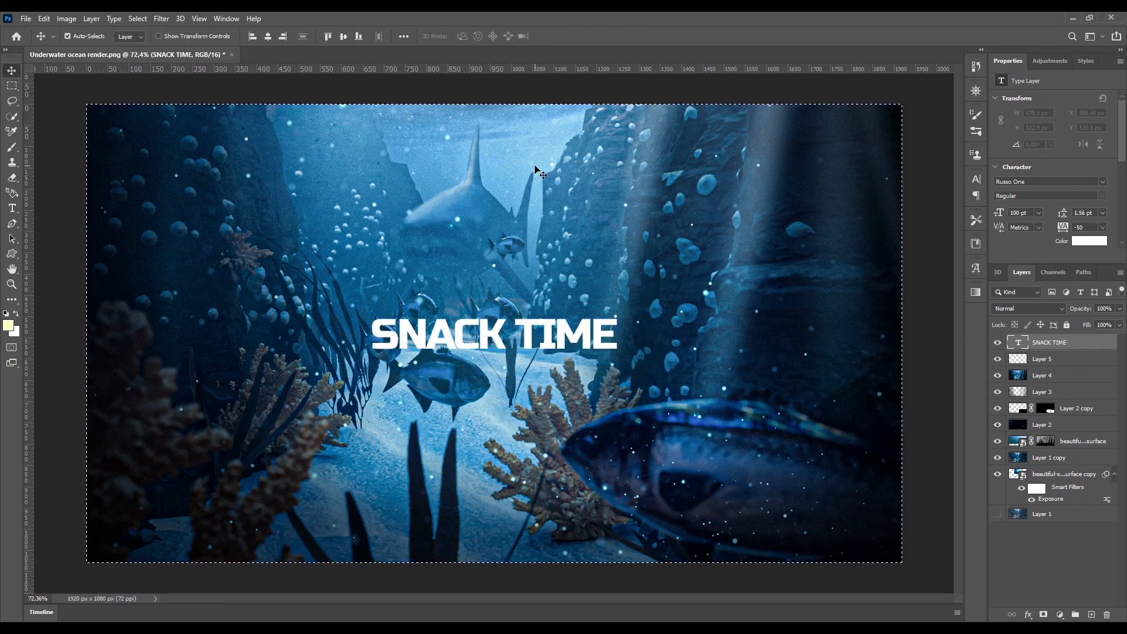
{"action": "key", "text": "ctrl+d"}
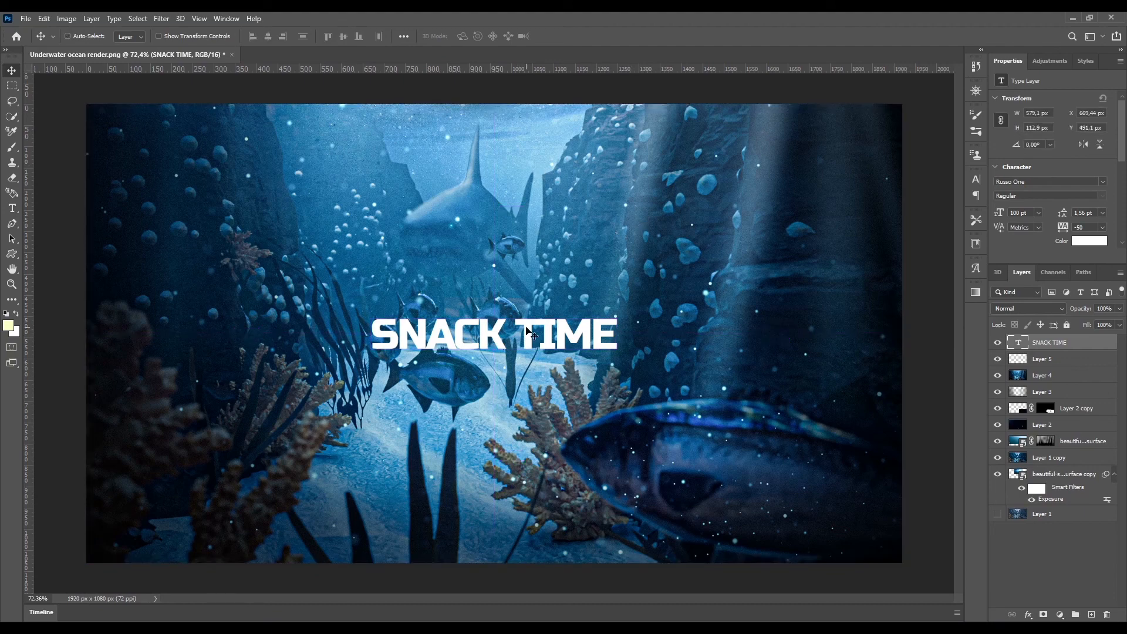
- Try different fonts on the SNACK TIME title, including 18thCentury, Ethnocentric and AcmeFont
{"action": "left_click", "coordinate": [12, 207]}
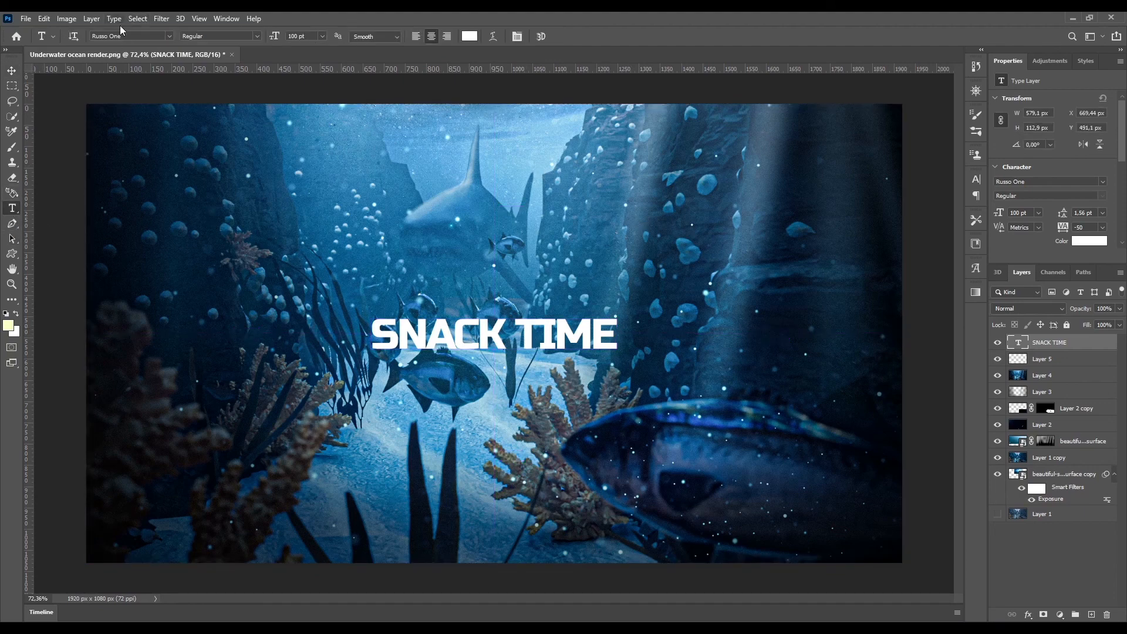
{"action": "left_click", "coordinate": [131, 36]}
{"action": "type", "text": "18thCentury"}
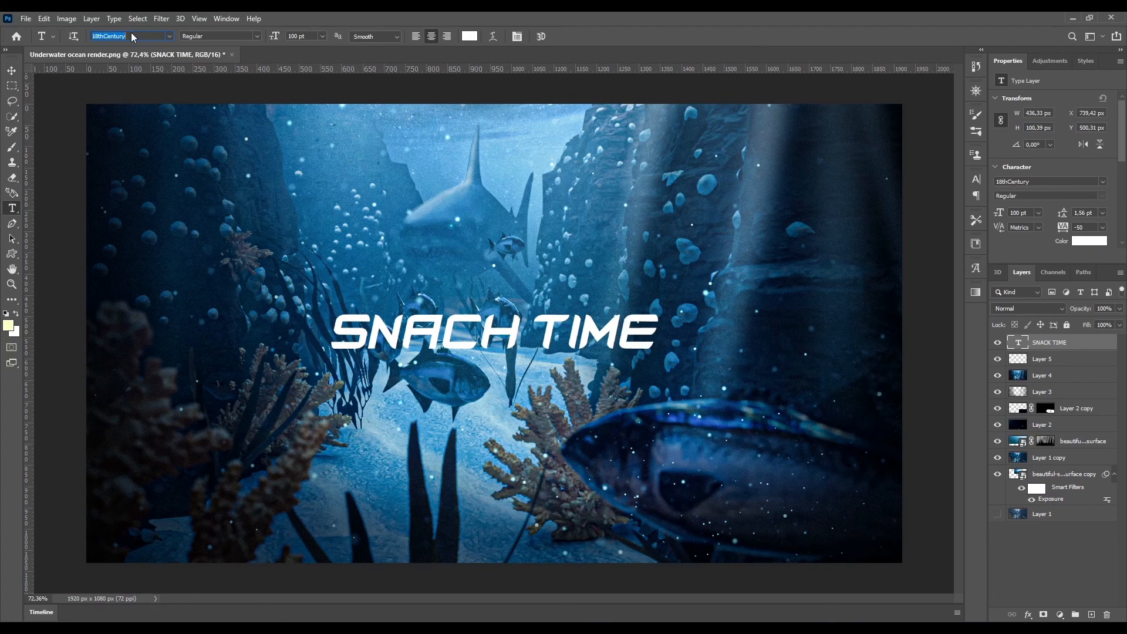
{"action": "key", "text": "Down"}
{"action": "key", "text": "Down"}
{"action": "key", "text": "Down"}
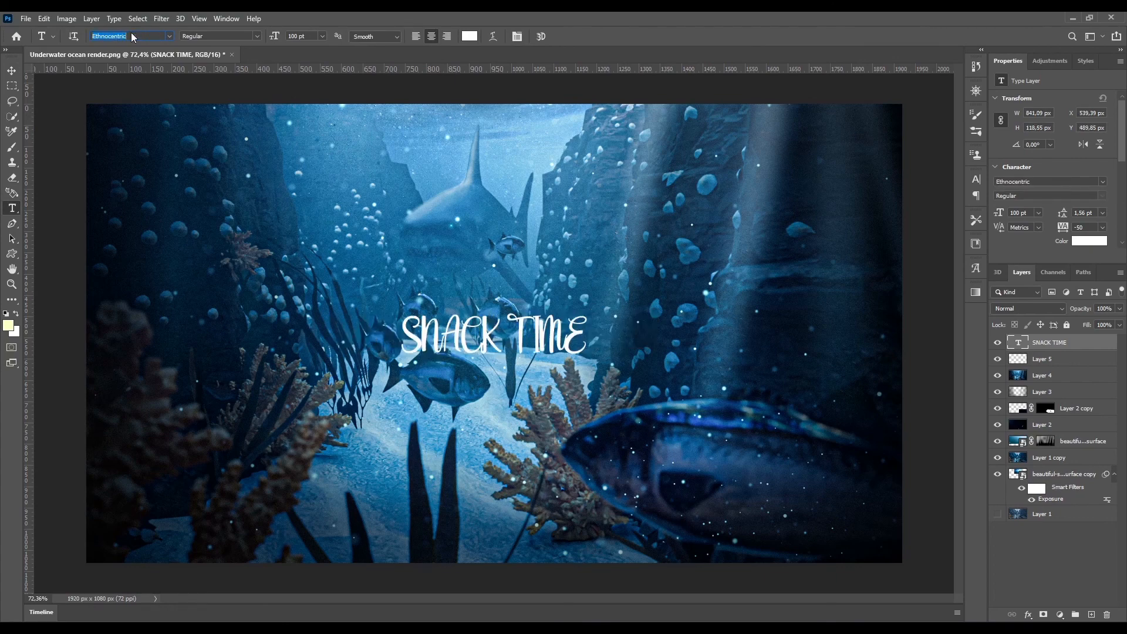
{"action": "key", "text": "Up"}
{"action": "key", "text": "Up"}
{"action": "key", "text": "Up"}
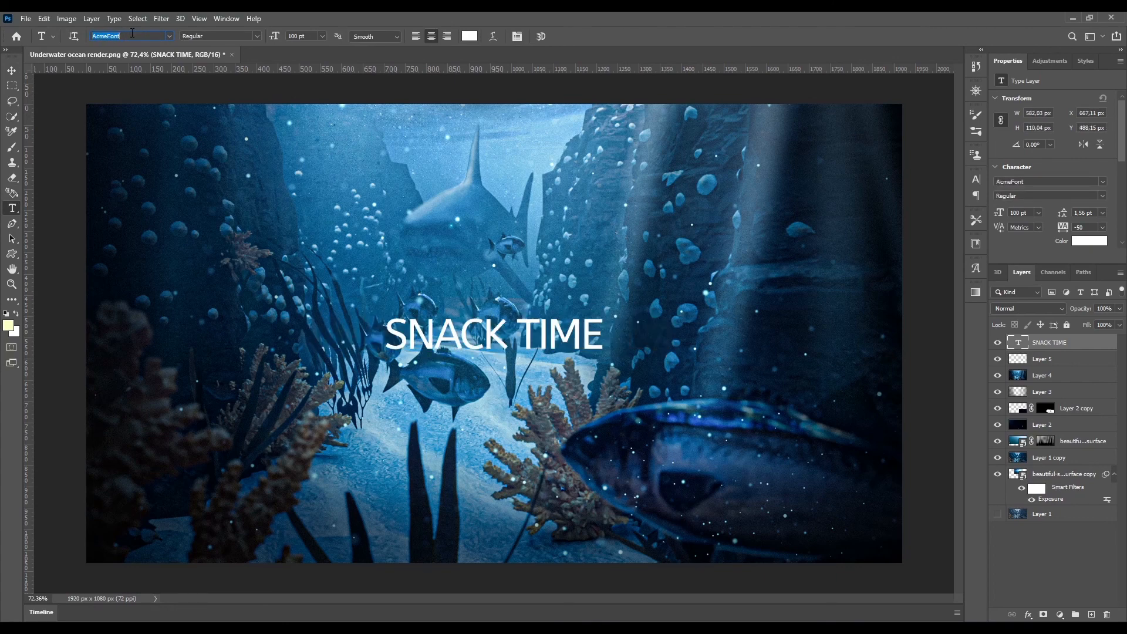